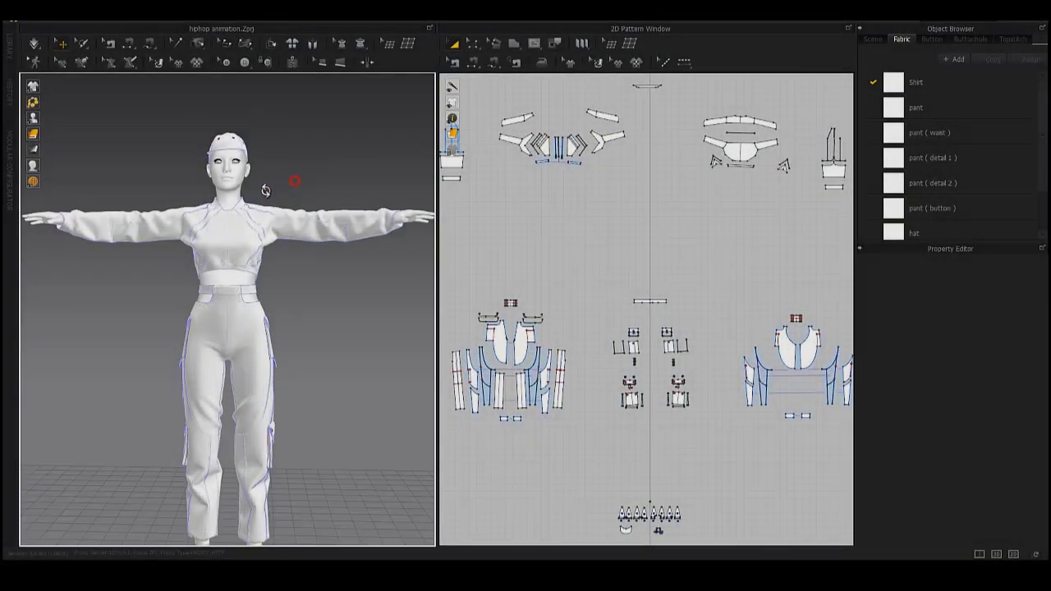
- Switch the 2D Pattern Window to UV Editor mode and zoom out to show every pattern piece
{"action": "right_click_drag", "start_coordinate": [265, 190], "coordinate": [313, 197]}
{"action": "left_click", "coordinate": [933, 158]}
{"action": "scroll", "coordinate": [909, 154], "scroll_direction": "down", "scroll_amount": 2}
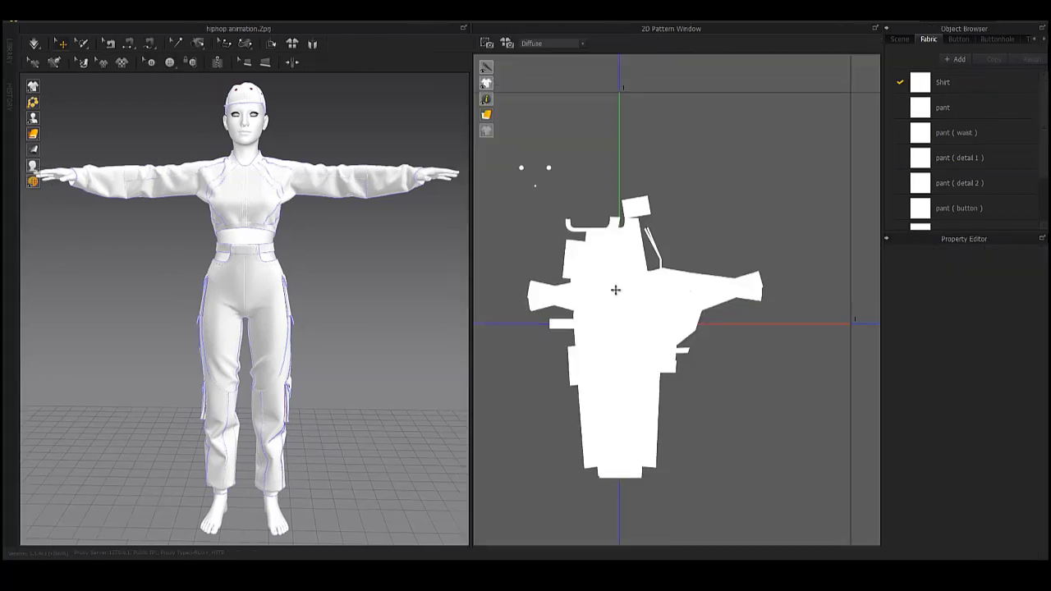
{"action": "scroll", "coordinate": [641, 323], "scroll_direction": "down", "scroll_amount": 3}
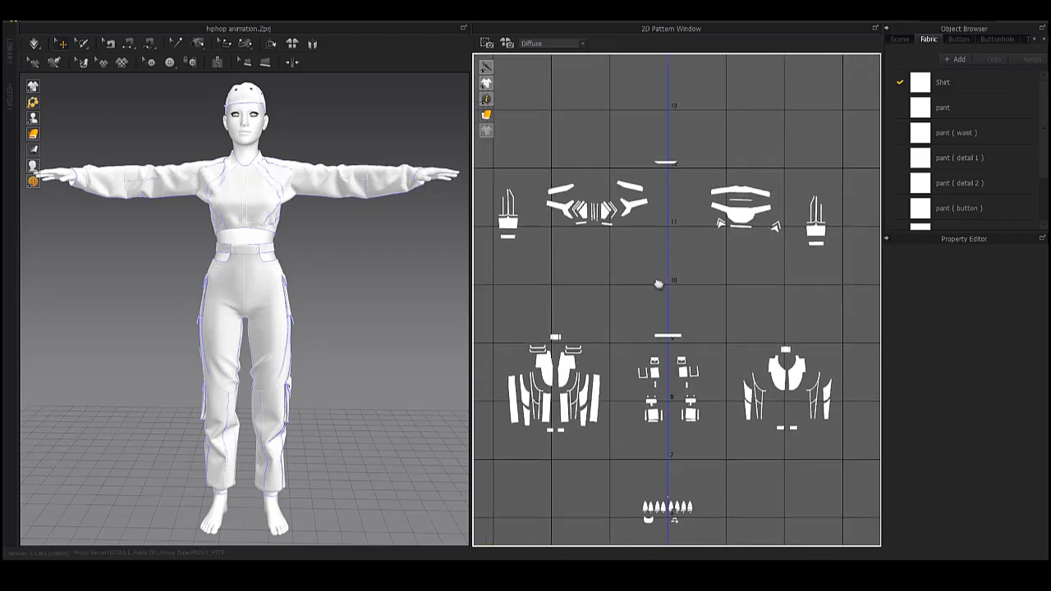
- Marquee-select the top row of shirt pieces, drag them down beside the 0–1 UV tile, then deselect
{"action": "scroll", "coordinate": [659, 284], "scroll_direction": "down", "scroll_amount": 2}
{"action": "left_click", "coordinate": [516, 182]}
{"action": "middle_click_drag", "start_coordinate": [516, 182], "coordinate": [532, 8]}
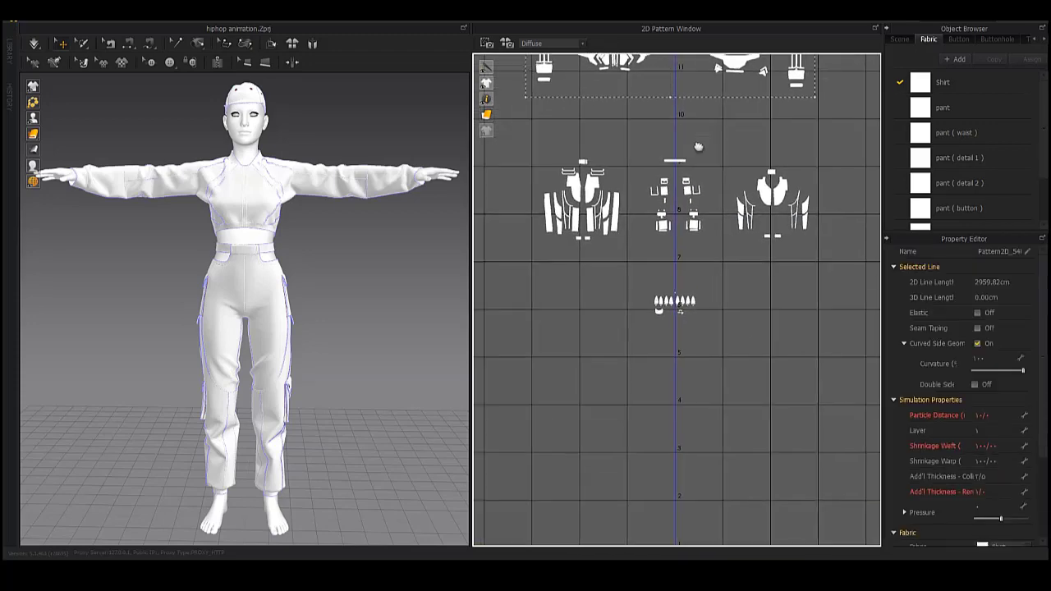
{"action": "middle_click_drag", "start_coordinate": [667, 429], "coordinate": [570, 220]}
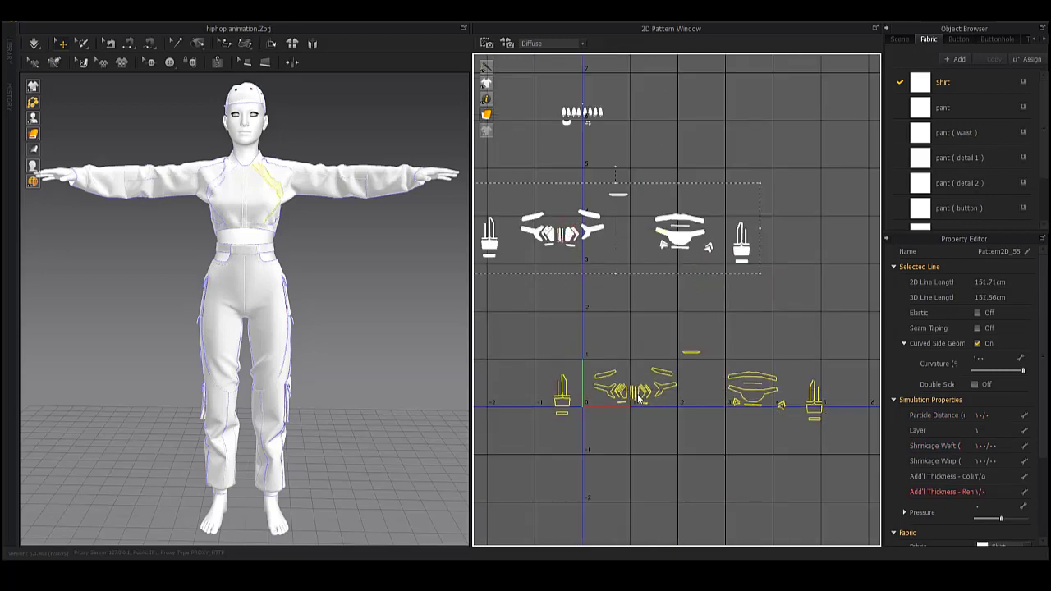
{"action": "middle_click_drag", "start_coordinate": [588, 121], "coordinate": [591, 25]}
{"action": "scroll", "coordinate": [834, 255], "scroll_direction": "up", "scroll_amount": 1}
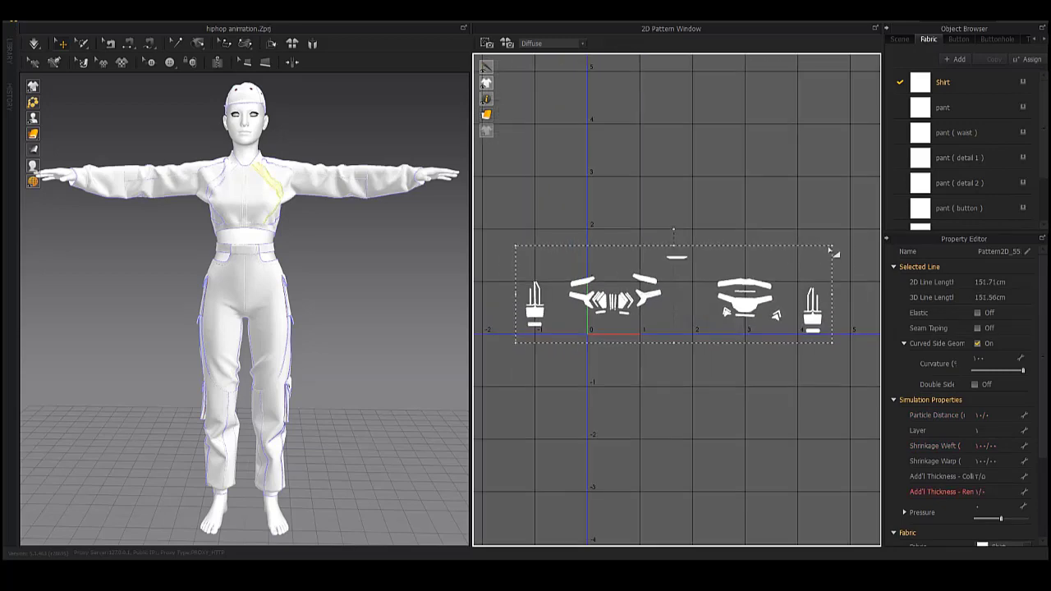
{"action": "scroll", "coordinate": [673, 274], "scroll_direction": "up", "scroll_amount": 3}
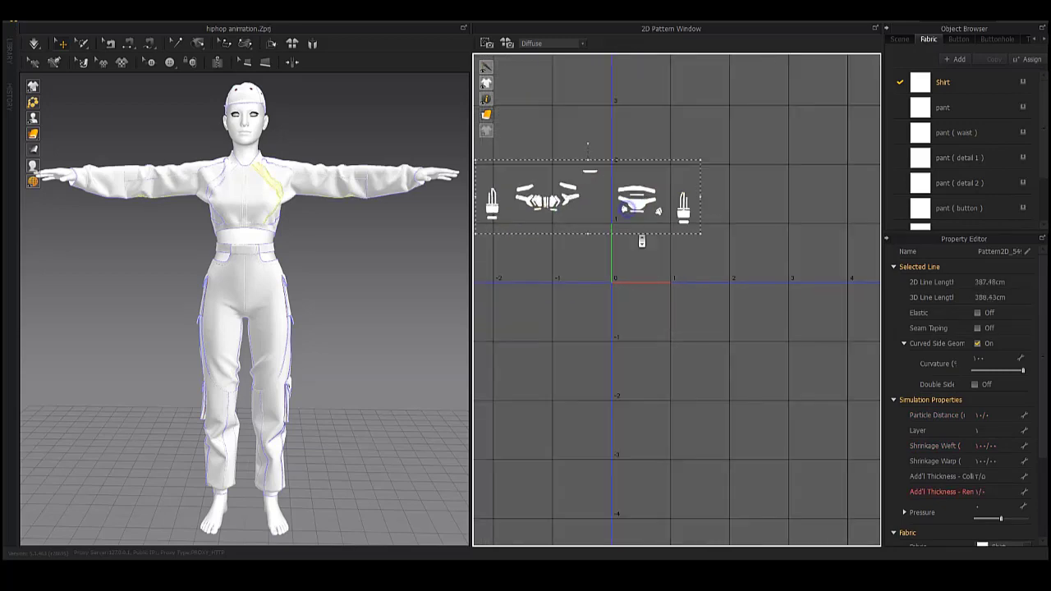
{"action": "left_click", "coordinate": [316, 241]}
{"action": "scroll", "coordinate": [756, 238], "scroll_direction": "up", "scroll_amount": 3}
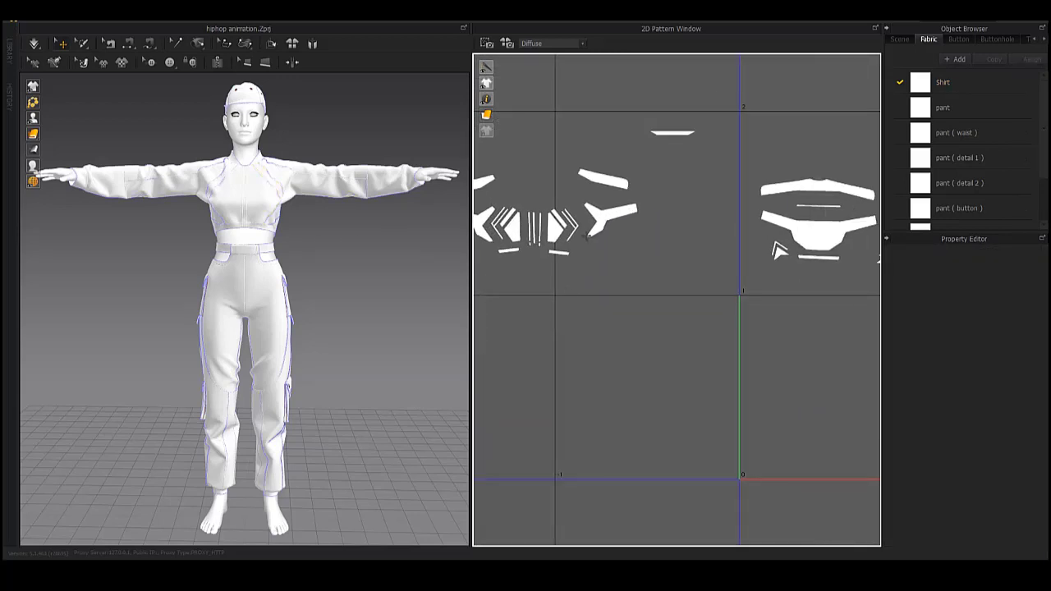
{"action": "mouse_move", "coordinate": [871, 292]}
{"action": "middle_mouse_down"}
{"action": "mouse_move", "coordinate": [617, 246]}
{"action": "mouse_move", "coordinate": [750, 271]}
{"action": "middle_mouse_up"}
{"action": "scroll", "coordinate": [534, 229], "scroll_direction": "down", "scroll_amount": 2}
{"action": "scroll", "coordinate": [534, 228], "scroll_direction": "up", "scroll_amount": 2}
- Select the sleeve cuff piece and frame the chevron and strip pieces in the UV view
{"action": "left_click", "coordinate": [645, 305]}
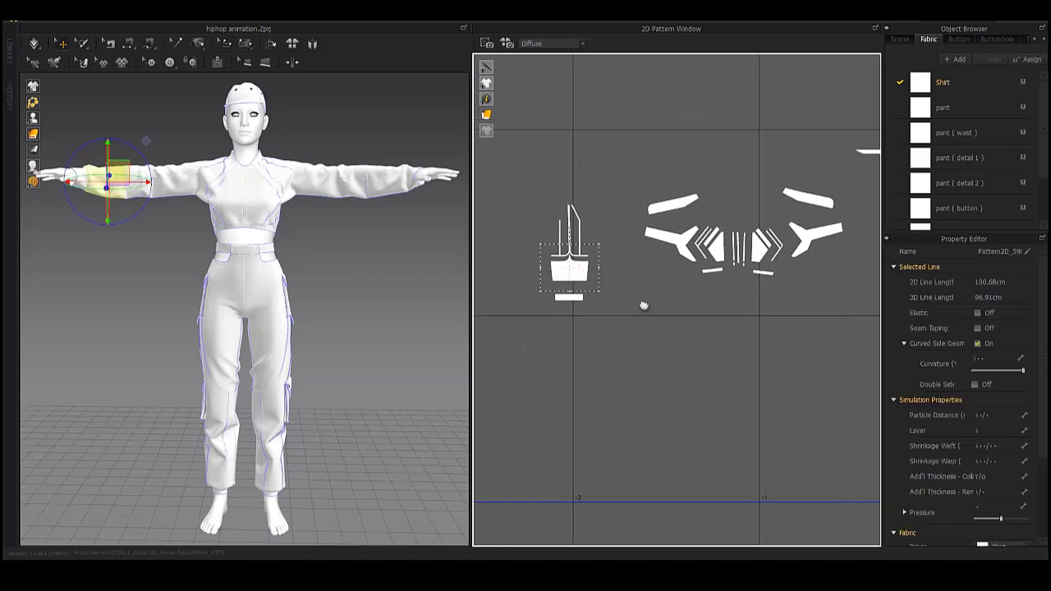
{"action": "scroll", "coordinate": [673, 340], "scroll_direction": "up", "scroll_amount": 3}
{"action": "scroll", "coordinate": [284, 291], "scroll_direction": "up", "scroll_amount": 2}
{"action": "scroll", "coordinate": [284, 292], "scroll_direction": "up", "scroll_amount": 3}
{"action": "scroll", "coordinate": [714, 250], "scroll_direction": "up", "scroll_amount": 1}
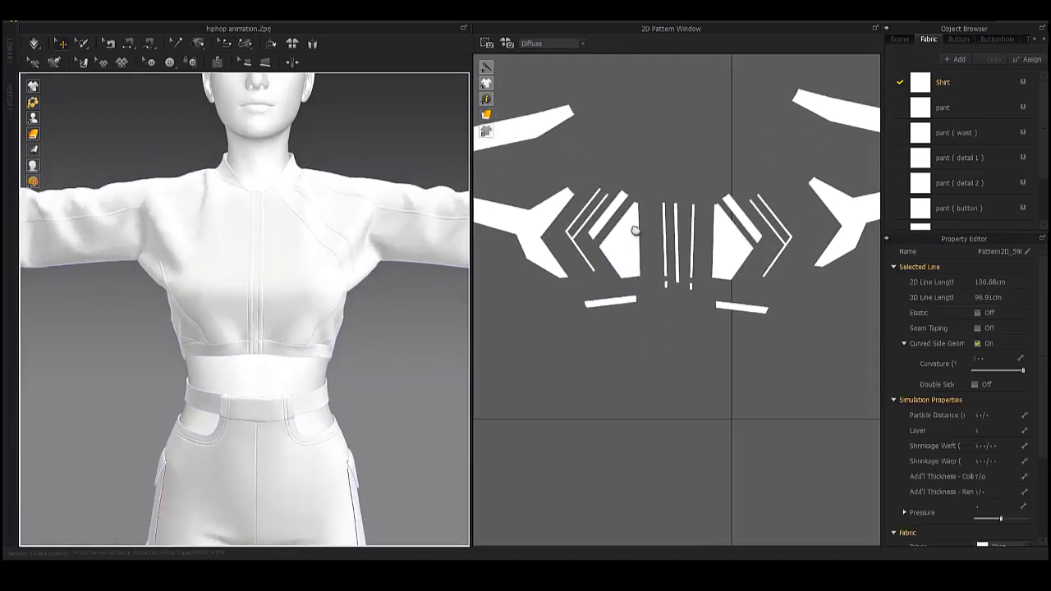
{"action": "scroll", "coordinate": [713, 249], "scroll_direction": "up", "scroll_amount": 2}
{"action": "scroll", "coordinate": [714, 249], "scroll_direction": "up", "scroll_amount": 2}
{"action": "middle_click_drag", "start_coordinate": [714, 249], "coordinate": [804, 303]}
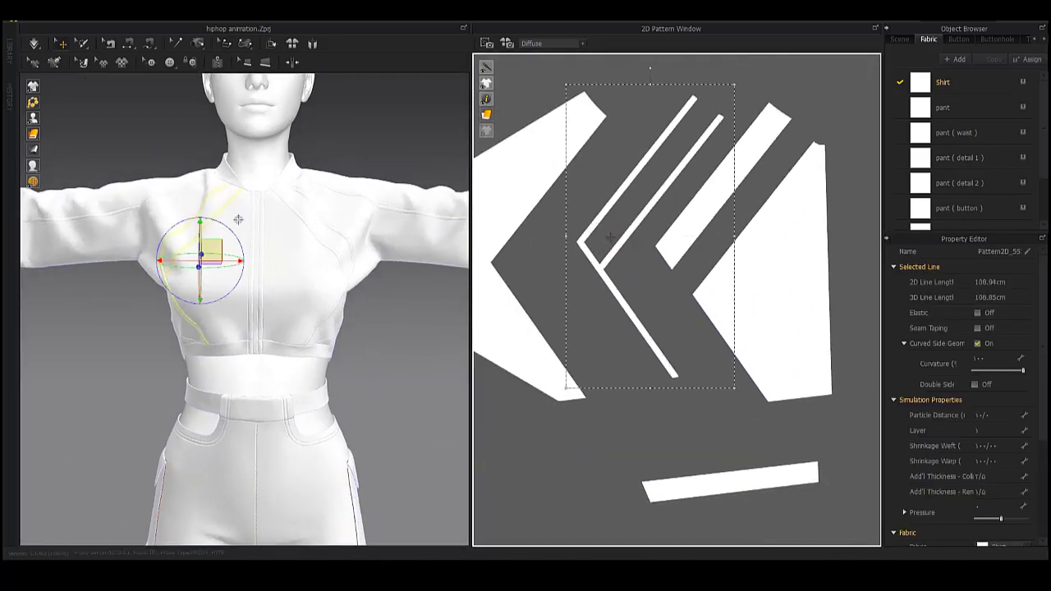
{"action": "scroll", "coordinate": [657, 168], "scroll_direction": "down", "scroll_amount": 2}
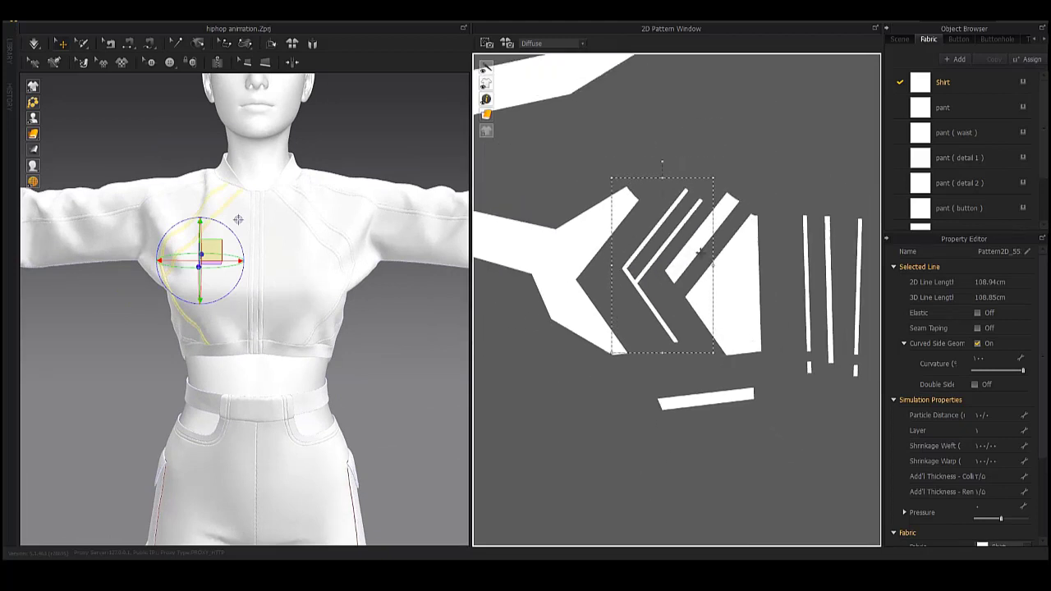
{"action": "scroll", "coordinate": [657, 169], "scroll_direction": "down", "scroll_amount": 2}
{"action": "middle_click_drag", "start_coordinate": [657, 168], "coordinate": [743, 240]}
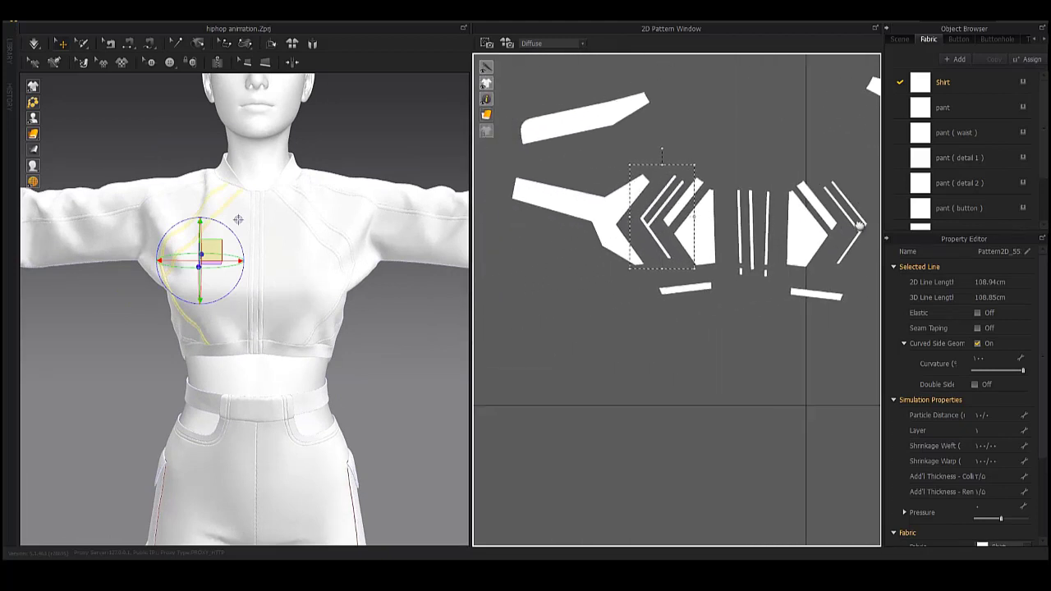
{"action": "scroll", "coordinate": [743, 241], "scroll_direction": "up", "scroll_amount": 2}
{"action": "scroll", "coordinate": [583, 188], "scroll_direction": "down", "scroll_amount": 2}
{"action": "scroll", "coordinate": [670, 266], "scroll_direction": "up", "scroll_amount": 3}
{"action": "middle_click_drag", "start_coordinate": [669, 266], "coordinate": [670, 345]}
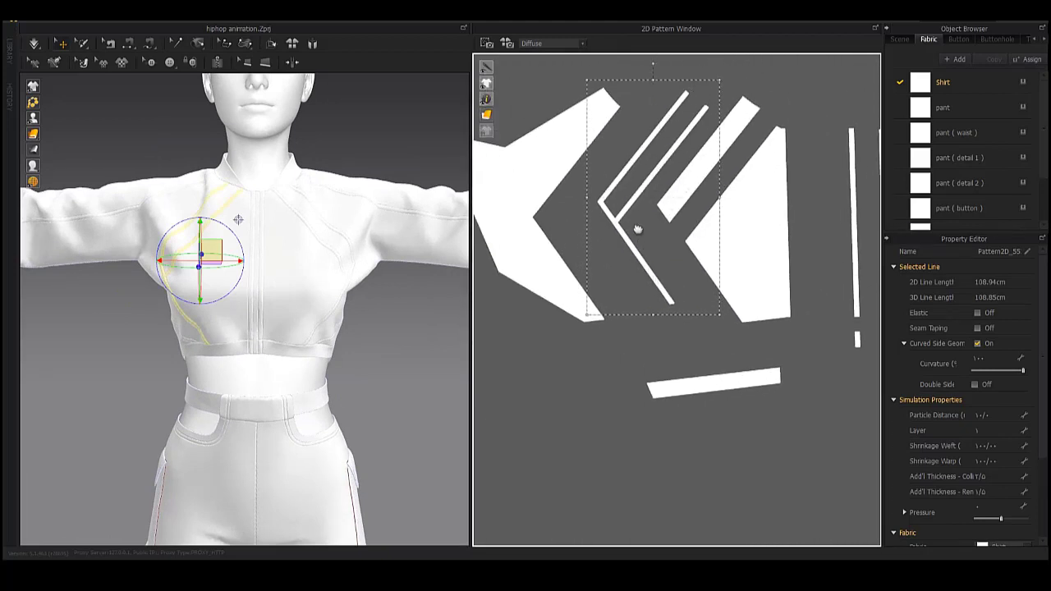
{"action": "scroll", "coordinate": [650, 249], "scroll_direction": "up", "scroll_amount": 2}
- Orbit the avatar to inspect the chest and shoulder panels
{"action": "mouse_move", "coordinate": [212, 273]}
{"action": "right_mouse_down"}
{"action": "mouse_move", "coordinate": [198, 271]}
{"action": "mouse_move", "coordinate": [216, 271]}
{"action": "right_mouse_up"}
{"action": "scroll", "coordinate": [534, 246], "scroll_direction": "down", "scroll_amount": 3}
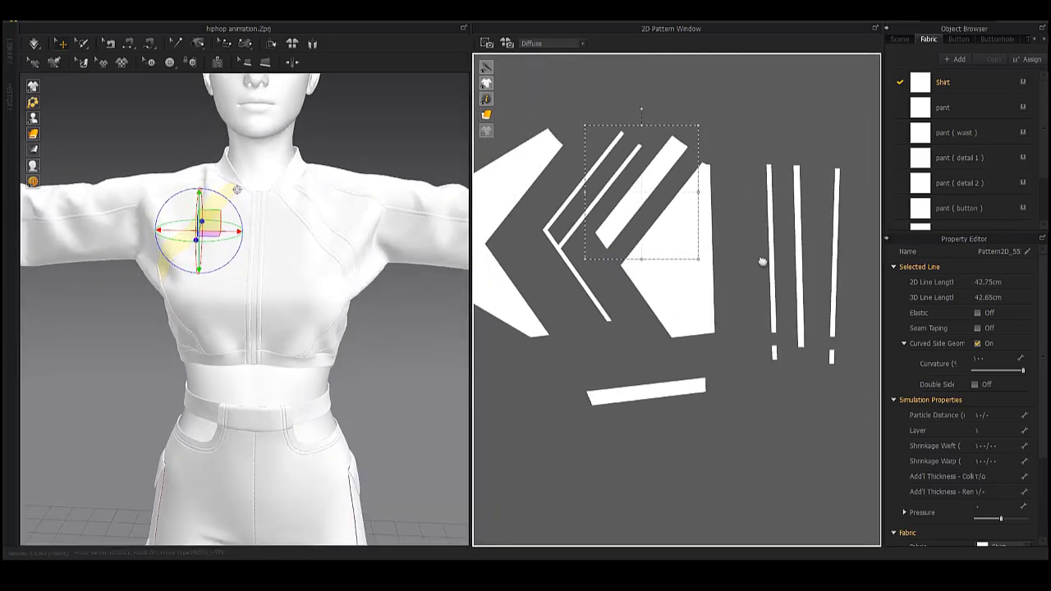
{"action": "scroll", "coordinate": [534, 265], "scroll_direction": "up", "scroll_amount": 2}
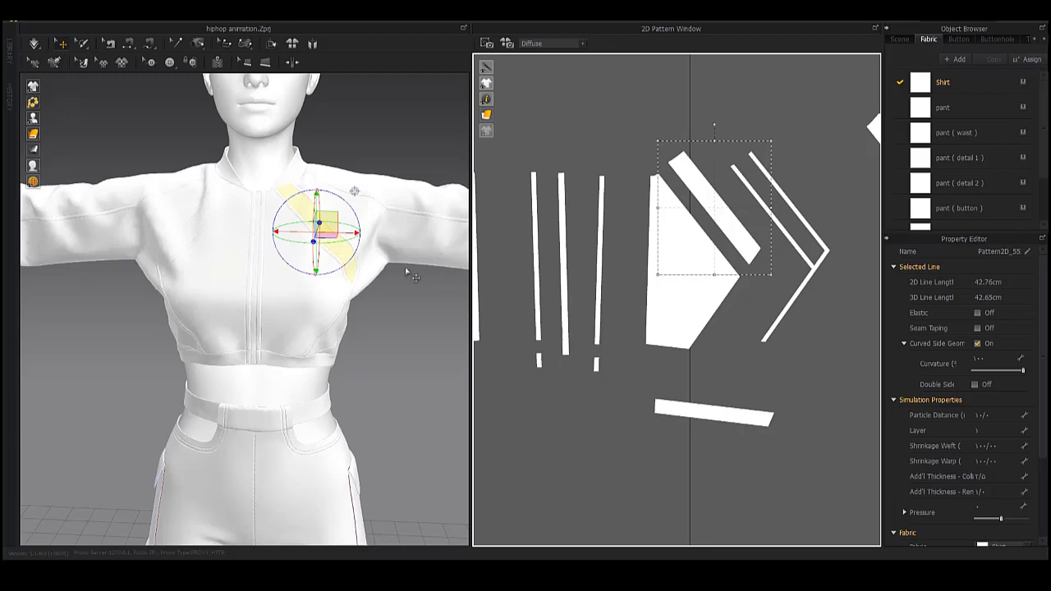
{"action": "mouse_move", "coordinate": [407, 273]}
{"action": "right_mouse_down"}
{"action": "mouse_move", "coordinate": [335, 293]}
{"action": "mouse_move", "coordinate": [433, 280]}
{"action": "right_mouse_up"}
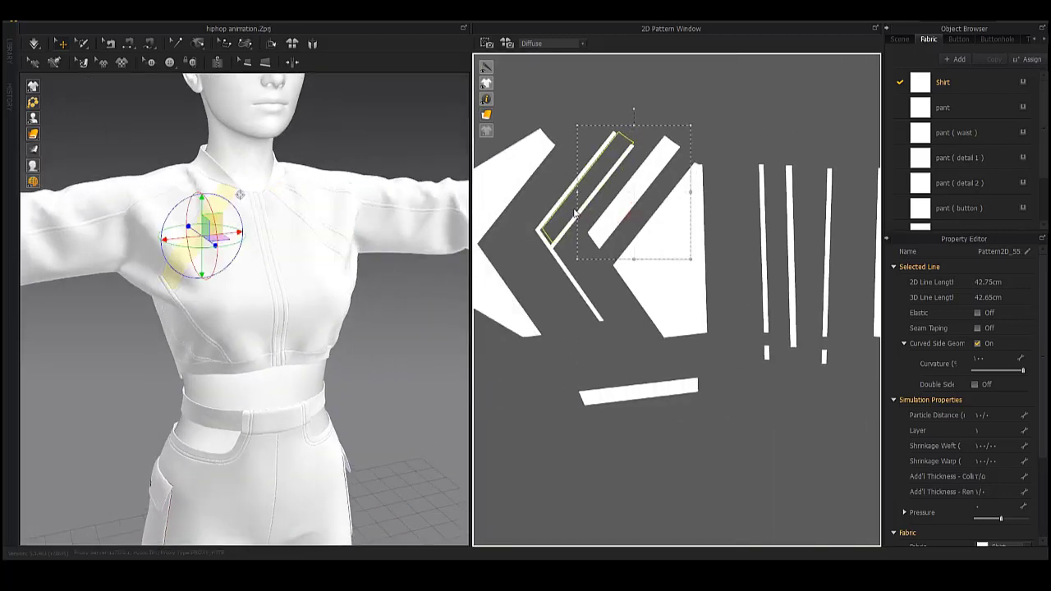
{"action": "scroll", "coordinate": [581, 233], "scroll_direction": "up", "scroll_amount": 5}
{"action": "scroll", "coordinate": [622, 237], "scroll_direction": "up", "scroll_amount": 3}
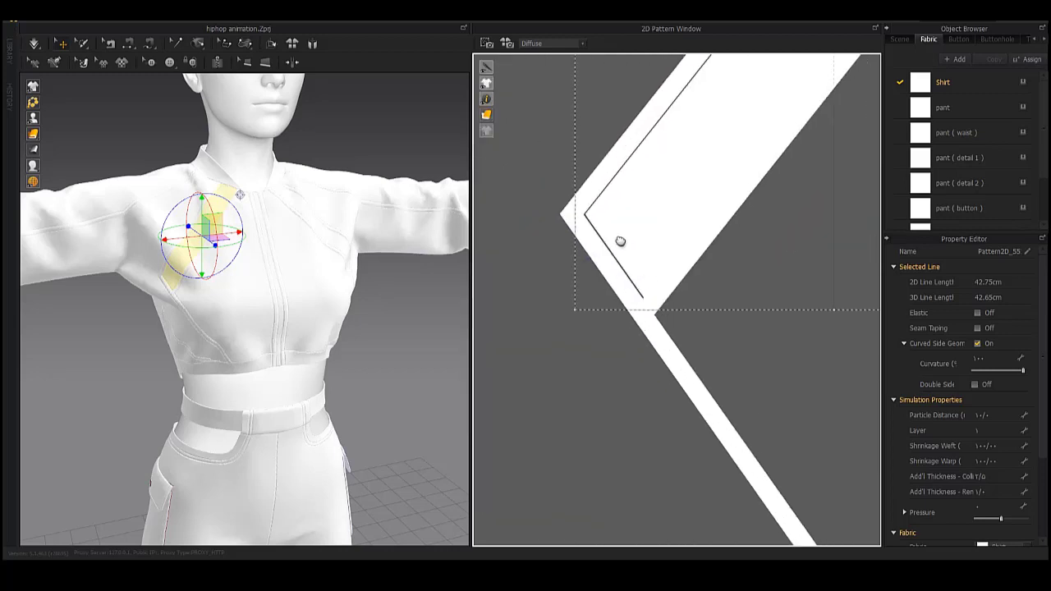
{"action": "scroll", "coordinate": [630, 222], "scroll_direction": "down", "scroll_amount": 3}
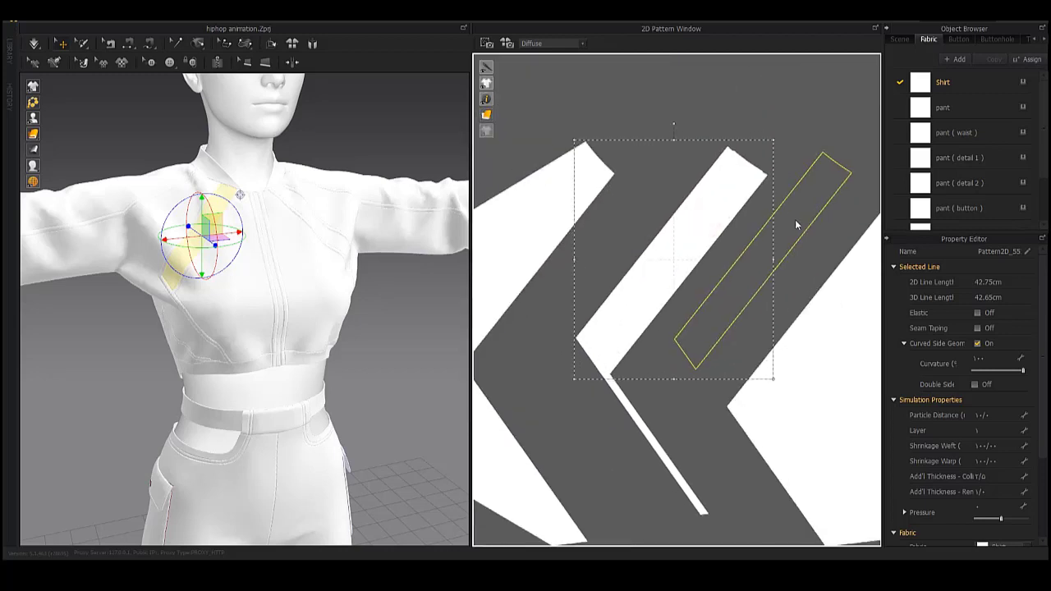
- Slide the thin strip to overlap the chevron panel, then select the inner diagonal strip
{"action": "left_click_drag", "start_coordinate": [795, 219], "coordinate": [817, 220]}
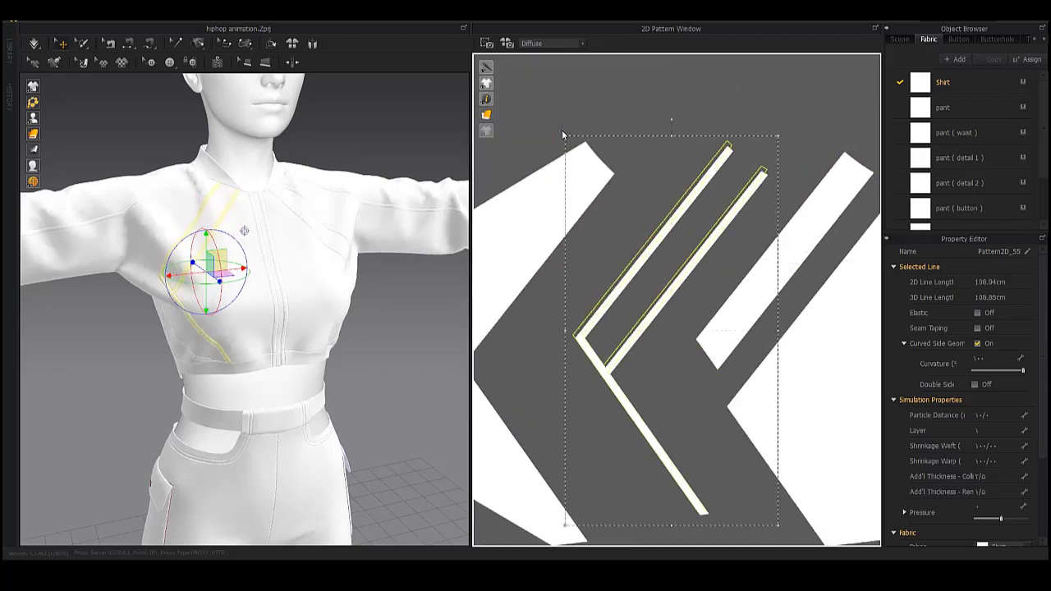
{"action": "left_click", "coordinate": [692, 222]}
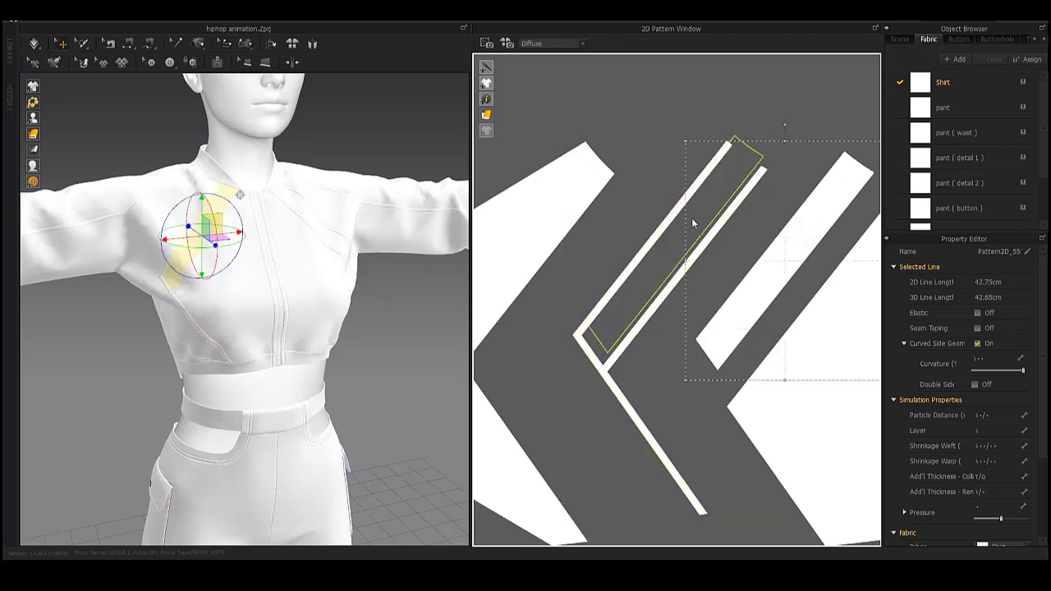
{"action": "scroll", "coordinate": [688, 222], "scroll_direction": "up", "scroll_amount": 2}
{"action": "scroll", "coordinate": [676, 268], "scroll_direction": "up", "scroll_amount": 2}
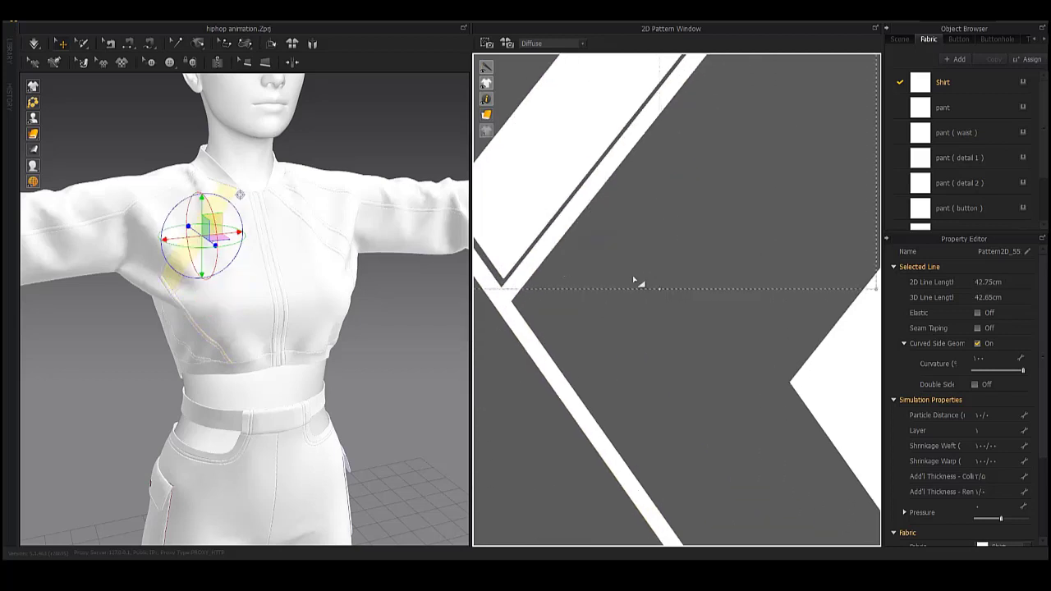
{"action": "scroll", "coordinate": [636, 282], "scroll_direction": "up", "scroll_amount": 2}
{"action": "scroll", "coordinate": [664, 291], "scroll_direction": "up", "scroll_amount": 2}
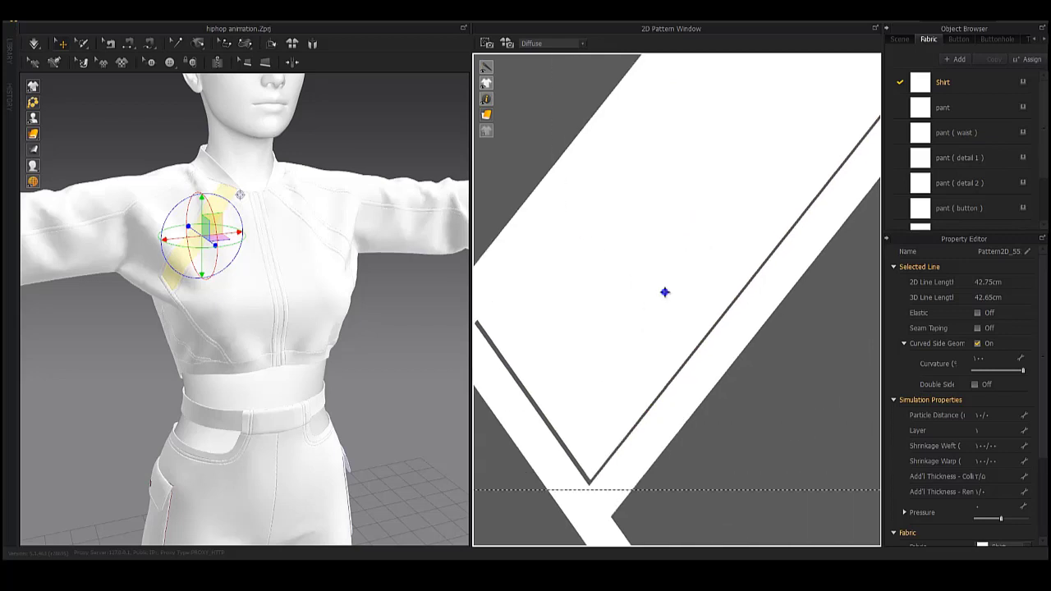
{"action": "scroll", "coordinate": [643, 477], "scroll_direction": "down", "scroll_amount": 2}
- Move the longer chevron strip onto the wide chevron panel so they overlap
{"action": "left_click", "coordinate": [643, 474]}
{"action": "mouse_move", "coordinate": [730, 235]}
{"action": "right_mouse_down"}
{"action": "mouse_move", "coordinate": [694, 228]}
{"action": "mouse_move", "coordinate": [716, 265]}
{"action": "right_mouse_up"}
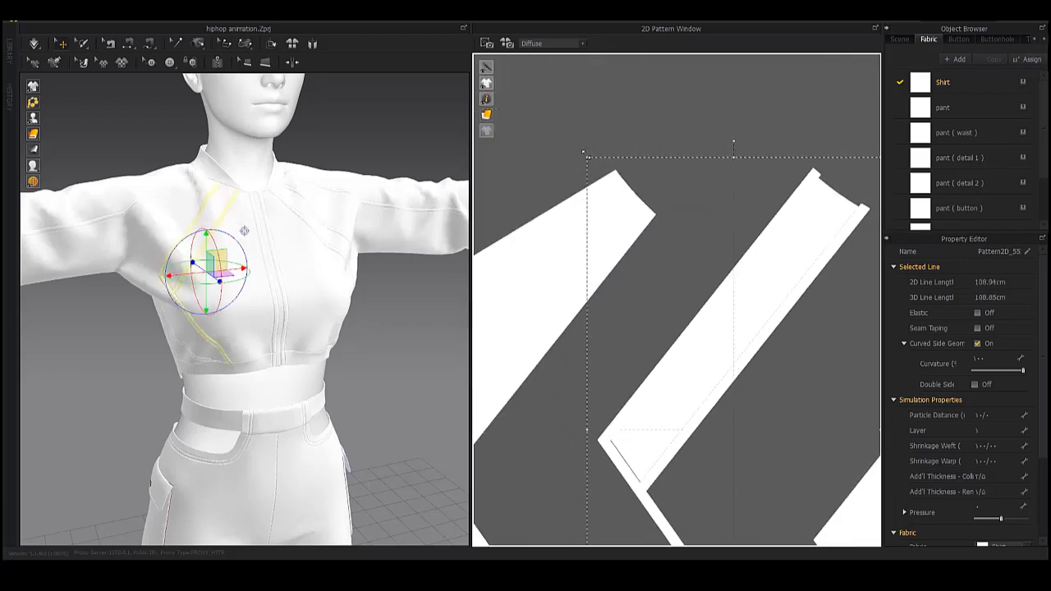
{"action": "scroll", "coordinate": [701, 173], "scroll_direction": "up", "scroll_amount": 2}
{"action": "scroll", "coordinate": [665, 213], "scroll_direction": "up", "scroll_amount": 2}
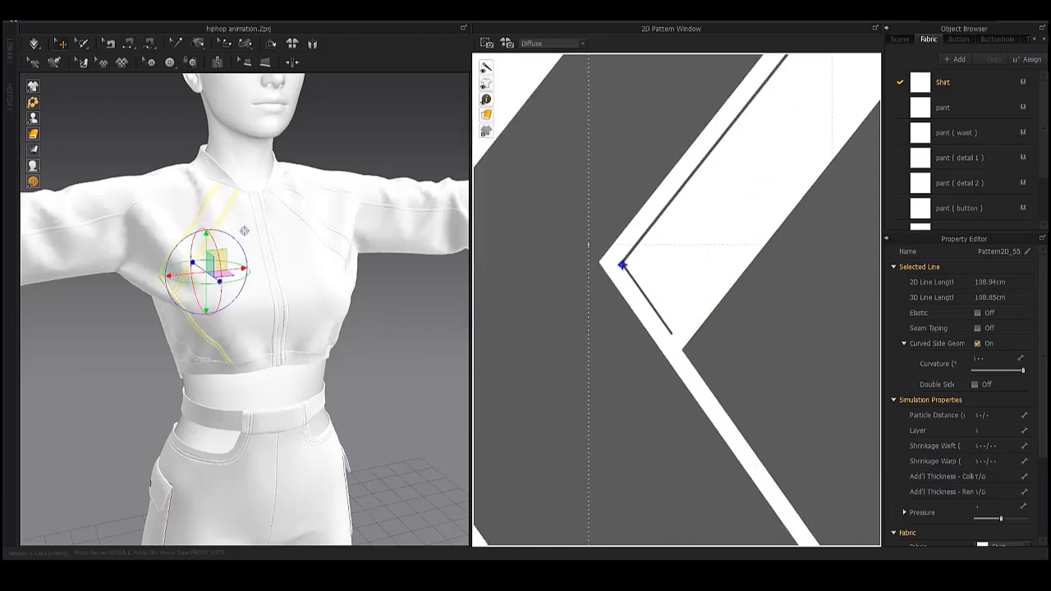
{"action": "scroll", "coordinate": [637, 240], "scroll_direction": "up", "scroll_amount": 2}
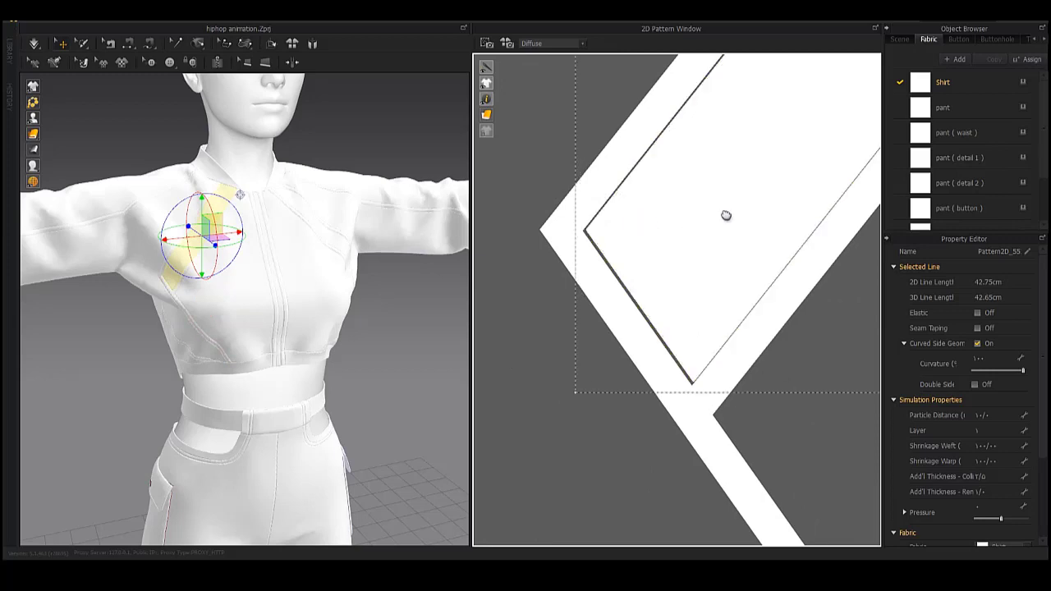
{"action": "scroll", "coordinate": [726, 215], "scroll_direction": "up", "scroll_amount": 2}
{"action": "scroll", "coordinate": [715, 238], "scroll_direction": "down", "scroll_amount": 5}
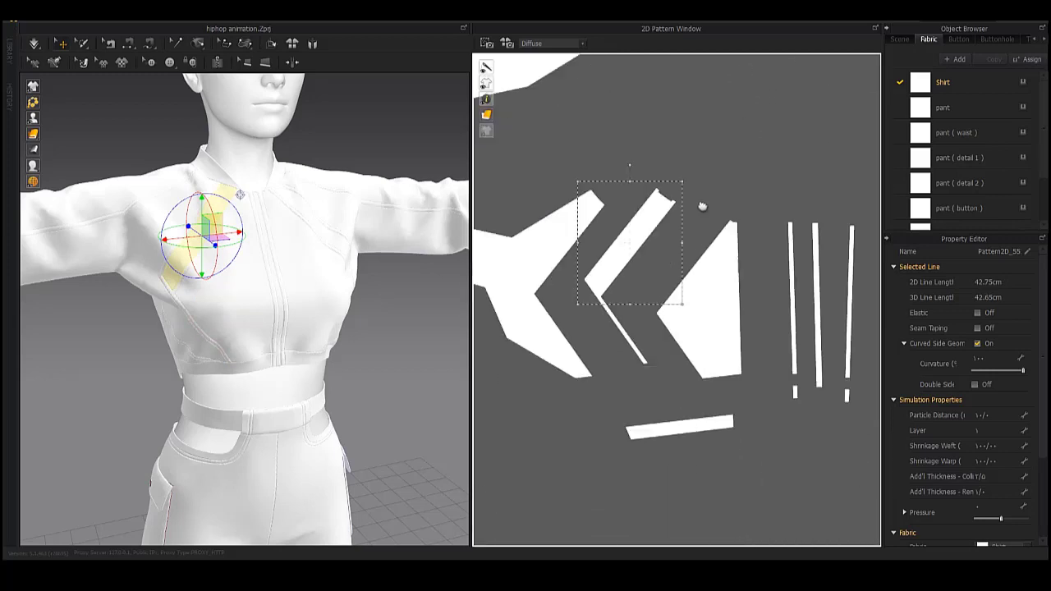
{"action": "scroll", "coordinate": [703, 207], "scroll_direction": "up", "scroll_amount": 2}
{"action": "scroll", "coordinate": [643, 285], "scroll_direction": "up", "scroll_amount": 2}
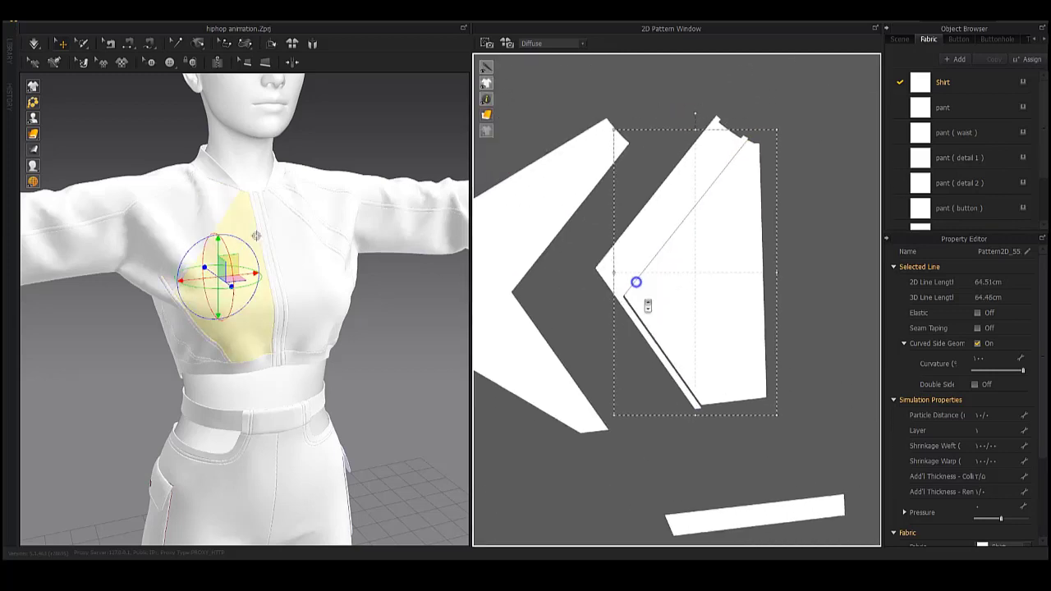
{"action": "scroll", "coordinate": [633, 281], "scroll_direction": "up", "scroll_amount": 3}
{"action": "scroll", "coordinate": [680, 275], "scroll_direction": "up", "scroll_amount": 2}
{"action": "scroll", "coordinate": [712, 279], "scroll_direction": "down", "scroll_amount": 2}
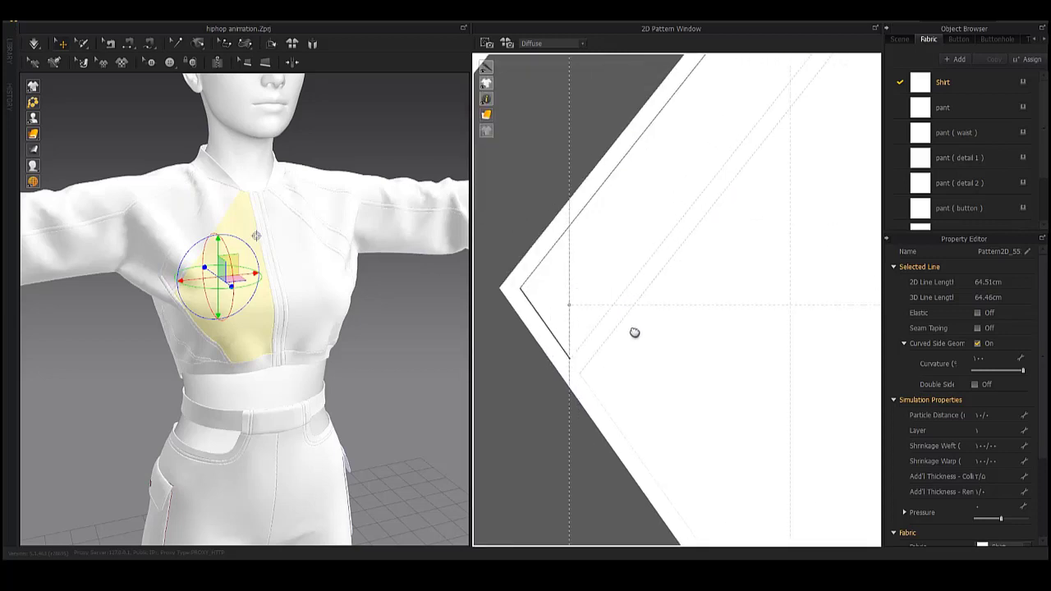
{"action": "scroll", "coordinate": [633, 334], "scroll_direction": "down", "scroll_amount": 3}
{"action": "left_click", "coordinate": [689, 167]}
{"action": "scroll", "coordinate": [694, 168], "scroll_direction": "up", "scroll_amount": 2}
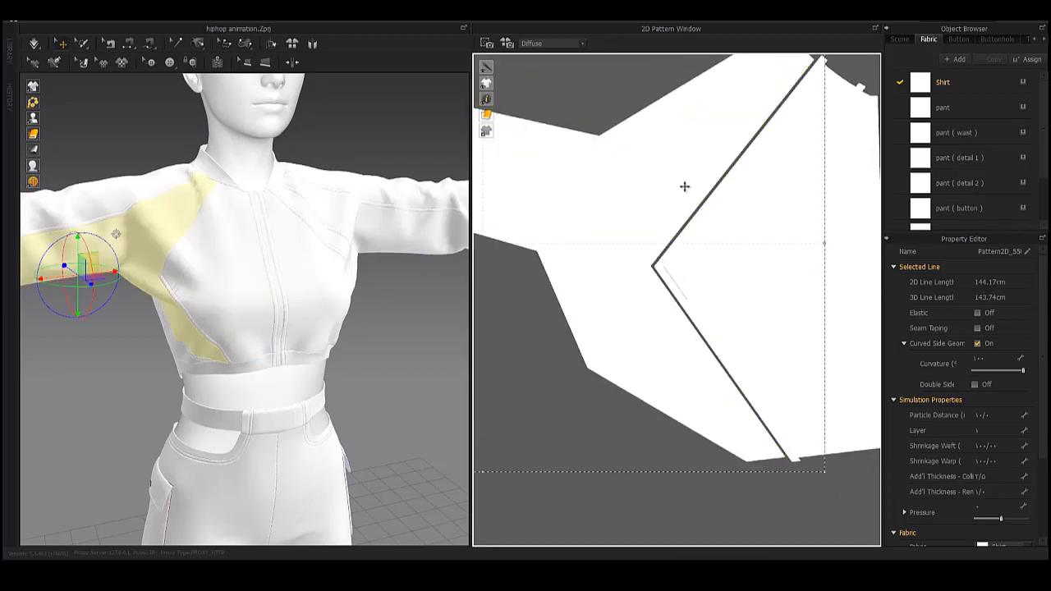
{"action": "scroll", "coordinate": [657, 214], "scroll_direction": "up", "scroll_amount": 3}
{"action": "scroll", "coordinate": [608, 206], "scroll_direction": "up", "scroll_amount": 1}
{"action": "left_click", "coordinate": [584, 170]}
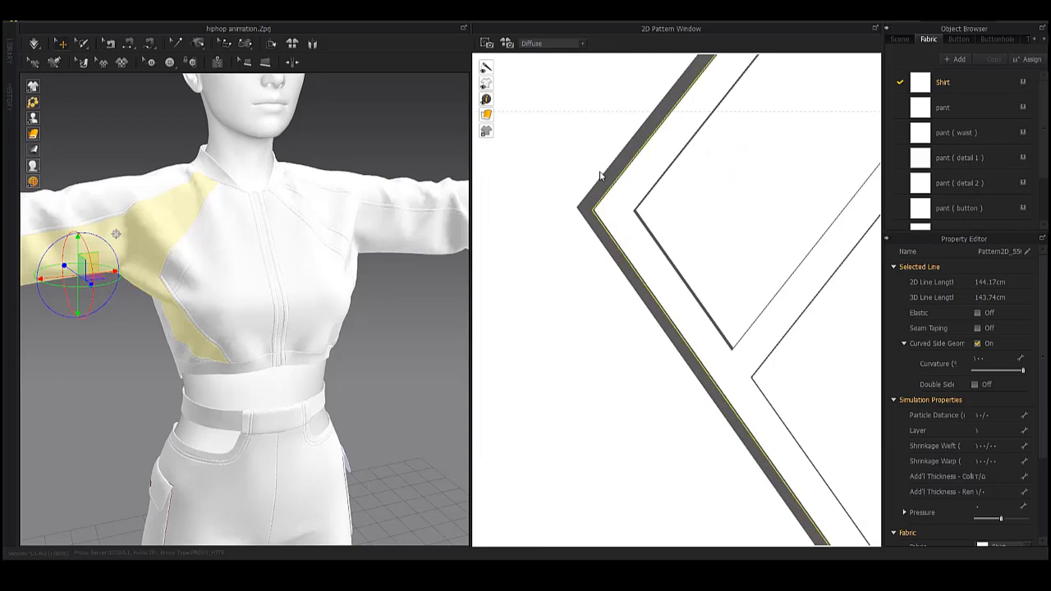
{"action": "scroll", "coordinate": [602, 197], "scroll_direction": "down", "scroll_amount": 3}
{"action": "scroll", "coordinate": [575, 211], "scroll_direction": "down", "scroll_amount": 2}
{"action": "scroll", "coordinate": [625, 222], "scroll_direction": "up", "scroll_amount": 2}
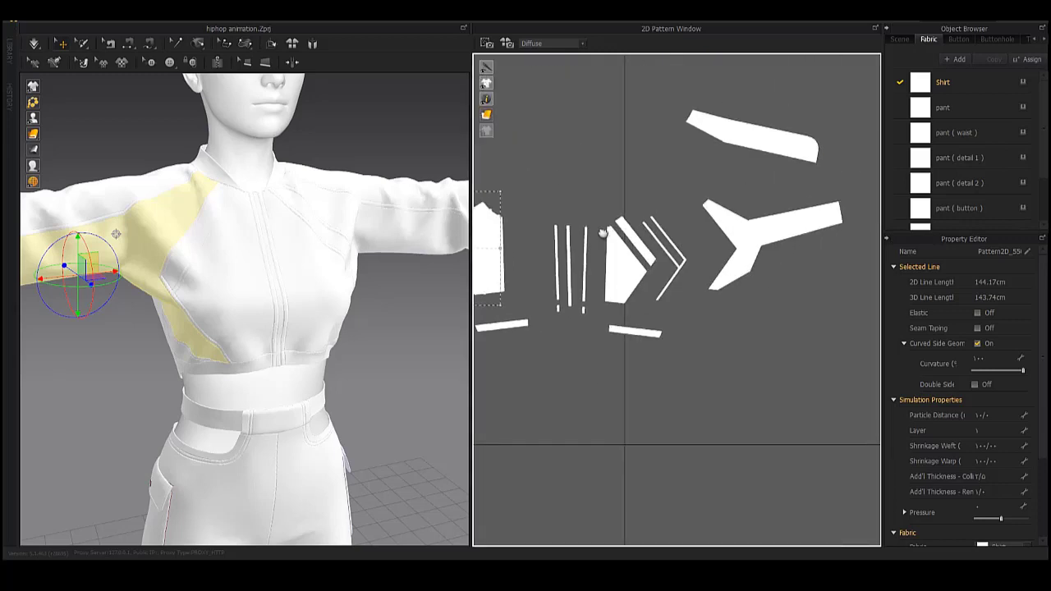
{"action": "scroll", "coordinate": [651, 235], "scroll_direction": "up", "scroll_amount": 3}
{"action": "scroll", "coordinate": [652, 235], "scroll_direction": "up", "scroll_amount": 2}
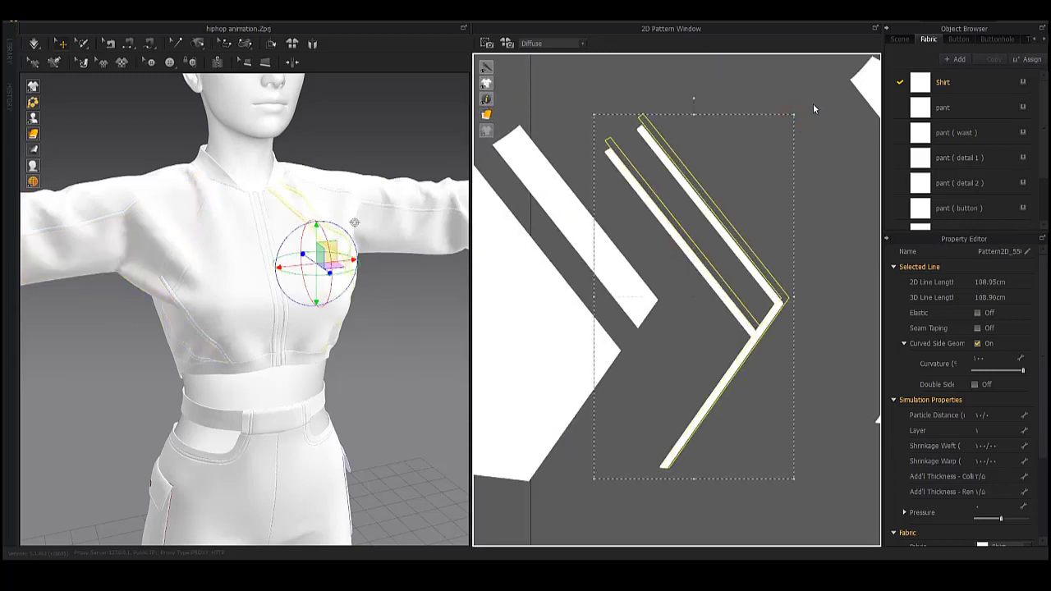
{"action": "left_click", "coordinate": [665, 186]}
{"action": "scroll", "coordinate": [674, 197], "scroll_direction": "up", "scroll_amount": 3}
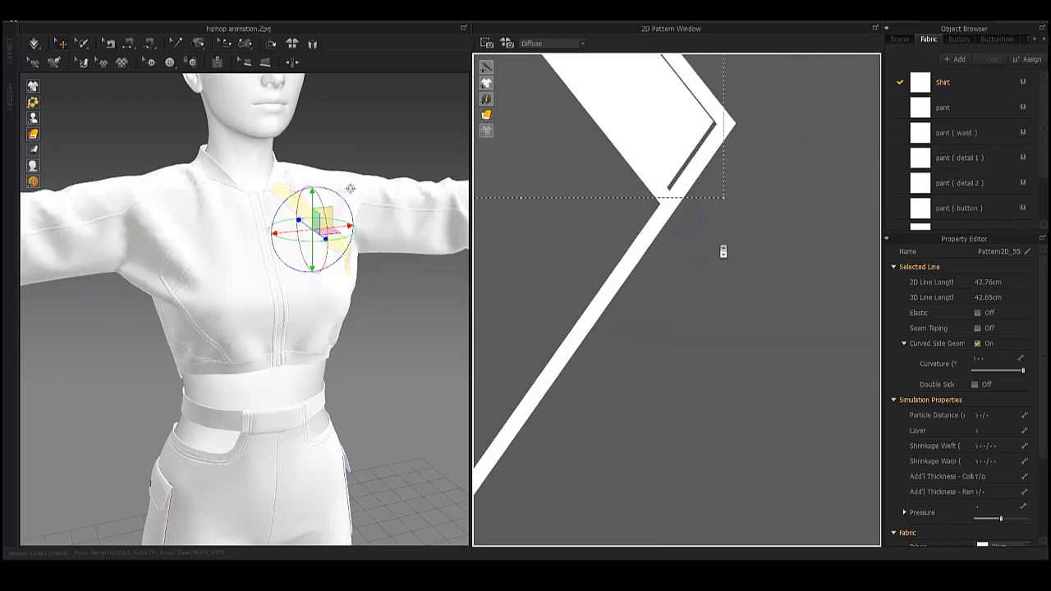
{"action": "scroll", "coordinate": [633, 170], "scroll_direction": "up", "scroll_amount": 2}
{"action": "scroll", "coordinate": [649, 153], "scroll_direction": "up", "scroll_amount": 2}
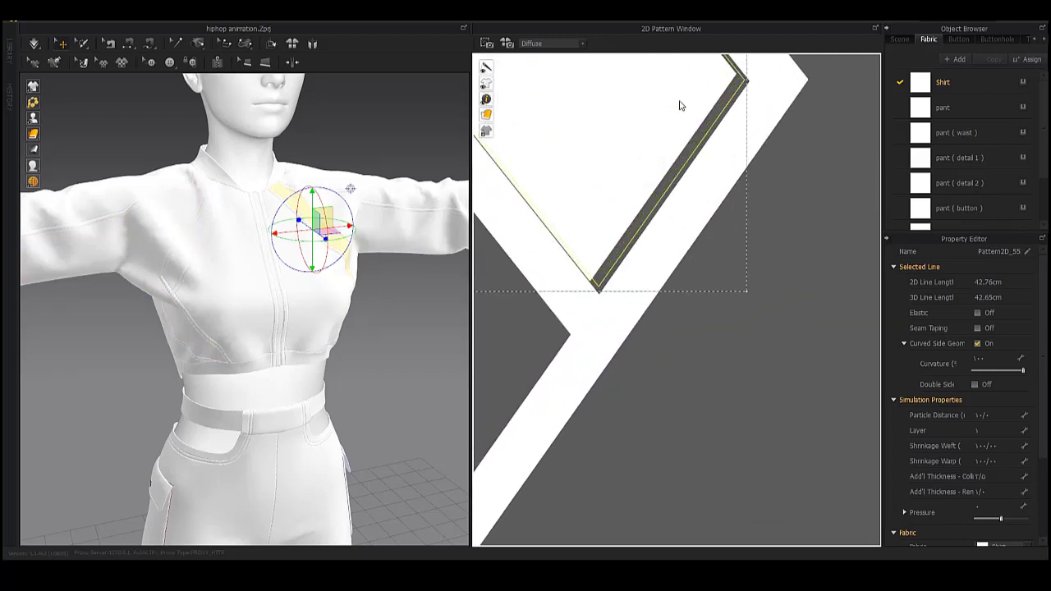
{"action": "scroll", "coordinate": [662, 164], "scroll_direction": "down", "scroll_amount": 2}
{"action": "scroll", "coordinate": [617, 164], "scroll_direction": "down", "scroll_amount": 5}
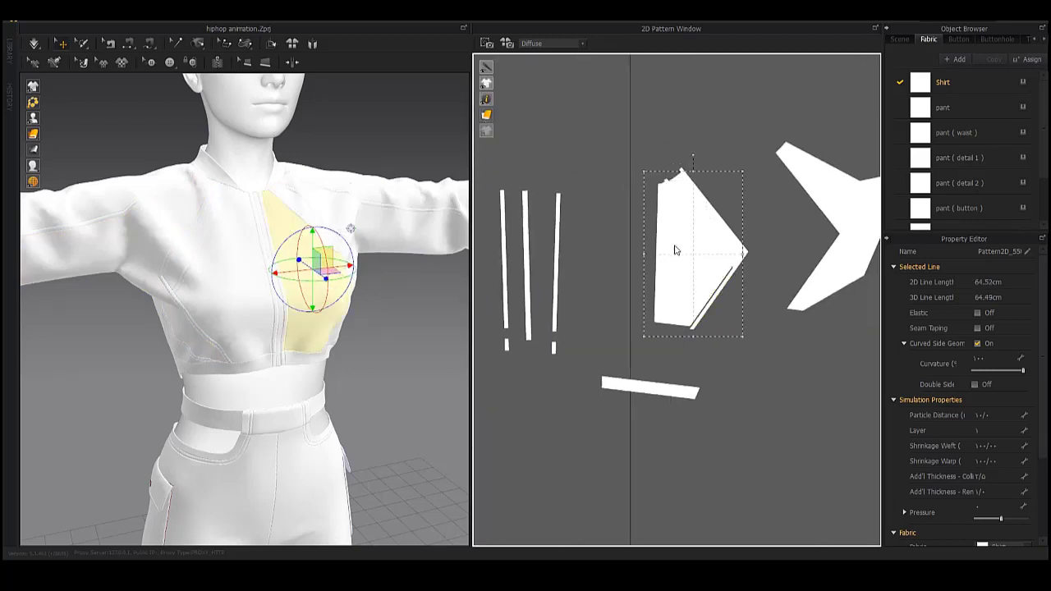
{"action": "scroll", "coordinate": [774, 340], "scroll_direction": "up", "scroll_amount": 3}
{"action": "scroll", "coordinate": [732, 172], "scroll_direction": "up", "scroll_amount": 2}
{"action": "scroll", "coordinate": [703, 202], "scroll_direction": "up", "scroll_amount": 1}
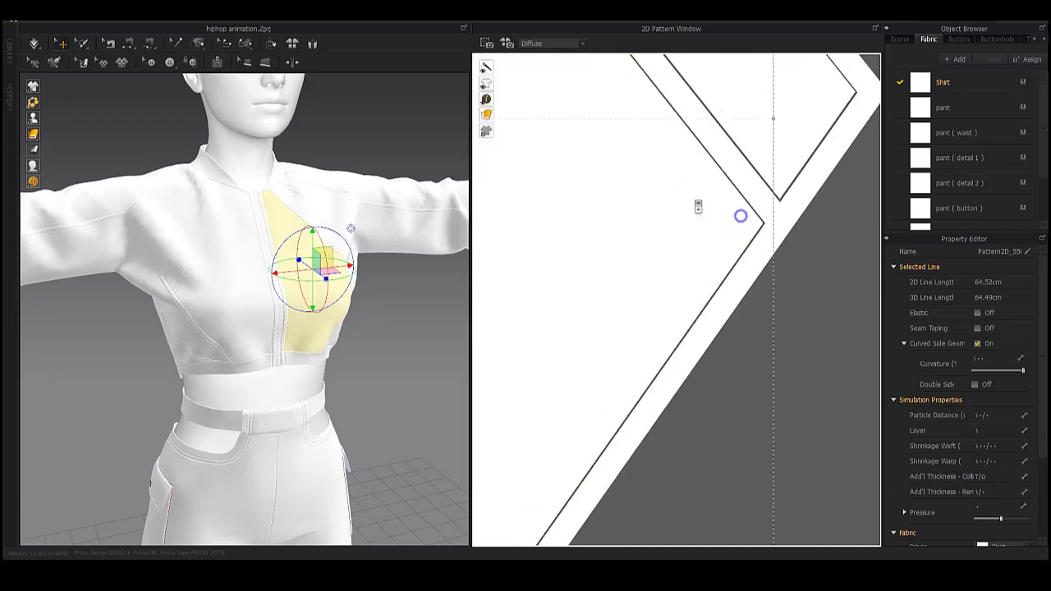
{"action": "scroll", "coordinate": [741, 216], "scroll_direction": "down", "scroll_amount": 5}
{"action": "scroll", "coordinate": [737, 180], "scroll_direction": "up", "scroll_amount": 3}
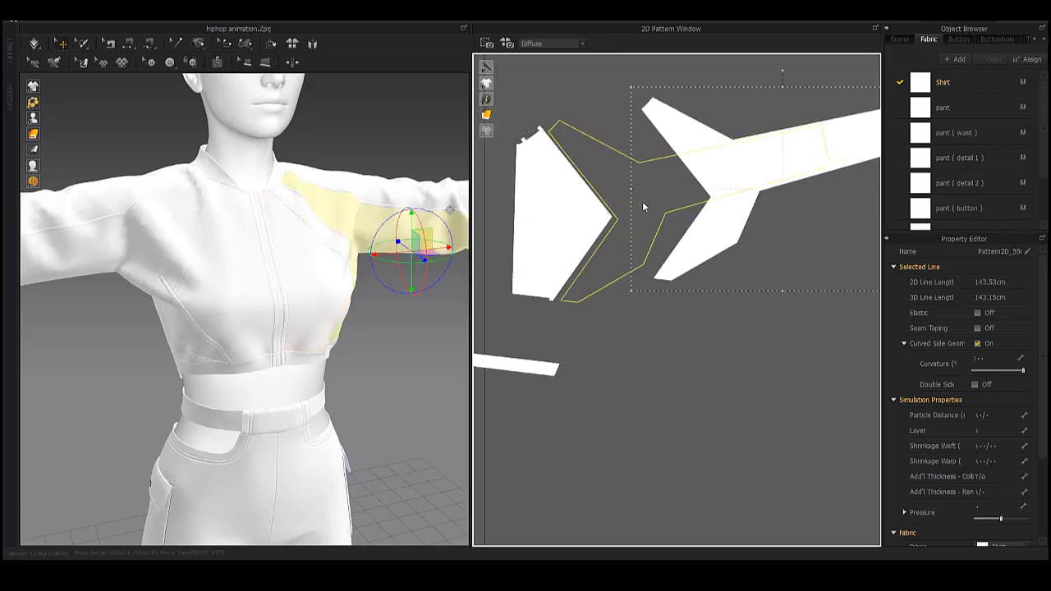
{"action": "scroll", "coordinate": [643, 207], "scroll_direction": "up", "scroll_amount": 2}
{"action": "scroll", "coordinate": [649, 197], "scroll_direction": "up", "scroll_amount": 2}
{"action": "scroll", "coordinate": [678, 185], "scroll_direction": "up", "scroll_amount": 2}
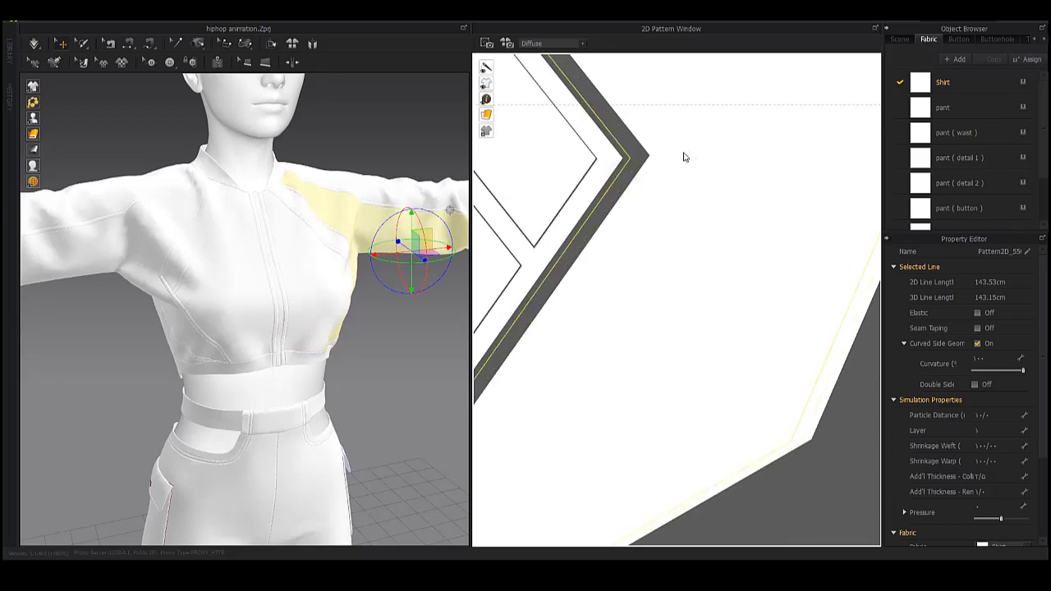
{"action": "scroll", "coordinate": [683, 157], "scroll_direction": "down", "scroll_amount": 1}
{"action": "scroll", "coordinate": [704, 164], "scroll_direction": "down", "scroll_amount": 3}
{"action": "scroll", "coordinate": [699, 230], "scroll_direction": "down", "scroll_amount": 2}
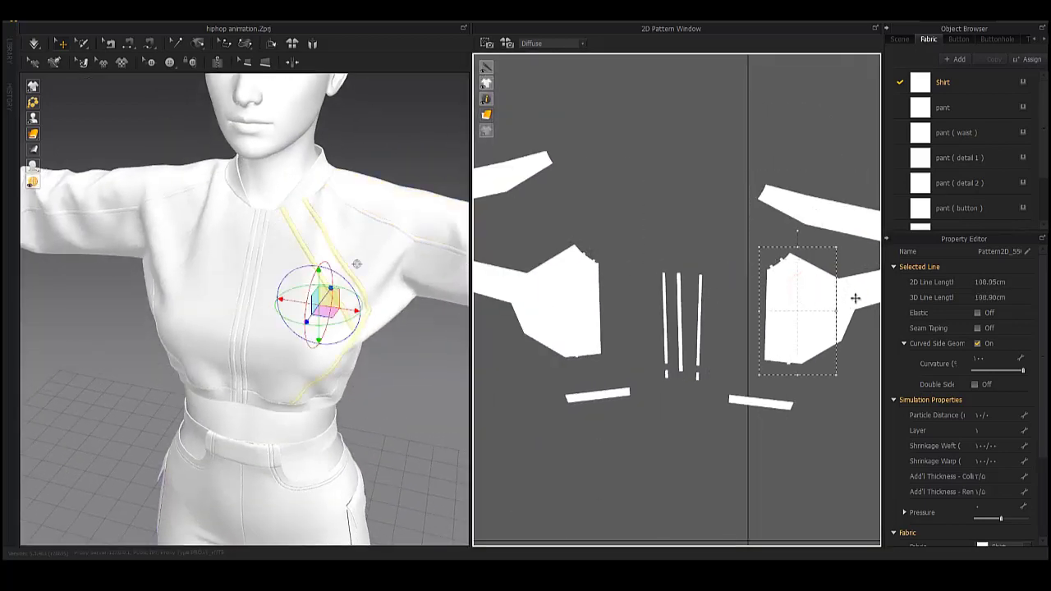
- Rotate the upper sleeve strip with the gizmo so it lies horizontal
{"action": "left_click", "coordinate": [808, 212]}
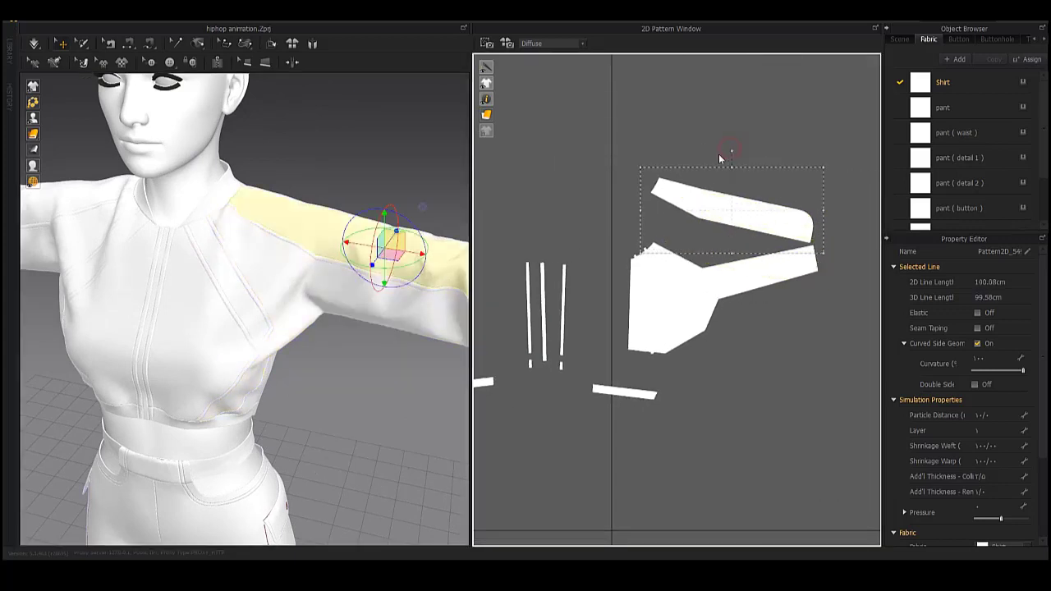
{"action": "left_click_drag", "start_coordinate": [719, 158], "coordinate": [733, 170]}
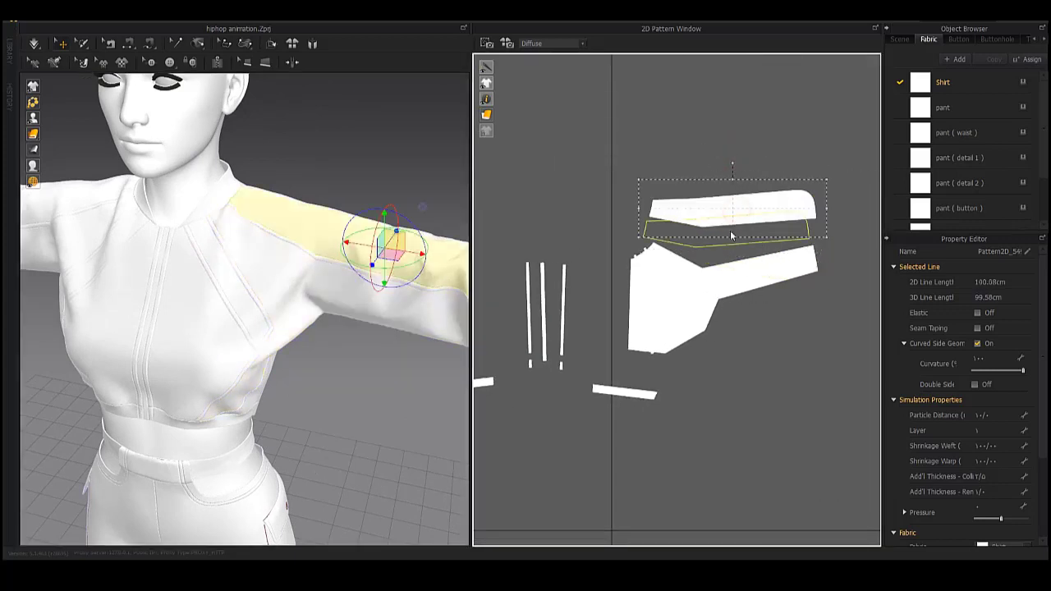
{"action": "scroll", "coordinate": [735, 238], "scroll_direction": "up", "scroll_amount": 2}
{"action": "scroll", "coordinate": [735, 239], "scroll_direction": "up", "scroll_amount": 3}
{"action": "scroll", "coordinate": [679, 312], "scroll_direction": "up", "scroll_amount": 3}
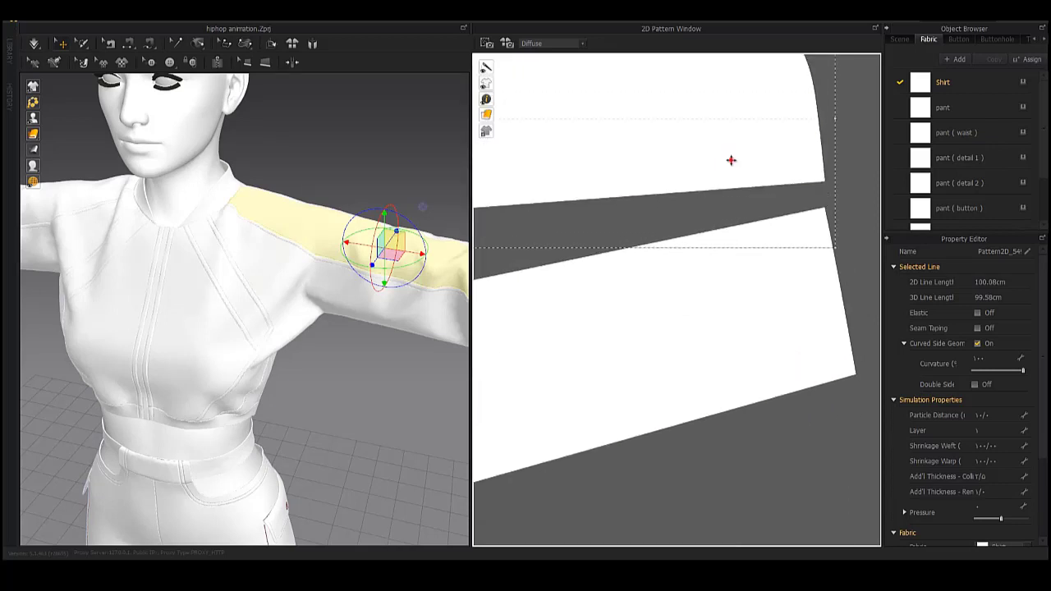
{"action": "scroll", "coordinate": [741, 184], "scroll_direction": "down", "scroll_amount": 2}
{"action": "scroll", "coordinate": [619, 206], "scroll_direction": "down", "scroll_amount": 2}
{"action": "scroll", "coordinate": [704, 211], "scroll_direction": "up", "scroll_amount": 2}
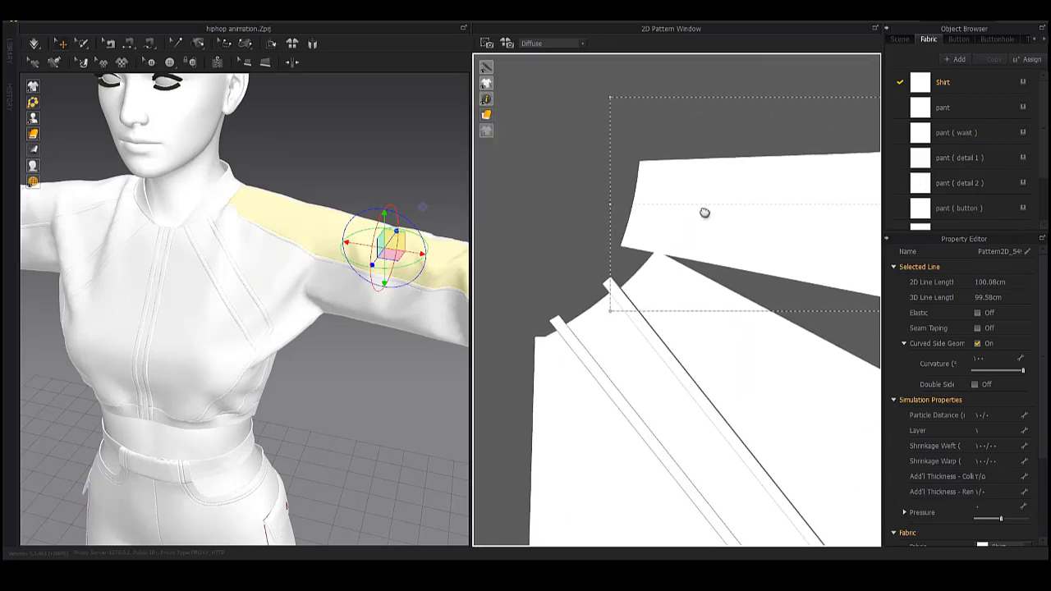
{"action": "scroll", "coordinate": [686, 163], "scroll_direction": "up", "scroll_amount": 2}
{"action": "scroll", "coordinate": [686, 163], "scroll_direction": "down", "scroll_amount": 2}
{"action": "scroll", "coordinate": [657, 181], "scroll_direction": "down", "scroll_amount": 3}
{"action": "scroll", "coordinate": [641, 164], "scroll_direction": "up", "scroll_amount": 2}
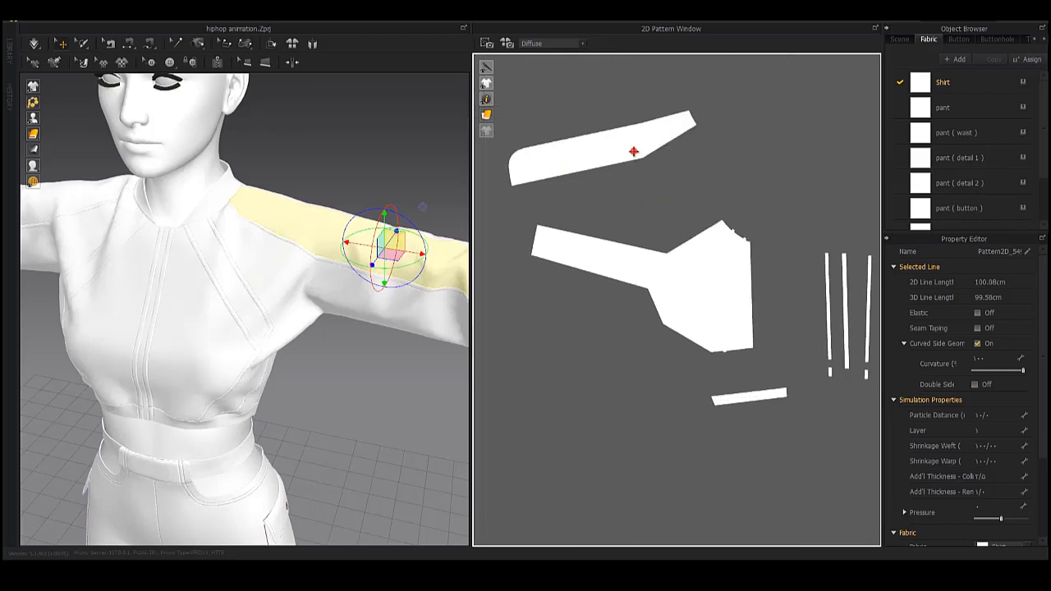
- Select the other sleeve's strip piece and zoom in and out to check its placement
{"action": "left_click", "coordinate": [632, 153]}
{"action": "scroll", "coordinate": [634, 187], "scroll_direction": "up", "scroll_amount": 1}
{"action": "scroll", "coordinate": [636, 154], "scroll_direction": "up", "scroll_amount": 3}
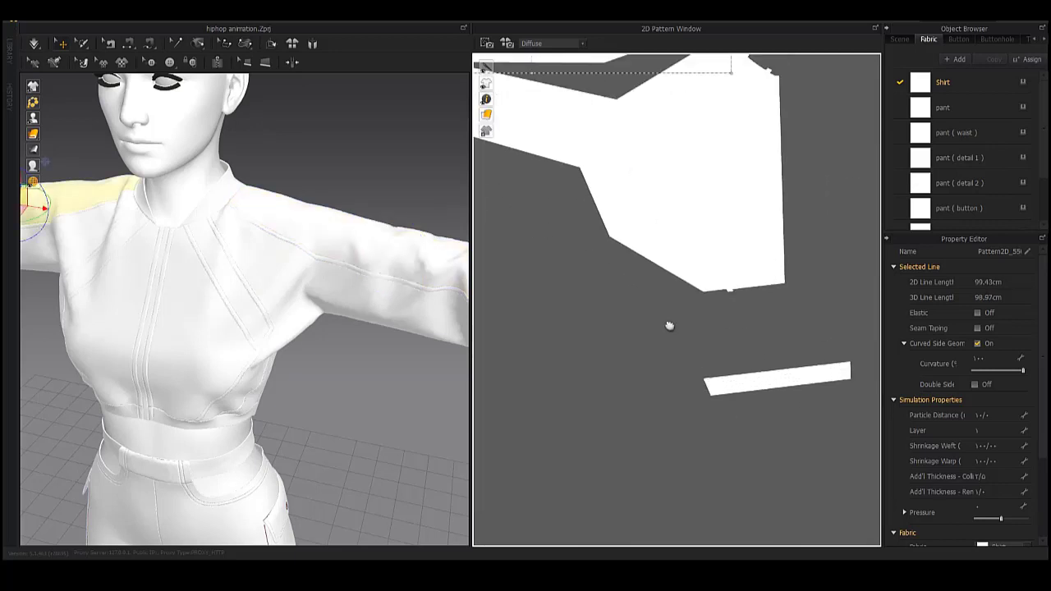
{"action": "scroll", "coordinate": [649, 247], "scroll_direction": "up", "scroll_amount": 3}
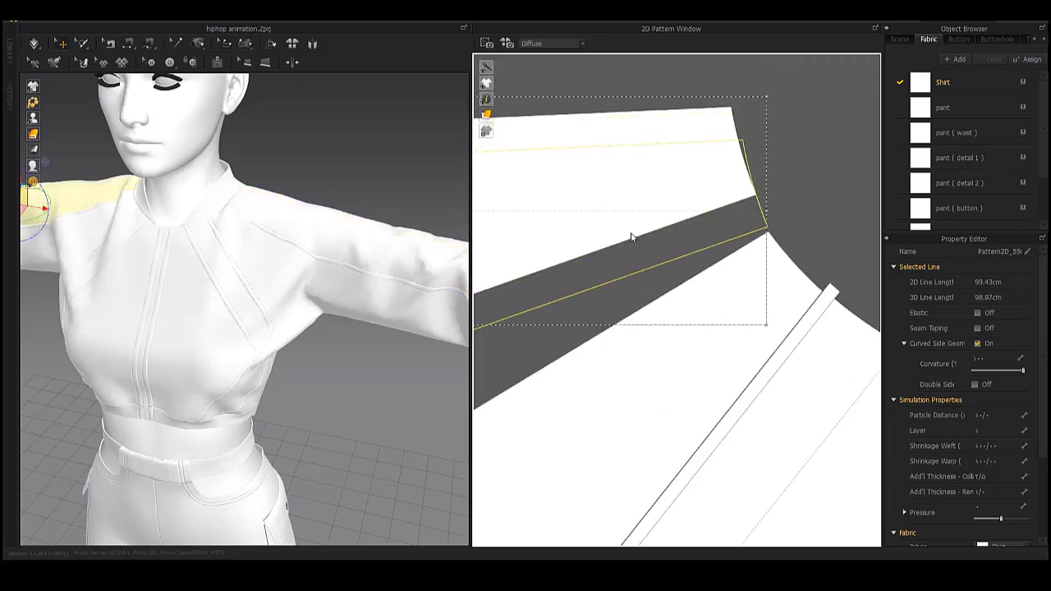
{"action": "scroll", "coordinate": [632, 236], "scroll_direction": "down", "scroll_amount": 3}
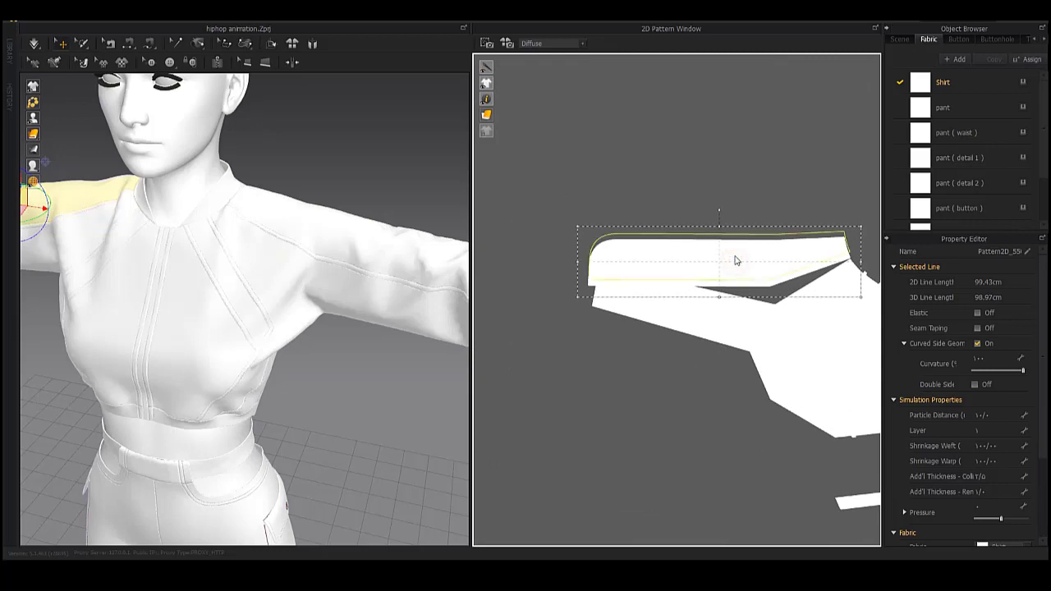
{"action": "scroll", "coordinate": [738, 262], "scroll_direction": "up", "scroll_amount": 1}
{"action": "scroll", "coordinate": [727, 271], "scroll_direction": "up", "scroll_amount": 2}
{"action": "scroll", "coordinate": [666, 306], "scroll_direction": "up", "scroll_amount": 1}
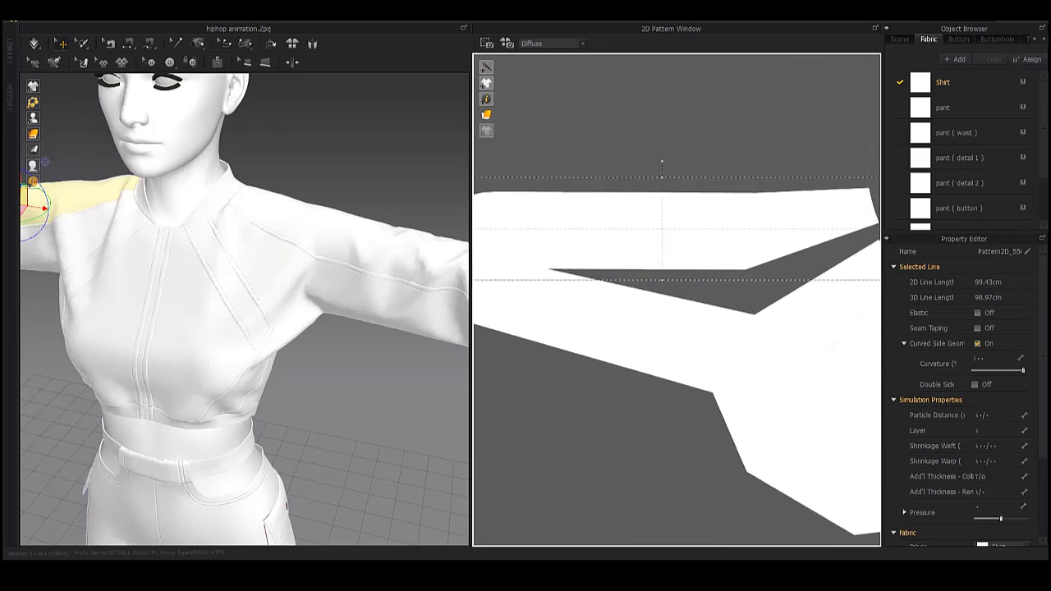
{"action": "scroll", "coordinate": [723, 207], "scroll_direction": "down", "scroll_amount": 2}
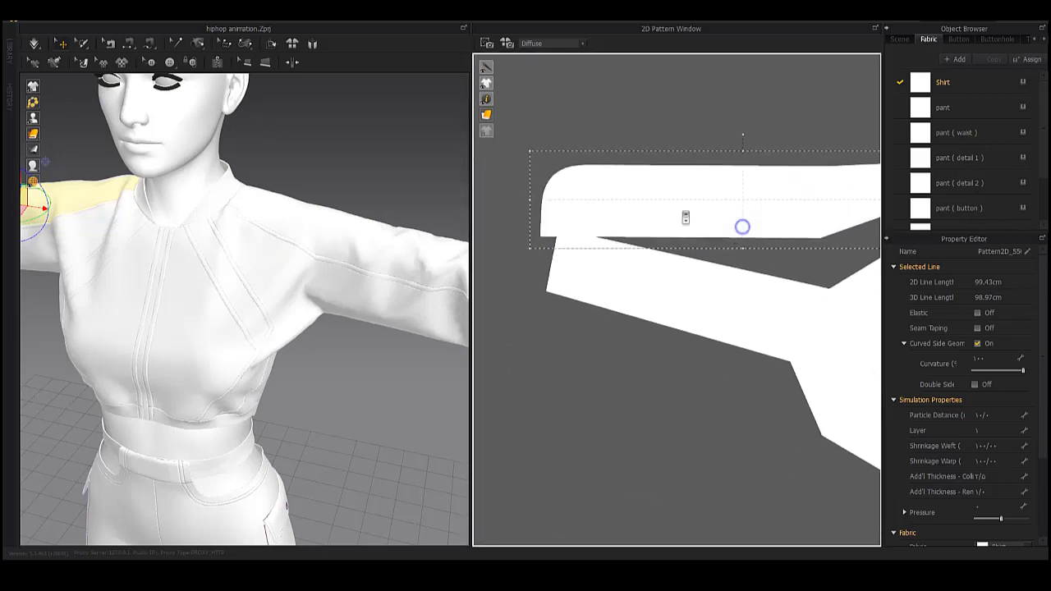
{"action": "scroll", "coordinate": [742, 227], "scroll_direction": "down", "scroll_amount": 3}
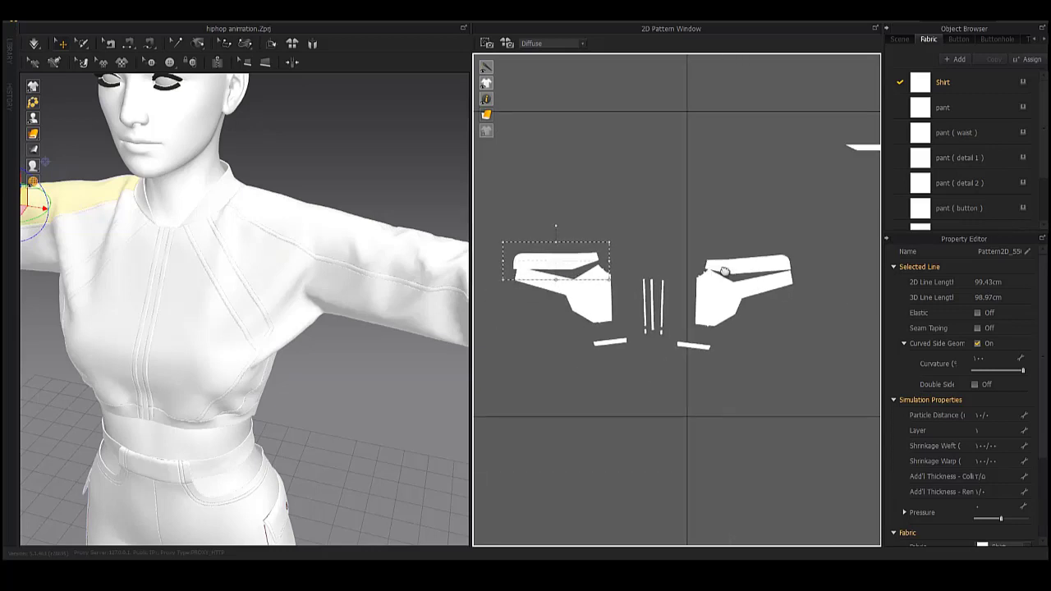
{"action": "scroll", "coordinate": [695, 274], "scroll_direction": "up", "scroll_amount": 2}
{"action": "scroll", "coordinate": [653, 175], "scroll_direction": "up", "scroll_amount": 2}
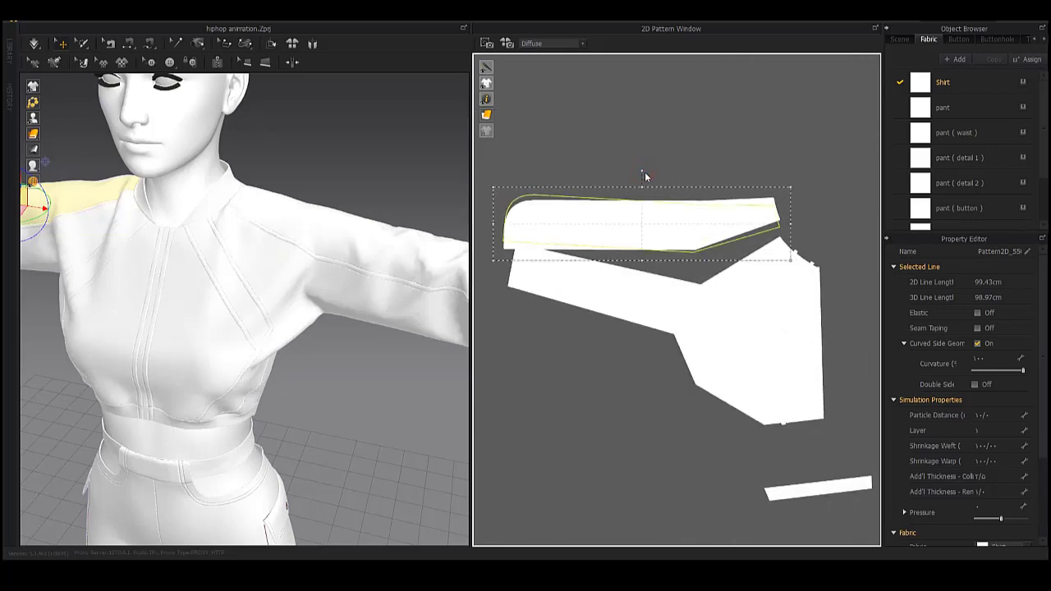
{"action": "scroll", "coordinate": [575, 209], "scroll_direction": "up", "scroll_amount": 2}
{"action": "scroll", "coordinate": [623, 185], "scroll_direction": "up", "scroll_amount": 1}
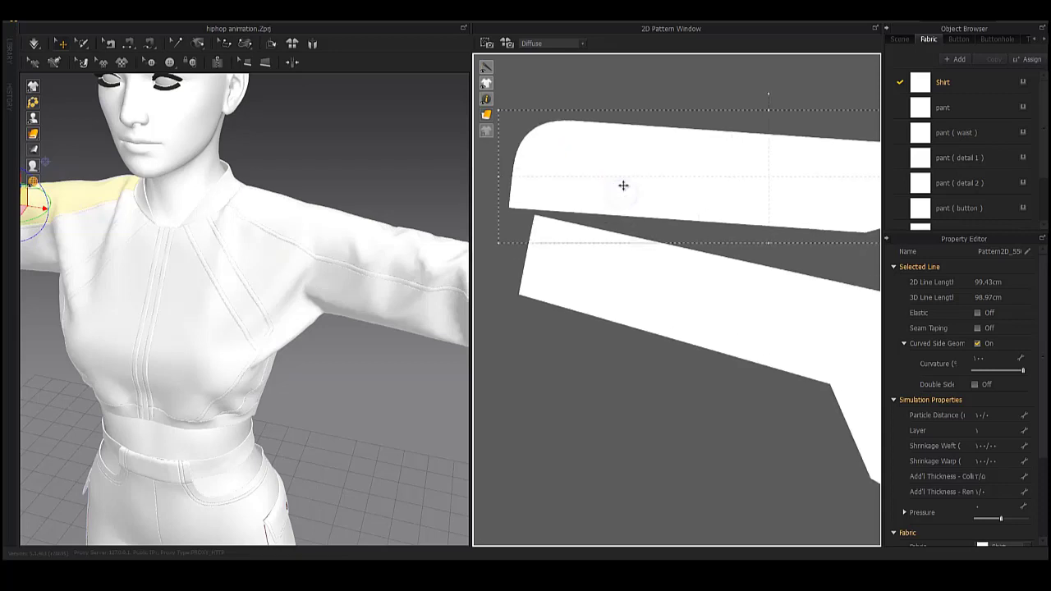
{"action": "scroll", "coordinate": [657, 189], "scroll_direction": "down", "scroll_amount": 1}
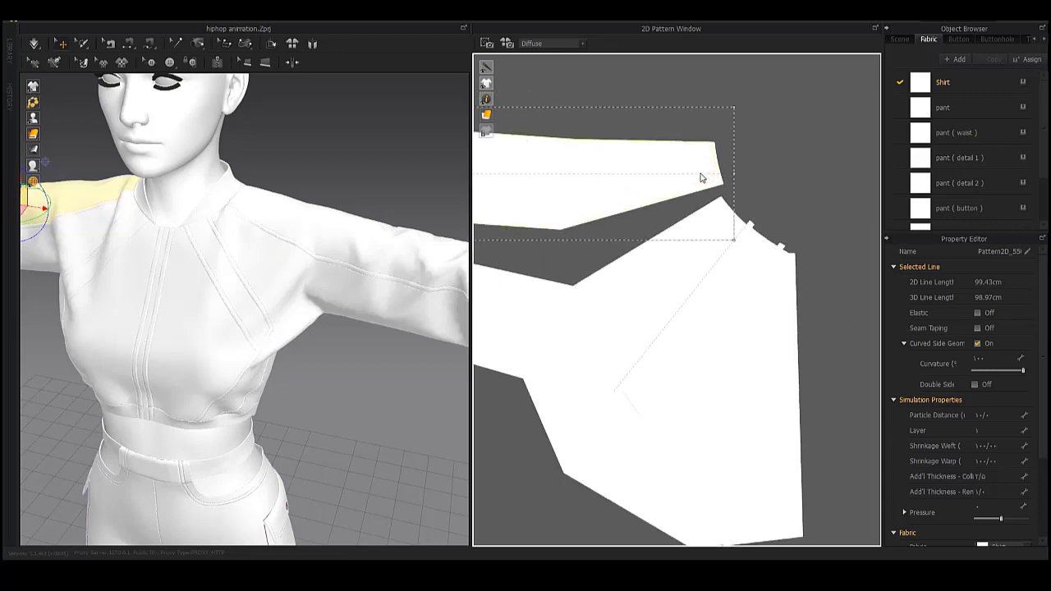
{"action": "scroll", "coordinate": [698, 178], "scroll_direction": "down", "scroll_amount": 2}
{"action": "scroll", "coordinate": [740, 174], "scroll_direction": "down", "scroll_amount": 2}
{"action": "scroll", "coordinate": [702, 166], "scroll_direction": "down", "scroll_amount": 1}
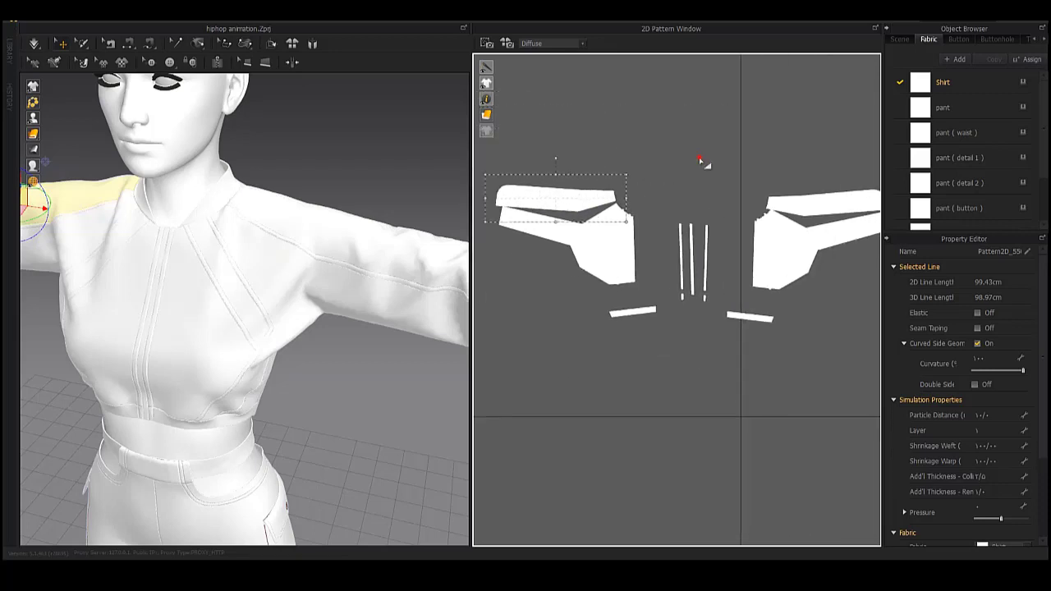
- Nudge the upper sleeve strip snug against the sleeve piece, then select the waistband strip
{"action": "left_click", "coordinate": [692, 173]}
{"action": "scroll", "coordinate": [743, 172], "scroll_direction": "up", "scroll_amount": 1}
{"action": "scroll", "coordinate": [744, 178], "scroll_direction": "up", "scroll_amount": 3}
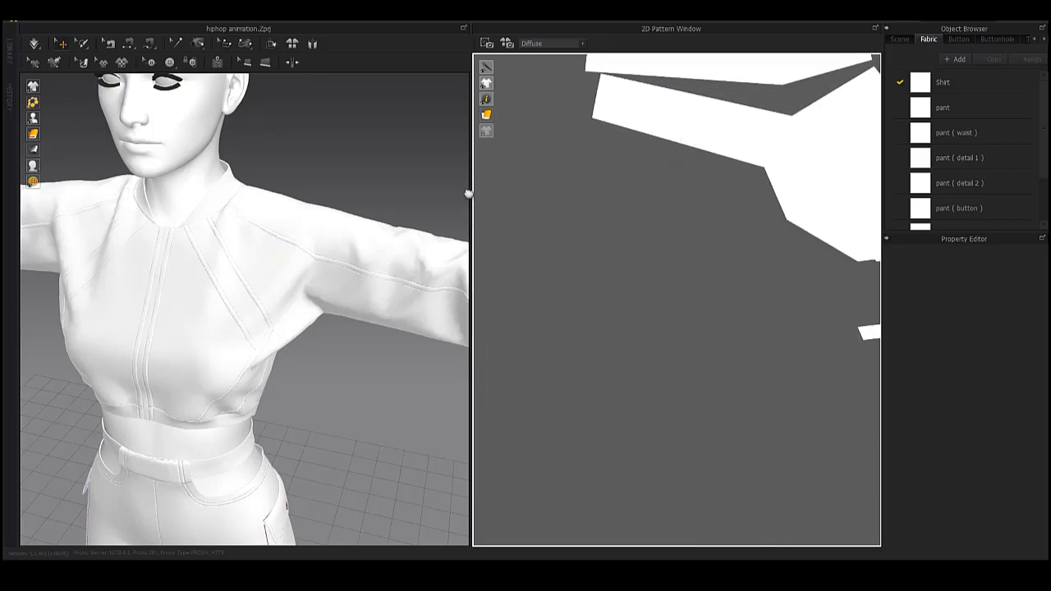
{"action": "scroll", "coordinate": [699, 237], "scroll_direction": "down", "scroll_amount": 1}
{"action": "left_click", "coordinate": [606, 200]}
{"action": "left_click_drag", "start_coordinate": [606, 200], "coordinate": [609, 201]}
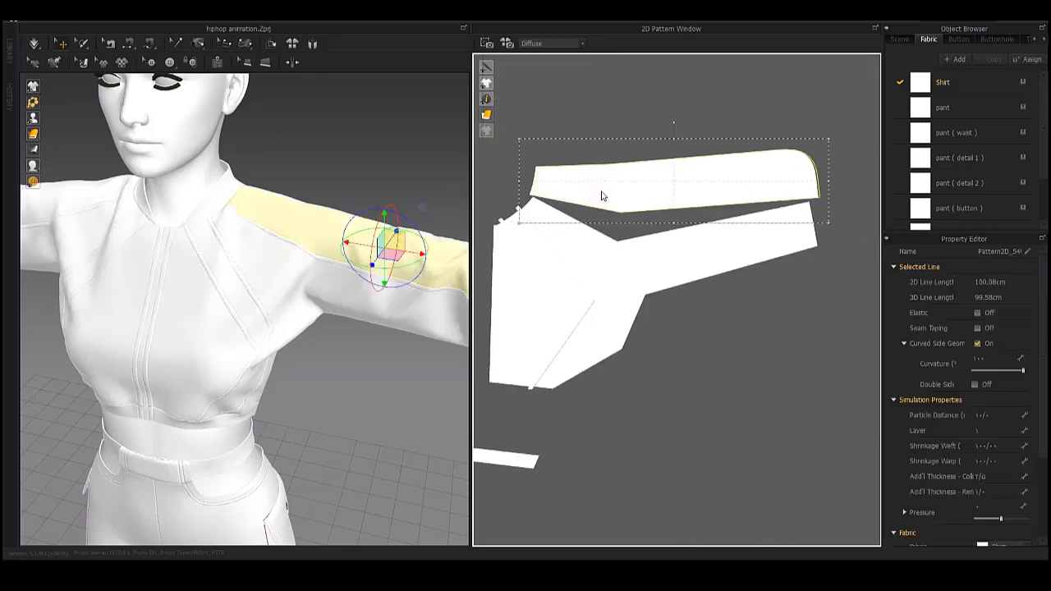
{"action": "scroll", "coordinate": [654, 248], "scroll_direction": "down", "scroll_amount": 3}
{"action": "scroll", "coordinate": [742, 260], "scroll_direction": "up", "scroll_amount": 4}
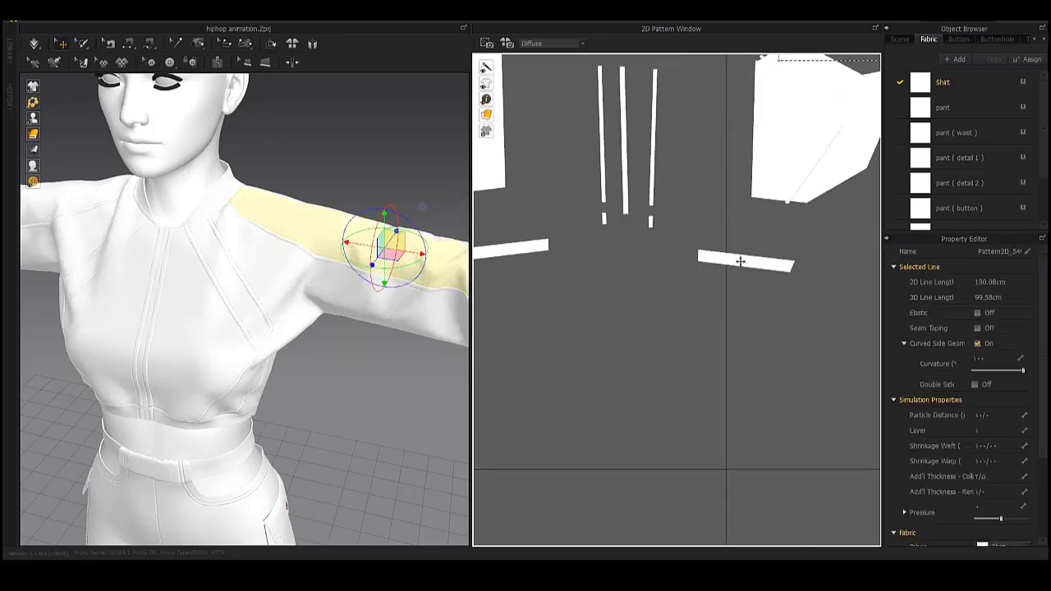
{"action": "left_click", "coordinate": [779, 220]}
{"action": "scroll", "coordinate": [682, 219], "scroll_direction": "up", "scroll_amount": 2}
{"action": "scroll", "coordinate": [649, 169], "scroll_direction": "up", "scroll_amount": 2}
{"action": "left_click", "coordinate": [859, 289]}
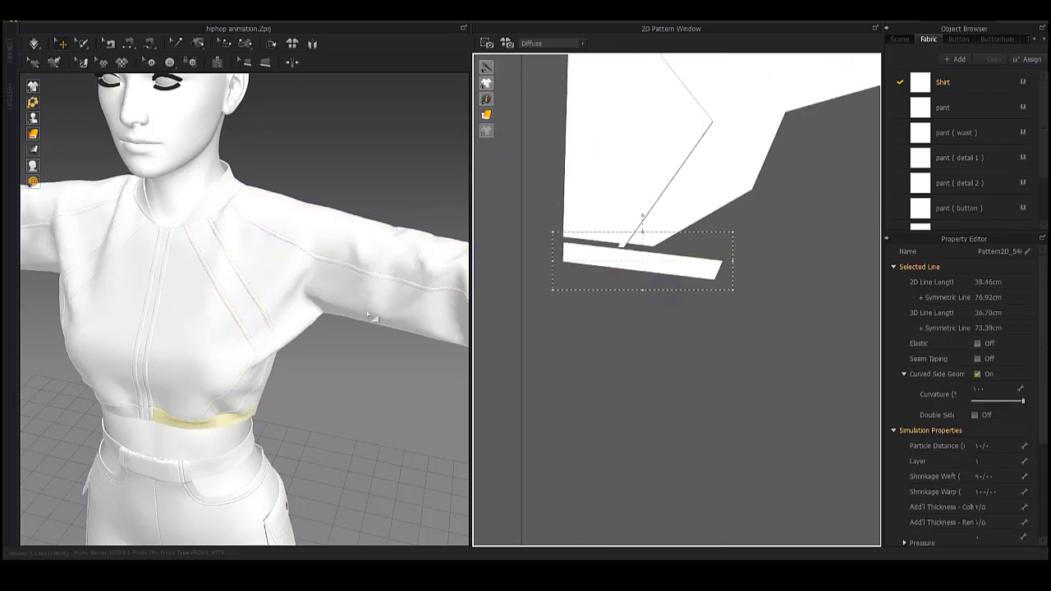
{"action": "left_click_drag", "start_coordinate": [631, 315], "coordinate": [649, 300]}
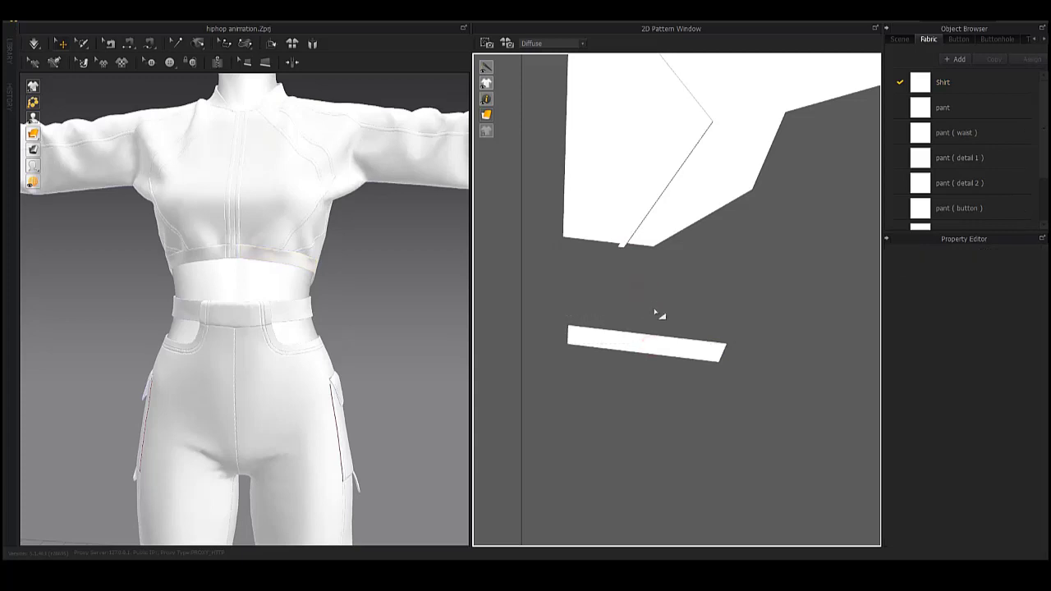
{"action": "scroll", "coordinate": [613, 325], "scroll_direction": "down", "scroll_amount": 2}
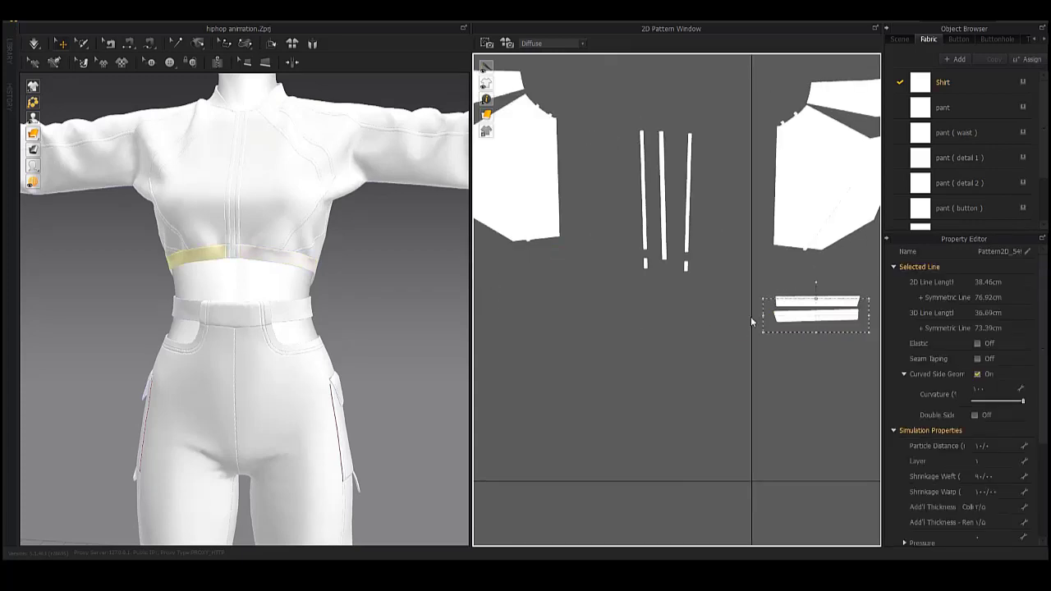
{"action": "scroll", "coordinate": [751, 322], "scroll_direction": "down", "scroll_amount": 1}
{"action": "scroll", "coordinate": [209, 272], "scroll_direction": "up", "scroll_amount": 3}
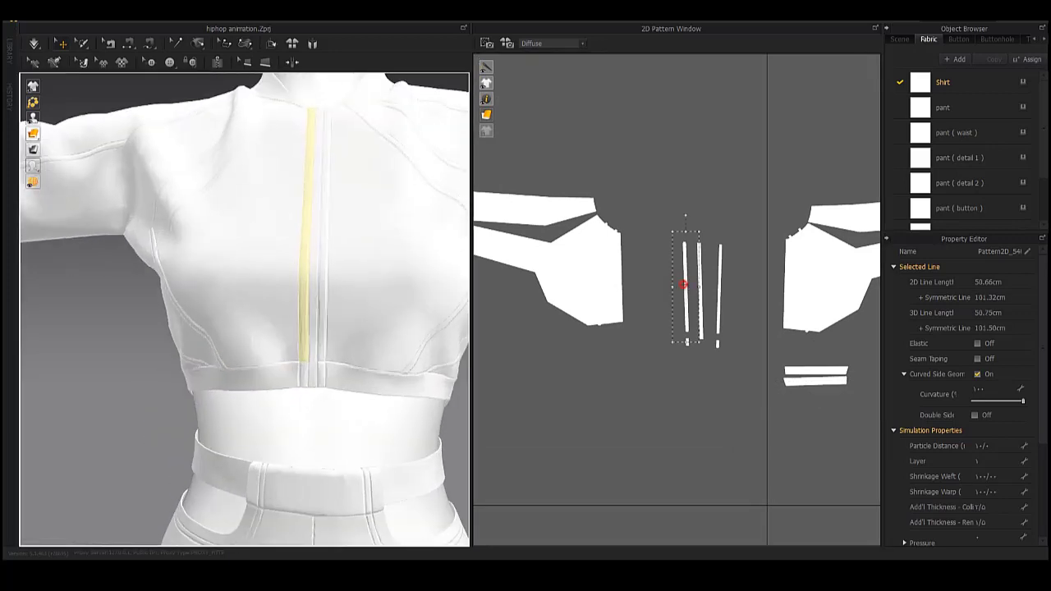
- Frame the narrow strip and shirt front piece, then select the small strip below the centre front
{"action": "scroll", "coordinate": [615, 244], "scroll_direction": "up", "scroll_amount": 3}
{"action": "scroll", "coordinate": [630, 261], "scroll_direction": "up", "scroll_amount": 2}
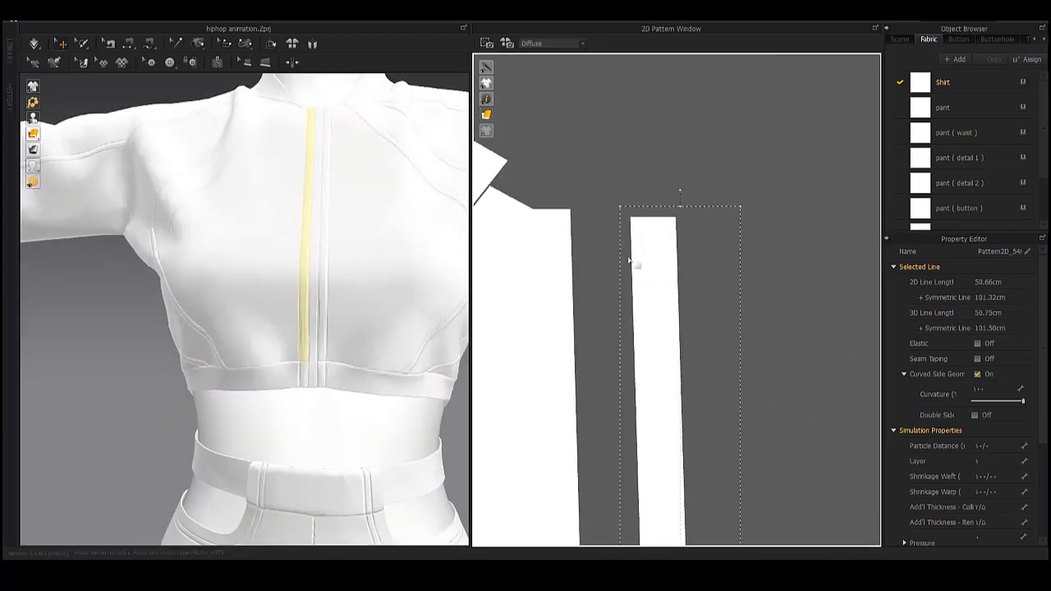
{"action": "scroll", "coordinate": [634, 301], "scroll_direction": "down", "scroll_amount": 3}
{"action": "scroll", "coordinate": [672, 299], "scroll_direction": "down", "scroll_amount": 1}
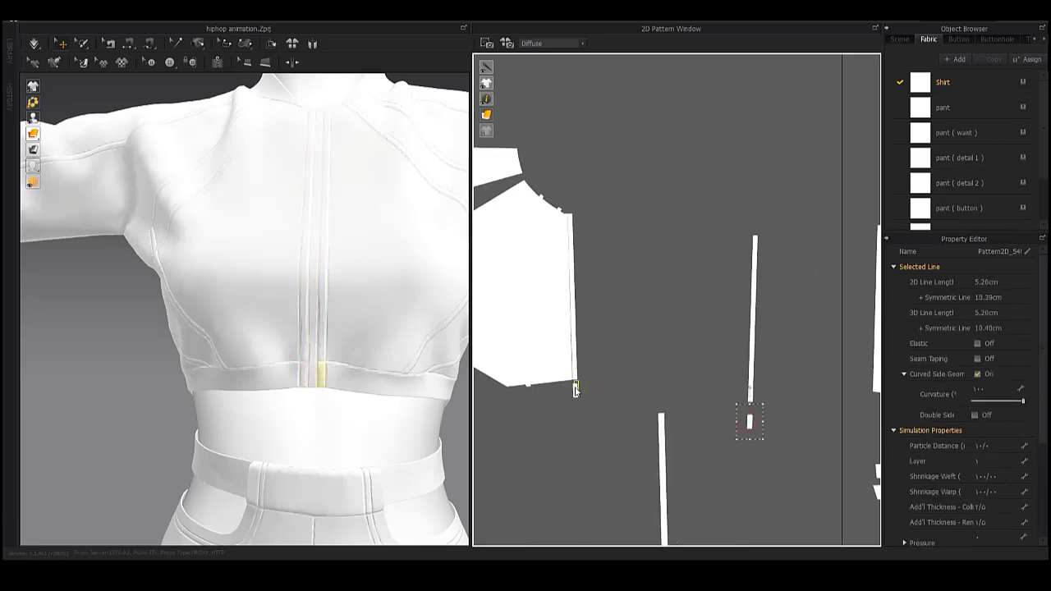
{"action": "middle_click_drag", "start_coordinate": [546, 385], "coordinate": [516, 362]}
{"action": "scroll", "coordinate": [632, 359], "scroll_direction": "up", "scroll_amount": 2}
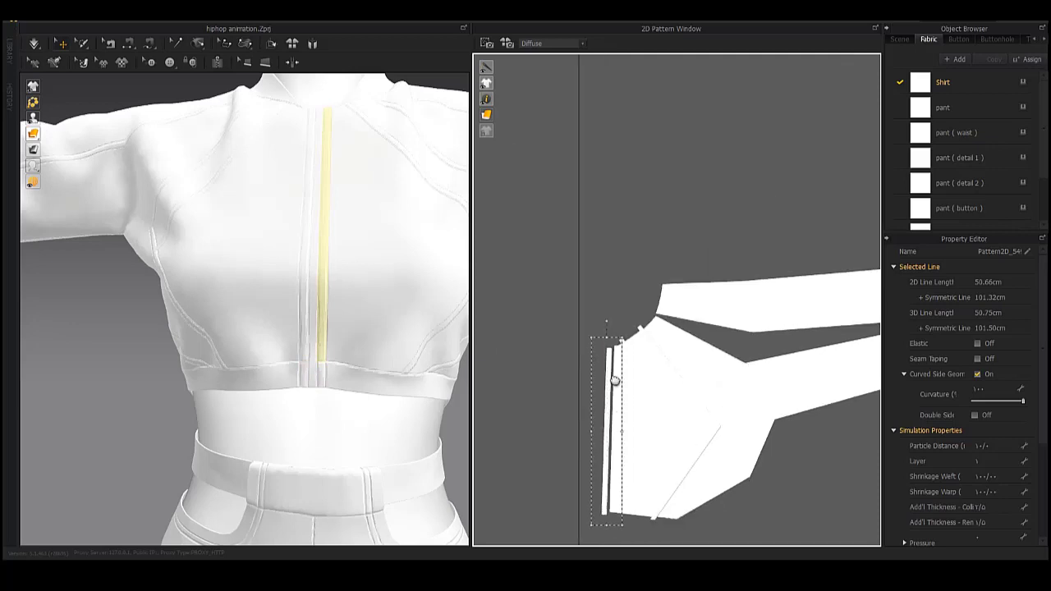
{"action": "scroll", "coordinate": [608, 394], "scroll_direction": "up", "scroll_amount": 2}
{"action": "scroll", "coordinate": [608, 411], "scroll_direction": "down", "scroll_amount": 3}
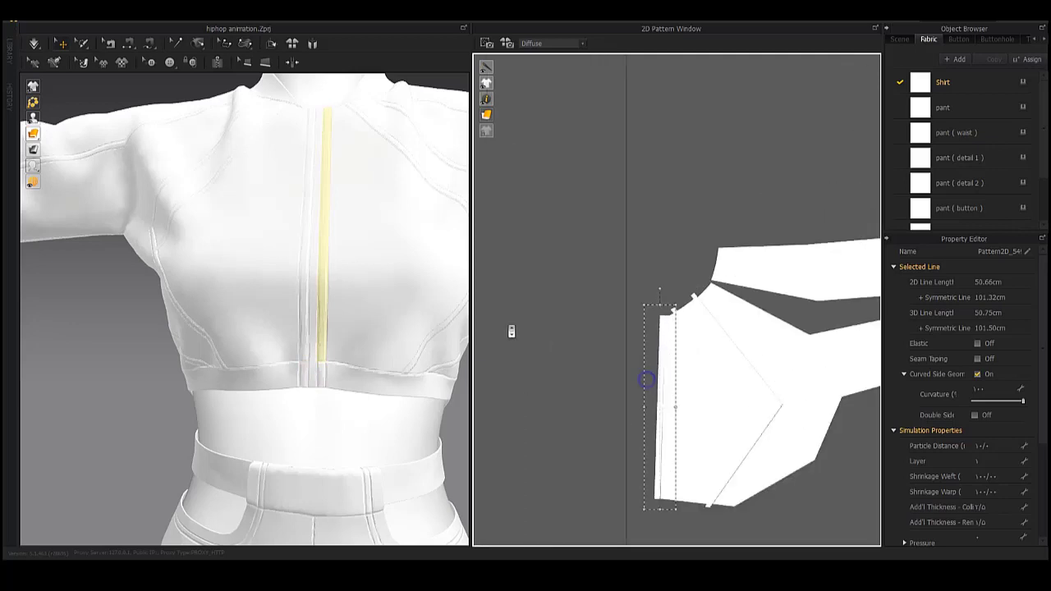
{"action": "scroll", "coordinate": [648, 376], "scroll_direction": "down", "scroll_amount": 3}
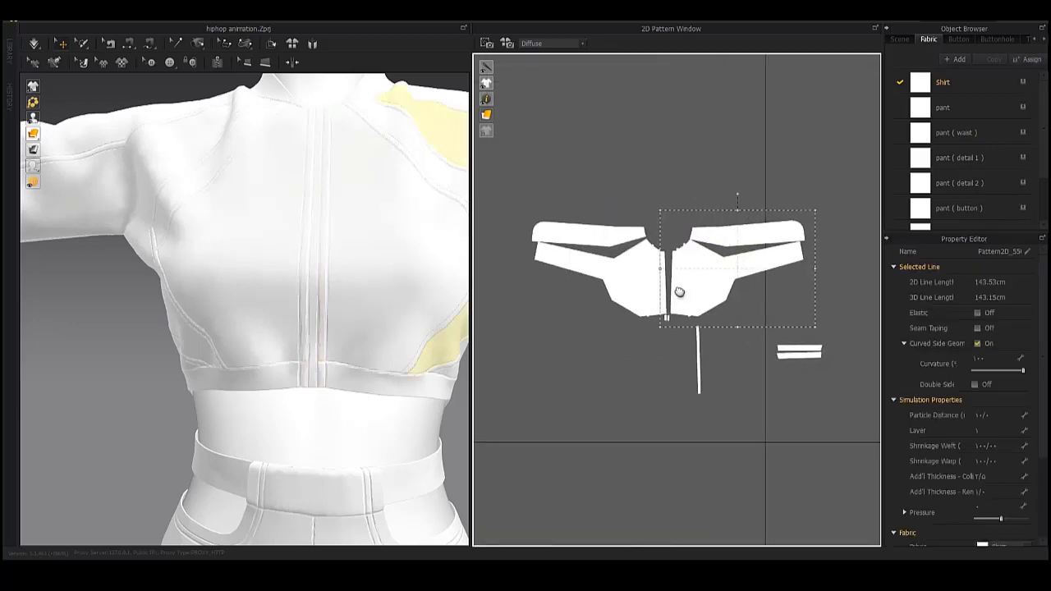
{"action": "scroll", "coordinate": [680, 293], "scroll_direction": "up", "scroll_amount": 3}
{"action": "scroll", "coordinate": [665, 263], "scroll_direction": "up", "scroll_amount": 2}
{"action": "scroll", "coordinate": [728, 334], "scroll_direction": "up", "scroll_amount": 2}
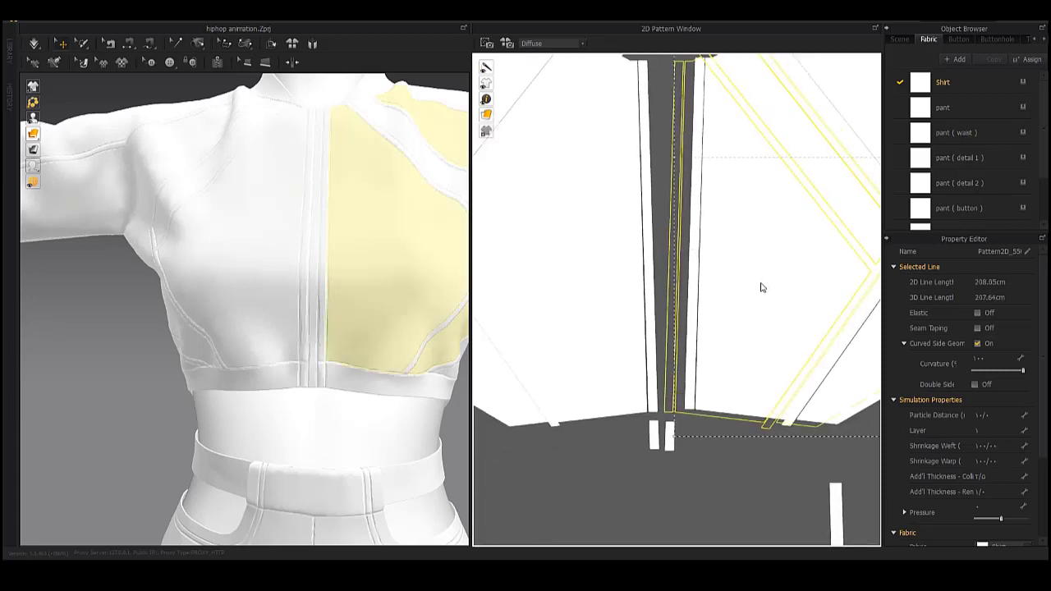
{"action": "scroll", "coordinate": [742, 356], "scroll_direction": "down", "scroll_amount": 2}
{"action": "scroll", "coordinate": [671, 385], "scroll_direction": "up", "scroll_amount": 3}
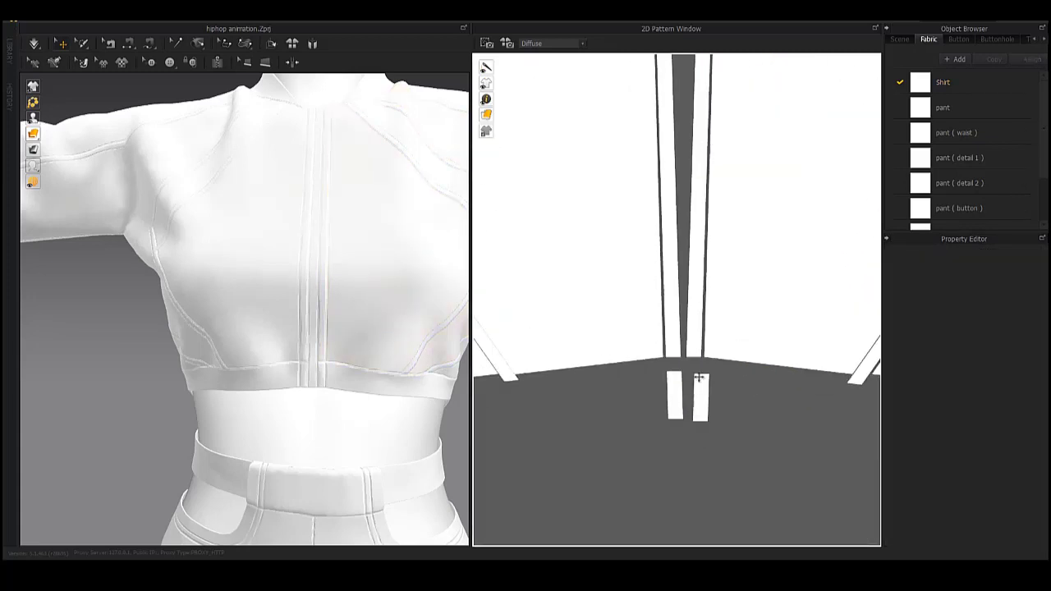
{"action": "left_click", "coordinate": [698, 386]}
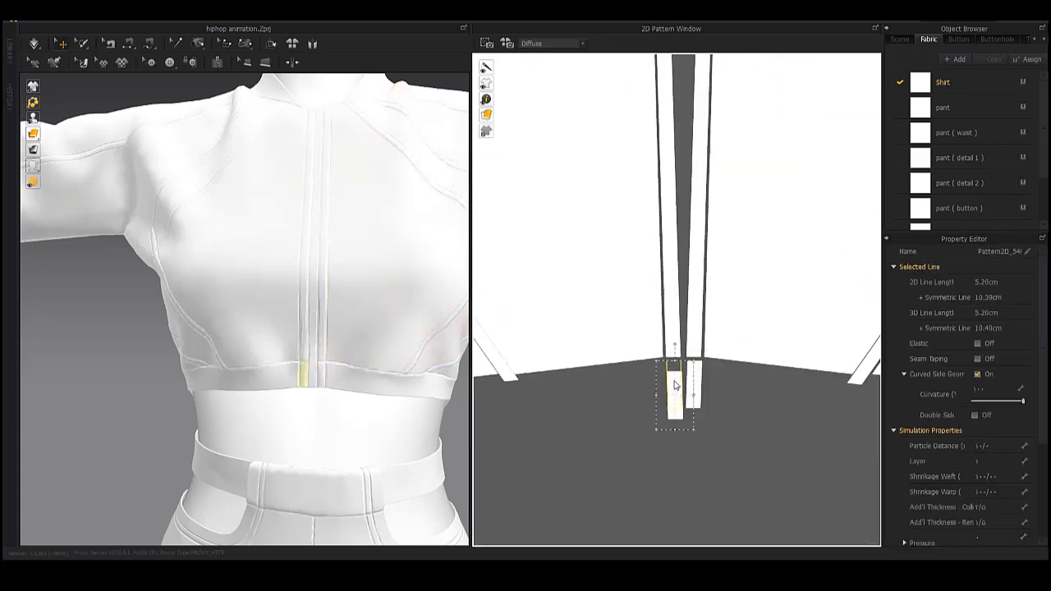
- Drag the long strip left beneath the shirt's centre front seam and deselect it
{"action": "scroll", "coordinate": [674, 385], "scroll_direction": "down", "scroll_amount": 3}
{"action": "scroll", "coordinate": [704, 403], "scroll_direction": "down", "scroll_amount": 1}
{"action": "left_click_drag", "start_coordinate": [786, 366], "coordinate": [686, 359]}
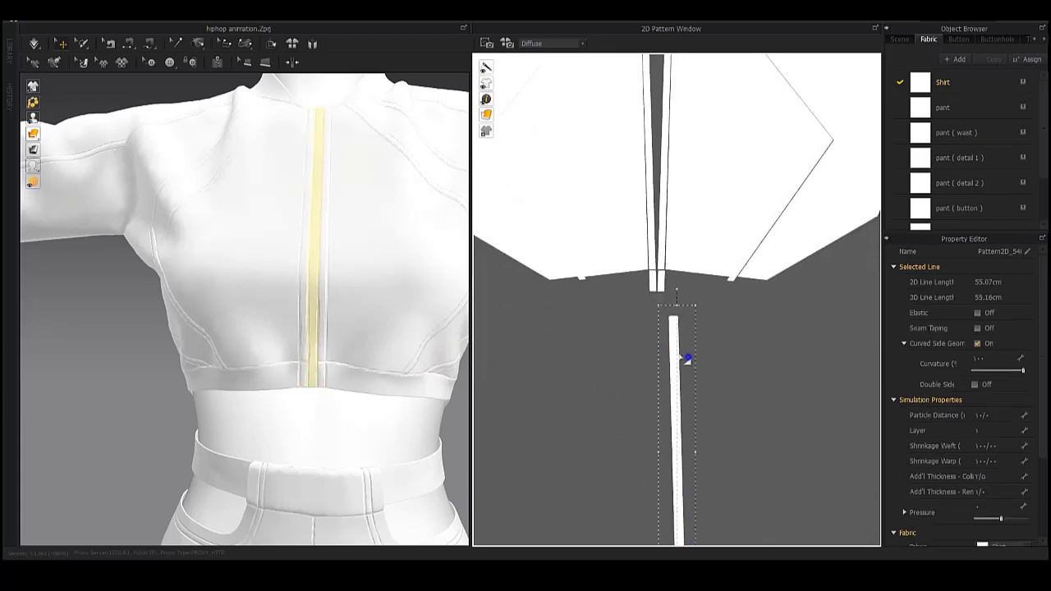
{"action": "scroll", "coordinate": [687, 358], "scroll_direction": "down", "scroll_amount": 3}
{"action": "left_click_drag", "start_coordinate": [850, 138], "coordinate": [641, 349]}
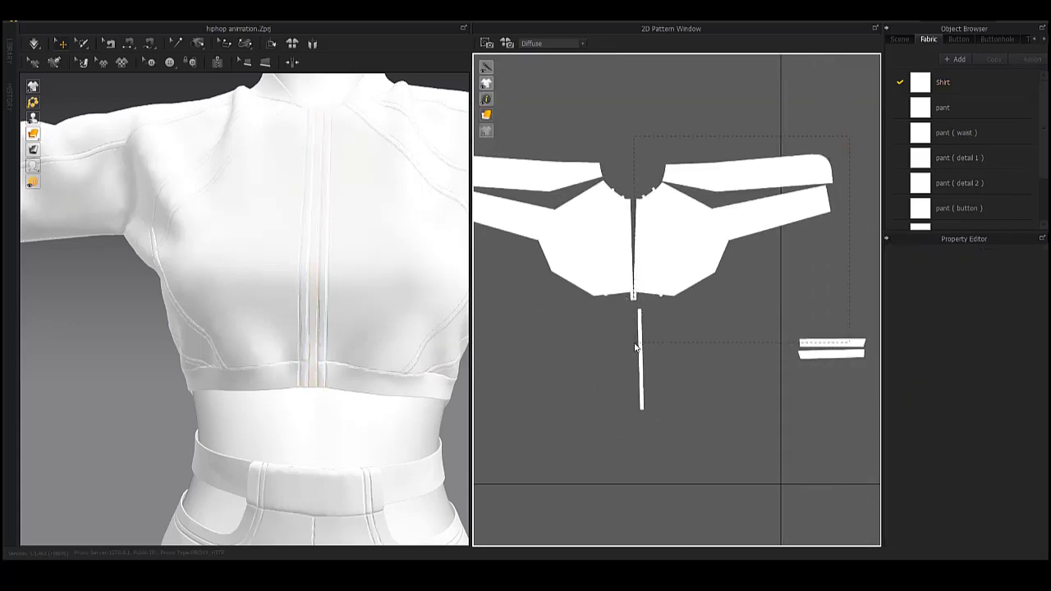
- Try moving a thin strip beside the right front panel, then undo that move
{"action": "left_click", "coordinate": [680, 246]}
{"action": "scroll", "coordinate": [668, 347], "scroll_direction": "up", "scroll_amount": 3}
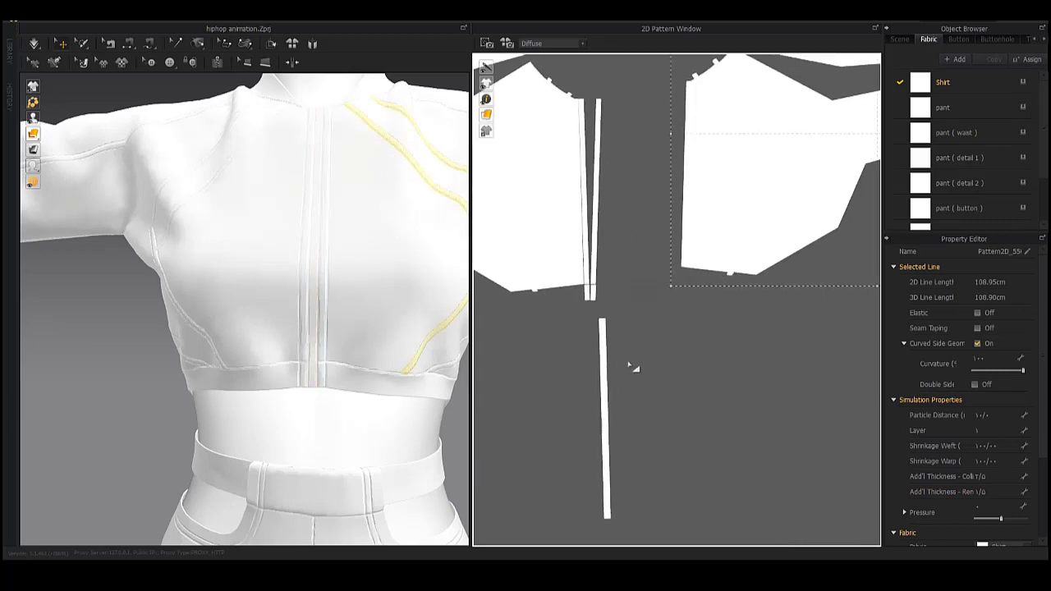
{"action": "left_click_drag", "start_coordinate": [616, 227], "coordinate": [682, 228]}
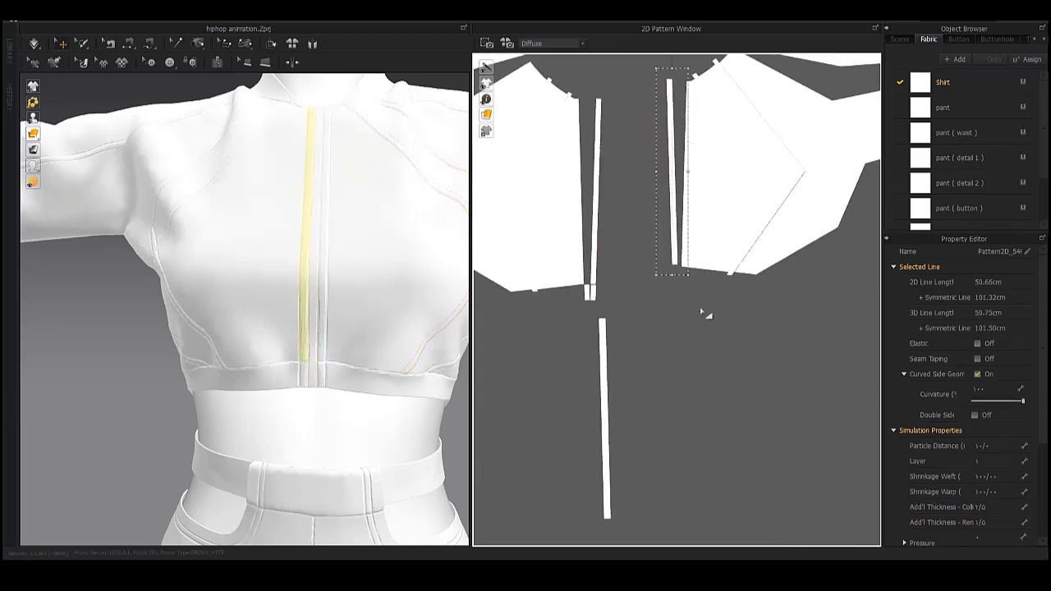
{"action": "key", "text": "ctrl+z"}
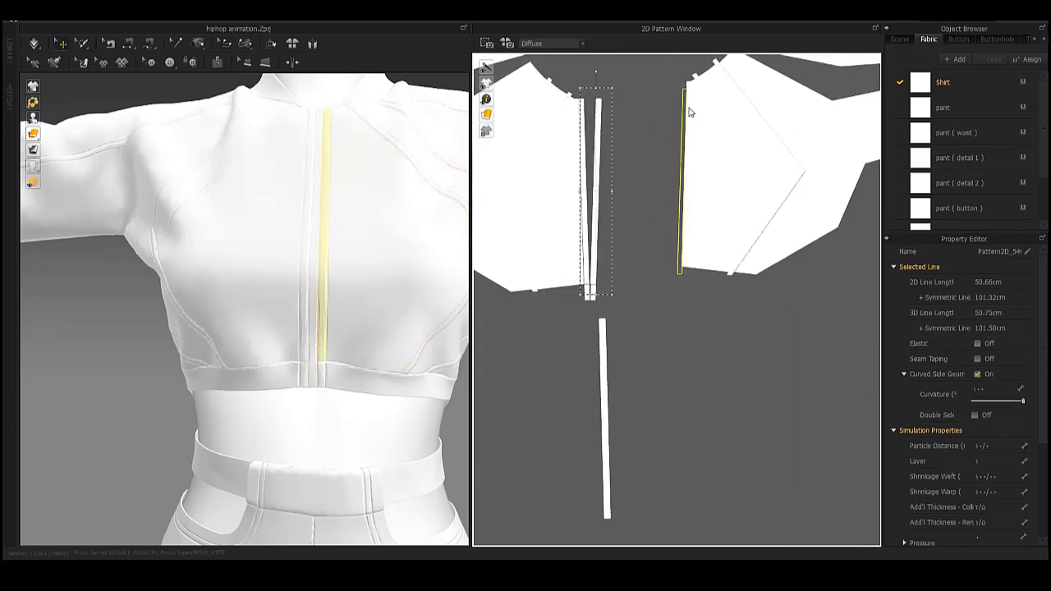
- Select the right front panel and frame it beside the centre-front strip
{"action": "left_click", "coordinate": [589, 141]}
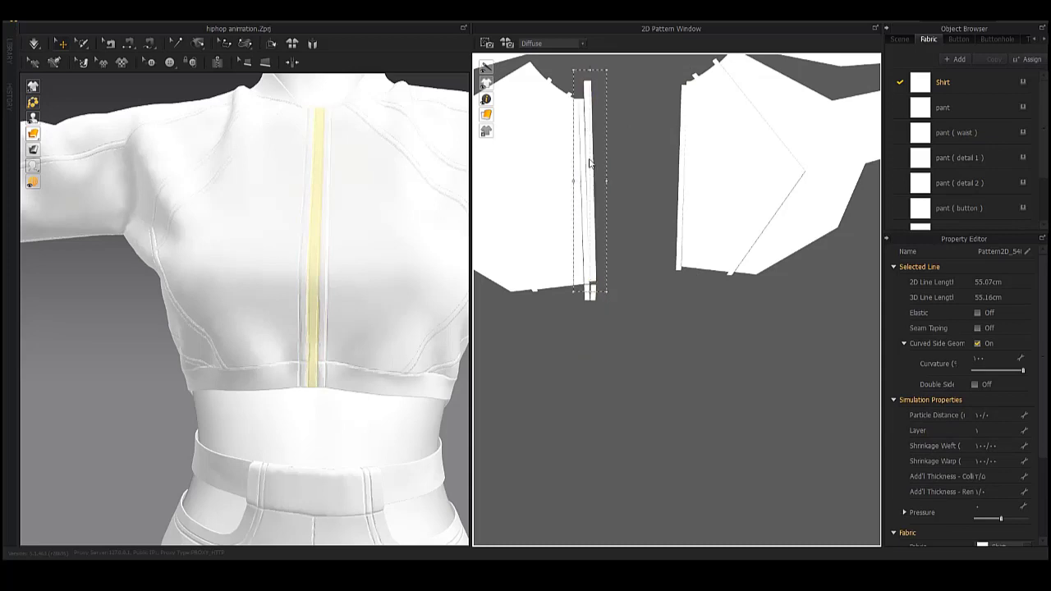
{"action": "scroll", "coordinate": [776, 370], "scroll_direction": "up", "scroll_amount": 5}
{"action": "scroll", "coordinate": [634, 346], "scroll_direction": "up", "scroll_amount": 2}
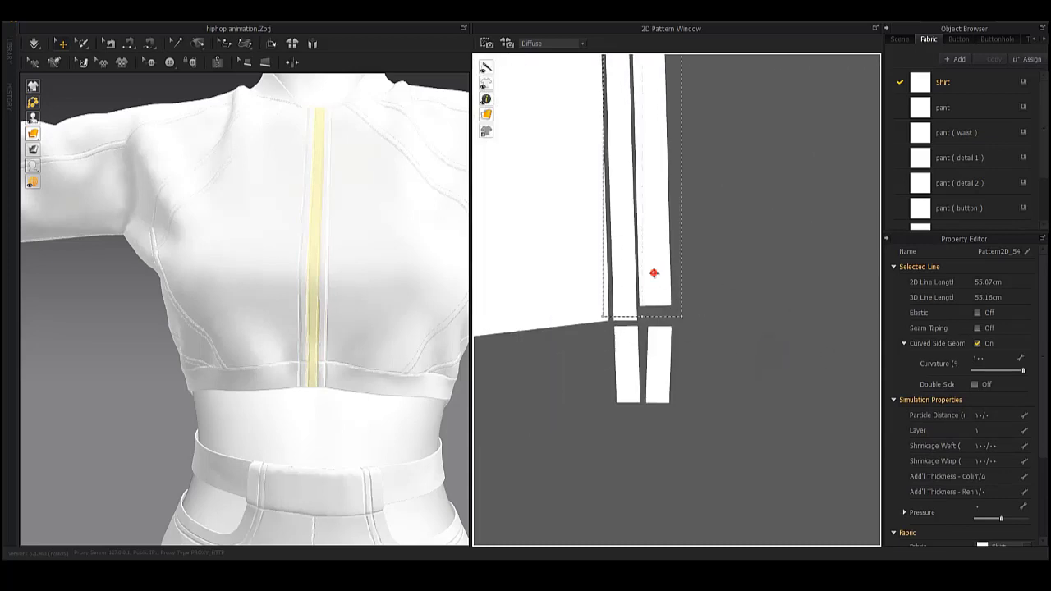
{"action": "scroll", "coordinate": [655, 292], "scroll_direction": "down", "scroll_amount": 5}
{"action": "scroll", "coordinate": [606, 312], "scroll_direction": "down", "scroll_amount": 2}
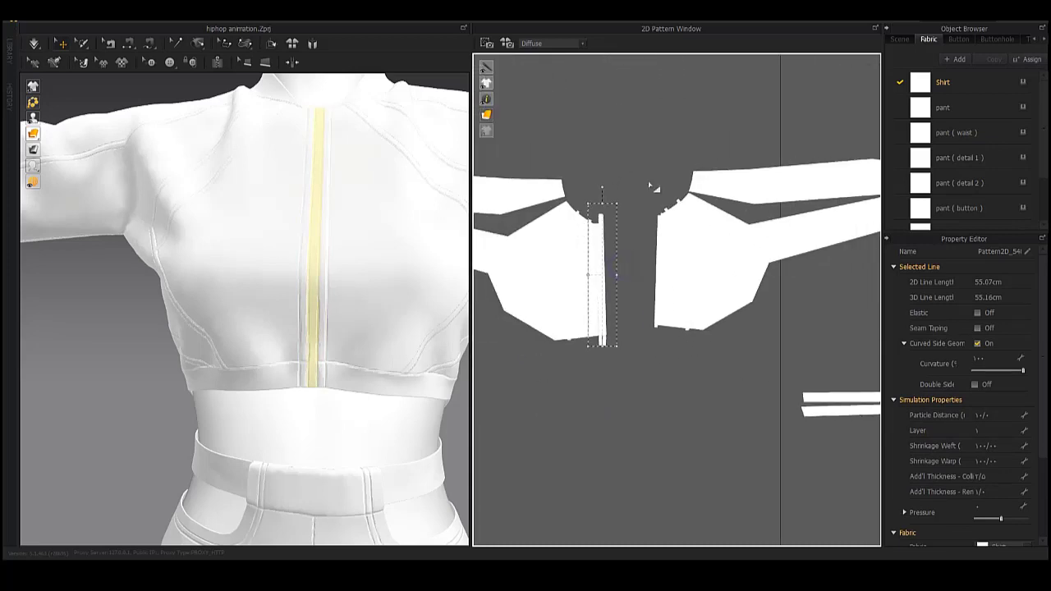
{"action": "scroll", "coordinate": [697, 326], "scroll_direction": "up", "scroll_amount": 3}
{"action": "left_click", "coordinate": [666, 287]}
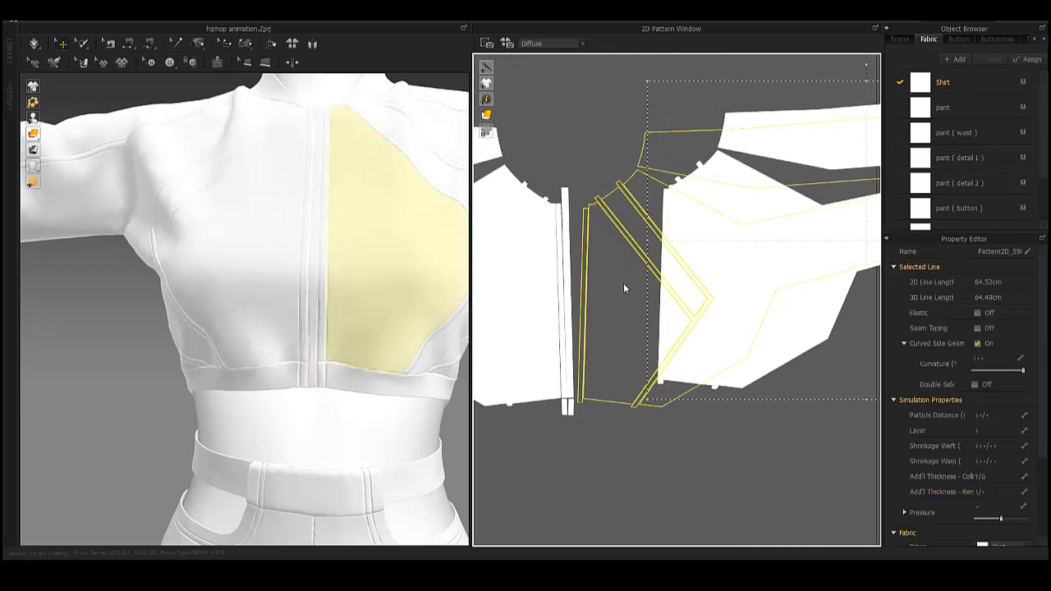
{"action": "scroll", "coordinate": [633, 375], "scroll_direction": "up", "scroll_amount": 5}
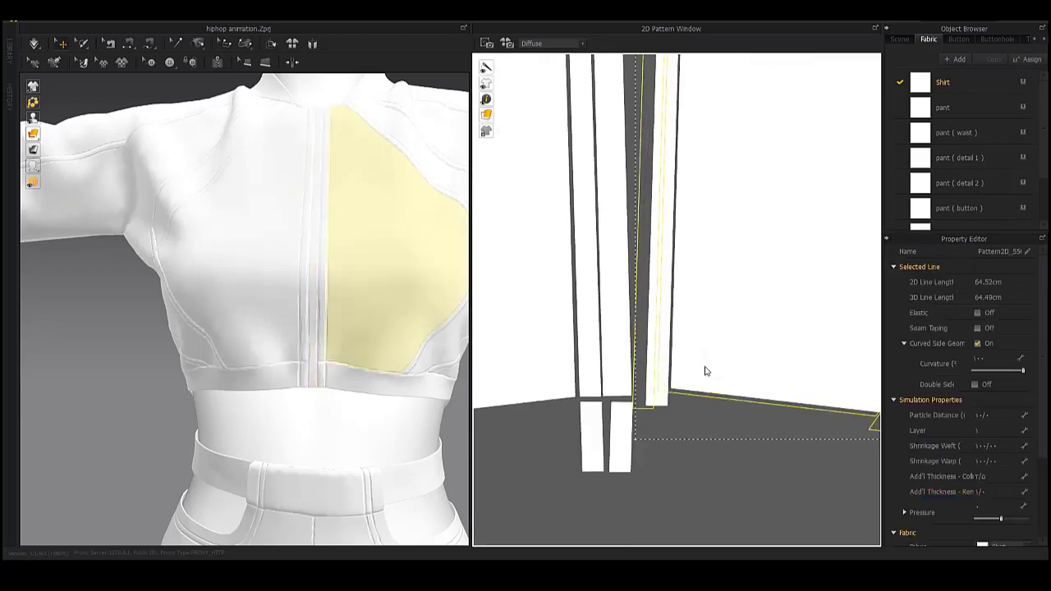
{"action": "left_click", "coordinate": [648, 369]}
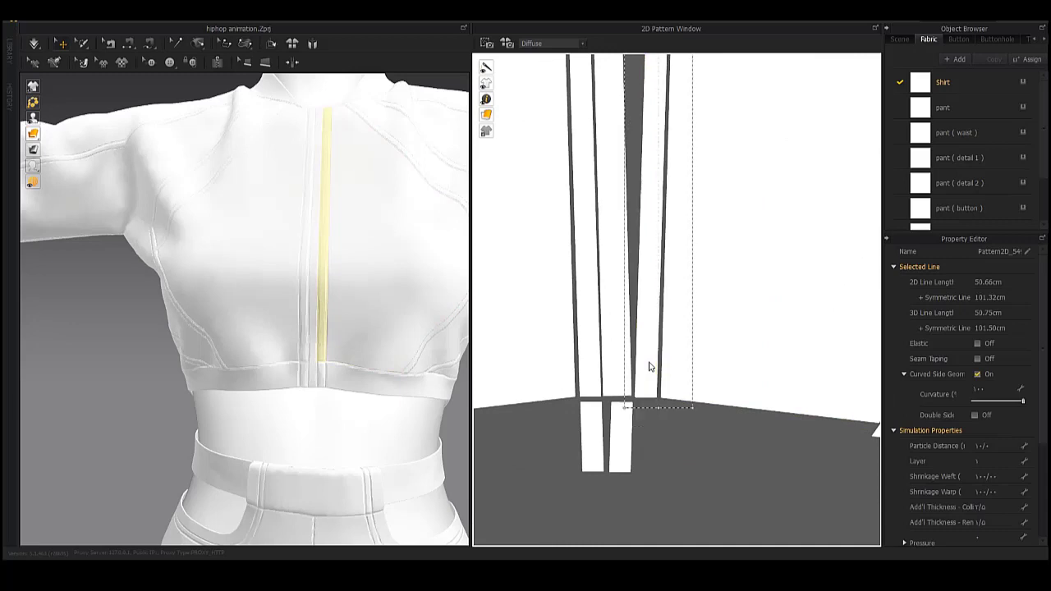
{"action": "middle_click_drag", "start_coordinate": [649, 367], "coordinate": [631, 345]}
{"action": "scroll", "coordinate": [537, 305], "scroll_direction": "down", "scroll_amount": 3}
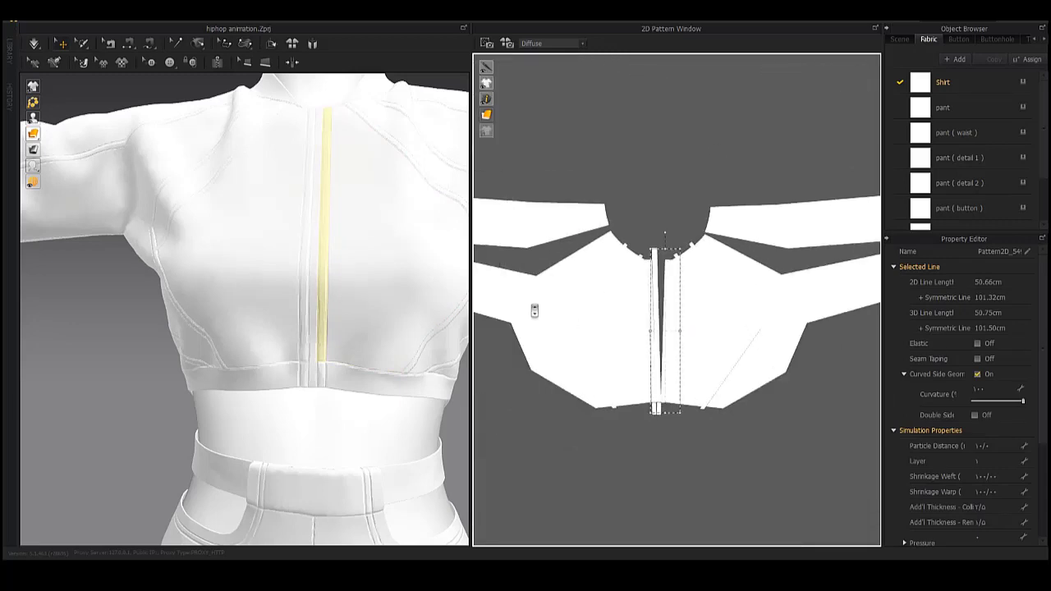
{"action": "scroll", "coordinate": [659, 354], "scroll_direction": "up", "scroll_amount": 3}
{"action": "scroll", "coordinate": [671, 305], "scroll_direction": "down", "scroll_amount": 3}
{"action": "scroll", "coordinate": [657, 291], "scroll_direction": "down", "scroll_amount": 1}
{"action": "middle_click_drag", "start_coordinate": [658, 290], "coordinate": [637, 299]}
{"action": "left_click", "coordinate": [612, 419]}
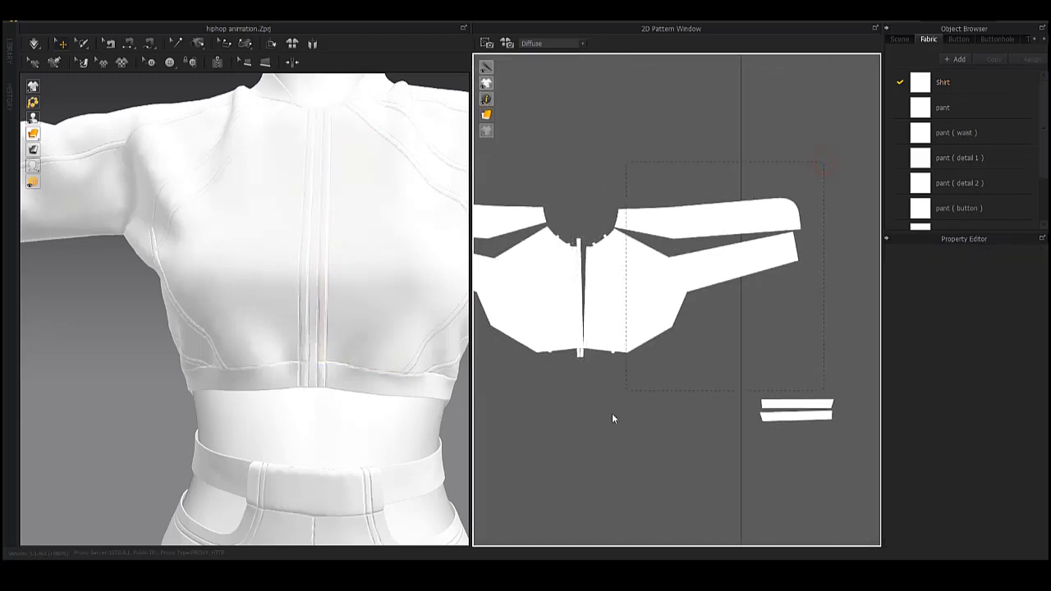
{"action": "scroll", "coordinate": [582, 410], "scroll_direction": "up", "scroll_amount": 5}
{"action": "scroll", "coordinate": [610, 399], "scroll_direction": "down", "scroll_amount": 5}
{"action": "left_click", "coordinate": [633, 307]}
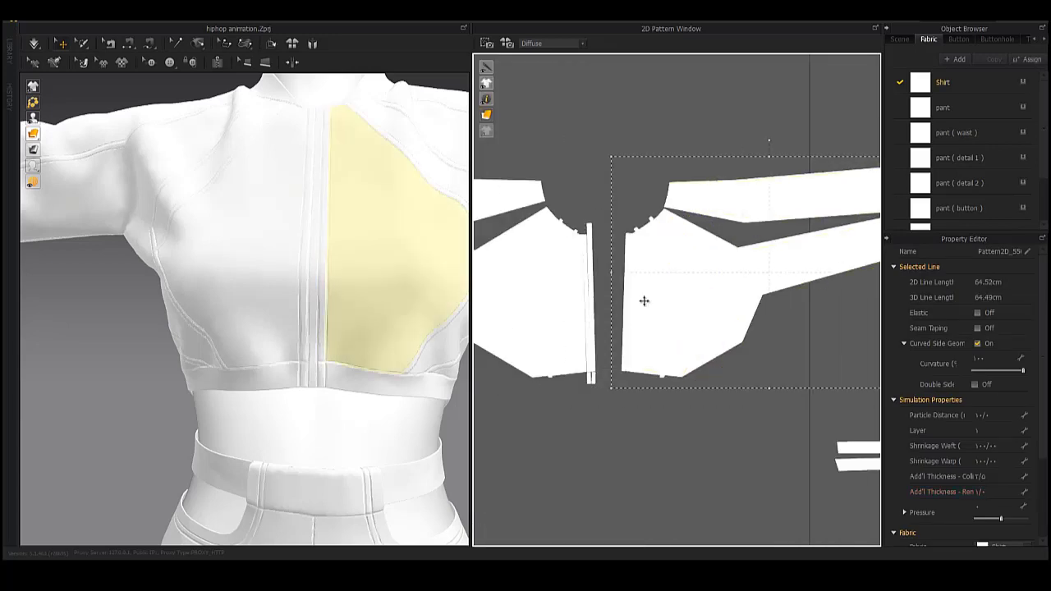
{"action": "scroll", "coordinate": [633, 308], "scroll_direction": "up", "scroll_amount": 2}
{"action": "middle_click_drag", "start_coordinate": [625, 309], "coordinate": [598, 317]}
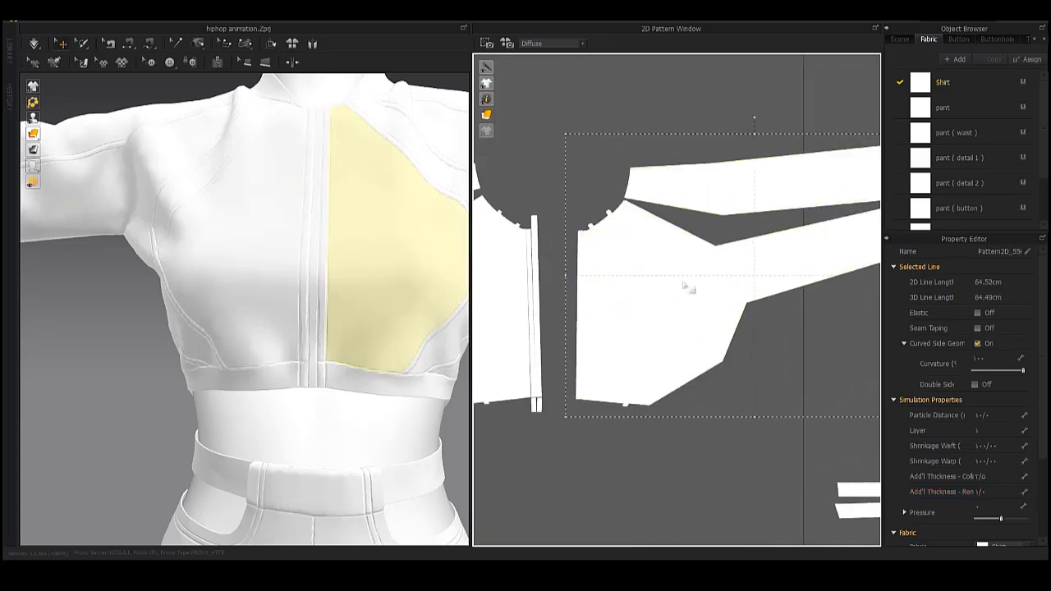
- Slide the right front panel left and rotate it snug against the centre-front strip
{"action": "left_click_drag", "start_coordinate": [661, 354], "coordinate": [628, 350]}
{"action": "scroll", "coordinate": [698, 337], "scroll_direction": "down", "scroll_amount": 2}
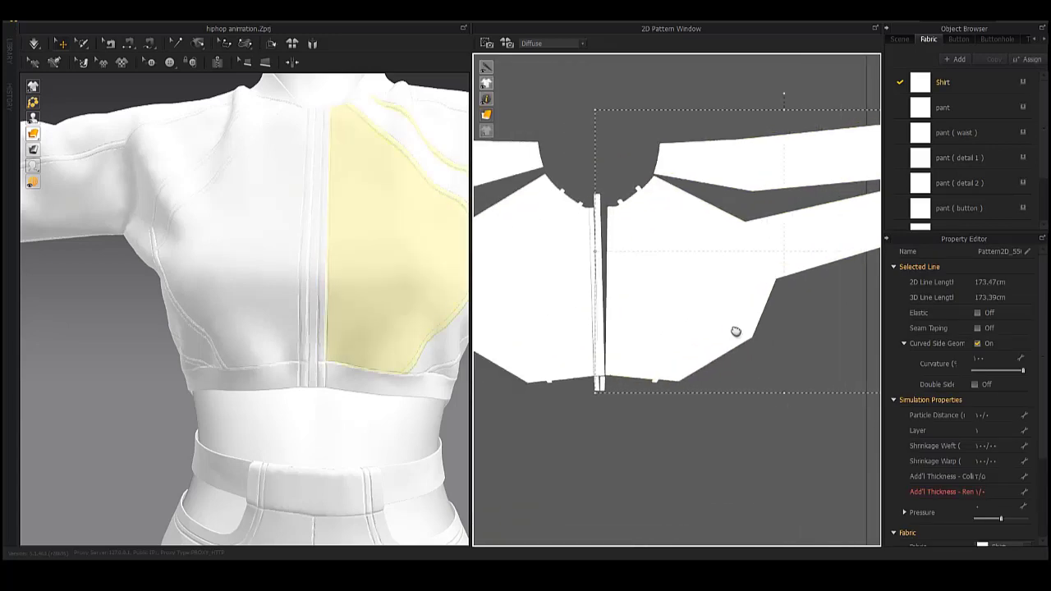
{"action": "scroll", "coordinate": [748, 330], "scroll_direction": "down", "scroll_amount": 2}
{"action": "scroll", "coordinate": [648, 331], "scroll_direction": "down", "scroll_amount": 2}
{"action": "scroll", "coordinate": [575, 322], "scroll_direction": "down", "scroll_amount": 3}
{"action": "scroll", "coordinate": [649, 271], "scroll_direction": "up", "scroll_amount": 5}
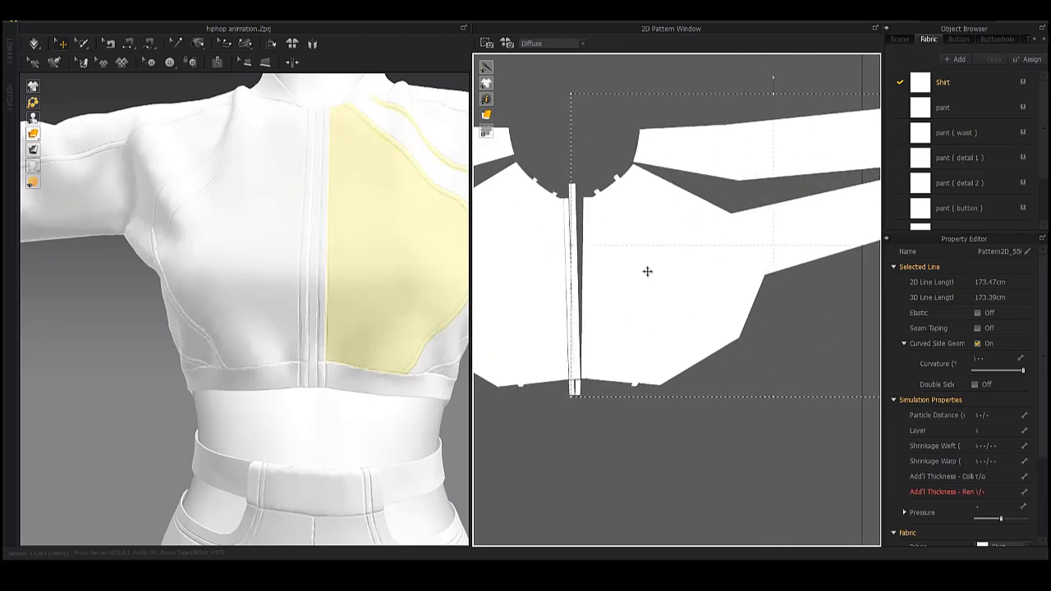
{"action": "left_click_drag", "start_coordinate": [784, 145], "coordinate": [645, 382]}
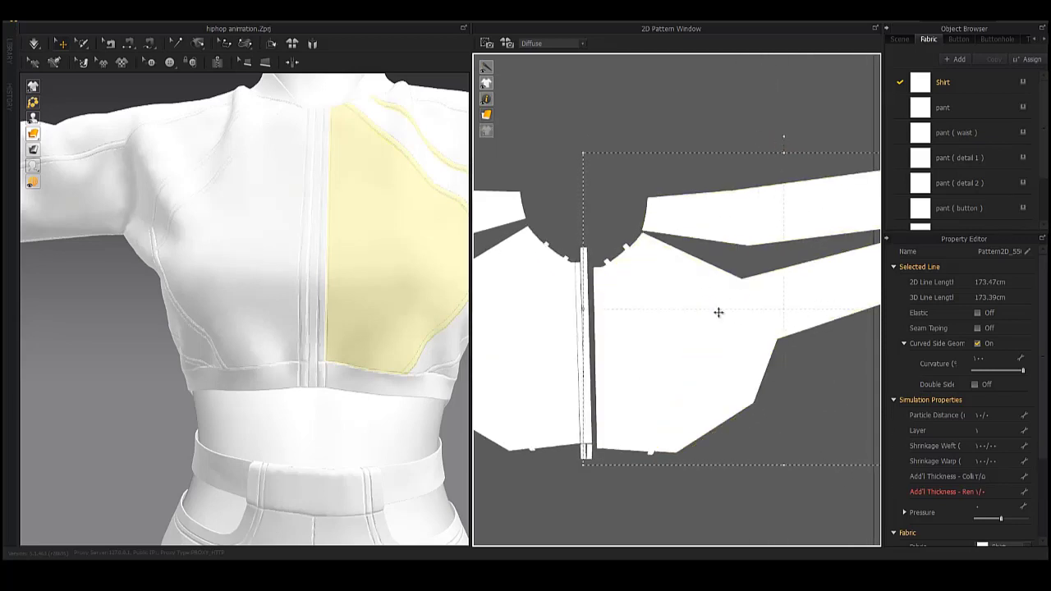
{"action": "scroll", "coordinate": [645, 382], "scroll_direction": "up", "scroll_amount": 3}
{"action": "scroll", "coordinate": [629, 369], "scroll_direction": "up", "scroll_amount": 2}
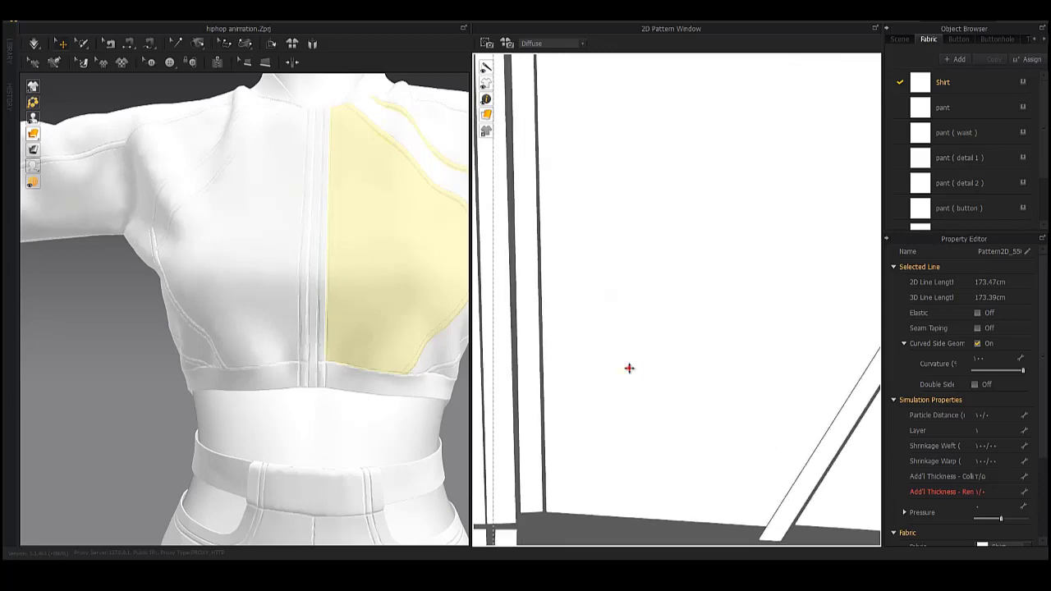
{"action": "scroll", "coordinate": [645, 380], "scroll_direction": "up", "scroll_amount": 1}
{"action": "scroll", "coordinate": [646, 379], "scroll_direction": "down", "scroll_amount": 2}
{"action": "scroll", "coordinate": [638, 347], "scroll_direction": "down", "scroll_amount": 4}
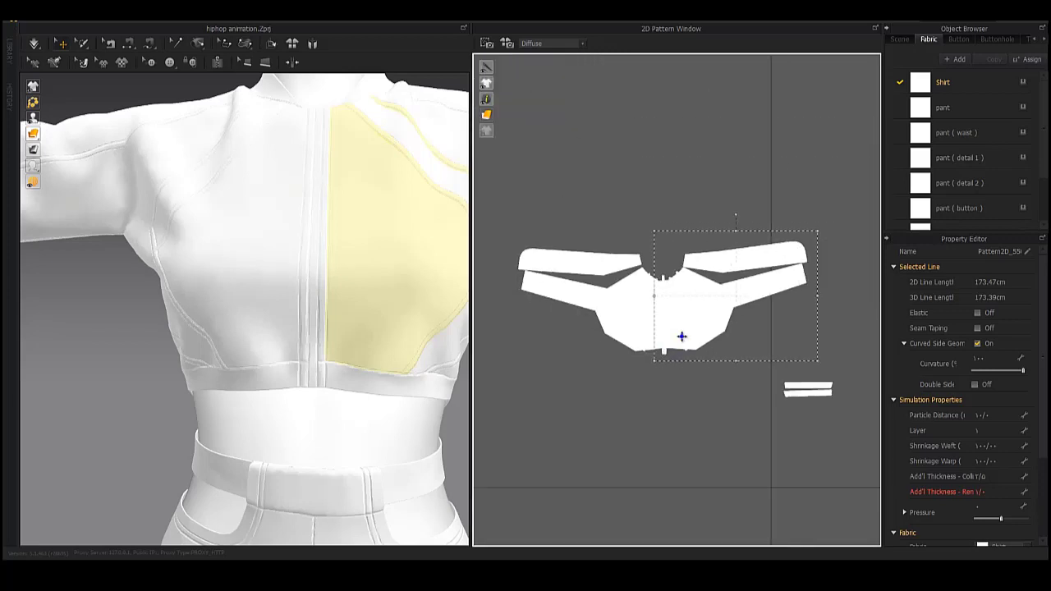
{"action": "scroll", "coordinate": [681, 336], "scroll_direction": "down", "scroll_amount": 1}
{"action": "left_click", "coordinate": [537, 235]}
{"action": "scroll", "coordinate": [707, 324], "scroll_direction": "up", "scroll_amount": 3}
{"action": "scroll", "coordinate": [672, 374], "scroll_direction": "up", "scroll_amount": 5}
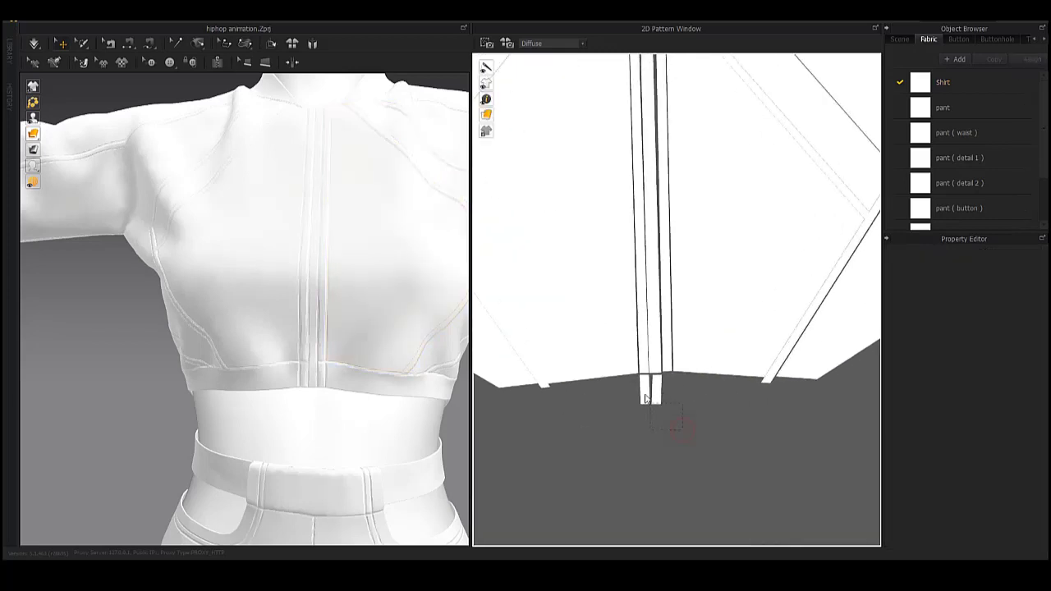
- Box-select the front shirt piece together with the nearby pant pieces
{"action": "left_click", "coordinate": [667, 400]}
{"action": "scroll", "coordinate": [672, 353], "scroll_direction": "down", "scroll_amount": 4}
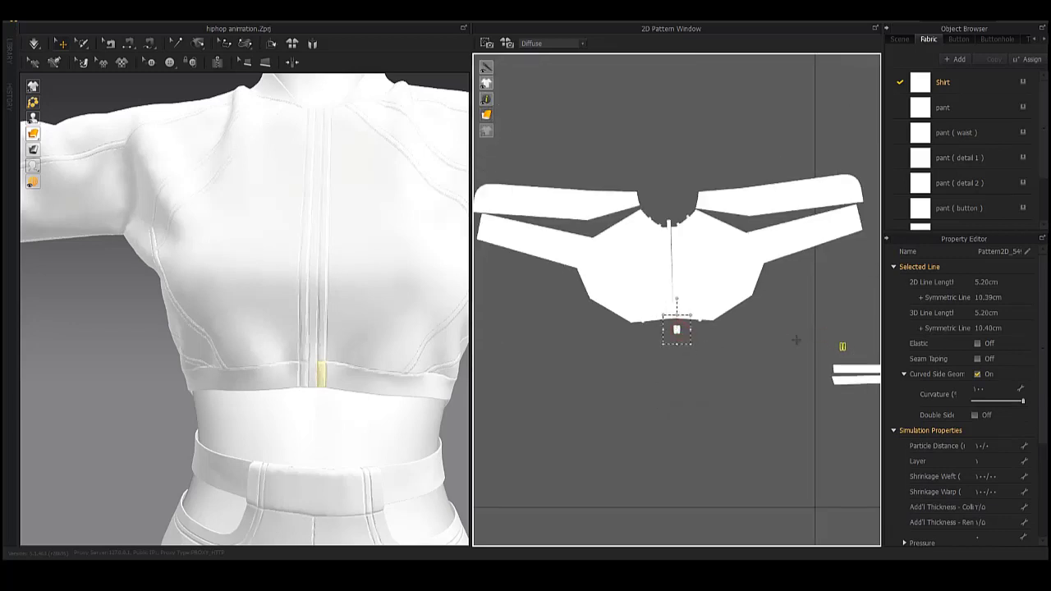
{"action": "scroll", "coordinate": [600, 270], "scroll_direction": "down", "scroll_amount": 3}
{"action": "scroll", "coordinate": [592, 271], "scroll_direction": "down", "scroll_amount": 2}
{"action": "left_click_drag", "start_coordinate": [575, 258], "coordinate": [736, 319]}
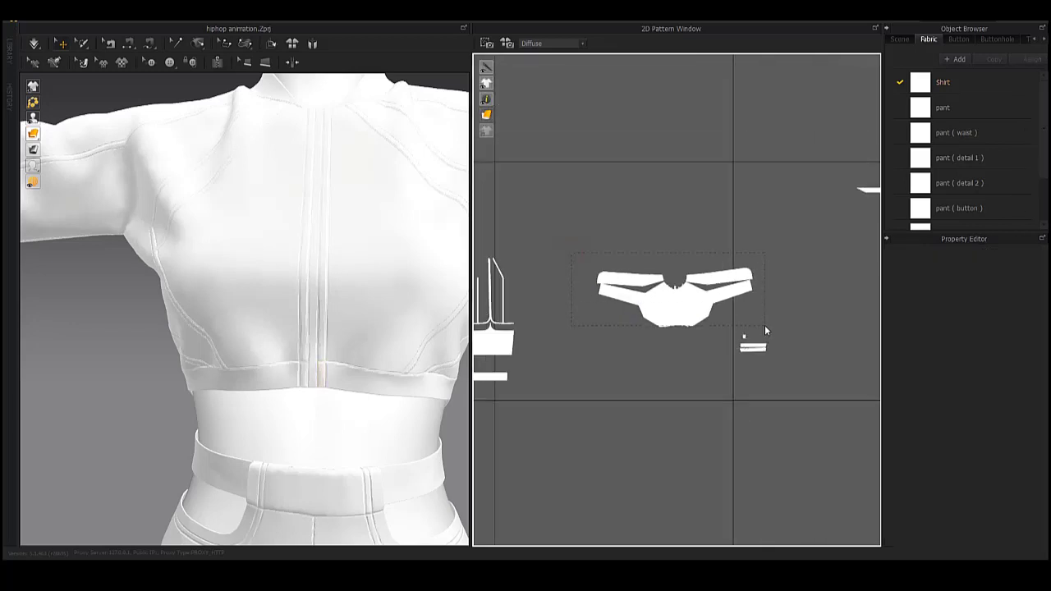
{"action": "middle_click_drag", "start_coordinate": [739, 329], "coordinate": [863, 347]}
{"action": "left_click_drag", "start_coordinate": [594, 187], "coordinate": [711, 368]}
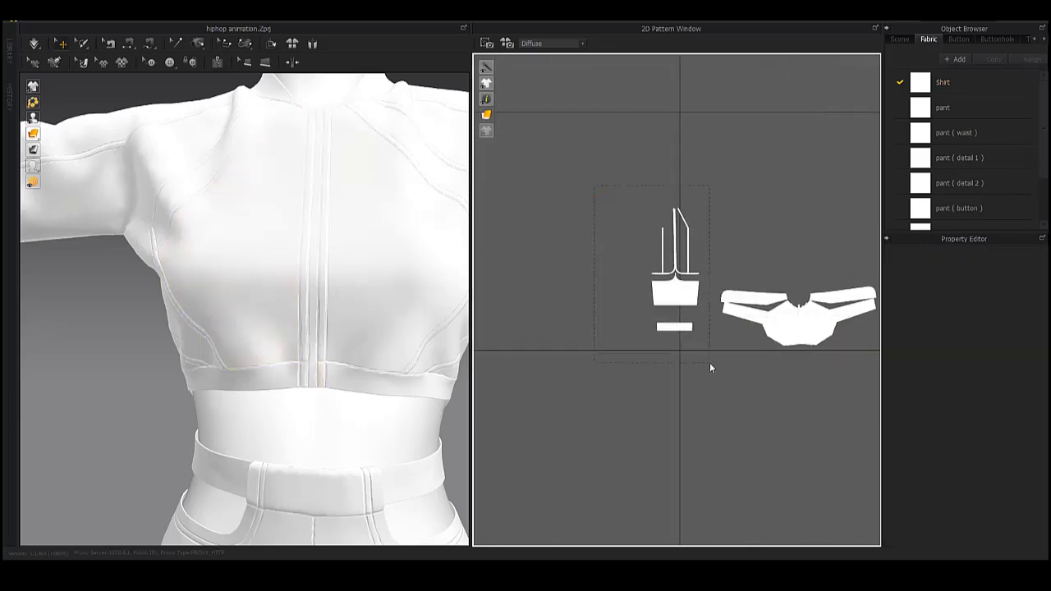
{"action": "scroll", "coordinate": [711, 368], "scroll_direction": "down", "scroll_amount": 5}
{"action": "scroll", "coordinate": [711, 368], "scroll_direction": "up", "scroll_amount": 3}
- Box-select the shirt collar and front group, then pick the shirt back piece
{"action": "middle_click_drag", "start_coordinate": [712, 362], "coordinate": [739, 345]}
{"action": "left_click_drag", "start_coordinate": [655, 244], "coordinate": [765, 353]}
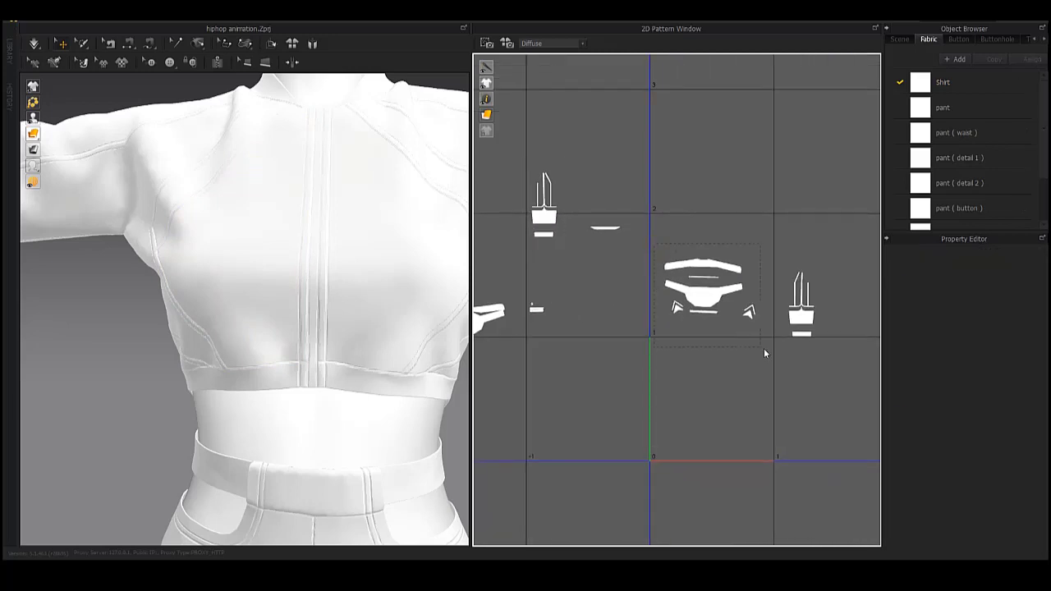
{"action": "middle_click_drag", "start_coordinate": [764, 353], "coordinate": [851, 363]}
{"action": "left_click", "coordinate": [532, 268]}
{"action": "middle_click_drag", "start_coordinate": [532, 268], "coordinate": [598, 301]}
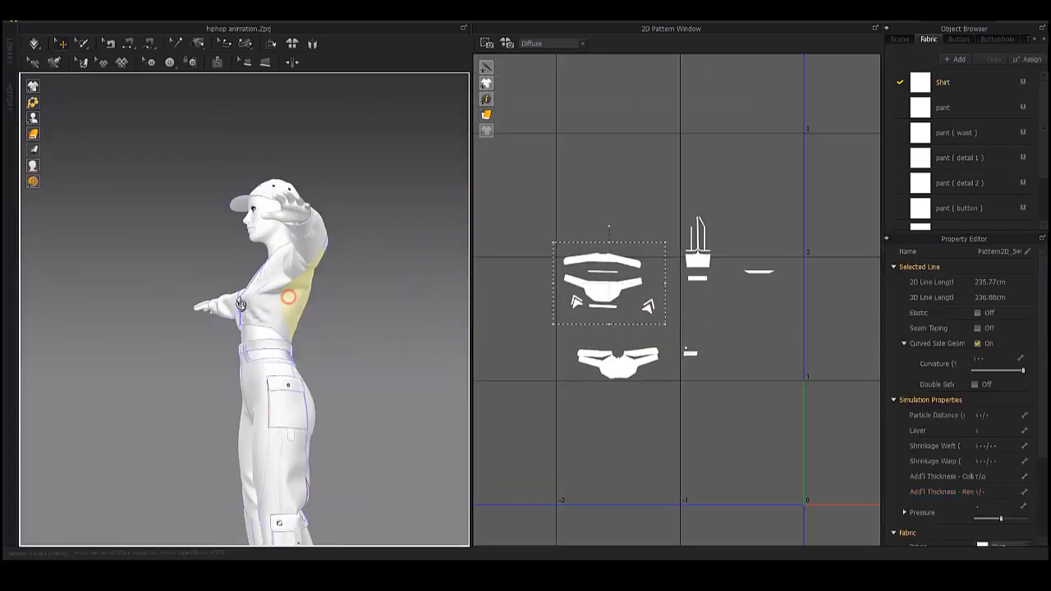
{"action": "right_click_drag", "start_coordinate": [430, 312], "coordinate": [300, 347]}
{"action": "scroll", "coordinate": [644, 301], "scroll_direction": "up", "scroll_amount": 4}
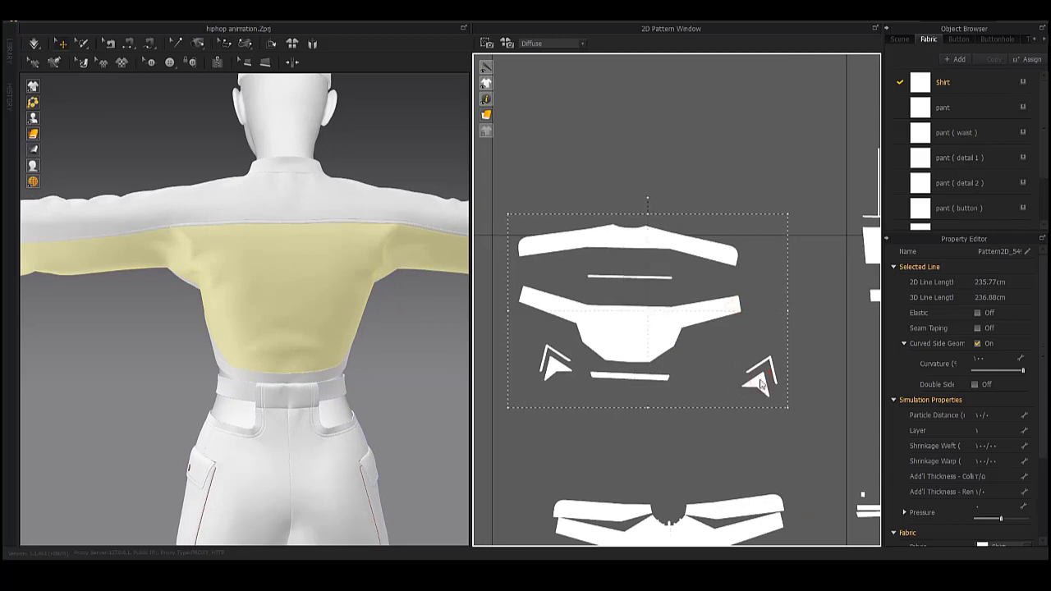
- Select the left triangle piece, rotate it slightly clockwise and nudge it up
{"action": "left_click", "coordinate": [556, 366]}
{"action": "mouse_move", "coordinate": [236, 325]}
{"action": "right_mouse_down"}
{"action": "mouse_move", "coordinate": [312, 305]}
{"action": "mouse_move", "coordinate": [282, 356]}
{"action": "right_mouse_up"}
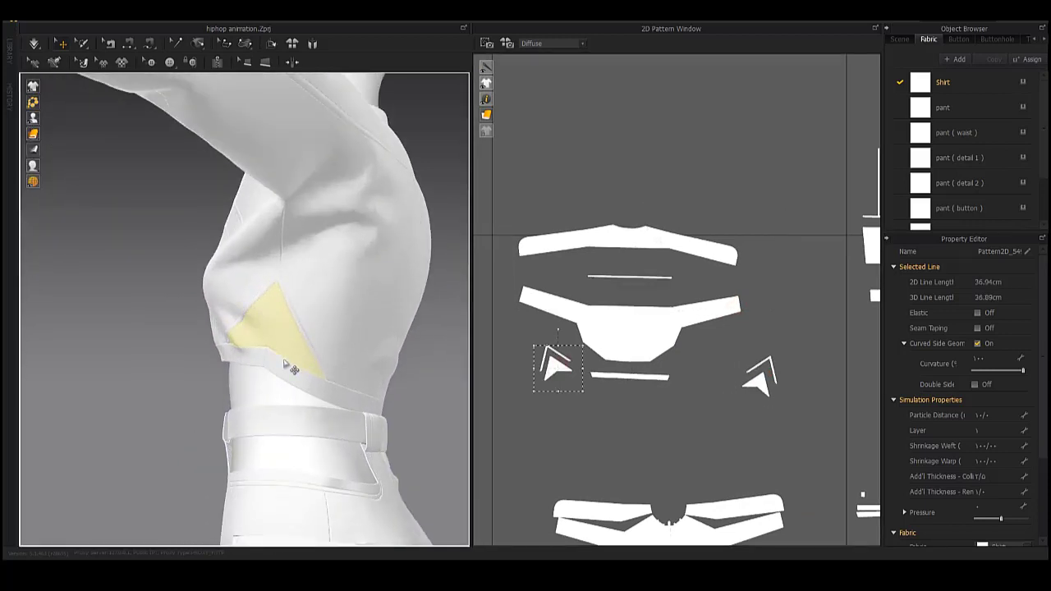
{"action": "scroll", "coordinate": [568, 344], "scroll_direction": "up", "scroll_amount": 3}
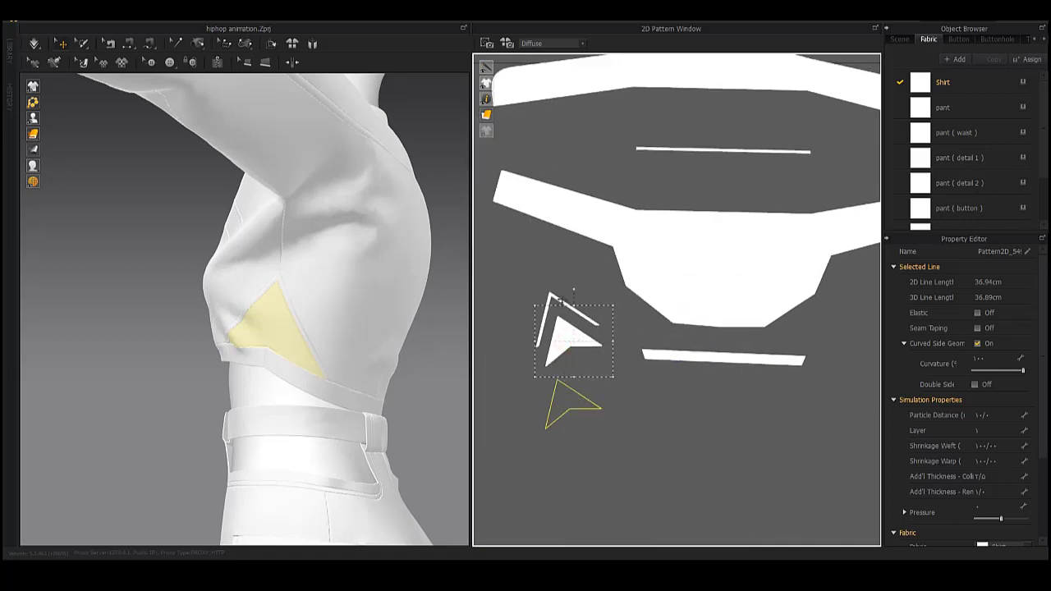
{"action": "scroll", "coordinate": [629, 313], "scroll_direction": "up", "scroll_amount": 2}
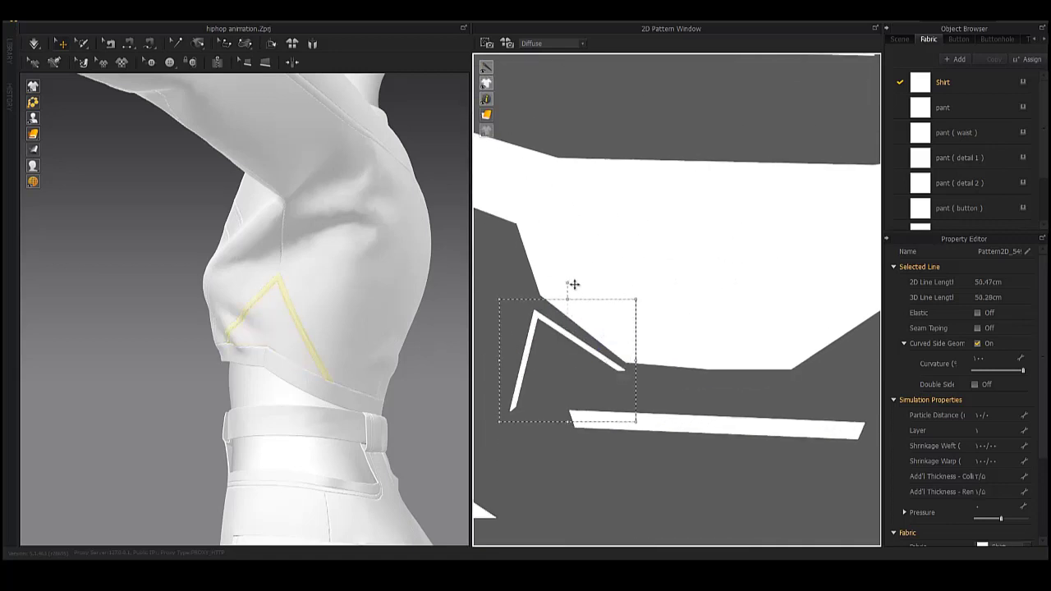
{"action": "scroll", "coordinate": [620, 321], "scroll_direction": "up", "scroll_amount": 2}
{"action": "left_click", "coordinate": [624, 298]}
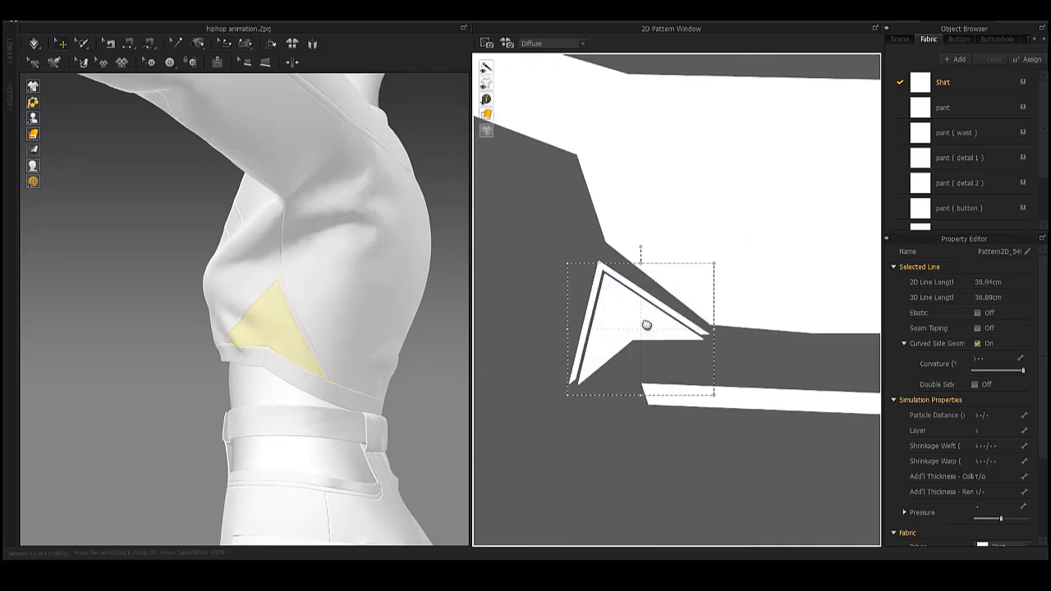
{"action": "scroll", "coordinate": [657, 354], "scroll_direction": "up", "scroll_amount": 2}
{"action": "scroll", "coordinate": [706, 394], "scroll_direction": "down", "scroll_amount": 1}
{"action": "left_click", "coordinate": [724, 355]}
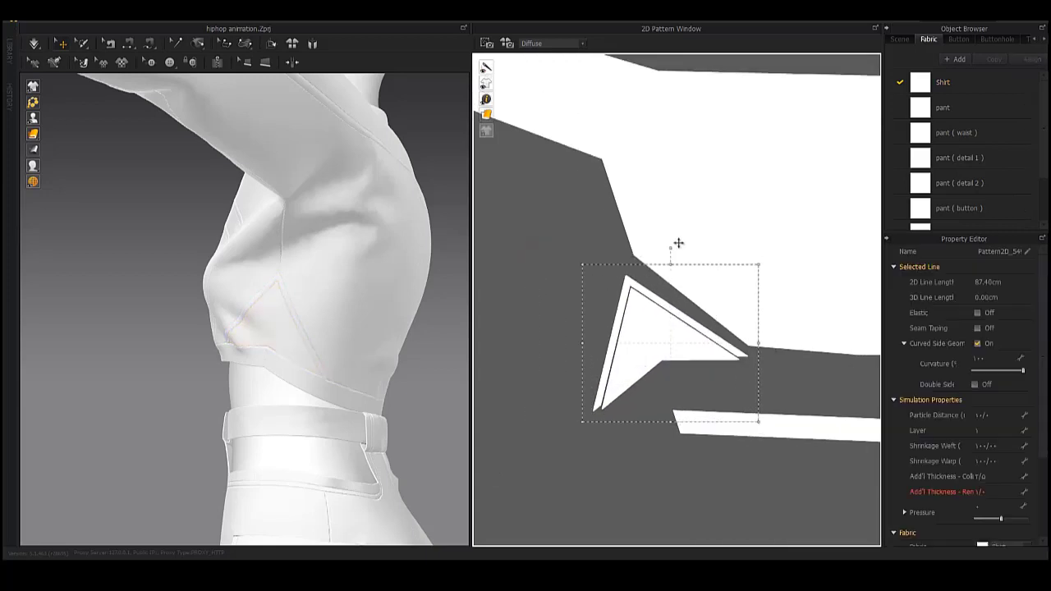
{"action": "left_click_drag", "start_coordinate": [673, 254], "coordinate": [680, 252]}
{"action": "left_click_drag", "start_coordinate": [666, 334], "coordinate": [669, 323]}
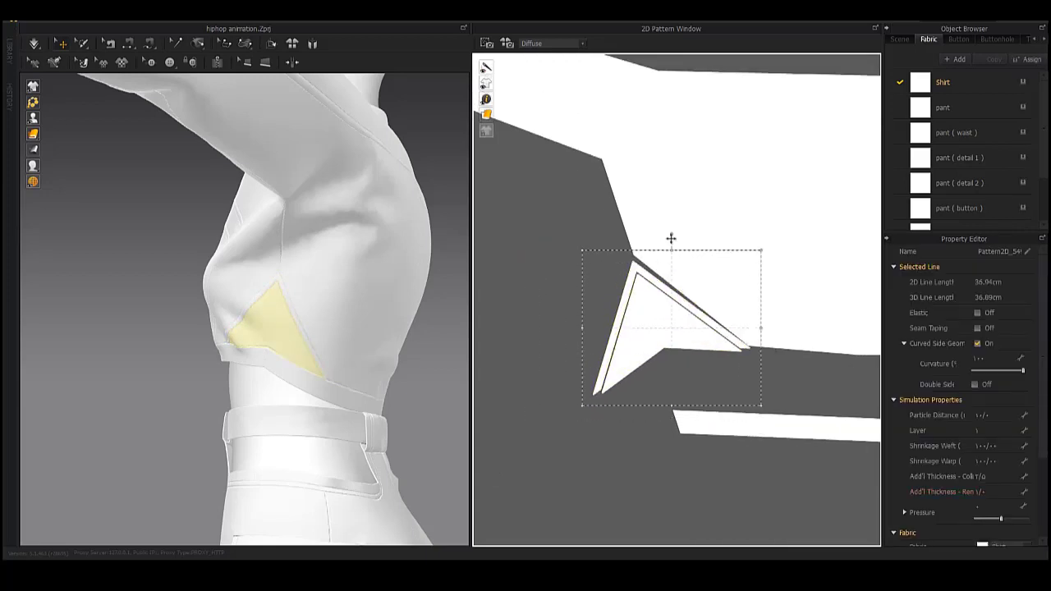
- Move the triangle over the large front piece's lower-left corner and fine-tune its position
{"action": "scroll", "coordinate": [694, 320], "scroll_direction": "down", "scroll_amount": 3}
{"action": "scroll", "coordinate": [723, 295], "scroll_direction": "down", "scroll_amount": 2}
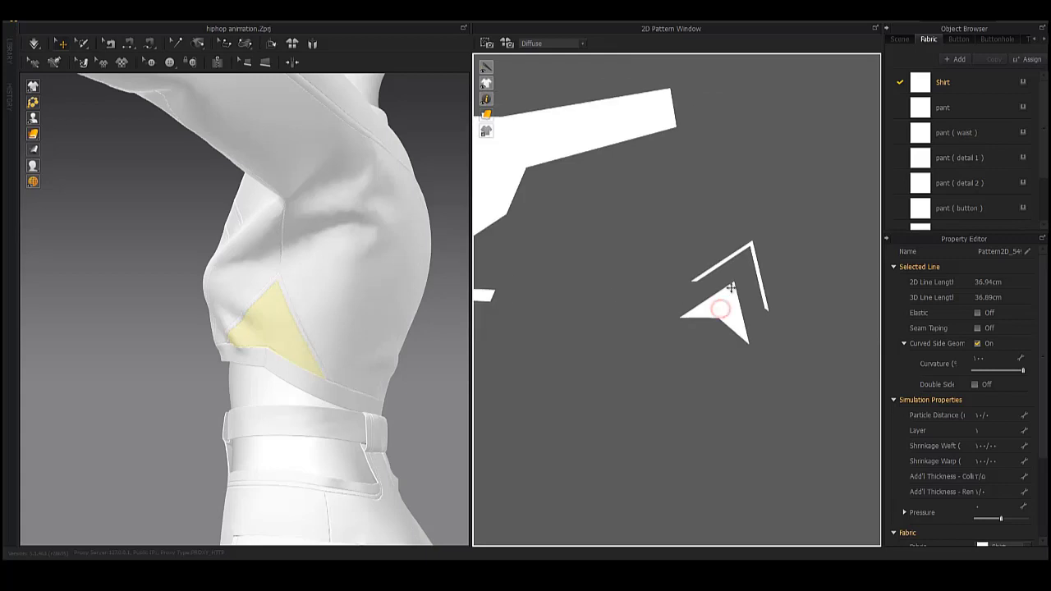
{"action": "left_click_drag", "start_coordinate": [743, 269], "coordinate": [542, 234]}
{"action": "scroll", "coordinate": [543, 233], "scroll_direction": "up", "scroll_amount": 2}
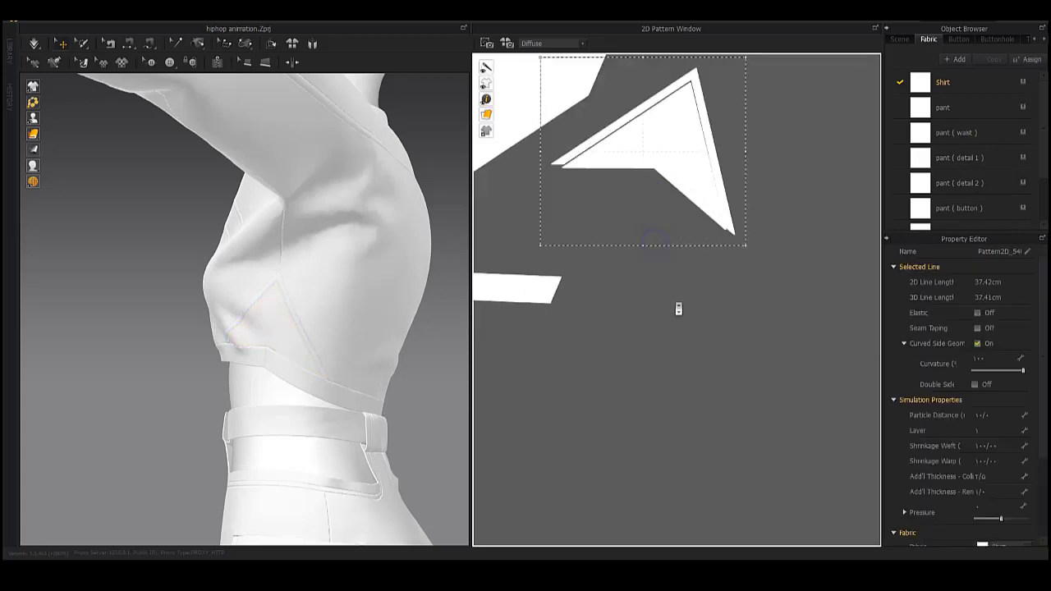
{"action": "scroll", "coordinate": [758, 257], "scroll_direction": "up", "scroll_amount": 2}
{"action": "left_click_drag", "start_coordinate": [757, 257], "coordinate": [587, 274]}
{"action": "middle_click_drag", "start_coordinate": [586, 275], "coordinate": [706, 277]}
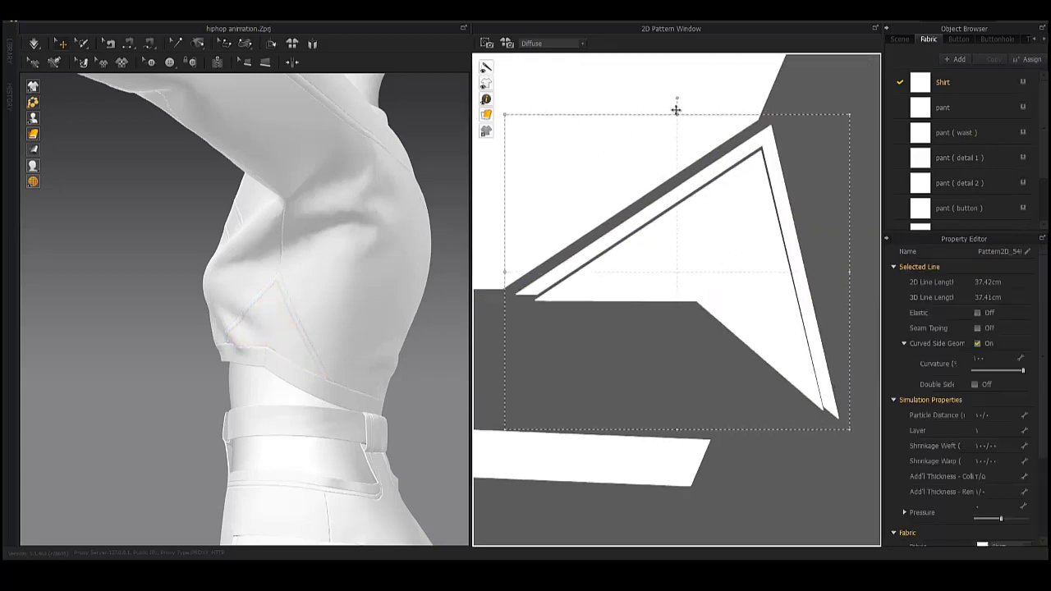
{"action": "scroll", "coordinate": [707, 246], "scroll_direction": "down", "scroll_amount": 3}
{"action": "scroll", "coordinate": [671, 350], "scroll_direction": "up", "scroll_amount": 2}
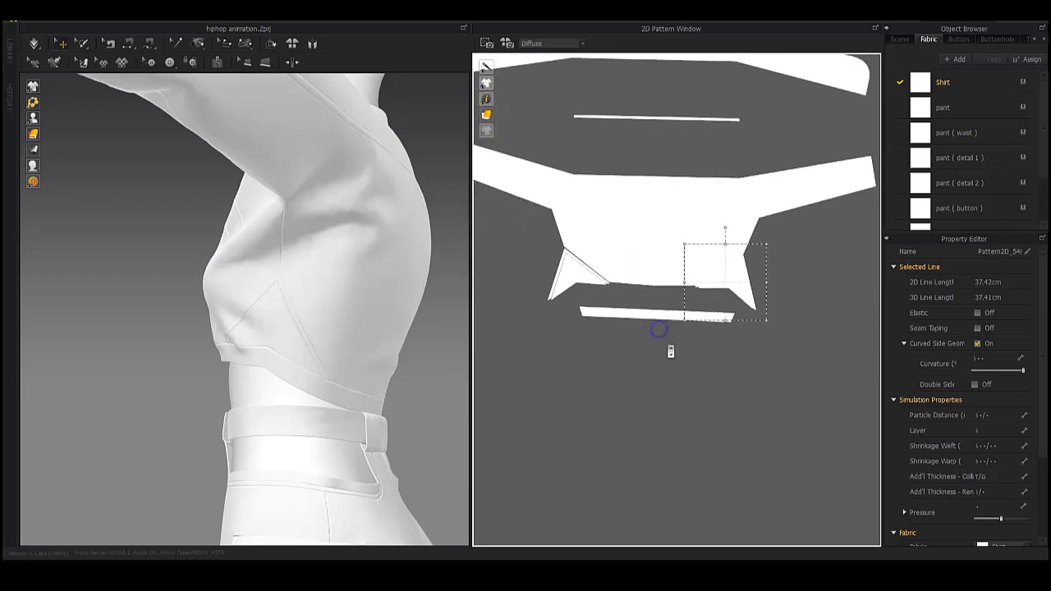
{"action": "scroll", "coordinate": [640, 321], "scroll_direction": "up", "scroll_amount": 1}
{"action": "left_click", "coordinate": [642, 295]}
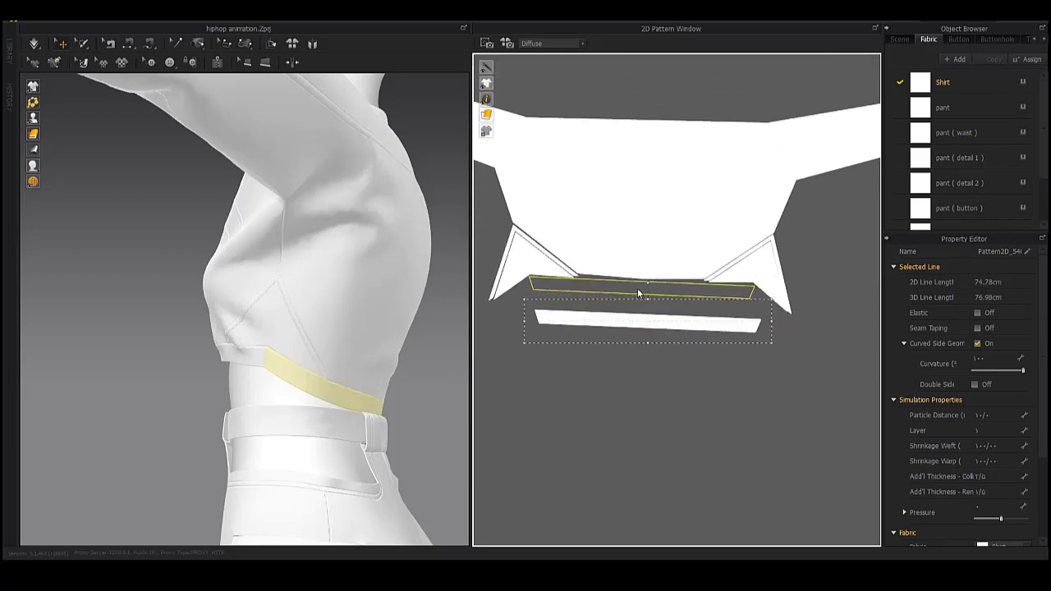
- Drag the selected hem strip onto the front piece's bottom edge, then zoom out
{"action": "scroll", "coordinate": [637, 288], "scroll_direction": "up", "scroll_amount": 2}
{"action": "middle_click_drag", "start_coordinate": [662, 307], "coordinate": [661, 327]}
{"action": "scroll", "coordinate": [661, 327], "scroll_direction": "down", "scroll_amount": 1}
{"action": "scroll", "coordinate": [649, 343], "scroll_direction": "down", "scroll_amount": 3}
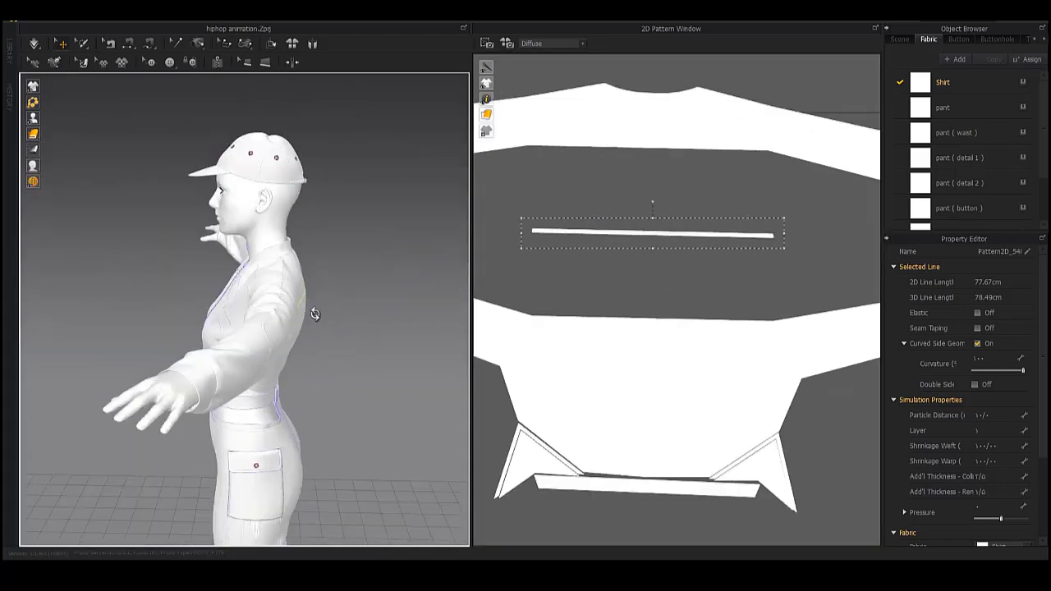
- Slide the sleeve piece down so it overlaps the body piece
{"action": "right_click_drag", "start_coordinate": [371, 312], "coordinate": [209, 309]}
{"action": "scroll", "coordinate": [677, 304], "scroll_direction": "down", "scroll_amount": 3}
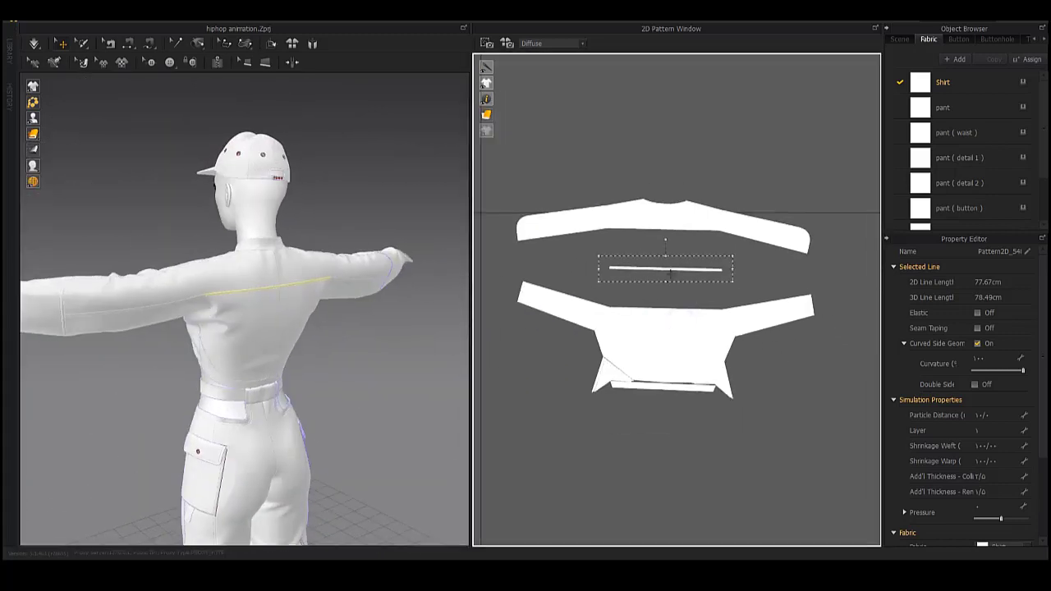
{"action": "scroll", "coordinate": [686, 223], "scroll_direction": "down", "scroll_amount": 3}
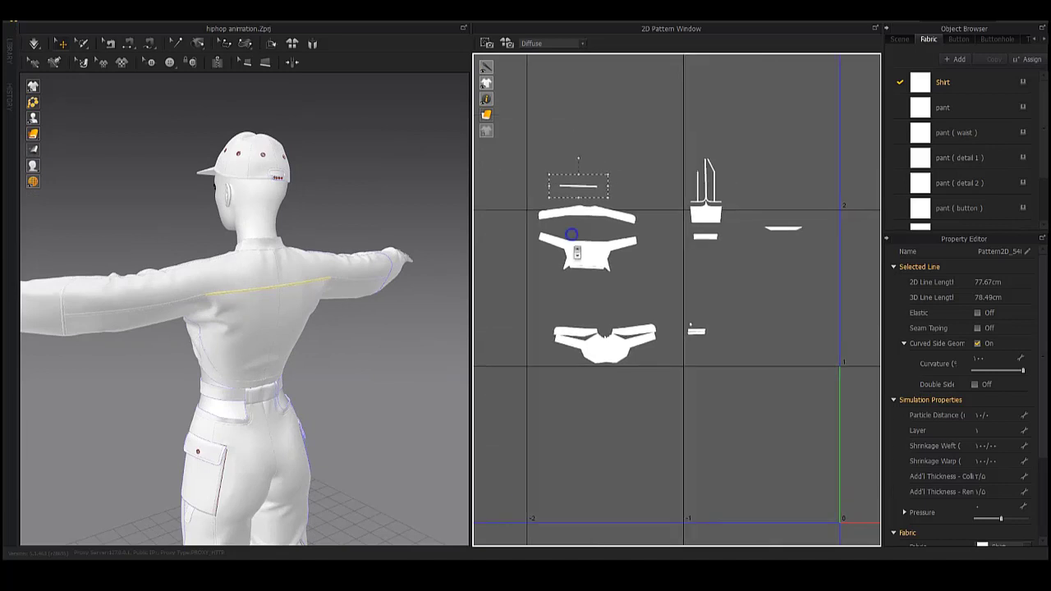
{"action": "scroll", "coordinate": [637, 206], "scroll_direction": "up", "scroll_amount": 3}
{"action": "left_click_drag", "start_coordinate": [630, 193], "coordinate": [636, 220]}
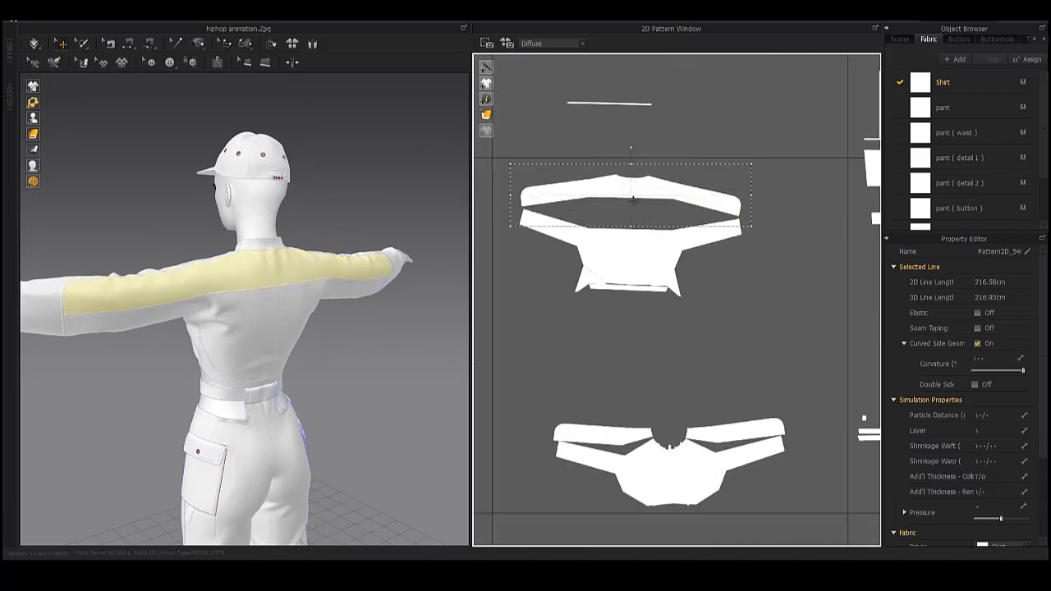
- Clear the selection and drag the upper shirt block down onto the lower piece
{"action": "scroll", "coordinate": [623, 197], "scroll_direction": "up", "scroll_amount": 5}
{"action": "scroll", "coordinate": [624, 193], "scroll_direction": "up", "scroll_amount": 3}
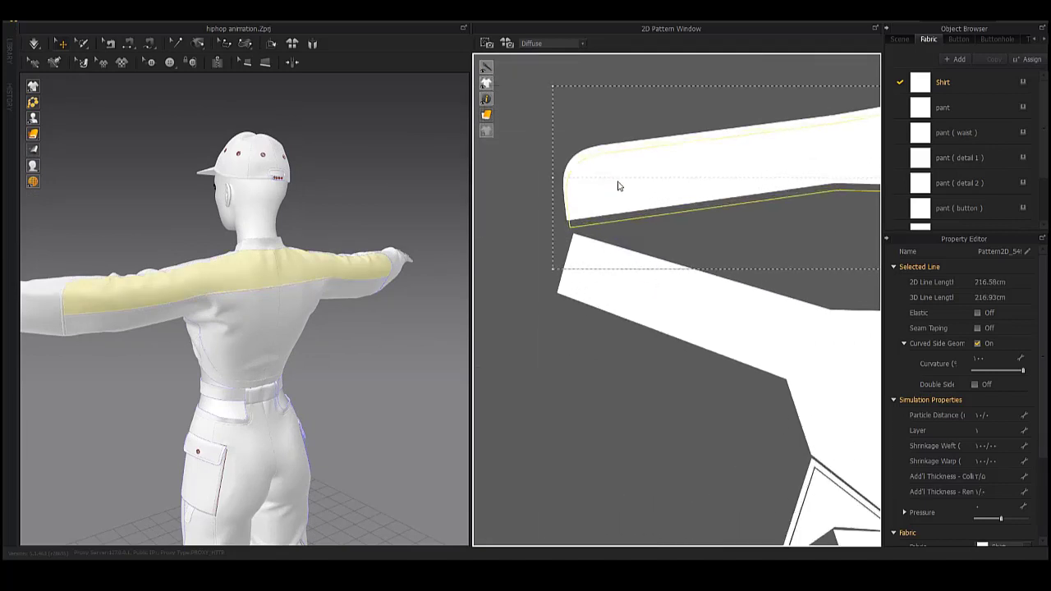
{"action": "scroll", "coordinate": [657, 214], "scroll_direction": "down", "scroll_amount": 2}
{"action": "scroll", "coordinate": [707, 244], "scroll_direction": "down", "scroll_amount": 2}
{"action": "scroll", "coordinate": [731, 279], "scroll_direction": "down", "scroll_amount": 2}
{"action": "left_click", "coordinate": [754, 320]}
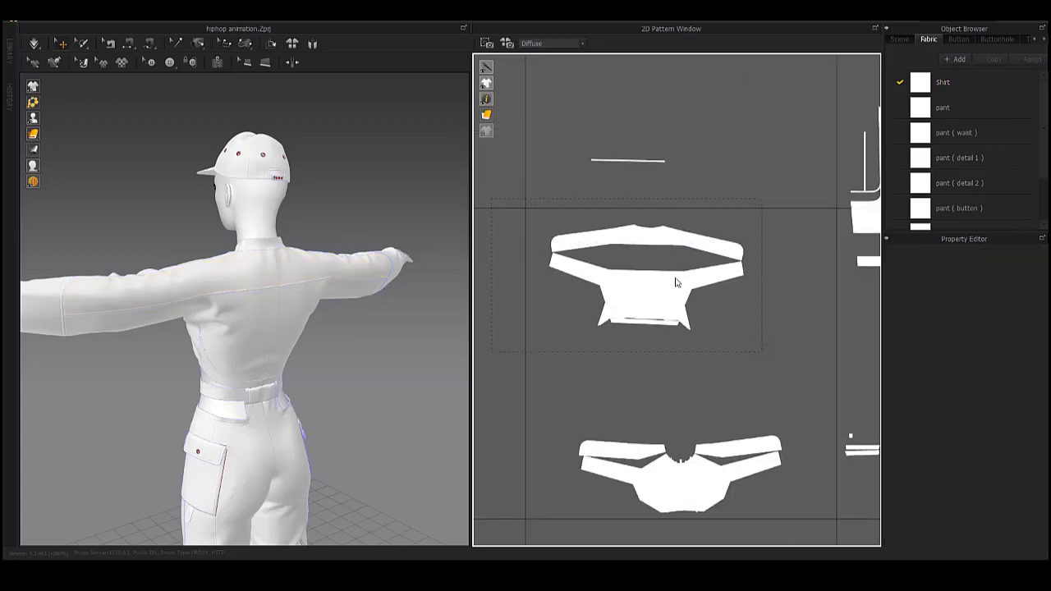
{"action": "scroll", "coordinate": [676, 283], "scroll_direction": "up", "scroll_amount": 1}
{"action": "left_click_drag", "start_coordinate": [610, 211], "coordinate": [644, 316]}
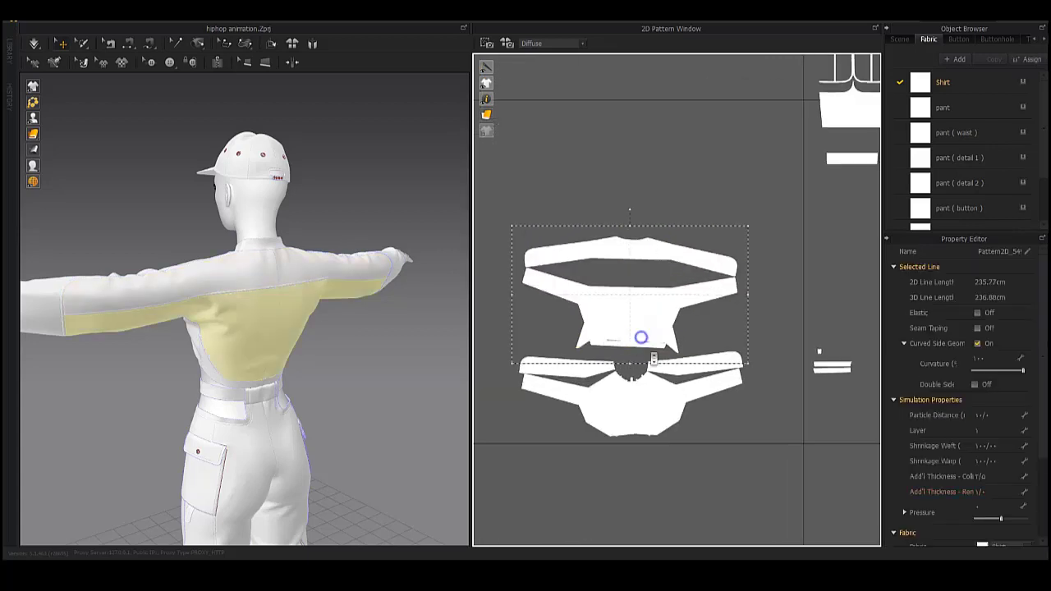
{"action": "scroll", "coordinate": [642, 336], "scroll_direction": "up", "scroll_amount": 2}
{"action": "scroll", "coordinate": [610, 198], "scroll_direction": "down", "scroll_amount": 1}
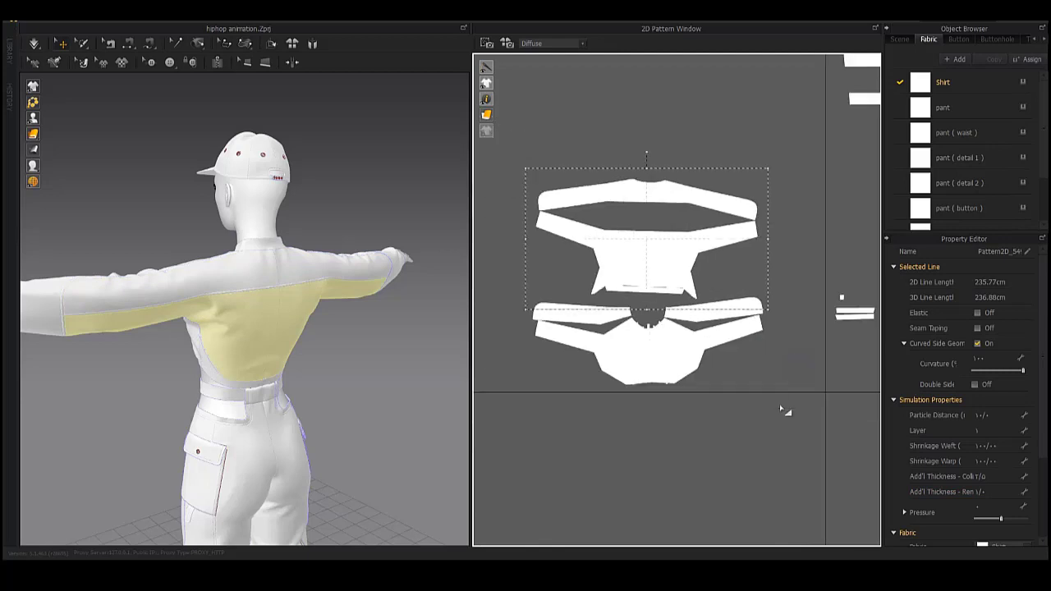
{"action": "left_click", "coordinate": [511, 298]}
{"action": "left_click", "coordinate": [688, 318]}
{"action": "scroll", "coordinate": [621, 266], "scroll_direction": "up", "scroll_amount": 2}
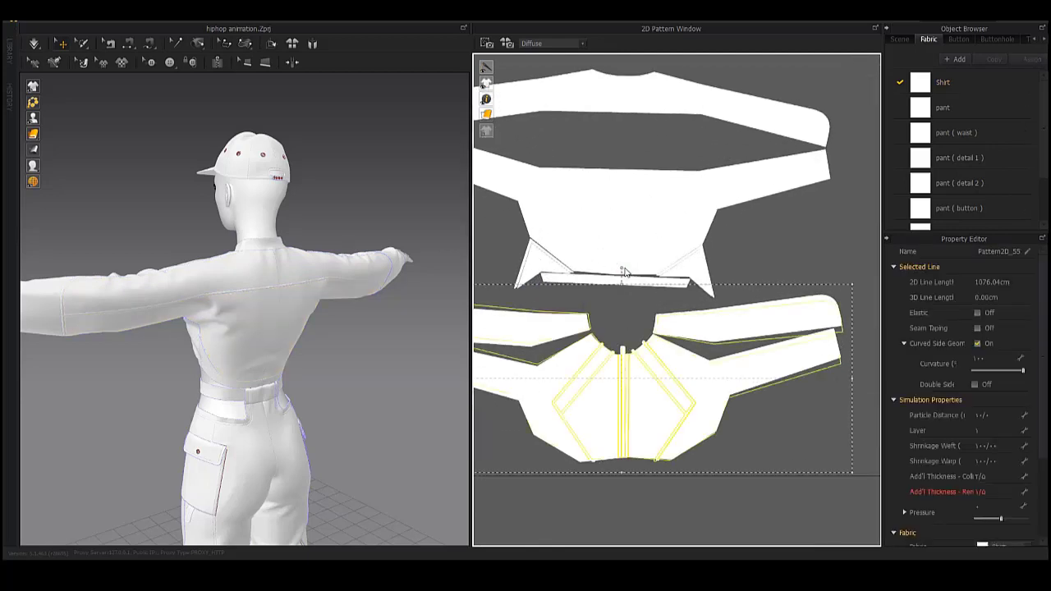
{"action": "scroll", "coordinate": [628, 329], "scroll_direction": "down", "scroll_amount": 1}
{"action": "scroll", "coordinate": [634, 345], "scroll_direction": "down", "scroll_amount": 2}
{"action": "scroll", "coordinate": [649, 358], "scroll_direction": "up", "scroll_amount": 2}
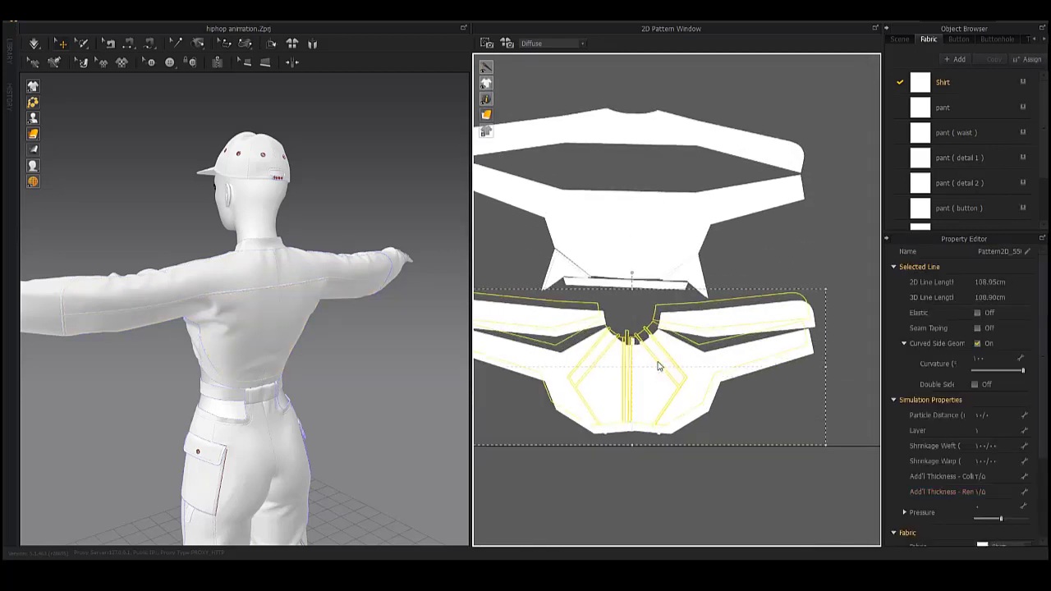
{"action": "scroll", "coordinate": [657, 365], "scroll_direction": "down", "scroll_amount": 1}
{"action": "scroll", "coordinate": [657, 366], "scroll_direction": "down", "scroll_amount": 3}
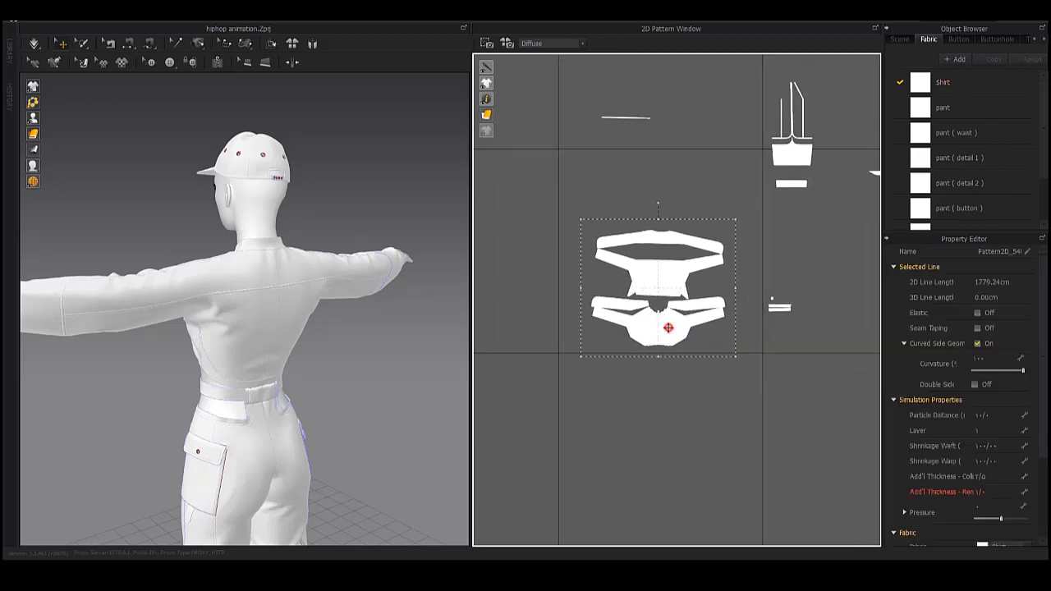
{"action": "scroll", "coordinate": [637, 336], "scroll_direction": "up", "scroll_amount": 1}
{"action": "scroll", "coordinate": [685, 272], "scroll_direction": "up", "scroll_amount": 3}
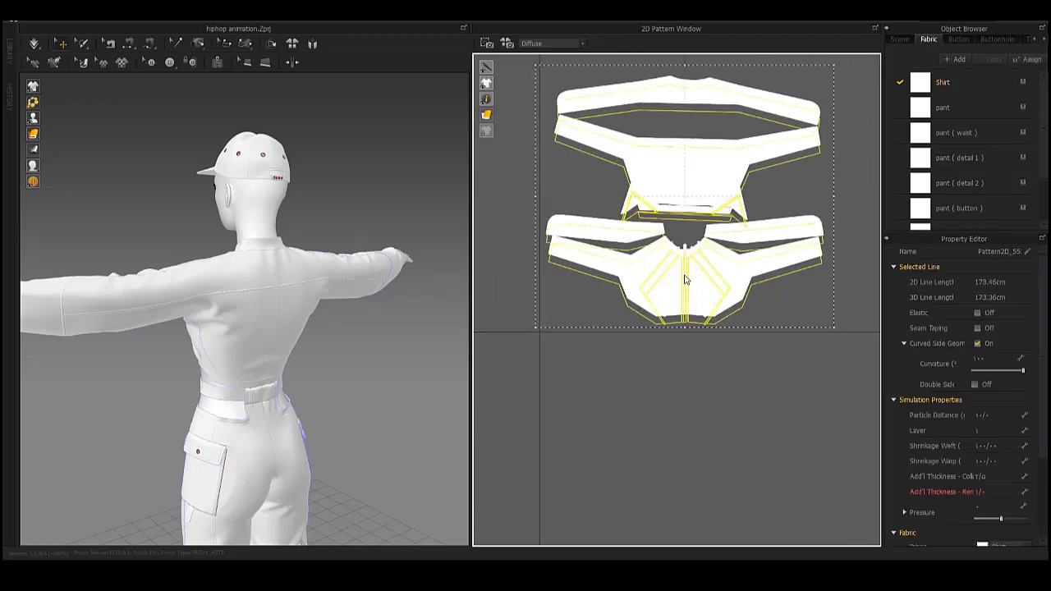
{"action": "scroll", "coordinate": [707, 328], "scroll_direction": "up", "scroll_amount": 4}
{"action": "scroll", "coordinate": [698, 317], "scroll_direction": "up", "scroll_amount": 2}
{"action": "scroll", "coordinate": [697, 304], "scroll_direction": "down", "scroll_amount": 5}
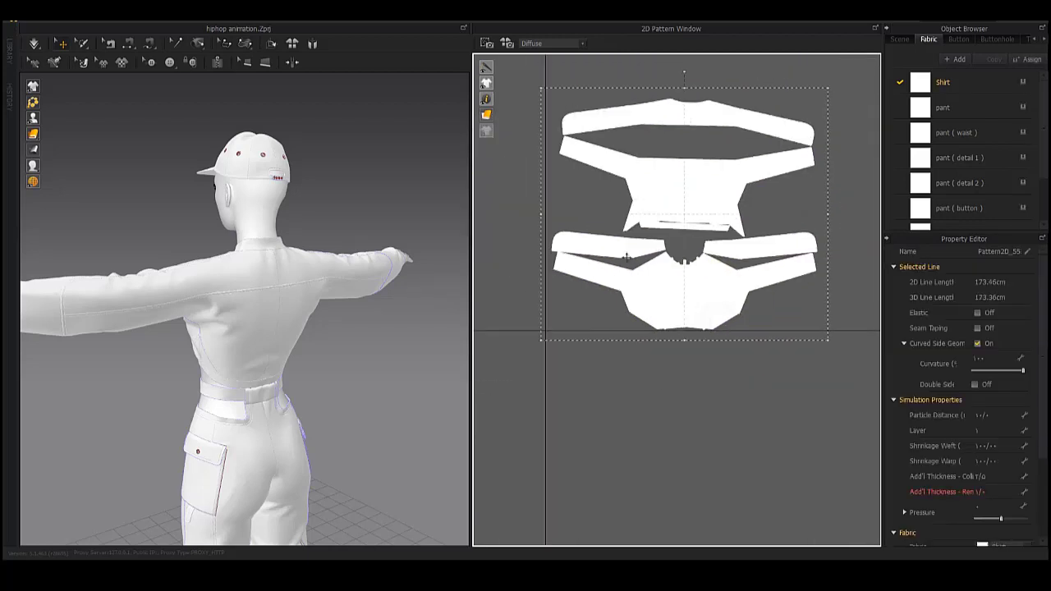
{"action": "scroll", "coordinate": [607, 327], "scroll_direction": "up", "scroll_amount": 4}
{"action": "scroll", "coordinate": [625, 316], "scroll_direction": "up", "scroll_amount": 3}
{"action": "middle_click_drag", "start_coordinate": [666, 300], "coordinate": [735, 301]}
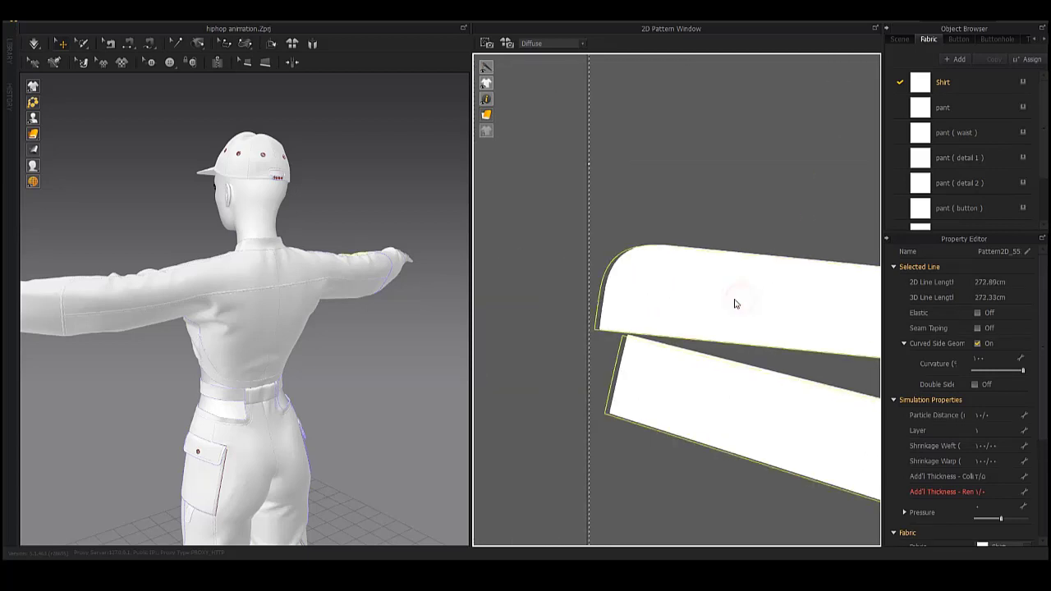
{"action": "scroll", "coordinate": [717, 232], "scroll_direction": "down", "scroll_amount": 1}
{"action": "scroll", "coordinate": [657, 291], "scroll_direction": "down", "scroll_amount": 1}
{"action": "scroll", "coordinate": [666, 279], "scroll_direction": "down", "scroll_amount": 2}
- Place the second tall piece beside its matching pair
{"action": "scroll", "coordinate": [649, 275], "scroll_direction": "down", "scroll_amount": 3}
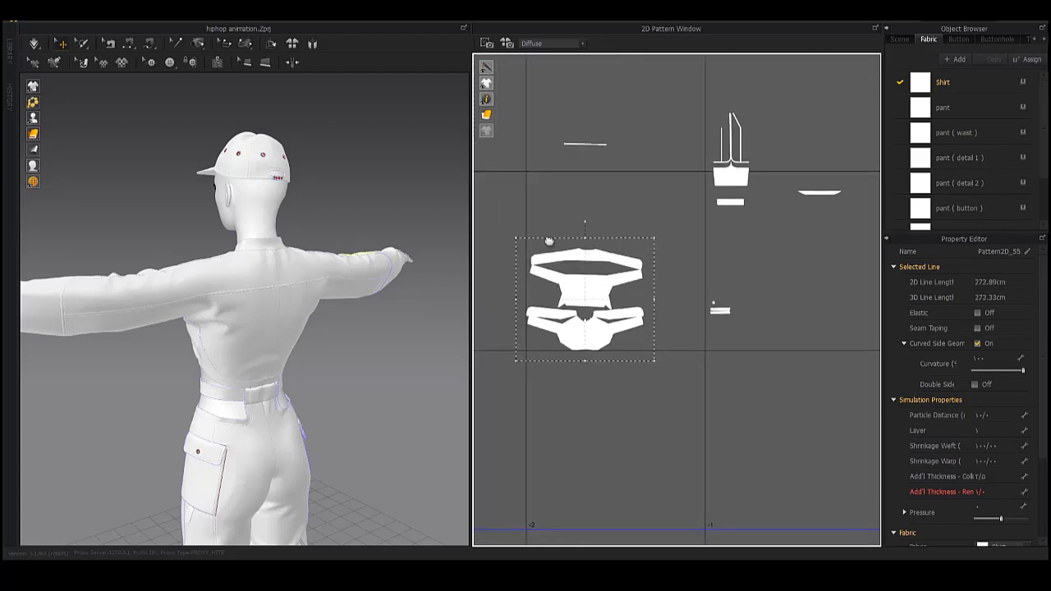
{"action": "scroll", "coordinate": [604, 268], "scroll_direction": "down", "scroll_amount": 2}
{"action": "left_click_drag", "start_coordinate": [754, 299], "coordinate": [526, 217]}
{"action": "middle_click_drag", "start_coordinate": [525, 217], "coordinate": [662, 266]}
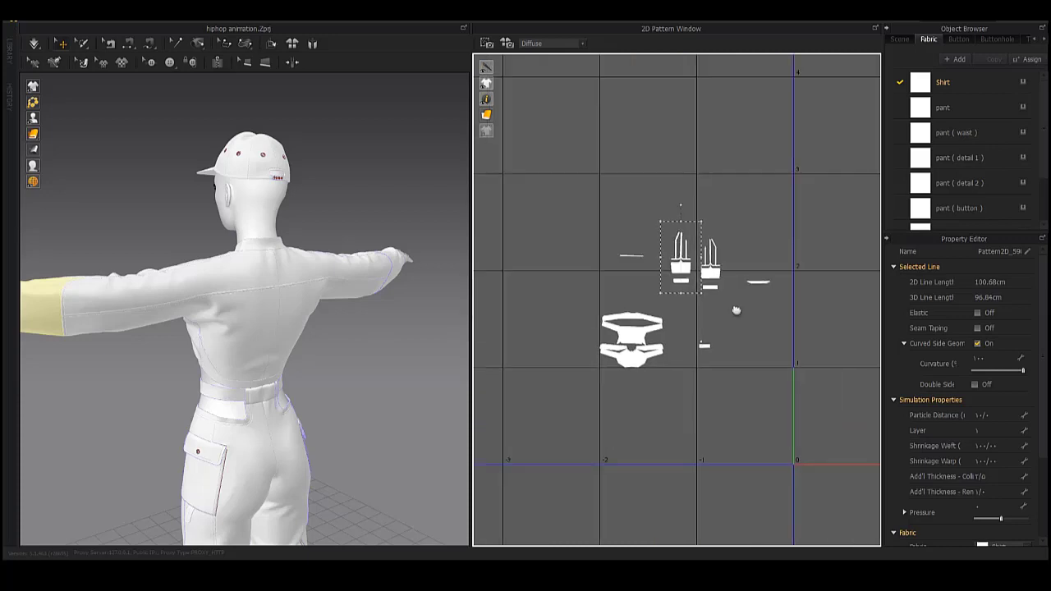
{"action": "scroll", "coordinate": [657, 287], "scroll_direction": "up", "scroll_amount": 3}
{"action": "right_click_drag", "start_coordinate": [314, 292], "coordinate": [460, 287]}
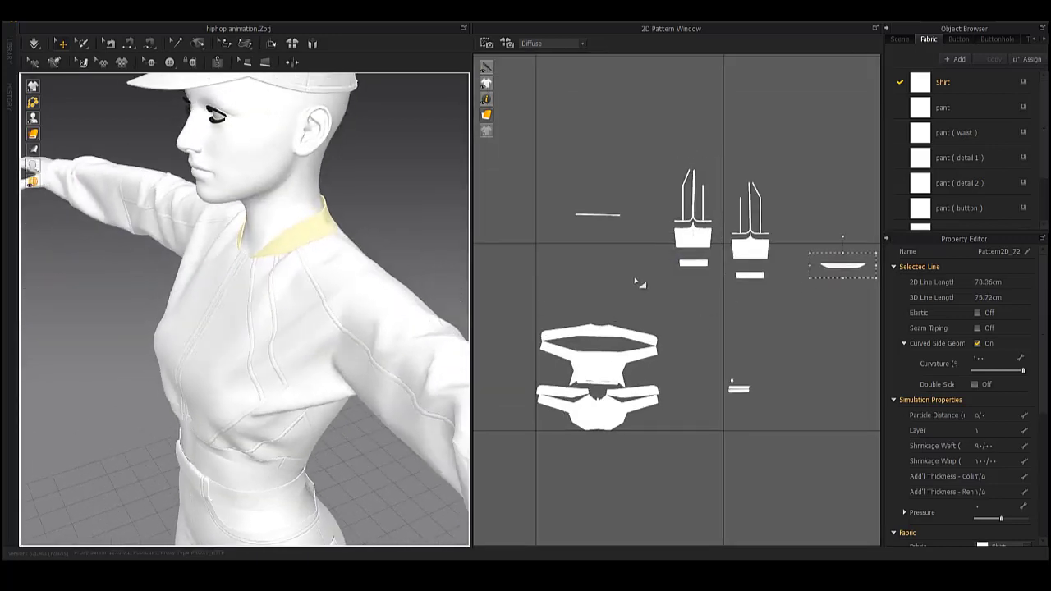
- Tuck the small placket rectangle into the neck gap inside the shirt block
{"action": "left_click", "coordinate": [737, 386]}
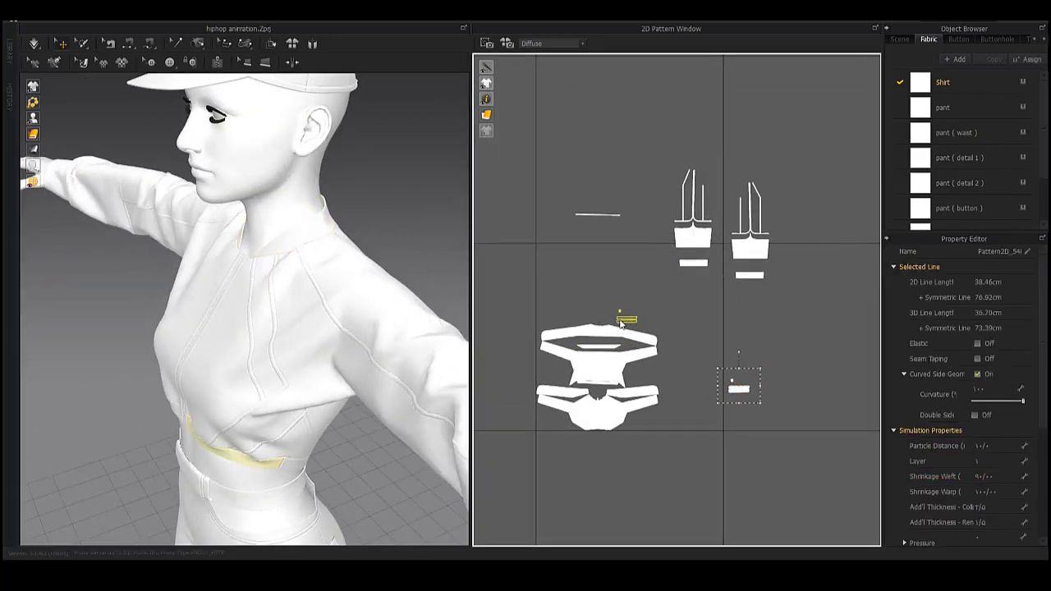
{"action": "scroll", "coordinate": [737, 386], "scroll_direction": "up", "scroll_amount": 3}
{"action": "scroll", "coordinate": [723, 246], "scroll_direction": "up", "scroll_amount": 2}
{"action": "middle_click_drag", "start_coordinate": [728, 134], "coordinate": [763, 199]}
{"action": "left_click", "coordinate": [721, 207]}
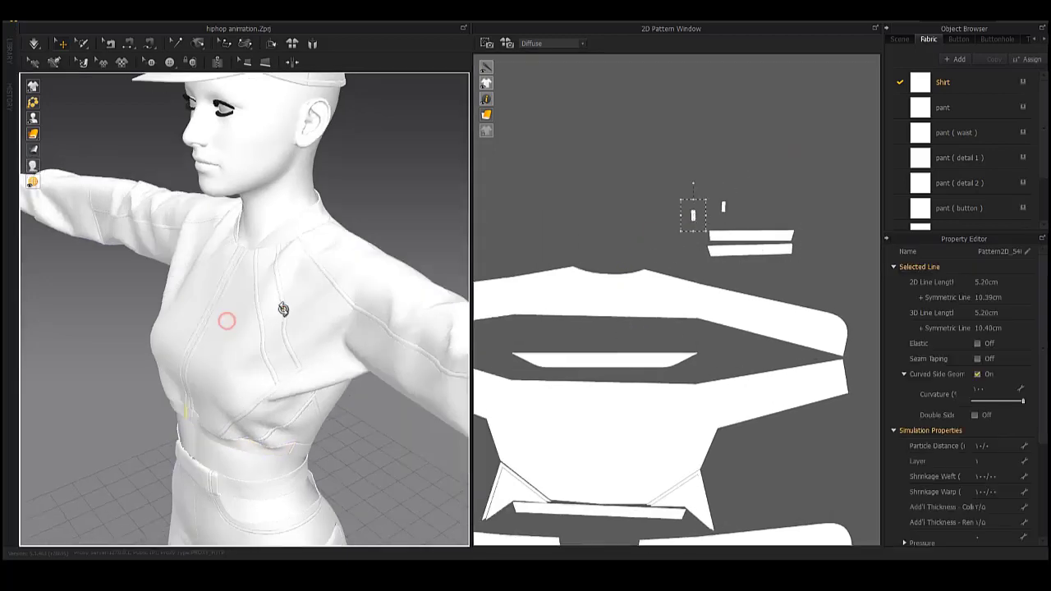
{"action": "scroll", "coordinate": [641, 263], "scroll_direction": "up", "scroll_amount": 3}
{"action": "scroll", "coordinate": [646, 305], "scroll_direction": "up", "scroll_amount": 2}
{"action": "scroll", "coordinate": [646, 305], "scroll_direction": "down", "scroll_amount": 3}
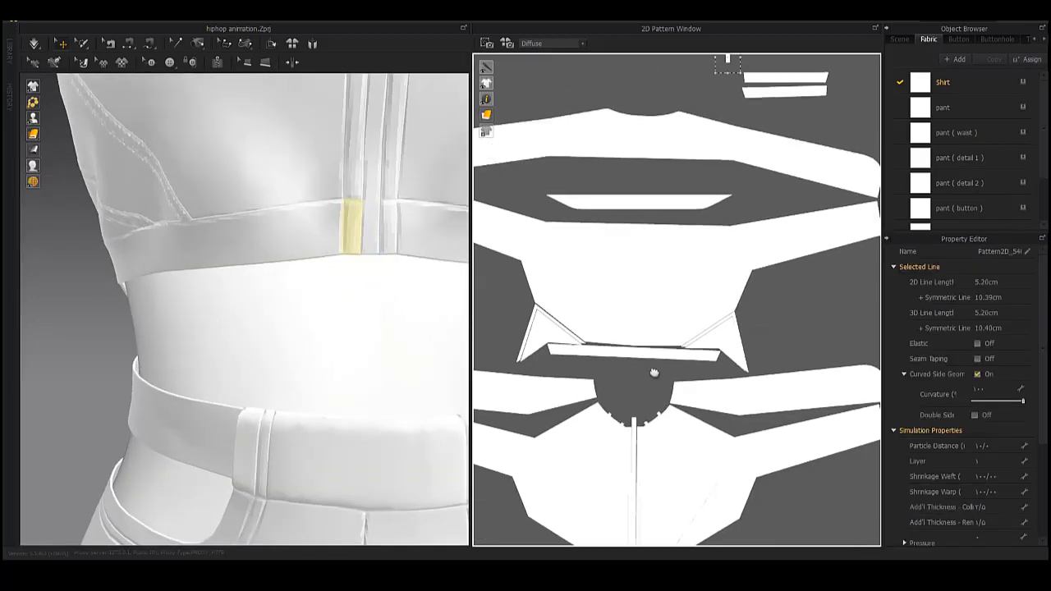
{"action": "scroll", "coordinate": [754, 105], "scroll_direction": "up", "scroll_amount": 3}
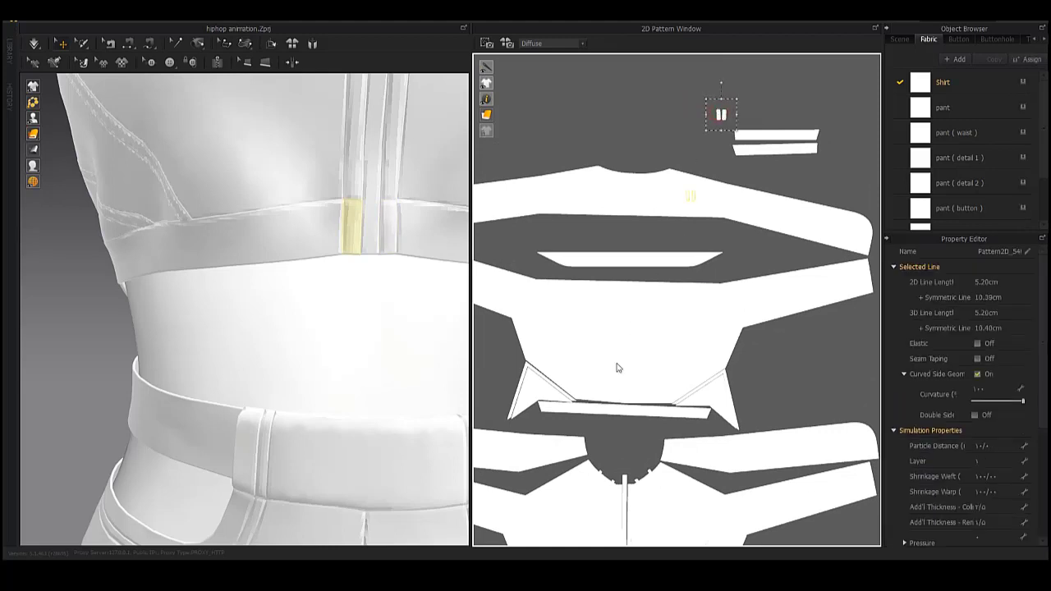
{"action": "left_click_drag", "start_coordinate": [727, 116], "coordinate": [622, 443]}
{"action": "middle_click_drag", "start_coordinate": [623, 443], "coordinate": [634, 205]}
{"action": "scroll", "coordinate": [641, 215], "scroll_direction": "up", "scroll_amount": 3}
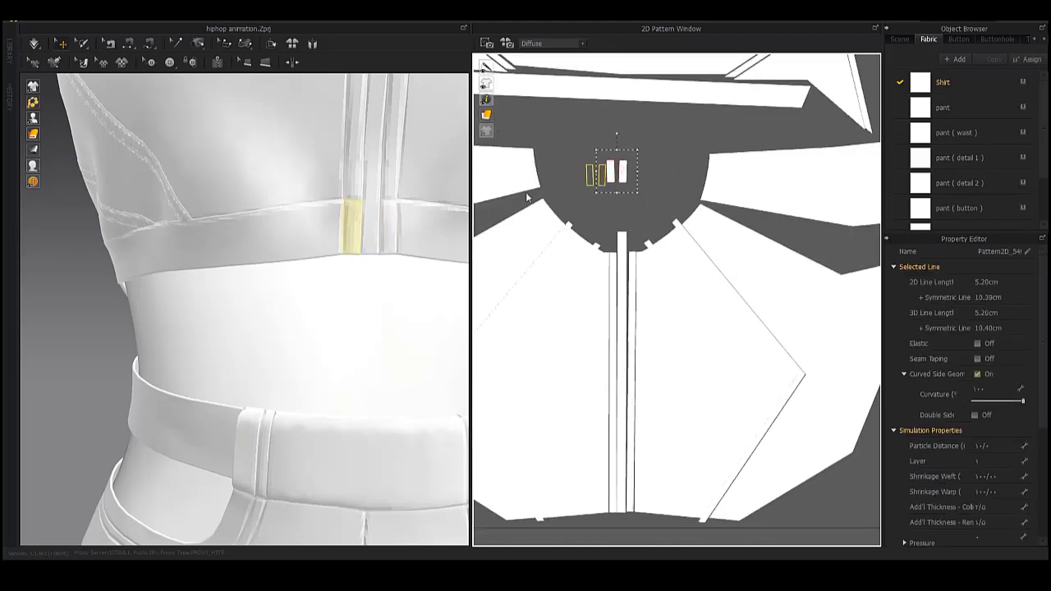
{"action": "middle_click_drag", "start_coordinate": [599, 175], "coordinate": [653, 182]}
{"action": "scroll", "coordinate": [618, 210], "scroll_direction": "down", "scroll_amount": 3}
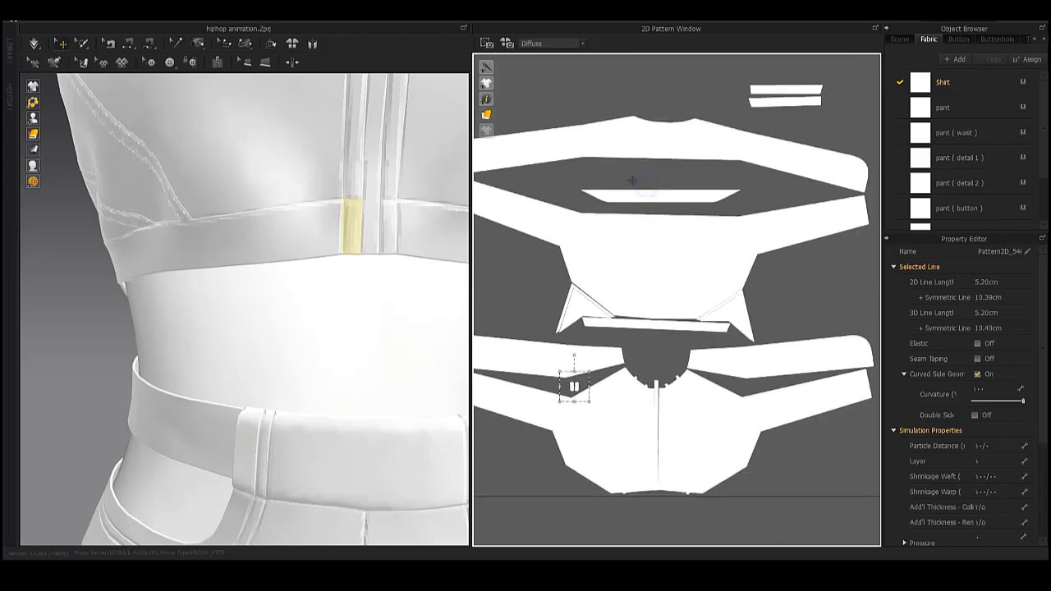
- Move the two waistband strips side by side into the shirt body's open gap
{"action": "middle_click_drag", "start_coordinate": [756, 107], "coordinate": [756, 181]}
{"action": "left_click", "coordinate": [756, 181]}
{"action": "scroll", "coordinate": [755, 181], "scroll_direction": "up", "scroll_amount": 2}
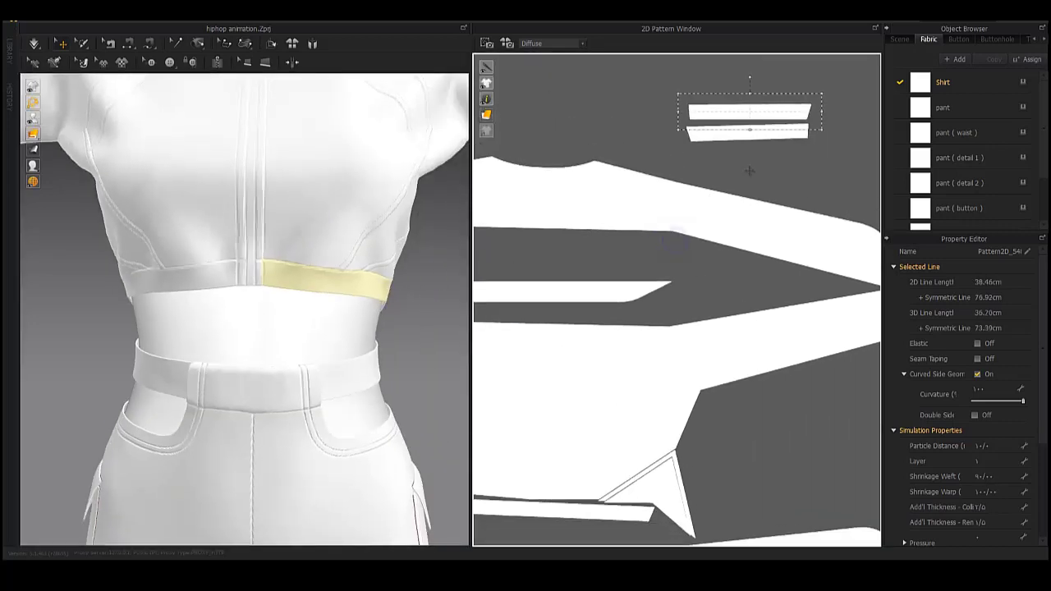
{"action": "left_click_drag", "start_coordinate": [755, 110], "coordinate": [615, 267]}
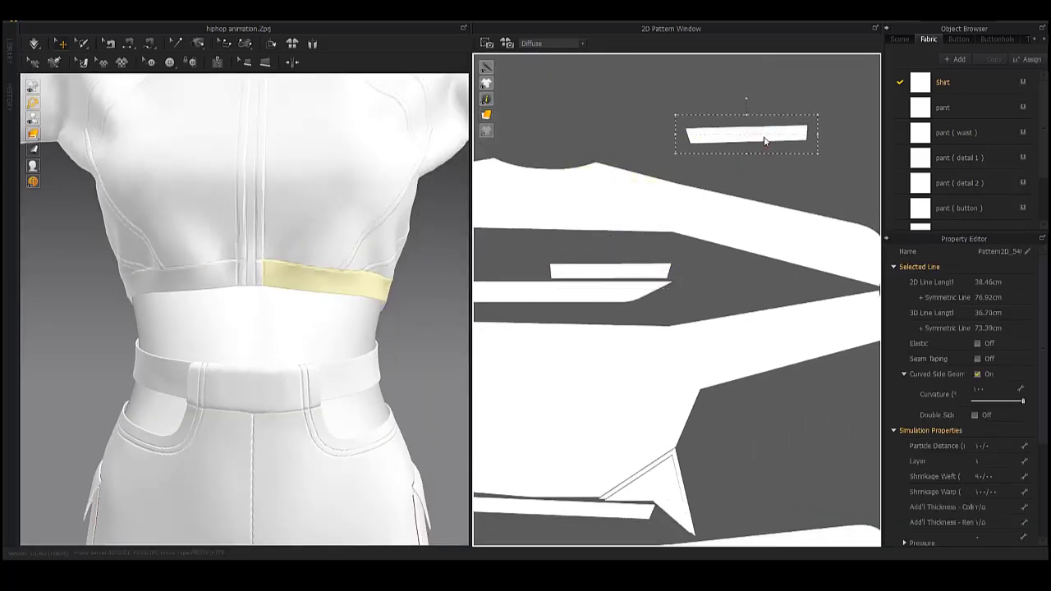
{"action": "scroll", "coordinate": [602, 241], "scroll_direction": "down", "scroll_amount": 2}
{"action": "left_click_drag", "start_coordinate": [603, 218], "coordinate": [603, 212]}
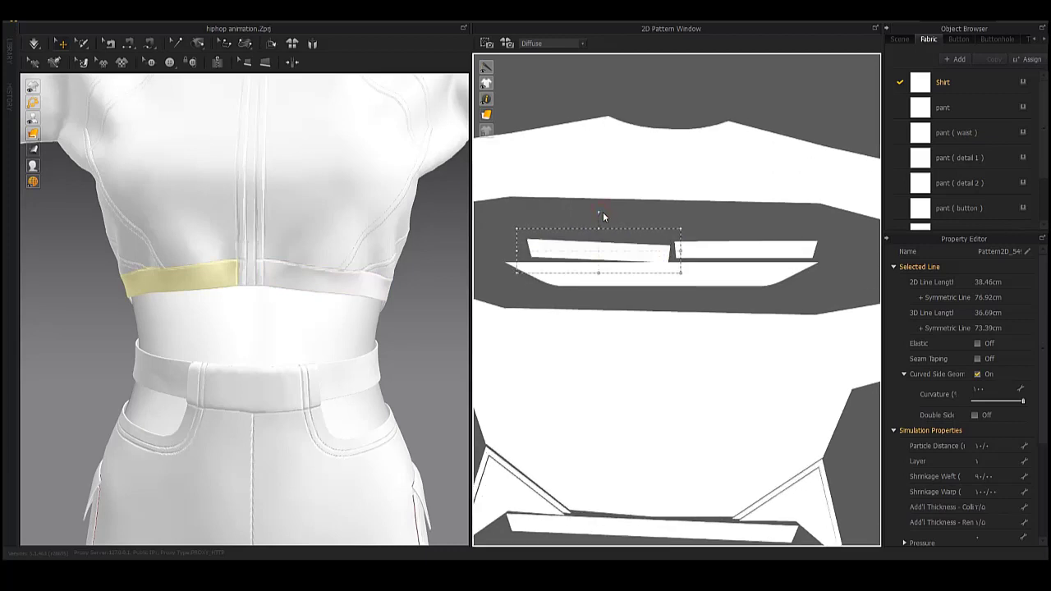
{"action": "left_click", "coordinate": [602, 220]}
{"action": "left_click", "coordinate": [611, 230]}
{"action": "scroll", "coordinate": [665, 276], "scroll_direction": "down", "scroll_amount": 2}
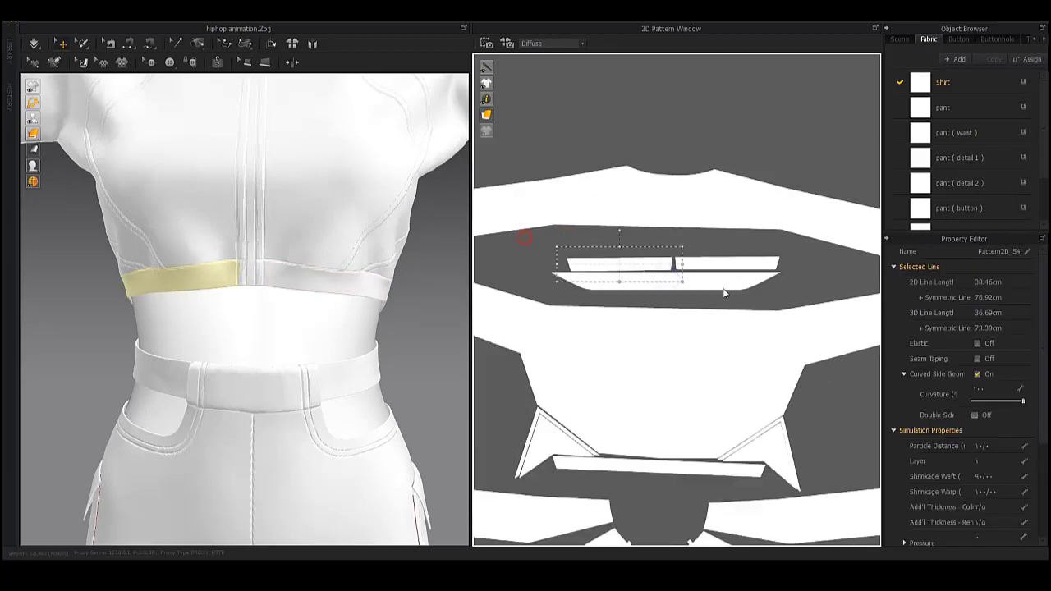
{"action": "left_click", "coordinate": [699, 279]}
{"action": "left_click", "coordinate": [695, 292]}
- Select all pattern pieces with Ctrl+A and set the moved block back down
{"action": "scroll", "coordinate": [634, 304], "scroll_direction": "down", "scroll_amount": 3}
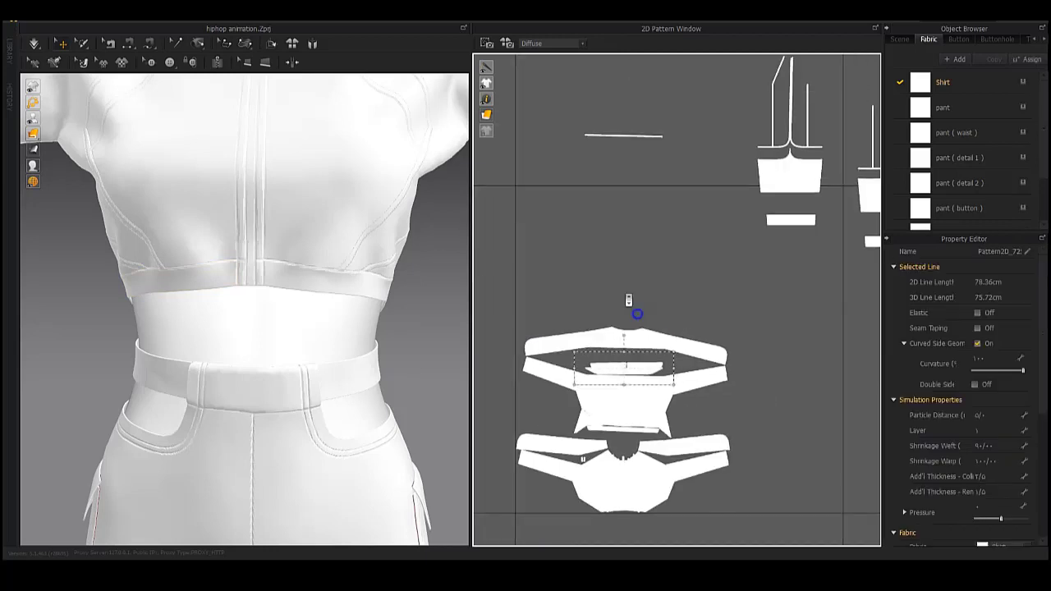
{"action": "scroll", "coordinate": [624, 271], "scroll_direction": "down", "scroll_amount": 2}
{"action": "scroll", "coordinate": [612, 262], "scroll_direction": "down", "scroll_amount": 2}
{"action": "scroll", "coordinate": [605, 258], "scroll_direction": "down", "scroll_amount": 1}
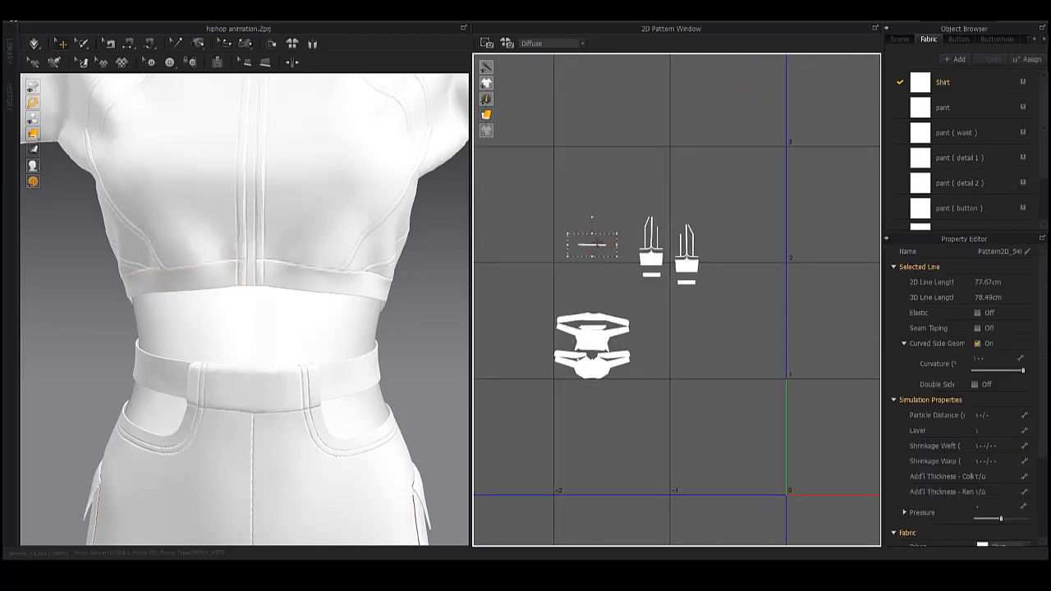
{"action": "key", "text": "ctrl+a"}
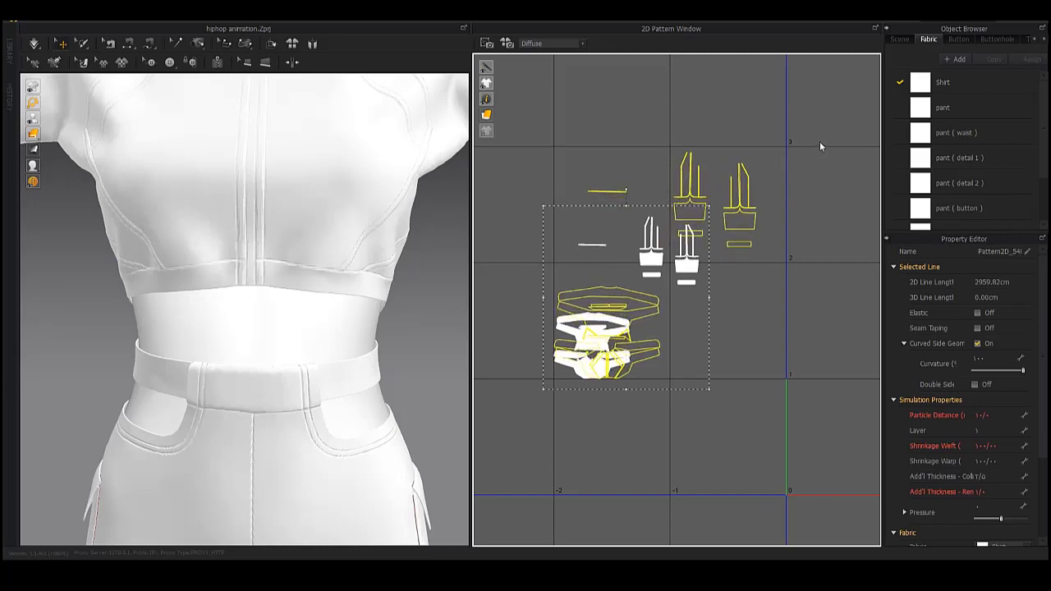
{"action": "left_click", "coordinate": [793, 281]}
- Place the two yoke pieces into the shirt block's top-left and top-right gaps
{"action": "scroll", "coordinate": [712, 200], "scroll_direction": "up", "scroll_amount": 2}
{"action": "left_click", "coordinate": [712, 201]}
{"action": "scroll", "coordinate": [712, 201], "scroll_direction": "down", "scroll_amount": 3}
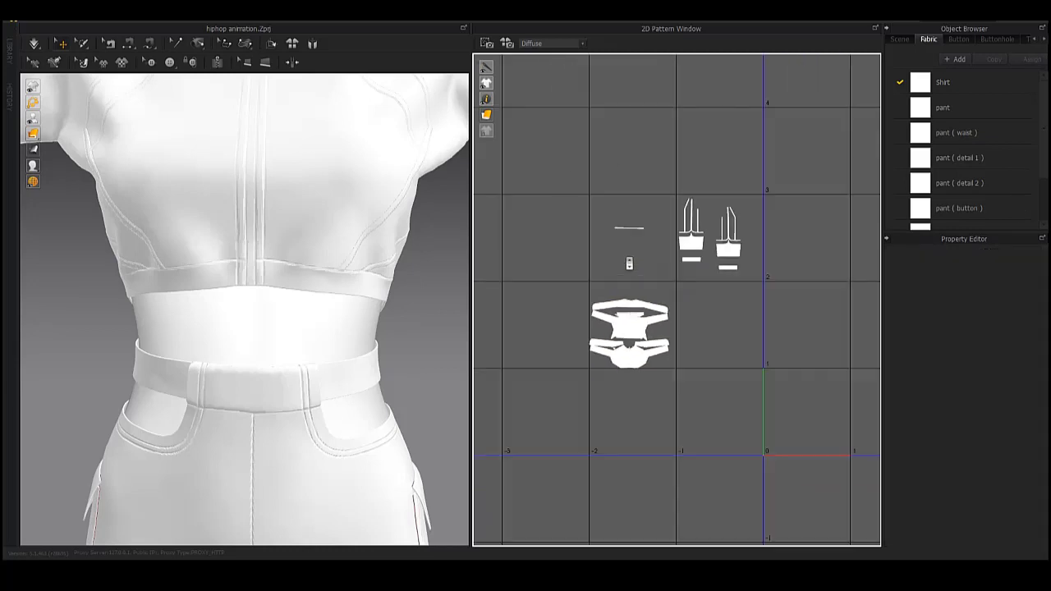
{"action": "scroll", "coordinate": [674, 246], "scroll_direction": "up", "scroll_amount": 2}
{"action": "scroll", "coordinate": [641, 276], "scroll_direction": "up", "scroll_amount": 2}
{"action": "key", "text": "ctrl+c"}
{"action": "key", "text": "ctrl+v"}
{"action": "left_click", "coordinate": [639, 307]}
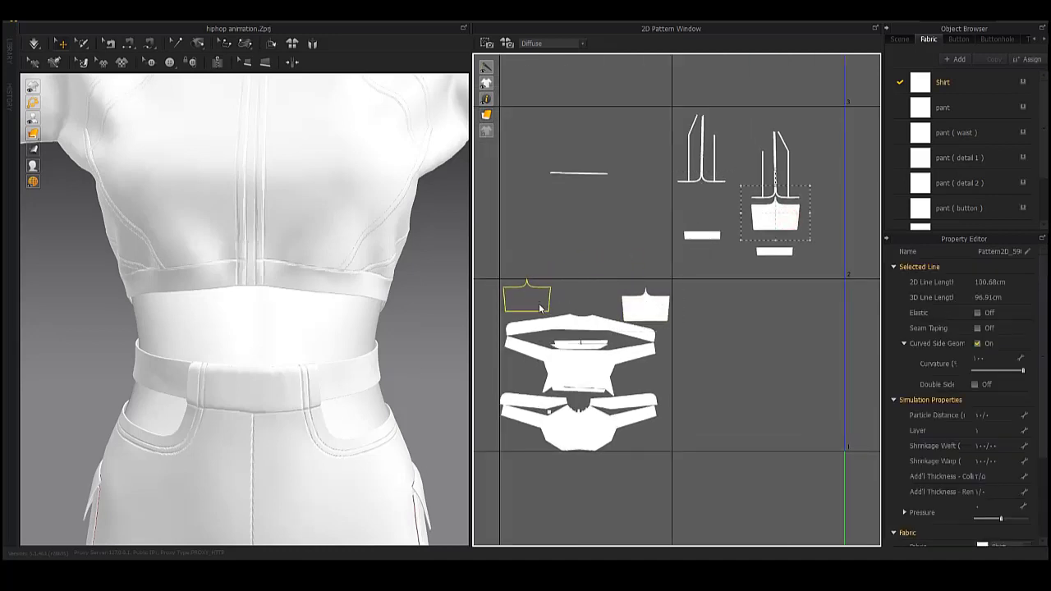
{"action": "middle_click_drag", "start_coordinate": [540, 308], "coordinate": [681, 263]}
{"action": "scroll", "coordinate": [681, 238], "scroll_direction": "up", "scroll_amount": 5}
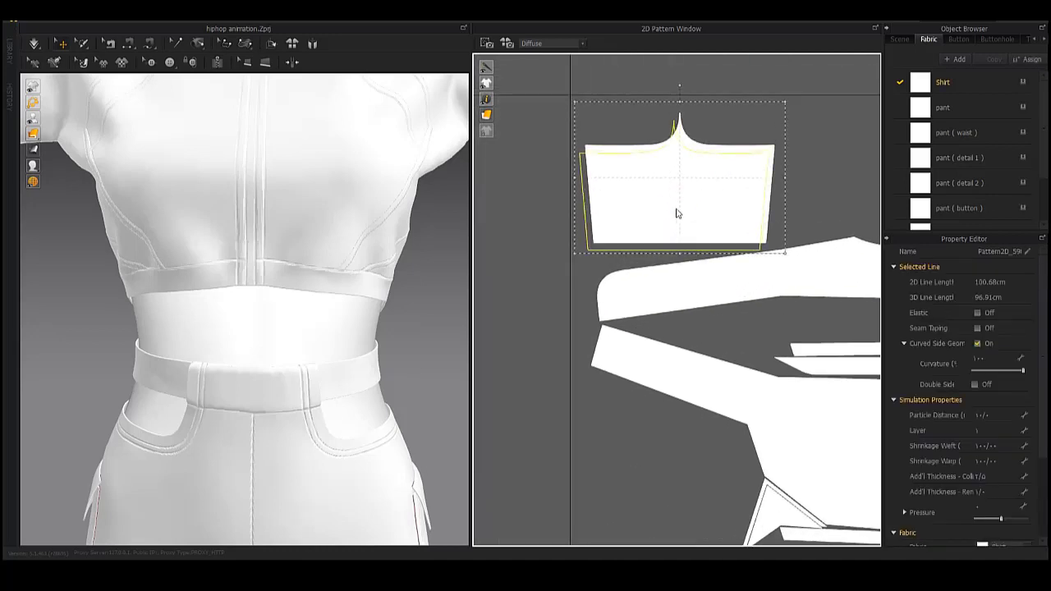
{"action": "scroll", "coordinate": [673, 210], "scroll_direction": "down", "scroll_amount": 3}
{"action": "left_click_drag", "start_coordinate": [695, 235], "coordinate": [819, 217]}
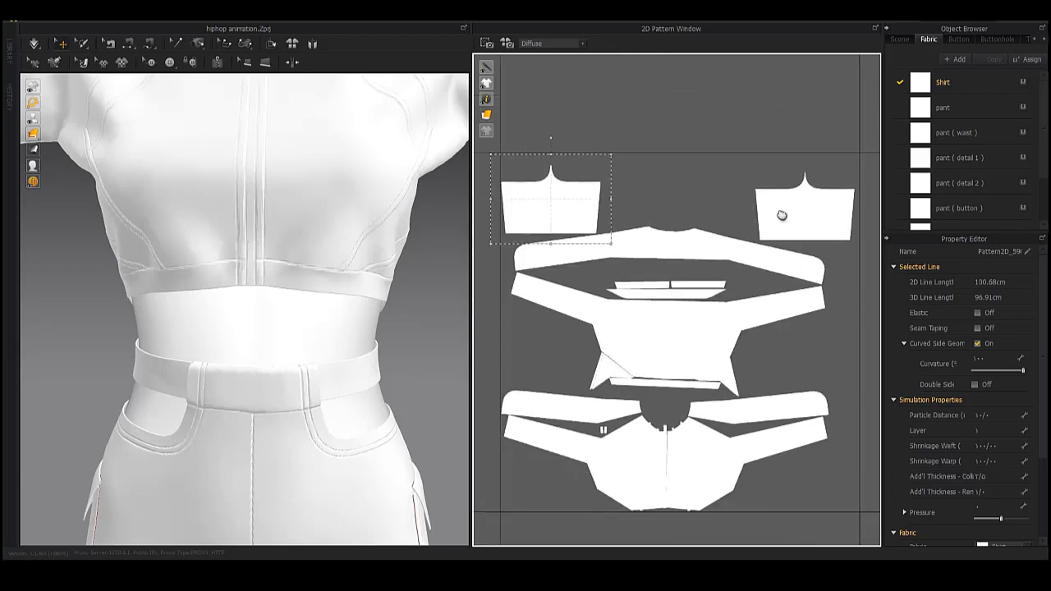
- Fit the small band piece between the yokes and set the tall narrow pieces alongside
{"action": "scroll", "coordinate": [822, 216], "scroll_direction": "down", "scroll_amount": 2}
{"action": "scroll", "coordinate": [690, 244], "scroll_direction": "down", "scroll_amount": 2}
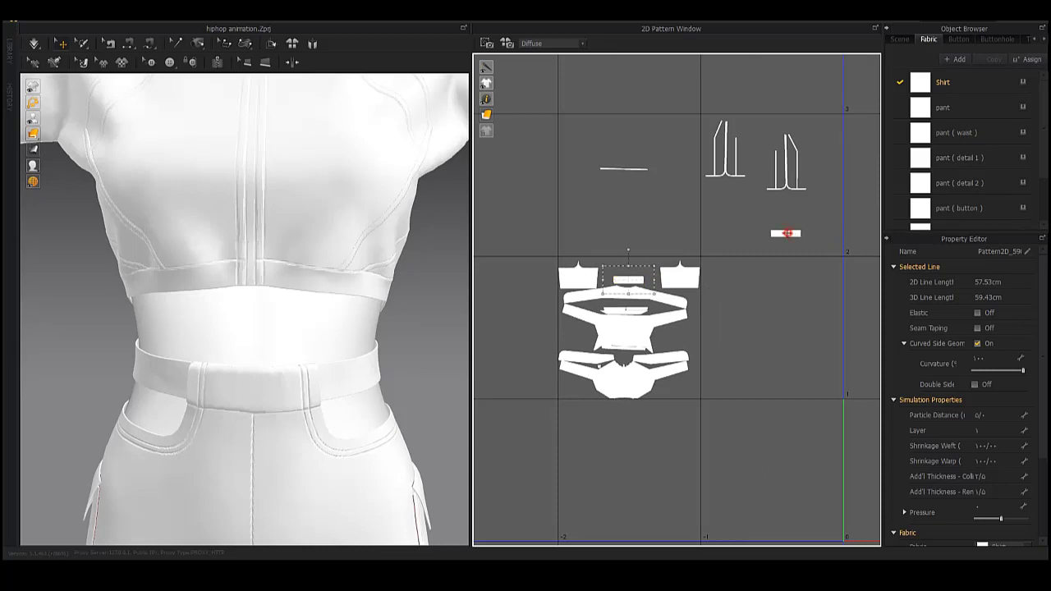
{"action": "middle_click_drag", "start_coordinate": [657, 250], "coordinate": [670, 234]}
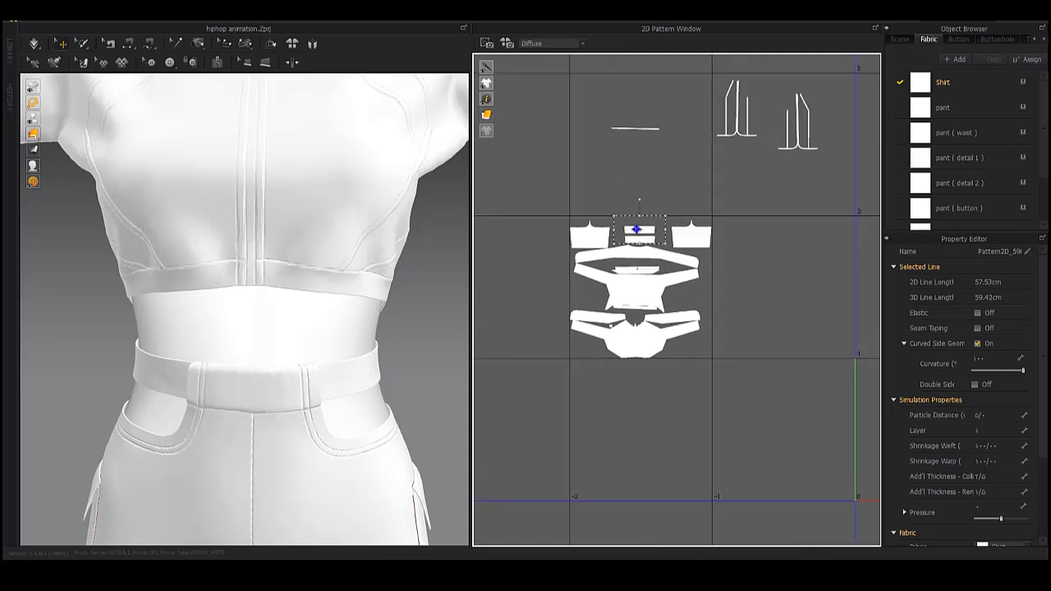
{"action": "scroll", "coordinate": [669, 234], "scroll_direction": "up", "scroll_amount": 3}
{"action": "scroll", "coordinate": [674, 211], "scroll_direction": "up", "scroll_amount": 3}
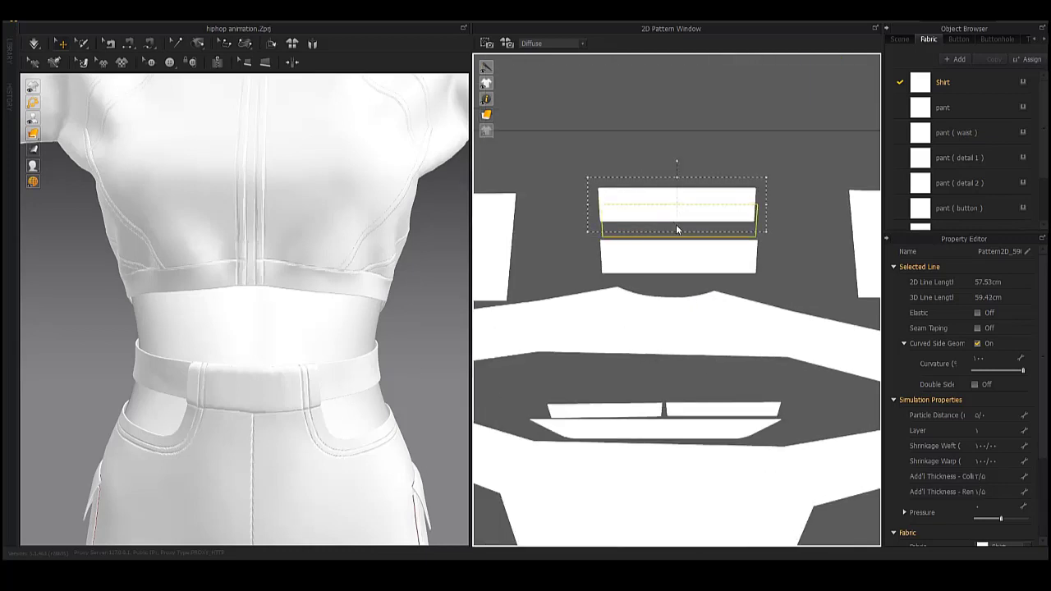
{"action": "scroll", "coordinate": [675, 225], "scroll_direction": "down", "scroll_amount": 3}
{"action": "scroll", "coordinate": [675, 225], "scroll_direction": "down", "scroll_amount": 2}
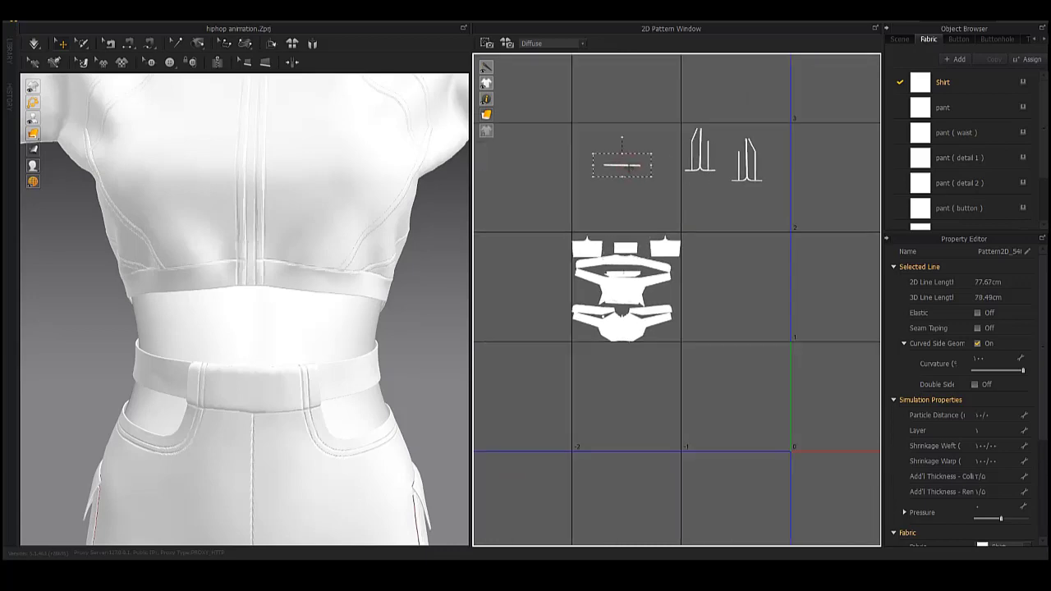
{"action": "key", "text": "ctrl+v"}
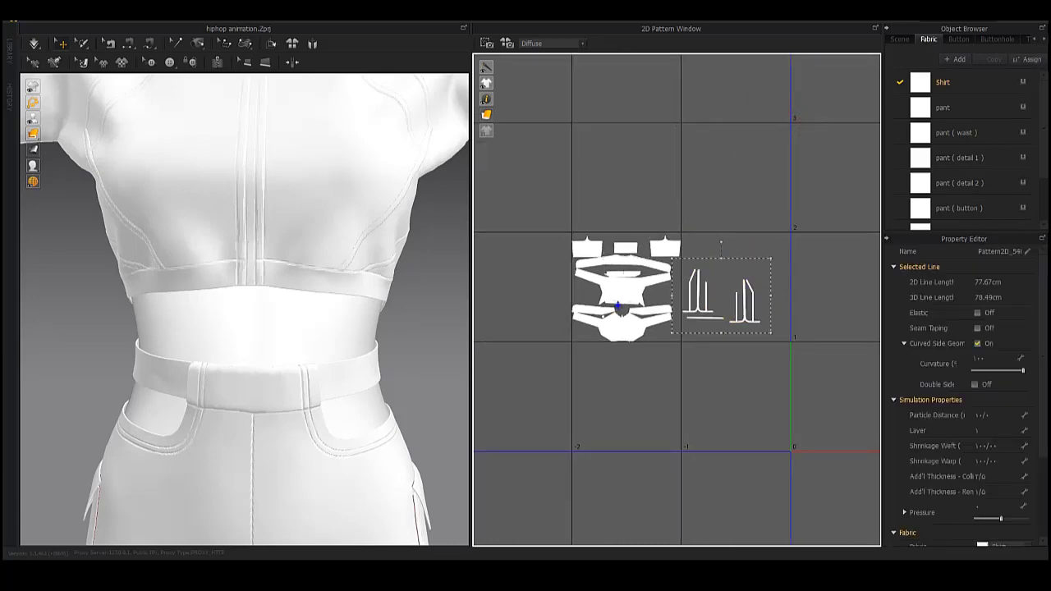
{"action": "scroll", "coordinate": [722, 243], "scroll_direction": "up", "scroll_amount": 2}
{"action": "scroll", "coordinate": [722, 244], "scroll_direction": "up", "scroll_amount": 2}
{"action": "scroll", "coordinate": [305, 246], "scroll_direction": "down", "scroll_amount": 3}
{"action": "mouse_move", "coordinate": [223, 277]}
{"action": "right_mouse_down"}
{"action": "mouse_move", "coordinate": [410, 276]}
{"action": "mouse_move", "coordinate": [323, 278]}
{"action": "right_mouse_up"}
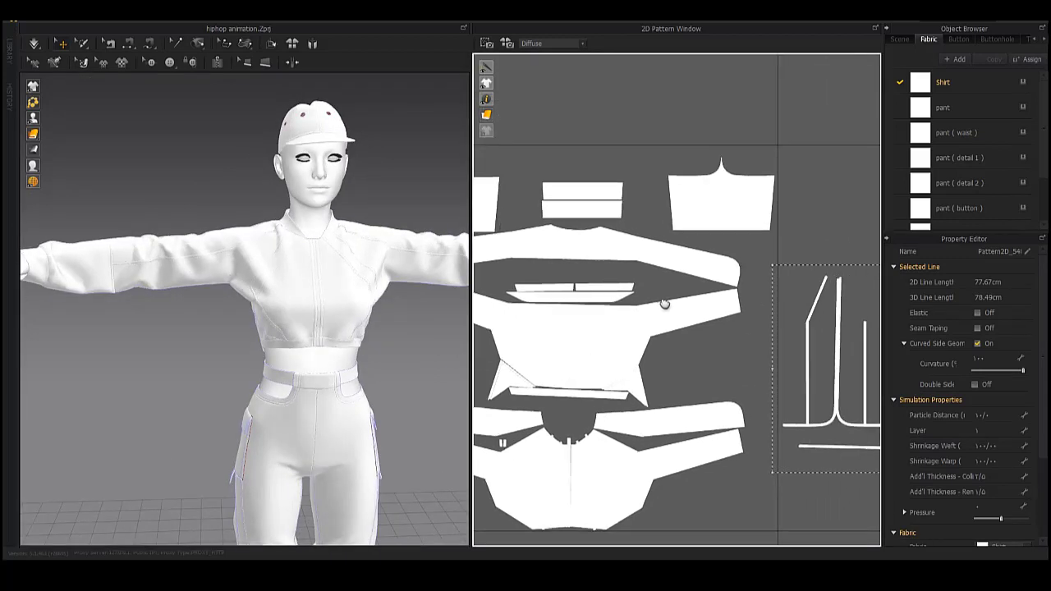
- Move the band piece above the block, shift the yokes, and move the small front panel left
{"action": "middle_click_drag", "start_coordinate": [690, 246], "coordinate": [789, 290]}
{"action": "left_click", "coordinate": [769, 224]}
{"action": "left_click_drag", "start_coordinate": [738, 200], "coordinate": [665, 84]}
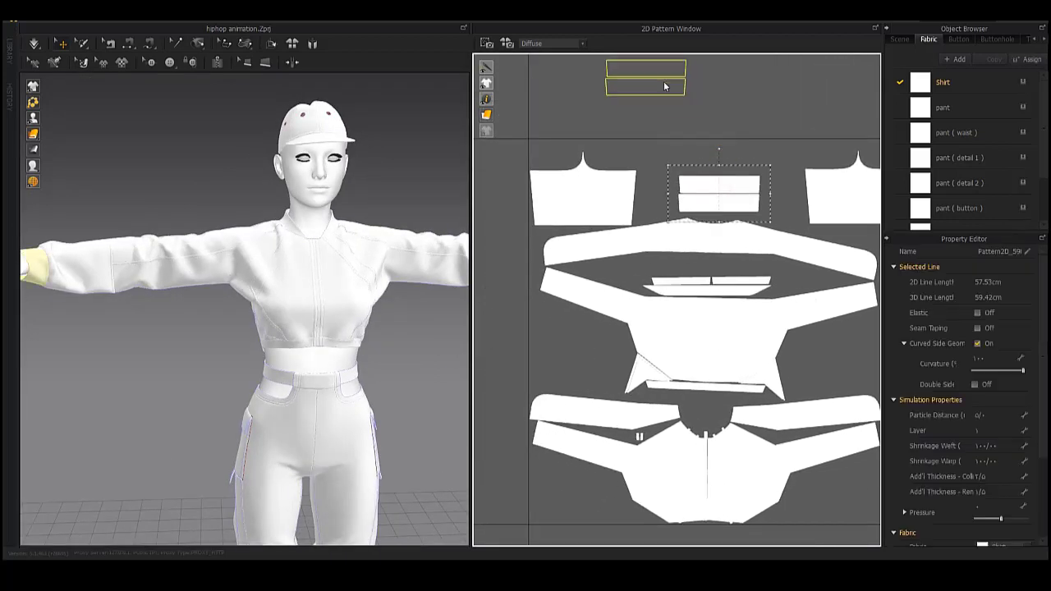
{"action": "left_click_drag", "start_coordinate": [716, 191], "coordinate": [700, 198]}
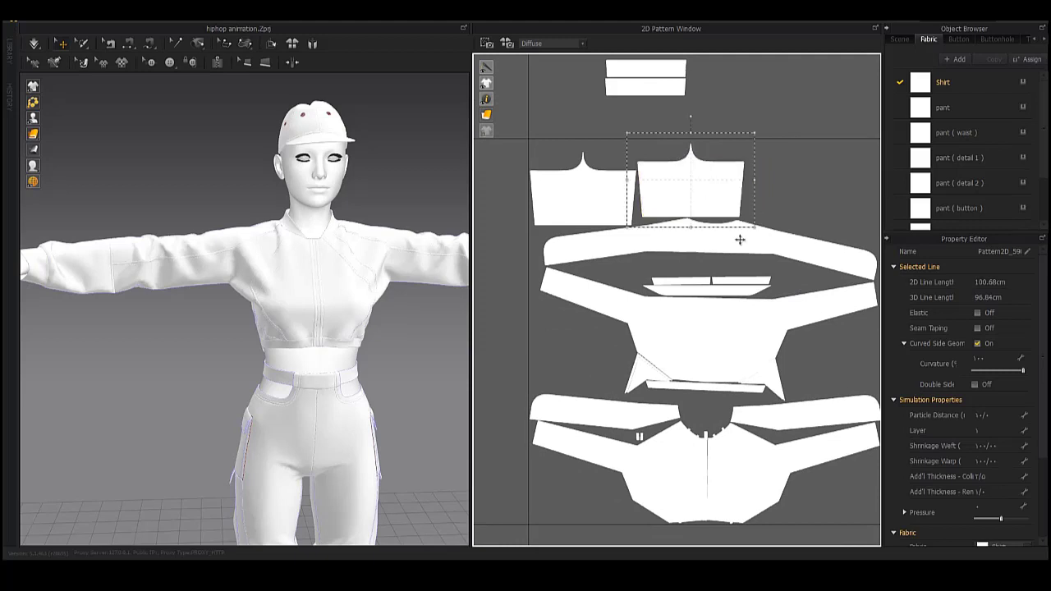
{"action": "middle_click_drag", "start_coordinate": [739, 237], "coordinate": [725, 192]}
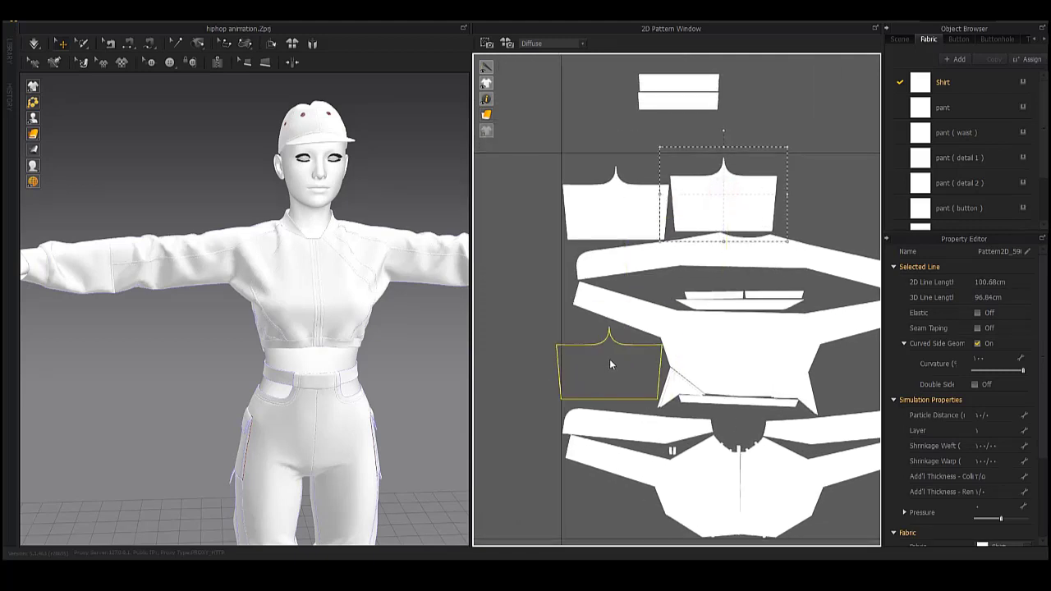
{"action": "left_click_drag", "start_coordinate": [618, 364], "coordinate": [486, 326]}
{"action": "scroll", "coordinate": [487, 326], "scroll_direction": "down", "scroll_amount": 2}
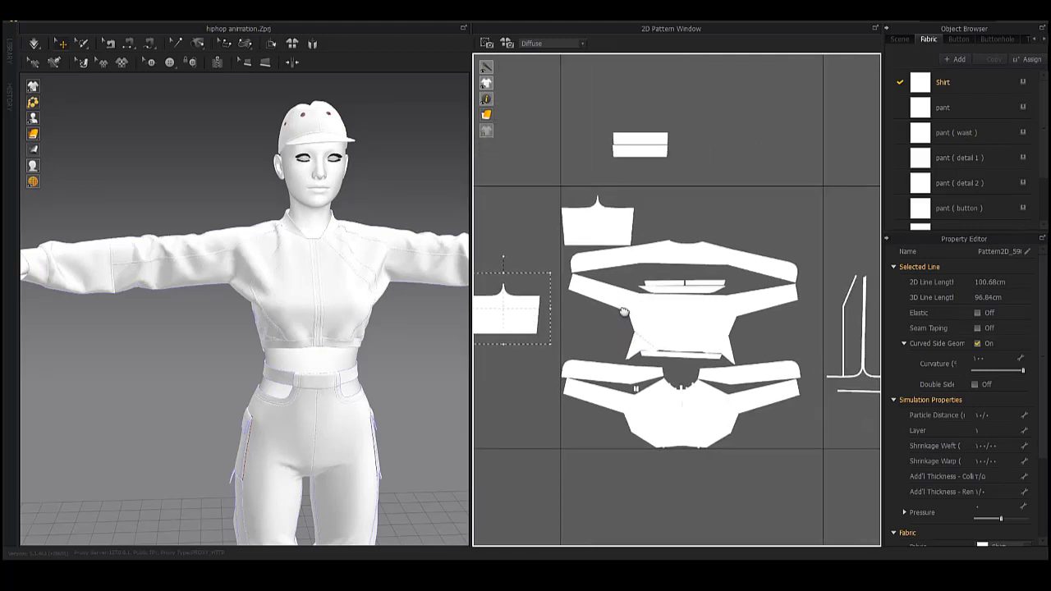
- Box-select the thin strip pieces, raise them toward the top, and rotate them 90°
{"action": "left_click_drag", "start_coordinate": [542, 235], "coordinate": [807, 375]}
{"action": "mouse_move", "coordinate": [759, 320]}
{"action": "left_mouse_down"}
{"action": "mouse_move", "coordinate": [706, 310]}
{"action": "mouse_move", "coordinate": [715, 318]}
{"action": "left_mouse_up"}
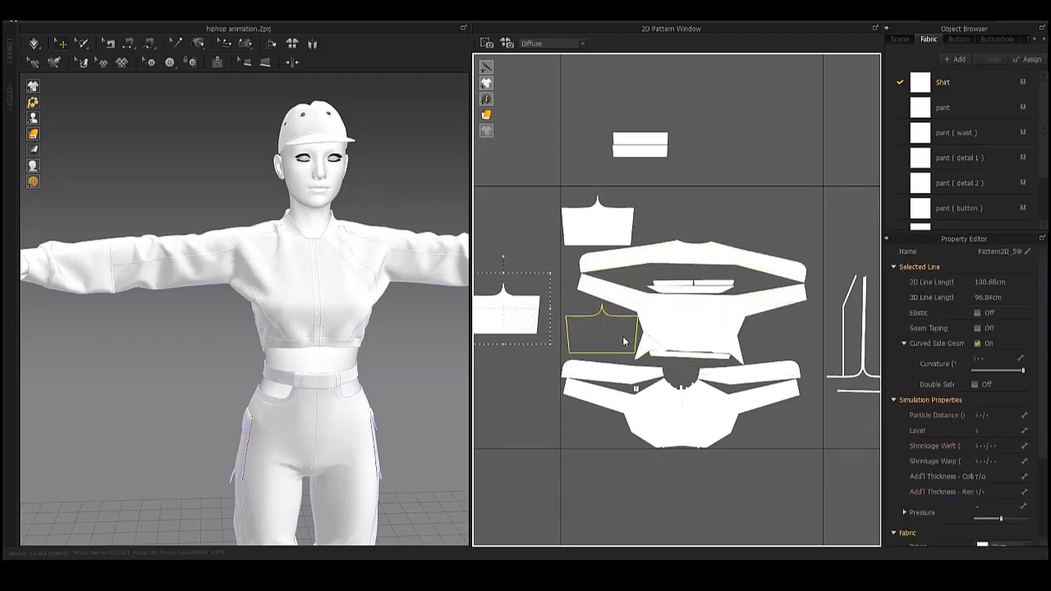
{"action": "left_click", "coordinate": [617, 331]}
{"action": "scroll", "coordinate": [617, 331], "scroll_direction": "up", "scroll_amount": 5}
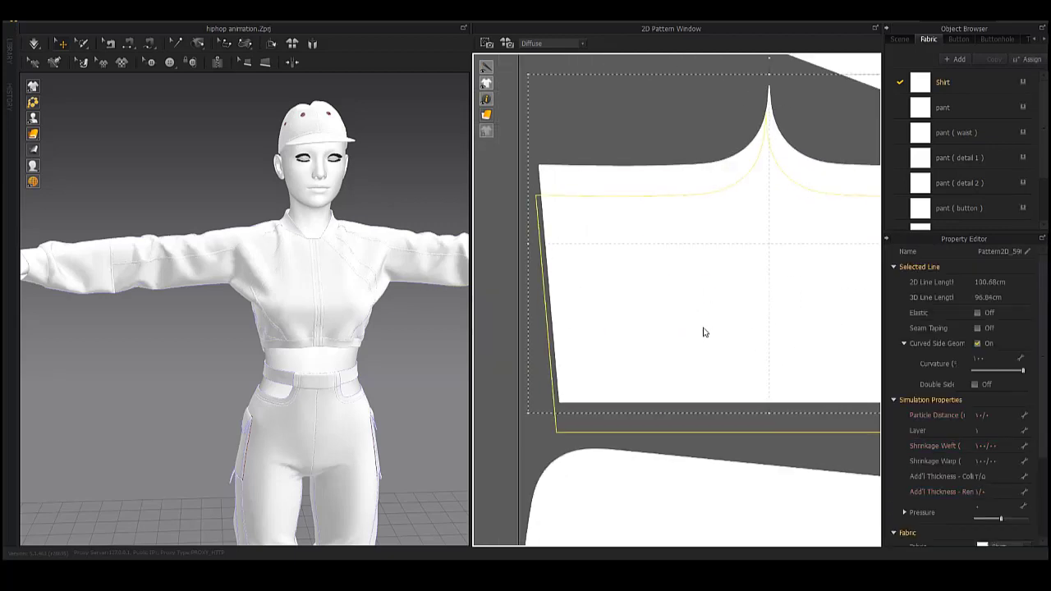
{"action": "scroll", "coordinate": [703, 331], "scroll_direction": "down", "scroll_amount": 3}
{"action": "scroll", "coordinate": [575, 272], "scroll_direction": "down", "scroll_amount": 3}
{"action": "scroll", "coordinate": [630, 289], "scroll_direction": "down", "scroll_amount": 2}
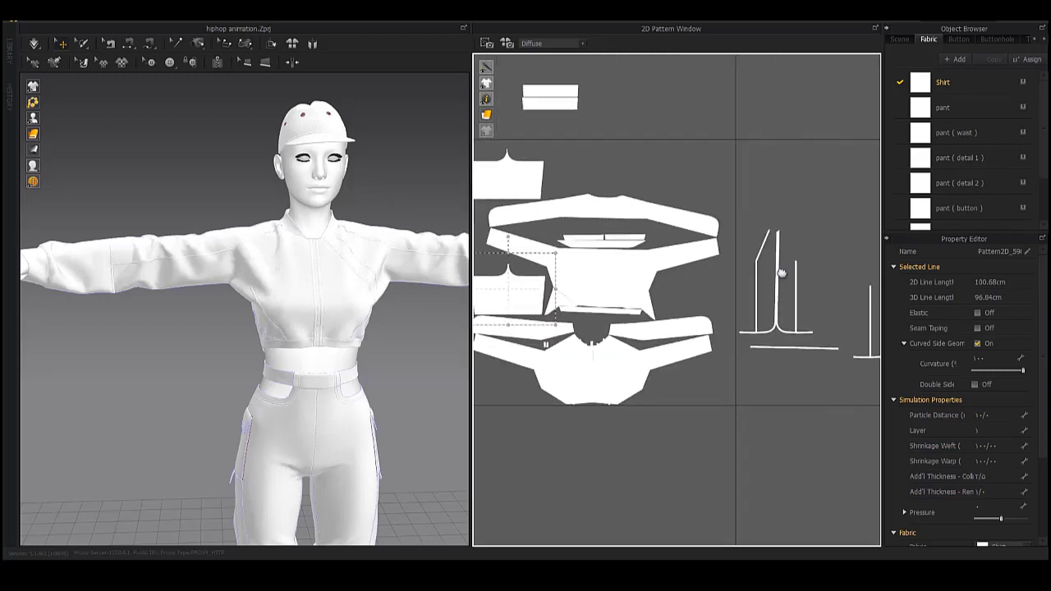
{"action": "middle_click_drag", "start_coordinate": [781, 273], "coordinate": [768, 280]}
{"action": "left_click_drag", "start_coordinate": [770, 195], "coordinate": [762, 92]}
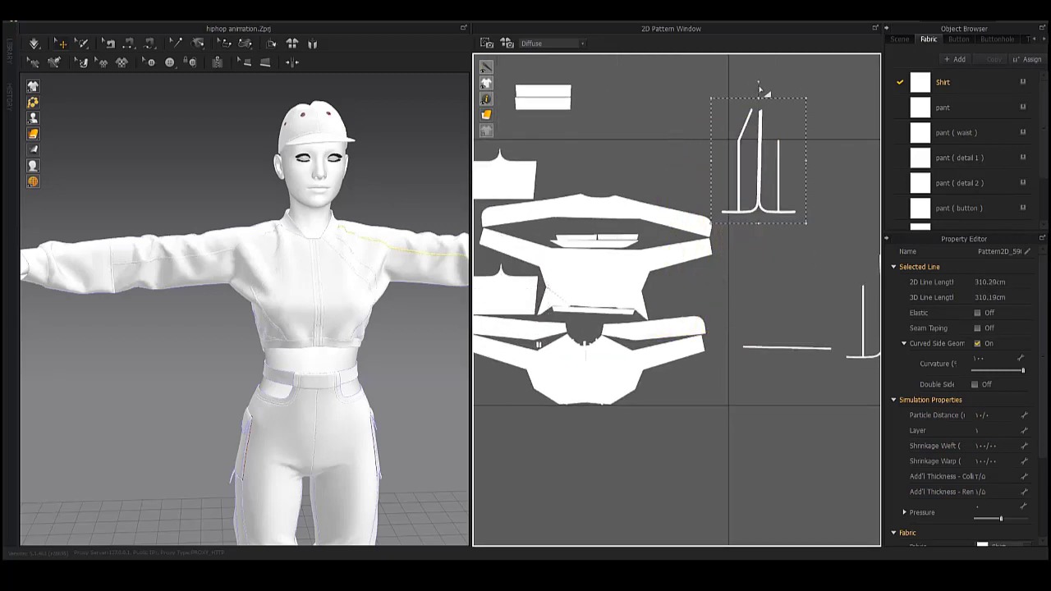
{"action": "left_click_drag", "start_coordinate": [699, 147], "coordinate": [699, 156]}
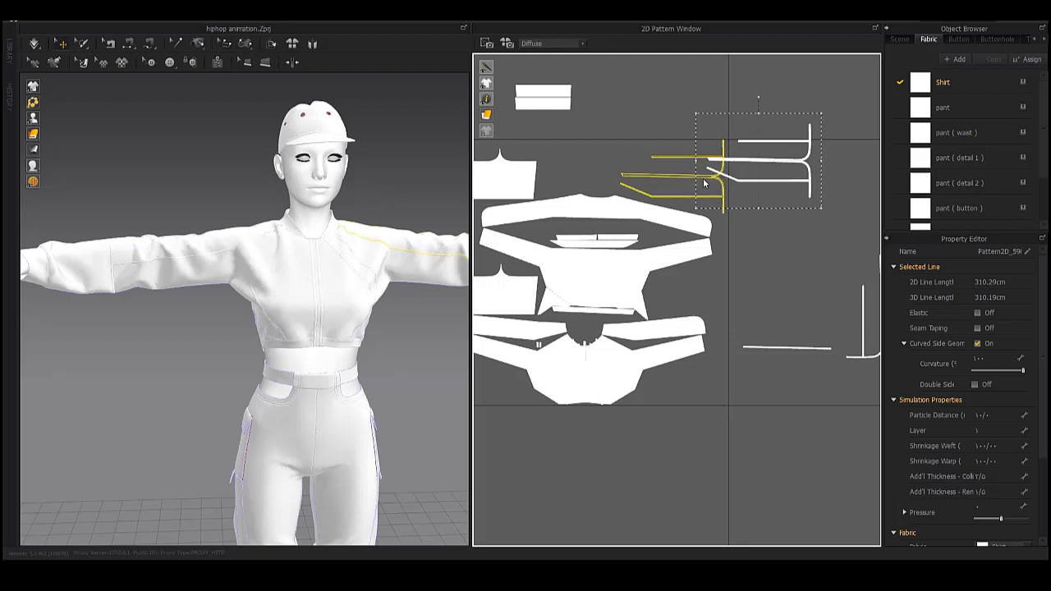
{"action": "key", "text": "Delete"}
{"action": "middle_click_drag", "start_coordinate": [868, 281], "coordinate": [799, 234]}
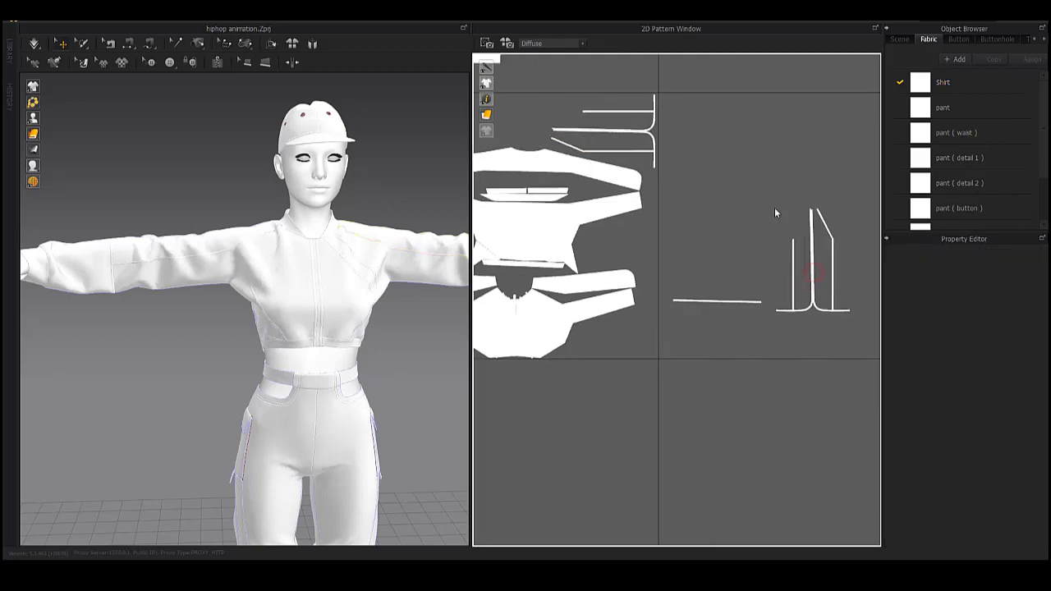
- Move the small front panel beside the yoke and gather the strip pieces above the layout
{"action": "left_click", "coordinate": [813, 222]}
{"action": "scroll", "coordinate": [813, 205], "scroll_direction": "down", "scroll_amount": 1}
{"action": "scroll", "coordinate": [816, 194], "scroll_direction": "up", "scroll_amount": 1}
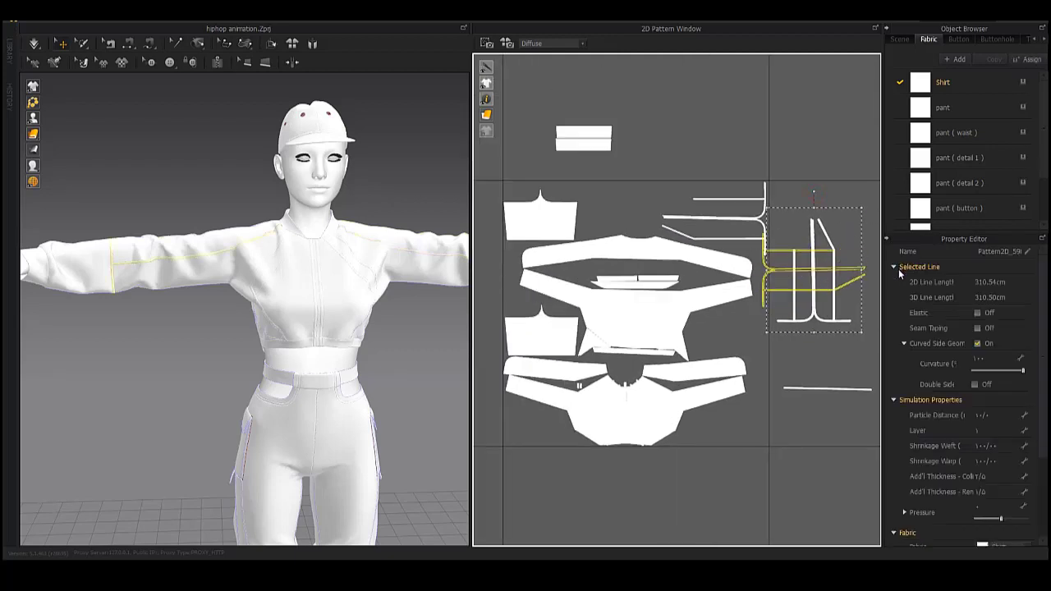
{"action": "left_click_drag", "start_coordinate": [538, 216], "coordinate": [673, 141]}
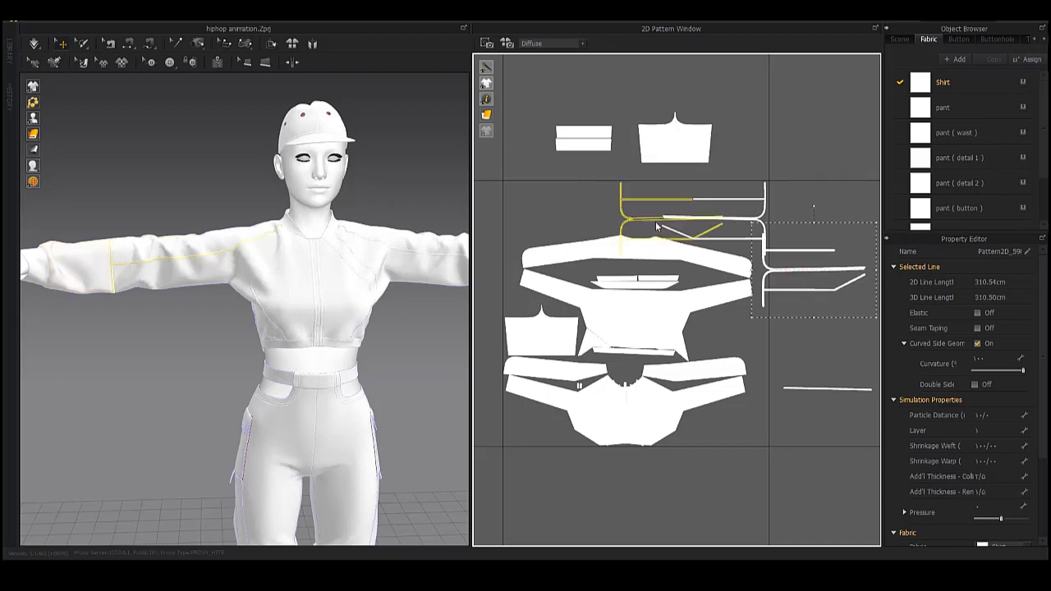
{"action": "left_click_drag", "start_coordinate": [676, 215], "coordinate": [681, 223]}
{"action": "scroll", "coordinate": [638, 228], "scroll_direction": "up", "scroll_amount": 2}
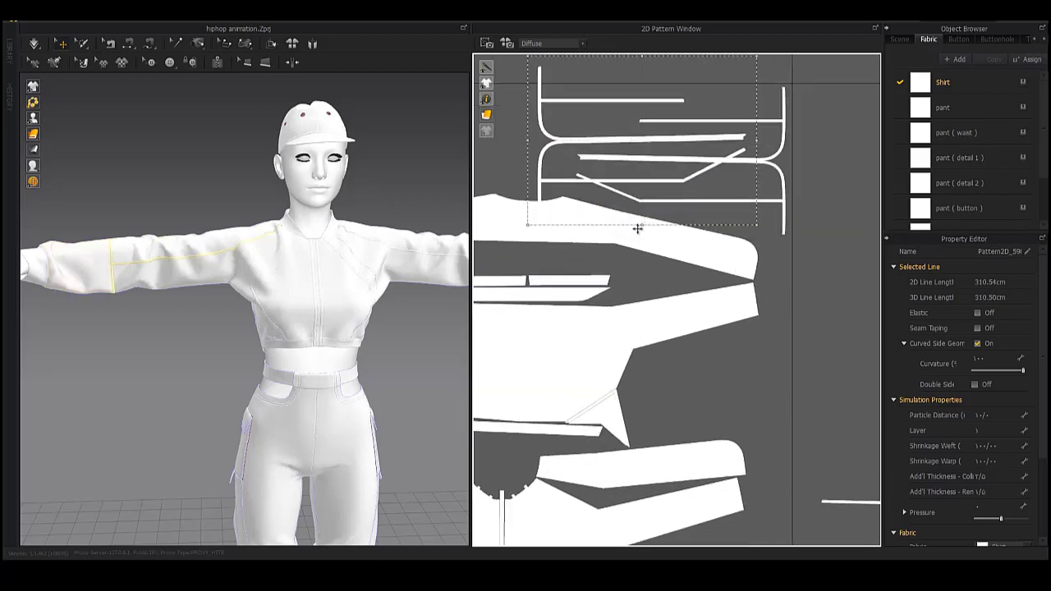
{"action": "scroll", "coordinate": [828, 246], "scroll_direction": "up", "scroll_amount": 2}
{"action": "scroll", "coordinate": [681, 316], "scroll_direction": "up", "scroll_amount": 1}
{"action": "middle_click_drag", "start_coordinate": [680, 316], "coordinate": [688, 316]}
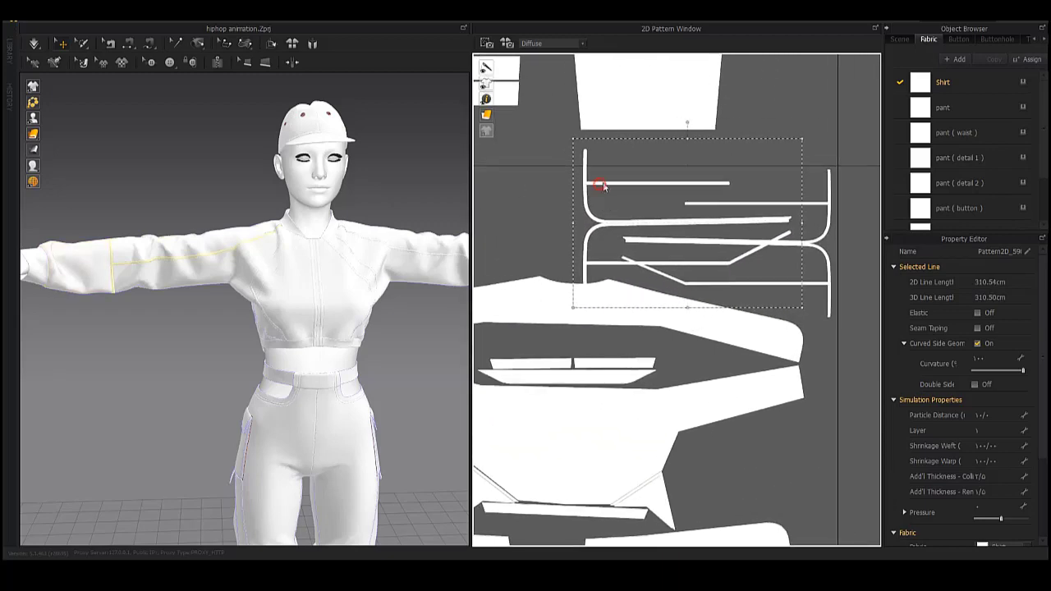
{"action": "left_click_drag", "start_coordinate": [602, 186], "coordinate": [646, 195]}
- Move the collar piece to the left of the layout
{"action": "scroll", "coordinate": [798, 239], "scroll_direction": "down", "scroll_amount": 4}
{"action": "scroll", "coordinate": [651, 304], "scroll_direction": "down", "scroll_amount": 1}
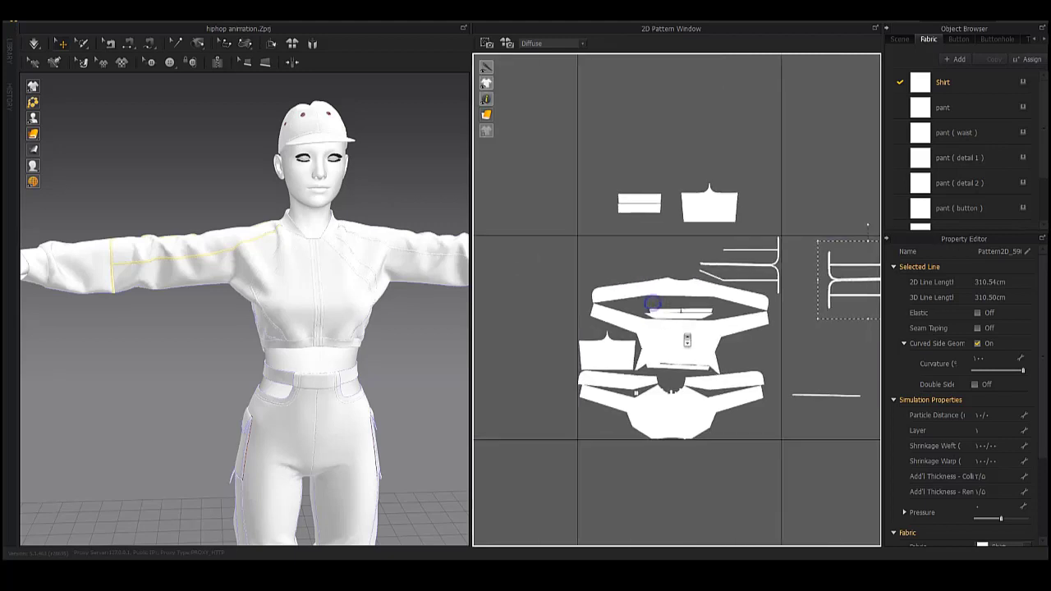
{"action": "scroll", "coordinate": [680, 312], "scroll_direction": "up", "scroll_amount": 2}
{"action": "left_click", "coordinate": [747, 345]}
{"action": "scroll", "coordinate": [720, 356], "scroll_direction": "down", "scroll_amount": 2}
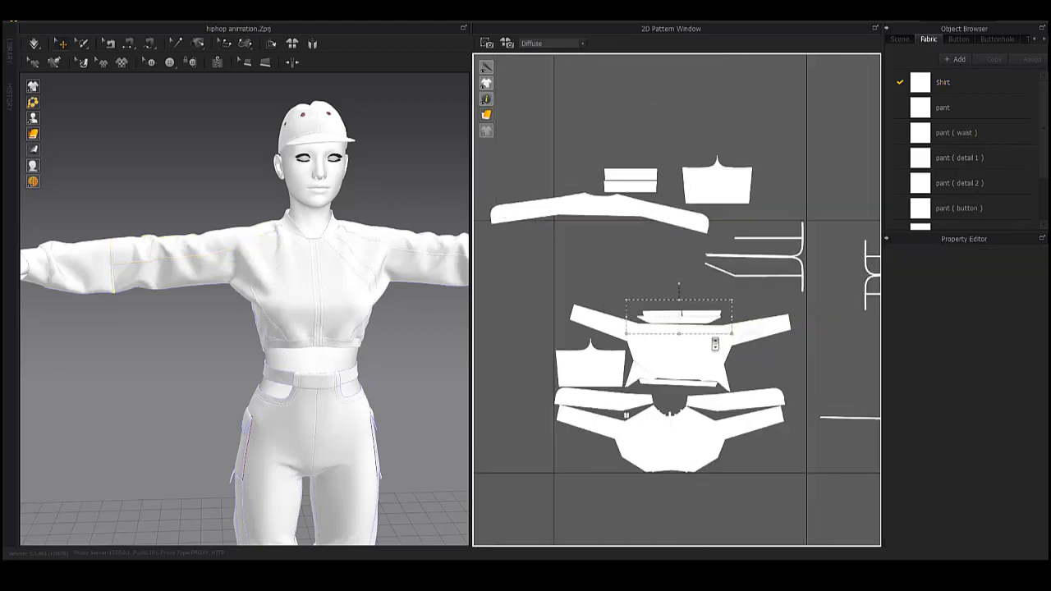
{"action": "left_click_drag", "start_coordinate": [764, 329], "coordinate": [629, 328]}
{"action": "key", "text": "ctrl+z"}
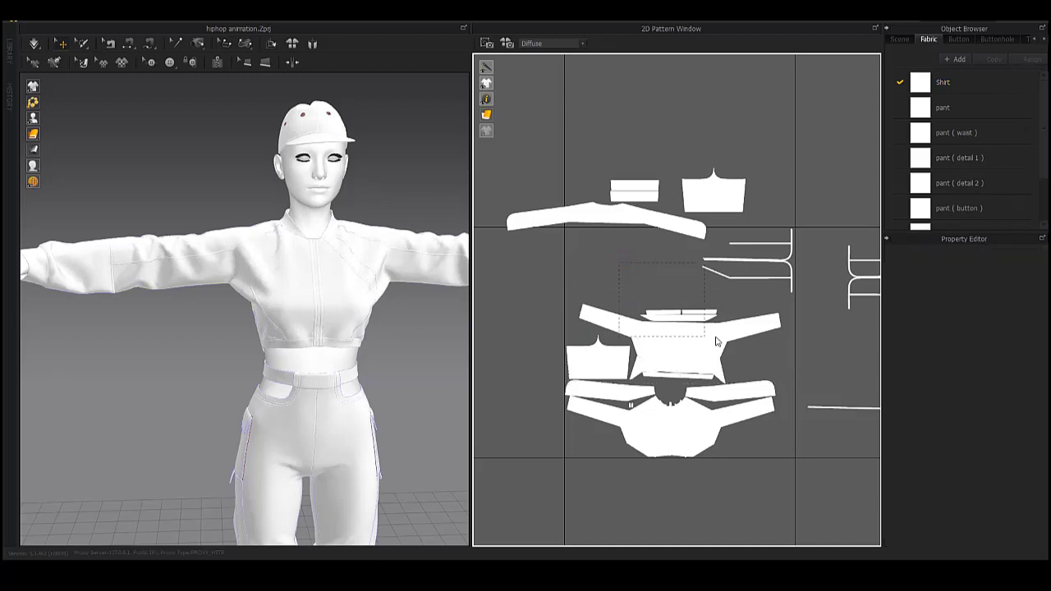
{"action": "left_click", "coordinate": [692, 317]}
{"action": "scroll", "coordinate": [706, 293], "scroll_direction": "up", "scroll_amount": 3}
{"action": "scroll", "coordinate": [630, 293], "scroll_direction": "up", "scroll_amount": 2}
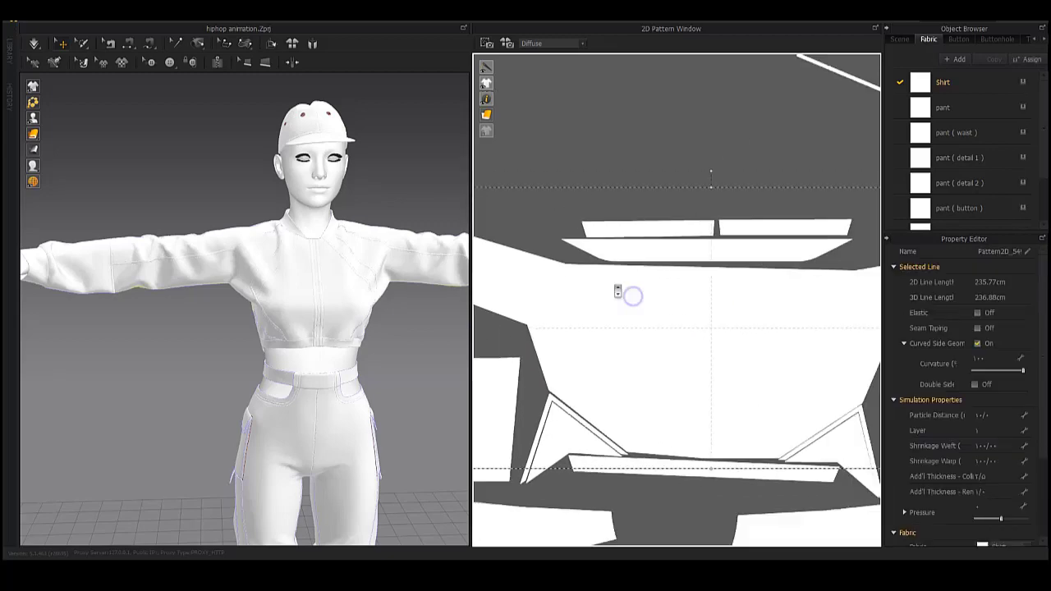
{"action": "left_click", "coordinate": [705, 262]}
{"action": "scroll", "coordinate": [732, 228], "scroll_direction": "down", "scroll_amount": 3}
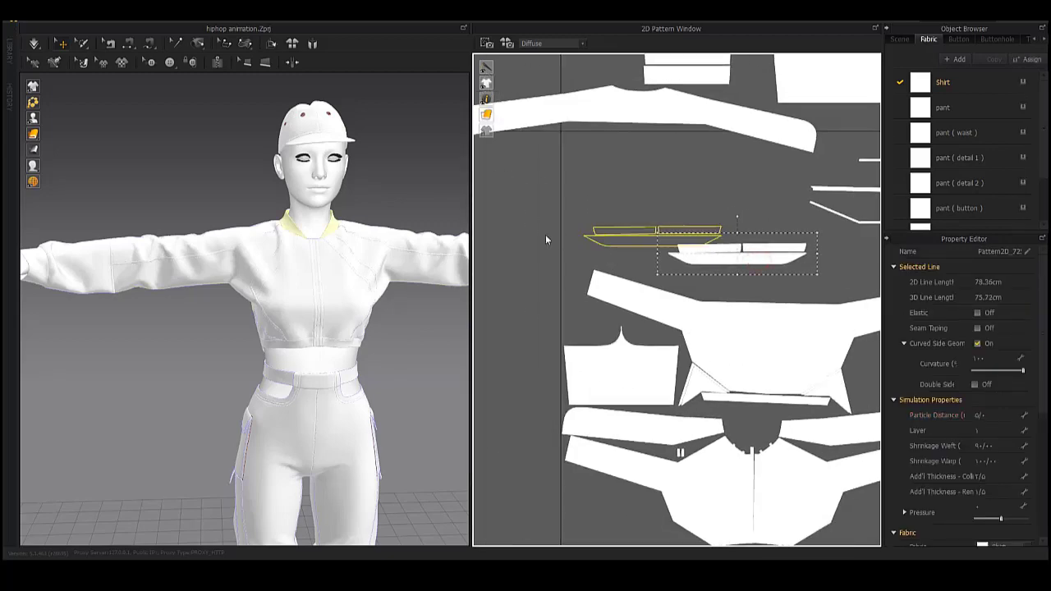
{"action": "left_click_drag", "start_coordinate": [732, 231], "coordinate": [526, 232]}
- Bring the long top piece down onto the layout and lay the collar horizontally at the left
{"action": "left_click_drag", "start_coordinate": [656, 112], "coordinate": [713, 155]}
{"action": "mouse_move", "coordinate": [724, 257]}
{"action": "left_mouse_down"}
{"action": "mouse_move", "coordinate": [786, 267]}
{"action": "mouse_move", "coordinate": [704, 191]}
{"action": "left_mouse_up"}
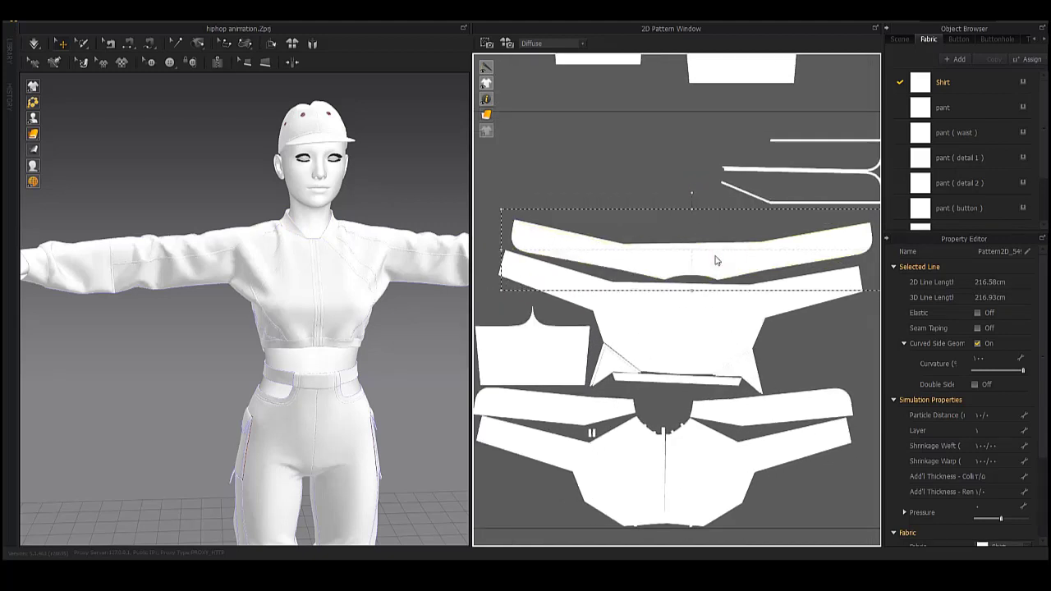
{"action": "scroll", "coordinate": [734, 272], "scroll_direction": "down", "scroll_amount": 2}
{"action": "scroll", "coordinate": [682, 242], "scroll_direction": "down", "scroll_amount": 2}
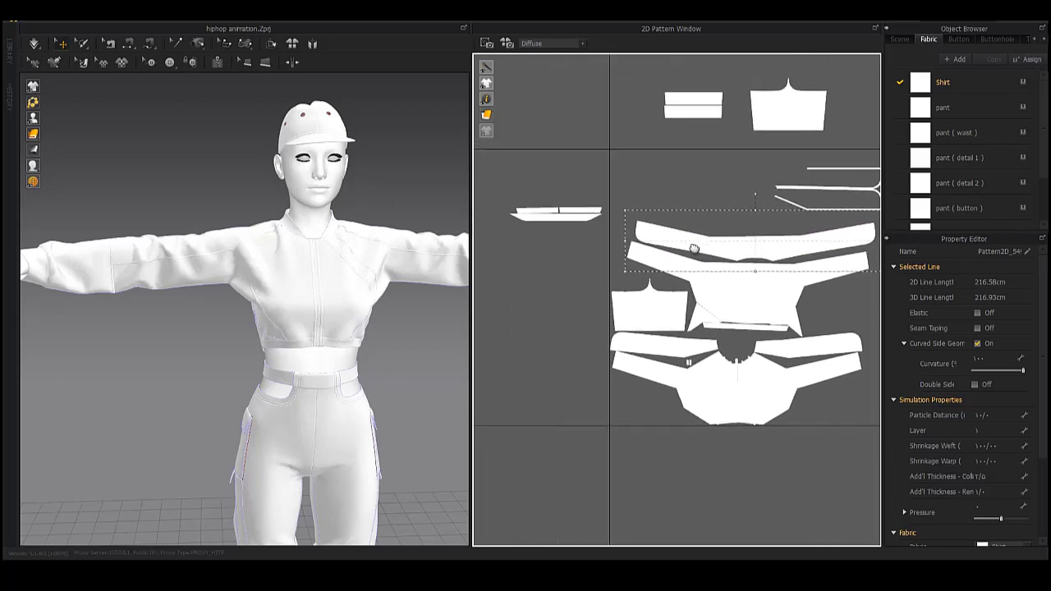
{"action": "middle_click_drag", "start_coordinate": [510, 202], "coordinate": [471, 139]}
- Settle the small waistband piece under the bottom pattern piece
{"action": "left_click_drag", "start_coordinate": [538, 162], "coordinate": [834, 270]}
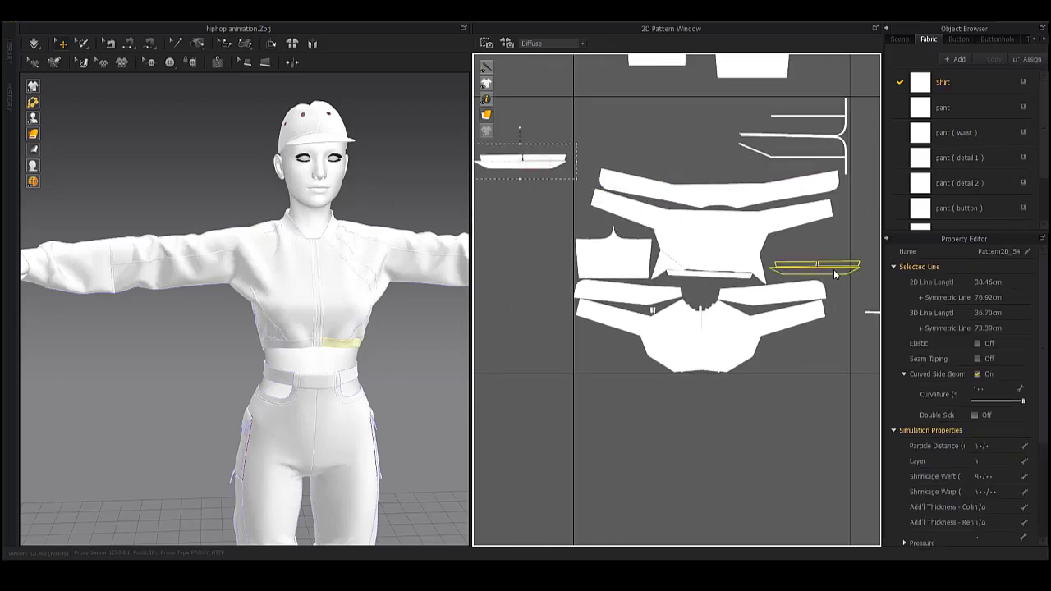
{"action": "middle_click_drag", "start_coordinate": [834, 269], "coordinate": [737, 273]}
{"action": "scroll", "coordinate": [736, 273], "scroll_direction": "up", "scroll_amount": 2}
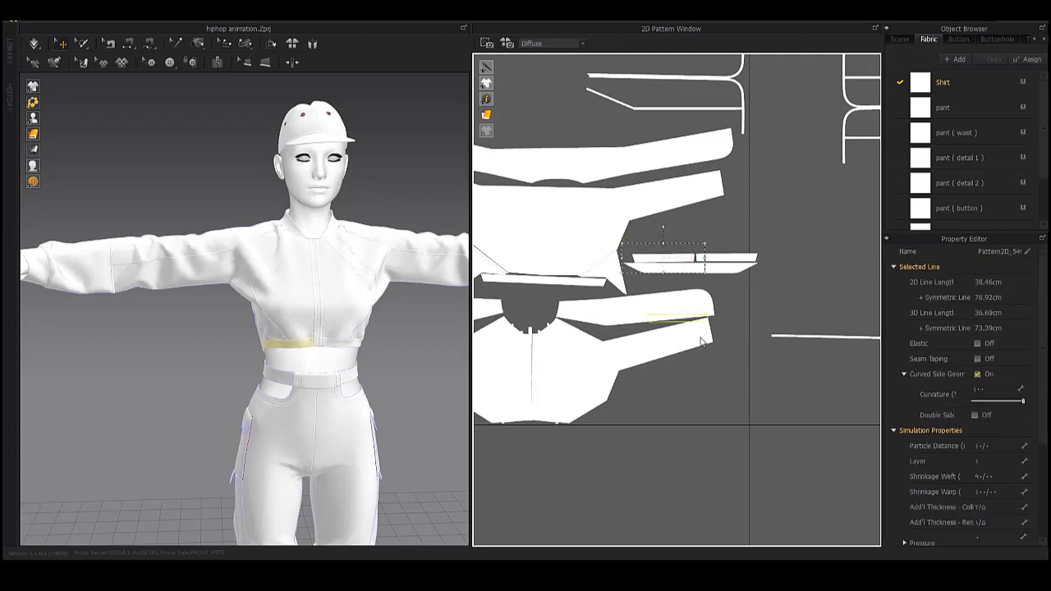
{"action": "left_click_drag", "start_coordinate": [682, 250], "coordinate": [662, 415]}
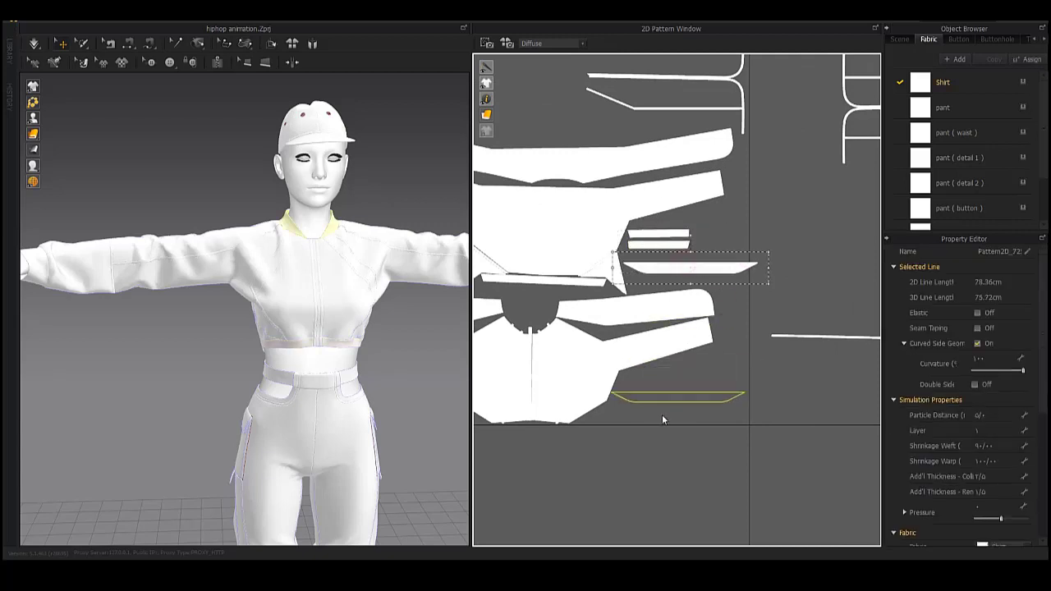
{"action": "scroll", "coordinate": [660, 410], "scroll_direction": "down", "scroll_amount": 1}
{"action": "middle_click_drag", "start_coordinate": [660, 410], "coordinate": [732, 390]}
{"action": "scroll", "coordinate": [731, 390], "scroll_direction": "down", "scroll_amount": 3}
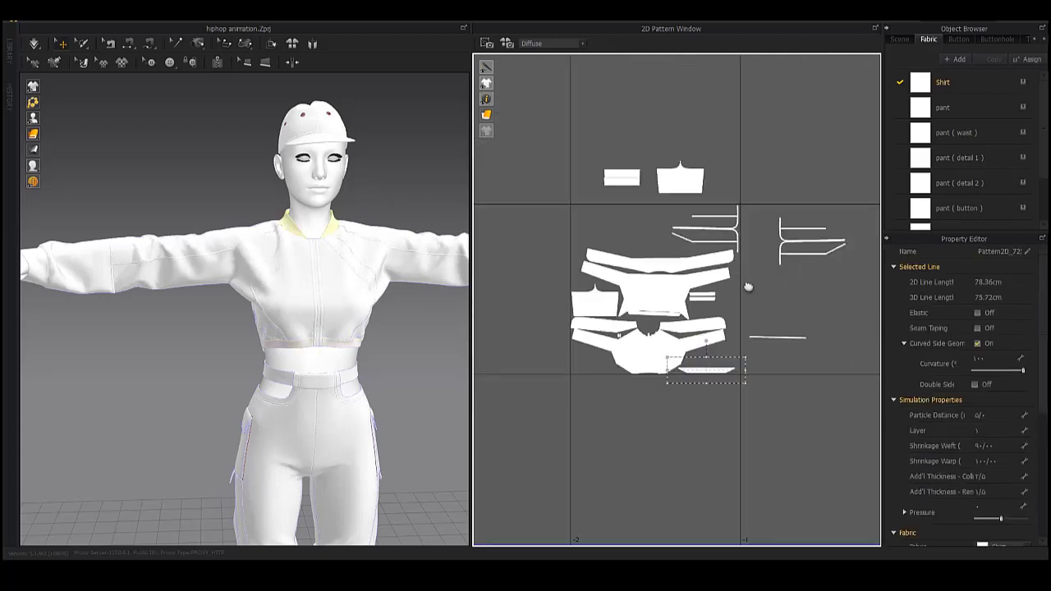
{"action": "scroll", "coordinate": [747, 288], "scroll_direction": "up", "scroll_amount": 2}
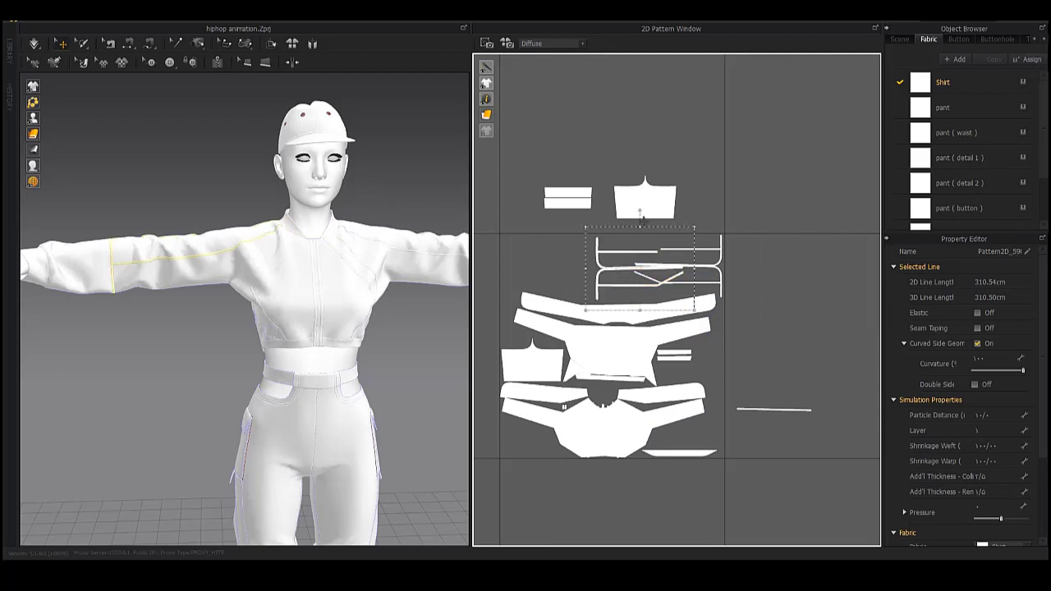
- Select the left-hand strip pieces and flip them horizontally
{"action": "scroll", "coordinate": [610, 275], "scroll_direction": "up", "scroll_amount": 2}
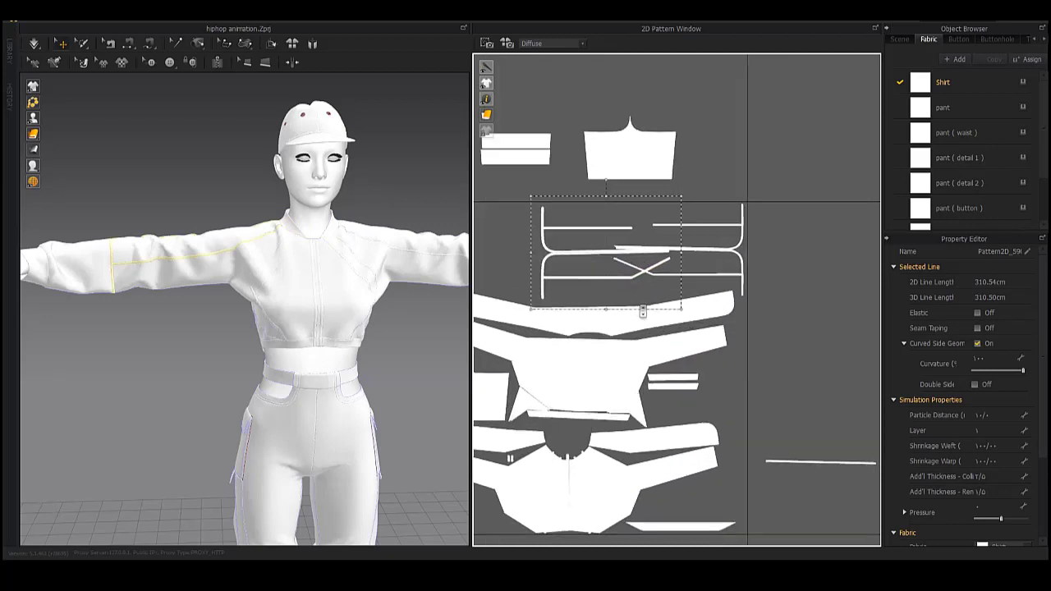
{"action": "scroll", "coordinate": [686, 266], "scroll_direction": "up", "scroll_amount": 1}
{"action": "left_click", "coordinate": [746, 287]}
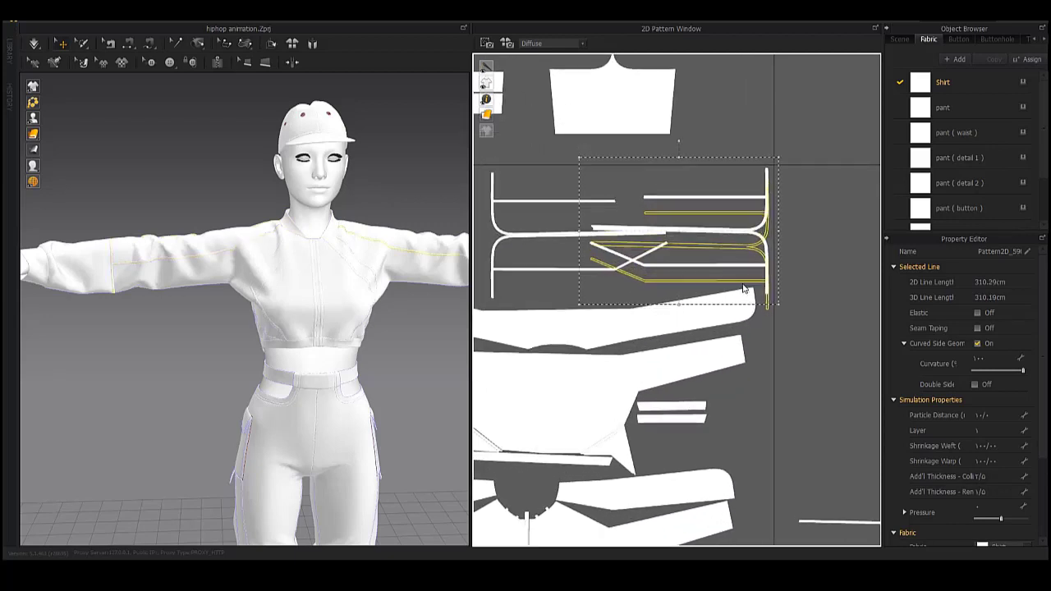
{"action": "left_click", "coordinate": [588, 233]}
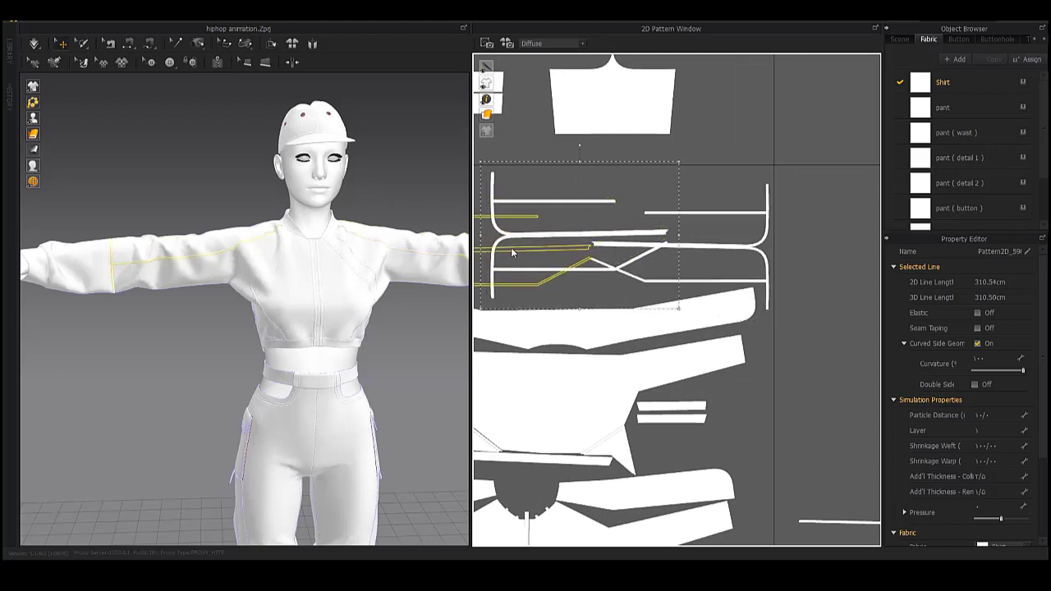
{"action": "scroll", "coordinate": [512, 252], "scroll_direction": "down", "scroll_amount": 1}
{"action": "scroll", "coordinate": [558, 253], "scroll_direction": "down", "scroll_amount": 1}
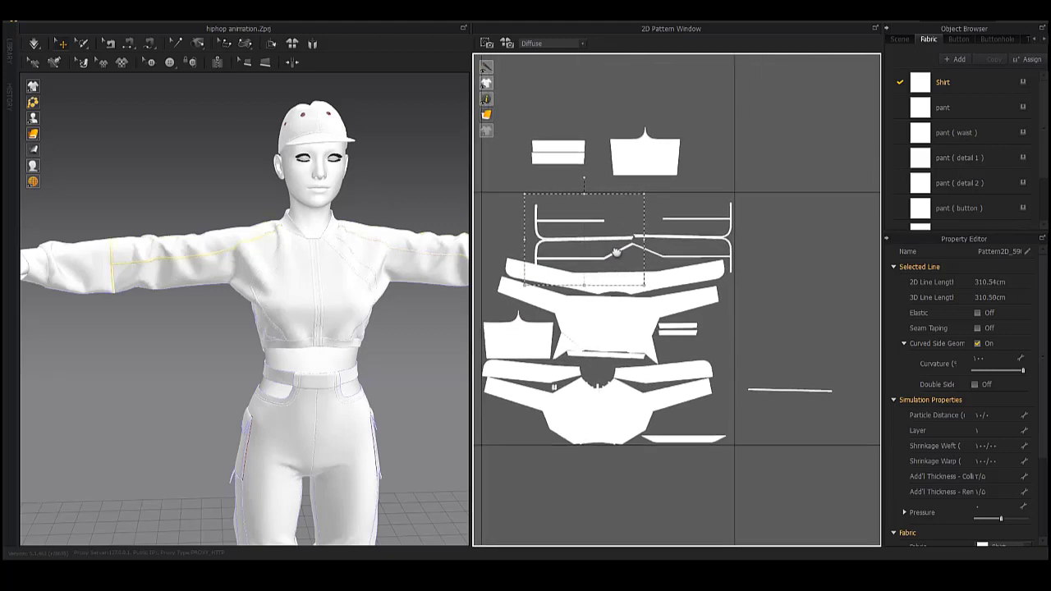
{"action": "right_click_drag", "start_coordinate": [617, 253], "coordinate": [641, 261]}
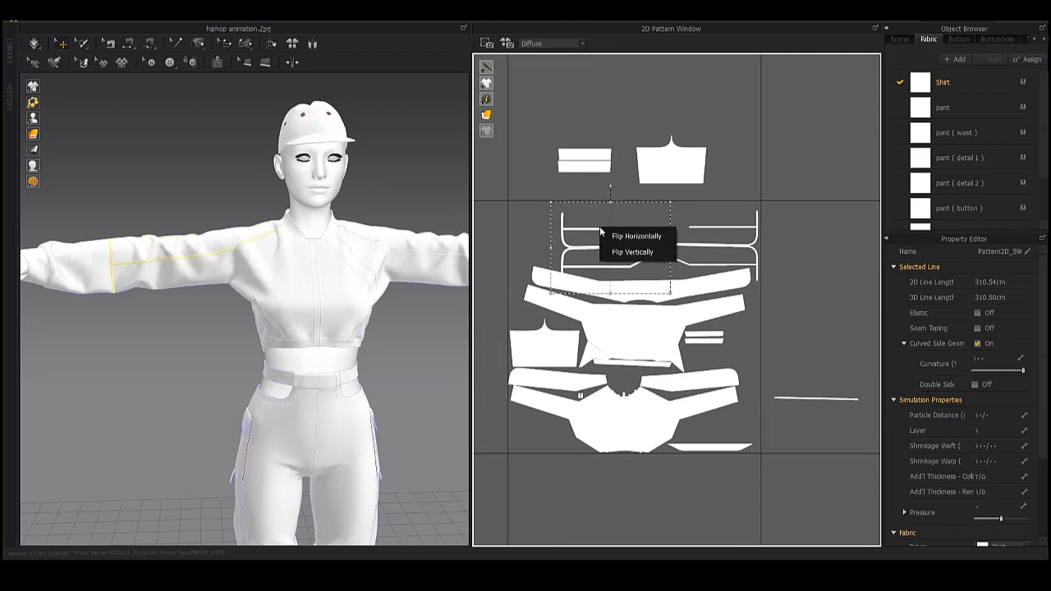
{"action": "left_click", "coordinate": [636, 236]}
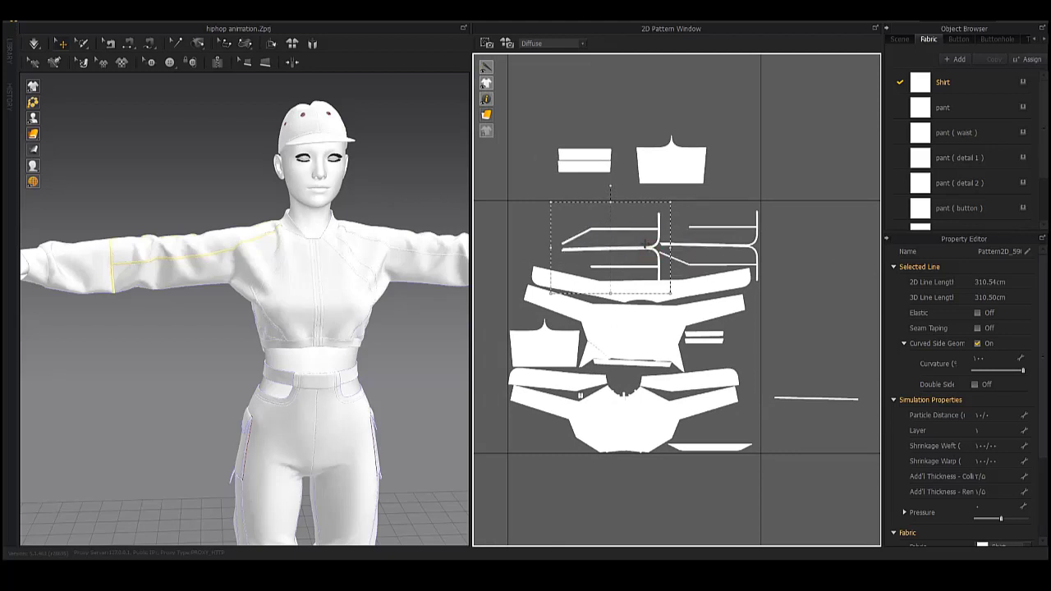
{"action": "left_click", "coordinate": [651, 255]}
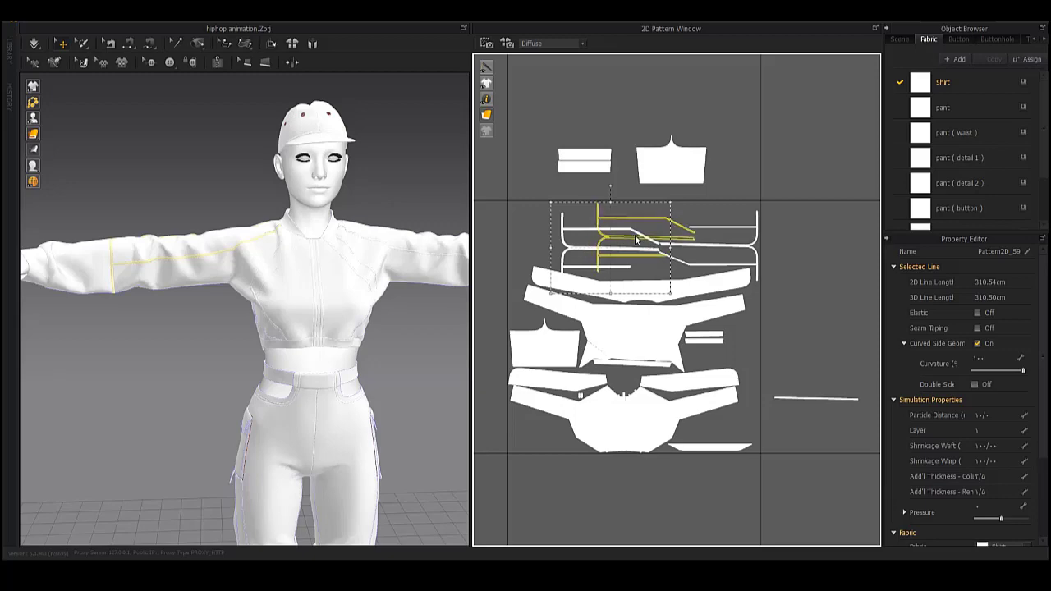
- Reverse the flip with Ctrl+Z and zoom to check the strips' orientation
{"action": "scroll", "coordinate": [649, 271], "scroll_direction": "up", "scroll_amount": 2}
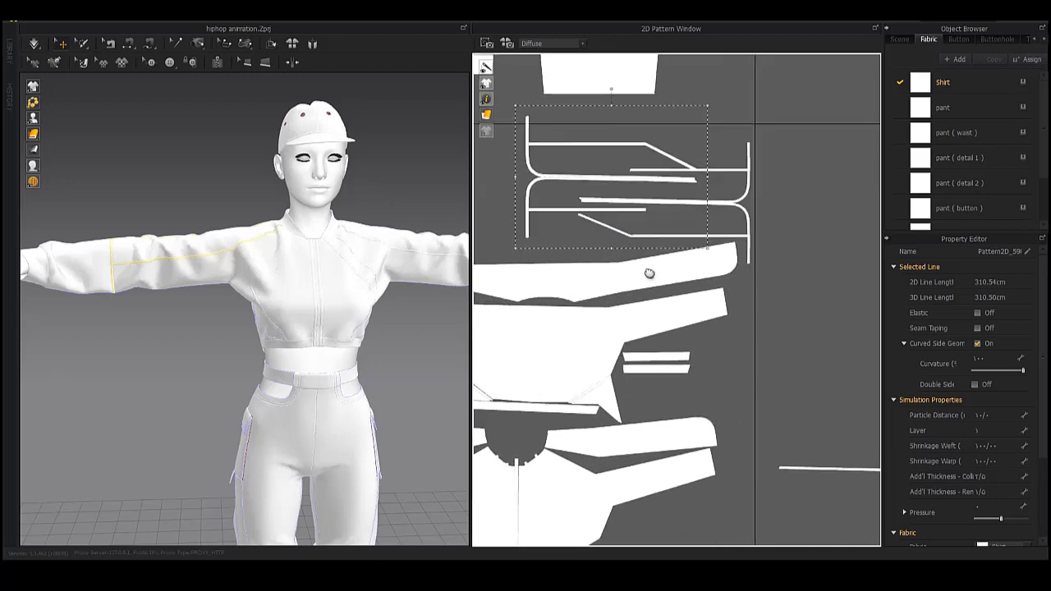
{"action": "scroll", "coordinate": [661, 275], "scroll_direction": "up", "scroll_amount": 2}
{"action": "scroll", "coordinate": [697, 183], "scroll_direction": "up", "scroll_amount": 2}
{"action": "scroll", "coordinate": [712, 179], "scroll_direction": "down", "scroll_amount": 1}
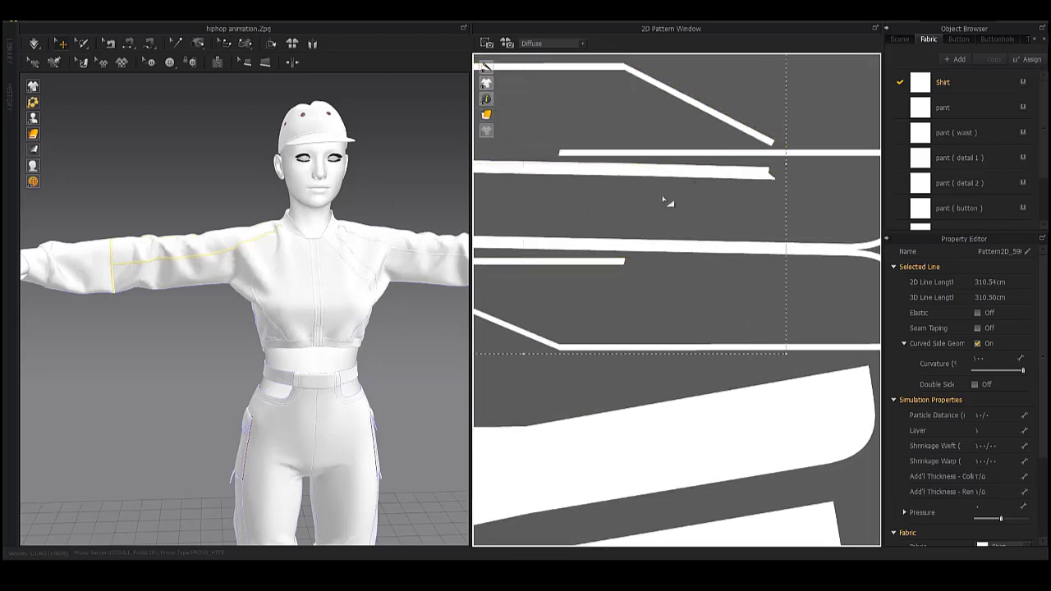
{"action": "scroll", "coordinate": [667, 202], "scroll_direction": "down", "scroll_amount": 1}
{"action": "scroll", "coordinate": [592, 237], "scroll_direction": "down", "scroll_amount": 1}
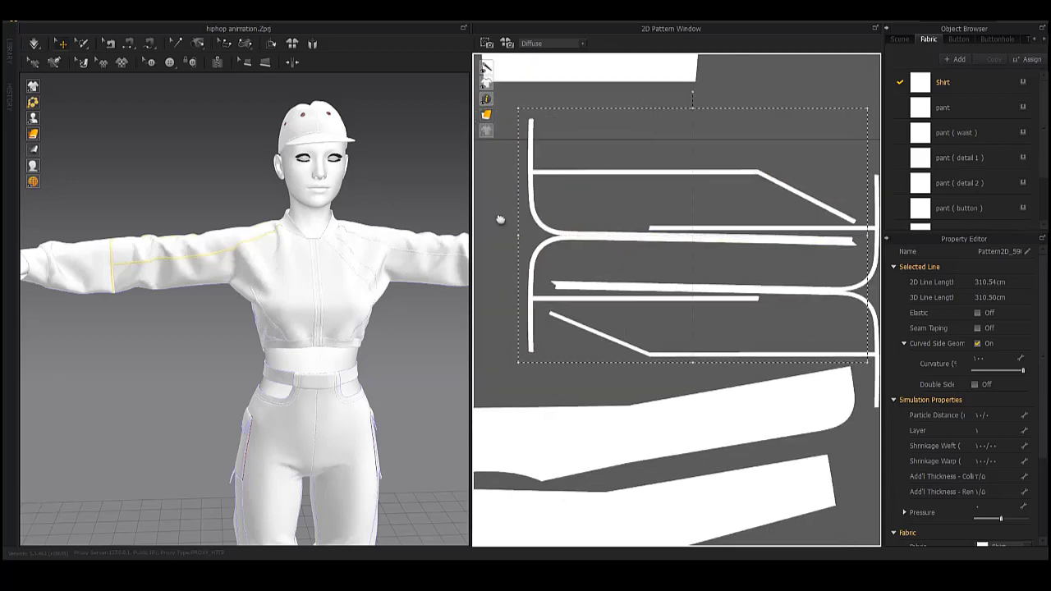
{"action": "key", "text": "ctrl+z"}
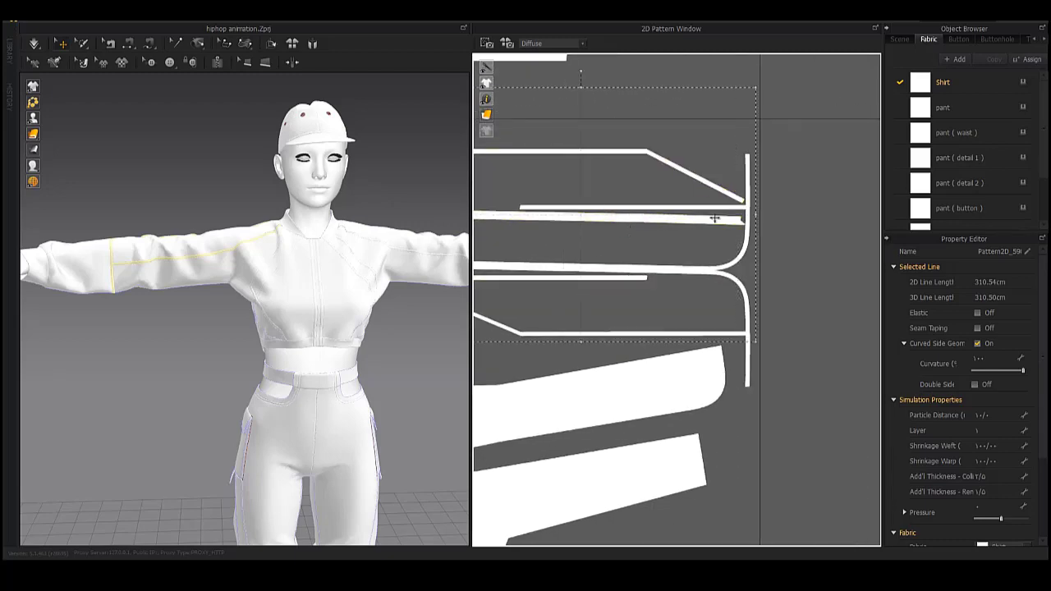
{"action": "scroll", "coordinate": [707, 300], "scroll_direction": "up", "scroll_amount": 1}
{"action": "scroll", "coordinate": [711, 288], "scroll_direction": "down", "scroll_amount": 3}
{"action": "scroll", "coordinate": [713, 285], "scroll_direction": "down", "scroll_amount": 1}
{"action": "scroll", "coordinate": [713, 284], "scroll_direction": "down", "scroll_amount": 1}
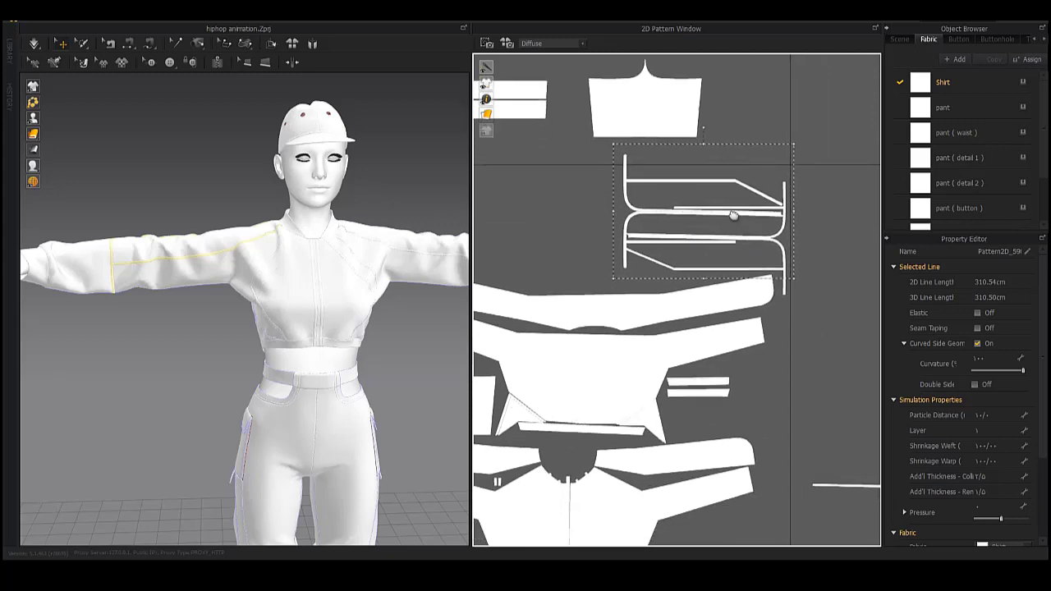
{"action": "scroll", "coordinate": [727, 291], "scroll_direction": "down", "scroll_amount": 1}
{"action": "scroll", "coordinate": [727, 296], "scroll_direction": "down", "scroll_amount": 1}
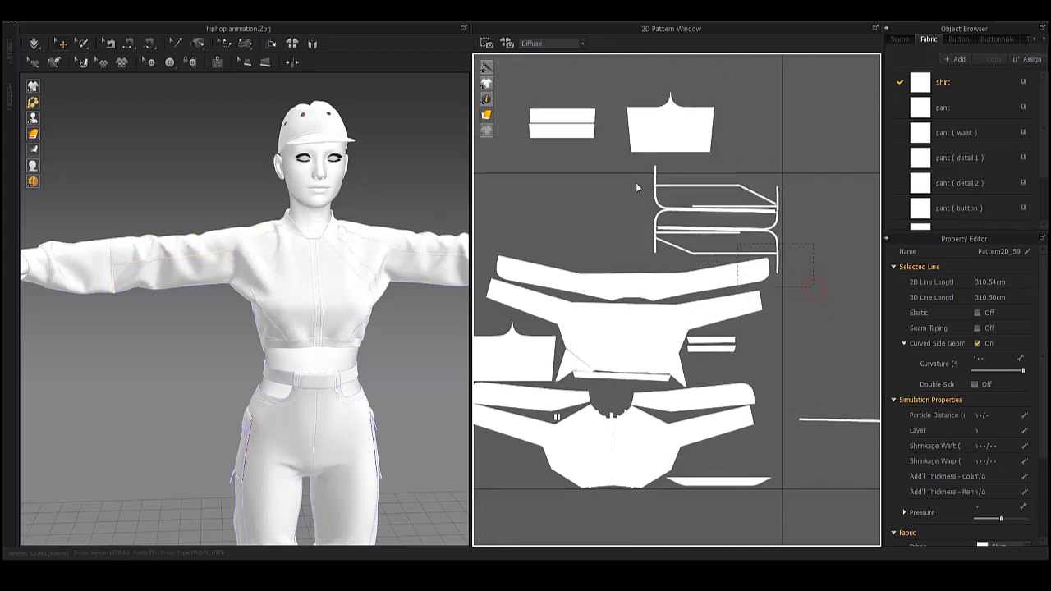
{"action": "scroll", "coordinate": [667, 212], "scroll_direction": "up", "scroll_amount": 2}
- Return to the strip stack and select the curved strip piece for a closer look
{"action": "left_click", "coordinate": [617, 301]}
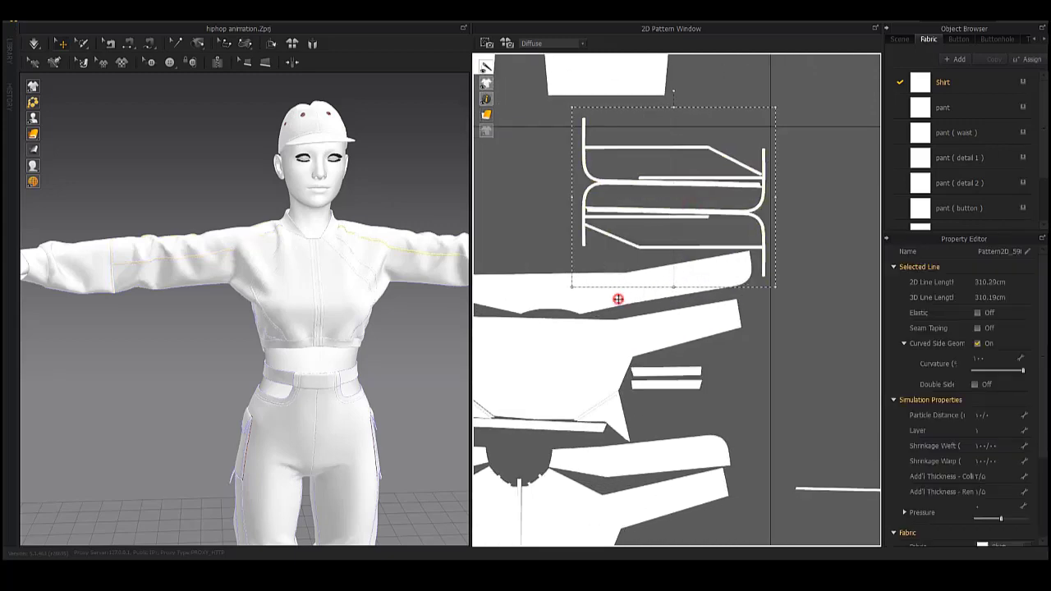
{"action": "middle_click_drag", "start_coordinate": [556, 241], "coordinate": [669, 238]}
{"action": "scroll", "coordinate": [754, 258], "scroll_direction": "up", "scroll_amount": 1}
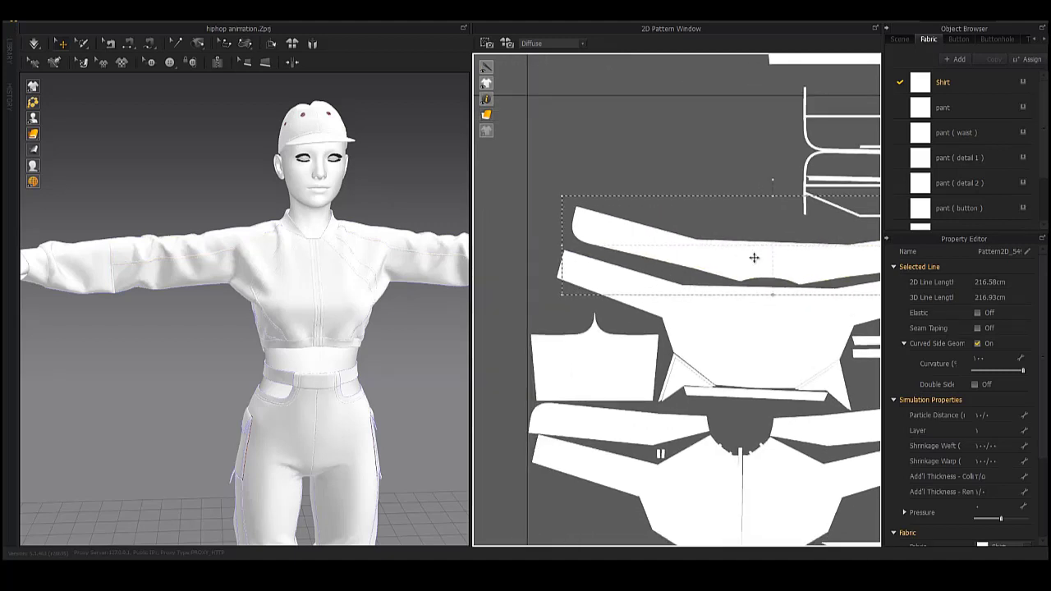
{"action": "middle_click_drag", "start_coordinate": [765, 268], "coordinate": [534, 297]}
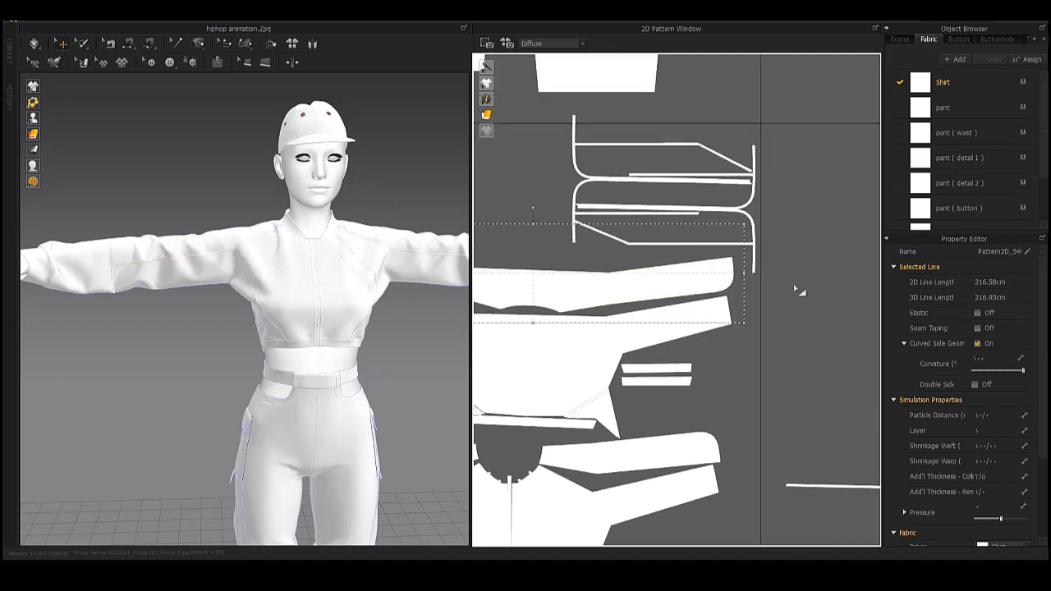
{"action": "left_click", "coordinate": [674, 183]}
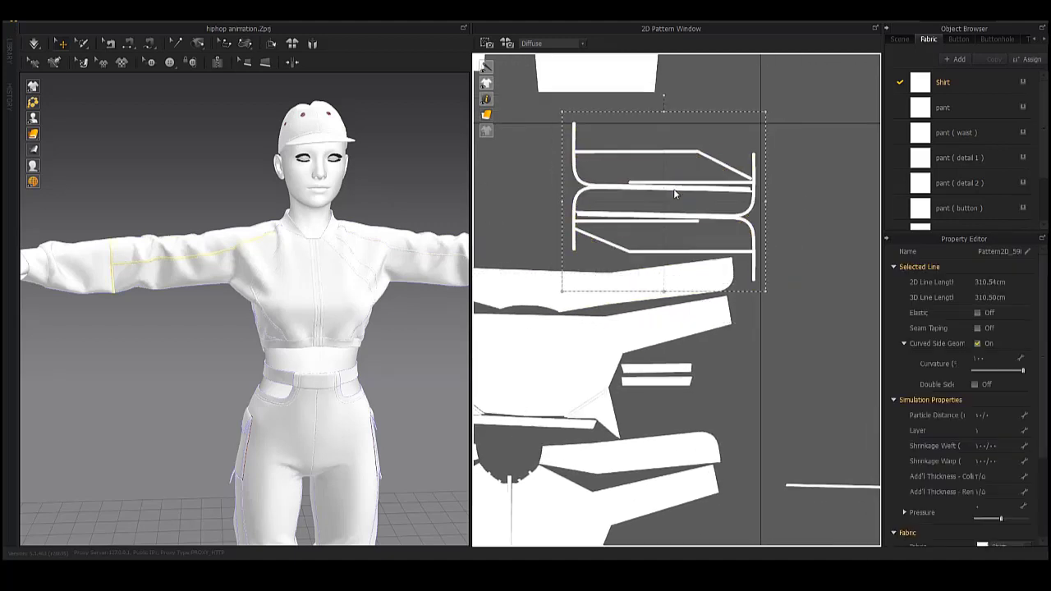
{"action": "middle_click_drag", "start_coordinate": [674, 186], "coordinate": [739, 238]}
{"action": "scroll", "coordinate": [642, 215], "scroll_direction": "up", "scroll_amount": 2}
{"action": "left_click", "coordinate": [642, 215]}
{"action": "scroll", "coordinate": [642, 215], "scroll_direction": "up", "scroll_amount": 2}
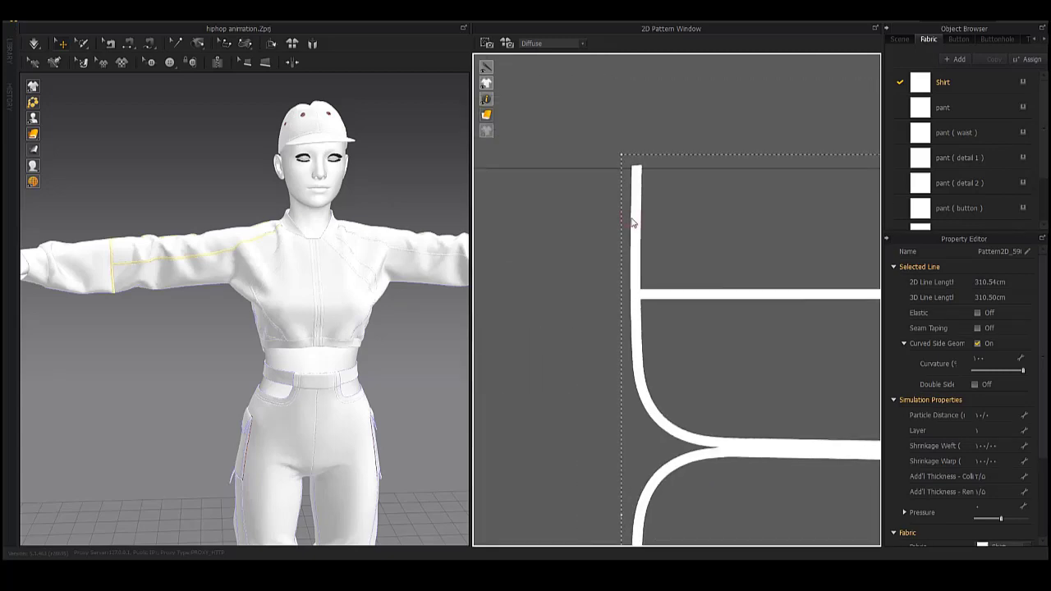
- Place the second sleeve piece beside the first one at the top
{"action": "scroll", "coordinate": [631, 223], "scroll_direction": "down", "scroll_amount": 4}
{"action": "scroll", "coordinate": [669, 244], "scroll_direction": "down", "scroll_amount": 2}
{"action": "left_click_drag", "start_coordinate": [816, 216], "coordinate": [745, 330]}
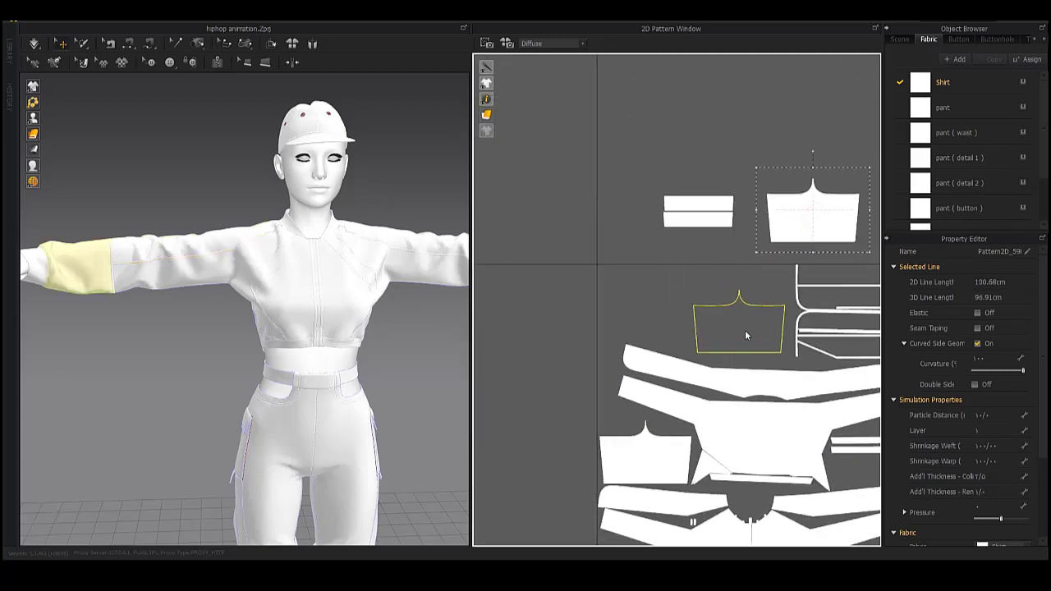
{"action": "scroll", "coordinate": [745, 330], "scroll_direction": "down", "scroll_amount": 2}
{"action": "scroll", "coordinate": [669, 235], "scroll_direction": "up", "scroll_amount": 1}
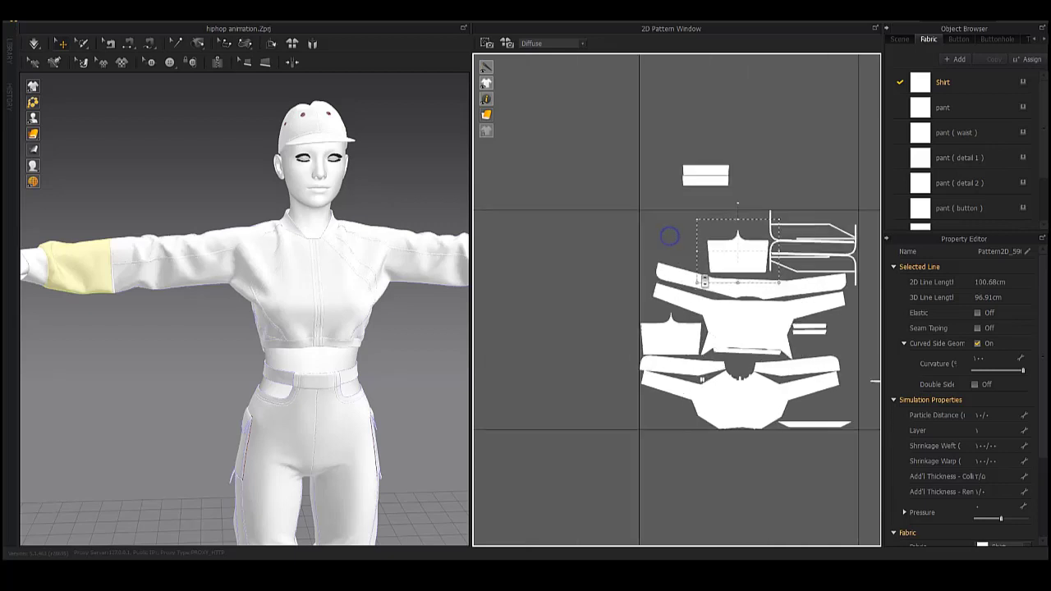
{"action": "scroll", "coordinate": [702, 238], "scroll_direction": "up", "scroll_amount": 2}
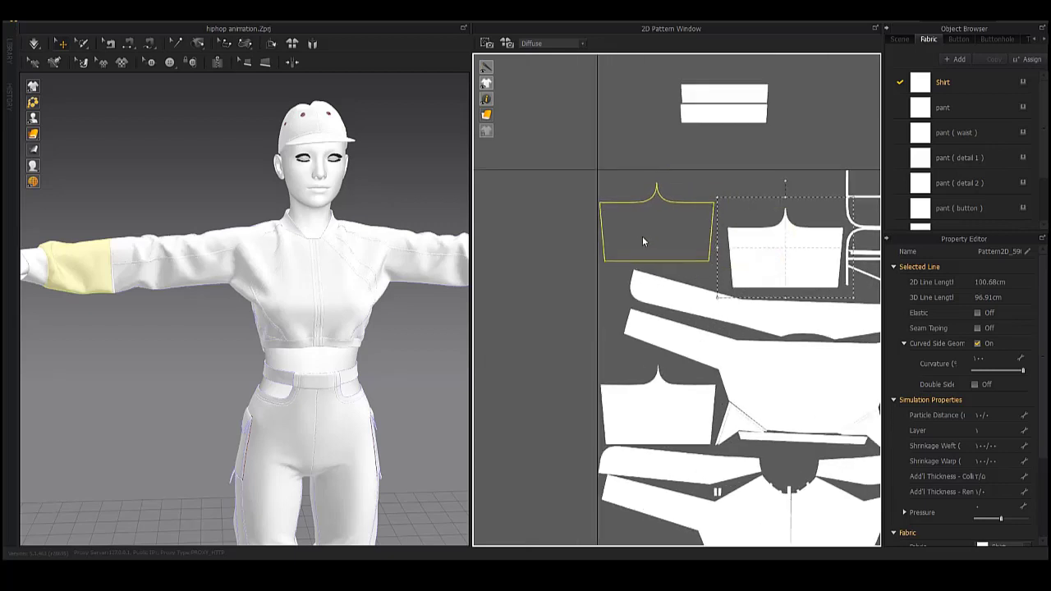
{"action": "left_click_drag", "start_coordinate": [644, 237], "coordinate": [644, 236]}
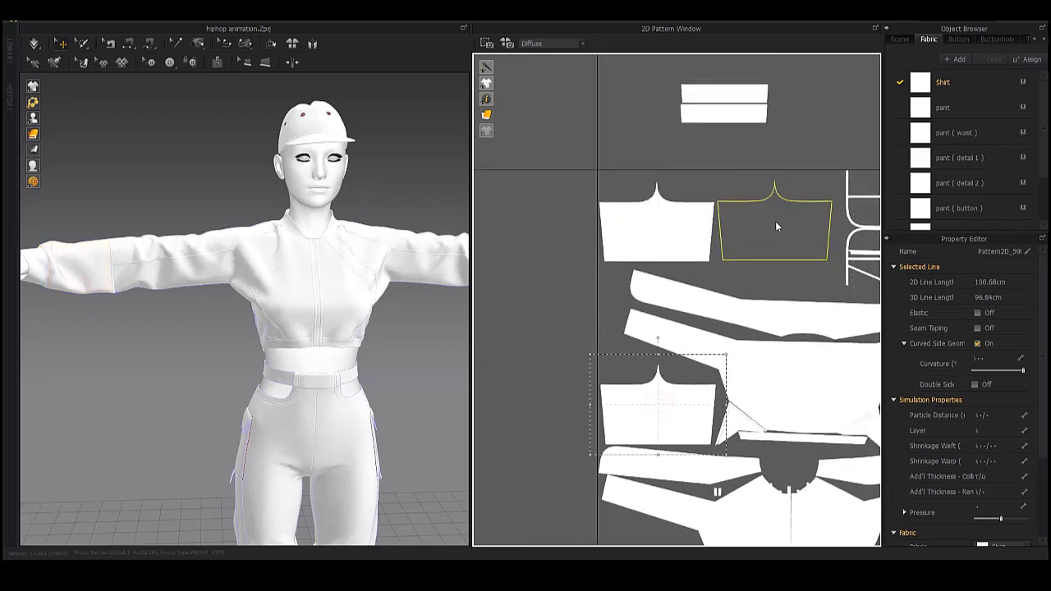
{"action": "left_click_drag", "start_coordinate": [784, 227], "coordinate": [775, 221]}
- Tuck the small rectangle pieces into the left gap, then box-select the strip stack and short line piece
{"action": "left_click_drag", "start_coordinate": [652, 72], "coordinate": [780, 137]}
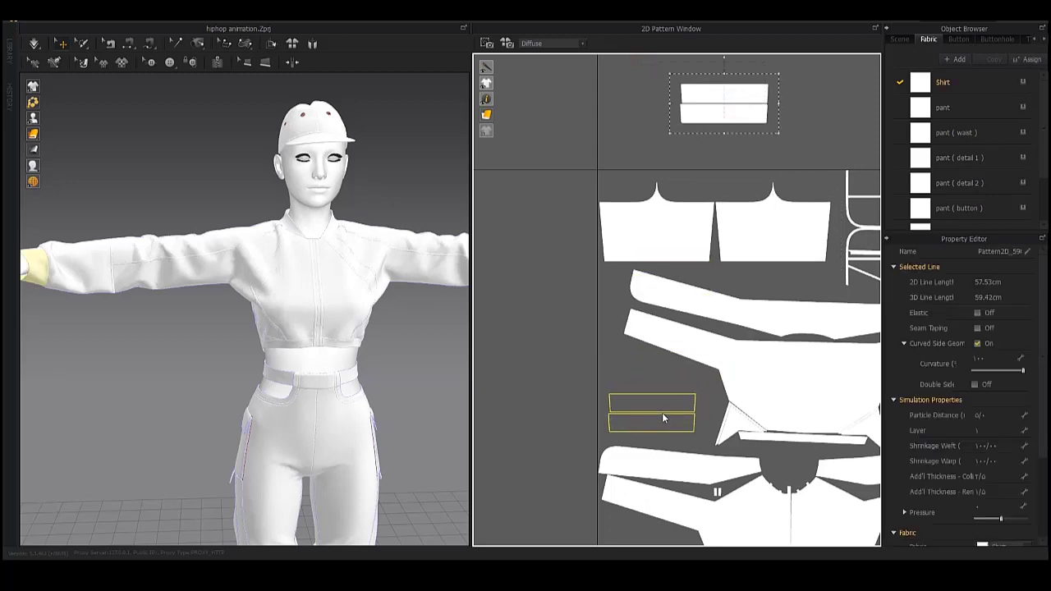
{"action": "scroll", "coordinate": [662, 418], "scroll_direction": "down", "scroll_amount": 2}
{"action": "scroll", "coordinate": [664, 265], "scroll_direction": "down", "scroll_amount": 2}
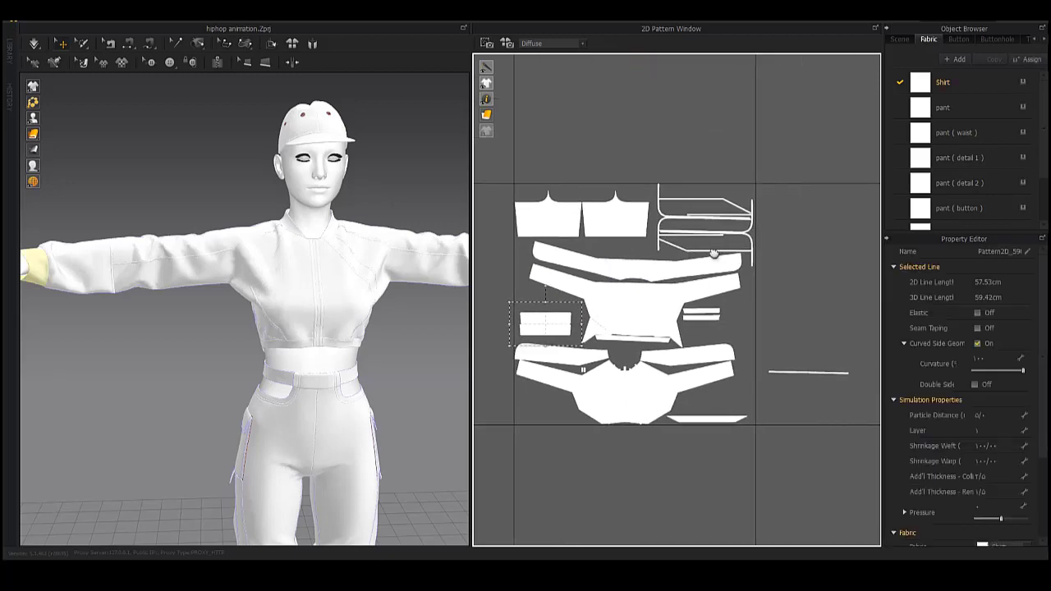
{"action": "left_click", "coordinate": [642, 269]}
{"action": "scroll", "coordinate": [699, 215], "scroll_direction": "up", "scroll_amount": 2}
{"action": "scroll", "coordinate": [699, 215], "scroll_direction": "up", "scroll_amount": 2}
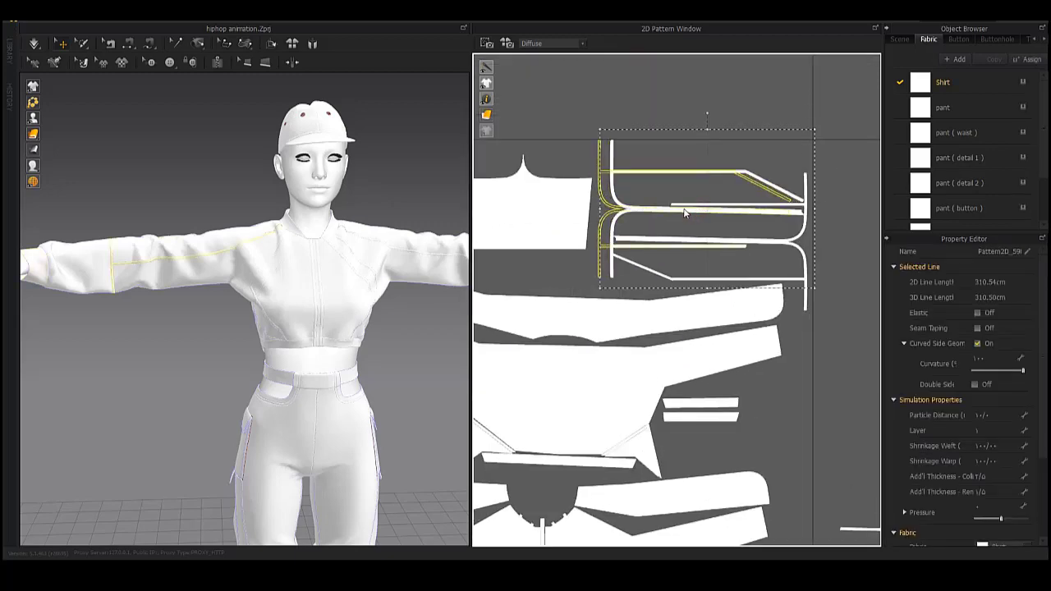
{"action": "left_click_drag", "start_coordinate": [687, 253], "coordinate": [850, 111]}
{"action": "left_click_drag", "start_coordinate": [596, 331], "coordinate": [594, 327]}
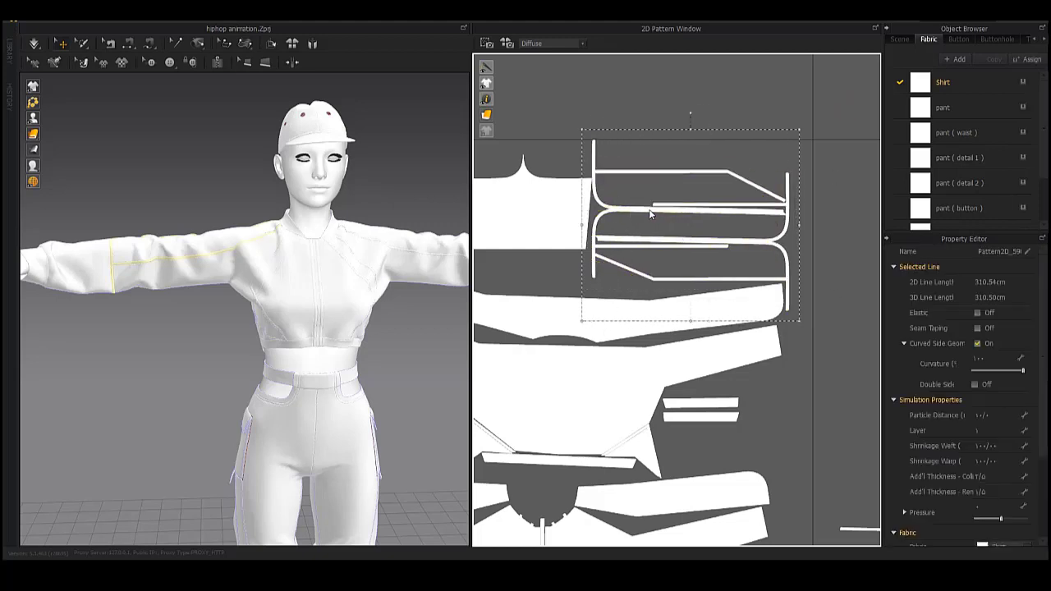
{"action": "scroll", "coordinate": [705, 246], "scroll_direction": "down", "scroll_amount": 3}
{"action": "left_click", "coordinate": [794, 348]}
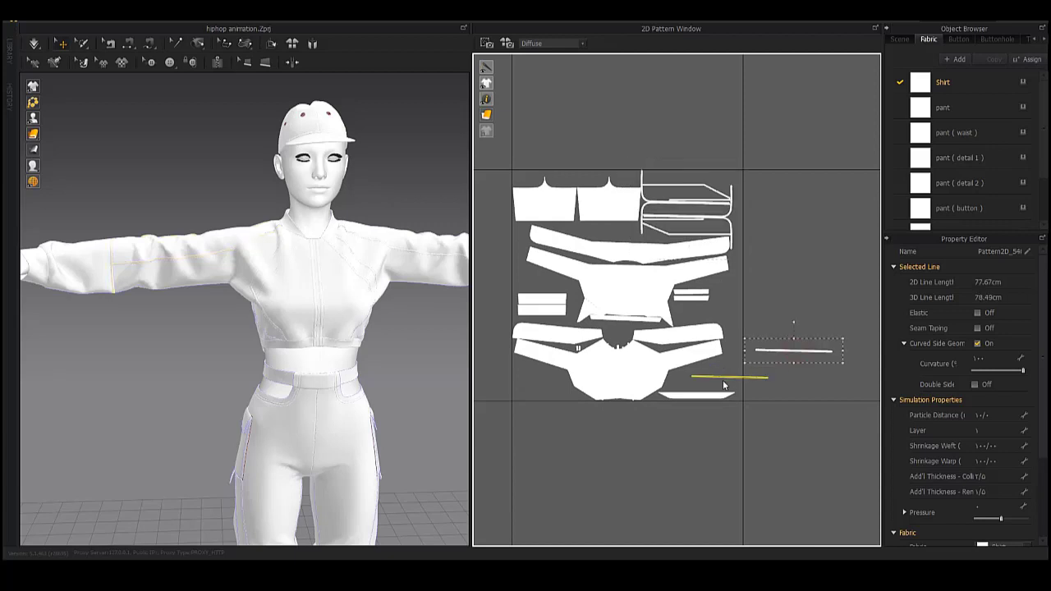
{"action": "left_click", "coordinate": [771, 251]}
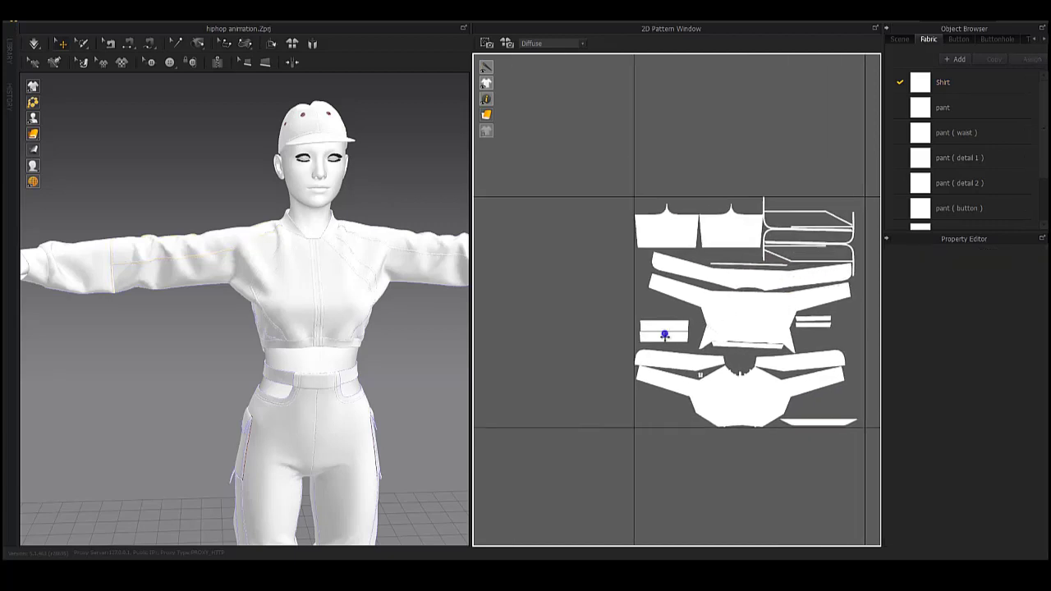
- Move the whole pattern layout so its corner sits at the grid origin
{"action": "scroll", "coordinate": [665, 336], "scroll_direction": "up", "scroll_amount": 5}
{"action": "scroll", "coordinate": [679, 357], "scroll_direction": "down", "scroll_amount": 3}
{"action": "scroll", "coordinate": [639, 364], "scroll_direction": "up", "scroll_amount": 2}
{"action": "scroll", "coordinate": [612, 249], "scroll_direction": "up", "scroll_amount": 2}
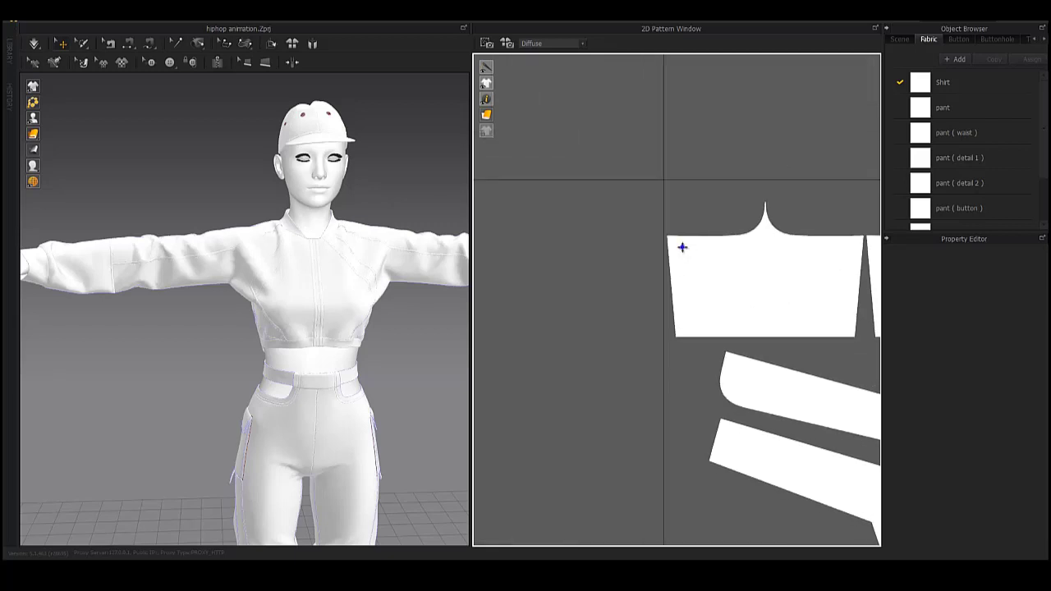
{"action": "scroll", "coordinate": [681, 244], "scroll_direction": "up", "scroll_amount": 2}
{"action": "scroll", "coordinate": [716, 252], "scroll_direction": "down", "scroll_amount": 1}
{"action": "scroll", "coordinate": [518, 192], "scroll_direction": "down", "scroll_amount": 3}
{"action": "scroll", "coordinate": [736, 277], "scroll_direction": "down", "scroll_amount": 1}
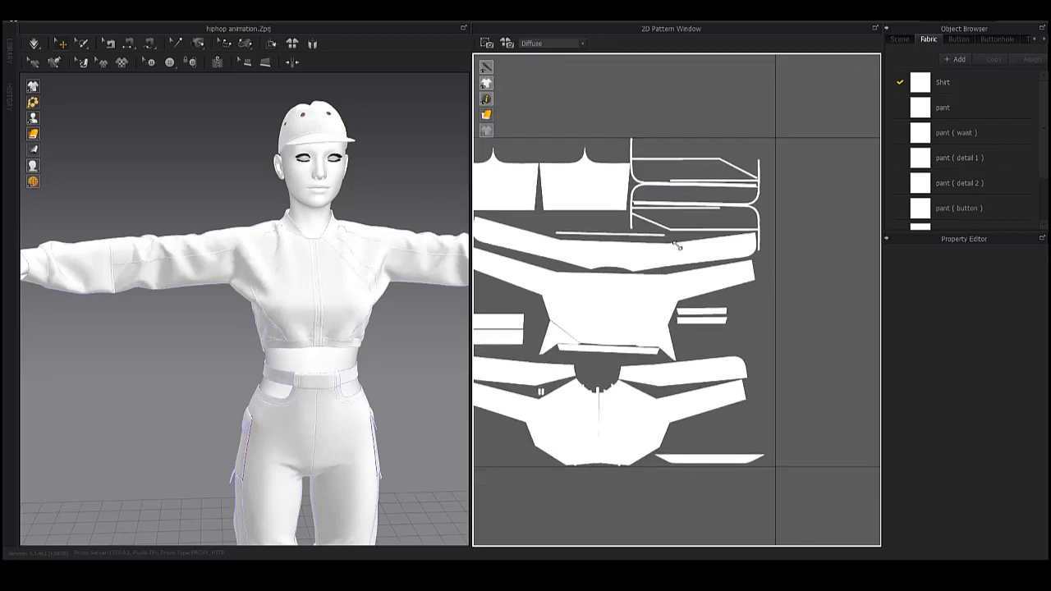
{"action": "scroll", "coordinate": [722, 279], "scroll_direction": "down", "scroll_amount": 2}
{"action": "scroll", "coordinate": [673, 292], "scroll_direction": "down", "scroll_amount": 3}
{"action": "scroll", "coordinate": [649, 296], "scroll_direction": "down", "scroll_amount": 2}
{"action": "scroll", "coordinate": [603, 301], "scroll_direction": "up", "scroll_amount": 3}
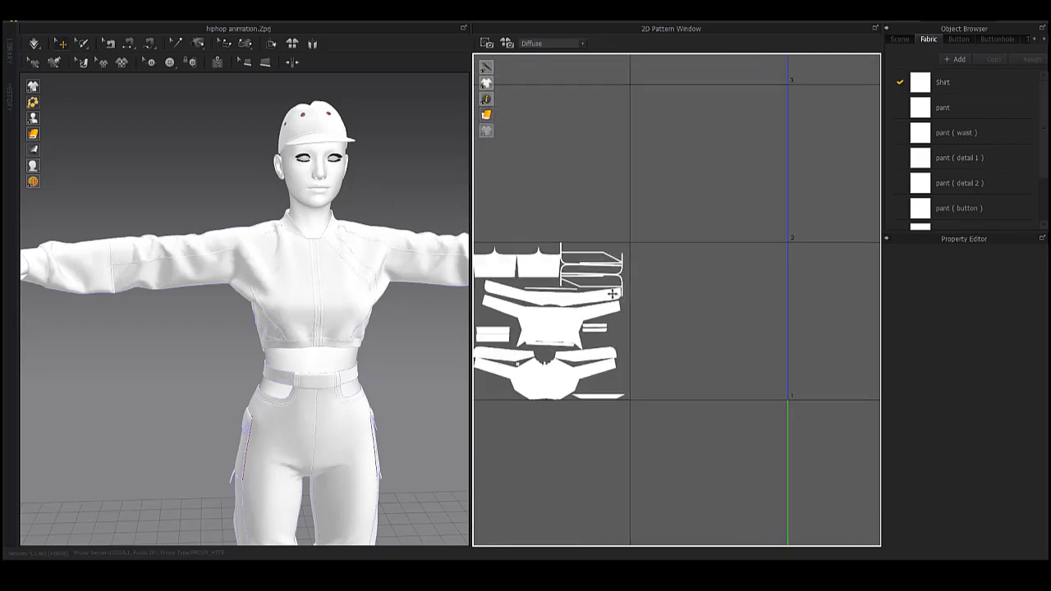
{"action": "scroll", "coordinate": [604, 302], "scroll_direction": "up", "scroll_amount": 1}
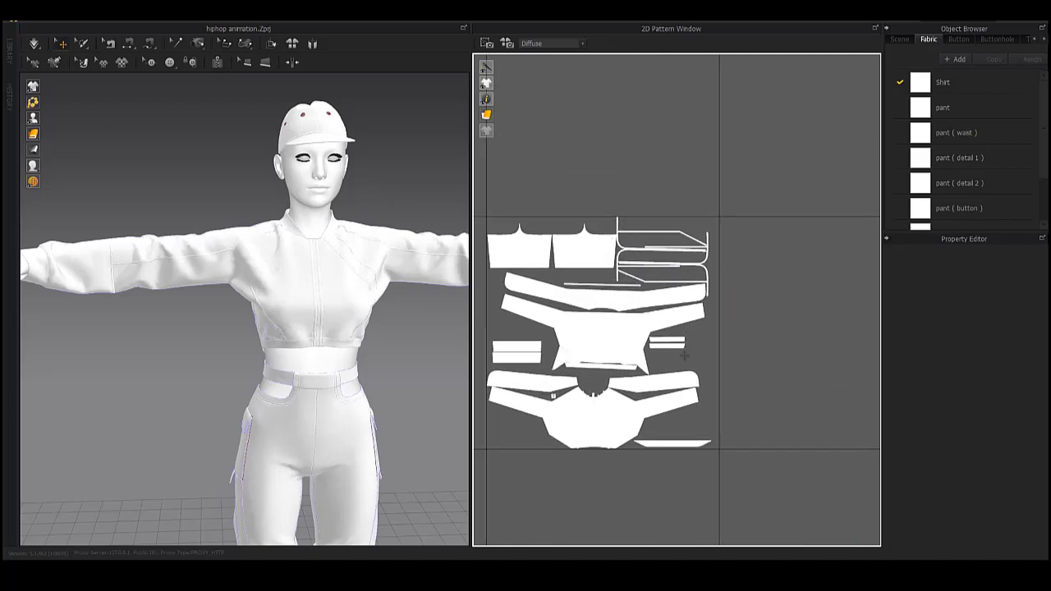
{"action": "scroll", "coordinate": [693, 348], "scroll_direction": "down", "scroll_amount": 3}
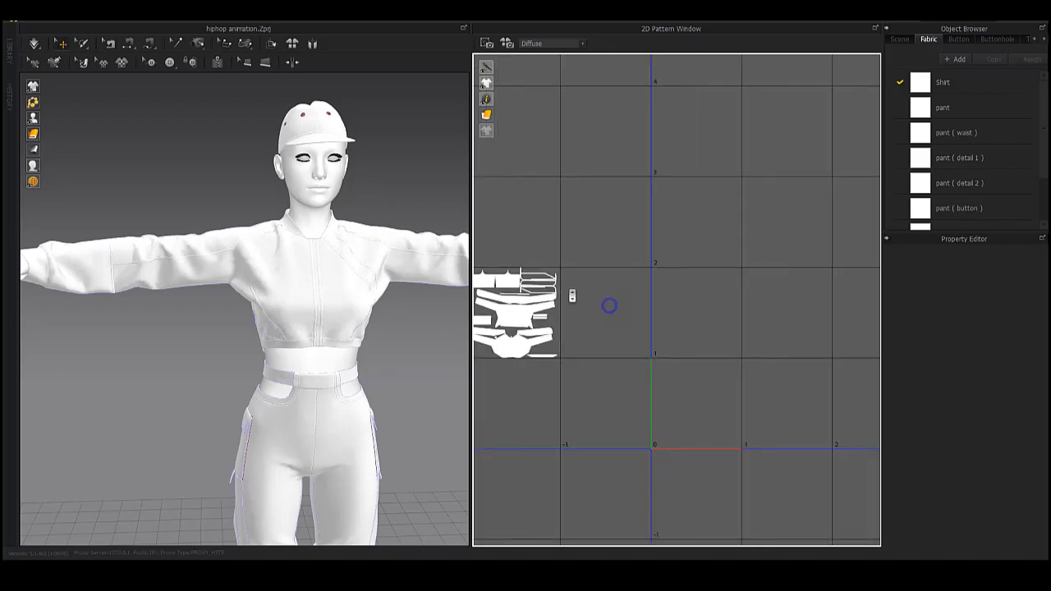
{"action": "scroll", "coordinate": [610, 305], "scroll_direction": "down", "scroll_amount": 2}
{"action": "left_click_drag", "start_coordinate": [599, 348], "coordinate": [703, 397]}
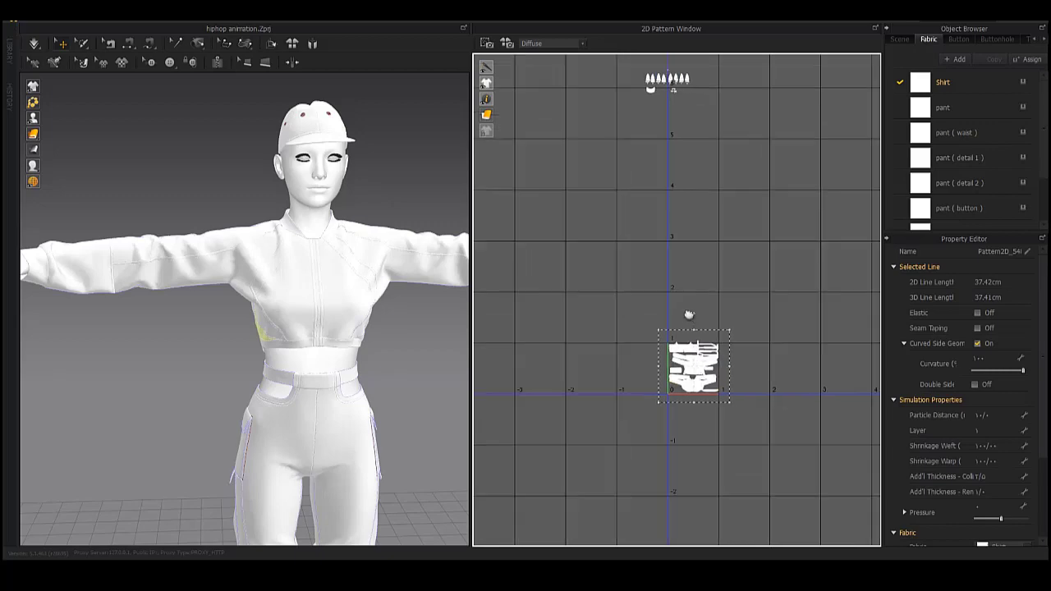
- Select all pattern pieces, then clear the shirt selection with the full layout in view
{"action": "scroll", "coordinate": [680, 392], "scroll_direction": "up", "scroll_amount": 4}
{"action": "scroll", "coordinate": [664, 323], "scroll_direction": "up", "scroll_amount": 2}
{"action": "left_click", "coordinate": [750, 330]}
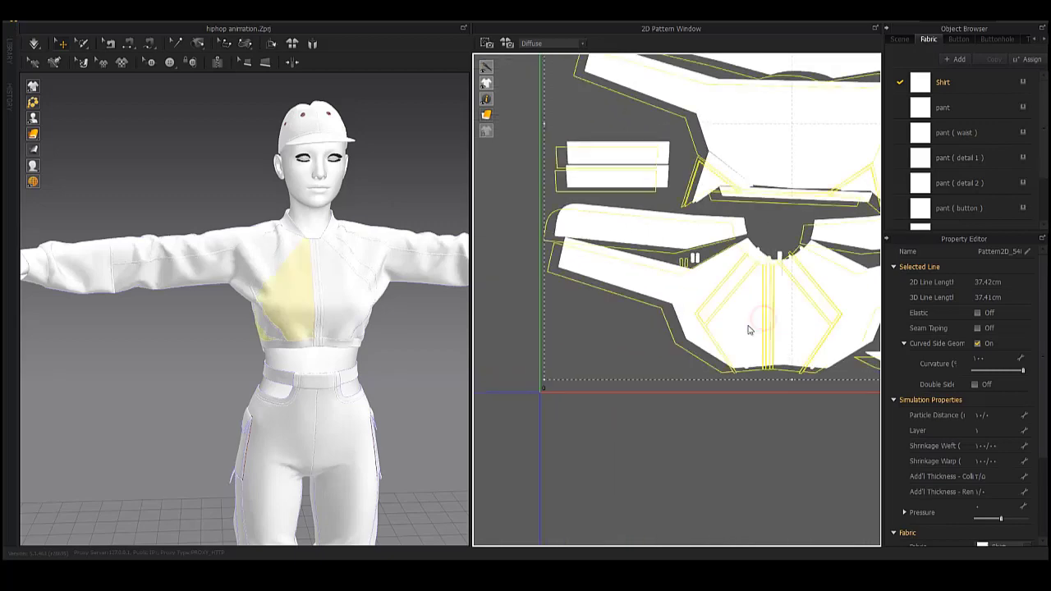
{"action": "scroll", "coordinate": [704, 235], "scroll_direction": "down", "scroll_amount": 2}
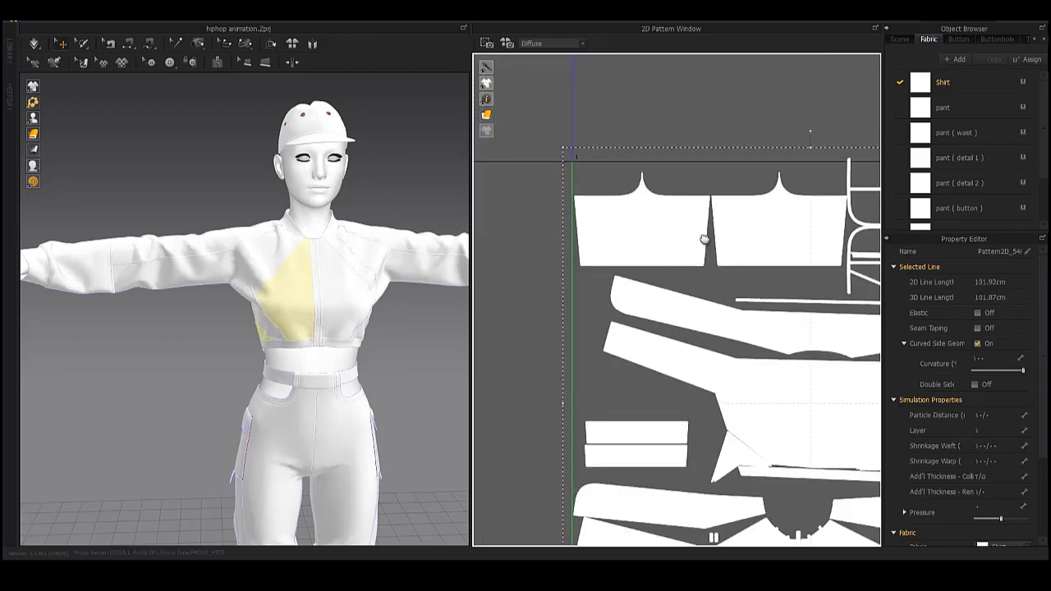
{"action": "scroll", "coordinate": [753, 251], "scroll_direction": "up", "scroll_amount": 4}
{"action": "scroll", "coordinate": [731, 309], "scroll_direction": "up", "scroll_amount": 2}
{"action": "scroll", "coordinate": [727, 311], "scroll_direction": "down", "scroll_amount": 1}
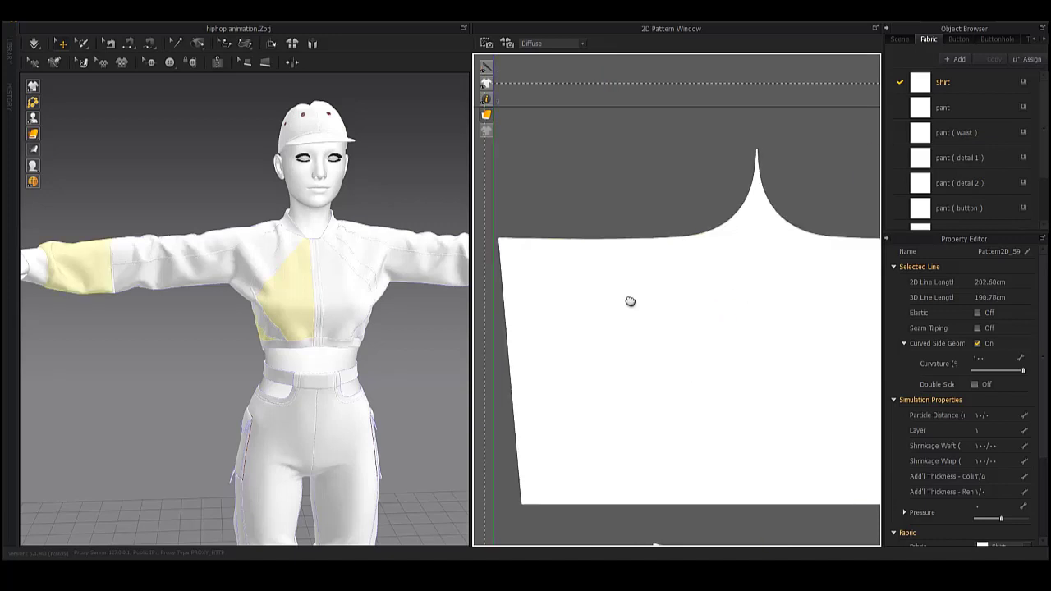
{"action": "scroll", "coordinate": [630, 300], "scroll_direction": "down", "scroll_amount": 2}
{"action": "scroll", "coordinate": [584, 251], "scroll_direction": "up", "scroll_amount": 3}
{"action": "scroll", "coordinate": [631, 239], "scroll_direction": "up", "scroll_amount": 2}
{"action": "scroll", "coordinate": [631, 239], "scroll_direction": "down", "scroll_amount": 1}
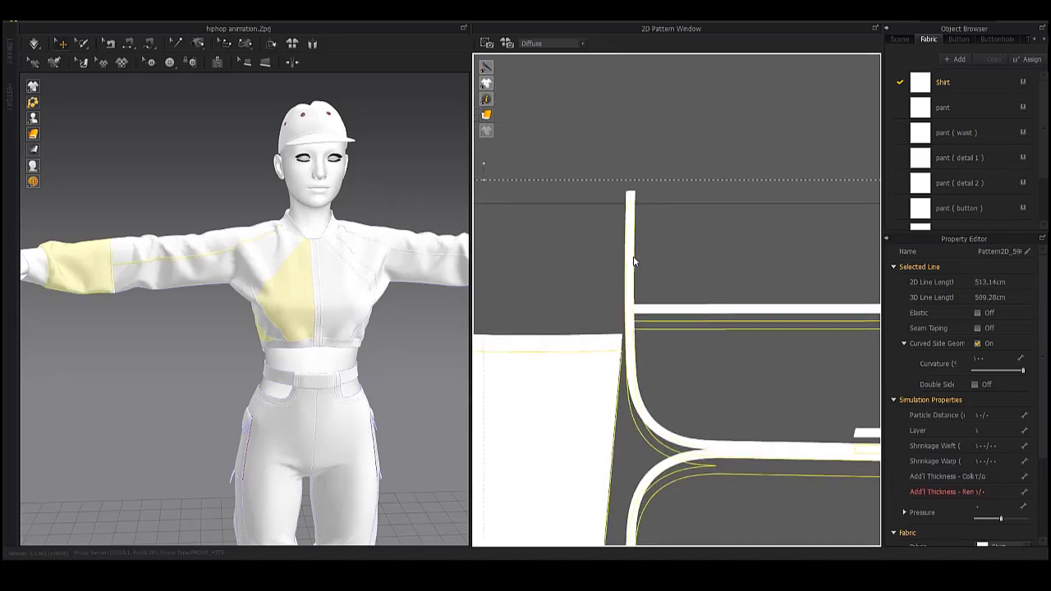
{"action": "scroll", "coordinate": [649, 263], "scroll_direction": "down", "scroll_amount": 1}
{"action": "scroll", "coordinate": [674, 246], "scroll_direction": "down", "scroll_amount": 2}
{"action": "scroll", "coordinate": [604, 271], "scroll_direction": "up", "scroll_amount": 4}
{"action": "scroll", "coordinate": [665, 296], "scroll_direction": "down", "scroll_amount": 1}
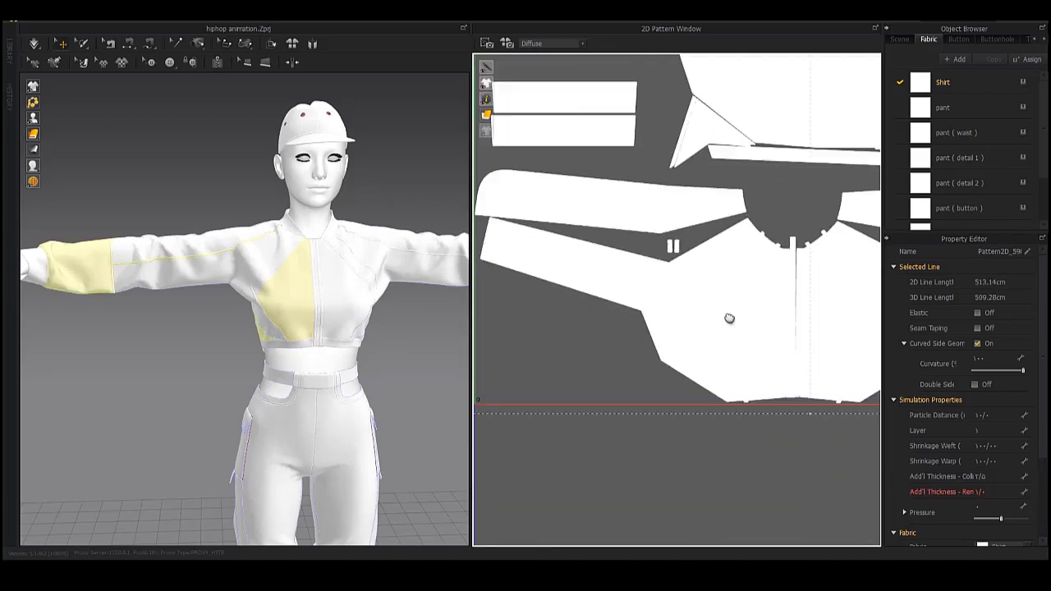
{"action": "scroll", "coordinate": [681, 308], "scroll_direction": "up", "scroll_amount": 2}
{"action": "scroll", "coordinate": [739, 302], "scroll_direction": "up", "scroll_amount": 2}
{"action": "scroll", "coordinate": [773, 320], "scroll_direction": "up", "scroll_amount": 2}
{"action": "scroll", "coordinate": [740, 386], "scroll_direction": "down", "scroll_amount": 2}
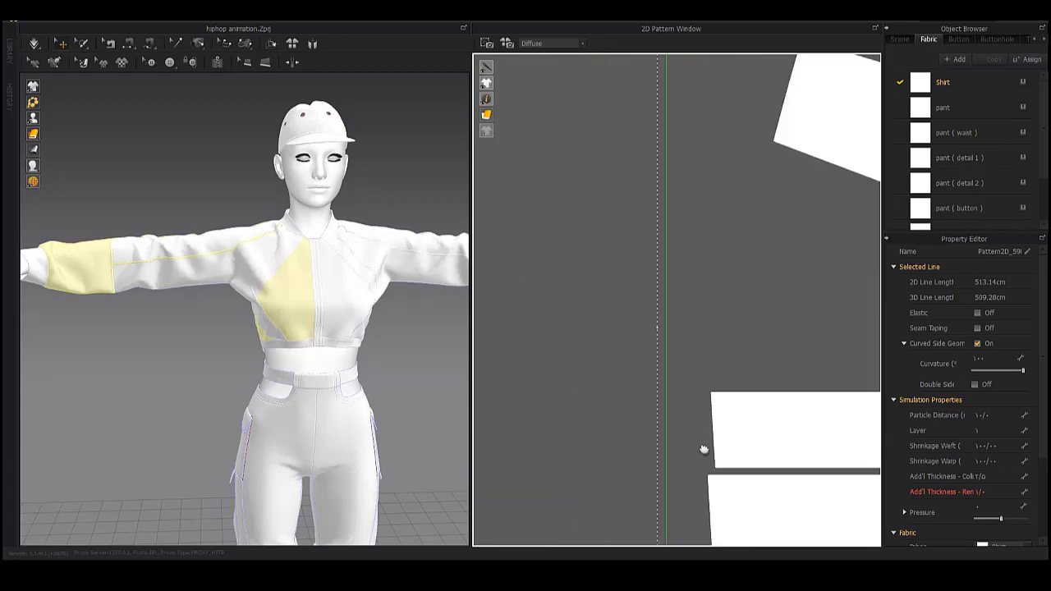
{"action": "scroll", "coordinate": [641, 328], "scroll_direction": "down", "scroll_amount": 2}
{"action": "scroll", "coordinate": [612, 189], "scroll_direction": "down", "scroll_amount": 2}
{"action": "scroll", "coordinate": [690, 230], "scroll_direction": "down", "scroll_amount": 1}
{"action": "left_click", "coordinate": [717, 252]}
- Move the left group of pattern pieces down beside the x-axis and deselect it
{"action": "scroll", "coordinate": [717, 252], "scroll_direction": "down", "scroll_amount": 1}
{"action": "middle_click_drag", "start_coordinate": [709, 115], "coordinate": [691, 265]}
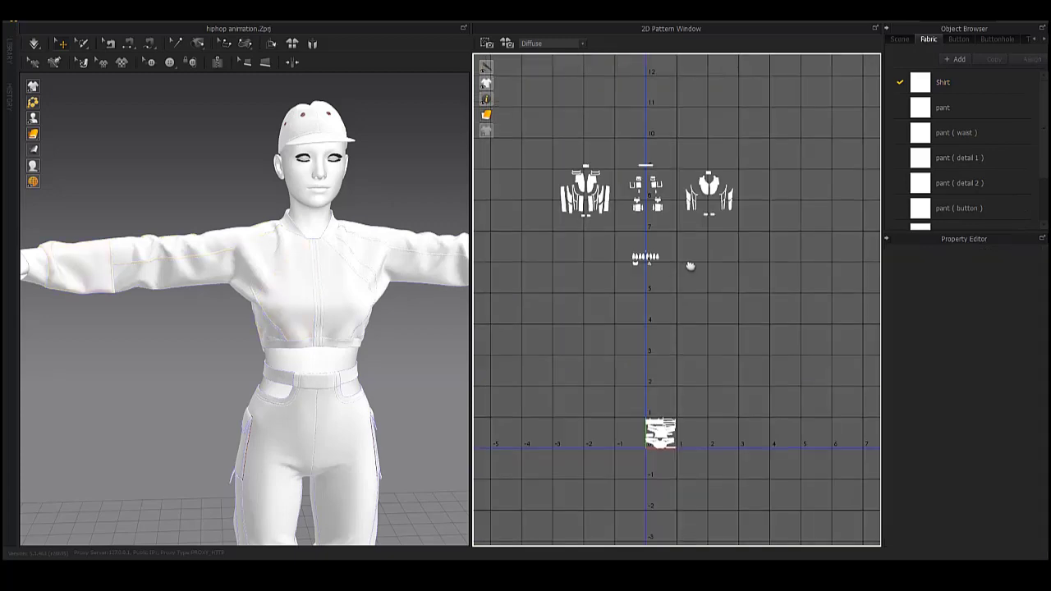
{"action": "left_click_drag", "start_coordinate": [593, 192], "coordinate": [726, 430]}
{"action": "scroll", "coordinate": [739, 345], "scroll_direction": "up", "scroll_amount": 2}
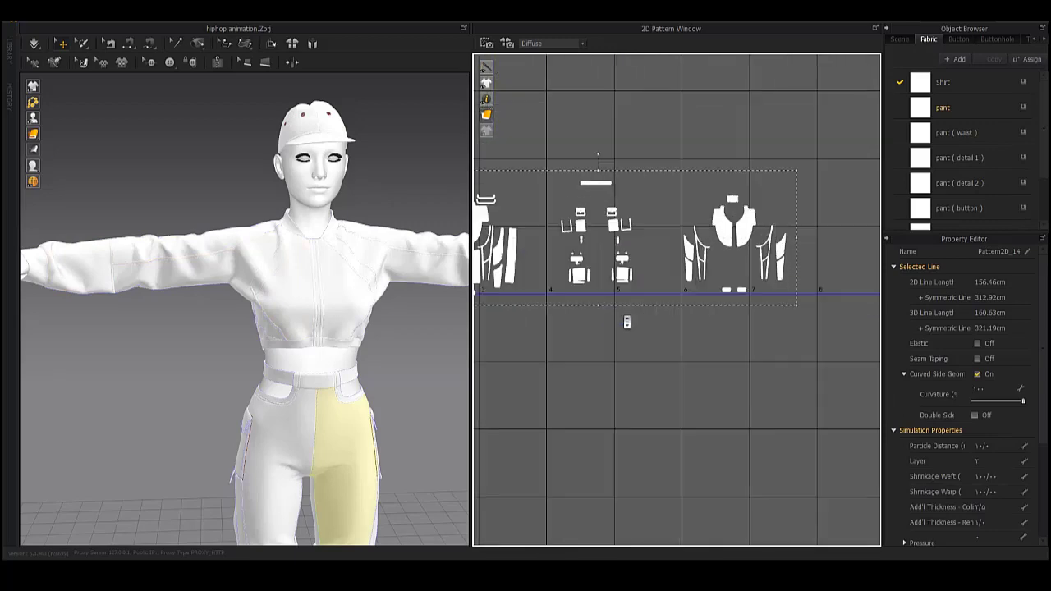
{"action": "scroll", "coordinate": [780, 271], "scroll_direction": "up", "scroll_amount": 1}
{"action": "scroll", "coordinate": [810, 199], "scroll_direction": "up", "scroll_amount": 1}
{"action": "scroll", "coordinate": [615, 277], "scroll_direction": "up", "scroll_amount": 1}
{"action": "left_click", "coordinate": [615, 277]}
- Select the curved pant detail strip and nudge it slightly to the left
{"action": "scroll", "coordinate": [627, 287], "scroll_direction": "up", "scroll_amount": 1}
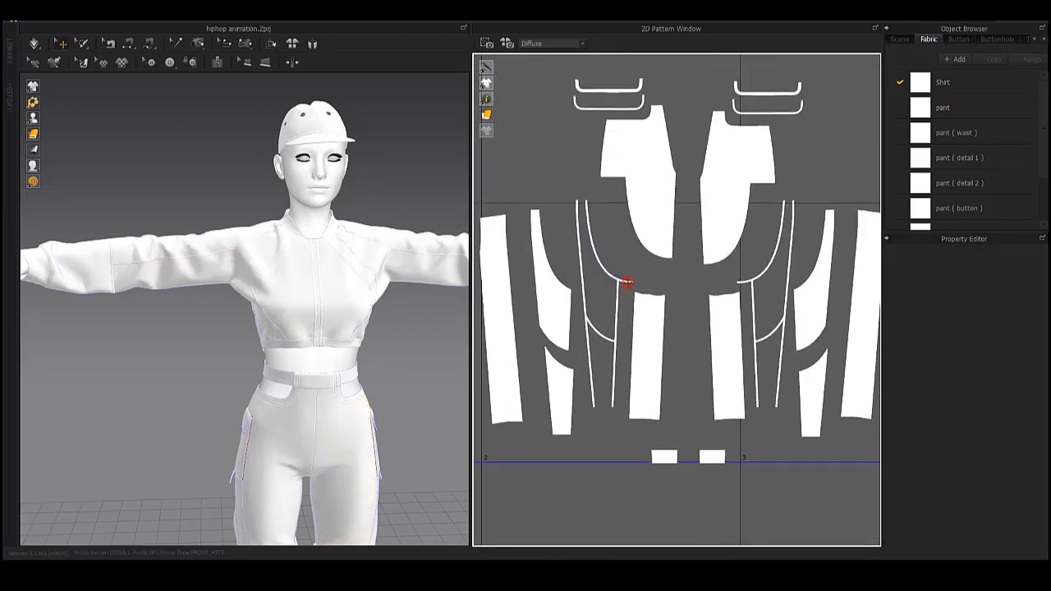
{"action": "left_click", "coordinate": [624, 251]}
{"action": "scroll", "coordinate": [591, 164], "scroll_direction": "up", "scroll_amount": 2}
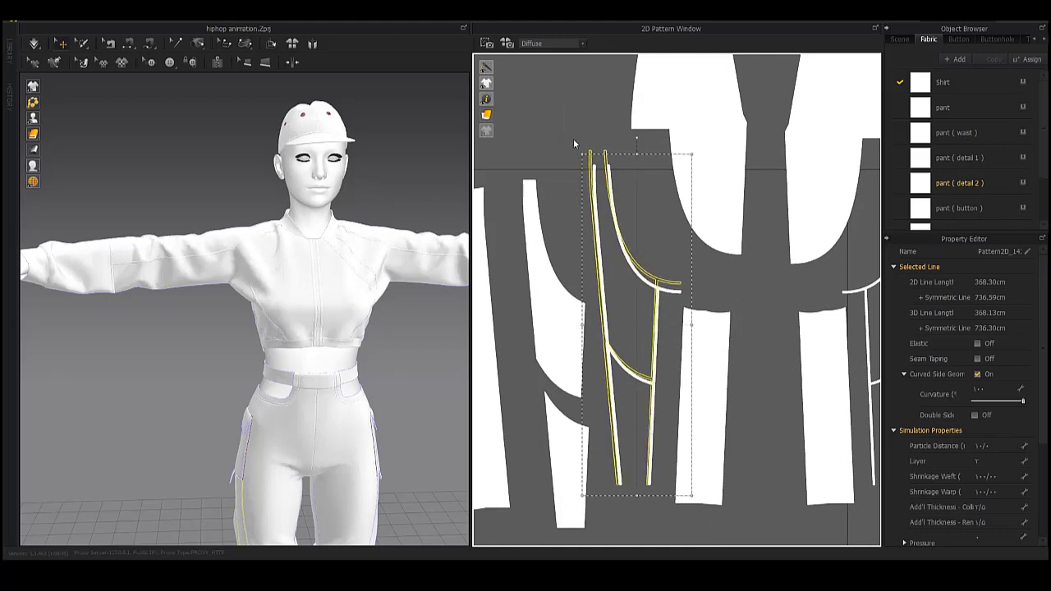
{"action": "left_click", "coordinate": [542, 291]}
{"action": "left_click", "coordinate": [613, 271]}
{"action": "scroll", "coordinate": [613, 268], "scroll_direction": "up", "scroll_amount": 3}
{"action": "scroll", "coordinate": [695, 301], "scroll_direction": "down", "scroll_amount": 1}
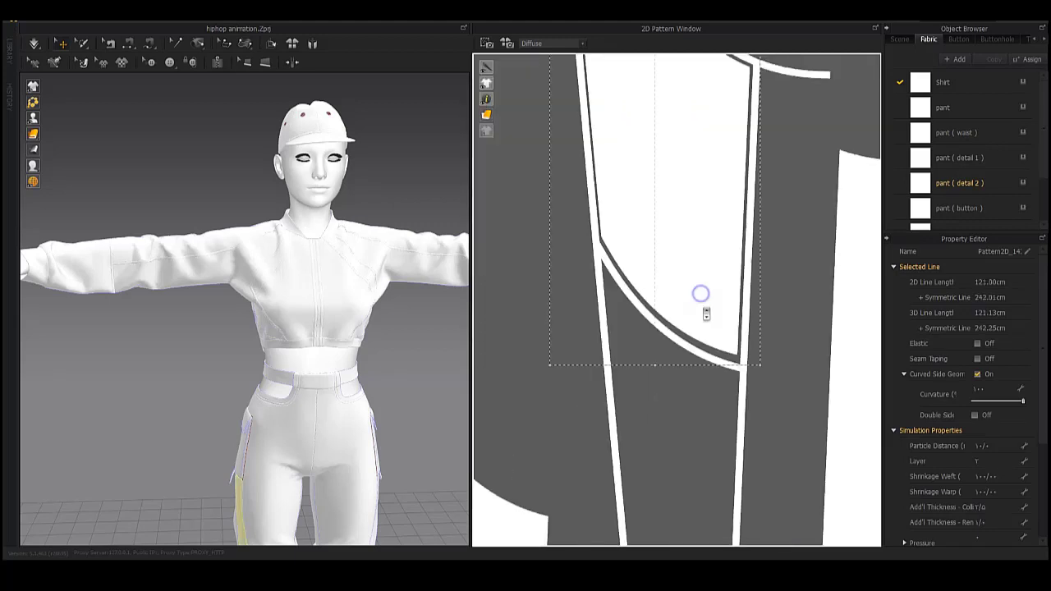
{"action": "scroll", "coordinate": [739, 304], "scroll_direction": "up", "scroll_amount": 1}
{"action": "scroll", "coordinate": [737, 302], "scroll_direction": "down", "scroll_amount": 2}
{"action": "scroll", "coordinate": [709, 336], "scroll_direction": "up", "scroll_amount": 1}
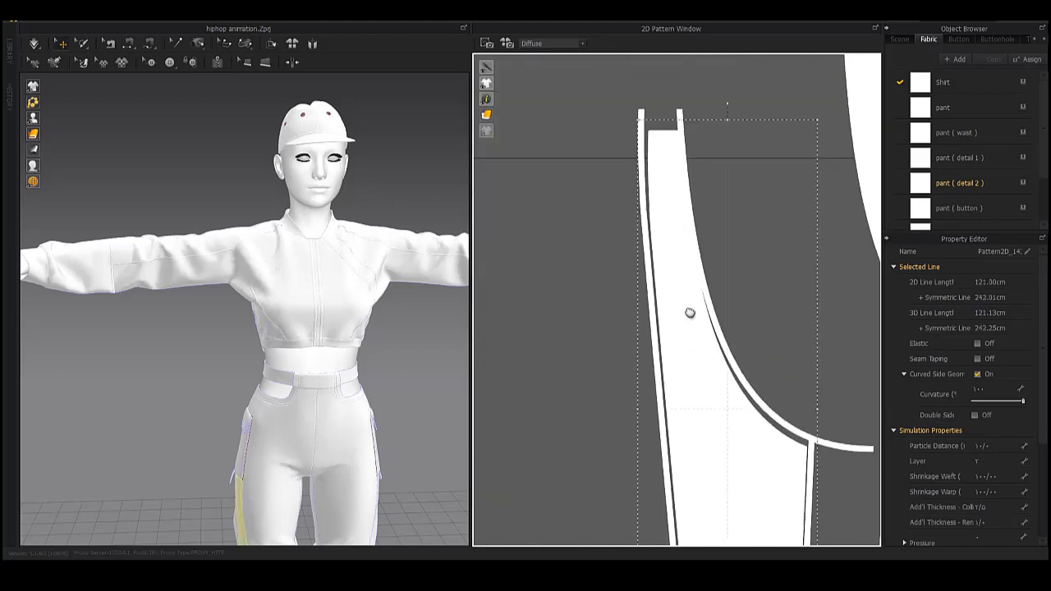
{"action": "scroll", "coordinate": [690, 307], "scroll_direction": "up", "scroll_amount": 1}
{"action": "left_click_drag", "start_coordinate": [661, 205], "coordinate": [657, 208]}
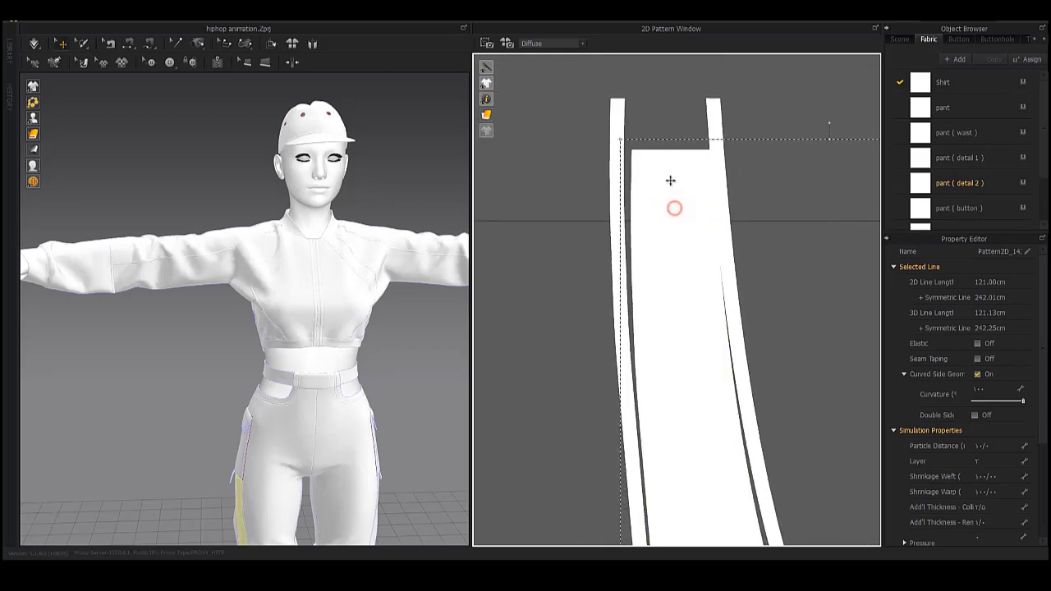
- Select the narrow pant piece, the long left strip, and their edge lines
{"action": "scroll", "coordinate": [682, 202], "scroll_direction": "up", "scroll_amount": 1}
{"action": "scroll", "coordinate": [682, 181], "scroll_direction": "up", "scroll_amount": 2}
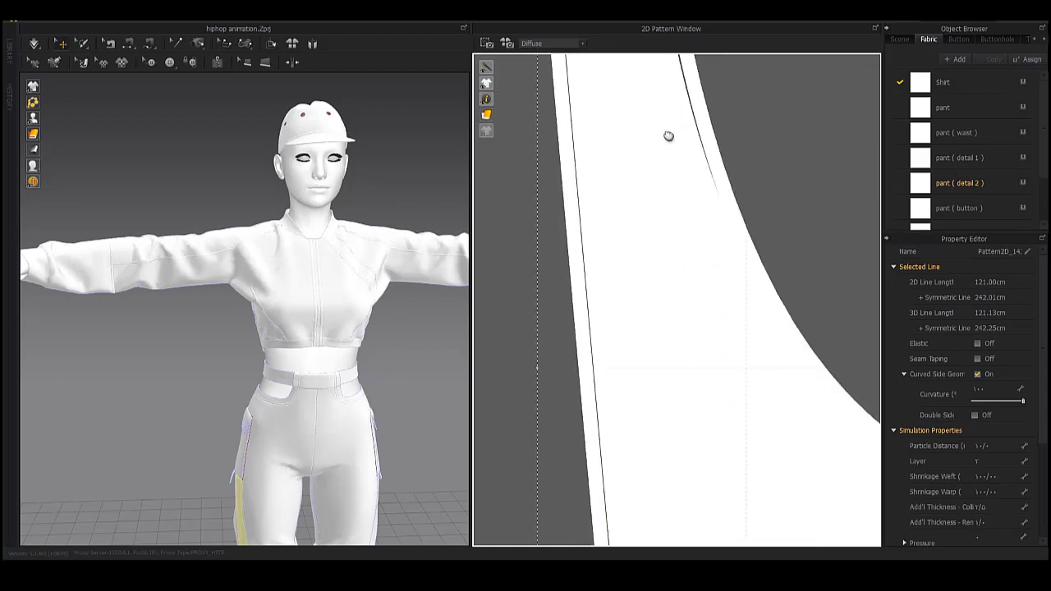
{"action": "scroll", "coordinate": [673, 160], "scroll_direction": "down", "scroll_amount": 1}
{"action": "scroll", "coordinate": [690, 173], "scroll_direction": "up", "scroll_amount": 1}
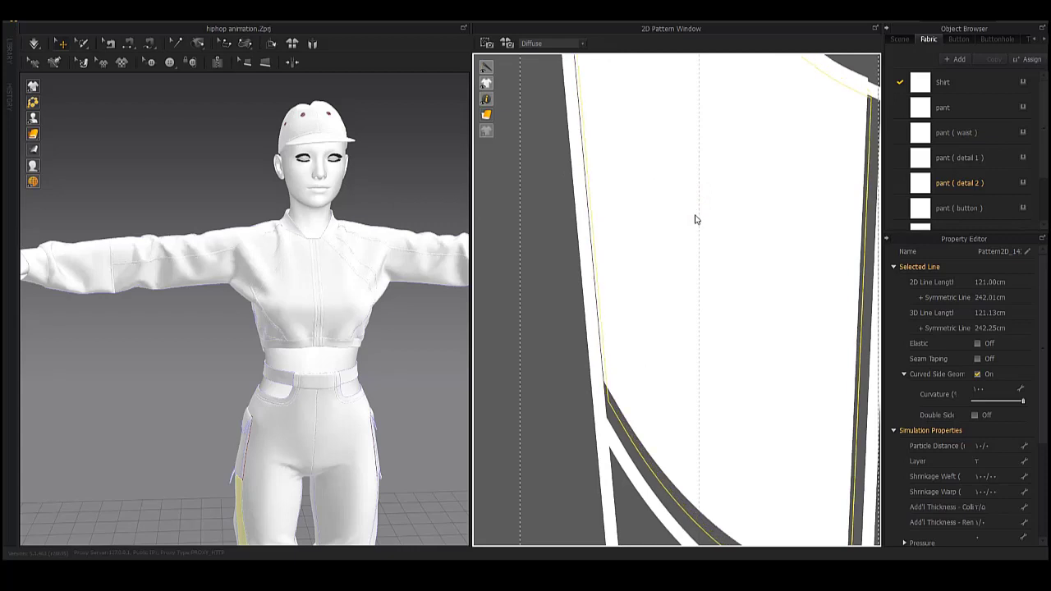
{"action": "scroll", "coordinate": [695, 219], "scroll_direction": "down", "scroll_amount": 1}
{"action": "scroll", "coordinate": [700, 217], "scroll_direction": "down", "scroll_amount": 1}
{"action": "scroll", "coordinate": [682, 261], "scroll_direction": "down", "scroll_amount": 1}
{"action": "scroll", "coordinate": [702, 105], "scroll_direction": "down", "scroll_amount": 1}
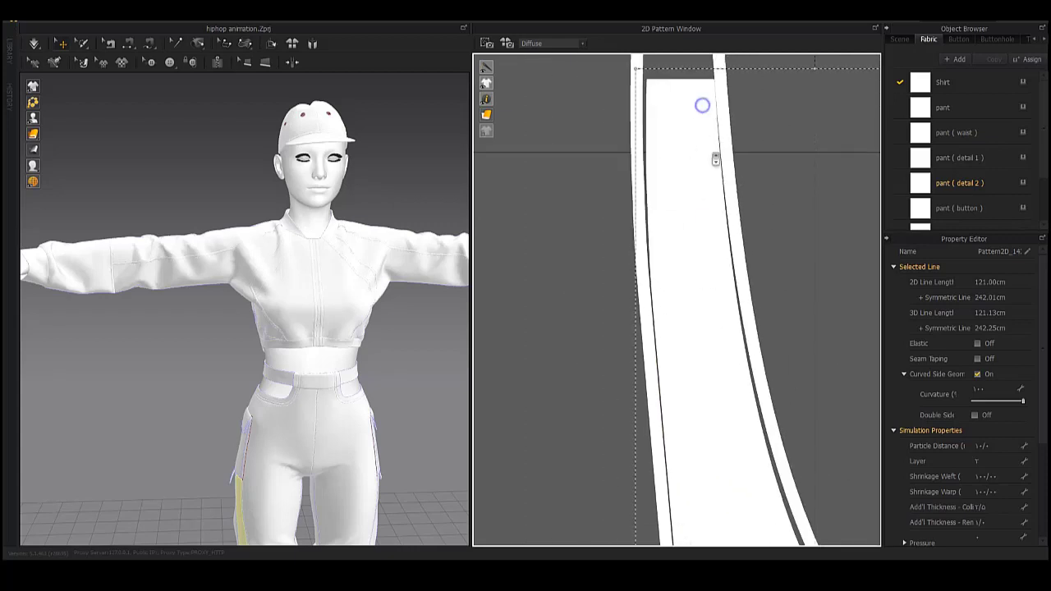
{"action": "scroll", "coordinate": [715, 270], "scroll_direction": "up", "scroll_amount": 1}
{"action": "scroll", "coordinate": [716, 274], "scroll_direction": "down", "scroll_amount": 2}
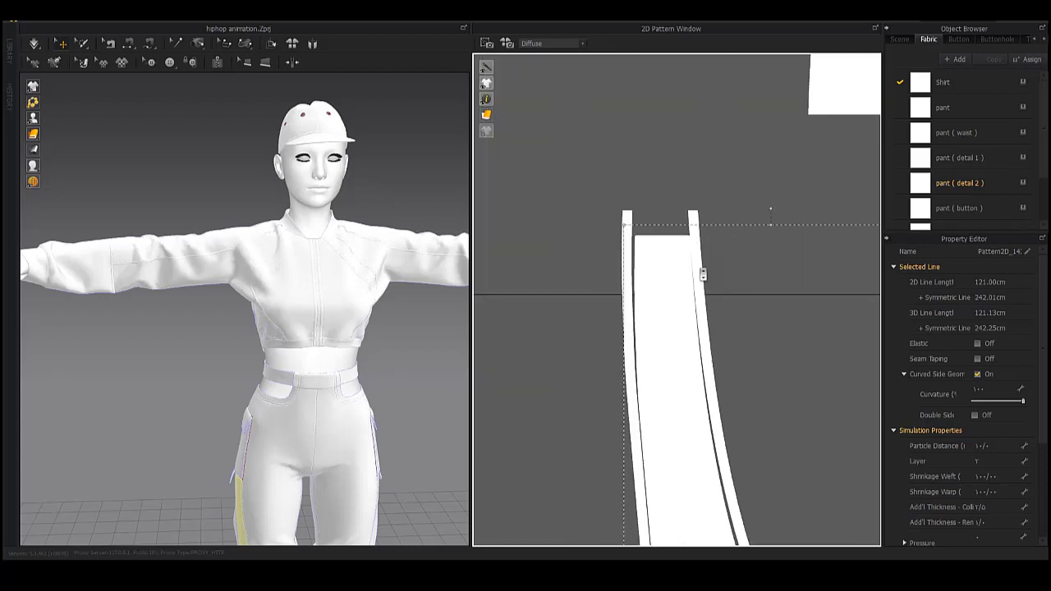
{"action": "scroll", "coordinate": [723, 296], "scroll_direction": "up", "scroll_amount": 2}
{"action": "scroll", "coordinate": [671, 333], "scroll_direction": "up", "scroll_amount": 1}
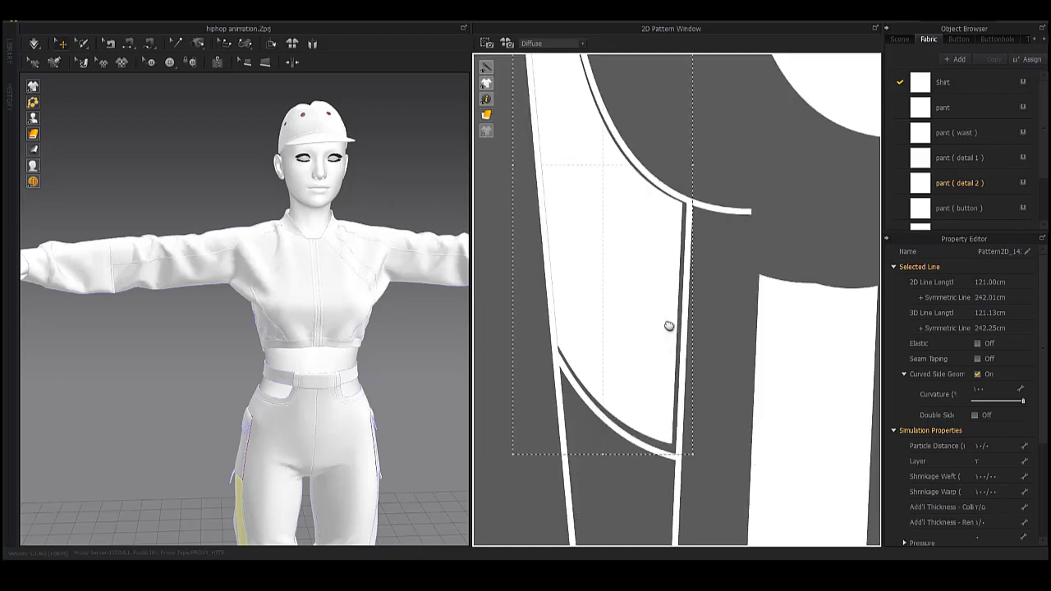
{"action": "scroll", "coordinate": [698, 349], "scroll_direction": "up", "scroll_amount": 1}
{"action": "scroll", "coordinate": [694, 368], "scroll_direction": "up", "scroll_amount": 1}
{"action": "scroll", "coordinate": [682, 373], "scroll_direction": "down", "scroll_amount": 4}
{"action": "scroll", "coordinate": [608, 320], "scroll_direction": "up", "scroll_amount": 1}
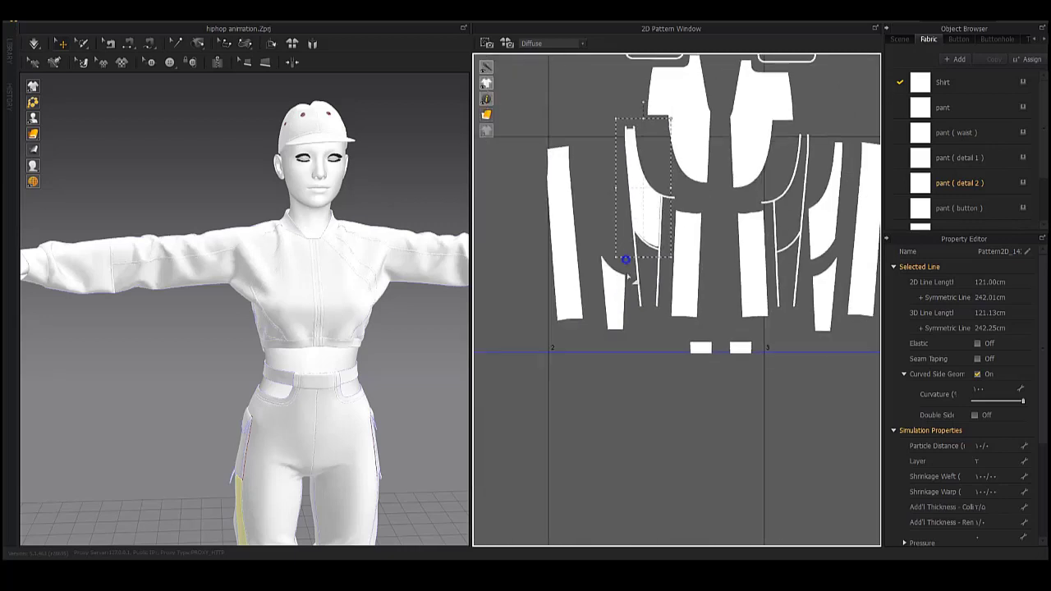
{"action": "scroll", "coordinate": [578, 247], "scroll_direction": "up", "scroll_amount": 2}
{"action": "left_click", "coordinate": [606, 196]}
{"action": "scroll", "coordinate": [610, 218], "scroll_direction": "up", "scroll_amount": 1}
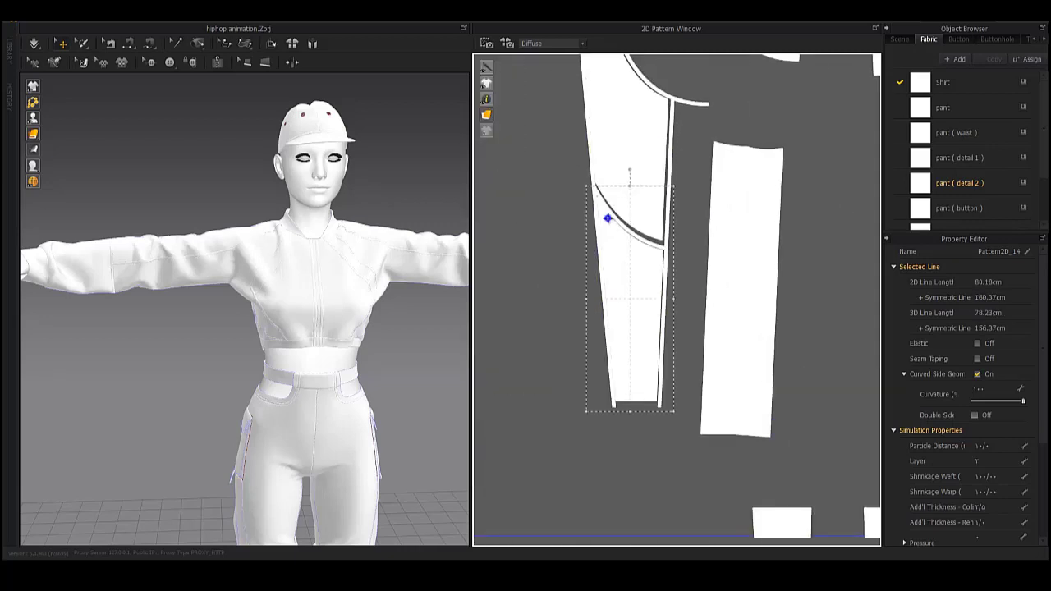
{"action": "scroll", "coordinate": [616, 238], "scroll_direction": "up", "scroll_amount": 2}
{"action": "scroll", "coordinate": [633, 276], "scroll_direction": "up", "scroll_amount": 1}
{"action": "scroll", "coordinate": [633, 276], "scroll_direction": "down", "scroll_amount": 3}
{"action": "scroll", "coordinate": [638, 274], "scroll_direction": "up", "scroll_amount": 2}
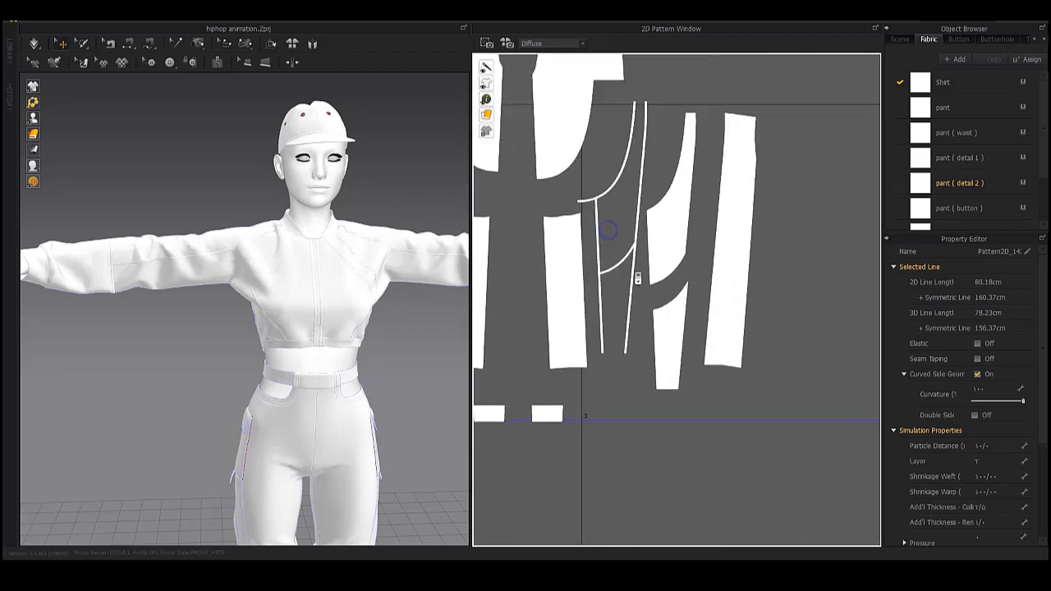
{"action": "scroll", "coordinate": [682, 284], "scroll_direction": "up", "scroll_amount": 2}
{"action": "left_click", "coordinate": [672, 282]}
{"action": "left_click", "coordinate": [692, 94]}
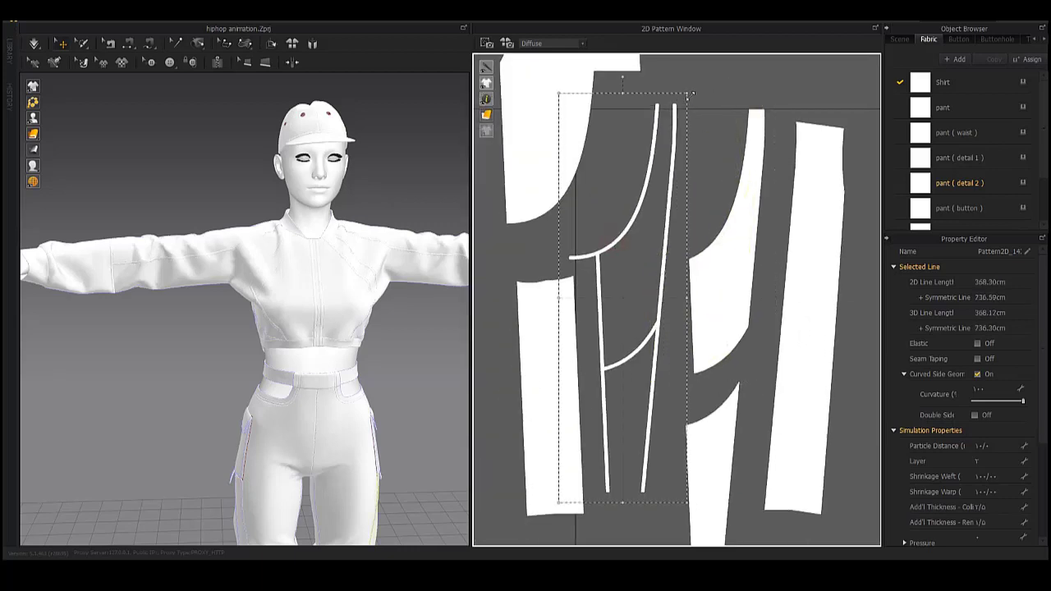
{"action": "left_click", "coordinate": [664, 279]}
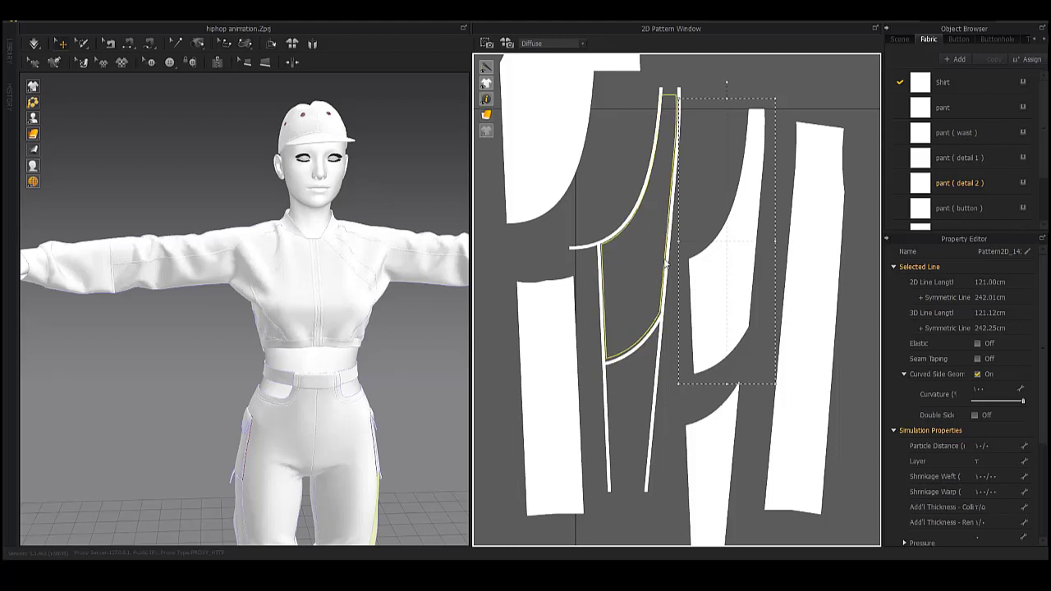
{"action": "scroll", "coordinate": [665, 261], "scroll_direction": "up", "scroll_amount": 1}
{"action": "scroll", "coordinate": [674, 271], "scroll_direction": "up", "scroll_amount": 3}
{"action": "scroll", "coordinate": [683, 265], "scroll_direction": "up", "scroll_amount": 2}
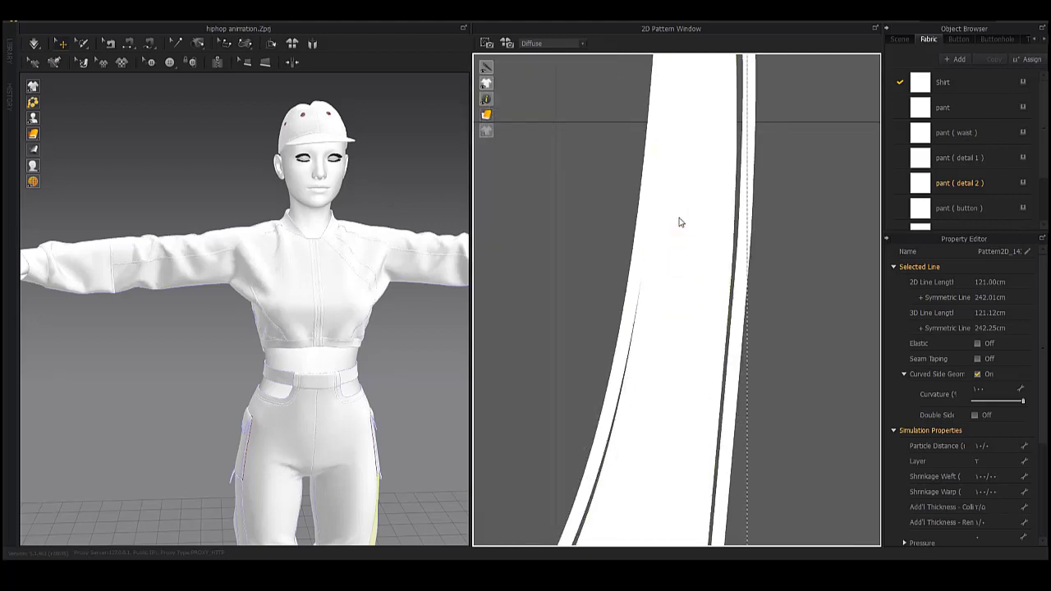
{"action": "middle_click_drag", "start_coordinate": [695, 249], "coordinate": [713, 230]}
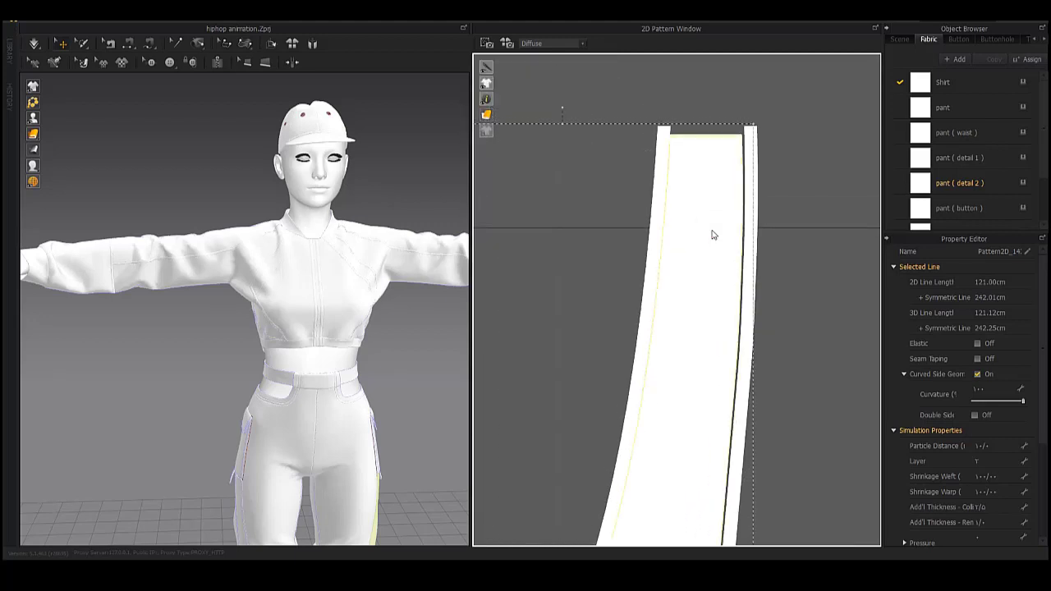
{"action": "scroll", "coordinate": [713, 235], "scroll_direction": "down", "scroll_amount": 3}
{"action": "left_click", "coordinate": [723, 288]}
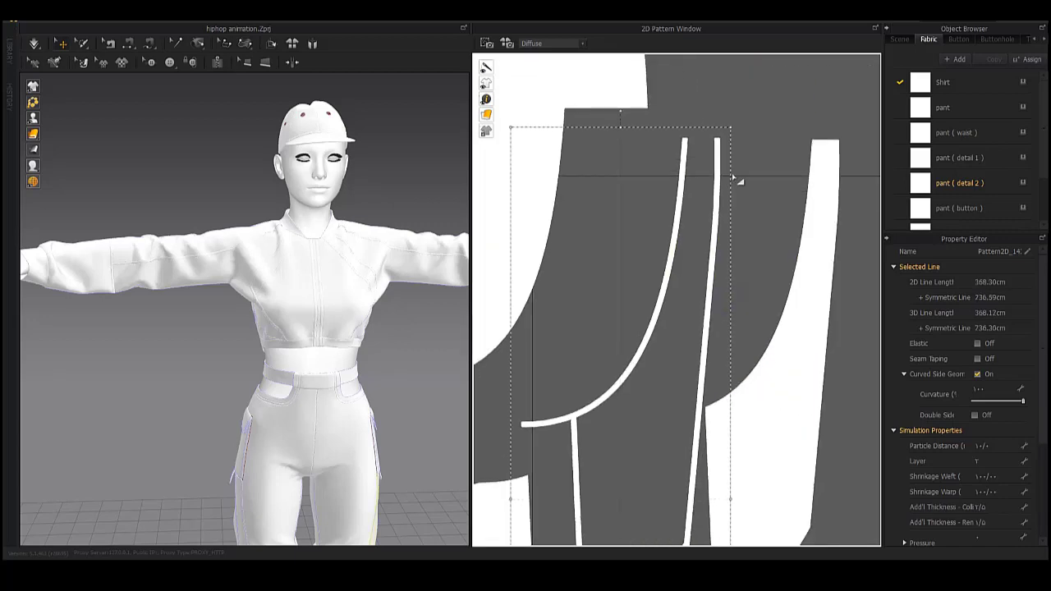
{"action": "left_click", "coordinate": [690, 333]}
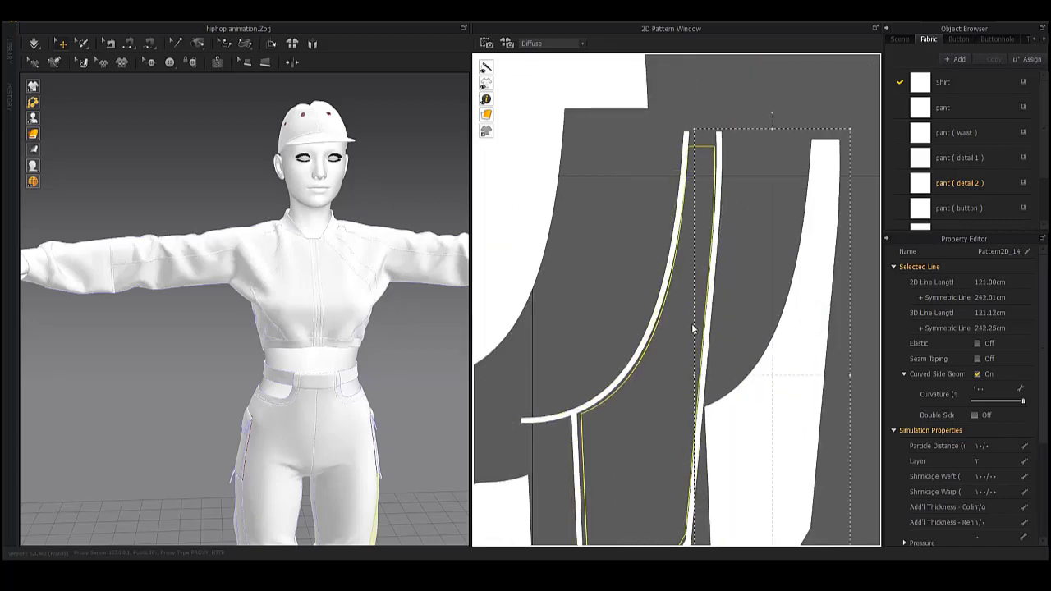
{"action": "scroll", "coordinate": [693, 327], "scroll_direction": "up", "scroll_amount": 3}
{"action": "scroll", "coordinate": [692, 237], "scroll_direction": "up", "scroll_amount": 3}
{"action": "scroll", "coordinate": [681, 267], "scroll_direction": "down", "scroll_amount": 2}
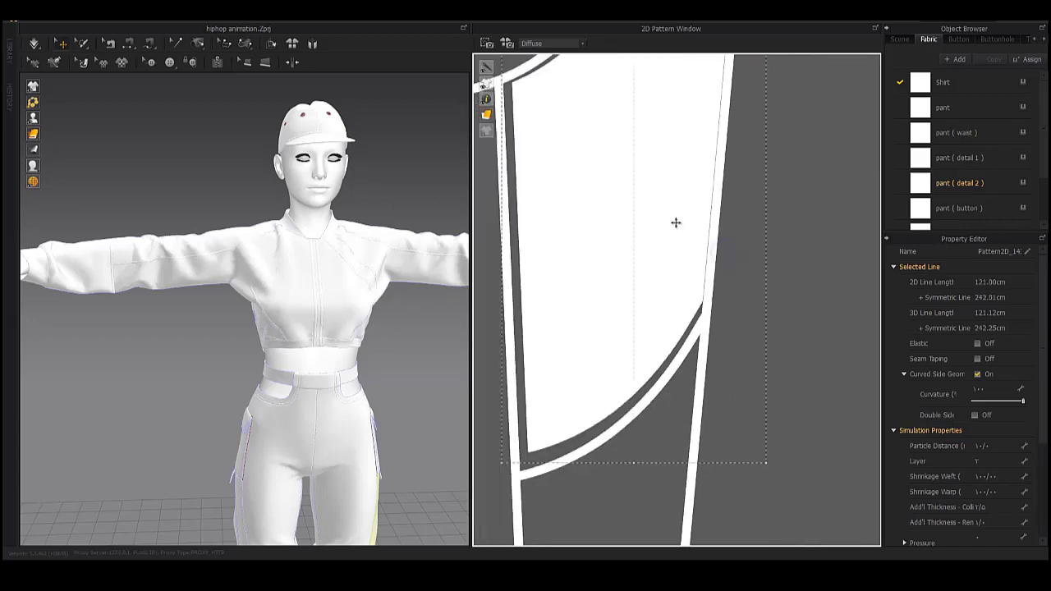
{"action": "scroll", "coordinate": [685, 272], "scroll_direction": "down", "scroll_amount": 2}
{"action": "scroll", "coordinate": [721, 263], "scroll_direction": "up", "scroll_amount": 2}
{"action": "scroll", "coordinate": [711, 235], "scroll_direction": "down", "scroll_amount": 5}
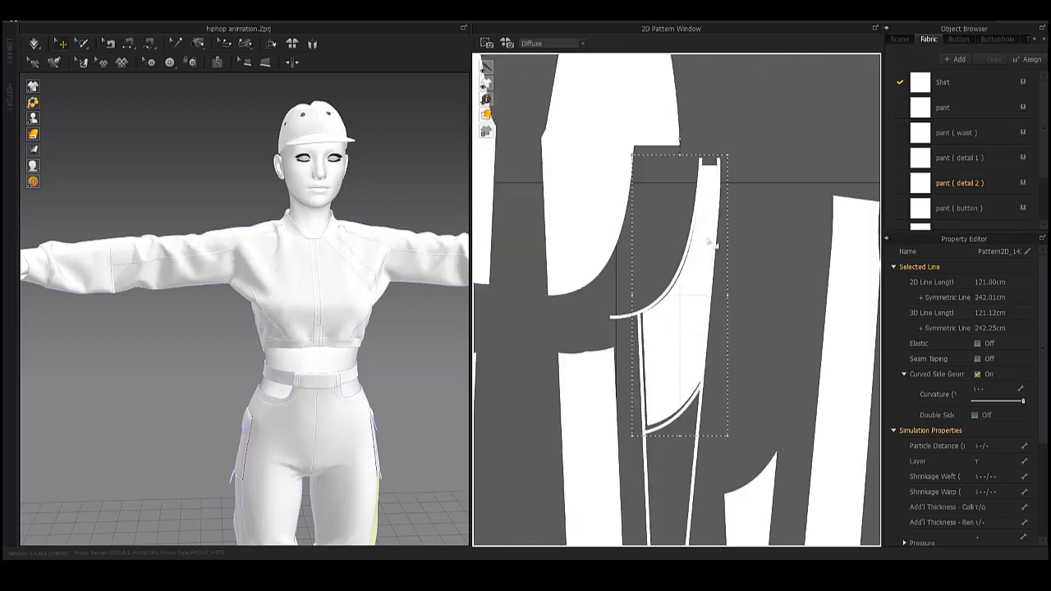
{"action": "scroll", "coordinate": [726, 306], "scroll_direction": "down", "scroll_amount": 2}
{"action": "scroll", "coordinate": [694, 286], "scroll_direction": "up", "scroll_amount": 5}
{"action": "scroll", "coordinate": [615, 246], "scroll_direction": "down", "scroll_amount": 2}
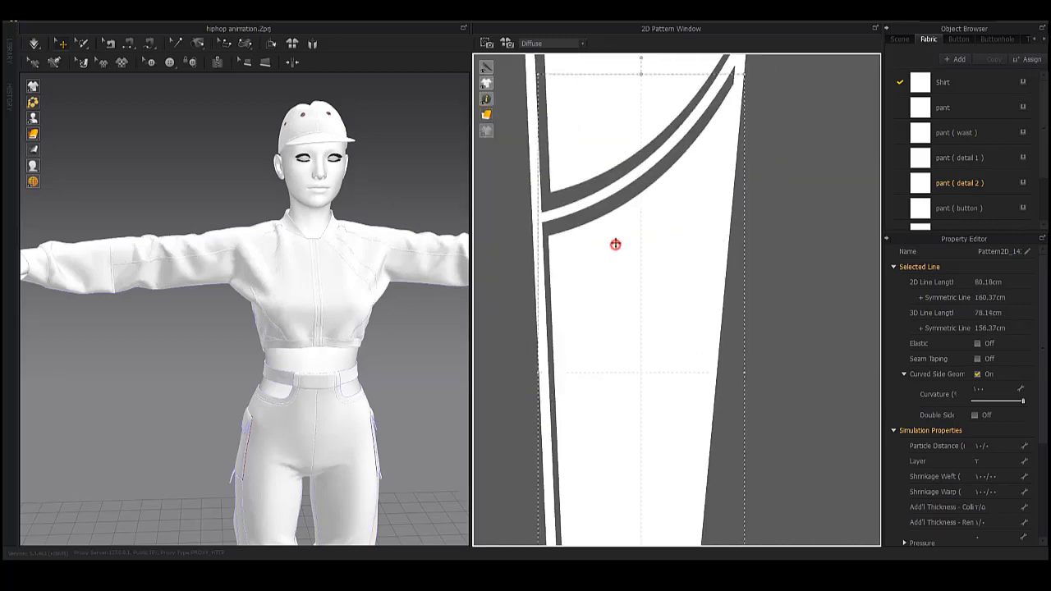
{"action": "scroll", "coordinate": [660, 287], "scroll_direction": "down", "scroll_amount": 1}
{"action": "scroll", "coordinate": [706, 284], "scroll_direction": "down", "scroll_amount": 5}
{"action": "scroll", "coordinate": [664, 263], "scroll_direction": "up", "scroll_amount": 2}
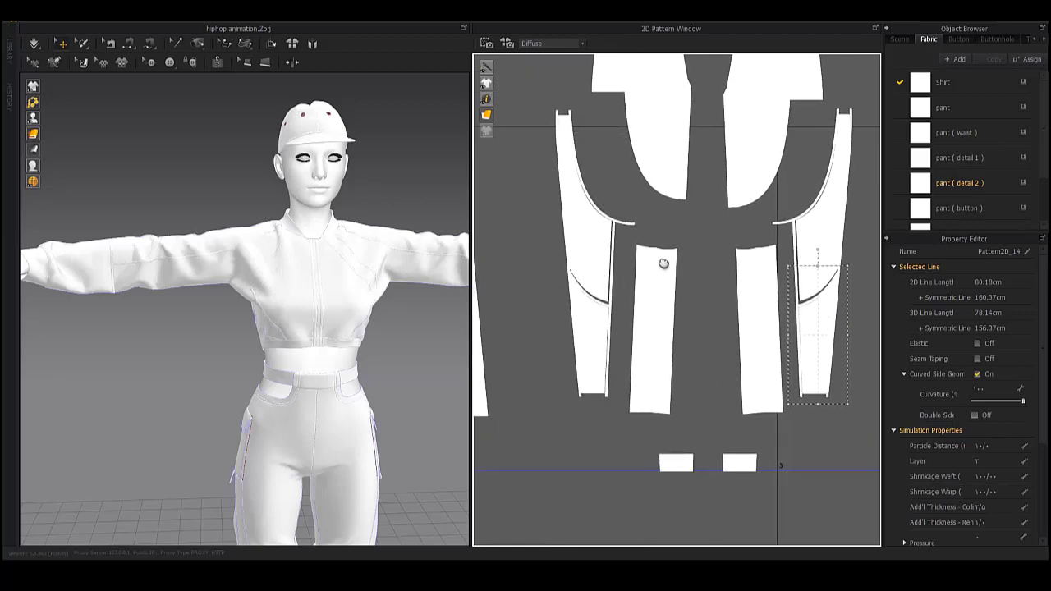
{"action": "scroll", "coordinate": [657, 222], "scroll_direction": "down", "scroll_amount": 2}
{"action": "scroll", "coordinate": [634, 205], "scroll_direction": "up", "scroll_amount": 5}
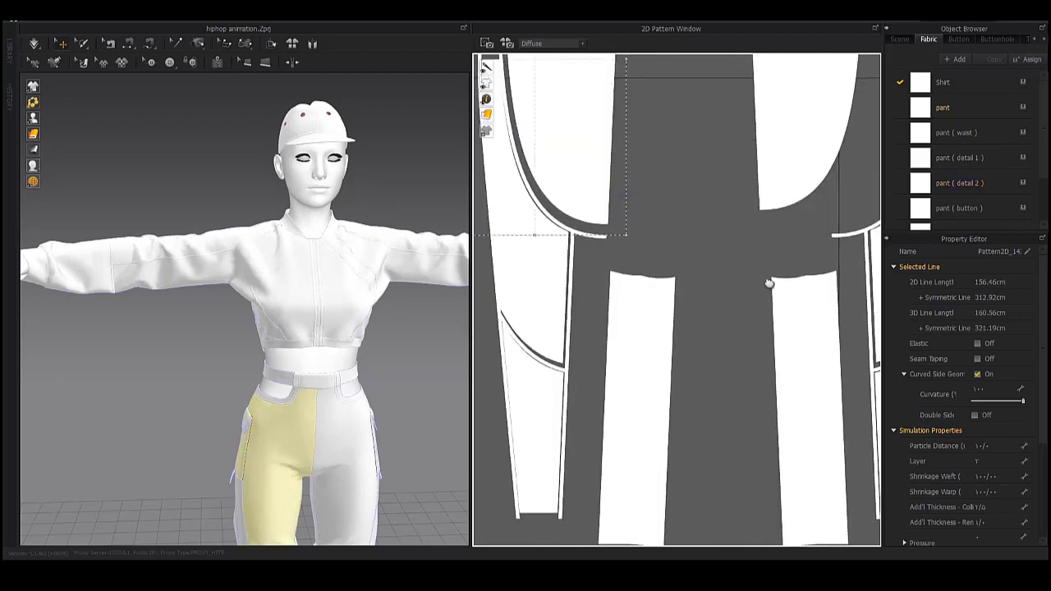
{"action": "scroll", "coordinate": [769, 276], "scroll_direction": "down", "scroll_amount": 1}
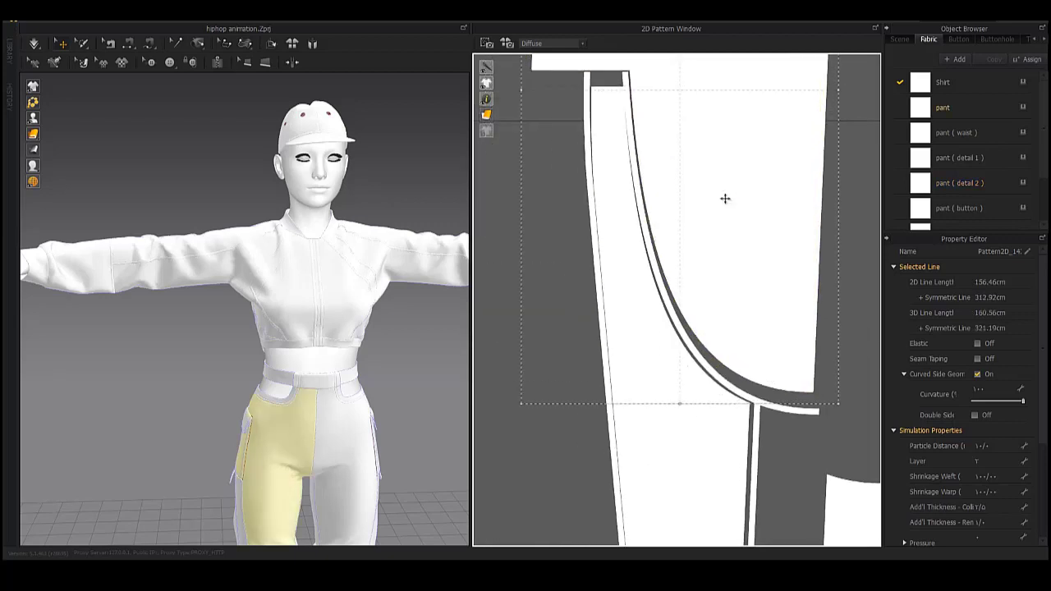
{"action": "scroll", "coordinate": [725, 198], "scroll_direction": "down", "scroll_amount": 2}
{"action": "left_click", "coordinate": [753, 230]}
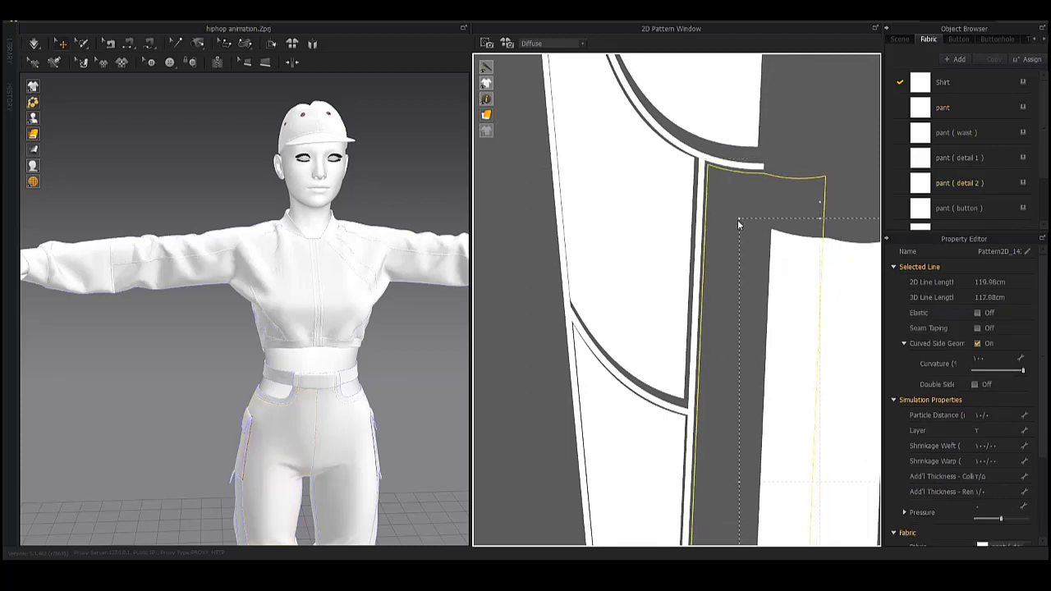
{"action": "scroll", "coordinate": [737, 219], "scroll_direction": "down", "scroll_amount": 4}
{"action": "scroll", "coordinate": [738, 219], "scroll_direction": "down", "scroll_amount": 1}
{"action": "left_click", "coordinate": [800, 225]}
{"action": "scroll", "coordinate": [582, 268], "scroll_direction": "up", "scroll_amount": 5}
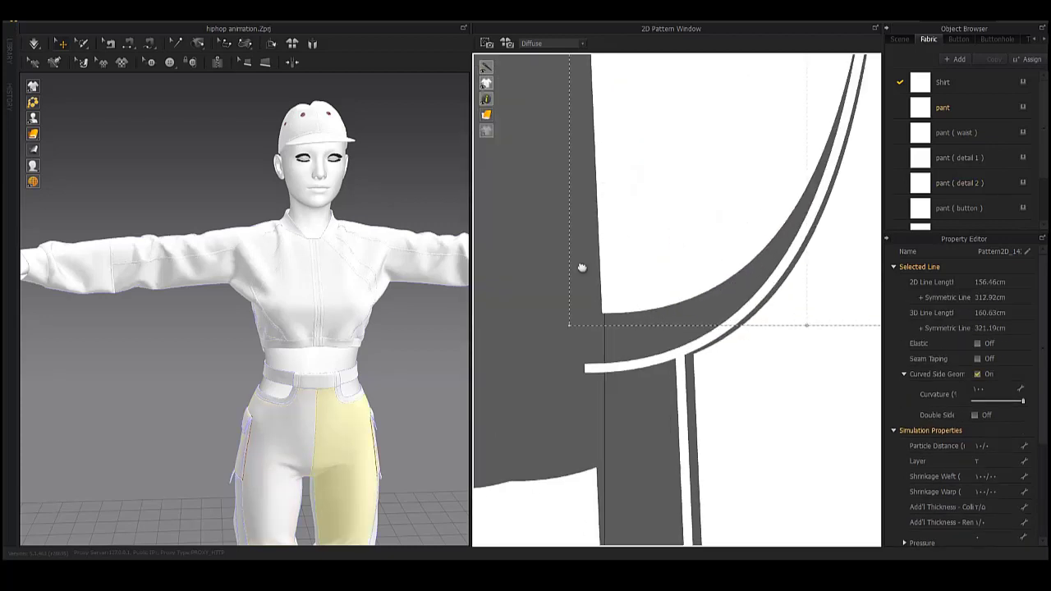
{"action": "scroll", "coordinate": [618, 253], "scroll_direction": "down", "scroll_amount": 2}
{"action": "scroll", "coordinate": [682, 204], "scroll_direction": "up", "scroll_amount": 3}
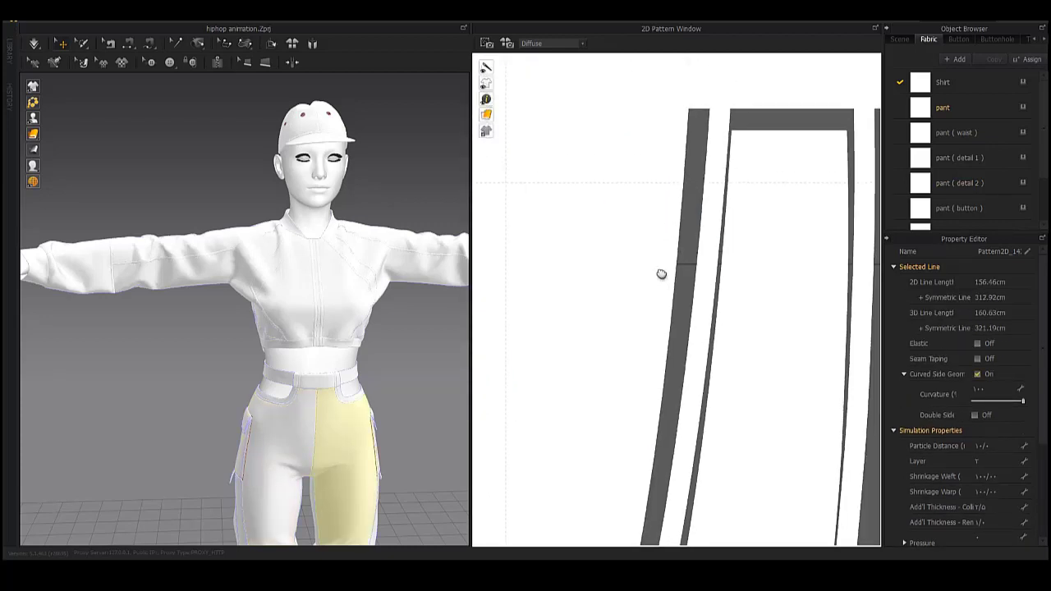
{"action": "scroll", "coordinate": [661, 274], "scroll_direction": "down", "scroll_amount": 2}
{"action": "scroll", "coordinate": [655, 216], "scroll_direction": "up", "scroll_amount": 2}
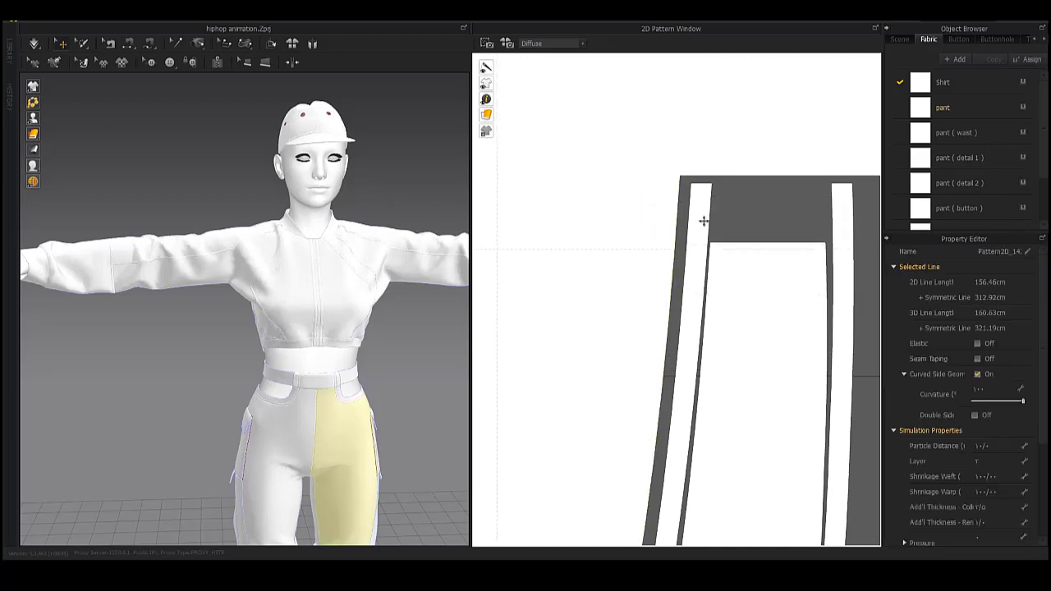
{"action": "scroll", "coordinate": [704, 220], "scroll_direction": "up", "scroll_amount": 2}
{"action": "scroll", "coordinate": [704, 220], "scroll_direction": "up", "scroll_amount": 2}
{"action": "left_click", "coordinate": [699, 139]}
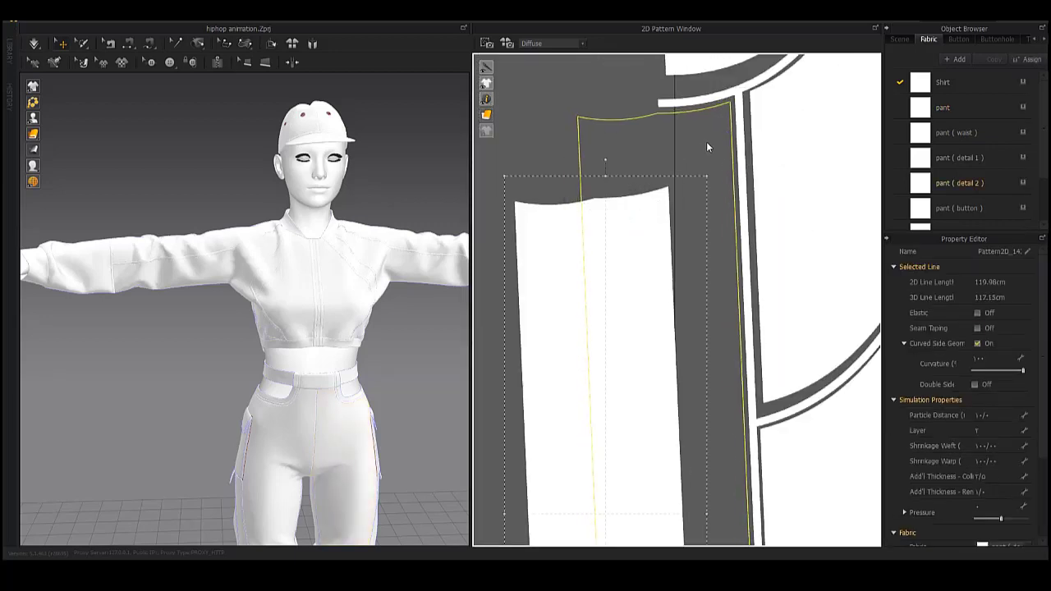
{"action": "scroll", "coordinate": [707, 139], "scroll_direction": "down", "scroll_amount": 2}
{"action": "scroll", "coordinate": [705, 157], "scroll_direction": "down", "scroll_amount": 2}
{"action": "scroll", "coordinate": [702, 167], "scroll_direction": "down", "scroll_amount": 2}
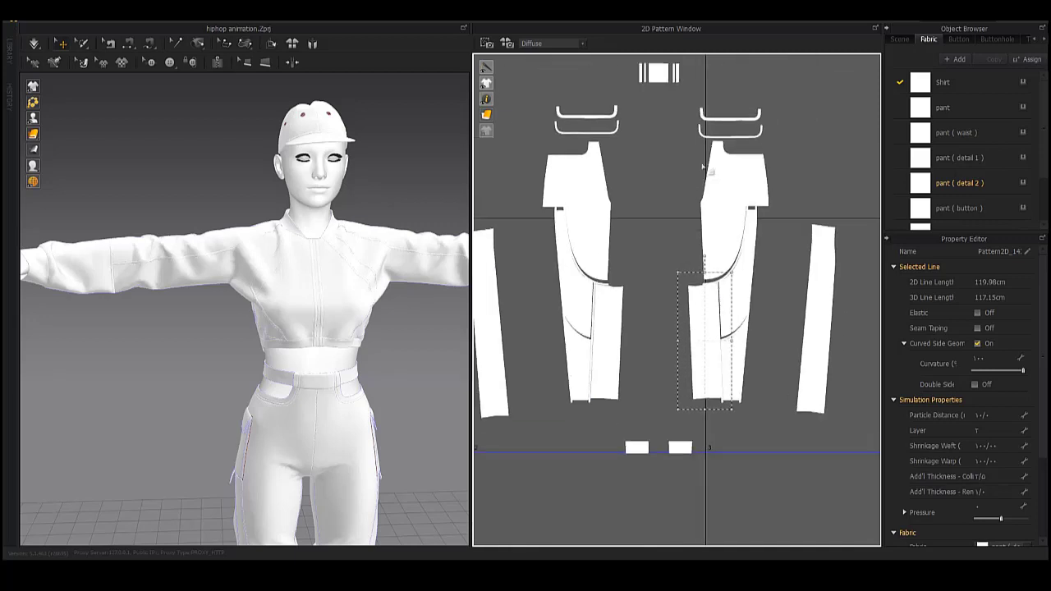
- Select the waistband and loop pieces and move them upward
{"action": "left_click_drag", "start_coordinate": [518, 133], "coordinate": [780, 140]}
{"action": "middle_click_drag", "start_coordinate": [657, 235], "coordinate": [658, 329]}
{"action": "mouse_move", "coordinate": [813, 132]}
{"action": "left_mouse_down"}
{"action": "mouse_move", "coordinate": [611, 203]}
{"action": "mouse_move", "coordinate": [611, 157]}
{"action": "left_mouse_up"}
{"action": "middle_click_drag", "start_coordinate": [681, 277], "coordinate": [681, 199]}
- Move the whole right pant leg beside the left leg
{"action": "left_click_drag", "start_coordinate": [815, 144], "coordinate": [703, 411]}
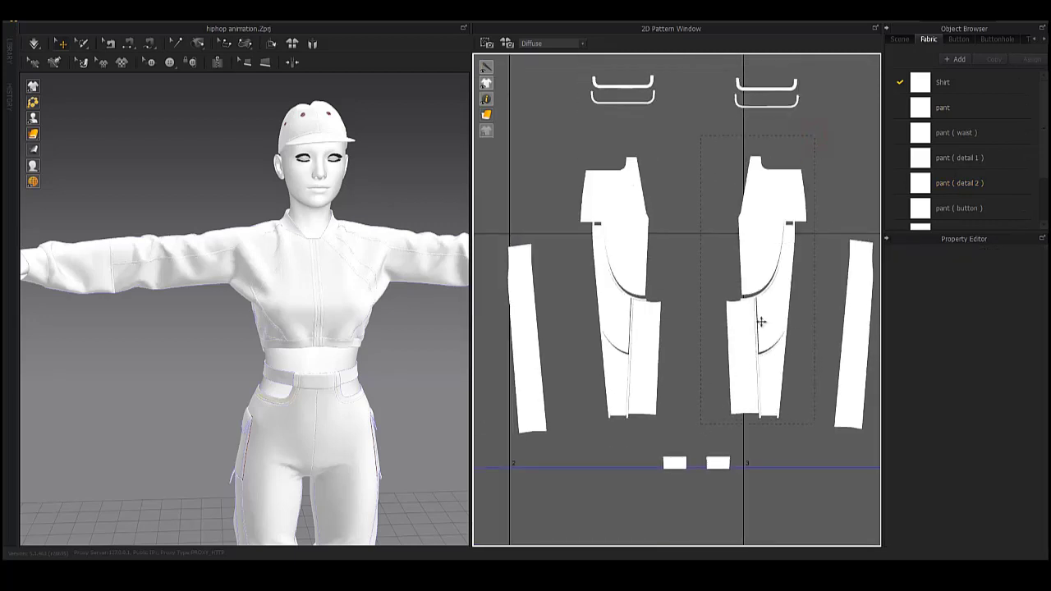
{"action": "left_click_drag", "start_coordinate": [761, 322], "coordinate": [698, 321]}
{"action": "middle_click_drag", "start_coordinate": [698, 321], "coordinate": [634, 285]}
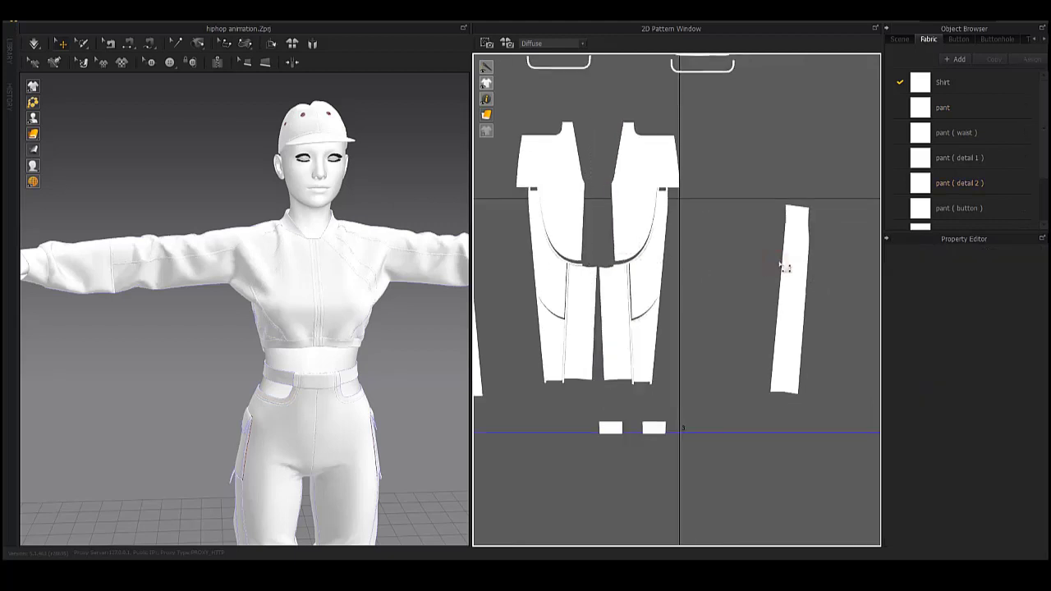
- Place the narrow side strip right against the pant leg
{"action": "left_click", "coordinate": [784, 268]}
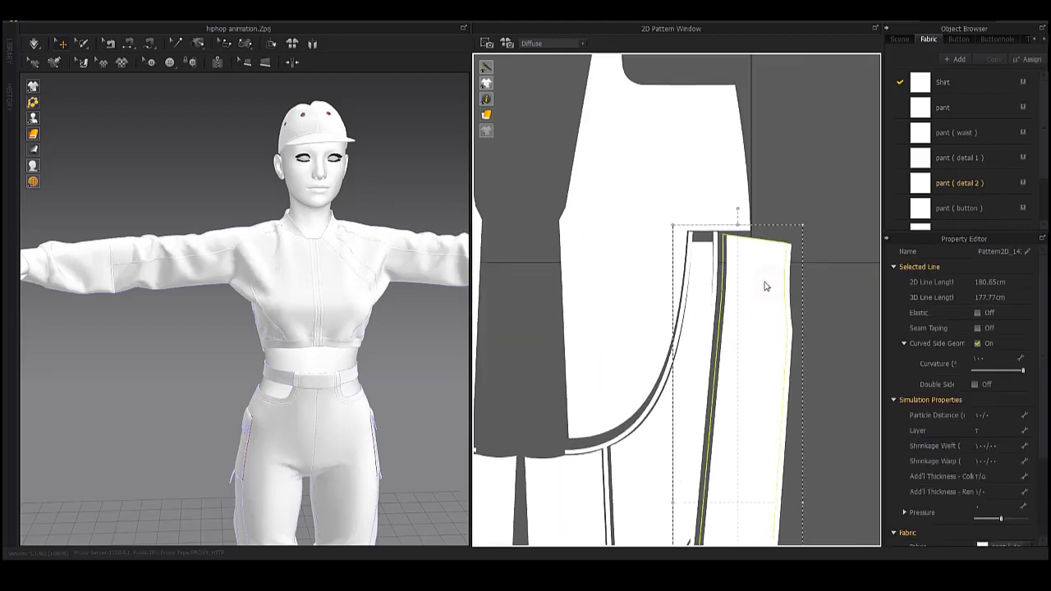
{"action": "scroll", "coordinate": [765, 284], "scroll_direction": "down", "scroll_amount": 5}
{"action": "scroll", "coordinate": [746, 255], "scroll_direction": "up", "scroll_amount": 3}
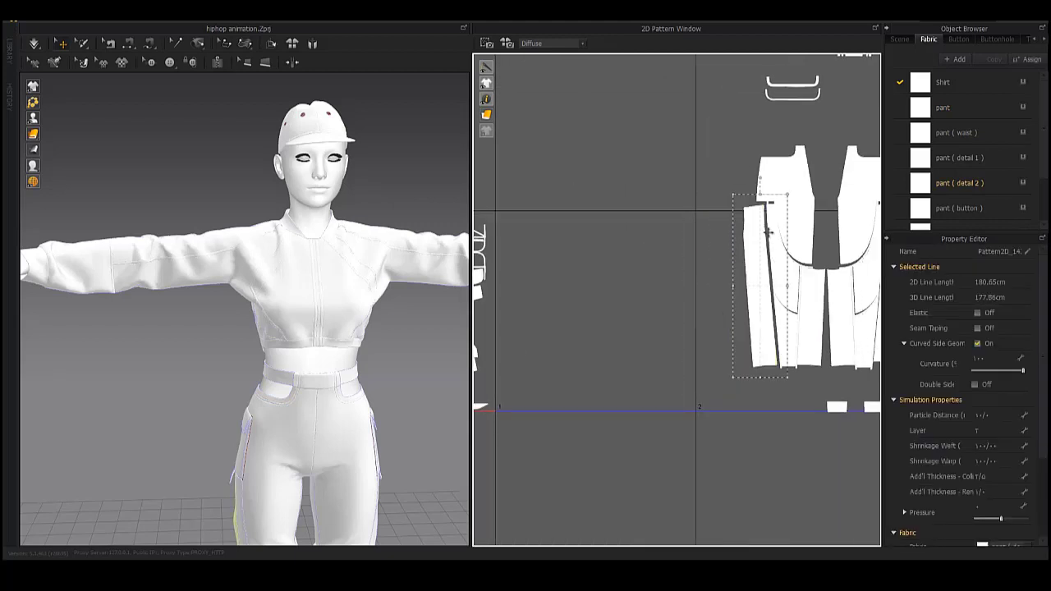
{"action": "left_click_drag", "start_coordinate": [759, 249], "coordinate": [757, 249]}
{"action": "scroll", "coordinate": [739, 246], "scroll_direction": "up", "scroll_amount": 2}
{"action": "scroll", "coordinate": [677, 244], "scroll_direction": "up", "scroll_amount": 1}
{"action": "scroll", "coordinate": [677, 244], "scroll_direction": "down", "scroll_amount": 3}
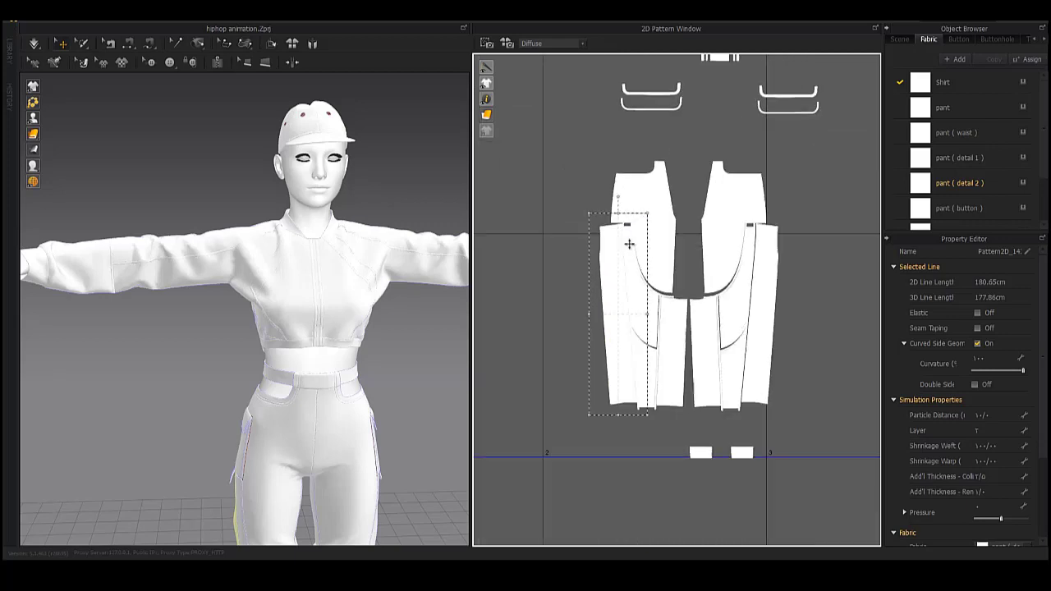
{"action": "scroll", "coordinate": [669, 280], "scroll_direction": "down", "scroll_amount": 2}
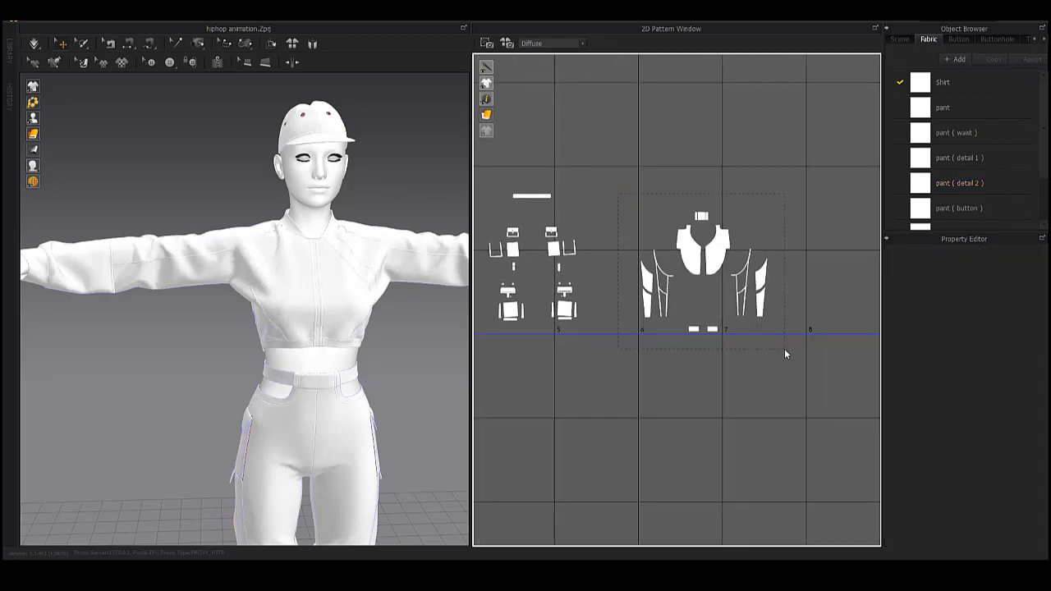
- Select the shirt pattern pieces and shift the group of small pieces upward
{"action": "left_click_drag", "start_coordinate": [785, 348], "coordinate": [636, 201]}
{"action": "scroll", "coordinate": [828, 286], "scroll_direction": "down", "scroll_amount": 2}
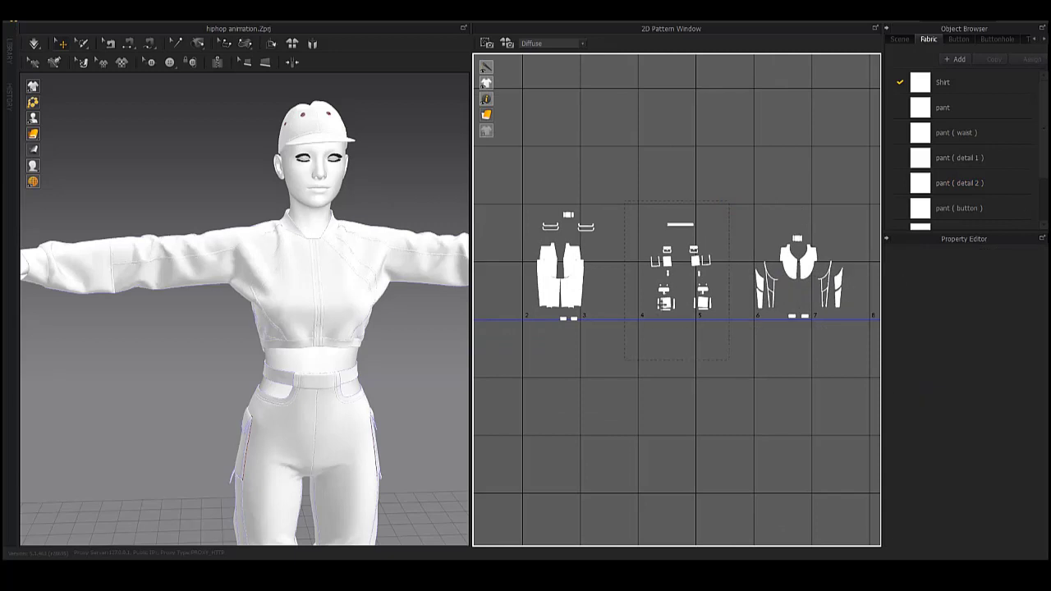
{"action": "left_click_drag", "start_coordinate": [664, 304], "coordinate": [673, 179]}
{"action": "scroll", "coordinate": [658, 265], "scroll_direction": "up", "scroll_amount": 2}
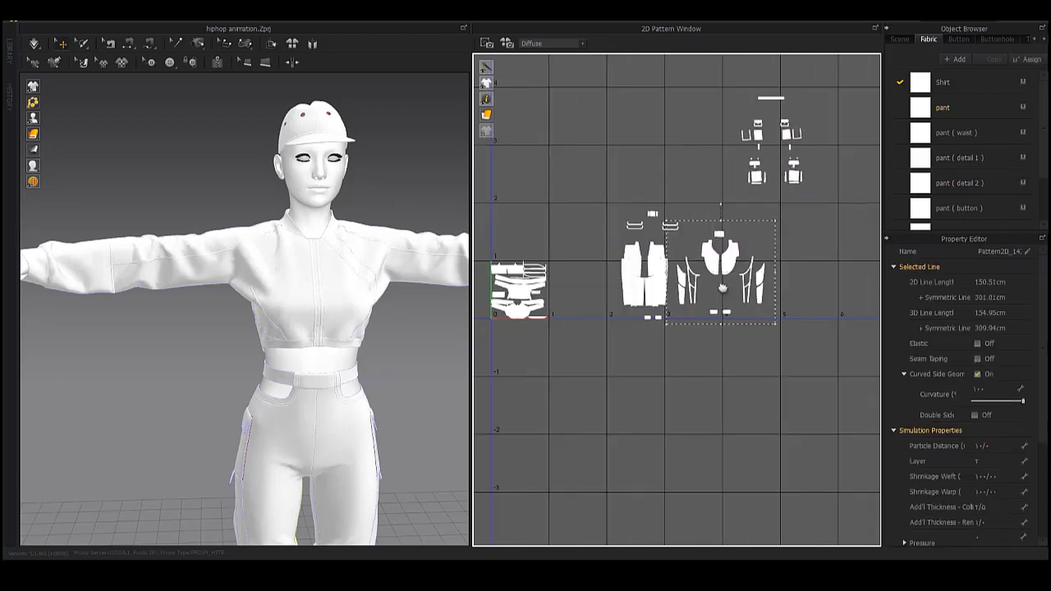
{"action": "scroll", "coordinate": [649, 255], "scroll_direction": "up", "scroll_amount": 2}
{"action": "scroll", "coordinate": [633, 242], "scroll_direction": "up", "scroll_amount": 1}
{"action": "scroll", "coordinate": [613, 229], "scroll_direction": "up", "scroll_amount": 1}
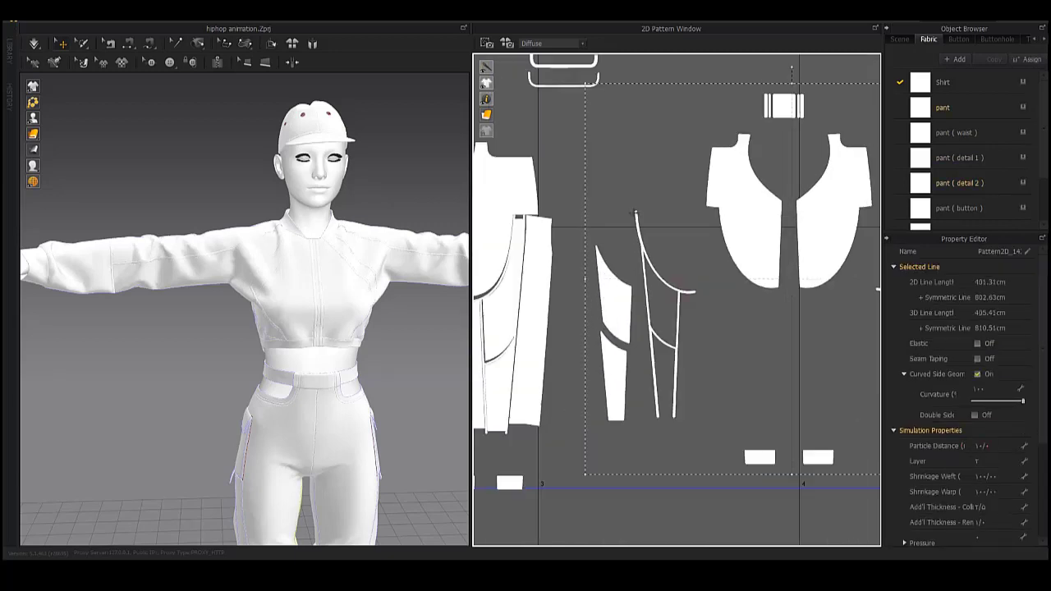
- Select the narrow pant piece and undo its last three moves
{"action": "left_click", "coordinate": [635, 213]}
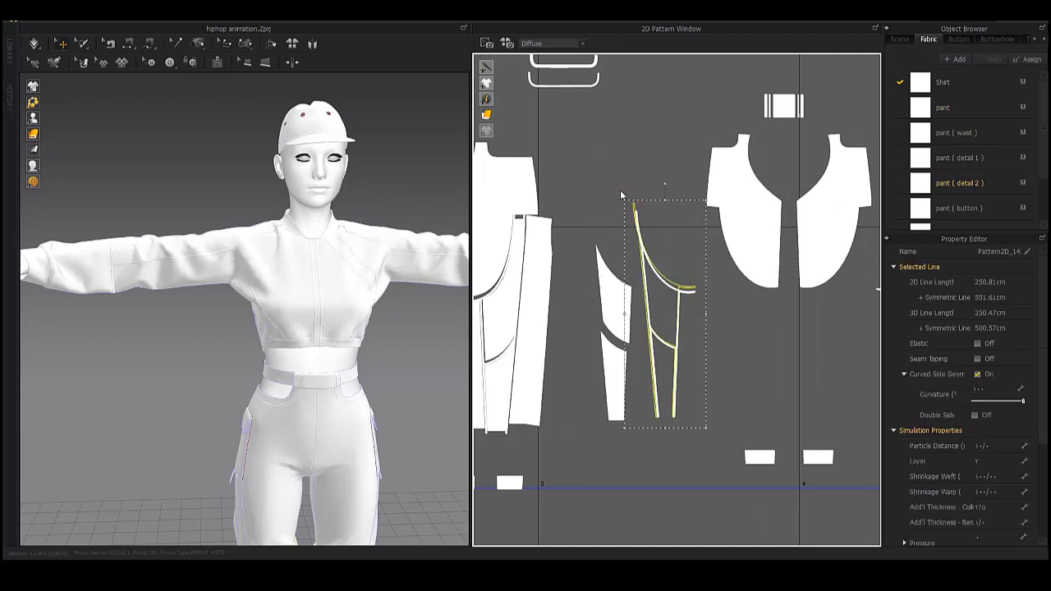
{"action": "scroll", "coordinate": [781, 359], "scroll_direction": "up", "scroll_amount": 2}
{"action": "scroll", "coordinate": [802, 329], "scroll_direction": "up", "scroll_amount": 2}
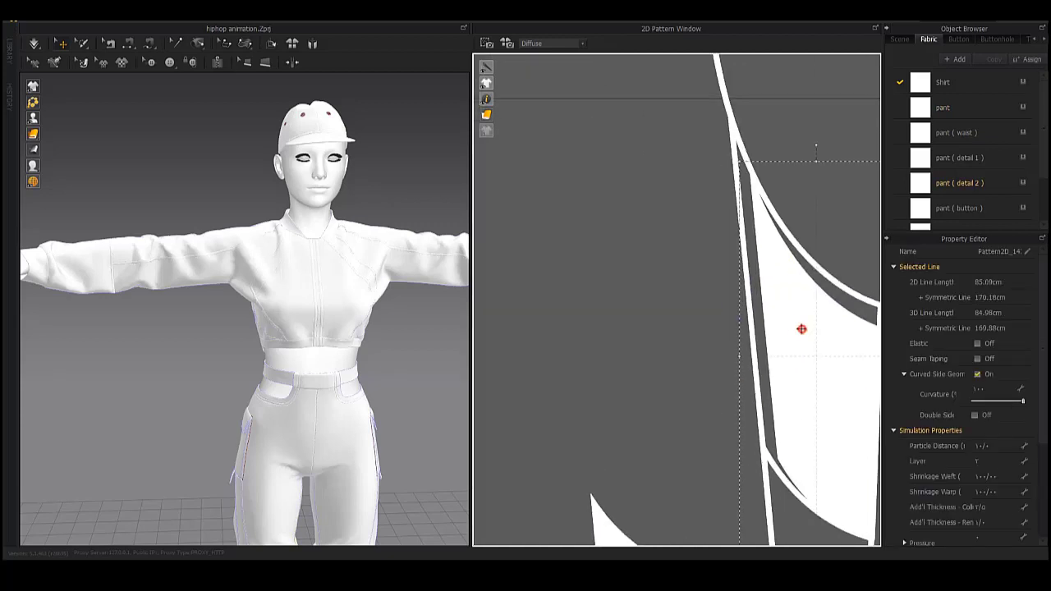
{"action": "scroll", "coordinate": [695, 285], "scroll_direction": "up", "scroll_amount": 2}
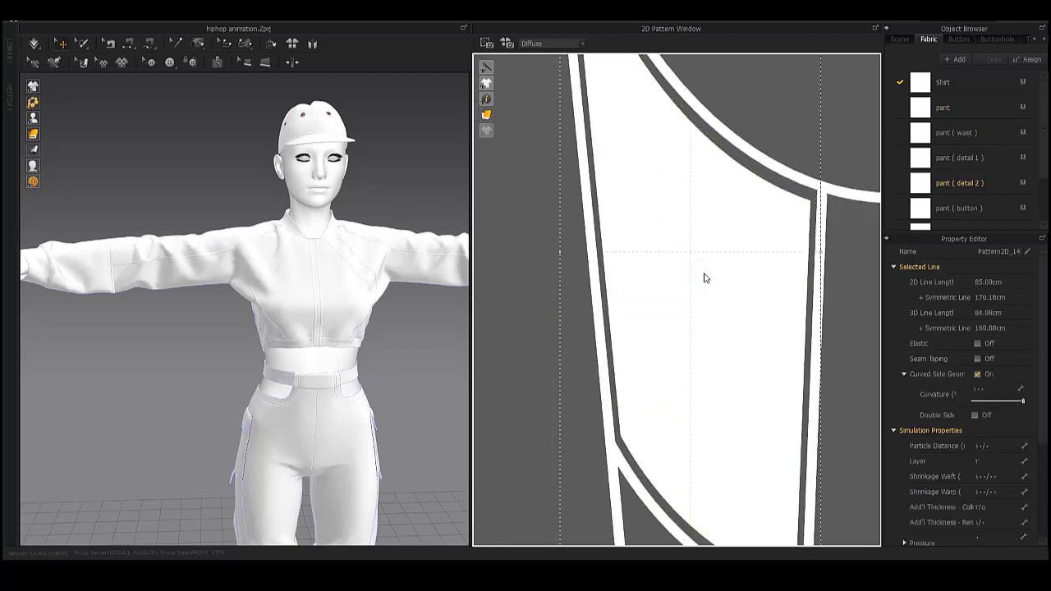
{"action": "scroll", "coordinate": [695, 323], "scroll_direction": "down", "scroll_amount": 1}
{"action": "scroll", "coordinate": [695, 323], "scroll_direction": "down", "scroll_amount": 2}
{"action": "scroll", "coordinate": [690, 321], "scroll_direction": "down", "scroll_amount": 2}
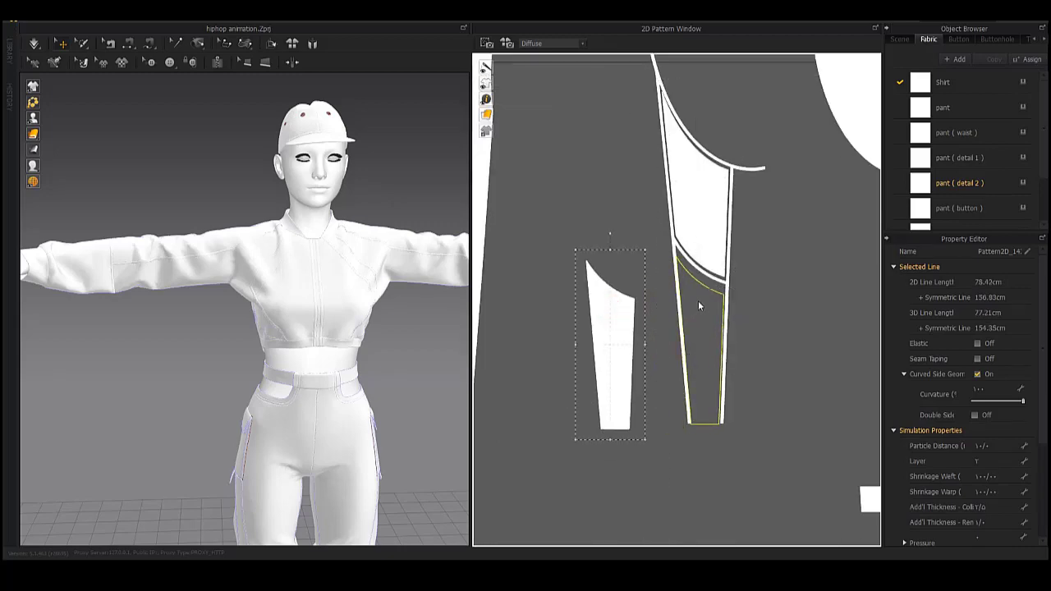
{"action": "left_click", "coordinate": [693, 285]}
{"action": "scroll", "coordinate": [693, 285], "scroll_direction": "up", "scroll_amount": 3}
{"action": "scroll", "coordinate": [663, 330], "scroll_direction": "down", "scroll_amount": 3}
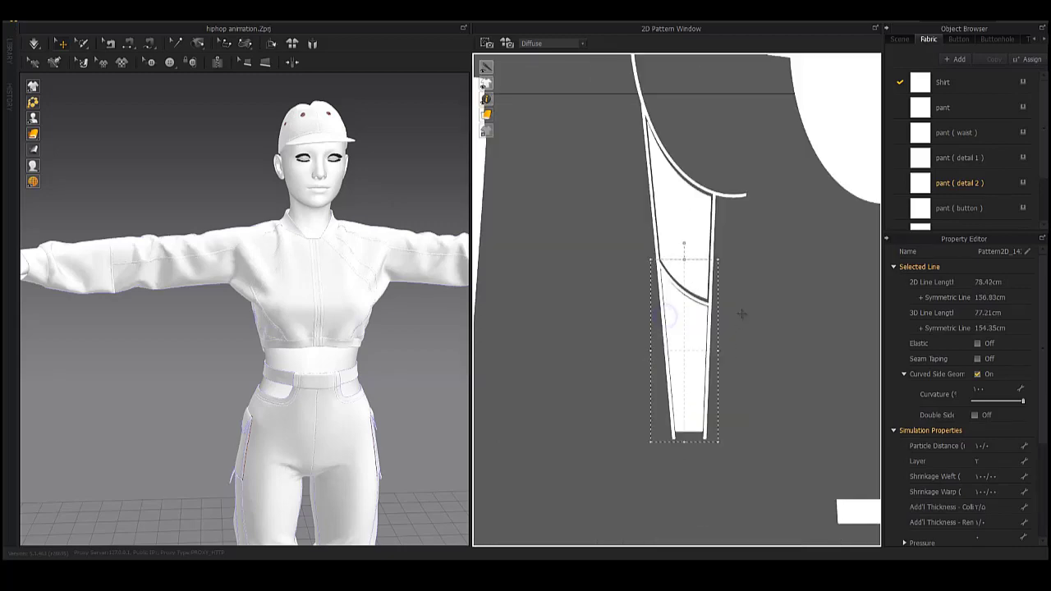
{"action": "scroll", "coordinate": [742, 312], "scroll_direction": "down", "scroll_amount": 3}
{"action": "scroll", "coordinate": [739, 310], "scroll_direction": "up", "scroll_amount": 4}
{"action": "key", "text": "ctrl+z"}
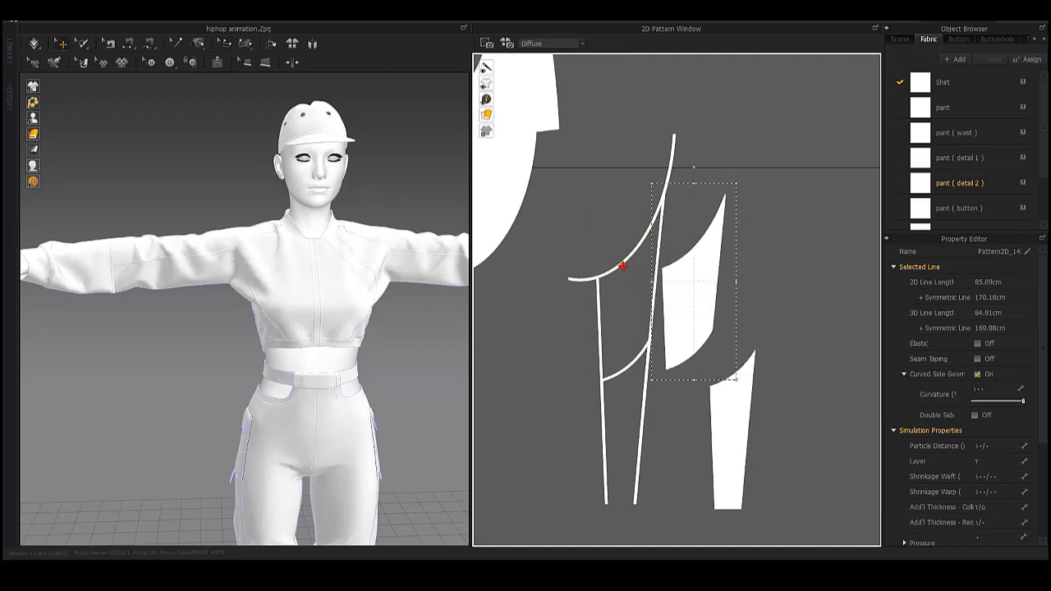
{"action": "key", "text": "ctrl+z"}
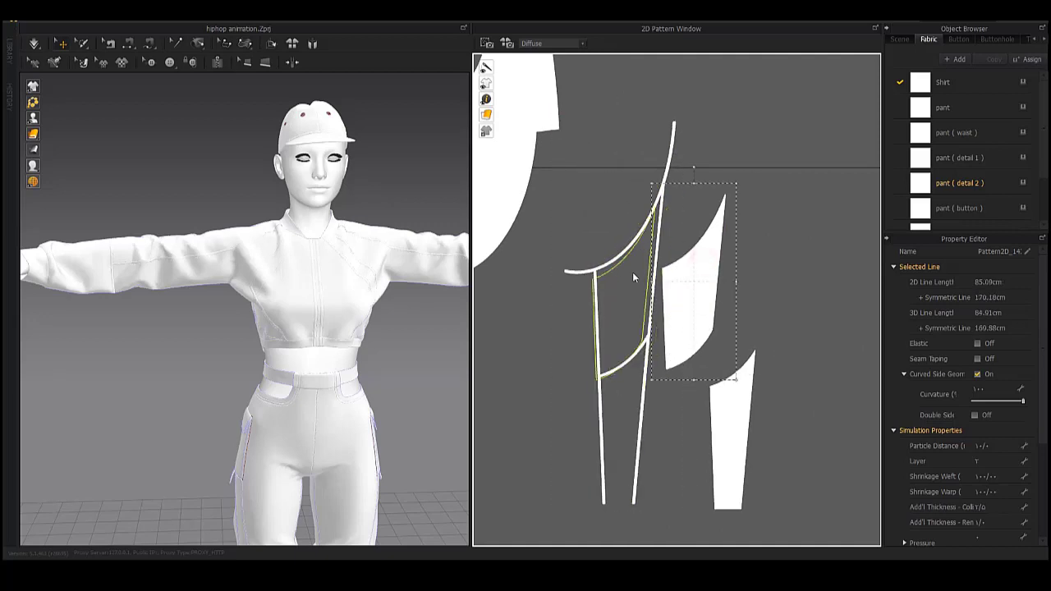
{"action": "key", "text": "ctrl+z"}
- Deselect everything and drag the pant detail piece slightly left
{"action": "scroll", "coordinate": [725, 293], "scroll_direction": "up", "scroll_amount": 5}
{"action": "scroll", "coordinate": [724, 293], "scroll_direction": "up", "scroll_amount": 2}
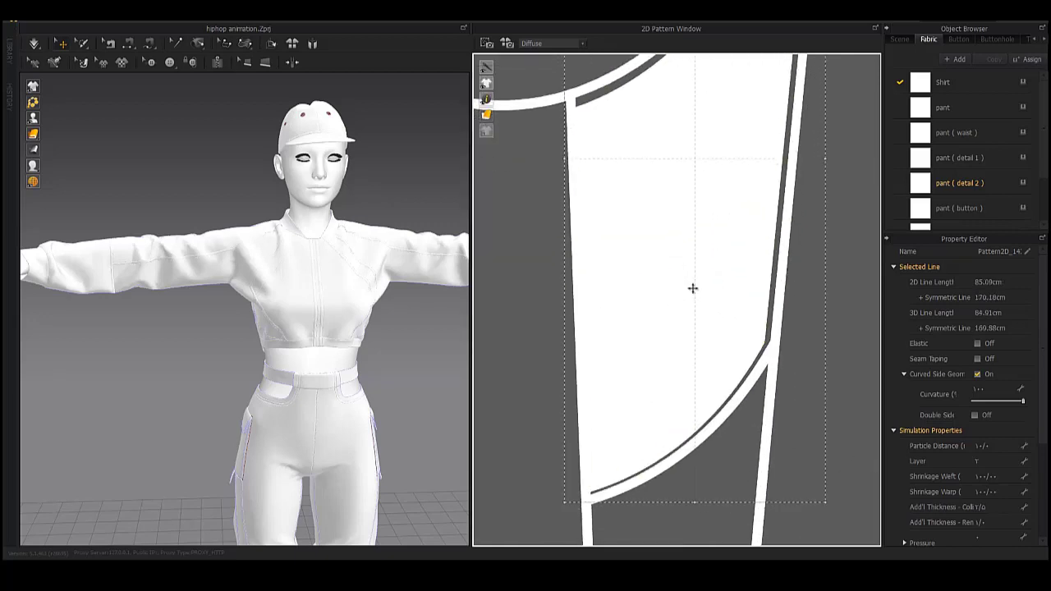
{"action": "scroll", "coordinate": [696, 293], "scroll_direction": "down", "scroll_amount": 3}
{"action": "scroll", "coordinate": [723, 356], "scroll_direction": "down", "scroll_amount": 2}
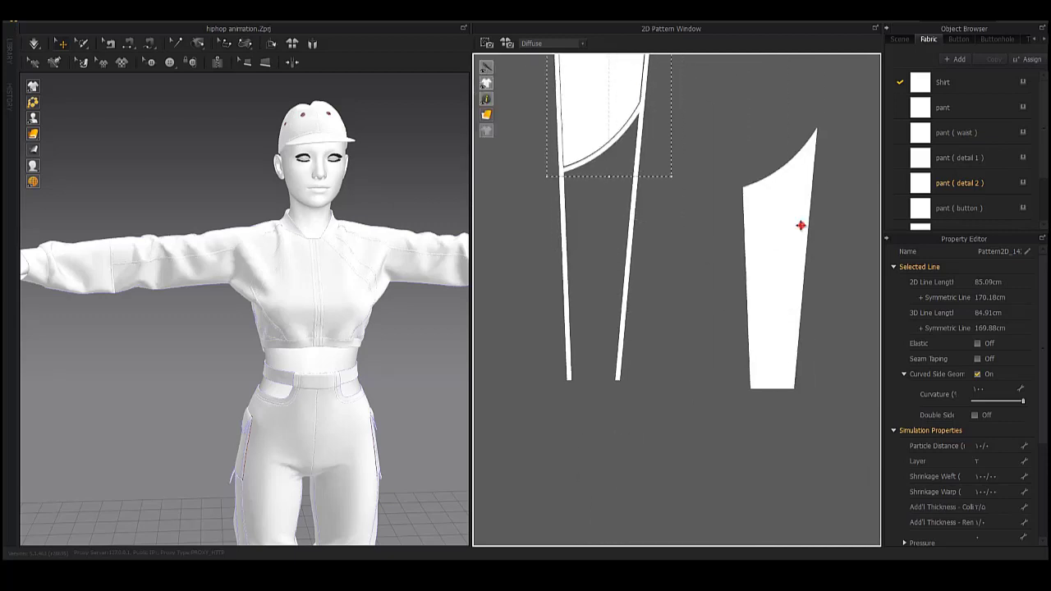
{"action": "scroll", "coordinate": [621, 220], "scroll_direction": "up", "scroll_amount": 2}
{"action": "scroll", "coordinate": [618, 197], "scroll_direction": "up", "scroll_amount": 2}
{"action": "scroll", "coordinate": [674, 271], "scroll_direction": "up", "scroll_amount": 2}
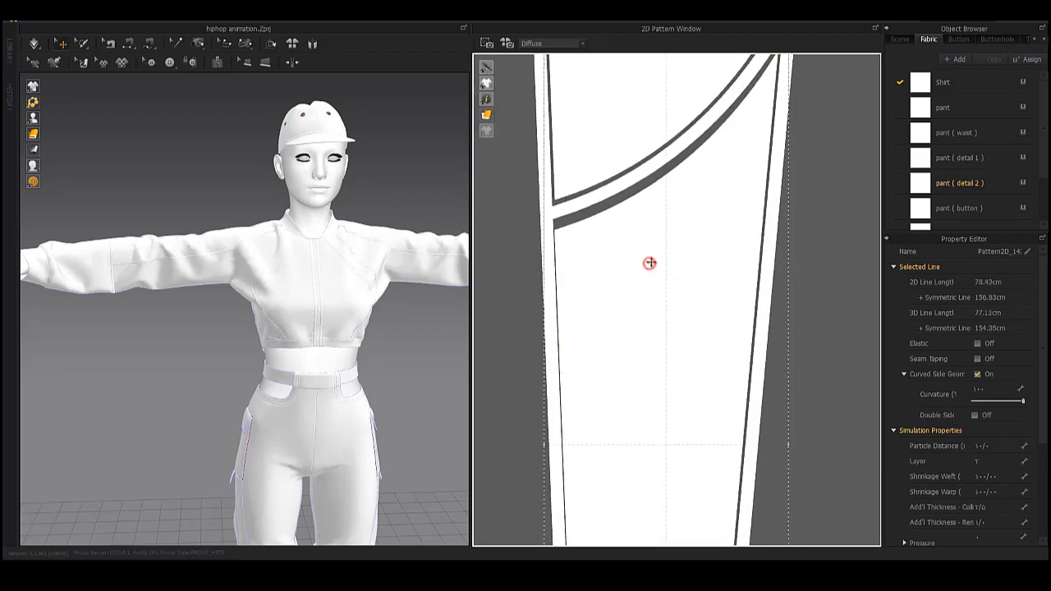
{"action": "scroll", "coordinate": [661, 285], "scroll_direction": "down", "scroll_amount": 3}
{"action": "scroll", "coordinate": [706, 329], "scroll_direction": "down", "scroll_amount": 2}
{"action": "left_click", "coordinate": [649, 203]}
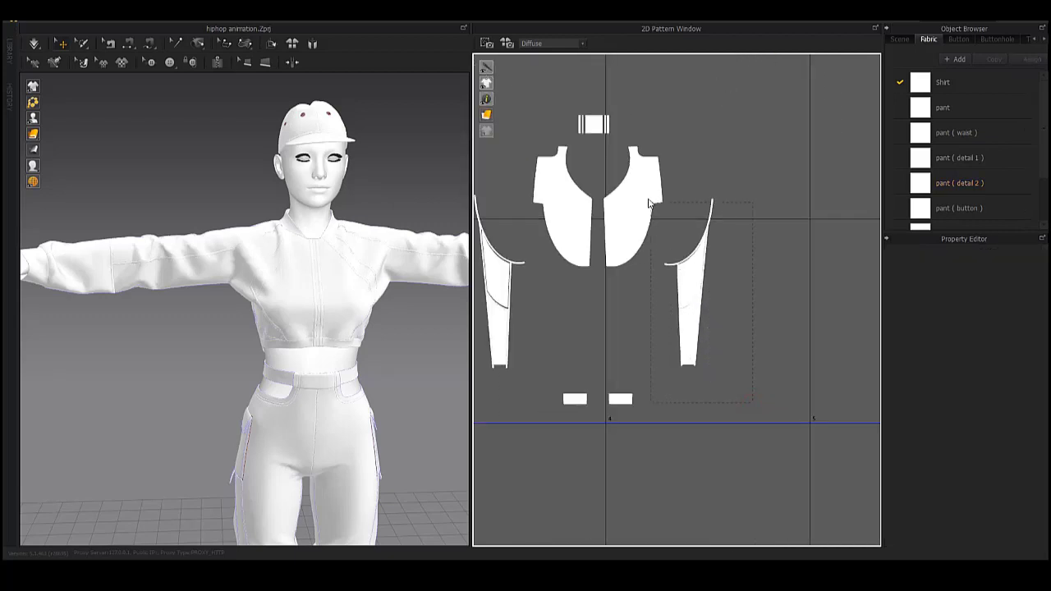
{"action": "left_click_drag", "start_coordinate": [679, 280], "coordinate": [631, 268]}
- Select the two small rectangle pieces below the pants and drag them right
{"action": "scroll", "coordinate": [682, 296], "scroll_direction": "up", "scroll_amount": 2}
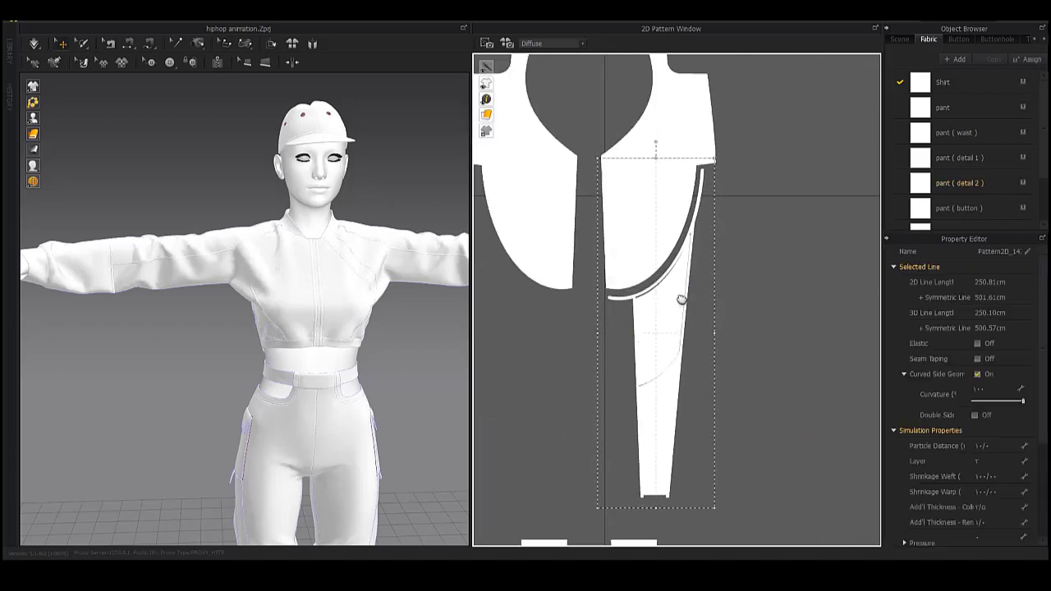
{"action": "scroll", "coordinate": [675, 306], "scroll_direction": "up", "scroll_amount": 1}
{"action": "scroll", "coordinate": [658, 345], "scroll_direction": "down", "scroll_amount": 2}
{"action": "scroll", "coordinate": [716, 204], "scroll_direction": "up", "scroll_amount": 3}
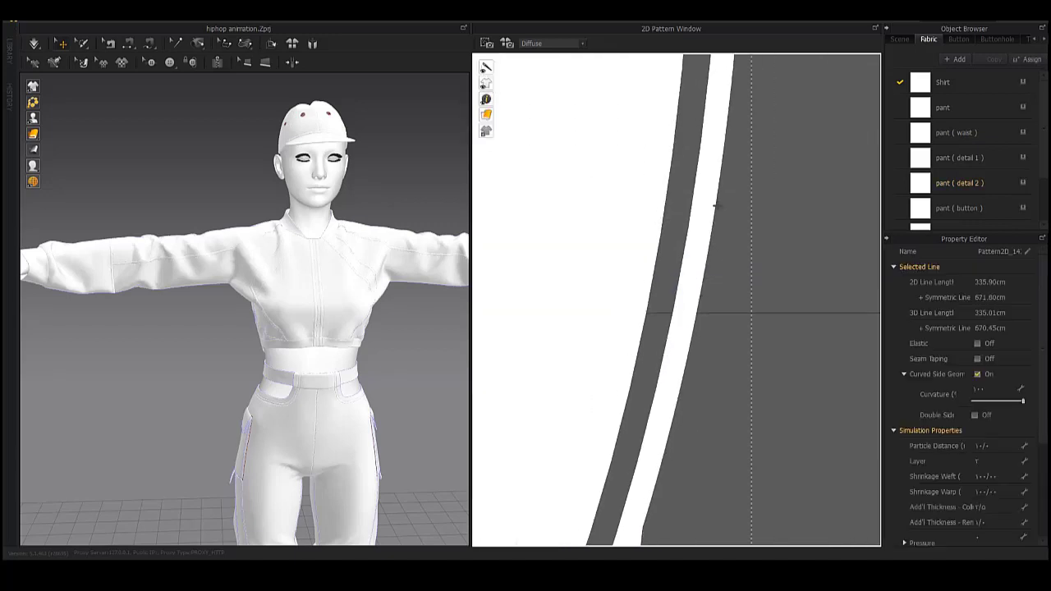
{"action": "scroll", "coordinate": [697, 247], "scroll_direction": "down", "scroll_amount": 2}
{"action": "scroll", "coordinate": [690, 281], "scroll_direction": "down", "scroll_amount": 2}
{"action": "scroll", "coordinate": [695, 270], "scroll_direction": "down", "scroll_amount": 2}
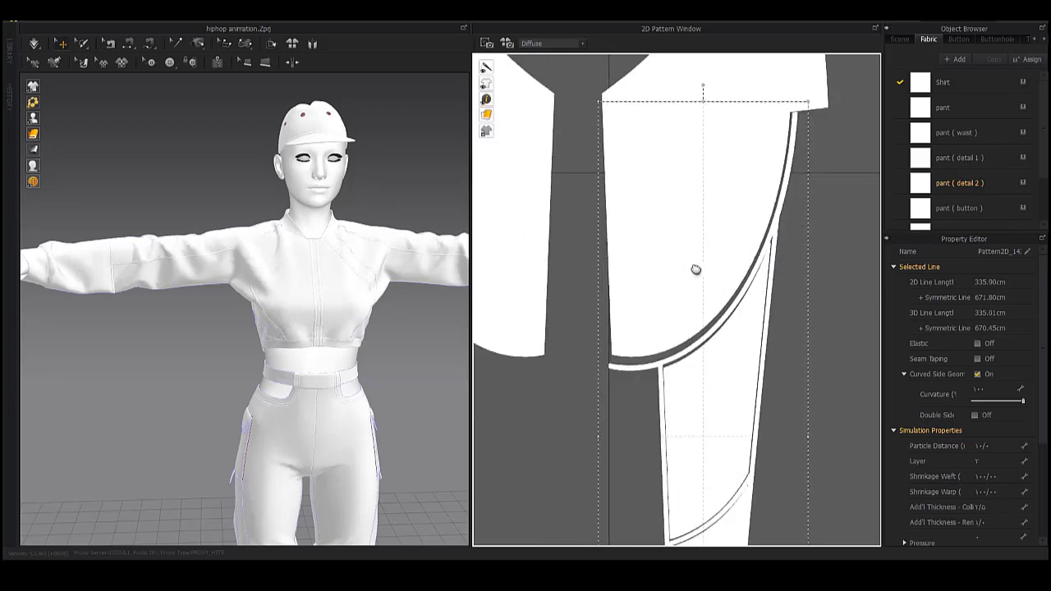
{"action": "scroll", "coordinate": [695, 270], "scroll_direction": "down", "scroll_amount": 2}
{"action": "scroll", "coordinate": [630, 355], "scroll_direction": "up", "scroll_amount": 1}
{"action": "left_click", "coordinate": [630, 356]}
{"action": "scroll", "coordinate": [630, 356], "scroll_direction": "down", "scroll_amount": 1}
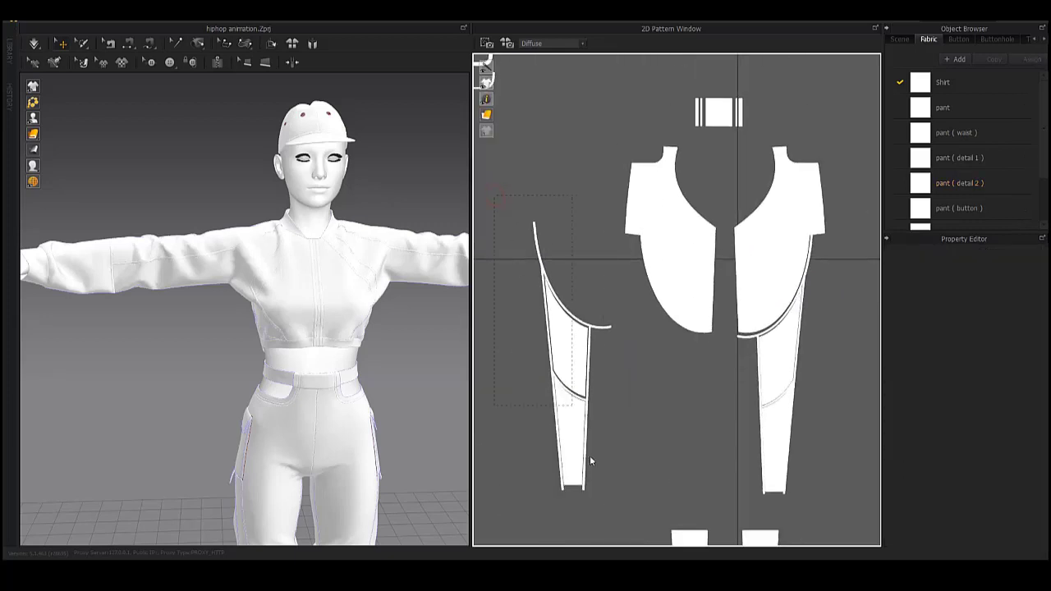
{"action": "left_click", "coordinate": [601, 388]}
{"action": "scroll", "coordinate": [676, 369], "scroll_direction": "up", "scroll_amount": 5}
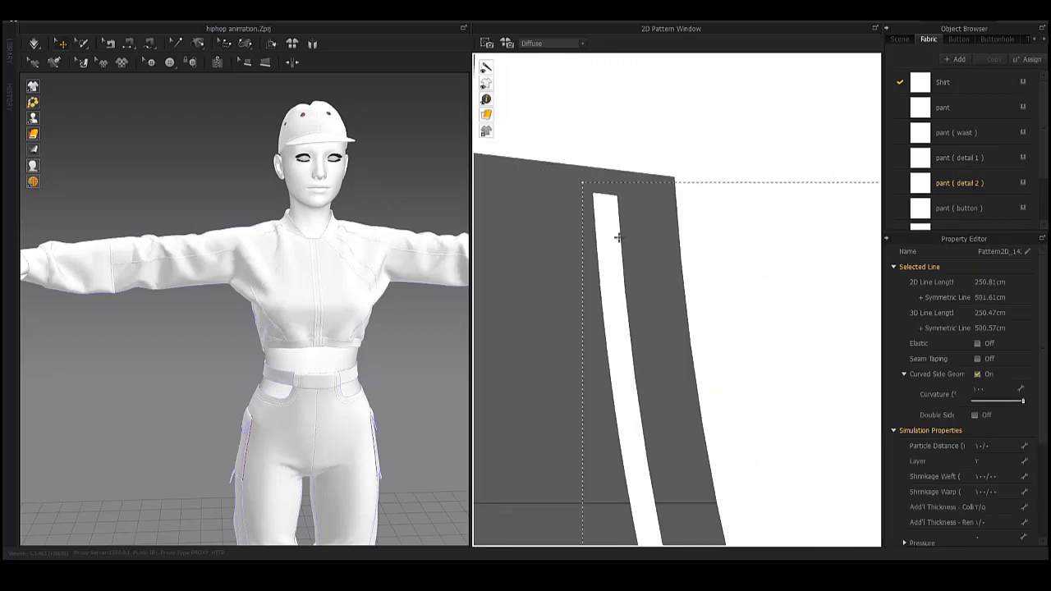
{"action": "scroll", "coordinate": [638, 208], "scroll_direction": "down", "scroll_amount": 2}
{"action": "scroll", "coordinate": [693, 241], "scroll_direction": "down", "scroll_amount": 2}
{"action": "scroll", "coordinate": [685, 287], "scroll_direction": "down", "scroll_amount": 2}
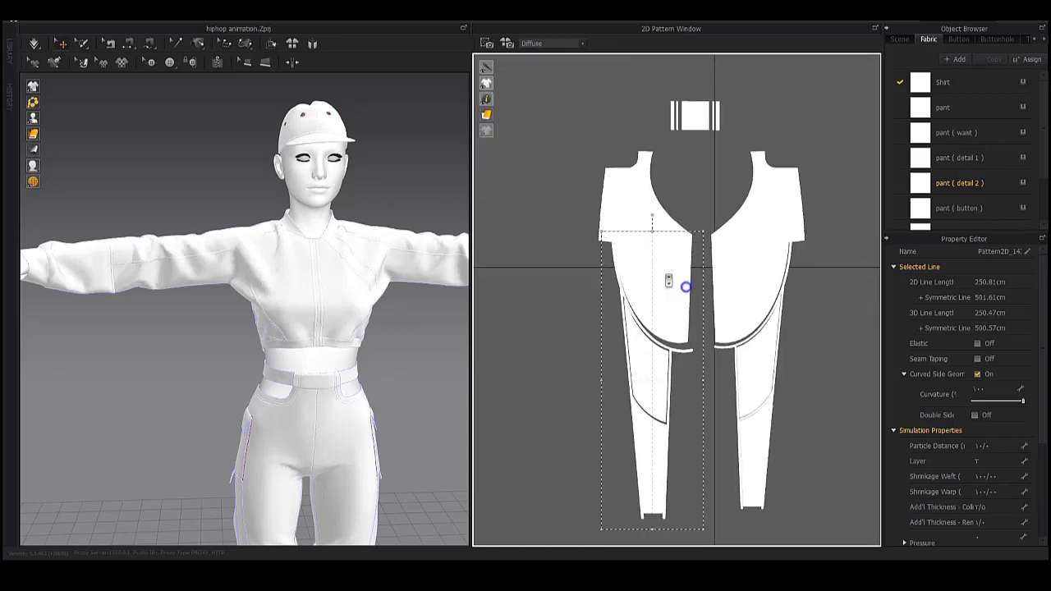
{"action": "scroll", "coordinate": [629, 171], "scroll_direction": "down", "scroll_amount": 1}
{"action": "scroll", "coordinate": [629, 246], "scroll_direction": "up", "scroll_amount": 2}
{"action": "scroll", "coordinate": [649, 345], "scroll_direction": "down", "scroll_amount": 2}
{"action": "left_click", "coordinate": [626, 384]}
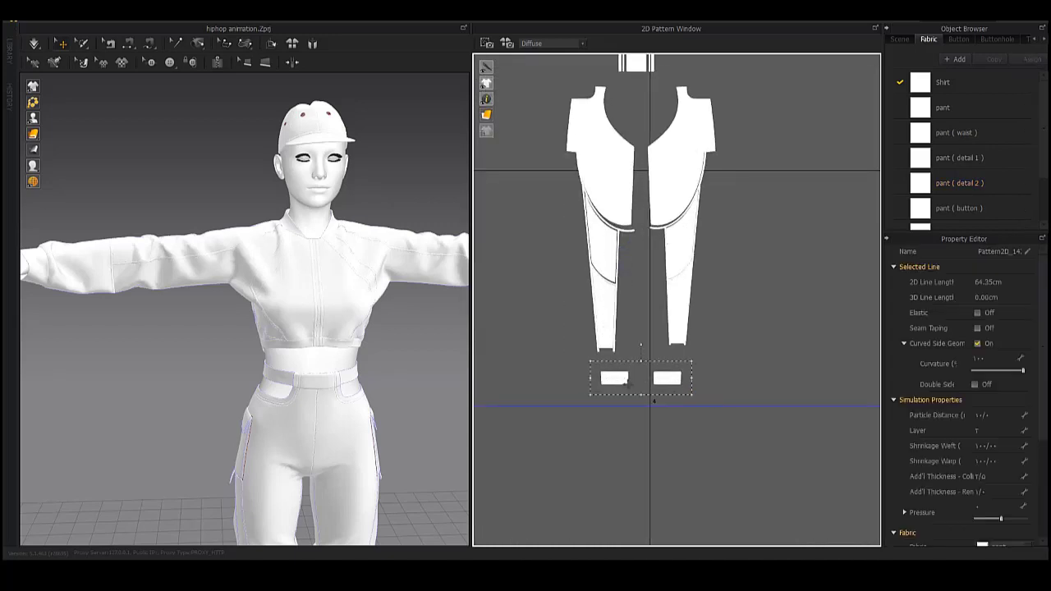
{"action": "left_click_drag", "start_coordinate": [618, 378], "coordinate": [749, 423]}
{"action": "scroll", "coordinate": [681, 263], "scroll_direction": "down", "scroll_amount": 2}
- Move the two small rectangles up beside the pants and shift the small upper pieces right
{"action": "left_click_drag", "start_coordinate": [715, 335], "coordinate": [598, 199]}
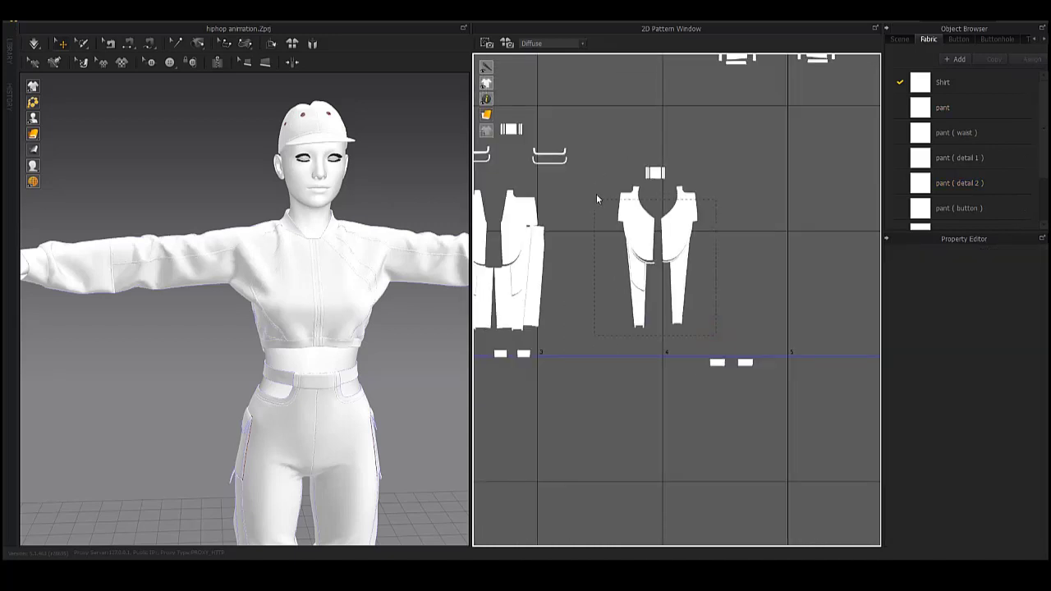
{"action": "left_click", "coordinate": [575, 246]}
{"action": "scroll", "coordinate": [674, 246], "scroll_direction": "down", "scroll_amount": 1}
{"action": "scroll", "coordinate": [723, 271], "scroll_direction": "down", "scroll_amount": 2}
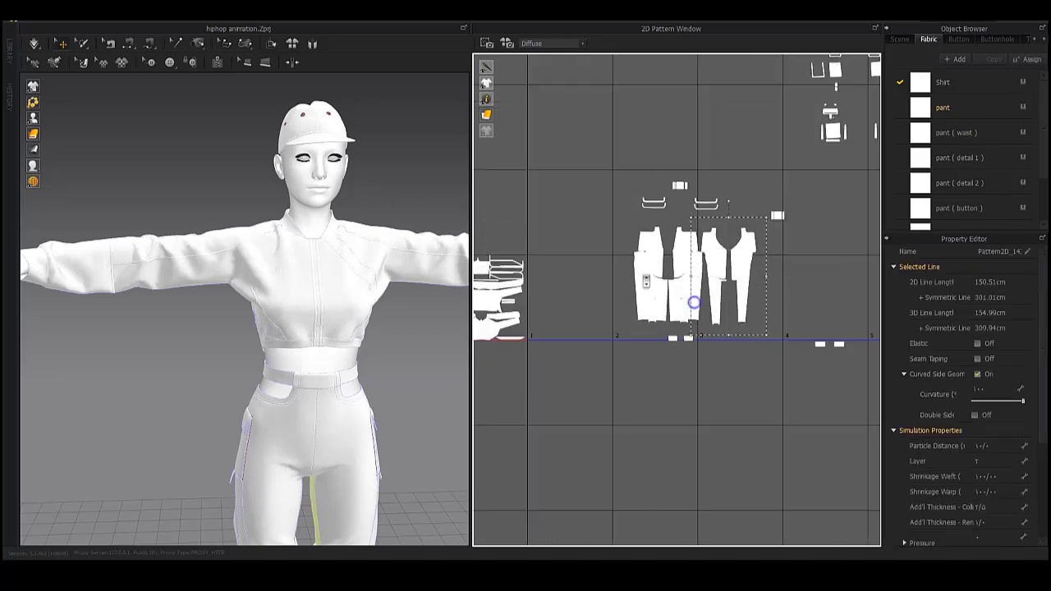
{"action": "scroll", "coordinate": [796, 302], "scroll_direction": "up", "scroll_amount": 1}
{"action": "left_click_drag", "start_coordinate": [751, 323], "coordinate": [696, 219]}
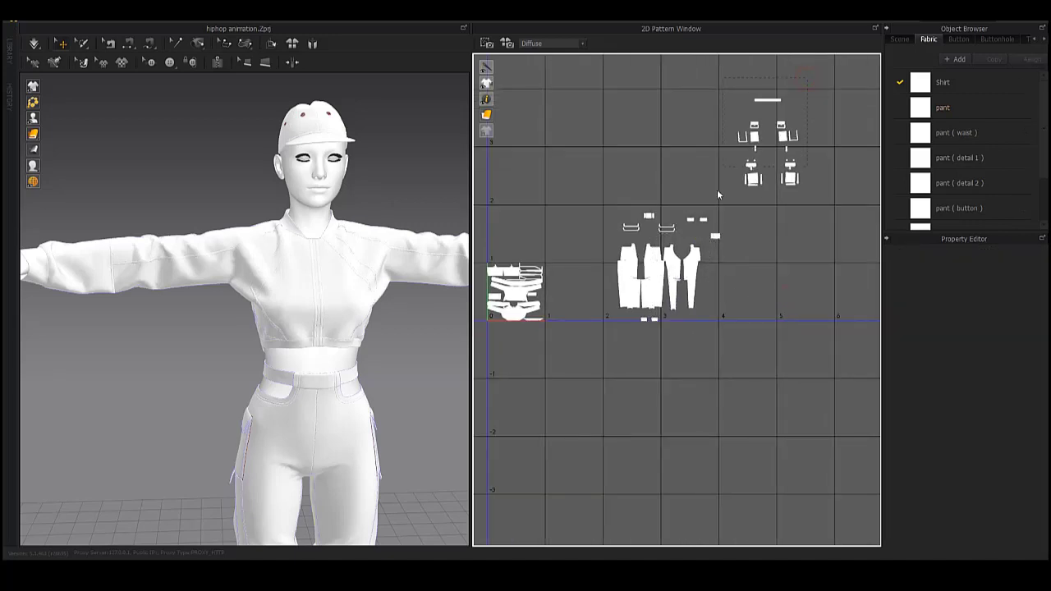
{"action": "left_click", "coordinate": [748, 195]}
{"action": "left_click_drag", "start_coordinate": [586, 201], "coordinate": [724, 205]}
- Marquee-select the loose pattern pieces and pack them left against the shirt block
{"action": "left_click", "coordinate": [576, 359]}
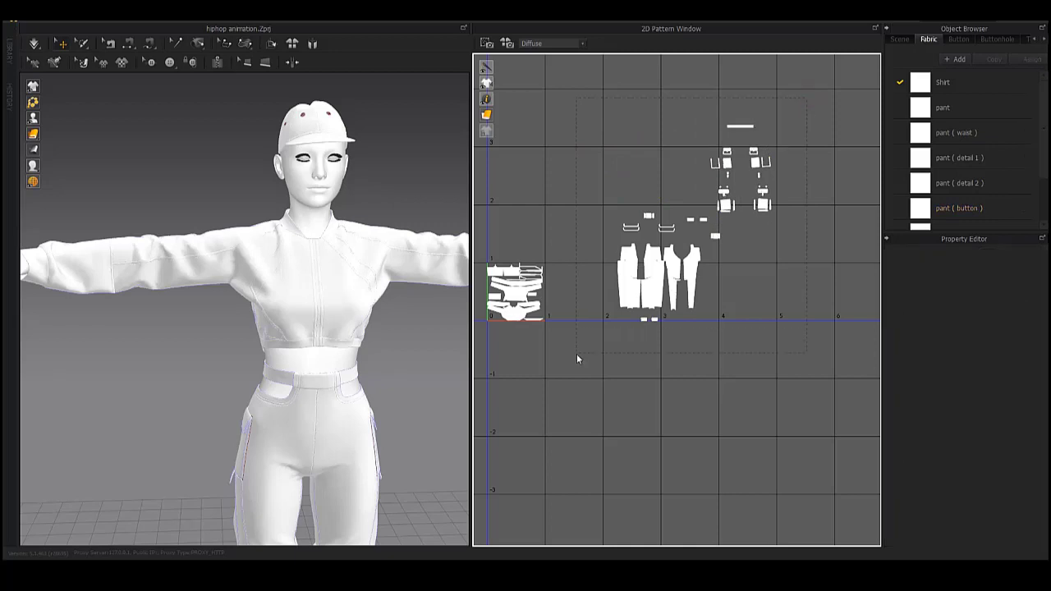
{"action": "left_click_drag", "start_coordinate": [680, 348], "coordinate": [778, 128]}
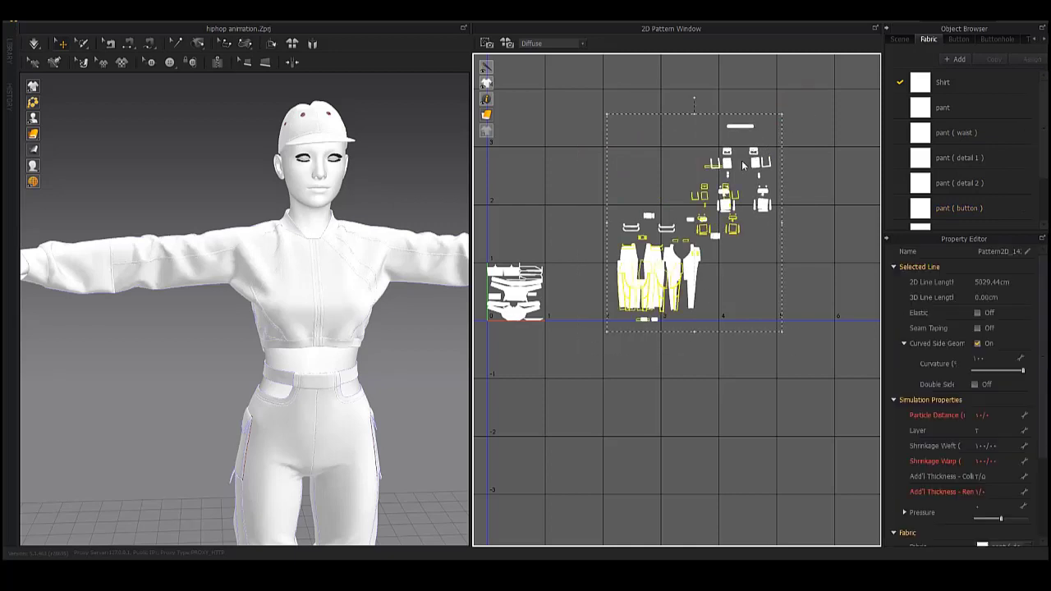
{"action": "left_click", "coordinate": [688, 366]}
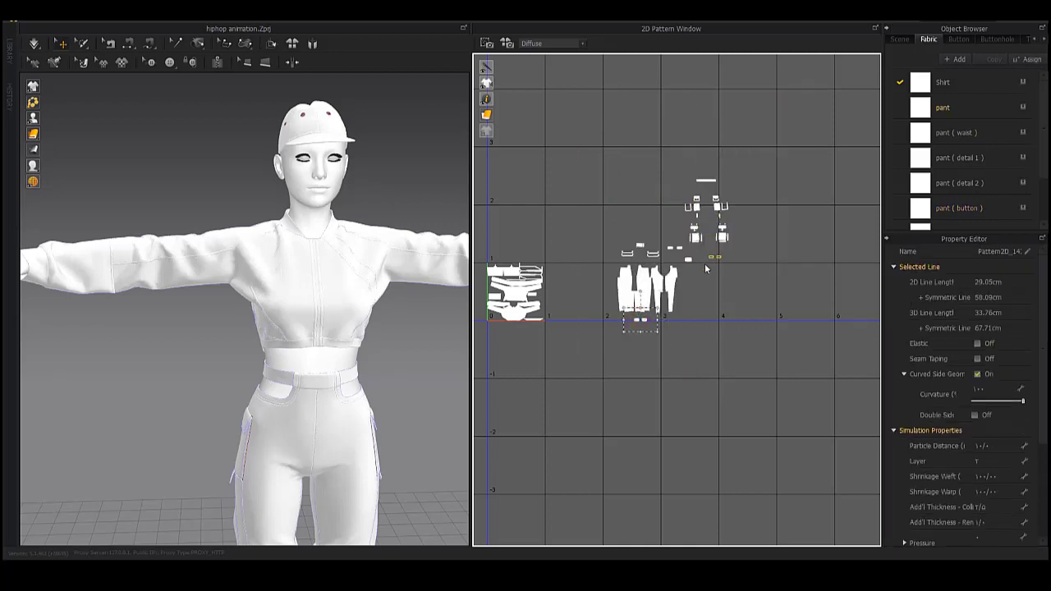
{"action": "left_click_drag", "start_coordinate": [610, 329], "coordinate": [743, 168]}
{"action": "left_click_drag", "start_coordinate": [649, 288], "coordinate": [577, 290]}
{"action": "scroll", "coordinate": [643, 303], "scroll_direction": "up", "scroll_amount": 5}
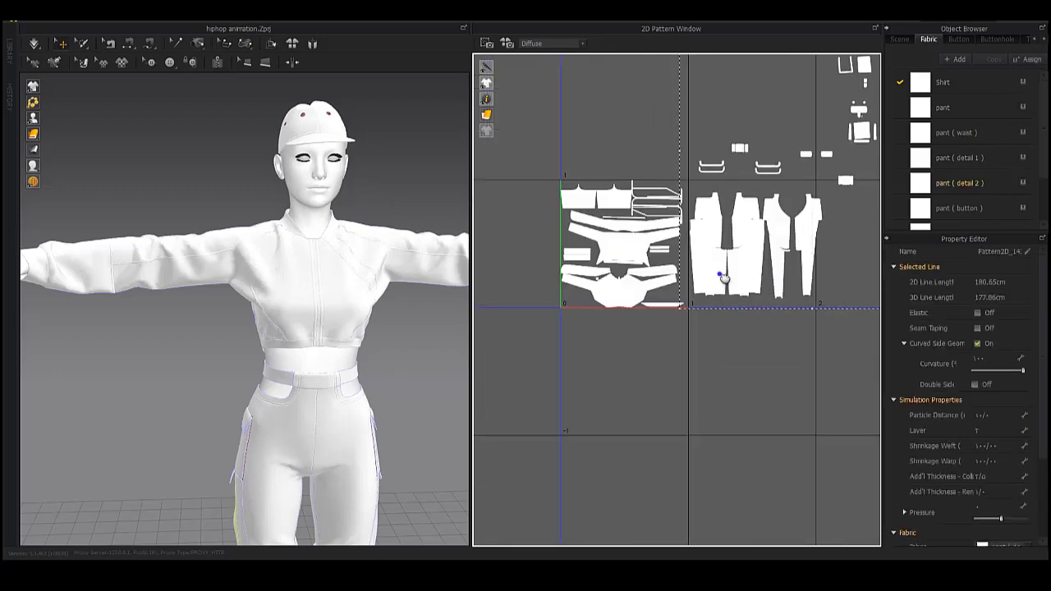
{"action": "scroll", "coordinate": [643, 303], "scroll_direction": "up", "scroll_amount": 5}
{"action": "scroll", "coordinate": [643, 303], "scroll_direction": "up", "scroll_amount": 2}
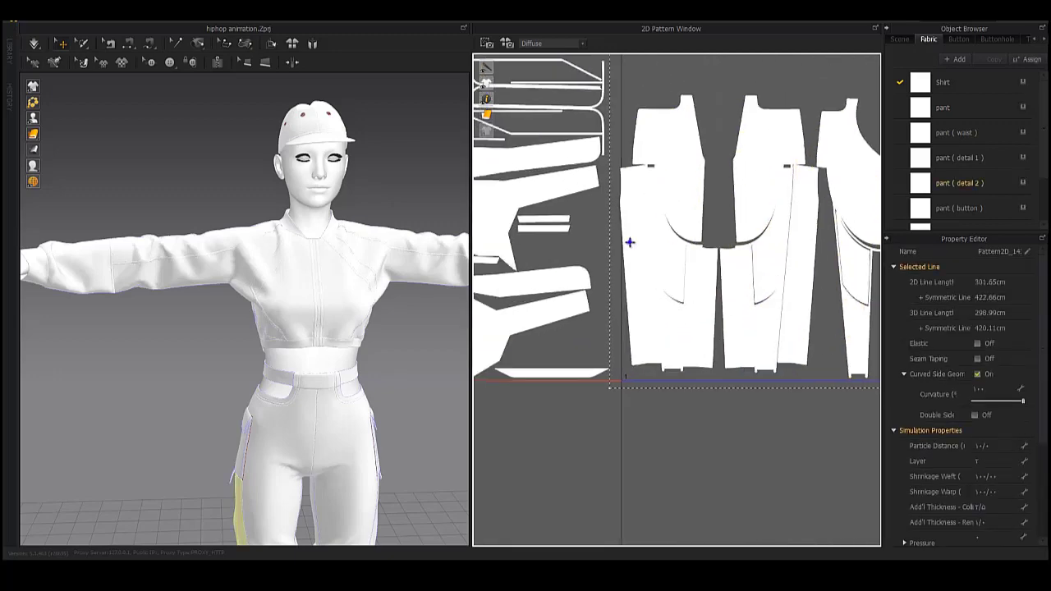
{"action": "scroll", "coordinate": [629, 242], "scroll_direction": "up", "scroll_amount": 5}
{"action": "scroll", "coordinate": [652, 257], "scroll_direction": "down", "scroll_amount": 3}
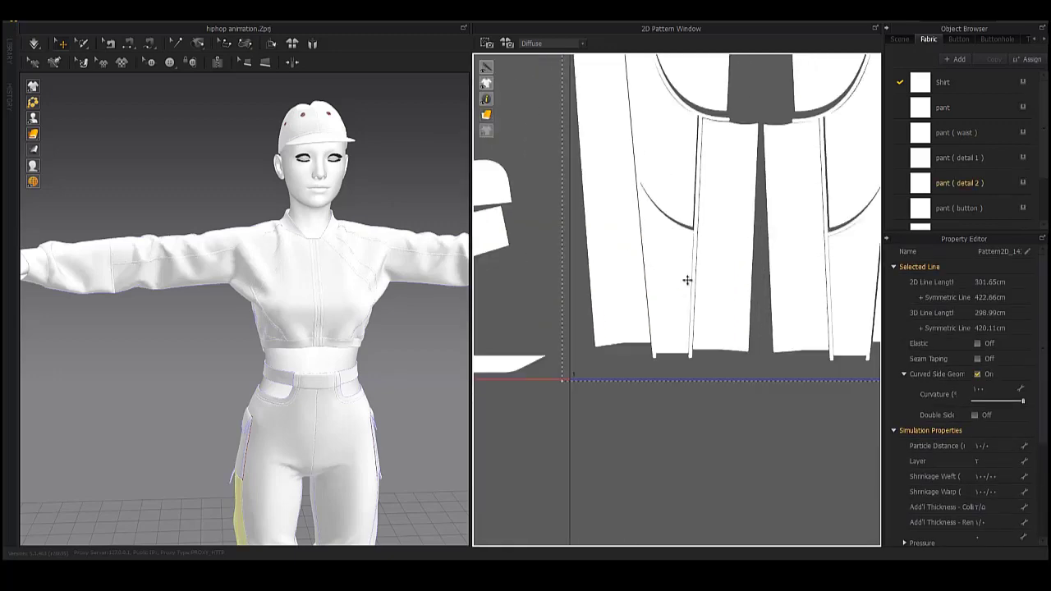
{"action": "scroll", "coordinate": [690, 287], "scroll_direction": "up", "scroll_amount": 2}
{"action": "scroll", "coordinate": [655, 279], "scroll_direction": "down", "scroll_amount": 1}
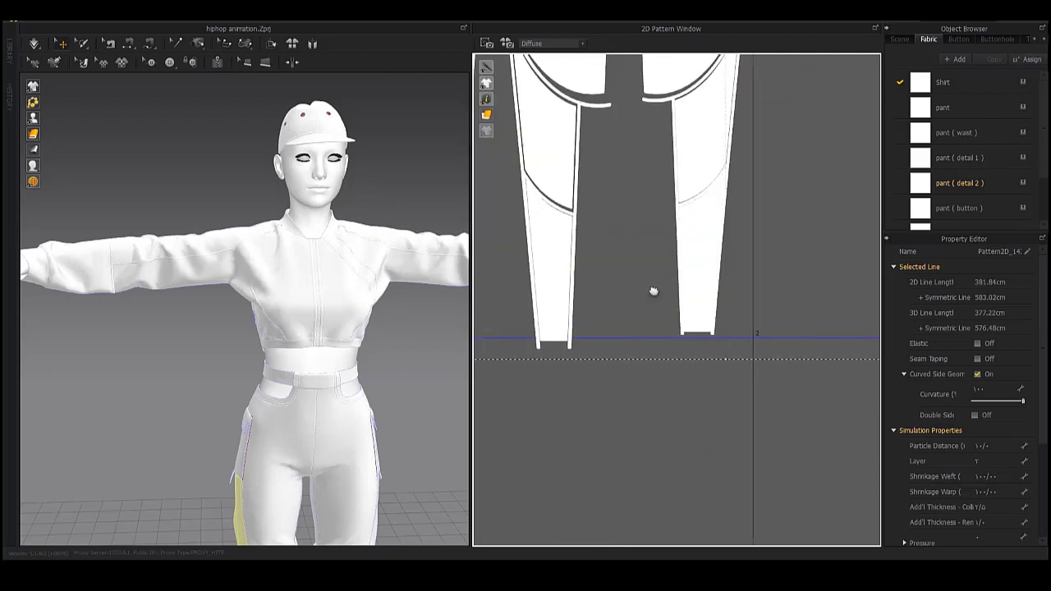
{"action": "scroll", "coordinate": [665, 321], "scroll_direction": "down", "scroll_amount": 3}
- Tuck the right pant leg panel tighter against the neighbouring leg pieces
{"action": "left_click", "coordinate": [749, 379]}
{"action": "scroll", "coordinate": [590, 109], "scroll_direction": "up", "scroll_amount": 2}
{"action": "left_click", "coordinate": [695, 266]}
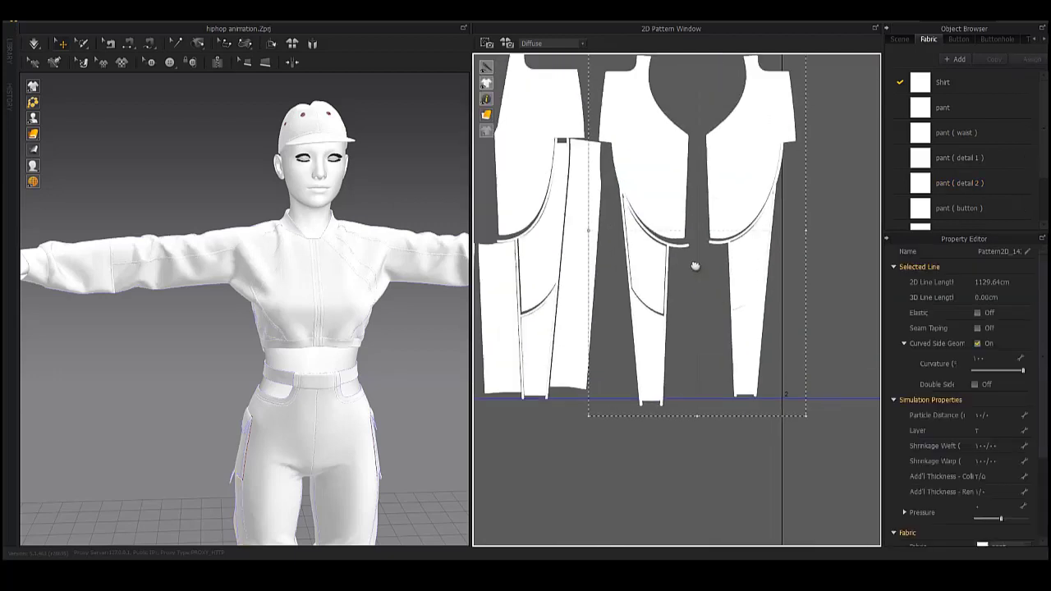
{"action": "scroll", "coordinate": [694, 265], "scroll_direction": "up", "scroll_amount": 1}
{"action": "scroll", "coordinate": [683, 189], "scroll_direction": "up", "scroll_amount": 2}
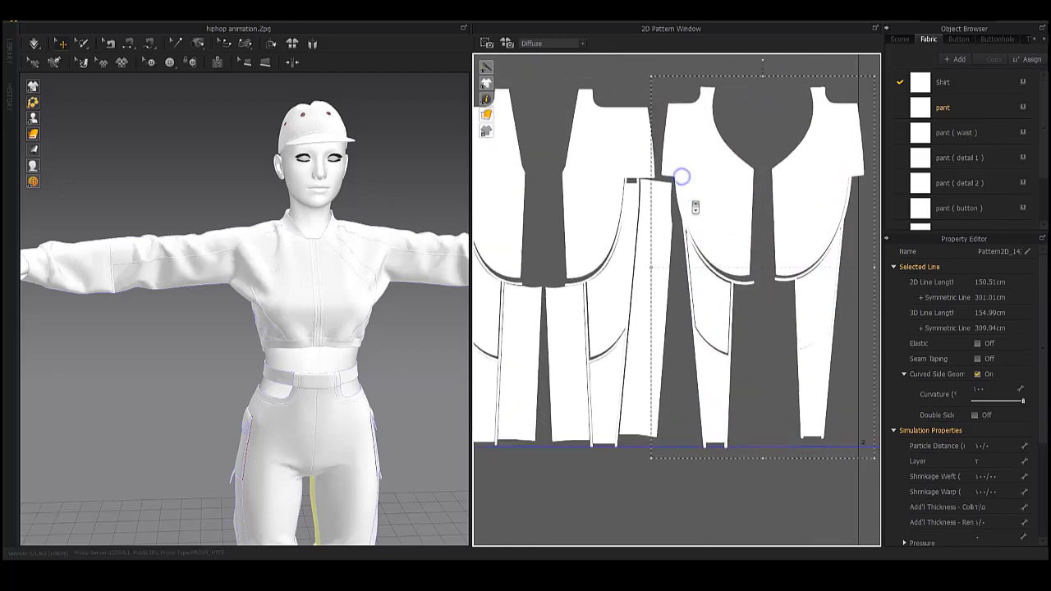
{"action": "scroll", "coordinate": [739, 205], "scroll_direction": "up", "scroll_amount": 2}
{"action": "scroll", "coordinate": [739, 234], "scroll_direction": "down", "scroll_amount": 4}
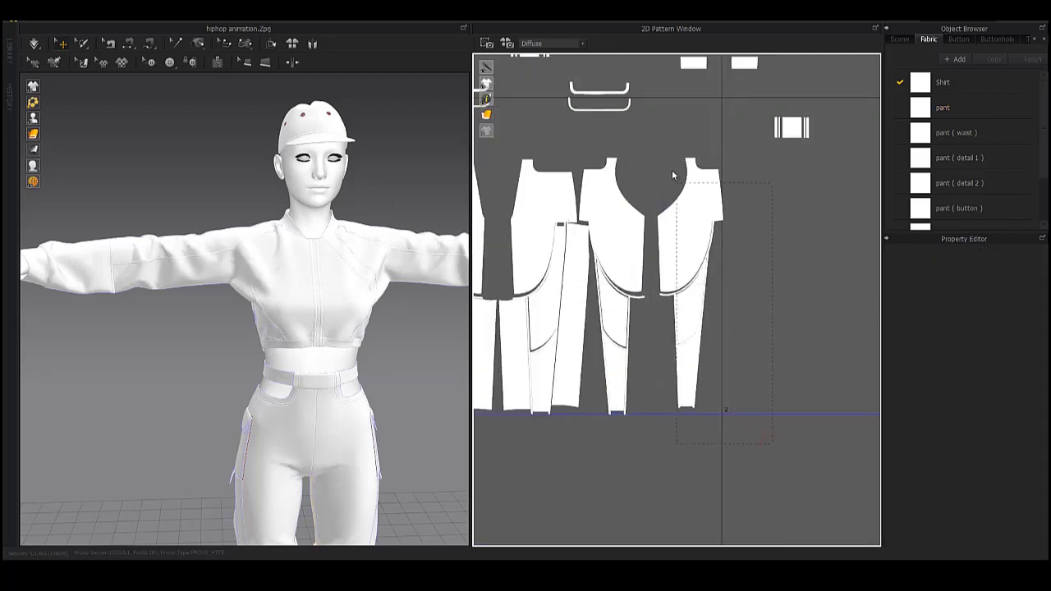
{"action": "scroll", "coordinate": [653, 143], "scroll_direction": "up", "scroll_amount": 3}
{"action": "scroll", "coordinate": [682, 209], "scroll_direction": "down", "scroll_amount": 1}
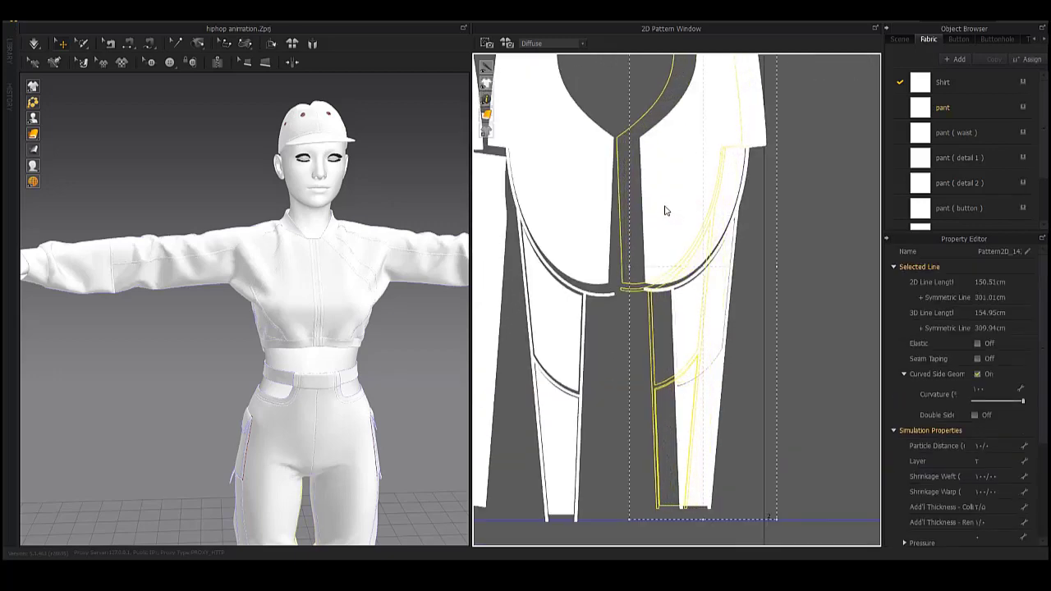
{"action": "scroll", "coordinate": [666, 211], "scroll_direction": "down", "scroll_amount": 2}
{"action": "scroll", "coordinate": [679, 241], "scroll_direction": "down", "scroll_amount": 2}
{"action": "scroll", "coordinate": [681, 230], "scroll_direction": "up", "scroll_amount": 5}
{"action": "middle_click_drag", "start_coordinate": [681, 225], "coordinate": [644, 234]}
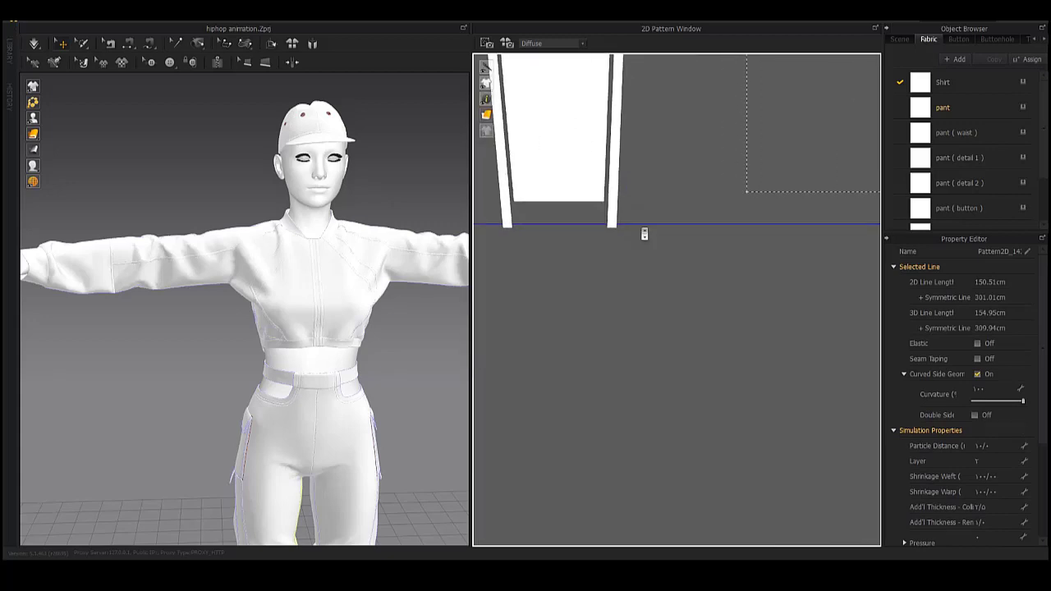
{"action": "scroll", "coordinate": [644, 234], "scroll_direction": "down", "scroll_amount": 2}
{"action": "scroll", "coordinate": [657, 222], "scroll_direction": "down", "scroll_amount": 2}
{"action": "scroll", "coordinate": [668, 203], "scroll_direction": "down", "scroll_amount": 2}
{"action": "scroll", "coordinate": [668, 202], "scroll_direction": "down", "scroll_amount": 1}
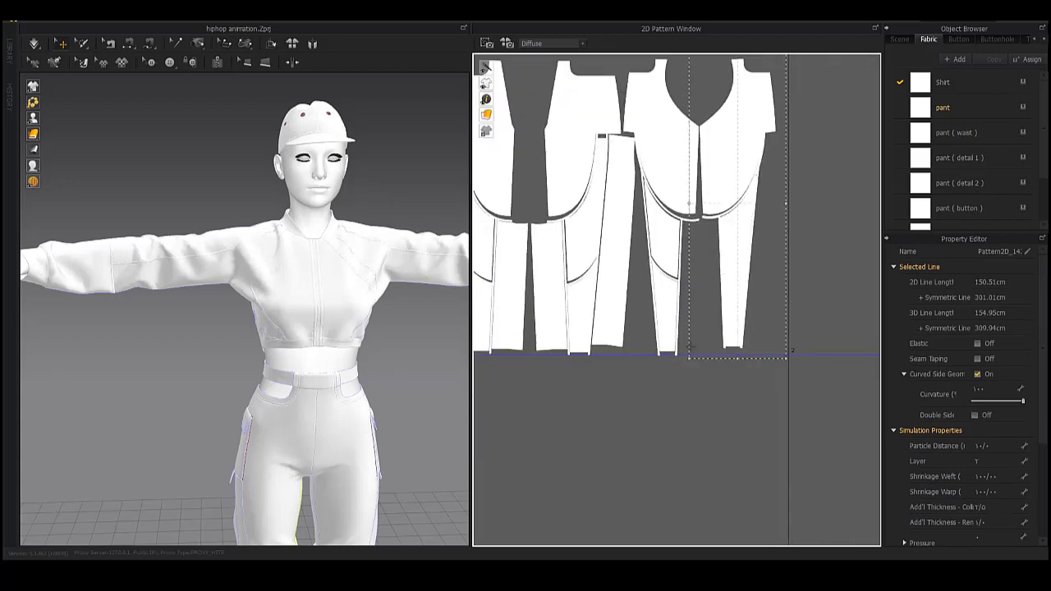
- Select the centre V-neck piece and nudge it slightly right
{"action": "left_click_drag", "start_coordinate": [712, 404], "coordinate": [665, 244]}
{"action": "left_click", "coordinate": [620, 63]}
{"action": "scroll", "coordinate": [641, 164], "scroll_direction": "down", "scroll_amount": 1}
{"action": "scroll", "coordinate": [662, 223], "scroll_direction": "up", "scroll_amount": 2}
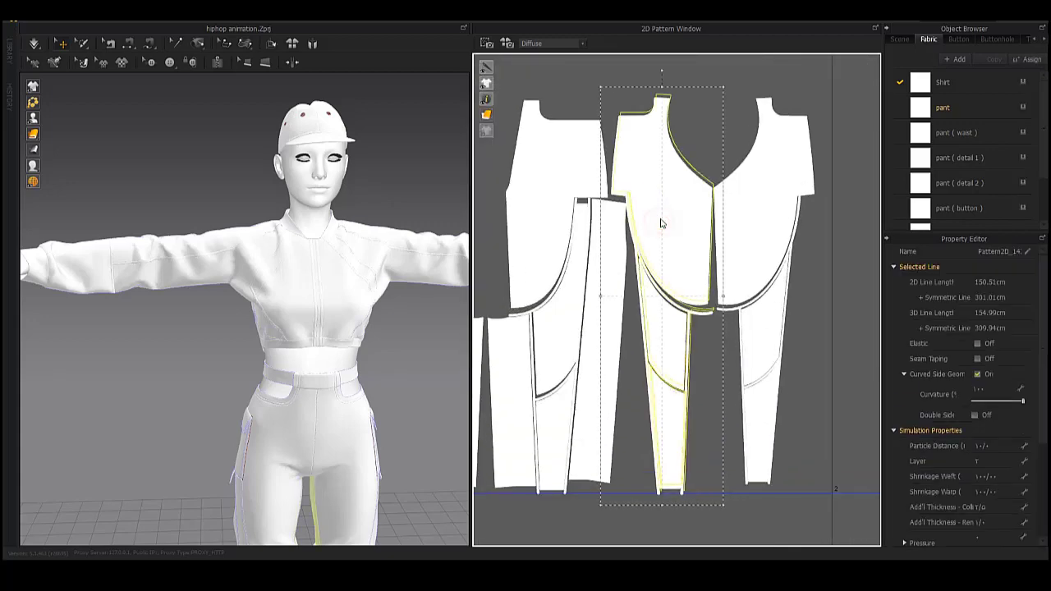
{"action": "left_click_drag", "start_coordinate": [763, 192], "coordinate": [768, 201]}
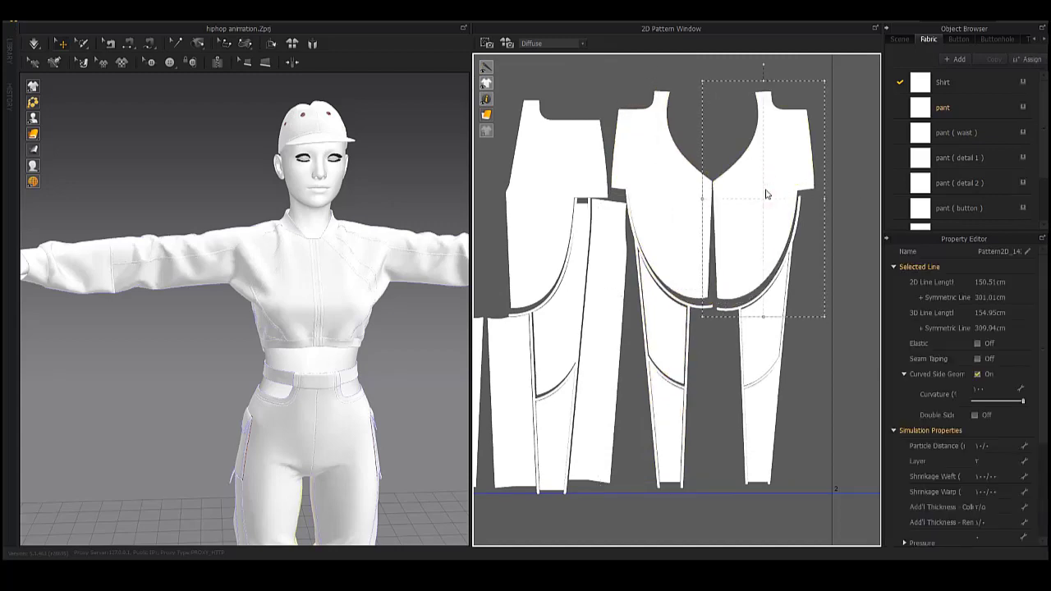
{"action": "scroll", "coordinate": [745, 270], "scroll_direction": "down", "scroll_amount": 2}
{"action": "scroll", "coordinate": [739, 282], "scroll_direction": "down", "scroll_amount": 2}
{"action": "scroll", "coordinate": [715, 288], "scroll_direction": "down", "scroll_amount": 2}
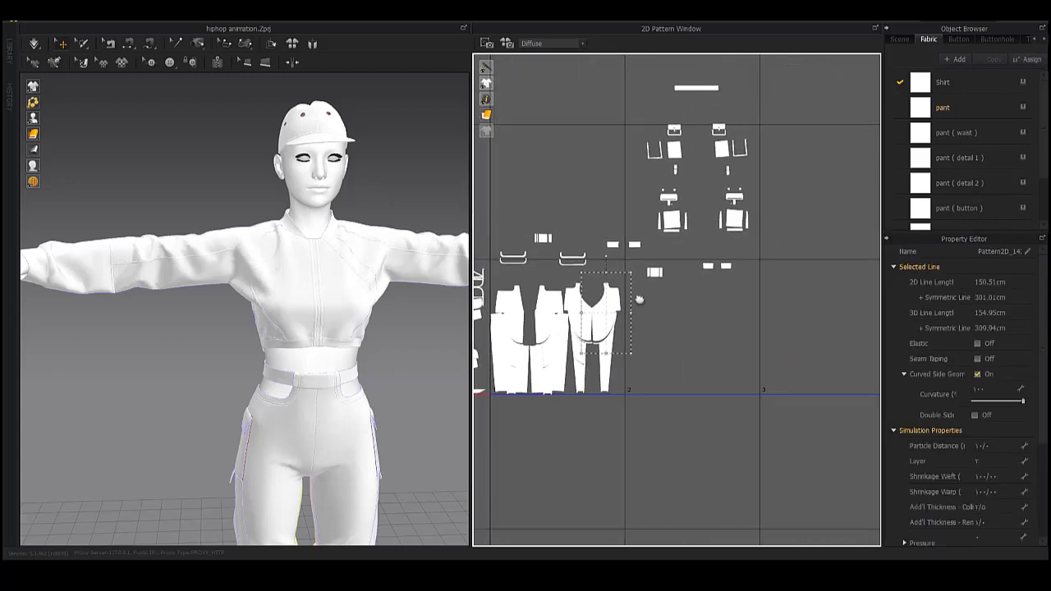
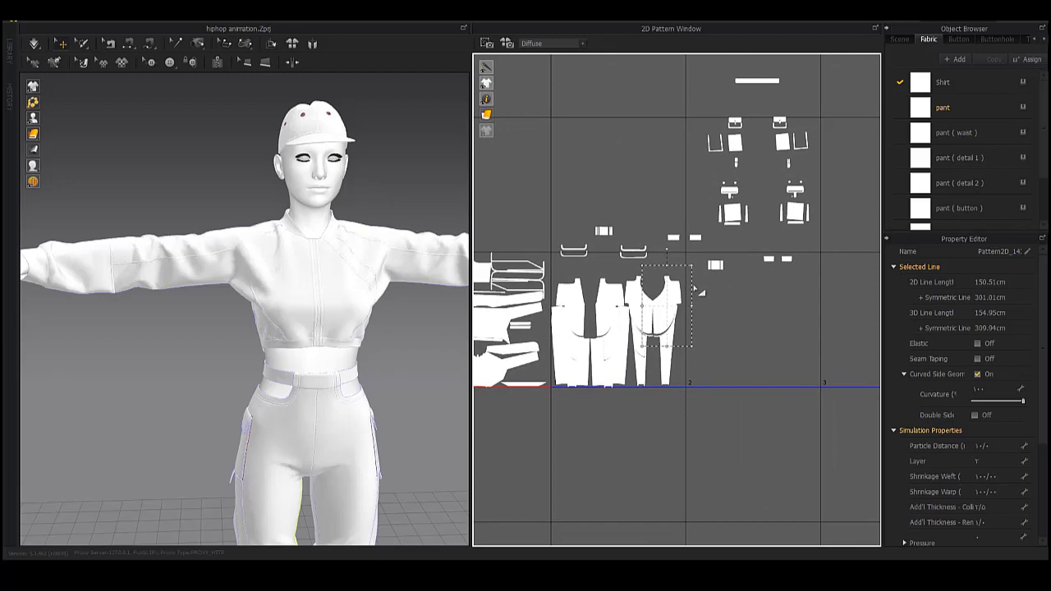
- Move the selected pattern group upward in the 2D layout and check the outfit on the avatar
{"action": "left_click", "coordinate": [624, 228]}
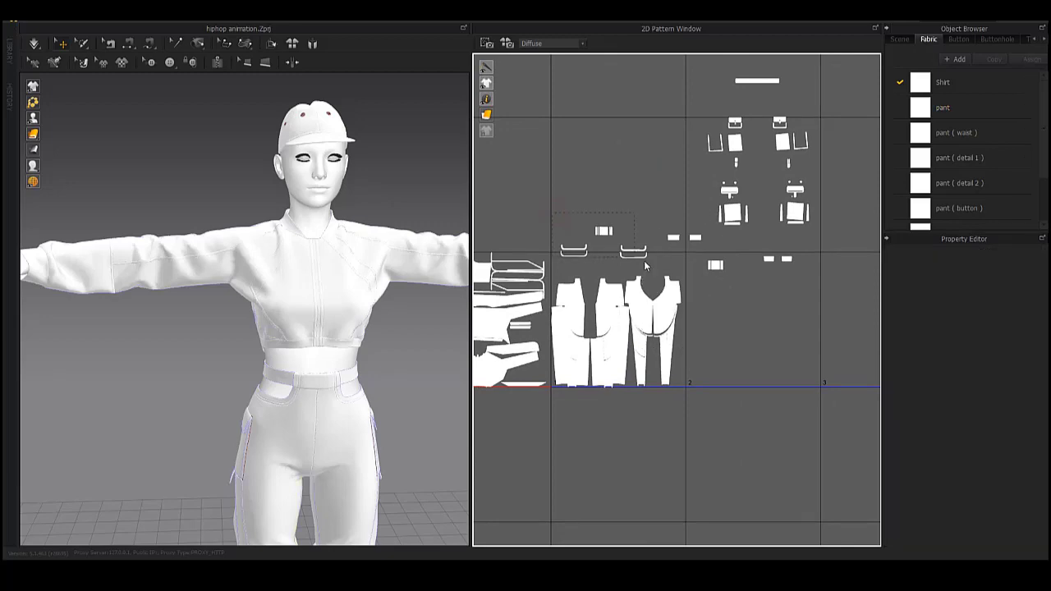
{"action": "left_click_drag", "start_coordinate": [639, 238], "coordinate": [639, 185]}
{"action": "right_click_drag", "start_coordinate": [756, 87], "coordinate": [779, 104]}
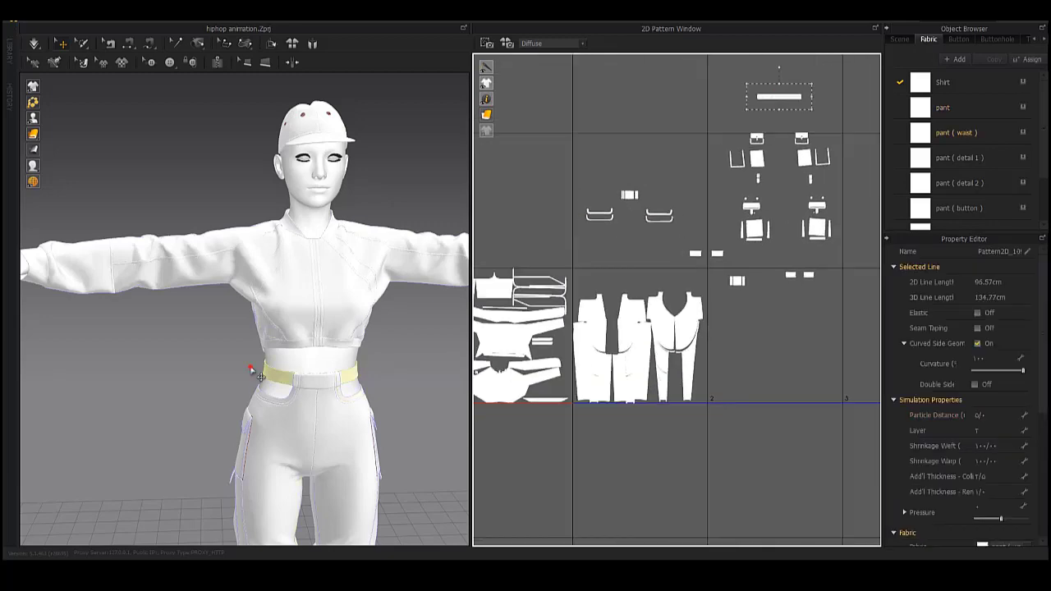
{"action": "right_click_drag", "start_coordinate": [255, 374], "coordinate": [427, 337]}
{"action": "scroll", "coordinate": [706, 283], "scroll_direction": "up", "scroll_amount": 2}
{"action": "scroll", "coordinate": [707, 284], "scroll_direction": "up", "scroll_amount": 2}
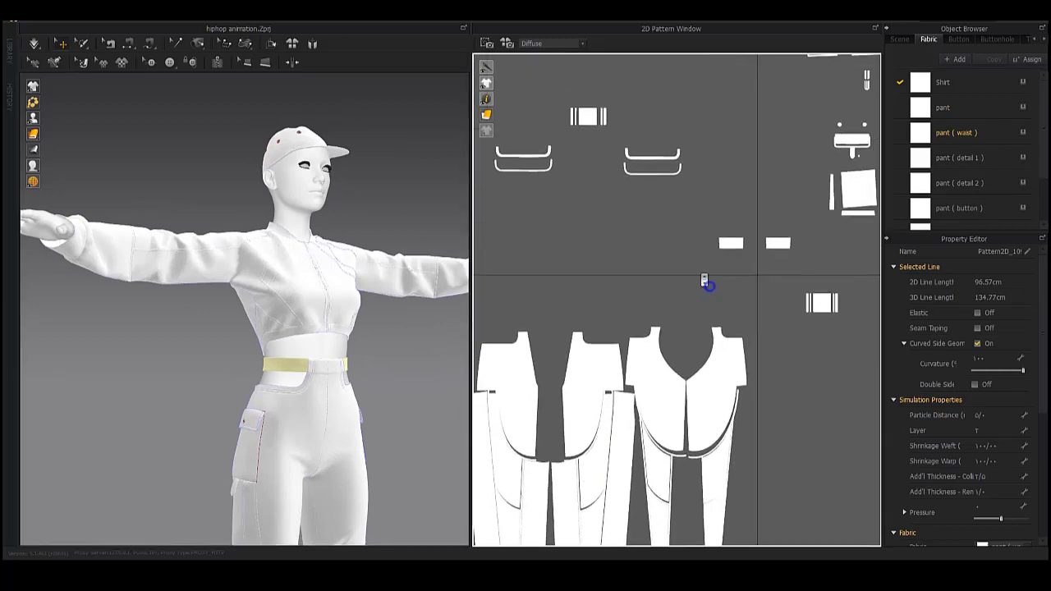
{"action": "scroll", "coordinate": [705, 282], "scroll_direction": "down", "scroll_amount": 1}
{"action": "scroll", "coordinate": [705, 282], "scroll_direction": "down", "scroll_amount": 2}
{"action": "scroll", "coordinate": [704, 282], "scroll_direction": "down", "scroll_amount": 1}
- Marquee-select most of the pant pattern pieces and bring the small pieces into view
{"action": "left_click", "coordinate": [544, 498]}
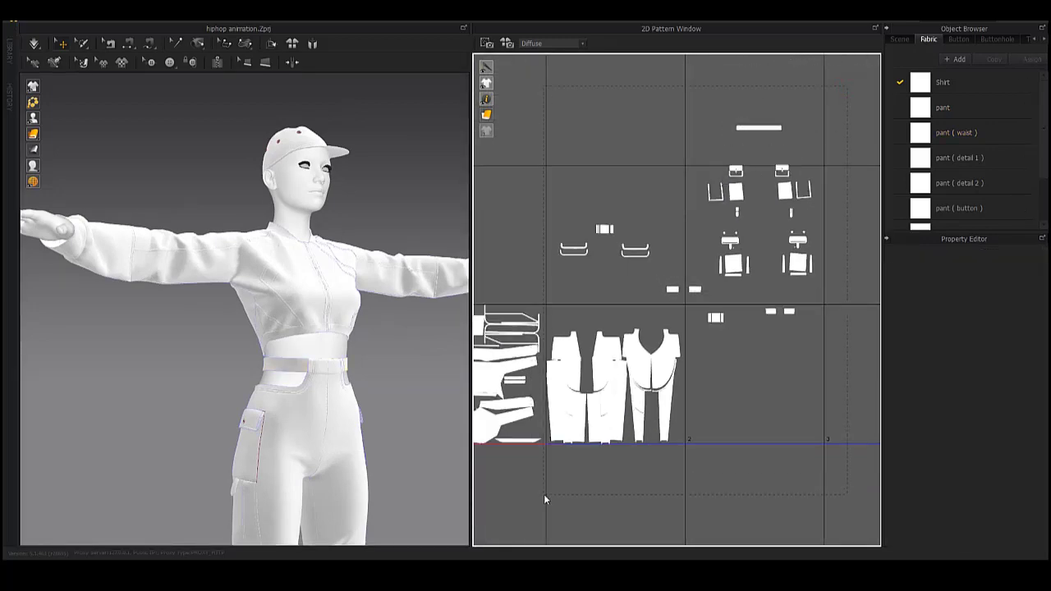
{"action": "left_click_drag", "start_coordinate": [543, 499], "coordinate": [781, 143]}
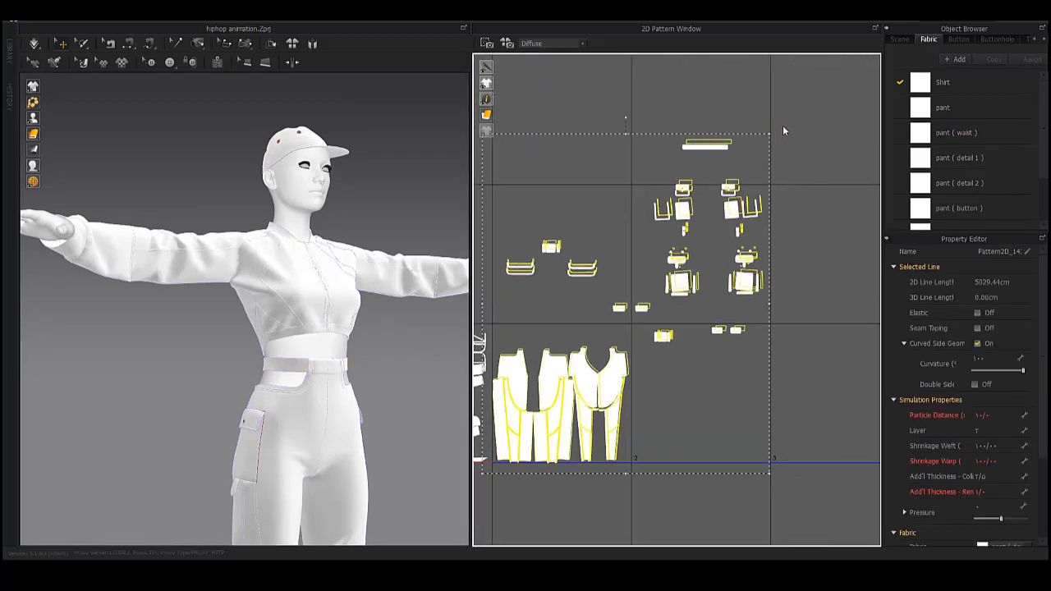
{"action": "scroll", "coordinate": [637, 306], "scroll_direction": "up", "scroll_amount": 1}
{"action": "scroll", "coordinate": [636, 306], "scroll_direction": "up", "scroll_amount": 3}
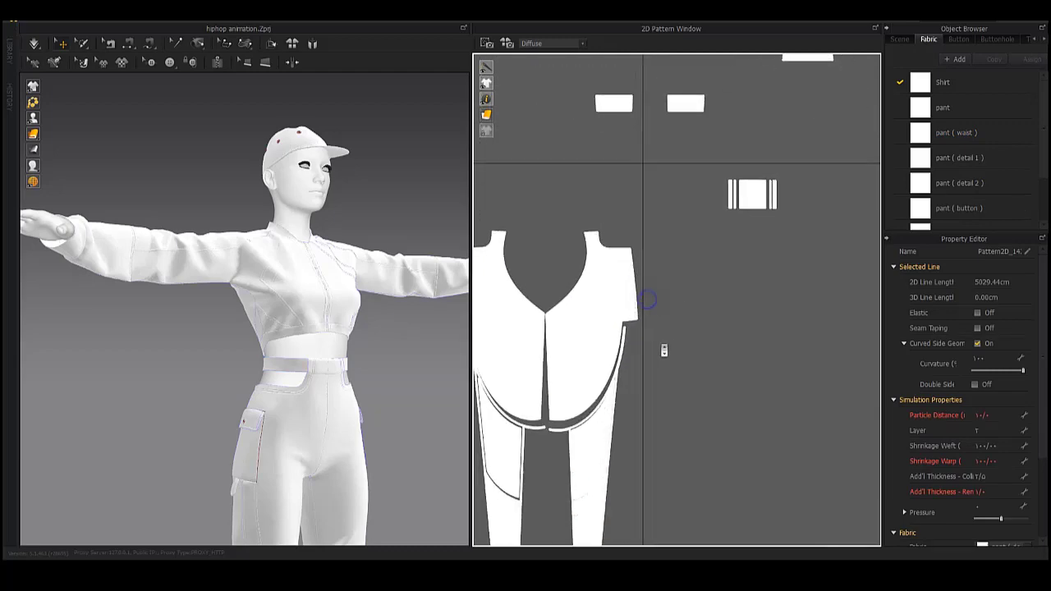
{"action": "scroll", "coordinate": [637, 306], "scroll_direction": "down", "scroll_amount": 3}
{"action": "scroll", "coordinate": [721, 246], "scroll_direction": "up", "scroll_amount": 1}
{"action": "middle_click_drag", "start_coordinate": [721, 246], "coordinate": [711, 378]}
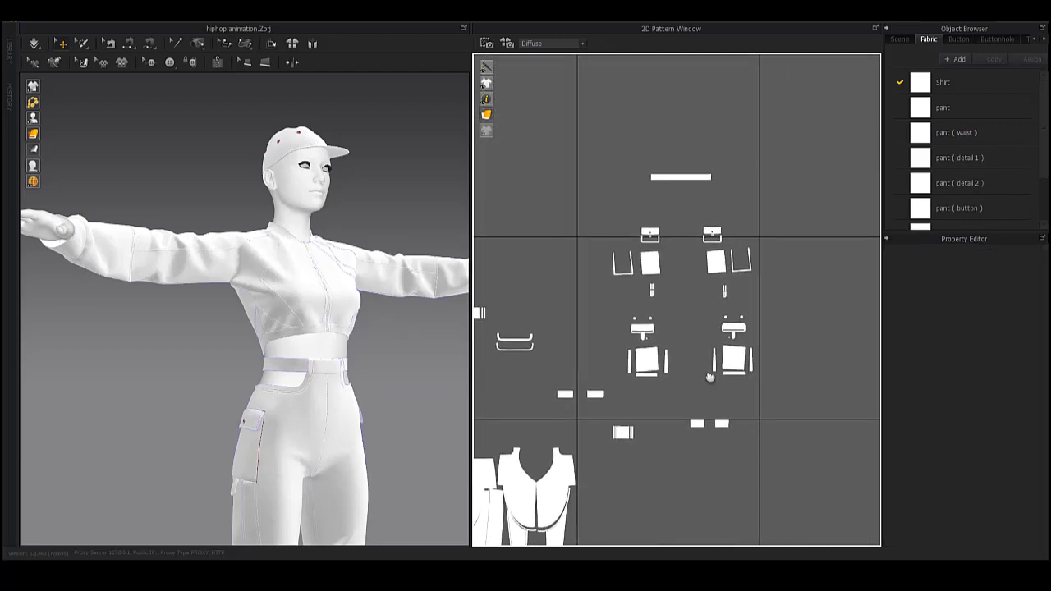
- Reposition the pant waistband piece in the 2D Pattern Window
{"action": "left_click", "coordinate": [538, 395]}
{"action": "middle_click_drag", "start_coordinate": [538, 401], "coordinate": [680, 321]}
{"action": "scroll", "coordinate": [582, 350], "scroll_direction": "up", "scroll_amount": 3}
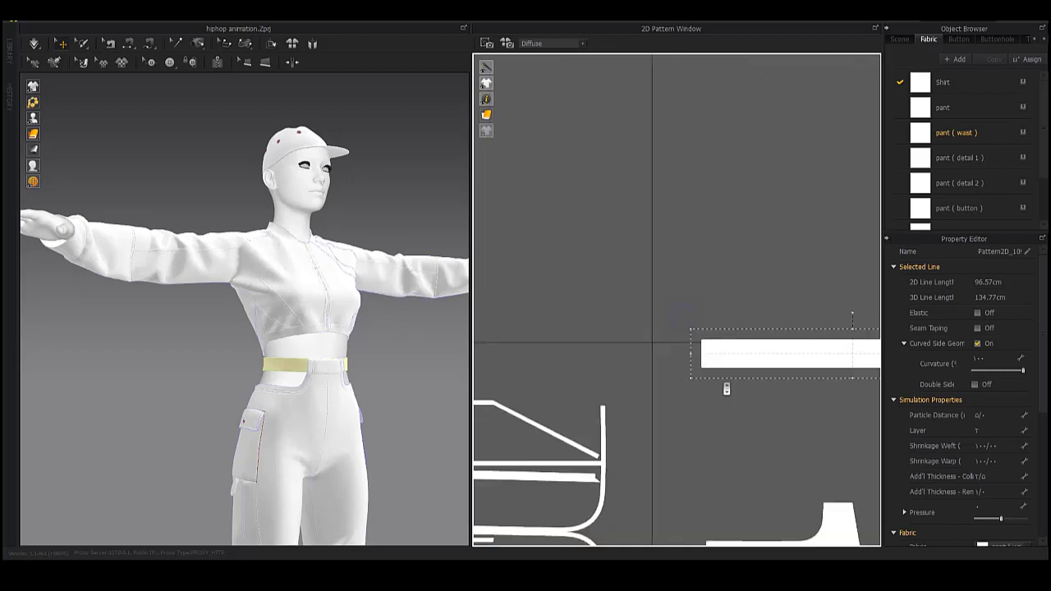
{"action": "middle_click_drag", "start_coordinate": [727, 387], "coordinate": [590, 297]}
{"action": "scroll", "coordinate": [588, 289], "scroll_direction": "down", "scroll_amount": 3}
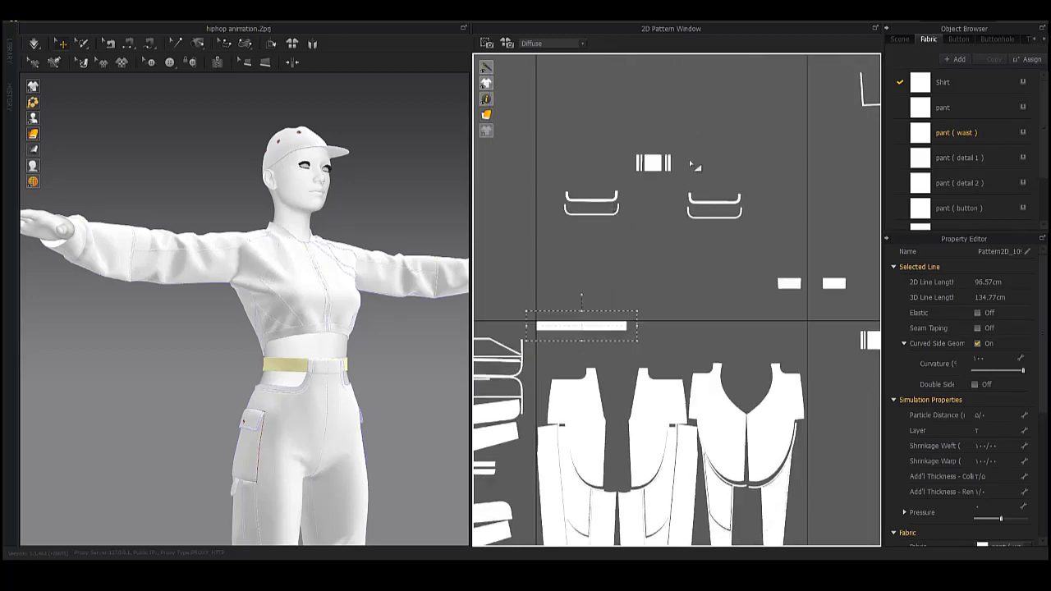
- Drag a vertical strip into place beside its main rectangle
{"action": "left_click", "coordinate": [657, 163]}
{"action": "scroll", "coordinate": [595, 360], "scroll_direction": "up", "scroll_amount": 2}
{"action": "scroll", "coordinate": [595, 360], "scroll_direction": "up", "scroll_amount": 2}
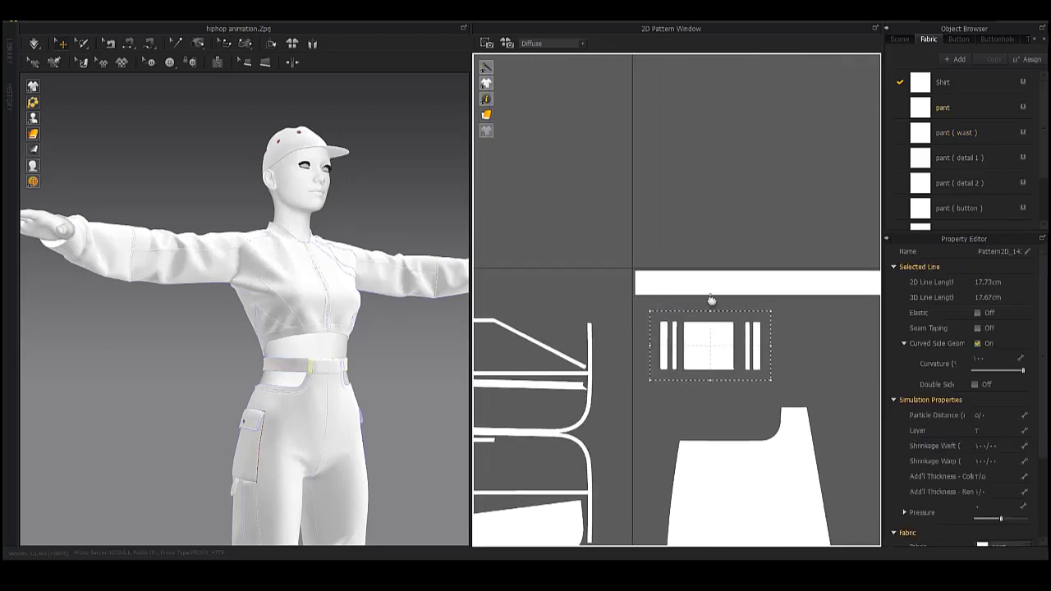
{"action": "scroll", "coordinate": [595, 360], "scroll_direction": "up", "scroll_amount": 1}
{"action": "left_click", "coordinate": [694, 310]}
{"action": "left_click", "coordinate": [701, 311]}
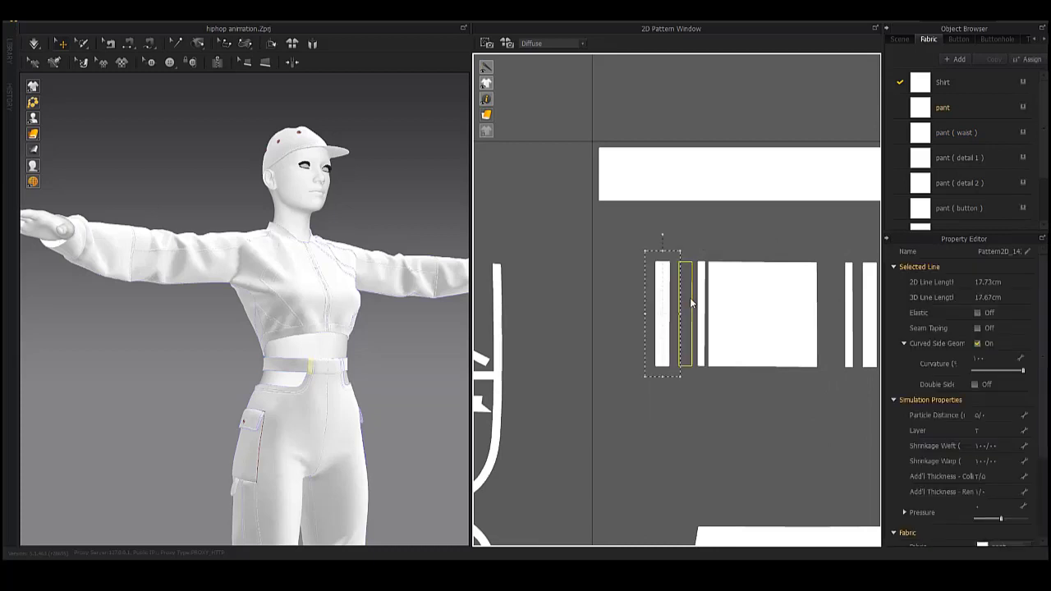
{"action": "left_click_drag", "start_coordinate": [822, 303], "coordinate": [736, 285]}
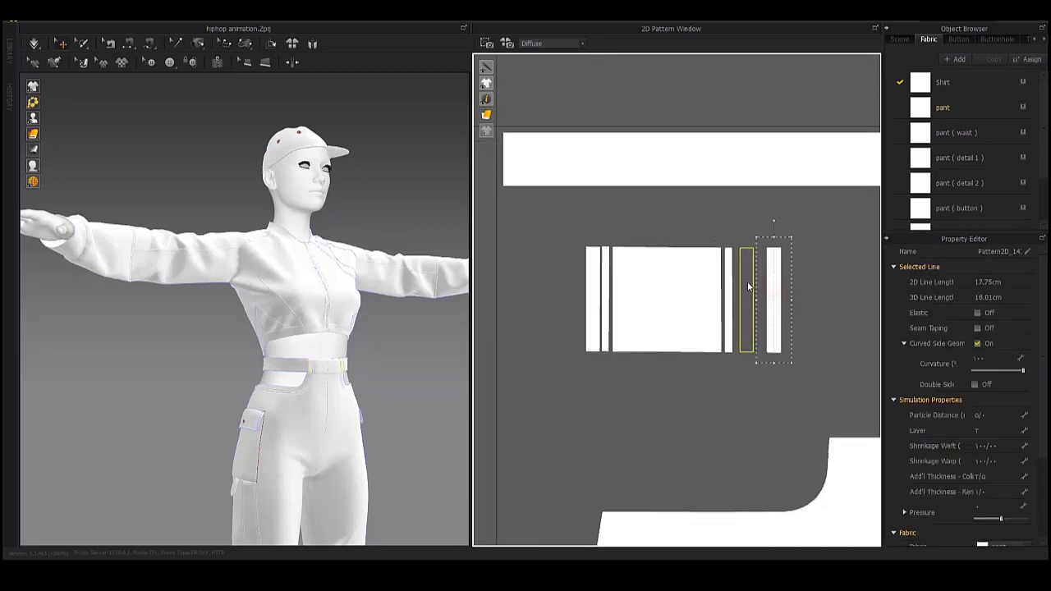
{"action": "scroll", "coordinate": [664, 298], "scroll_direction": "down", "scroll_amount": 2}
{"action": "scroll", "coordinate": [605, 260], "scroll_direction": "down", "scroll_amount": 2}
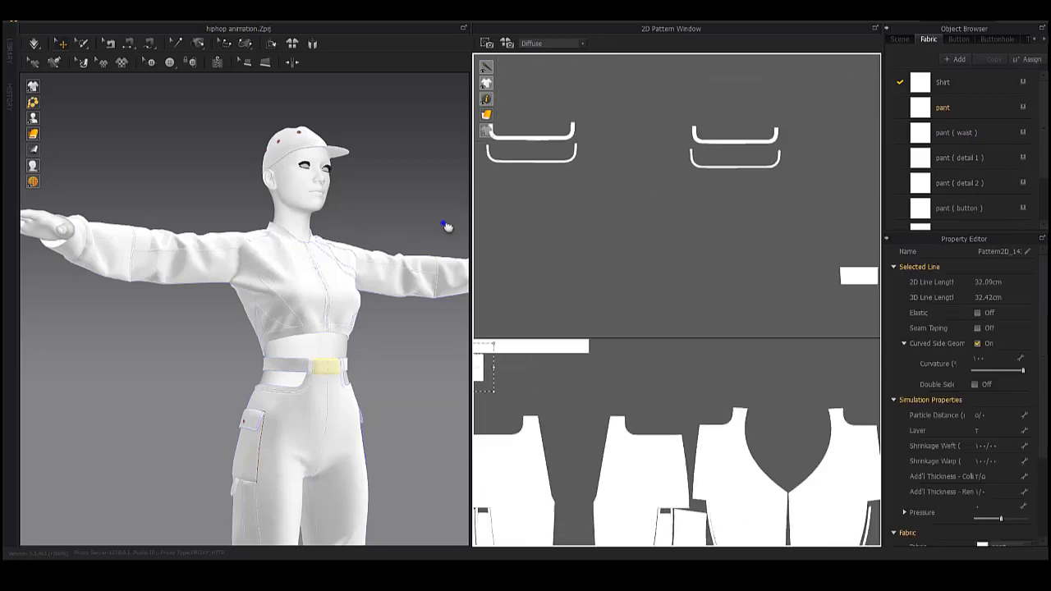
{"action": "scroll", "coordinate": [718, 256], "scroll_direction": "down", "scroll_amount": 1}
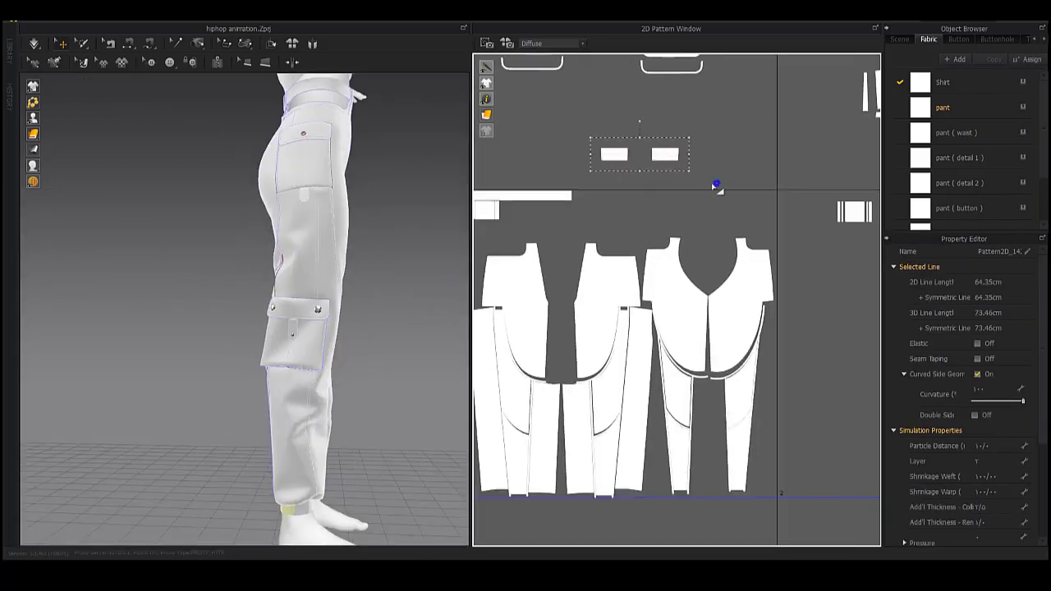
- Drag the small pair of rectangular pieces down below the pants
{"action": "scroll", "coordinate": [716, 185], "scroll_direction": "down", "scroll_amount": 3}
{"action": "scroll", "coordinate": [672, 205], "scroll_direction": "up", "scroll_amount": 3}
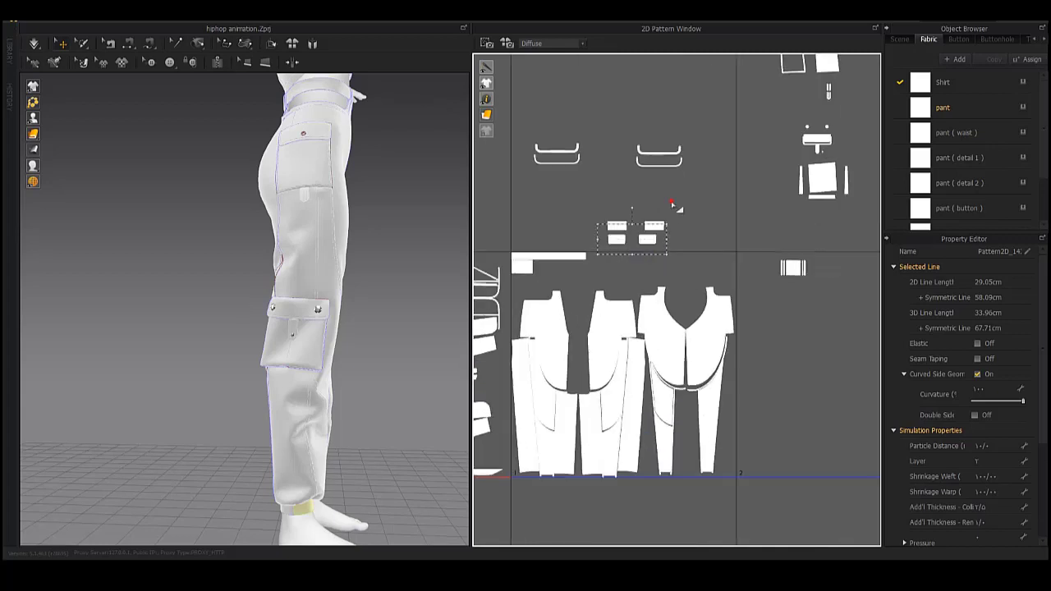
{"action": "left_click_drag", "start_coordinate": [649, 227], "coordinate": [723, 460]}
{"action": "scroll", "coordinate": [719, 456], "scroll_direction": "up", "scroll_amount": 5}
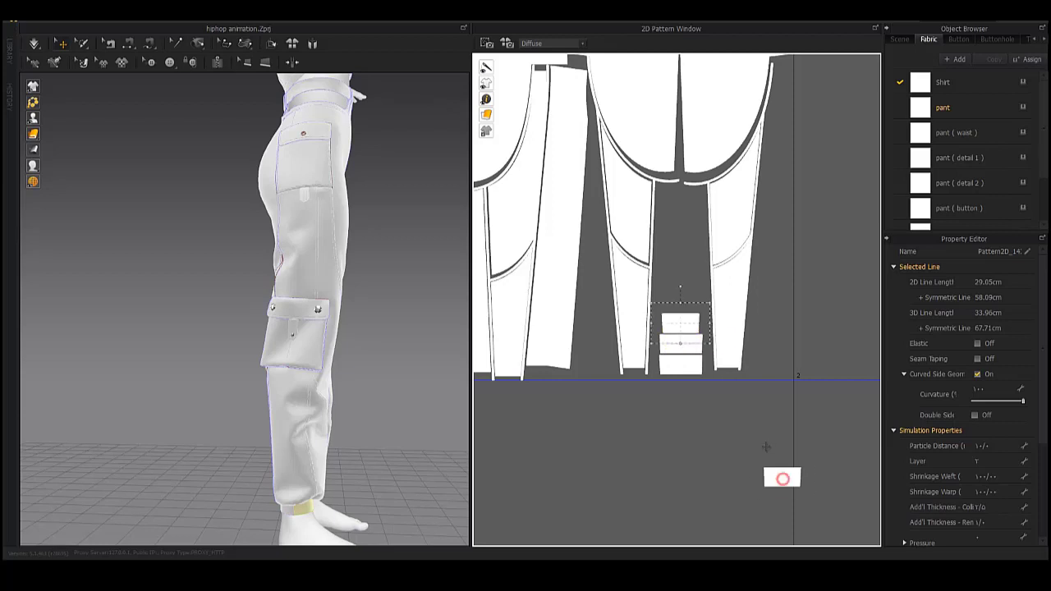
{"action": "scroll", "coordinate": [772, 367], "scroll_direction": "down", "scroll_amount": 3}
{"action": "scroll", "coordinate": [739, 345], "scroll_direction": "down", "scroll_amount": 2}
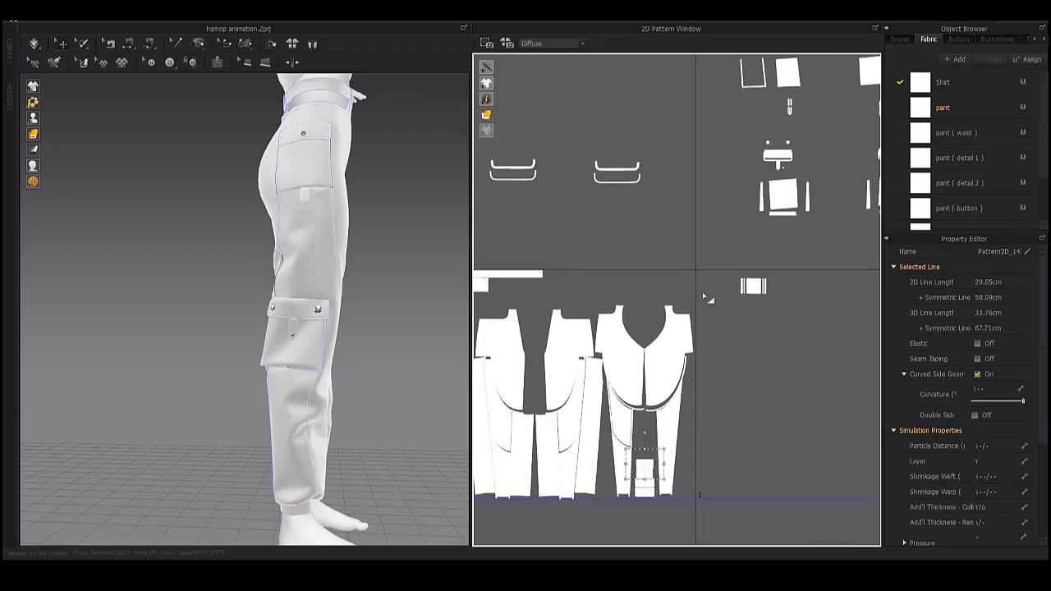
- Undo the two strip moves with Ctrl+Z so the strips return beside their rectangles
{"action": "left_click", "coordinate": [753, 286]}
{"action": "scroll", "coordinate": [743, 286], "scroll_direction": "up", "scroll_amount": 3}
{"action": "scroll", "coordinate": [788, 328], "scroll_direction": "up", "scroll_amount": 3}
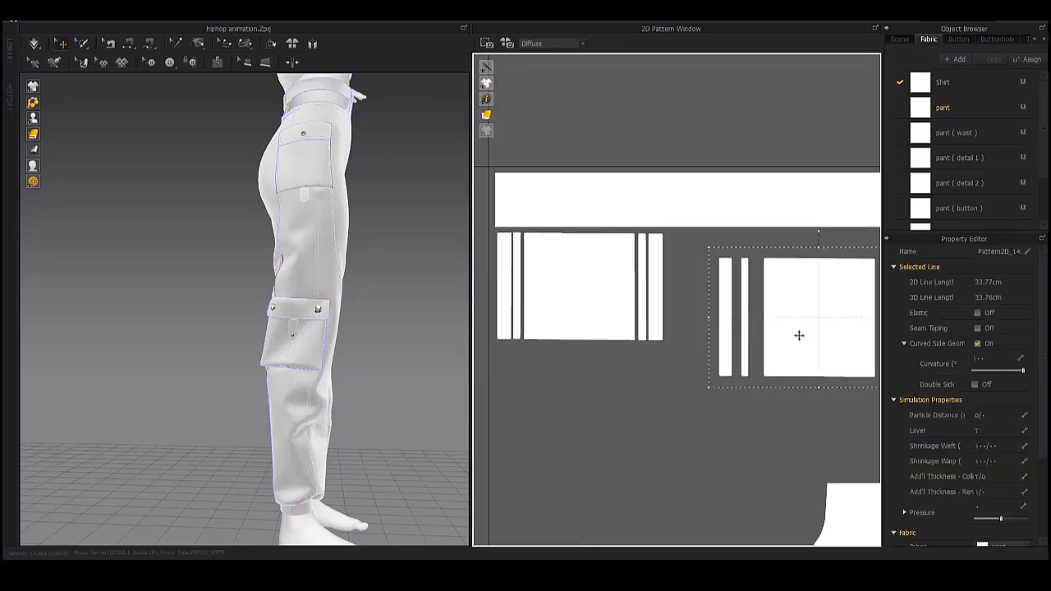
{"action": "key", "text": "ctrl+z"}
{"action": "left_click", "coordinate": [693, 304]}
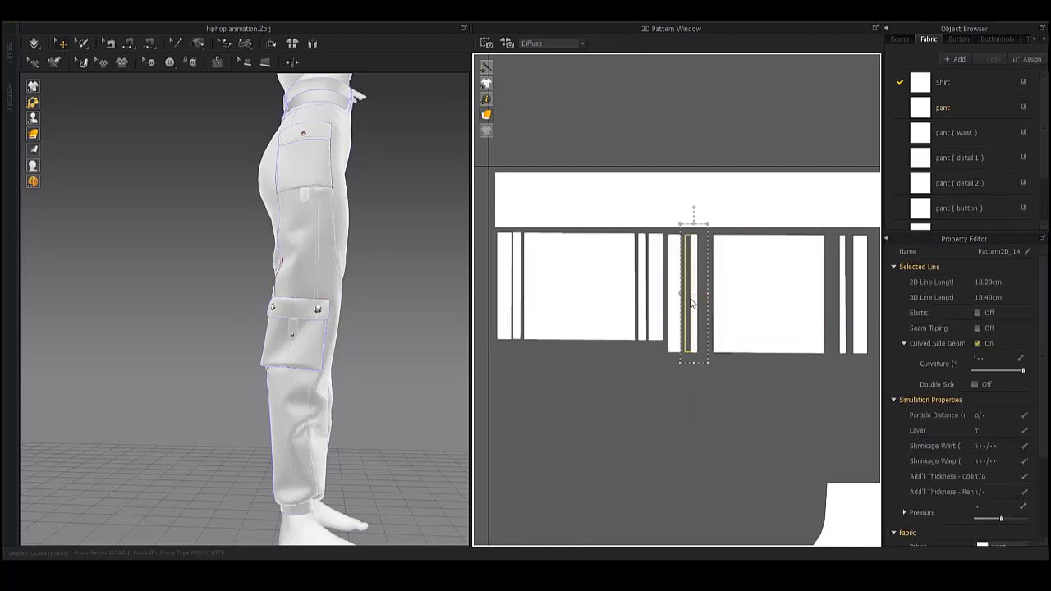
{"action": "key", "text": "ctrl+z"}
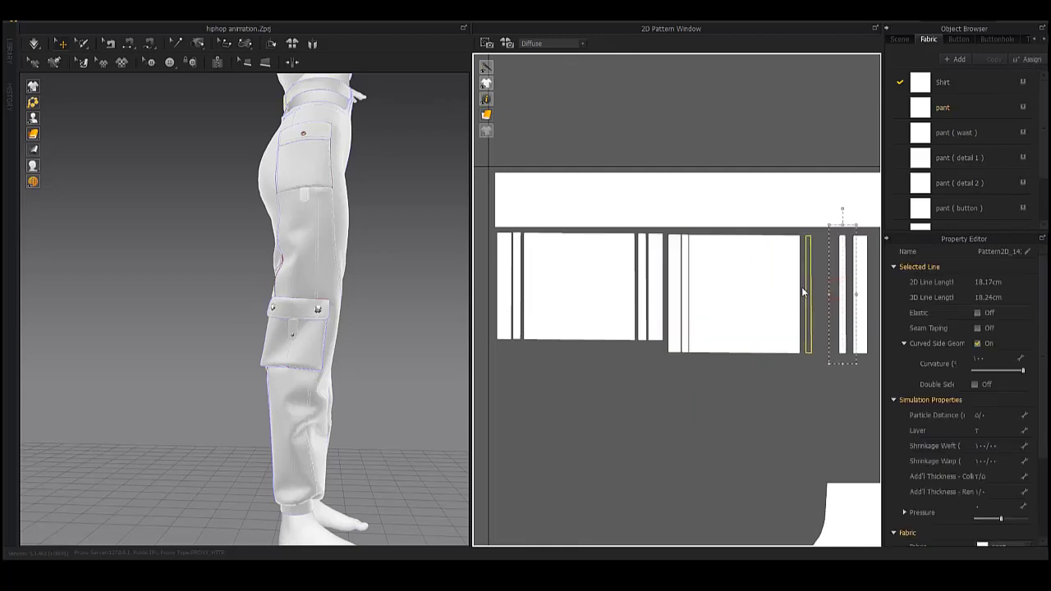
{"action": "scroll", "coordinate": [789, 314], "scroll_direction": "down", "scroll_amount": 3}
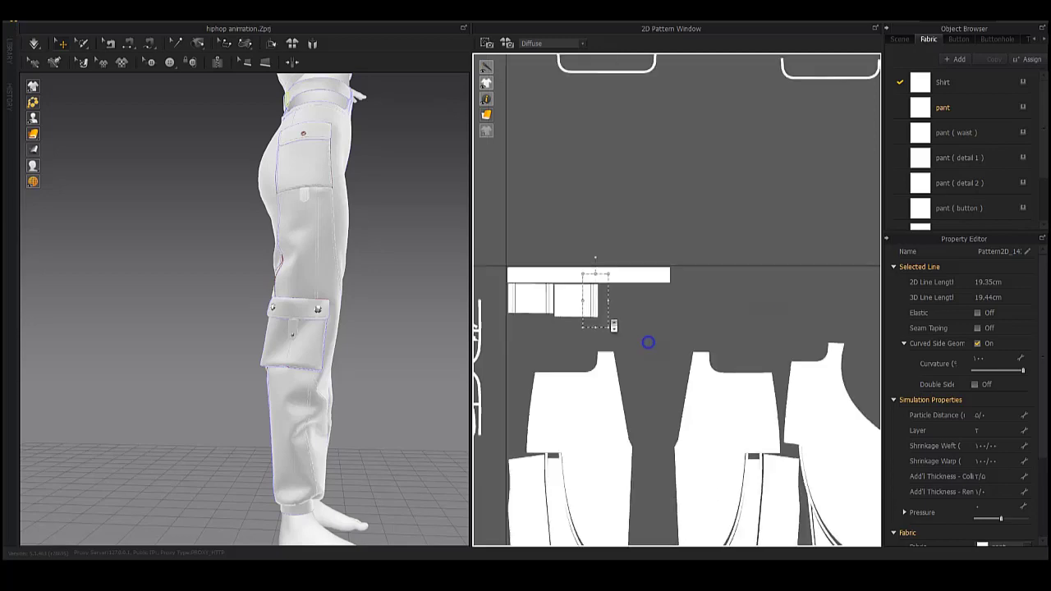
{"action": "scroll", "coordinate": [648, 340], "scroll_direction": "down", "scroll_amount": 2}
{"action": "scroll", "coordinate": [619, 291], "scroll_direction": "down", "scroll_amount": 2}
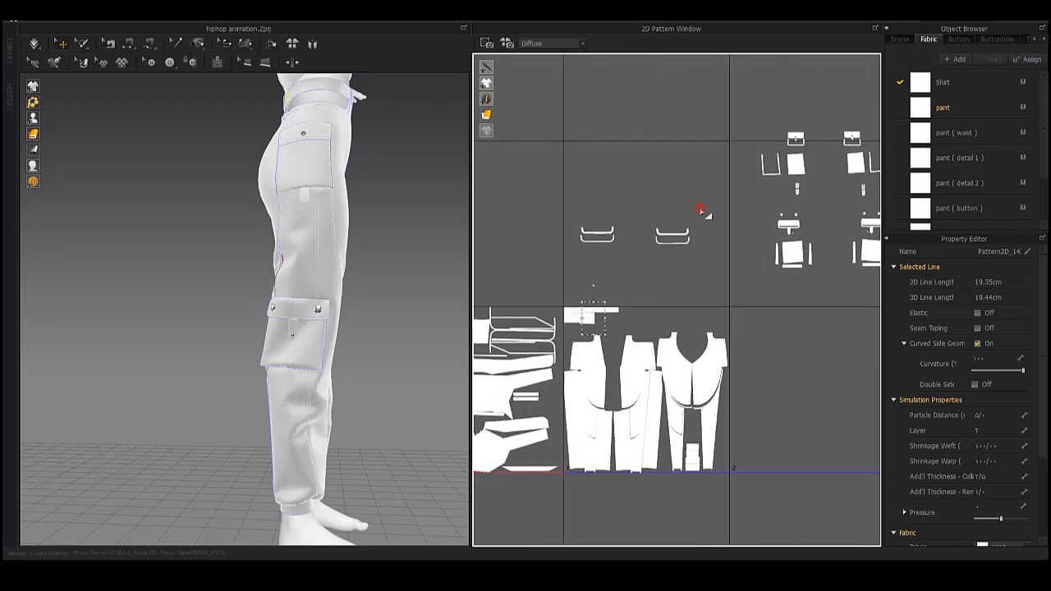
{"action": "left_click", "coordinate": [550, 270]}
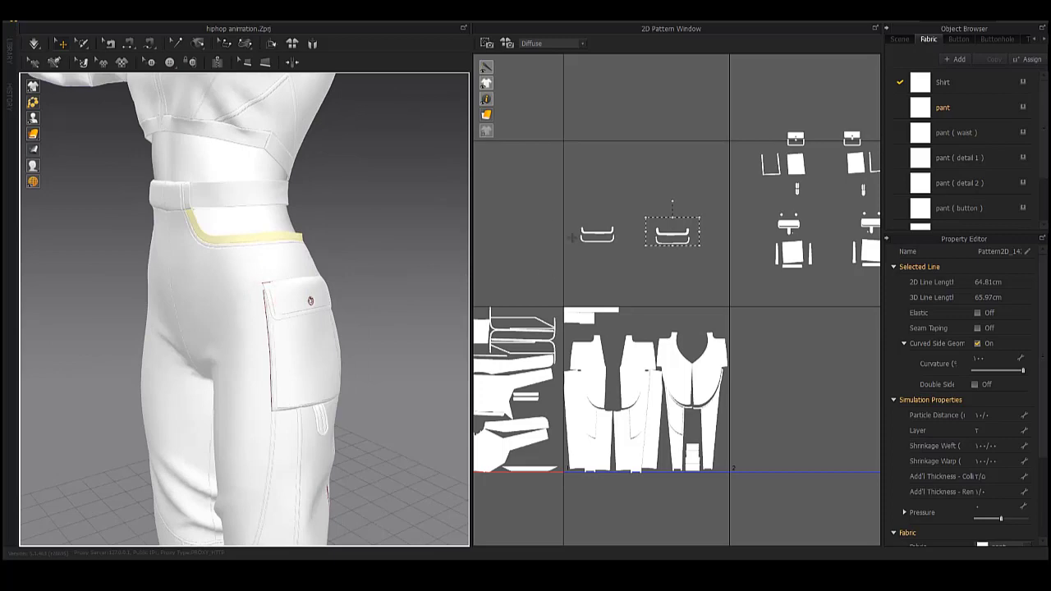
- Copy the curved pocket piece and place the pasted copy below it
{"action": "left_click", "coordinate": [592, 237]}
{"action": "key", "text": "ctrl+c"}
{"action": "key", "text": "ctrl+v"}
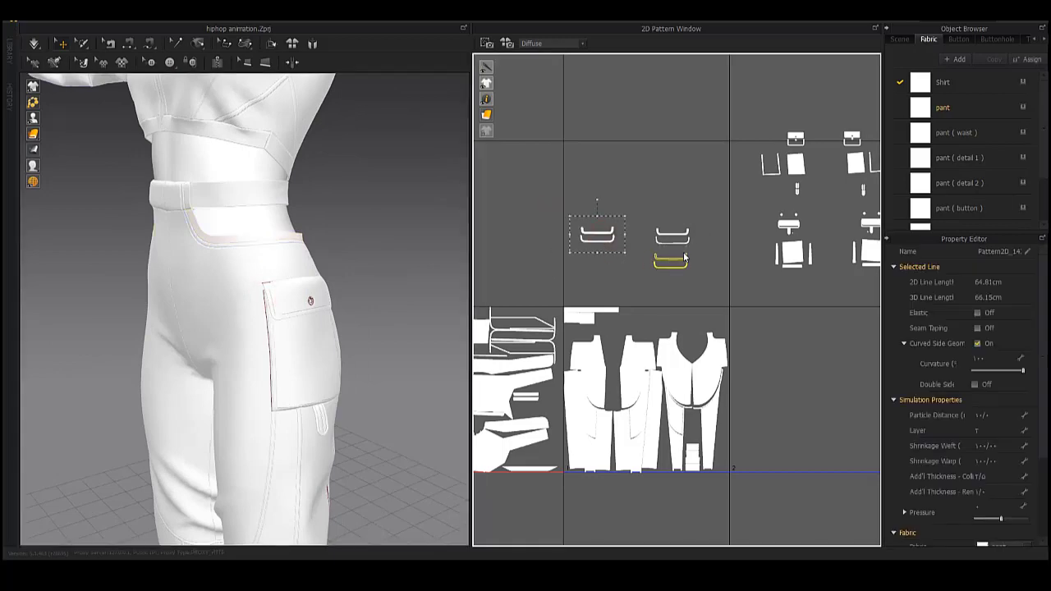
{"action": "left_click", "coordinate": [670, 258]}
{"action": "scroll", "coordinate": [670, 258], "scroll_direction": "up", "scroll_amount": 5}
{"action": "scroll", "coordinate": [657, 288], "scroll_direction": "up", "scroll_amount": 3}
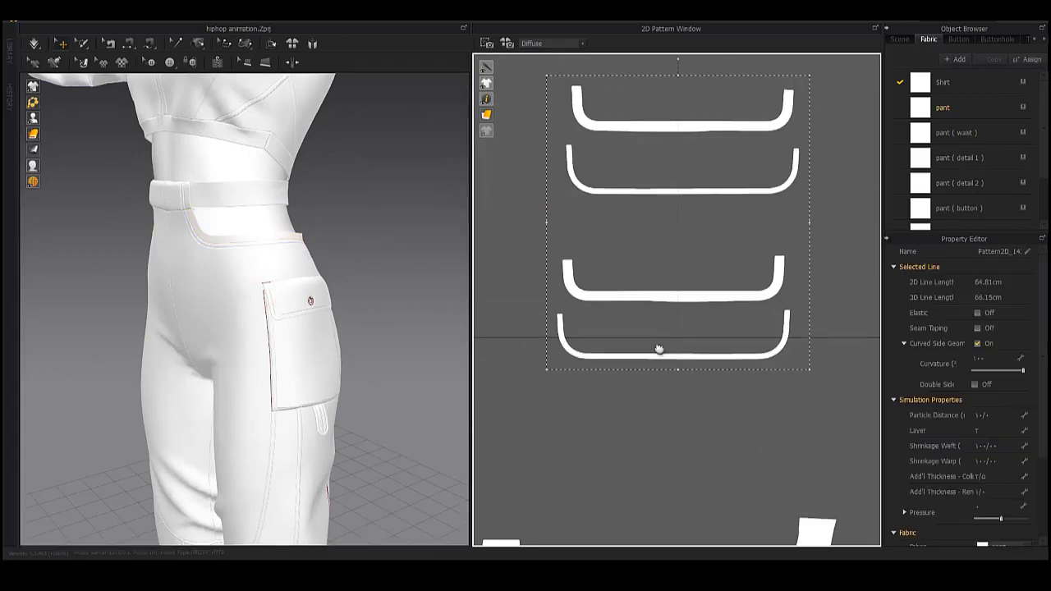
{"action": "left_click", "coordinate": [649, 329]}
{"action": "scroll", "coordinate": [648, 301], "scroll_direction": "up", "scroll_amount": 3}
{"action": "scroll", "coordinate": [504, 277], "scroll_direction": "up", "scroll_amount": 3}
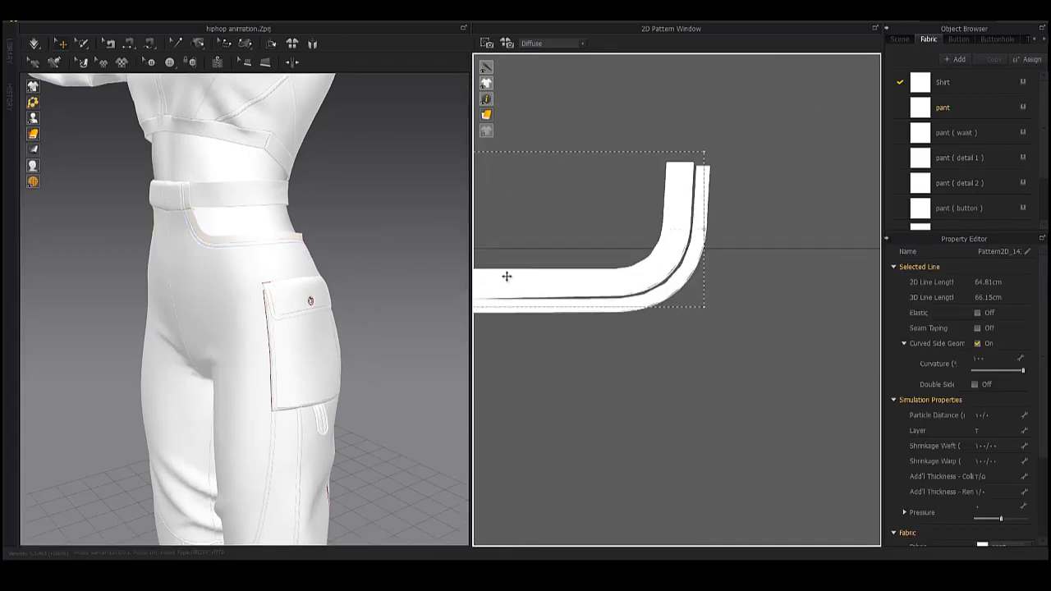
{"action": "middle_click_drag", "start_coordinate": [682, 260], "coordinate": [547, 252]}
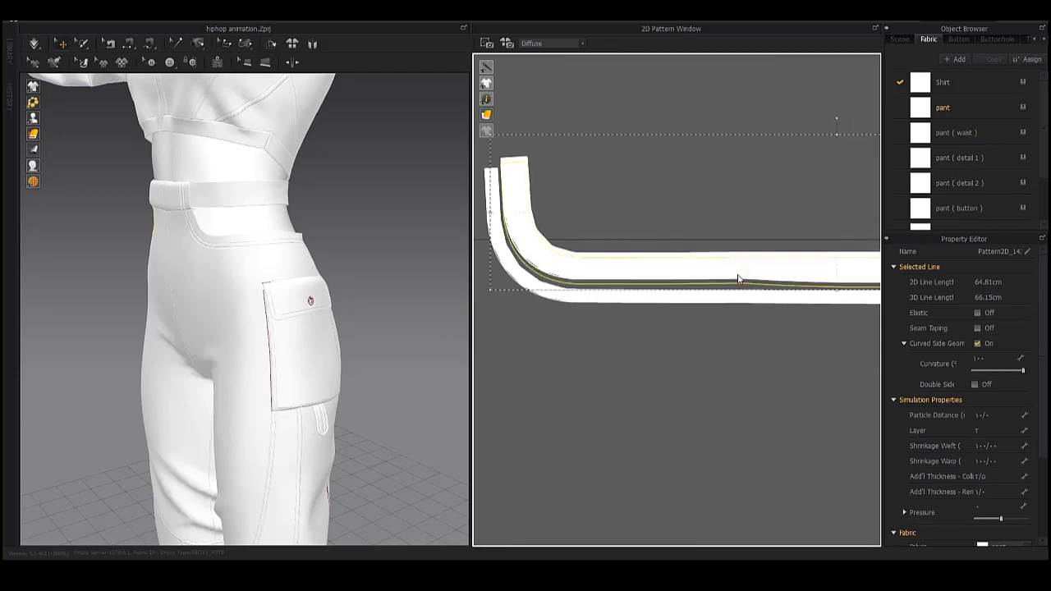
- Try moving the top curved waistband piece, then undo to restore its position
{"action": "scroll", "coordinate": [690, 283], "scroll_direction": "down", "scroll_amount": 3}
{"action": "scroll", "coordinate": [685, 305], "scroll_direction": "down", "scroll_amount": 2}
{"action": "scroll", "coordinate": [707, 371], "scroll_direction": "up", "scroll_amount": 4}
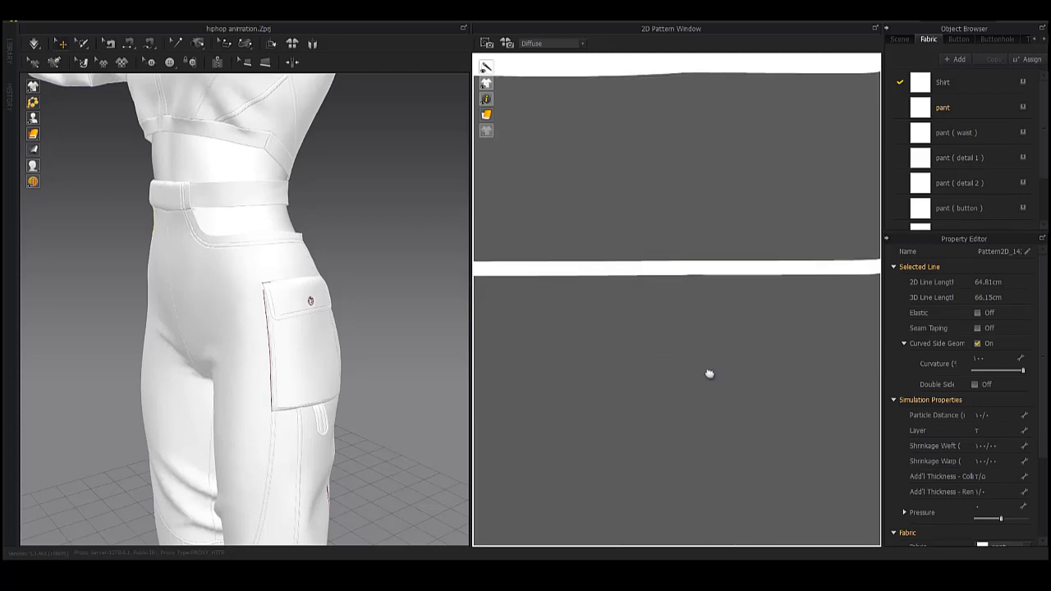
{"action": "scroll", "coordinate": [644, 224], "scroll_direction": "down", "scroll_amount": 1}
{"action": "scroll", "coordinate": [647, 327], "scroll_direction": "down", "scroll_amount": 3}
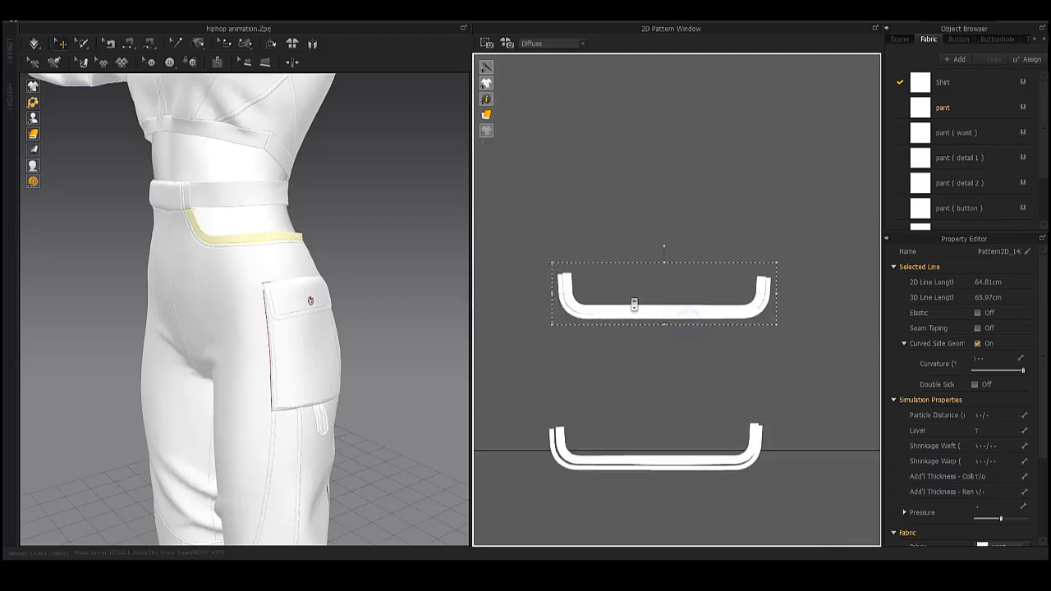
{"action": "scroll", "coordinate": [786, 340], "scroll_direction": "down", "scroll_amount": 1}
{"action": "scroll", "coordinate": [680, 383], "scroll_direction": "up", "scroll_amount": 1}
{"action": "middle_click_drag", "start_coordinate": [680, 383], "coordinate": [710, 302]}
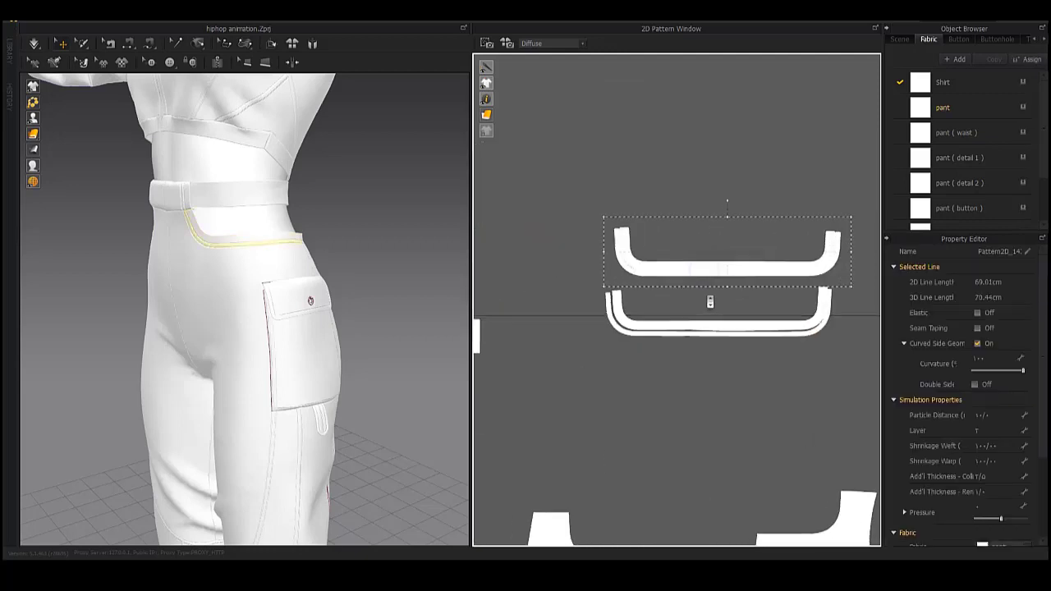
{"action": "key", "text": "ctrl+z"}
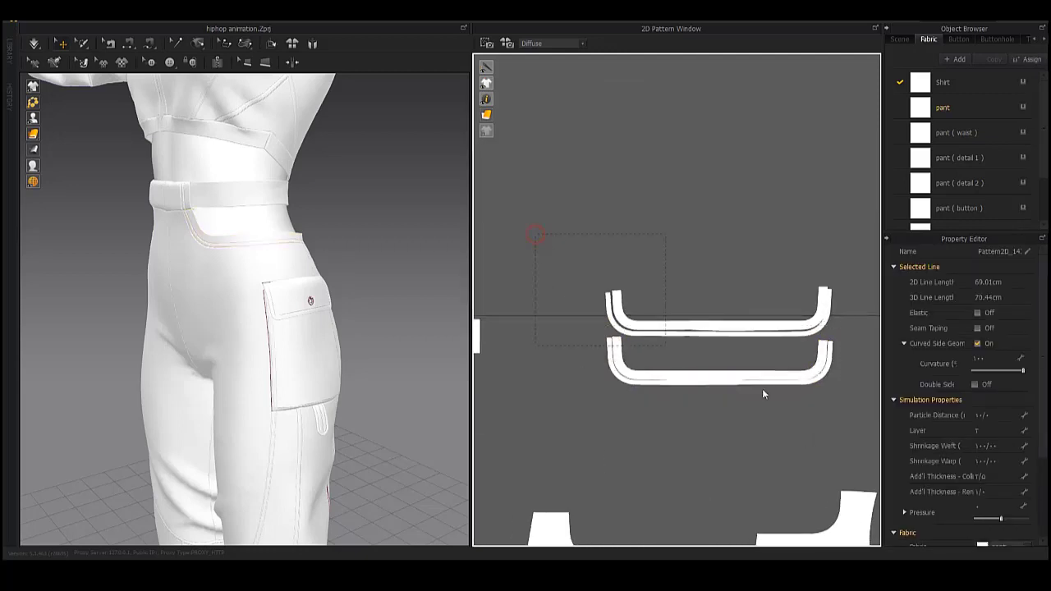
{"action": "scroll", "coordinate": [773, 351], "scroll_direction": "down", "scroll_amount": 3}
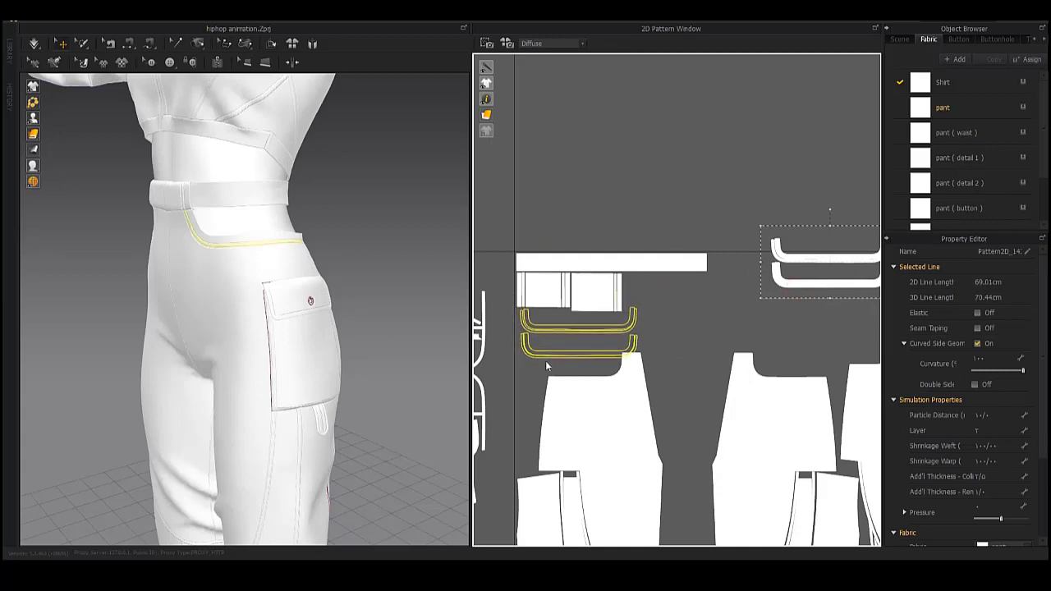
- Move the two curved pieces under the waistband rectangles and nudge the rectangles down-right
{"action": "left_click", "coordinate": [542, 354]}
{"action": "scroll", "coordinate": [526, 367], "scroll_direction": "up", "scroll_amount": 3}
{"action": "mouse_move", "coordinate": [607, 272]}
{"action": "middle_mouse_down"}
{"action": "mouse_move", "coordinate": [625, 293]}
{"action": "mouse_move", "coordinate": [605, 303]}
{"action": "middle_mouse_up"}
{"action": "left_click", "coordinate": [625, 241]}
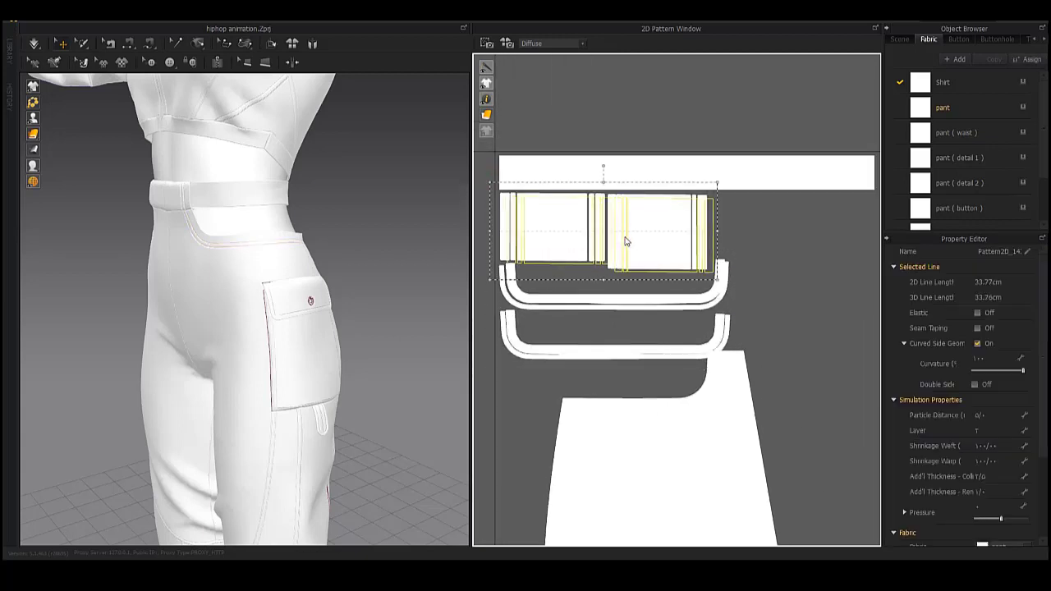
{"action": "left_click_drag", "start_coordinate": [625, 248], "coordinate": [630, 261]}
{"action": "left_click", "coordinate": [490, 197]}
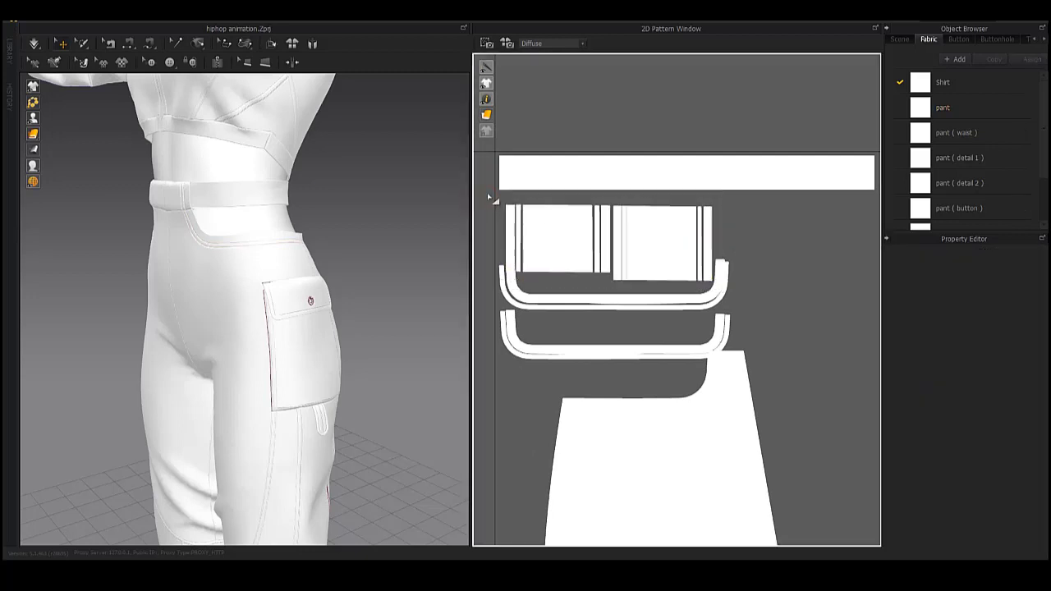
- Select the waistband rectangles with the curved pieces and shift the group up slightly
{"action": "left_click", "coordinate": [530, 274]}
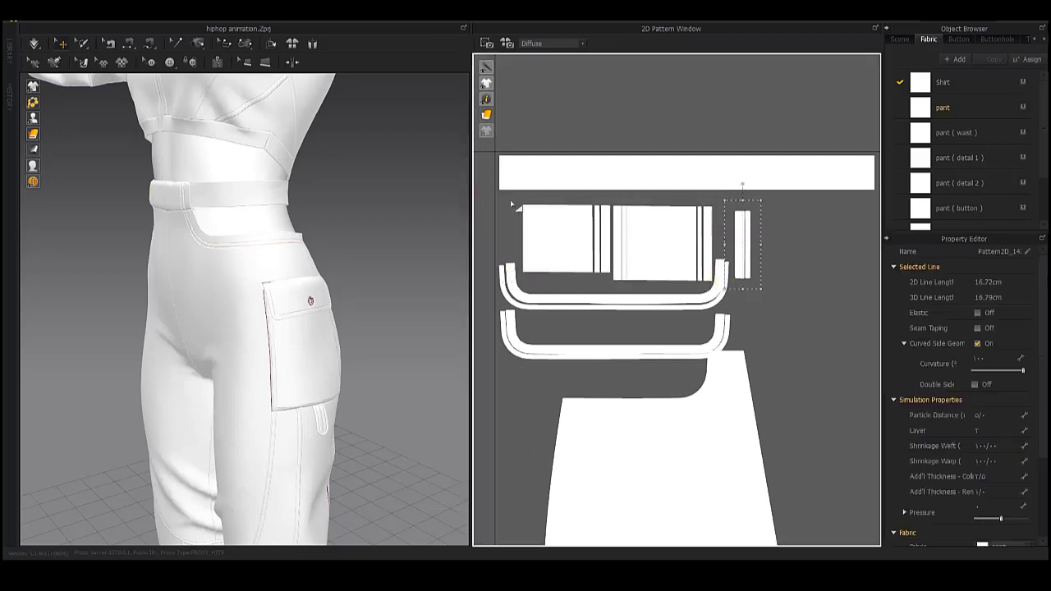
{"action": "left_click_drag", "start_coordinate": [512, 205], "coordinate": [725, 285]}
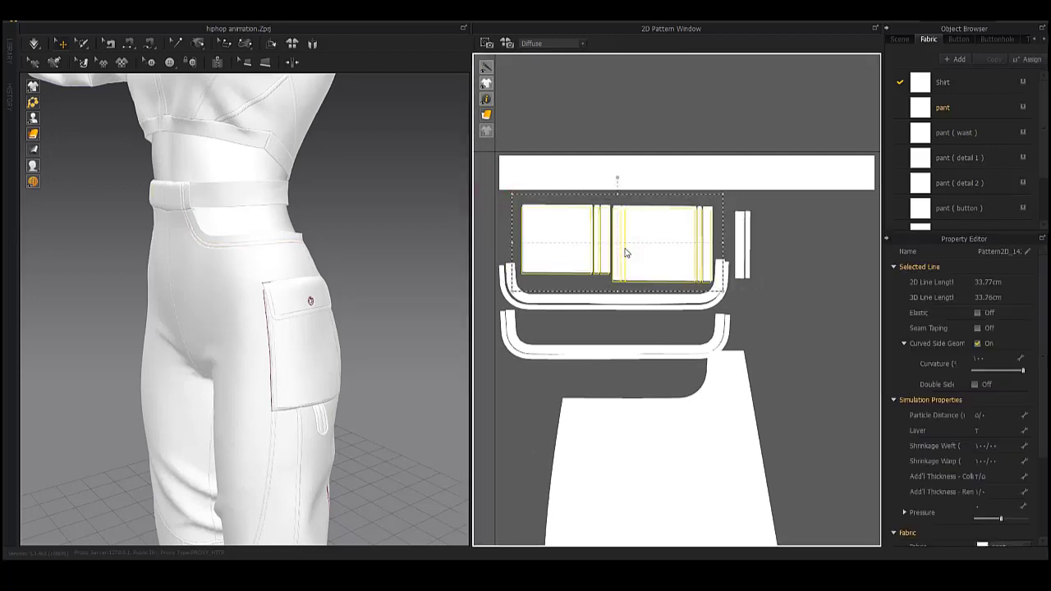
{"action": "left_click", "coordinate": [624, 172]}
{"action": "left_click_drag", "start_coordinate": [485, 207], "coordinate": [584, 257]}
{"action": "scroll", "coordinate": [548, 225], "scroll_direction": "up", "scroll_amount": 3}
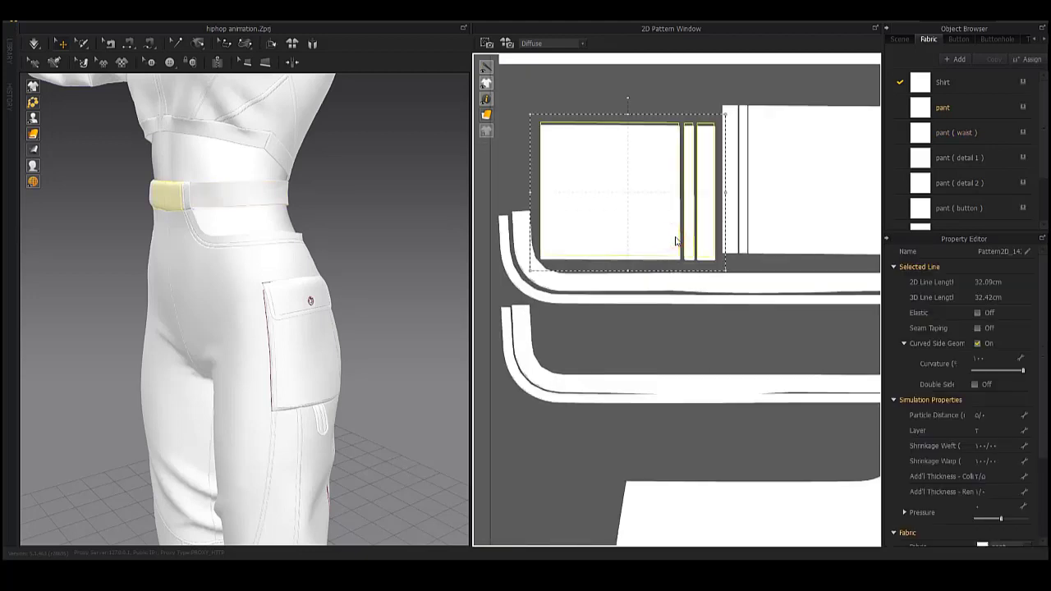
{"action": "scroll", "coordinate": [674, 241], "scroll_direction": "down", "scroll_amount": 3}
{"action": "left_click", "coordinate": [734, 241]}
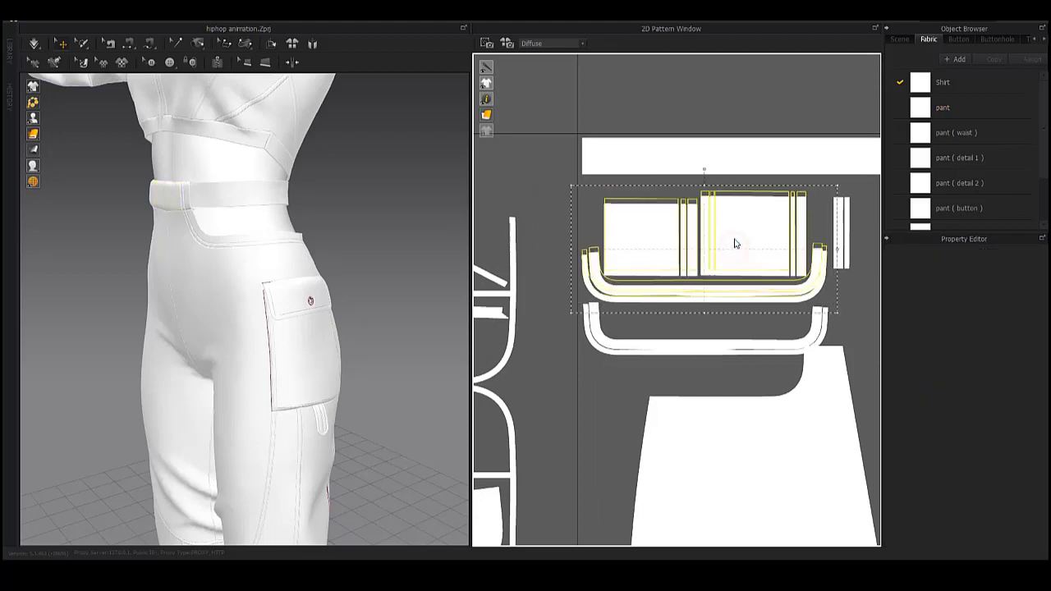
{"action": "left_click_drag", "start_coordinate": [735, 233], "coordinate": [735, 234]}
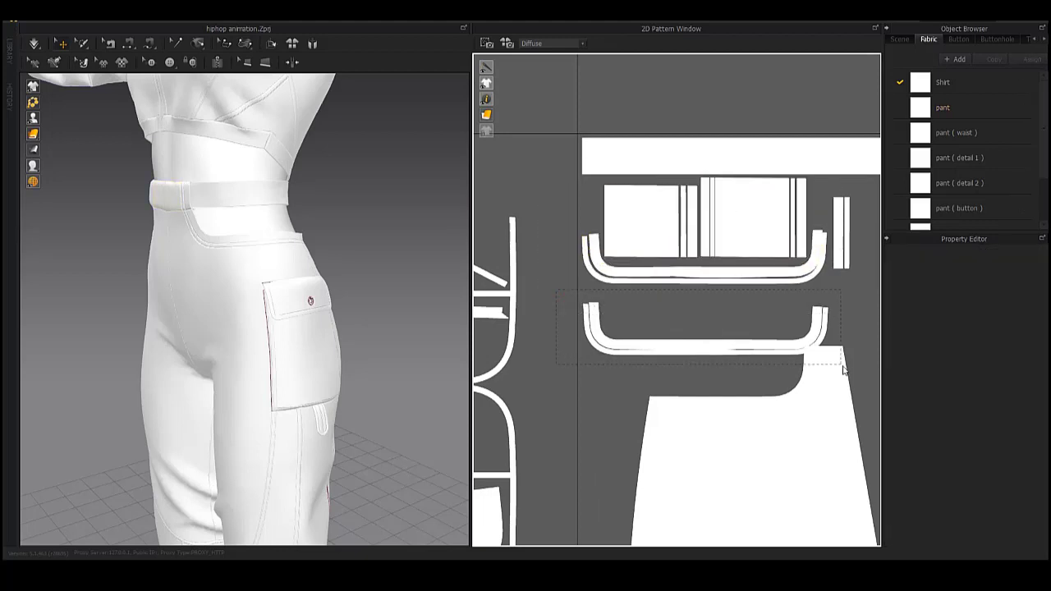
- Reposition the lower curved waistband piece and select the narrow belt-loop strip
{"action": "left_click", "coordinate": [702, 345]}
{"action": "middle_click_drag", "start_coordinate": [864, 192], "coordinate": [784, 218]}
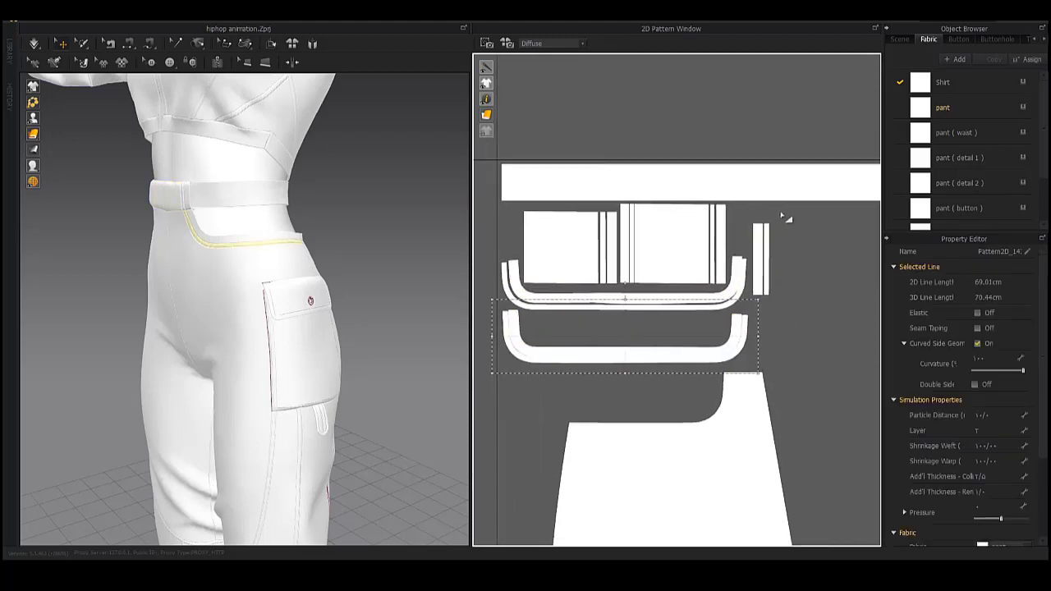
{"action": "left_click", "coordinate": [756, 256]}
{"action": "scroll", "coordinate": [755, 256], "scroll_direction": "down", "scroll_amount": 3}
{"action": "scroll", "coordinate": [722, 257], "scroll_direction": "down", "scroll_amount": 3}
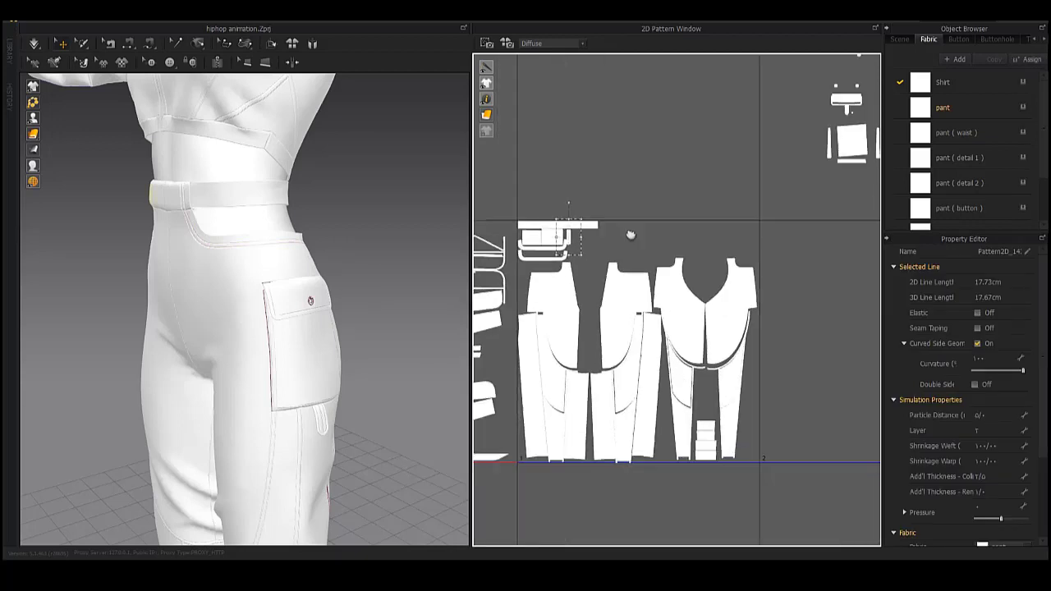
{"action": "scroll", "coordinate": [650, 258], "scroll_direction": "down", "scroll_amount": 2}
{"action": "scroll", "coordinate": [628, 273], "scroll_direction": "down", "scroll_amount": 1}
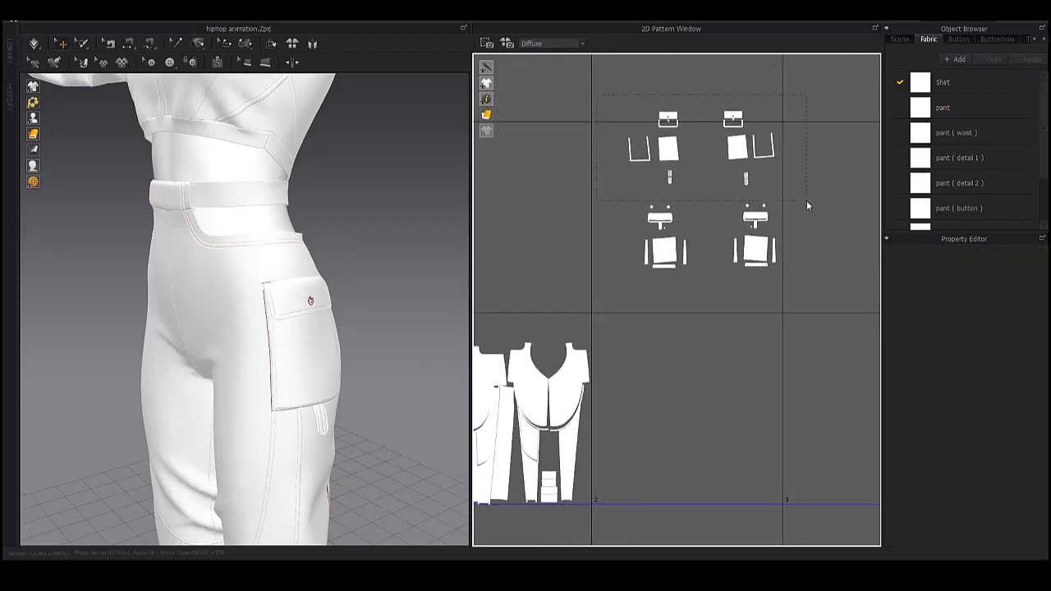
- Copy and paste the selected cargo-pocket pieces
{"action": "left_click_drag", "start_coordinate": [806, 201], "coordinate": [807, 200]}
{"action": "key", "text": "ctrl+c"}
{"action": "key", "text": "ctrl+v"}
{"action": "scroll", "coordinate": [669, 271], "scroll_direction": "up", "scroll_amount": 2}
{"action": "scroll", "coordinate": [641, 274], "scroll_direction": "up", "scroll_amount": 2}
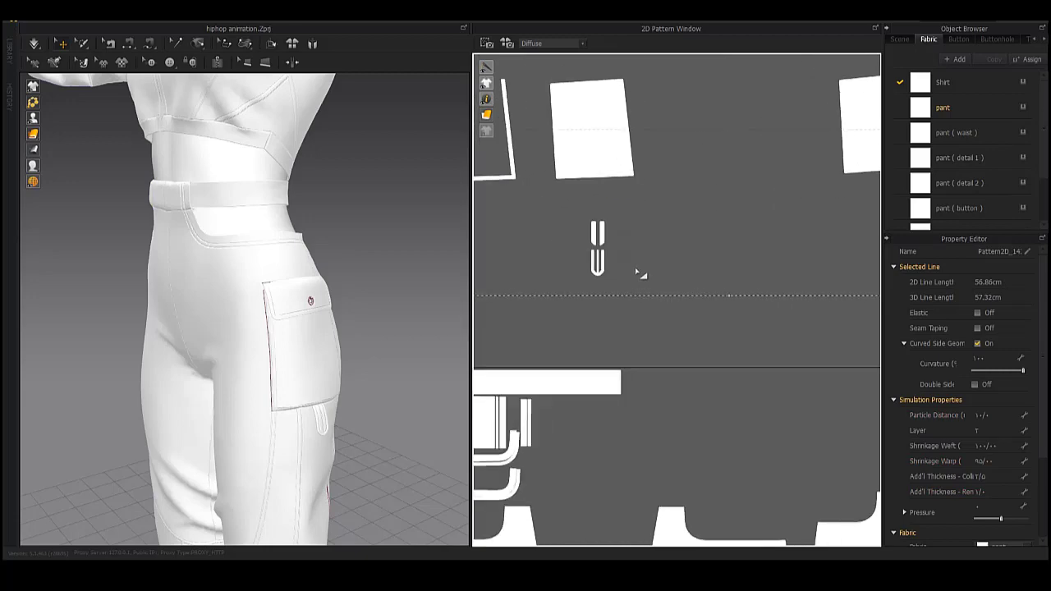
{"action": "scroll", "coordinate": [649, 280], "scroll_direction": "up", "scroll_amount": 1}
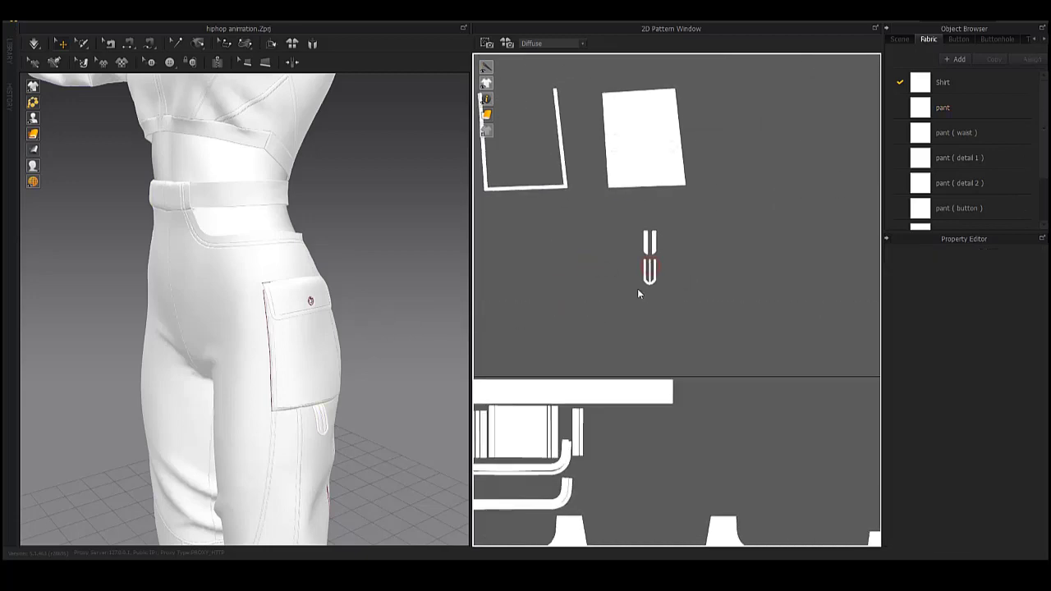
- Select the U-shaped pocket tab and its inner part, checking the pants' side in 3D
{"action": "left_click", "coordinate": [649, 271]}
{"action": "mouse_move", "coordinate": [340, 321]}
{"action": "right_mouse_down"}
{"action": "mouse_move", "coordinate": [278, 207]}
{"action": "mouse_move", "coordinate": [247, 293]}
{"action": "right_mouse_up"}
{"action": "scroll", "coordinate": [348, 336], "scroll_direction": "up", "scroll_amount": 5}
{"action": "scroll", "coordinate": [225, 345], "scroll_direction": "up", "scroll_amount": 3}
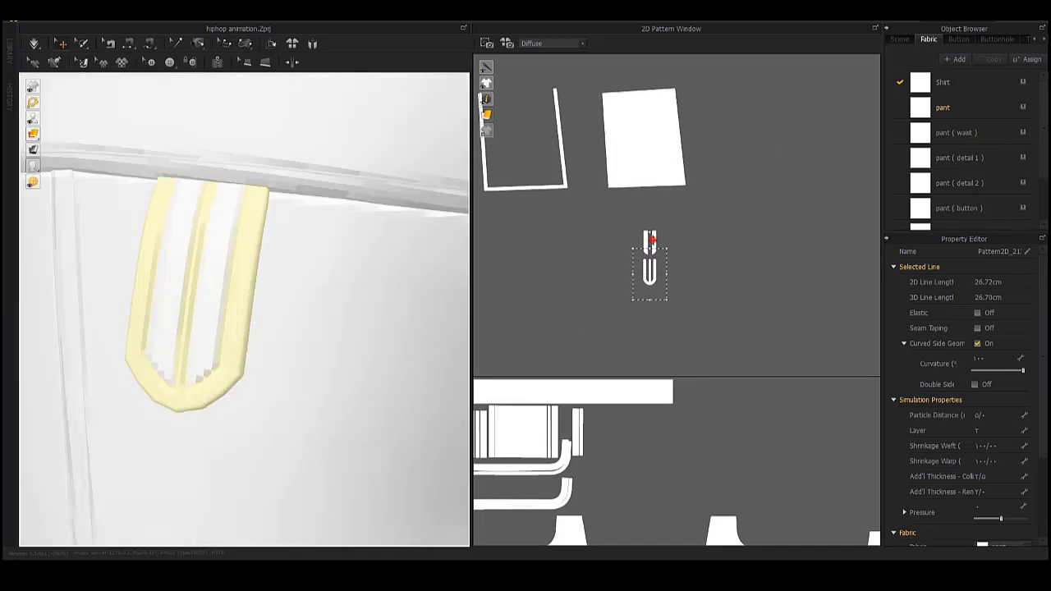
{"action": "left_click", "coordinate": [652, 239]}
{"action": "scroll", "coordinate": [682, 304], "scroll_direction": "down", "scroll_amount": 1}
{"action": "scroll", "coordinate": [657, 279], "scroll_direction": "down", "scroll_amount": 2}
{"action": "scroll", "coordinate": [616, 244], "scroll_direction": "up", "scroll_amount": 1}
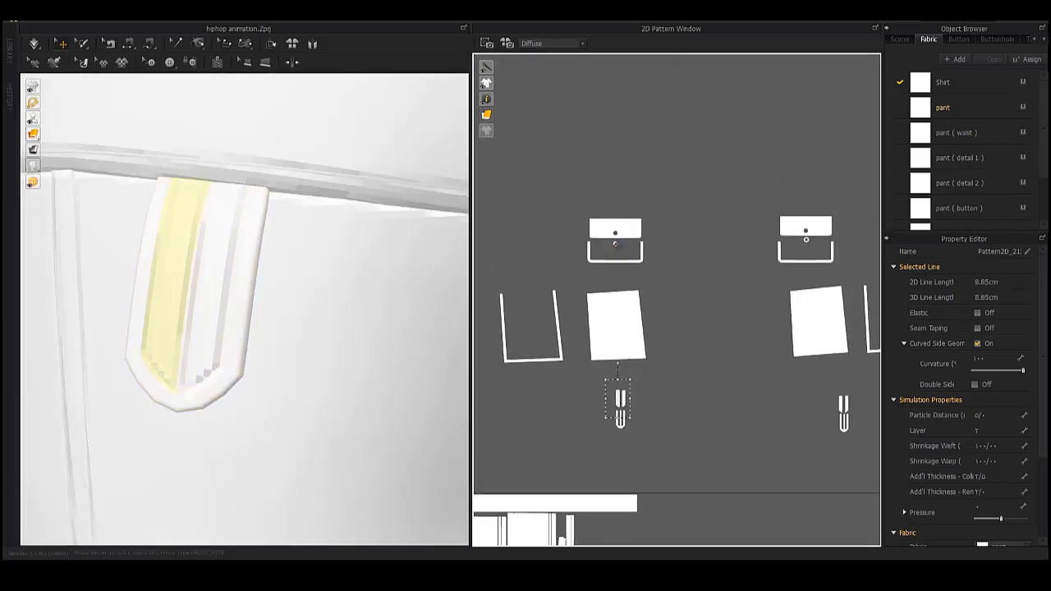
- Copy the pocket-flap button and place the pasted copy above the pocket
{"action": "left_click", "coordinate": [615, 244]}
{"action": "scroll", "coordinate": [341, 287], "scroll_direction": "down", "scroll_amount": 5}
{"action": "scroll", "coordinate": [340, 287], "scroll_direction": "down", "scroll_amount": 3}
{"action": "key", "text": "ctrl+c"}
{"action": "key", "text": "ctrl+v"}
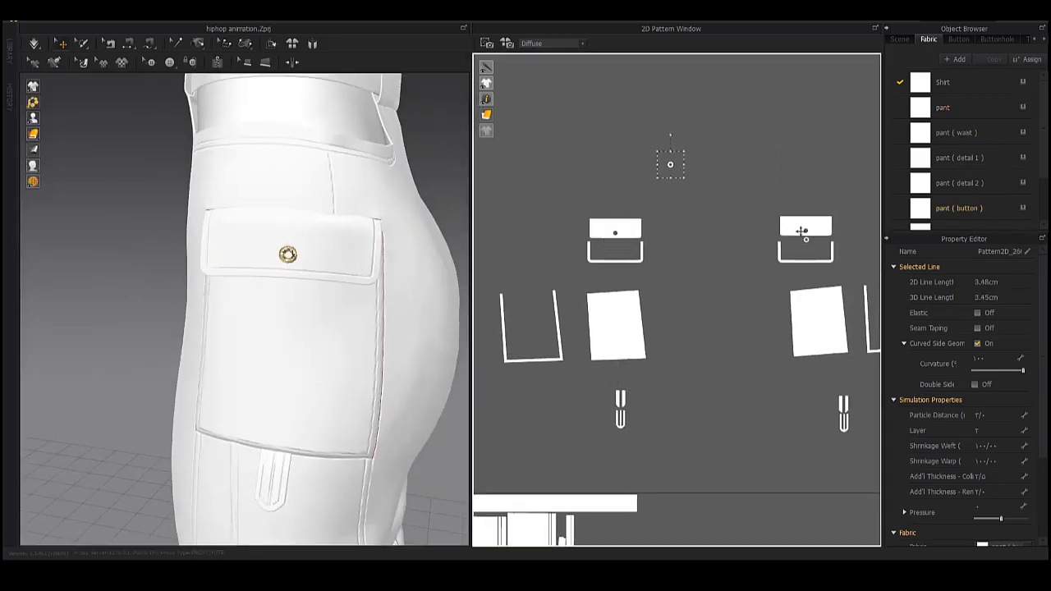
{"action": "left_click", "coordinate": [695, 165]}
{"action": "scroll", "coordinate": [676, 300], "scroll_direction": "down", "scroll_amount": 2}
{"action": "scroll", "coordinate": [676, 300], "scroll_direction": "down", "scroll_amount": 2}
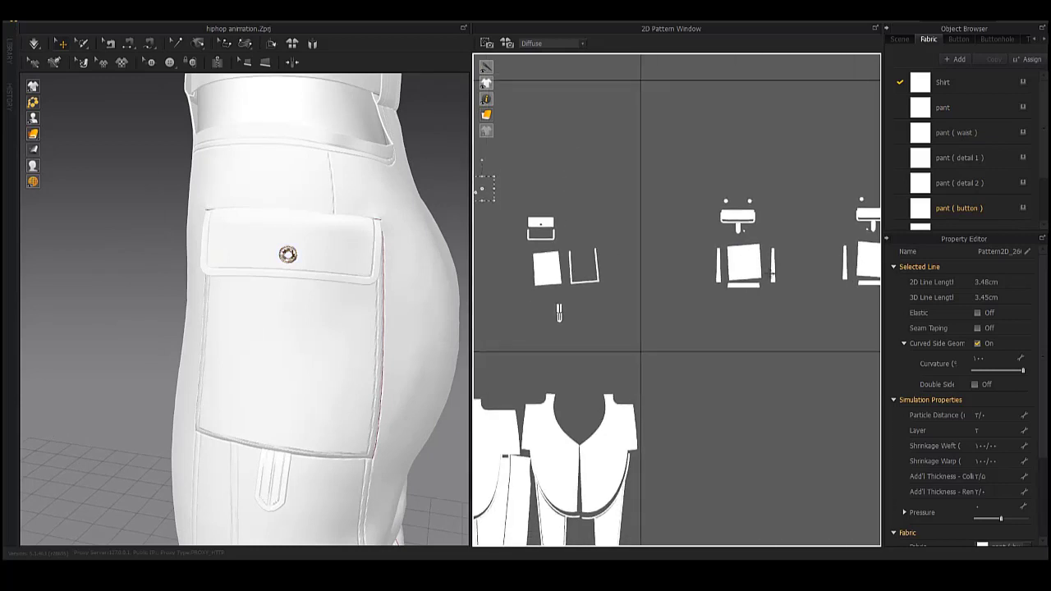
{"action": "scroll", "coordinate": [715, 312], "scroll_direction": "up", "scroll_amount": 4}
{"action": "scroll", "coordinate": [723, 312], "scroll_direction": "up", "scroll_amount": 2}
- Select the pocket buttons together and copy-paste them
{"action": "left_click", "coordinate": [746, 198]}
{"action": "mouse_move", "coordinate": [362, 240]}
{"action": "right_mouse_down"}
{"action": "mouse_move", "coordinate": [290, 293]}
{"action": "mouse_move", "coordinate": [345, 279]}
{"action": "right_mouse_up"}
{"action": "key", "text": "ctrl+c"}
{"action": "key", "text": "ctrl+v"}
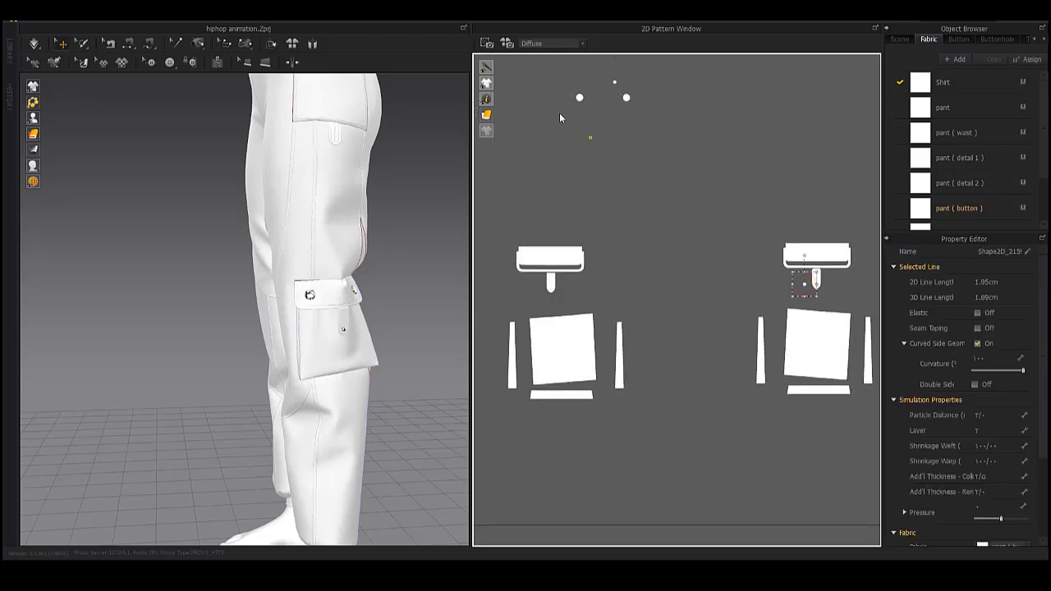
- Move the pocket flap down over the U-shaped pocket piece and frame both in view
{"action": "scroll", "coordinate": [559, 118], "scroll_direction": "down", "scroll_amount": 3}
{"action": "scroll", "coordinate": [715, 356], "scroll_direction": "up", "scroll_amount": 3}
{"action": "scroll", "coordinate": [715, 355], "scroll_direction": "up", "scroll_amount": 2}
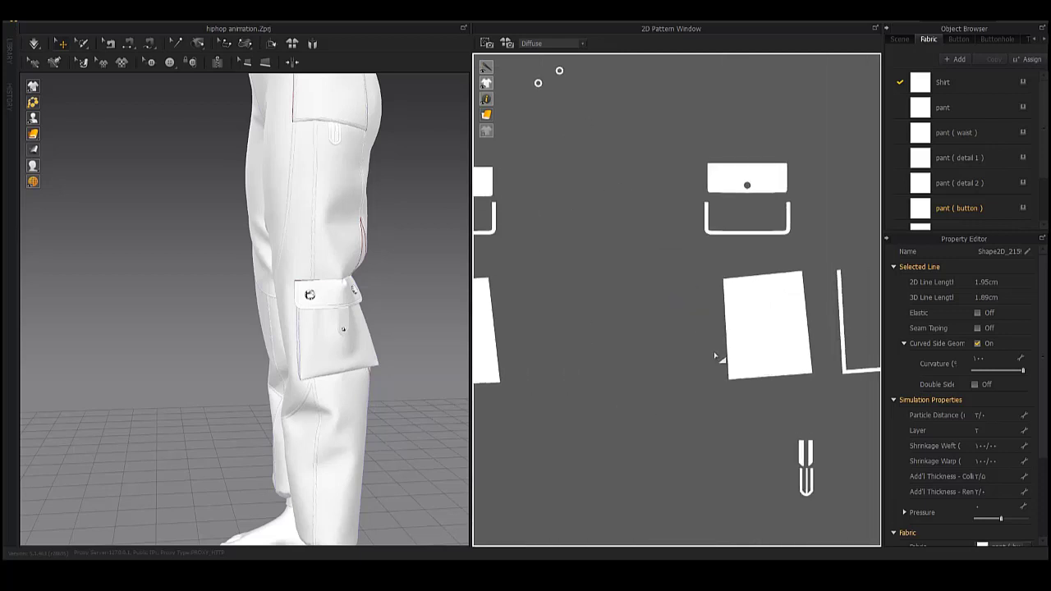
{"action": "scroll", "coordinate": [775, 348], "scroll_direction": "up", "scroll_amount": 3}
{"action": "scroll", "coordinate": [657, 377], "scroll_direction": "up", "scroll_amount": 2}
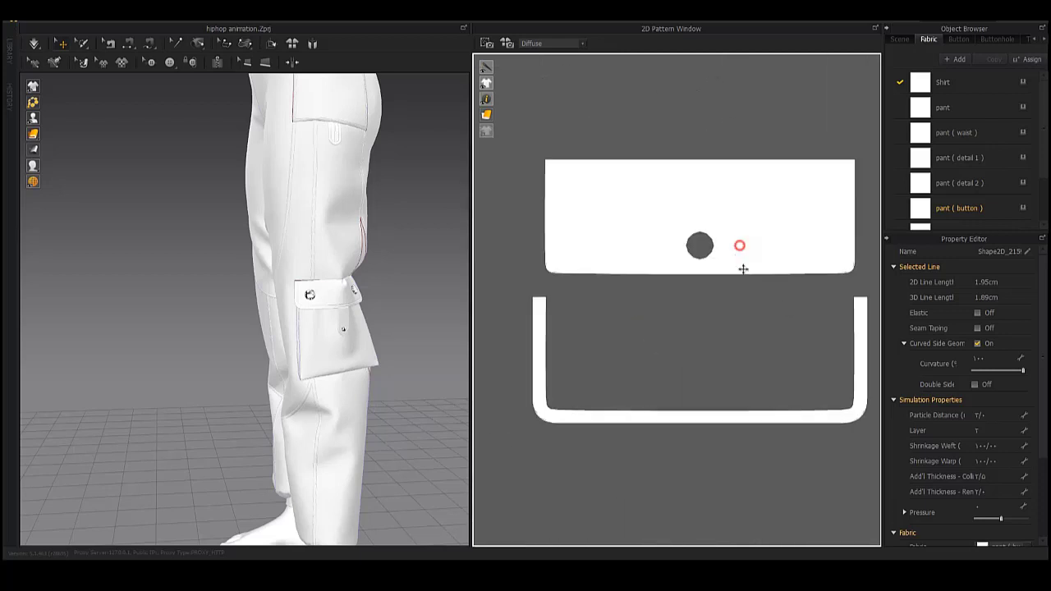
{"action": "left_click", "coordinate": [752, 363]}
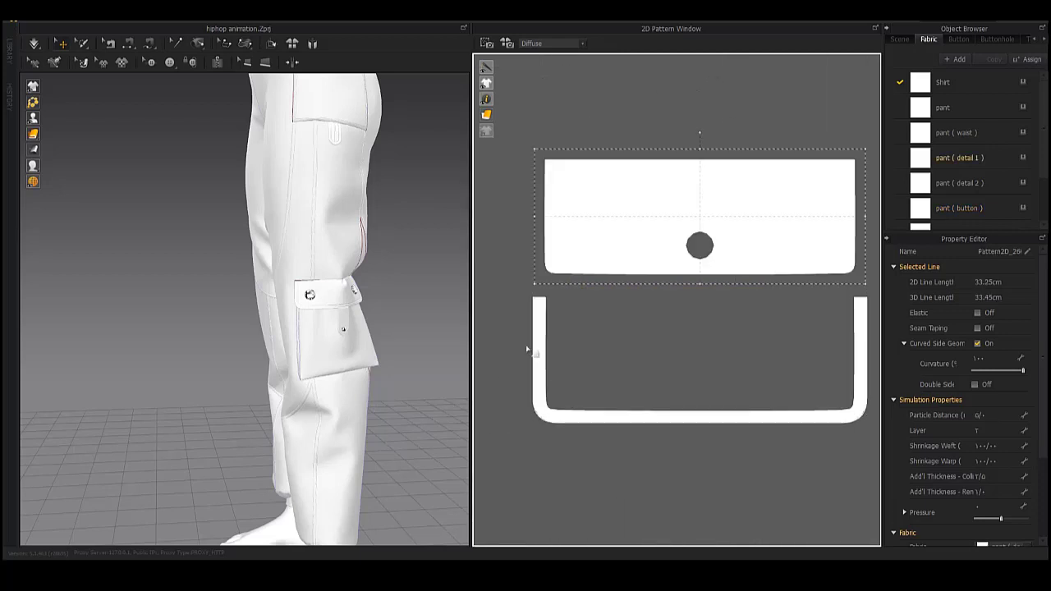
{"action": "left_click", "coordinate": [529, 301]}
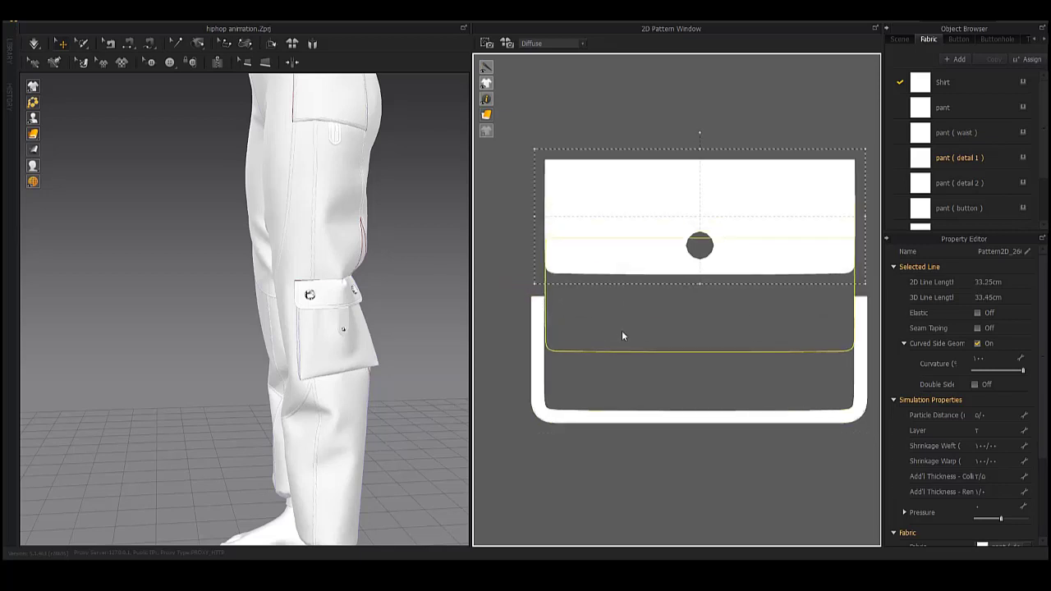
{"action": "left_click_drag", "start_coordinate": [622, 330], "coordinate": [624, 385]}
{"action": "scroll", "coordinate": [624, 385], "scroll_direction": "up", "scroll_amount": 5}
{"action": "scroll", "coordinate": [664, 312], "scroll_direction": "down", "scroll_amount": 2}
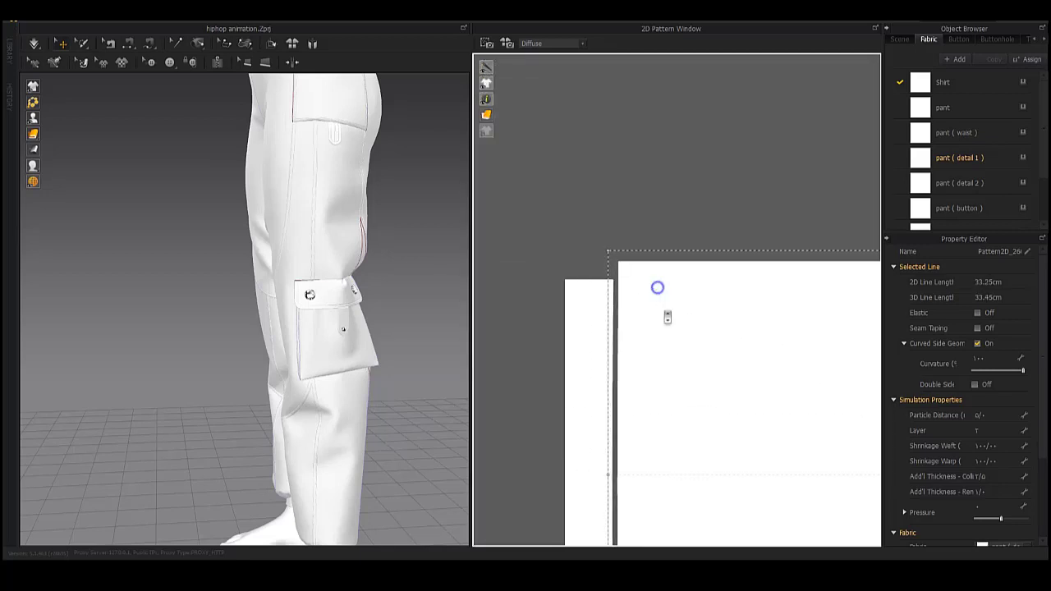
{"action": "middle_click_drag", "start_coordinate": [664, 312], "coordinate": [713, 303]}
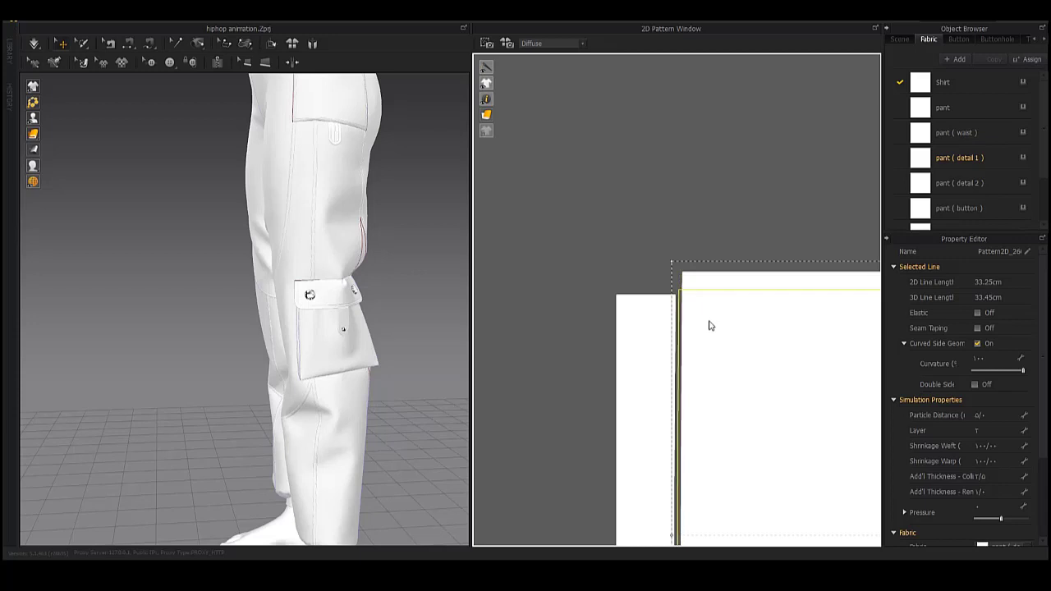
{"action": "middle_click_drag", "start_coordinate": [791, 375], "coordinate": [715, 260]}
{"action": "scroll", "coordinate": [756, 288], "scroll_direction": "down", "scroll_amount": 3}
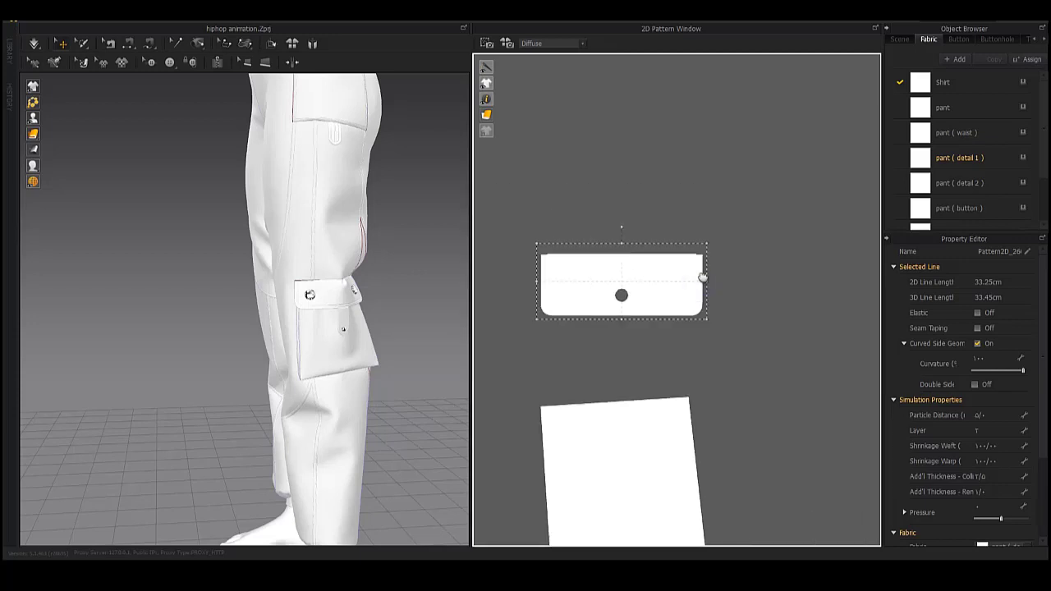
{"action": "scroll", "coordinate": [703, 277], "scroll_direction": "down", "scroll_amount": 3}
{"action": "scroll", "coordinate": [633, 298], "scroll_direction": "up", "scroll_amount": 4}
- Copy the pocket flap and drop the pasted copy inside the U-shaped piece
{"action": "left_click", "coordinate": [579, 276]}
{"action": "scroll", "coordinate": [580, 277], "scroll_direction": "up", "scroll_amount": 1}
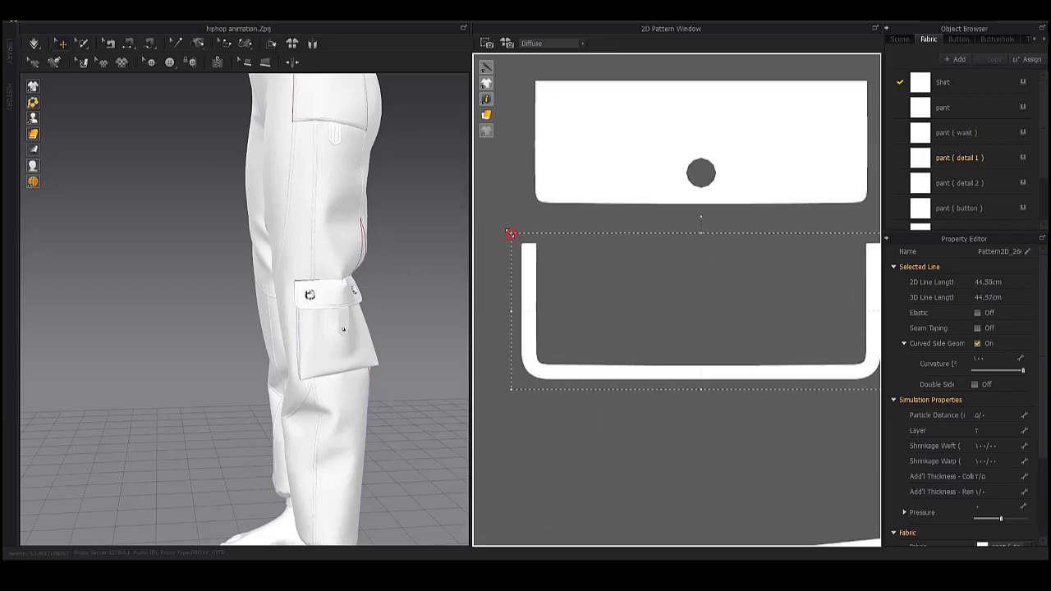
{"action": "left_click", "coordinate": [665, 168]}
{"action": "key", "text": "ctrl+c"}
{"action": "key", "text": "ctrl+v"}
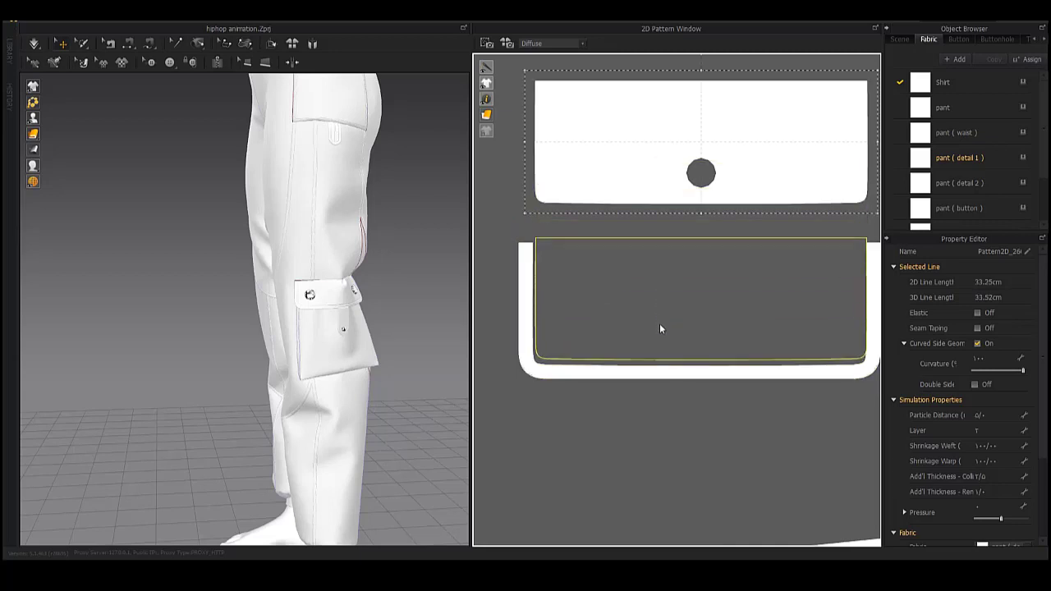
{"action": "left_click", "coordinate": [660, 329]}
{"action": "scroll", "coordinate": [608, 251], "scroll_direction": "up", "scroll_amount": 2}
{"action": "scroll", "coordinate": [773, 280], "scroll_direction": "up", "scroll_amount": 2}
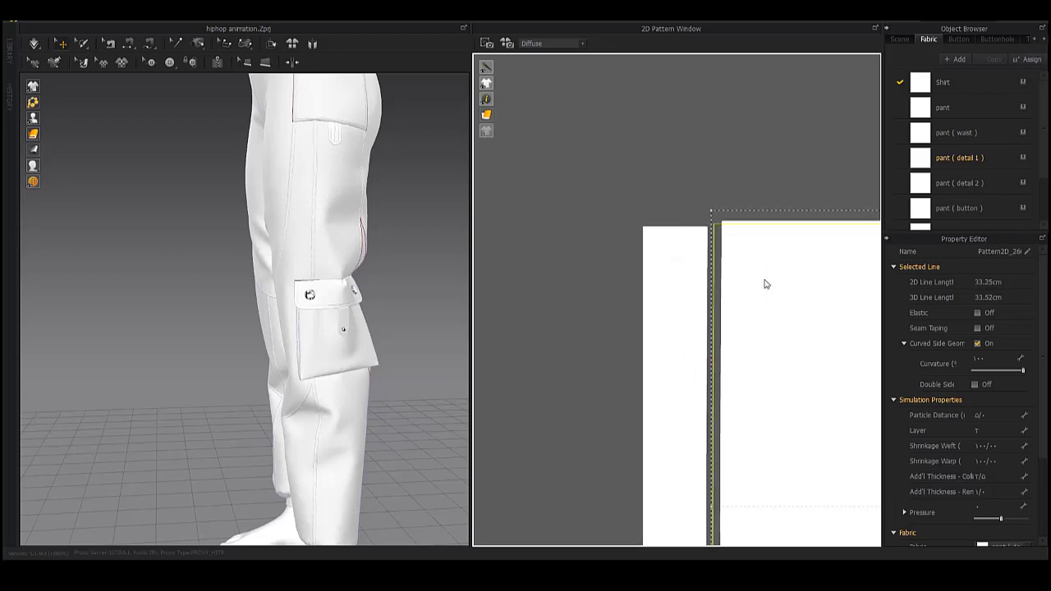
{"action": "scroll", "coordinate": [765, 282], "scroll_direction": "down", "scroll_amount": 2}
{"action": "scroll", "coordinate": [810, 277], "scroll_direction": "down", "scroll_amount": 2}
{"action": "scroll", "coordinate": [810, 276], "scroll_direction": "down", "scroll_amount": 1}
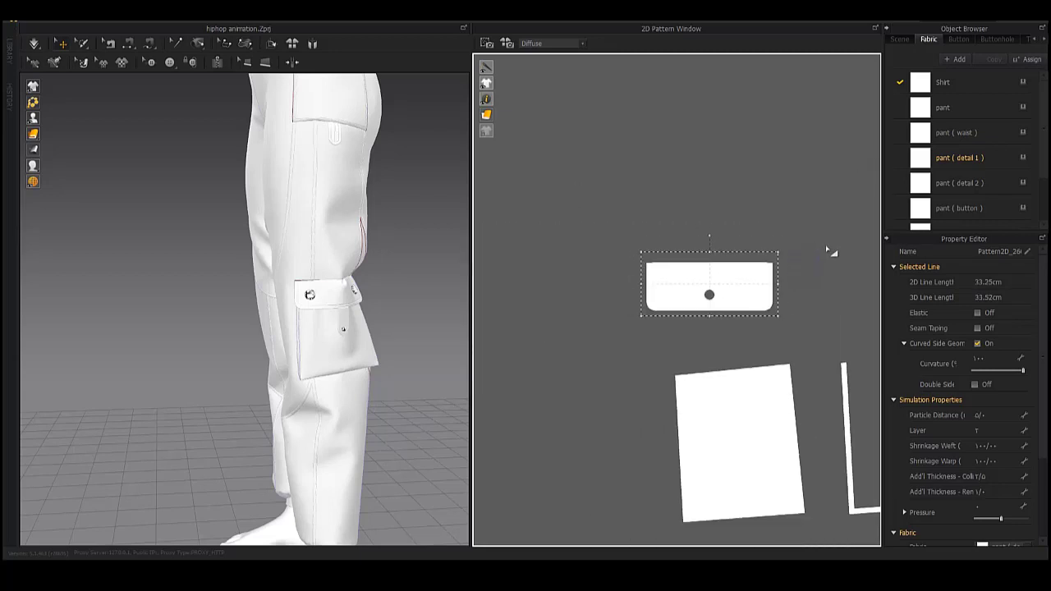
{"action": "scroll", "coordinate": [866, 310], "scroll_direction": "down", "scroll_amount": 3}
- Paste another copy of the flap and place it in free space in the layout
{"action": "middle_click_drag", "start_coordinate": [528, 256], "coordinate": [611, 256]}
{"action": "key", "text": "ctrl+v"}
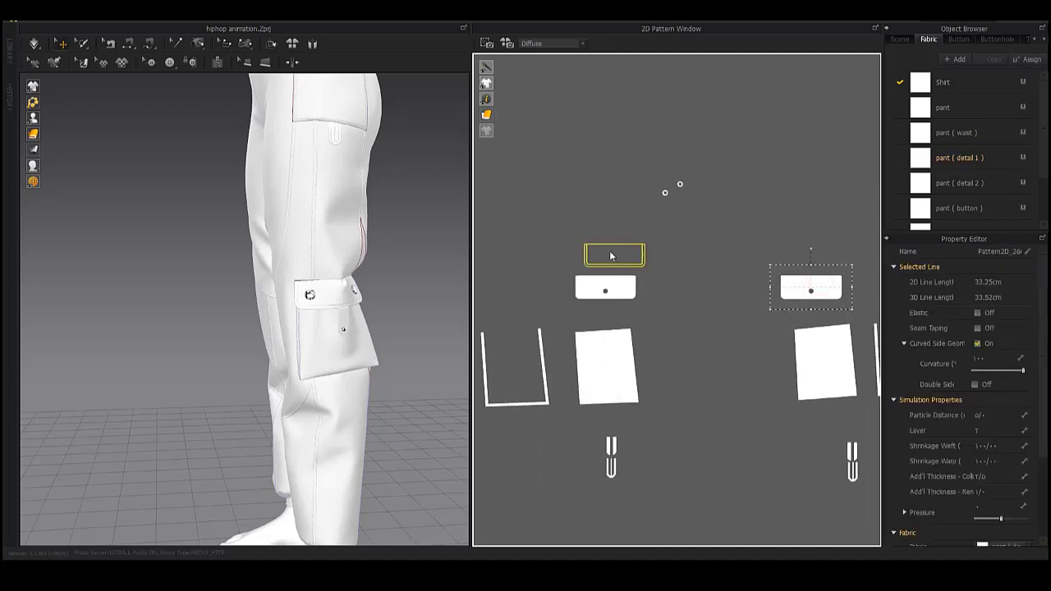
{"action": "left_click", "coordinate": [610, 256]}
{"action": "scroll", "coordinate": [601, 279], "scroll_direction": "up", "scroll_amount": 2}
{"action": "scroll", "coordinate": [802, 328], "scroll_direction": "up", "scroll_amount": 3}
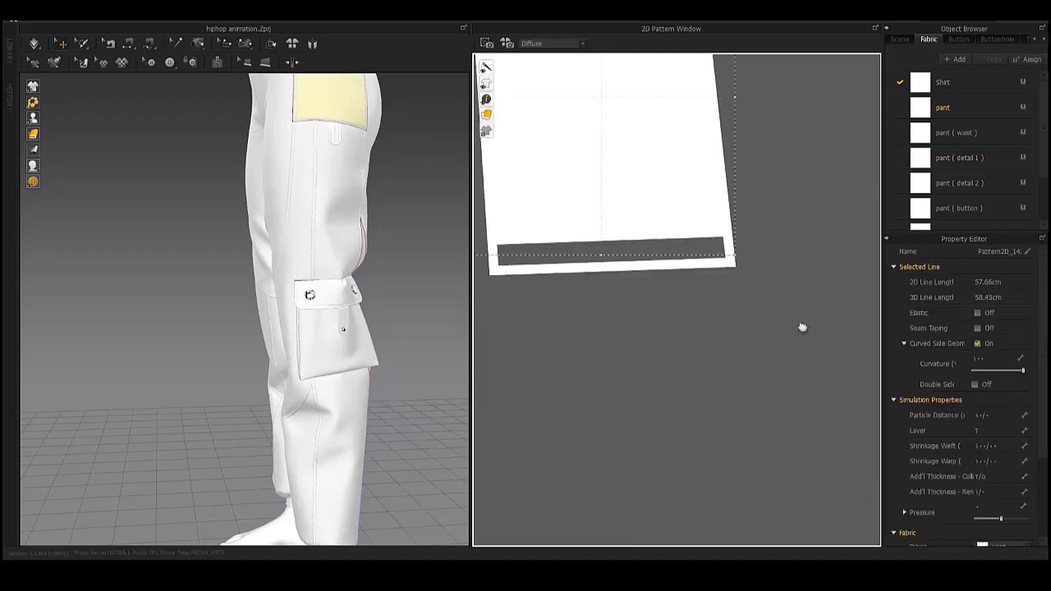
{"action": "scroll", "coordinate": [704, 229], "scroll_direction": "up", "scroll_amount": 2}
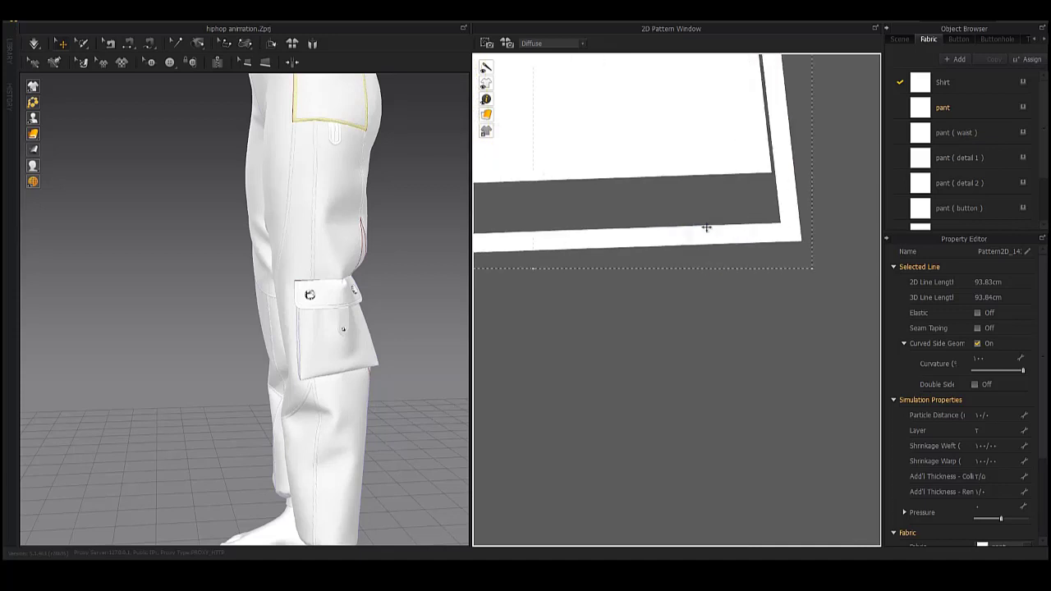
{"action": "scroll", "coordinate": [701, 241], "scroll_direction": "down", "scroll_amount": 2}
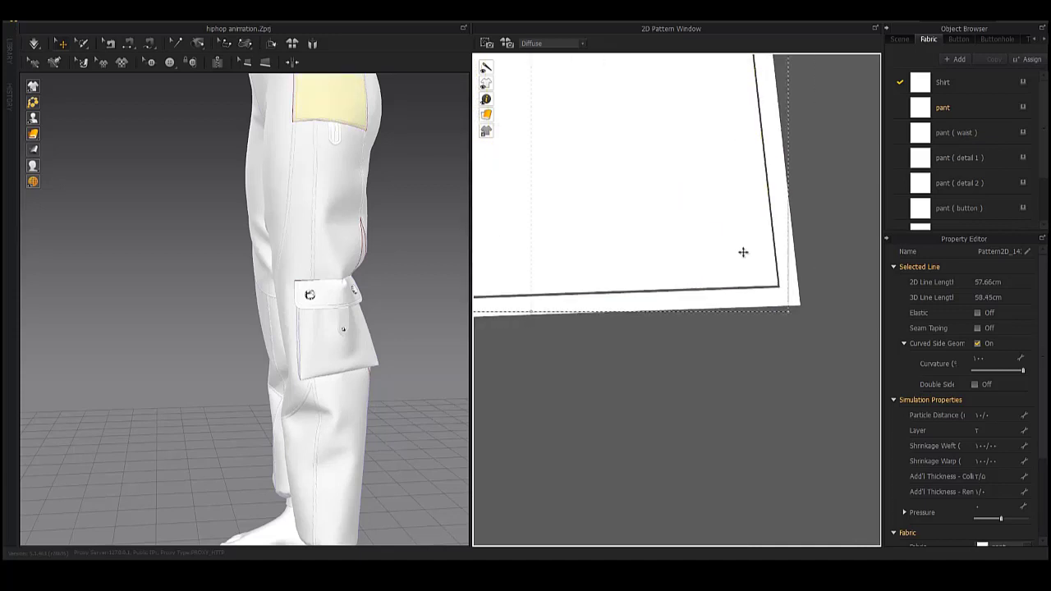
{"action": "scroll", "coordinate": [741, 251], "scroll_direction": "down", "scroll_amount": 3}
{"action": "scroll", "coordinate": [691, 224], "scroll_direction": "up", "scroll_amount": 1}
{"action": "scroll", "coordinate": [654, 254], "scroll_direction": "down", "scroll_amount": 3}
{"action": "scroll", "coordinate": [493, 197], "scroll_direction": "down", "scroll_amount": 2}
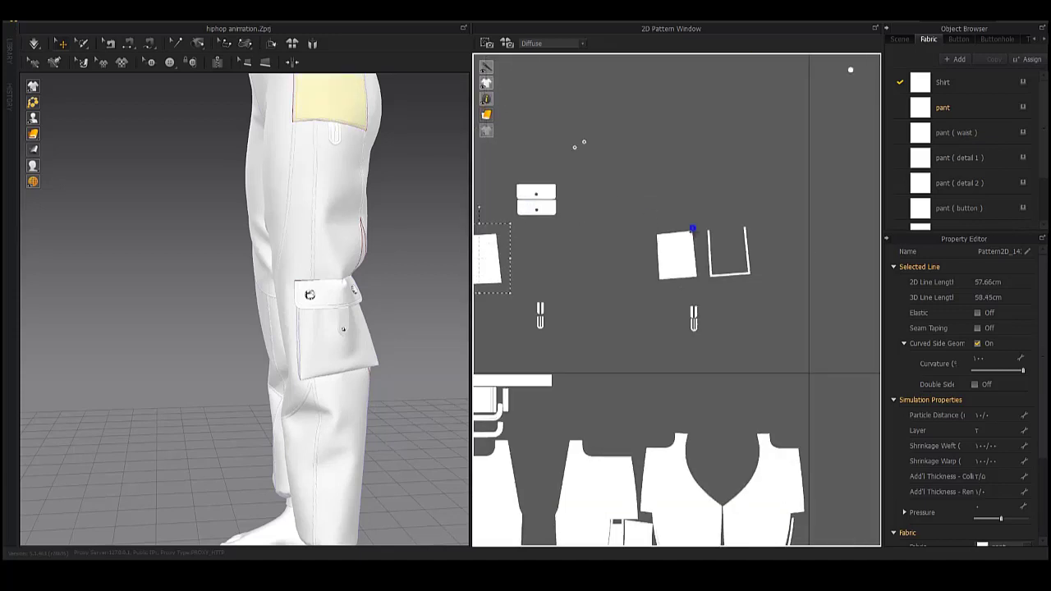
{"action": "scroll", "coordinate": [692, 230], "scroll_direction": "up", "scroll_amount": 3}
{"action": "scroll", "coordinate": [715, 230], "scroll_direction": "up", "scroll_amount": 2}
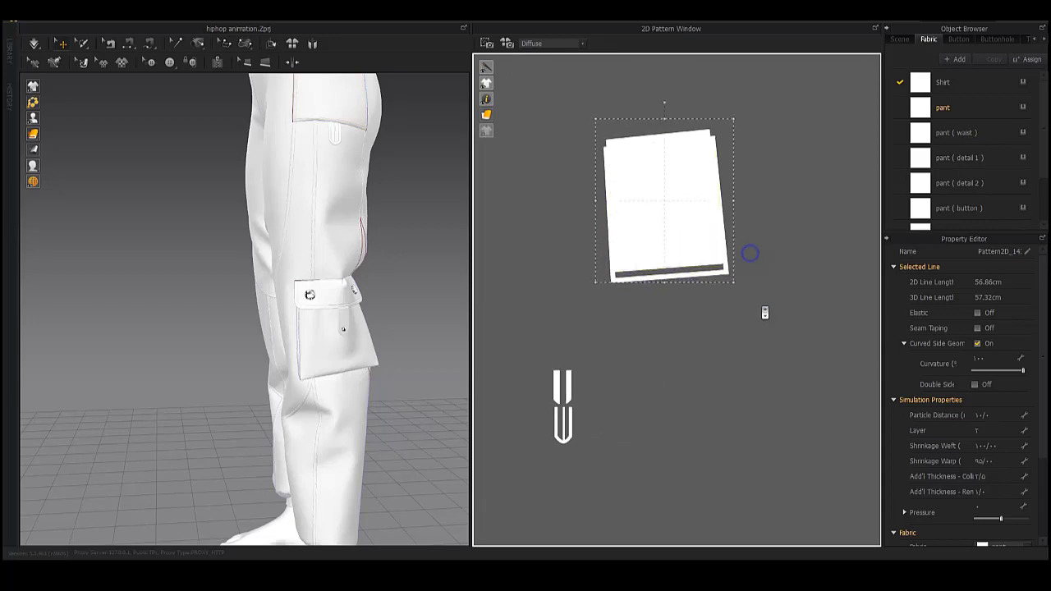
{"action": "scroll", "coordinate": [714, 229], "scroll_direction": "up", "scroll_amount": 2}
{"action": "scroll", "coordinate": [690, 255], "scroll_direction": "up", "scroll_amount": 1}
{"action": "scroll", "coordinate": [698, 284], "scroll_direction": "down", "scroll_amount": 1}
- Select the whole square pocket piece, starting from one of its edges
{"action": "left_click", "coordinate": [737, 284]}
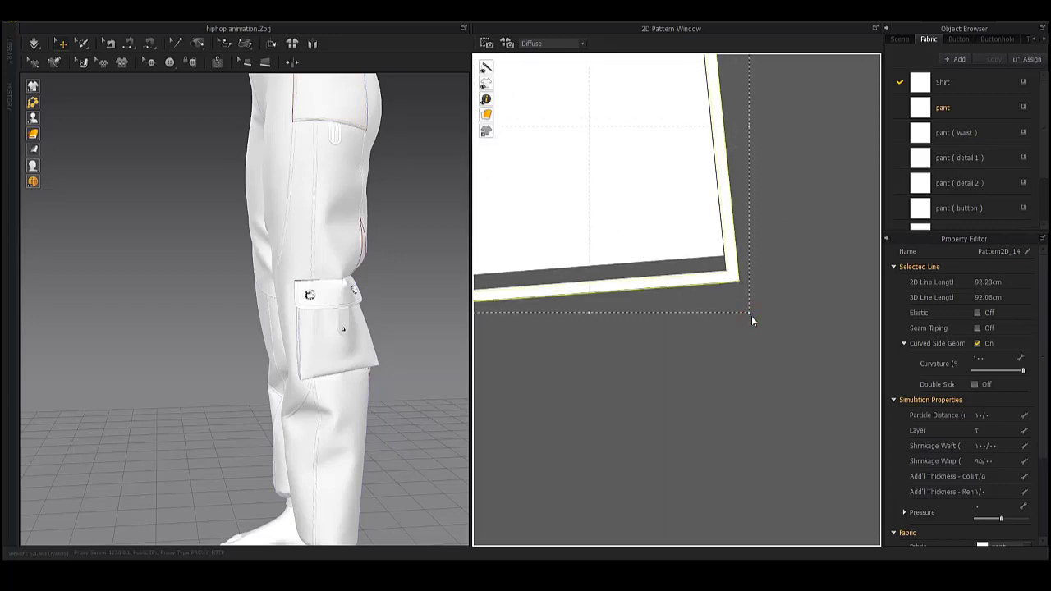
{"action": "left_click", "coordinate": [674, 244]}
{"action": "scroll", "coordinate": [676, 246], "scroll_direction": "down", "scroll_amount": 3}
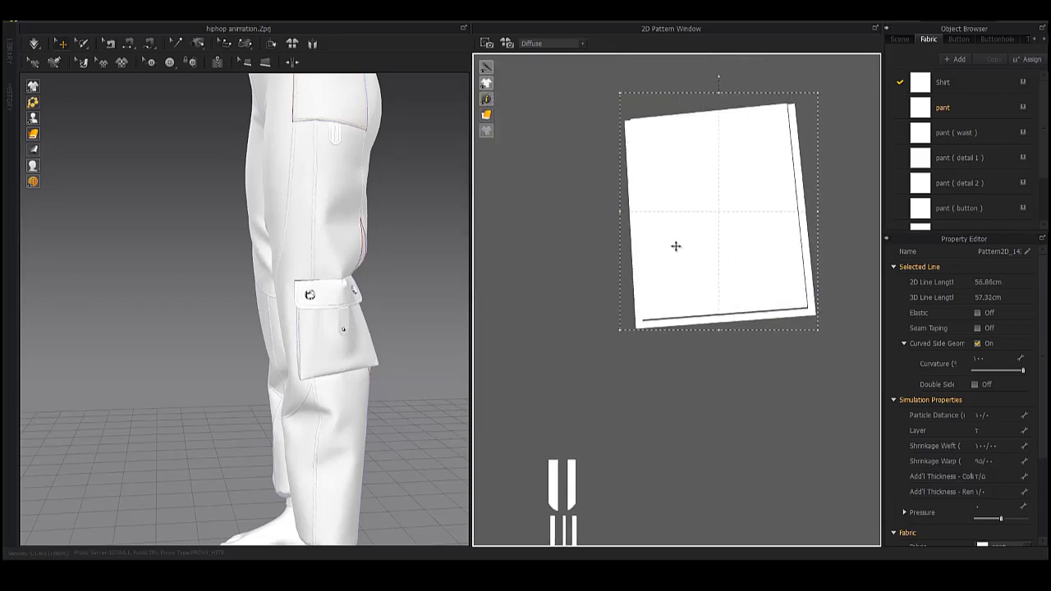
{"action": "scroll", "coordinate": [666, 256], "scroll_direction": "up", "scroll_amount": 3}
{"action": "scroll", "coordinate": [711, 233], "scroll_direction": "down", "scroll_amount": 1}
{"action": "scroll", "coordinate": [710, 263], "scroll_direction": "up", "scroll_amount": 1}
{"action": "scroll", "coordinate": [764, 279], "scroll_direction": "up", "scroll_amount": 1}
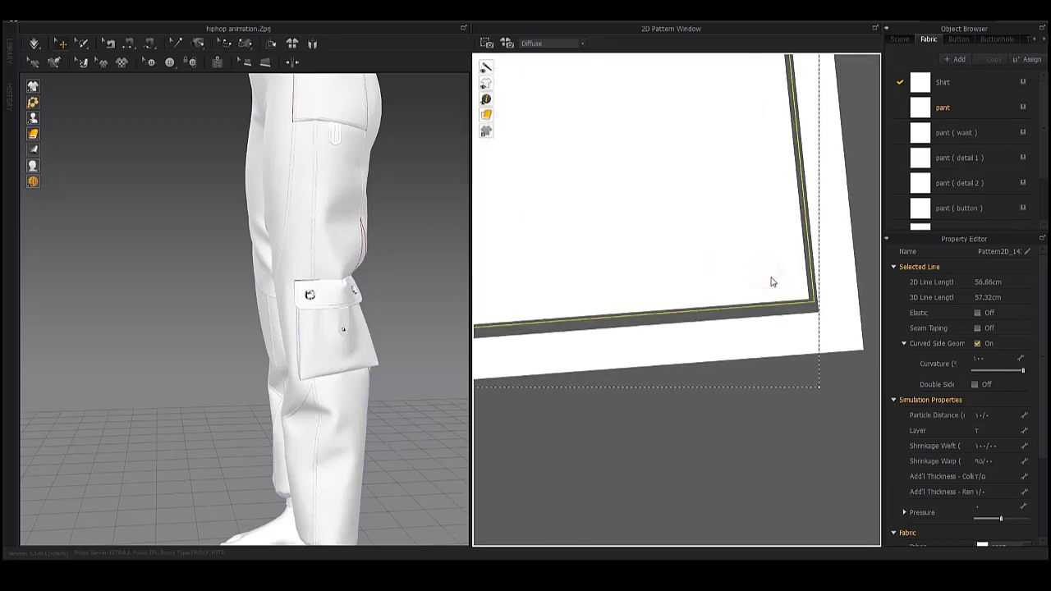
{"action": "scroll", "coordinate": [838, 260], "scroll_direction": "up", "scroll_amount": 2}
{"action": "scroll", "coordinate": [723, 266], "scroll_direction": "down", "scroll_amount": 2}
{"action": "scroll", "coordinate": [771, 264], "scroll_direction": "down", "scroll_amount": 1}
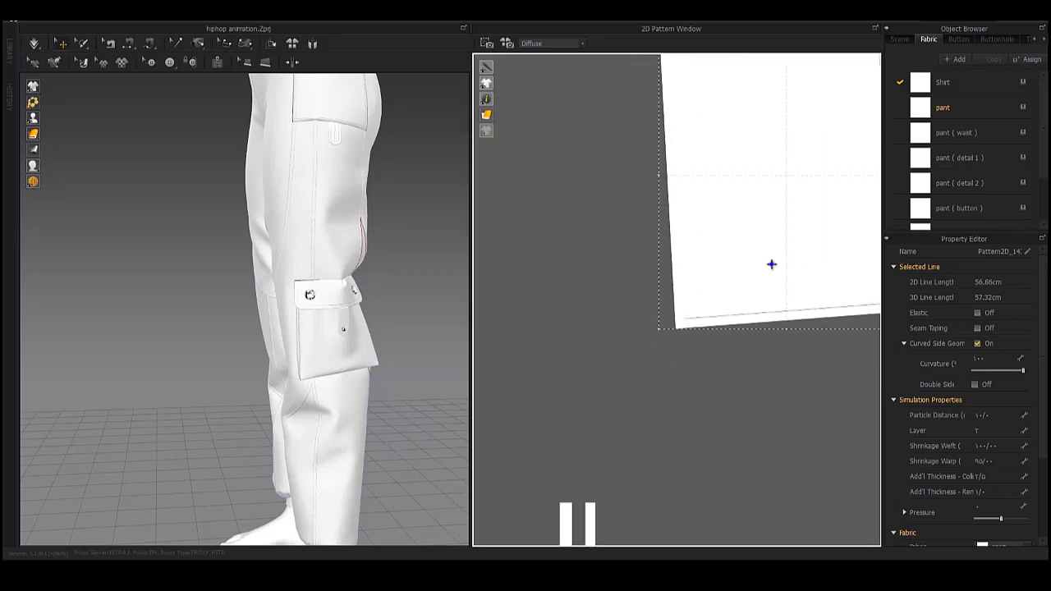
{"action": "scroll", "coordinate": [771, 264], "scroll_direction": "down", "scroll_amount": 3}
{"action": "scroll", "coordinate": [810, 235], "scroll_direction": "down", "scroll_amount": 1}
- Drag the square pocket piece left toward the trouser pieces, then undo that move
{"action": "left_click_drag", "start_coordinate": [788, 238], "coordinate": [592, 273]}
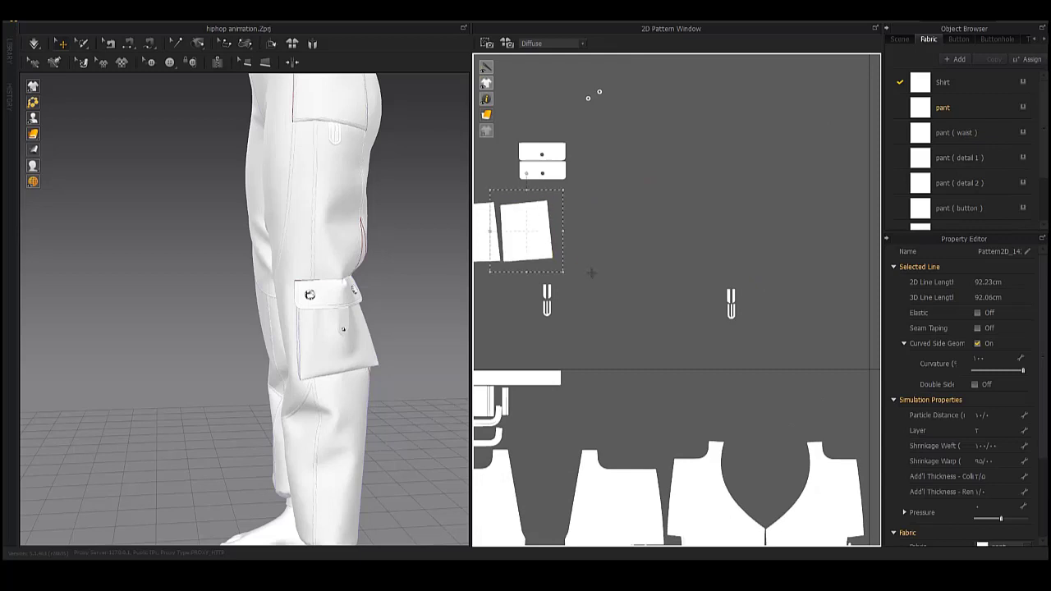
{"action": "middle_click_drag", "start_coordinate": [563, 369], "coordinate": [668, 257]}
{"action": "left_click", "coordinate": [629, 326]}
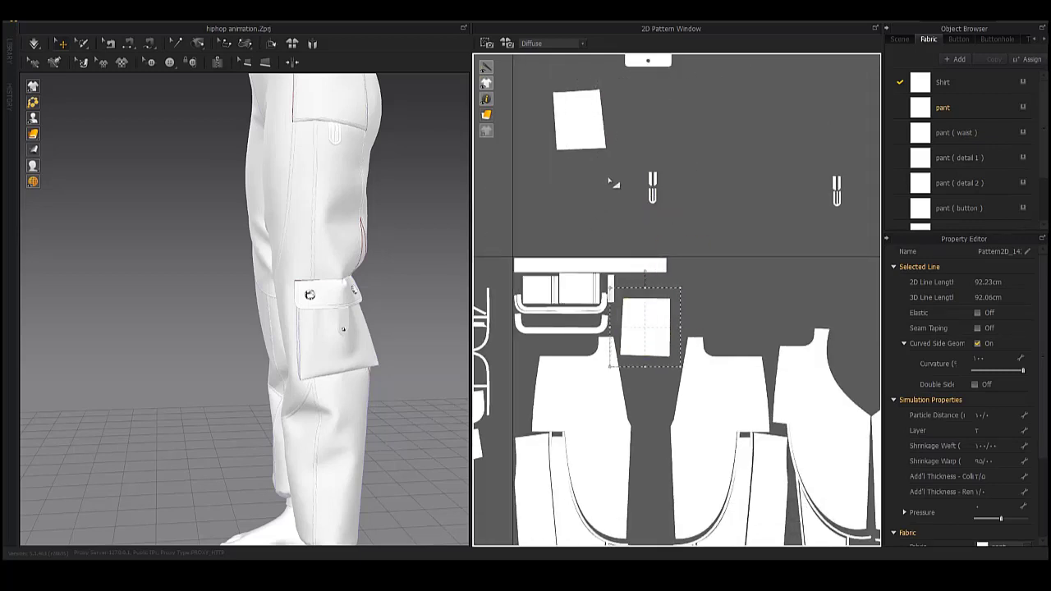
{"action": "left_click", "coordinate": [555, 97]}
{"action": "middle_click_drag", "start_coordinate": [701, 241], "coordinate": [660, 146]}
{"action": "scroll", "coordinate": [670, 238], "scroll_direction": "down", "scroll_amount": 2}
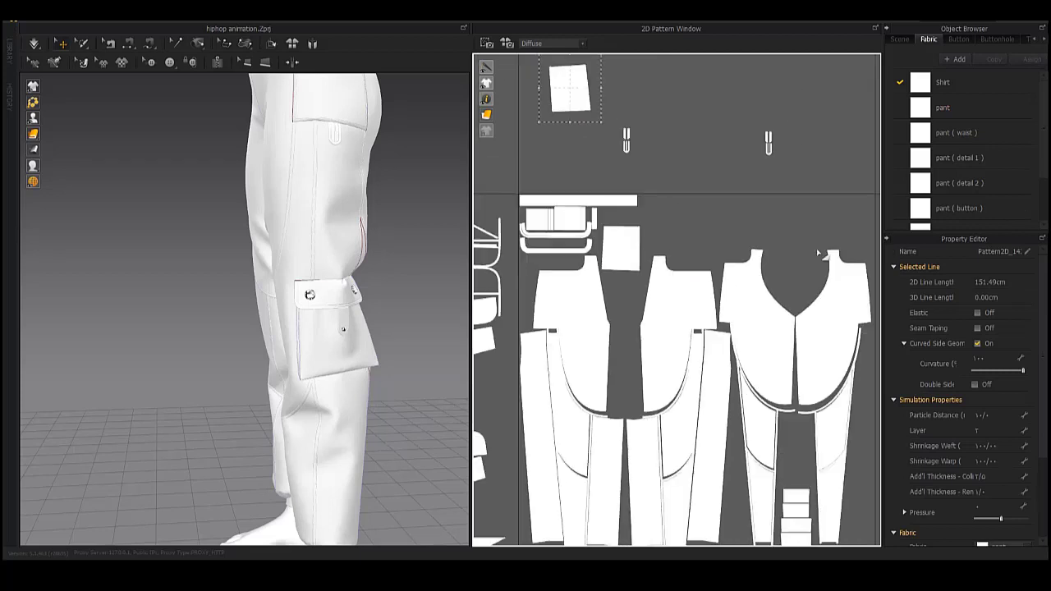
{"action": "middle_click_drag", "start_coordinate": [819, 255], "coordinate": [715, 216]}
{"action": "middle_click_drag", "start_coordinate": [647, 219], "coordinate": [808, 312]}
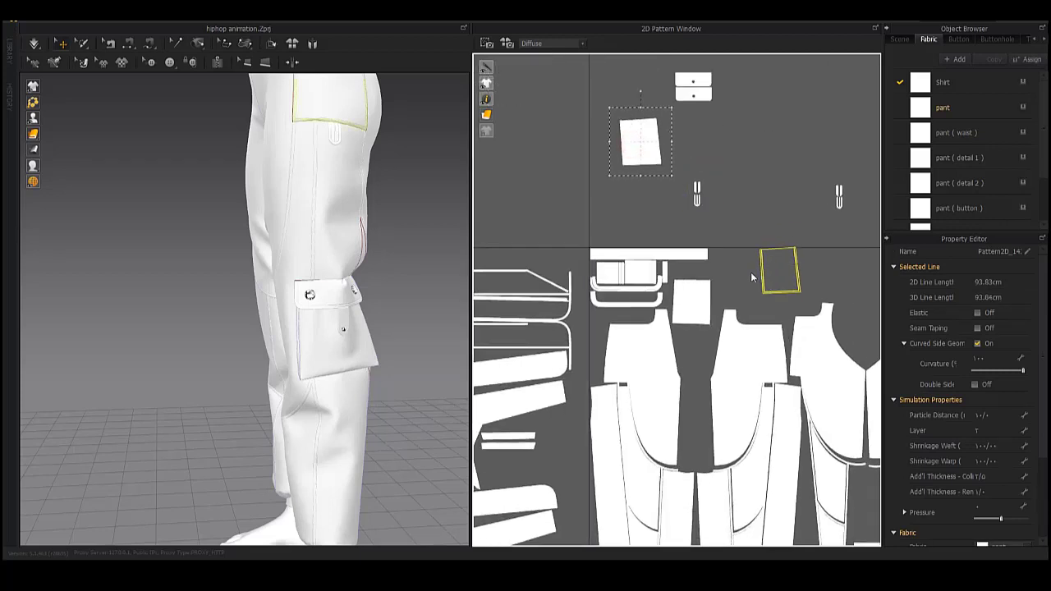
{"action": "key", "text": "ctrl+z"}
{"action": "middle_click_drag", "start_coordinate": [704, 106], "coordinate": [678, 150]}
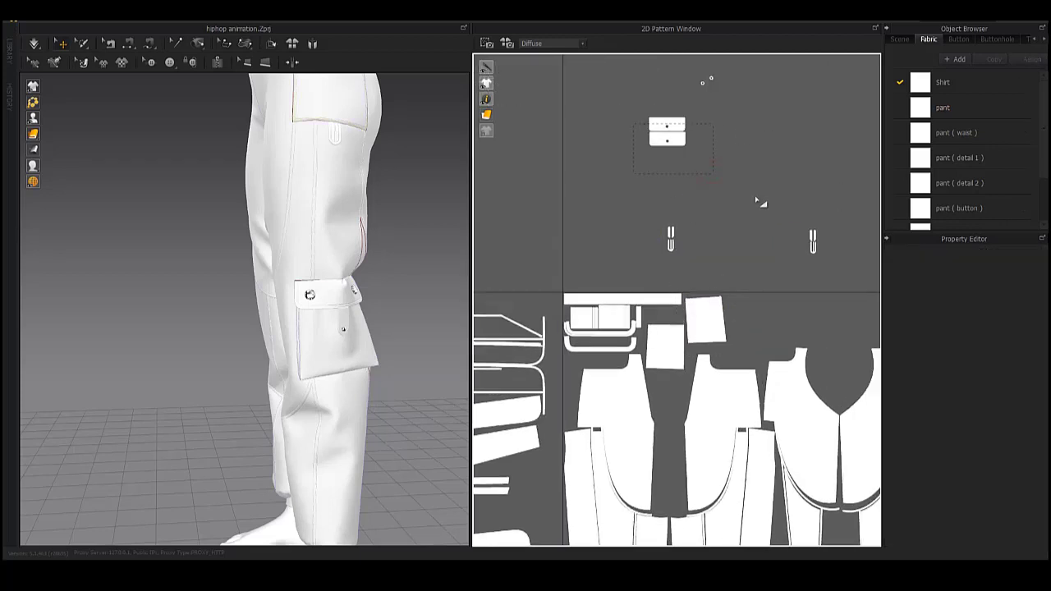
- Cut and paste both square pocket pieces into the empty slots beside the trouser pieces
{"action": "left_click_drag", "start_coordinate": [621, 112], "coordinate": [621, 112]}
{"action": "key", "text": "ctrl+c"}
{"action": "key", "text": "ctrl+v"}
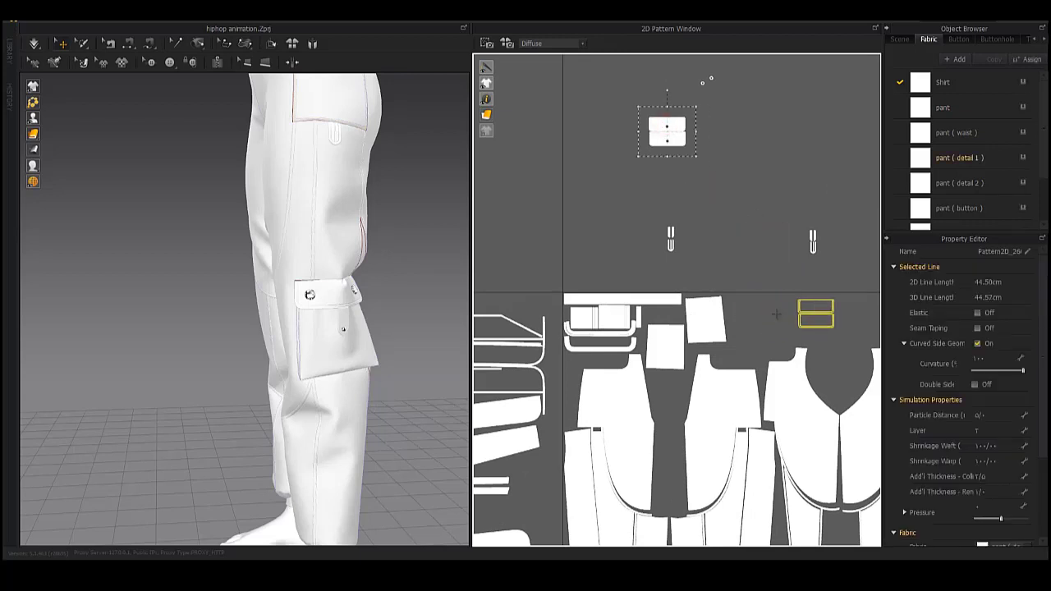
{"action": "left_click", "coordinate": [776, 314]}
{"action": "scroll", "coordinate": [679, 300], "scroll_direction": "up", "scroll_amount": 3}
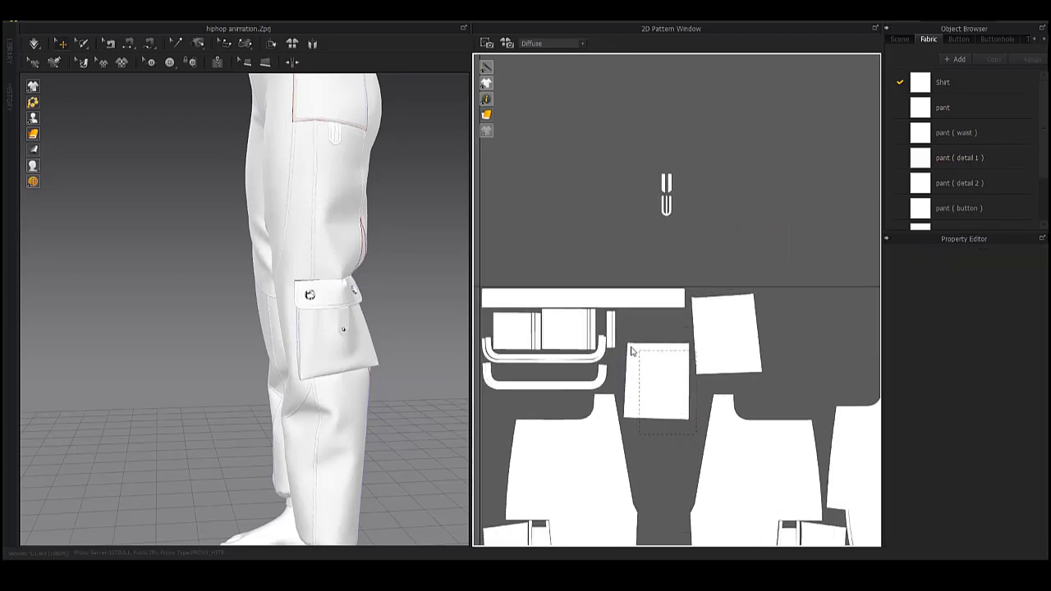
{"action": "left_click", "coordinate": [657, 380]}
{"action": "key", "text": "ctrl+c"}
{"action": "key", "text": "ctrl+v"}
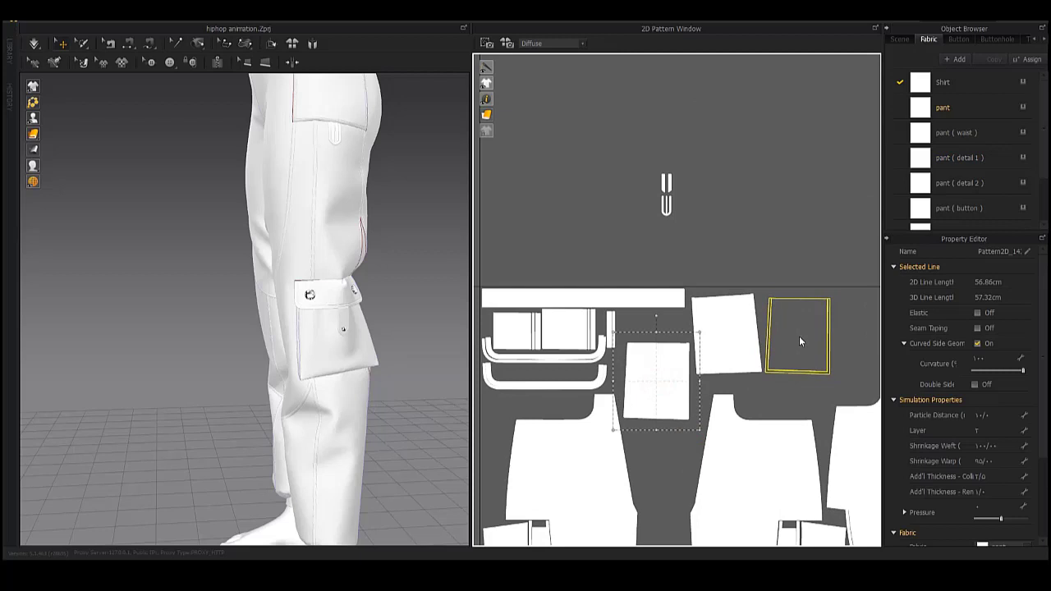
{"action": "left_click", "coordinate": [800, 336]}
{"action": "scroll", "coordinate": [788, 362], "scroll_direction": "up", "scroll_amount": 4}
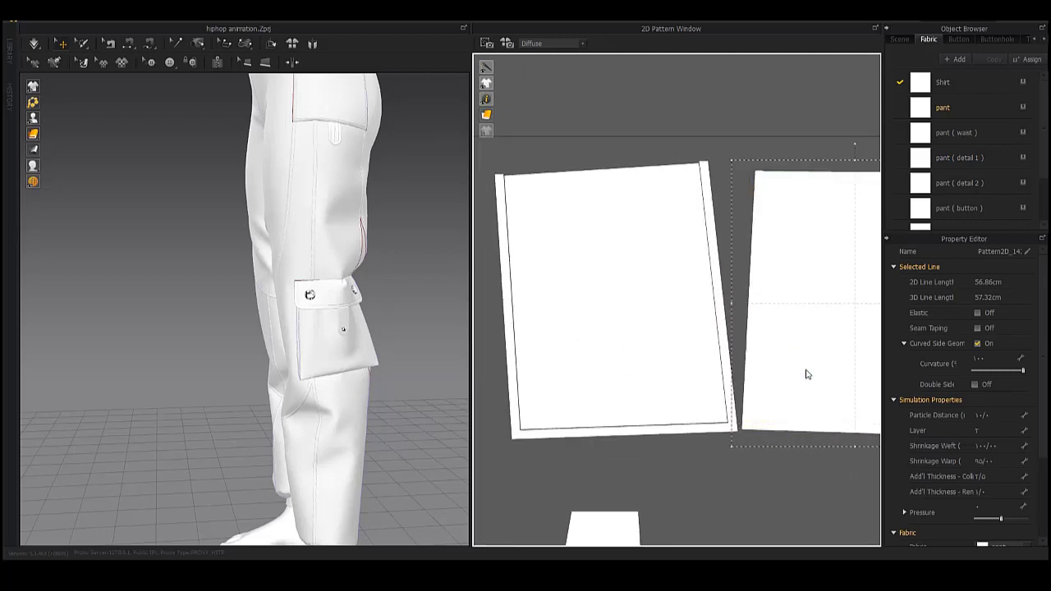
{"action": "scroll", "coordinate": [805, 375], "scroll_direction": "down", "scroll_amount": 5}
- Move the two small detail pieces and the remaining flap next to the pockets
{"action": "left_click", "coordinate": [723, 280]}
{"action": "key", "text": "ctrl+c"}
{"action": "key", "text": "ctrl+v"}
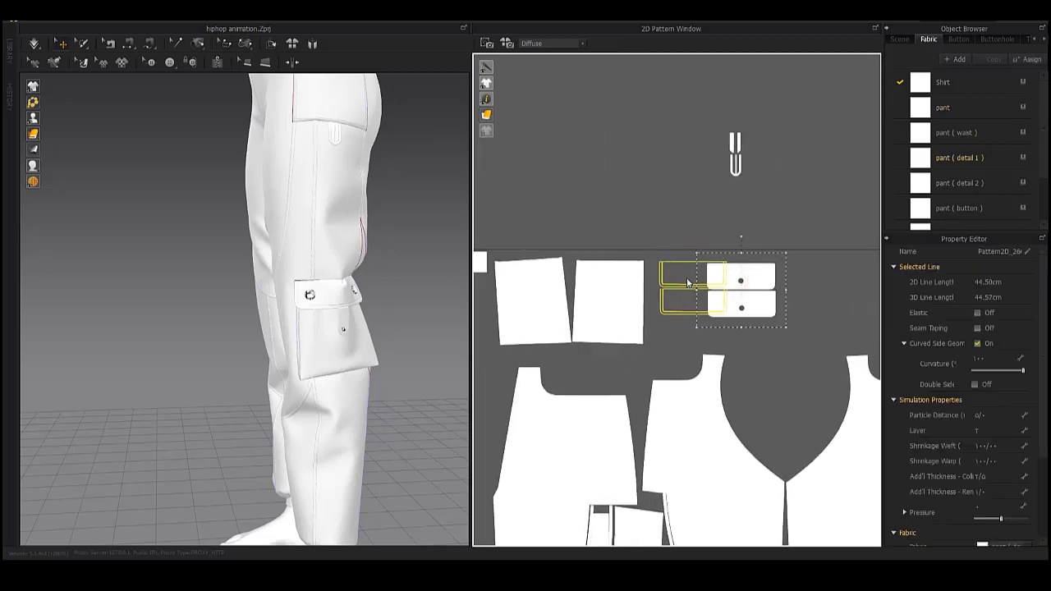
{"action": "left_click", "coordinate": [689, 282]}
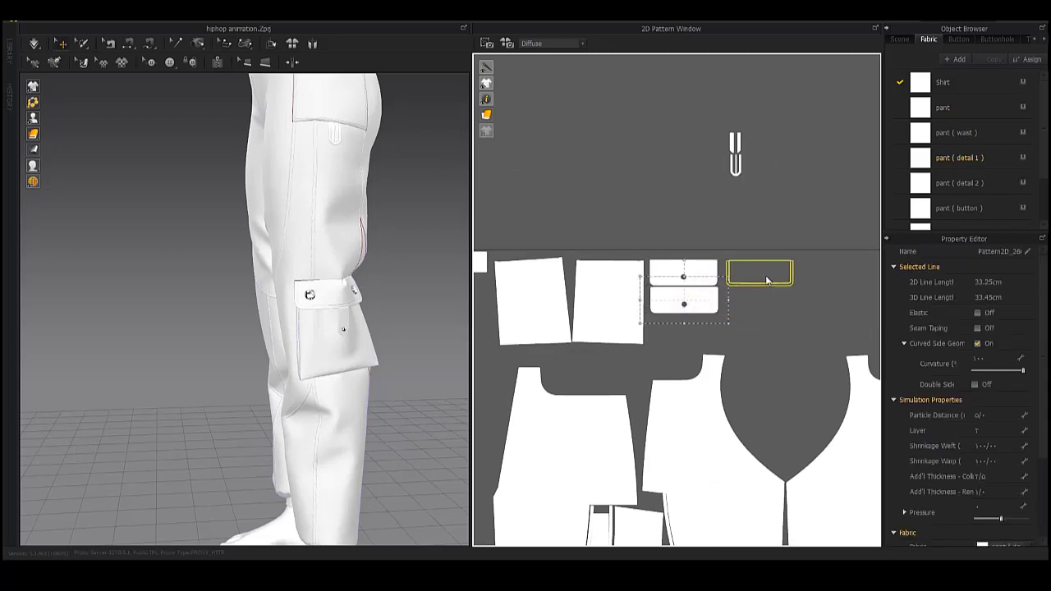
{"action": "left_click", "coordinate": [766, 281]}
{"action": "scroll", "coordinate": [766, 281], "scroll_direction": "down", "scroll_amount": 4}
{"action": "scroll", "coordinate": [756, 279], "scroll_direction": "down", "scroll_amount": 2}
- Move the small tab piece up above the pocket flap
{"action": "scroll", "coordinate": [749, 277], "scroll_direction": "up", "scroll_amount": 1}
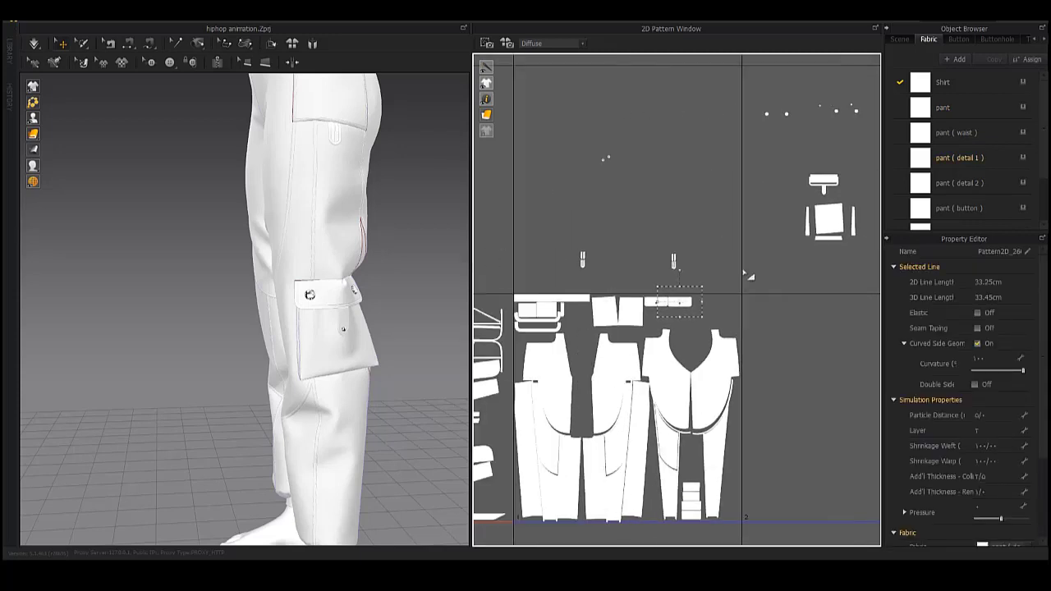
{"action": "left_click", "coordinate": [744, 277]}
{"action": "scroll", "coordinate": [707, 275], "scroll_direction": "up", "scroll_amount": 3}
{"action": "scroll", "coordinate": [666, 270], "scroll_direction": "up", "scroll_amount": 2}
{"action": "scroll", "coordinate": [645, 266], "scroll_direction": "up", "scroll_amount": 2}
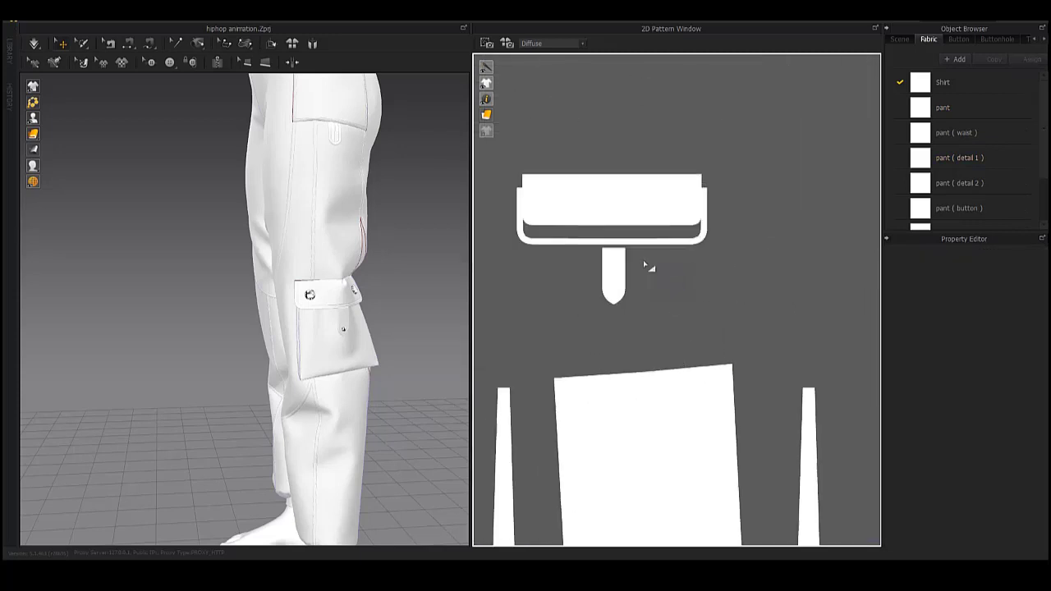
{"action": "scroll", "coordinate": [645, 265], "scroll_direction": "up", "scroll_amount": 2}
{"action": "left_click_drag", "start_coordinate": [676, 436], "coordinate": [721, 143]}
{"action": "scroll", "coordinate": [770, 281], "scroll_direction": "up", "scroll_amount": 1}
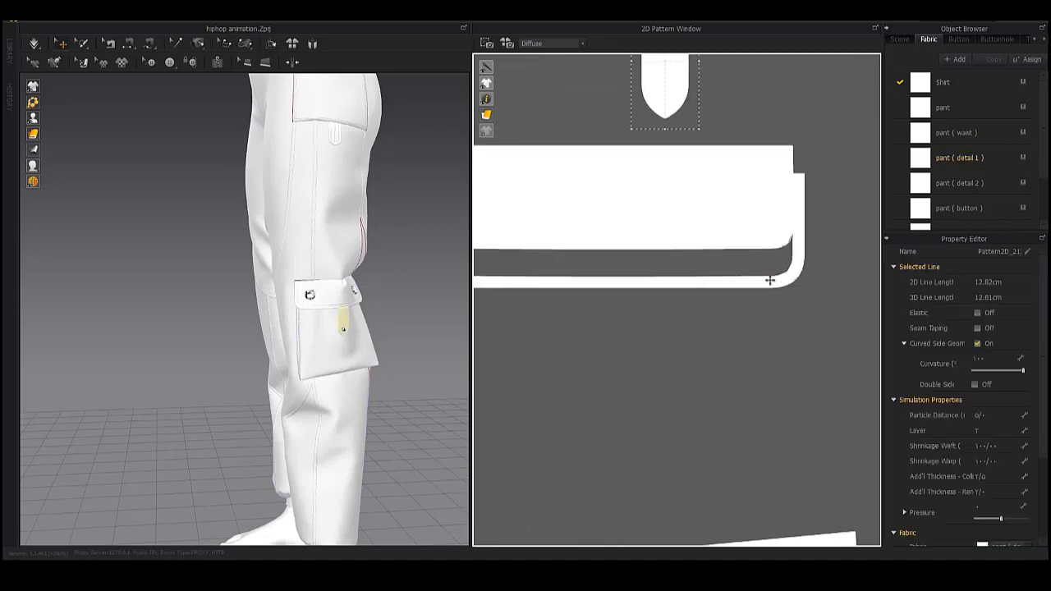
- Select the lower and upper flap pieces in turn to compare them
{"action": "left_click", "coordinate": [820, 299]}
{"action": "scroll", "coordinate": [781, 274], "scroll_direction": "up", "scroll_amount": 2}
{"action": "scroll", "coordinate": [680, 228], "scroll_direction": "up", "scroll_amount": 2}
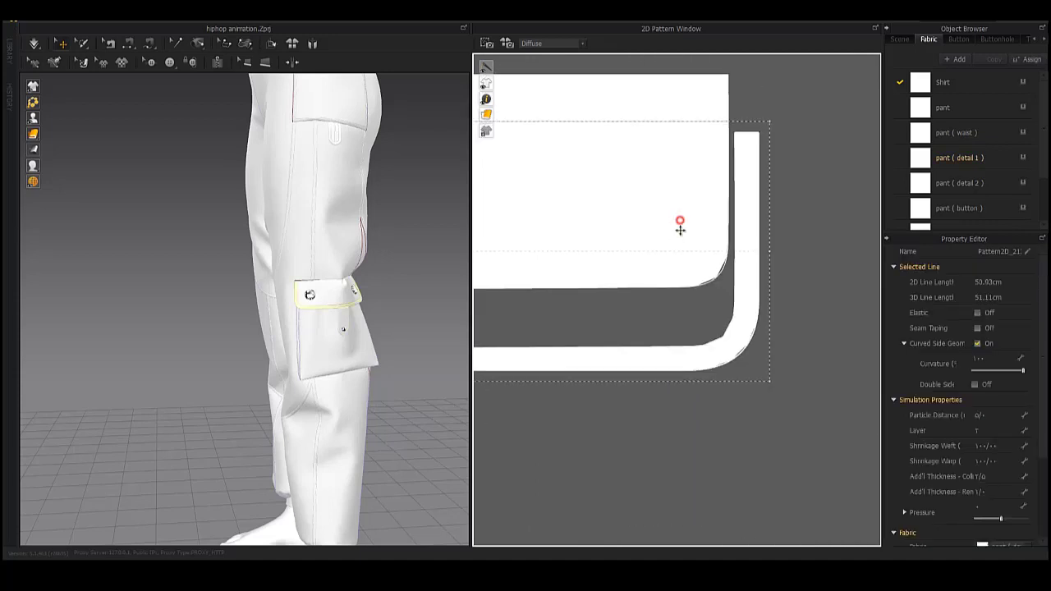
{"action": "left_click", "coordinate": [680, 229]}
{"action": "scroll", "coordinate": [630, 425], "scroll_direction": "up", "scroll_amount": 3}
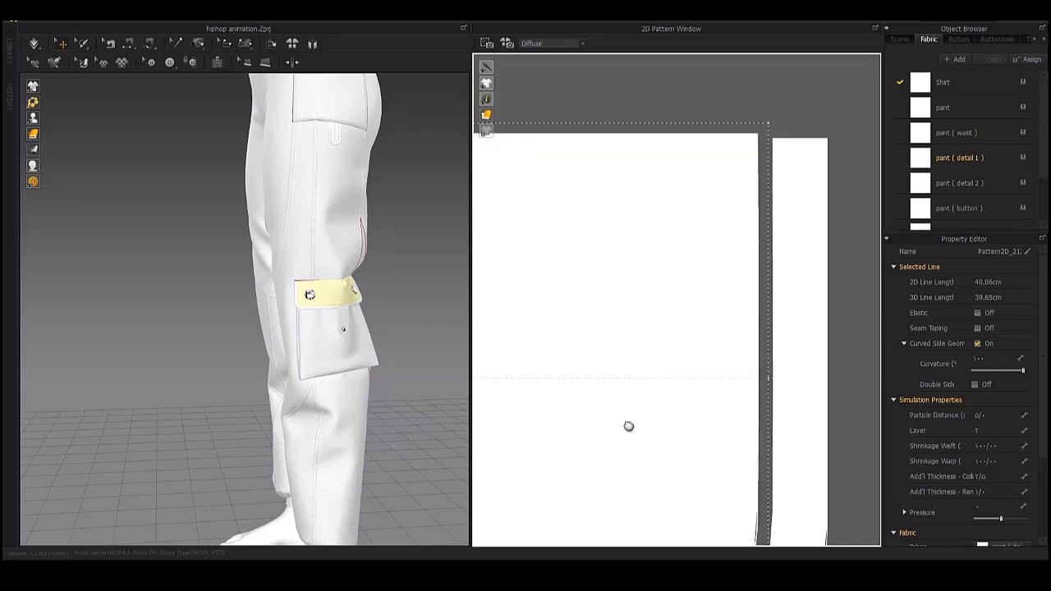
{"action": "scroll", "coordinate": [657, 323], "scroll_direction": "down", "scroll_amount": 1}
{"action": "scroll", "coordinate": [621, 300], "scroll_direction": "down", "scroll_amount": 1}
{"action": "scroll", "coordinate": [613, 304], "scroll_direction": "down", "scroll_amount": 1}
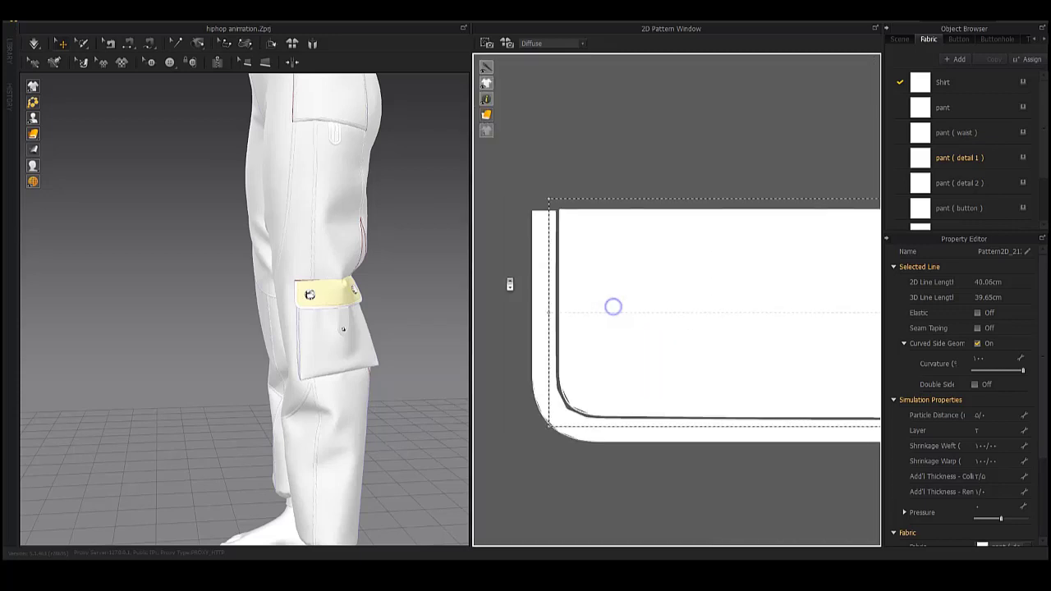
{"action": "scroll", "coordinate": [627, 301], "scroll_direction": "down", "scroll_amount": 2}
{"action": "scroll", "coordinate": [695, 281], "scroll_direction": "down", "scroll_amount": 1}
{"action": "scroll", "coordinate": [695, 282], "scroll_direction": "up", "scroll_amount": 3}
{"action": "scroll", "coordinate": [737, 317], "scroll_direction": "down", "scroll_amount": 1}
{"action": "left_click", "coordinate": [736, 317]}
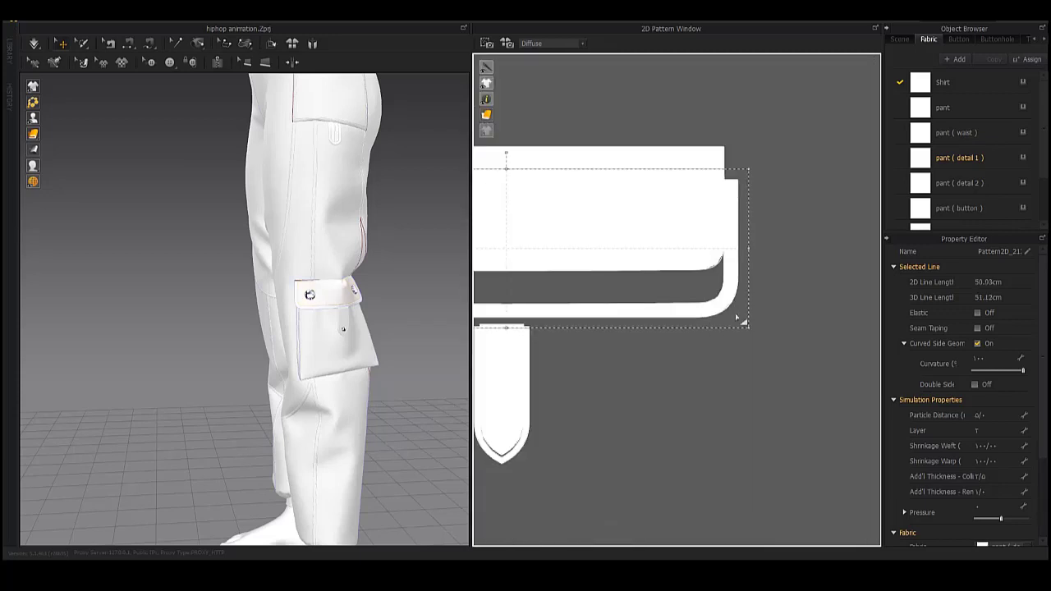
{"action": "scroll", "coordinate": [743, 336], "scroll_direction": "up", "scroll_amount": 3}
{"action": "scroll", "coordinate": [739, 279], "scroll_direction": "down", "scroll_amount": 1}
{"action": "left_click", "coordinate": [706, 238]}
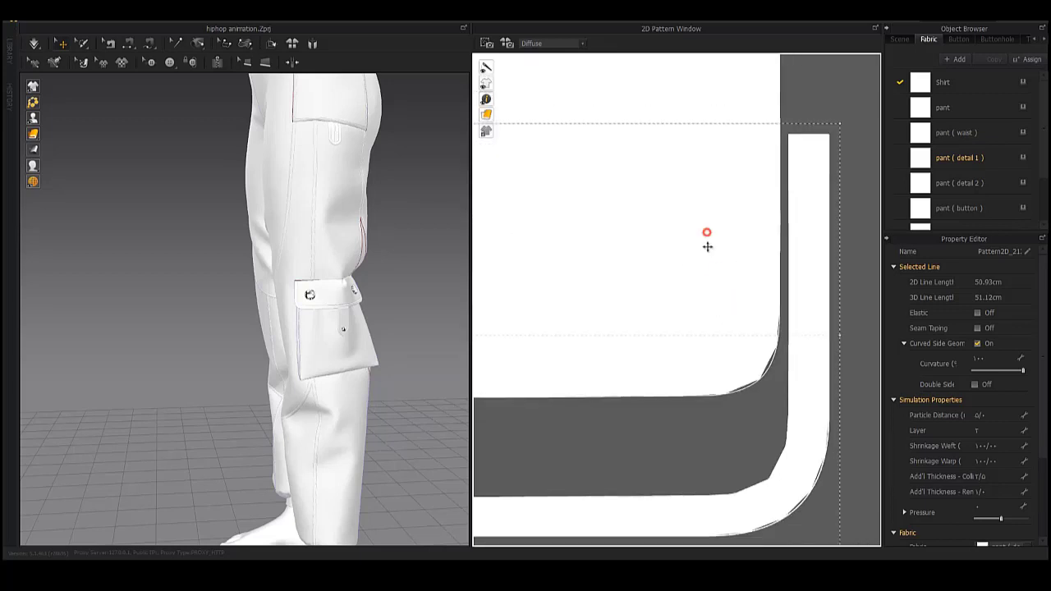
- Undo the trial flap and strap moves so the pieces stay clustered
{"action": "key", "text": "ctrl+z"}
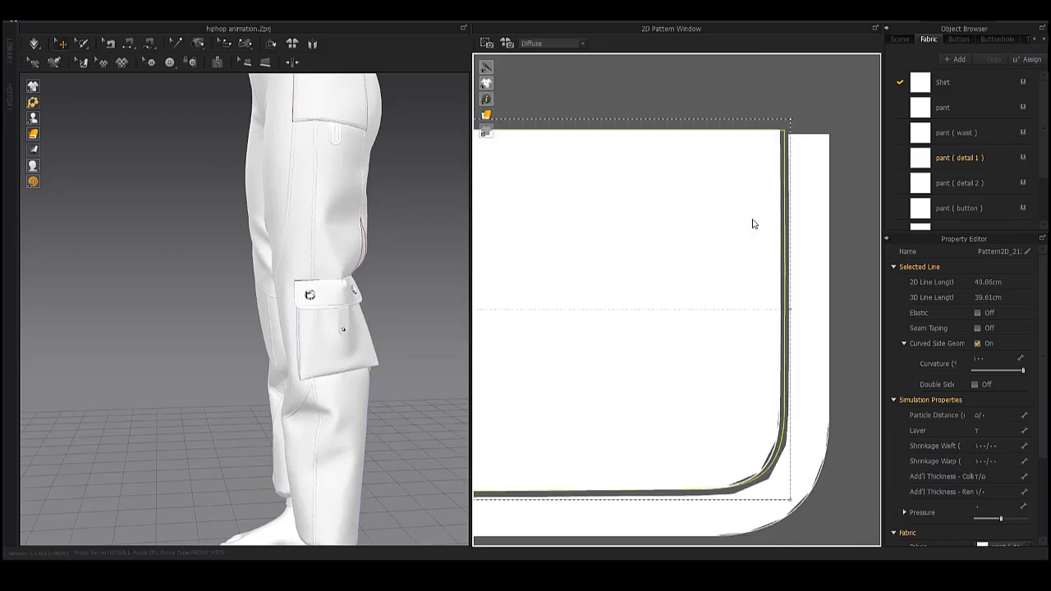
{"action": "scroll", "coordinate": [751, 223], "scroll_direction": "down", "scroll_amount": 3}
{"action": "scroll", "coordinate": [629, 287], "scroll_direction": "down", "scroll_amount": 3}
{"action": "left_click", "coordinate": [688, 248]}
{"action": "mouse_move", "coordinate": [756, 244]}
{"action": "left_mouse_down"}
{"action": "mouse_move", "coordinate": [672, 287]}
{"action": "mouse_move", "coordinate": [808, 261]}
{"action": "left_mouse_up"}
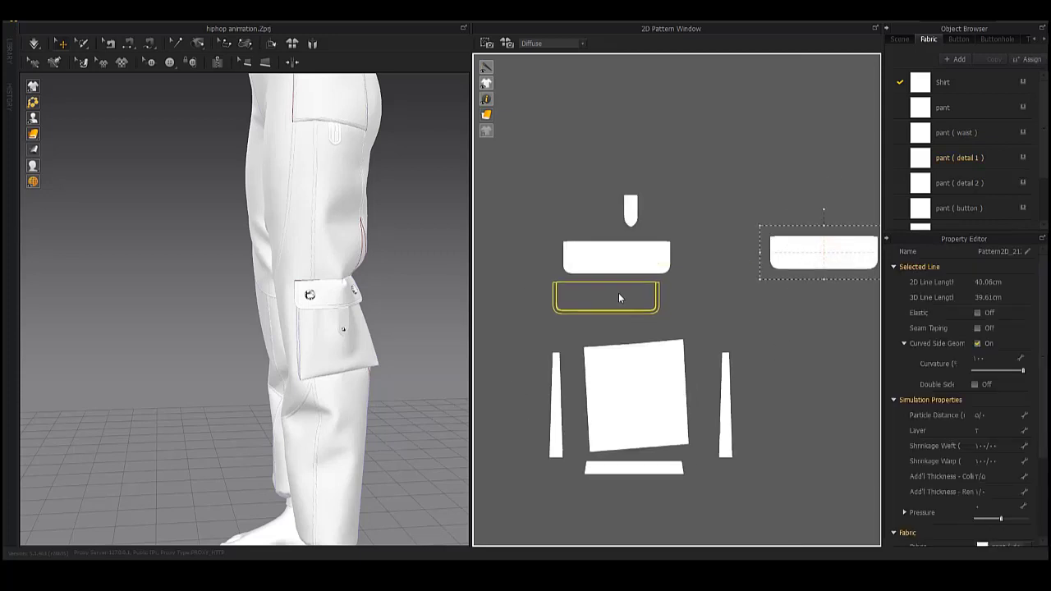
{"action": "key", "text": "ctrl+z"}
{"action": "scroll", "coordinate": [657, 295], "scroll_direction": "down", "scroll_amount": 3}
- Rotate the large pocket panel upright and bring its bottom and side strips toward it
{"action": "left_click", "coordinate": [515, 230]}
{"action": "scroll", "coordinate": [639, 275], "scroll_direction": "up", "scroll_amount": 2}
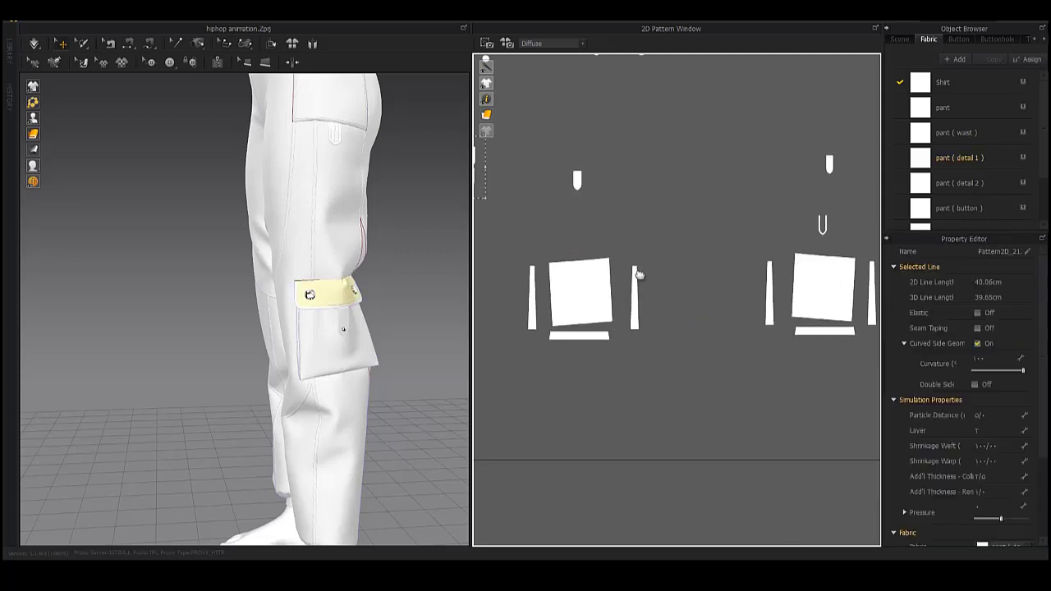
{"action": "scroll", "coordinate": [639, 275], "scroll_direction": "up", "scroll_amount": 3}
{"action": "left_click", "coordinate": [676, 154]}
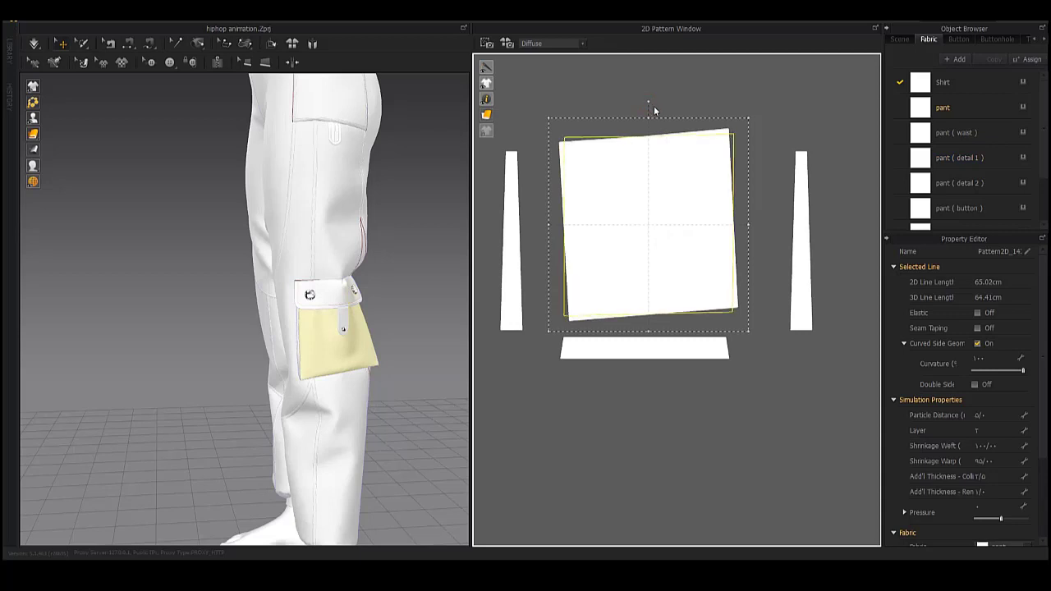
{"action": "left_click_drag", "start_coordinate": [649, 105], "coordinate": [657, 105]}
{"action": "left_click_drag", "start_coordinate": [669, 341], "coordinate": [669, 322]}
{"action": "mouse_move", "coordinate": [797, 275]}
{"action": "left_mouse_down"}
{"action": "mouse_move", "coordinate": [753, 244]}
{"action": "mouse_move", "coordinate": [741, 261]}
{"action": "left_mouse_up"}
{"action": "left_click_drag", "start_coordinate": [506, 215], "coordinate": [546, 215]}
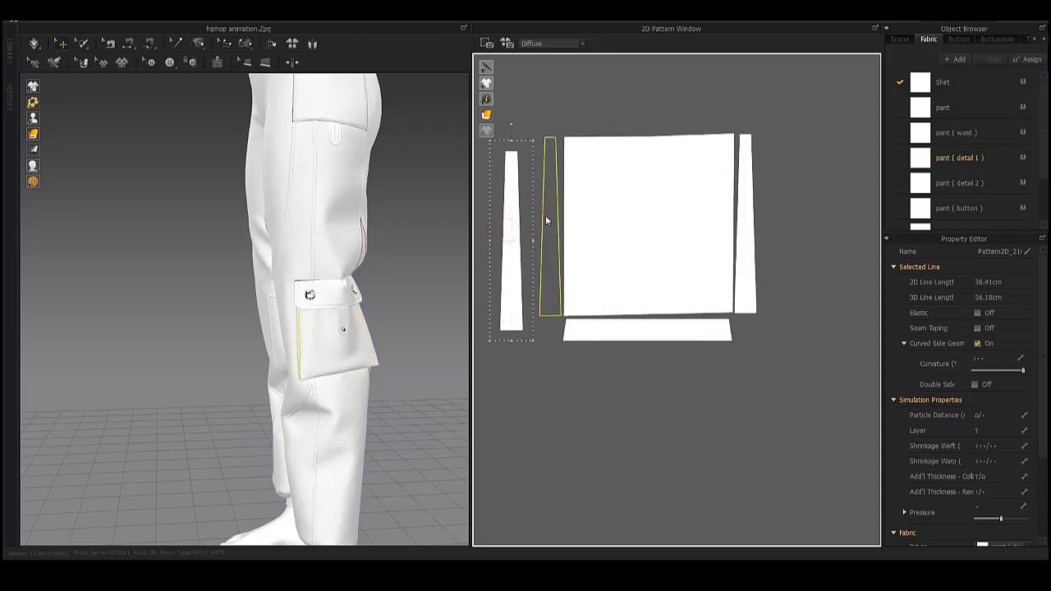
- Straighten the pocket panel and set the left and right strips flush against it
{"action": "scroll", "coordinate": [651, 245], "scroll_direction": "down", "scroll_amount": 2}
{"action": "scroll", "coordinate": [674, 218], "scroll_direction": "up", "scroll_amount": 3}
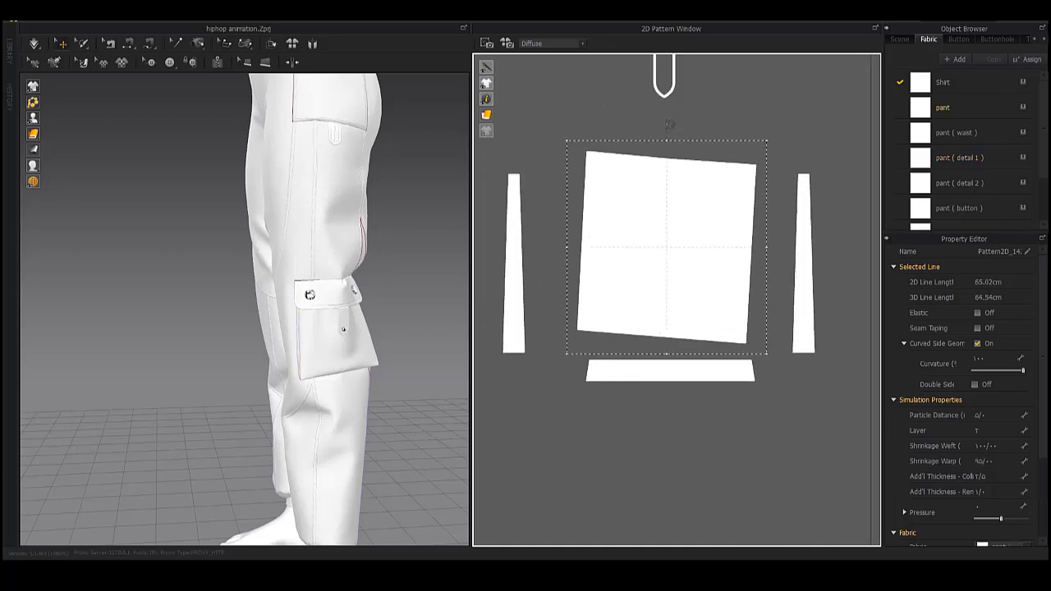
{"action": "left_click_drag", "start_coordinate": [680, 372], "coordinate": [677, 361]}
{"action": "left_click_drag", "start_coordinate": [802, 312], "coordinate": [762, 302]}
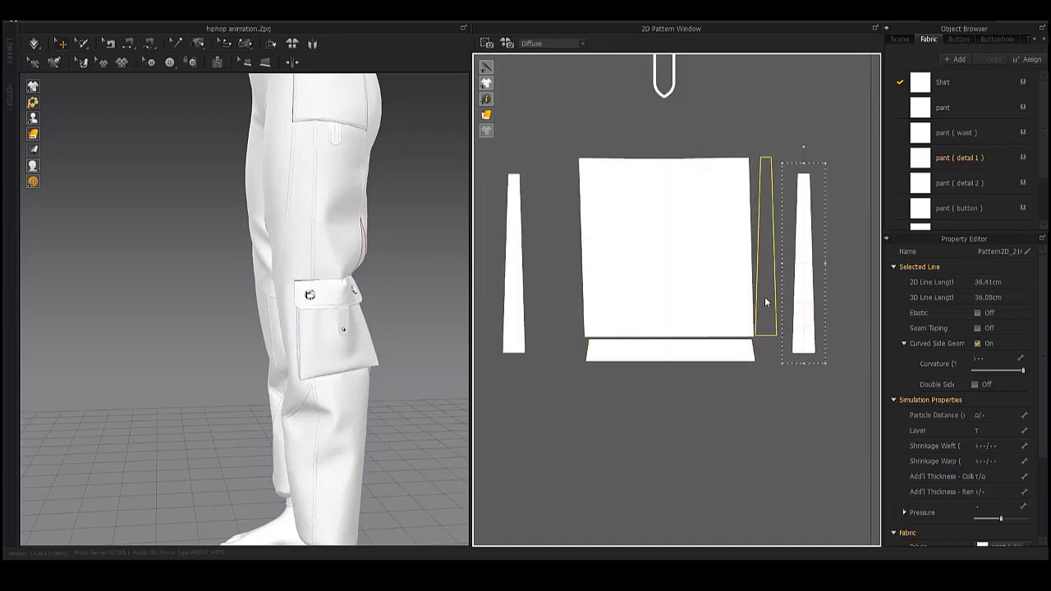
{"action": "left_click_drag", "start_coordinate": [511, 269], "coordinate": [568, 251]}
{"action": "scroll", "coordinate": [665, 266], "scroll_direction": "down", "scroll_amount": 2}
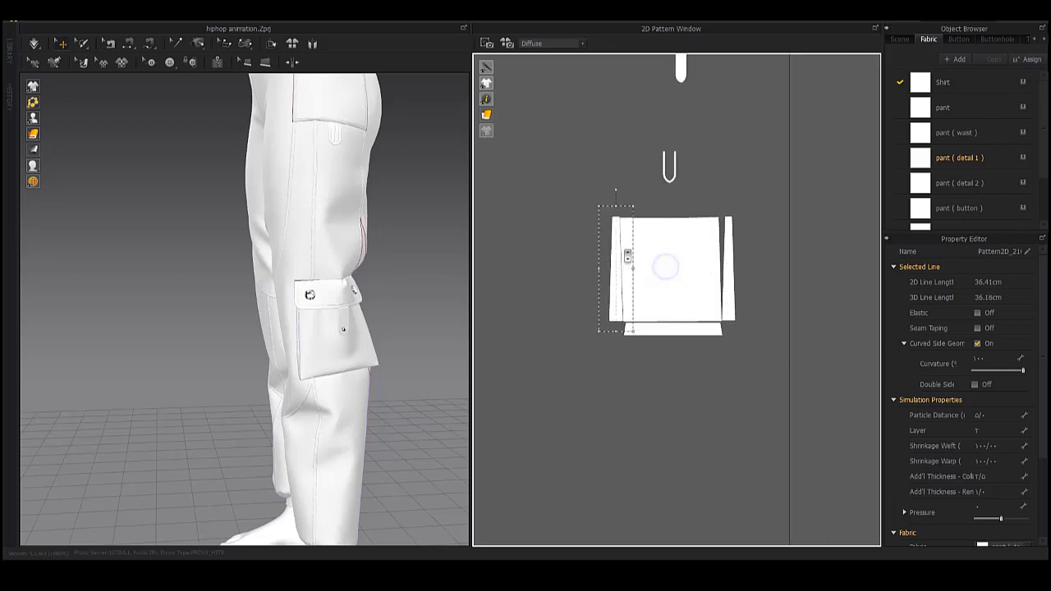
- Select the assembled pocket pieces and paste a copy into the pants layout
{"action": "middle_click_drag", "start_coordinate": [547, 219], "coordinate": [560, 341]}
{"action": "left_click", "coordinate": [680, 343]}
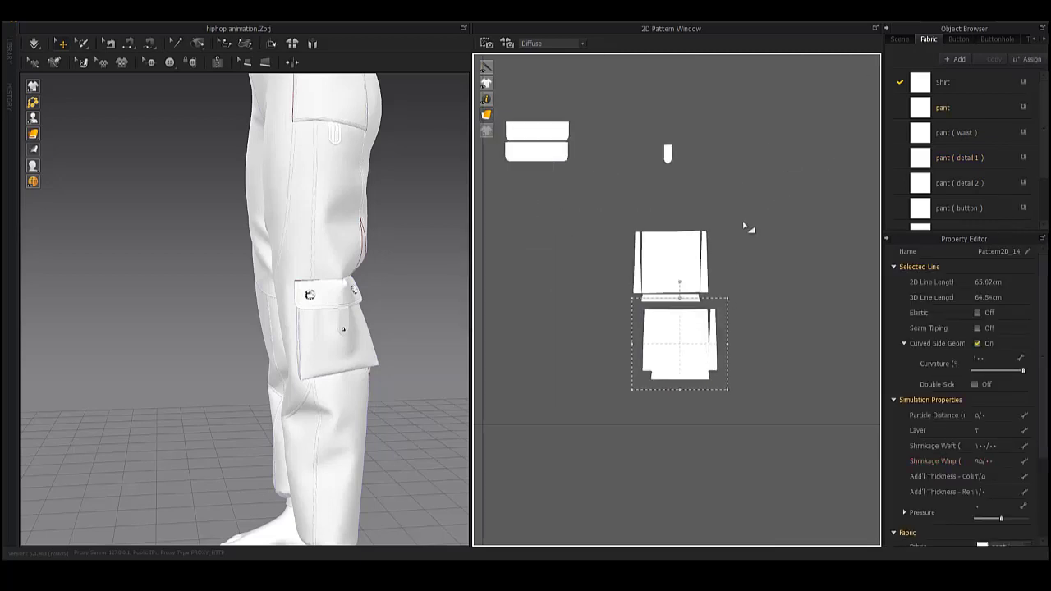
{"action": "scroll", "coordinate": [668, 294], "scroll_direction": "down", "scroll_amount": 2}
{"action": "scroll", "coordinate": [669, 293], "scroll_direction": "down", "scroll_amount": 1}
{"action": "key", "text": "ctrl+v"}
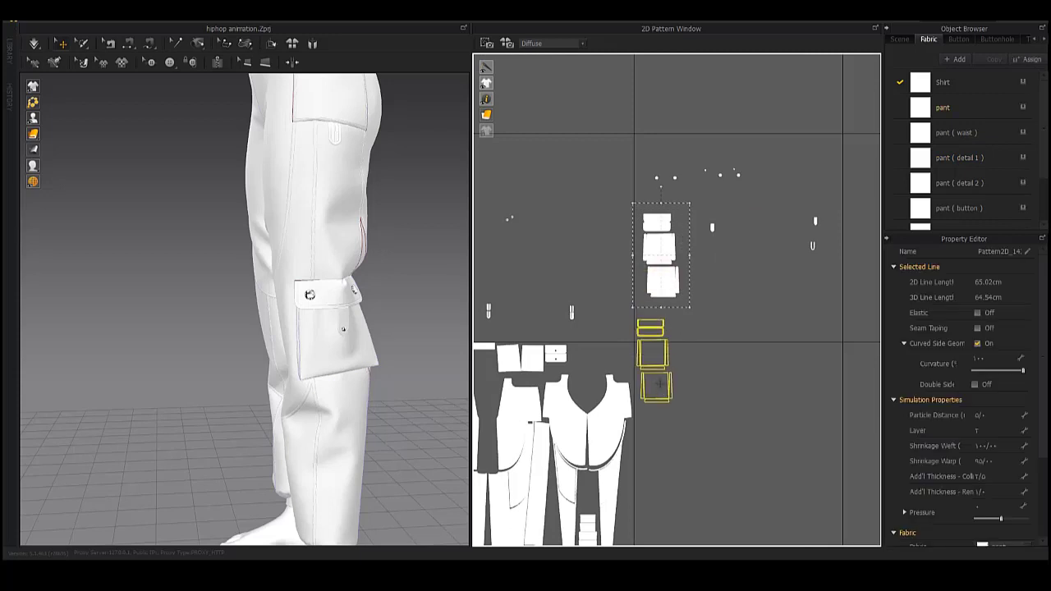
{"action": "left_click", "coordinate": [657, 382]}
- Paste and place three more pocket piece copies beside the pants pieces
{"action": "scroll", "coordinate": [666, 328], "scroll_direction": "up", "scroll_amount": 3}
{"action": "left_click", "coordinate": [677, 281]}
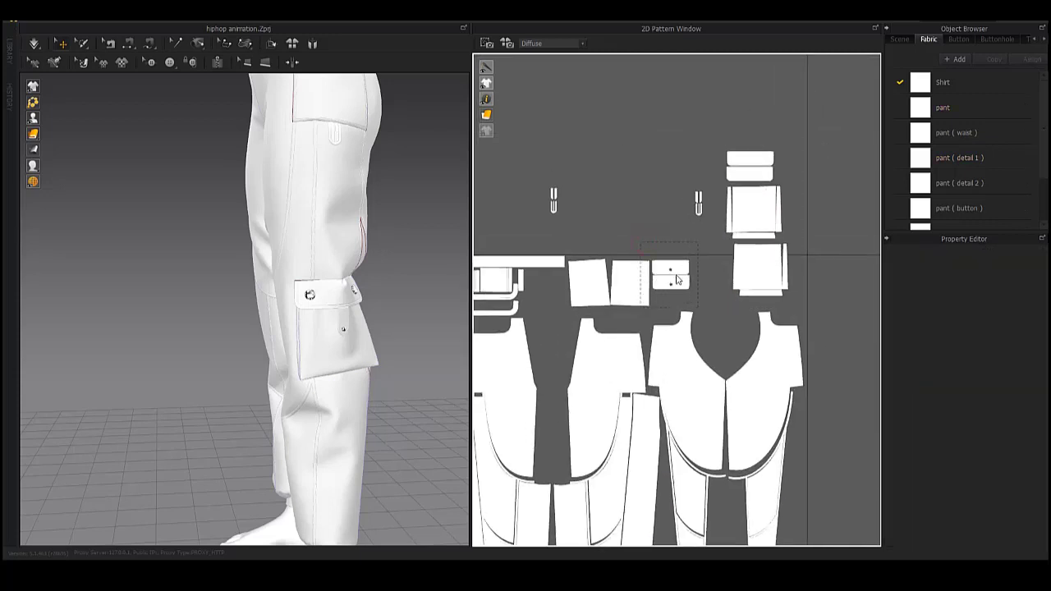
{"action": "key", "text": "ctrl+v"}
{"action": "left_click", "coordinate": [551, 289]}
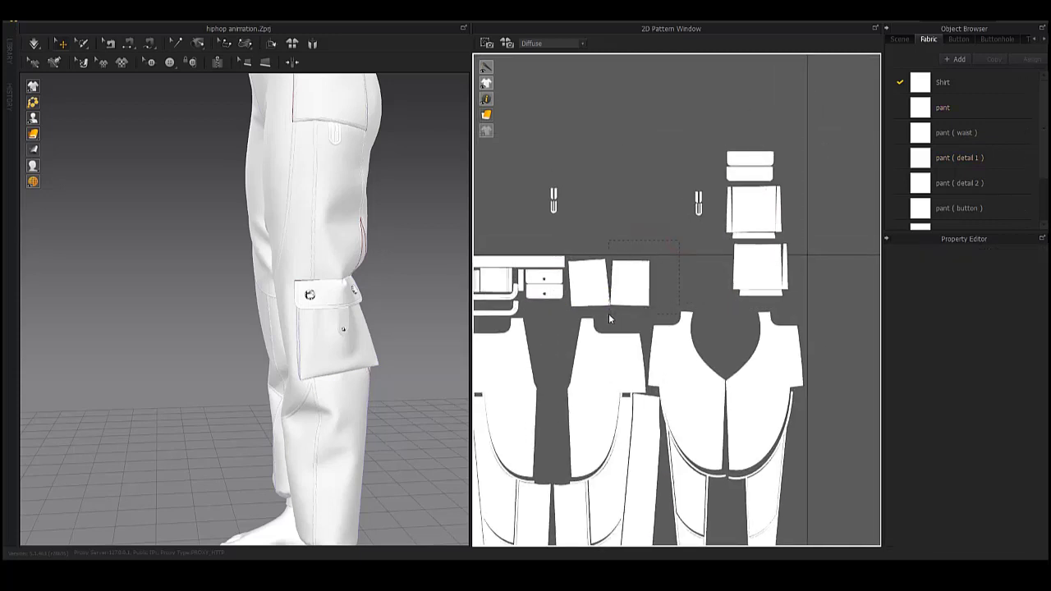
{"action": "key", "text": "ctrl+v"}
{"action": "left_click", "coordinate": [553, 323]}
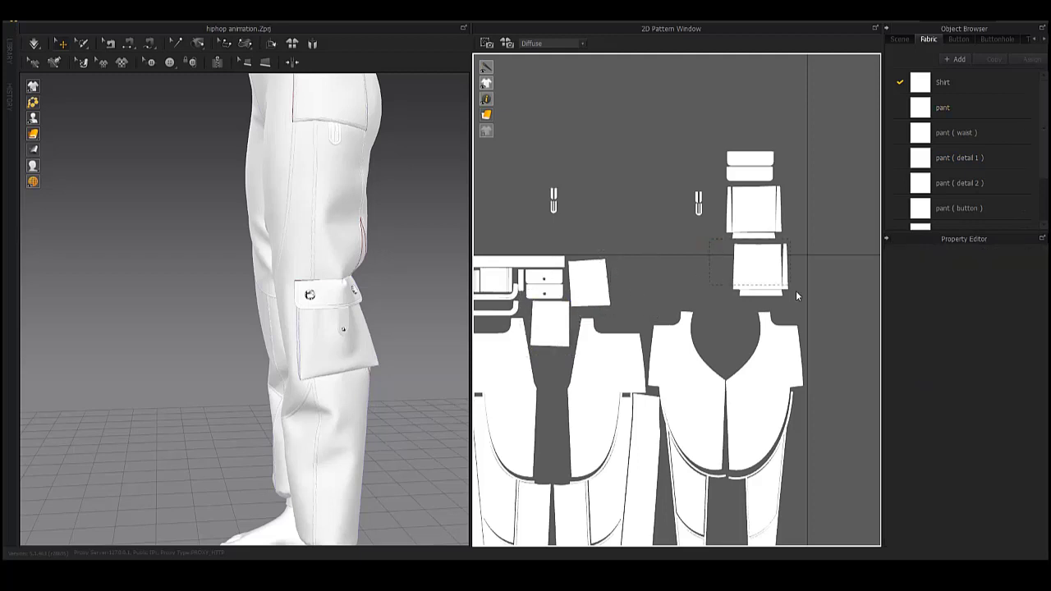
{"action": "key", "text": "ctrl+v"}
{"action": "left_click", "coordinate": [646, 289]}
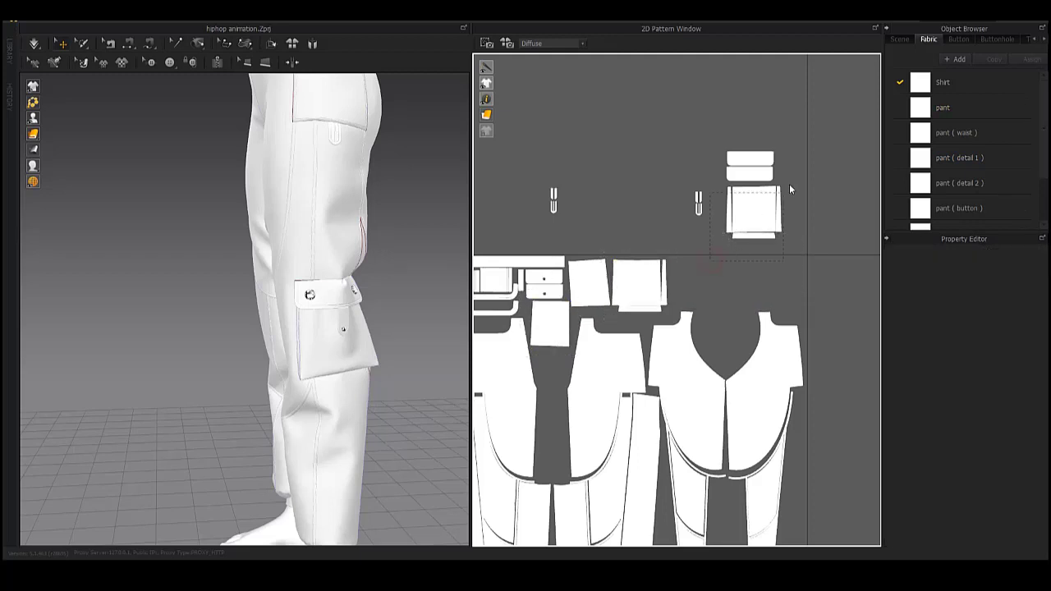
- Copy the pocket flap pieces and place the pasted flap beside the pocket pieces
{"action": "left_click", "coordinate": [718, 281]}
{"action": "left_click", "coordinate": [720, 188]}
{"action": "key", "text": "ctrl+c"}
{"action": "key", "text": "ctrl+v"}
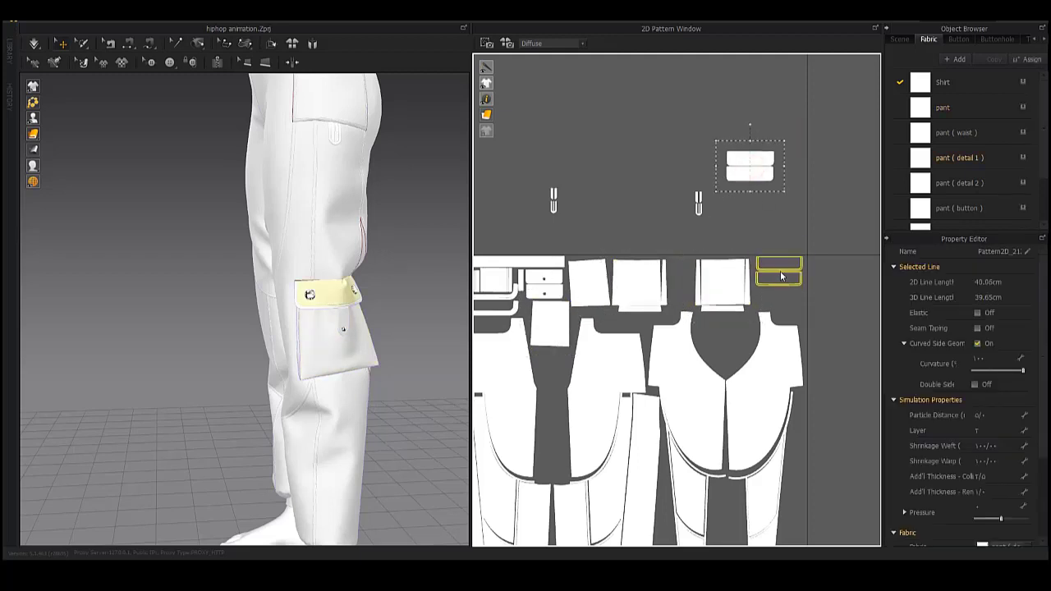
{"action": "left_click", "coordinate": [780, 276]}
- Reposition the small strap piece near the packed pieces
{"action": "middle_click_drag", "start_coordinate": [550, 197], "coordinate": [653, 198]}
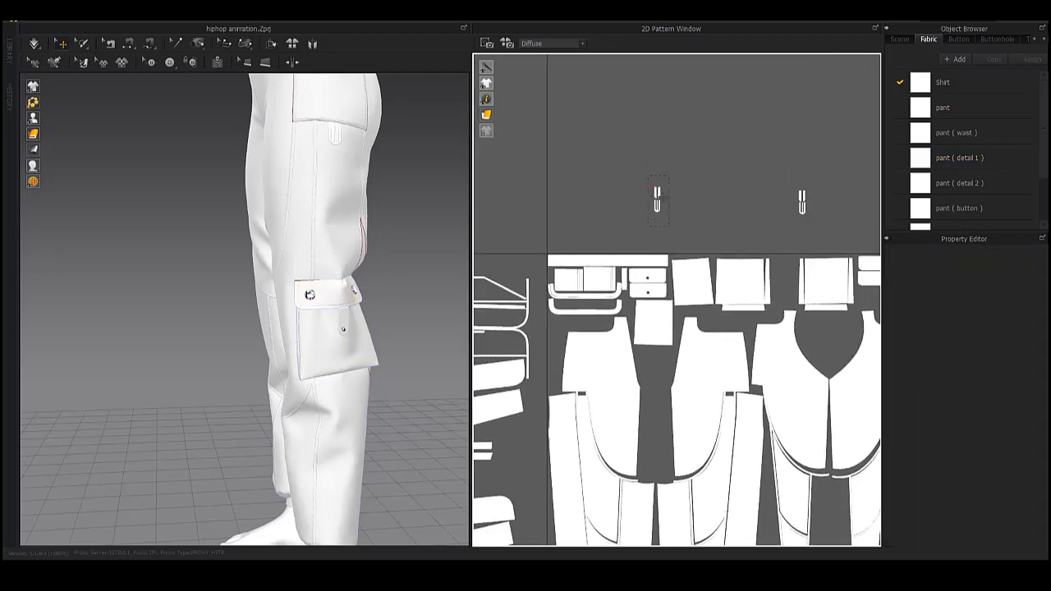
{"action": "left_click", "coordinate": [657, 201]}
{"action": "middle_click_drag", "start_coordinate": [657, 201], "coordinate": [613, 167]}
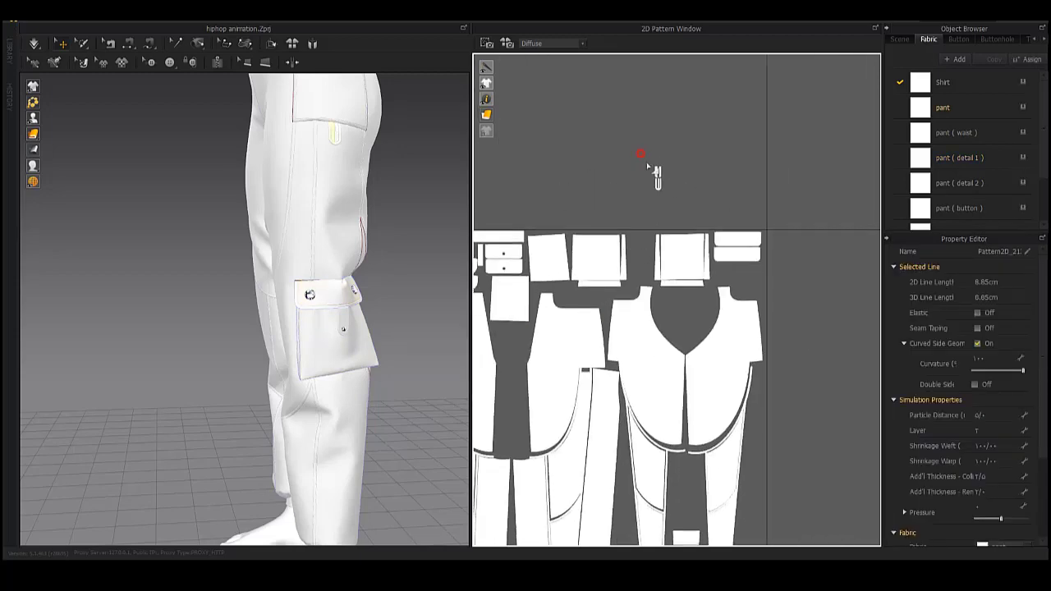
{"action": "left_click_drag", "start_coordinate": [624, 183], "coordinate": [769, 189]}
- Tuck the U-shaped strap beside the pocket flaps
{"action": "scroll", "coordinate": [511, 329], "scroll_direction": "down", "scroll_amount": 2}
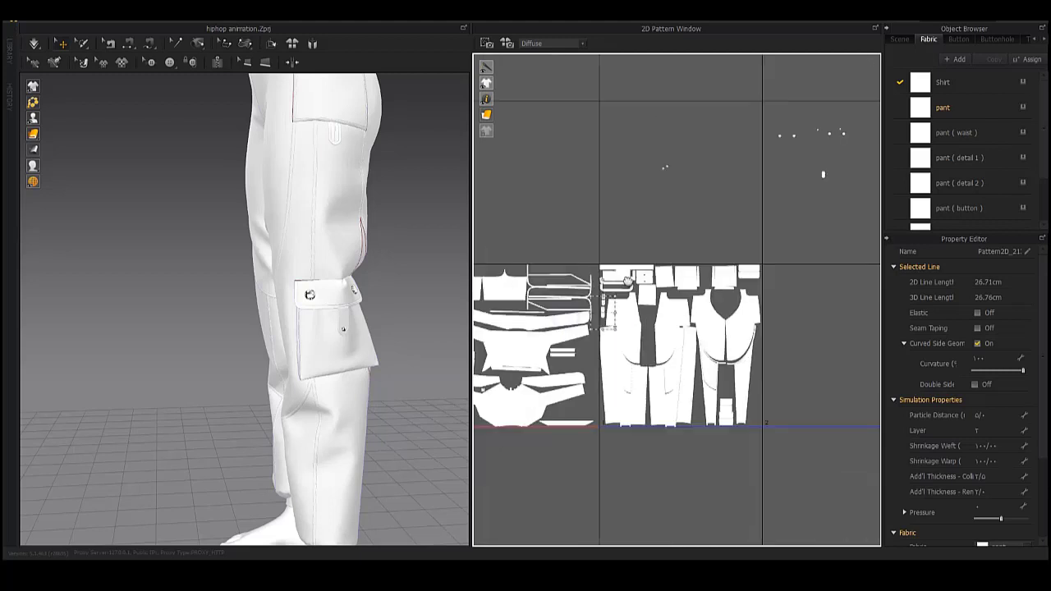
{"action": "scroll", "coordinate": [511, 328], "scroll_direction": "down", "scroll_amount": 2}
{"action": "scroll", "coordinate": [648, 327], "scroll_direction": "up", "scroll_amount": 2}
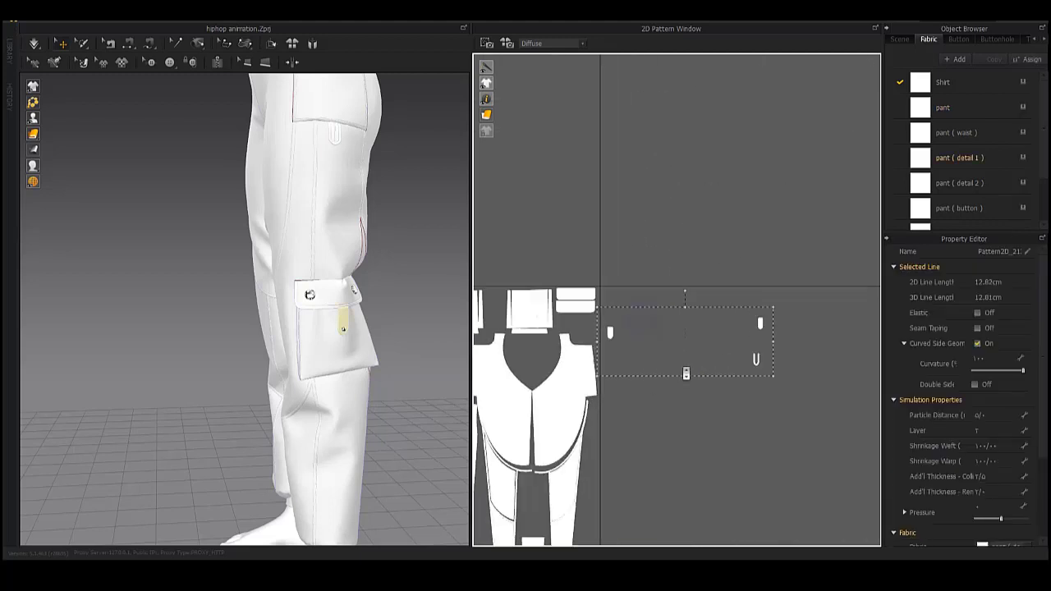
{"action": "scroll", "coordinate": [648, 327], "scroll_direction": "up", "scroll_amount": 2}
{"action": "left_click_drag", "start_coordinate": [666, 299], "coordinate": [565, 274]}
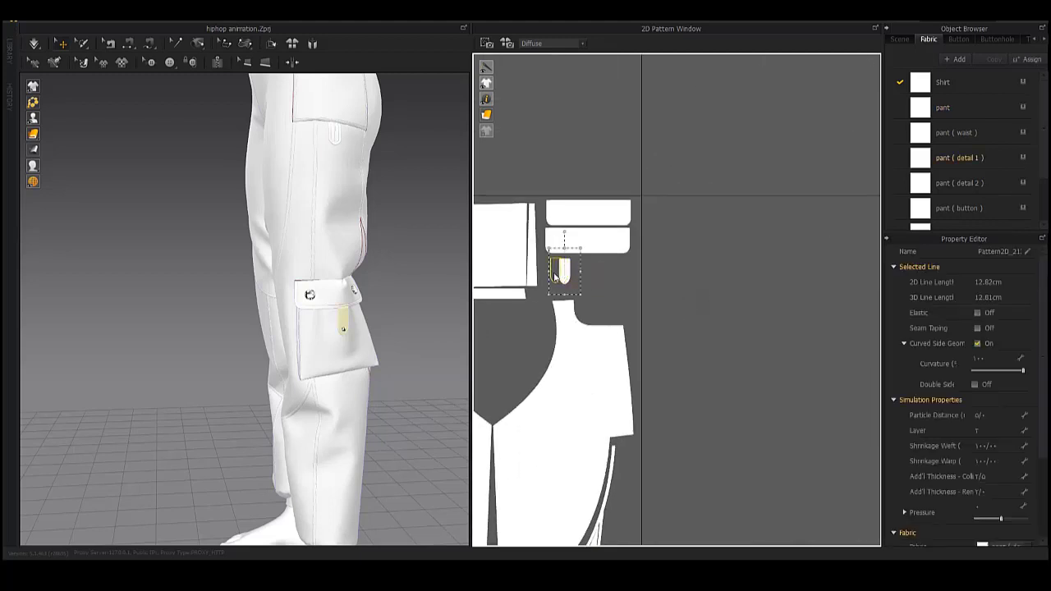
- Drag the button shapes in to sit right of the pant pattern pieces
{"action": "scroll", "coordinate": [555, 277], "scroll_direction": "down", "scroll_amount": 2}
{"action": "scroll", "coordinate": [829, 267], "scroll_direction": "up", "scroll_amount": 1}
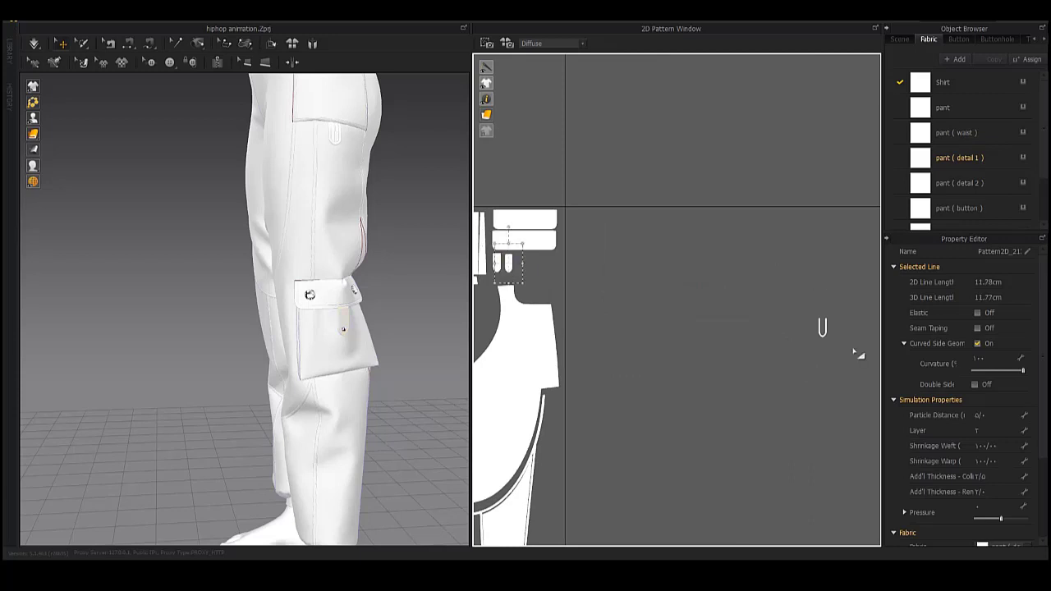
{"action": "scroll", "coordinate": [559, 263], "scroll_direction": "down", "scroll_amount": 2}
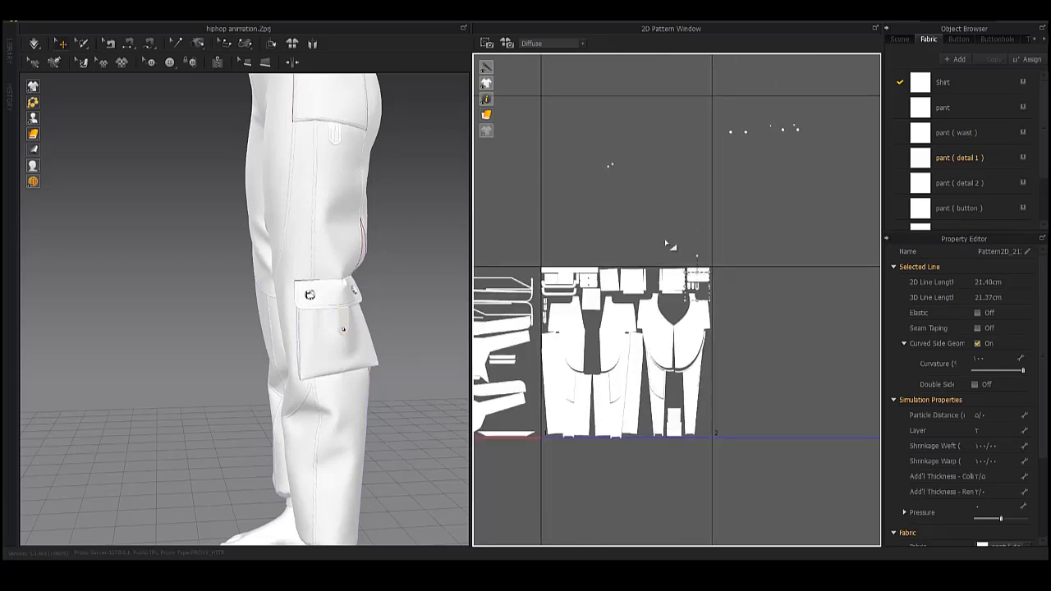
{"action": "scroll", "coordinate": [558, 263], "scroll_direction": "down", "scroll_amount": 2}
{"action": "left_click", "coordinate": [701, 182]}
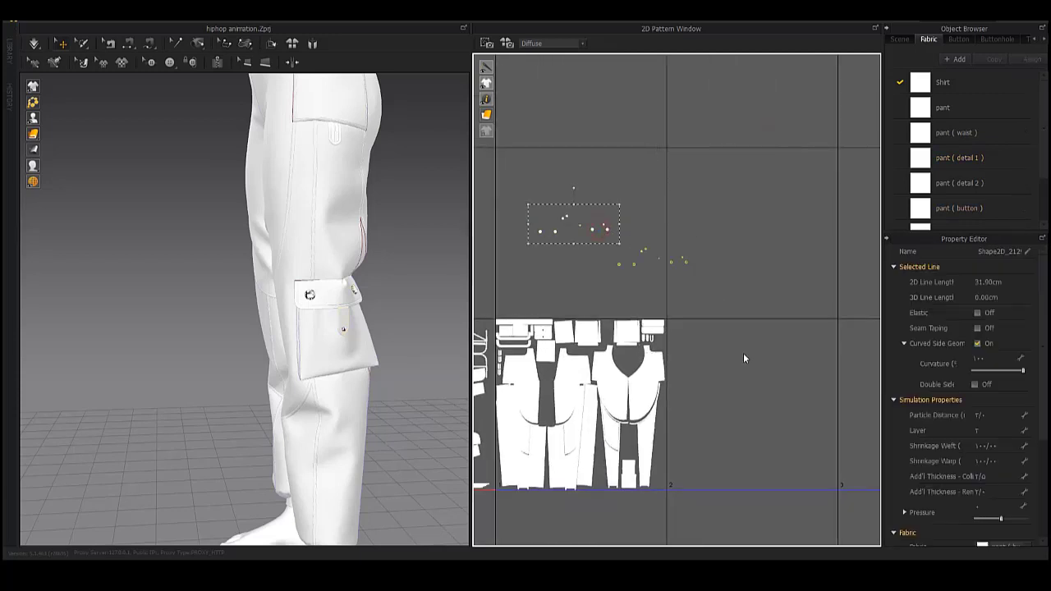
{"action": "scroll", "coordinate": [744, 353], "scroll_direction": "up", "scroll_amount": 2}
{"action": "scroll", "coordinate": [692, 336], "scroll_direction": "up", "scroll_amount": 2}
{"action": "scroll", "coordinate": [735, 314], "scroll_direction": "up", "scroll_amount": 1}
{"action": "scroll", "coordinate": [729, 324], "scroll_direction": "down", "scroll_amount": 2}
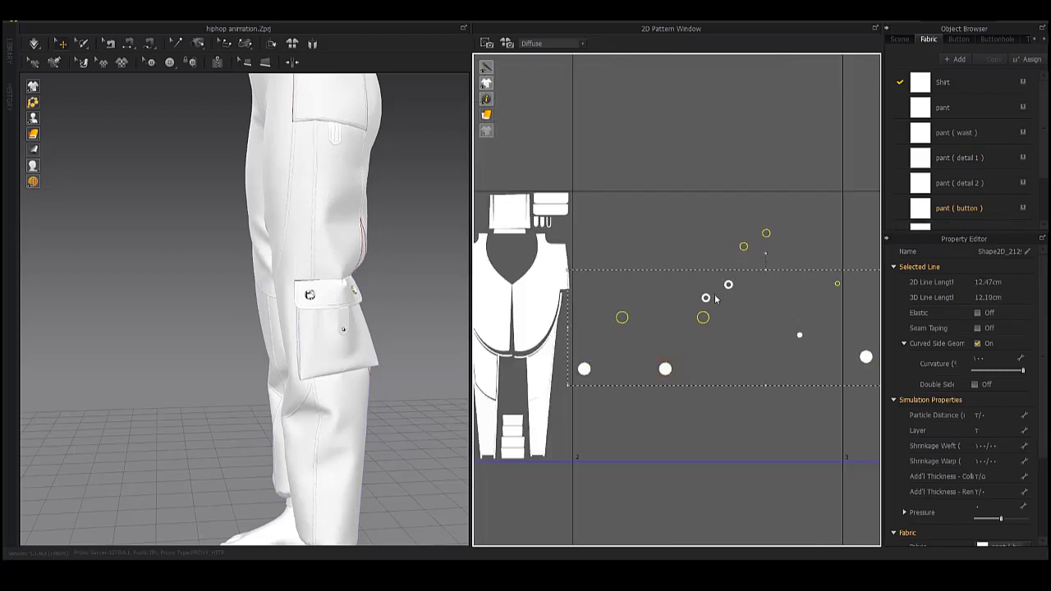
{"action": "left_click", "coordinate": [714, 299]}
{"action": "scroll", "coordinate": [782, 259], "scroll_direction": "down", "scroll_amount": 1}
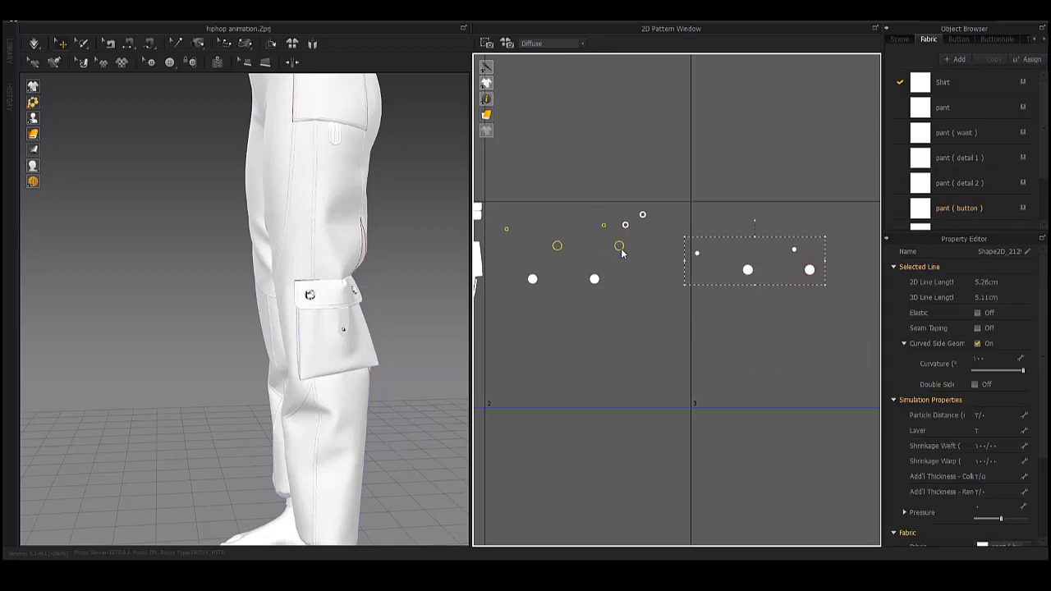
{"action": "left_click_drag", "start_coordinate": [748, 269], "coordinate": [561, 247]}
{"action": "scroll", "coordinate": [692, 282], "scroll_direction": "down", "scroll_amount": 2}
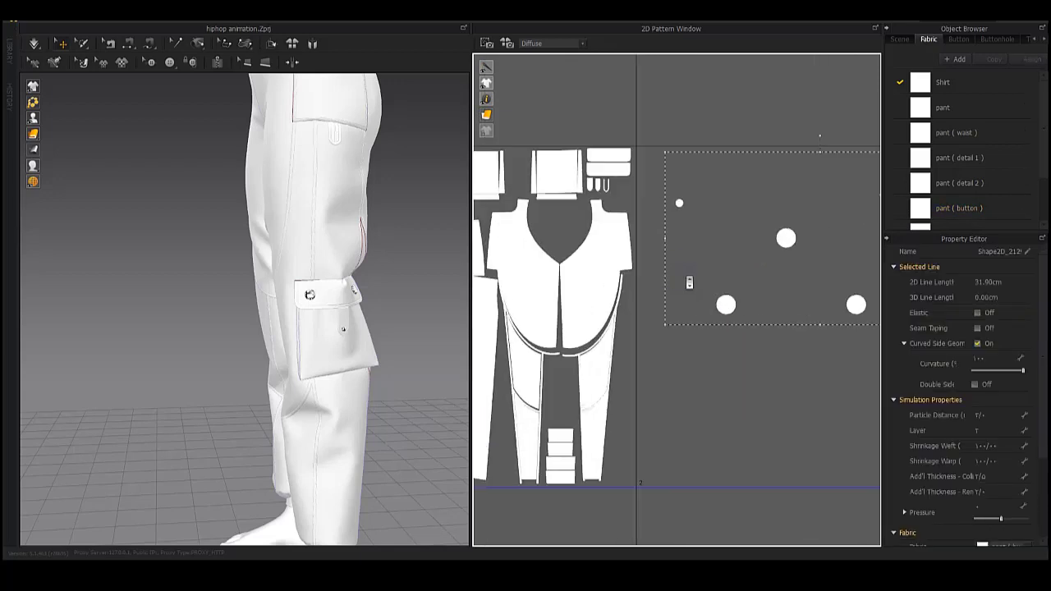
{"action": "scroll", "coordinate": [692, 281], "scroll_direction": "down", "scroll_amount": 2}
{"action": "left_click", "coordinate": [690, 328]}
{"action": "scroll", "coordinate": [704, 254], "scroll_direction": "down", "scroll_amount": 2}
- Shift the small button piece up and left into the pant block
{"action": "scroll", "coordinate": [705, 256], "scroll_direction": "down", "scroll_amount": 2}
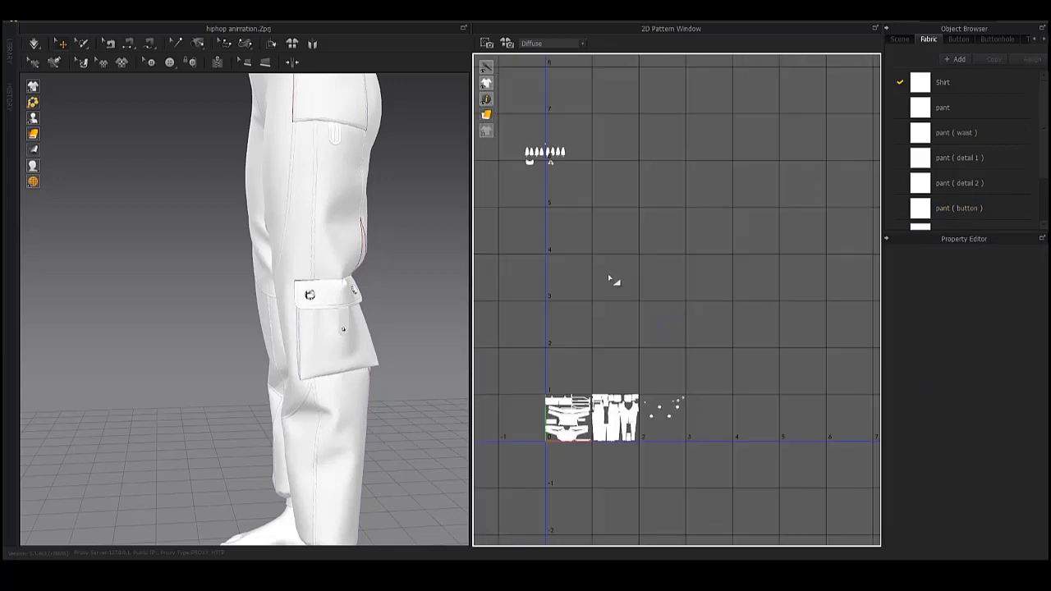
{"action": "middle_click_drag", "start_coordinate": [613, 279], "coordinate": [694, 331]}
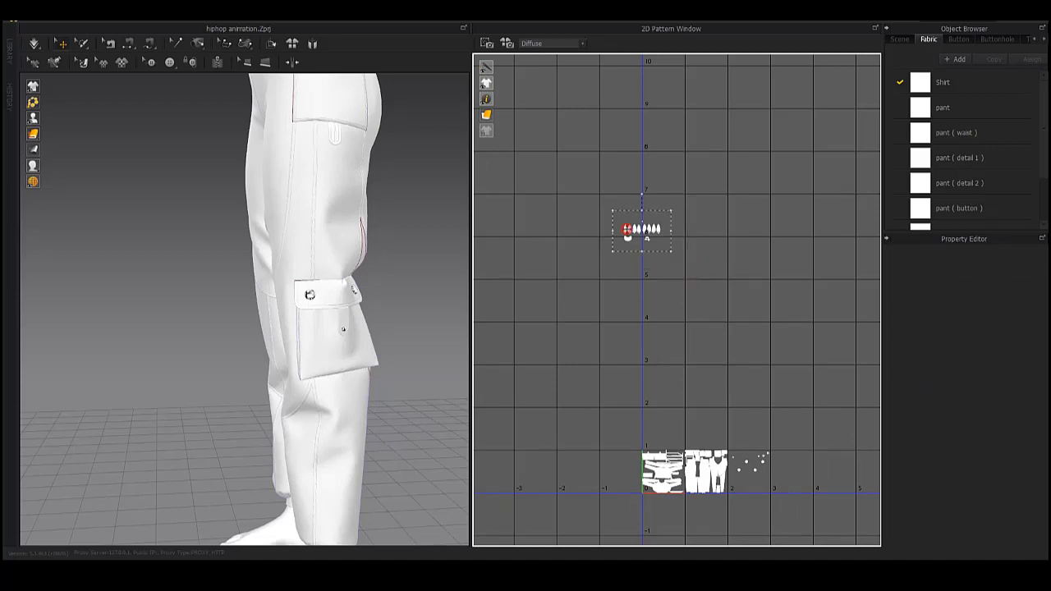
{"action": "left_click", "coordinate": [743, 415]}
{"action": "scroll", "coordinate": [747, 370], "scroll_direction": "up", "scroll_amount": 2}
{"action": "scroll", "coordinate": [751, 329], "scroll_direction": "up", "scroll_amount": 2}
{"action": "scroll", "coordinate": [753, 314], "scroll_direction": "up", "scroll_amount": 1}
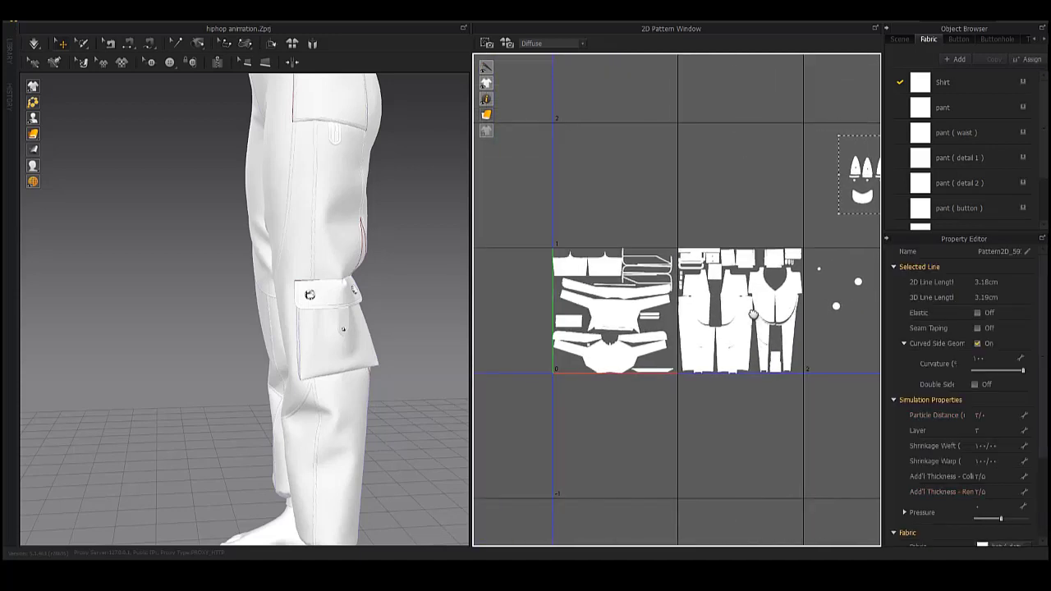
{"action": "middle_click_drag", "start_coordinate": [753, 314], "coordinate": [759, 296]}
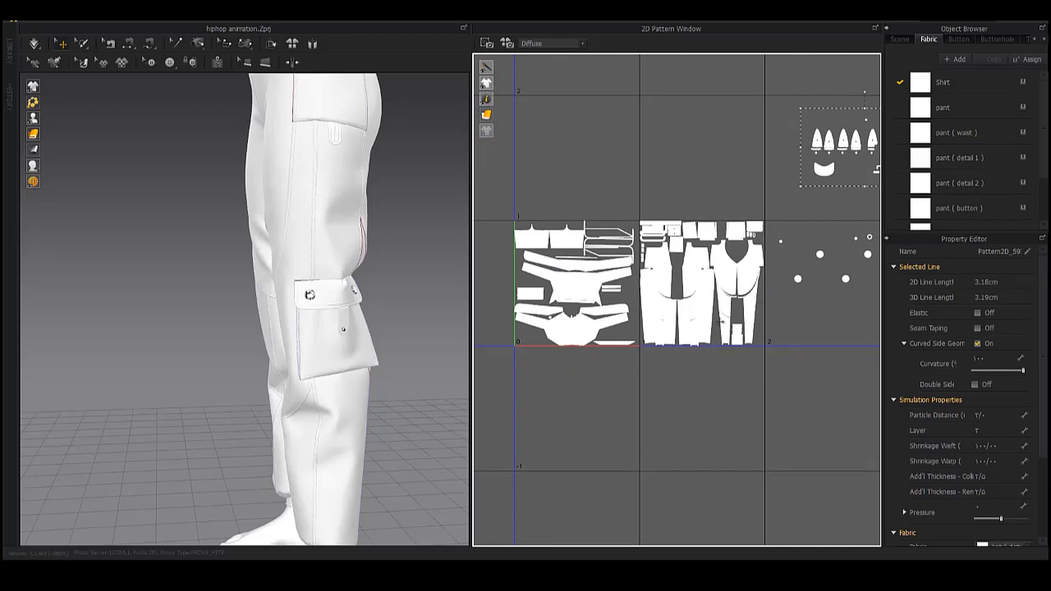
{"action": "scroll", "coordinate": [712, 251], "scroll_direction": "up", "scroll_amount": 2}
{"action": "scroll", "coordinate": [677, 272], "scroll_direction": "up", "scroll_amount": 1}
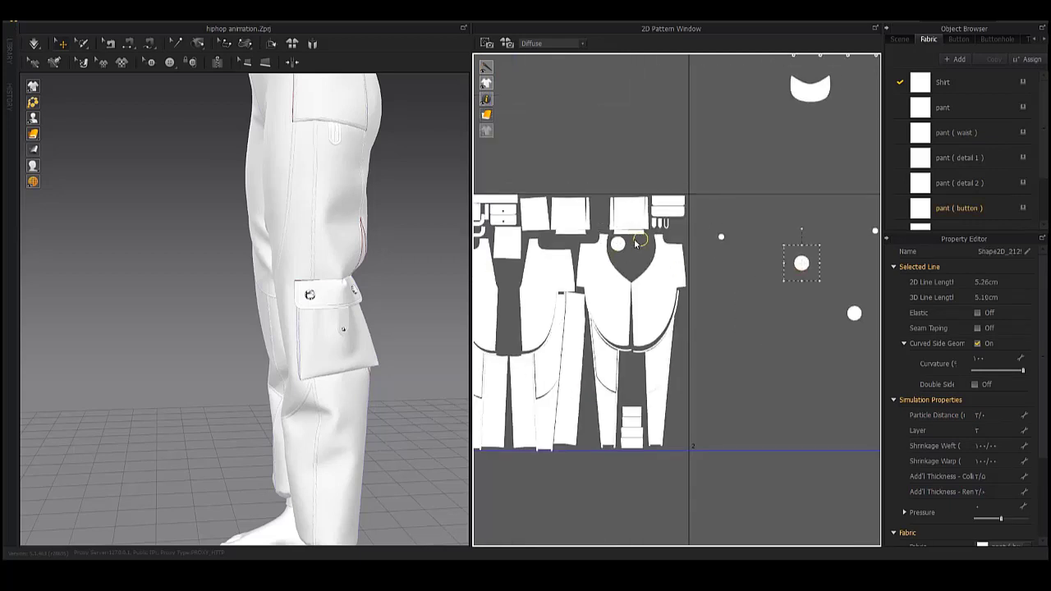
{"action": "middle_click_drag", "start_coordinate": [630, 270], "coordinate": [499, 254]}
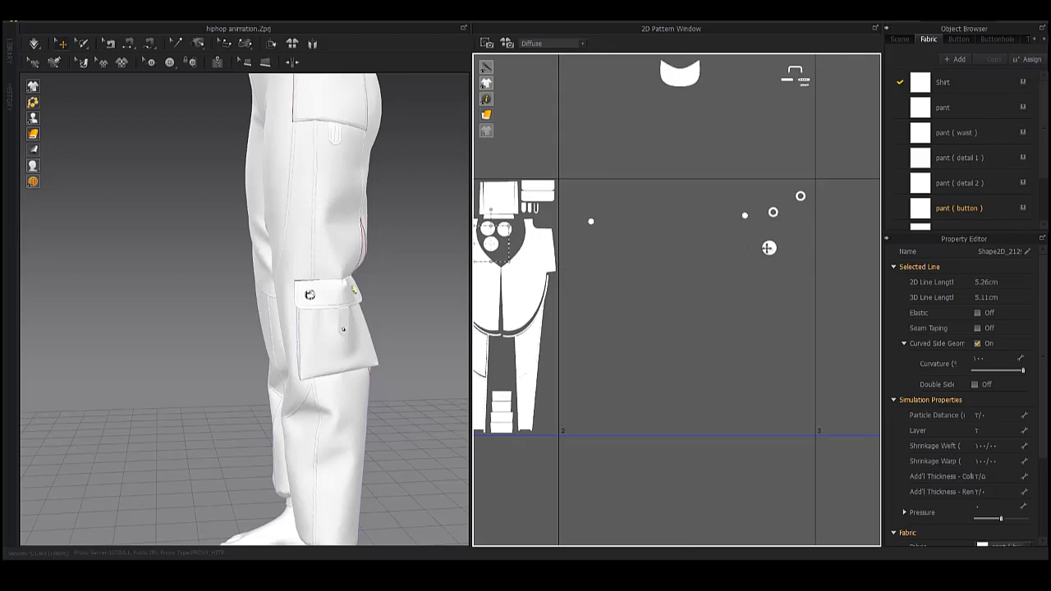
{"action": "left_click_drag", "start_coordinate": [591, 223], "coordinate": [547, 211]}
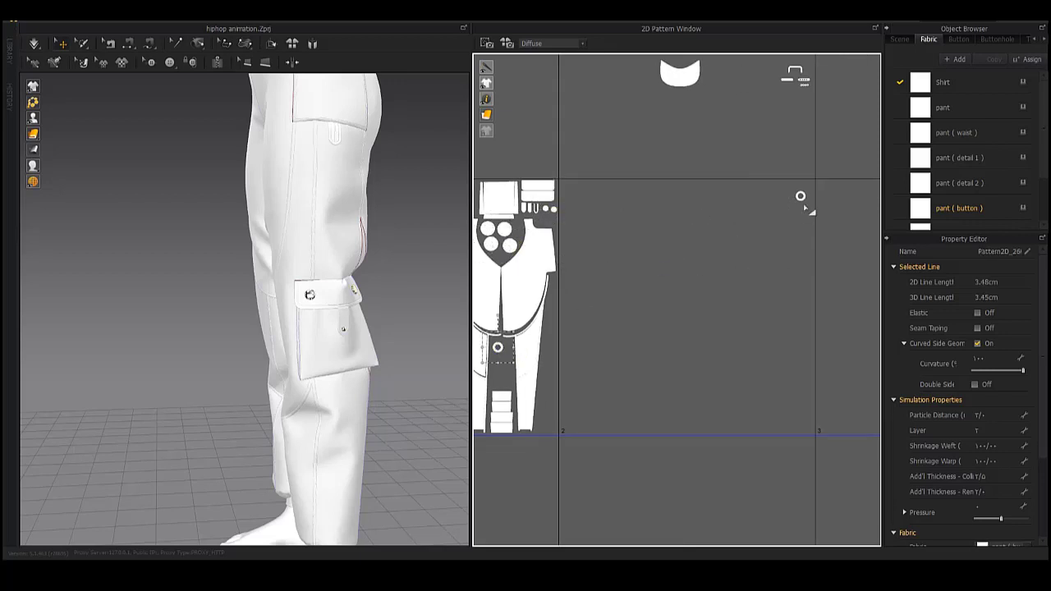
{"action": "scroll", "coordinate": [696, 270], "scroll_direction": "down", "scroll_amount": 3}
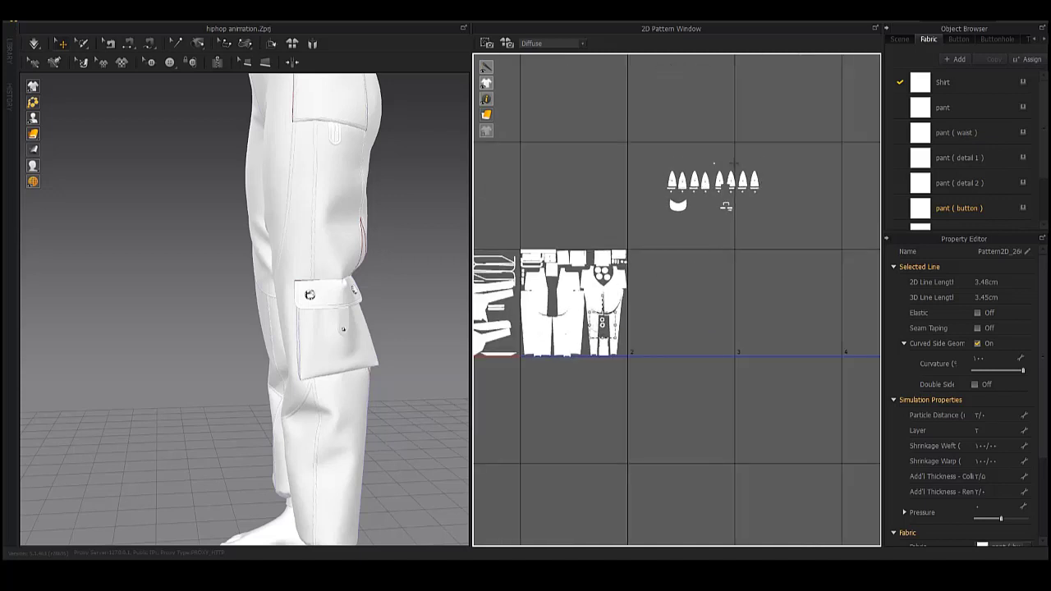
- Copy and paste the small cap pieces, placing them just left of the layout
{"action": "key", "text": "ctrl+c"}
{"action": "key", "text": "ctrl+v"}
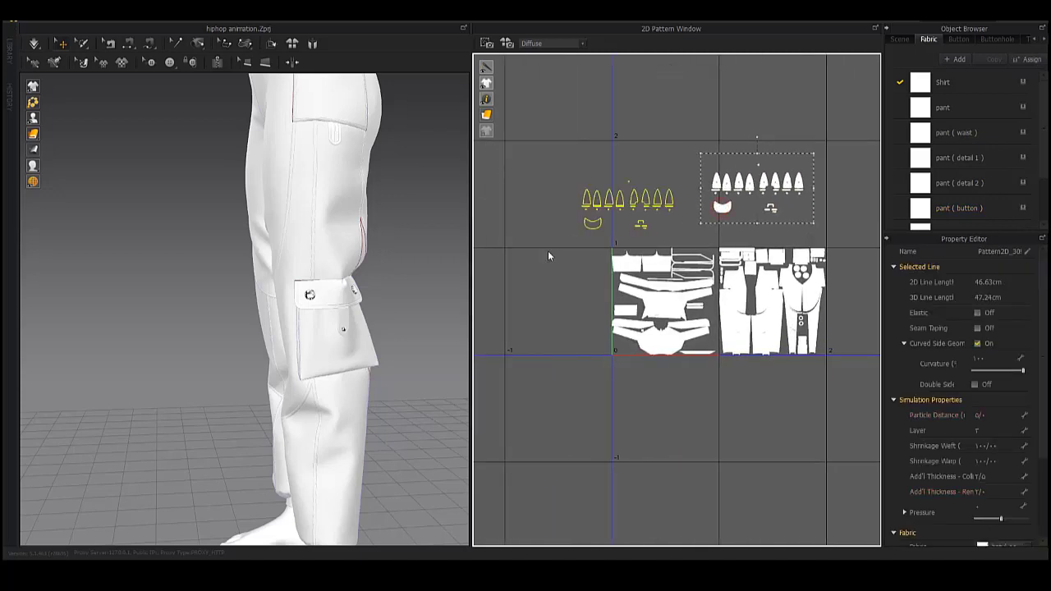
{"action": "left_click", "coordinate": [517, 301]}
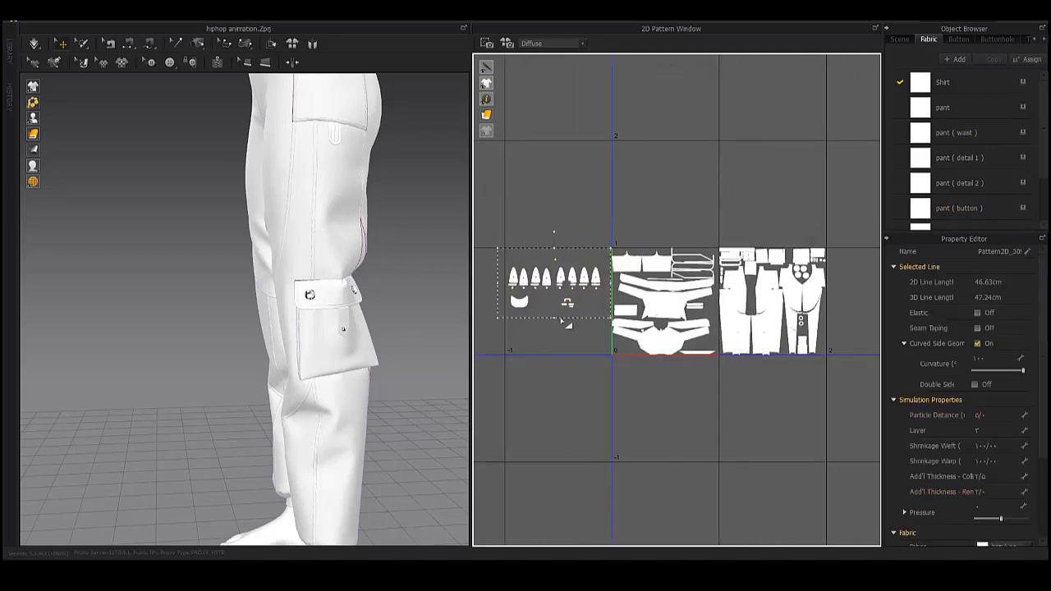
{"action": "left_click", "coordinate": [718, 297]}
- Try moving the right strip up under the cap panel, then undo it
{"action": "scroll", "coordinate": [718, 297], "scroll_direction": "down", "scroll_amount": 3}
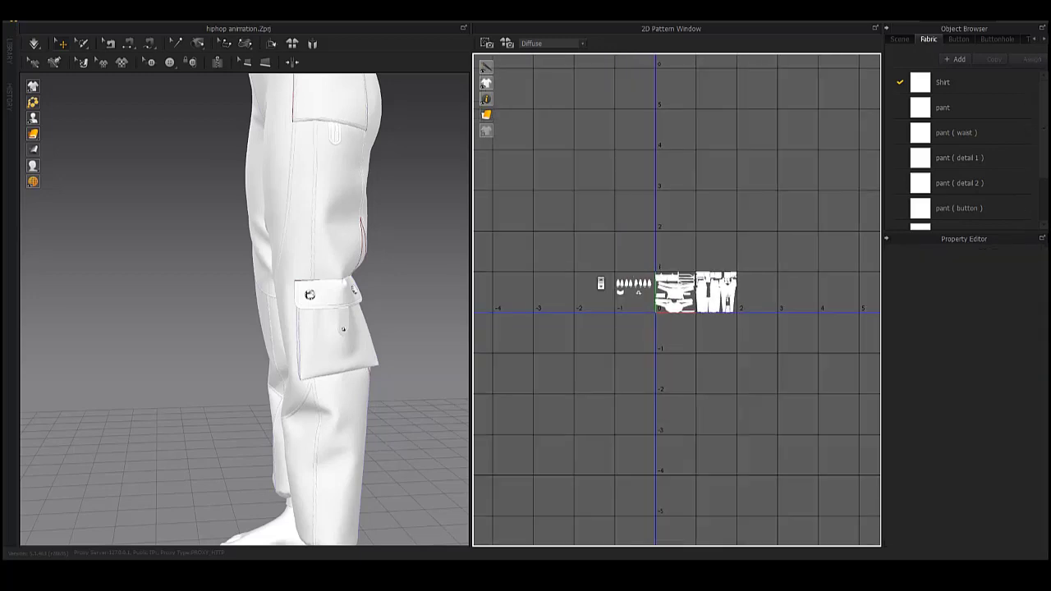
{"action": "scroll", "coordinate": [600, 283], "scroll_direction": "up", "scroll_amount": 3}
{"action": "scroll", "coordinate": [602, 283], "scroll_direction": "up", "scroll_amount": 2}
{"action": "scroll", "coordinate": [605, 281], "scroll_direction": "up", "scroll_amount": 1}
{"action": "scroll", "coordinate": [607, 280], "scroll_direction": "up", "scroll_amount": 1}
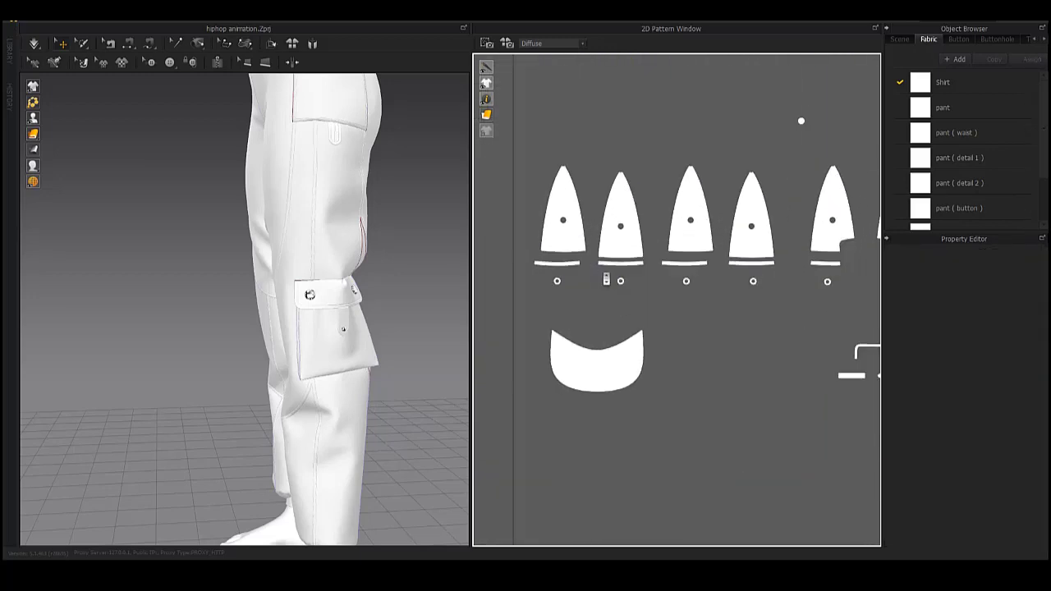
{"action": "scroll", "coordinate": [607, 280], "scroll_direction": "up", "scroll_amount": 3}
{"action": "left_click", "coordinate": [753, 249]}
{"action": "scroll", "coordinate": [749, 246], "scroll_direction": "up", "scroll_amount": 2}
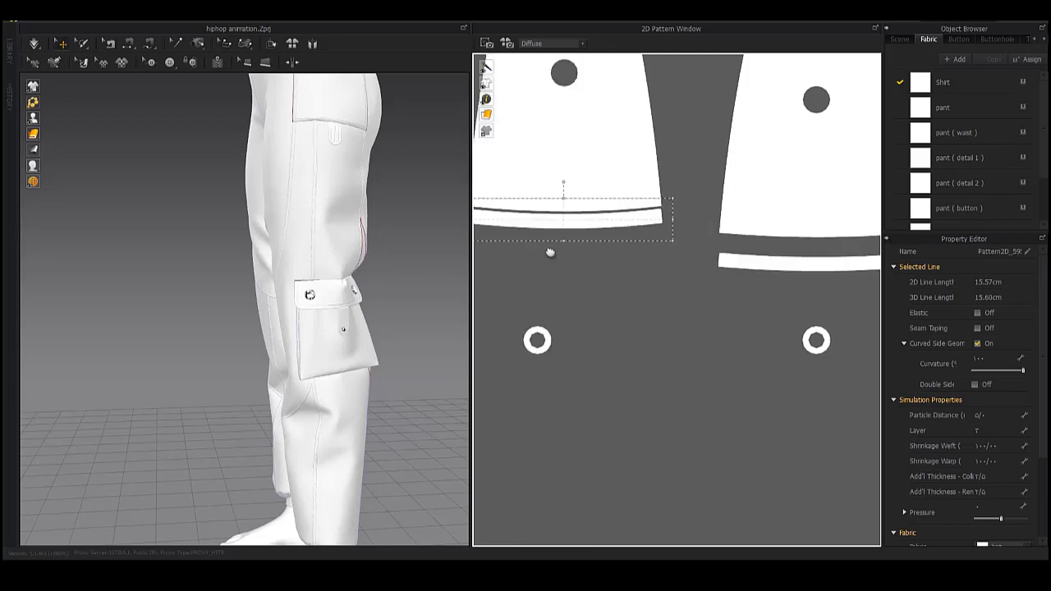
{"action": "mouse_move", "coordinate": [551, 252]}
{"action": "middle_mouse_down"}
{"action": "mouse_move", "coordinate": [653, 275]}
{"action": "mouse_move", "coordinate": [779, 265]}
{"action": "middle_mouse_up"}
{"action": "left_click", "coordinate": [653, 263]}
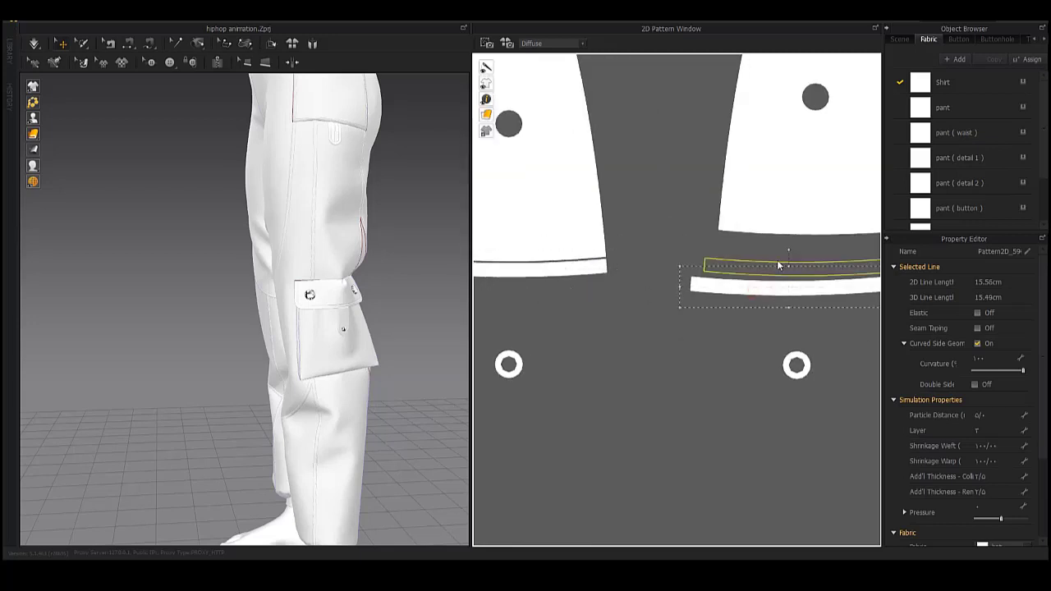
{"action": "left_click_drag", "start_coordinate": [787, 247], "coordinate": [765, 266]}
{"action": "scroll", "coordinate": [764, 265], "scroll_direction": "down", "scroll_amount": 1}
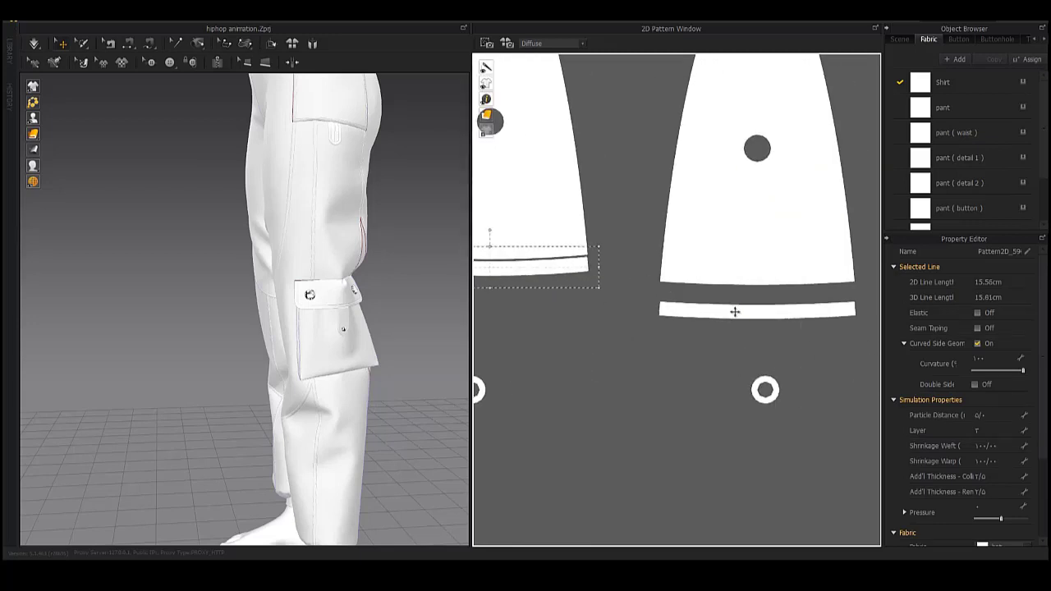
{"action": "key", "text": "ctrl+z"}
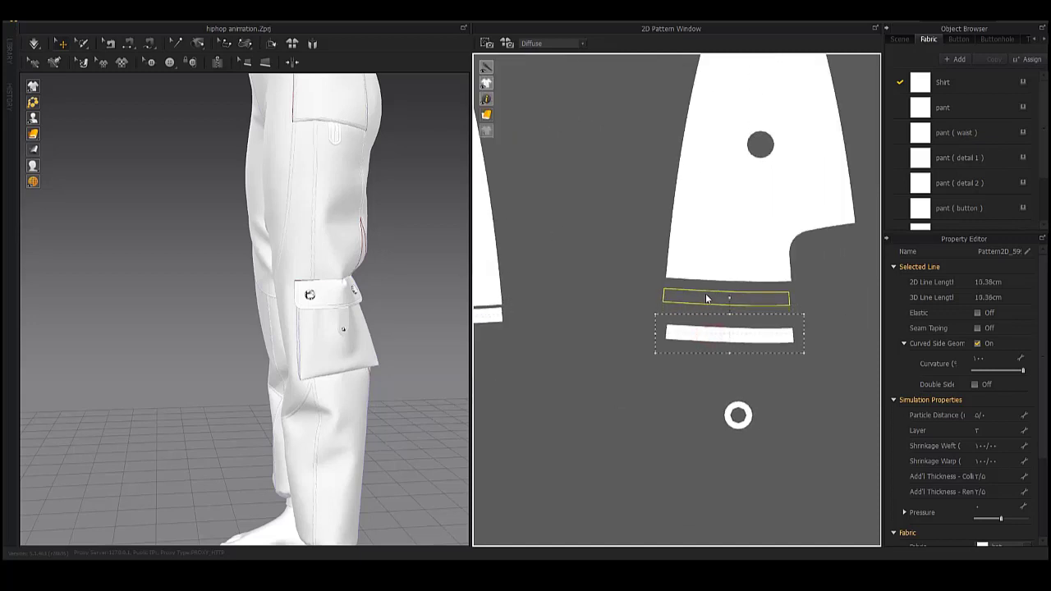
- Undo further edits to the right panel and strip of the mirrored cap panels
{"action": "middle_click_drag", "start_coordinate": [706, 299], "coordinate": [541, 297]}
{"action": "scroll", "coordinate": [542, 297], "scroll_direction": "down", "scroll_amount": 1}
{"action": "left_click", "coordinate": [832, 290]}
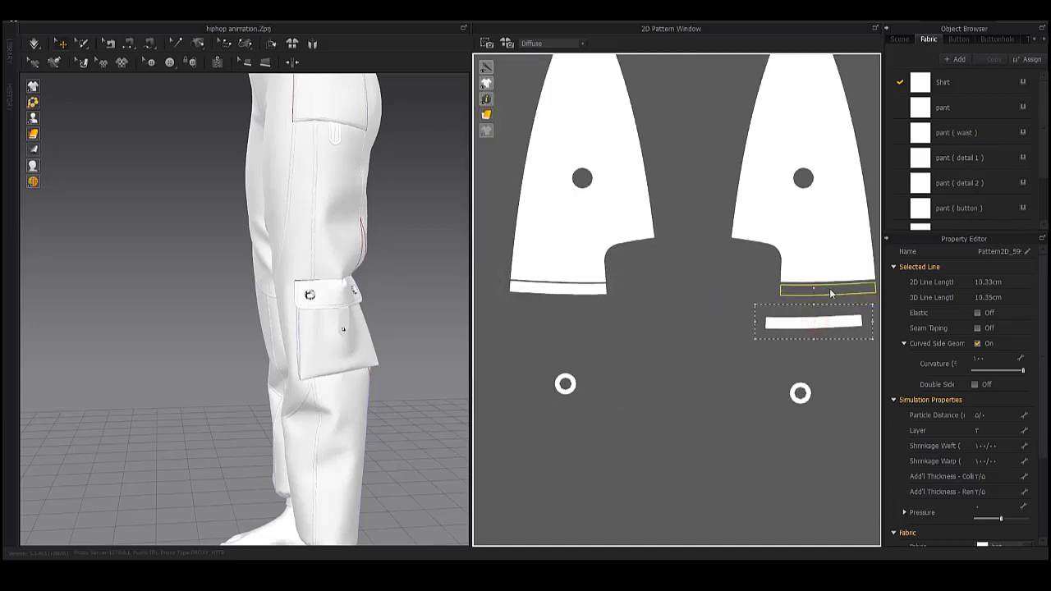
{"action": "key", "text": "ctrl+z"}
{"action": "mouse_move", "coordinate": [821, 304]}
{"action": "middle_mouse_down"}
{"action": "mouse_move", "coordinate": [704, 319]}
{"action": "mouse_move", "coordinate": [727, 344]}
{"action": "mouse_move", "coordinate": [606, 286]}
{"action": "mouse_move", "coordinate": [575, 255]}
{"action": "middle_mouse_up"}
{"action": "key", "text": "ctrl+z"}
- Move the row of eyelet circles above the pointed crown panels
{"action": "scroll", "coordinate": [728, 343], "scroll_direction": "down", "scroll_amount": 3}
{"action": "scroll", "coordinate": [605, 286], "scroll_direction": "down", "scroll_amount": 2}
{"action": "scroll", "coordinate": [581, 301], "scroll_direction": "up", "scroll_amount": 3}
{"action": "scroll", "coordinate": [511, 283], "scroll_direction": "down", "scroll_amount": 1}
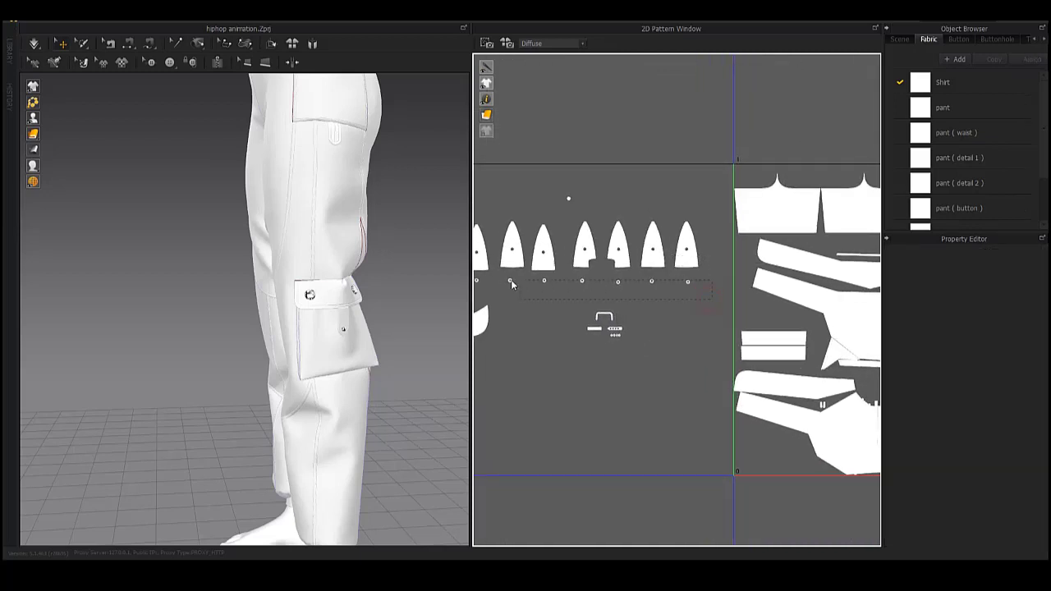
{"action": "left_click", "coordinate": [475, 281]}
{"action": "key", "text": "ctrl+z"}
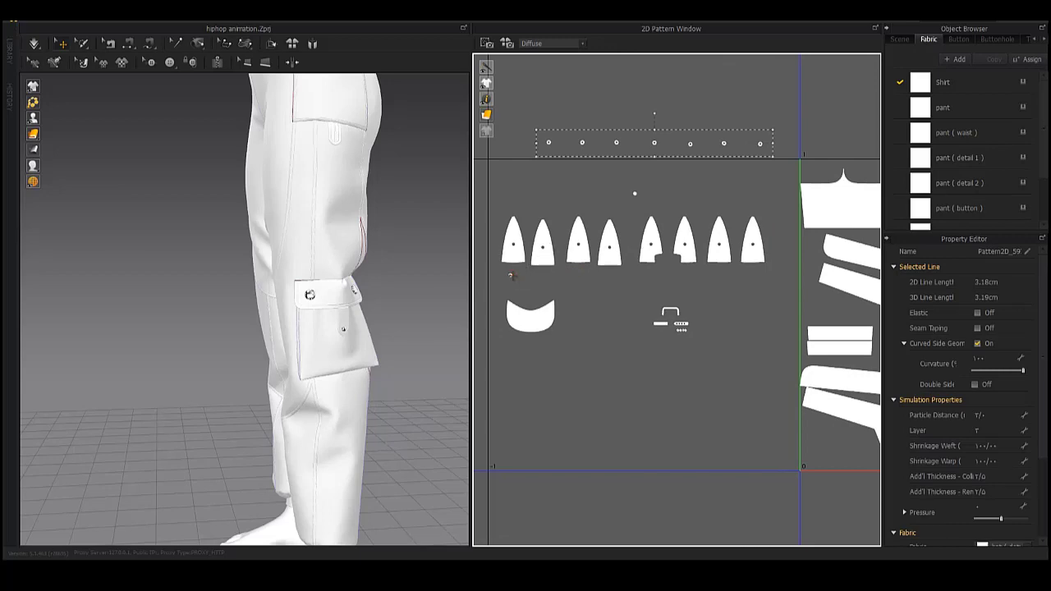
{"action": "left_click", "coordinate": [635, 195]}
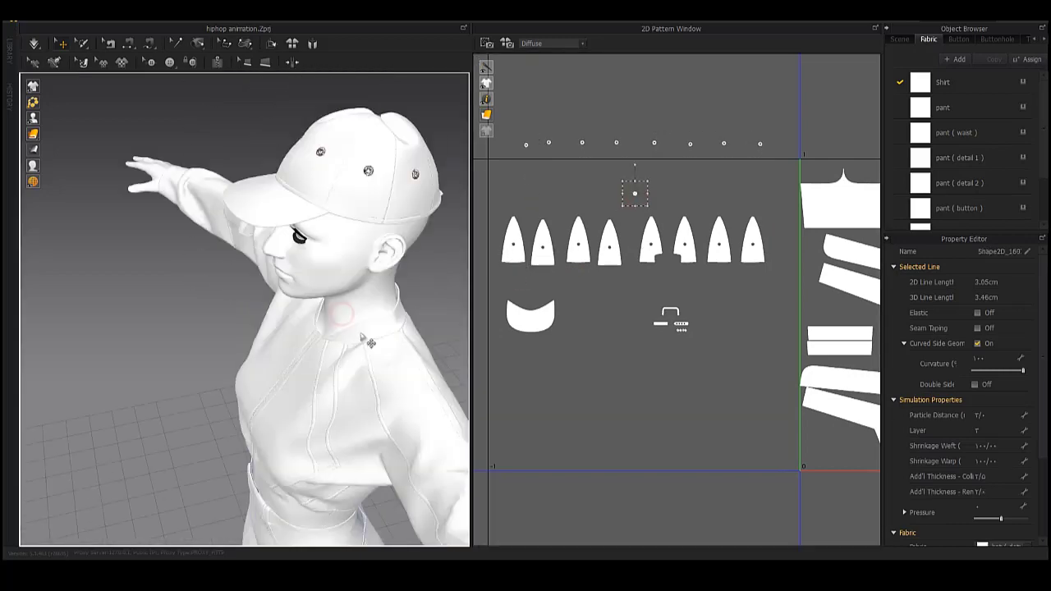
- Move the top button piece into the eyelet row of the pattern layout
{"action": "mouse_move", "coordinate": [418, 430]}
{"action": "right_mouse_down"}
{"action": "mouse_move", "coordinate": [291, 262]}
{"action": "mouse_move", "coordinate": [305, 340]}
{"action": "right_mouse_up"}
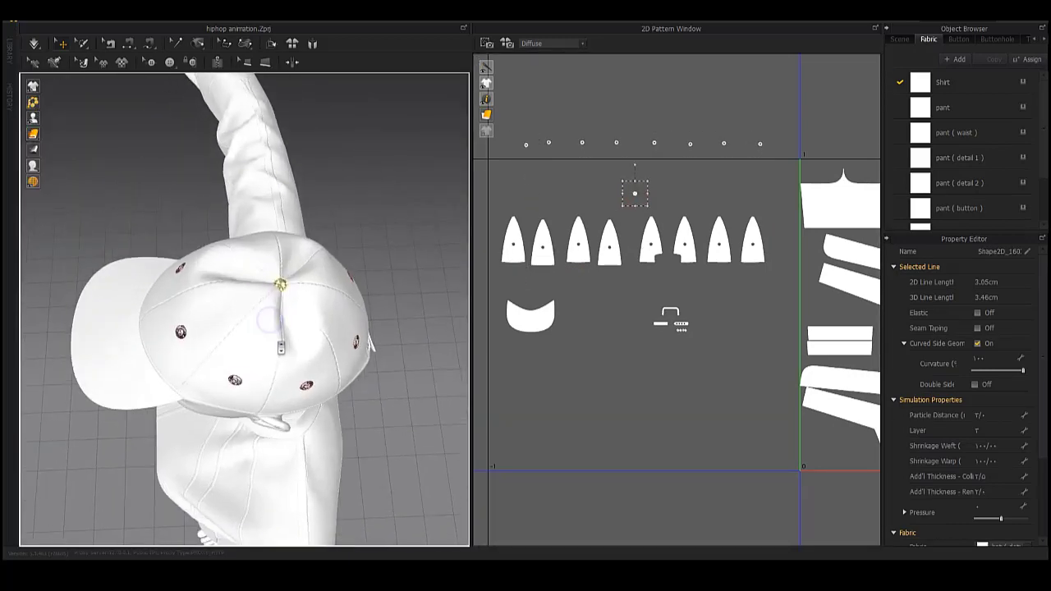
{"action": "scroll", "coordinate": [304, 340], "scroll_direction": "up", "scroll_amount": 3}
{"action": "left_click_drag", "start_coordinate": [635, 194], "coordinate": [636, 144]}
{"action": "right_click_drag", "start_coordinate": [638, 145], "coordinate": [728, 141]}
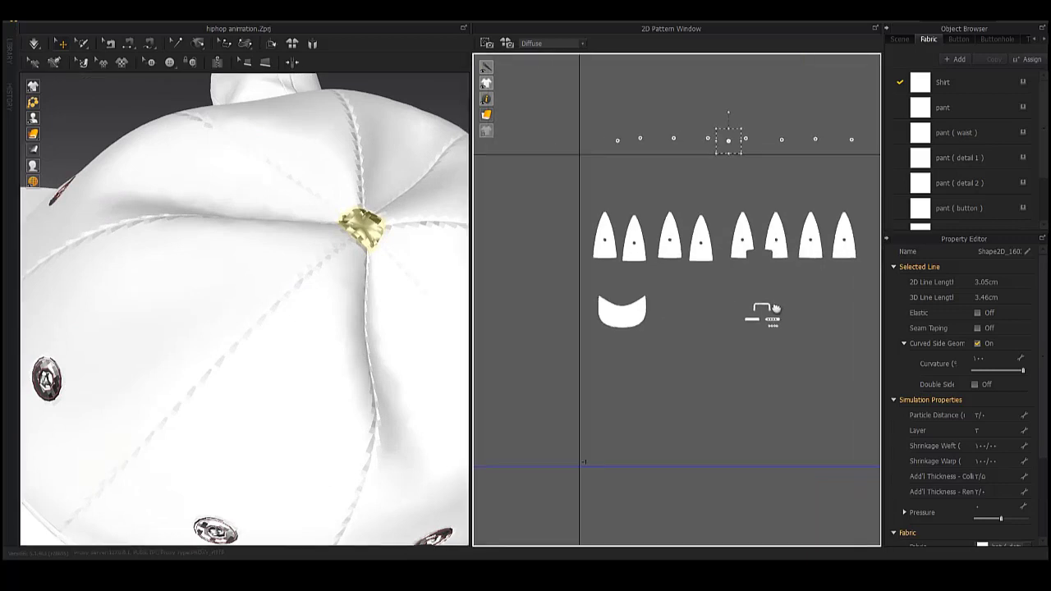
{"action": "right_click_drag", "start_coordinate": [668, 334], "coordinate": [548, 310]}
- Move the lone rightmost crown panel into the main pattern layout
{"action": "left_click", "coordinate": [712, 223]}
{"action": "middle_click_drag", "start_coordinate": [711, 223], "coordinate": [641, 161]}
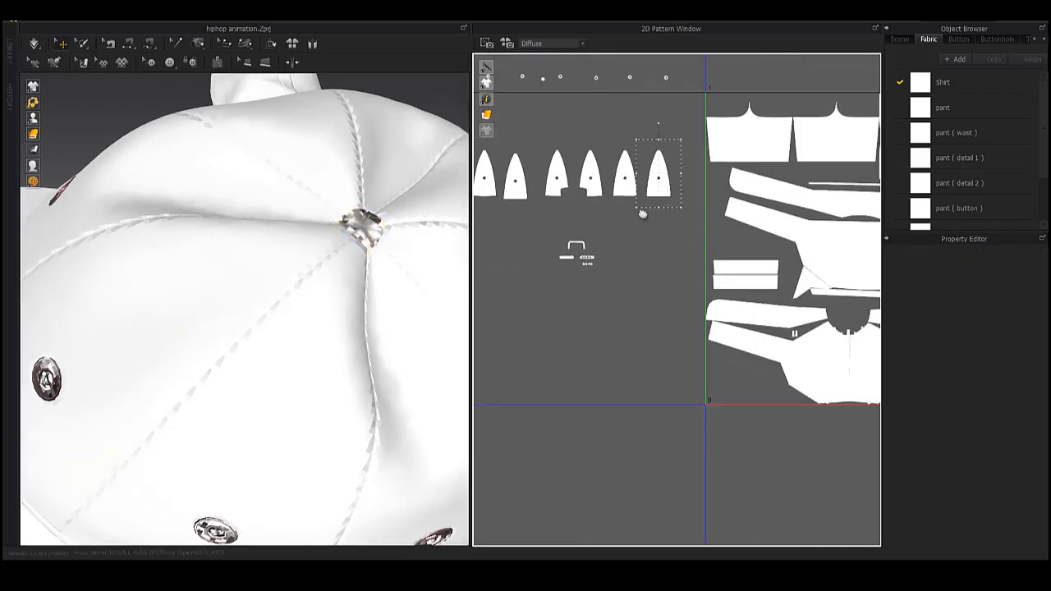
{"action": "left_click_drag", "start_coordinate": [629, 196], "coordinate": [593, 118]}
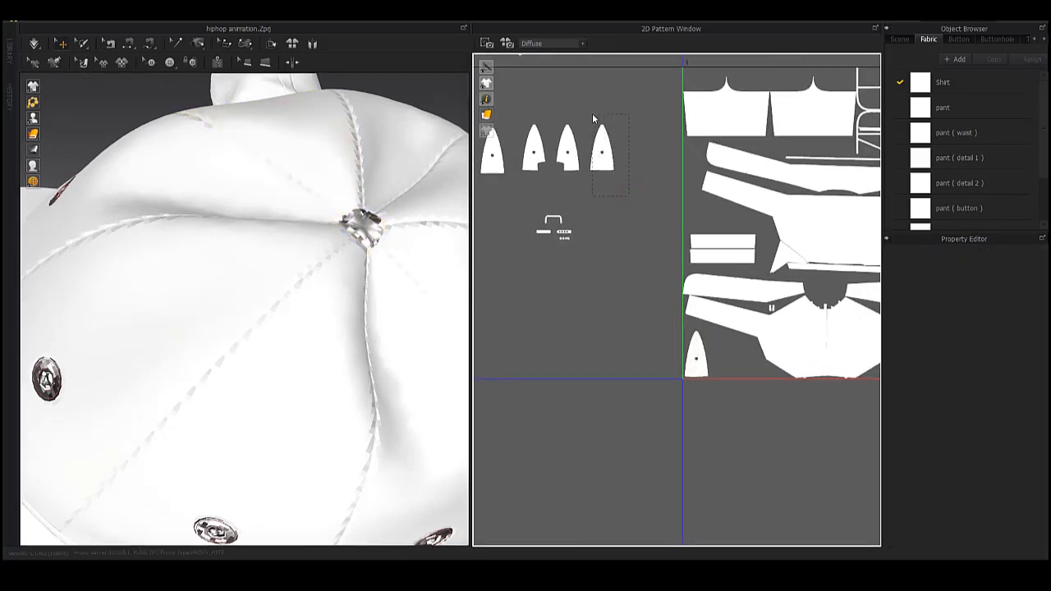
{"action": "left_click_drag", "start_coordinate": [612, 165], "coordinate": [736, 378]}
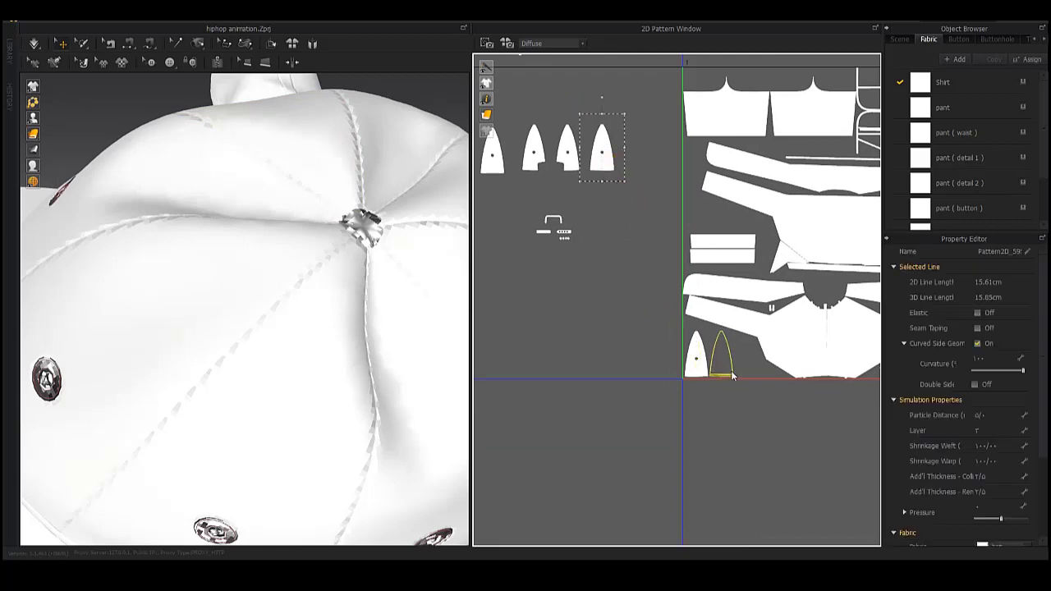
{"action": "scroll", "coordinate": [731, 376], "scroll_direction": "up", "scroll_amount": 2}
{"action": "scroll", "coordinate": [715, 374], "scroll_direction": "up", "scroll_amount": 2}
{"action": "scroll", "coordinate": [702, 370], "scroll_direction": "up", "scroll_amount": 2}
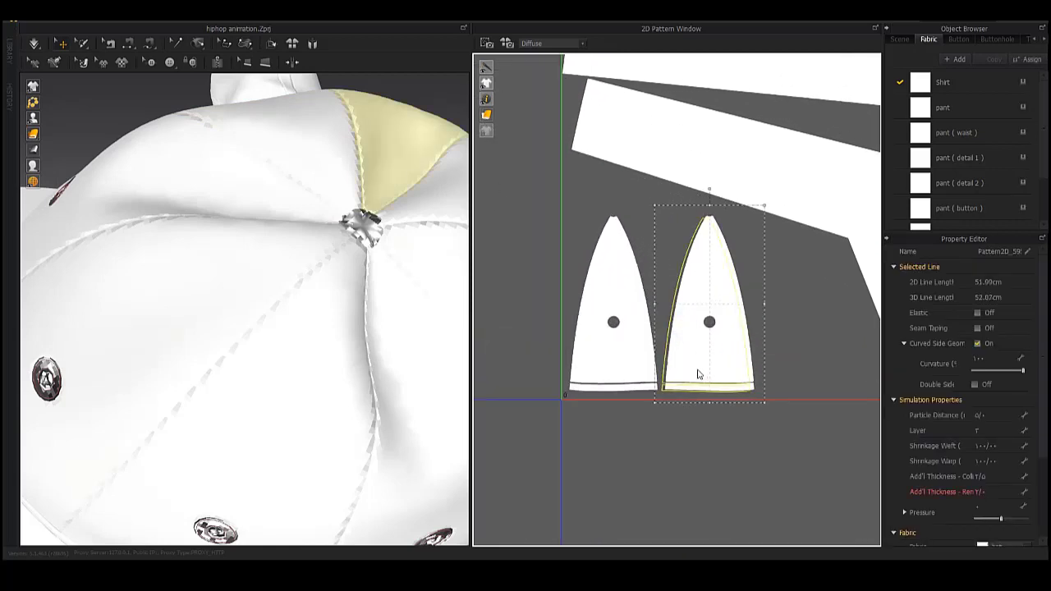
- Place another crown panel beside the two crown panels already in the layout
{"action": "left_click_drag", "start_coordinate": [560, 198], "coordinate": [739, 411]}
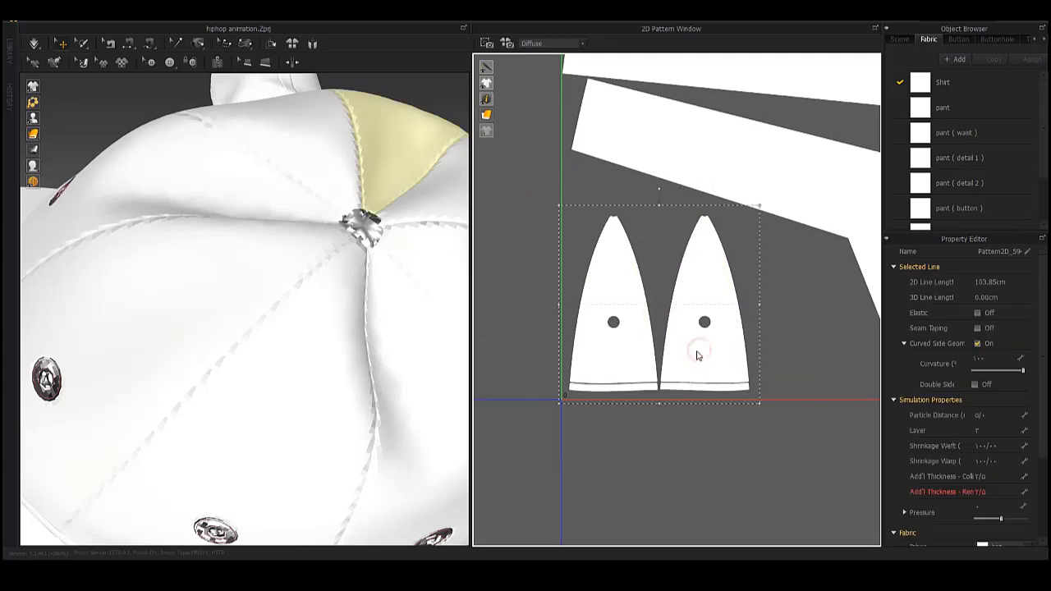
{"action": "scroll", "coordinate": [692, 382], "scroll_direction": "down", "scroll_amount": 5}
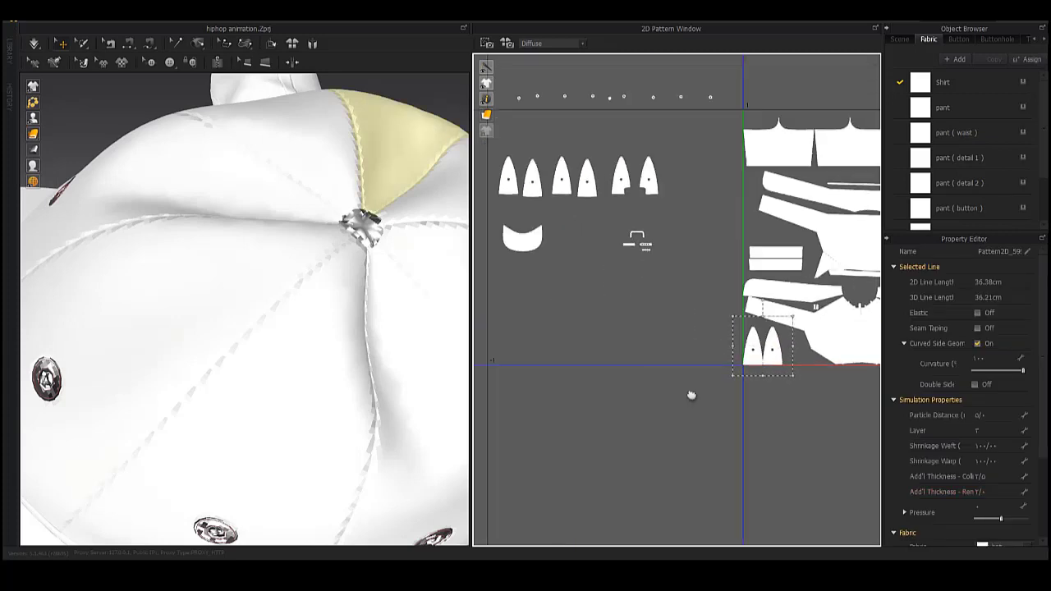
{"action": "left_click_drag", "start_coordinate": [664, 205], "coordinate": [813, 379]}
{"action": "scroll", "coordinate": [789, 369], "scroll_direction": "up", "scroll_amount": 1}
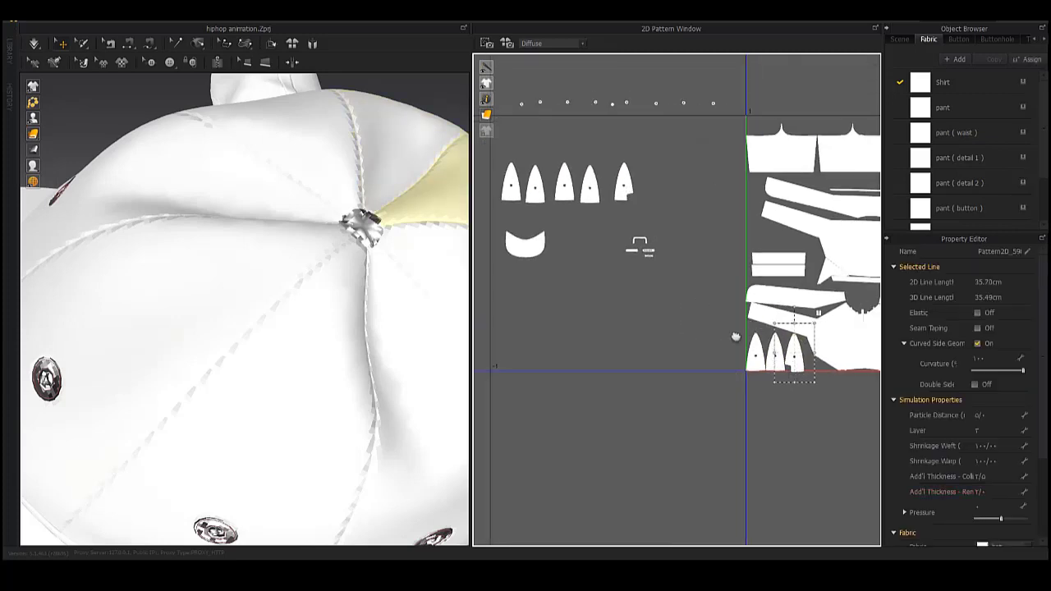
{"action": "scroll", "coordinate": [739, 361], "scroll_direction": "up", "scroll_amount": 2}
{"action": "scroll", "coordinate": [697, 347], "scroll_direction": "up", "scroll_amount": 2}
{"action": "scroll", "coordinate": [696, 345], "scroll_direction": "up", "scroll_amount": 1}
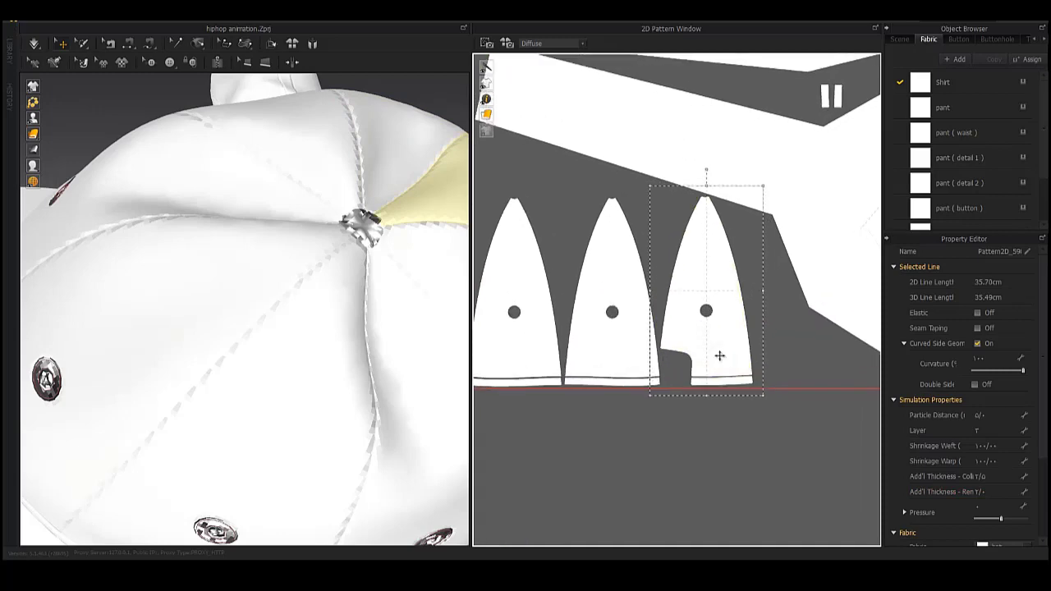
{"action": "scroll", "coordinate": [669, 339], "scroll_direction": "down", "scroll_amount": 4}
{"action": "scroll", "coordinate": [667, 339], "scroll_direction": "up", "scroll_amount": 2}
{"action": "scroll", "coordinate": [697, 348], "scroll_direction": "up", "scroll_amount": 2}
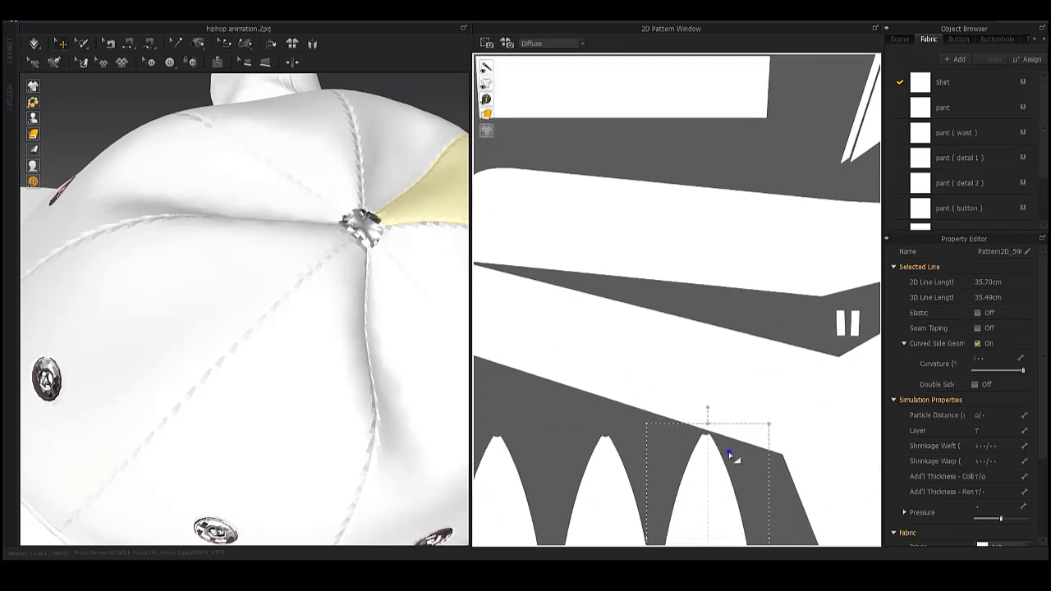
{"action": "scroll", "coordinate": [734, 460], "scroll_direction": "down", "scroll_amount": 4}
{"action": "scroll", "coordinate": [683, 291], "scroll_direction": "up", "scroll_amount": 1}
- Select the fifth and next pointed crown panels in turn for placing
{"action": "left_click", "coordinate": [637, 300]}
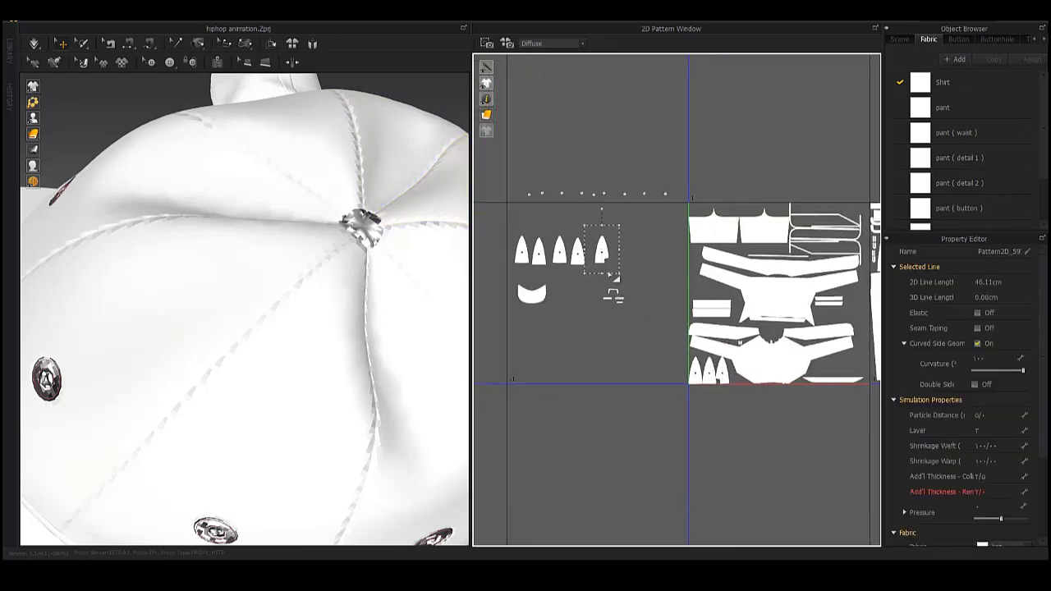
{"action": "right_click_drag", "start_coordinate": [827, 378], "coordinate": [787, 332]}
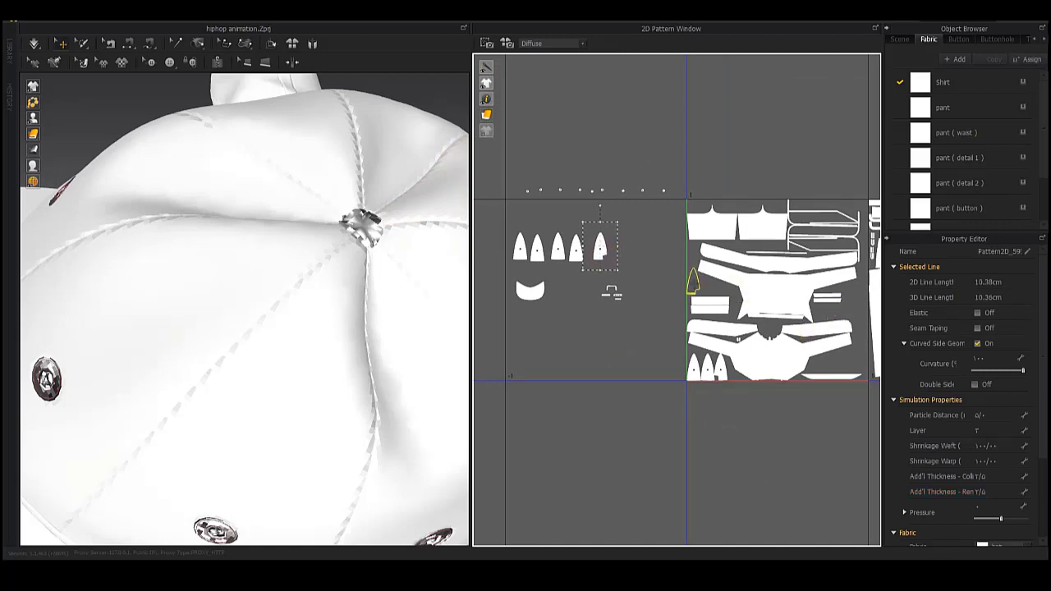
{"action": "scroll", "coordinate": [693, 283], "scroll_direction": "up", "scroll_amount": 5}
{"action": "left_click", "coordinate": [712, 309]}
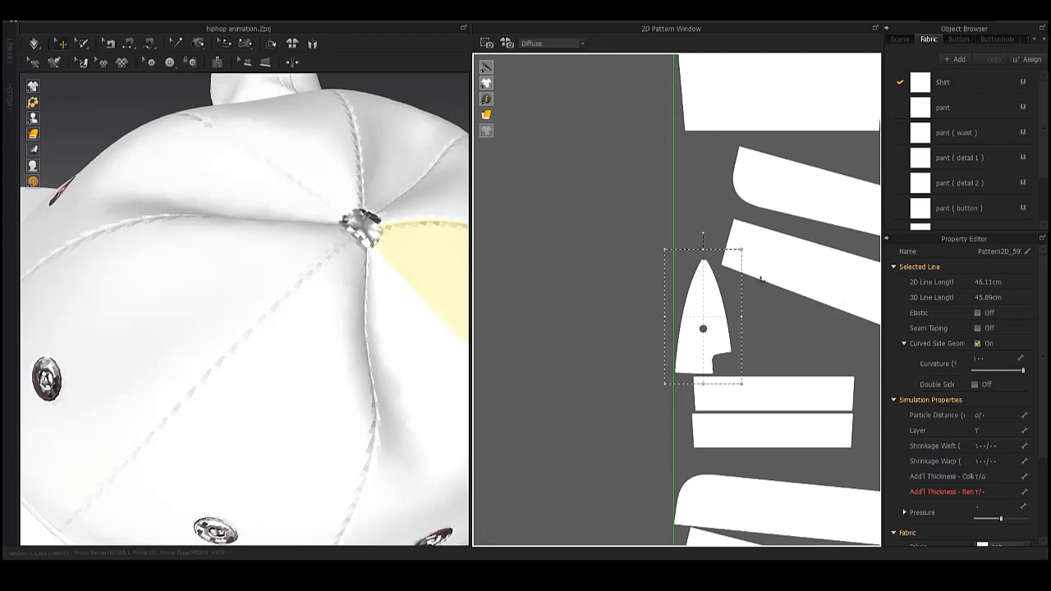
{"action": "scroll", "coordinate": [762, 280], "scroll_direction": "down", "scroll_amount": 5}
{"action": "scroll", "coordinate": [577, 303], "scroll_direction": "up", "scroll_amount": 3}
{"action": "left_click", "coordinate": [584, 247]}
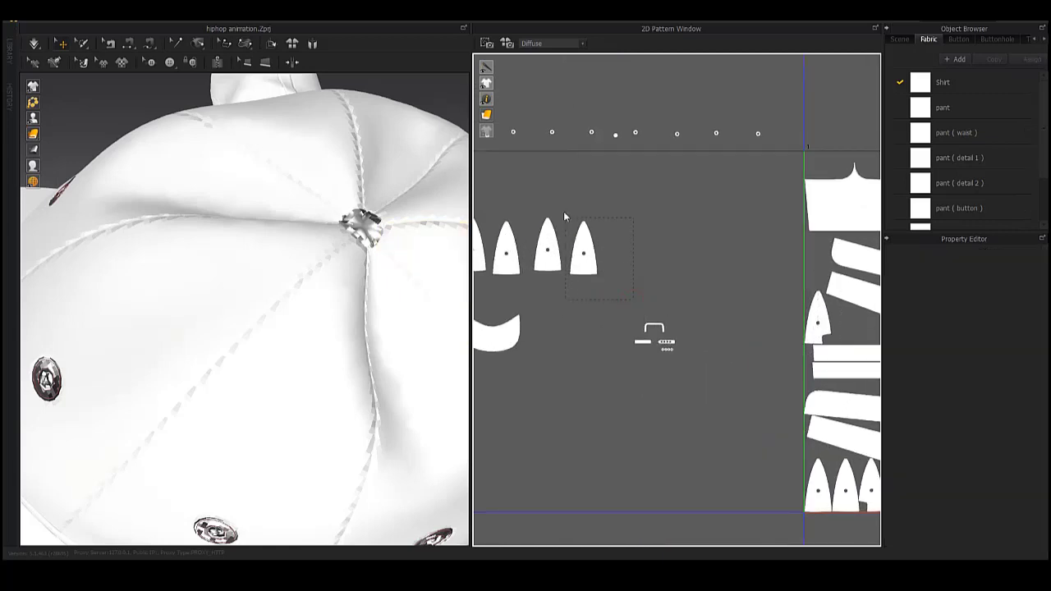
{"action": "scroll", "coordinate": [723, 312], "scroll_direction": "up", "scroll_amount": 3}
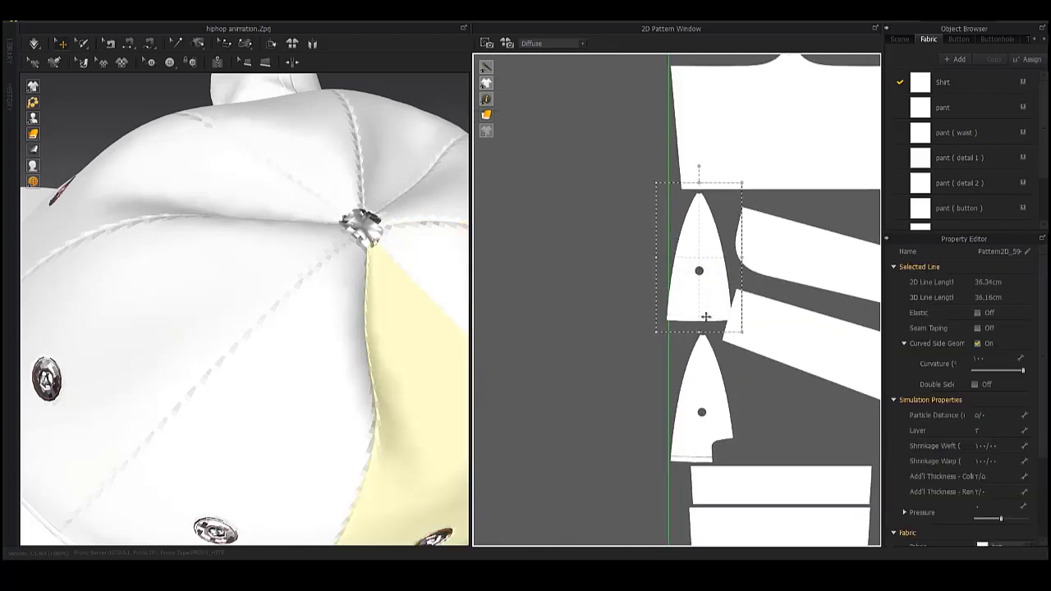
{"action": "scroll", "coordinate": [723, 312], "scroll_direction": "down", "scroll_amount": 4}
{"action": "scroll", "coordinate": [514, 250], "scroll_direction": "up", "scroll_amount": 2}
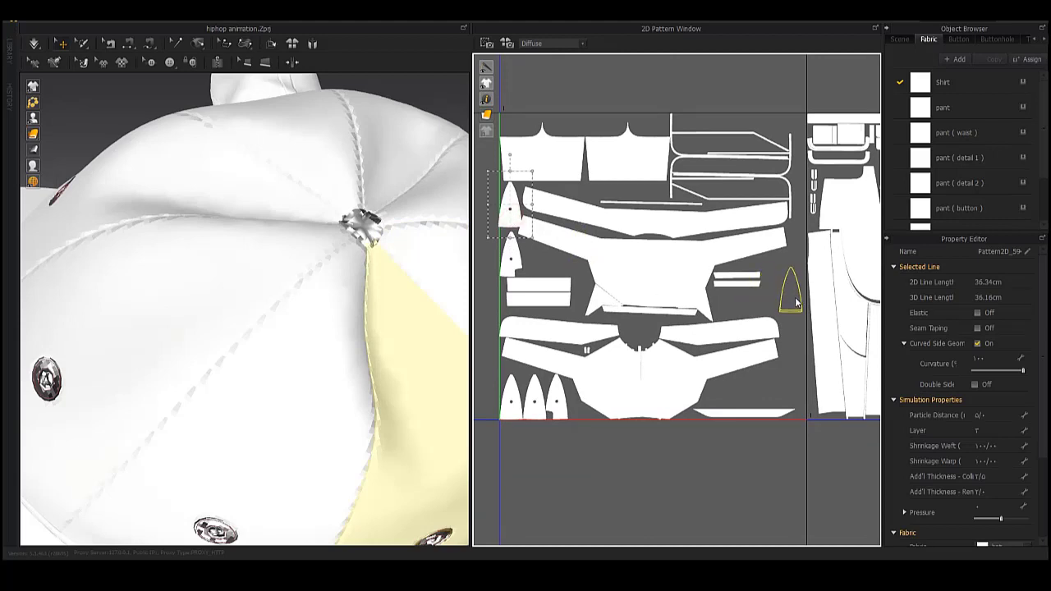
{"action": "scroll", "coordinate": [795, 284], "scroll_direction": "down", "scroll_amount": 2}
{"action": "scroll", "coordinate": [575, 246], "scroll_direction": "down", "scroll_amount": 2}
- Move three pointed cap panels to just below the pattern layout
{"action": "left_click", "coordinate": [594, 223]}
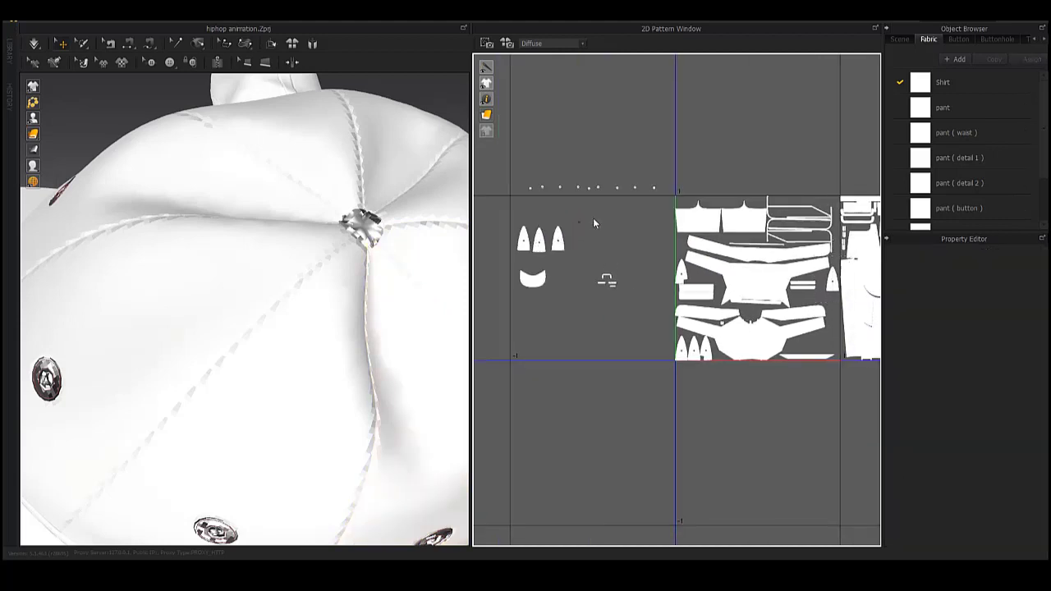
{"action": "left_click", "coordinate": [519, 253]}
{"action": "left_click", "coordinate": [522, 257]}
{"action": "left_click_drag", "start_coordinate": [541, 240], "coordinate": [798, 376]}
{"action": "scroll", "coordinate": [798, 375], "scroll_direction": "up", "scroll_amount": 2}
{"action": "scroll", "coordinate": [693, 415], "scroll_direction": "up", "scroll_amount": 2}
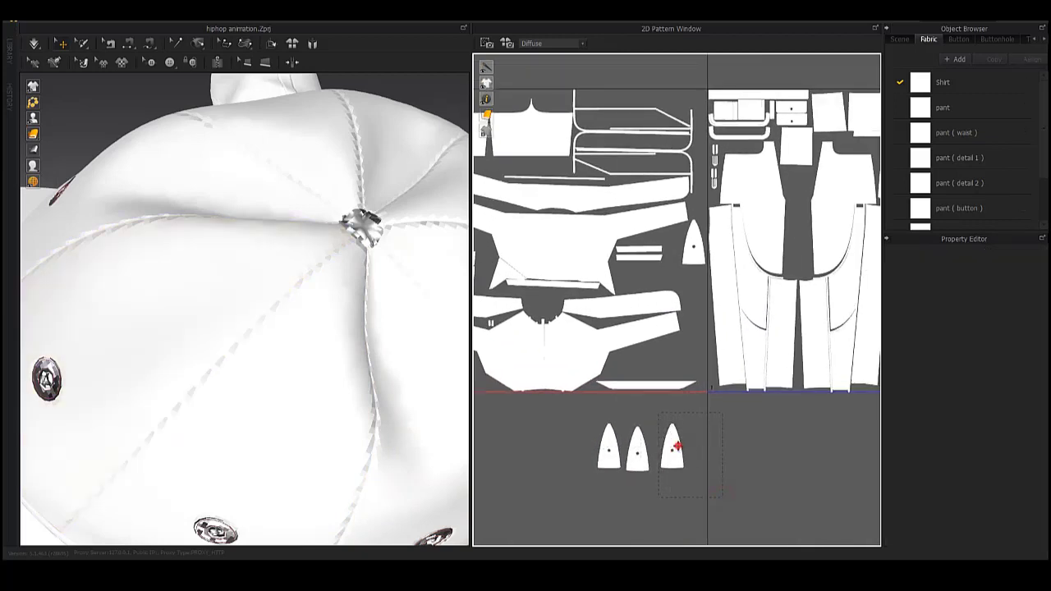
- Place the pointed cap panels from below the layout into free gaps
{"action": "left_click", "coordinate": [677, 446]}
{"action": "left_click", "coordinate": [637, 452]}
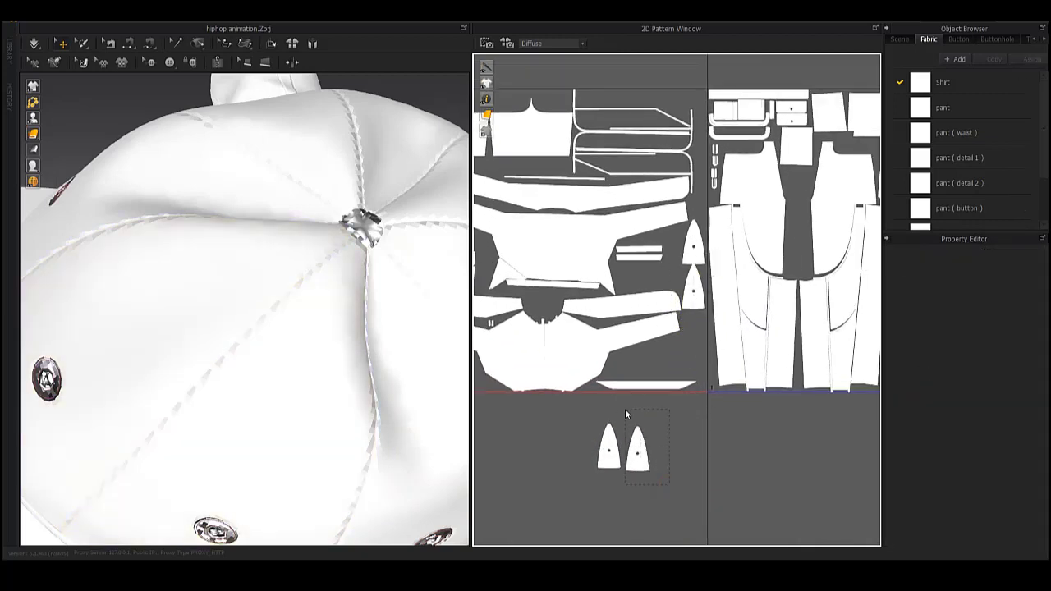
{"action": "left_click", "coordinate": [641, 490]}
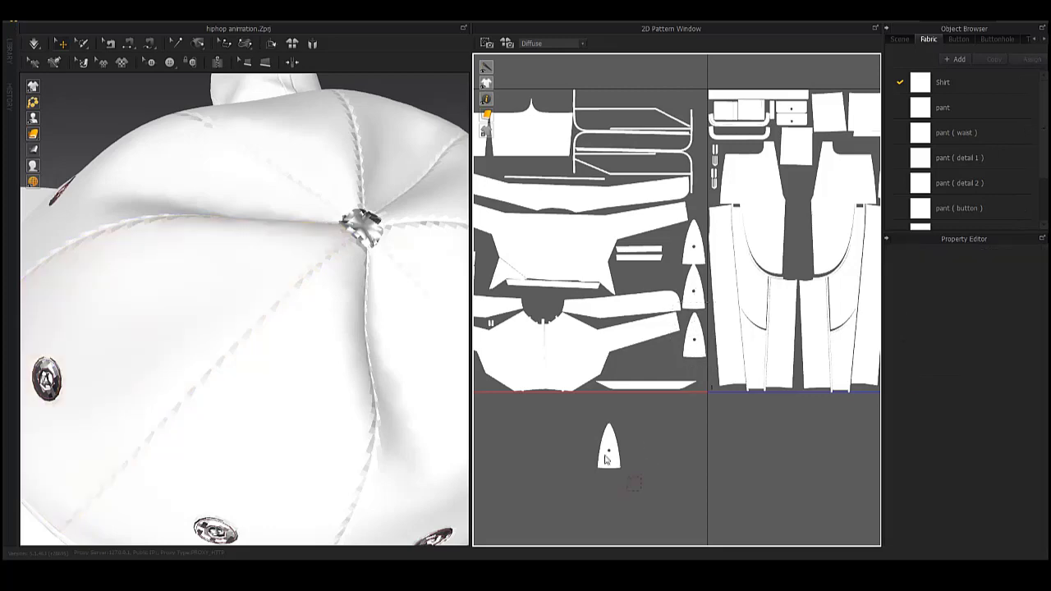
{"action": "left_click", "coordinate": [643, 310]}
{"action": "scroll", "coordinate": [637, 325], "scroll_direction": "up", "scroll_amount": 1}
{"action": "scroll", "coordinate": [636, 328], "scroll_direction": "up", "scroll_amount": 2}
- Fit the last pointed cap panel into a gap beside the small strip piece
{"action": "left_click", "coordinate": [594, 336]}
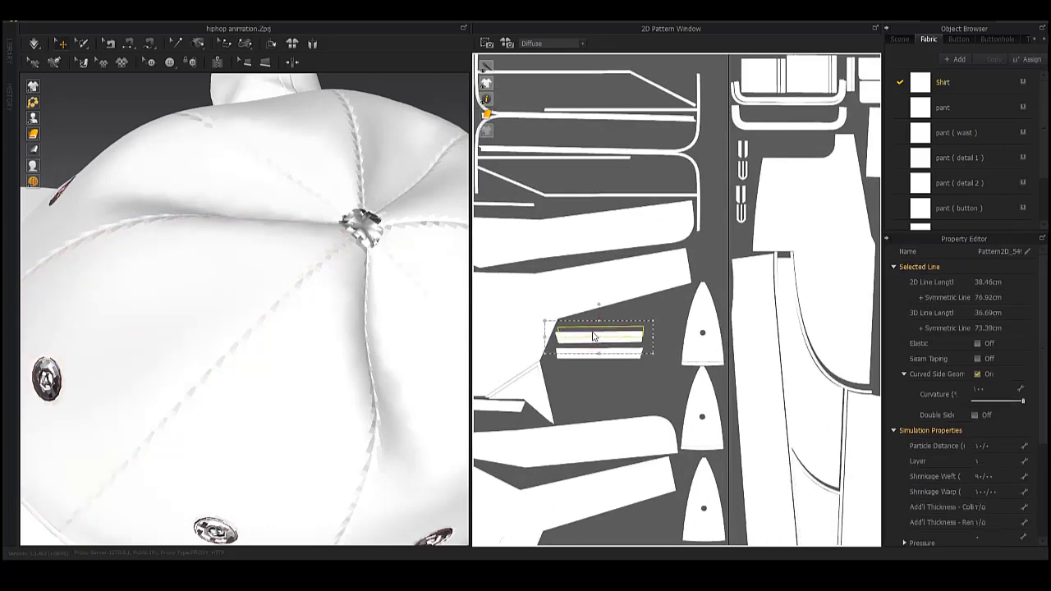
{"action": "scroll", "coordinate": [593, 343], "scroll_direction": "down", "scroll_amount": 5}
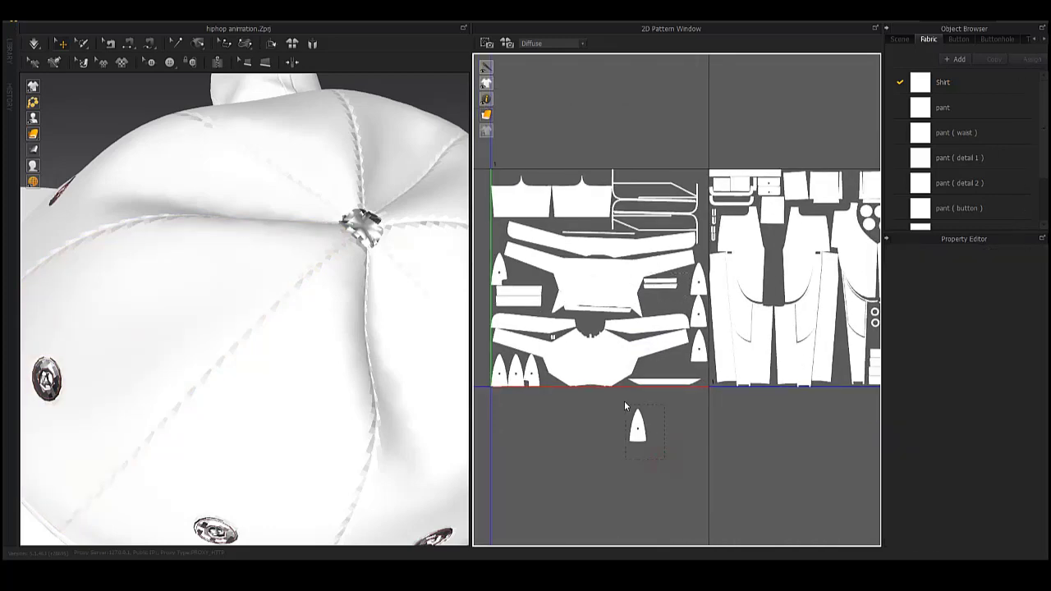
{"action": "left_click", "coordinate": [637, 423]}
{"action": "scroll", "coordinate": [680, 304], "scroll_direction": "up", "scroll_amount": 2}
{"action": "scroll", "coordinate": [681, 312], "scroll_direction": "up", "scroll_amount": 2}
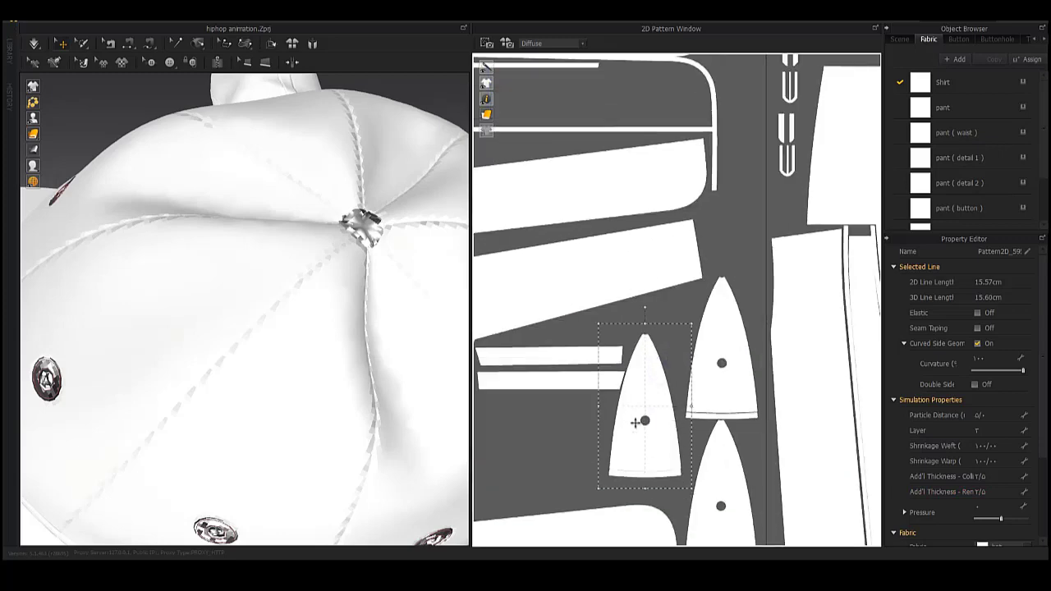
{"action": "left_click", "coordinate": [648, 472]}
{"action": "scroll", "coordinate": [679, 417], "scroll_direction": "down", "scroll_amount": 5}
{"action": "right_click_drag", "start_coordinate": [678, 417], "coordinate": [731, 421]}
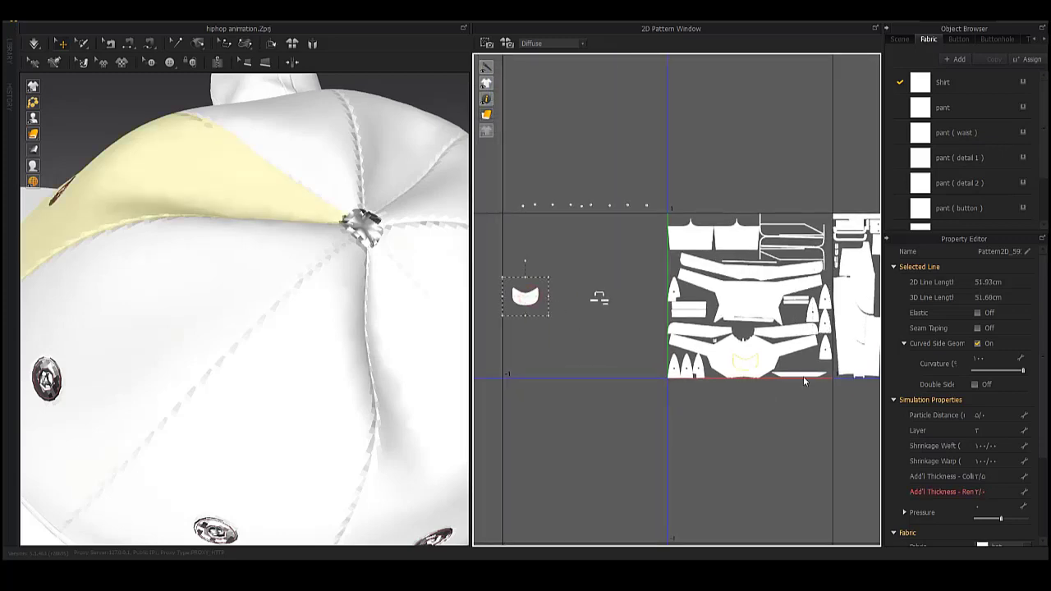
- Place the cap brim piece into the pattern layout
{"action": "left_click", "coordinate": [526, 297]}
{"action": "scroll", "coordinate": [526, 297], "scroll_direction": "up", "scroll_amount": 3}
{"action": "scroll", "coordinate": [684, 426], "scroll_direction": "up", "scroll_amount": 2}
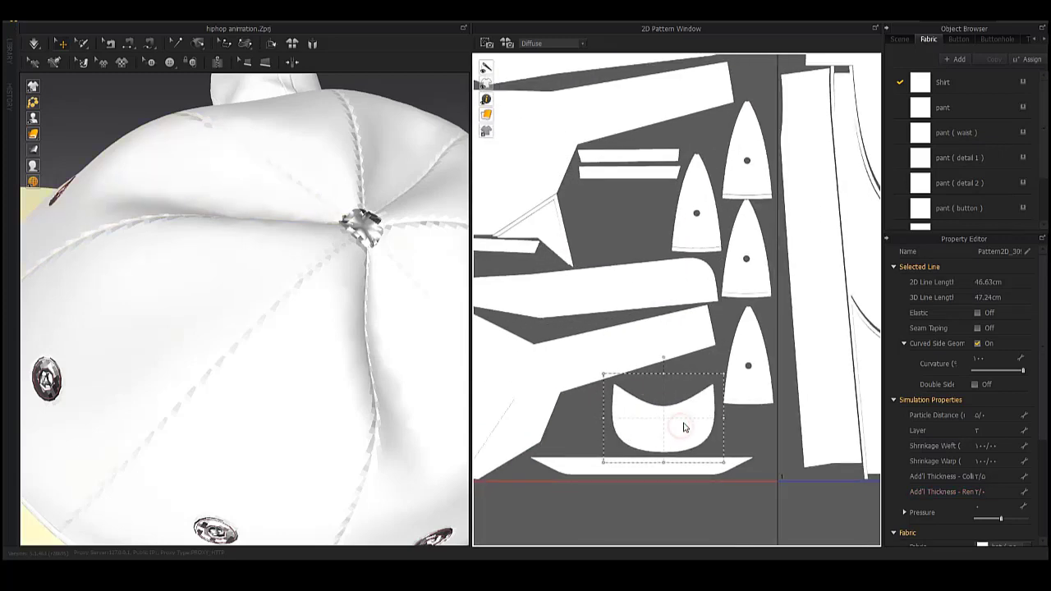
{"action": "scroll", "coordinate": [684, 427], "scroll_direction": "down", "scroll_amount": 3}
{"action": "scroll", "coordinate": [657, 386], "scroll_direction": "down", "scroll_amount": 3}
- Select the back strap, strap loop, bar and button strip, moving the four-hole button strip aside
{"action": "left_click", "coordinate": [802, 433]}
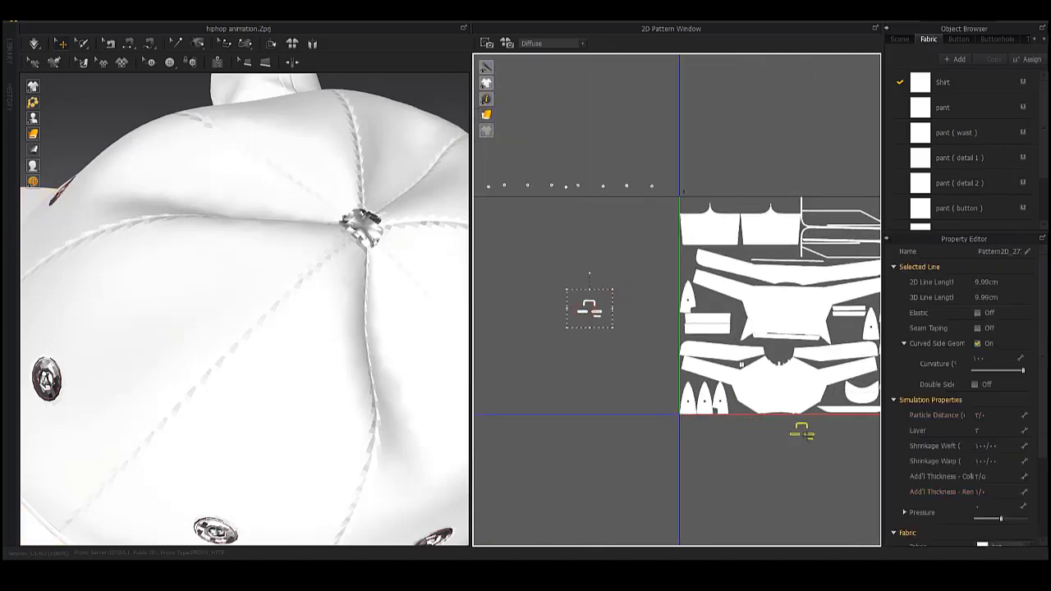
{"action": "scroll", "coordinate": [802, 433], "scroll_direction": "up", "scroll_amount": 3}
{"action": "left_click", "coordinate": [598, 423]}
{"action": "scroll", "coordinate": [640, 394], "scroll_direction": "up", "scroll_amount": 2}
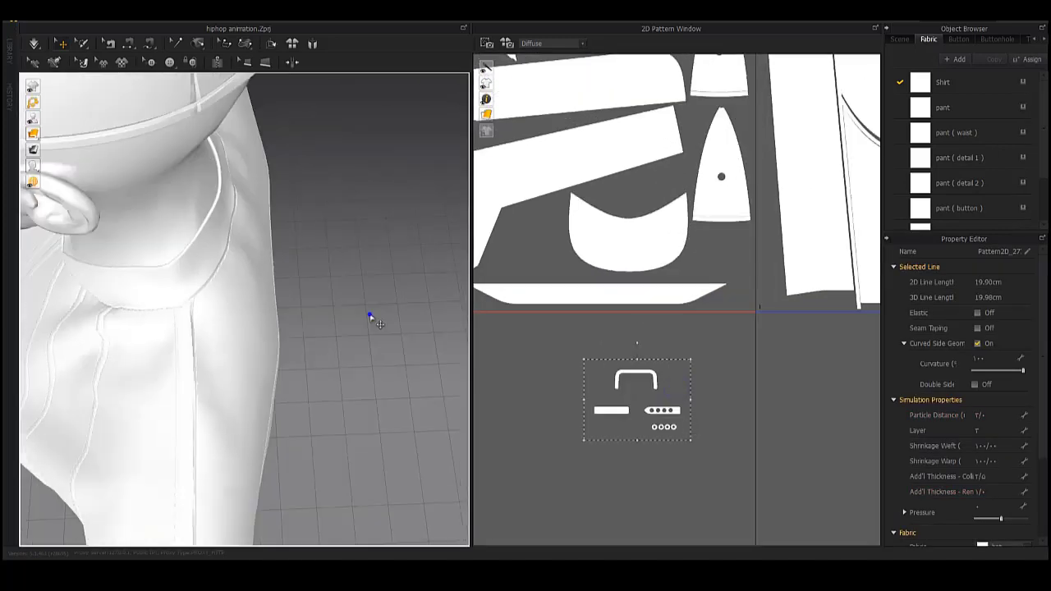
{"action": "scroll", "coordinate": [296, 321], "scroll_direction": "down", "scroll_amount": 5}
{"action": "scroll", "coordinate": [279, 298], "scroll_direction": "up", "scroll_amount": 5}
{"action": "scroll", "coordinate": [335, 342], "scroll_direction": "up", "scroll_amount": 3}
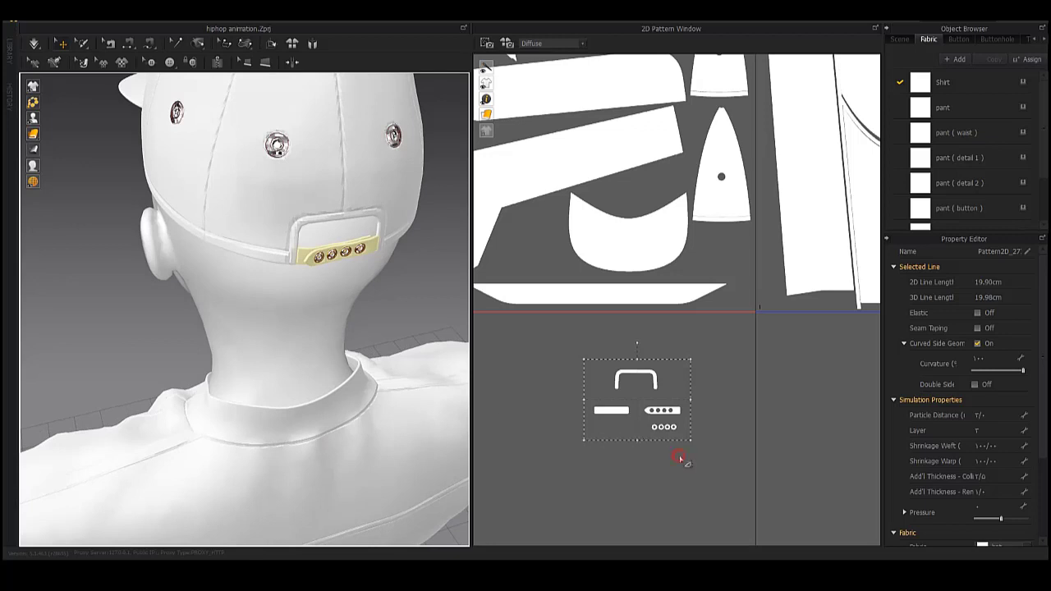
{"action": "left_click_drag", "start_coordinate": [664, 427], "coordinate": [821, 436]}
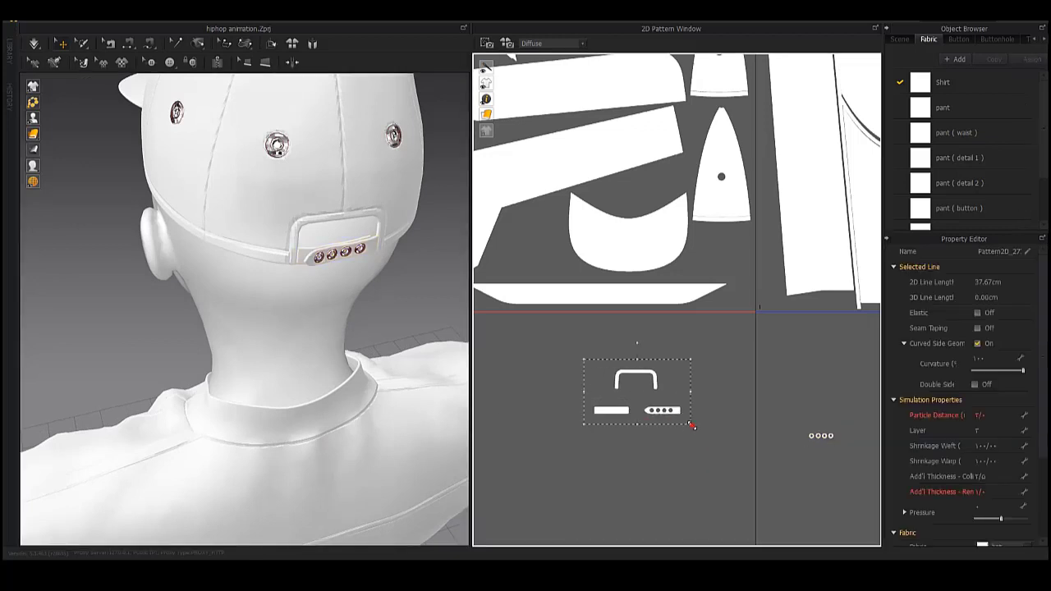
- Relocate the strap loop next to the brim with copy and paste
{"action": "left_click_drag", "start_coordinate": [692, 426], "coordinate": [743, 435]}
{"action": "left_click", "coordinate": [685, 386]}
{"action": "key", "text": "ctrl+c"}
{"action": "key", "text": "ctrl+v"}
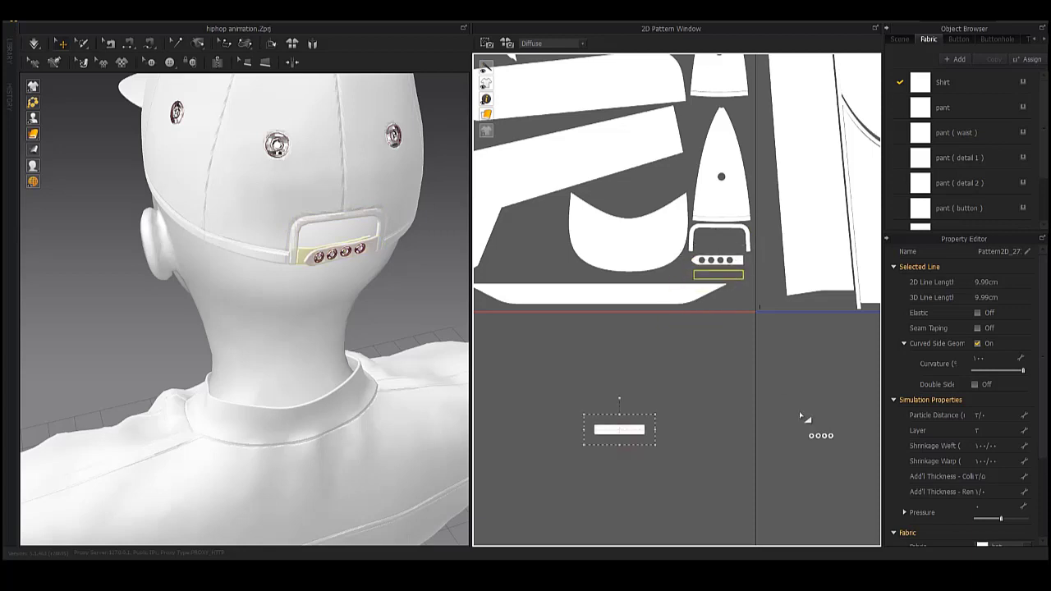
- Place the first ring of the four-ring button piece in a gap beside the brim
{"action": "left_click", "coordinate": [767, 422]}
{"action": "left_click_drag", "start_coordinate": [752, 434], "coordinate": [555, 473]}
{"action": "middle_click_drag", "start_coordinate": [555, 472], "coordinate": [633, 437]}
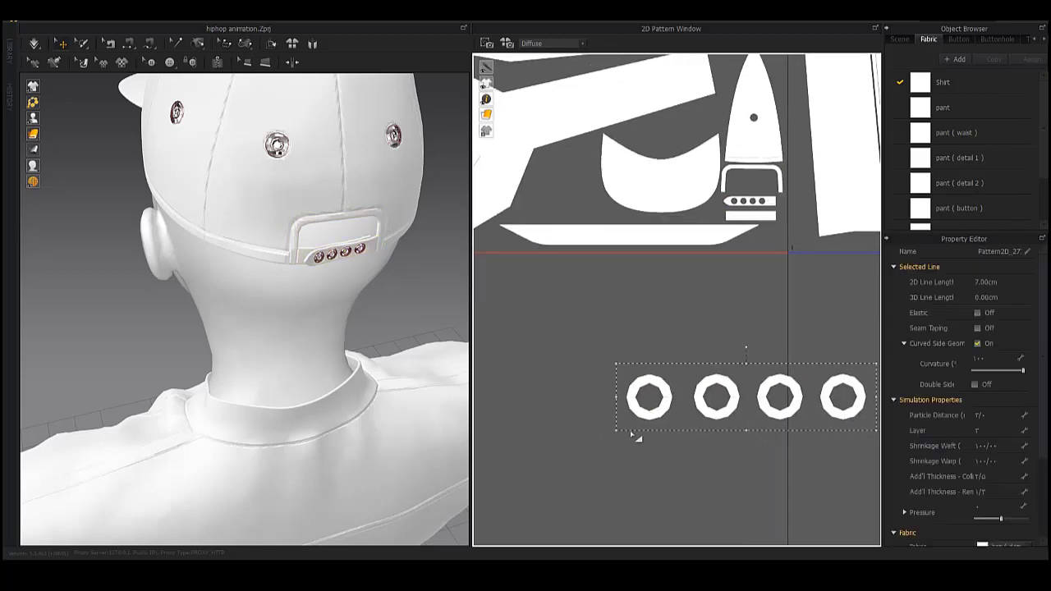
{"action": "key", "text": "ctrl+z"}
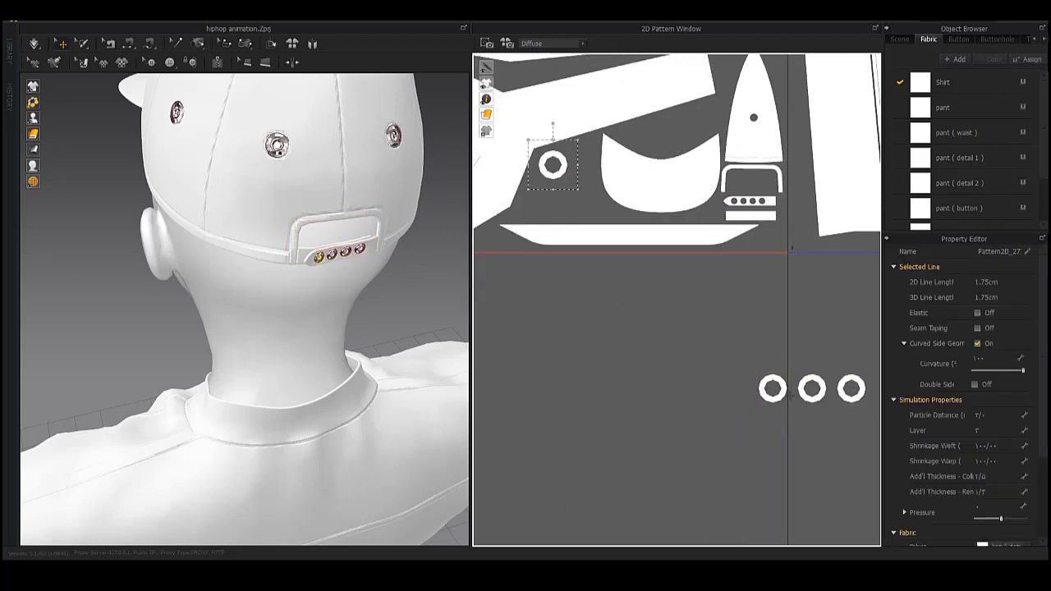
{"action": "middle_click_drag", "start_coordinate": [580, 170], "coordinate": [621, 232]}
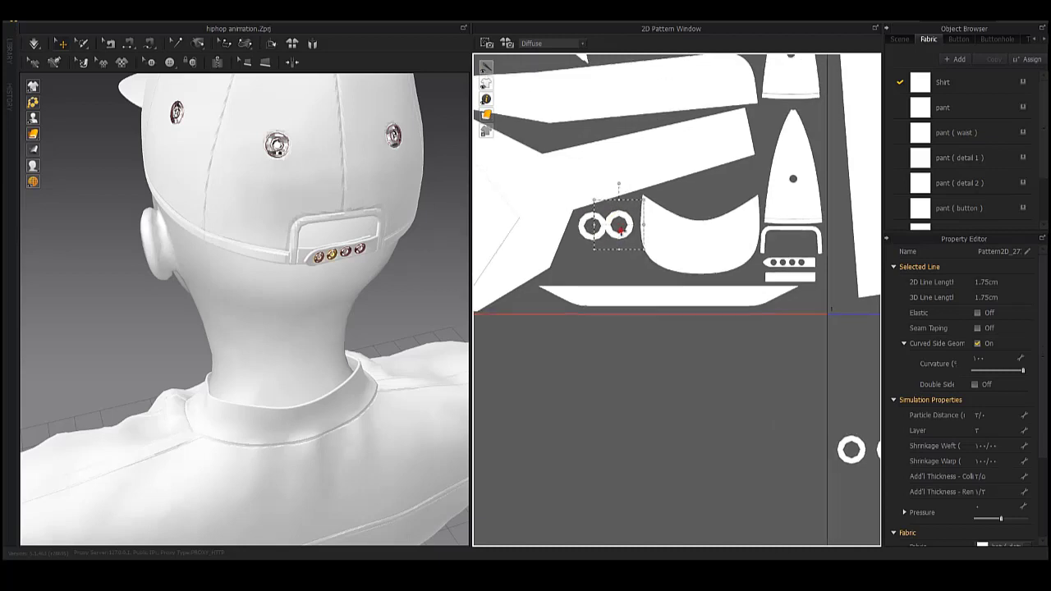
{"action": "middle_click_drag", "start_coordinate": [672, 339], "coordinate": [580, 294]}
{"action": "key", "text": "ctrl+v"}
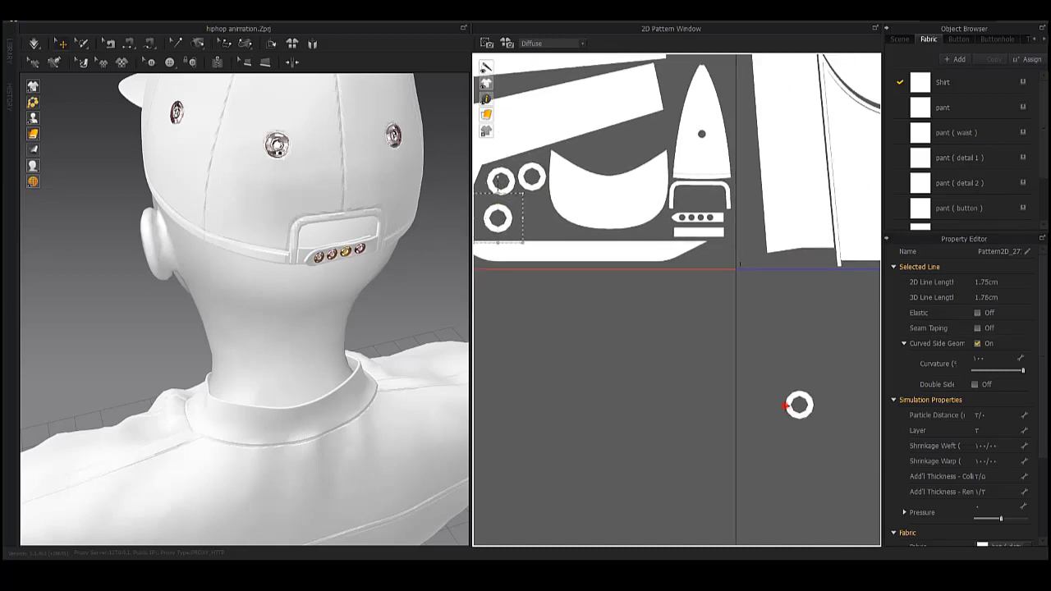
- Gather the remaining small cap rings and paste them into open layout gaps
{"action": "scroll", "coordinate": [575, 238], "scroll_direction": "down", "scroll_amount": 5}
{"action": "middle_click_drag", "start_coordinate": [622, 263], "coordinate": [703, 266]}
{"action": "scroll", "coordinate": [650, 227], "scroll_direction": "up", "scroll_amount": 2}
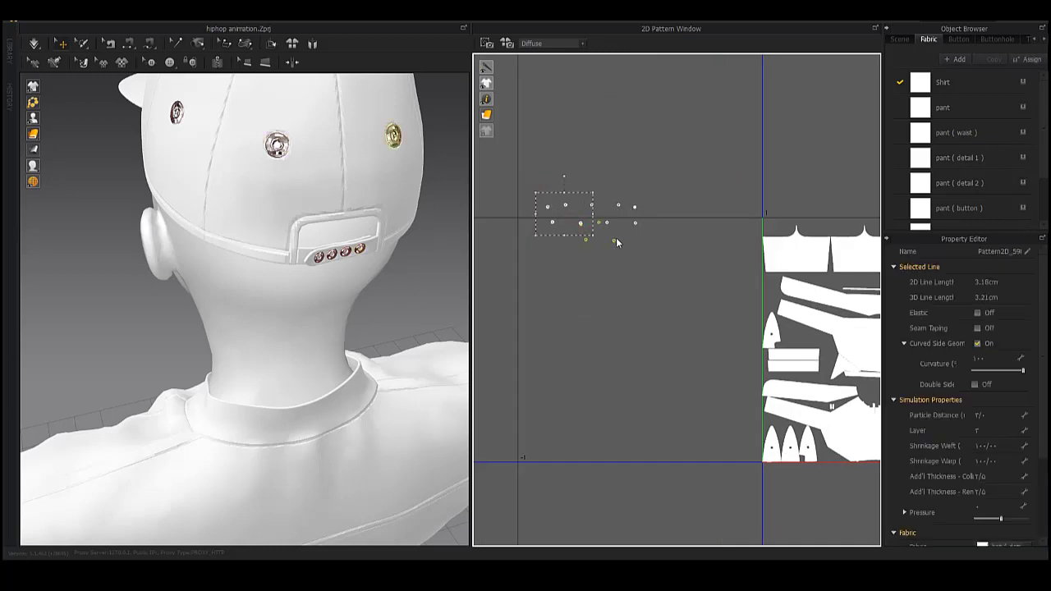
{"action": "left_click_drag", "start_coordinate": [569, 191], "coordinate": [649, 252]}
{"action": "middle_click_drag", "start_coordinate": [742, 380], "coordinate": [643, 305]}
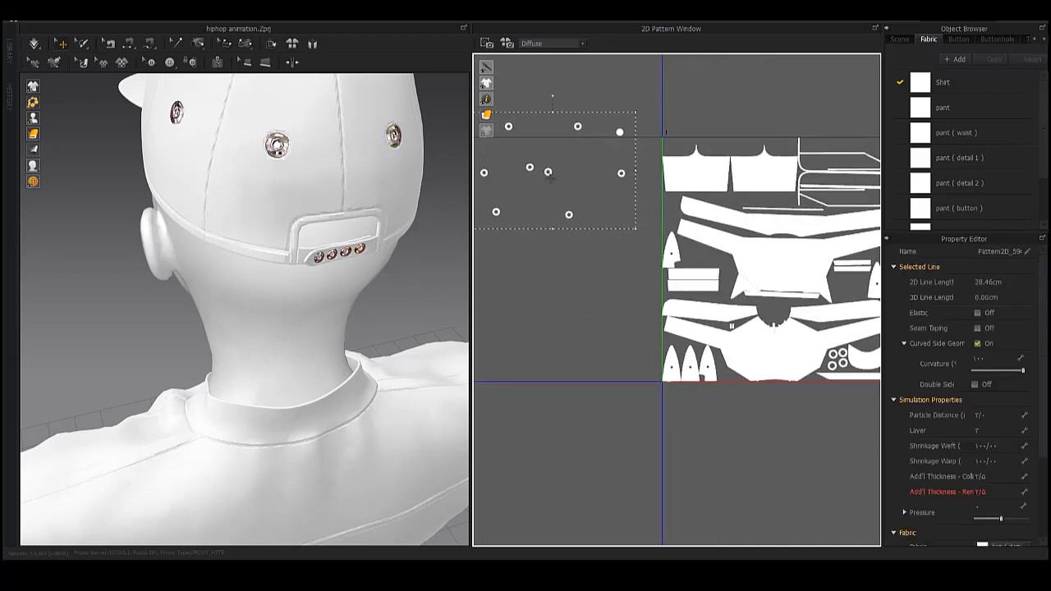
{"action": "key", "text": "ctrl+v"}
{"action": "scroll", "coordinate": [762, 461], "scroll_direction": "up", "scroll_amount": 3}
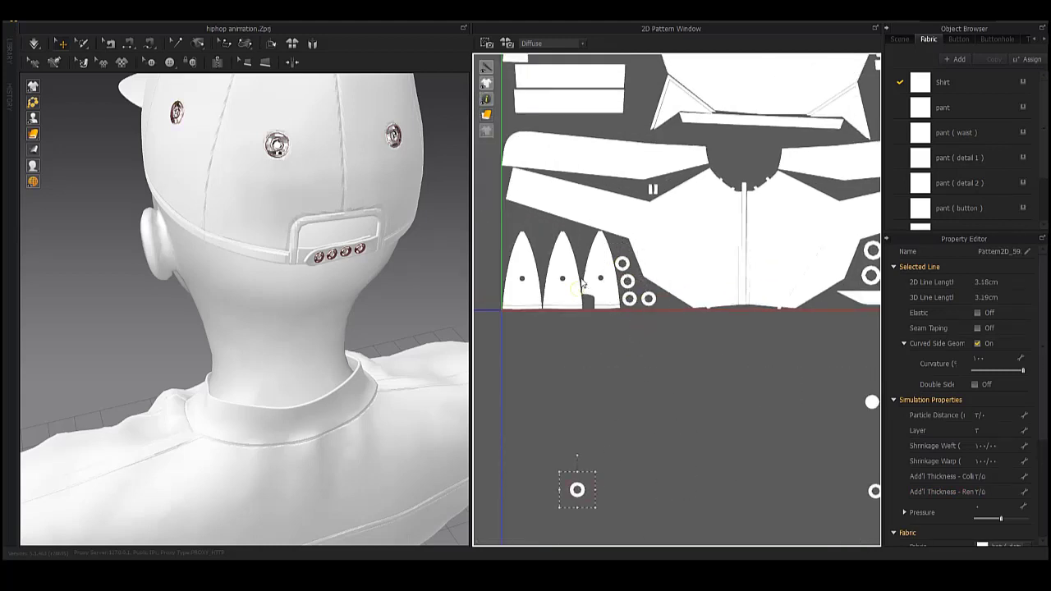
{"action": "middle_click_drag", "start_coordinate": [657, 350], "coordinate": [597, 297]}
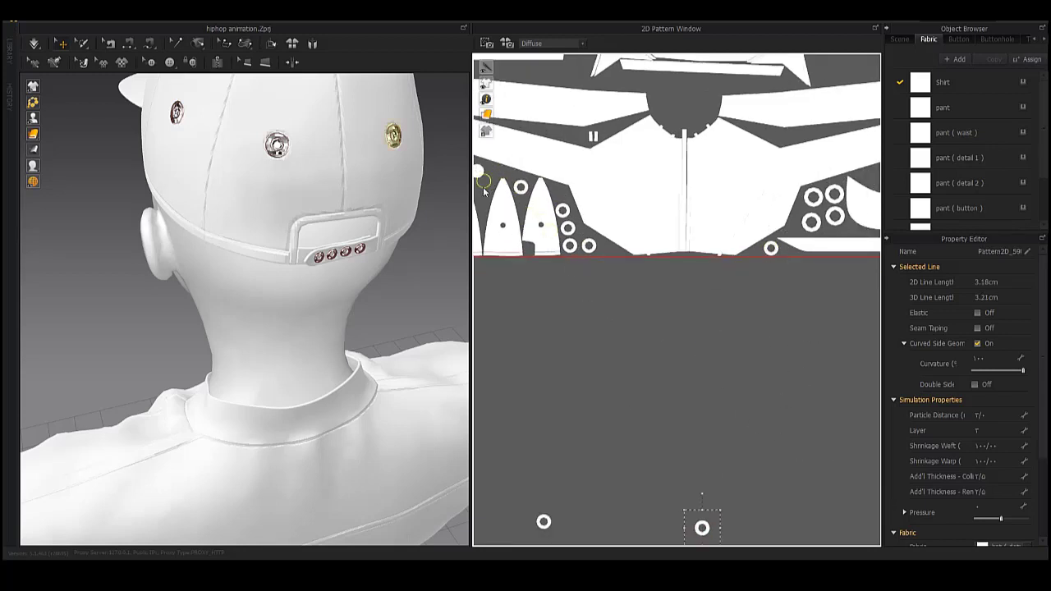
{"action": "scroll", "coordinate": [662, 291], "scroll_direction": "down", "scroll_amount": 2}
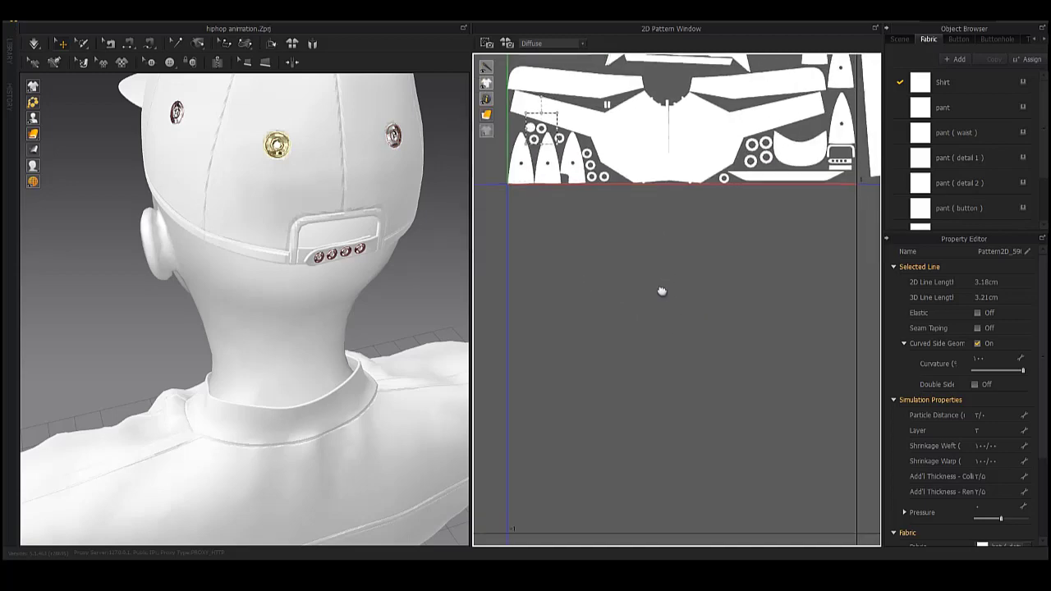
{"action": "scroll", "coordinate": [666, 312], "scroll_direction": "up", "scroll_amount": 3}
{"action": "scroll", "coordinate": [667, 329], "scroll_direction": "up", "scroll_amount": 3}
{"action": "scroll", "coordinate": [670, 345], "scroll_direction": "up", "scroll_amount": 2}
{"action": "scroll", "coordinate": [670, 345], "scroll_direction": "down", "scroll_amount": 3}
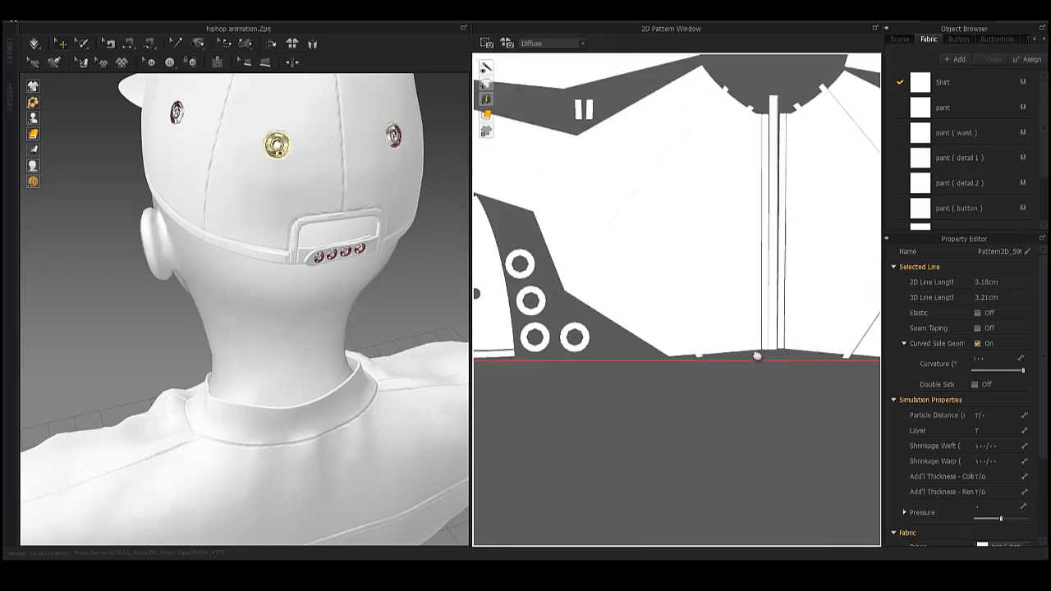
{"action": "scroll", "coordinate": [669, 345], "scroll_direction": "down", "scroll_amount": 4}
{"action": "scroll", "coordinate": [566, 321], "scroll_direction": "up", "scroll_amount": 4}
{"action": "scroll", "coordinate": [624, 278], "scroll_direction": "up", "scroll_amount": 2}
{"action": "middle_click_drag", "start_coordinate": [624, 279], "coordinate": [625, 266]}
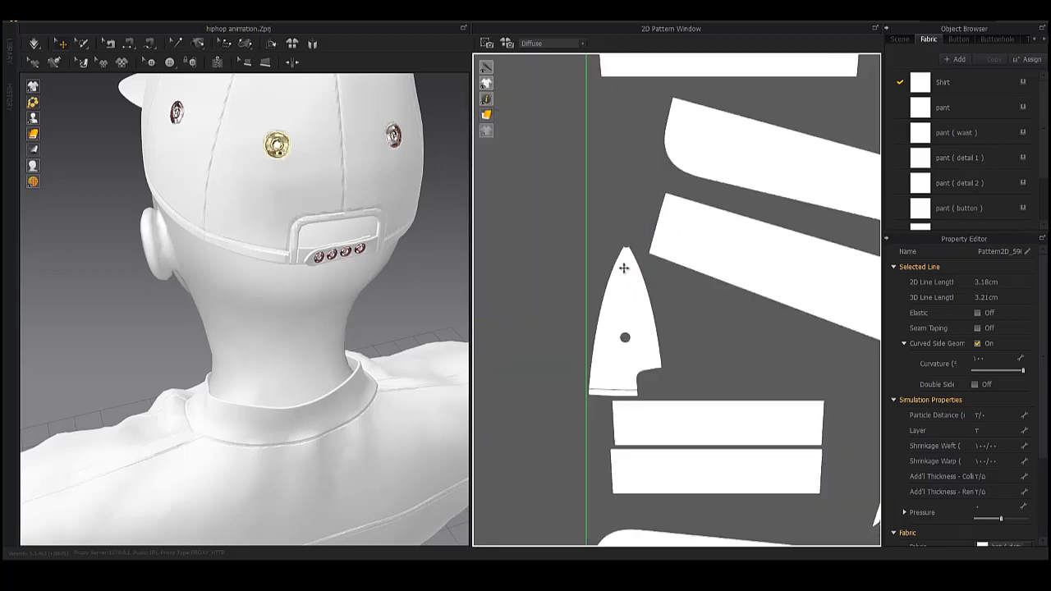
{"action": "scroll", "coordinate": [657, 329], "scroll_direction": "up", "scroll_amount": 3}
{"action": "scroll", "coordinate": [534, 279], "scroll_direction": "up", "scroll_amount": 2}
{"action": "mouse_move", "coordinate": [534, 279]}
{"action": "middle_mouse_down"}
{"action": "mouse_move", "coordinate": [640, 299]}
{"action": "mouse_move", "coordinate": [666, 294]}
{"action": "mouse_move", "coordinate": [681, 332]}
{"action": "mouse_move", "coordinate": [669, 258]}
{"action": "middle_mouse_up"}
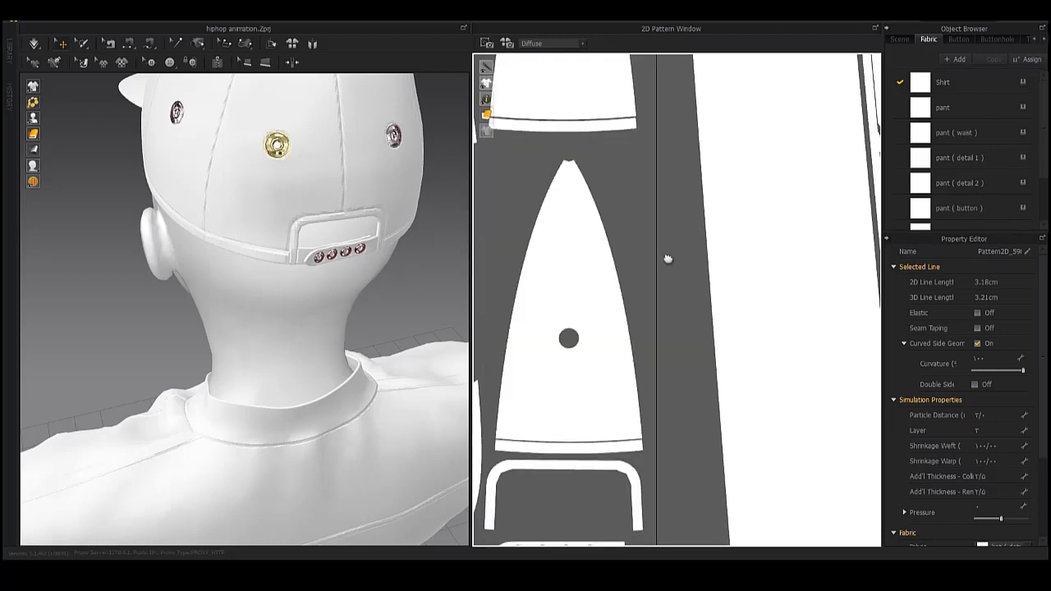
{"action": "scroll", "coordinate": [657, 331], "scroll_direction": "down", "scroll_amount": 2}
{"action": "scroll", "coordinate": [712, 369], "scroll_direction": "up", "scroll_amount": 3}
{"action": "scroll", "coordinate": [589, 336], "scroll_direction": "up", "scroll_amount": 2}
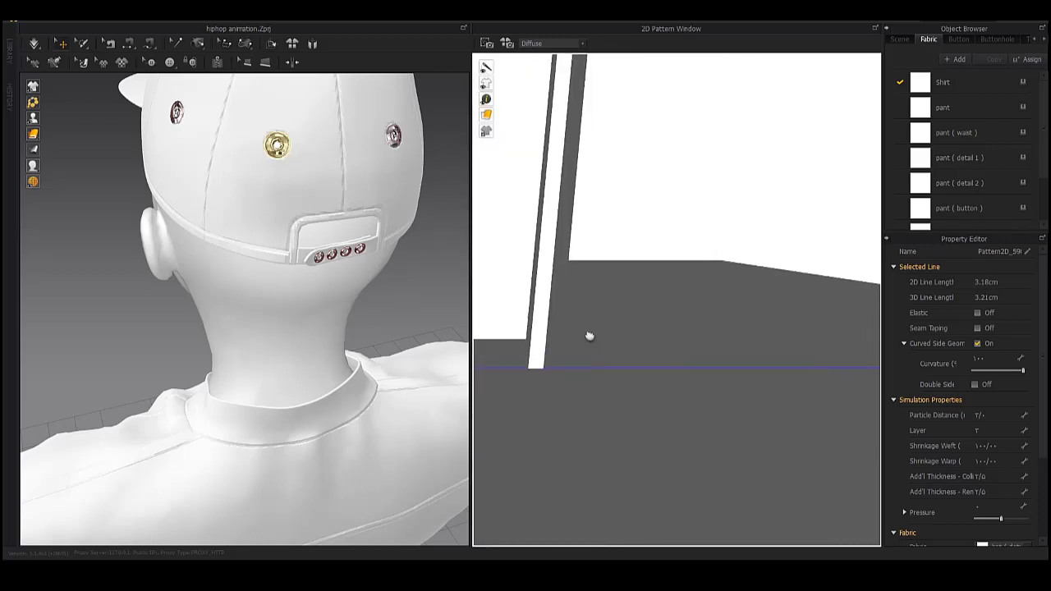
{"action": "mouse_move", "coordinate": [589, 336]}
{"action": "middle_mouse_down"}
{"action": "mouse_move", "coordinate": [716, 312]}
{"action": "mouse_move", "coordinate": [728, 328]}
{"action": "middle_mouse_up"}
{"action": "scroll", "coordinate": [784, 440], "scroll_direction": "down", "scroll_amount": 2}
{"action": "scroll", "coordinate": [728, 329], "scroll_direction": "down", "scroll_amount": 2}
{"action": "left_click", "coordinate": [675, 334]}
{"action": "scroll", "coordinate": [687, 485], "scroll_direction": "down", "scroll_amount": 1}
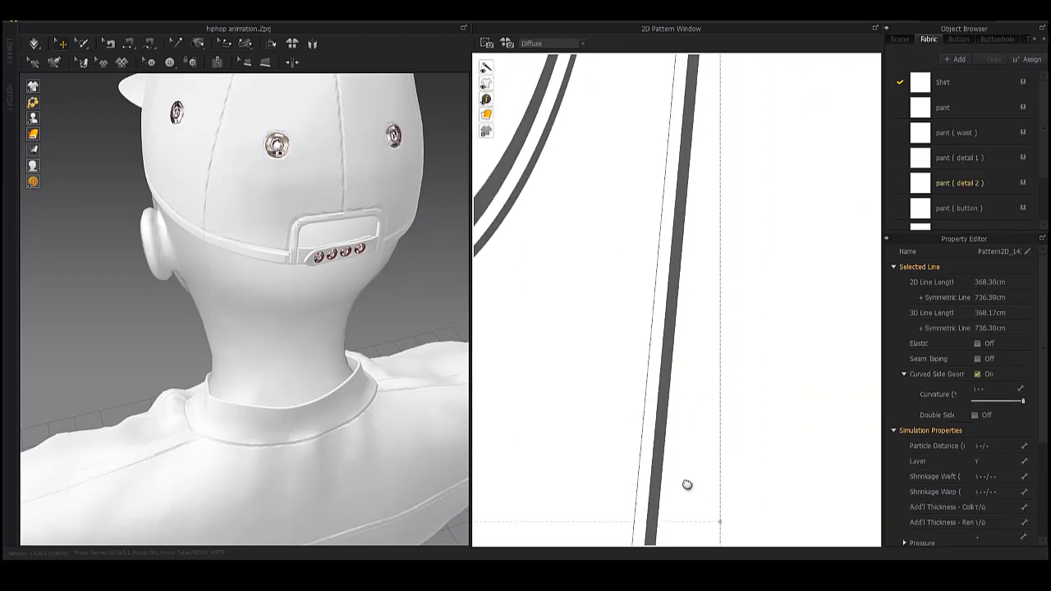
{"action": "scroll", "coordinate": [678, 462], "scroll_direction": "down", "scroll_amount": 2}
{"action": "scroll", "coordinate": [682, 295], "scroll_direction": "up", "scroll_amount": 1}
{"action": "scroll", "coordinate": [683, 228], "scroll_direction": "down", "scroll_amount": 3}
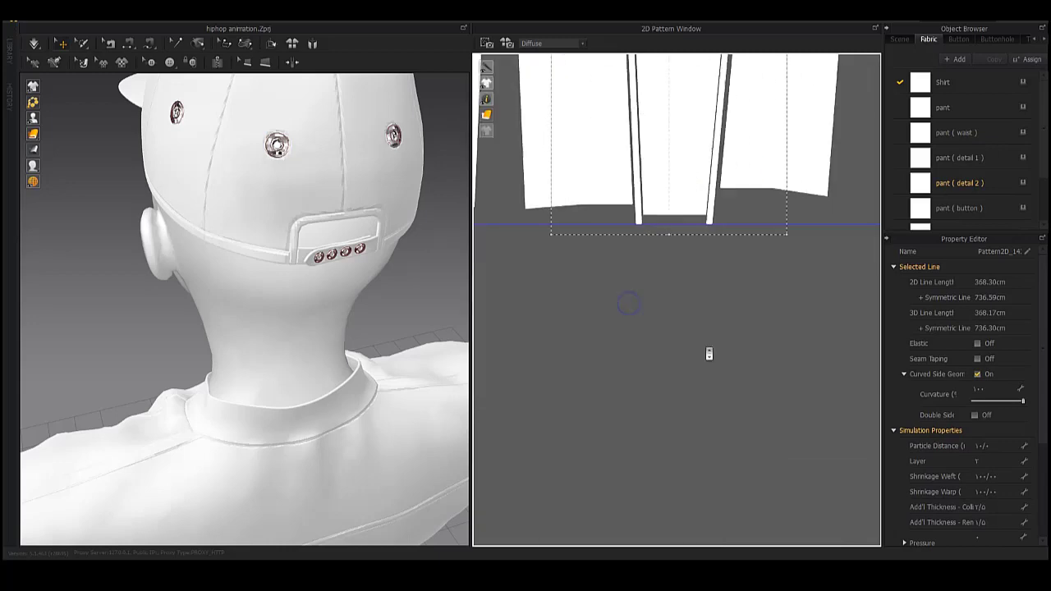
{"action": "middle_click_drag", "start_coordinate": [627, 301], "coordinate": [534, 265]}
{"action": "middle_click_drag", "start_coordinate": [388, 295], "coordinate": [537, 312]}
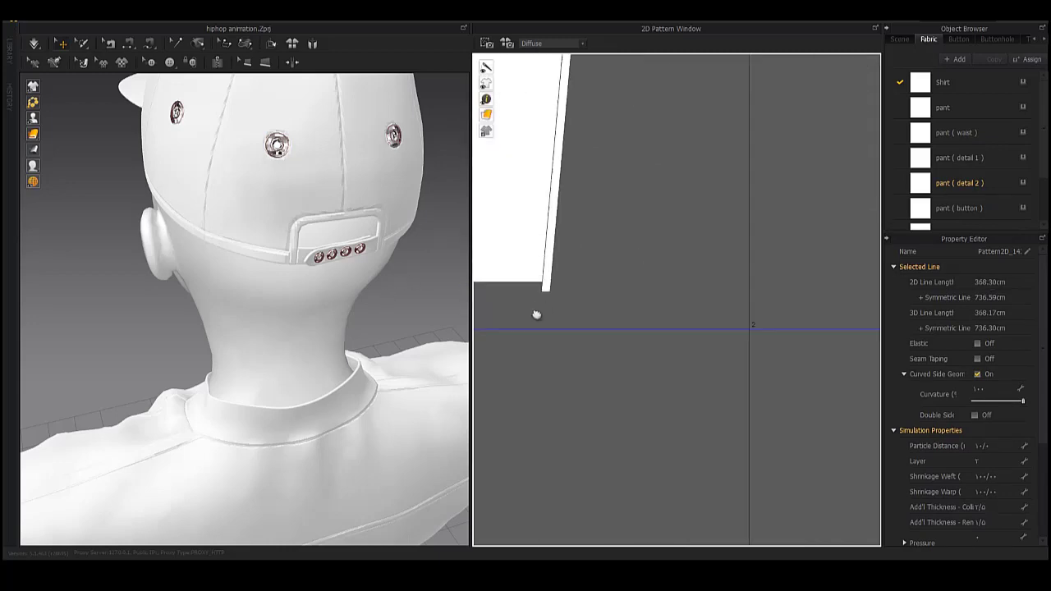
{"action": "scroll", "coordinate": [668, 241], "scroll_direction": "up", "scroll_amount": 2}
{"action": "scroll", "coordinate": [600, 176], "scroll_direction": "down", "scroll_amount": 2}
{"action": "scroll", "coordinate": [661, 274], "scroll_direction": "down", "scroll_amount": 2}
{"action": "scroll", "coordinate": [661, 274], "scroll_direction": "up", "scroll_amount": 1}
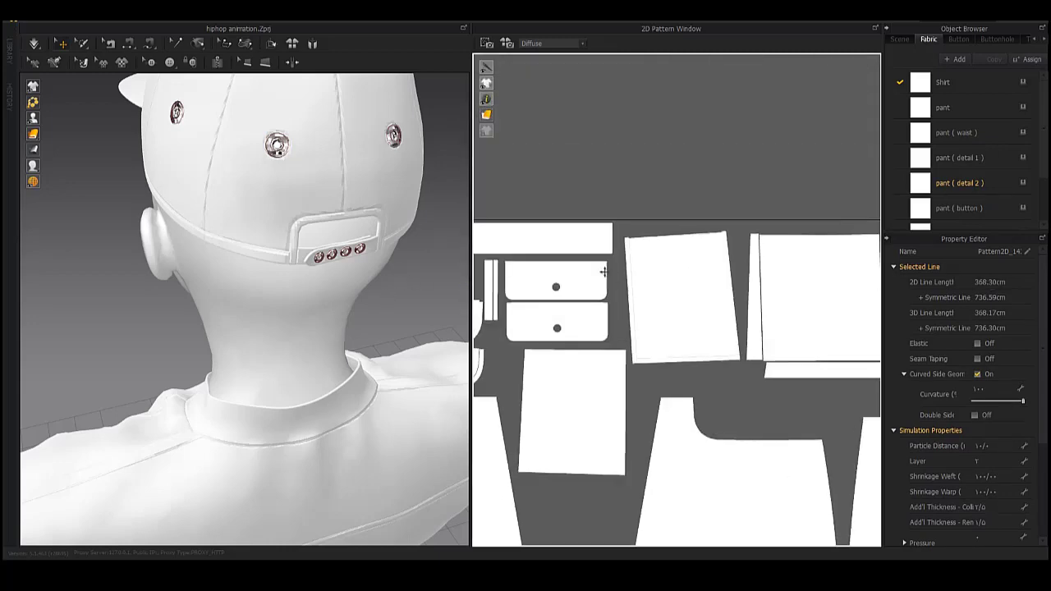
{"action": "scroll", "coordinate": [657, 242], "scroll_direction": "down", "scroll_amount": 2}
{"action": "scroll", "coordinate": [697, 227], "scroll_direction": "down", "scroll_amount": 2}
{"action": "scroll", "coordinate": [713, 271], "scroll_direction": "down", "scroll_amount": 3}
- Reopen the hiphop animation.Zprj project from the File menu
{"action": "scroll", "coordinate": [805, 188], "scroll_direction": "down", "scroll_amount": 1}
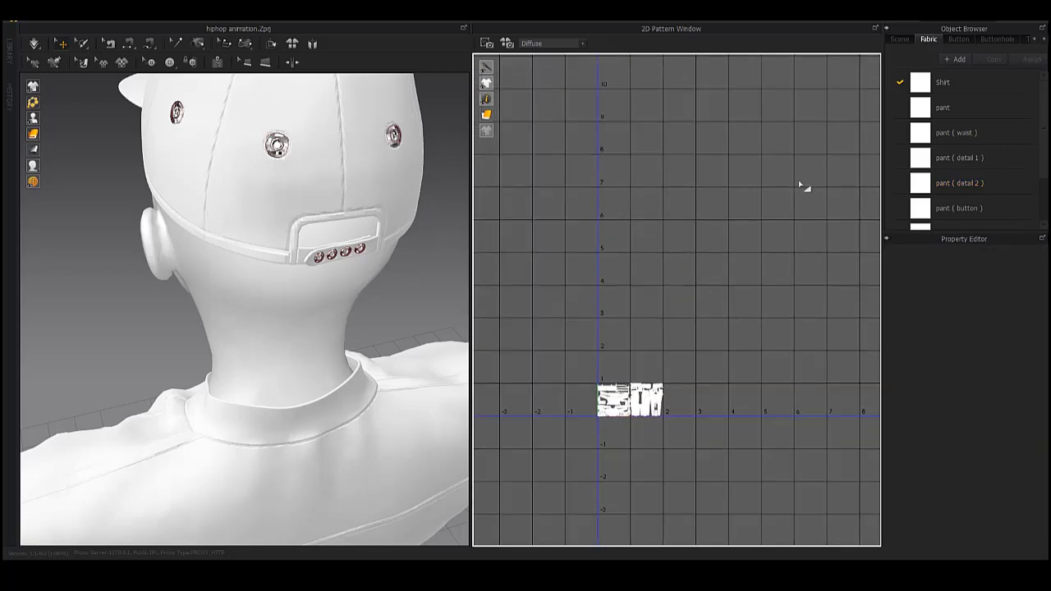
{"action": "scroll", "coordinate": [501, 367], "scroll_direction": "up", "scroll_amount": 1}
{"action": "middle_click_drag", "start_coordinate": [803, 210], "coordinate": [737, 102]}
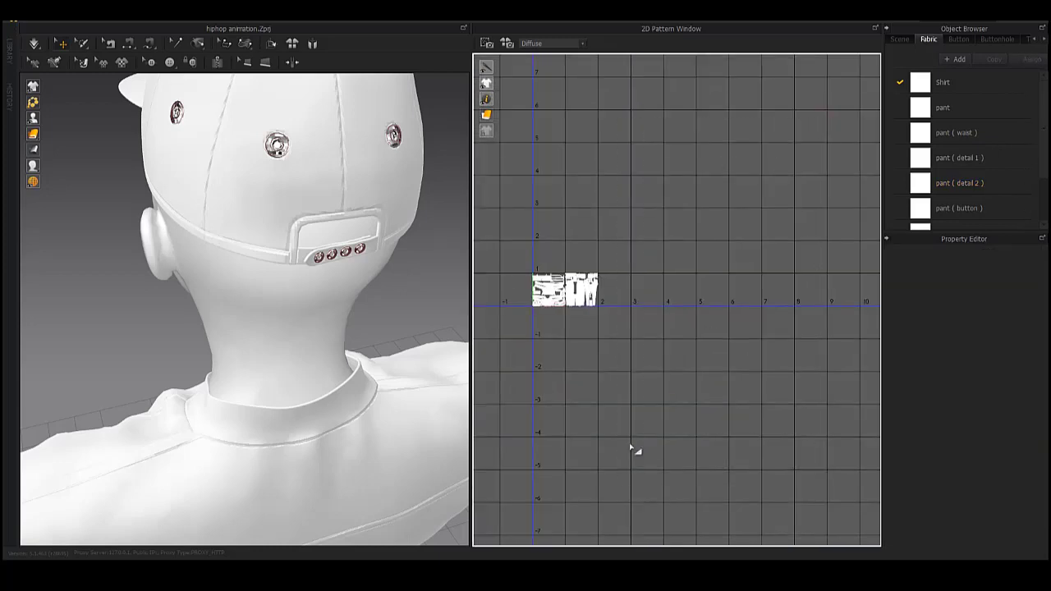
{"action": "scroll", "coordinate": [703, 307], "scroll_direction": "down", "scroll_amount": 2}
{"action": "scroll", "coordinate": [665, 395], "scroll_direction": "up", "scroll_amount": 5}
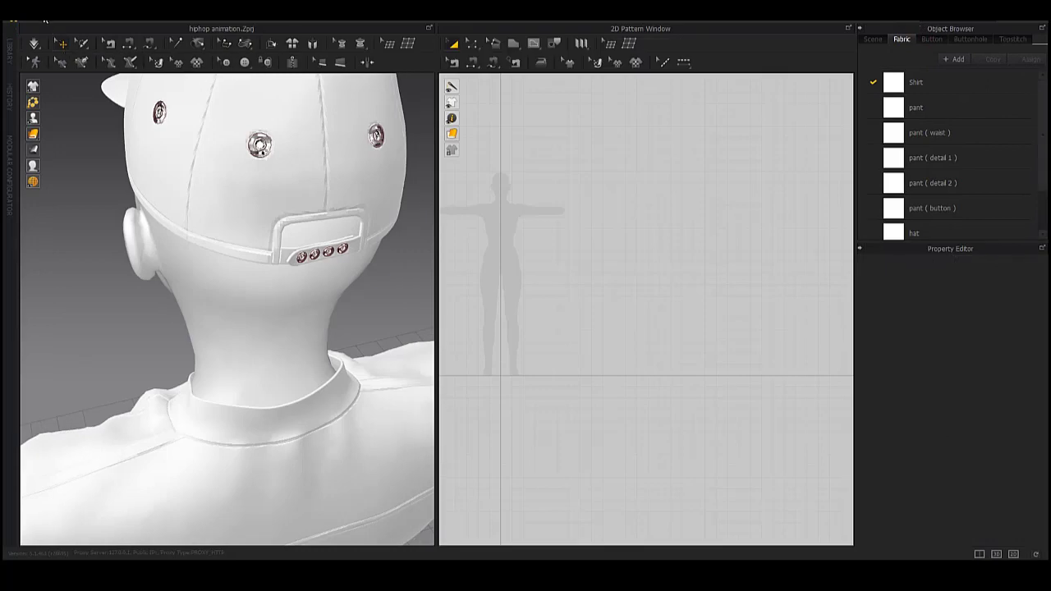
{"action": "left_click", "coordinate": [32, 25]}
{"action": "left_click", "coordinate": [164, 90]}
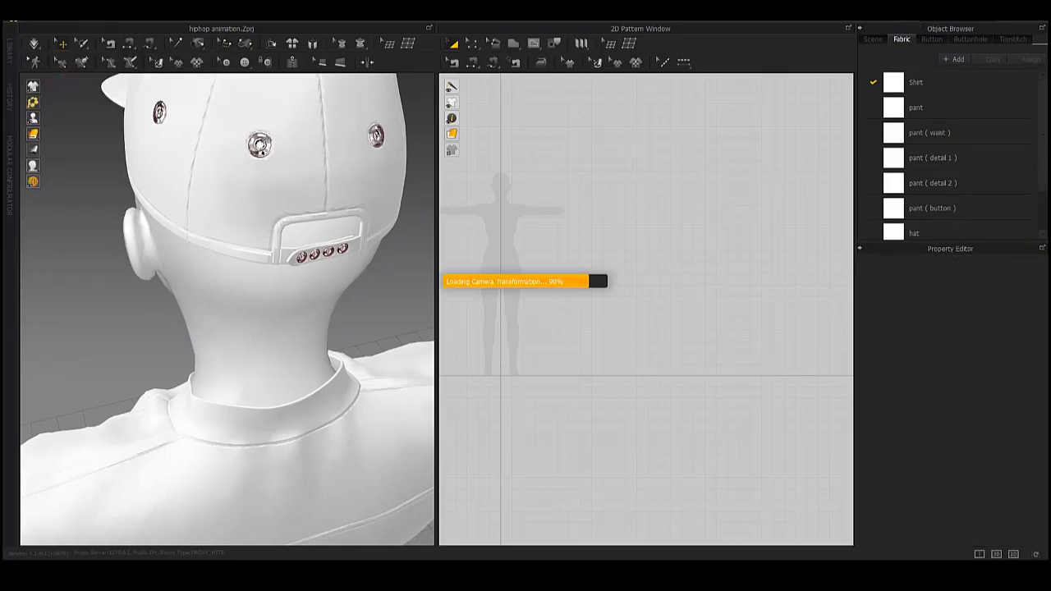
- Export all patterns as a single thick OBJ named 'hiphop thick' into Desktop/hiphop
{"action": "left_click_drag", "start_coordinate": [517, 156], "coordinate": [716, 349]}
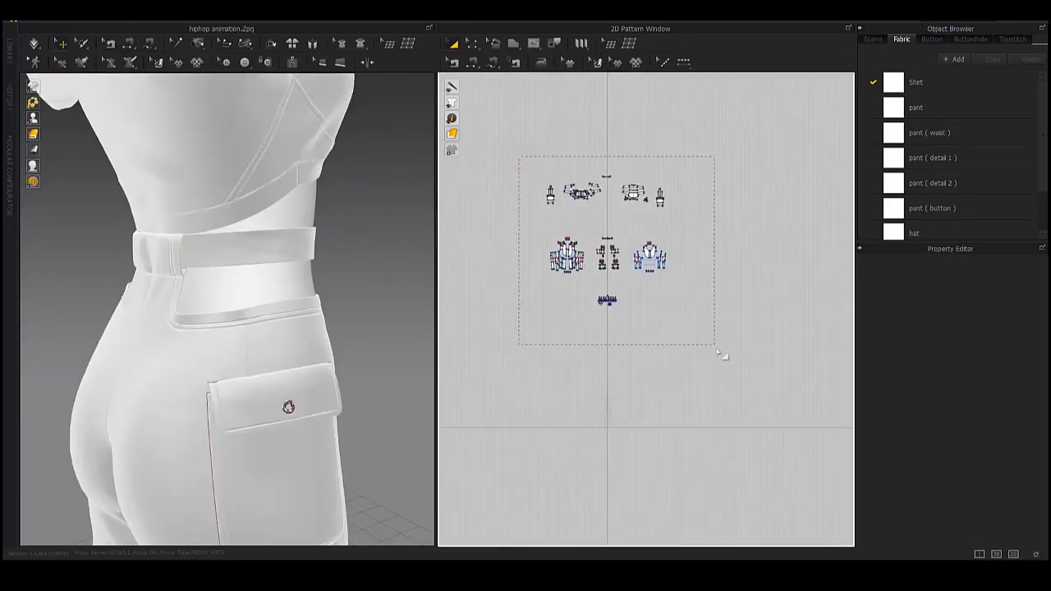
{"action": "key", "text": "2"}
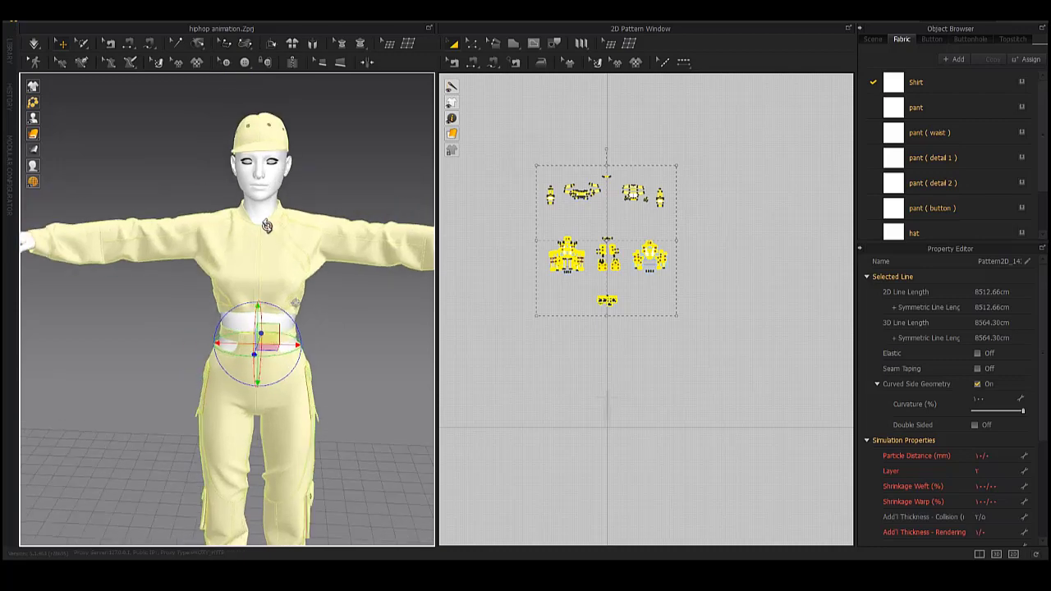
{"action": "left_click", "coordinate": [37, 22]}
{"action": "left_click", "coordinate": [161, 170]}
{"action": "left_click", "coordinate": [361, 144]}
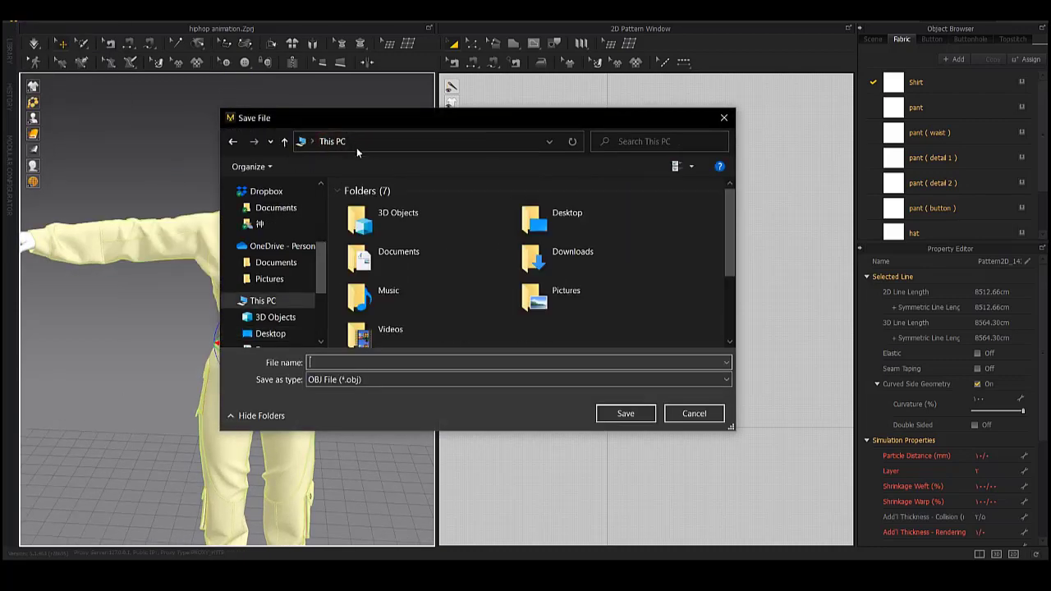
{"action": "double_click", "coordinate": [538, 216]}
{"action": "scroll", "coordinate": [476, 259], "scroll_direction": "down", "scroll_amount": 5}
{"action": "double_click", "coordinate": [655, 230]}
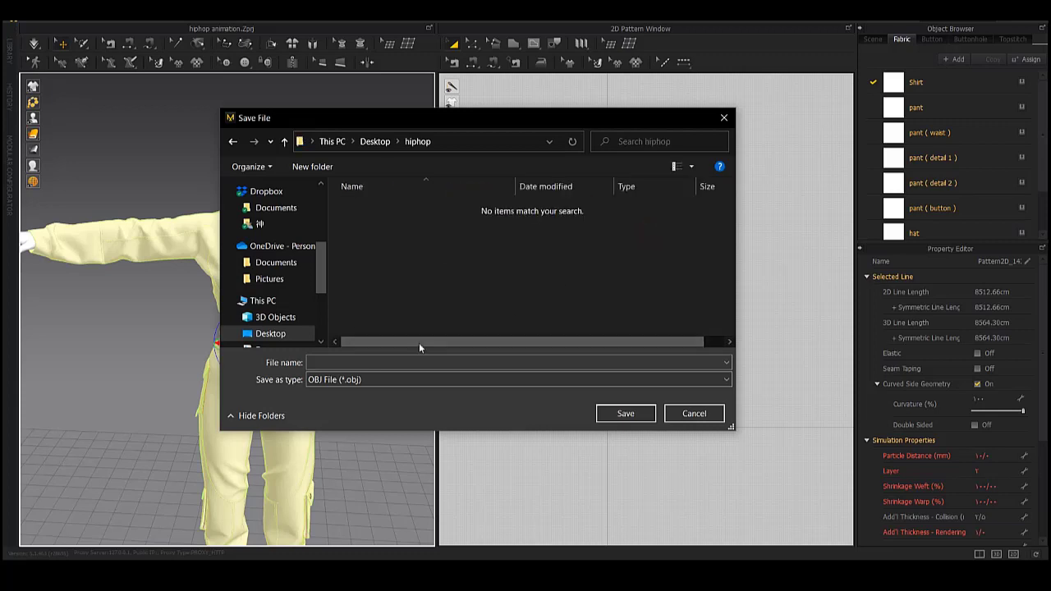
{"action": "type", "text": "hiphop "}
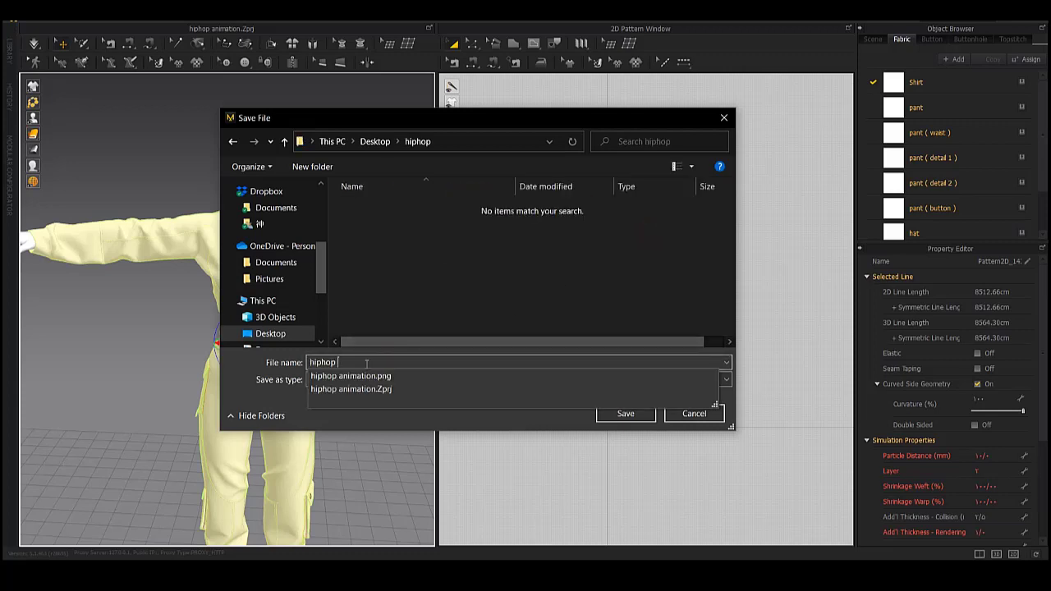
{"action": "type", "text": "thick"}
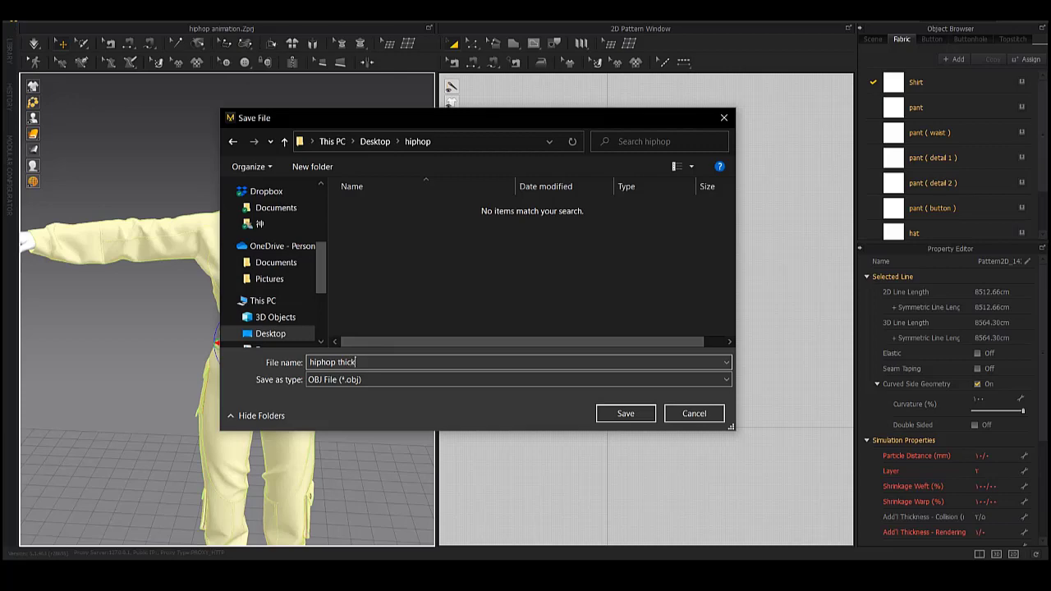
{"action": "key", "text": "Return"}
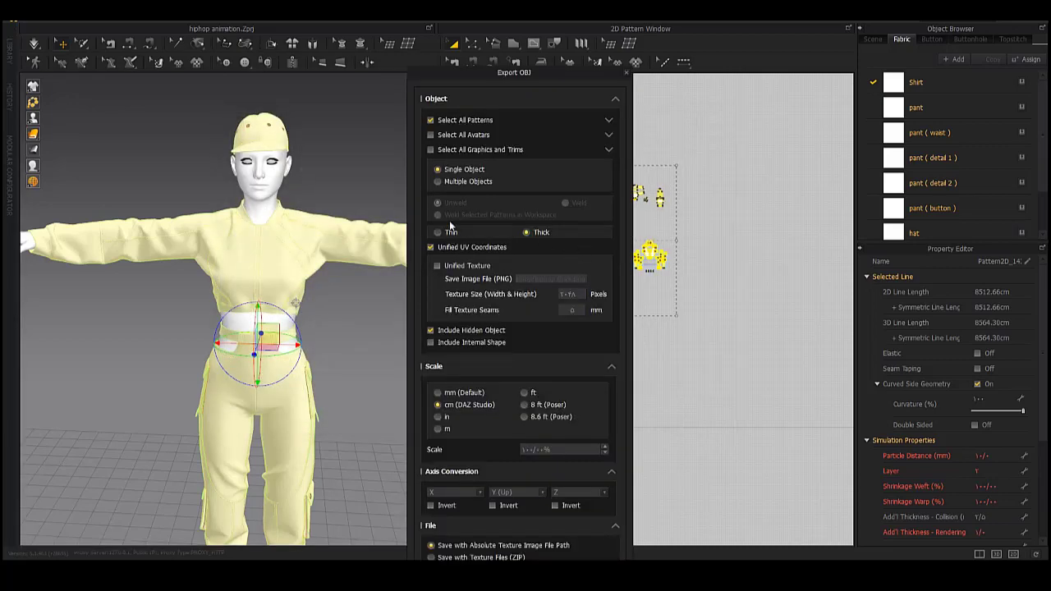
{"action": "left_click", "coordinate": [616, 99]}
{"action": "left_click", "coordinate": [551, 380]}
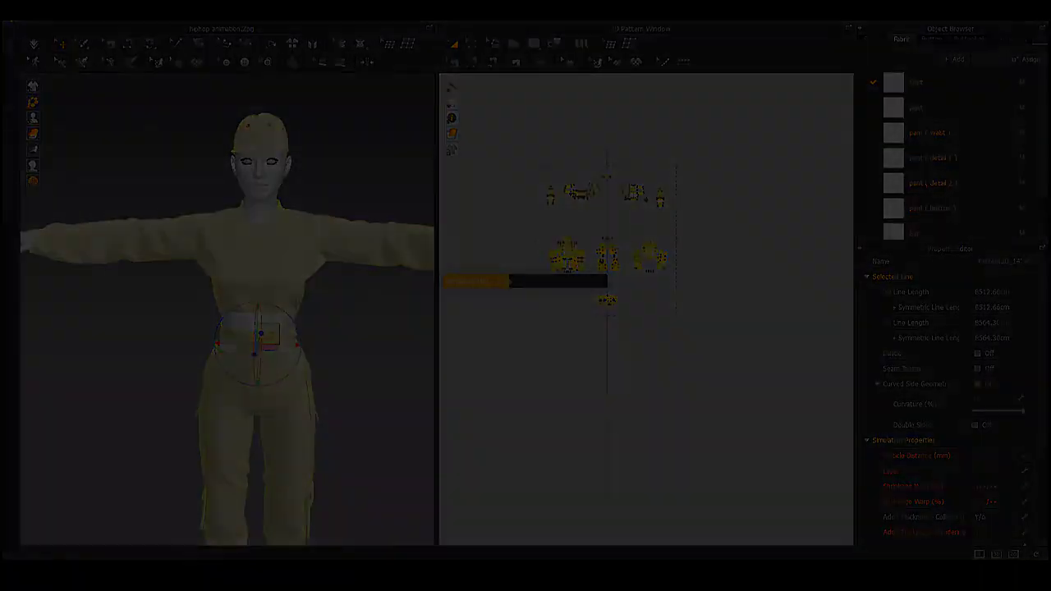
- Create a new 2048 Substance Painter project from hiphop thick.obj
{"action": "key", "text": "ctrl+n"}
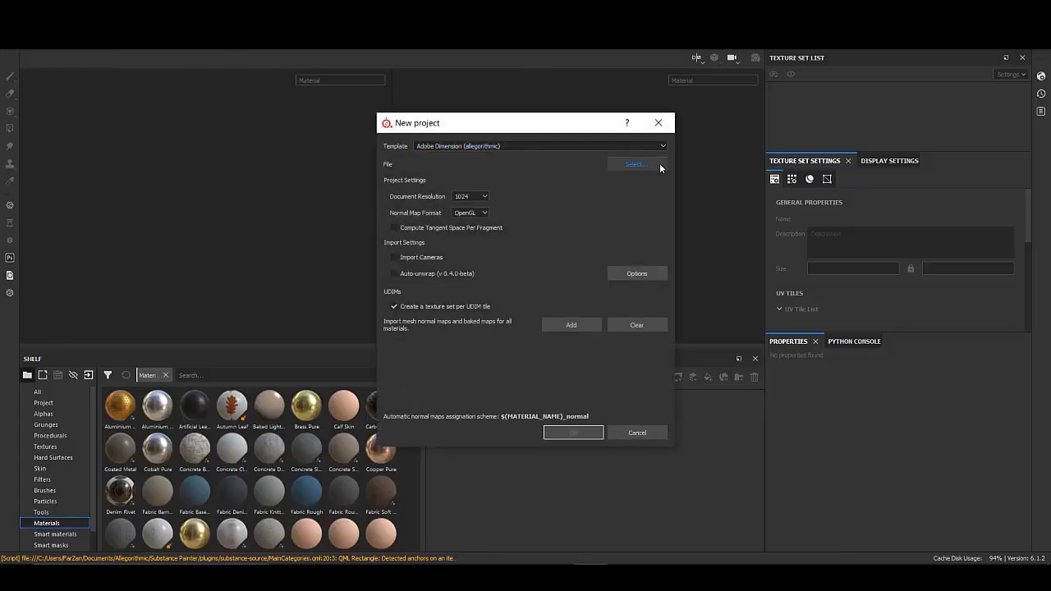
{"action": "left_click", "coordinate": [657, 163]}
{"action": "left_click", "coordinate": [460, 262]}
{"action": "double_click", "coordinate": [535, 247]}
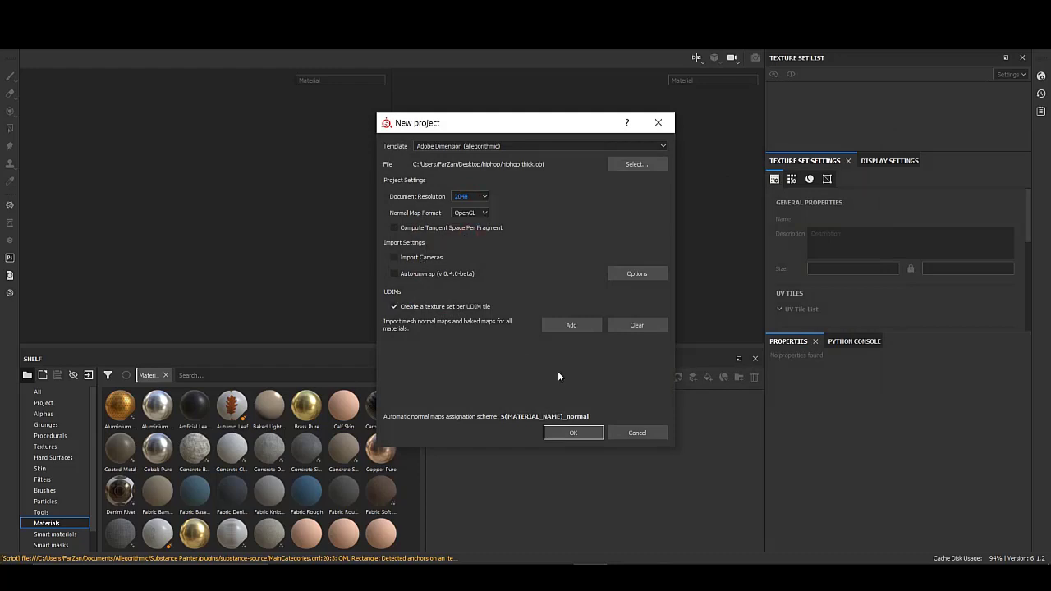
{"action": "key", "text": "Return"}
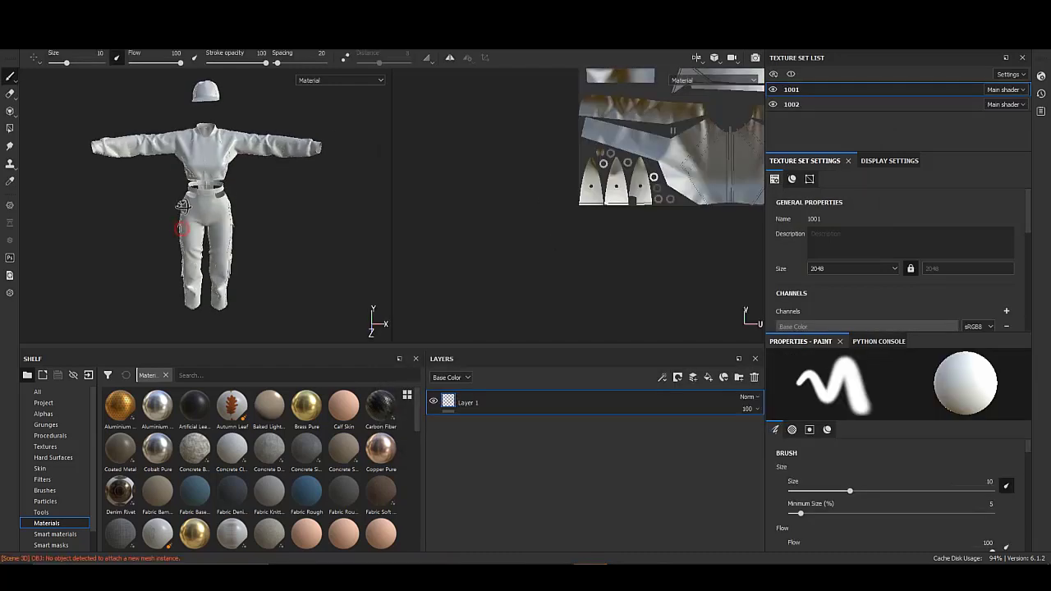
- Inspect the torso and trousers, then hide the 1002 texture set
{"action": "scroll", "coordinate": [323, 224], "scroll_direction": "up", "scroll_amount": 2}
{"action": "scroll", "coordinate": [323, 223], "scroll_direction": "up", "scroll_amount": 2}
{"action": "scroll", "coordinate": [322, 223], "scroll_direction": "up", "scroll_amount": 2}
{"action": "scroll", "coordinate": [275, 200], "scroll_direction": "up", "scroll_amount": 2}
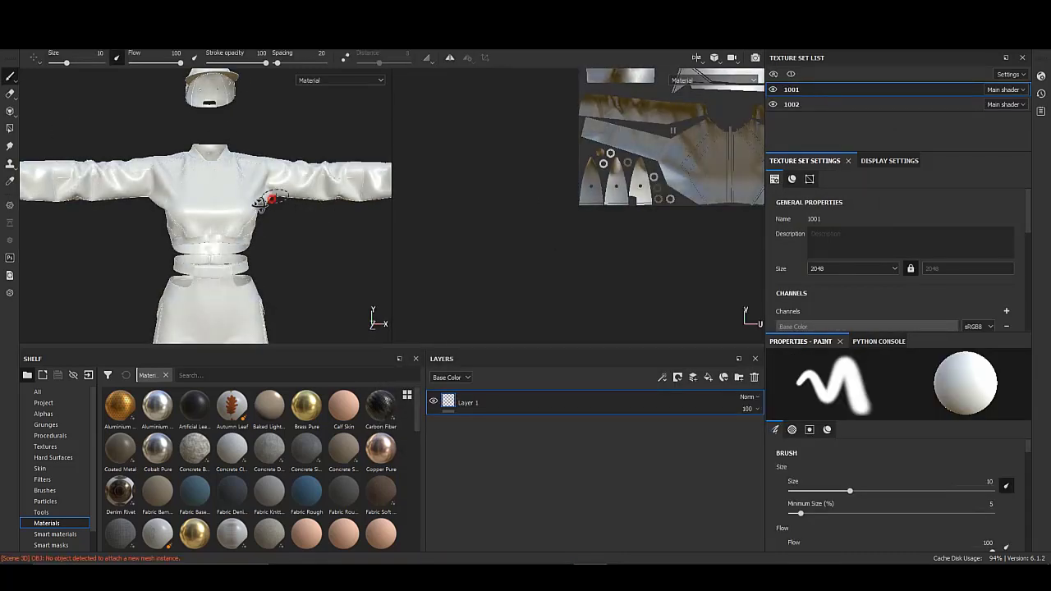
{"action": "scroll", "coordinate": [242, 214], "scroll_direction": "up", "scroll_amount": 2}
{"action": "mouse_move", "coordinate": [242, 214]}
{"action": "left_mouse_down", "text": "alt"}
{"action": "mouse_move", "coordinate": [194, 206]}
{"action": "mouse_move", "coordinate": [310, 217]}
{"action": "mouse_move", "coordinate": [207, 223]}
{"action": "mouse_move", "coordinate": [288, 202]}
{"action": "mouse_move", "coordinate": [264, 199]}
{"action": "left_mouse_up", "text": "alt"}
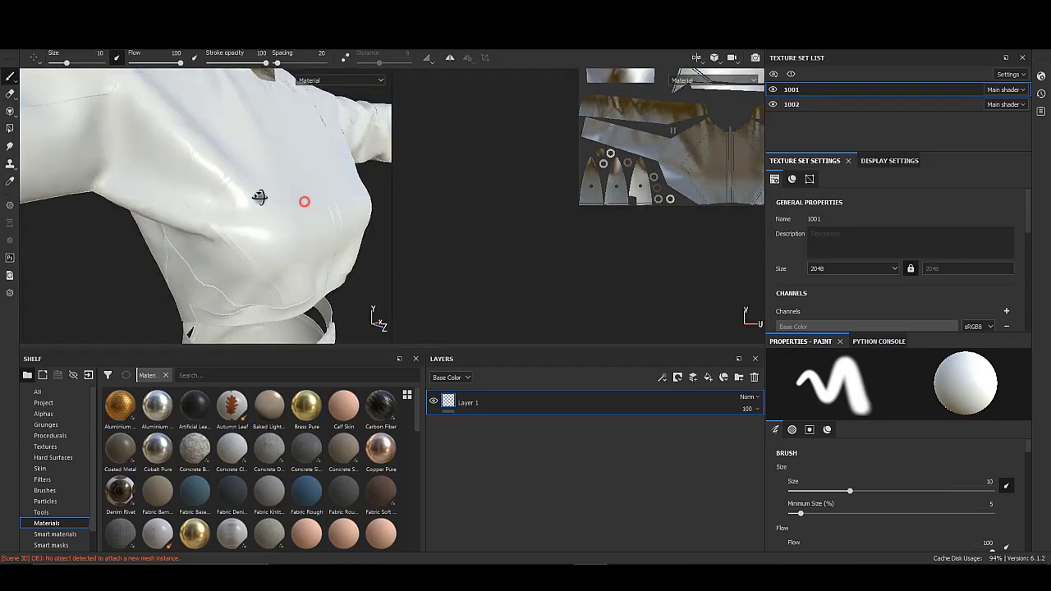
{"action": "middle_click_drag", "start_coordinate": [266, 200], "coordinate": [235, 93], "text": "alt"}
{"action": "mouse_move", "coordinate": [235, 93]}
{"action": "left_mouse_down", "text": "alt"}
{"action": "mouse_move", "coordinate": [282, 189]}
{"action": "mouse_move", "coordinate": [159, 277]}
{"action": "left_mouse_up", "text": "alt"}
{"action": "scroll", "coordinate": [159, 277], "scroll_direction": "down", "scroll_amount": 3}
{"action": "scroll", "coordinate": [159, 277], "scroll_direction": "up", "scroll_amount": 1}
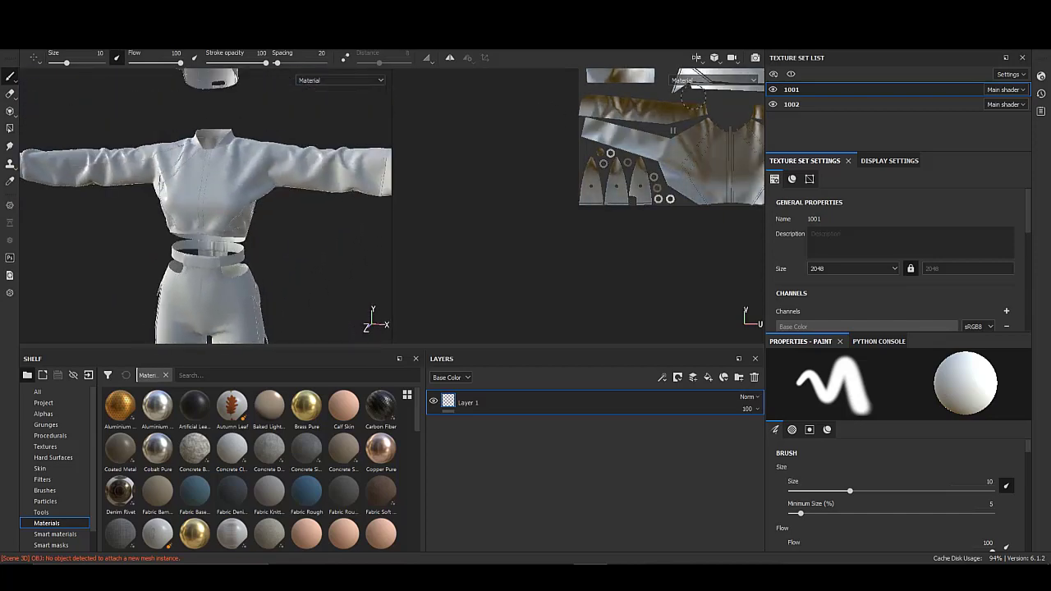
{"action": "left_click", "coordinate": [772, 105]}
- Keep texture set 1002 hidden and delete the default Layer 1
{"action": "mouse_move", "coordinate": [288, 219]}
{"action": "left_mouse_down", "text": "alt"}
{"action": "mouse_move", "coordinate": [345, 232]}
{"action": "mouse_move", "coordinate": [252, 217]}
{"action": "left_mouse_up", "text": "alt"}
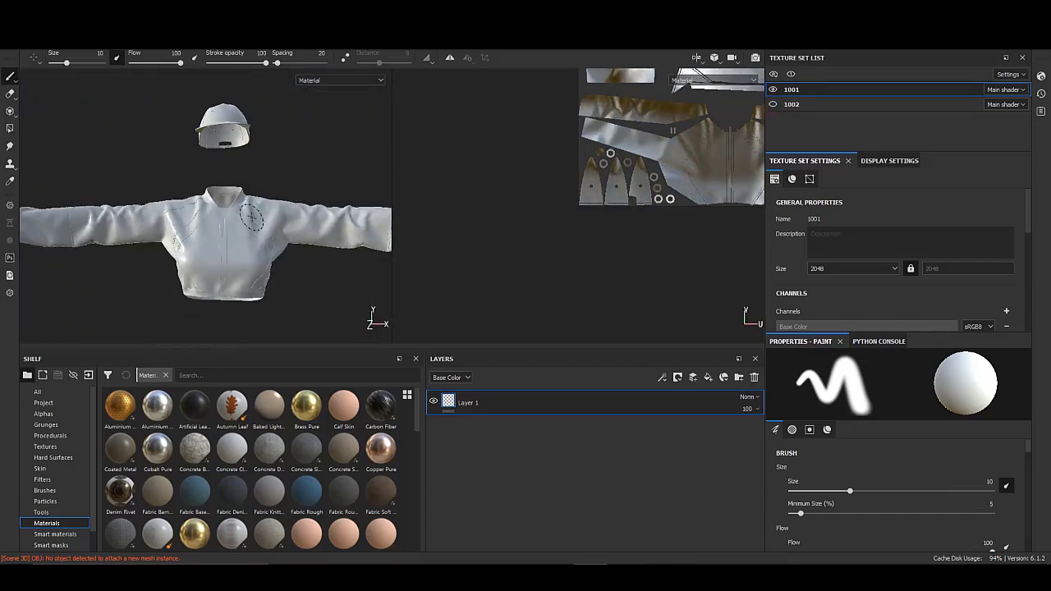
{"action": "middle_click_drag", "start_coordinate": [252, 217], "coordinate": [252, 170], "text": "alt"}
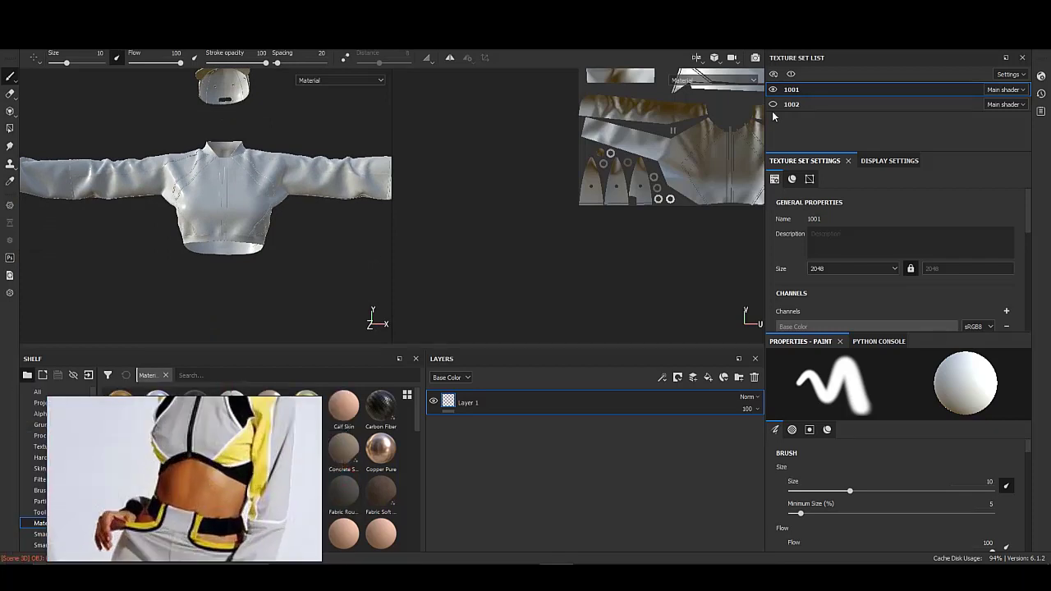
{"action": "left_click", "coordinate": [773, 104]}
{"action": "left_click", "coordinate": [773, 104]}
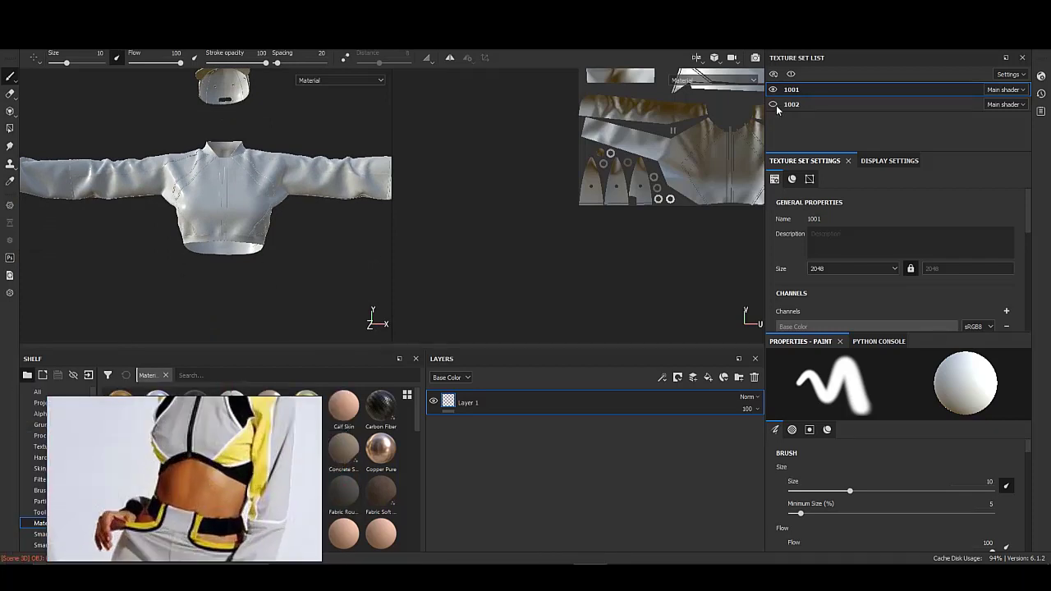
{"action": "left_click", "coordinate": [756, 377]}
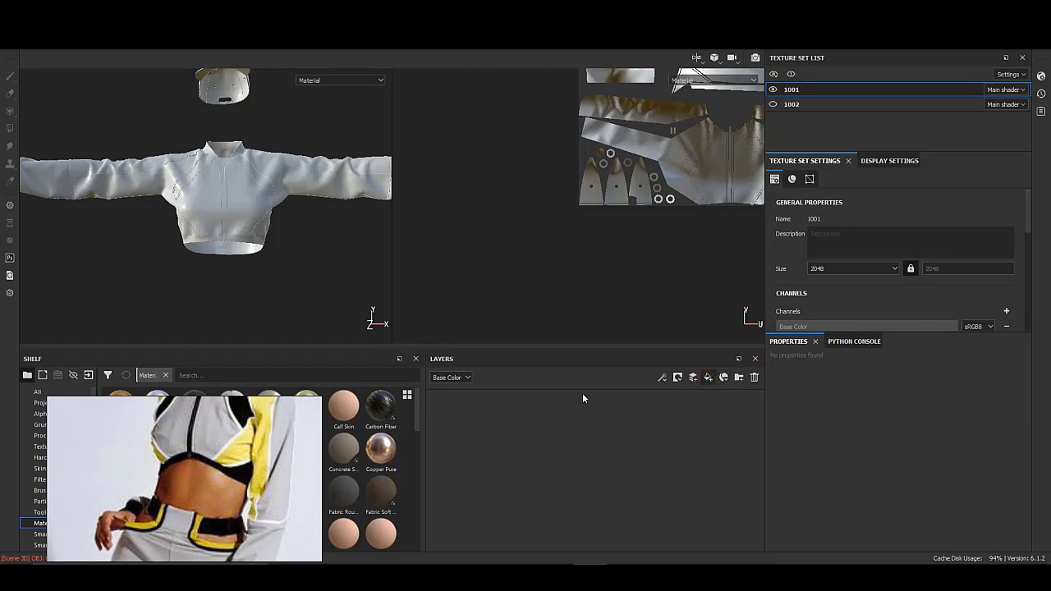
- Add a fill layer to the 1001 set and save the project into the hiphop folder
{"action": "left_click", "coordinate": [708, 377]}
{"action": "key", "text": "ctrl+s"}
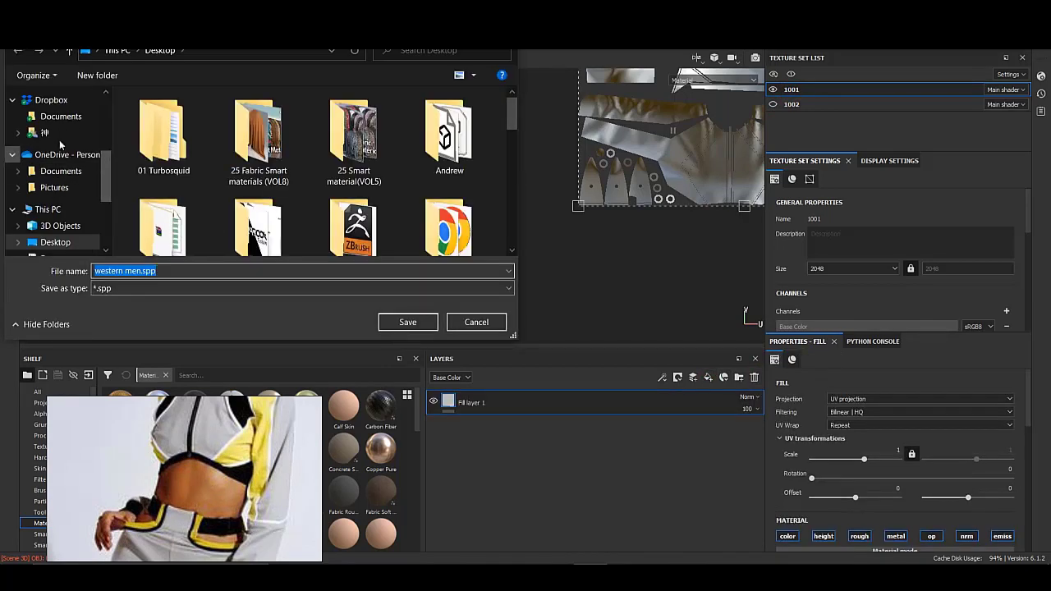
{"action": "scroll", "coordinate": [60, 145], "scroll_direction": "up", "scroll_amount": 2}
{"action": "left_click", "coordinate": [53, 144]}
{"action": "left_click", "coordinate": [141, 271]}
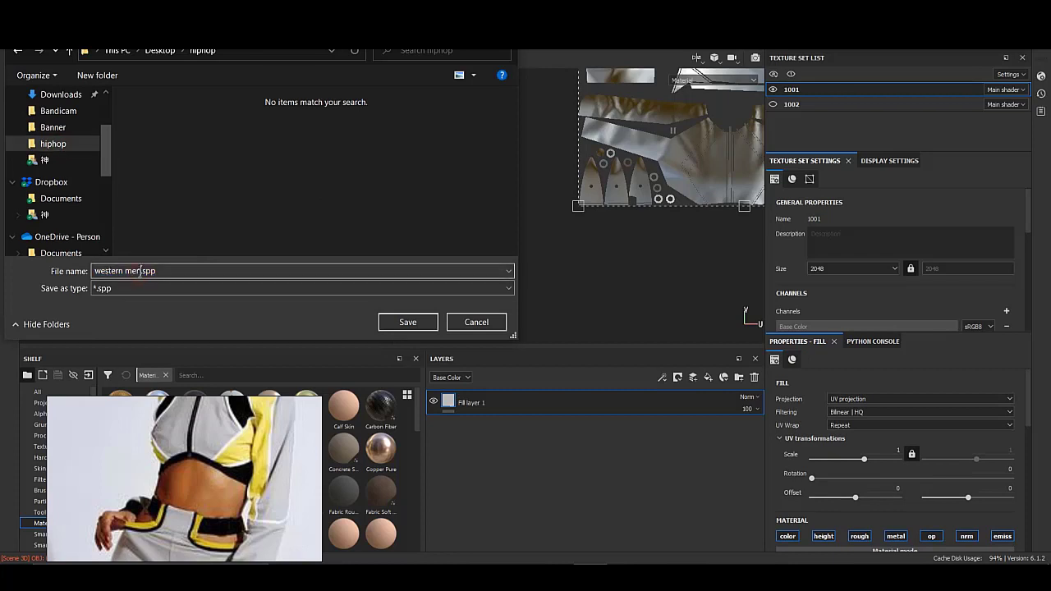
{"action": "type", "text": "hiphop"}
{"action": "left_click", "coordinate": [408, 320]}
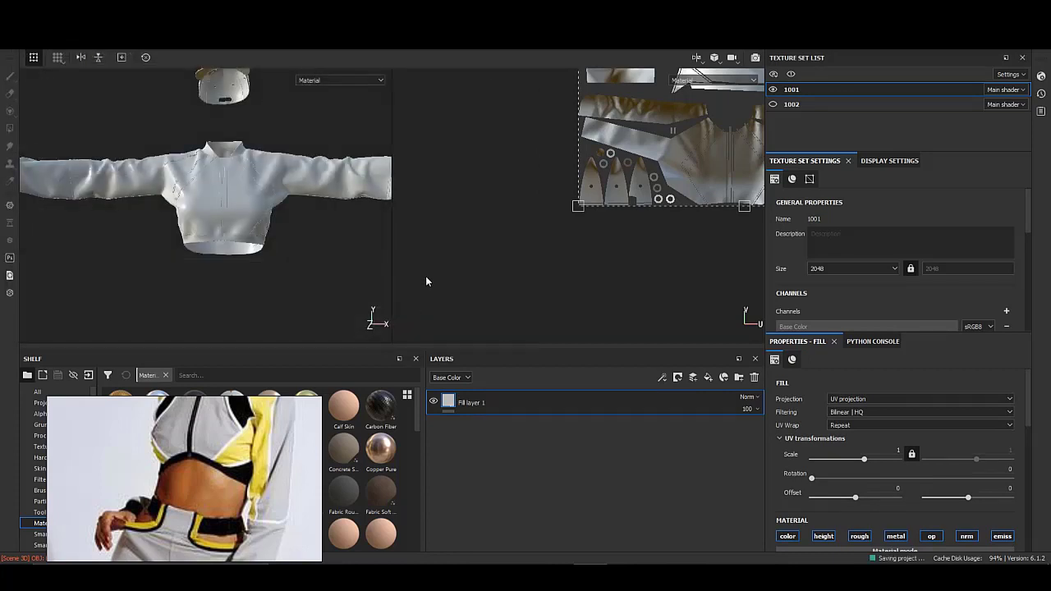
- Keep the fill's base colour unchanged and lower its roughness to about 0.74
{"action": "scroll", "coordinate": [872, 440], "scroll_direction": "down", "scroll_amount": 3}
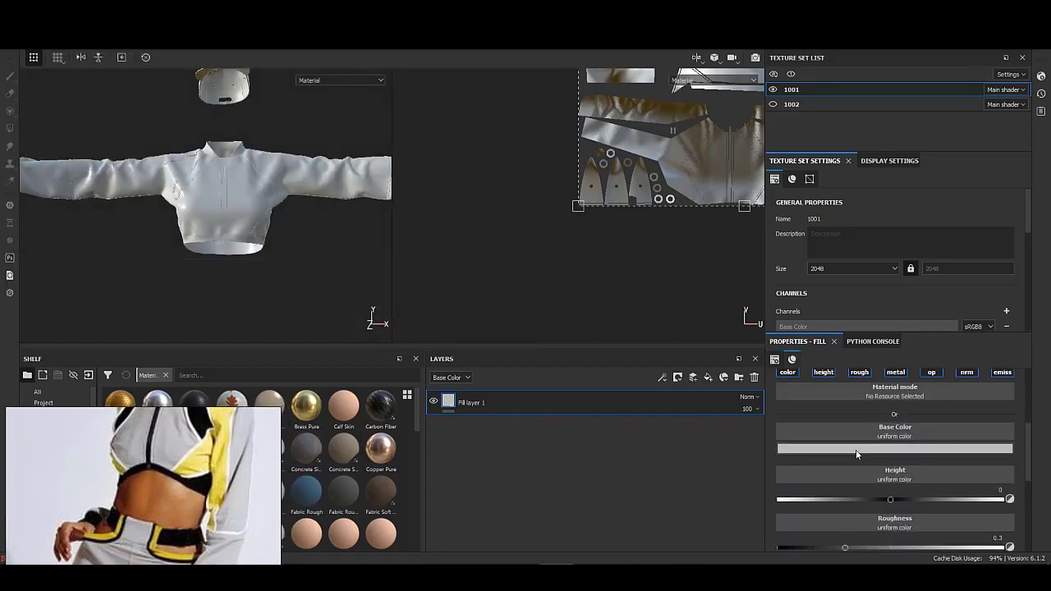
{"action": "scroll", "coordinate": [872, 439], "scroll_direction": "down", "scroll_amount": 2}
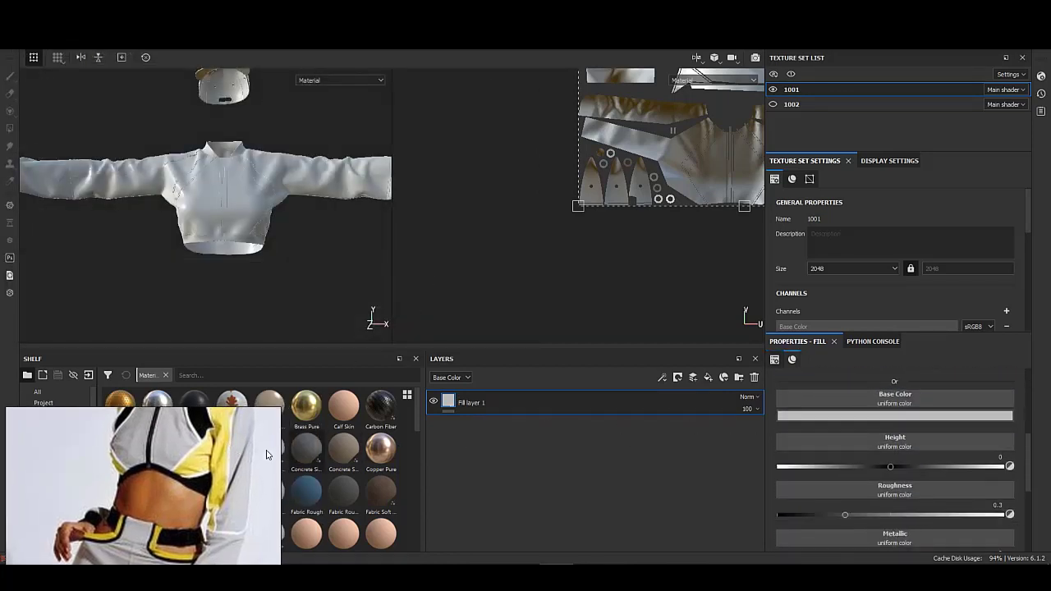
{"action": "left_click", "coordinate": [824, 417]}
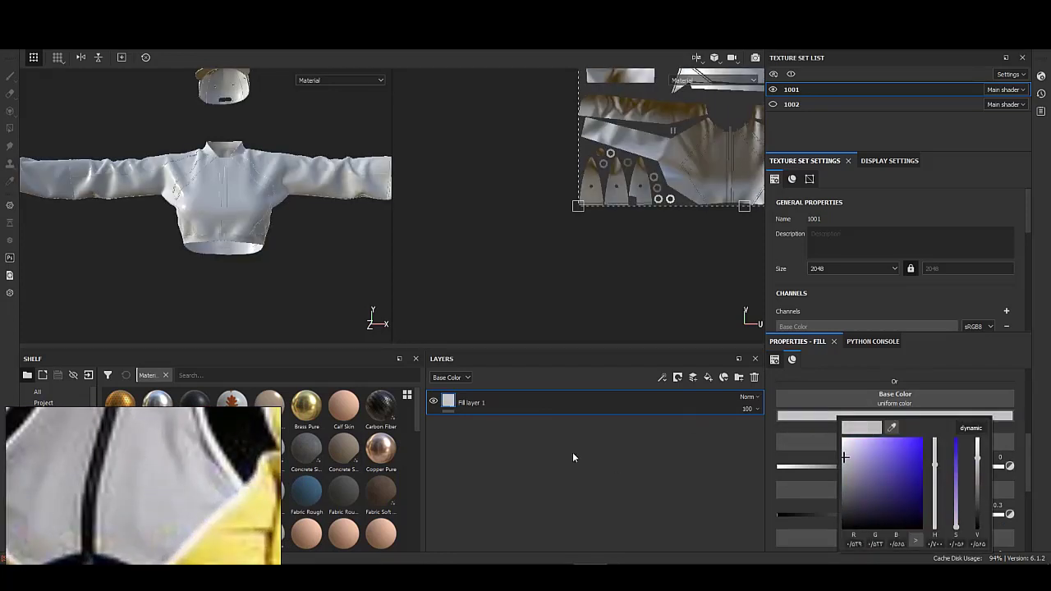
{"action": "left_click", "coordinate": [524, 466]}
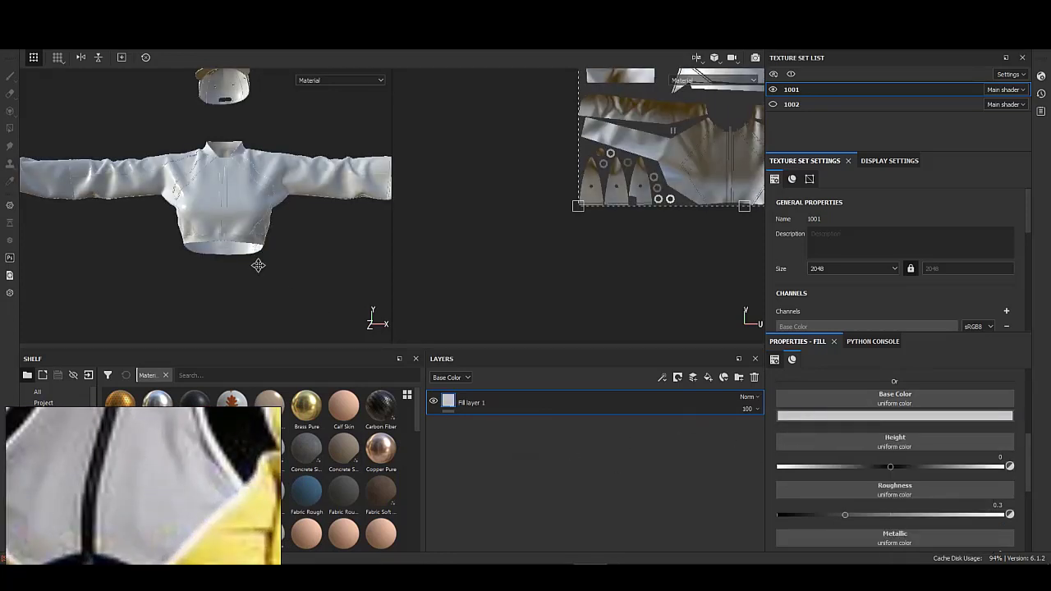
{"action": "left_click_drag", "start_coordinate": [258, 265], "coordinate": [545, 351], "text": "alt"}
{"action": "scroll", "coordinate": [887, 454], "scroll_direction": "down", "scroll_amount": 2}
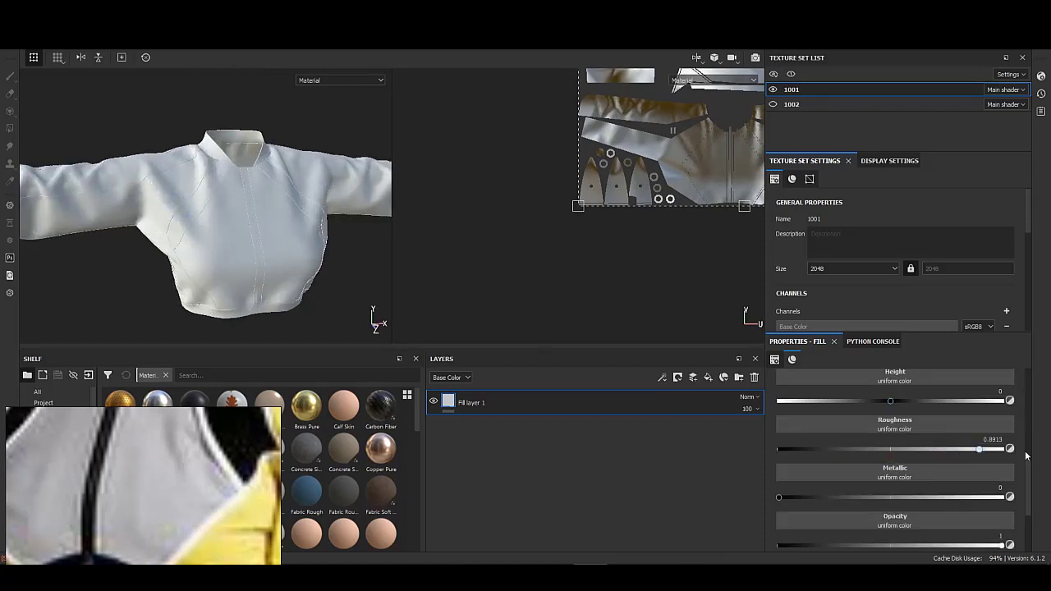
{"action": "left_click_drag", "start_coordinate": [979, 450], "coordinate": [956, 449]}
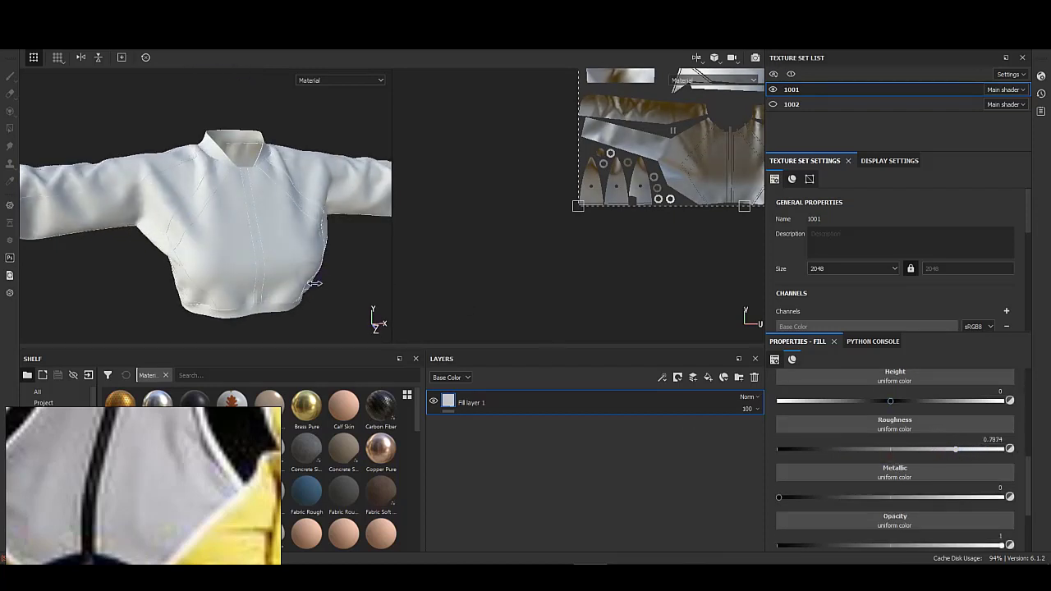
- Orbit and zoom around the shirt's chest and side to inspect the glossier white cloth
{"action": "right_click_drag", "start_coordinate": [344, 280], "coordinate": [312, 271], "text": "alt"}
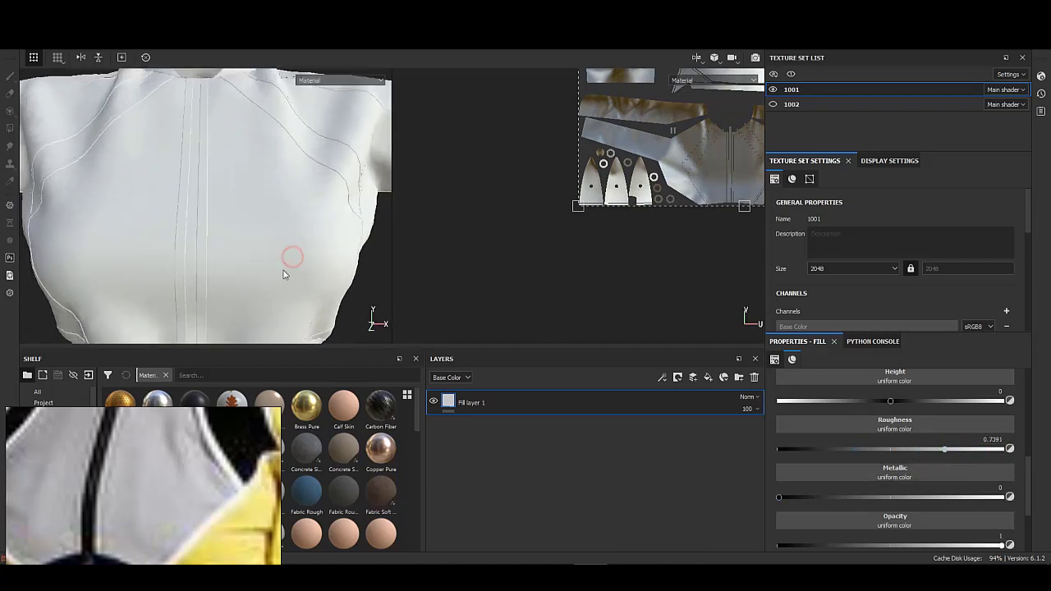
{"action": "right_click_drag", "start_coordinate": [287, 268], "coordinate": [272, 171], "text": "alt"}
{"action": "left_click_drag", "start_coordinate": [273, 170], "coordinate": [241, 273], "text": "alt"}
{"action": "right_click_drag", "start_coordinate": [241, 273], "coordinate": [292, 203], "text": "alt"}
{"action": "left_click_drag", "start_coordinate": [291, 203], "coordinate": [234, 202], "text": "alt"}
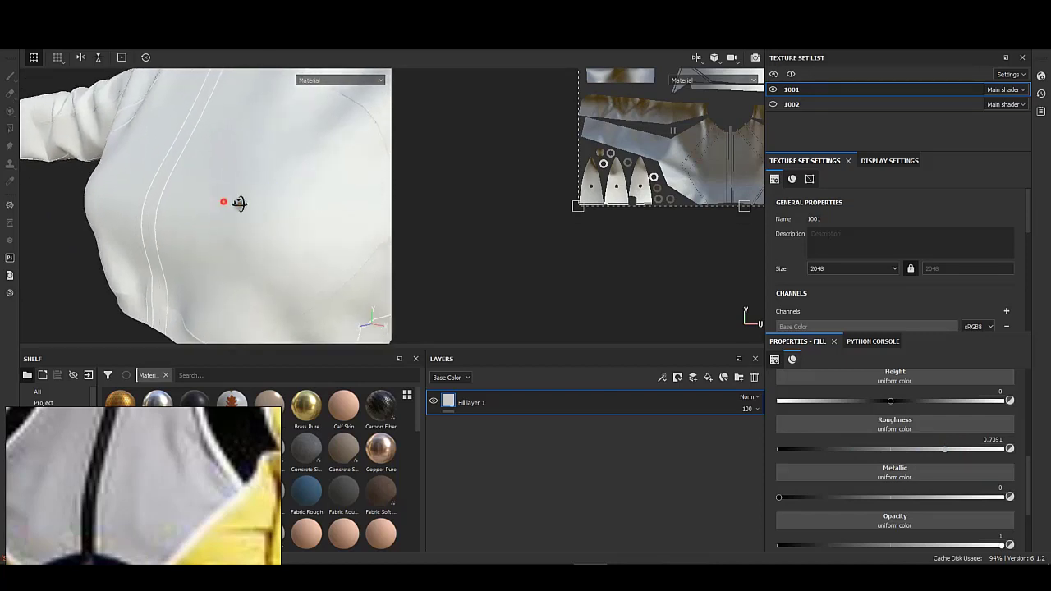
{"action": "right_click_drag", "start_coordinate": [235, 202], "coordinate": [230, 176], "text": "alt"}
{"action": "mouse_move", "coordinate": [230, 176]}
{"action": "left_mouse_down", "text": "alt"}
{"action": "mouse_move", "coordinate": [287, 242]}
{"action": "mouse_move", "coordinate": [231, 179]}
{"action": "left_mouse_up", "text": "alt"}
{"action": "mouse_move", "coordinate": [232, 179]}
{"action": "right_mouse_down", "text": "alt"}
{"action": "mouse_move", "coordinate": [402, 87]}
{"action": "mouse_move", "coordinate": [523, 50]}
{"action": "right_mouse_up", "text": "alt"}
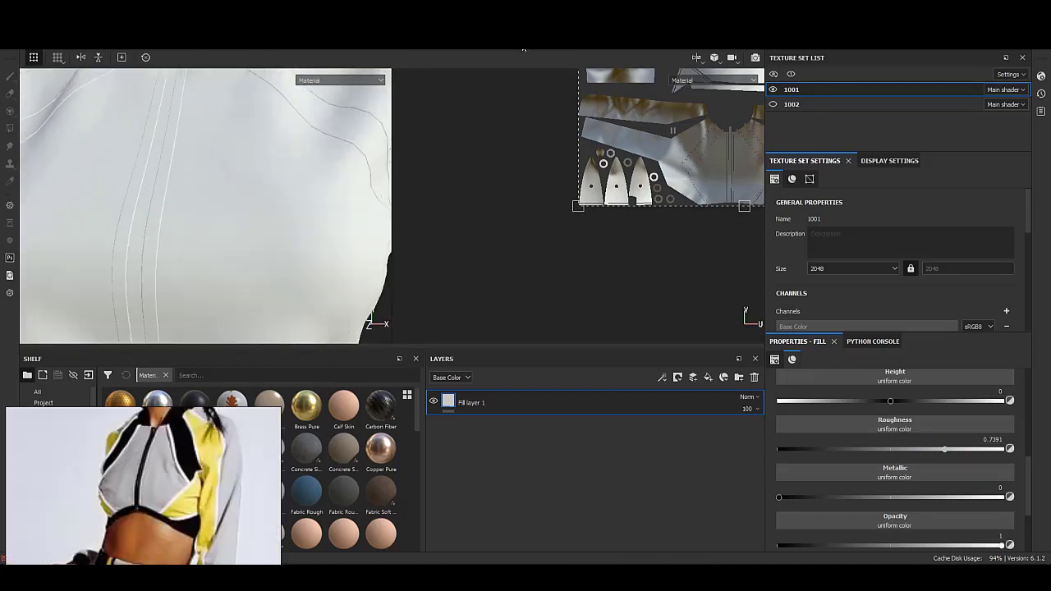
{"action": "scroll", "coordinate": [903, 460], "scroll_direction": "up", "scroll_amount": 3}
{"action": "scroll", "coordinate": [945, 452], "scroll_direction": "up", "scroll_amount": 2}
- Remove the Opacity and Emissive channels from the texture set
{"action": "scroll", "coordinate": [969, 281], "scroll_direction": "down", "scroll_amount": 2}
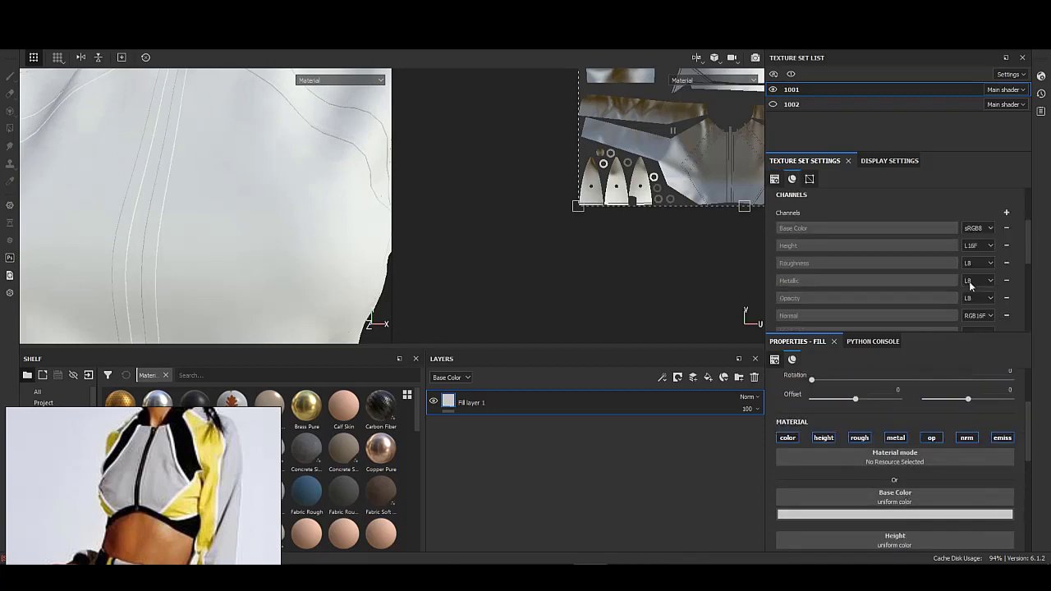
{"action": "scroll", "coordinate": [903, 279], "scroll_direction": "down", "scroll_amount": 1}
{"action": "left_click", "coordinate": [1007, 300]}
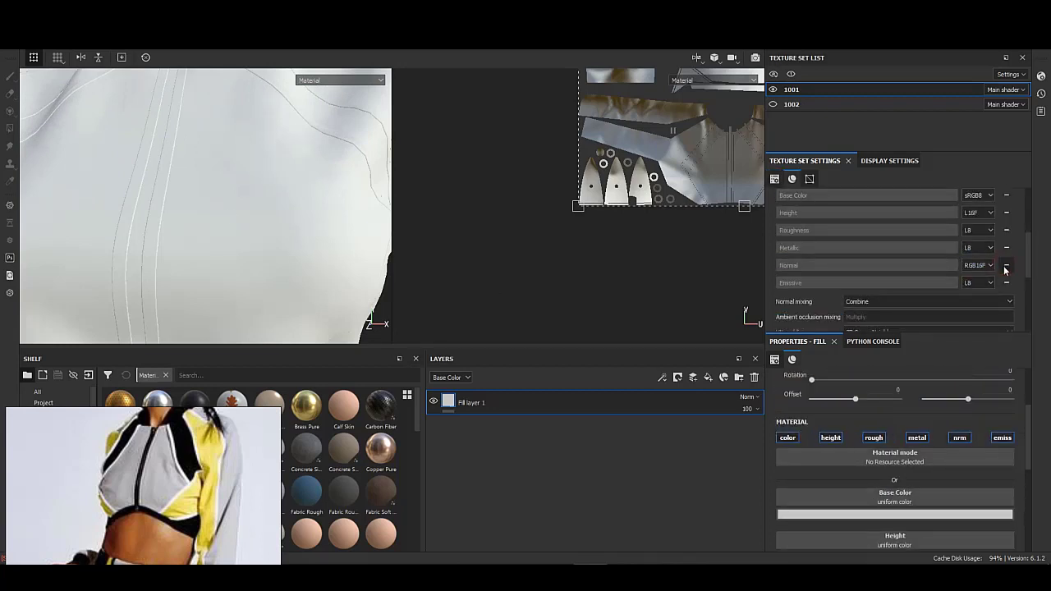
{"action": "left_click", "coordinate": [1004, 218]}
- Add Fill layer 2 with a black mask and a fill effect on the mask
{"action": "scroll", "coordinate": [224, 267], "scroll_direction": "down", "scroll_amount": 2}
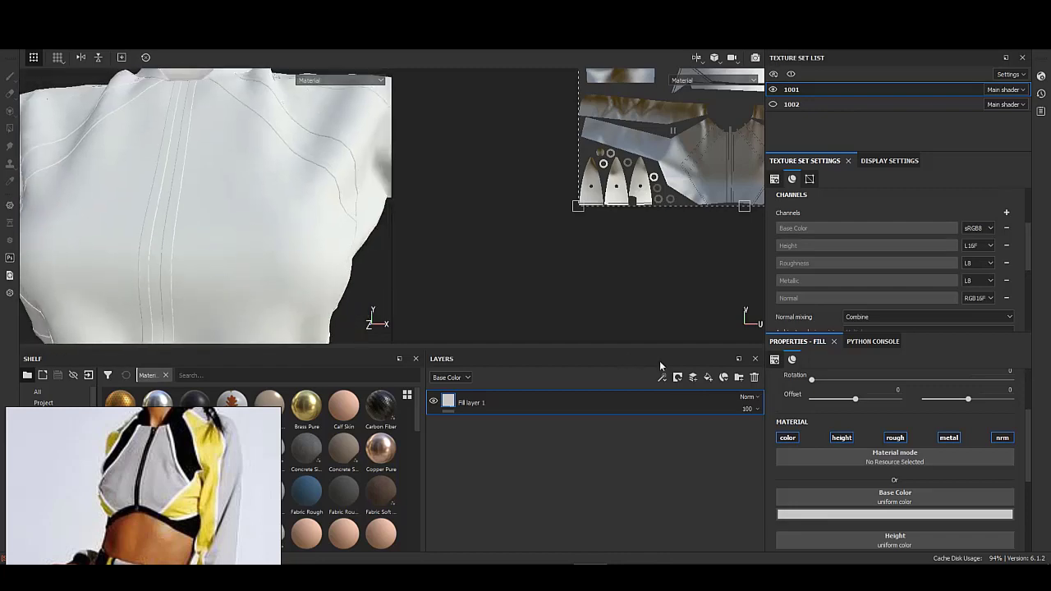
{"action": "left_click", "coordinate": [708, 377]}
{"action": "right_click", "coordinate": [465, 403]}
{"action": "left_click", "coordinate": [509, 89]}
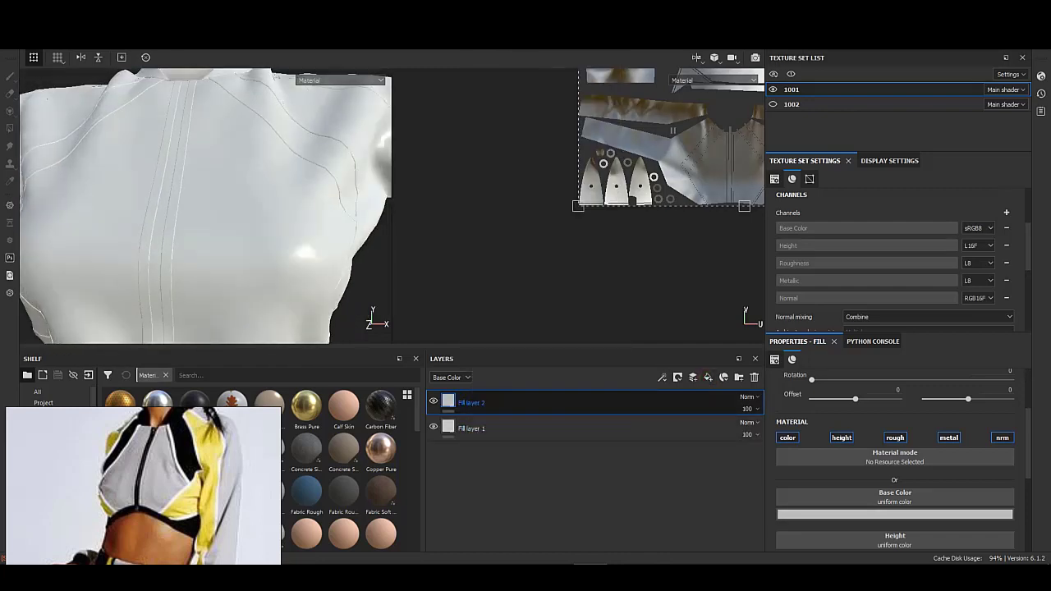
{"action": "right_click", "coordinate": [465, 403]}
{"action": "left_click", "coordinate": [501, 319]}
- Use the Mesh 1 woven pattern as the mask fill's grayscale
{"action": "left_click", "coordinate": [910, 444]}
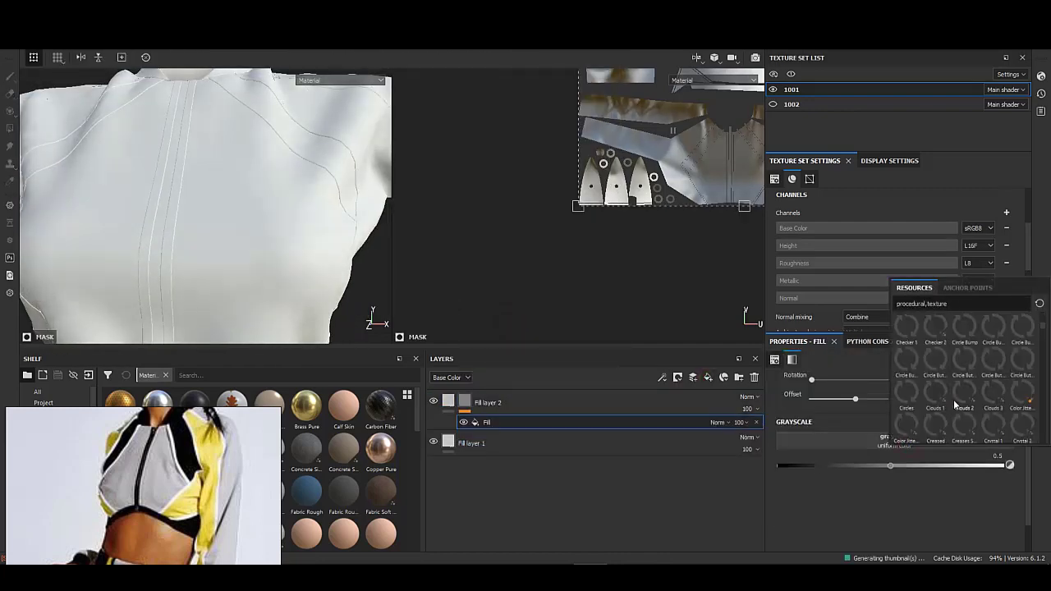
{"action": "scroll", "coordinate": [957, 396], "scroll_direction": "down", "scroll_amount": 2}
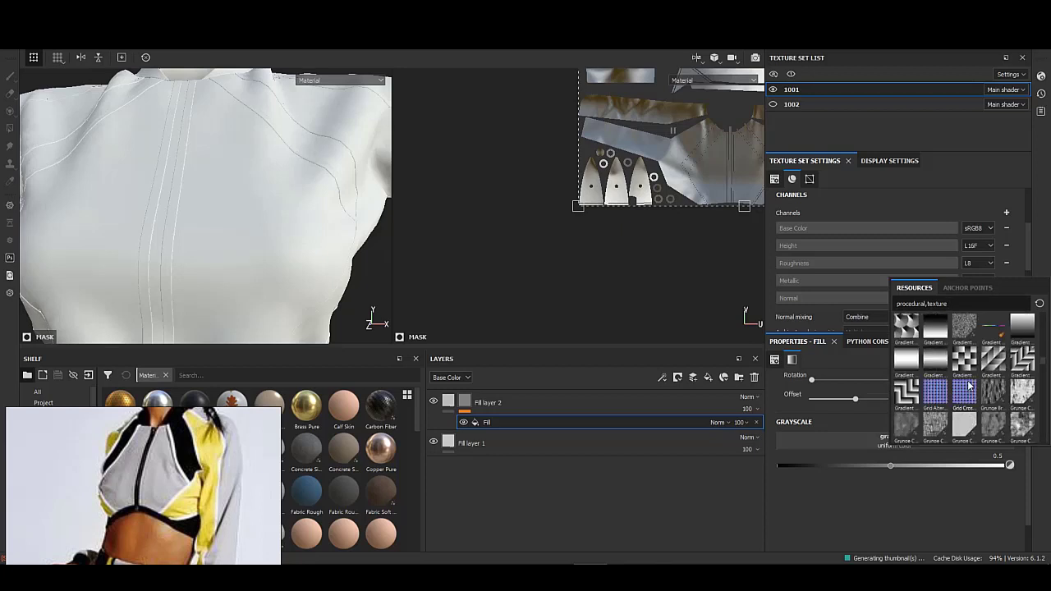
{"action": "scroll", "coordinate": [969, 386], "scroll_direction": "down", "scroll_amount": 2}
{"action": "scroll", "coordinate": [966, 385], "scroll_direction": "down", "scroll_amount": 2}
{"action": "scroll", "coordinate": [957, 383], "scroll_direction": "down", "scroll_amount": 2}
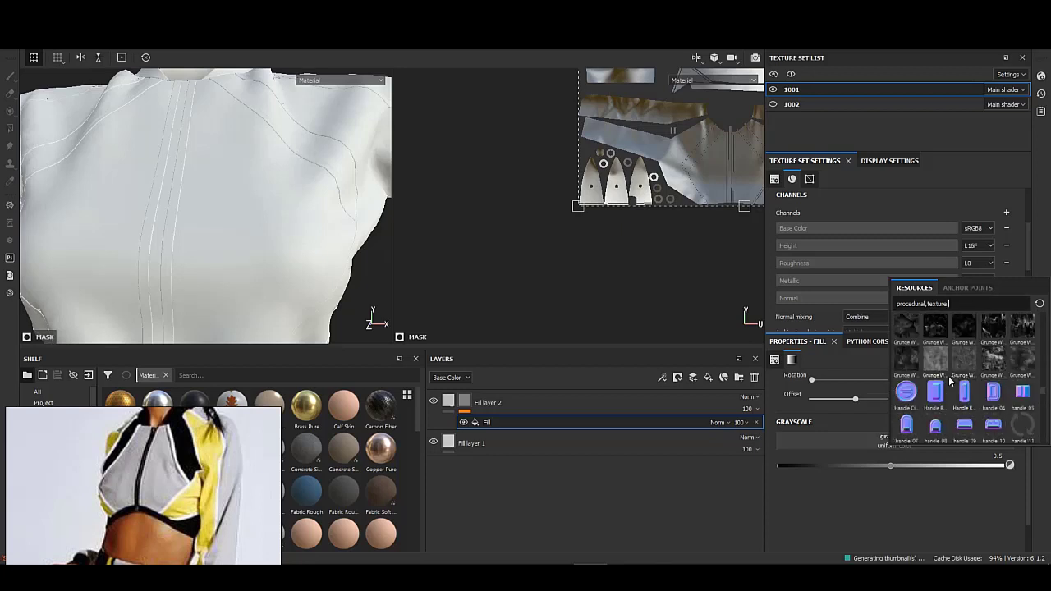
{"action": "scroll", "coordinate": [950, 382], "scroll_direction": "down", "scroll_amount": 1}
{"action": "left_click", "coordinate": [1023, 392]}
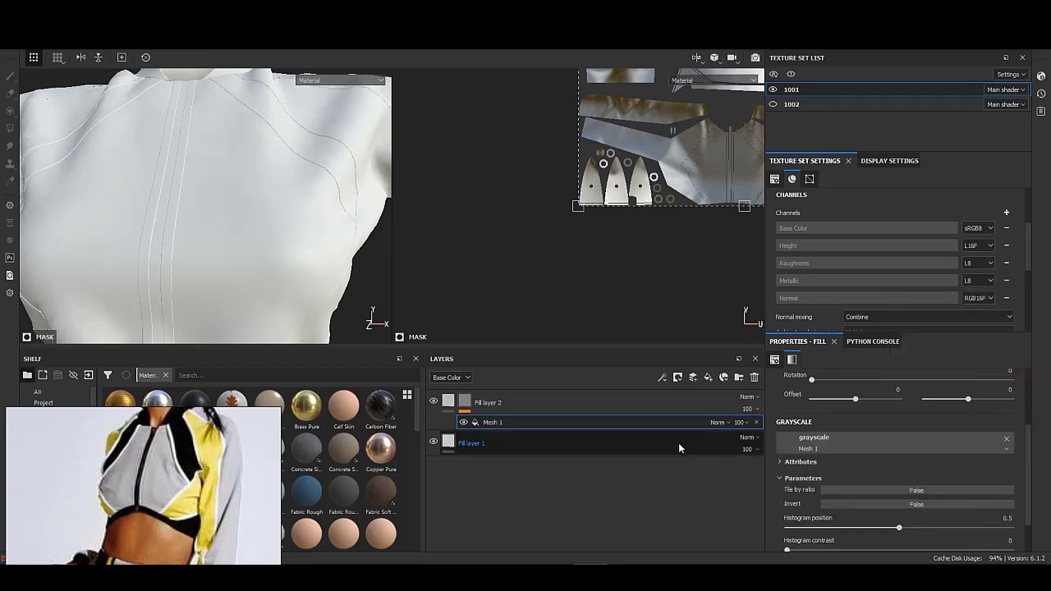
{"action": "left_click", "coordinate": [465, 402], "text": "alt"}
- Raise the Mesh 1 histogram position to about 0.74 and increase its contrast
{"action": "scroll", "coordinate": [880, 465], "scroll_direction": "down", "scroll_amount": 1}
{"action": "scroll", "coordinate": [877, 472], "scroll_direction": "up", "scroll_amount": 2}
{"action": "scroll", "coordinate": [877, 472], "scroll_direction": "up", "scroll_amount": 1}
{"action": "scroll", "coordinate": [874, 458], "scroll_direction": "down", "scroll_amount": 2}
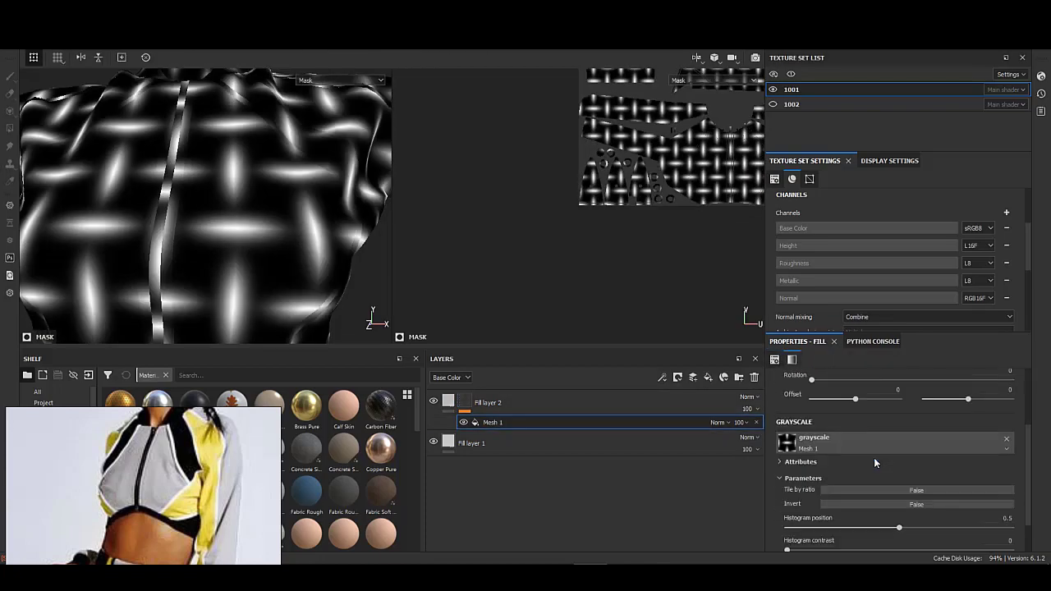
{"action": "scroll", "coordinate": [874, 458], "scroll_direction": "down", "scroll_amount": 1}
{"action": "left_click", "coordinate": [799, 518]}
{"action": "left_click_drag", "start_coordinate": [805, 511], "coordinate": [953, 498]}
{"action": "scroll", "coordinate": [938, 503], "scroll_direction": "up", "scroll_amount": 1}
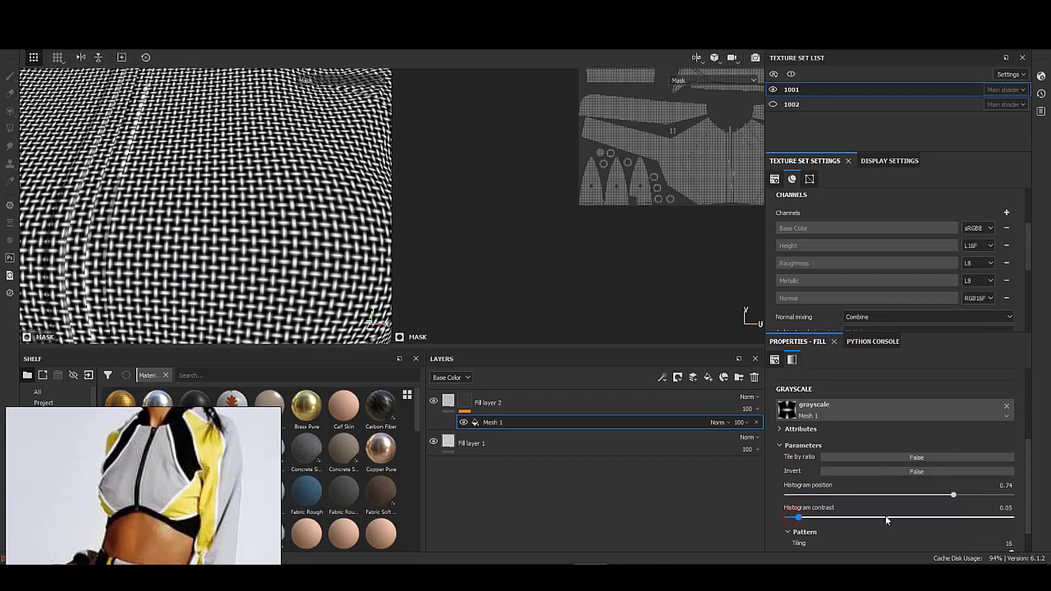
{"action": "left_click_drag", "start_coordinate": [886, 515], "coordinate": [1017, 515]}
{"action": "left_click_drag", "start_coordinate": [937, 500], "coordinate": [962, 498]}
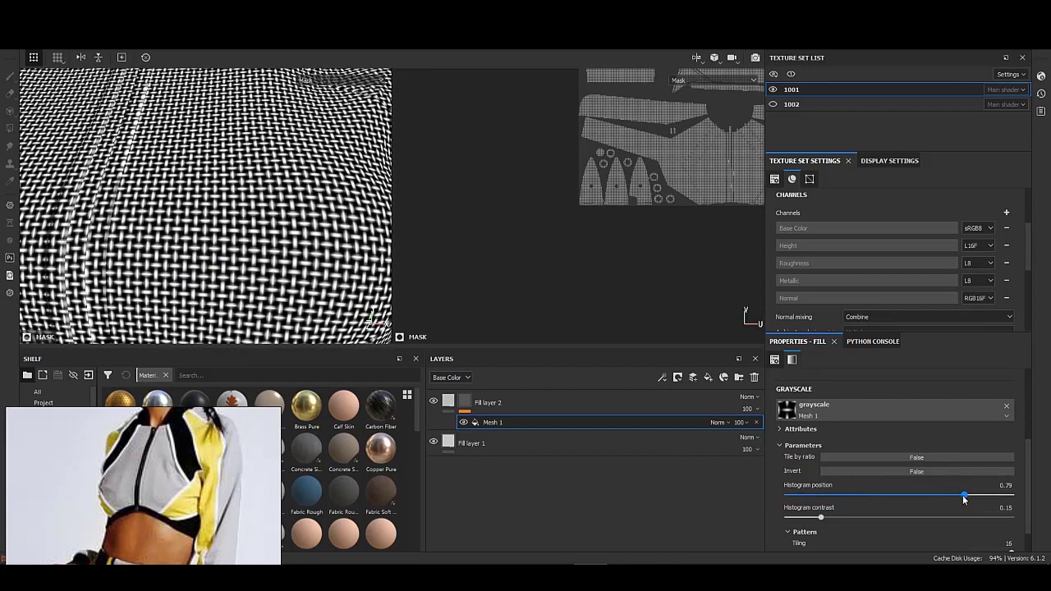
- Set the mask pattern's scale to 25 for a fine weave
{"action": "scroll", "coordinate": [866, 500], "scroll_direction": "up", "scroll_amount": 3}
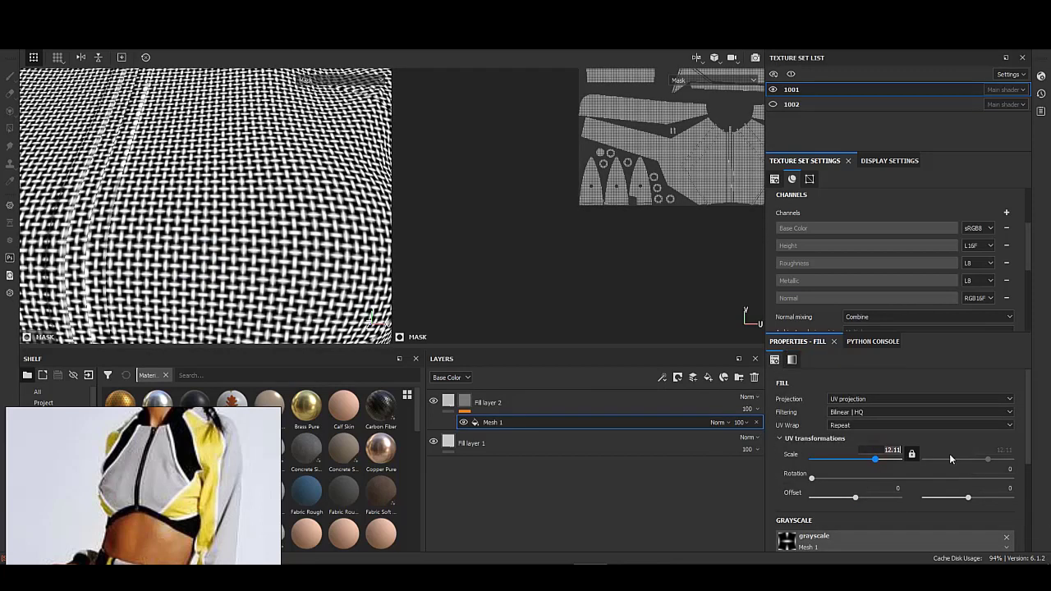
{"action": "type", "text": "2"}
{"action": "key", "text": "Return"}
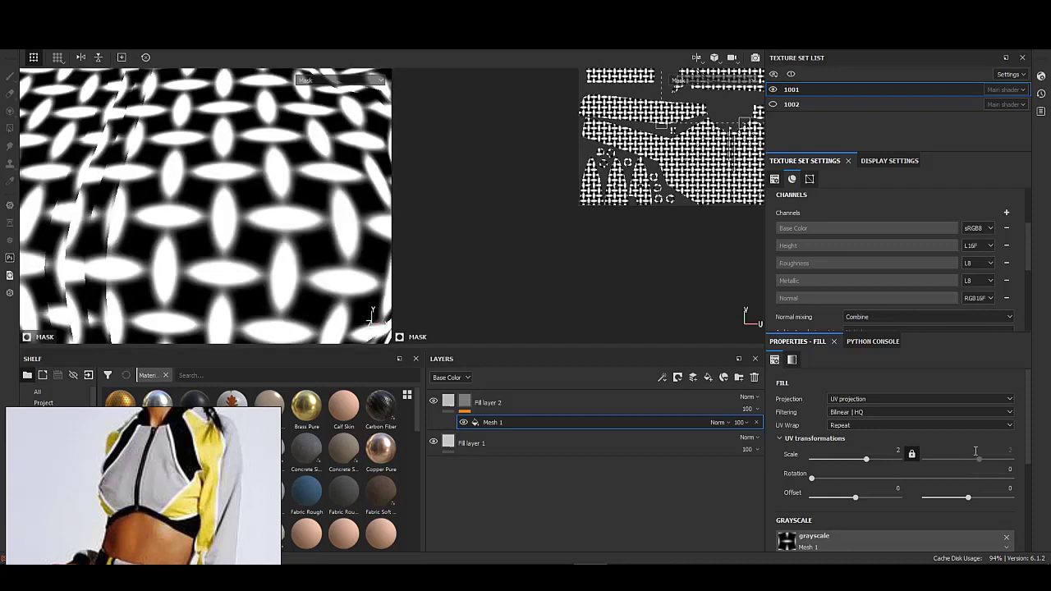
{"action": "left_click", "coordinate": [894, 451]}
{"action": "type", "text": "5"}
{"action": "key", "text": "Return"}
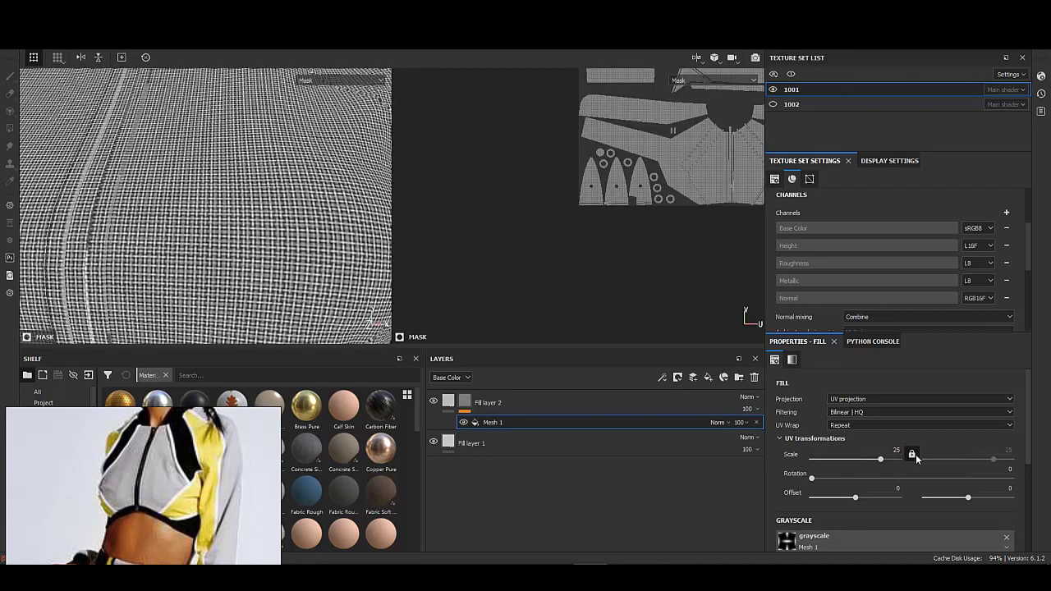
- Give Fill layer 2 a light grey base colour
{"action": "key", "text": "Delete"}
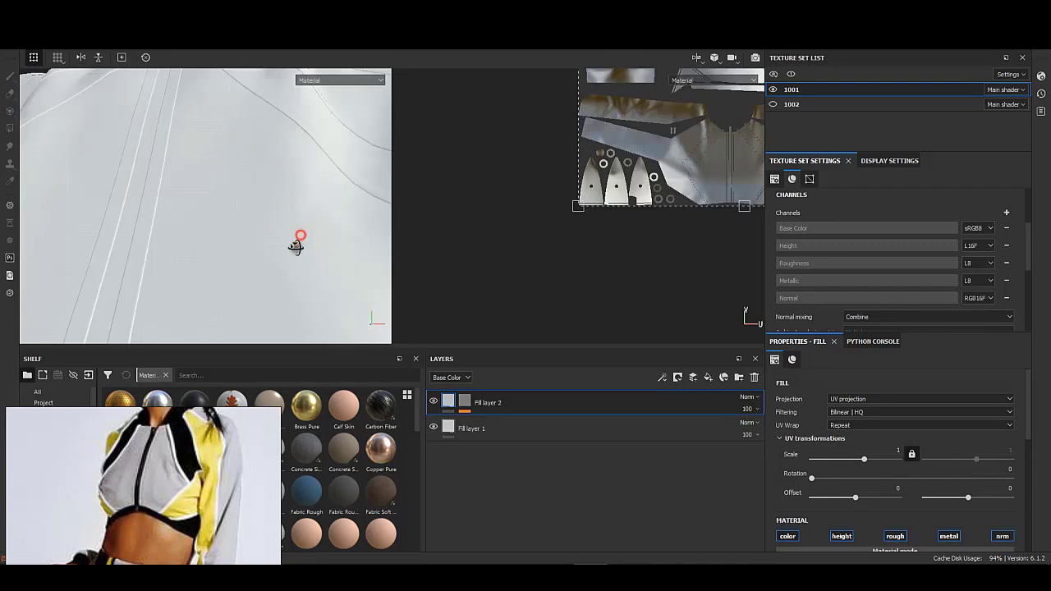
{"action": "scroll", "coordinate": [841, 486], "scroll_direction": "down", "scroll_amount": 2}
{"action": "left_click", "coordinate": [846, 515]}
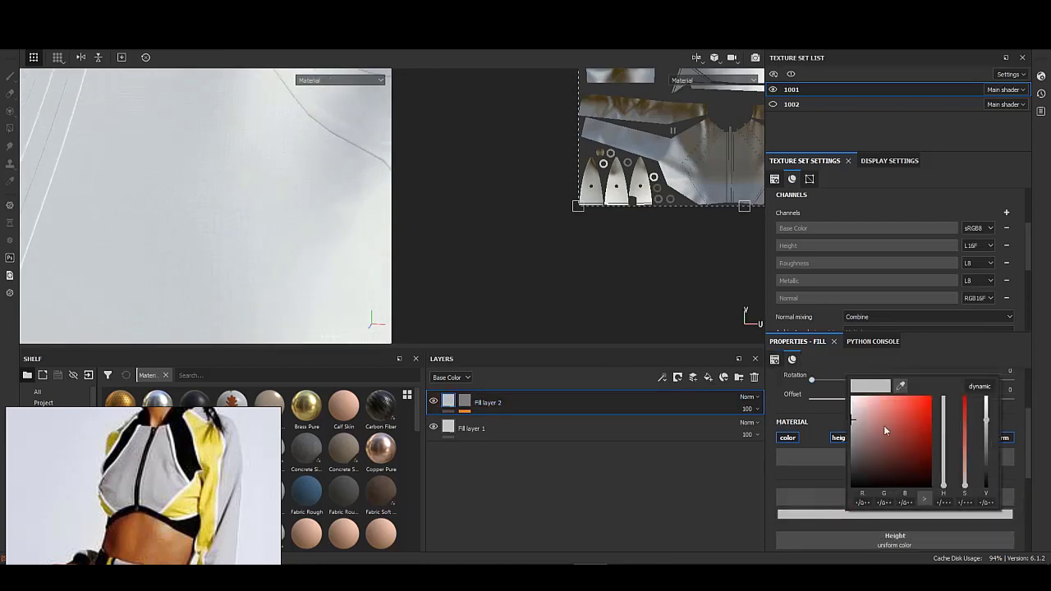
{"action": "left_click", "coordinate": [475, 428]}
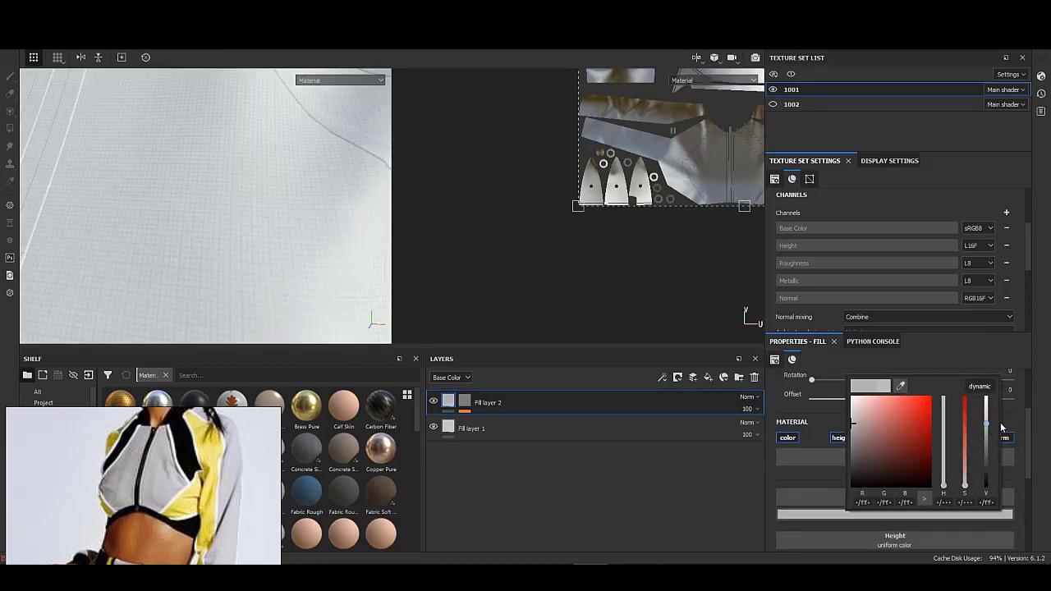
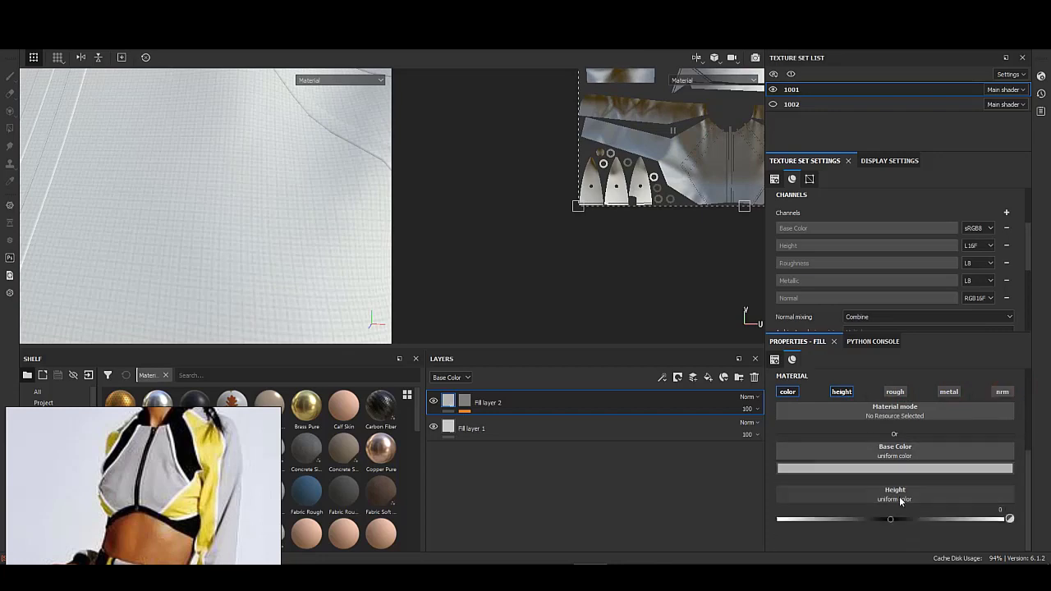
- Set the texture set size to 4096
{"action": "scroll", "coordinate": [1001, 438], "scroll_direction": "down", "scroll_amount": 2}
{"action": "right_click_drag", "start_coordinate": [249, 238], "coordinate": [717, 336], "text": "alt"}
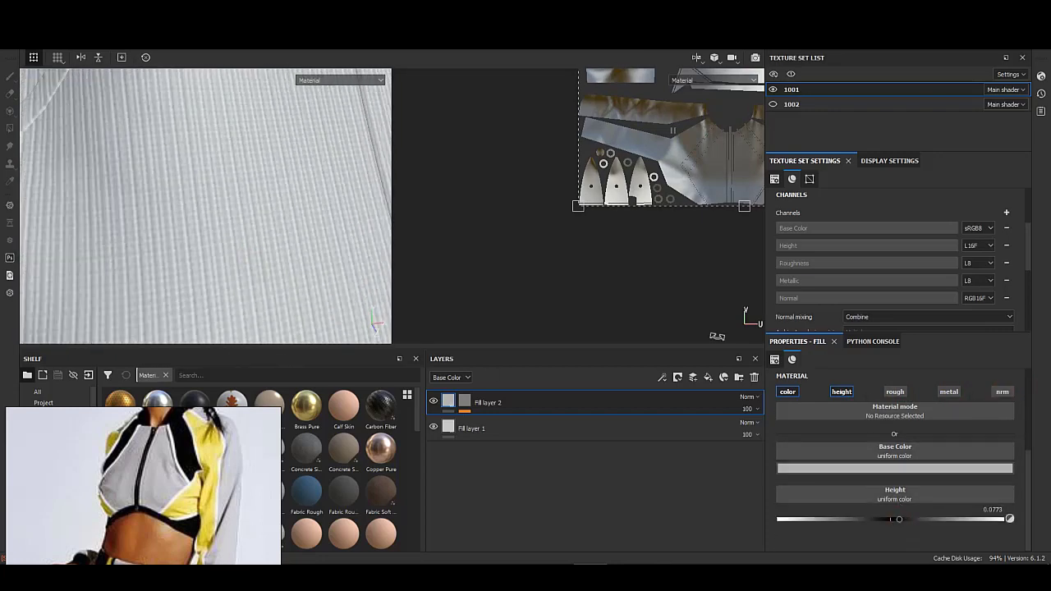
{"action": "scroll", "coordinate": [879, 263], "scroll_direction": "down", "scroll_amount": 4}
{"action": "scroll", "coordinate": [838, 276], "scroll_direction": "up", "scroll_amount": 6}
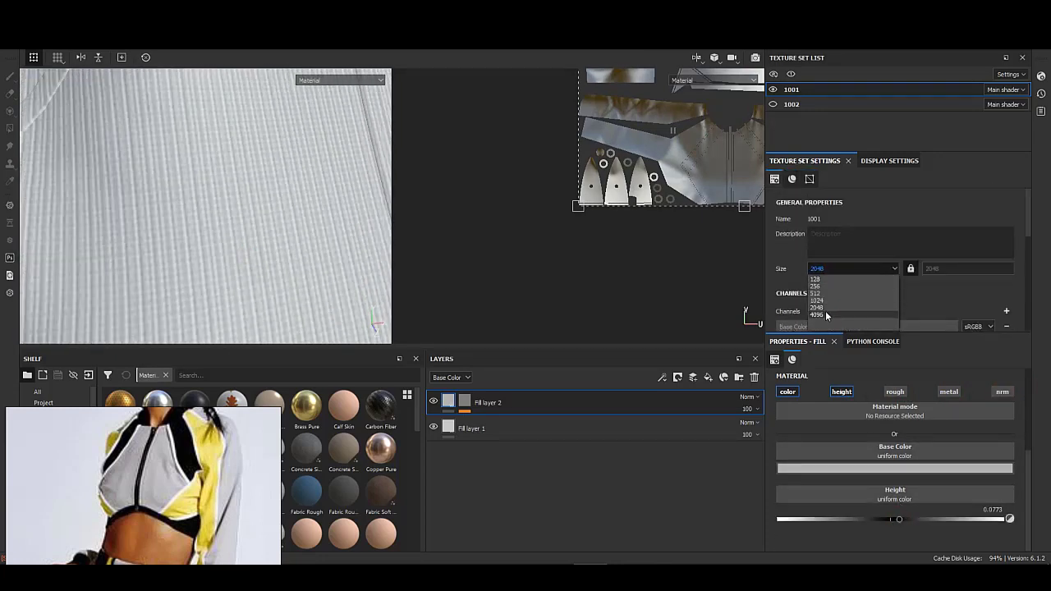
{"action": "left_click", "coordinate": [826, 314]}
- Lower Fill layer 2's height to 0.0242
{"action": "mouse_move", "coordinate": [192, 267]}
{"action": "right_mouse_down", "text": "alt"}
{"action": "mouse_move", "coordinate": [129, 151]}
{"action": "mouse_move", "coordinate": [156, 226]}
{"action": "mouse_move", "coordinate": [214, 224]}
{"action": "right_mouse_up", "text": "alt"}
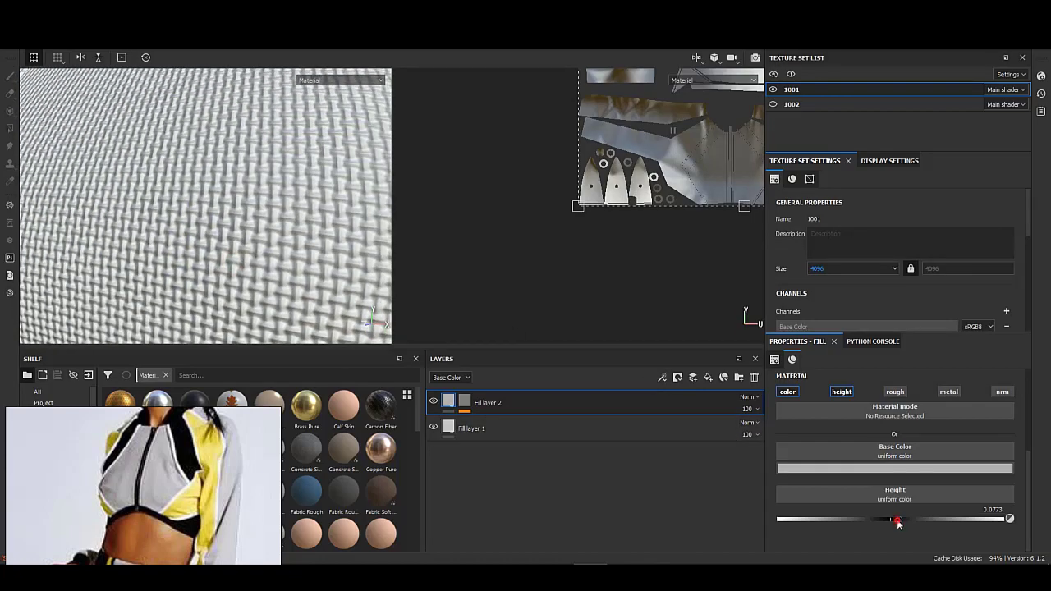
{"action": "left_click_drag", "start_coordinate": [898, 523], "coordinate": [894, 521]}
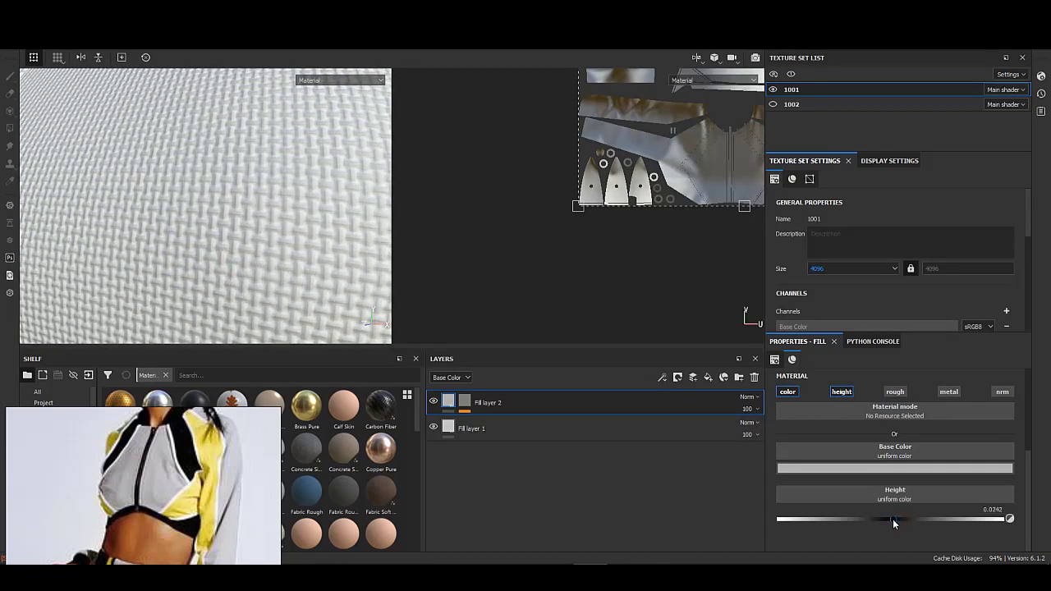
{"action": "mouse_move", "coordinate": [232, 261]}
{"action": "right_mouse_down", "text": "alt"}
{"action": "mouse_move", "coordinate": [263, 239]}
{"action": "mouse_move", "coordinate": [148, 211]}
{"action": "mouse_move", "coordinate": [176, 188]}
{"action": "right_mouse_up", "text": "alt"}
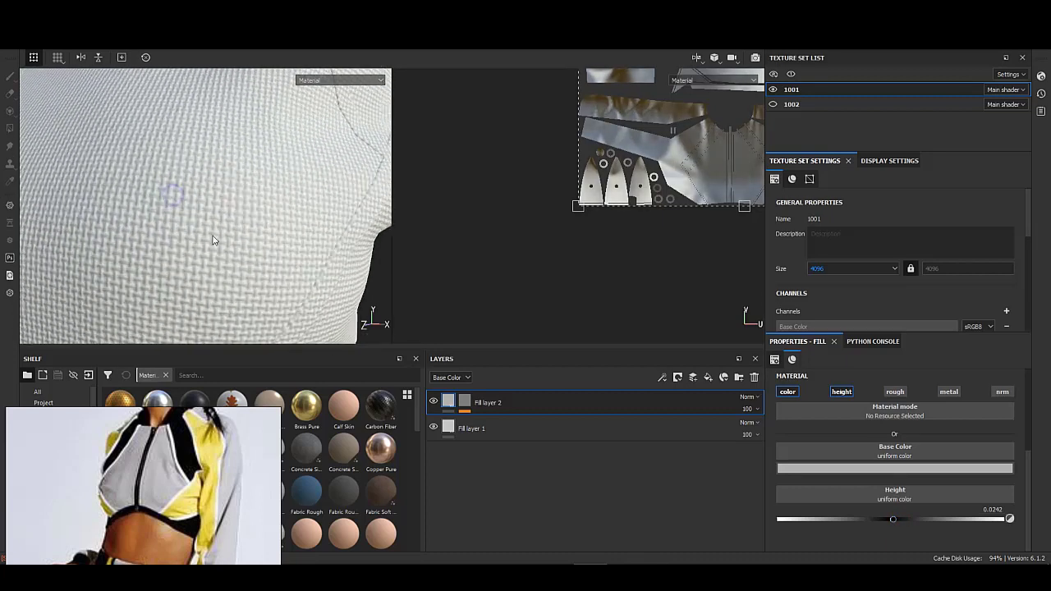
- Darken Fill layer 1's base colour, then bring up Fill layer 2's Mesh 1 mask
{"action": "left_click", "coordinate": [655, 436]}
{"action": "left_click", "coordinate": [575, 402]}
{"action": "left_click", "coordinate": [895, 468]}
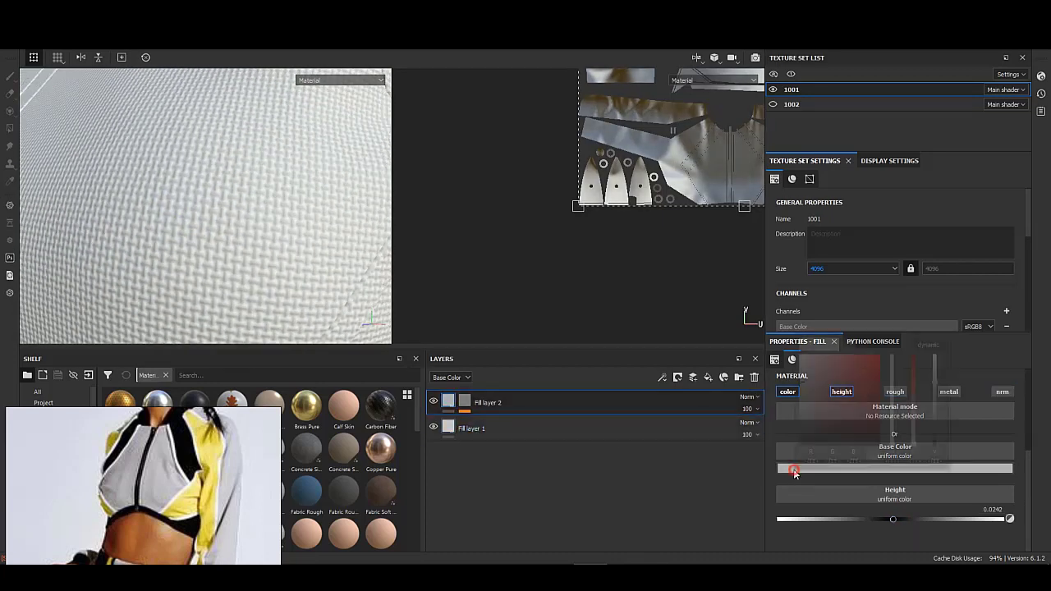
{"action": "left_click", "coordinate": [526, 430]}
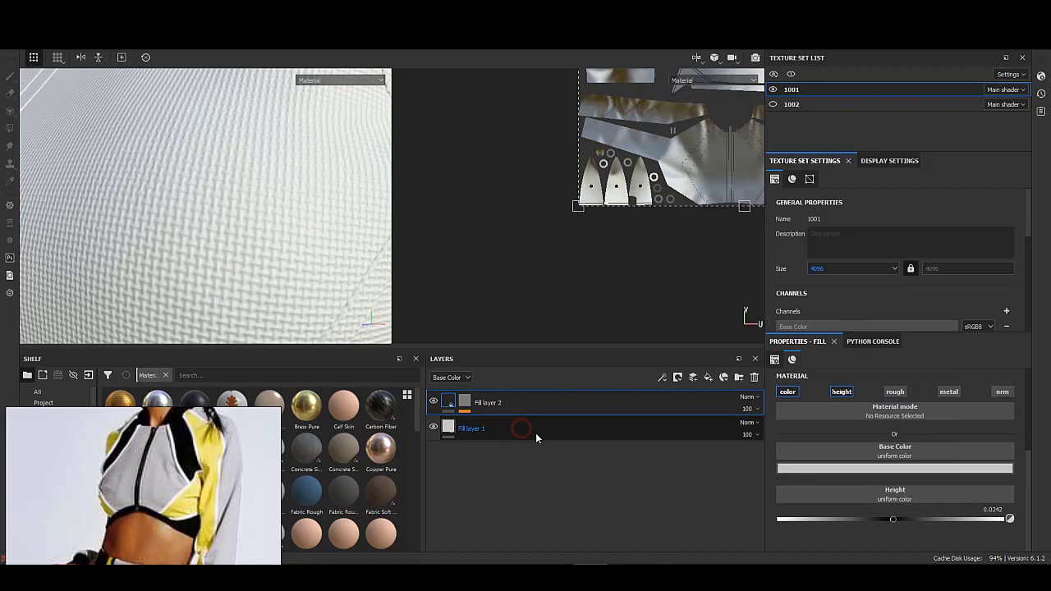
{"action": "left_click", "coordinate": [826, 469]}
{"action": "left_click", "coordinate": [965, 385]}
{"action": "mouse_move", "coordinate": [965, 391]}
{"action": "left_mouse_down"}
{"action": "mouse_move", "coordinate": [965, 401]}
{"action": "mouse_move", "coordinate": [963, 384]}
{"action": "left_mouse_up"}
{"action": "left_click", "coordinate": [994, 355]}
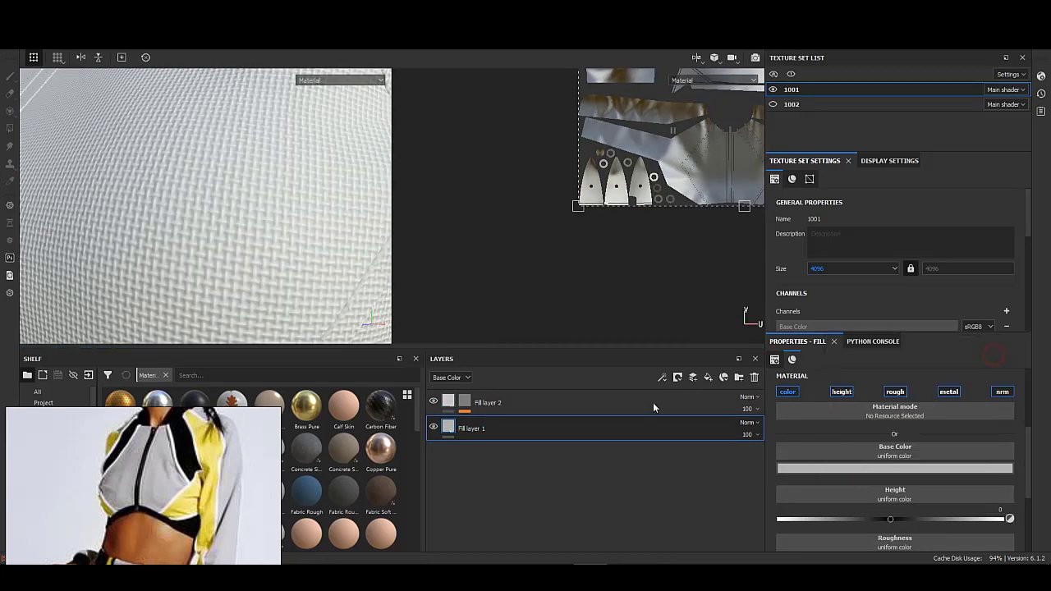
{"action": "left_click", "coordinate": [465, 401], "text": "alt"}
- Raise the Mesh 1 mask's histogram position
{"action": "left_click_drag", "start_coordinate": [904, 462], "coordinate": [994, 463]}
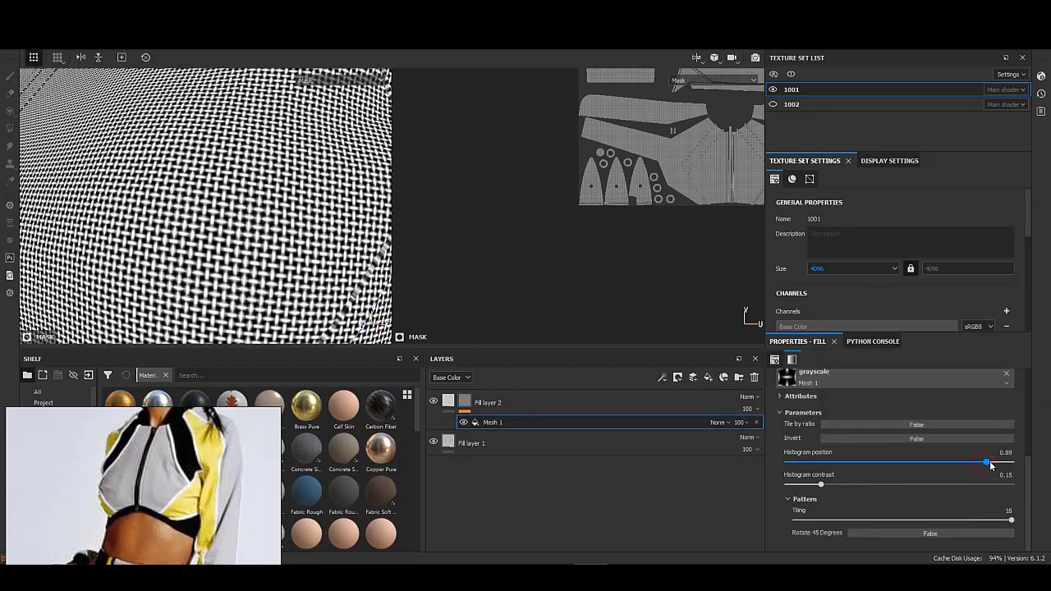
{"action": "left_click", "coordinate": [447, 402]}
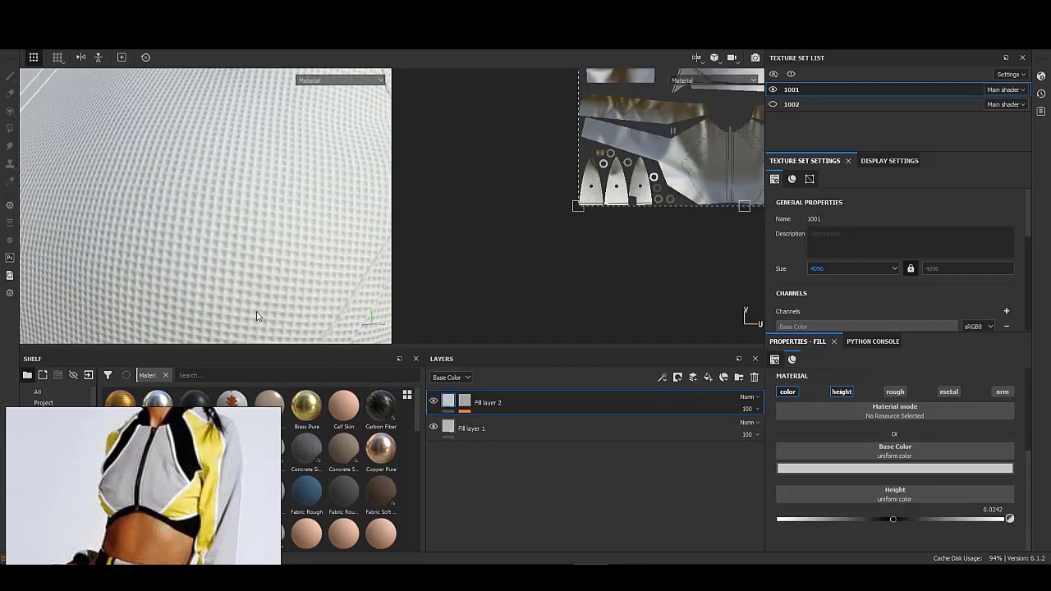
{"action": "left_click_drag", "start_coordinate": [213, 254], "coordinate": [424, 332], "text": "alt"}
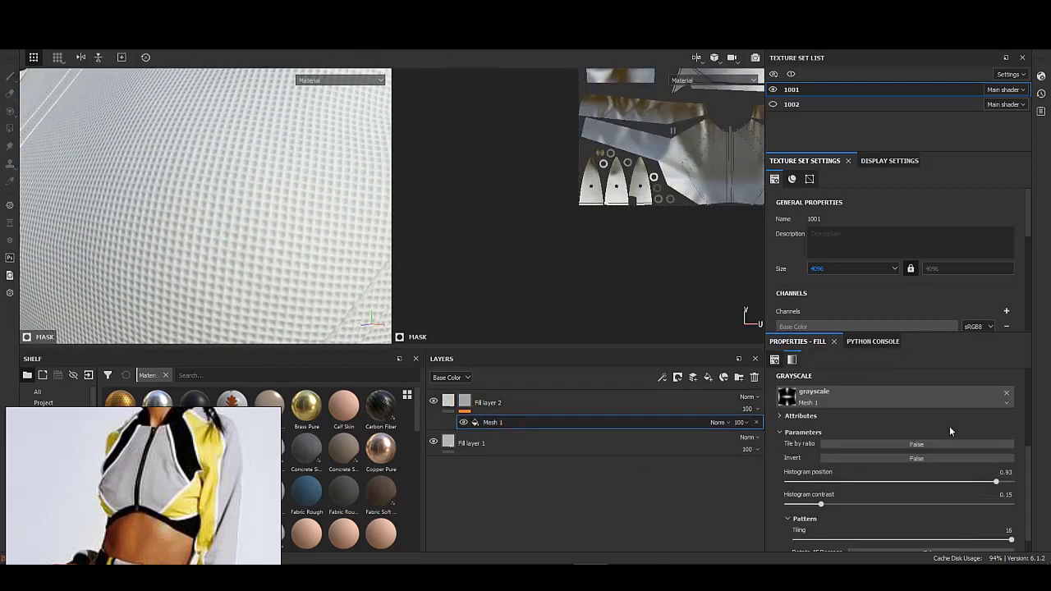
{"action": "scroll", "coordinate": [230, 244], "scroll_direction": "down", "scroll_amount": 3}
{"action": "left_click_drag", "start_coordinate": [230, 244], "coordinate": [197, 197], "text": "alt"}
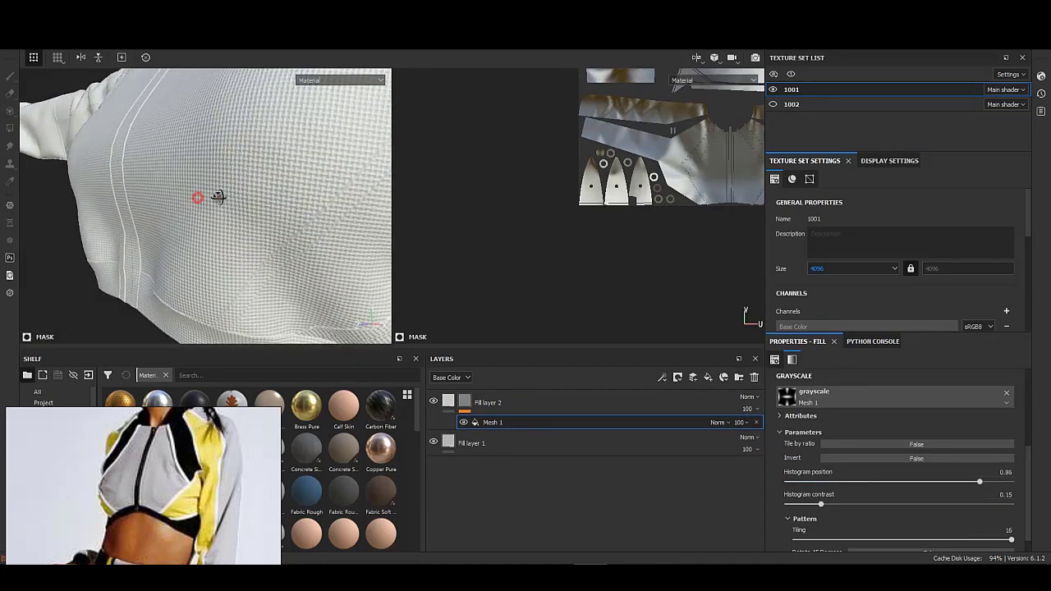
- Set the Mesh 1 mask pattern's UV scale to 30
{"action": "left_click", "coordinate": [503, 426]}
{"action": "key", "text": "Return"}
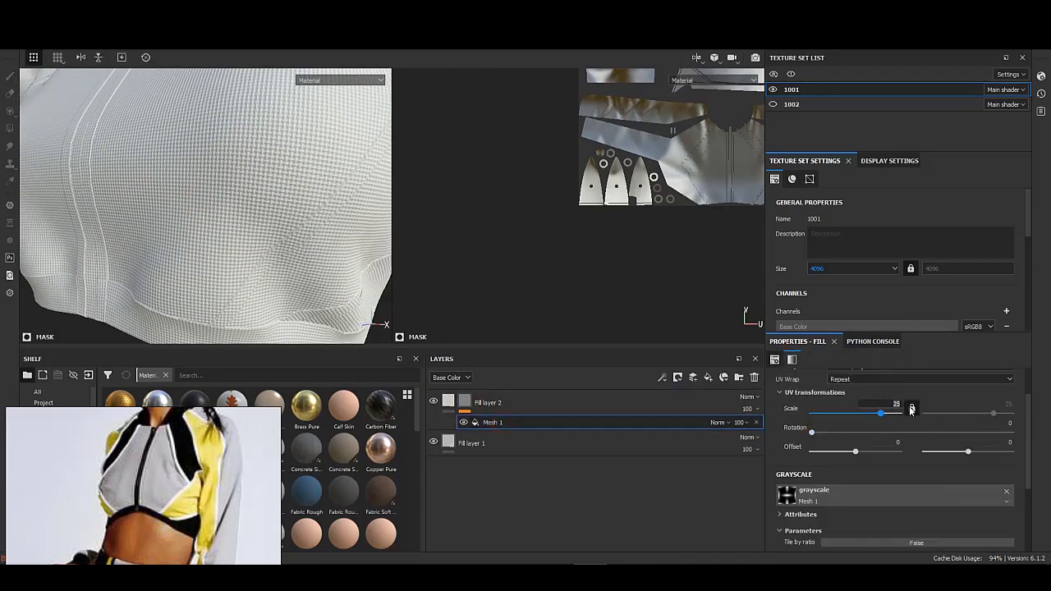
{"action": "type", "text": "0"}
{"action": "key", "text": "Return"}
{"action": "scroll", "coordinate": [216, 161], "scroll_direction": "up", "scroll_amount": 3}
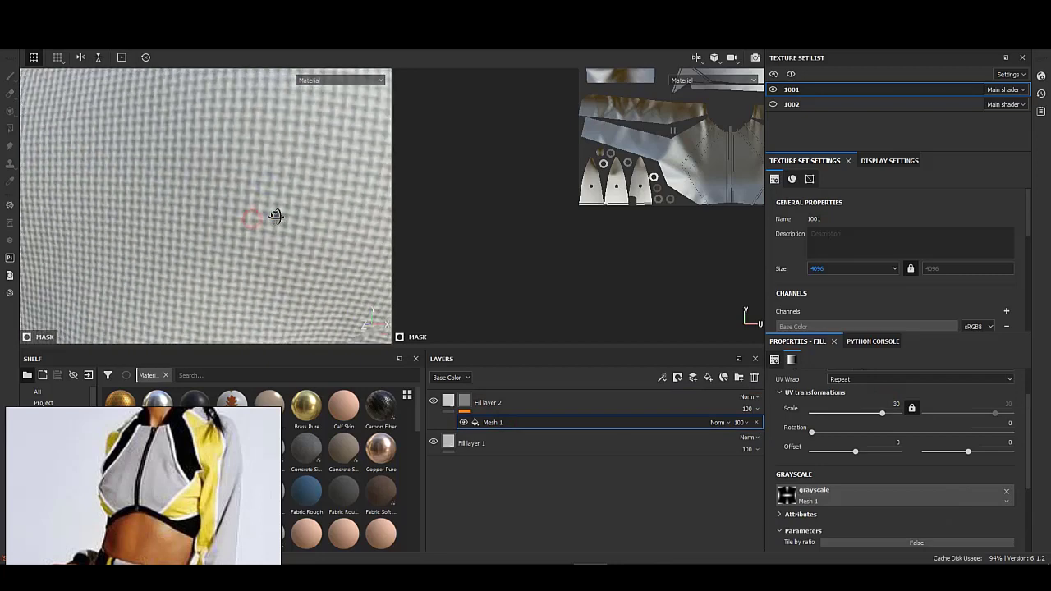
- Add a Warp filter to the Mesh 1 mask with intensity 0.1
{"action": "right_click", "coordinate": [516, 426]}
{"action": "left_click", "coordinate": [552, 509]}
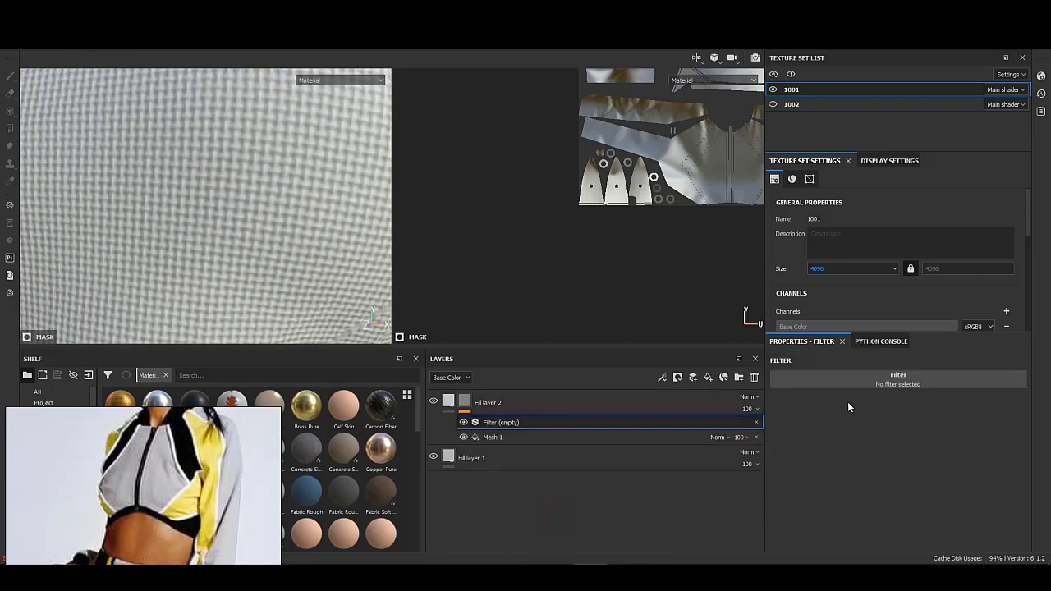
{"action": "left_click", "coordinate": [899, 378]}
{"action": "left_click", "coordinate": [979, 518]}
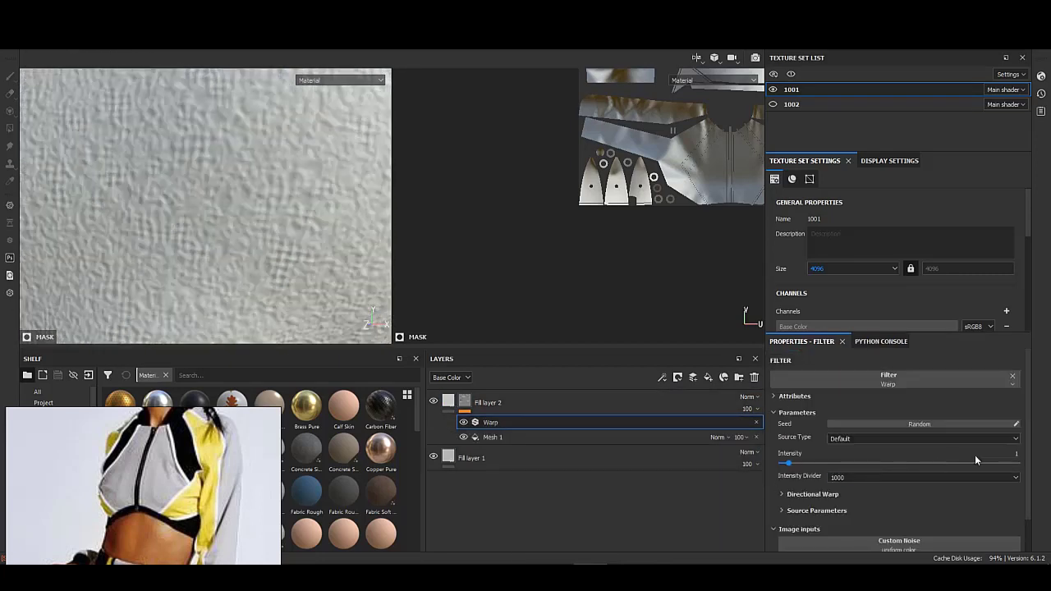
{"action": "type", "text": "0.1"}
{"action": "key", "text": "Return"}
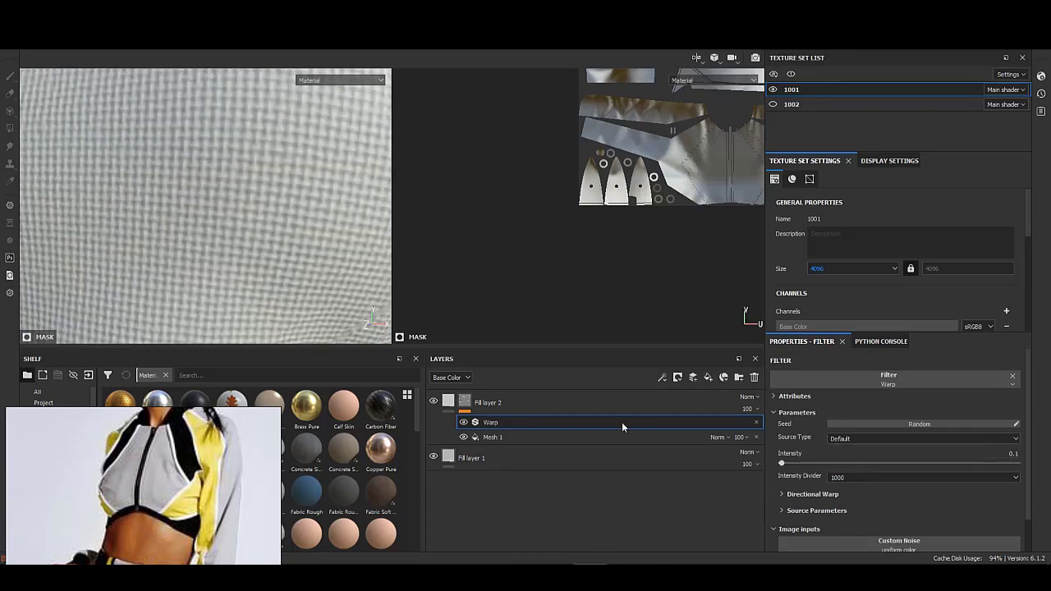
- Set the Warp's source tiling to 3.36 and inspect the warped fabric up close
{"action": "scroll", "coordinate": [827, 489], "scroll_direction": "down", "scroll_amount": 1}
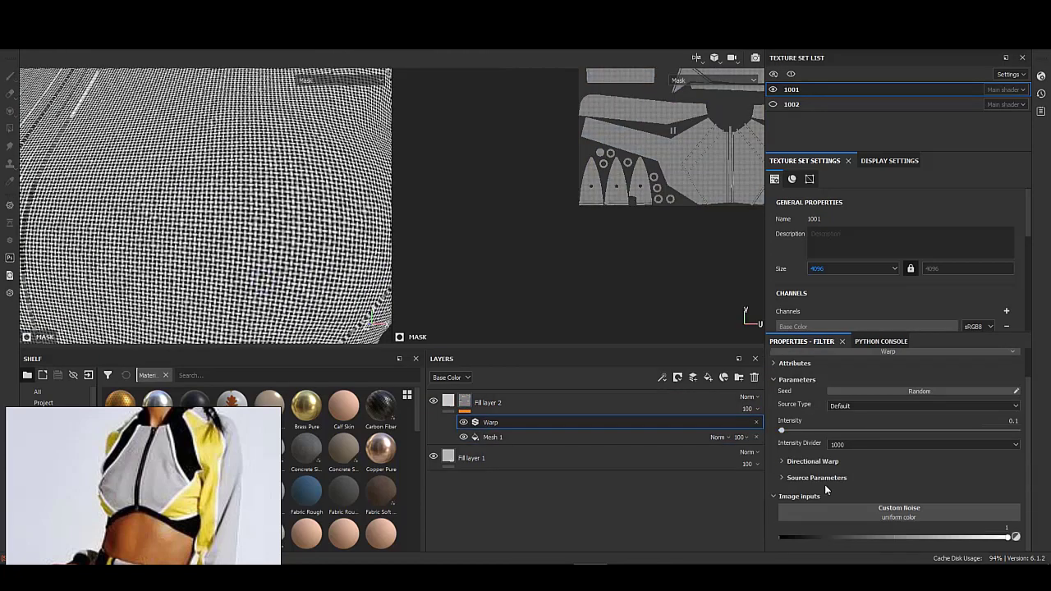
{"action": "left_click", "coordinate": [817, 479]}
{"action": "scroll", "coordinate": [822, 491], "scroll_direction": "down", "scroll_amount": 2}
{"action": "left_click_drag", "start_coordinate": [821, 501], "coordinate": [836, 496]}
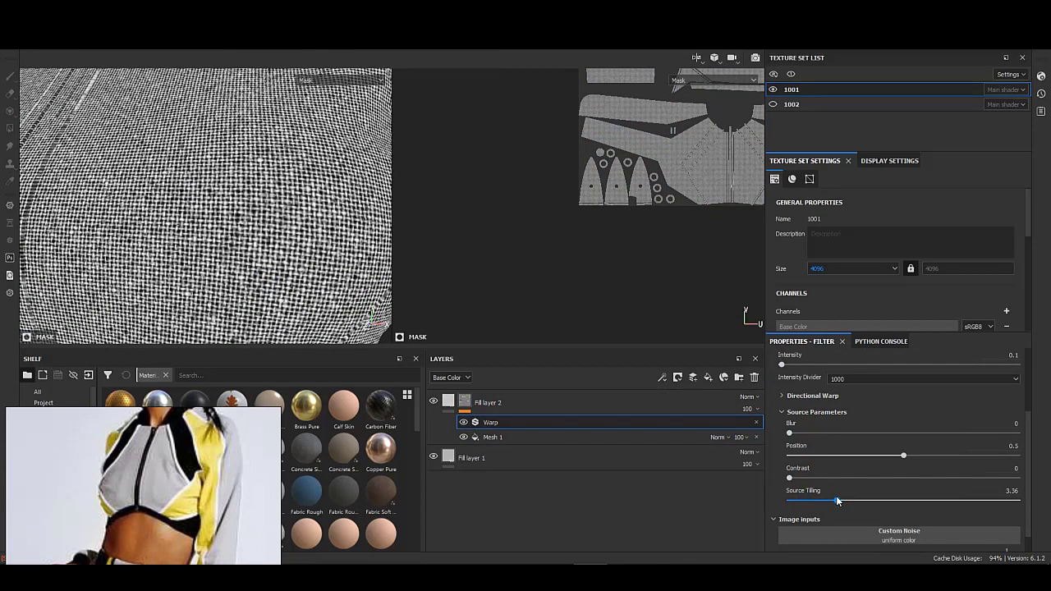
{"action": "left_click", "coordinate": [448, 402]}
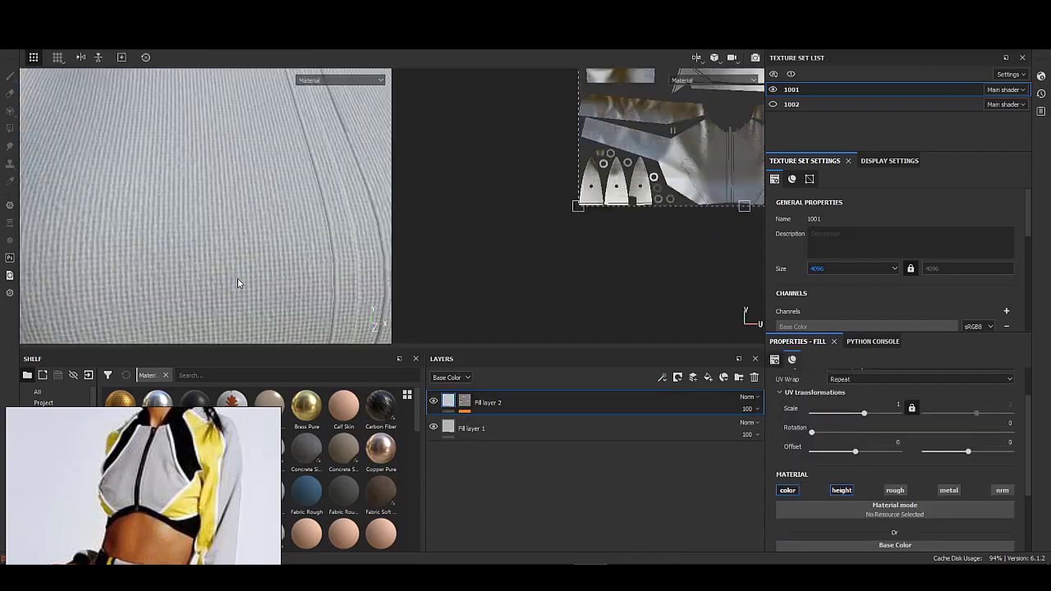
{"action": "scroll", "coordinate": [261, 246], "scroll_direction": "down", "scroll_amount": 5}
{"action": "scroll", "coordinate": [265, 244], "scroll_direction": "up", "scroll_amount": 5}
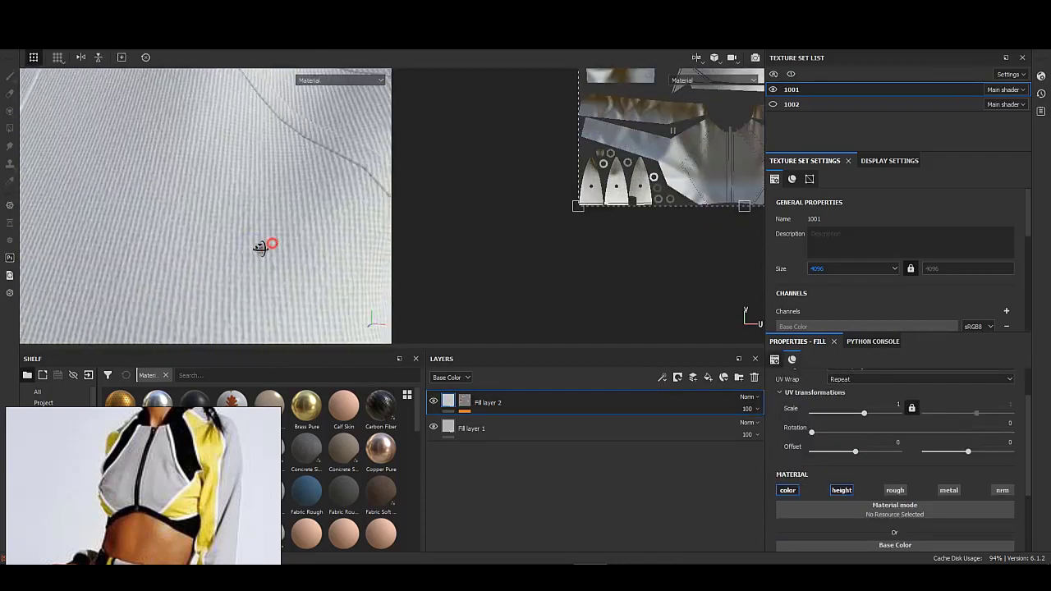
{"action": "mouse_move", "coordinate": [266, 248]}
{"action": "left_mouse_down", "text": "alt"}
{"action": "mouse_move", "coordinate": [216, 234]}
{"action": "mouse_move", "coordinate": [279, 228]}
{"action": "left_mouse_up", "text": "alt"}
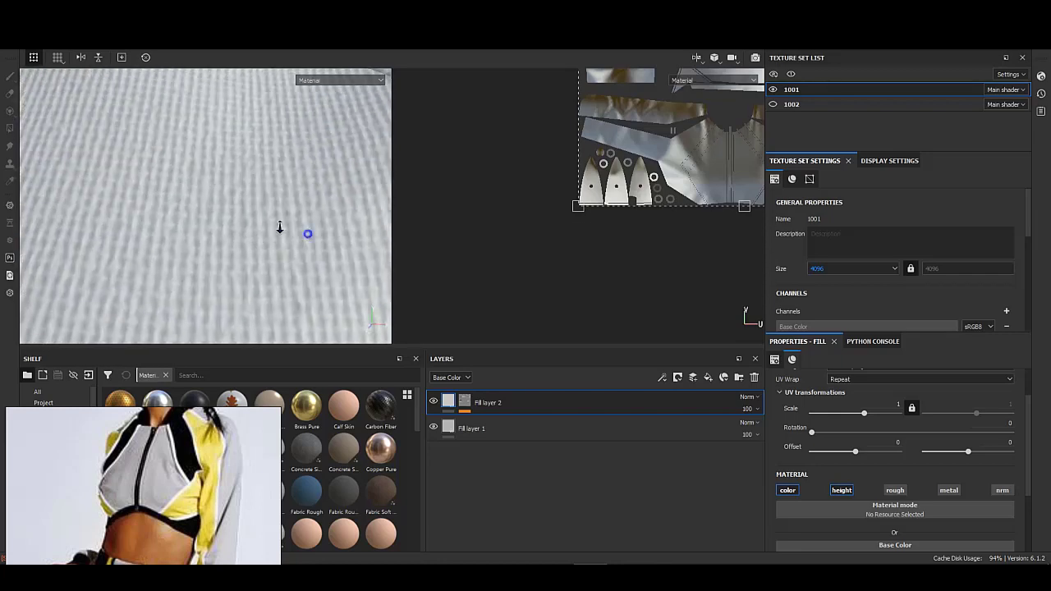
{"action": "scroll", "coordinate": [284, 254], "scroll_direction": "down", "scroll_amount": 3}
{"action": "scroll", "coordinate": [216, 173], "scroll_direction": "down", "scroll_amount": 3}
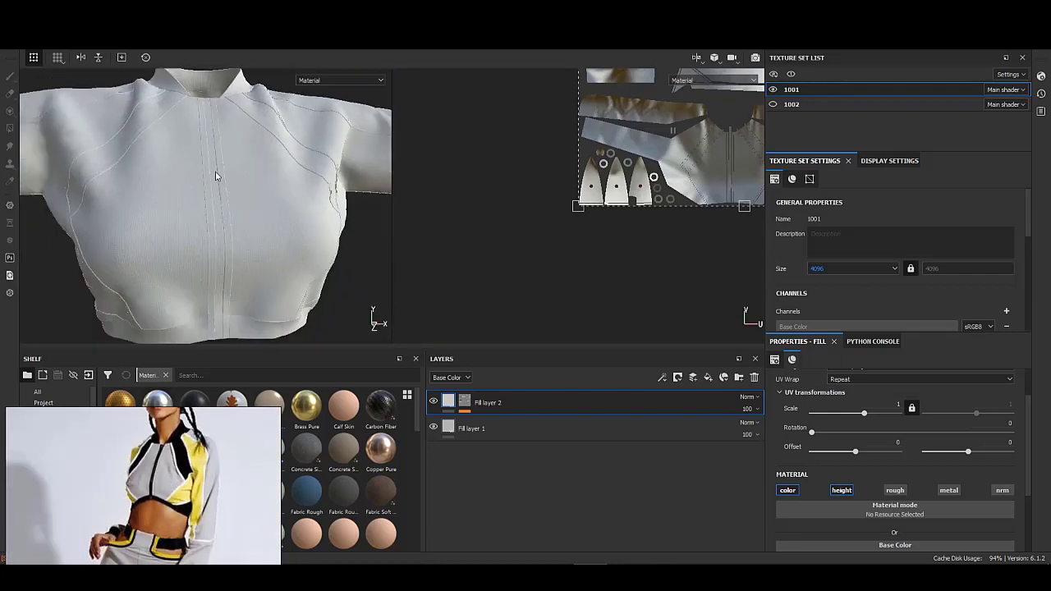
{"action": "scroll", "coordinate": [169, 209], "scroll_direction": "up", "scroll_amount": 3}
{"action": "scroll", "coordinate": [169, 208], "scroll_direction": "up", "scroll_amount": 3}
- Add Fill layer 3 with a black mask and a UV Border Distance generator
{"action": "left_click", "coordinate": [708, 377]}
{"action": "right_click", "coordinate": [456, 402]}
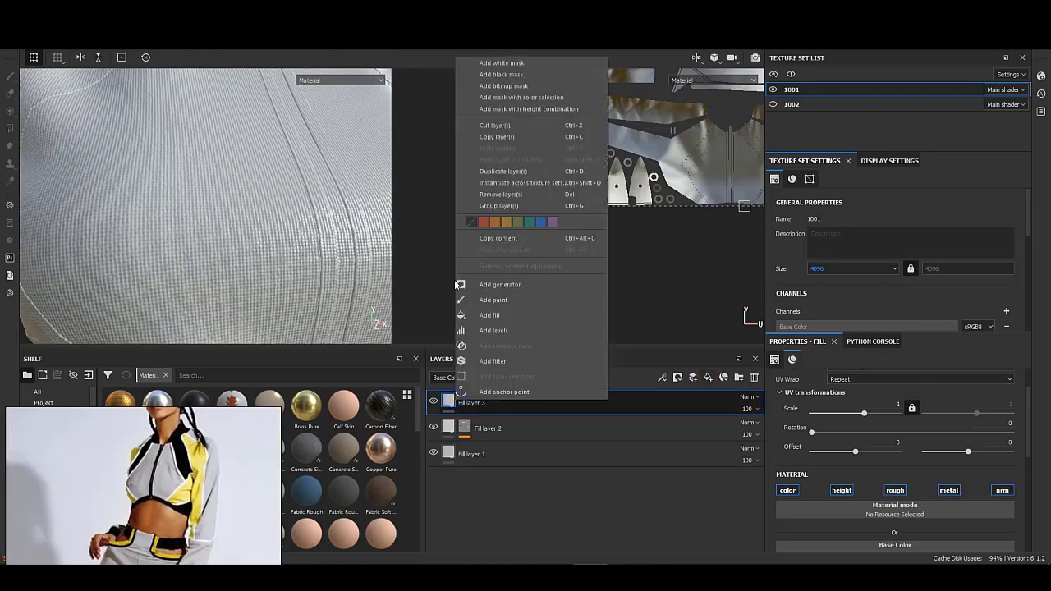
{"action": "left_click", "coordinate": [501, 76]}
{"action": "right_click", "coordinate": [465, 402]}
{"action": "left_click", "coordinate": [512, 328]}
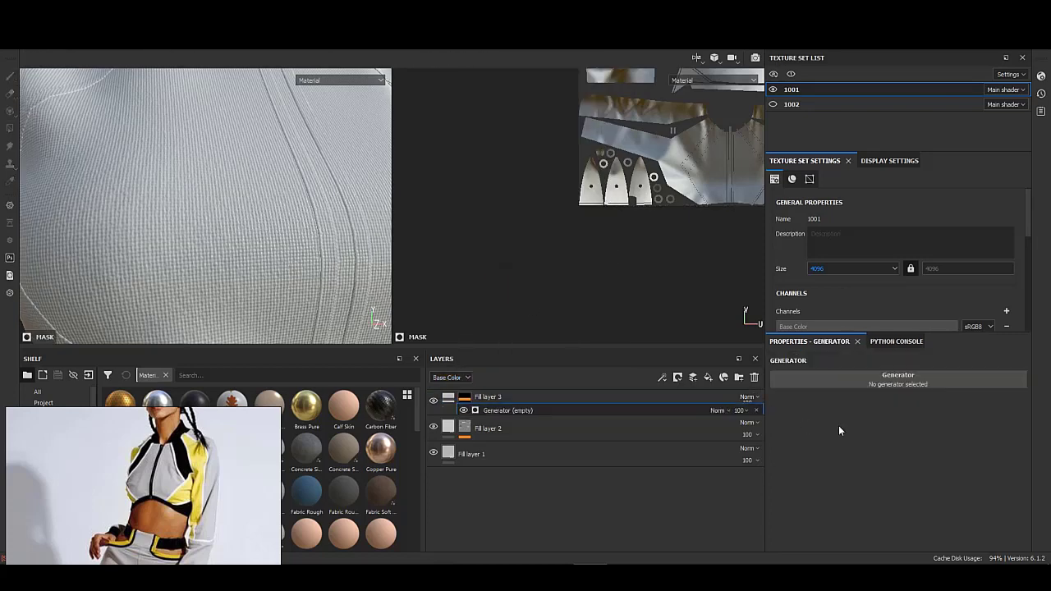
{"action": "left_click", "coordinate": [887, 380]}
{"action": "left_click", "coordinate": [942, 481]}
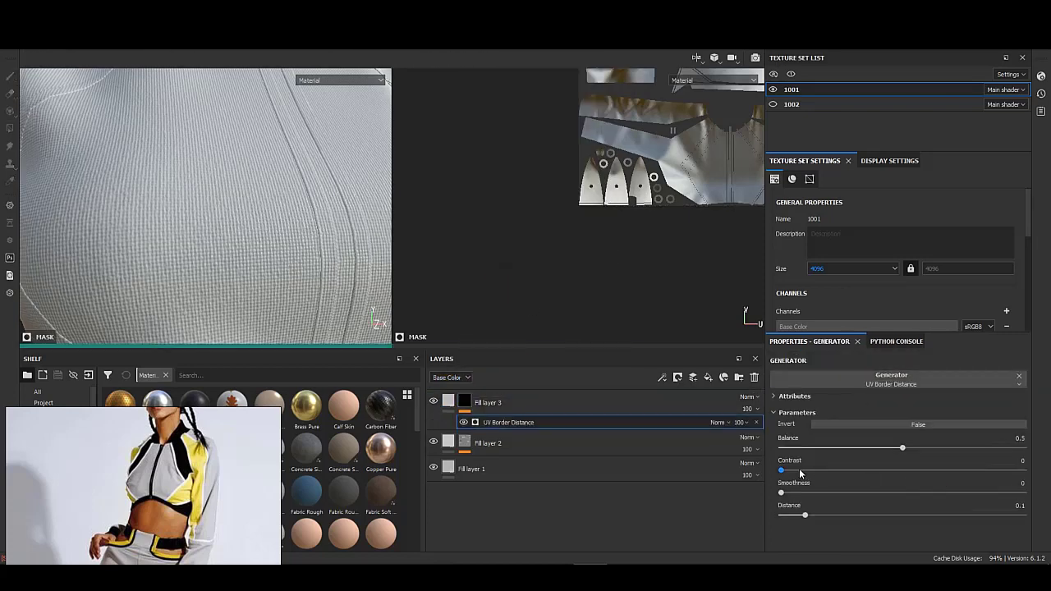
- Set the UV Border Distance balance to 0.04 with narrow distance, and texture size to 2048
{"action": "left_click", "coordinate": [465, 401], "text": "alt"}
{"action": "left_click", "coordinate": [509, 422]}
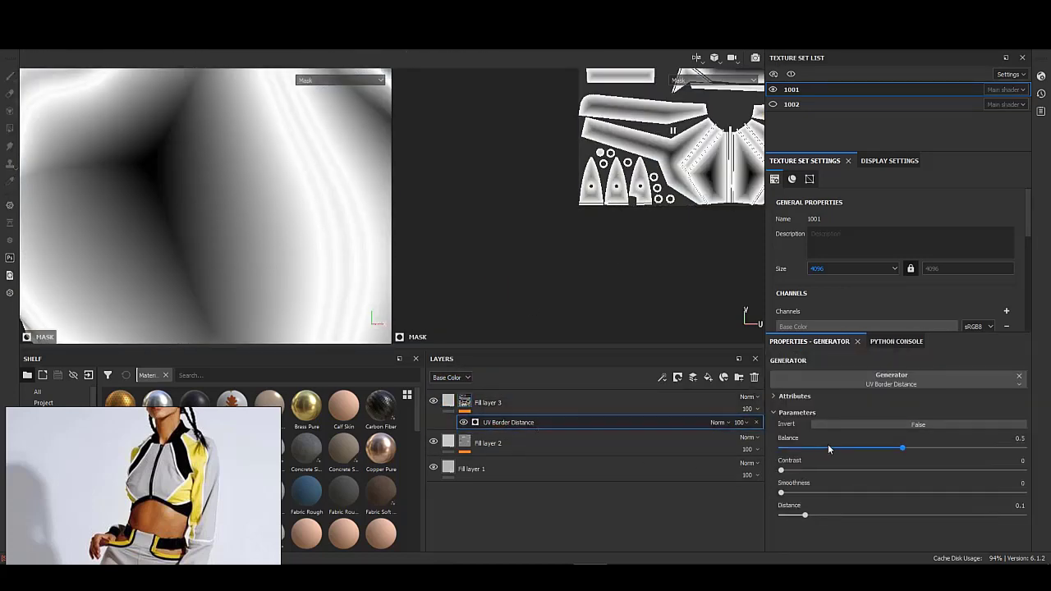
{"action": "left_click_drag", "start_coordinate": [902, 448], "coordinate": [801, 448]}
{"action": "left_click", "coordinate": [829, 271]}
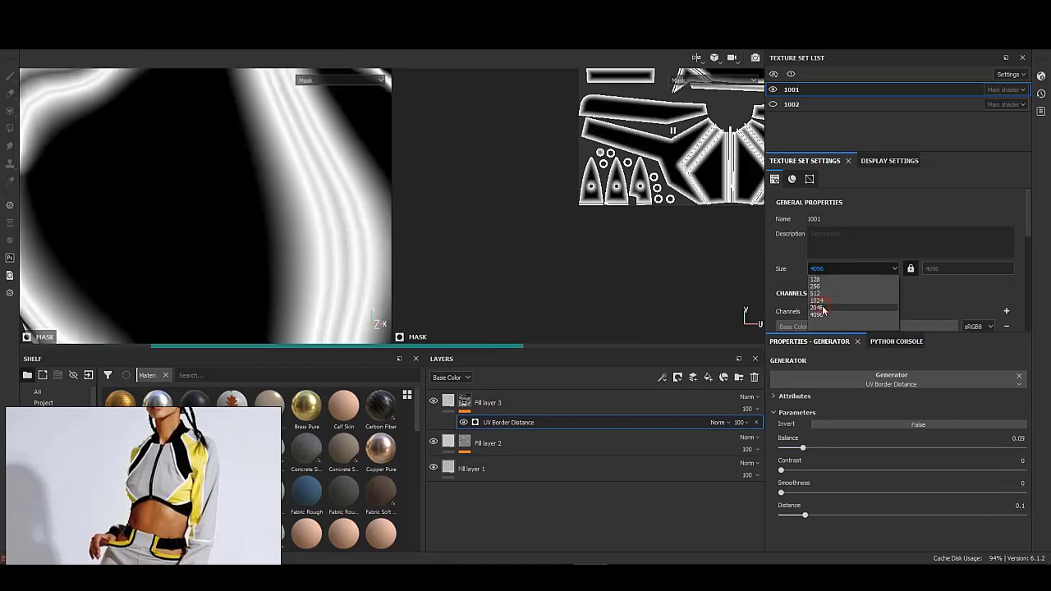
{"action": "left_click", "coordinate": [821, 308]}
{"action": "left_click_drag", "start_coordinate": [802, 448], "coordinate": [790, 448]}
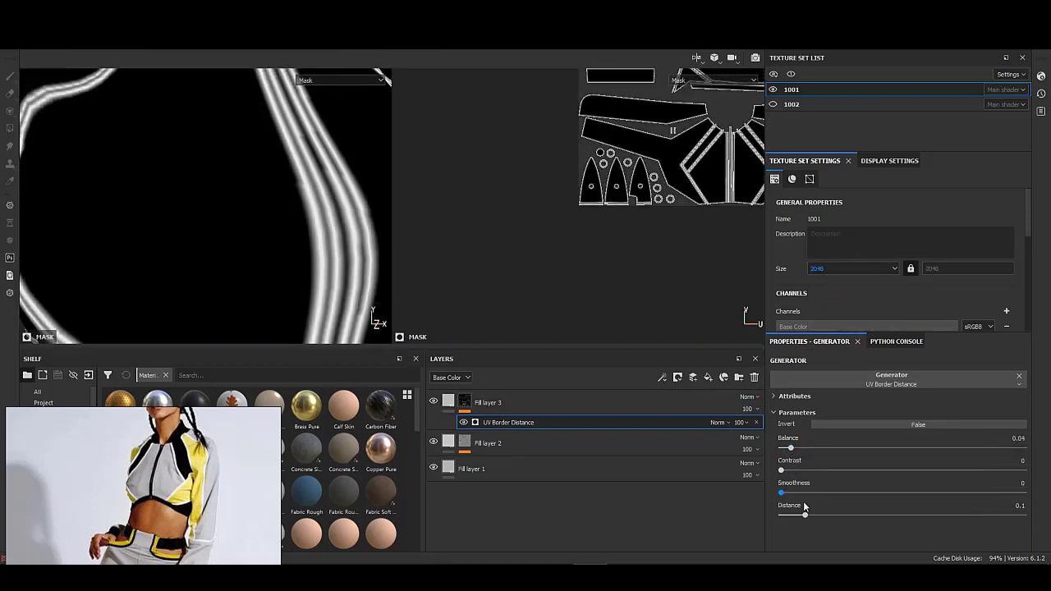
{"action": "left_click_drag", "start_coordinate": [805, 515], "coordinate": [795, 516]}
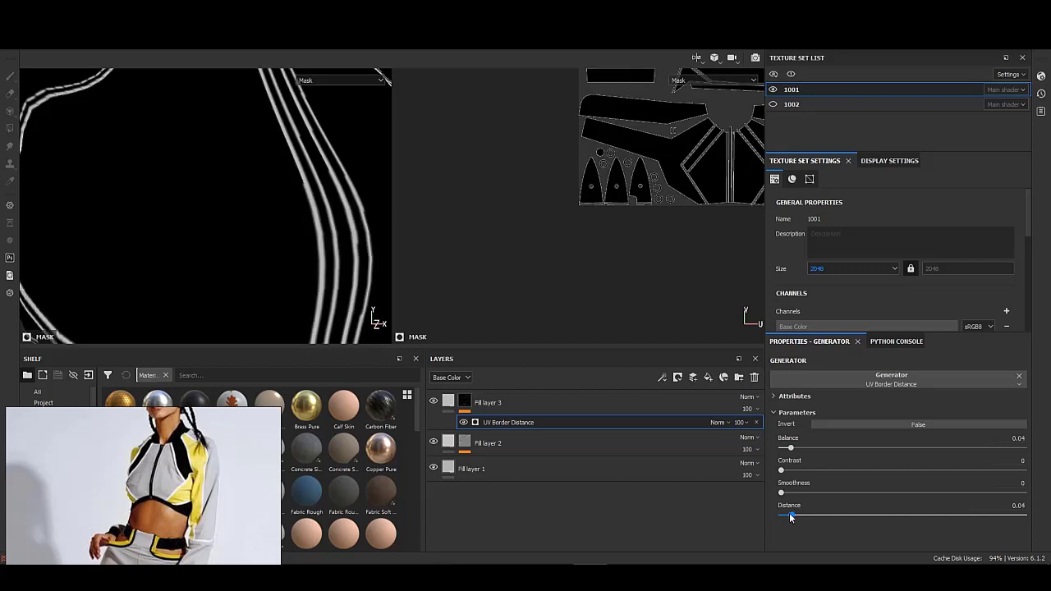
{"action": "left_click", "coordinate": [544, 427]}
- Add a Blur filter to Fill layer 3's mask
{"action": "left_click", "coordinate": [465, 402]}
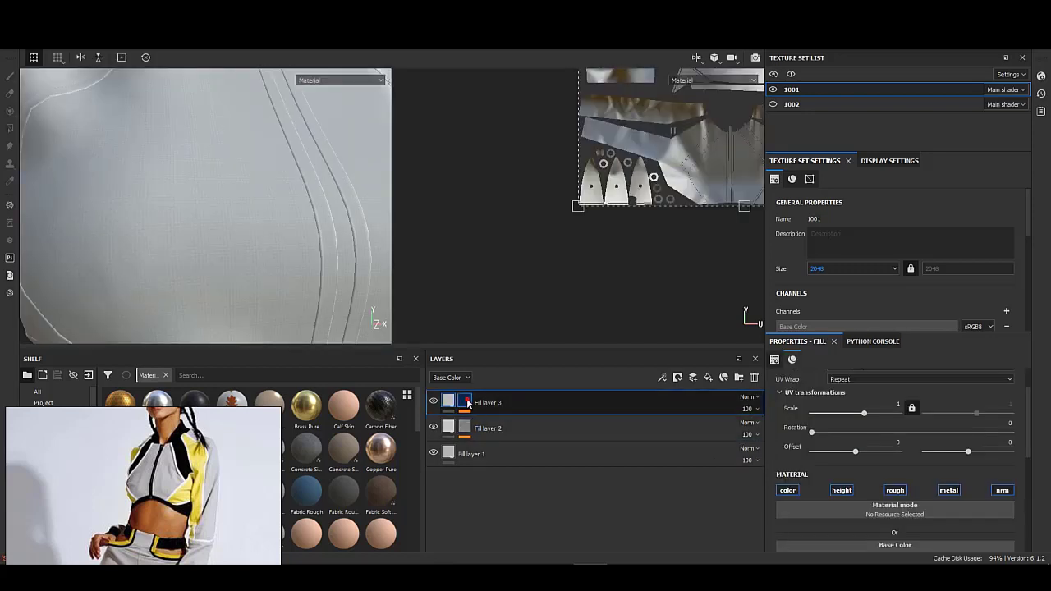
{"action": "right_click", "coordinate": [493, 419]}
{"action": "left_click", "coordinate": [535, 502]}
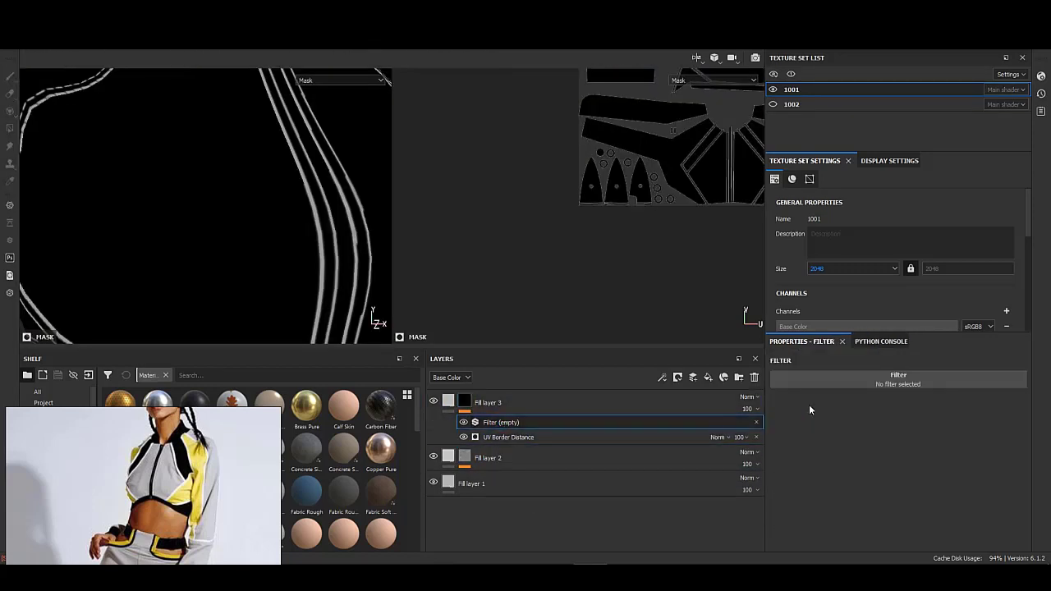
{"action": "left_click", "coordinate": [821, 380]}
{"action": "left_click", "coordinate": [928, 421]}
{"action": "left_click", "coordinate": [449, 402]}
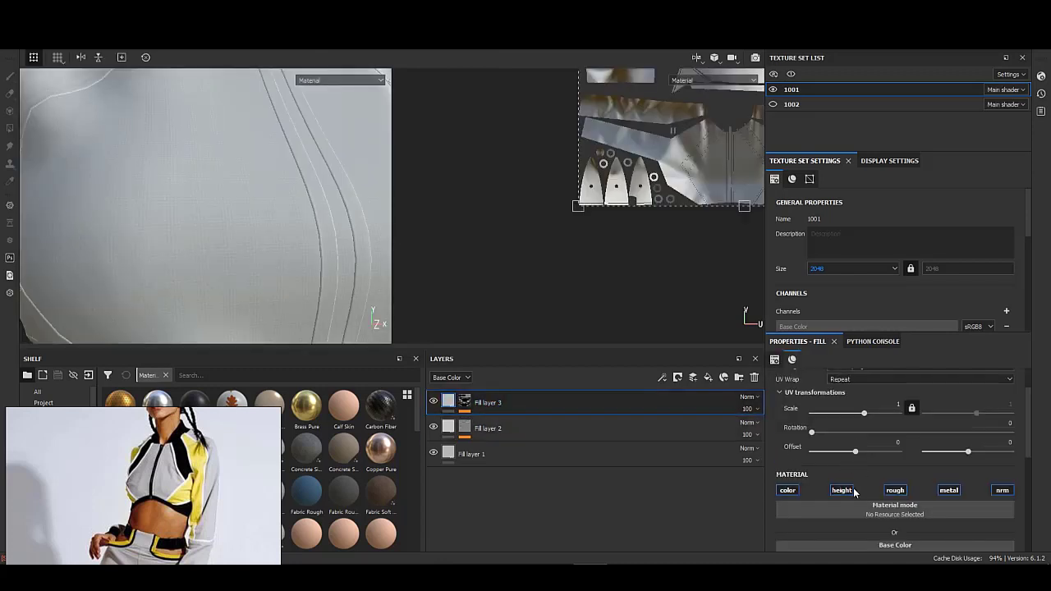
- Disable the metal channel and sink Fill layer 3's height to -0.1159
{"action": "left_click", "coordinate": [942, 492]}
{"action": "scroll", "coordinate": [928, 485], "scroll_direction": "down", "scroll_amount": 2}
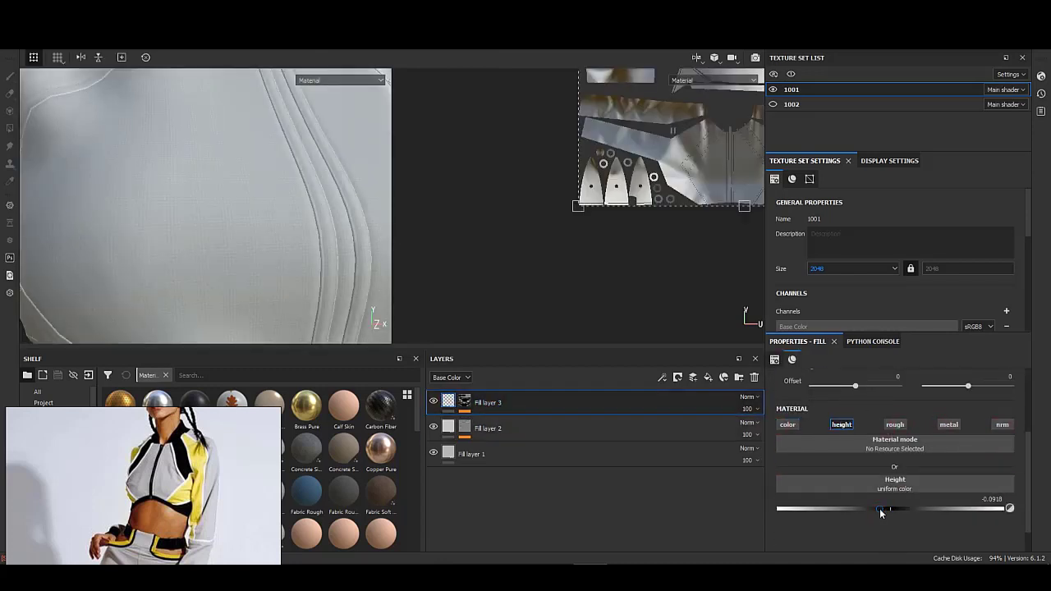
{"action": "left_click_drag", "start_coordinate": [879, 508], "coordinate": [865, 509]}
{"action": "mouse_move", "coordinate": [187, 283]}
{"action": "left_mouse_down", "text": "alt"}
{"action": "mouse_move", "coordinate": [261, 239]}
{"action": "mouse_move", "coordinate": [250, 276]}
{"action": "left_mouse_up", "text": "alt"}
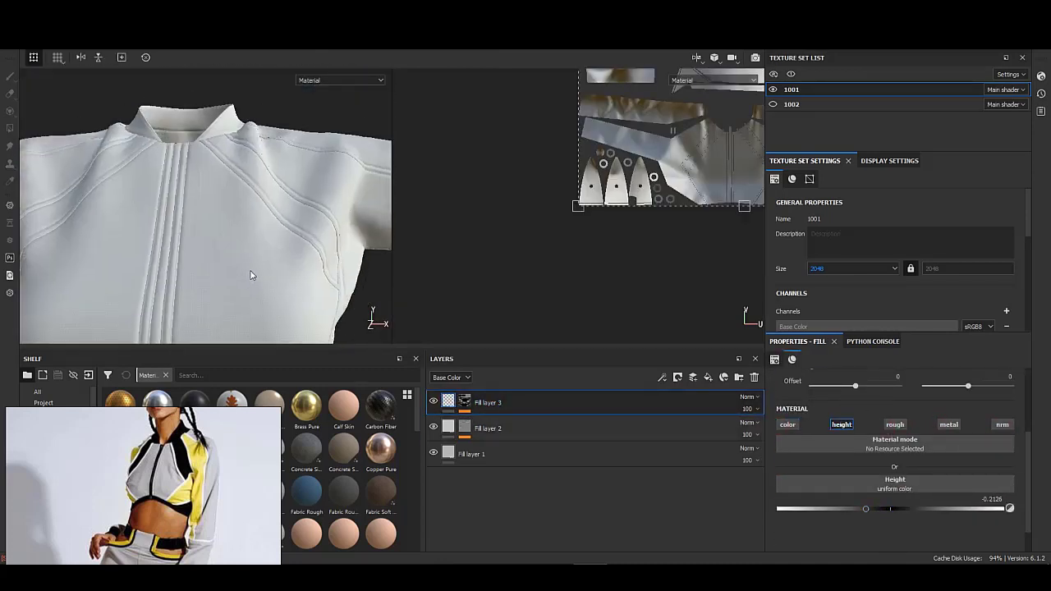
{"action": "right_click_drag", "start_coordinate": [250, 276], "coordinate": [212, 293], "text": "alt"}
{"action": "mouse_move", "coordinate": [866, 509]}
{"action": "left_mouse_down"}
{"action": "mouse_move", "coordinate": [927, 509]}
{"action": "mouse_move", "coordinate": [878, 508]}
{"action": "left_mouse_up"}
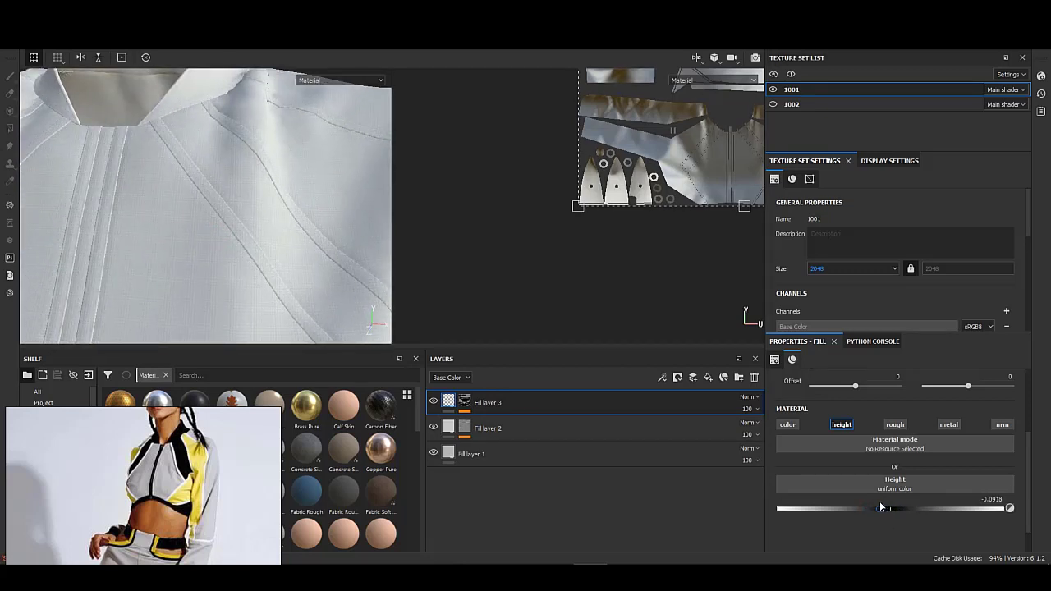
- Set the UV Border Distance balance to 0.07 and the Blur intensity to 0.36
{"action": "left_click", "coordinate": [448, 401], "text": "alt"}
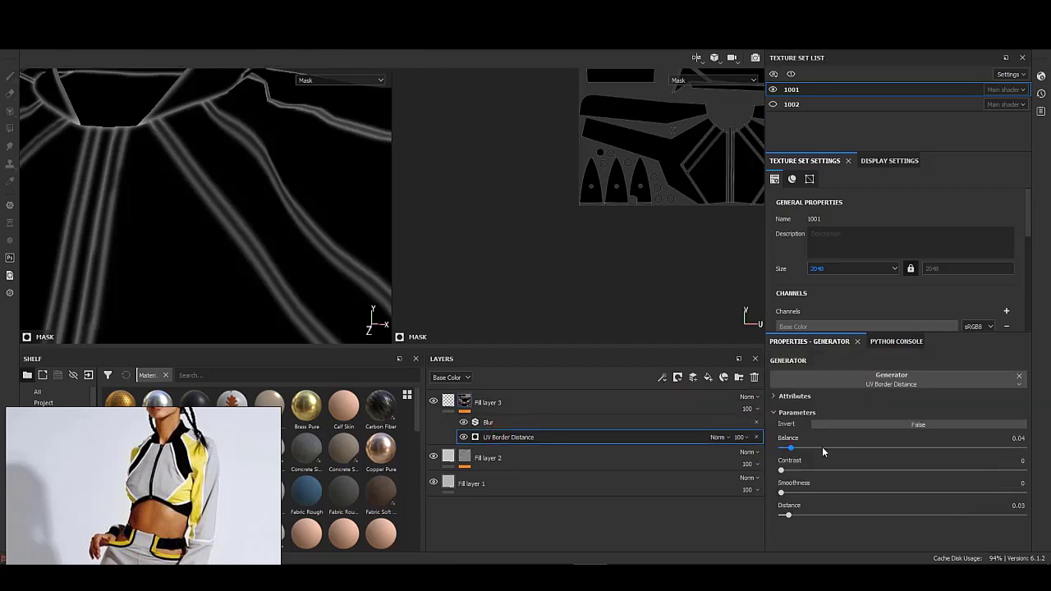
{"action": "left_click", "coordinate": [464, 401]}
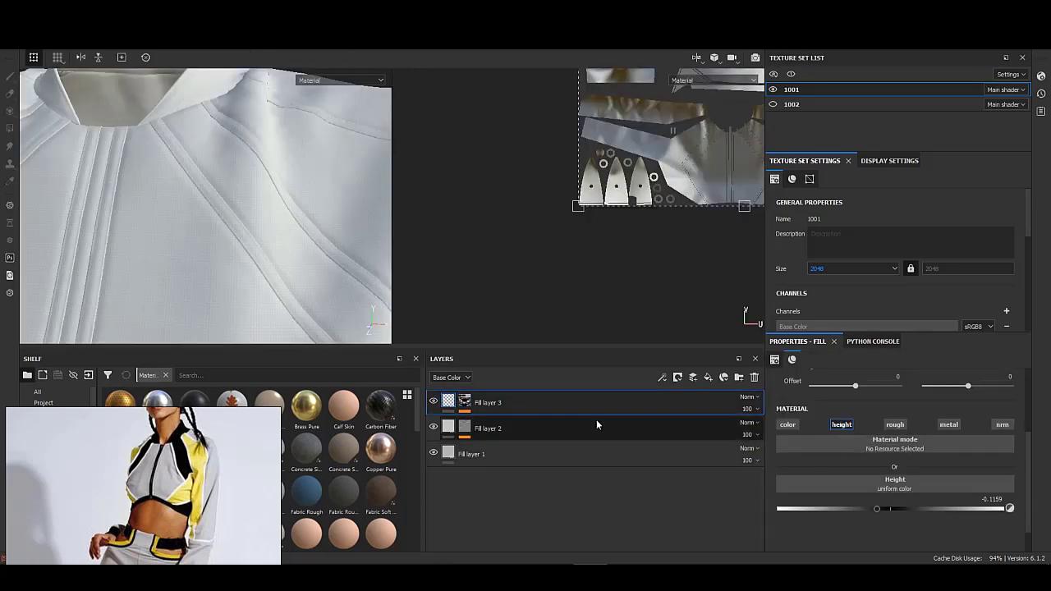
{"action": "left_click", "coordinate": [463, 403]}
{"action": "left_click", "coordinate": [575, 437]}
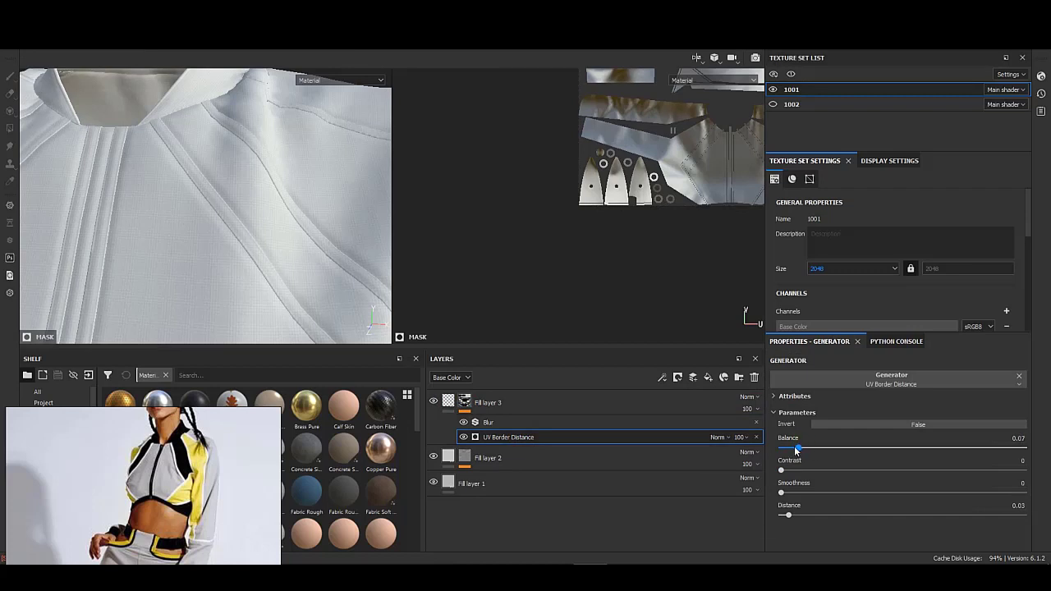
{"action": "left_click", "coordinate": [466, 421]}
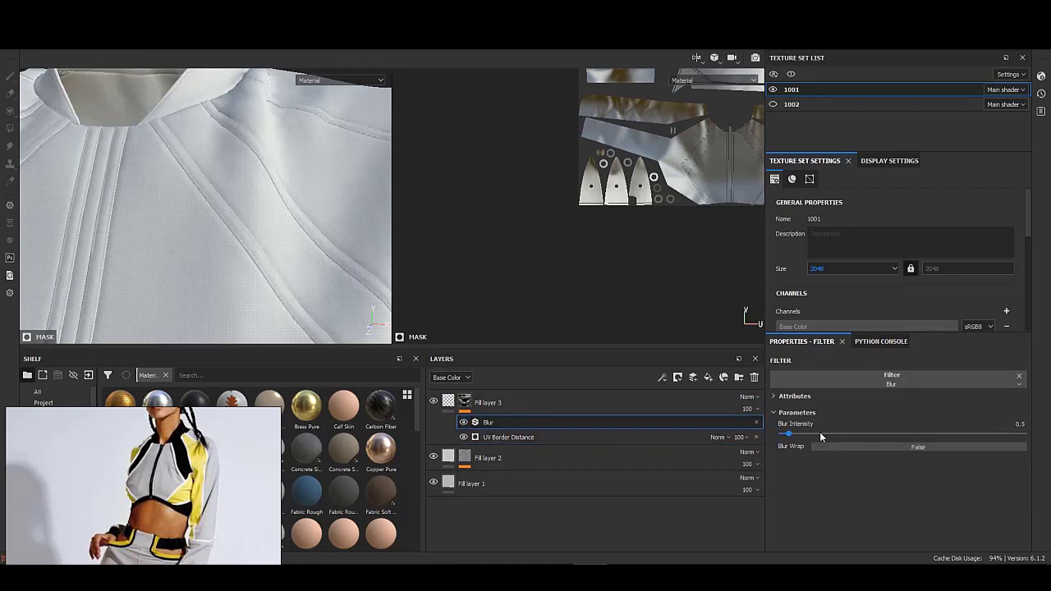
{"action": "left_click", "coordinate": [492, 402]}
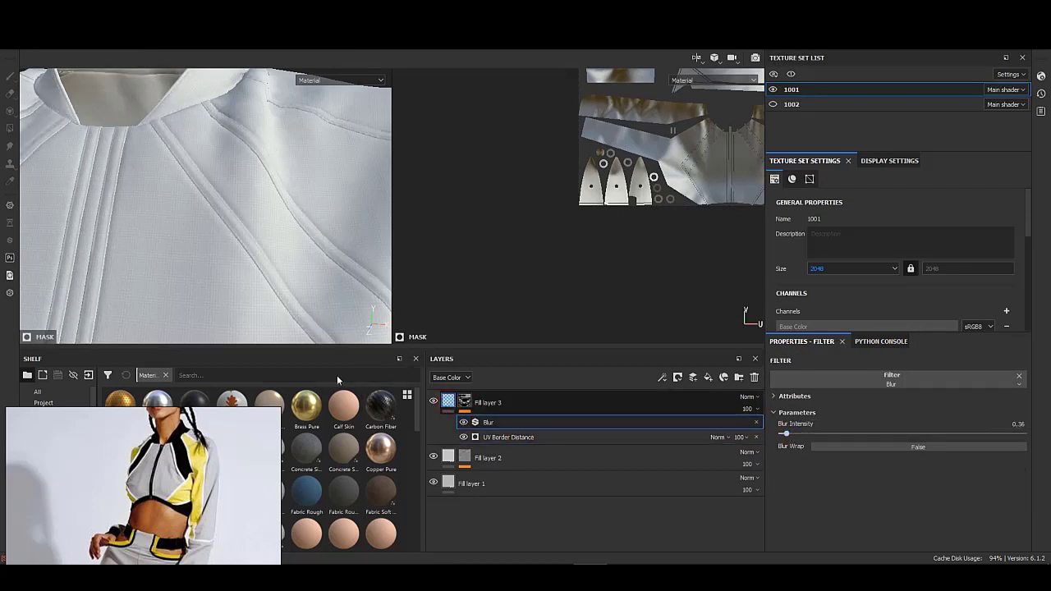
{"action": "scroll", "coordinate": [213, 253], "scroll_direction": "up", "scroll_amount": 5}
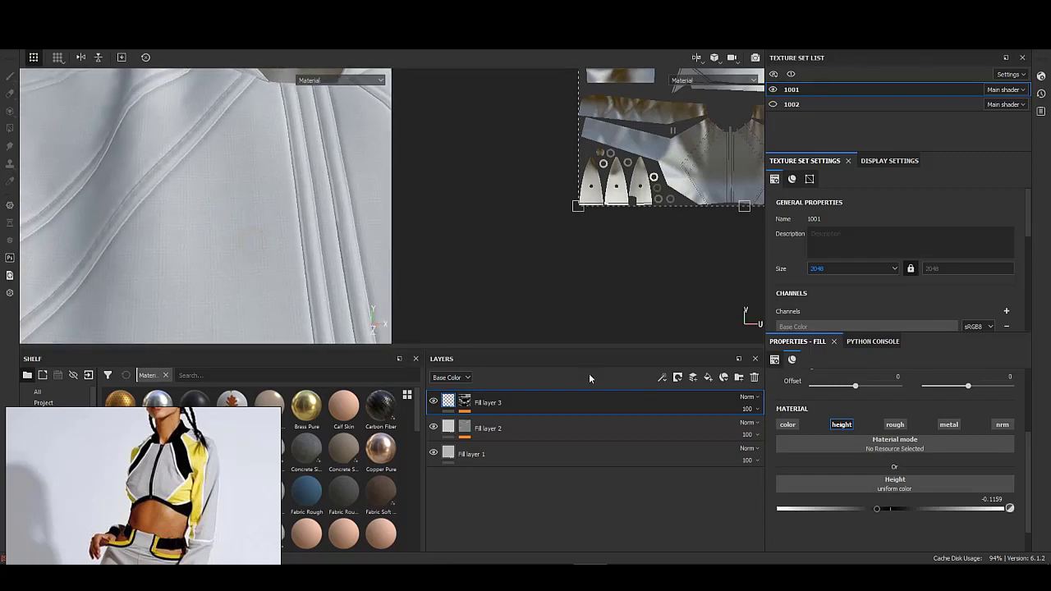
- Duplicate Fill layer 3 and give the copy's UV Border Distance contrast 1, smoothness 0.03, distance 0.07
{"action": "right_click", "coordinate": [494, 402]}
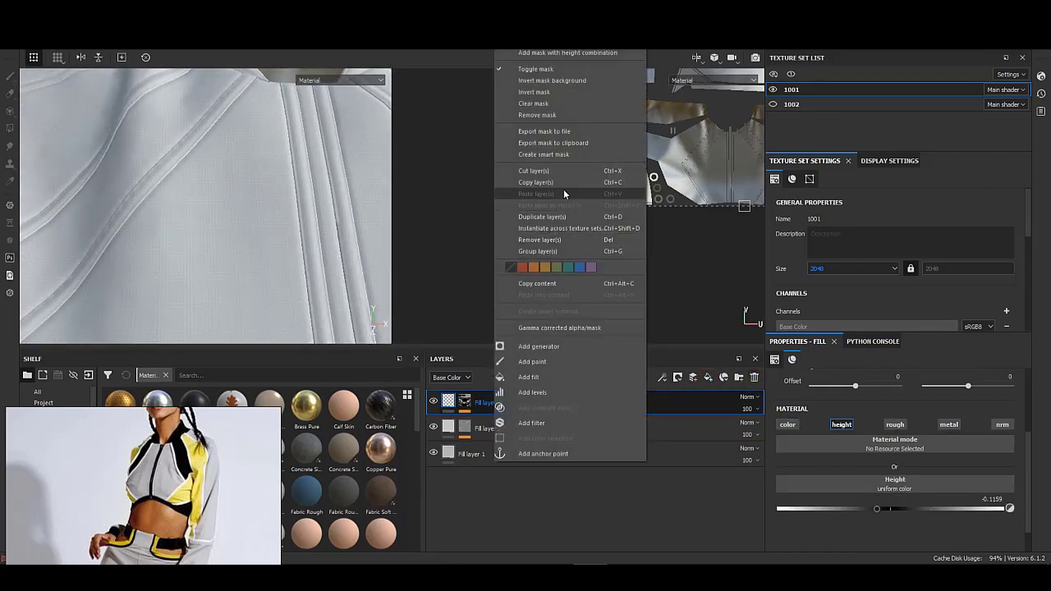
{"action": "left_click", "coordinate": [555, 219]}
{"action": "left_click", "coordinate": [465, 402]}
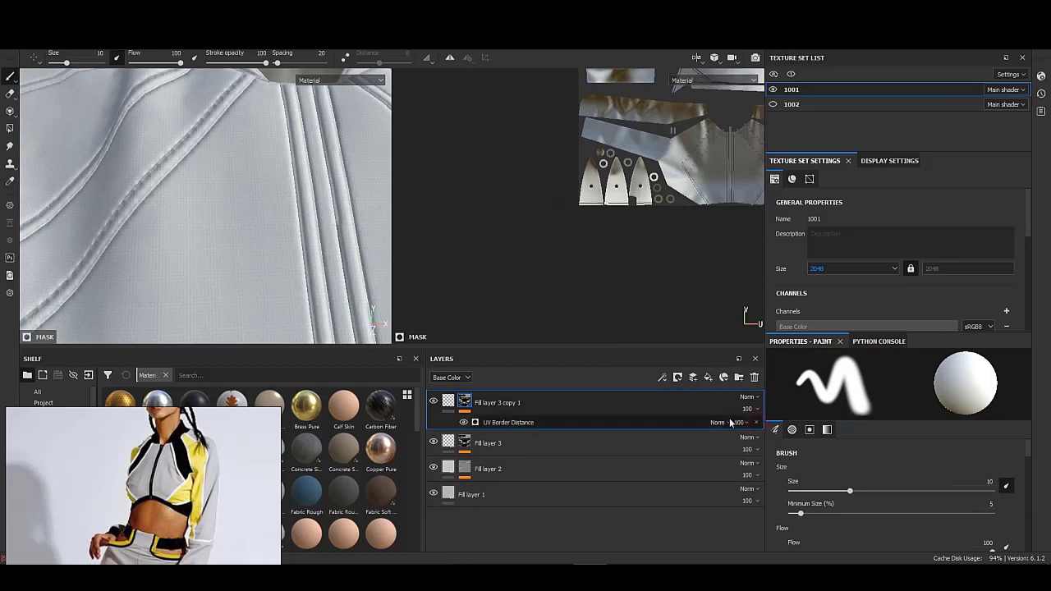
{"action": "left_click", "coordinate": [508, 422]}
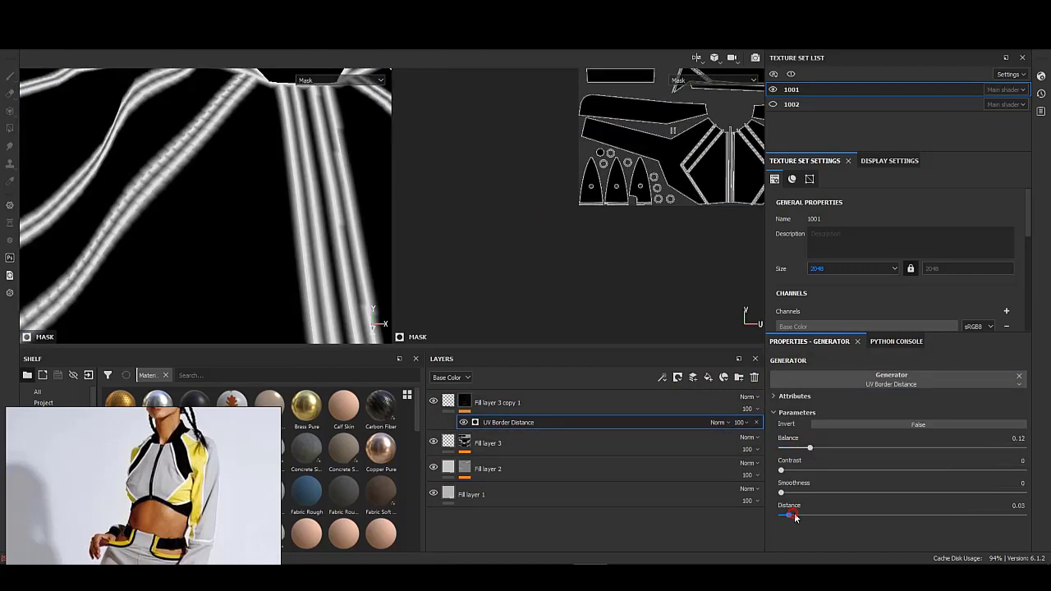
{"action": "left_click_drag", "start_coordinate": [784, 490], "coordinate": [1023, 470]}
{"action": "left_click_drag", "start_coordinate": [809, 448], "coordinate": [799, 451]}
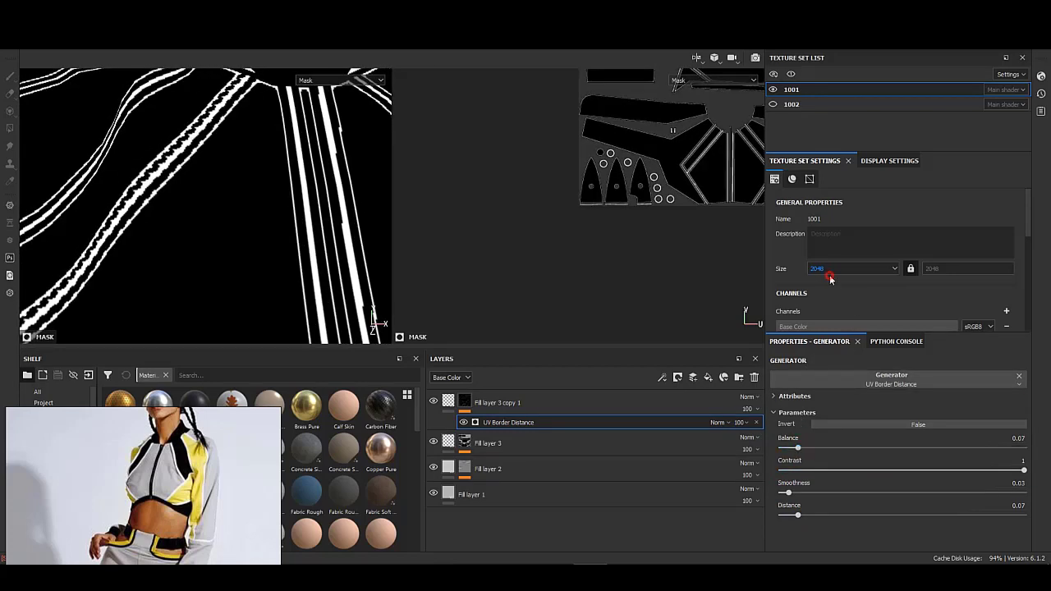
- Raise the texture set size to 4096 and inspect the copy's seam bands
{"action": "left_click", "coordinate": [817, 316]}
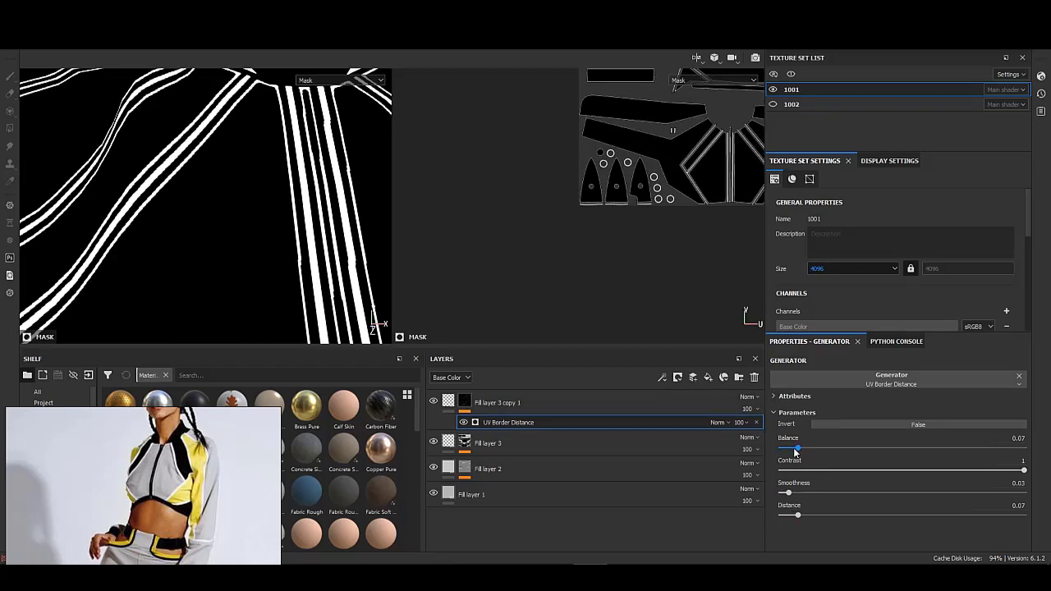
{"action": "left_click", "coordinate": [460, 403]}
{"action": "mouse_move", "coordinate": [270, 223]}
{"action": "left_mouse_down", "text": "alt"}
{"action": "mouse_move", "coordinate": [199, 258]}
{"action": "mouse_move", "coordinate": [236, 224]}
{"action": "mouse_move", "coordinate": [138, 207]}
{"action": "left_mouse_up", "text": "alt"}
{"action": "scroll", "coordinate": [252, 261], "scroll_direction": "up", "scroll_amount": 3}
{"action": "scroll", "coordinate": [251, 260], "scroll_direction": "up", "scroll_amount": 3}
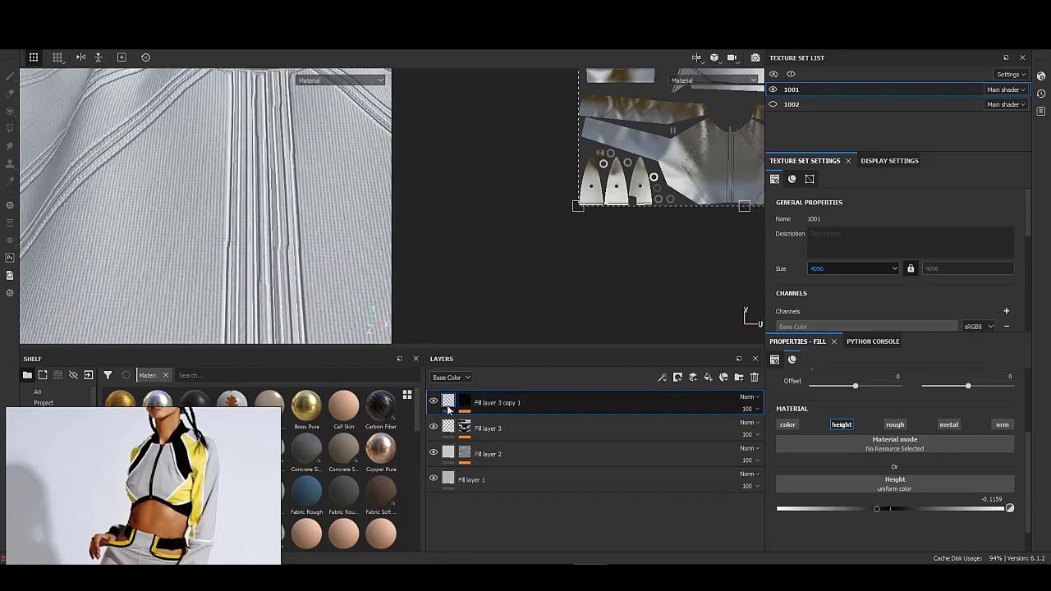
{"action": "left_click", "coordinate": [465, 402]}
- Add a fill effect above UV Border Distance using the Checker 1 grayscale pattern
{"action": "right_click", "coordinate": [504, 422]}
{"action": "left_click", "coordinate": [538, 460]}
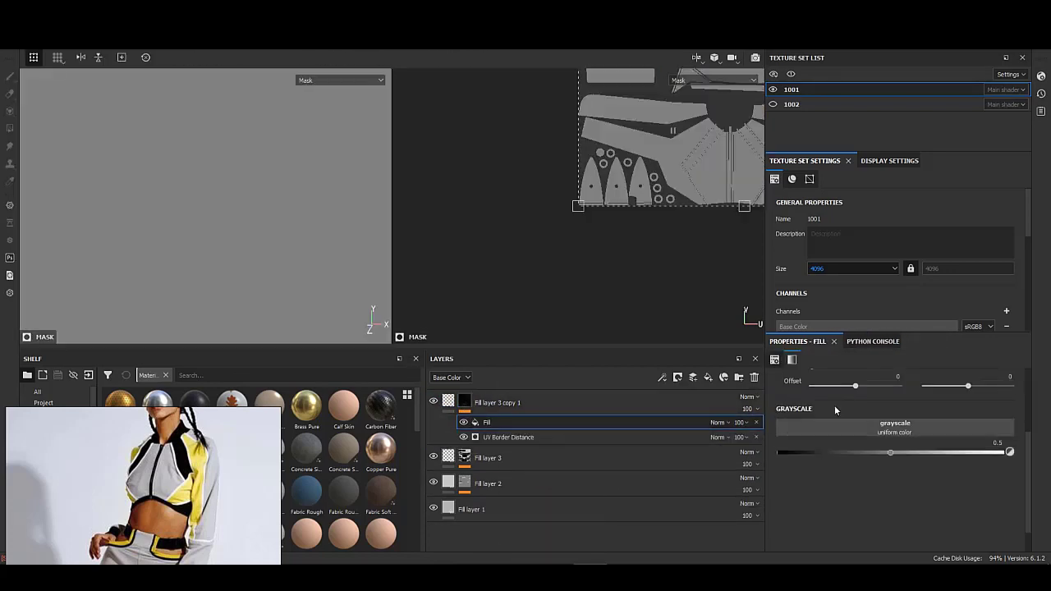
{"action": "left_click", "coordinate": [894, 426]}
{"action": "scroll", "coordinate": [926, 362], "scroll_direction": "down", "scroll_amount": 2}
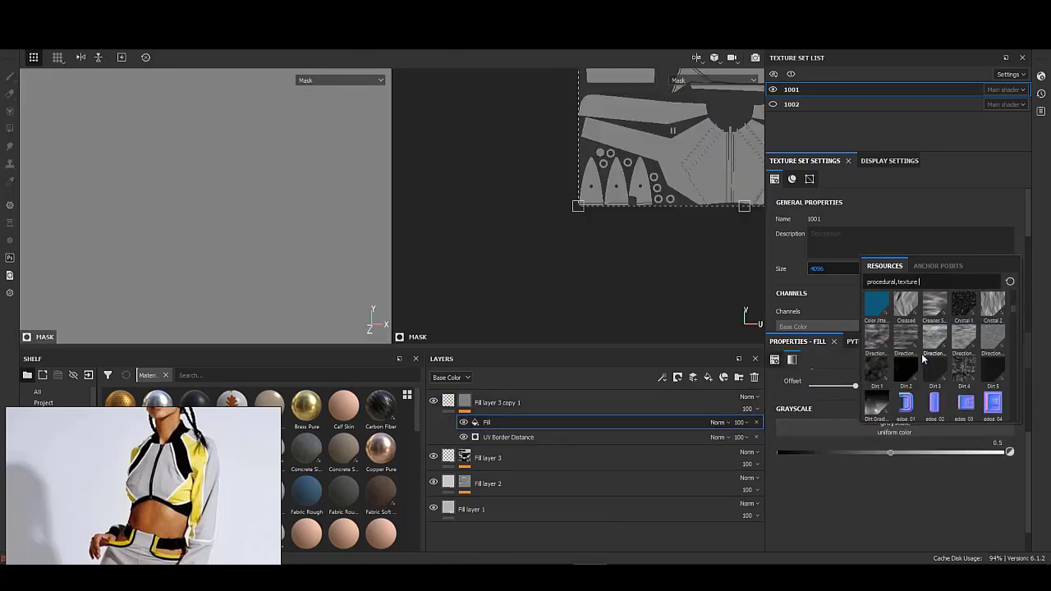
{"action": "scroll", "coordinate": [924, 358], "scroll_direction": "down", "scroll_amount": 2}
{"action": "scroll", "coordinate": [921, 356], "scroll_direction": "down", "scroll_amount": 2}
{"action": "scroll", "coordinate": [920, 354], "scroll_direction": "down", "scroll_amount": 2}
{"action": "scroll", "coordinate": [920, 353], "scroll_direction": "down", "scroll_amount": 5}
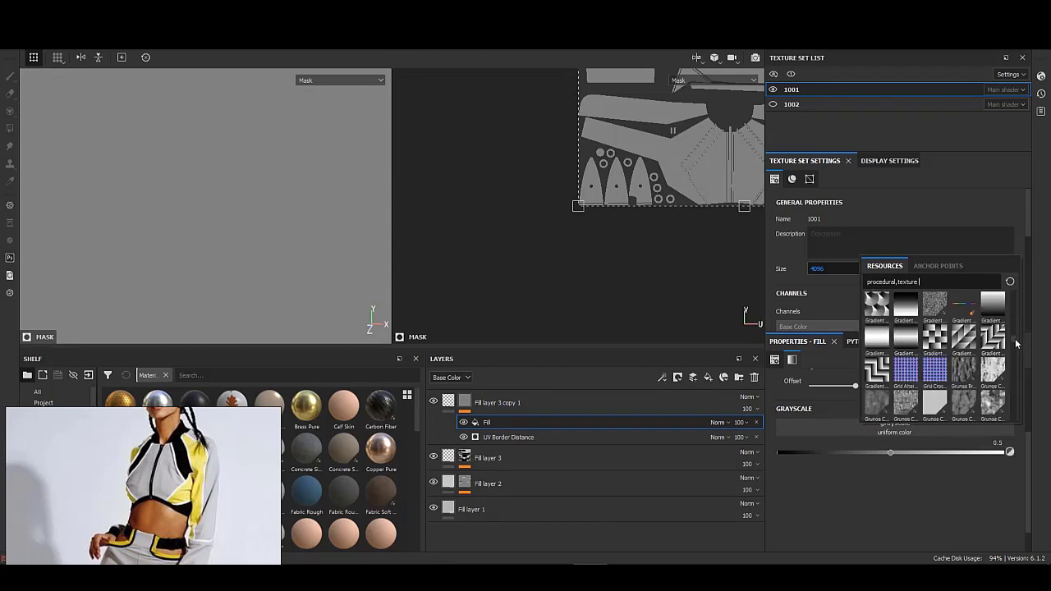
{"action": "scroll", "coordinate": [937, 368], "scroll_direction": "down", "scroll_amount": 5}
{"action": "scroll", "coordinate": [976, 374], "scroll_direction": "up", "scroll_amount": 2}
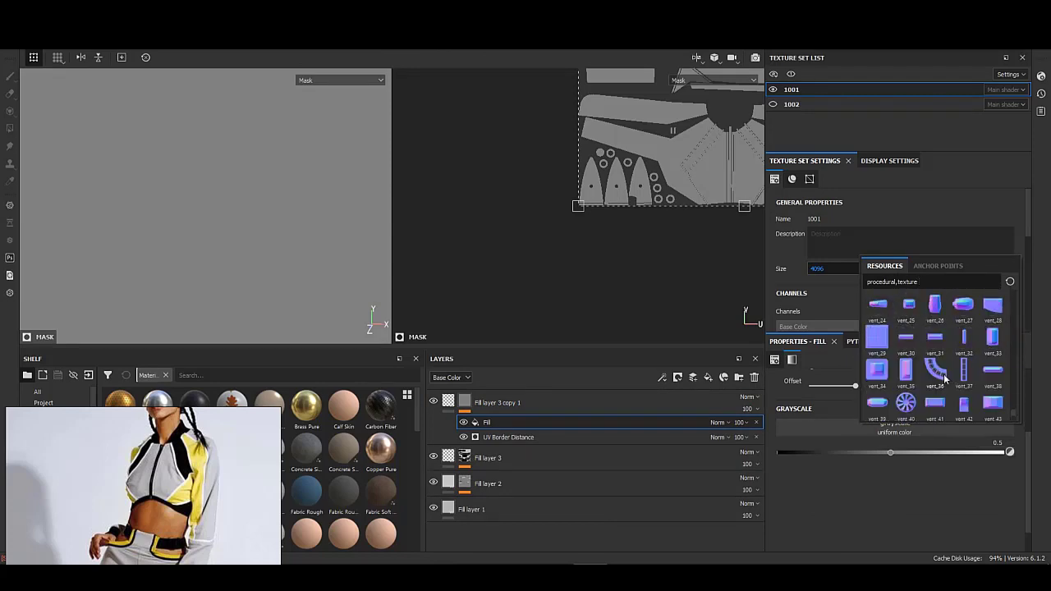
{"action": "scroll", "coordinate": [961, 376], "scroll_direction": "up", "scroll_amount": 2}
{"action": "scroll", "coordinate": [948, 378], "scroll_direction": "up", "scroll_amount": 2}
{"action": "scroll", "coordinate": [945, 361], "scroll_direction": "up", "scroll_amount": 2}
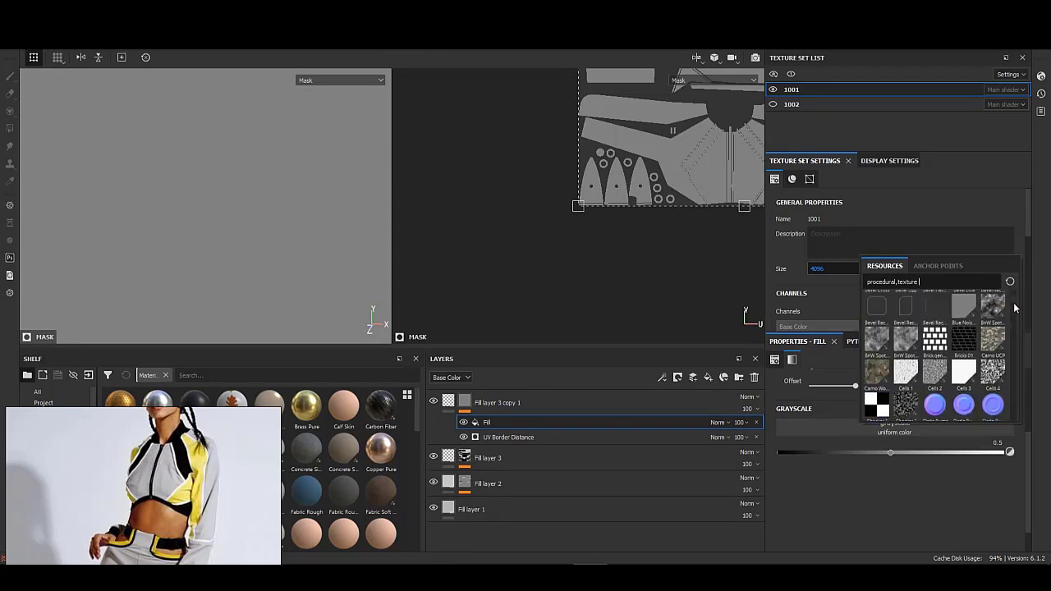
{"action": "scroll", "coordinate": [945, 361], "scroll_direction": "up", "scroll_amount": 2}
{"action": "left_click", "coordinate": [876, 335]}
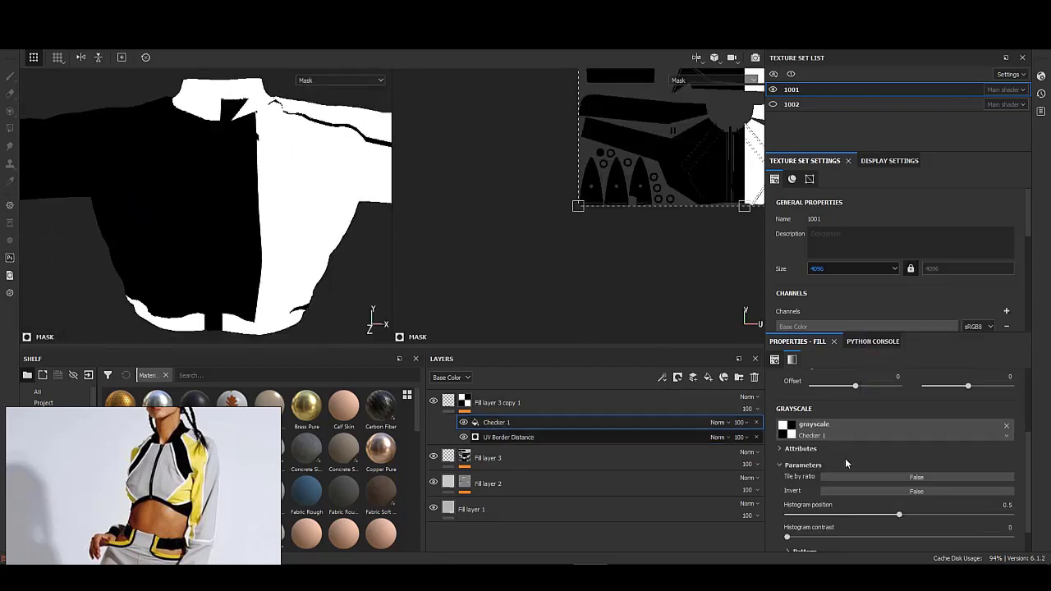
- Scale the checker to 25.27 and set its blend mode to Multiply
{"action": "scroll", "coordinate": [855, 460], "scroll_direction": "down", "scroll_amount": 2}
{"action": "scroll", "coordinate": [881, 473], "scroll_direction": "up", "scroll_amount": 3}
{"action": "scroll", "coordinate": [880, 474], "scroll_direction": "up", "scroll_amount": 2}
{"action": "left_click_drag", "start_coordinate": [864, 459], "coordinate": [880, 456]}
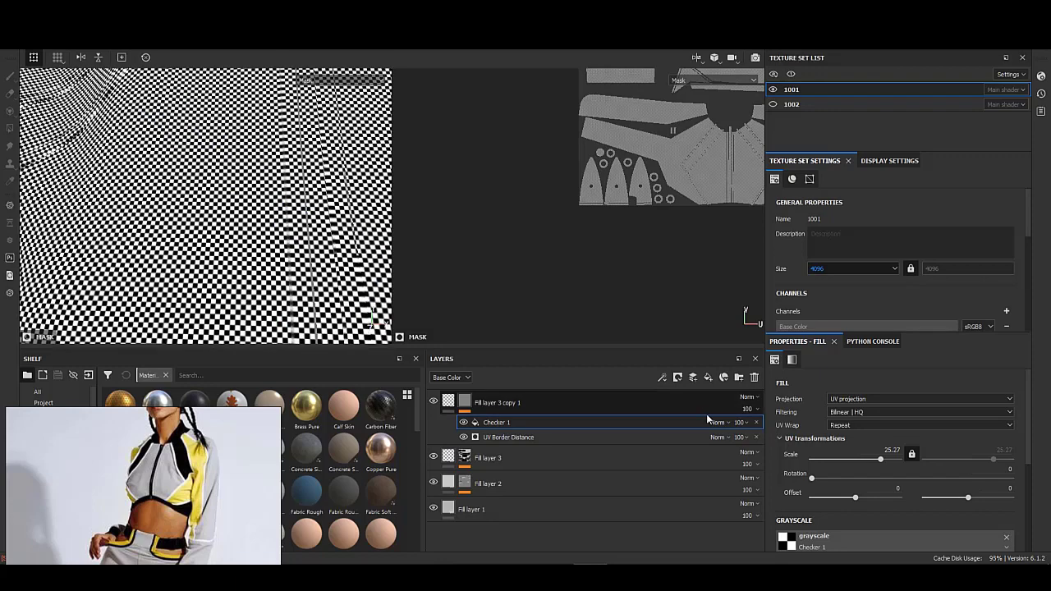
{"action": "left_click", "coordinate": [718, 422]}
{"action": "left_click", "coordinate": [725, 136]}
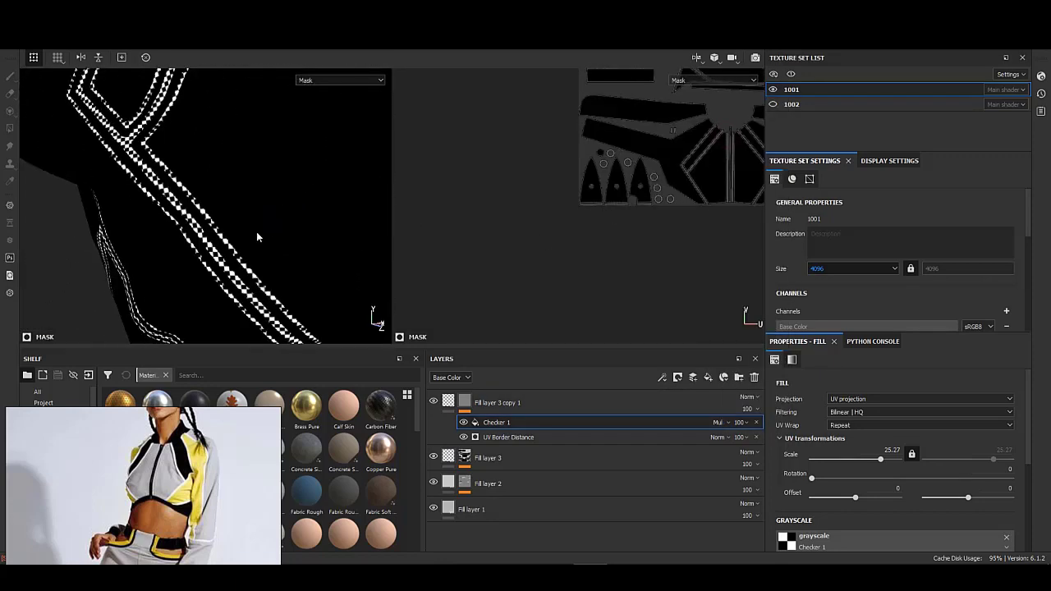
{"action": "left_click", "coordinate": [463, 402]}
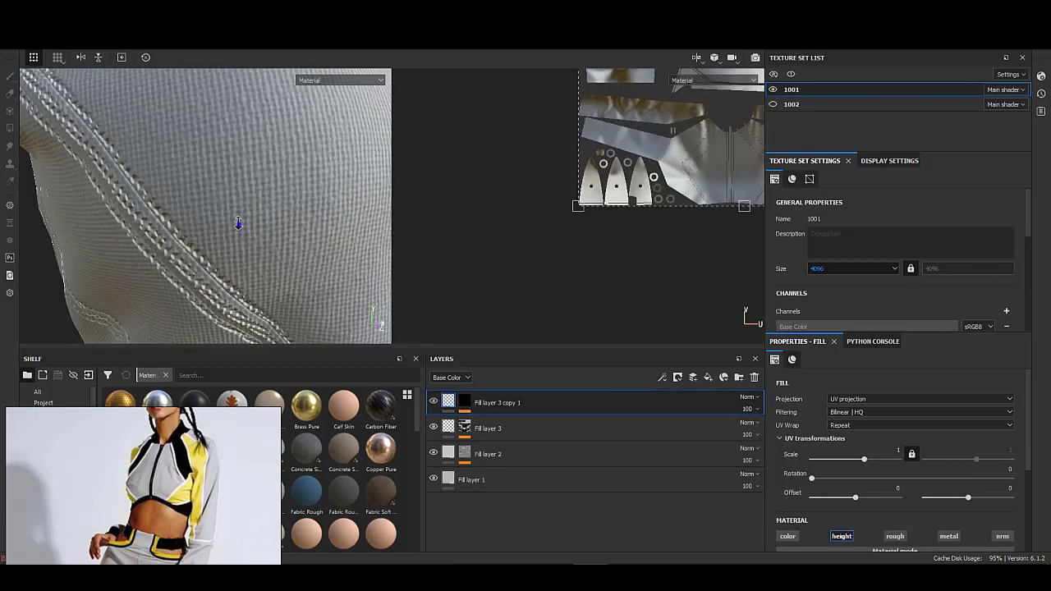
- Toggle the checker effect on the stitch mask to compare the seam bands
{"action": "mouse_move", "coordinate": [235, 223]}
{"action": "left_mouse_down", "text": "alt"}
{"action": "mouse_move", "coordinate": [232, 277]}
{"action": "mouse_move", "coordinate": [206, 173]}
{"action": "mouse_move", "coordinate": [228, 213]}
{"action": "mouse_move", "coordinate": [289, 206]}
{"action": "mouse_move", "coordinate": [257, 214]}
{"action": "left_mouse_up", "text": "alt"}
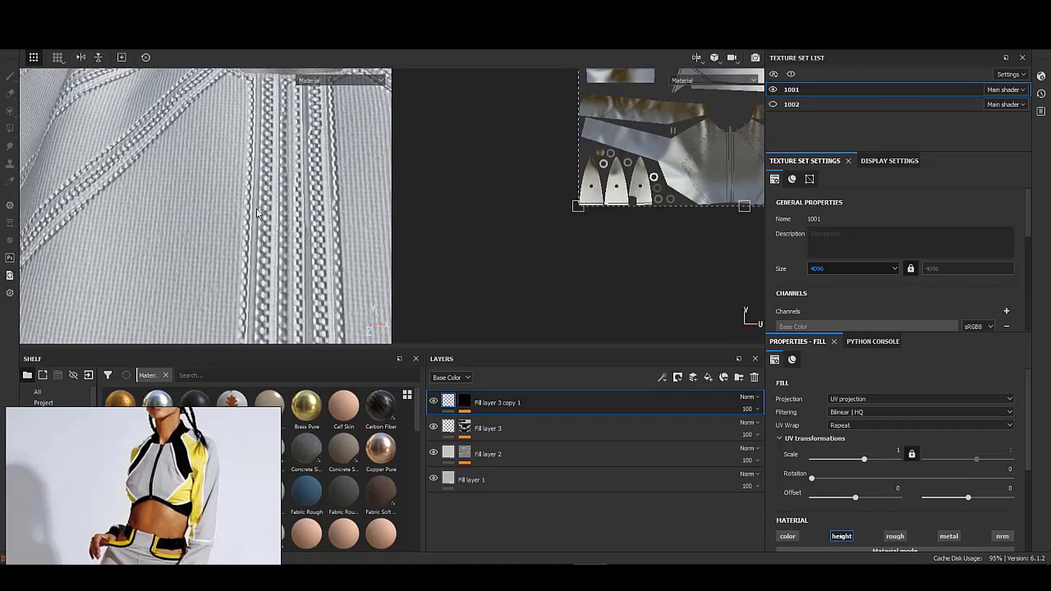
{"action": "left_click", "coordinate": [465, 403]}
{"action": "left_click", "coordinate": [463, 422]}
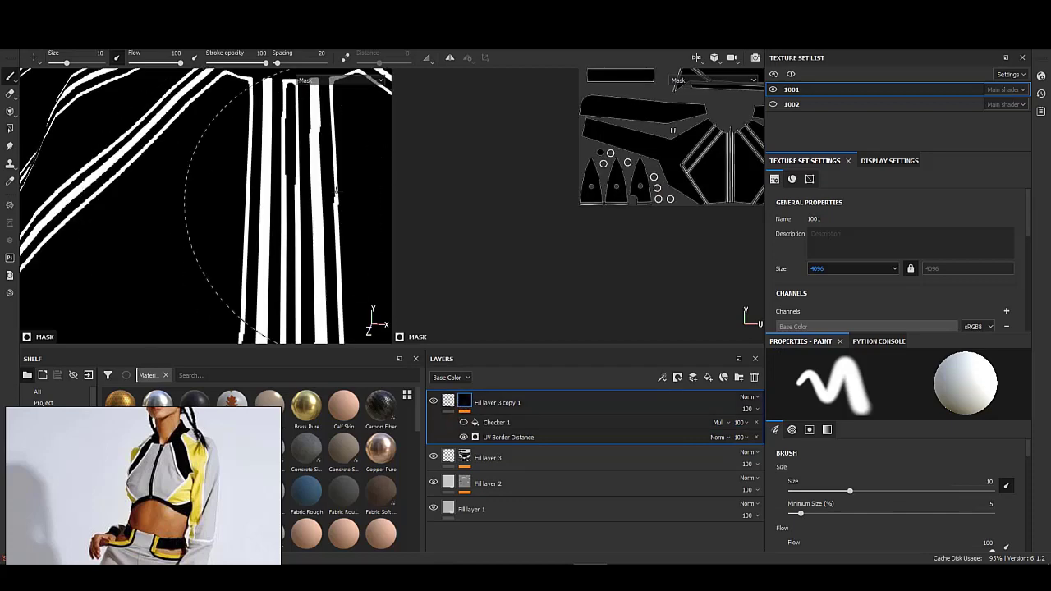
{"action": "left_click_drag", "start_coordinate": [335, 192], "coordinate": [239, 223], "text": "alt"}
{"action": "key", "text": "m"}
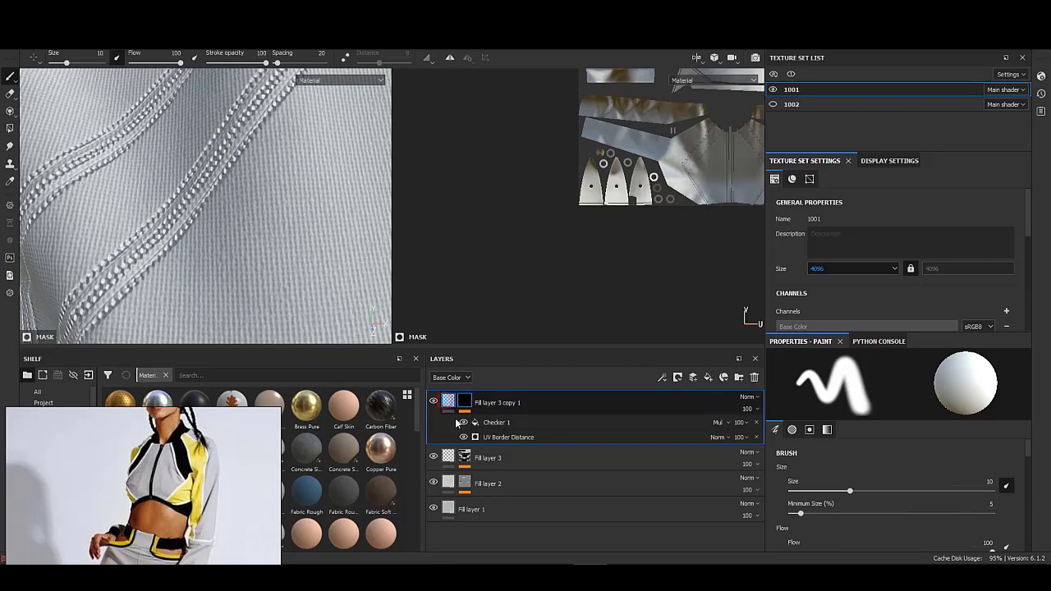
- Raise the stitch layer's height to 0.0483
{"action": "left_click", "coordinate": [449, 402]}
{"action": "scroll", "coordinate": [863, 484], "scroll_direction": "down", "scroll_amount": 3}
{"action": "left_click_drag", "start_coordinate": [888, 489], "coordinate": [901, 490]}
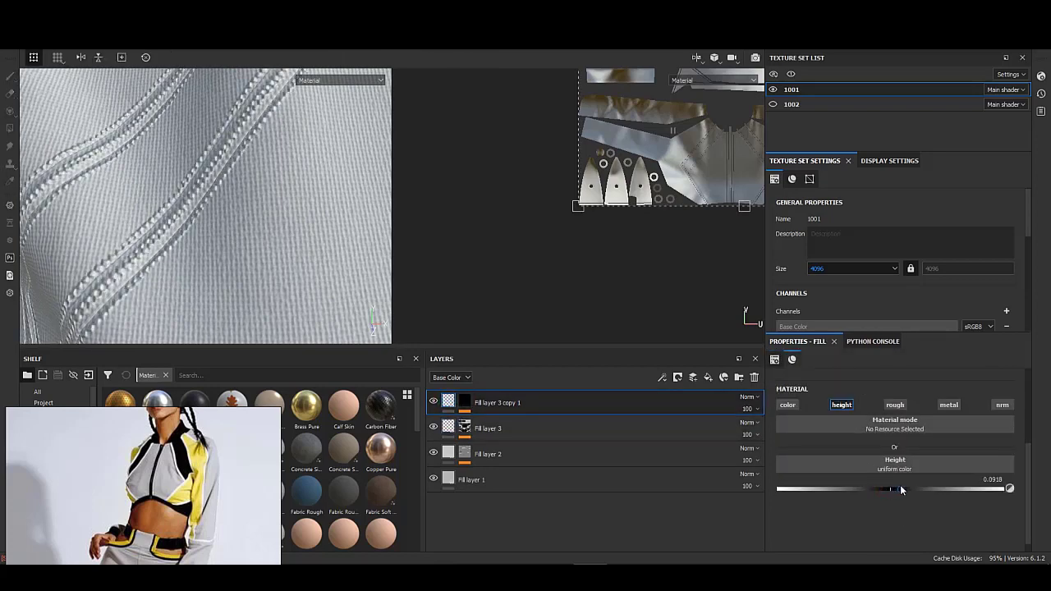
{"action": "key", "text": "f"}
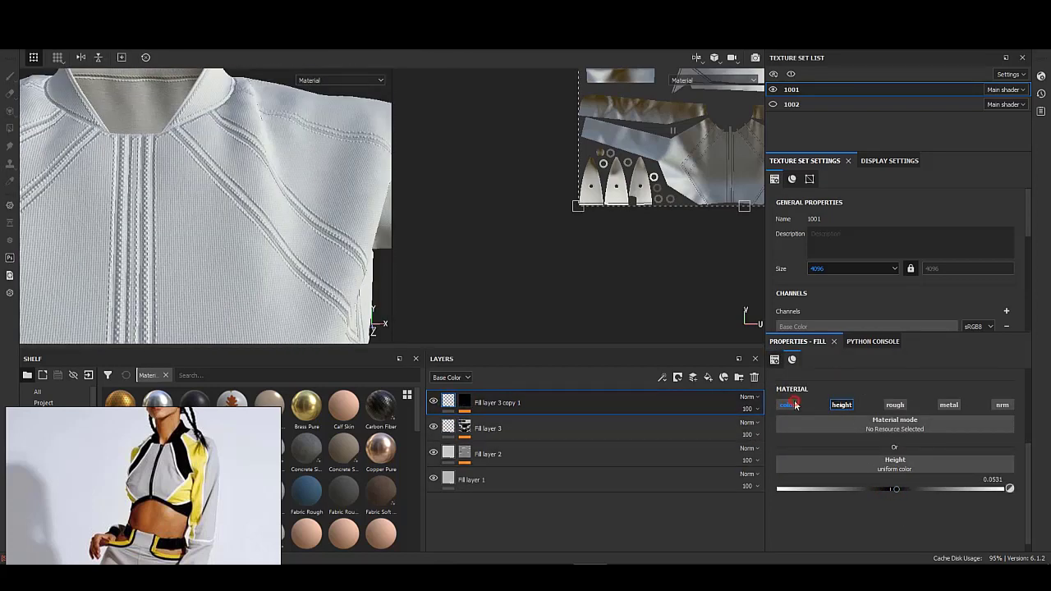
- Enable colour on the stitch layer and shift its base colour from black to mid grey
{"action": "left_click", "coordinate": [788, 405]}
{"action": "left_click", "coordinate": [851, 483]}
{"action": "left_click", "coordinate": [828, 456]}
{"action": "scroll", "coordinate": [247, 222], "scroll_direction": "up", "scroll_amount": 3}
{"action": "scroll", "coordinate": [246, 222], "scroll_direction": "up", "scroll_amount": 3}
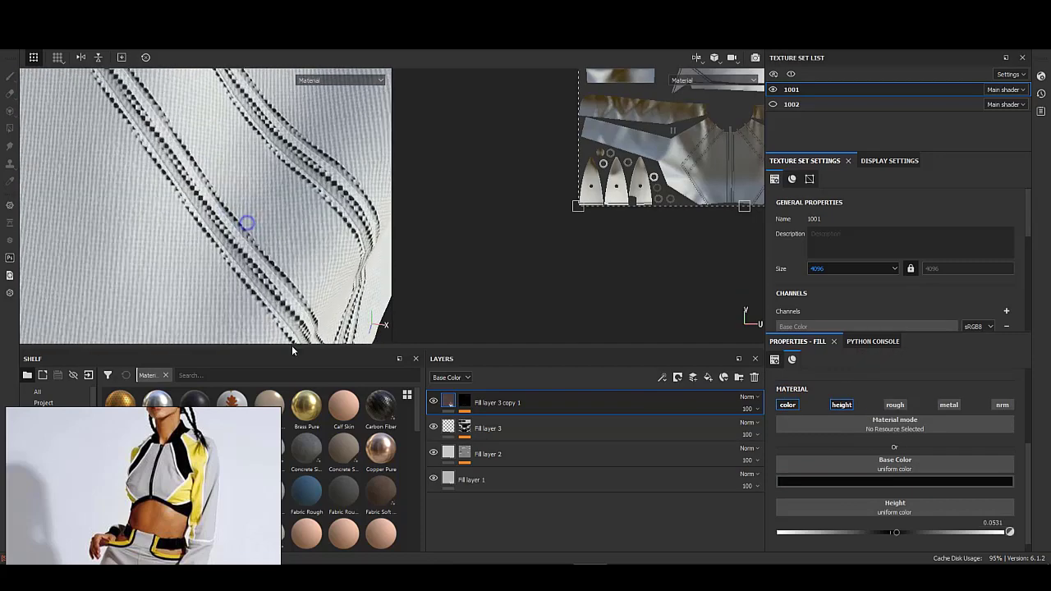
{"action": "mouse_move", "coordinate": [293, 346]}
{"action": "left_mouse_down", "text": "alt"}
{"action": "mouse_move", "coordinate": [289, 295]}
{"action": "mouse_move", "coordinate": [245, 316]}
{"action": "left_mouse_up", "text": "alt"}
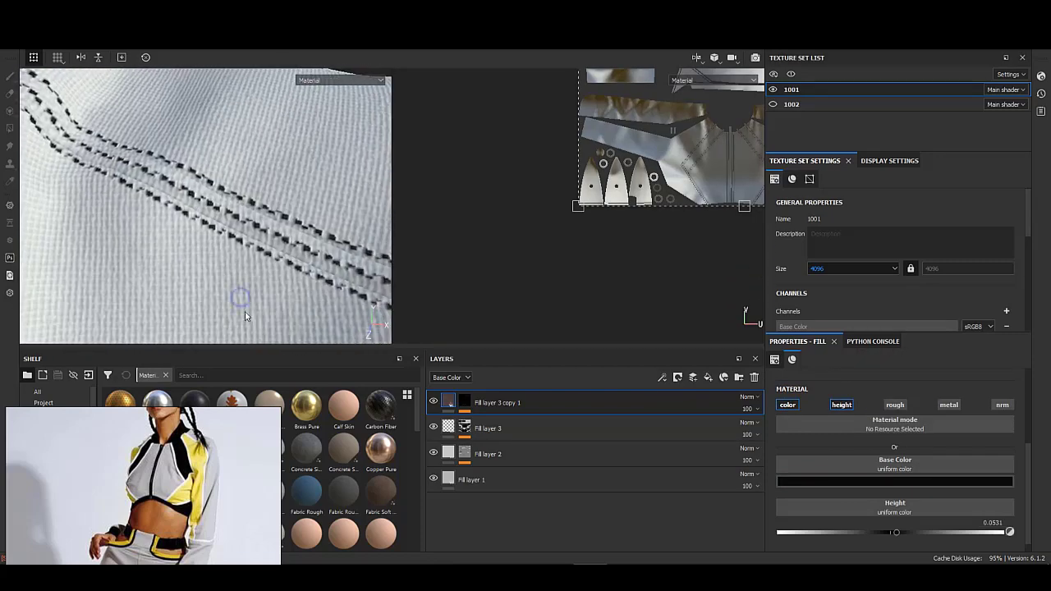
{"action": "left_click", "coordinate": [839, 485]}
{"action": "left_click_drag", "start_coordinate": [979, 460], "coordinate": [979, 404]}
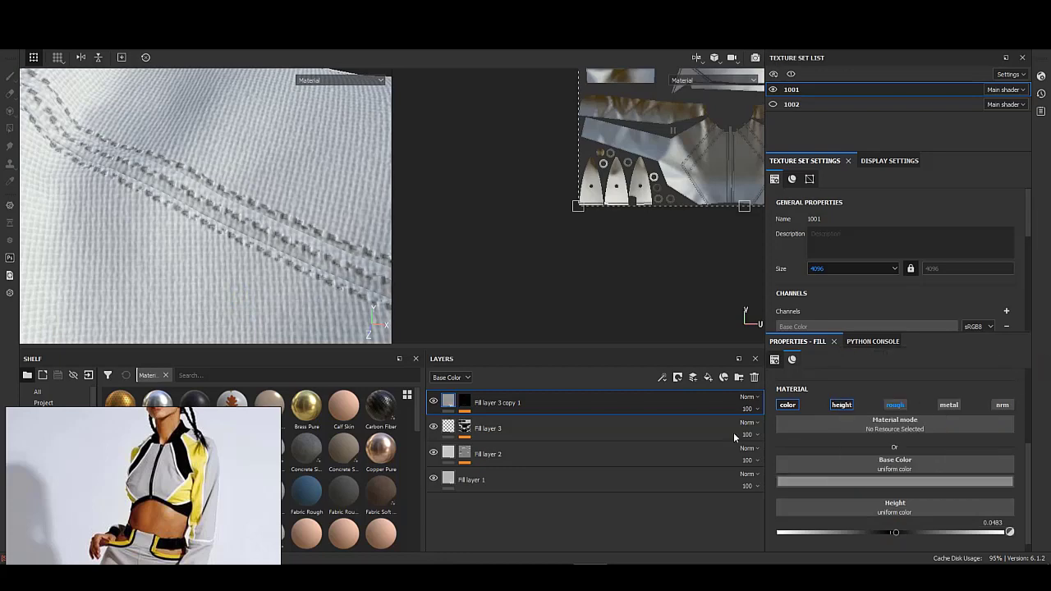
{"action": "left_click", "coordinate": [465, 401]}
- Duplicate the stitch layer into Fill layer 3 copy 2 and blur its mask at intensity 0.29
{"action": "left_click", "coordinate": [448, 401]}
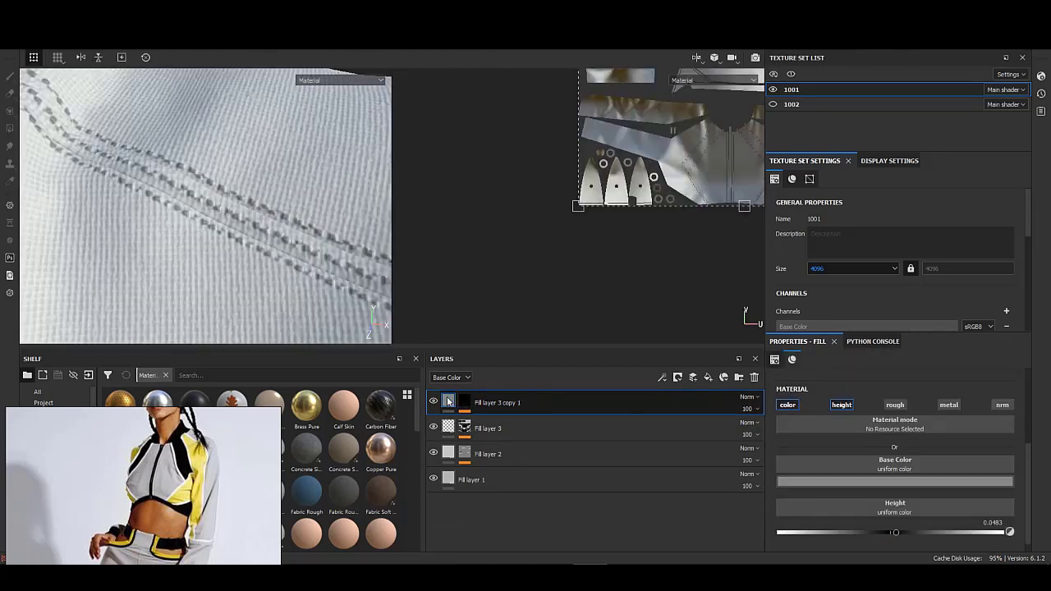
{"action": "right_click", "coordinate": [499, 407]}
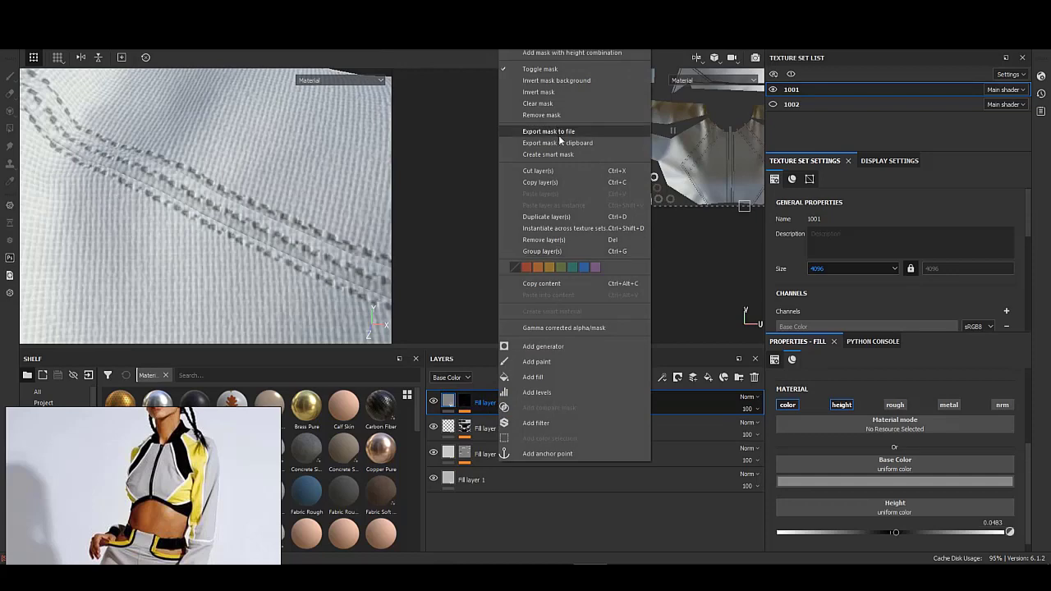
{"action": "left_click", "coordinate": [556, 216]}
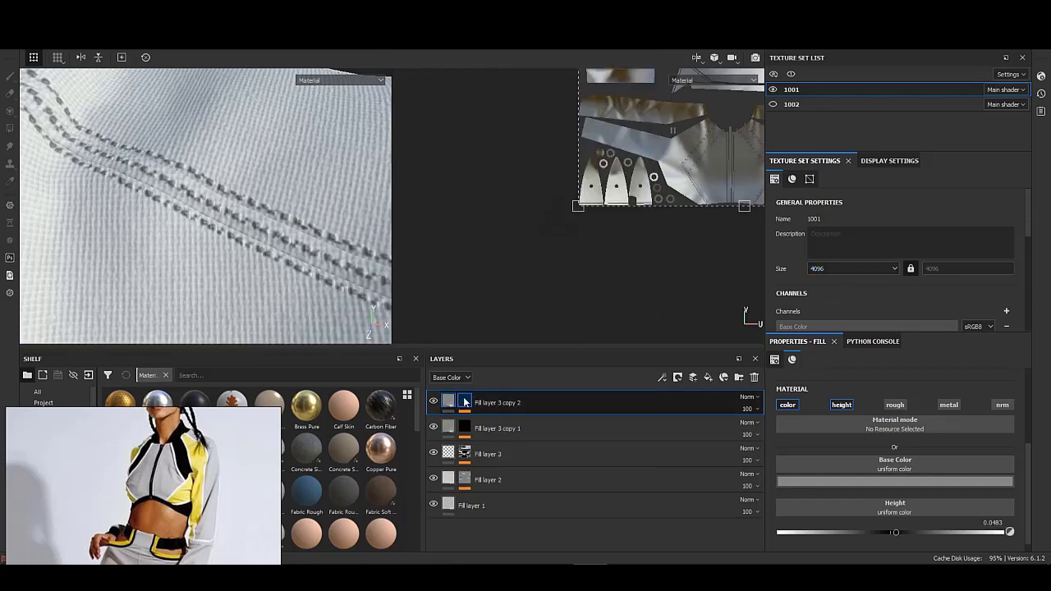
{"action": "left_click", "coordinate": [465, 401]}
{"action": "right_click", "coordinate": [500, 422]}
{"action": "left_click", "coordinate": [540, 507]}
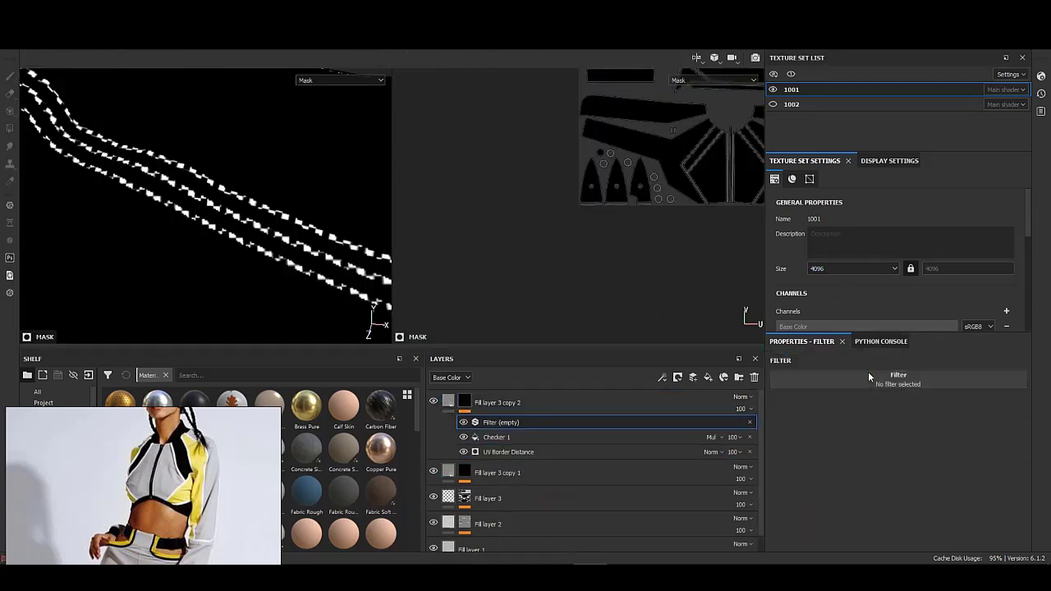
{"action": "left_click", "coordinate": [892, 378]}
{"action": "left_click", "coordinate": [923, 413]}
{"action": "left_click_drag", "start_coordinate": [789, 434], "coordinate": [785, 434]}
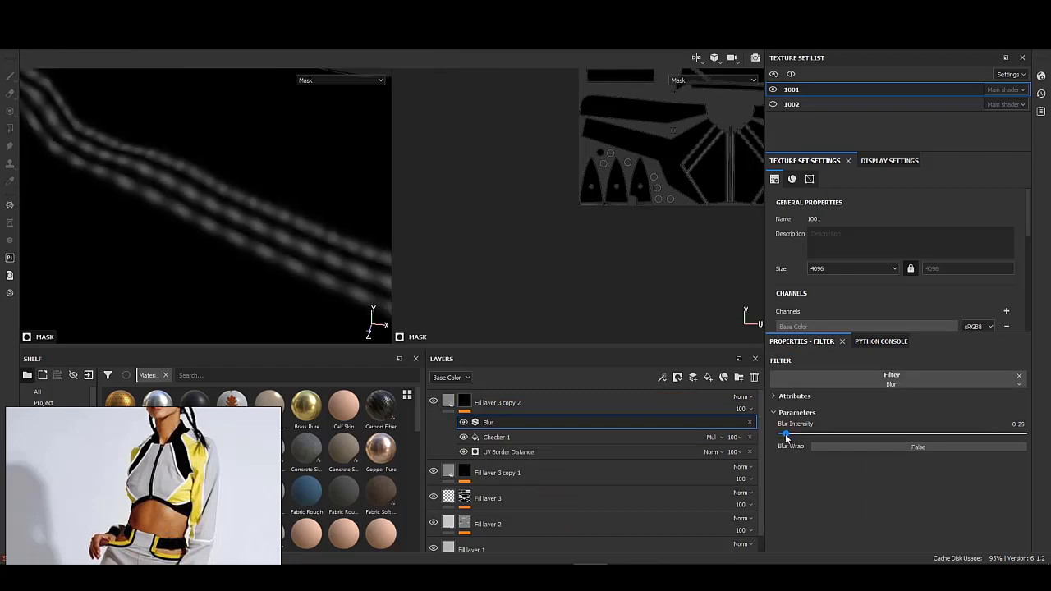
- Sink copy 2's height to -0.2271 and disable colour on Fill layer 3 copy 1
{"action": "left_click", "coordinate": [449, 402]}
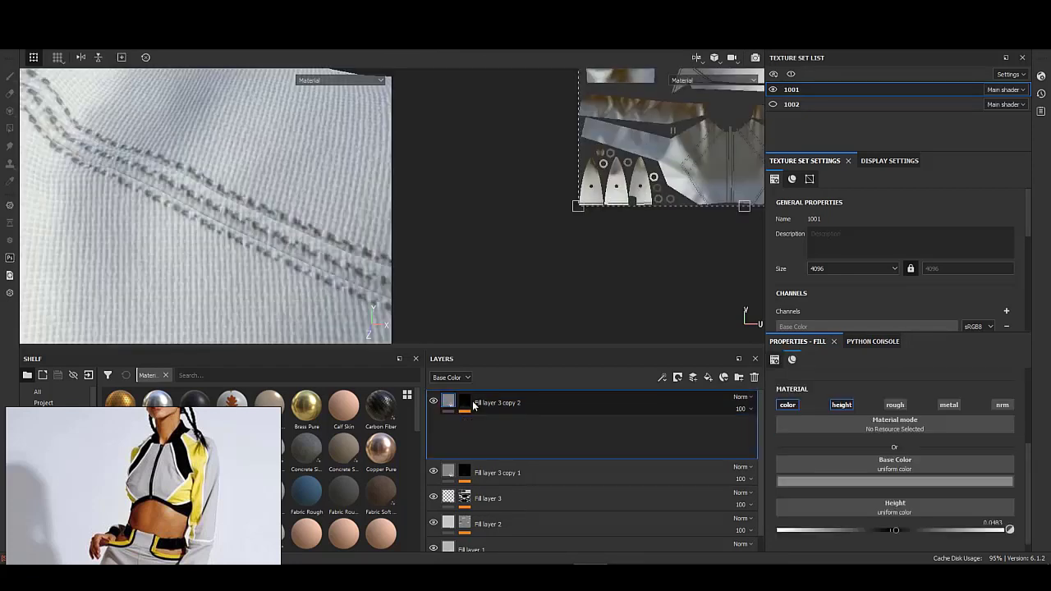
{"action": "scroll", "coordinate": [839, 443], "scroll_direction": "down", "scroll_amount": 1}
{"action": "left_click_drag", "start_coordinate": [879, 474], "coordinate": [864, 477]}
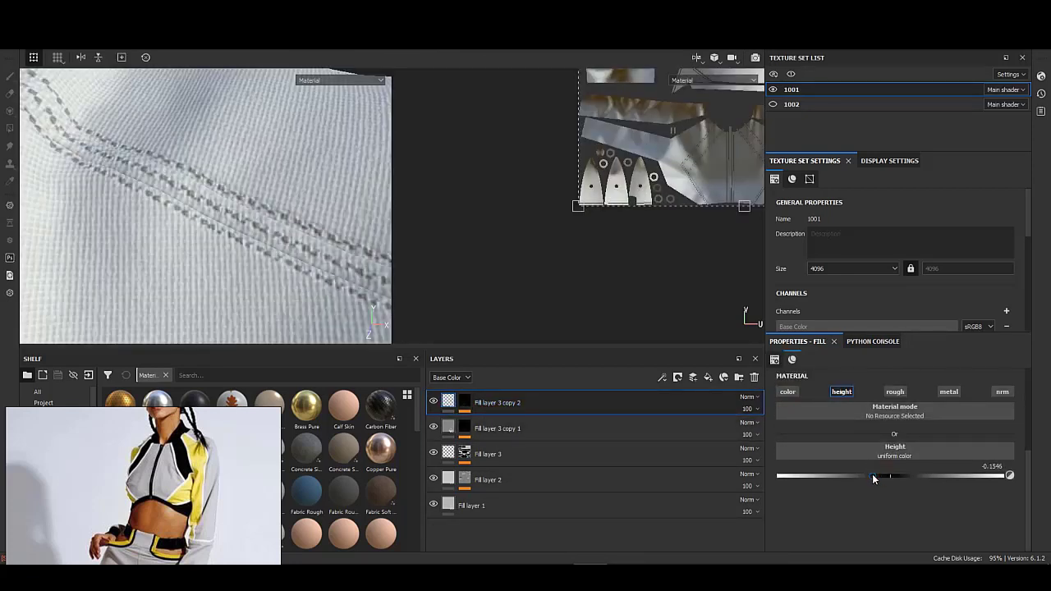
{"action": "mouse_move", "coordinate": [348, 250]}
{"action": "left_mouse_down", "text": "alt"}
{"action": "mouse_move", "coordinate": [195, 175]}
{"action": "mouse_move", "coordinate": [305, 282]}
{"action": "mouse_move", "coordinate": [239, 228]}
{"action": "mouse_move", "coordinate": [312, 246]}
{"action": "left_mouse_up", "text": "alt"}
{"action": "left_click", "coordinate": [511, 422]}
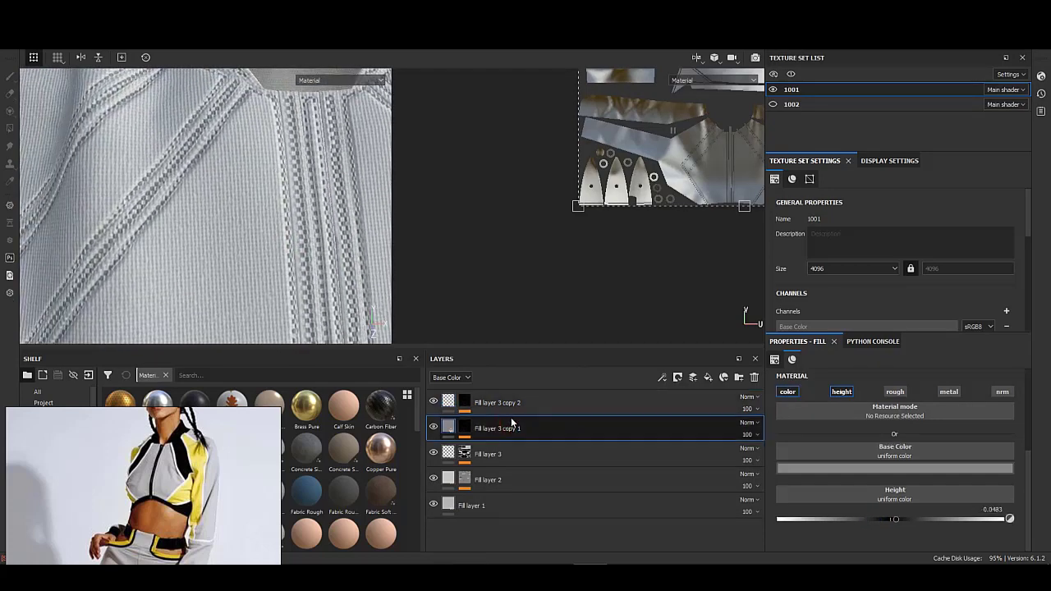
{"action": "left_click", "coordinate": [782, 393]}
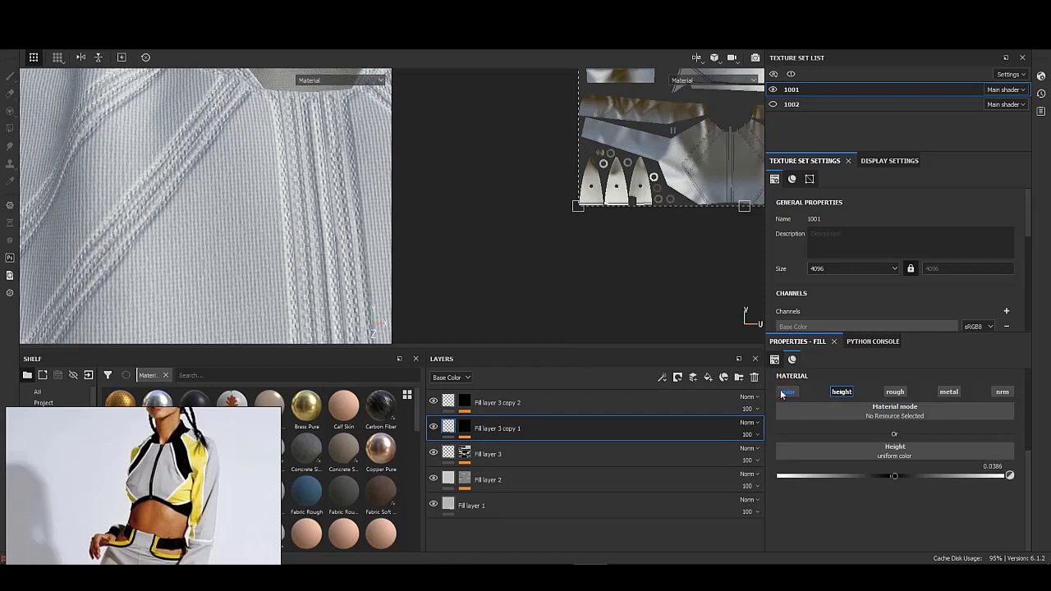
- Create Folder 1 and move all the white-fabric layers into it
{"action": "left_click", "coordinate": [739, 377]}
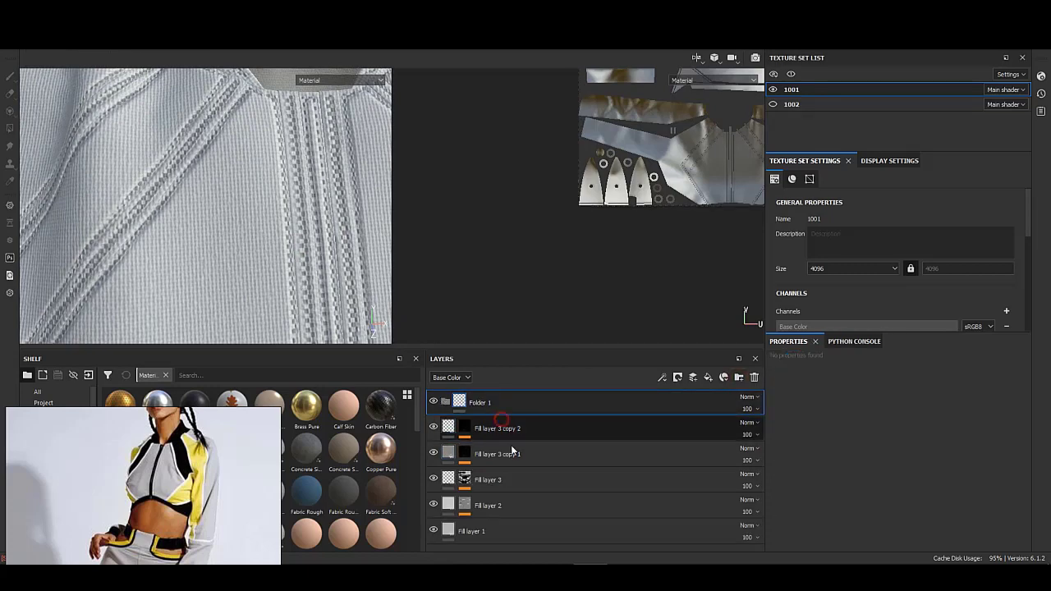
{"action": "left_click_drag", "start_coordinate": [515, 440], "coordinate": [500, 403]}
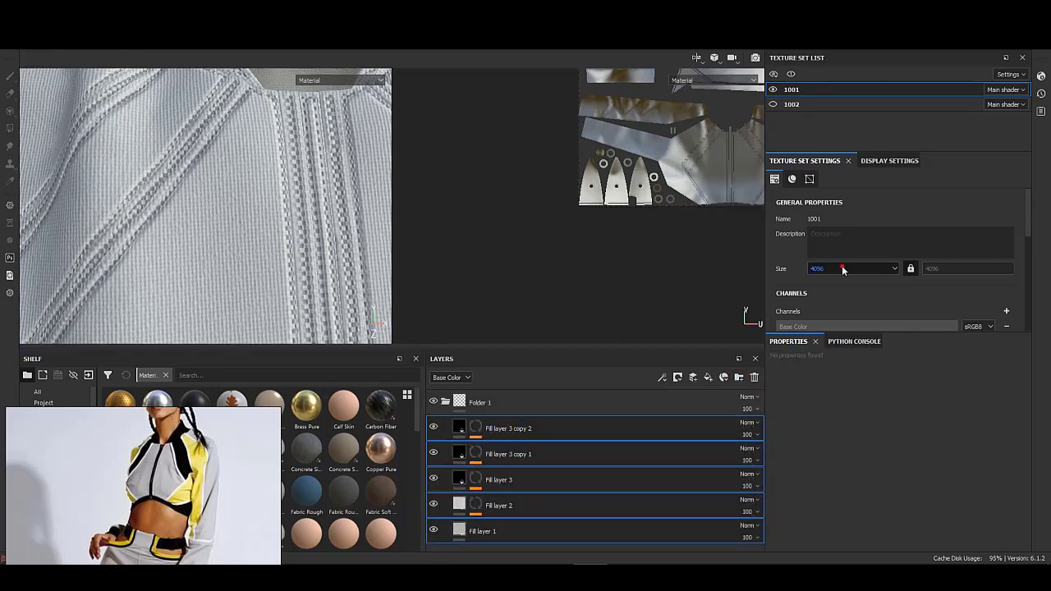
{"action": "scroll", "coordinate": [219, 224], "scroll_direction": "down", "scroll_amount": 5}
{"action": "mouse_move", "coordinate": [169, 241]}
{"action": "left_mouse_down", "text": "alt"}
{"action": "mouse_move", "coordinate": [89, 164]}
{"action": "mouse_move", "coordinate": [209, 192]}
{"action": "mouse_move", "coordinate": [274, 173]}
{"action": "mouse_move", "coordinate": [97, 191]}
{"action": "mouse_move", "coordinate": [110, 206]}
{"action": "mouse_move", "coordinate": [100, 207]}
{"action": "mouse_move", "coordinate": [172, 199]}
{"action": "left_mouse_up", "text": "alt"}
{"action": "scroll", "coordinate": [204, 212], "scroll_direction": "up", "scroll_amount": 3}
{"action": "scroll", "coordinate": [205, 212], "scroll_direction": "up", "scroll_amount": 3}
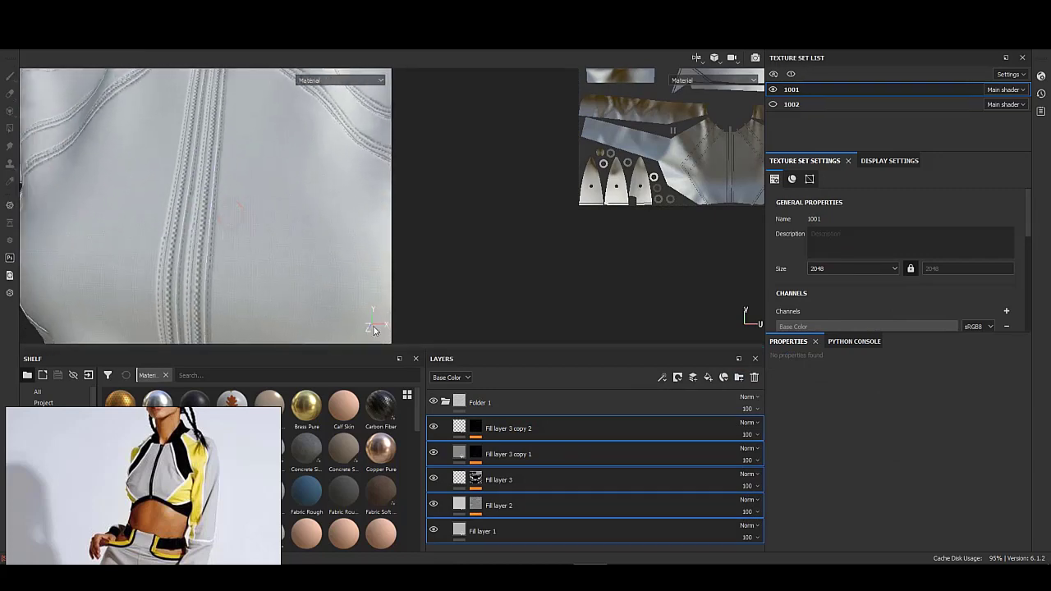
- Add a black mask to Folder 1 and polygon-fill the jacket areas on it
{"action": "left_click", "coordinate": [523, 401]}
{"action": "right_click", "coordinate": [524, 401]}
{"action": "left_click", "coordinate": [565, 85]}
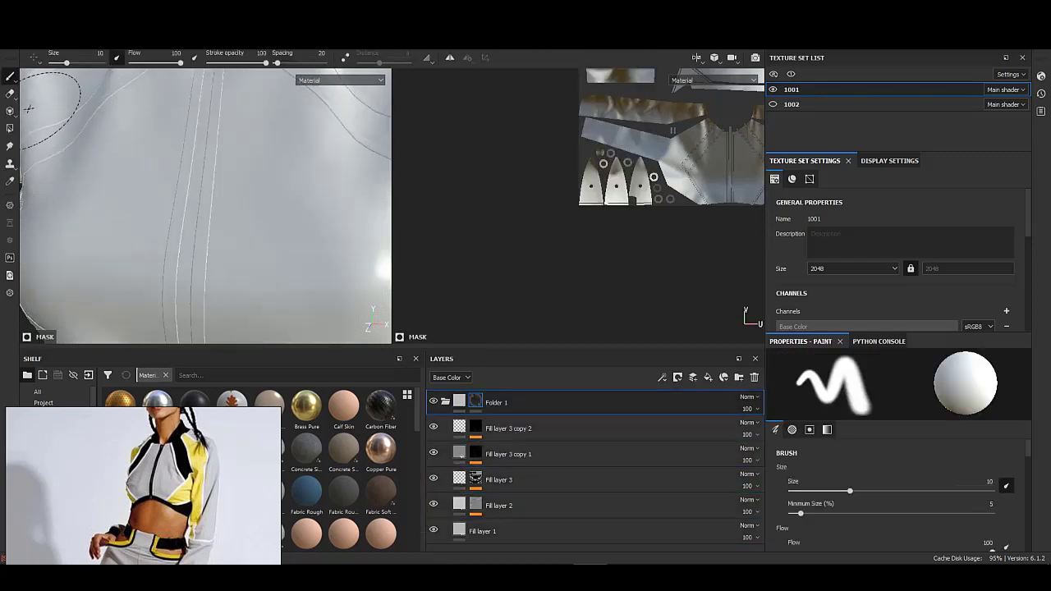
{"action": "key", "text": "4"}
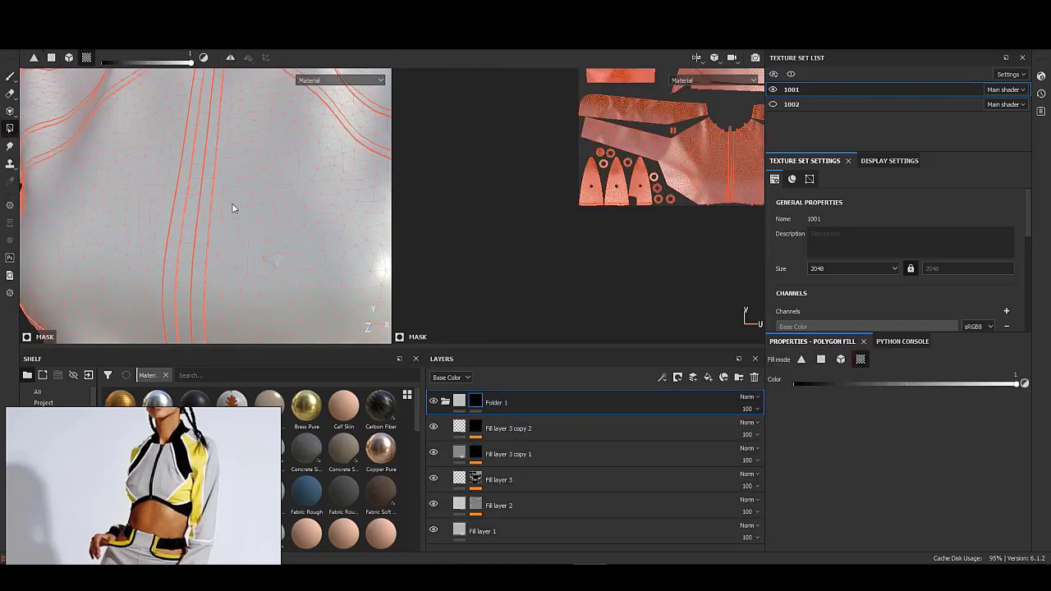
{"action": "scroll", "coordinate": [282, 246], "scroll_direction": "down", "scroll_amount": 3}
{"action": "mouse_move", "coordinate": [164, 223]}
{"action": "left_mouse_down", "text": "alt"}
{"action": "mouse_move", "coordinate": [286, 218]}
{"action": "mouse_move", "coordinate": [167, 289]}
{"action": "mouse_move", "coordinate": [229, 258]}
{"action": "left_mouse_up", "text": "alt"}
{"action": "mouse_move", "coordinate": [176, 319]}
{"action": "left_mouse_down", "text": "alt"}
{"action": "mouse_move", "coordinate": [43, 239]}
{"action": "mouse_move", "coordinate": [164, 222]}
{"action": "mouse_move", "coordinate": [223, 185]}
{"action": "mouse_move", "coordinate": [260, 188]}
{"action": "mouse_move", "coordinate": [219, 190]}
{"action": "mouse_move", "coordinate": [223, 258]}
{"action": "mouse_move", "coordinate": [286, 241]}
{"action": "mouse_move", "coordinate": [211, 207]}
{"action": "mouse_move", "coordinate": [231, 215]}
{"action": "mouse_move", "coordinate": [345, 166]}
{"action": "mouse_move", "coordinate": [270, 222]}
{"action": "mouse_move", "coordinate": [289, 164]}
{"action": "mouse_move", "coordinate": [264, 172]}
{"action": "mouse_move", "coordinate": [265, 140]}
{"action": "mouse_move", "coordinate": [173, 332]}
{"action": "left_mouse_up", "text": "alt"}
{"action": "scroll", "coordinate": [287, 241], "scroll_direction": "down", "scroll_amount": 3}
{"action": "left_click", "coordinate": [460, 404]}
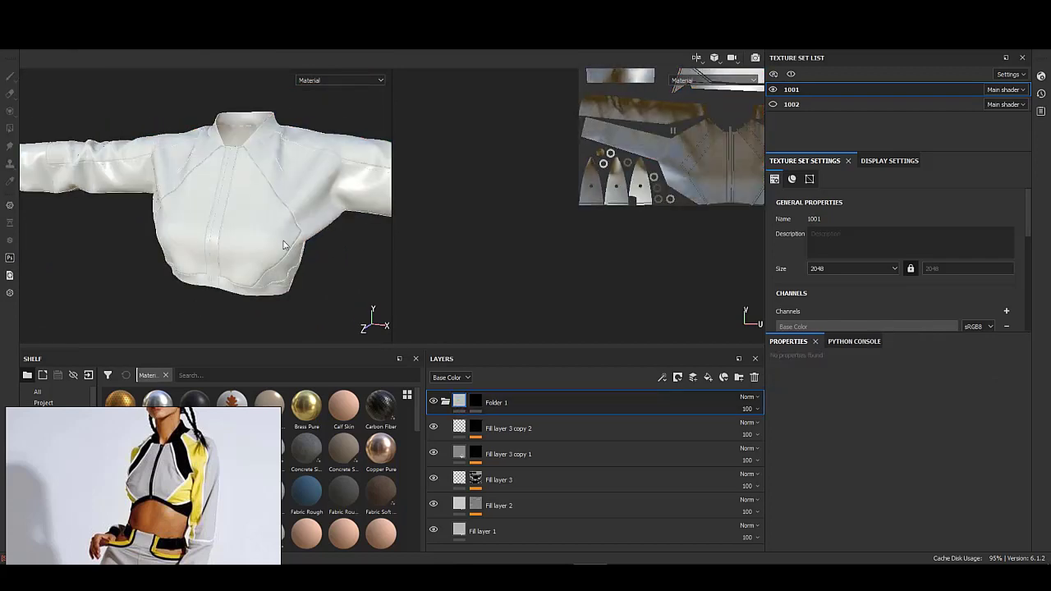
- Add Fill layer 4 beneath Folder 1 with a black base colour
{"action": "left_click", "coordinate": [705, 382]}
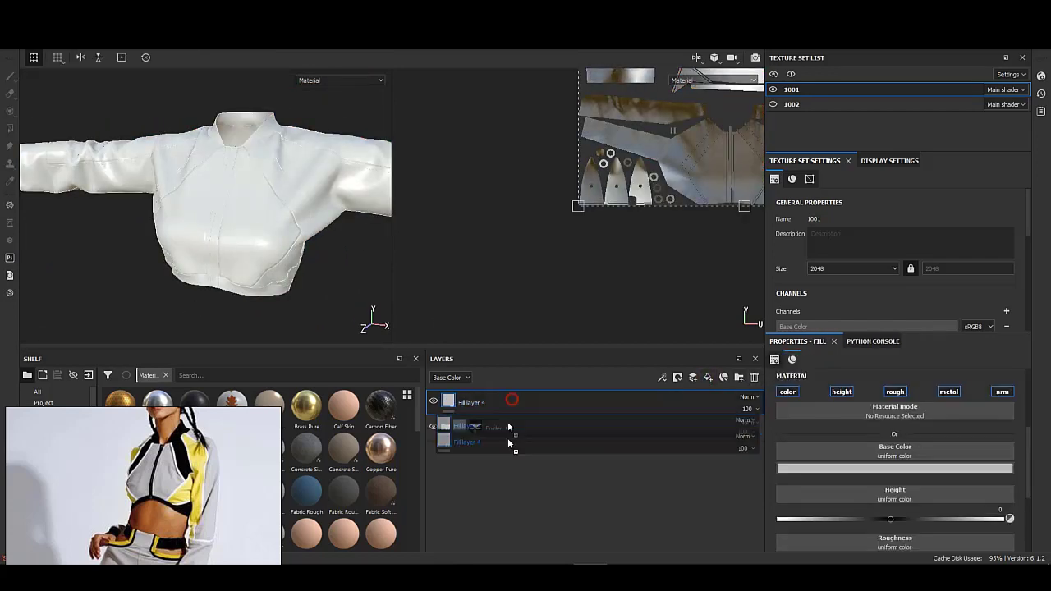
{"action": "left_click", "coordinate": [896, 468]}
{"action": "left_click", "coordinate": [875, 546]}
{"action": "scroll", "coordinate": [235, 277], "scroll_direction": "up", "scroll_amount": 5}
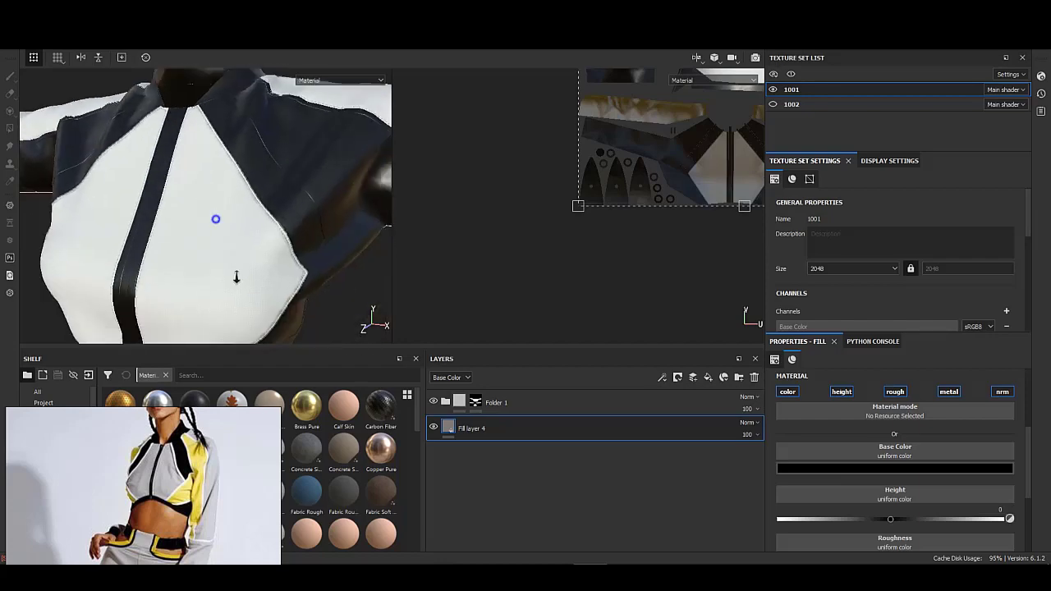
{"action": "left_click_drag", "start_coordinate": [235, 277], "coordinate": [284, 235], "text": "alt"}
{"action": "scroll", "coordinate": [202, 287], "scroll_direction": "down", "scroll_amount": 5}
{"action": "left_click_drag", "start_coordinate": [202, 287], "coordinate": [278, 245], "text": "alt"}
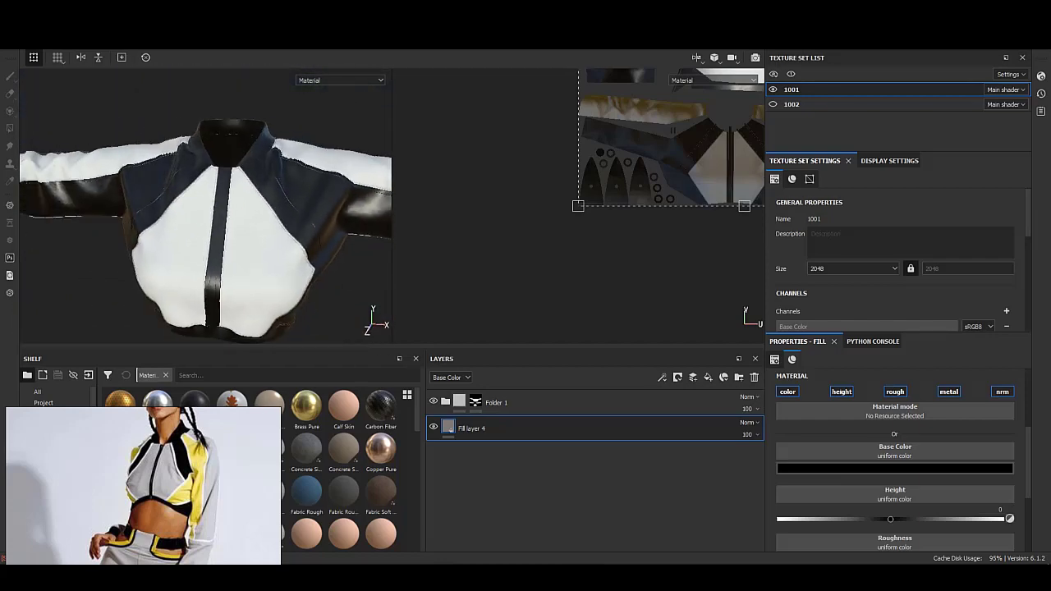
- Toggle Fill layer 4's visibility to compare the black trims with the white panels
{"action": "left_click", "coordinate": [434, 427]}
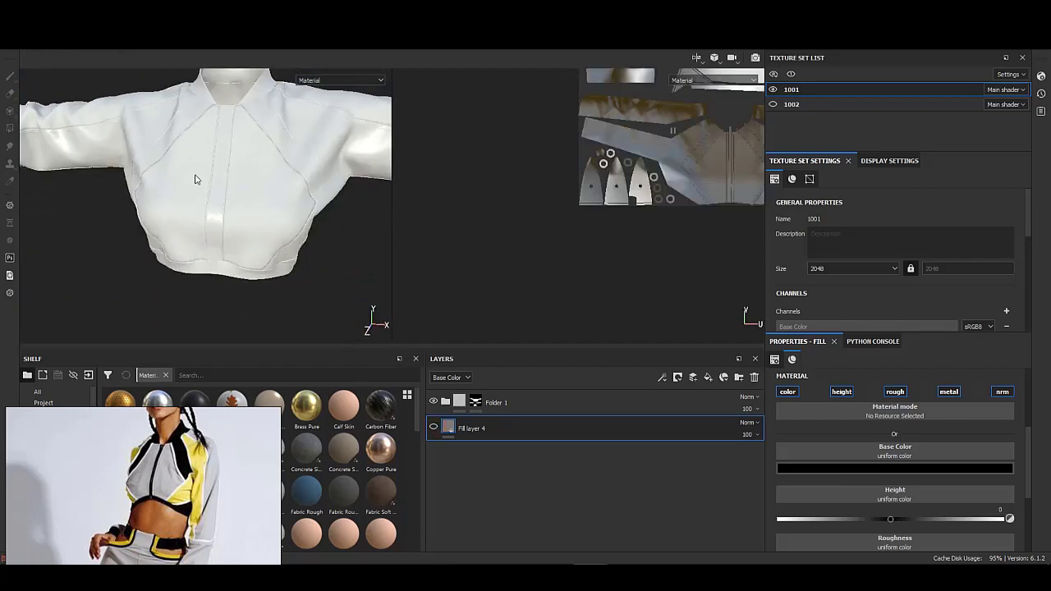
{"action": "scroll", "coordinate": [222, 213], "scroll_direction": "up", "scroll_amount": 3}
{"action": "scroll", "coordinate": [233, 267], "scroll_direction": "up", "scroll_amount": 3}
{"action": "scroll", "coordinate": [232, 266], "scroll_direction": "down", "scroll_amount": 3}
{"action": "scroll", "coordinate": [312, 242], "scroll_direction": "down", "scroll_amount": 2}
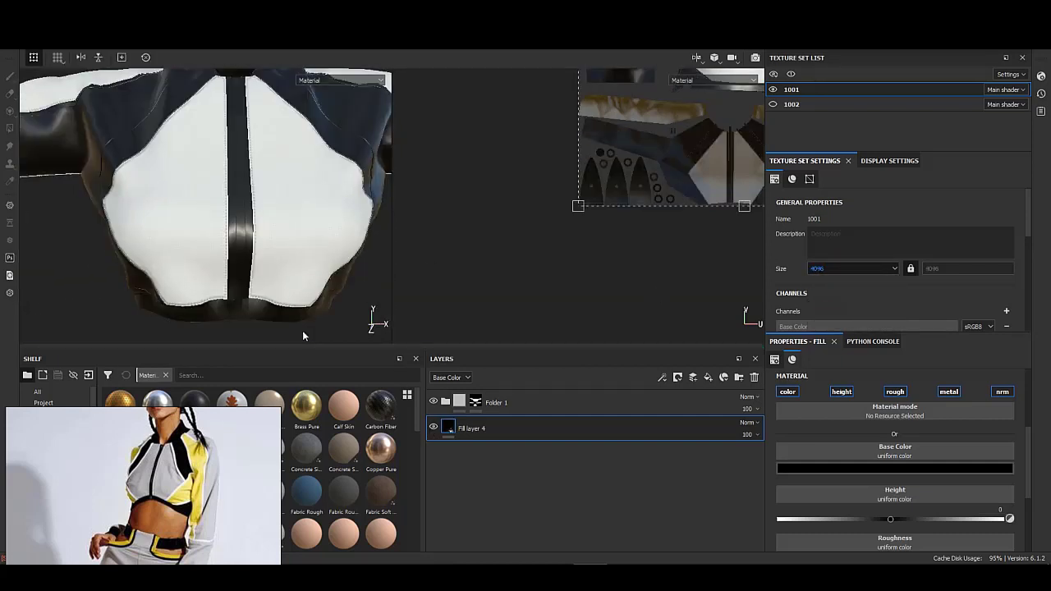
{"action": "left_click_drag", "start_coordinate": [302, 330], "coordinate": [291, 232], "text": "alt"}
{"action": "scroll", "coordinate": [291, 232], "scroll_direction": "up", "scroll_amount": 3}
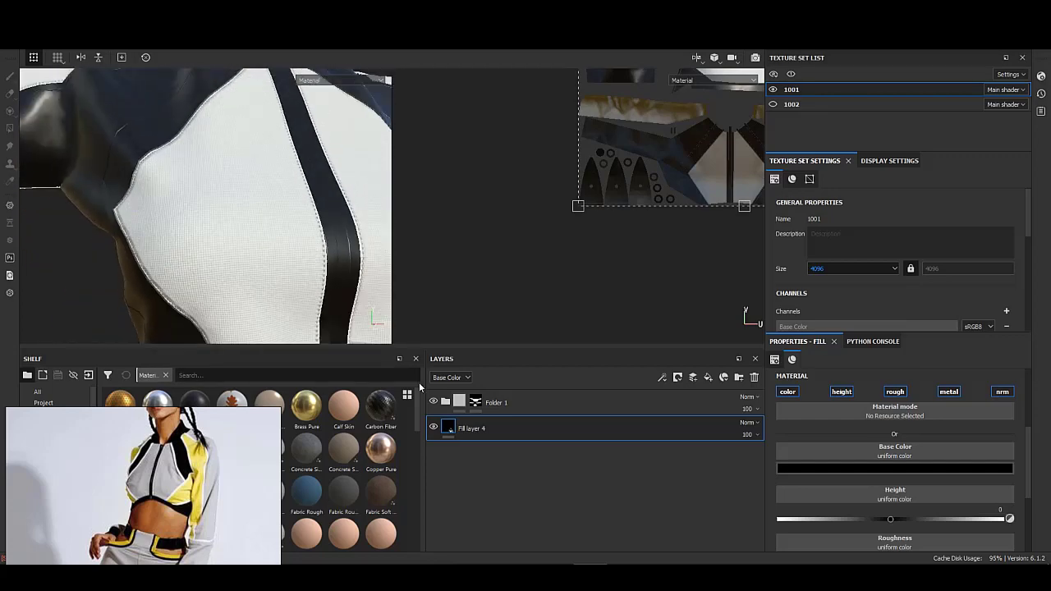
- Add Fill layer 5 inside the folder and give it a mask
{"action": "left_click", "coordinate": [708, 378]}
{"action": "right_click", "coordinate": [535, 428]}
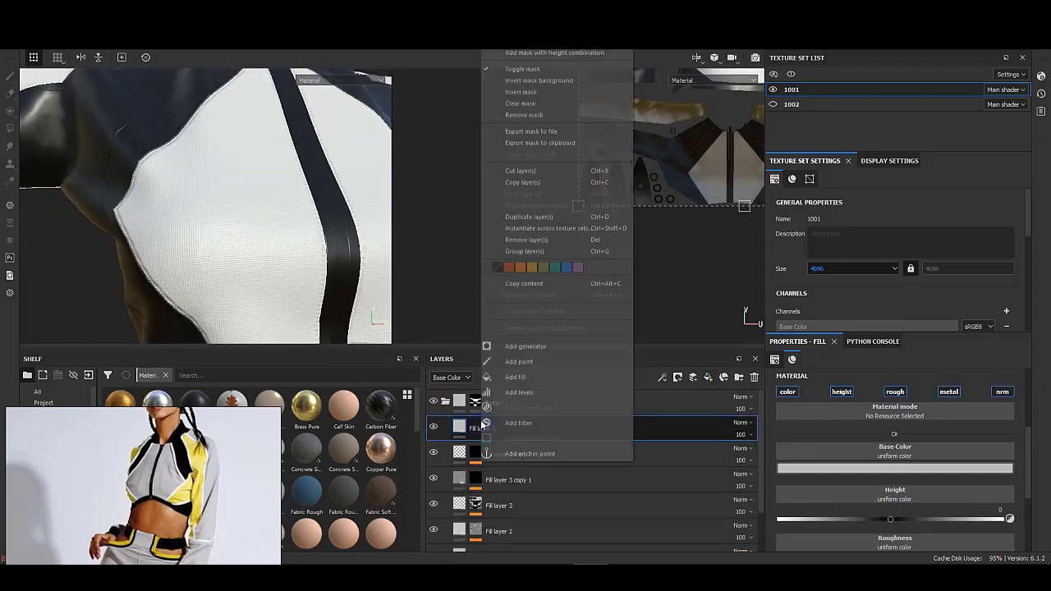
{"action": "left_click", "coordinate": [508, 307]}
{"action": "right_click", "coordinate": [480, 431]}
{"action": "left_click", "coordinate": [569, 61]}
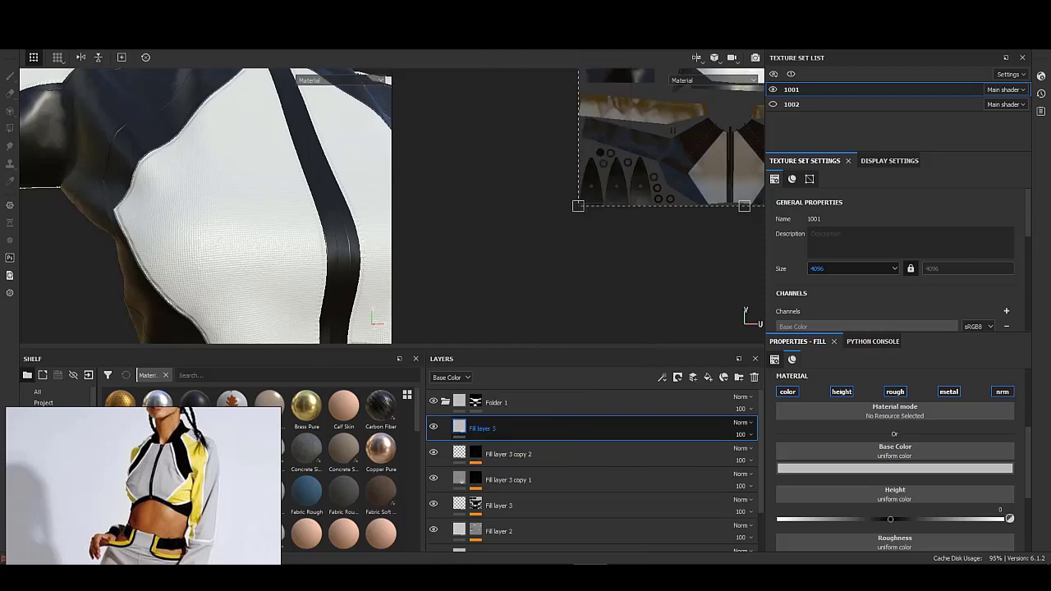
{"action": "left_click", "coordinate": [842, 277]}
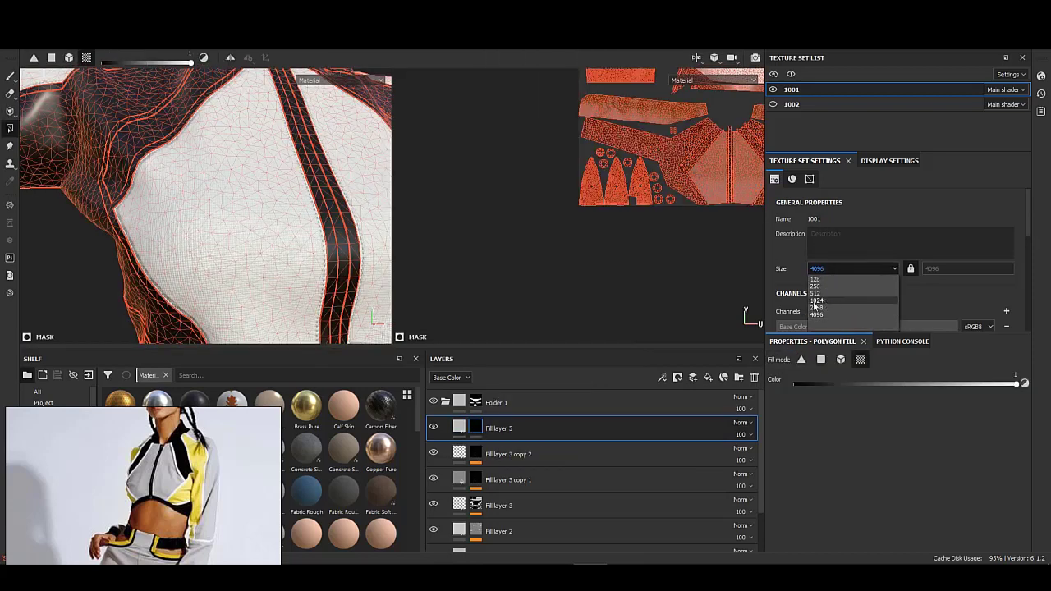
- Add a fill effect to Fill layer 5's mask and browse procedural textures for its grayscale
{"action": "left_click", "coordinate": [482, 428]}
{"action": "right_click", "coordinate": [482, 428]}
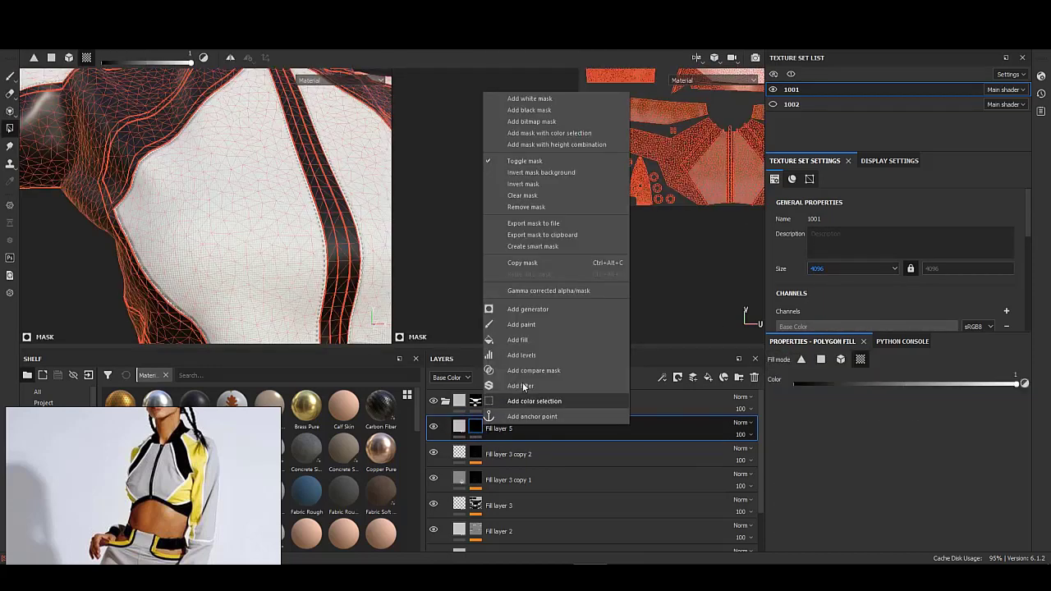
{"action": "left_click", "coordinate": [533, 340]}
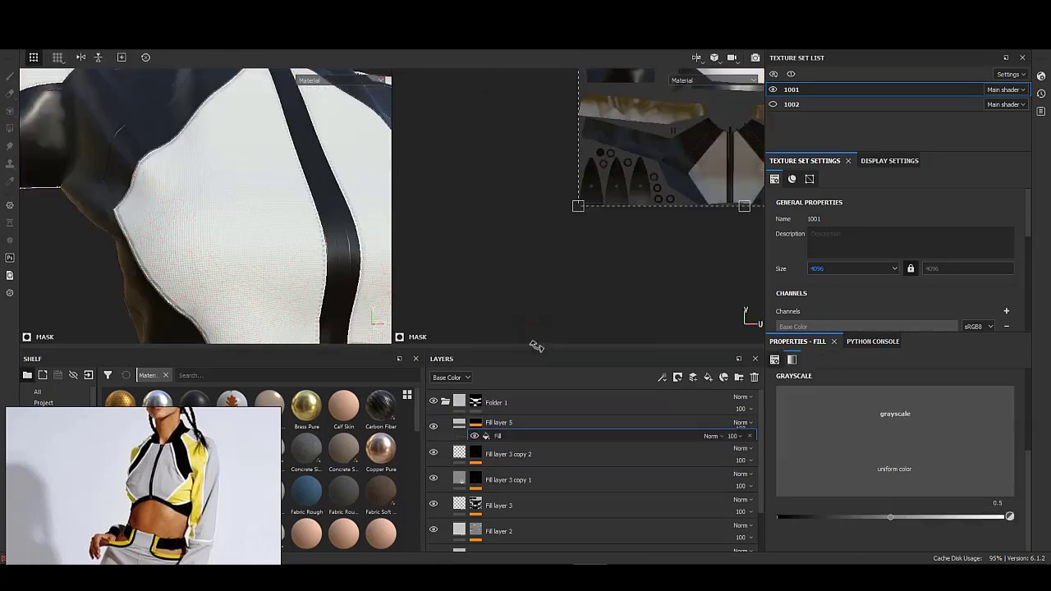
{"action": "left_click", "coordinate": [837, 392]}
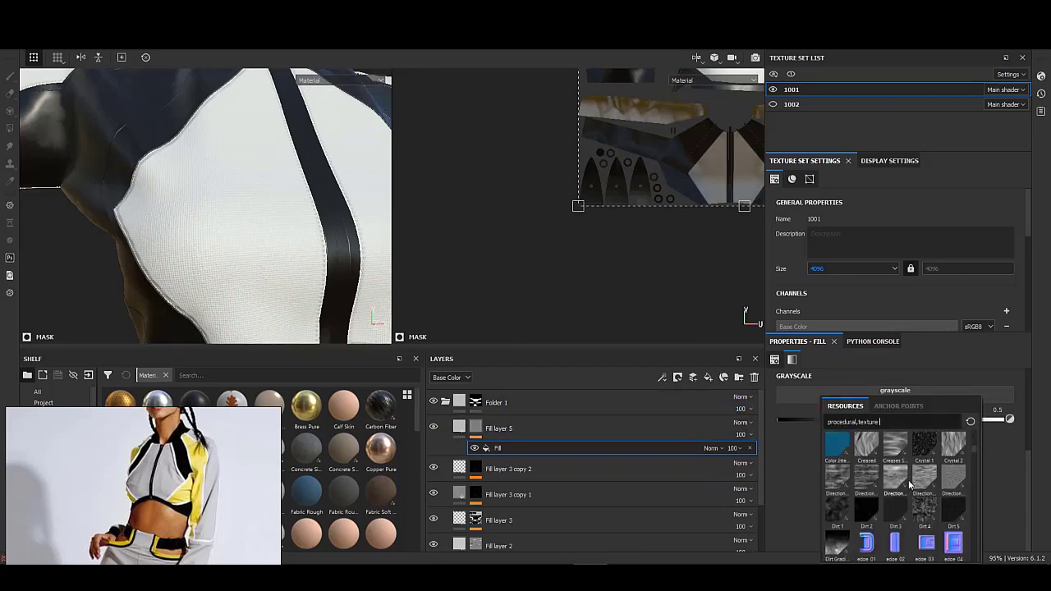
{"action": "scroll", "coordinate": [909, 486], "scroll_direction": "down", "scroll_amount": 2}
{"action": "scroll", "coordinate": [899, 483], "scroll_direction": "down", "scroll_amount": 2}
{"action": "scroll", "coordinate": [900, 483], "scroll_direction": "down", "scroll_amount": 2}
{"action": "scroll", "coordinate": [900, 483], "scroll_direction": "down", "scroll_amount": 2}
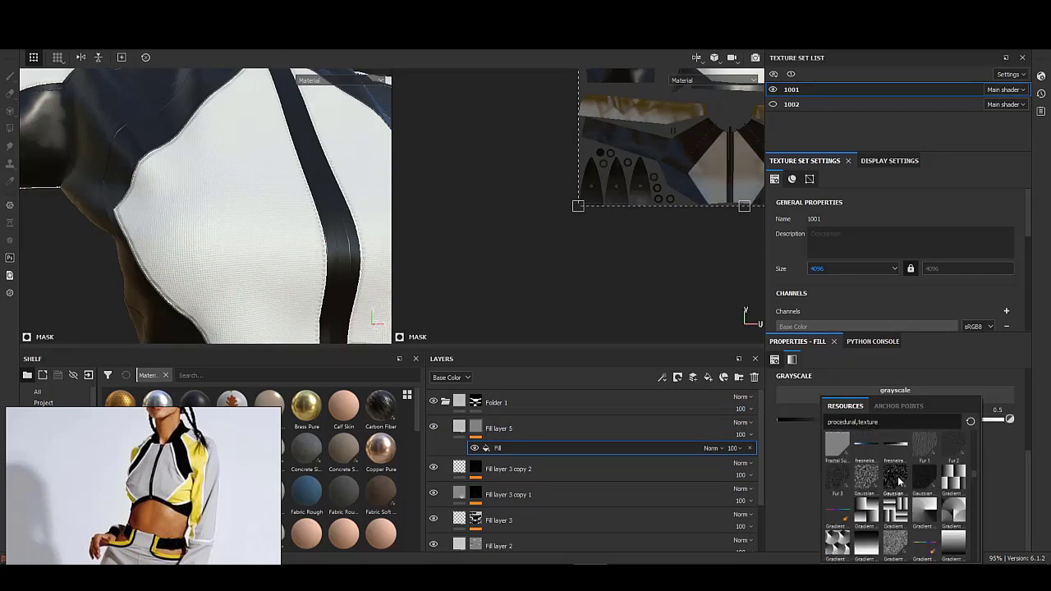
{"action": "scroll", "coordinate": [867, 479], "scroll_direction": "down", "scroll_amount": 2}
{"action": "scroll", "coordinate": [867, 479], "scroll_direction": "down", "scroll_amount": 2}
{"action": "scroll", "coordinate": [867, 479], "scroll_direction": "down", "scroll_amount": 2}
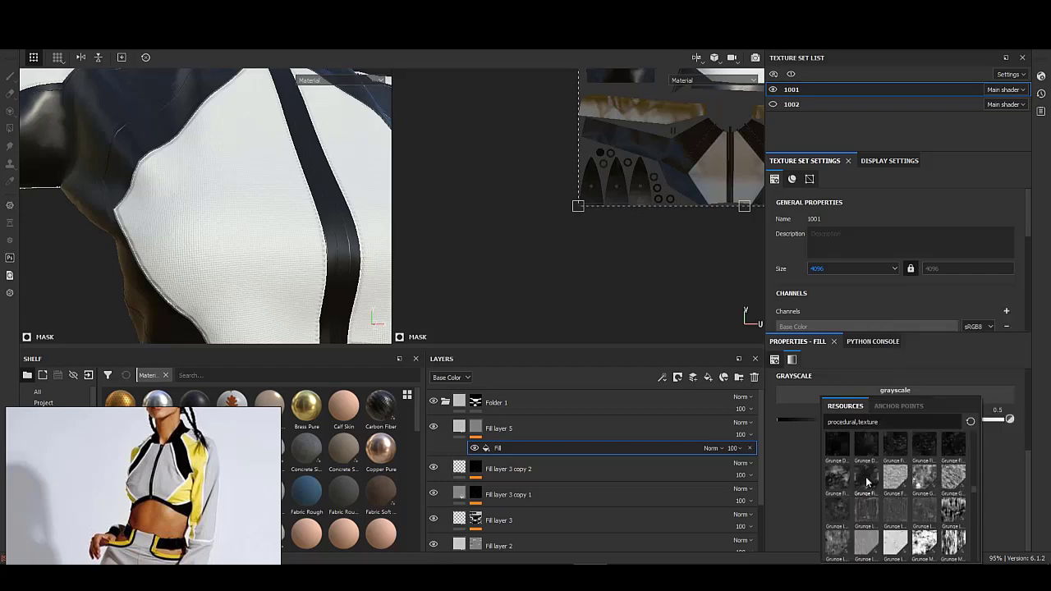
{"action": "scroll", "coordinate": [868, 479], "scroll_direction": "down", "scroll_amount": 2}
{"action": "scroll", "coordinate": [901, 481], "scroll_direction": "down", "scroll_amount": 2}
{"action": "scroll", "coordinate": [895, 476], "scroll_direction": "down", "scroll_amount": 2}
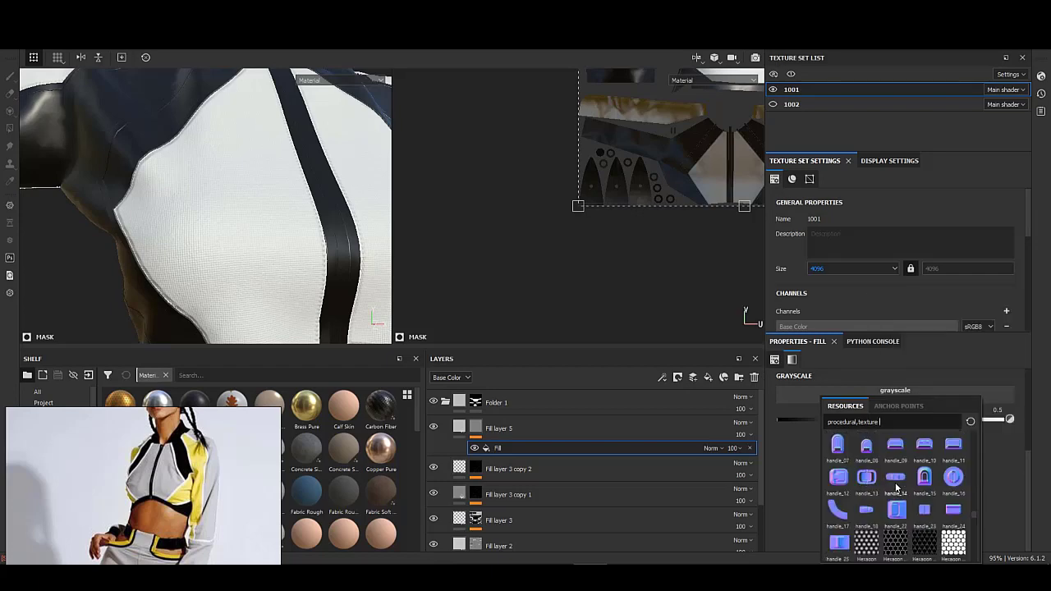
{"action": "scroll", "coordinate": [868, 458], "scroll_direction": "down", "scroll_amount": 2}
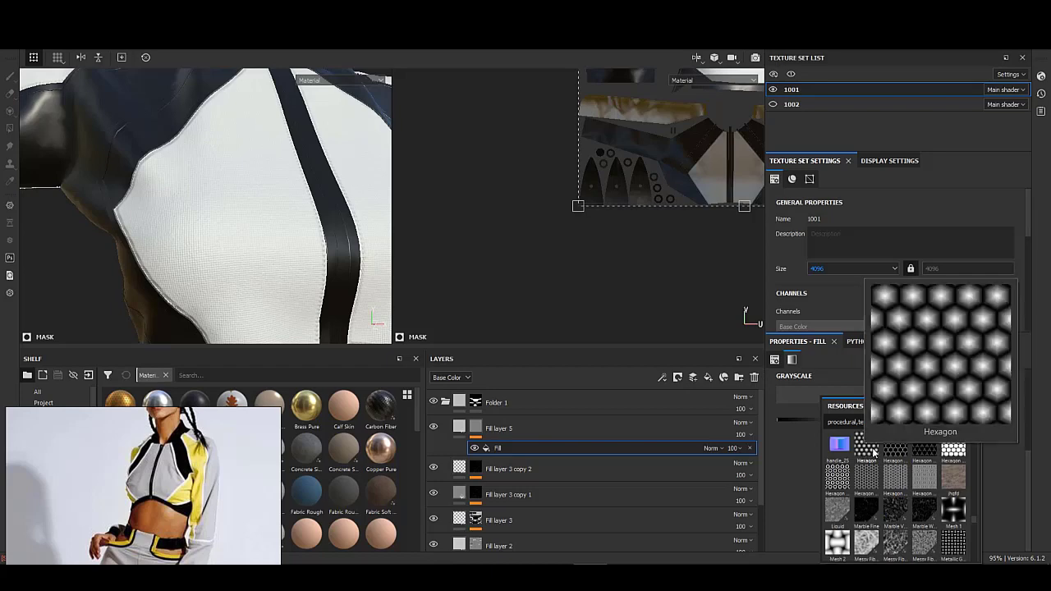
{"action": "mouse_move", "coordinate": [866, 446]}
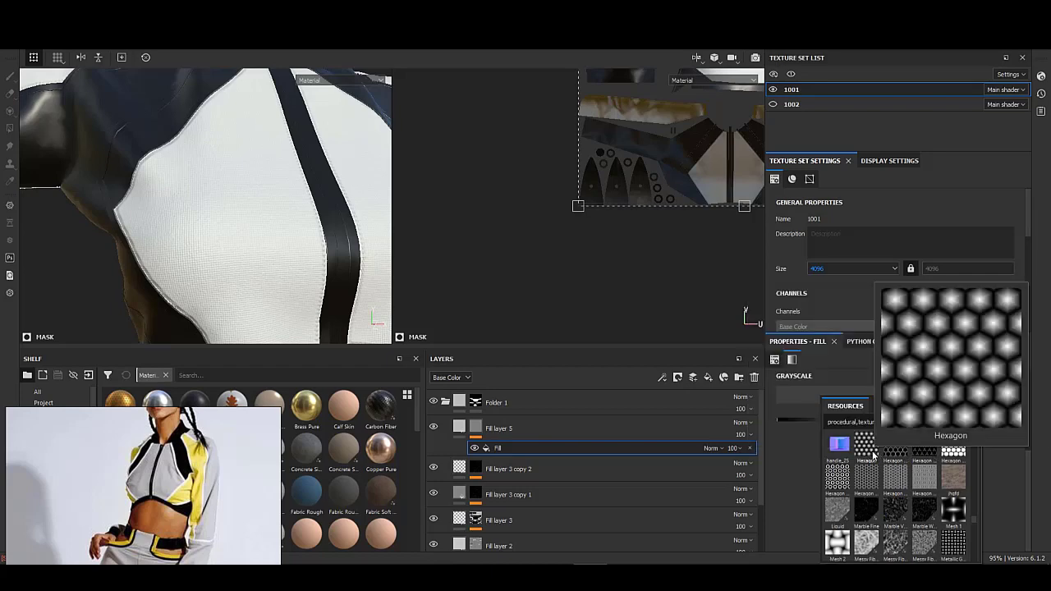
- Use Hexagon for the mask fill at scale 19.23, texture size 2048, with raised contrast
{"action": "left_click", "coordinate": [867, 447]}
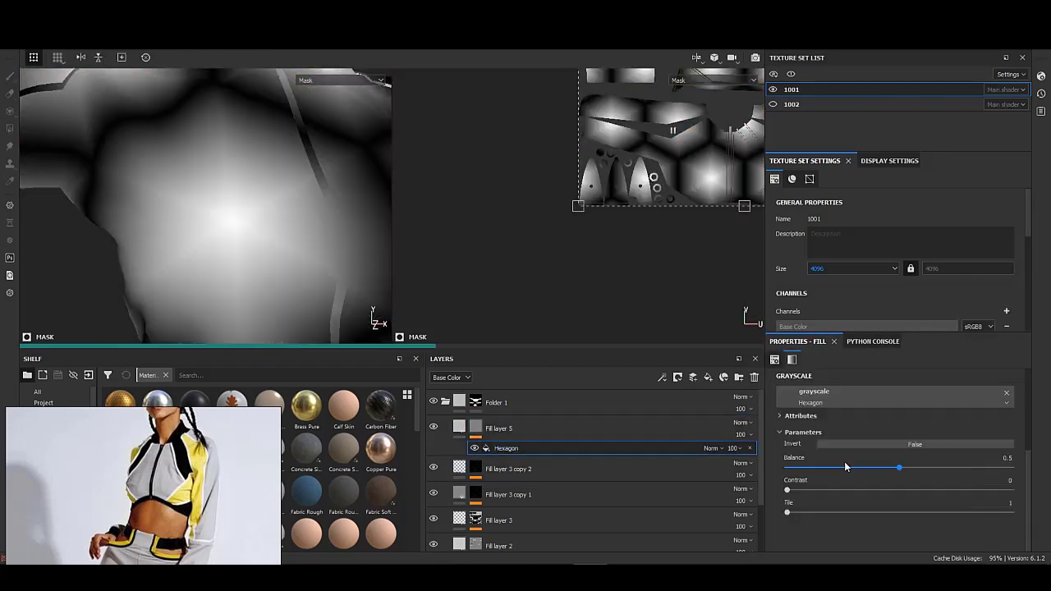
{"action": "scroll", "coordinate": [885, 463], "scroll_direction": "up", "scroll_amount": 3}
{"action": "left_click", "coordinate": [875, 412]}
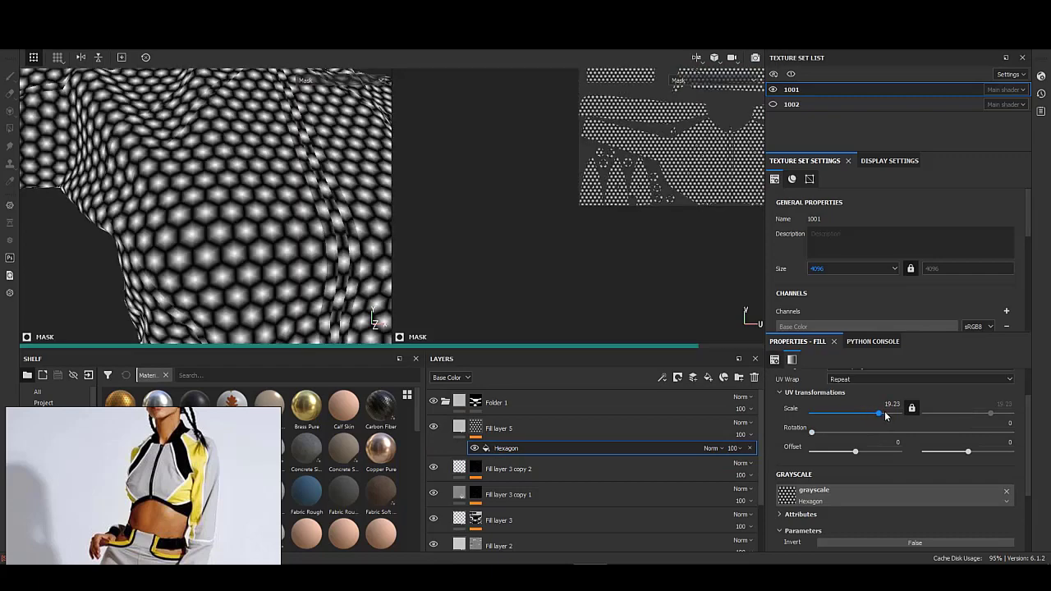
{"action": "left_click", "coordinate": [855, 268]}
{"action": "left_click", "coordinate": [834, 313]}
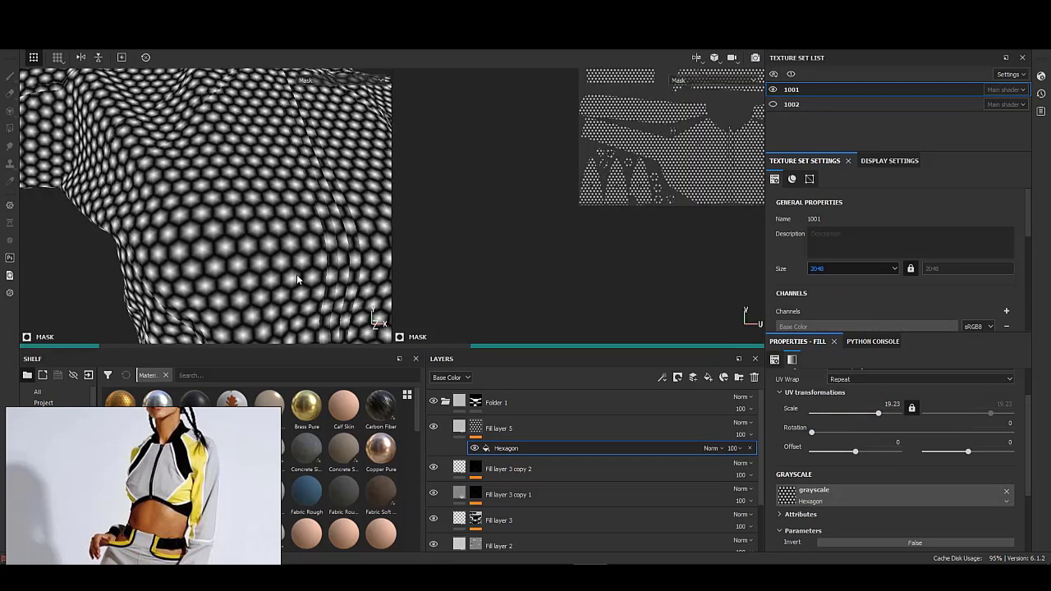
{"action": "scroll", "coordinate": [296, 279], "scroll_direction": "up", "scroll_amount": 3}
{"action": "scroll", "coordinate": [846, 471], "scroll_direction": "down", "scroll_amount": 1}
{"action": "scroll", "coordinate": [847, 472], "scroll_direction": "down", "scroll_amount": 1}
{"action": "mouse_move", "coordinate": [899, 502]}
{"action": "left_mouse_down"}
{"action": "mouse_move", "coordinate": [918, 503]}
{"action": "mouse_move", "coordinate": [898, 503]}
{"action": "left_mouse_up"}
{"action": "left_click_drag", "start_coordinate": [790, 528], "coordinate": [1019, 525]}
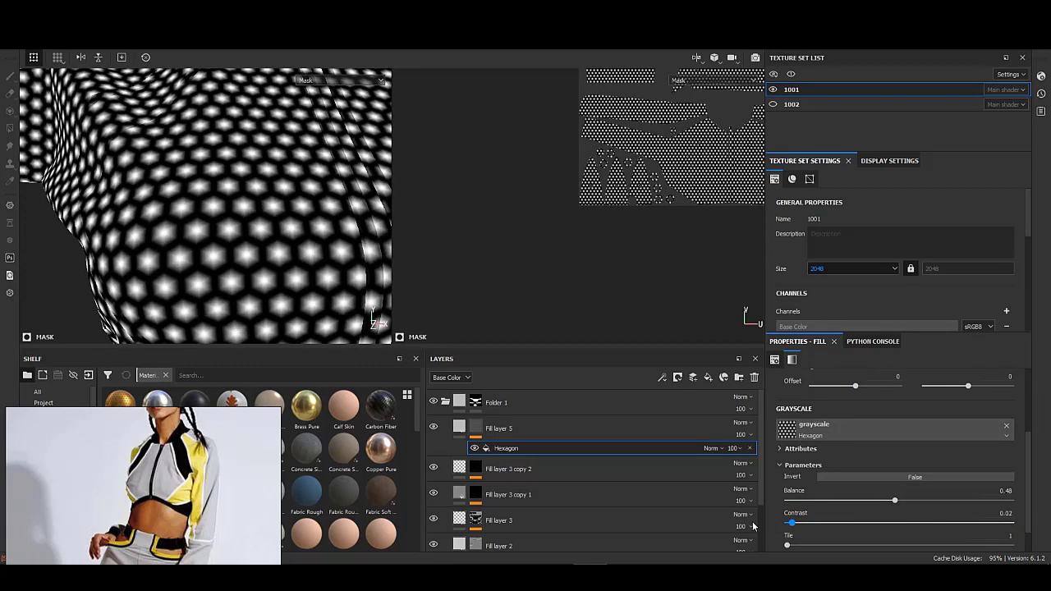
- Raise the fill height to emboss the hexagons and push the Hexagon balance to 0.91
{"action": "left_click", "coordinate": [559, 428]}
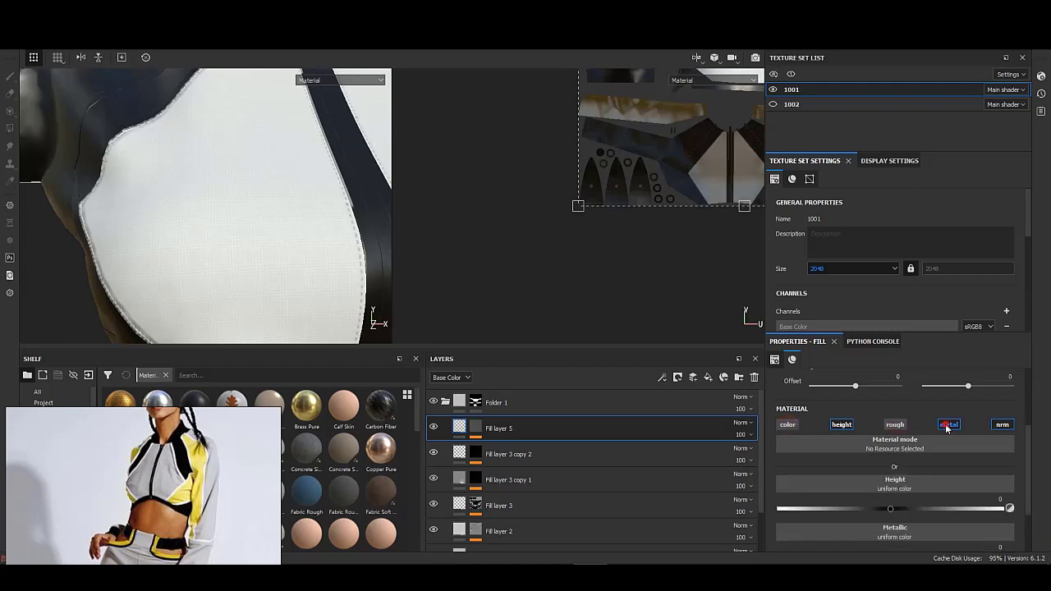
{"action": "left_click_drag", "start_coordinate": [897, 510], "coordinate": [918, 511]}
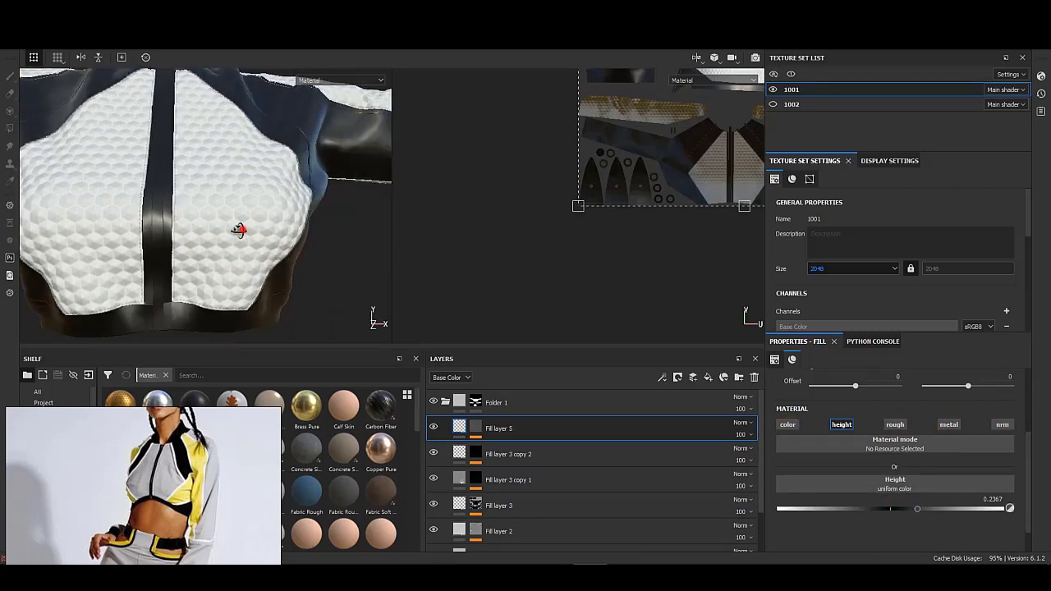
{"action": "left_click_drag", "start_coordinate": [233, 230], "coordinate": [253, 235], "text": "alt"}
{"action": "left_click", "coordinate": [479, 424]}
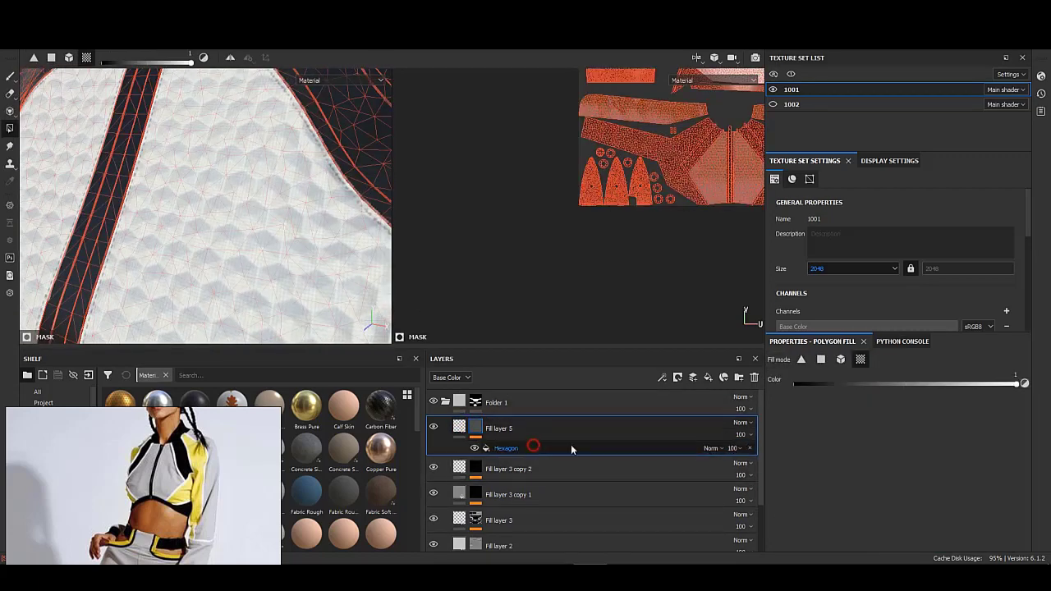
{"action": "left_click", "coordinate": [571, 446]}
{"action": "left_click_drag", "start_coordinate": [860, 505], "coordinate": [998, 505]}
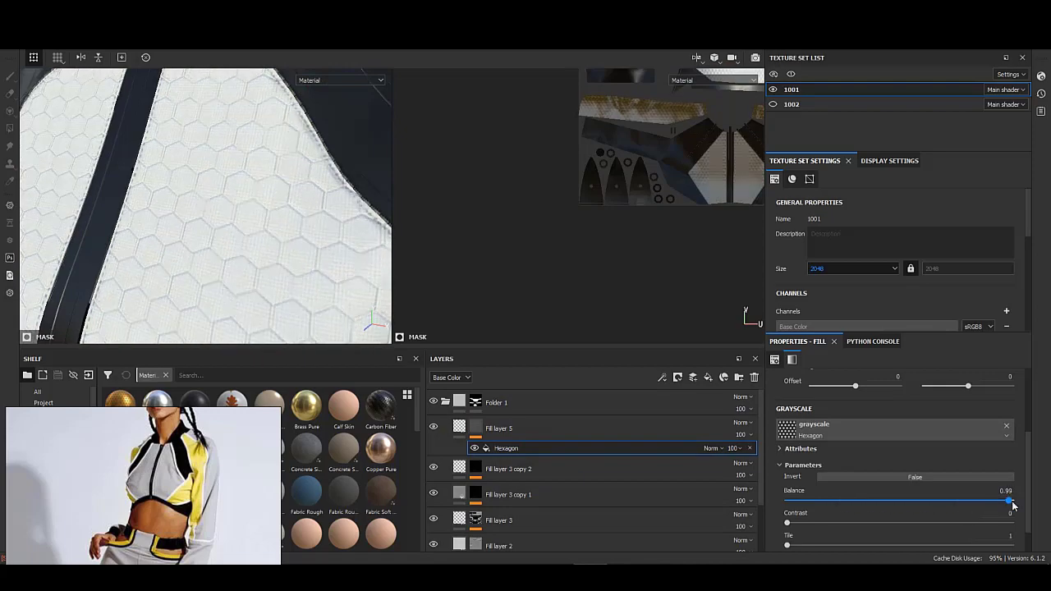
{"action": "left_click_drag", "start_coordinate": [317, 235], "coordinate": [269, 263], "text": "alt"}
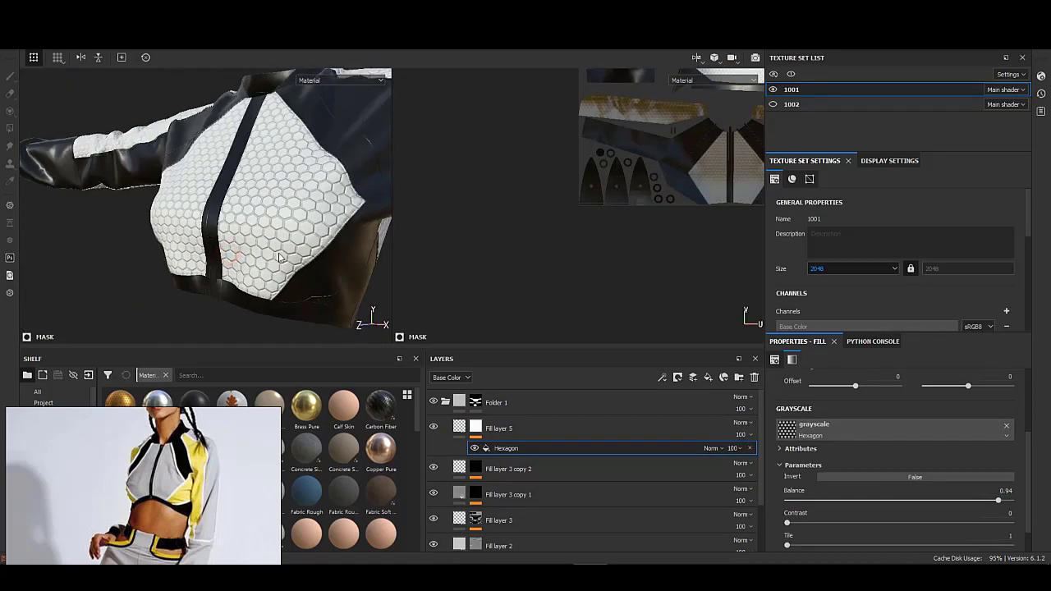
{"action": "right_click_drag", "start_coordinate": [269, 263], "coordinate": [232, 214], "text": "alt"}
{"action": "mouse_move", "coordinate": [233, 213]}
{"action": "left_mouse_down", "text": "alt"}
{"action": "mouse_move", "coordinate": [270, 258]}
{"action": "mouse_move", "coordinate": [202, 287]}
{"action": "left_mouse_up", "text": "alt"}
{"action": "right_click_drag", "start_coordinate": [202, 286], "coordinate": [210, 224], "text": "alt"}
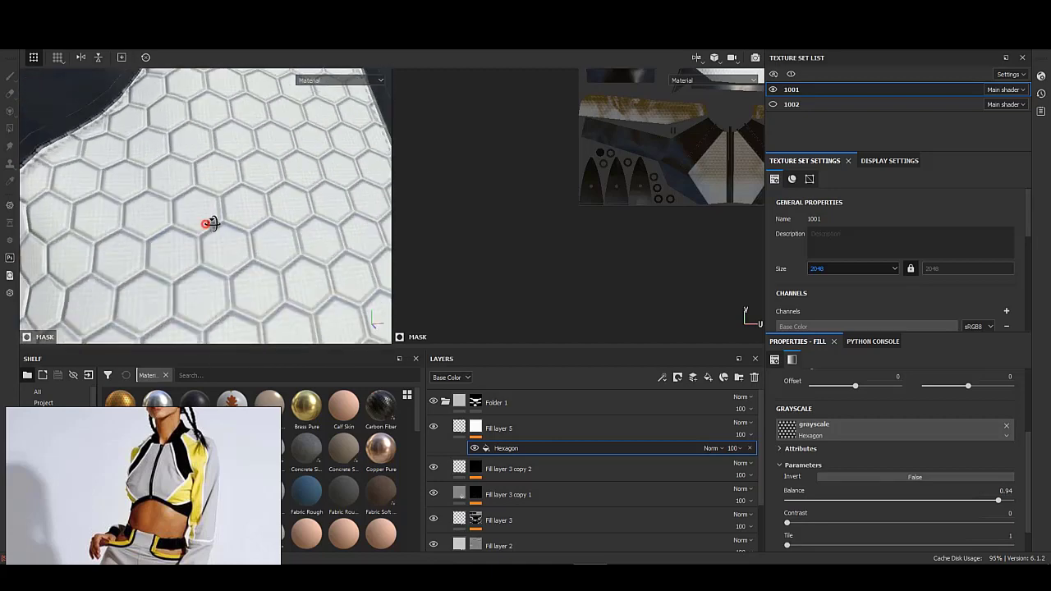
{"action": "left_click_drag", "start_coordinate": [210, 223], "coordinate": [247, 246], "text": "alt"}
- Set the hexagon tiling to 2 and fine-tune the relief height to 0.0821
{"action": "left_click", "coordinate": [499, 428]}
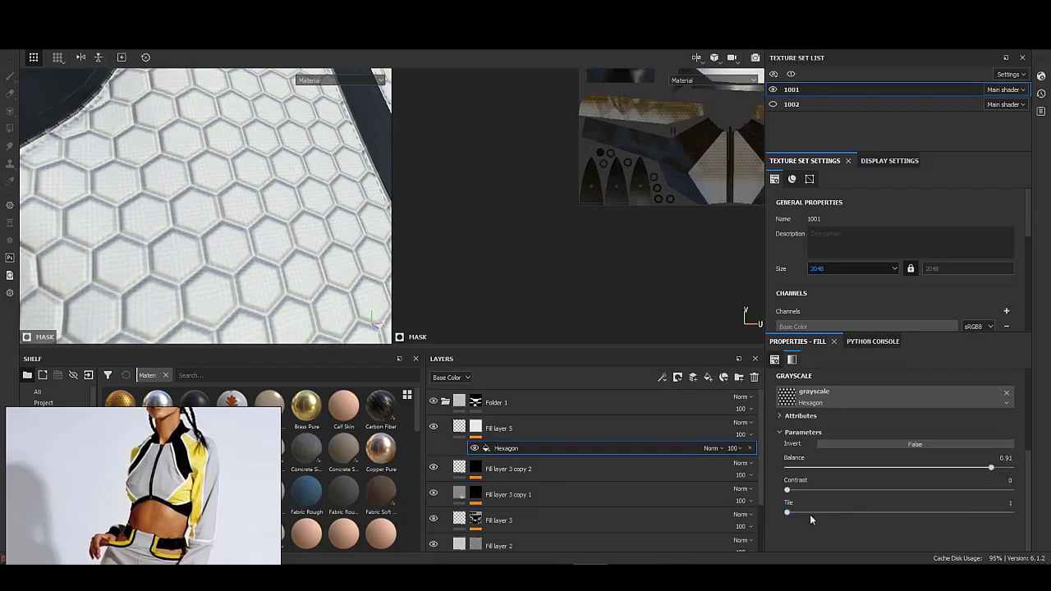
{"action": "mouse_move", "coordinate": [810, 514]}
{"action": "left_mouse_down"}
{"action": "mouse_move", "coordinate": [830, 511]}
{"action": "mouse_move", "coordinate": [802, 512]}
{"action": "left_mouse_up"}
{"action": "scroll", "coordinate": [232, 246], "scroll_direction": "down", "scroll_amount": 5}
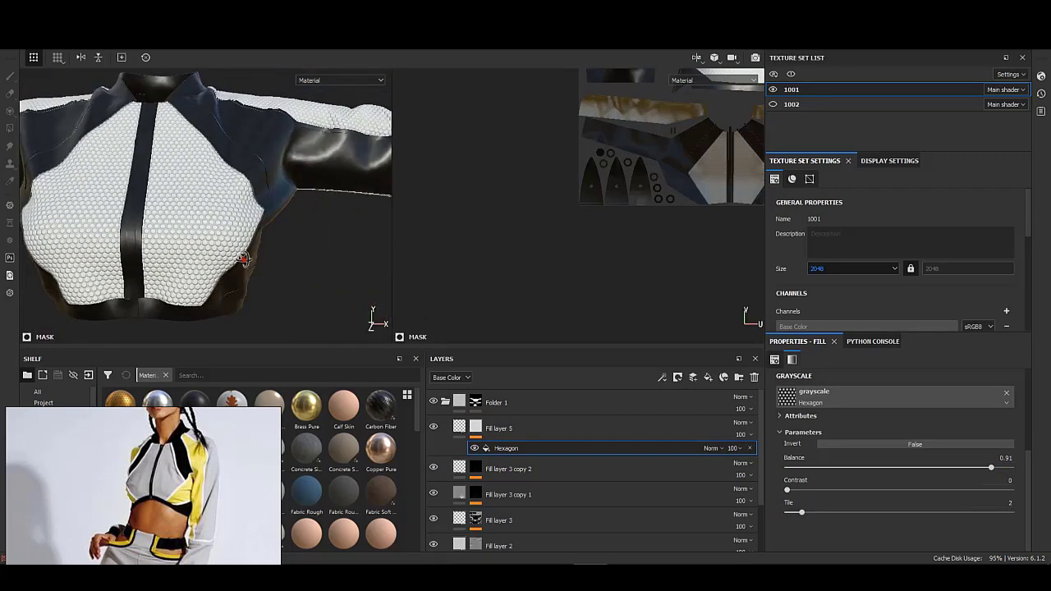
{"action": "scroll", "coordinate": [243, 260], "scroll_direction": "up", "scroll_amount": 3}
{"action": "scroll", "coordinate": [228, 211], "scroll_direction": "up", "scroll_amount": 3}
{"action": "left_click", "coordinate": [475, 427]}
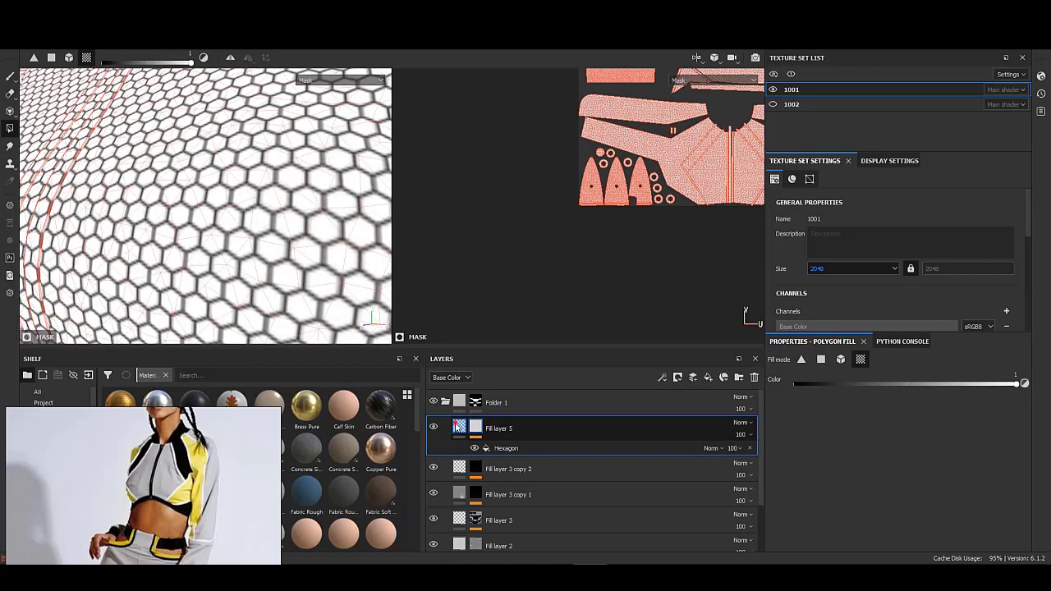
{"action": "left_click", "coordinate": [457, 427]}
{"action": "mouse_move", "coordinate": [925, 477]}
{"action": "left_mouse_down"}
{"action": "mouse_move", "coordinate": [947, 475]}
{"action": "mouse_move", "coordinate": [900, 478]}
{"action": "left_mouse_up"}
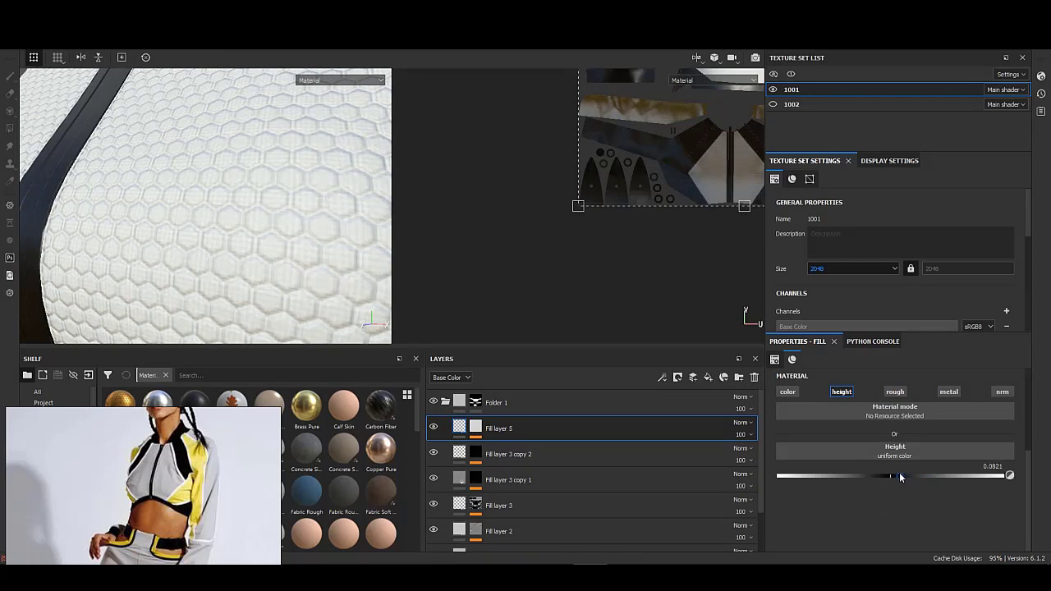
{"action": "mouse_move", "coordinate": [243, 314]}
{"action": "left_mouse_down", "text": "alt"}
{"action": "mouse_move", "coordinate": [172, 242]}
{"action": "mouse_move", "coordinate": [245, 270]}
{"action": "left_mouse_up", "text": "alt"}
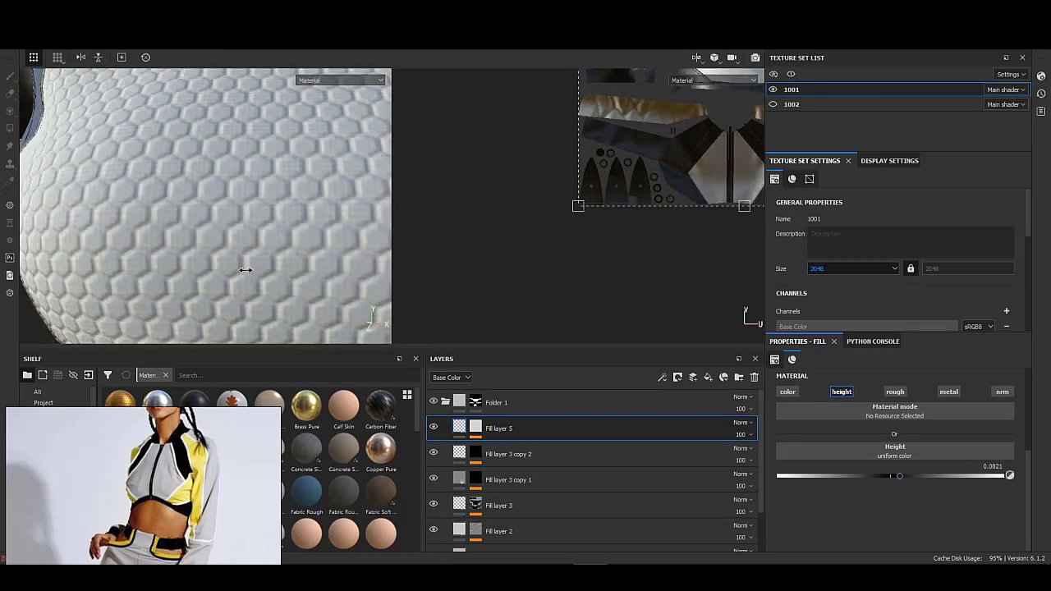
{"action": "left_click_drag", "start_coordinate": [900, 477], "coordinate": [924, 477]}
- Add a Blur filter to the hexagon mask with intensity 0.1
{"action": "right_click", "coordinate": [480, 428]}
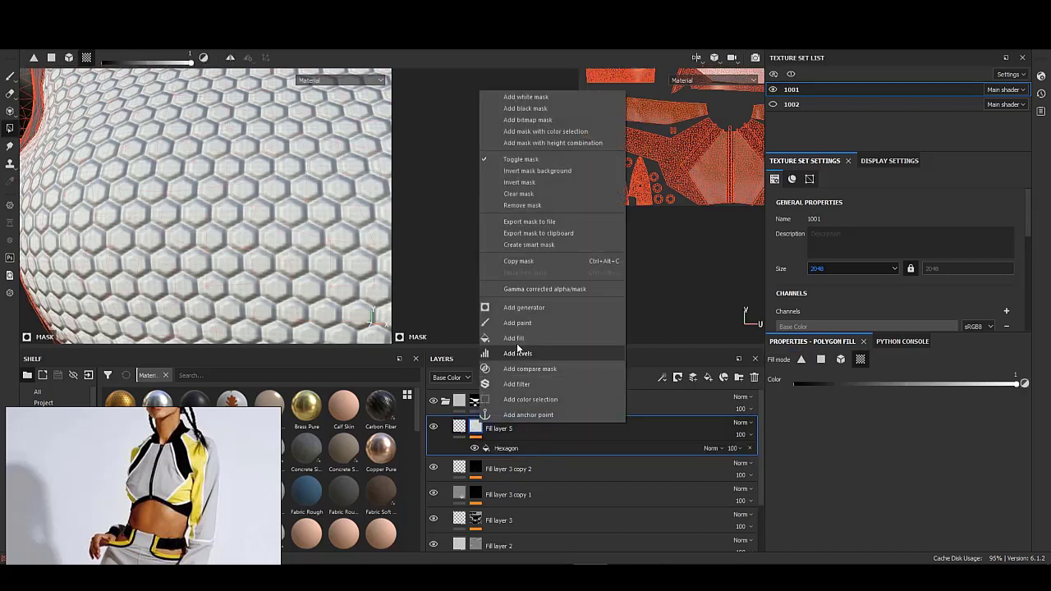
{"action": "left_click", "coordinate": [520, 384]}
{"action": "left_click", "coordinate": [939, 377]}
{"action": "left_click", "coordinate": [936, 407]}
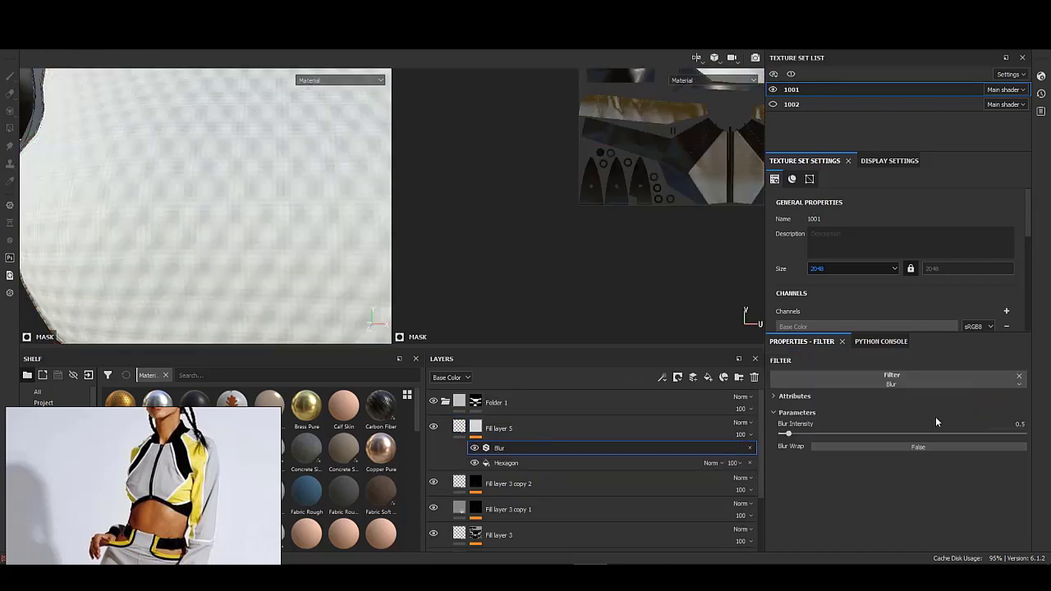
{"action": "left_click_drag", "start_coordinate": [785, 433], "coordinate": [784, 433]}
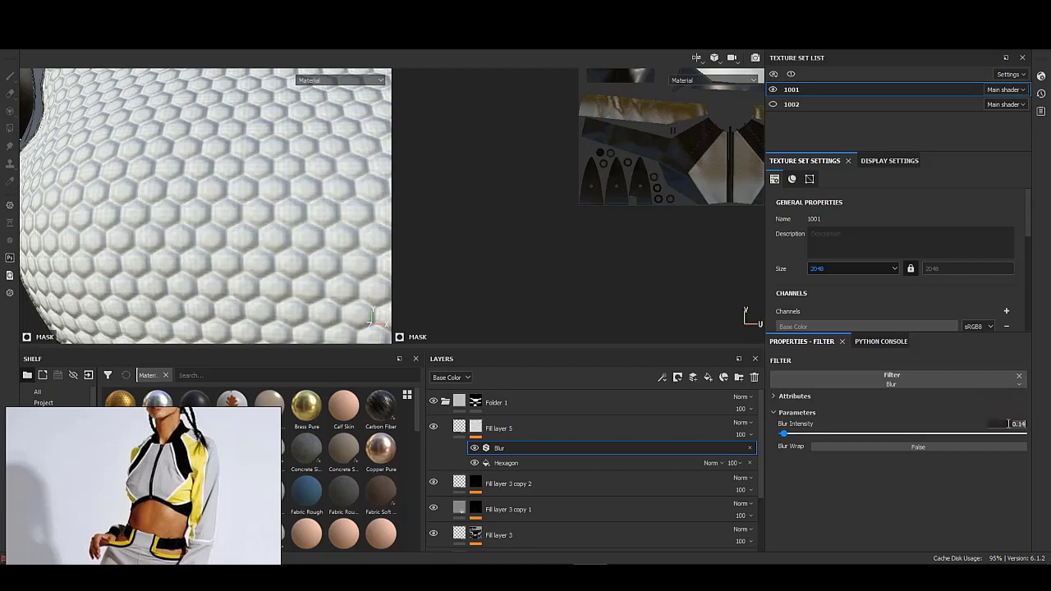
{"action": "type", "text": "0.1"}
{"action": "key", "text": "Return"}
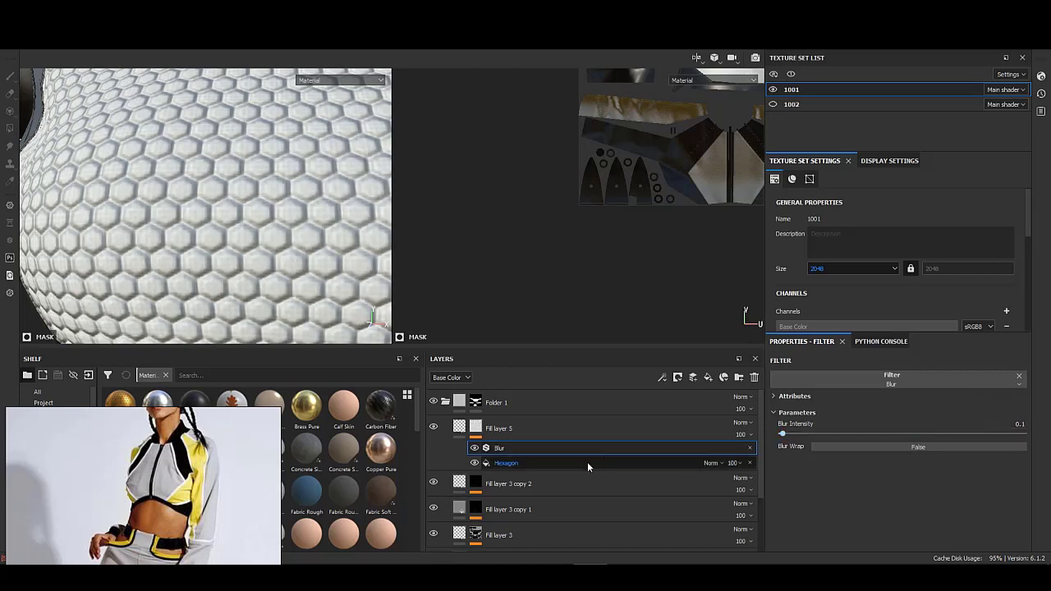
- Set Fill layer 5's height to about 0.106 and return to the Hexagon mask parameters
{"action": "left_click", "coordinate": [575, 428]}
{"action": "left_click", "coordinate": [903, 476]}
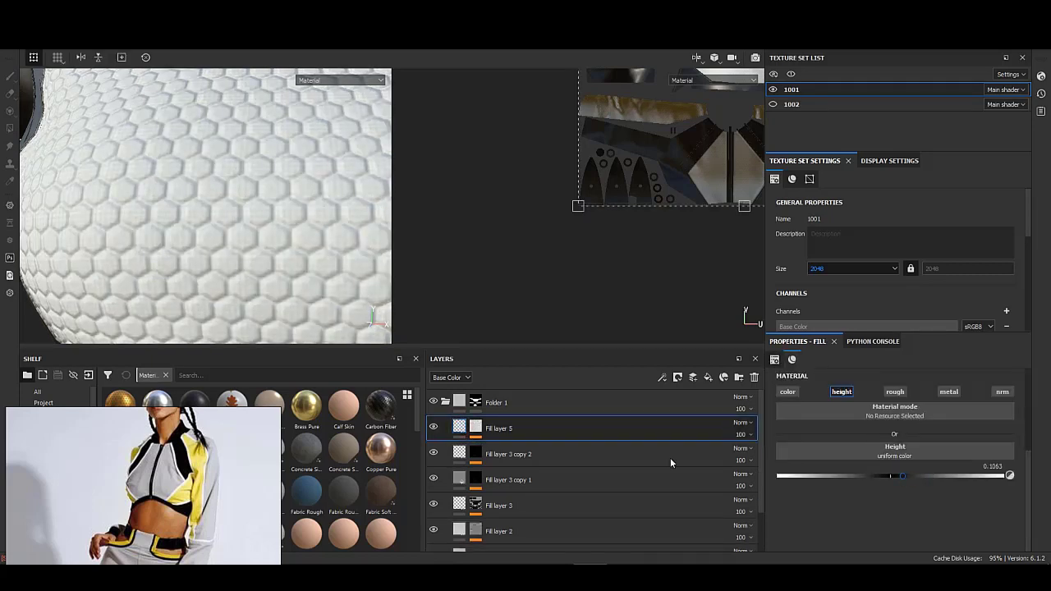
{"action": "left_click", "coordinate": [475, 428]}
{"action": "left_click", "coordinate": [525, 463]}
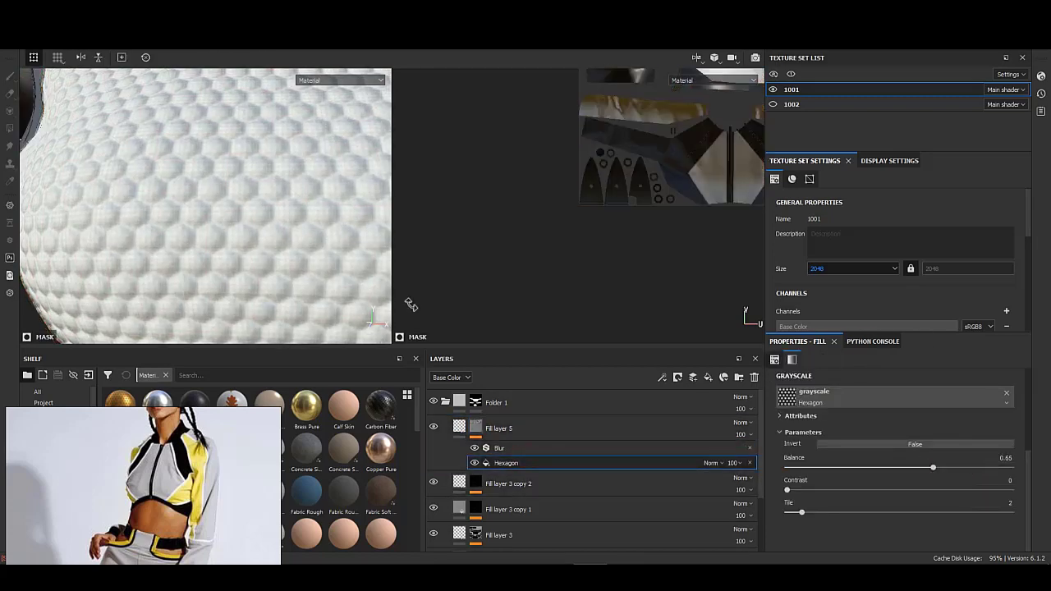
- Set the Hexagon balance to 0.67 to widen the cells
{"action": "scroll", "coordinate": [199, 206], "scroll_direction": "down", "scroll_amount": 6}
{"action": "mouse_move", "coordinate": [172, 199]}
{"action": "left_mouse_down", "text": "alt"}
{"action": "mouse_move", "coordinate": [243, 236]}
{"action": "mouse_move", "coordinate": [277, 235]}
{"action": "mouse_move", "coordinate": [165, 212]}
{"action": "mouse_move", "coordinate": [242, 253]}
{"action": "mouse_move", "coordinate": [305, 238]}
{"action": "mouse_move", "coordinate": [172, 221]}
{"action": "mouse_move", "coordinate": [293, 292]}
{"action": "left_mouse_up", "text": "alt"}
{"action": "scroll", "coordinate": [275, 247], "scroll_direction": "up", "scroll_amount": 3}
{"action": "scroll", "coordinate": [277, 238], "scroll_direction": "up", "scroll_amount": 3}
{"action": "scroll", "coordinate": [242, 254], "scroll_direction": "up", "scroll_amount": 3}
{"action": "scroll", "coordinate": [181, 228], "scroll_direction": "up", "scroll_amount": 3}
{"action": "left_click_drag", "start_coordinate": [938, 466], "coordinate": [822, 471]}
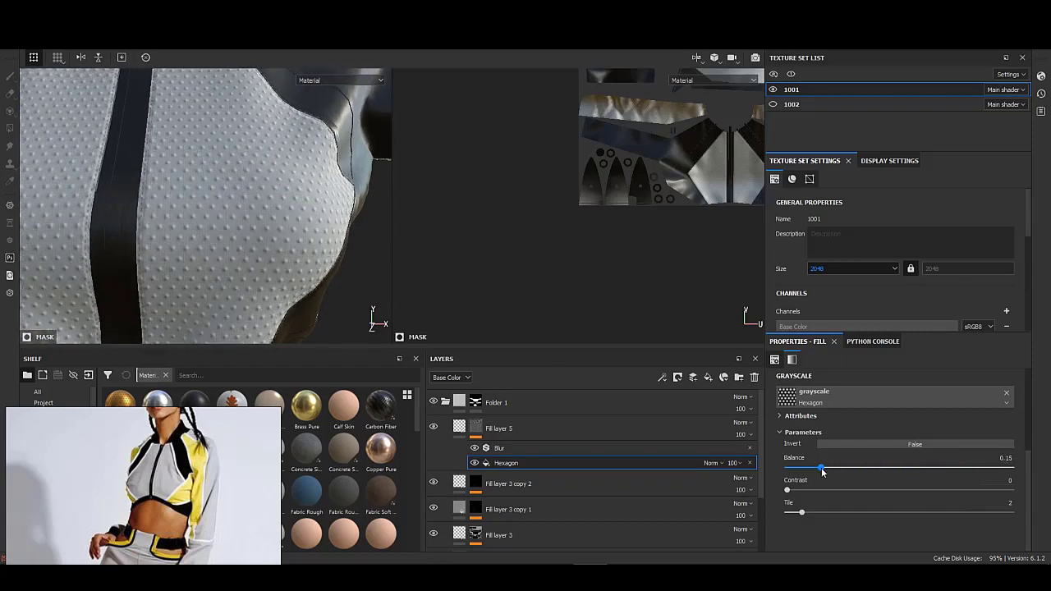
{"action": "mouse_move", "coordinate": [918, 468]}
{"action": "left_mouse_down"}
{"action": "mouse_move", "coordinate": [952, 466]}
{"action": "mouse_move", "coordinate": [936, 467]}
{"action": "left_mouse_up"}
{"action": "left_click_drag", "start_coordinate": [246, 205], "coordinate": [287, 218], "text": "alt"}
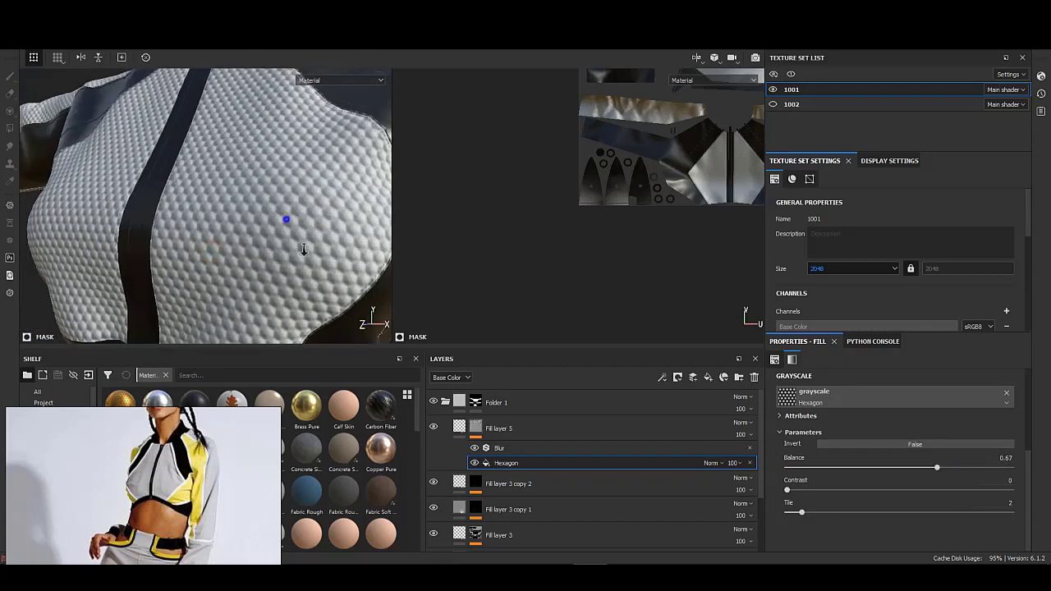
{"action": "scroll", "coordinate": [265, 246], "scroll_direction": "up", "scroll_amount": 3}
{"action": "mouse_move", "coordinate": [273, 218]}
{"action": "right_mouse_down", "text": "alt"}
{"action": "mouse_move", "coordinate": [191, 232]}
{"action": "mouse_move", "coordinate": [247, 230]}
{"action": "right_mouse_up", "text": "alt"}
- Indent the hexagons by setting Fill layer 5's height to -0.0338
{"action": "left_click", "coordinate": [534, 428]}
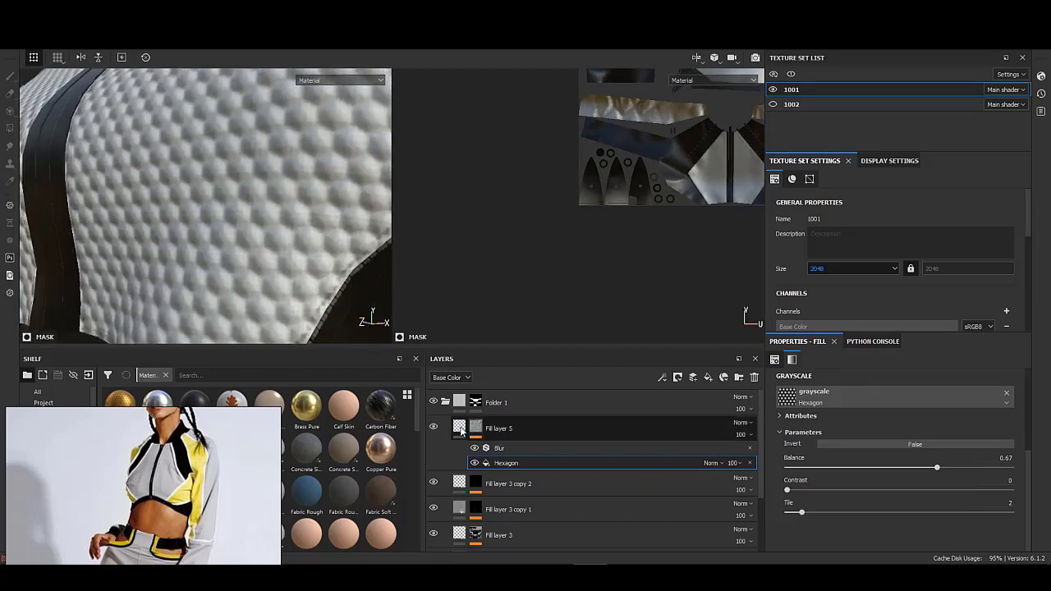
{"action": "mouse_move", "coordinate": [896, 476]}
{"action": "left_mouse_down"}
{"action": "mouse_move", "coordinate": [966, 474]}
{"action": "mouse_move", "coordinate": [883, 476]}
{"action": "left_mouse_up"}
{"action": "left_click_drag", "start_coordinate": [289, 260], "coordinate": [291, 270], "text": "alt"}
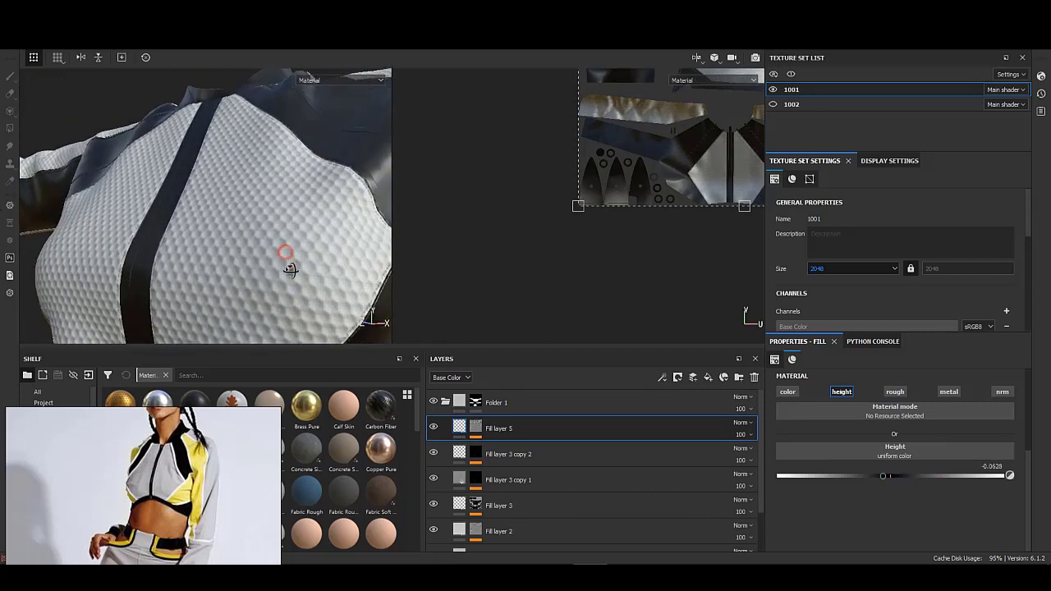
{"action": "right_click_drag", "start_coordinate": [291, 271], "coordinate": [271, 244], "text": "alt"}
{"action": "mouse_move", "coordinate": [272, 243]}
{"action": "left_mouse_down", "text": "alt"}
{"action": "mouse_move", "coordinate": [274, 219]}
{"action": "mouse_move", "coordinate": [274, 246]}
{"action": "left_mouse_up", "text": "alt"}
{"action": "right_click_drag", "start_coordinate": [274, 247], "coordinate": [388, 276], "text": "alt"}
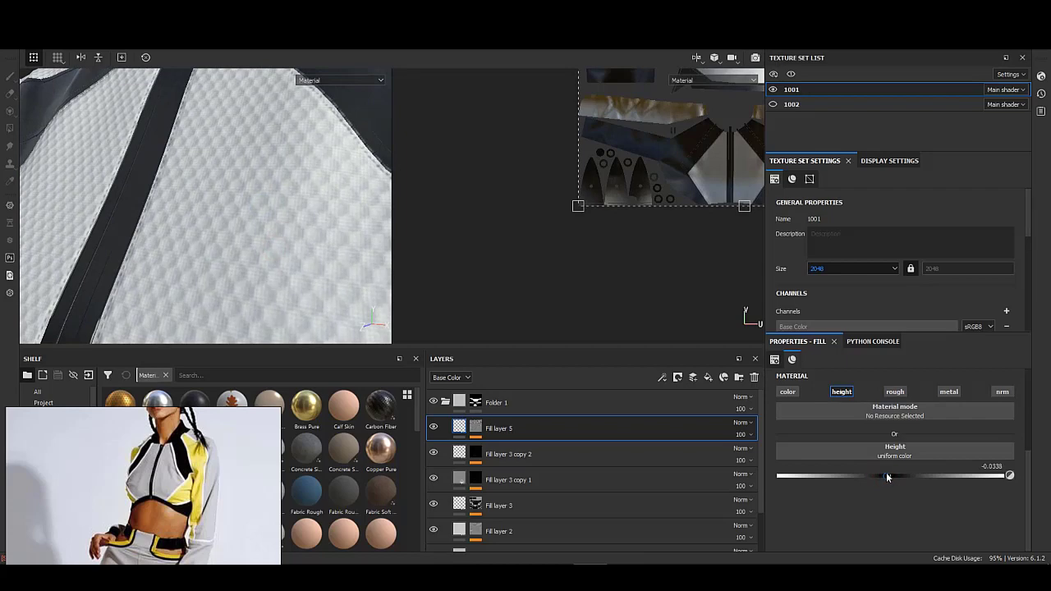
{"action": "mouse_move", "coordinate": [271, 246]}
{"action": "left_mouse_down", "text": "alt"}
{"action": "mouse_move", "coordinate": [178, 258]}
{"action": "mouse_move", "coordinate": [376, 317]}
{"action": "left_mouse_up", "text": "alt"}
{"action": "mouse_move", "coordinate": [375, 317]}
{"action": "right_mouse_down", "text": "alt"}
{"action": "mouse_move", "coordinate": [247, 246]}
{"action": "mouse_move", "coordinate": [195, 272]}
{"action": "right_mouse_up", "text": "alt"}
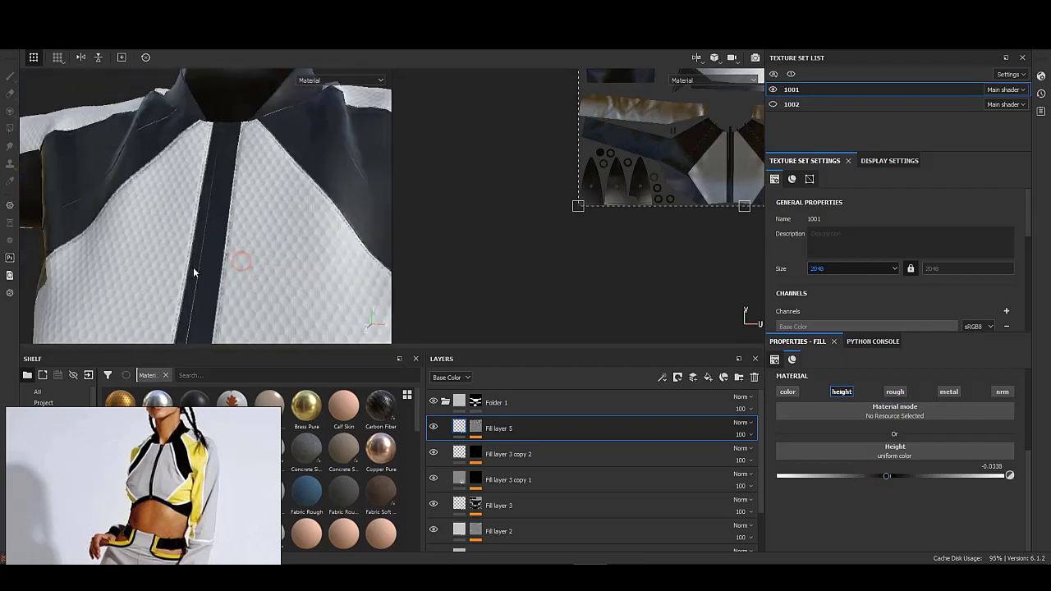
{"action": "mouse_move", "coordinate": [195, 271]}
{"action": "left_mouse_down", "text": "alt"}
{"action": "mouse_move", "coordinate": [213, 221]}
{"action": "mouse_move", "coordinate": [206, 257]}
{"action": "mouse_move", "coordinate": [253, 206]}
{"action": "left_mouse_up", "text": "alt"}
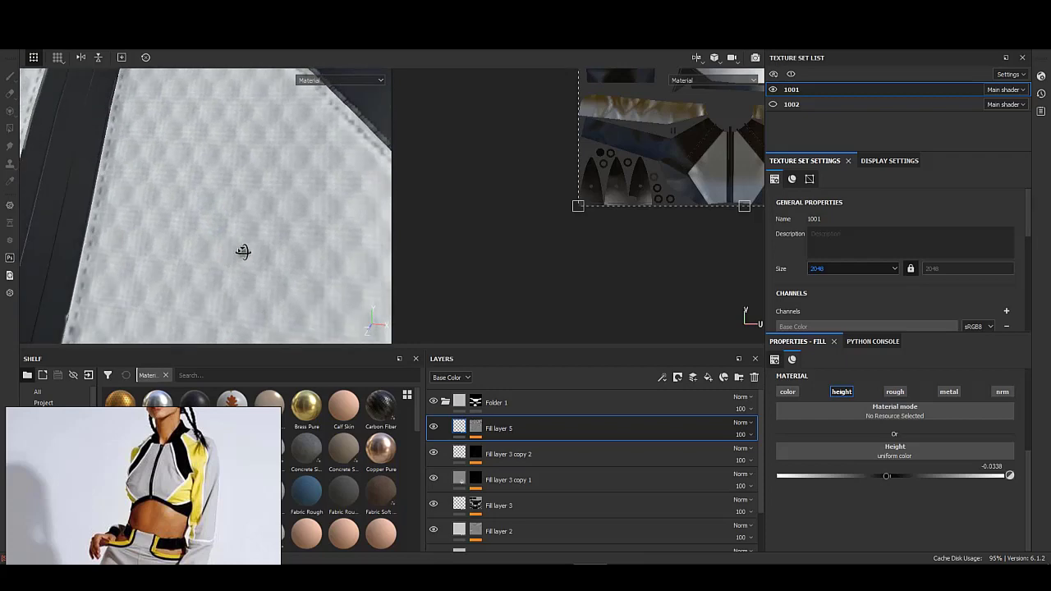
{"action": "mouse_move", "coordinate": [254, 206]}
{"action": "right_mouse_down", "text": "alt"}
{"action": "mouse_move", "coordinate": [98, 228]}
{"action": "mouse_move", "coordinate": [274, 294]}
{"action": "mouse_move", "coordinate": [235, 222]}
{"action": "right_mouse_up", "text": "alt"}
{"action": "mouse_move", "coordinate": [235, 223]}
{"action": "left_mouse_down", "text": "alt"}
{"action": "mouse_move", "coordinate": [257, 211]}
{"action": "mouse_move", "coordinate": [218, 230]}
{"action": "mouse_move", "coordinate": [286, 233]}
{"action": "mouse_move", "coordinate": [328, 271]}
{"action": "left_mouse_up", "text": "alt"}
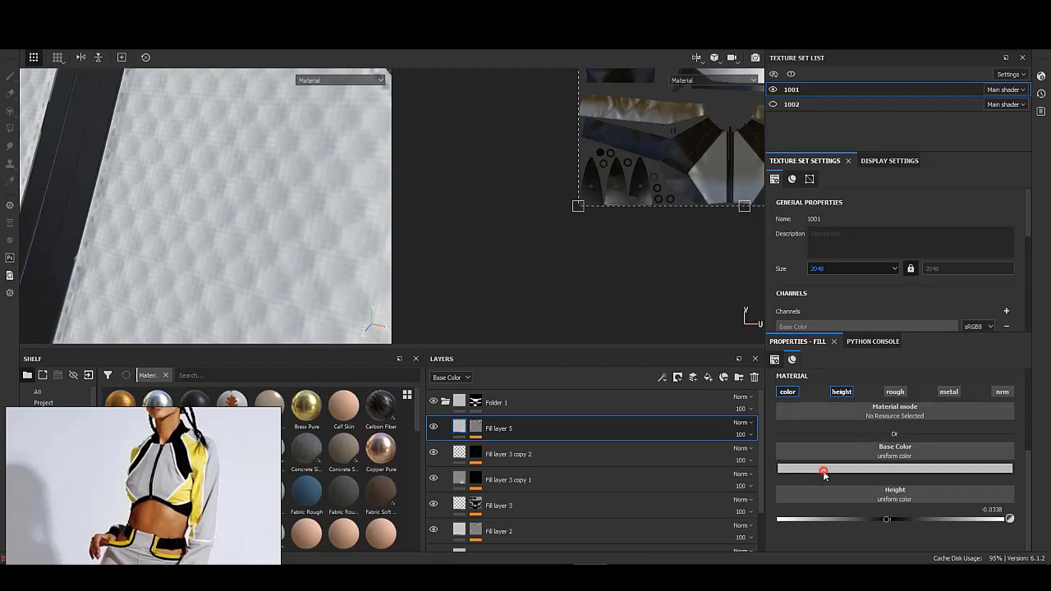
- Lighten Fill layer 5's base colour to light grey by raising its V value
{"action": "left_click", "coordinate": [824, 469]}
{"action": "left_click_drag", "start_coordinate": [140, 241], "coordinate": [205, 230], "text": "alt"}
{"action": "left_click", "coordinate": [840, 468]}
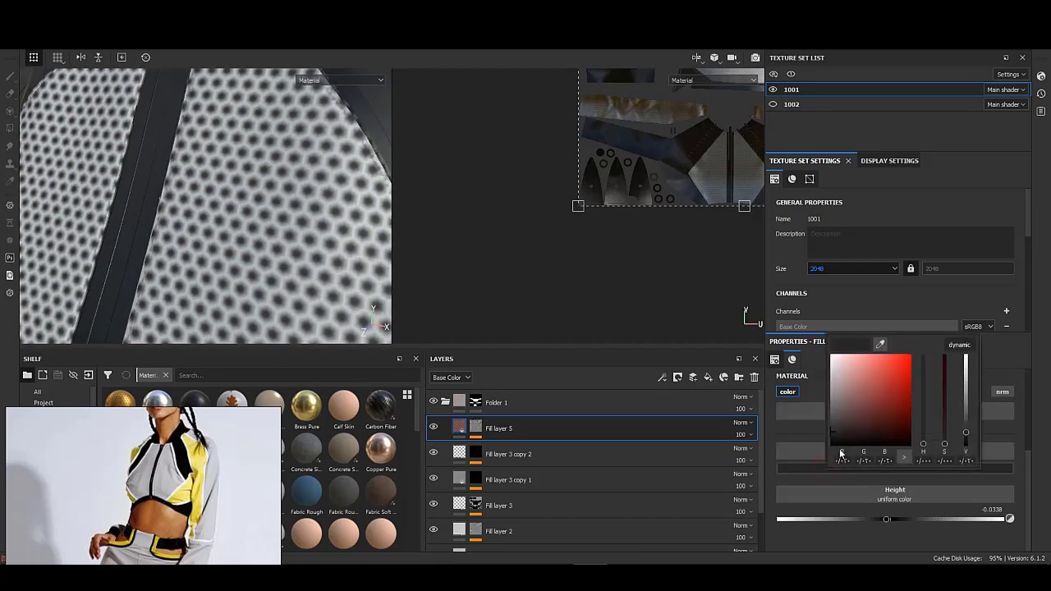
{"action": "left_click_drag", "start_coordinate": [841, 389], "coordinate": [786, 389]}
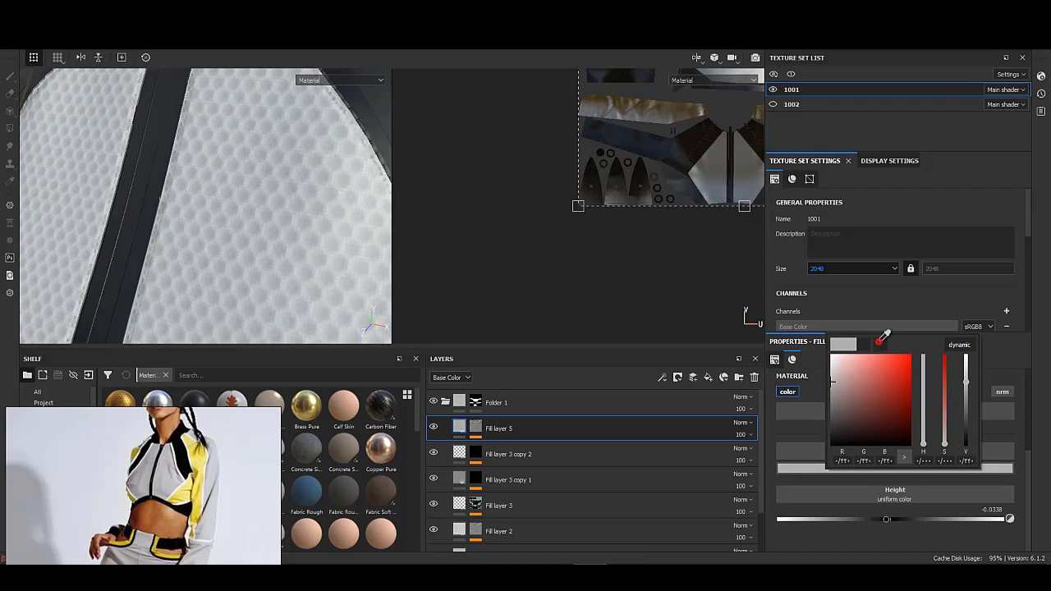
{"action": "mouse_move", "coordinate": [205, 230]}
{"action": "left_mouse_down", "text": "alt"}
{"action": "mouse_move", "coordinate": [269, 211]}
{"action": "mouse_move", "coordinate": [264, 310]}
{"action": "mouse_move", "coordinate": [277, 254]}
{"action": "mouse_move", "coordinate": [235, 265]}
{"action": "mouse_move", "coordinate": [307, 230]}
{"action": "mouse_move", "coordinate": [175, 217]}
{"action": "mouse_move", "coordinate": [225, 226]}
{"action": "mouse_move", "coordinate": [270, 186]}
{"action": "left_mouse_up", "text": "alt"}
{"action": "scroll", "coordinate": [271, 185], "scroll_direction": "up", "scroll_amount": 2}
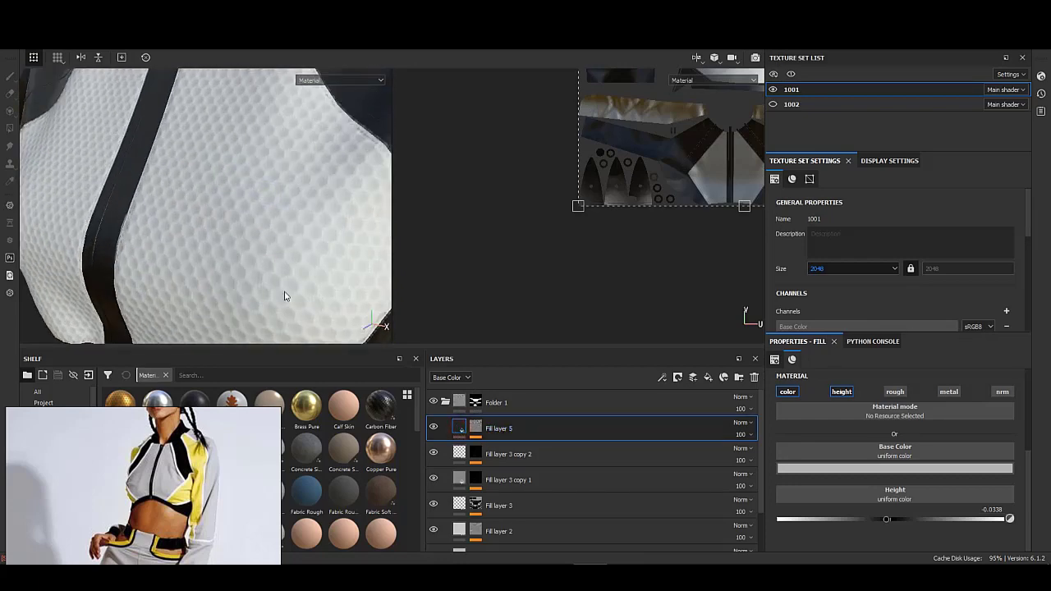
{"action": "scroll", "coordinate": [165, 301], "scroll_direction": "down", "scroll_amount": 3}
{"action": "mouse_move", "coordinate": [164, 301]}
{"action": "left_mouse_down", "text": "alt"}
{"action": "mouse_move", "coordinate": [314, 219]}
{"action": "mouse_move", "coordinate": [376, 304]}
{"action": "mouse_move", "coordinate": [144, 137]}
{"action": "mouse_move", "coordinate": [363, 261]}
{"action": "left_mouse_up", "text": "alt"}
- Add Fill layer 6 with a Directional Noise 4 fill effect, setting the noise angle to 360
{"action": "left_click", "coordinate": [712, 380]}
{"action": "right_click", "coordinate": [503, 420]}
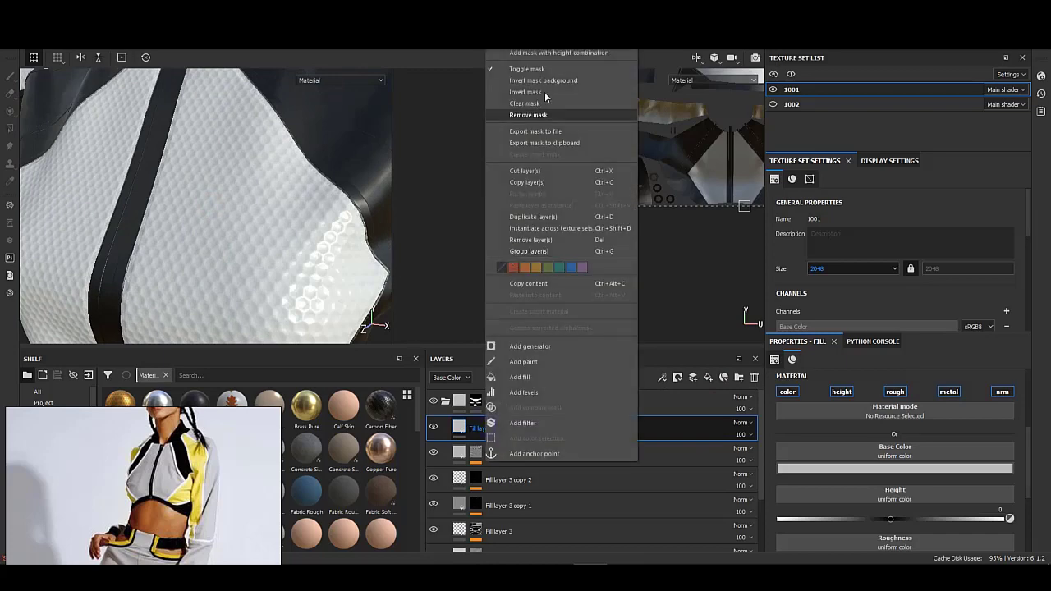
{"action": "left_click", "coordinate": [475, 428]}
{"action": "right_click", "coordinate": [484, 410]}
{"action": "left_click", "coordinate": [521, 336]}
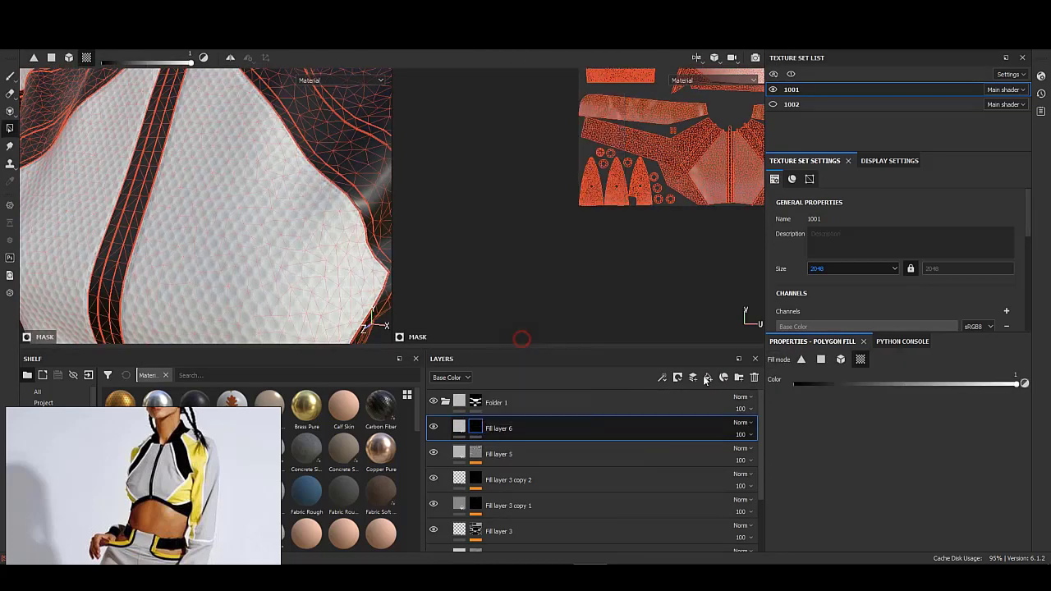
{"action": "left_click", "coordinate": [895, 394]}
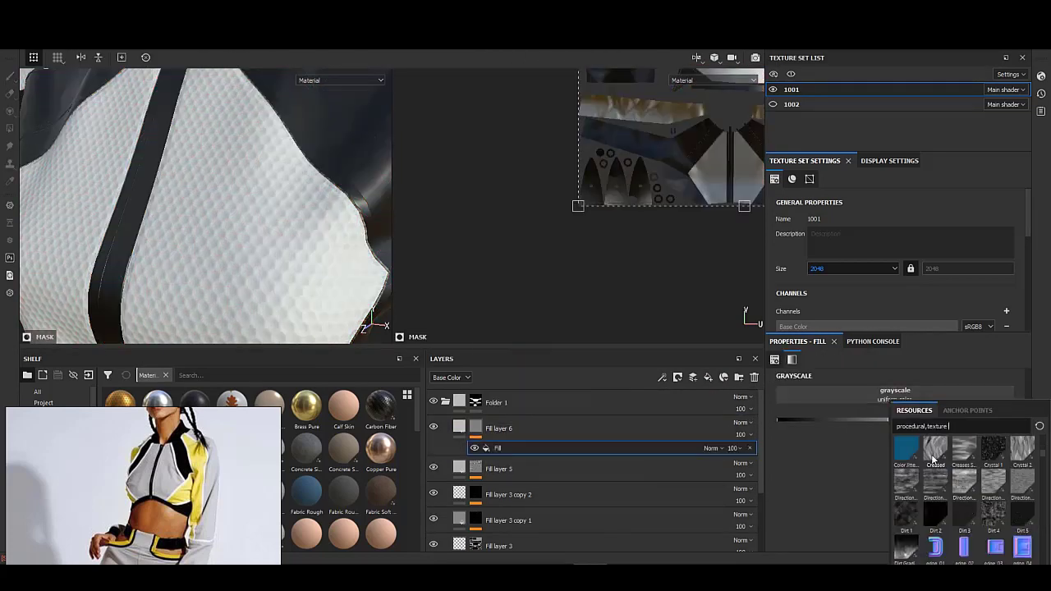
{"action": "left_click", "coordinate": [998, 486]}
{"action": "key", "text": "4"}
{"action": "left_click", "coordinate": [514, 448]}
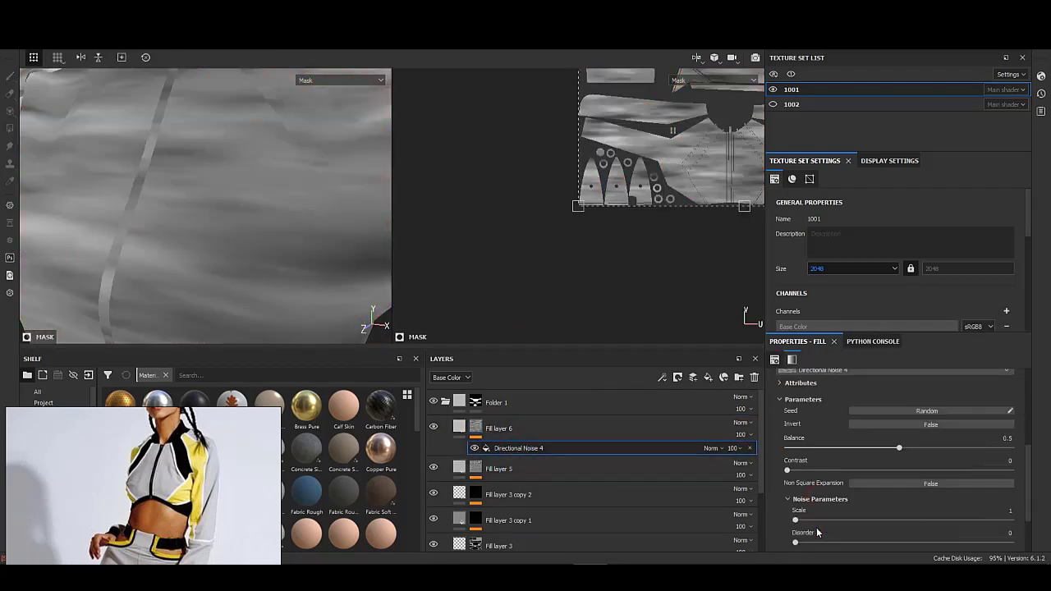
{"action": "scroll", "coordinate": [870, 493], "scroll_direction": "down", "scroll_amount": 3}
{"action": "left_click_drag", "start_coordinate": [867, 542], "coordinate": [1011, 541]}
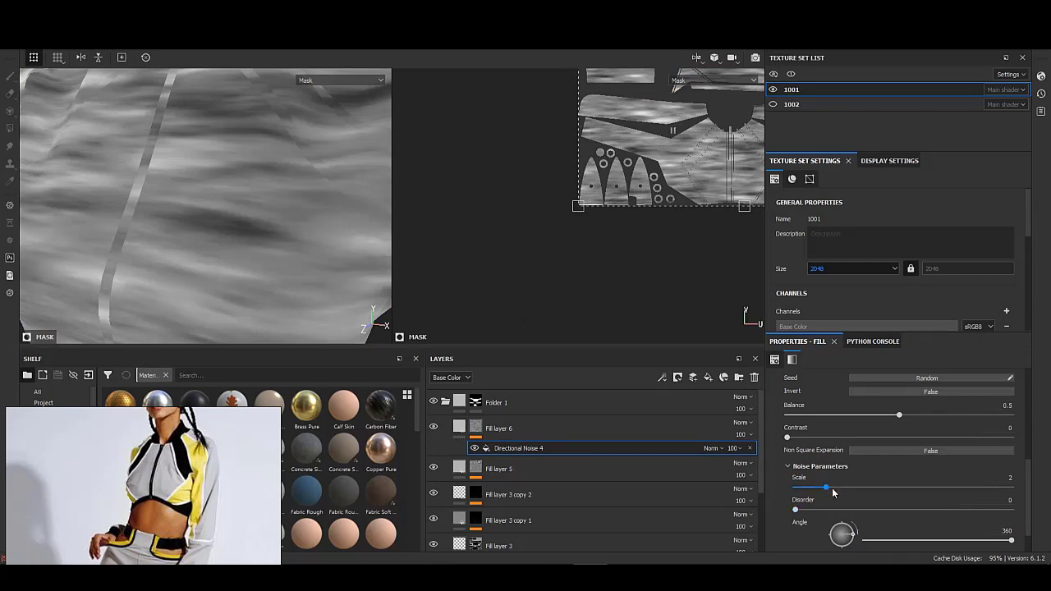
{"action": "scroll", "coordinate": [833, 491], "scroll_direction": "down", "scroll_amount": 1}
- Turn off metal on Fill layer 6 so only height is active, at 0.3188
{"action": "left_click", "coordinate": [499, 428]}
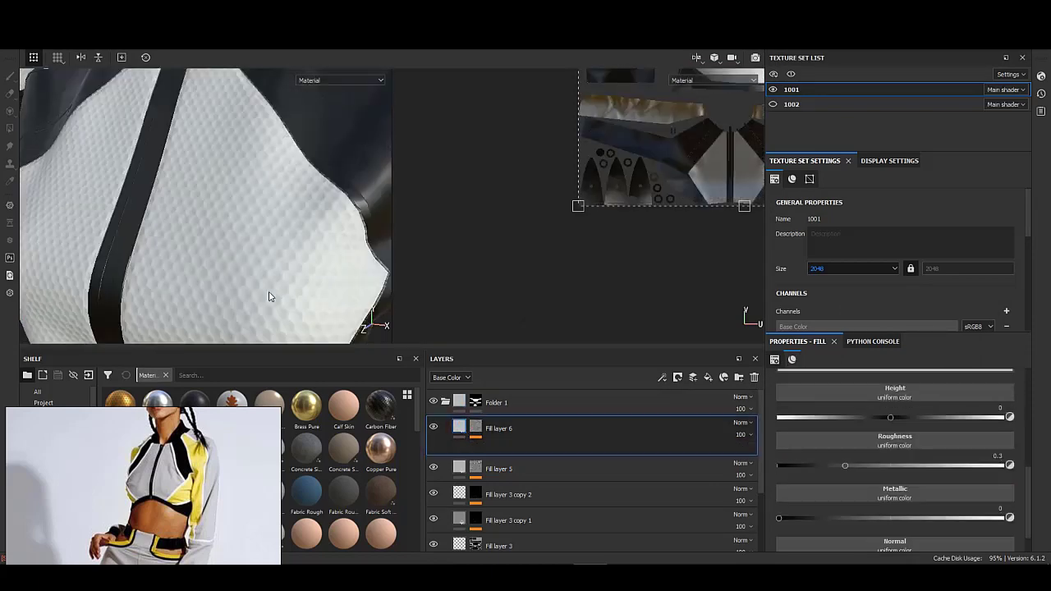
{"action": "scroll", "coordinate": [814, 398], "scroll_direction": "up", "scroll_amount": 1}
{"action": "scroll", "coordinate": [789, 419], "scroll_direction": "up", "scroll_amount": 1}
{"action": "left_click", "coordinate": [943, 422]}
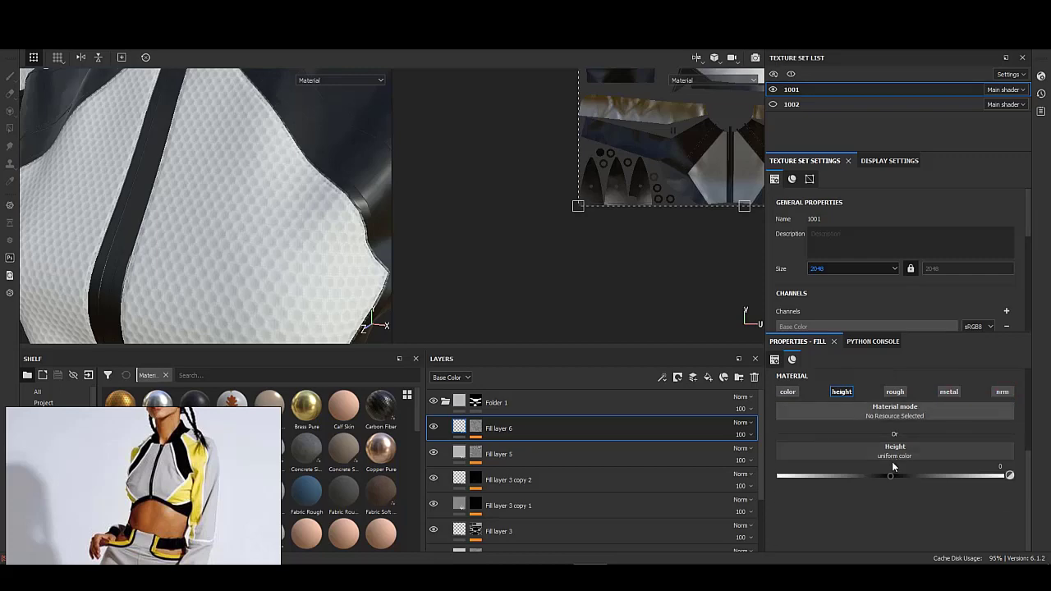
{"action": "left_click", "coordinate": [926, 475]}
{"action": "left_click_drag", "start_coordinate": [234, 168], "coordinate": [318, 284], "text": "alt"}
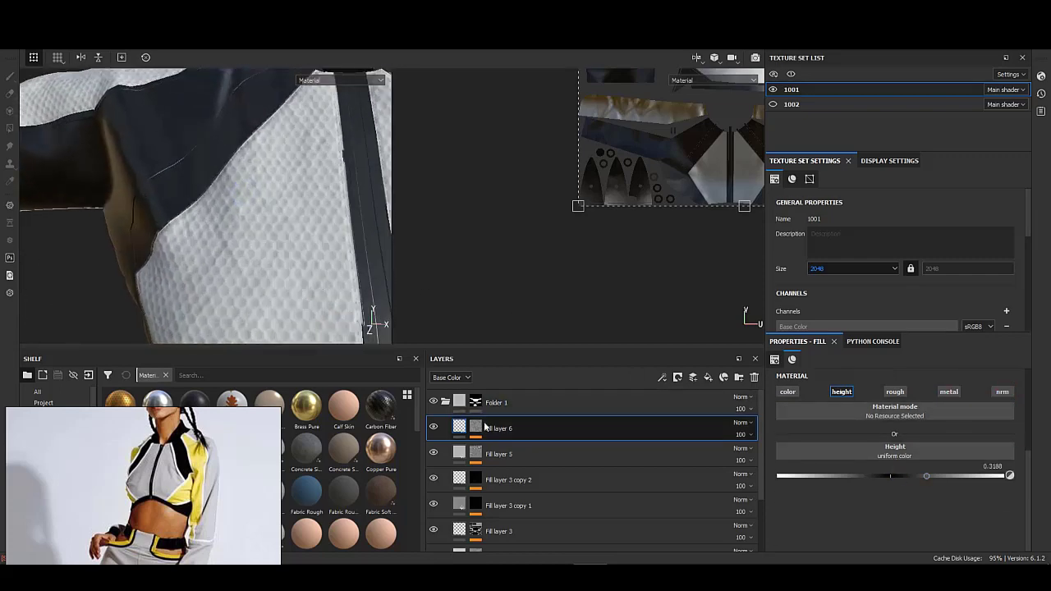
- Restore the directional noise effect, lower its scale to 1, then delete it
{"action": "key", "text": "ctrl+v"}
{"action": "scroll", "coordinate": [870, 460], "scroll_direction": "down", "scroll_amount": 2}
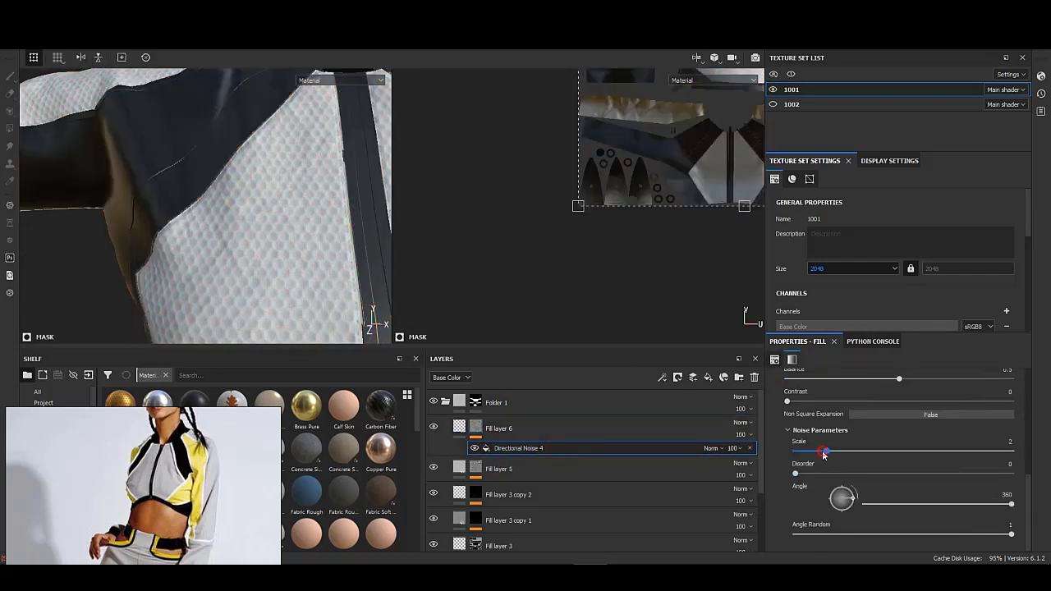
{"action": "left_click_drag", "start_coordinate": [826, 451], "coordinate": [795, 451]}
{"action": "mouse_move", "coordinate": [164, 263]}
{"action": "left_mouse_down", "text": "alt"}
{"action": "mouse_move", "coordinate": [285, 219]}
{"action": "mouse_move", "coordinate": [353, 246]}
{"action": "left_mouse_up", "text": "alt"}
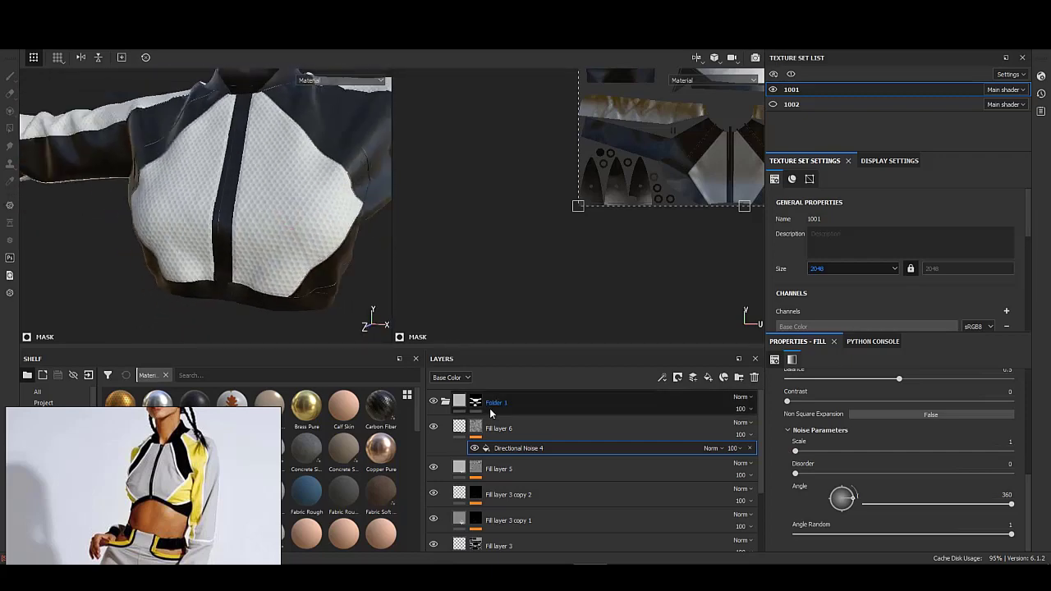
{"action": "key", "text": "Delete"}
- Set Fill layer 6's height to 0.2657 and inspect the jacket fabric
{"action": "left_click_drag", "start_coordinate": [995, 479], "coordinate": [856, 476]}
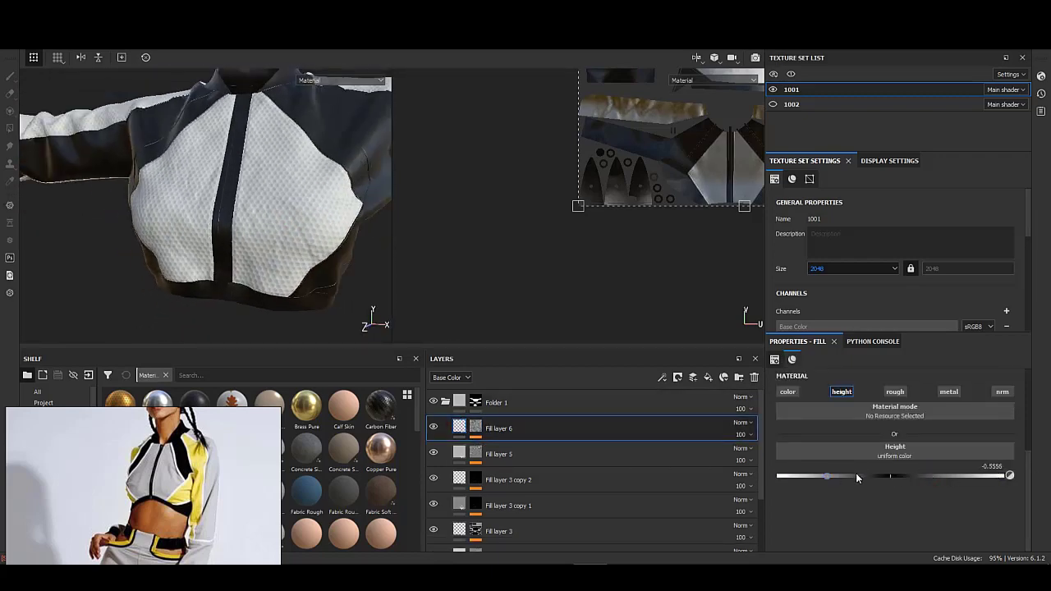
{"action": "left_click_drag", "start_coordinate": [938, 476], "coordinate": [921, 475]}
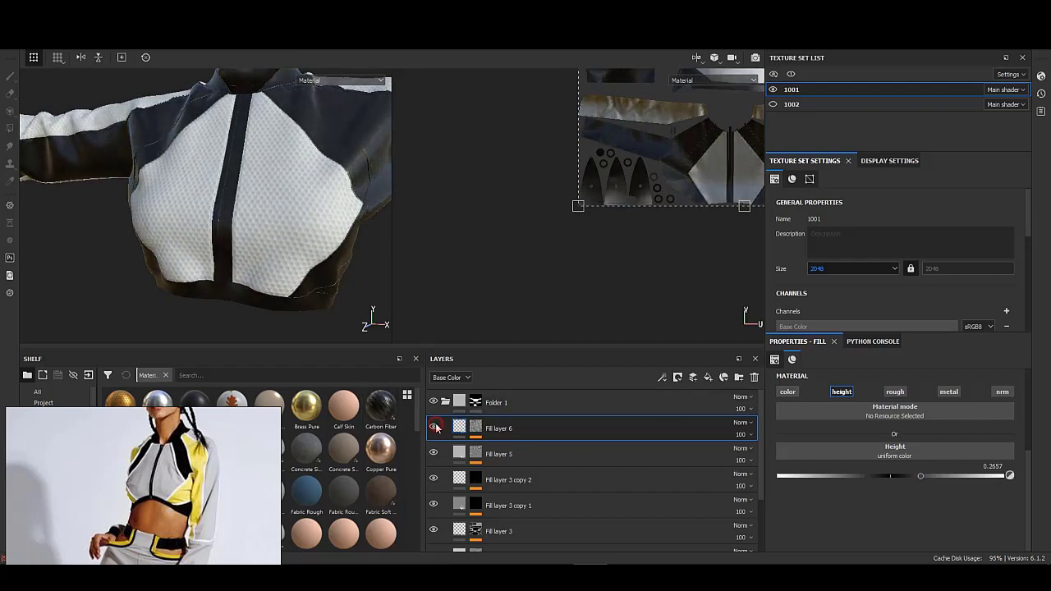
{"action": "left_click_drag", "start_coordinate": [332, 292], "coordinate": [213, 233], "text": "alt"}
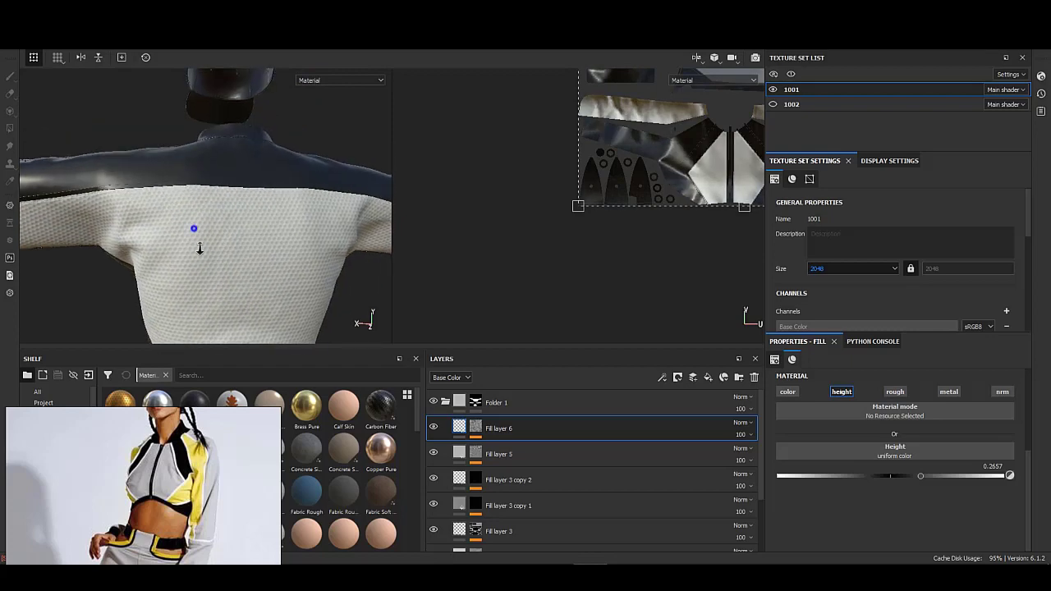
{"action": "right_click_drag", "start_coordinate": [198, 228], "coordinate": [293, 263], "text": "alt"}
{"action": "mouse_move", "coordinate": [293, 263]}
{"action": "left_mouse_down", "text": "alt"}
{"action": "mouse_move", "coordinate": [146, 198]}
{"action": "mouse_move", "coordinate": [271, 267]}
{"action": "left_mouse_up", "text": "alt"}
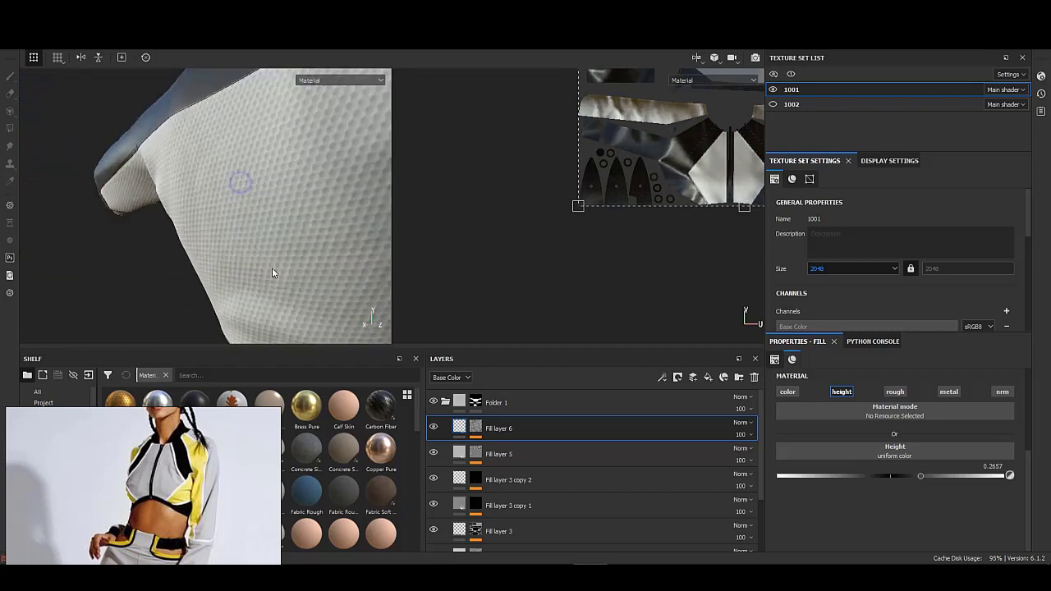
{"action": "scroll", "coordinate": [245, 270], "scroll_direction": "up", "scroll_amount": 5}
{"action": "scroll", "coordinate": [245, 270], "scroll_direction": "down", "scroll_amount": 5}
{"action": "left_click_drag", "start_coordinate": [248, 209], "coordinate": [182, 219], "text": "alt"}
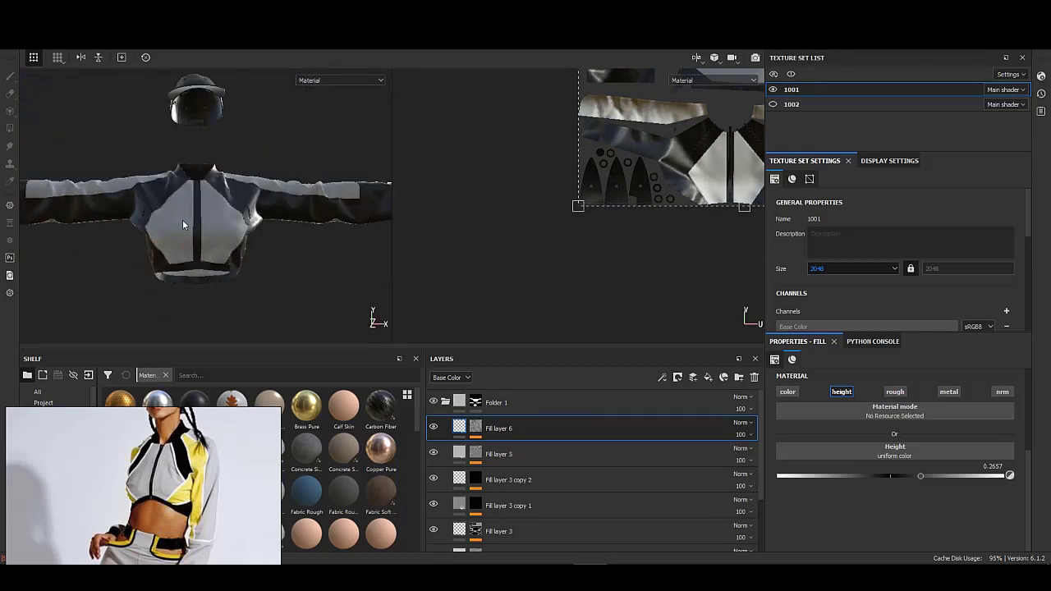
- Create Folder 2 holding a new Fill layer 7 with a red base colour
{"action": "left_click", "coordinate": [445, 403]}
{"action": "left_click", "coordinate": [708, 377]}
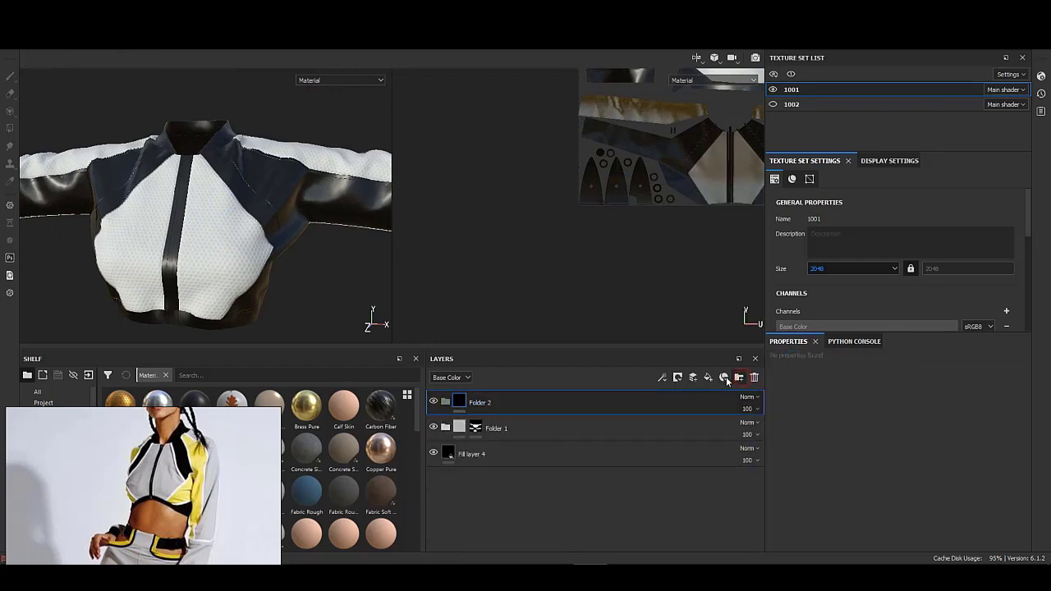
{"action": "left_click_drag", "start_coordinate": [639, 396], "coordinate": [499, 428]}
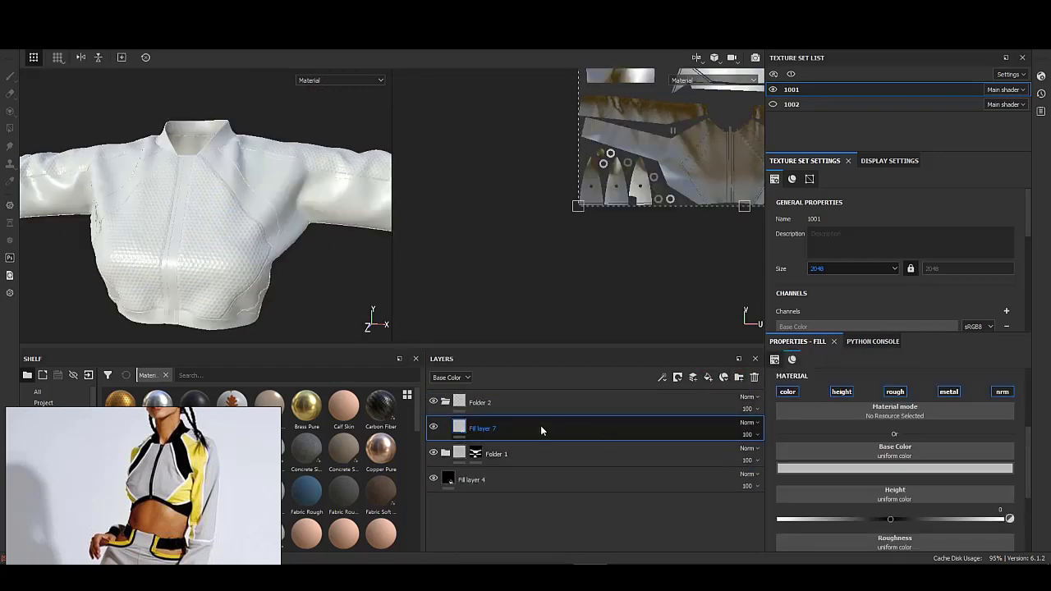
{"action": "left_click", "coordinate": [896, 468]}
{"action": "left_click", "coordinate": [896, 425]}
- Give Folder 2 a black mask and reveal the red on the side panels
{"action": "left_click", "coordinate": [484, 402]}
{"action": "right_click", "coordinate": [481, 402]}
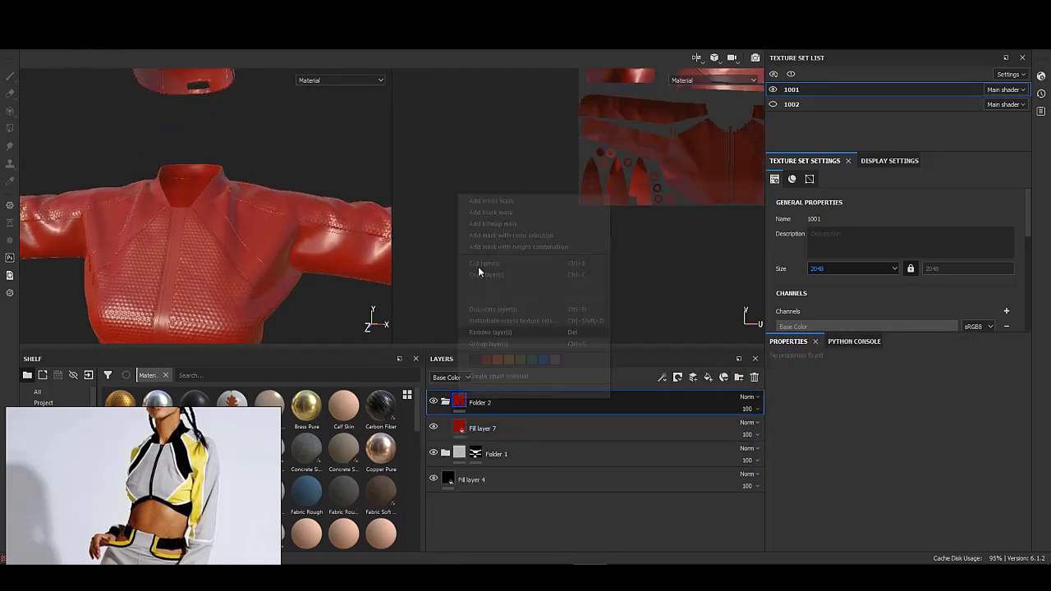
{"action": "left_click", "coordinate": [493, 212]}
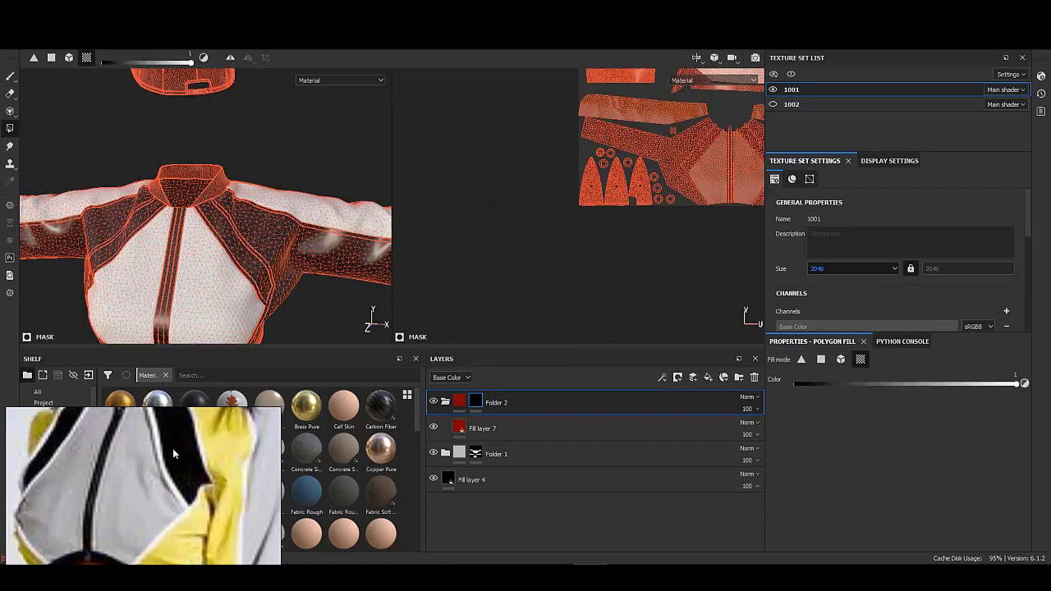
{"action": "mouse_move", "coordinate": [235, 326]}
{"action": "left_mouse_down", "text": "alt"}
{"action": "mouse_move", "coordinate": [263, 228]}
{"action": "mouse_move", "coordinate": [164, 287]}
{"action": "left_mouse_up", "text": "alt"}
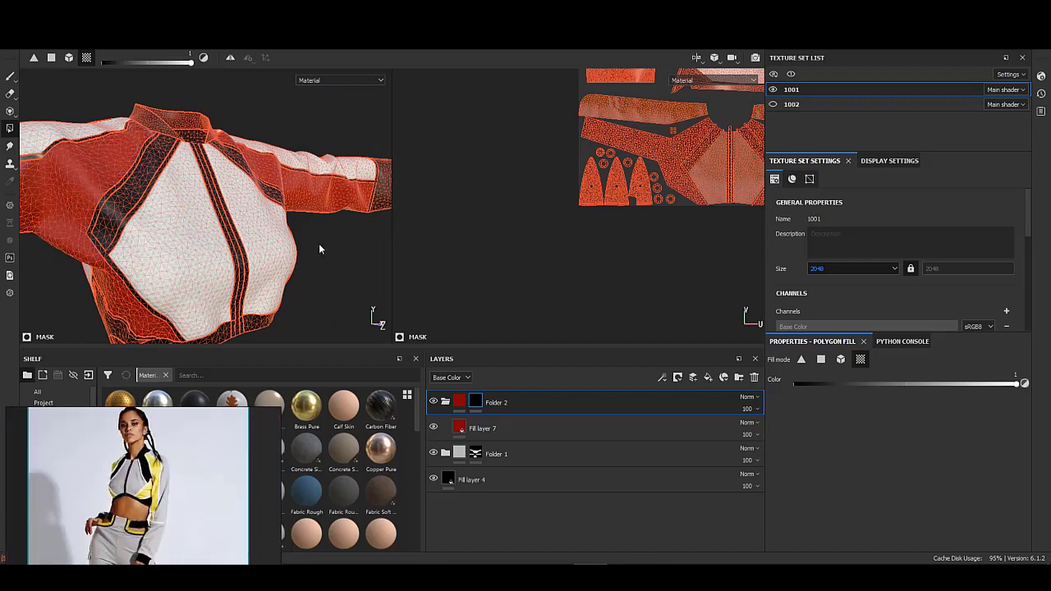
{"action": "mouse_move", "coordinate": [318, 243]}
{"action": "left_mouse_down", "text": "alt"}
{"action": "mouse_move", "coordinate": [144, 221]}
{"action": "mouse_move", "coordinate": [189, 247]}
{"action": "left_mouse_up", "text": "alt"}
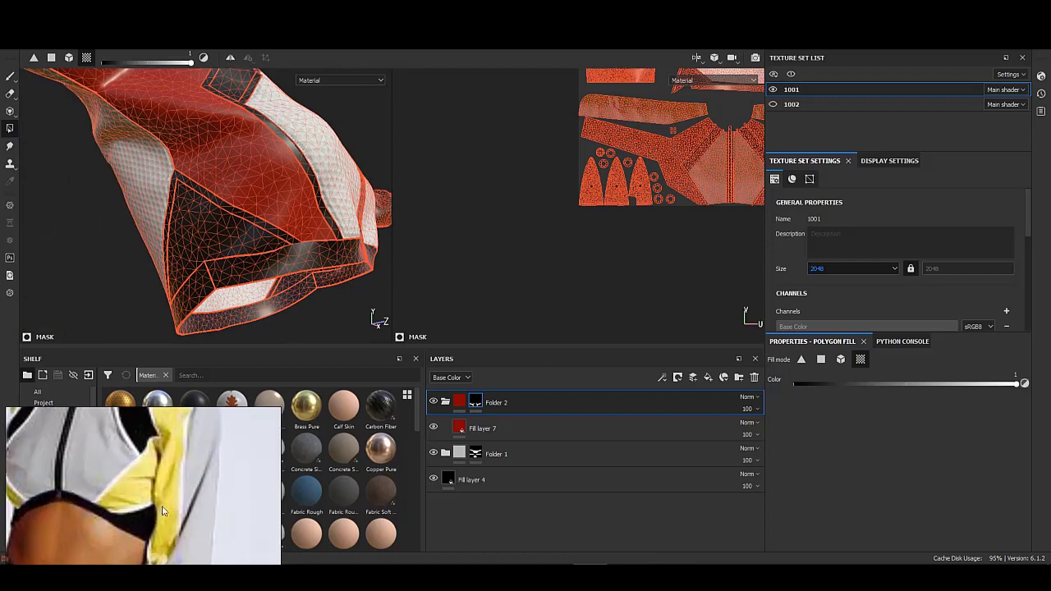
{"action": "left_click", "coordinate": [464, 403]}
{"action": "mouse_move", "coordinate": [217, 212]}
{"action": "left_mouse_down", "text": "alt"}
{"action": "mouse_move", "coordinate": [248, 327]}
{"action": "mouse_move", "coordinate": [279, 277]}
{"action": "left_mouse_up", "text": "alt"}
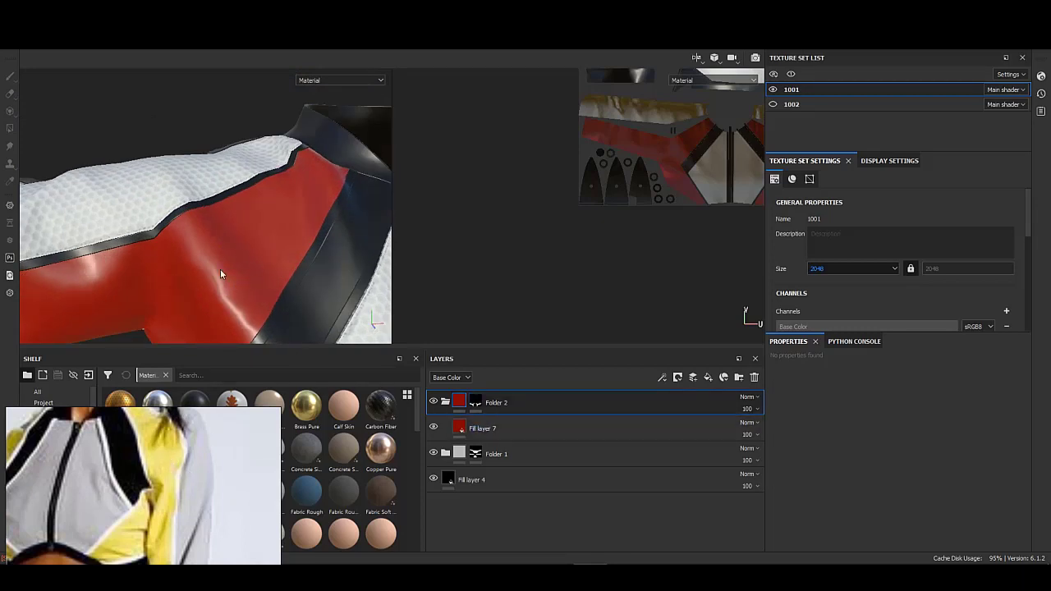
- Change Fill layer 7's base colour from red to yellow
{"action": "left_click", "coordinate": [472, 433]}
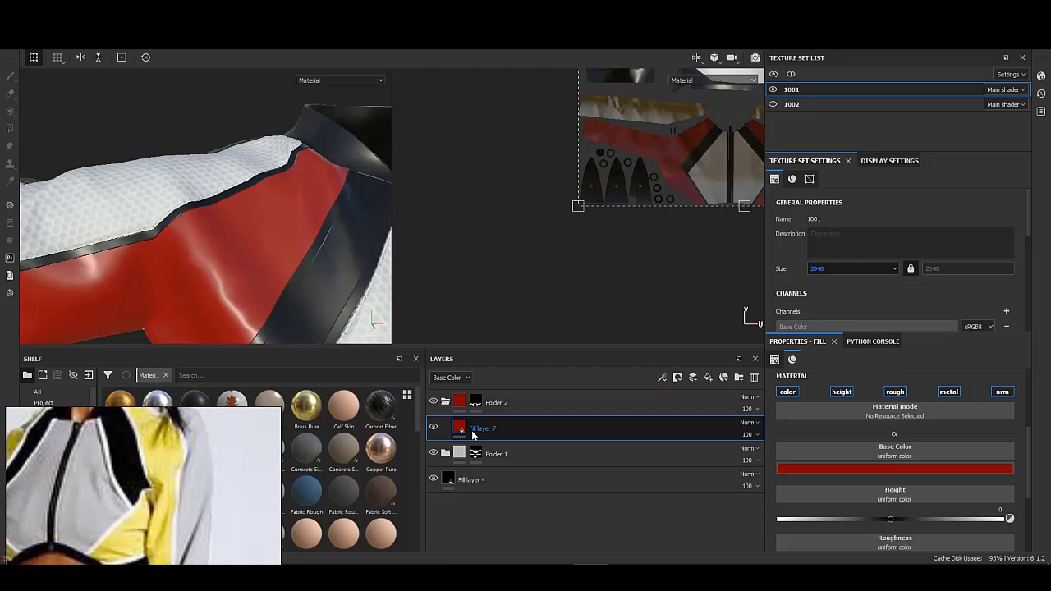
{"action": "left_click_drag", "start_coordinate": [203, 273], "coordinate": [434, 340], "text": "alt"}
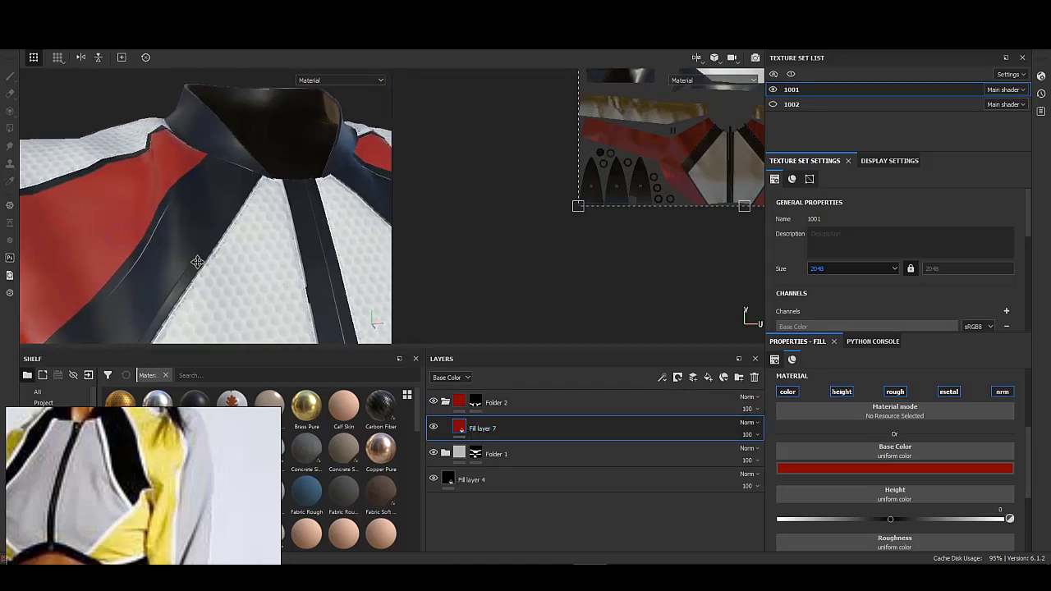
{"action": "left_click", "coordinate": [896, 468]}
{"action": "left_click", "coordinate": [861, 356]}
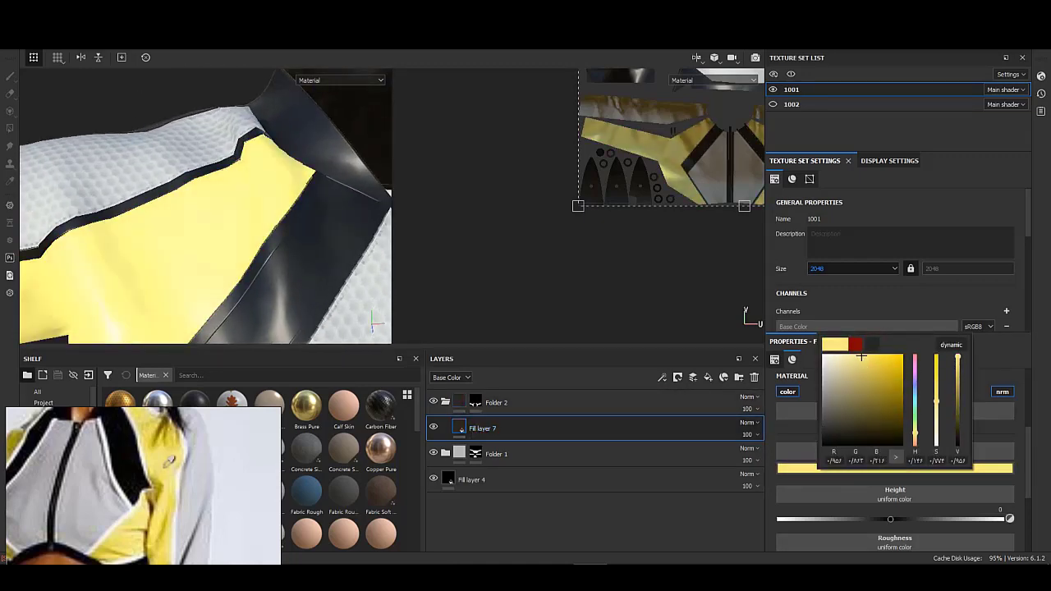
{"action": "left_click_drag", "start_coordinate": [861, 358], "coordinate": [862, 360]}
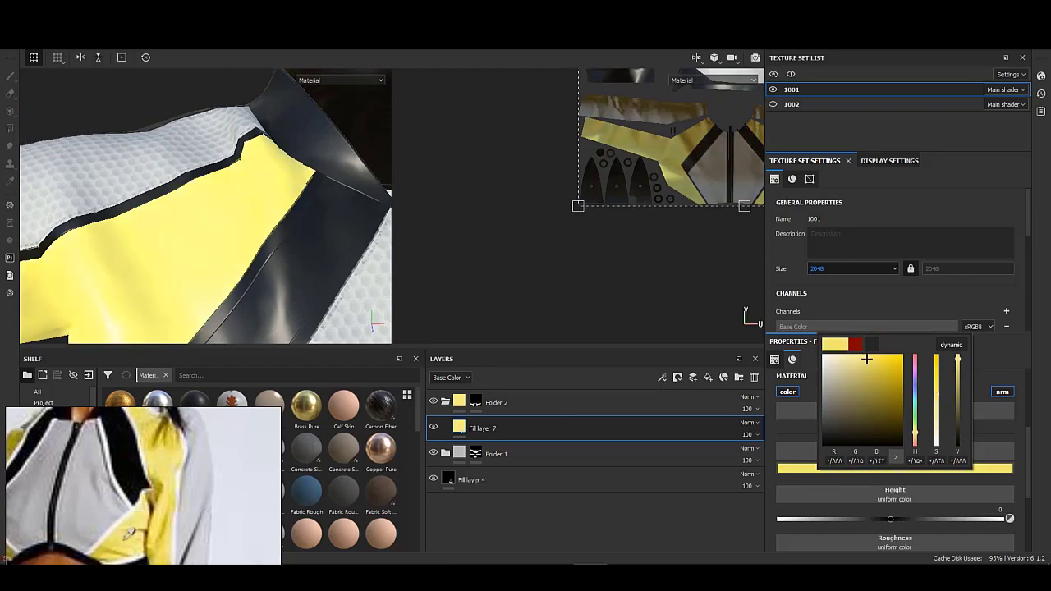
{"action": "left_click_drag", "start_coordinate": [88, 212], "coordinate": [204, 235], "text": "alt"}
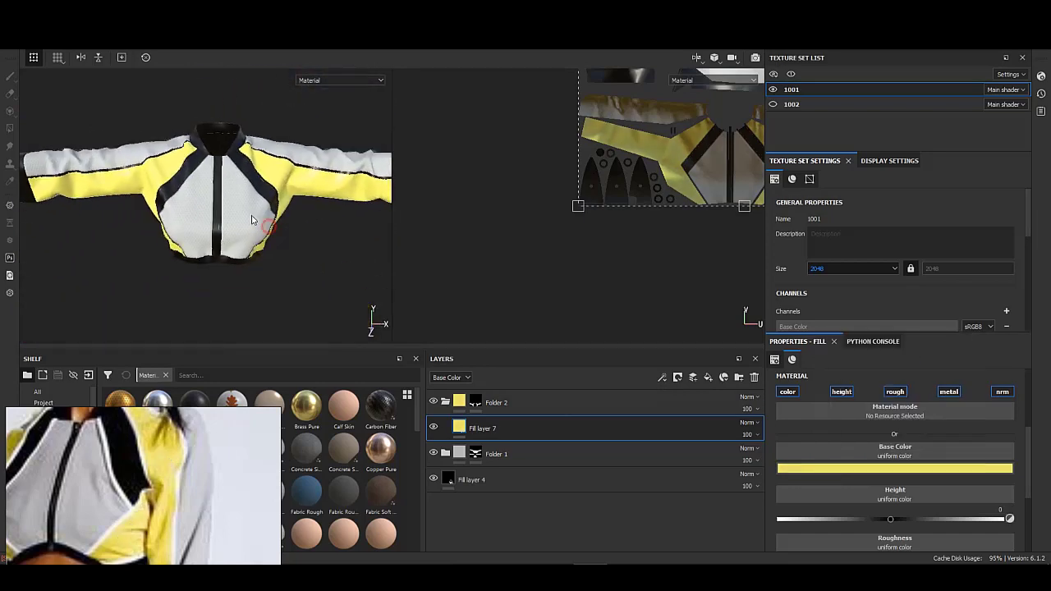
{"action": "left_click", "coordinate": [890, 467]}
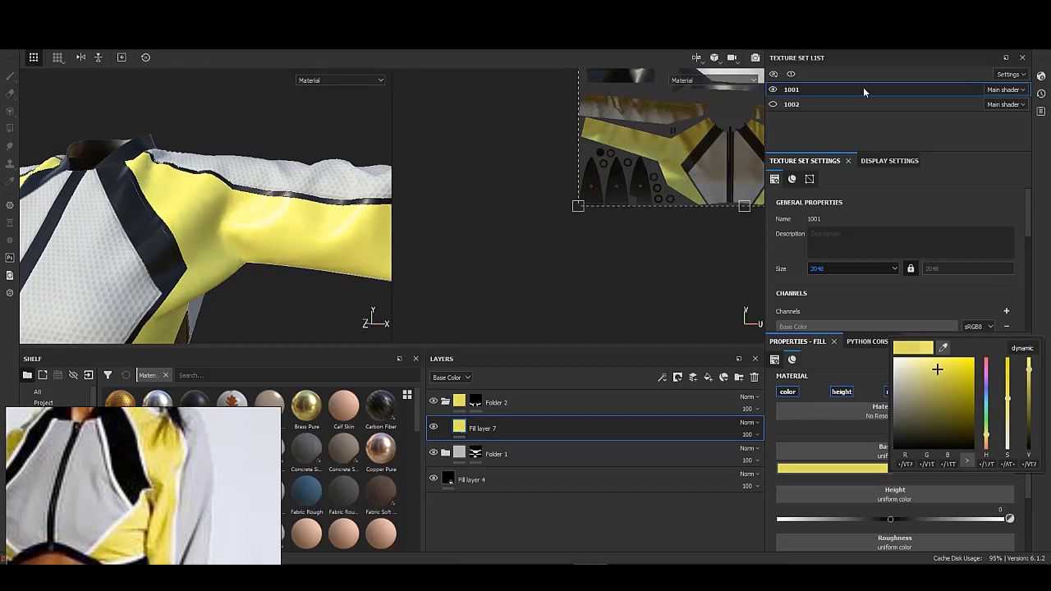
{"action": "key", "text": "Escape"}
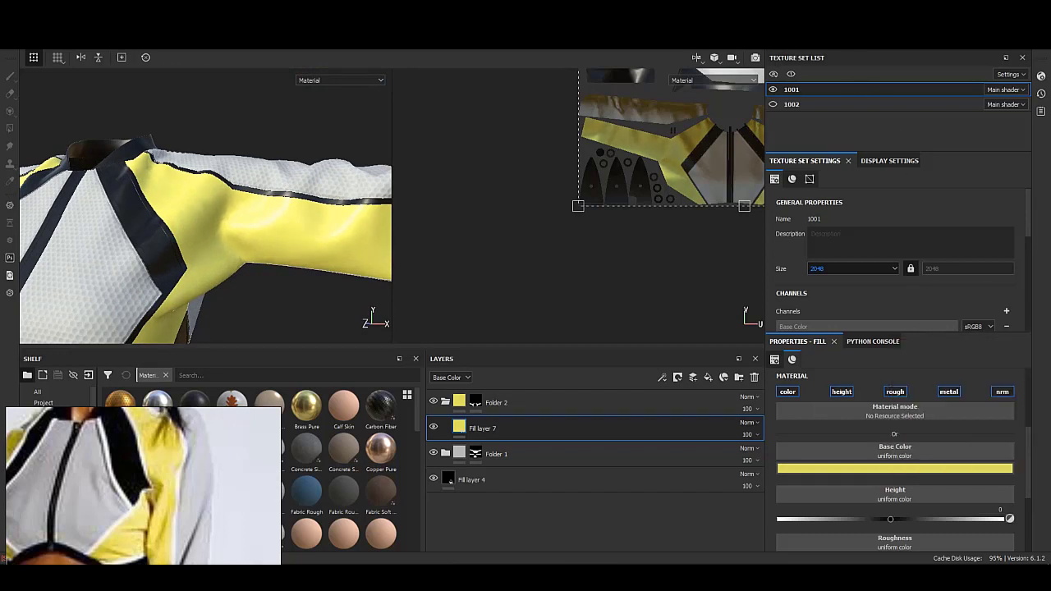
- Raise the yellow panels' roughness to about 0.56
{"action": "mouse_move", "coordinate": [223, 263]}
{"action": "left_mouse_down", "text": "alt"}
{"action": "mouse_move", "coordinate": [235, 231]}
{"action": "mouse_move", "coordinate": [412, 346]}
{"action": "left_mouse_up", "text": "alt"}
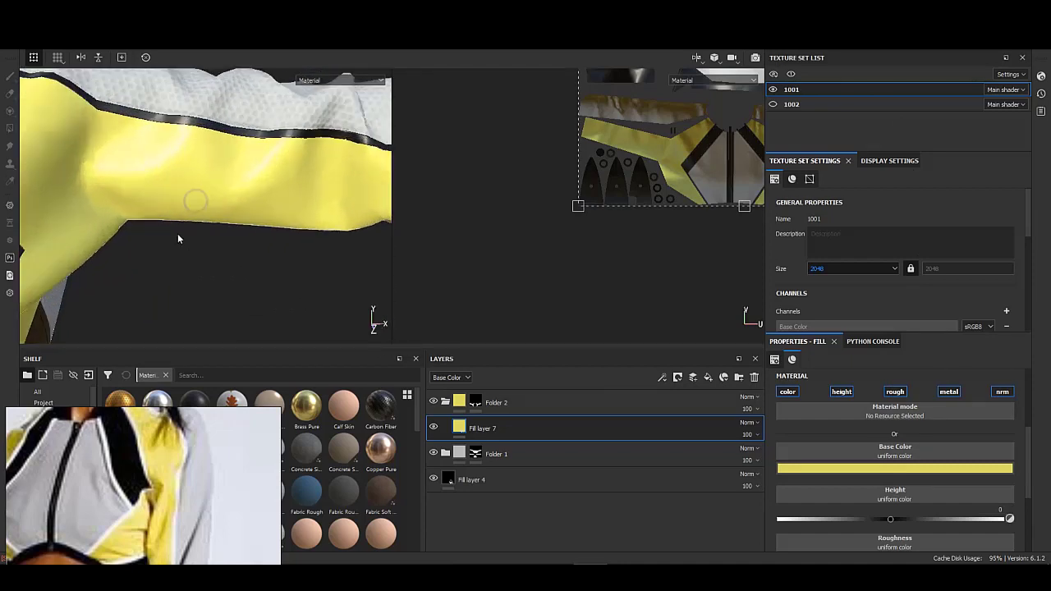
{"action": "scroll", "coordinate": [901, 470], "scroll_direction": "down", "scroll_amount": 1}
{"action": "scroll", "coordinate": [983, 392], "scroll_direction": "up", "scroll_amount": 1}
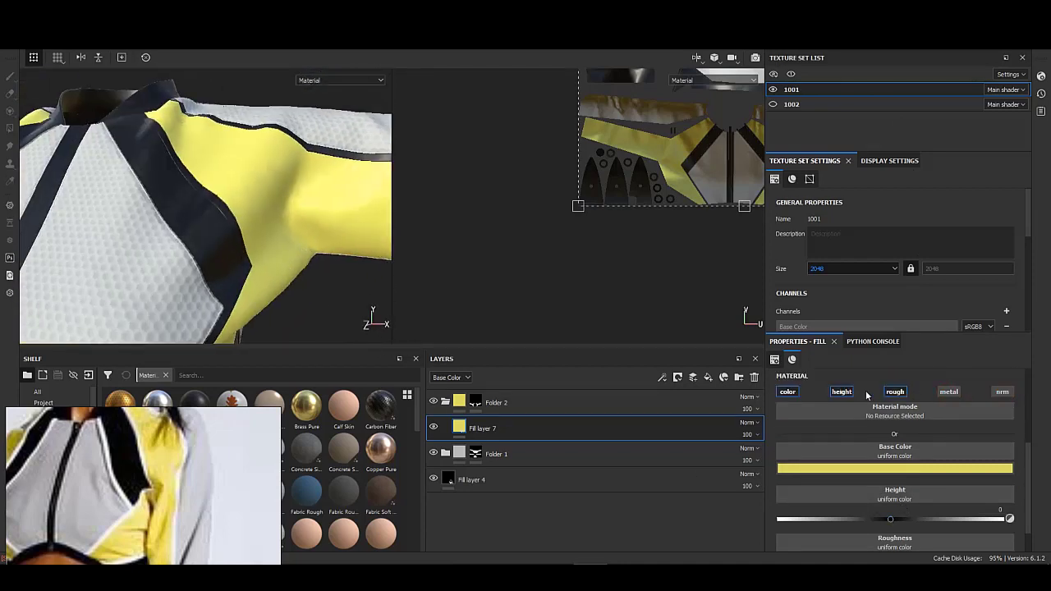
{"action": "scroll", "coordinate": [892, 464], "scroll_direction": "down", "scroll_amount": 1}
{"action": "mouse_move", "coordinate": [245, 211]}
{"action": "left_mouse_down", "text": "alt"}
{"action": "mouse_move", "coordinate": [206, 230]}
{"action": "mouse_move", "coordinate": [298, 270]}
{"action": "mouse_move", "coordinate": [269, 256]}
{"action": "mouse_move", "coordinate": [371, 324]}
{"action": "mouse_move", "coordinate": [228, 265]}
{"action": "left_mouse_up", "text": "alt"}
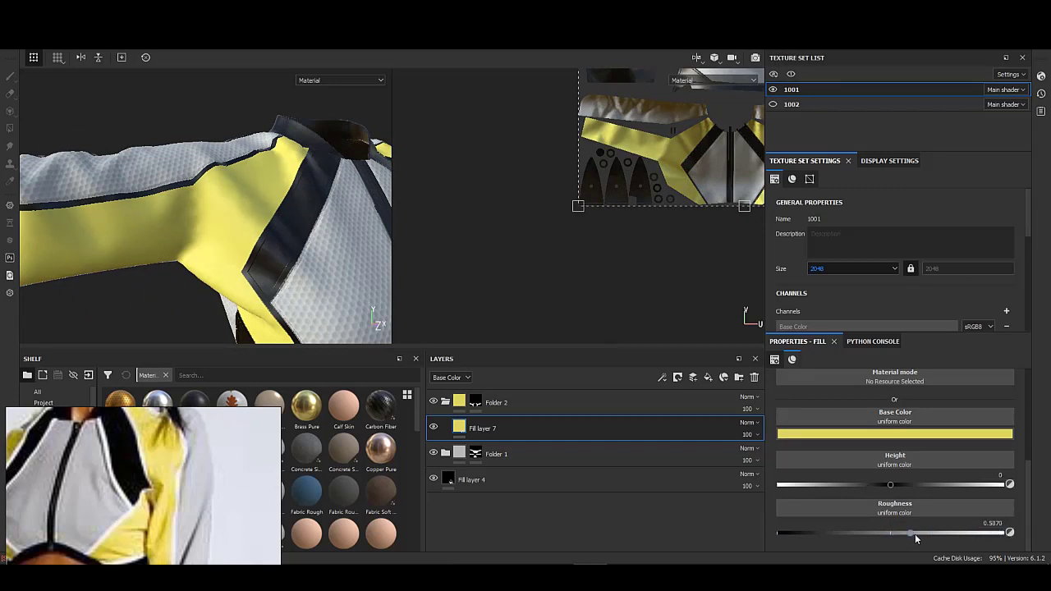
{"action": "left_click_drag", "start_coordinate": [807, 533], "coordinate": [904, 533]}
{"action": "mouse_move", "coordinate": [246, 247]}
{"action": "left_mouse_down", "text": "alt"}
{"action": "mouse_move", "coordinate": [200, 271]}
{"action": "mouse_move", "coordinate": [176, 238]}
{"action": "left_mouse_up", "text": "alt"}
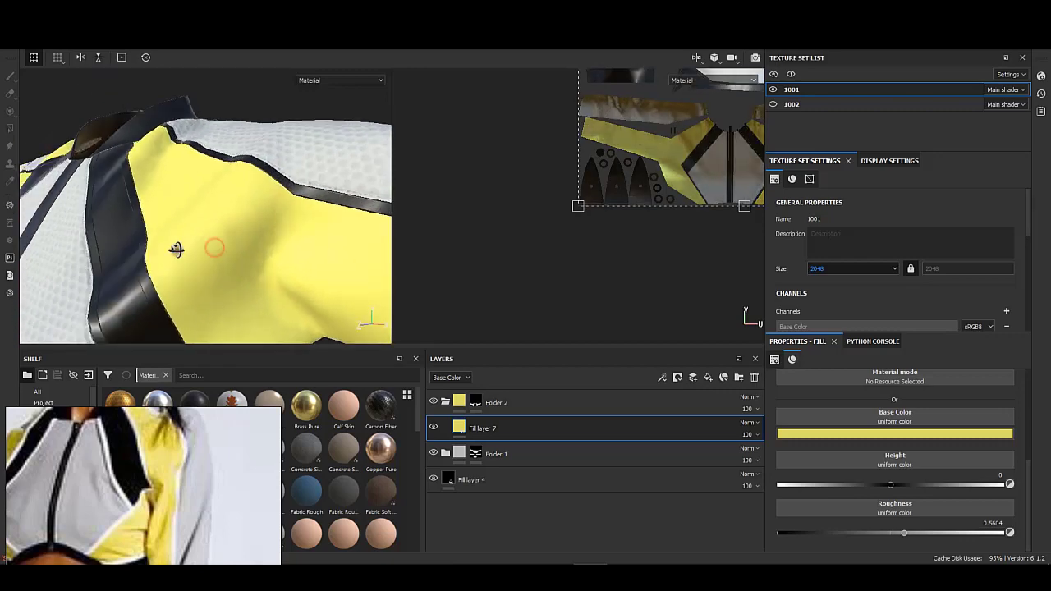
- Add Fill layer 8 above yellow Fill layer 7 with a black mask
{"action": "right_click", "coordinate": [487, 430]}
{"action": "left_click", "coordinate": [493, 319]}
{"action": "right_click", "coordinate": [511, 427]}
{"action": "left_click", "coordinate": [517, 337]}
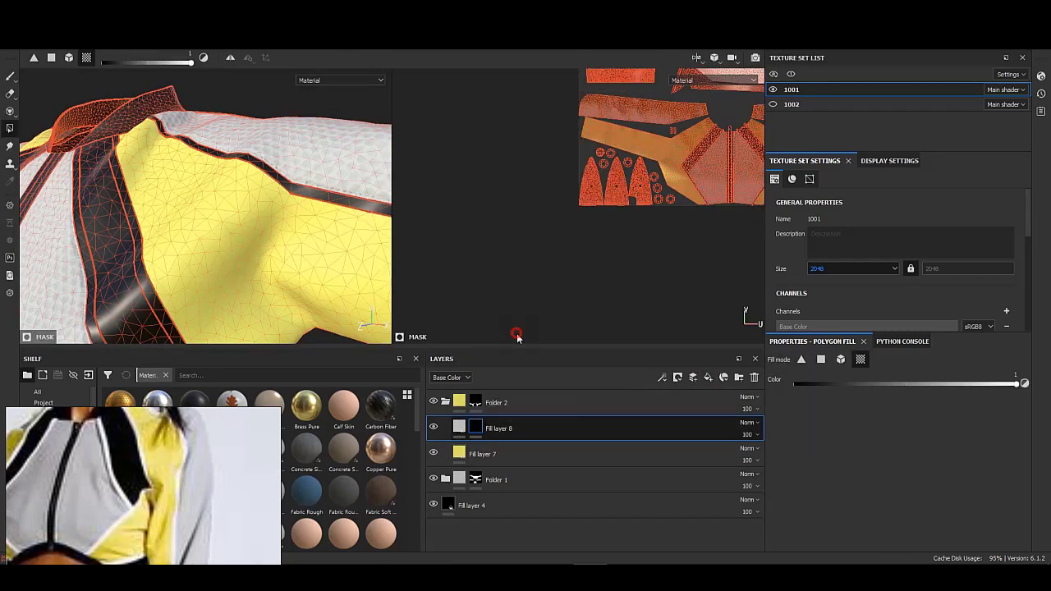
- Try a Circles fill in the mask at scale 11.13, then swap it out
{"action": "left_click", "coordinate": [905, 498]}
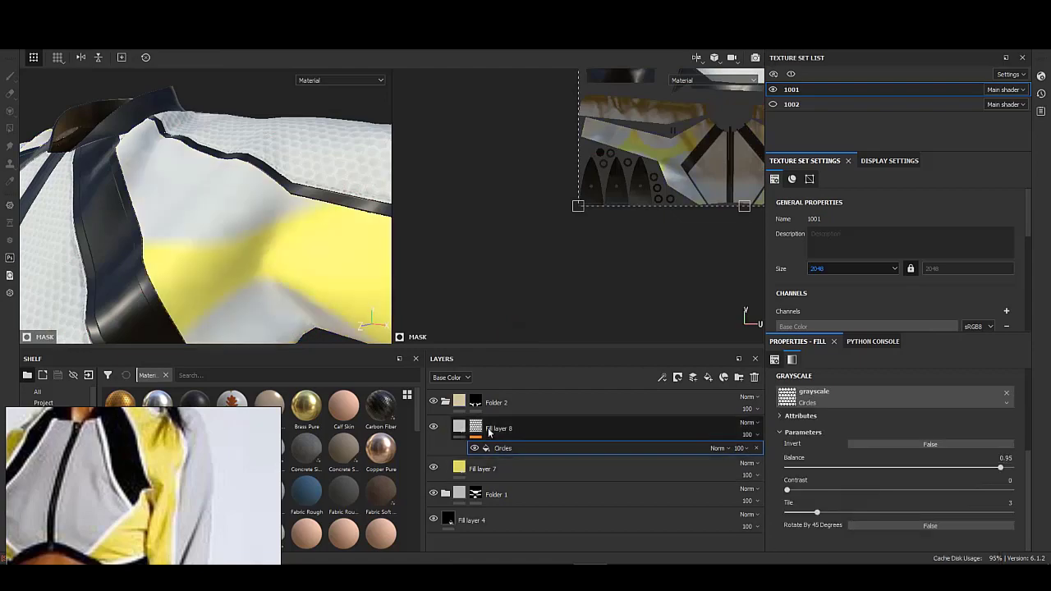
{"action": "left_click", "coordinate": [476, 428], "text": "alt"}
{"action": "left_click_drag", "start_coordinate": [818, 513], "coordinate": [854, 513]}
{"action": "scroll", "coordinate": [877, 395], "scroll_direction": "up", "scroll_amount": 2}
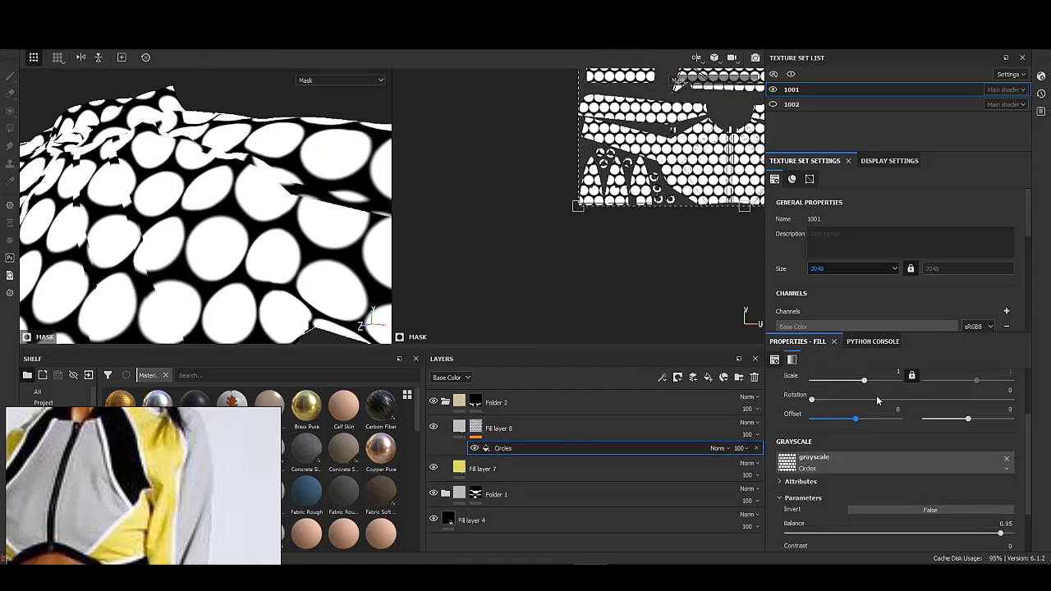
{"action": "left_click_drag", "start_coordinate": [864, 381], "coordinate": [876, 380]}
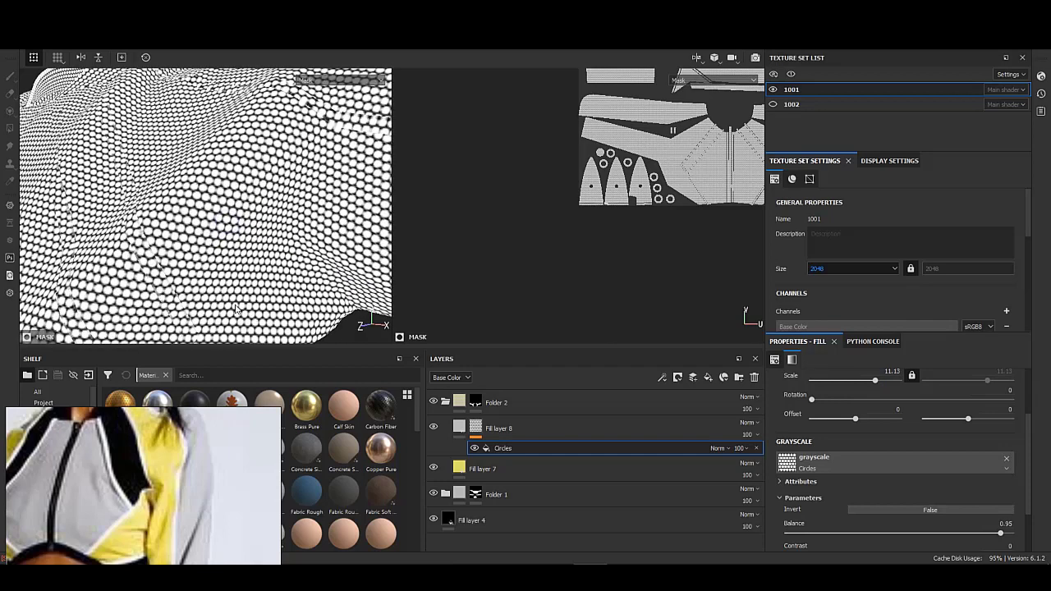
{"action": "left_click", "coordinate": [758, 451]}
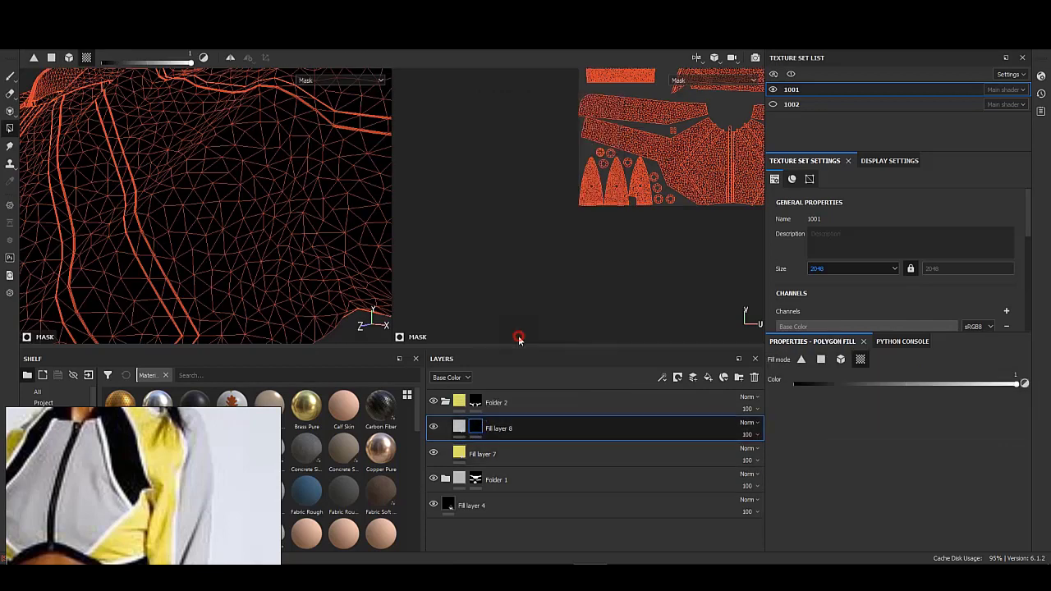
- Replace Fill layer 8's mask fill with the Tile Generator
{"action": "left_click", "coordinate": [893, 465]}
{"action": "type", "text": "l,texture t"}
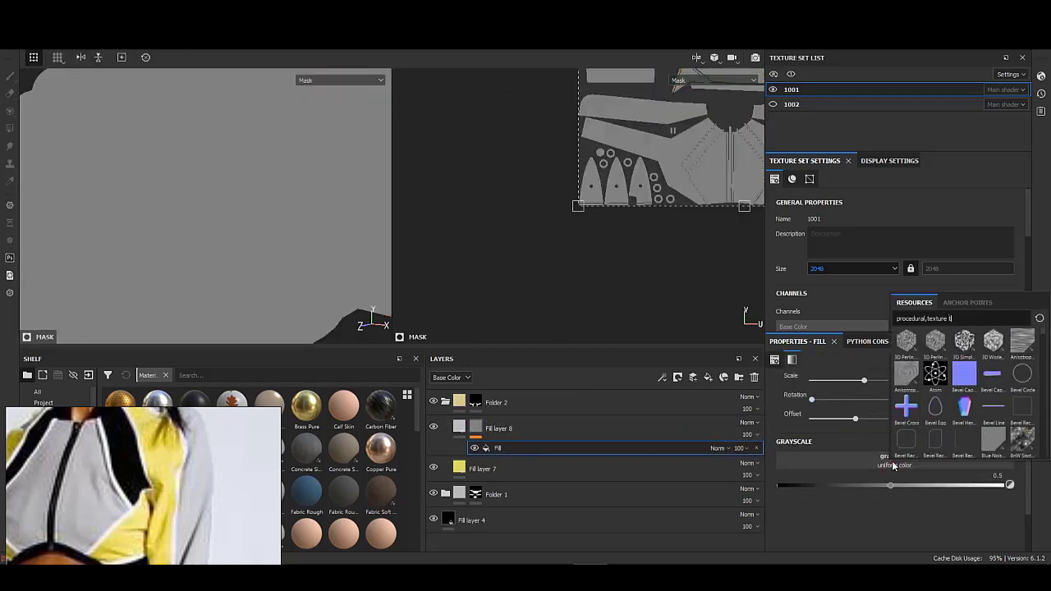
{"action": "type", "text": "ile"}
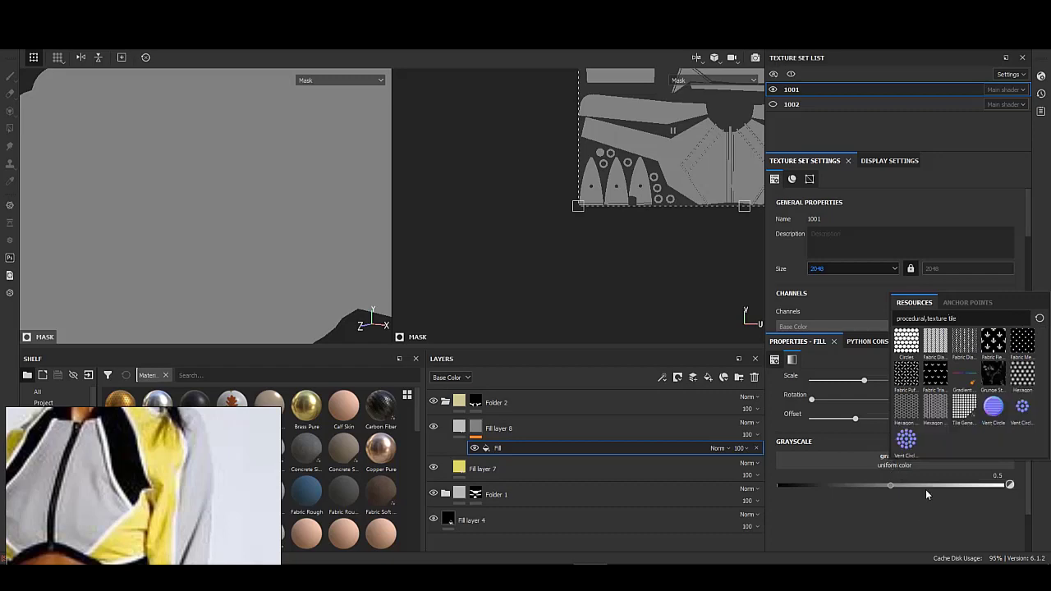
{"action": "left_click", "coordinate": [965, 407]}
{"action": "scroll", "coordinate": [895, 460], "scroll_direction": "down", "scroll_amount": 1}
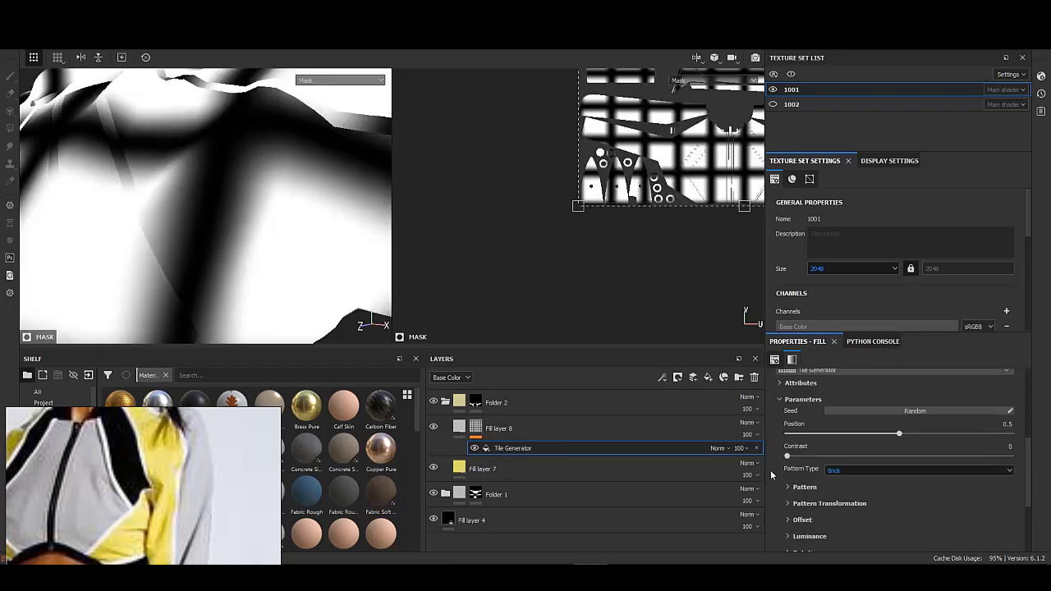
- Browse the Alphas shelf for a tile shape
{"action": "left_click", "coordinate": [42, 413]}
{"action": "scroll", "coordinate": [264, 485], "scroll_direction": "down", "scroll_amount": 5}
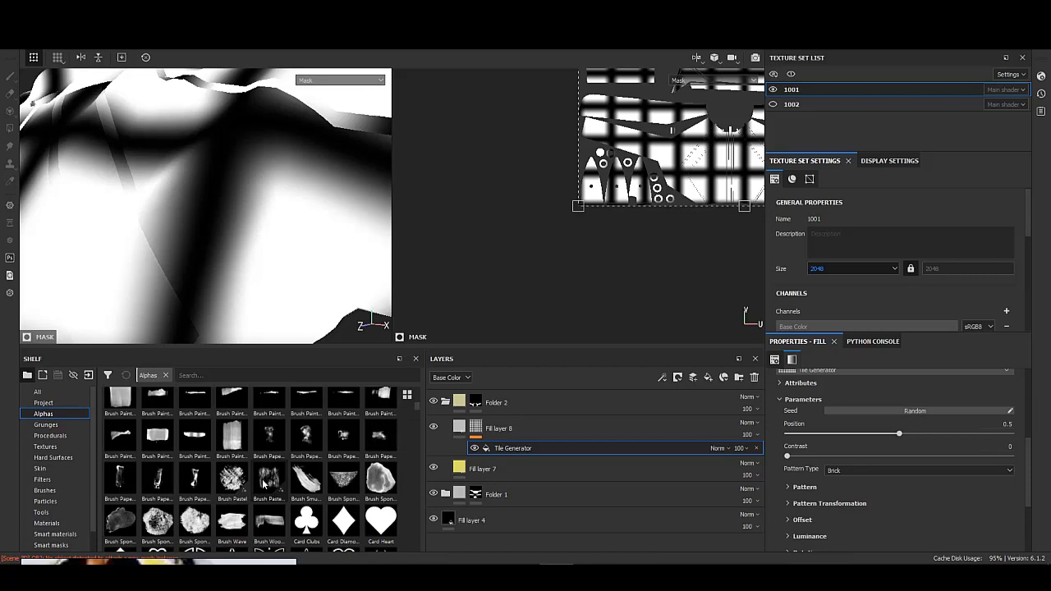
{"action": "scroll", "coordinate": [292, 475], "scroll_direction": "down", "scroll_amount": 5}
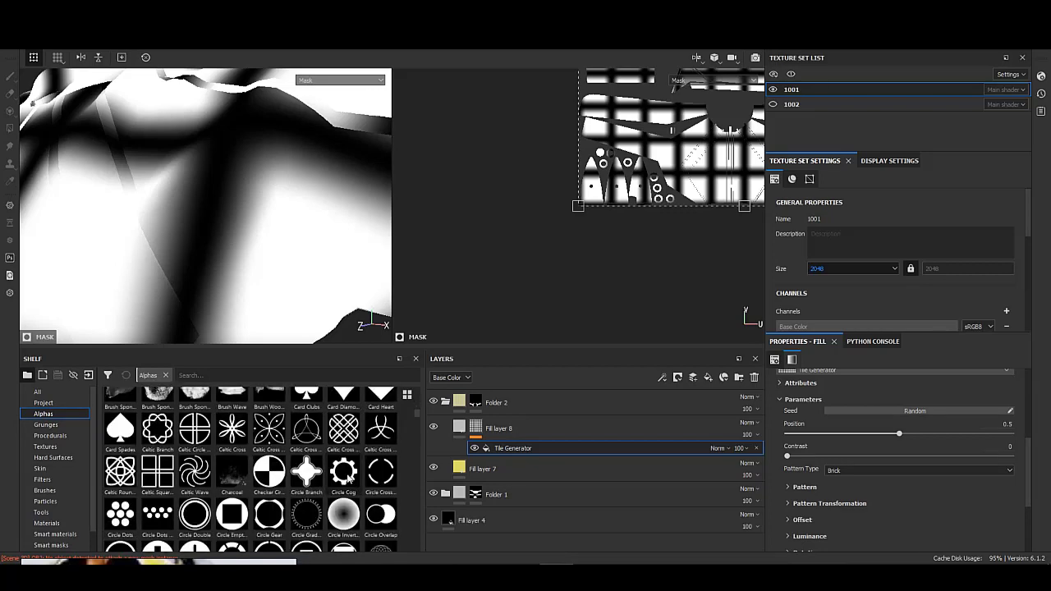
{"action": "scroll", "coordinate": [332, 486], "scroll_direction": "down", "scroll_amount": 2}
{"action": "scroll", "coordinate": [330, 485], "scroll_direction": "down", "scroll_amount": 2}
{"action": "scroll", "coordinate": [327, 486], "scroll_direction": "down", "scroll_amount": 2}
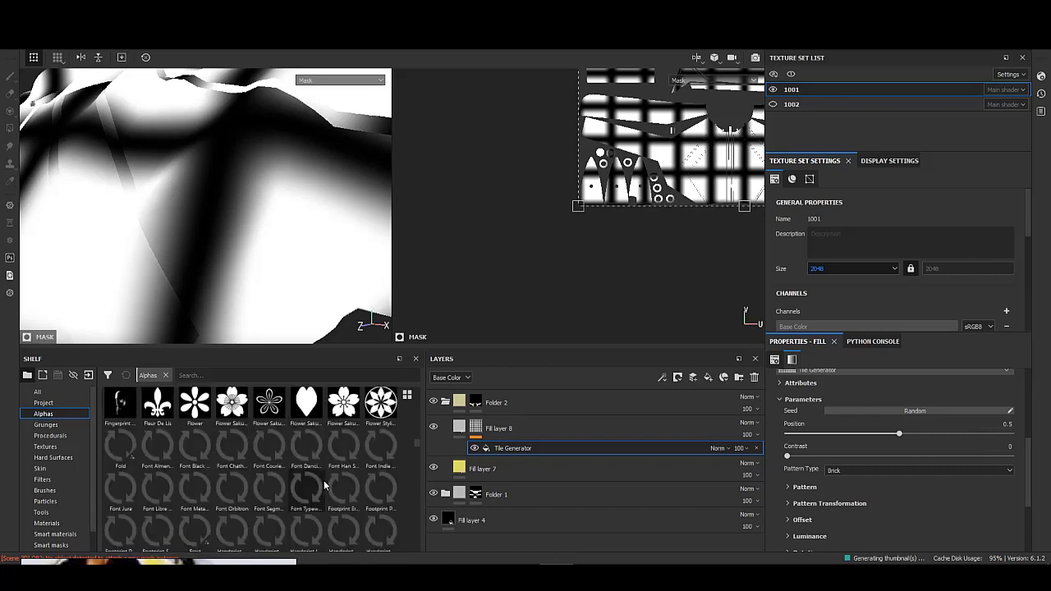
{"action": "scroll", "coordinate": [324, 486], "scroll_direction": "down", "scroll_amount": 2}
{"action": "scroll", "coordinate": [325, 486], "scroll_direction": "down", "scroll_amount": 2}
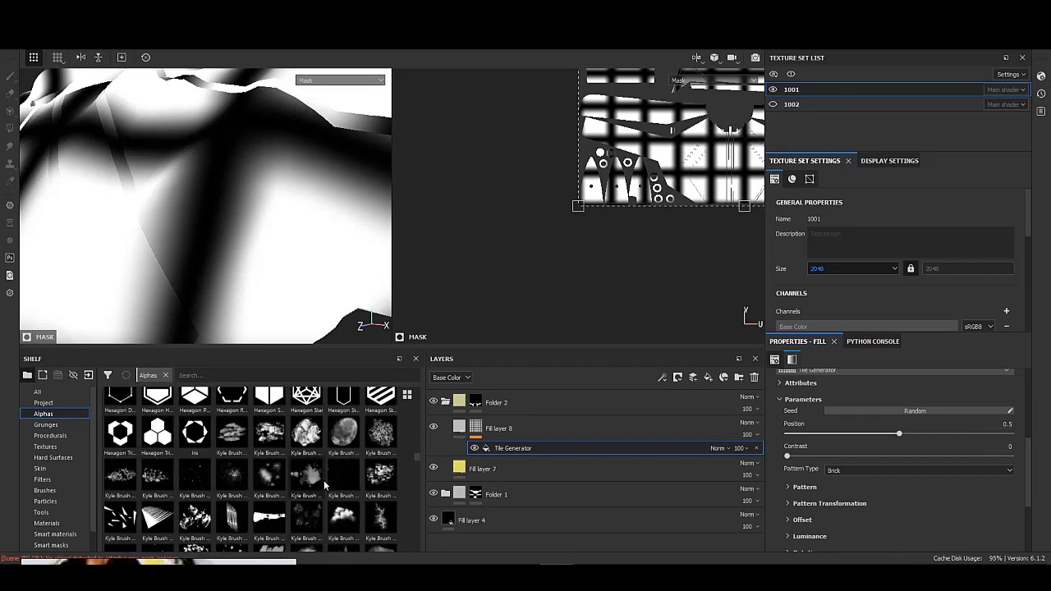
{"action": "scroll", "coordinate": [324, 486], "scroll_direction": "down", "scroll_amount": 2}
{"action": "scroll", "coordinate": [325, 486], "scroll_direction": "down", "scroll_amount": 2}
{"action": "scroll", "coordinate": [324, 487], "scroll_direction": "down", "scroll_amount": 2}
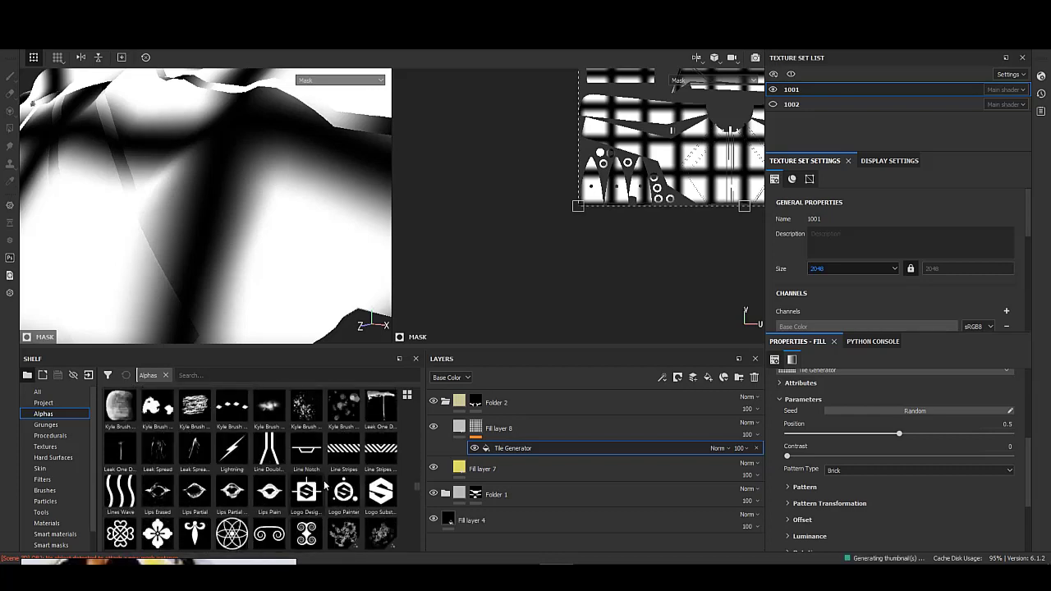
{"action": "scroll", "coordinate": [325, 487], "scroll_direction": "down", "scroll_amount": 3}
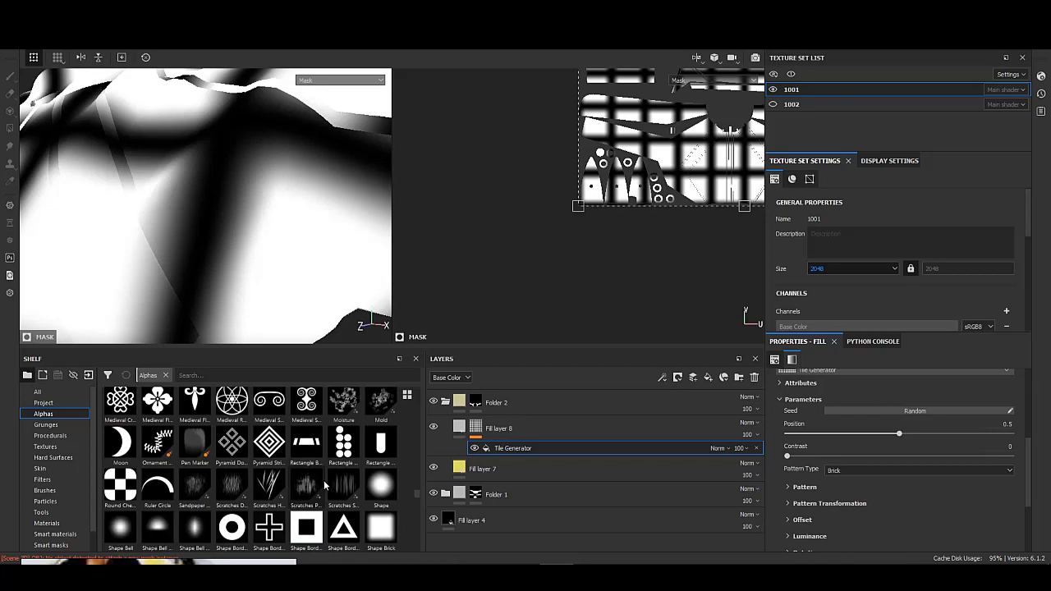
{"action": "scroll", "coordinate": [300, 489], "scroll_direction": "down", "scroll_amount": 2}
{"action": "scroll", "coordinate": [300, 488], "scroll_direction": "down", "scroll_amount": 2}
{"action": "scroll", "coordinate": [299, 491], "scroll_direction": "down", "scroll_amount": 2}
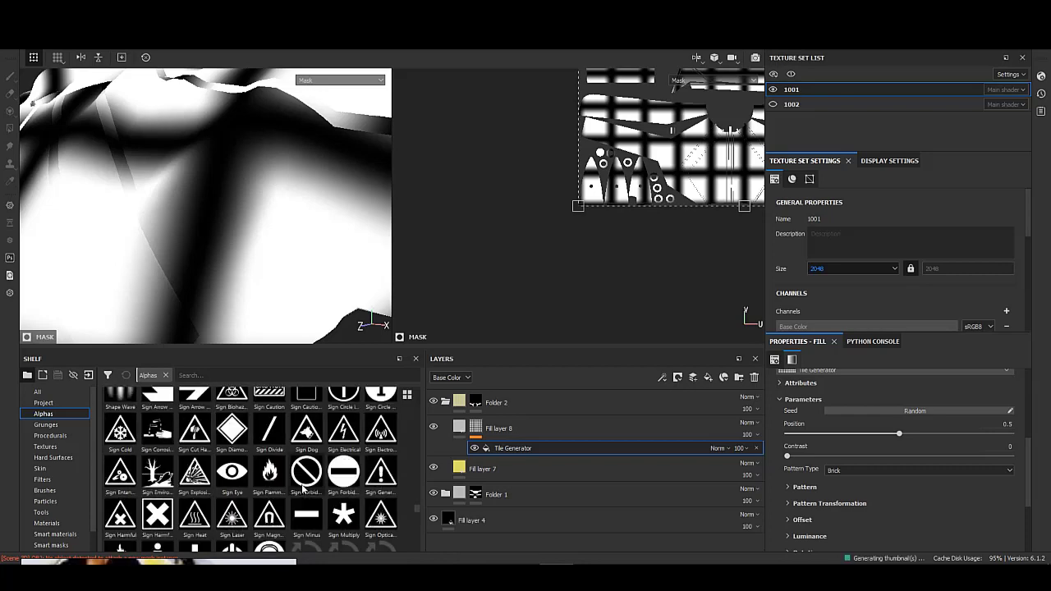
{"action": "scroll", "coordinate": [300, 491], "scroll_direction": "down", "scroll_amount": 2}
{"action": "scroll", "coordinate": [300, 492], "scroll_direction": "down", "scroll_amount": 2}
{"action": "scroll", "coordinate": [300, 492], "scroll_direction": "down", "scroll_amount": 2}
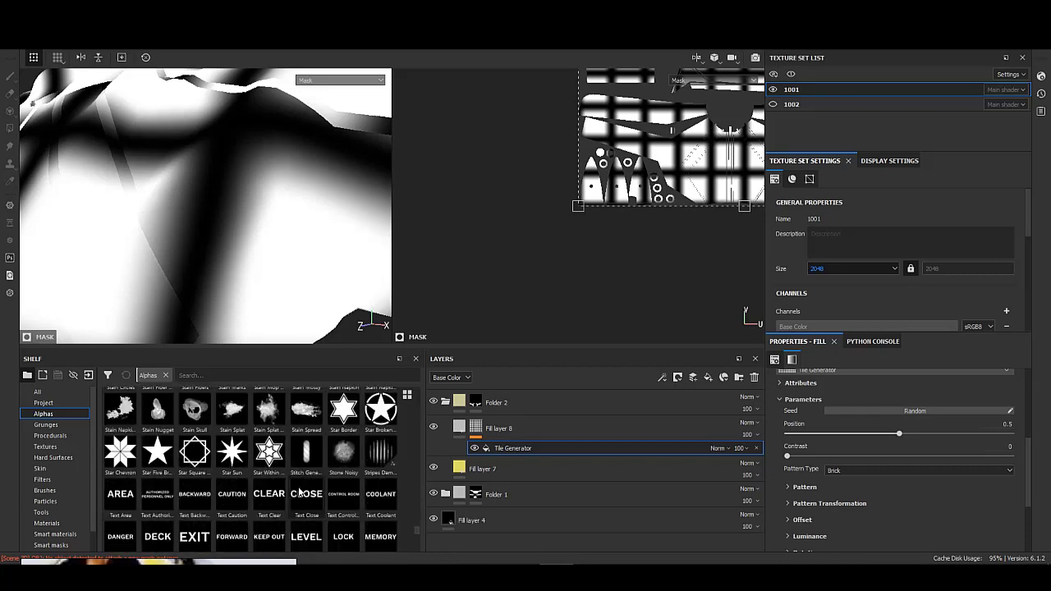
{"action": "scroll", "coordinate": [300, 490], "scroll_direction": "down", "scroll_amount": 3}
{"action": "scroll", "coordinate": [299, 490], "scroll_direction": "down", "scroll_amount": 3}
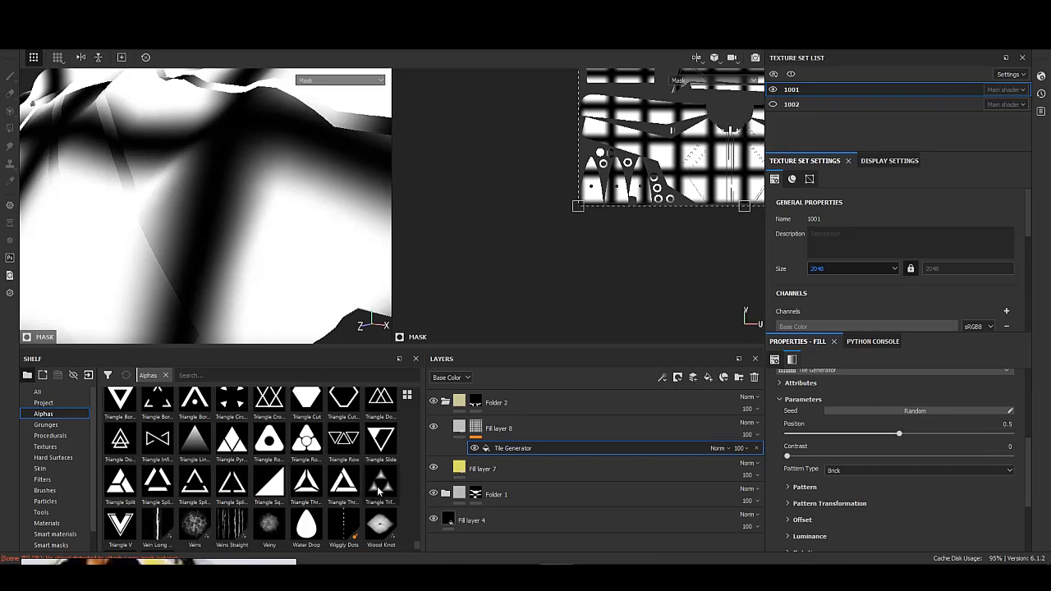
{"action": "scroll", "coordinate": [336, 488], "scroll_direction": "down", "scroll_amount": 1}
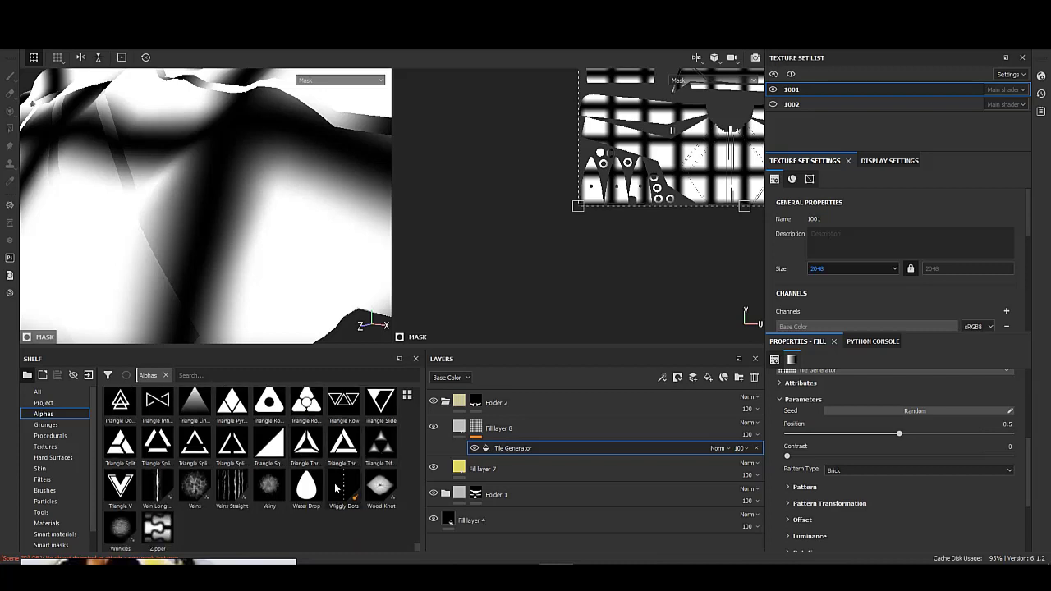
{"action": "scroll", "coordinate": [235, 490], "scroll_direction": "up", "scroll_amount": 3}
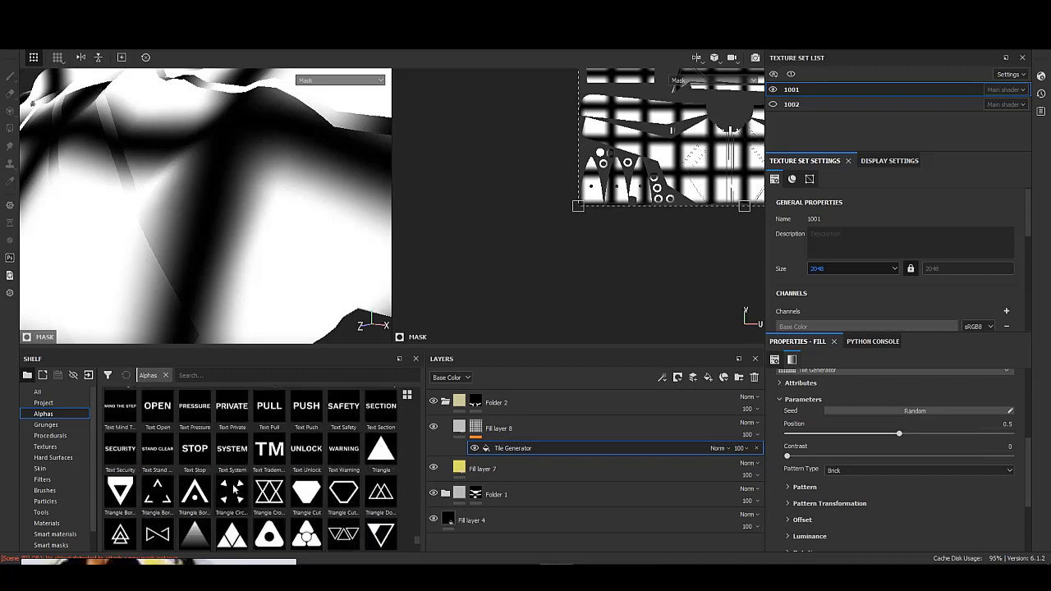
{"action": "scroll", "coordinate": [243, 505], "scroll_direction": "up", "scroll_amount": 2}
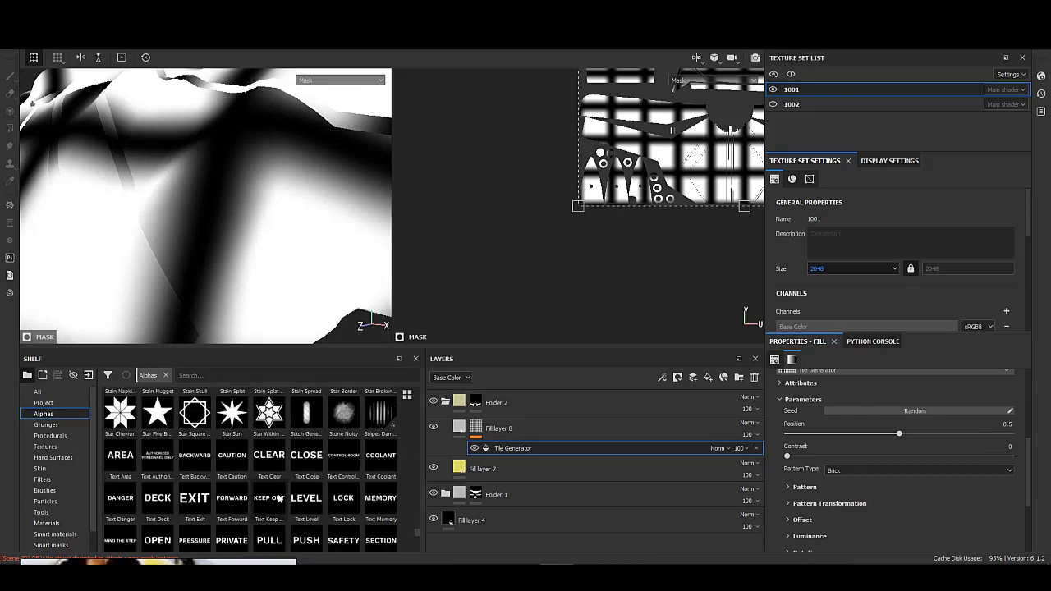
{"action": "scroll", "coordinate": [255, 499], "scroll_direction": "down", "scroll_amount": 2}
{"action": "scroll", "coordinate": [270, 491], "scroll_direction": "down", "scroll_amount": 3}
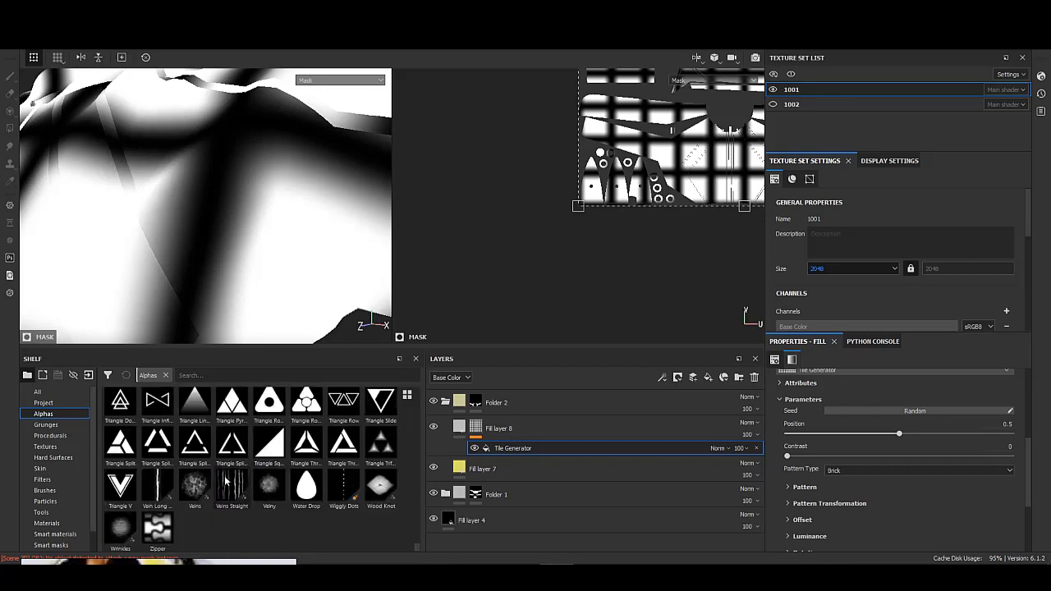
{"action": "scroll", "coordinate": [218, 486], "scroll_direction": "up", "scroll_amount": 2}
{"action": "scroll", "coordinate": [262, 490], "scroll_direction": "up", "scroll_amount": 4}
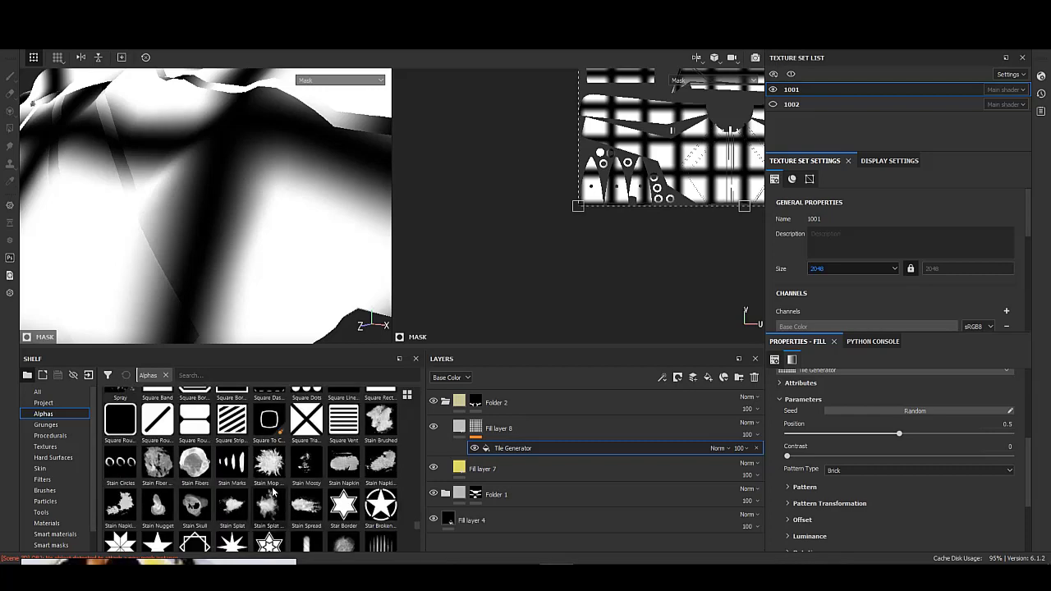
{"action": "scroll", "coordinate": [274, 492], "scroll_direction": "down", "scroll_amount": 3}
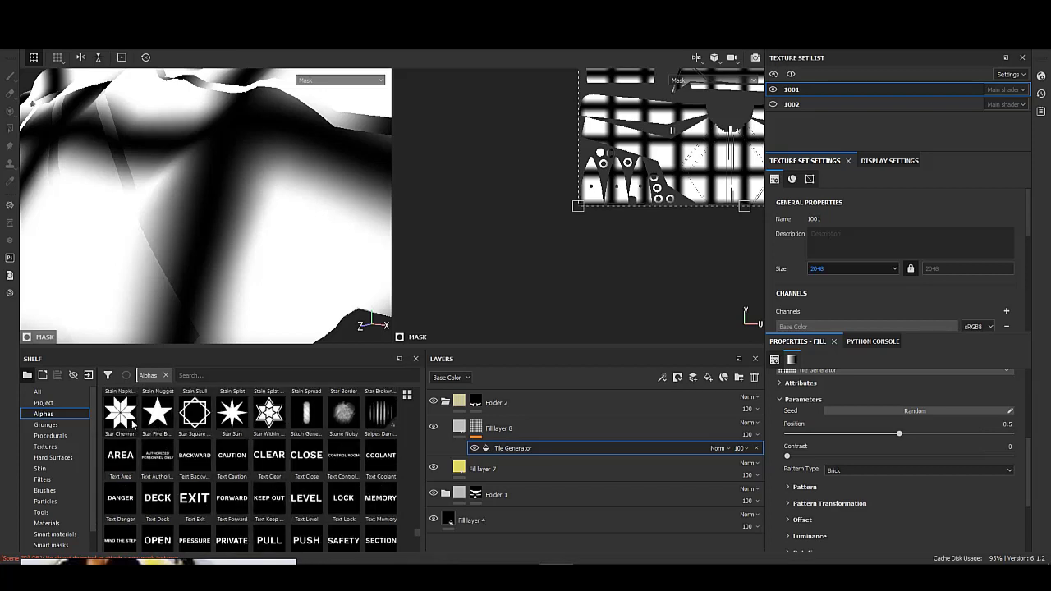
{"action": "scroll", "coordinate": [886, 487], "scroll_direction": "down", "scroll_amount": 3}
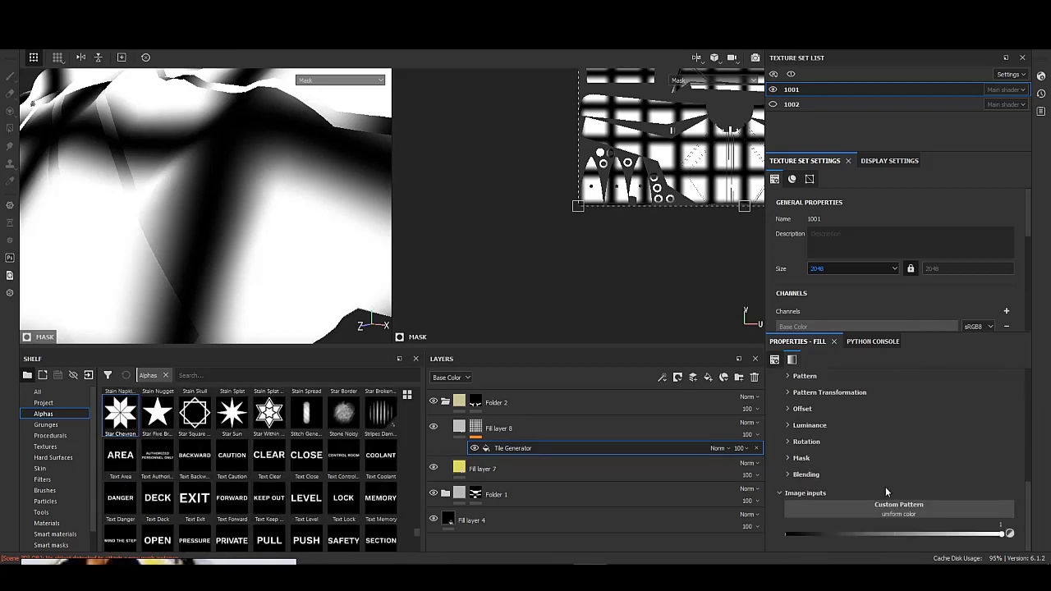
- Switch the Tile Generator to a custom image pattern type with UV Scale 2
{"action": "left_click_drag", "start_coordinate": [129, 423], "coordinate": [882, 515]}
{"action": "scroll", "coordinate": [882, 515], "scroll_direction": "up", "scroll_amount": 3}
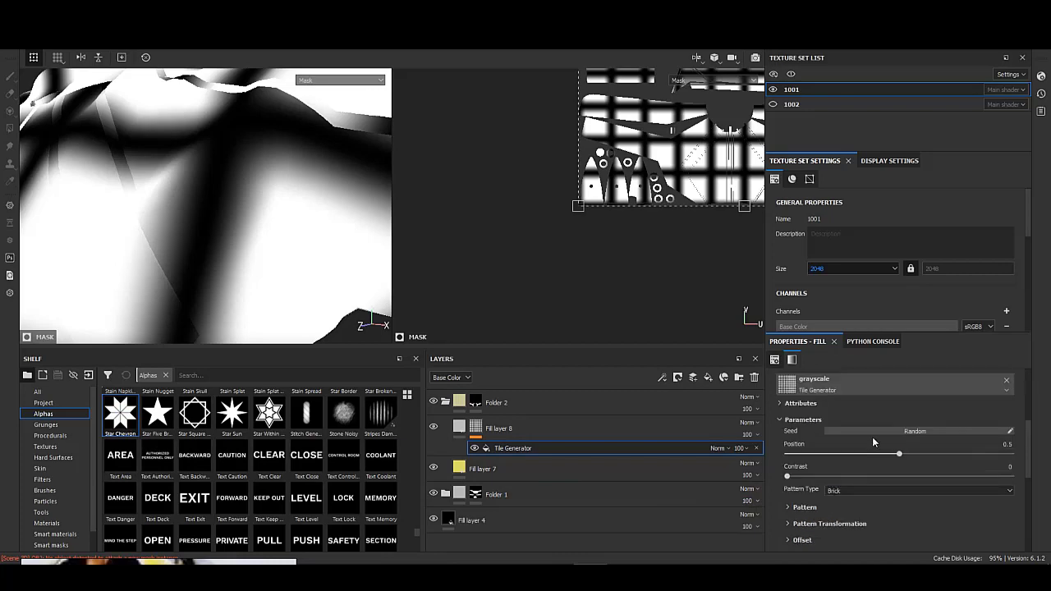
{"action": "left_click", "coordinate": [871, 491]}
{"action": "left_click", "coordinate": [844, 500]}
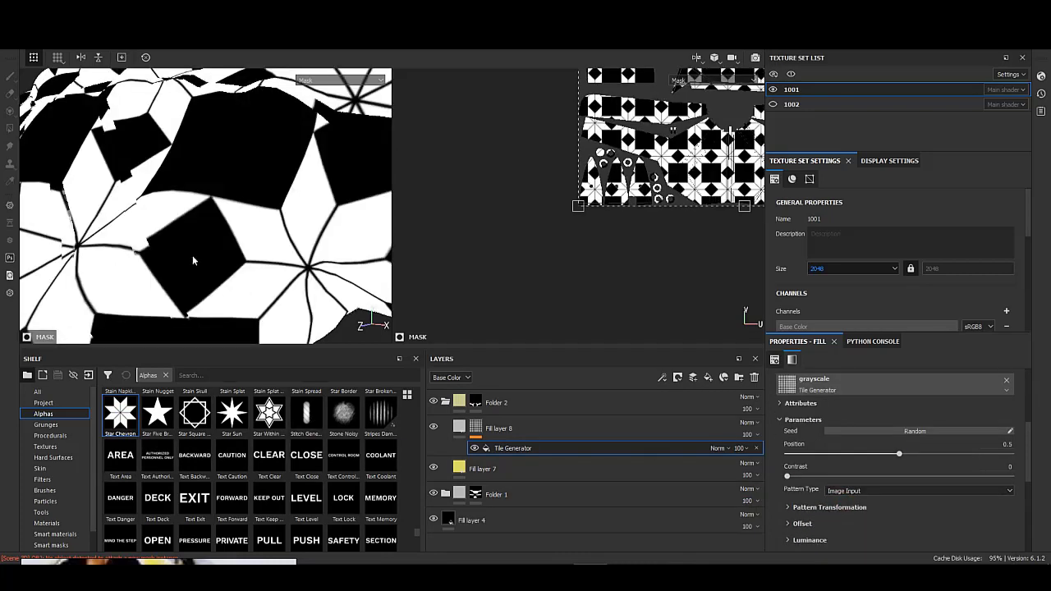
{"action": "scroll", "coordinate": [201, 261], "scroll_direction": "down", "scroll_amount": 5}
{"action": "scroll", "coordinate": [854, 458], "scroll_direction": "up", "scroll_amount": 3}
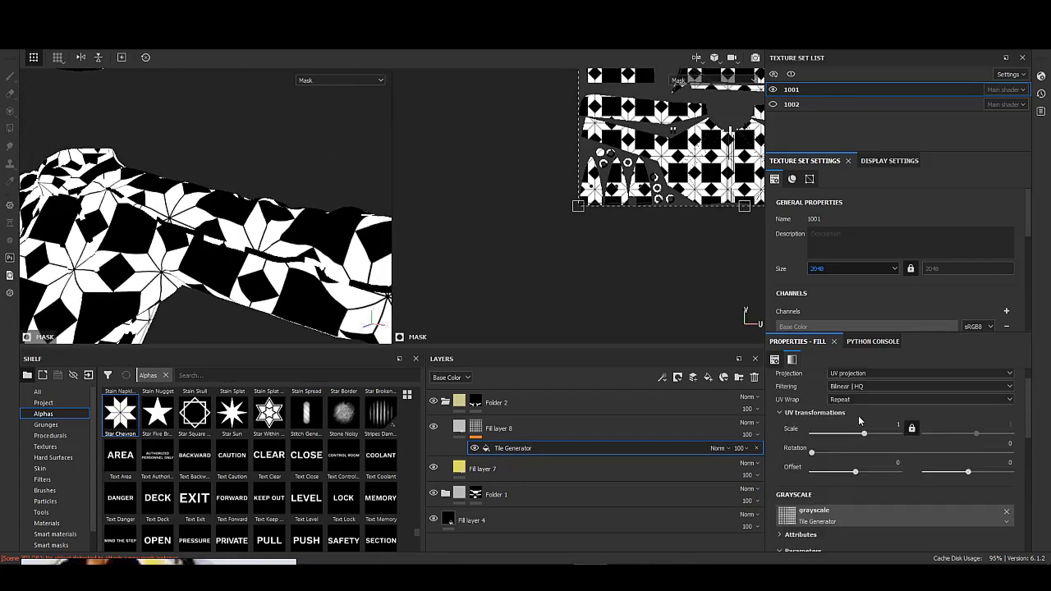
{"action": "left_click_drag", "start_coordinate": [816, 433], "coordinate": [874, 434]}
{"action": "left_click", "coordinate": [460, 427]}
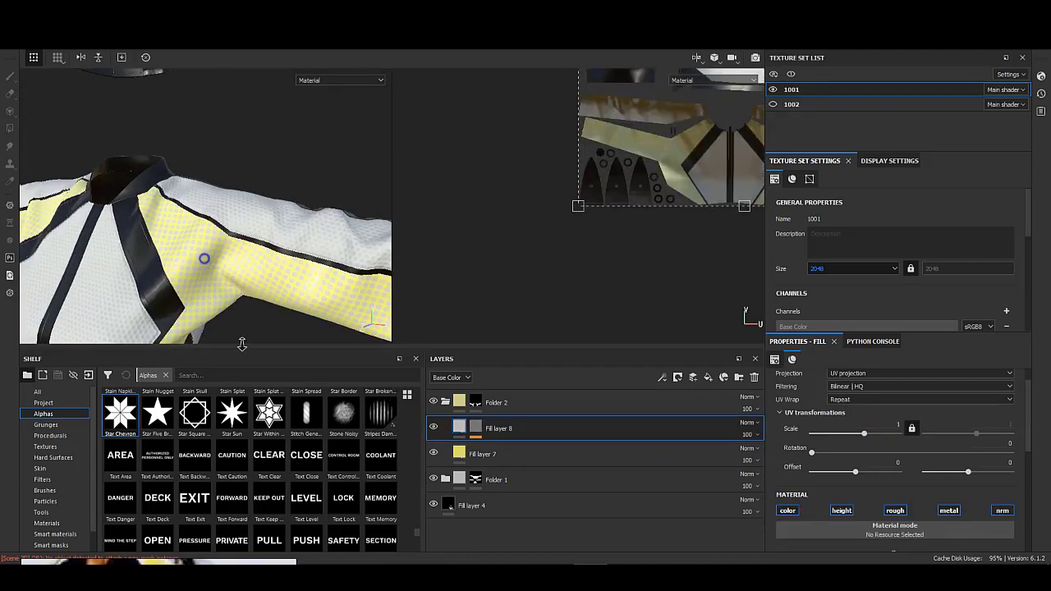
{"action": "scroll", "coordinate": [210, 271], "scroll_direction": "up", "scroll_amount": 4}
{"action": "left_click", "coordinate": [496, 434]}
{"action": "left_click", "coordinate": [496, 436]}
{"action": "scroll", "coordinate": [359, 460], "scroll_direction": "down", "scroll_amount": 3}
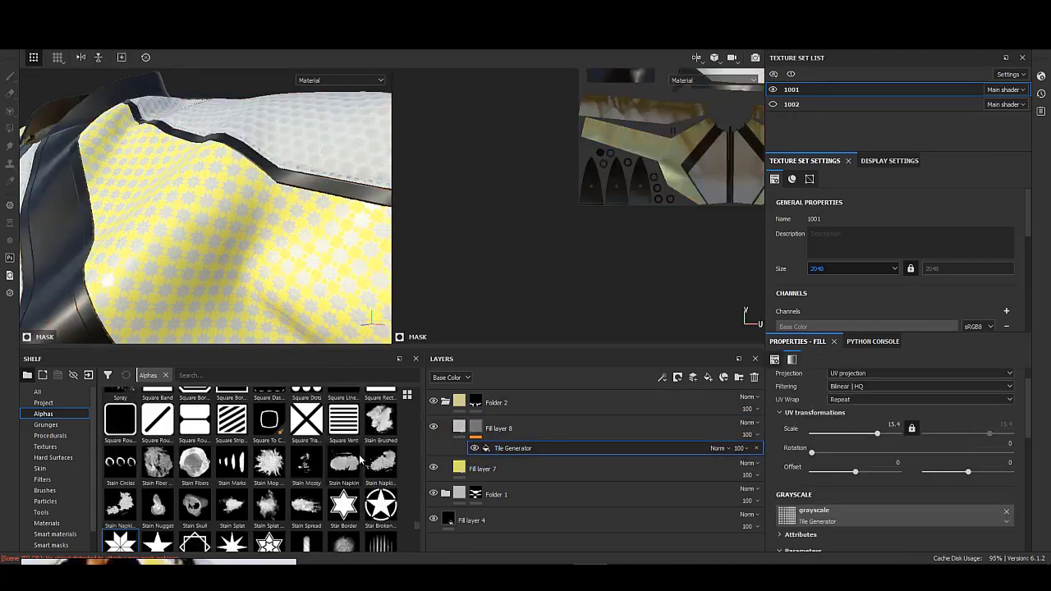
{"action": "scroll", "coordinate": [833, 520], "scroll_direction": "down", "scroll_amount": 3}
{"action": "scroll", "coordinate": [833, 520], "scroll_direction": "down", "scroll_amount": 3}
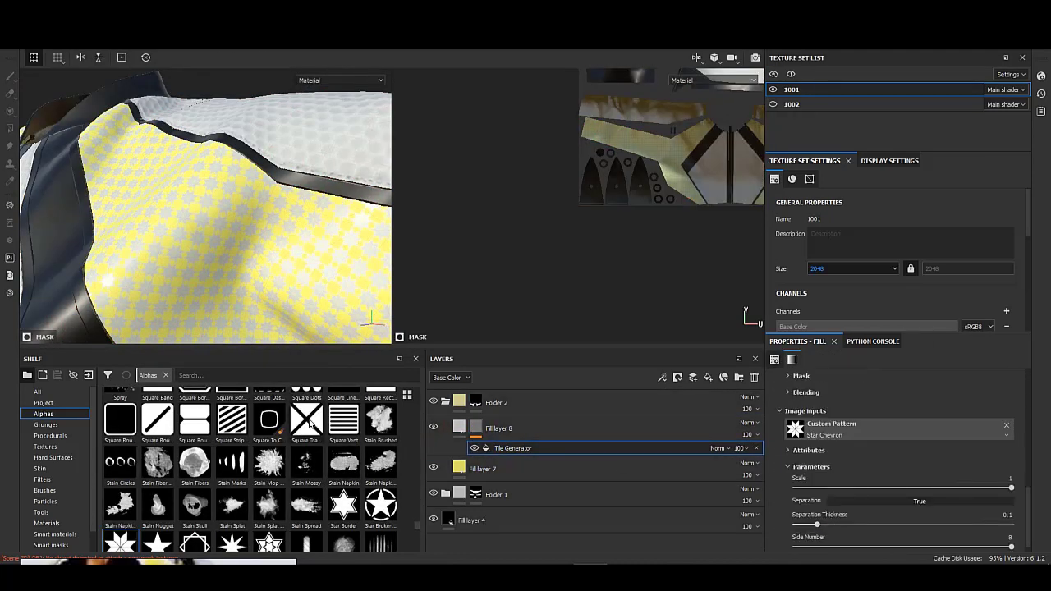
- Tile the Square Triangle alpha, inverted, with width about 0.33
{"action": "left_click_drag", "start_coordinate": [830, 421], "coordinate": [792, 427]}
{"action": "left_click_drag", "start_coordinate": [702, 433], "coordinate": [862, 429]}
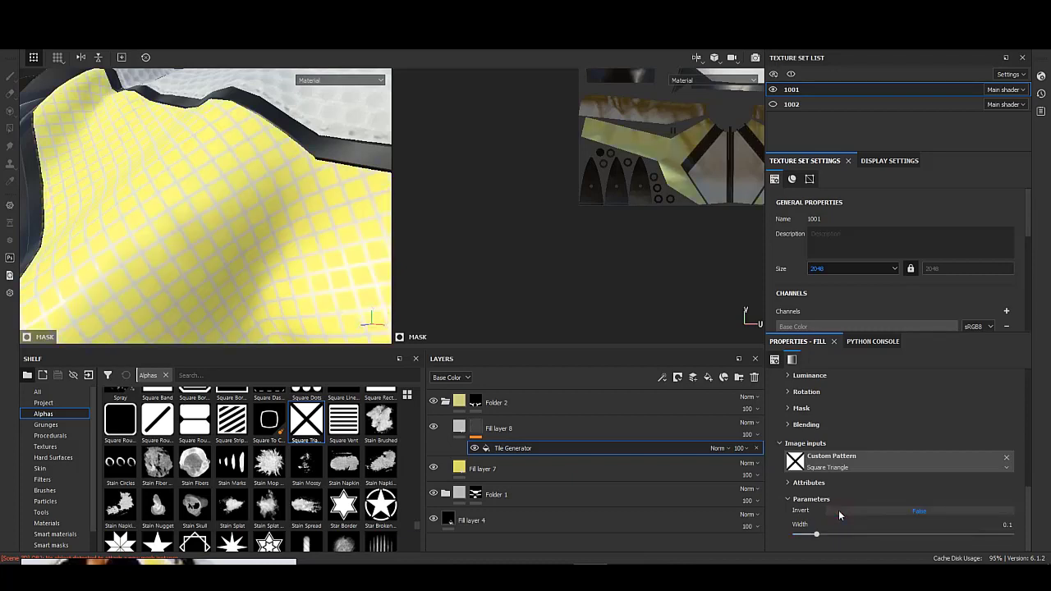
{"action": "left_click", "coordinate": [839, 511]}
{"action": "mouse_move", "coordinate": [205, 205]}
{"action": "left_mouse_down", "text": "alt"}
{"action": "mouse_move", "coordinate": [104, 225]}
{"action": "mouse_move", "coordinate": [247, 244]}
{"action": "left_mouse_up", "text": "alt"}
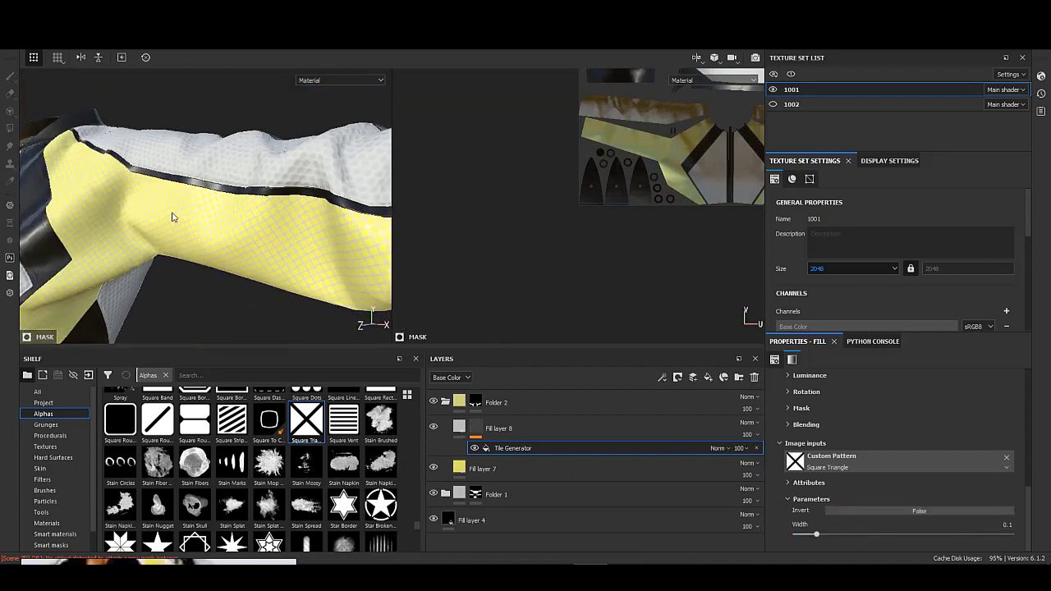
{"action": "scroll", "coordinate": [821, 517], "scroll_direction": "up", "scroll_amount": 5}
{"action": "scroll", "coordinate": [838, 448], "scroll_direction": "up", "scroll_amount": 3}
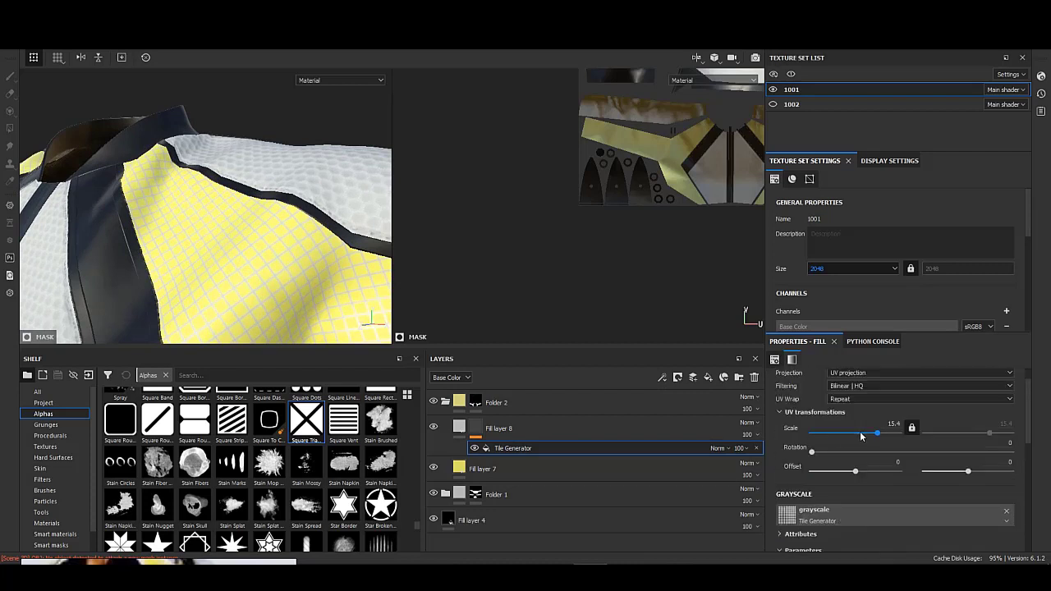
{"action": "left_click_drag", "start_coordinate": [860, 432], "coordinate": [867, 436]}
{"action": "scroll", "coordinate": [835, 485], "scroll_direction": "down", "scroll_amount": 5}
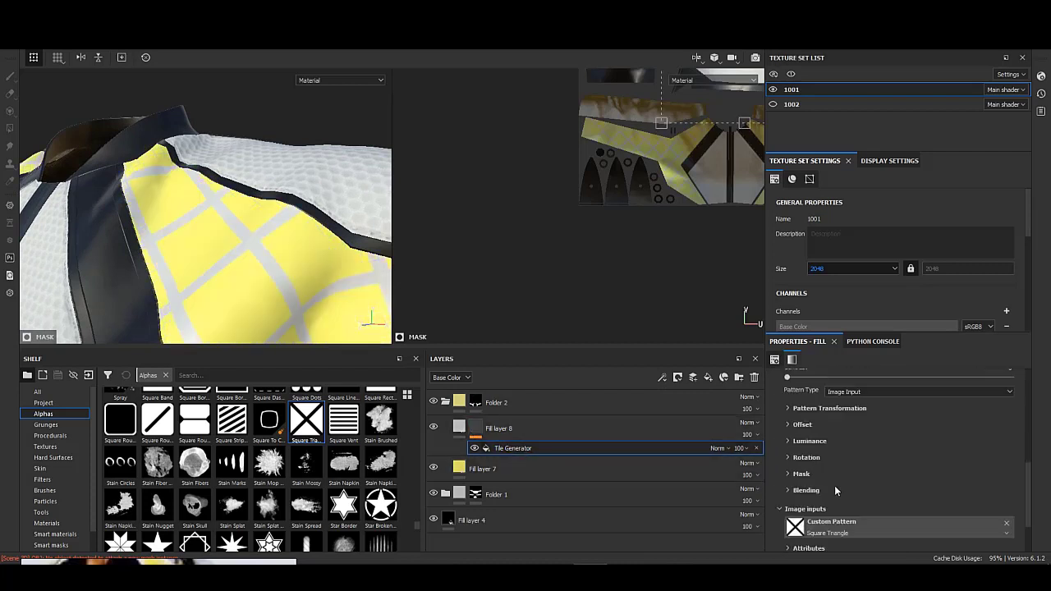
{"action": "left_click", "coordinate": [830, 509]}
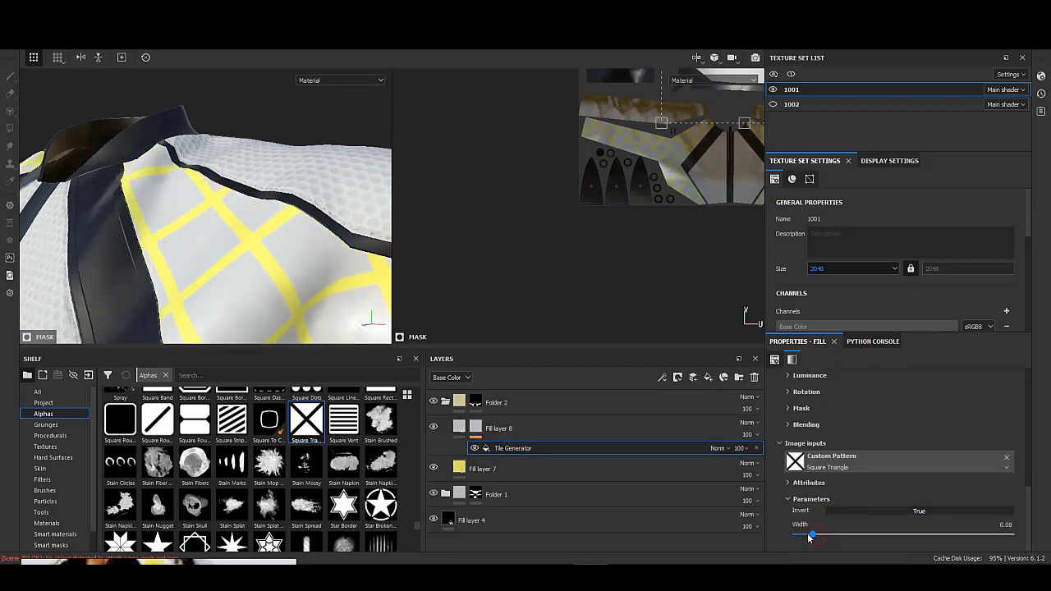
{"action": "mouse_move", "coordinate": [812, 535]}
{"action": "left_mouse_down"}
{"action": "mouse_move", "coordinate": [885, 538]}
{"action": "mouse_move", "coordinate": [867, 535]}
{"action": "left_mouse_up"}
{"action": "scroll", "coordinate": [190, 430], "scroll_direction": "up", "scroll_amount": 3}
{"action": "scroll", "coordinate": [266, 464], "scroll_direction": "up", "scroll_amount": 2}
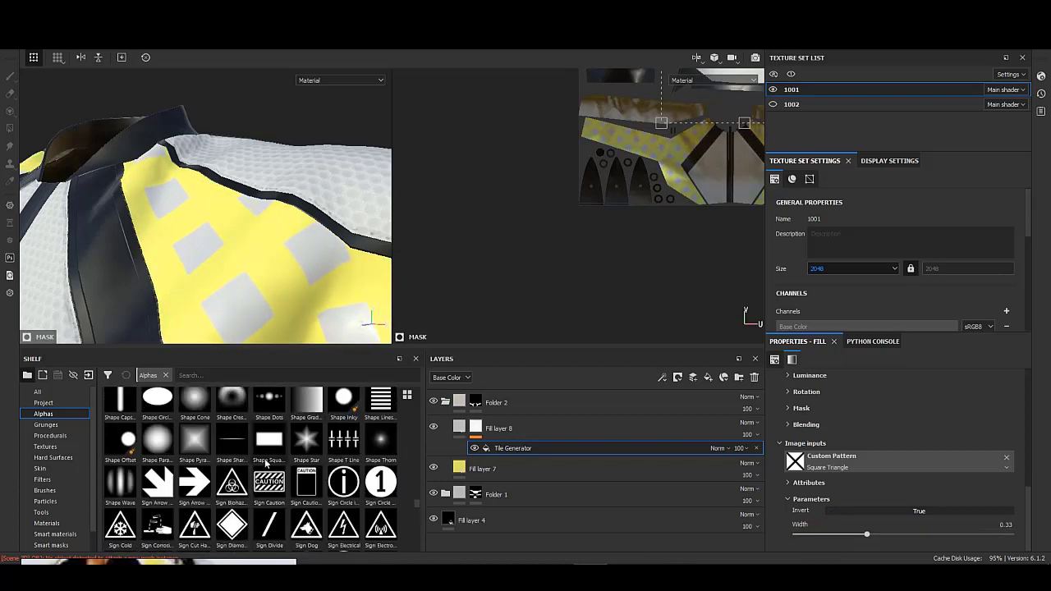
{"action": "scroll", "coordinate": [305, 471], "scroll_direction": "up", "scroll_amount": 2}
- Undo the accidental deletion and try a bordered-circle shape in the Tile Generator's pattern slot
{"action": "key", "text": "Delete"}
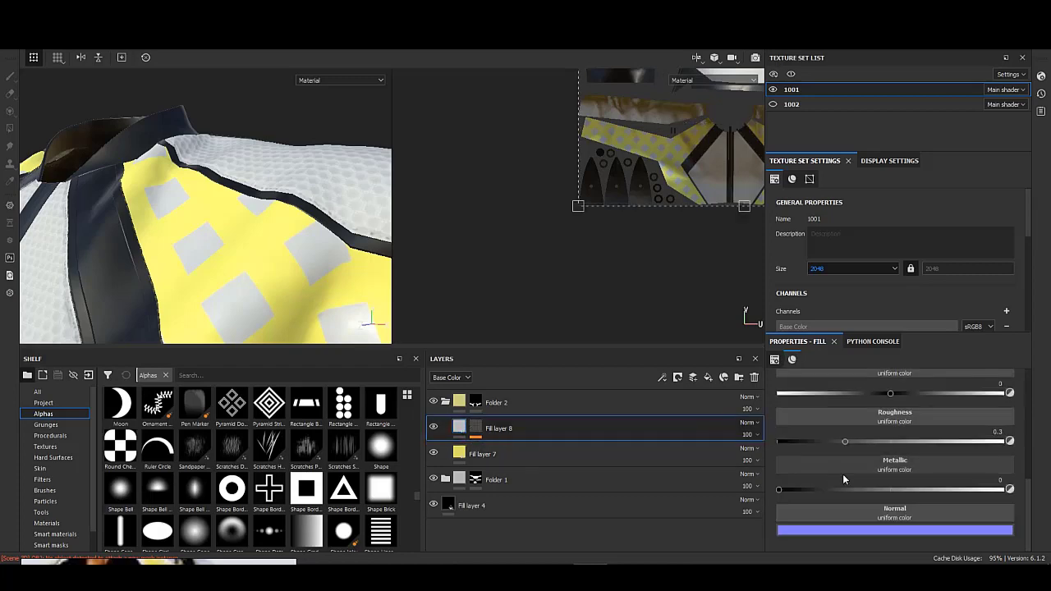
{"action": "key", "text": "ctrl+z"}
{"action": "key", "text": "ctrl+z"}
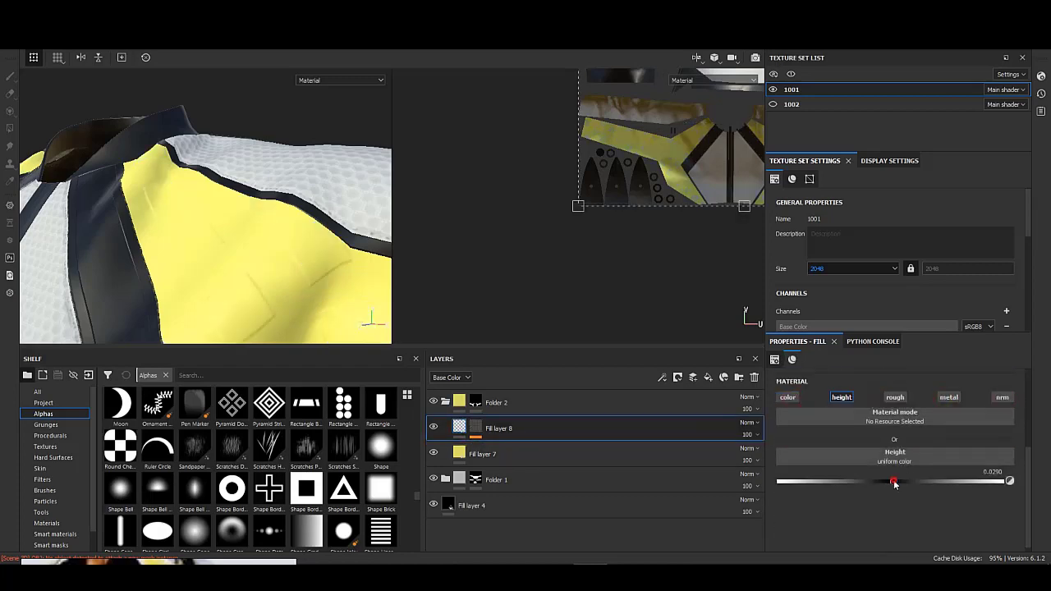
{"action": "key", "text": "ctrl+z"}
{"action": "key", "text": "ctrl+z"}
{"action": "left_click", "coordinate": [514, 440]}
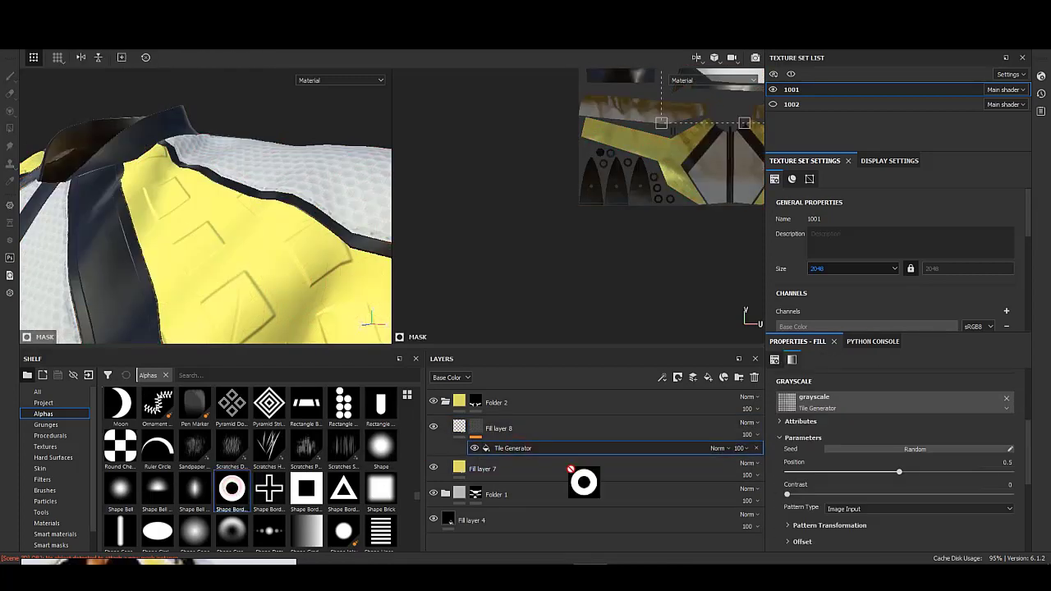
{"action": "left_click_drag", "start_coordinate": [584, 483], "coordinate": [840, 419]}
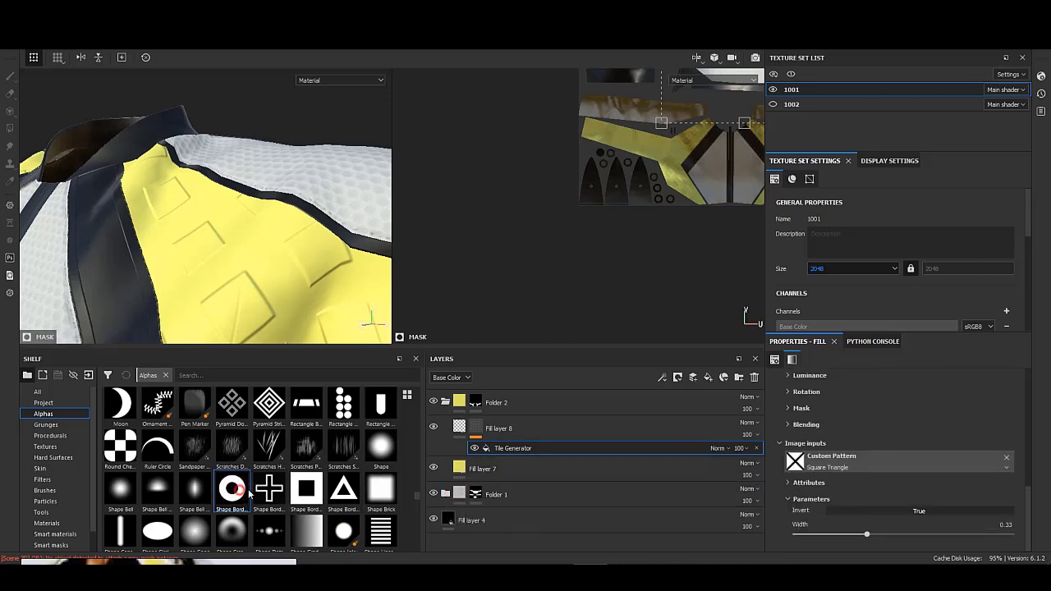
{"action": "left_click_drag", "start_coordinate": [464, 509], "coordinate": [839, 460]}
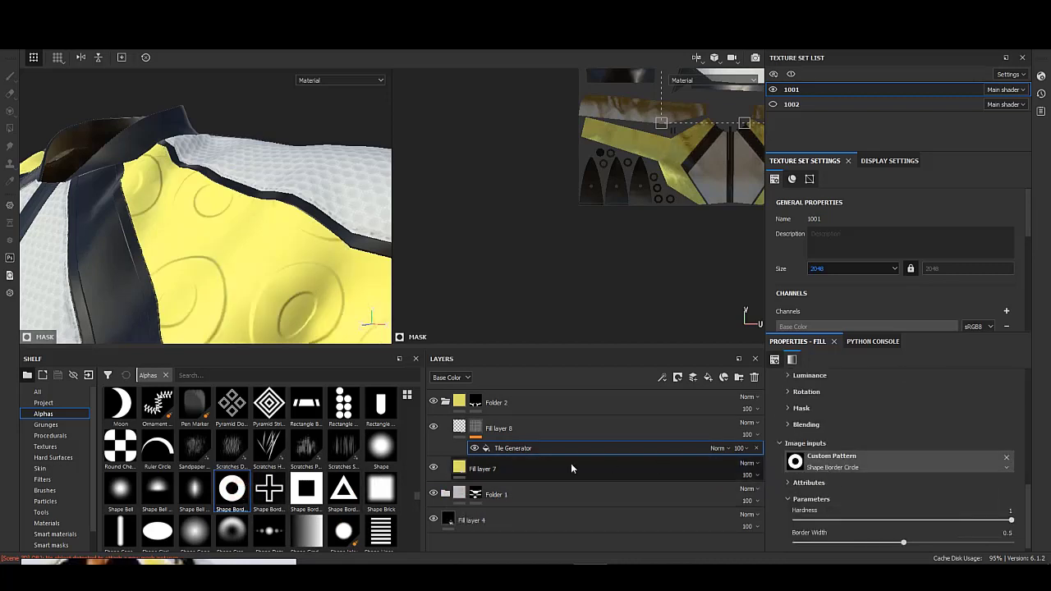
- Put the Star Border alpha from the Shelf into the Tile Generator's Custom Pattern slot
{"action": "left_click_drag", "start_coordinate": [120, 447], "coordinate": [837, 462]}
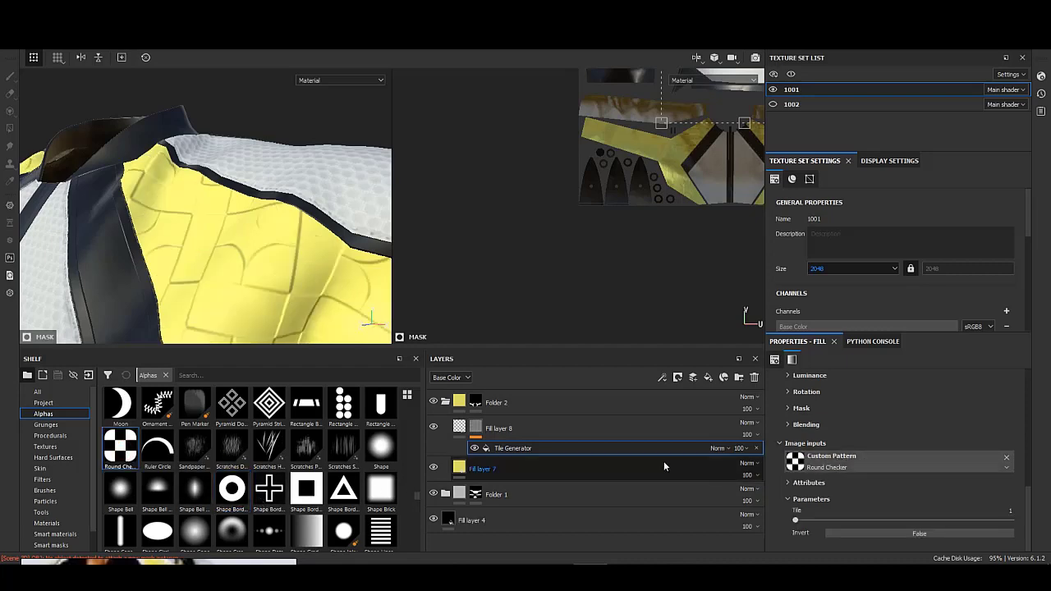
{"action": "scroll", "coordinate": [319, 483], "scroll_direction": "down", "scroll_amount": 3}
{"action": "scroll", "coordinate": [211, 448], "scroll_direction": "down", "scroll_amount": 3}
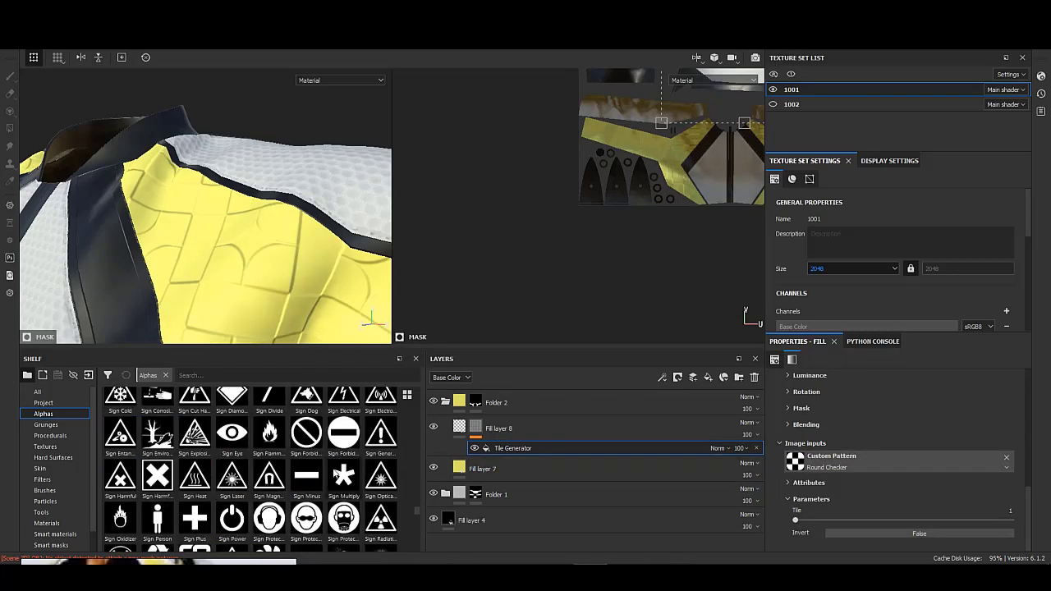
{"action": "scroll", "coordinate": [263, 455], "scroll_direction": "down", "scroll_amount": 5}
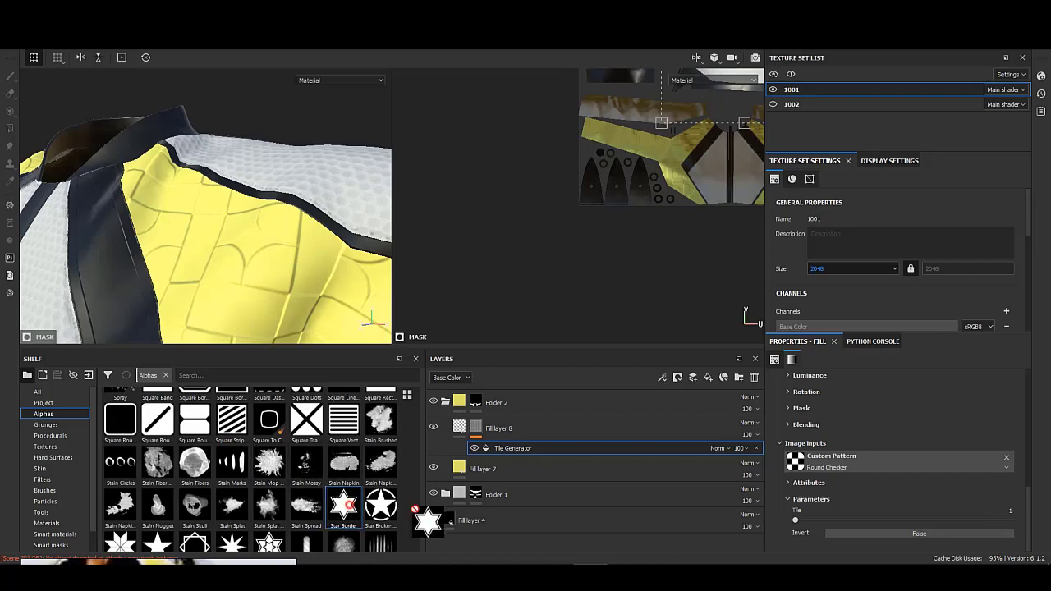
{"action": "left_click_drag", "start_coordinate": [415, 511], "coordinate": [837, 461]}
{"action": "scroll", "coordinate": [300, 447], "scroll_direction": "up", "scroll_amount": 6}
{"action": "scroll", "coordinate": [300, 448], "scroll_direction": "down", "scroll_amount": 2}
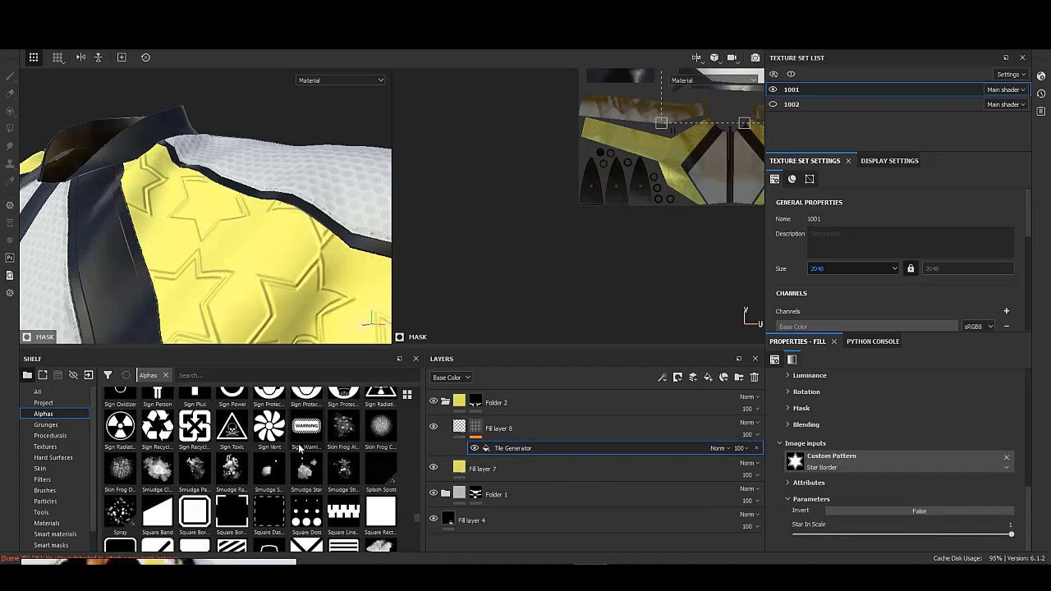
{"action": "scroll", "coordinate": [300, 447], "scroll_direction": "up", "scroll_amount": 3}
{"action": "scroll", "coordinate": [832, 461], "scroll_direction": "up", "scroll_amount": 3}
{"action": "scroll", "coordinate": [832, 461], "scroll_direction": "up", "scroll_amount": 3}
- Make the star pattern smaller and denser with a UV Scale of 36.5
{"action": "scroll", "coordinate": [854, 432], "scroll_direction": "up", "scroll_amount": 2}
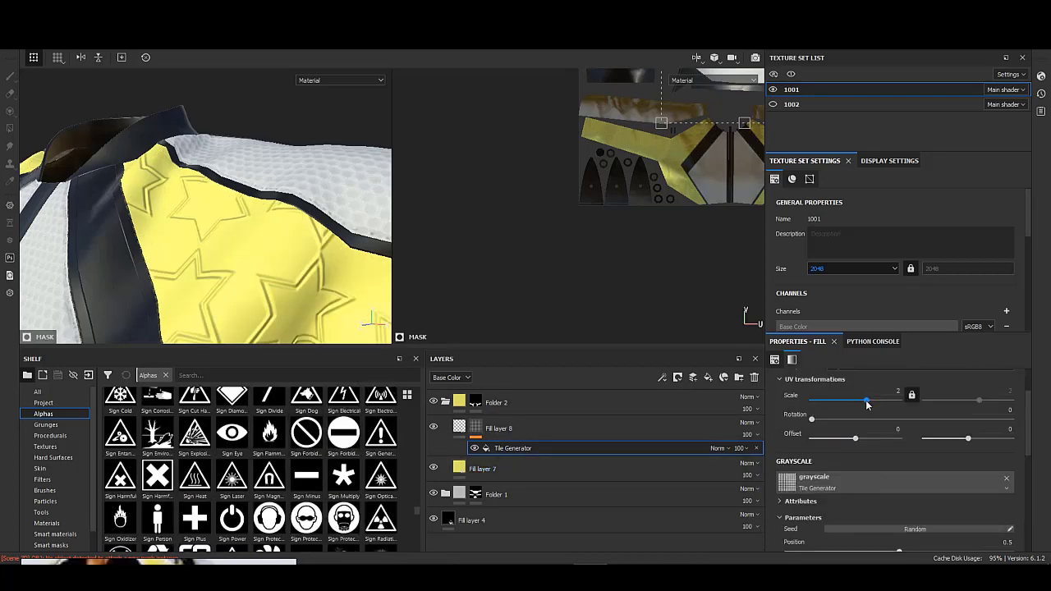
{"action": "left_click_drag", "start_coordinate": [867, 405], "coordinate": [885, 400]}
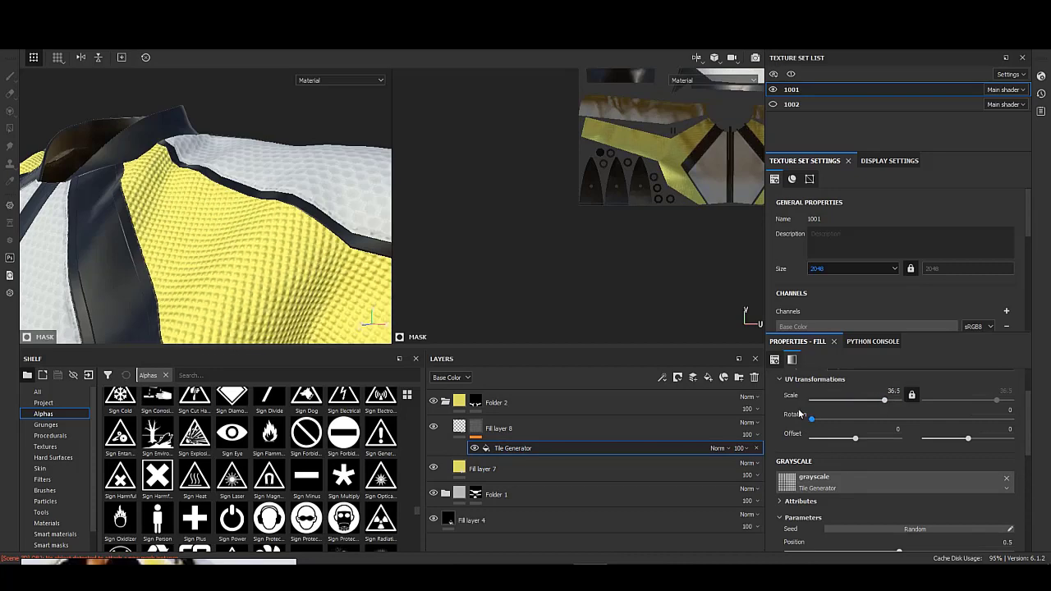
{"action": "scroll", "coordinate": [206, 216], "scroll_direction": "up", "scroll_amount": 3}
{"action": "scroll", "coordinate": [298, 275], "scroll_direction": "up", "scroll_amount": 3}
{"action": "scroll", "coordinate": [211, 450], "scroll_direction": "up", "scroll_amount": 5}
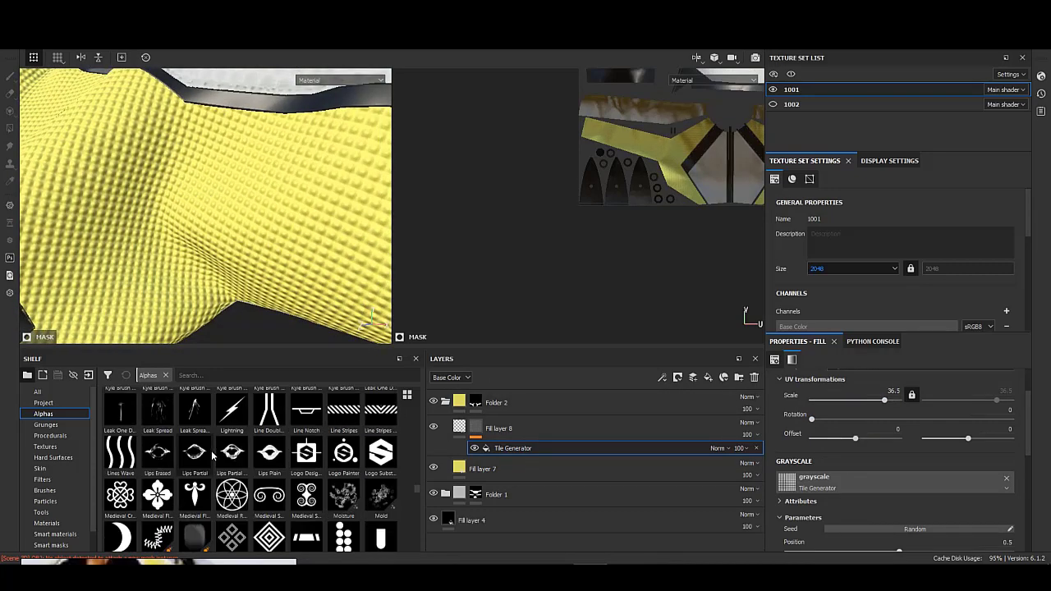
{"action": "scroll", "coordinate": [211, 450], "scroll_direction": "up", "scroll_amount": 5}
{"action": "scroll", "coordinate": [211, 450], "scroll_direction": "up", "scroll_amount": 5}
{"action": "scroll", "coordinate": [211, 450], "scroll_direction": "up", "scroll_amount": 5}
{"action": "scroll", "coordinate": [211, 452], "scroll_direction": "down", "scroll_amount": 3}
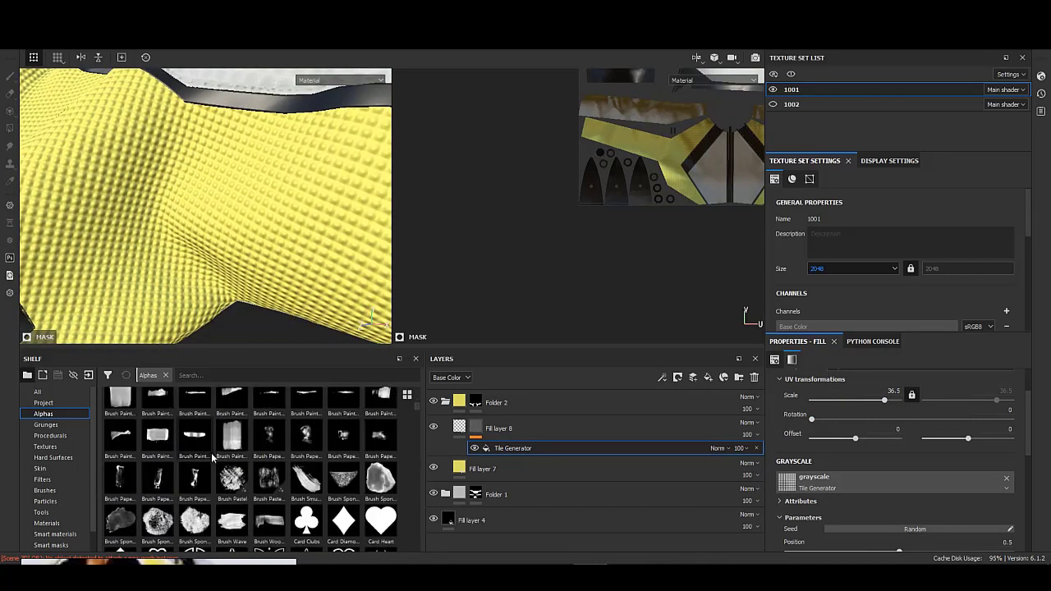
{"action": "scroll", "coordinate": [212, 452], "scroll_direction": "down", "scroll_amount": 3}
- Swap the tile pattern's grayscale source to the Circles procedural texture
{"action": "left_click", "coordinate": [809, 482]}
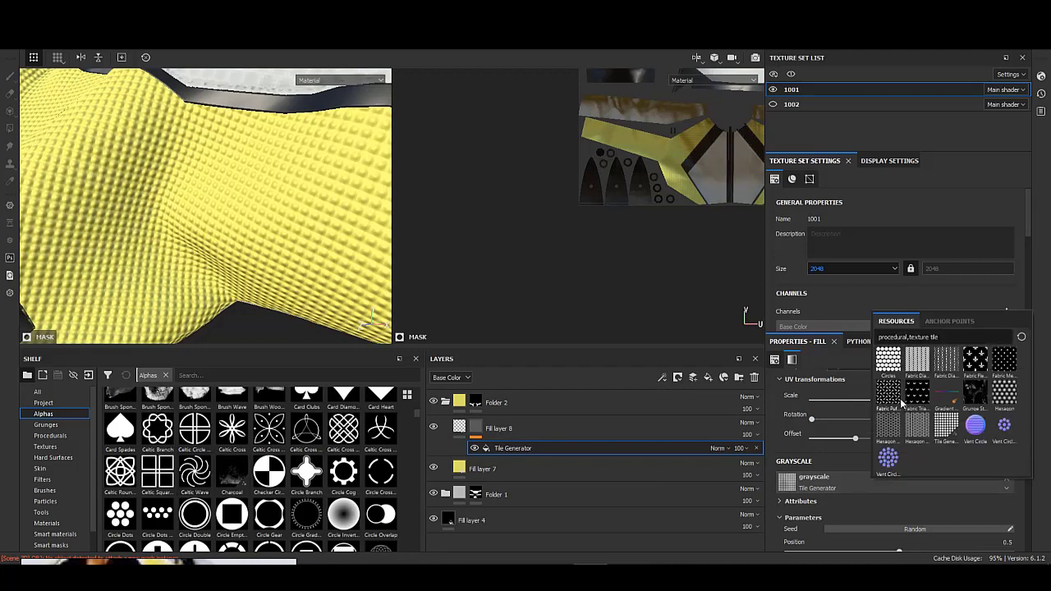
{"action": "left_click", "coordinate": [867, 481]}
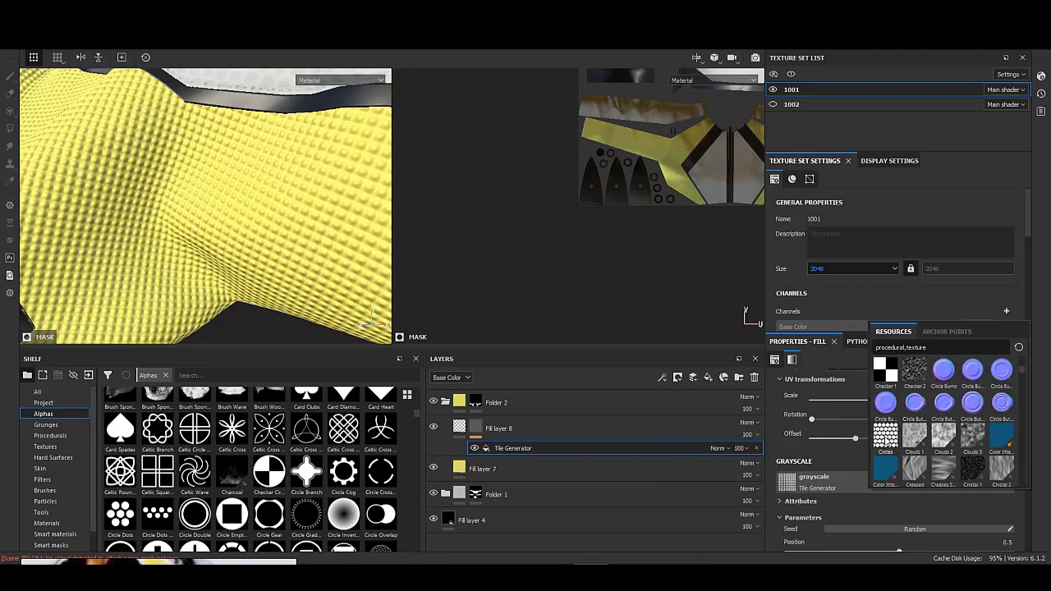
{"action": "left_click", "coordinate": [885, 436]}
{"action": "left_click_drag", "start_coordinate": [199, 223], "coordinate": [247, 214], "text": "alt"}
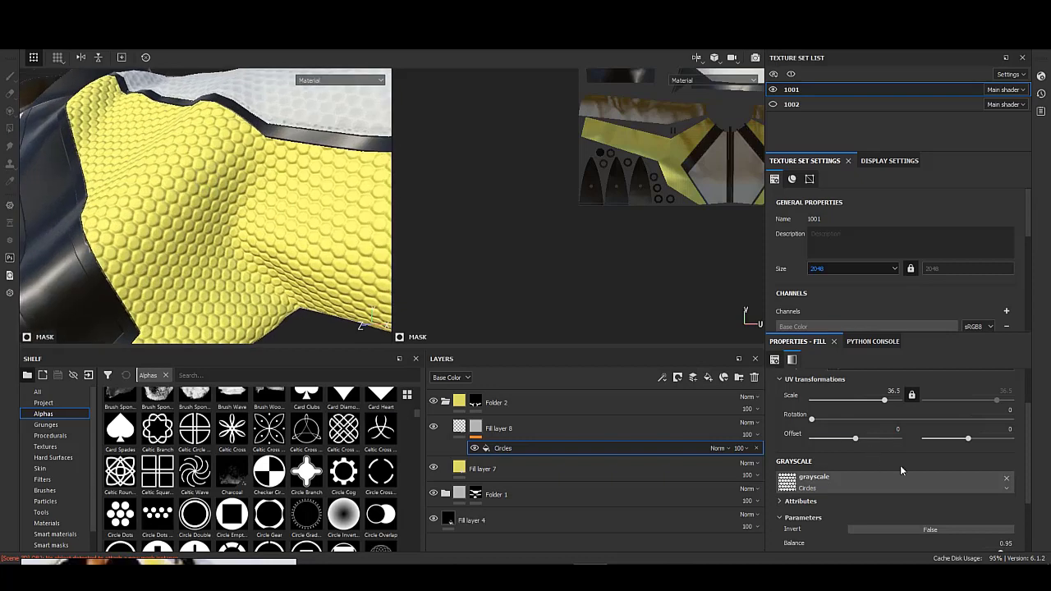
{"action": "scroll", "coordinate": [900, 464], "scroll_direction": "up", "scroll_amount": 2}
{"action": "scroll", "coordinate": [887, 459], "scroll_direction": "down", "scroll_amount": 2}
{"action": "scroll", "coordinate": [855, 493], "scroll_direction": "down", "scroll_amount": 3}
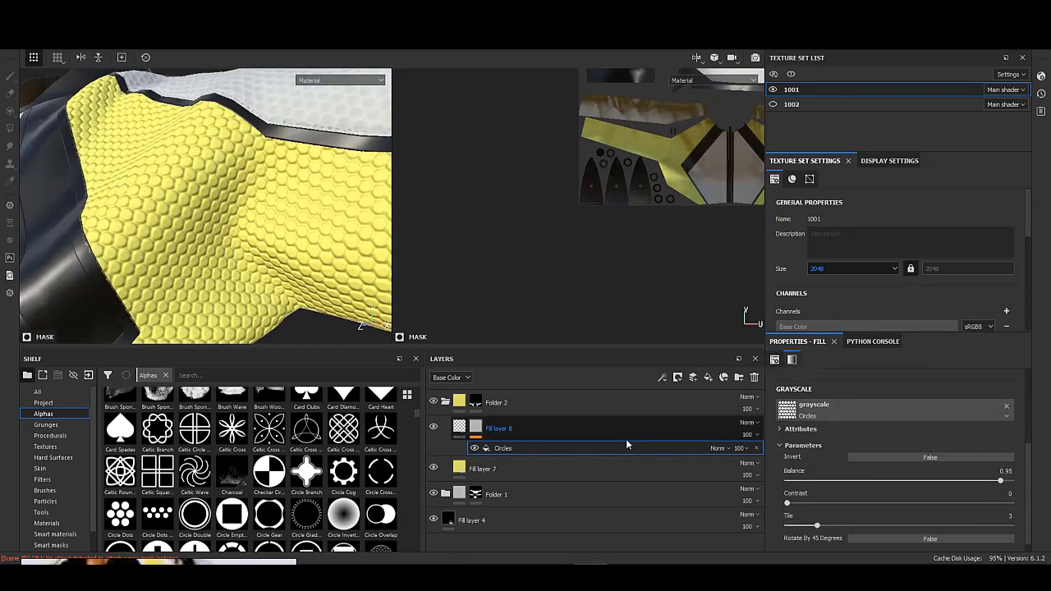
{"action": "left_click", "coordinate": [460, 428]}
{"action": "left_click", "coordinate": [866, 512]}
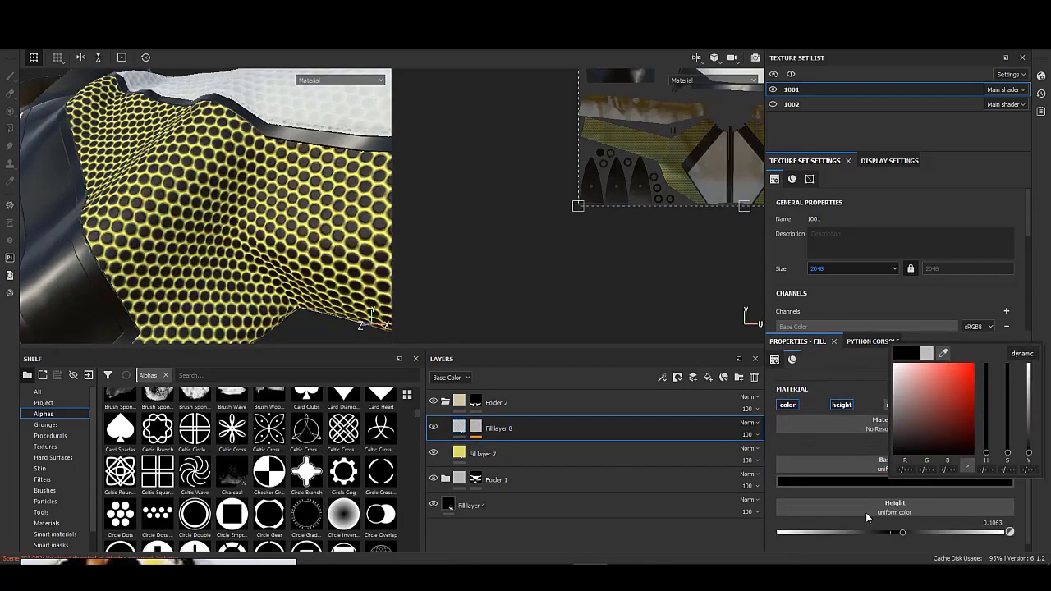
{"action": "left_click", "coordinate": [476, 427]}
{"action": "scroll", "coordinate": [878, 475], "scroll_direction": "down", "scroll_amount": 1}
- Tune the Circles Balance, Contrast and Tile into small, sharp, densely repeating dots
{"action": "left_click_drag", "start_coordinate": [988, 469], "coordinate": [887, 467]}
{"action": "left_click_drag", "start_coordinate": [786, 489], "coordinate": [1011, 489]}
{"action": "mouse_move", "coordinate": [887, 468]}
{"action": "left_mouse_down"}
{"action": "mouse_move", "coordinate": [861, 469]}
{"action": "mouse_move", "coordinate": [891, 471]}
{"action": "left_mouse_up"}
{"action": "mouse_move", "coordinate": [823, 512]}
{"action": "left_mouse_down"}
{"action": "mouse_move", "coordinate": [1012, 513]}
{"action": "mouse_move", "coordinate": [873, 514]}
{"action": "left_mouse_up"}
{"action": "scroll", "coordinate": [352, 268], "scroll_direction": "up", "scroll_amount": 5}
{"action": "scroll", "coordinate": [265, 246], "scroll_direction": "down", "scroll_amount": 3}
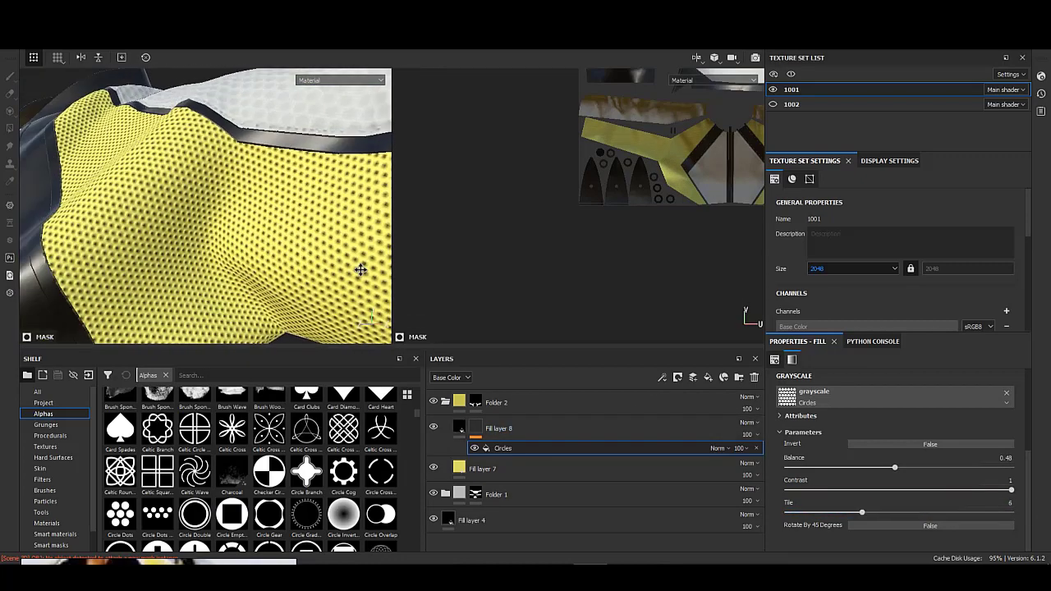
{"action": "scroll", "coordinate": [359, 265], "scroll_direction": "down", "scroll_amount": 2}
{"action": "left_click_drag", "start_coordinate": [884, 467], "coordinate": [879, 470]}
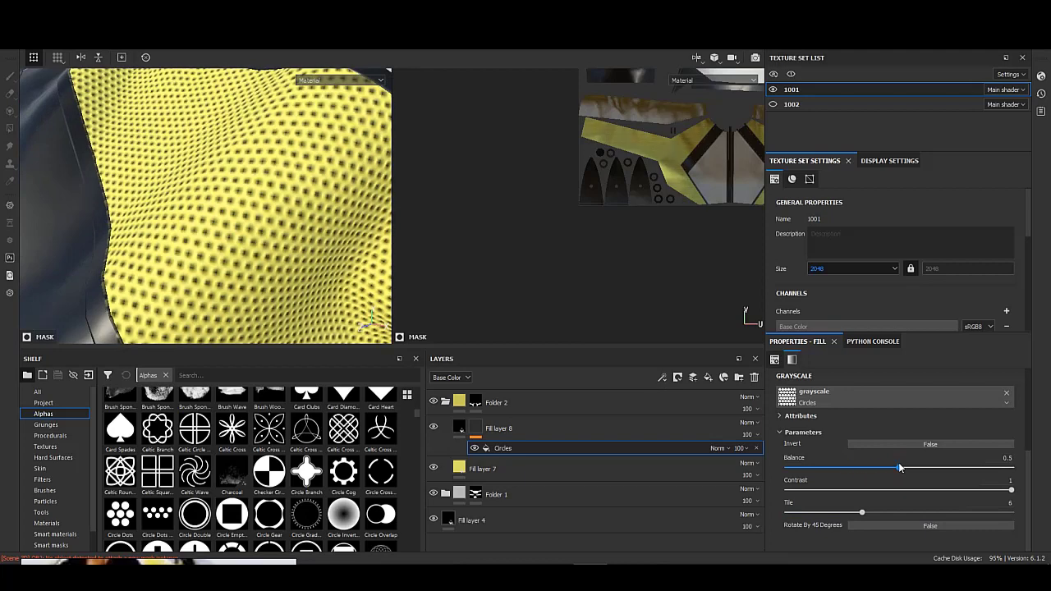
- Set Fill layer 8's Height to -0.0628 so the dots sink in as indents
{"action": "left_click", "coordinate": [775, 359]}
{"action": "left_click", "coordinate": [786, 394]}
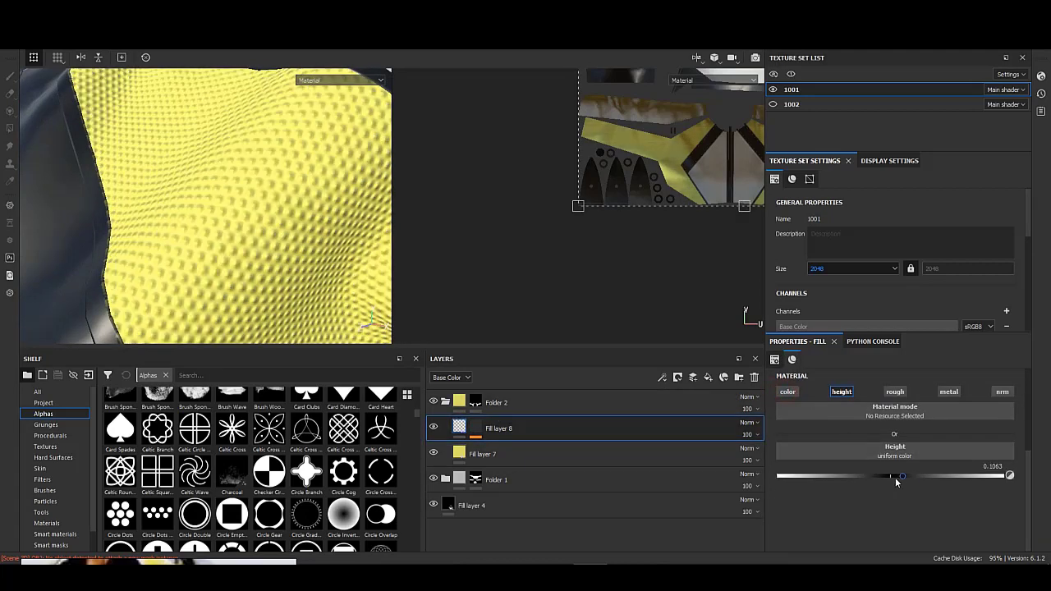
{"action": "left_click_drag", "start_coordinate": [896, 478], "coordinate": [884, 477]}
{"action": "scroll", "coordinate": [240, 219], "scroll_direction": "down", "scroll_amount": 3}
{"action": "scroll", "coordinate": [258, 254], "scroll_direction": "up", "scroll_amount": 3}
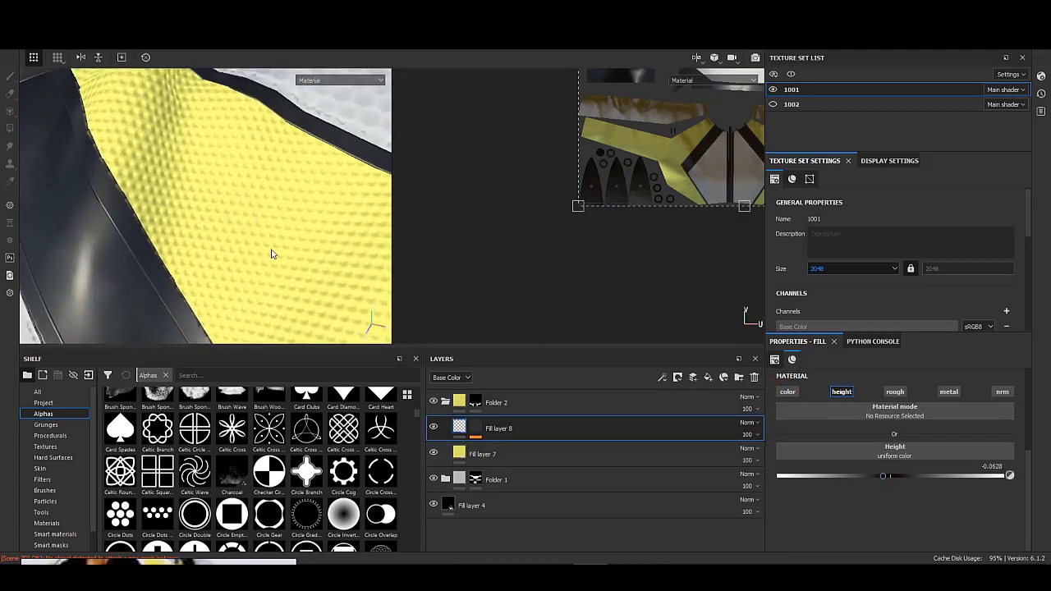
- Re-enable colour on Fill layer 8 and set its base colour to the panel yellow
{"action": "left_click", "coordinate": [788, 392]}
{"action": "left_click", "coordinate": [904, 469]}
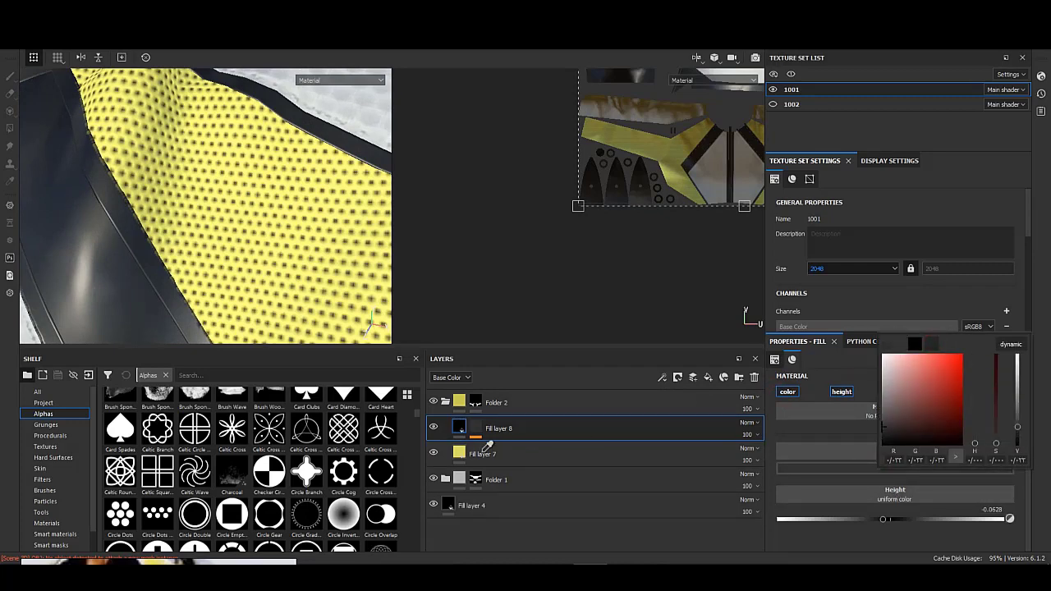
{"action": "left_click", "coordinate": [460, 452]}
{"action": "left_click", "coordinate": [677, 418]}
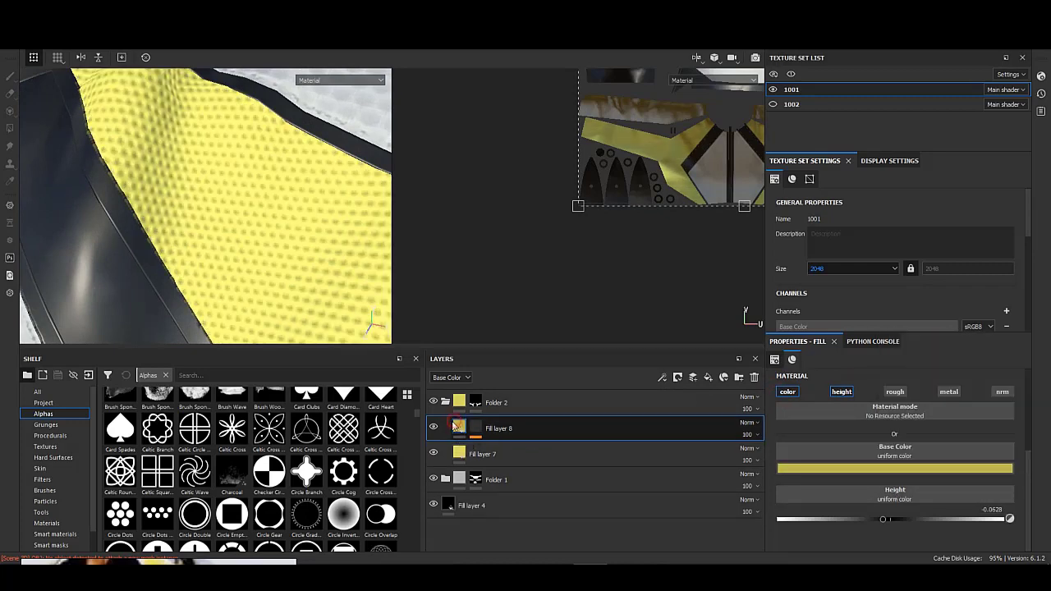
{"action": "scroll", "coordinate": [282, 253], "scroll_direction": "down", "scroll_amount": 3}
{"action": "left_click_drag", "start_coordinate": [281, 253], "coordinate": [254, 175], "text": "alt"}
{"action": "scroll", "coordinate": [254, 174], "scroll_direction": "up", "scroll_amount": 3}
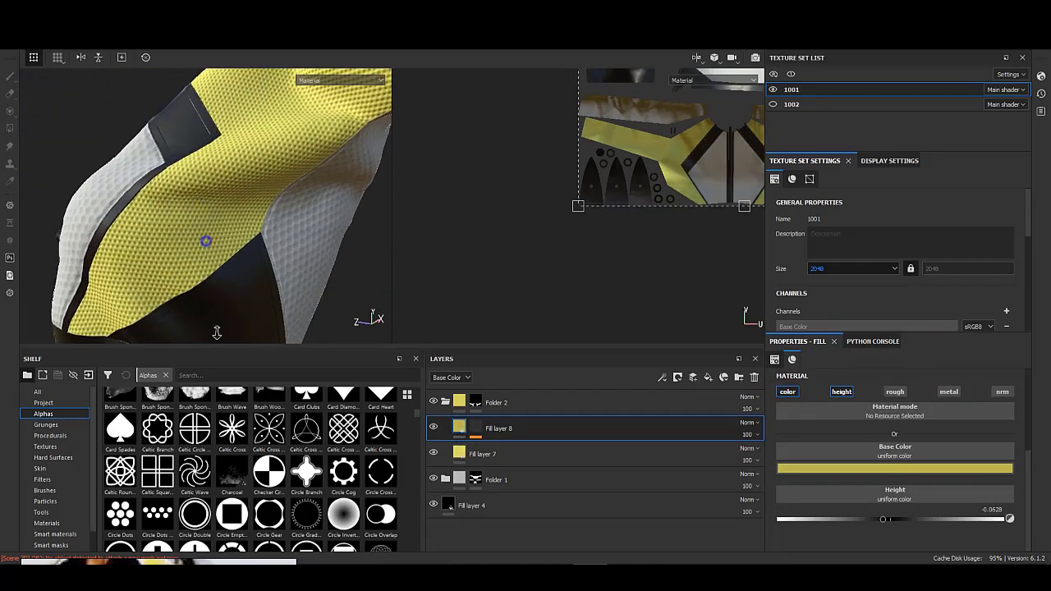
{"action": "scroll", "coordinate": [278, 260], "scroll_direction": "up", "scroll_amount": 3}
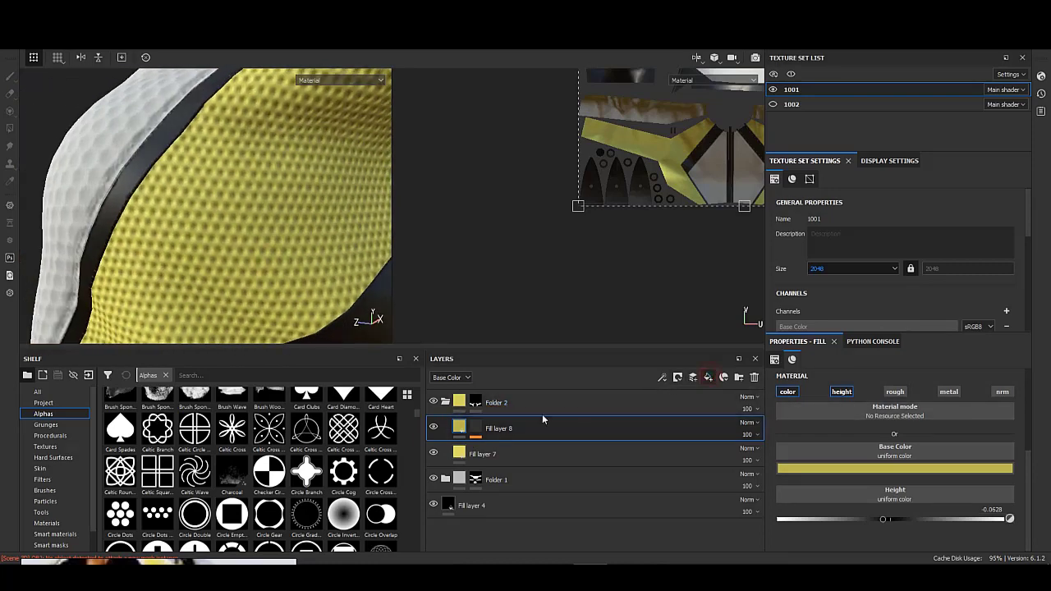
{"action": "right_click", "coordinate": [493, 428]}
- Give Fill layer 9 a black mask with a UV Border Distance generator
{"action": "left_click", "coordinate": [532, 92]}
{"action": "right_click", "coordinate": [476, 428]}
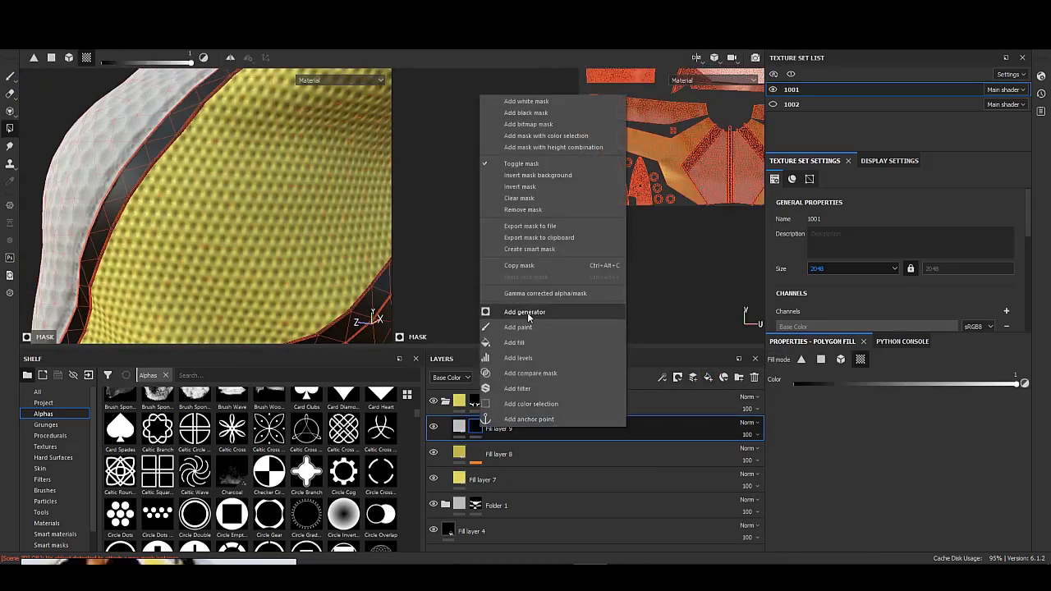
{"action": "left_click", "coordinate": [526, 312]}
{"action": "scroll", "coordinate": [935, 490], "scroll_direction": "down", "scroll_amount": 1}
{"action": "left_click", "coordinate": [934, 488]}
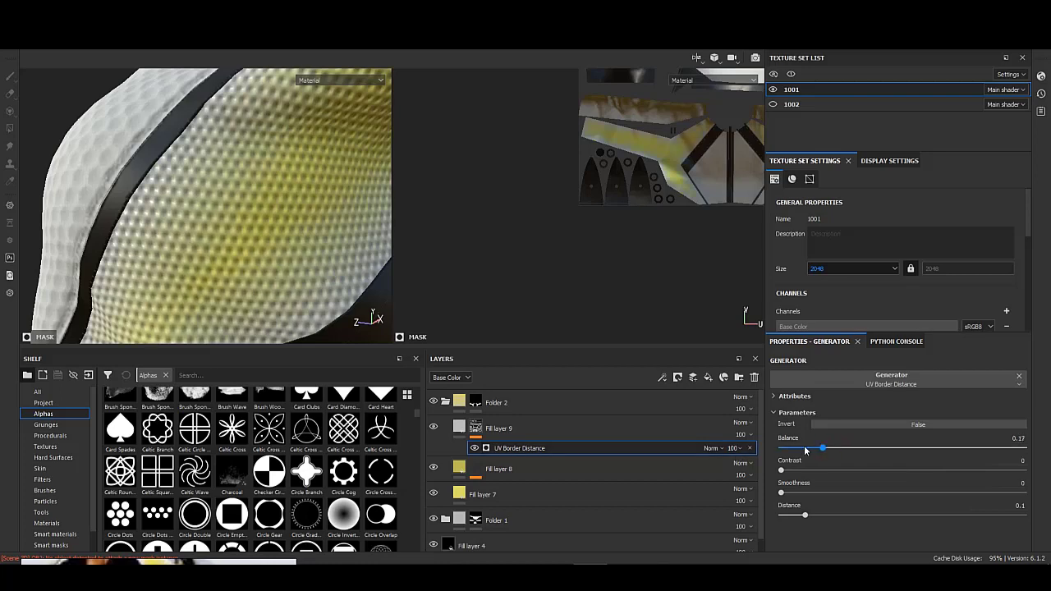
{"action": "left_click", "coordinate": [475, 428]}
{"action": "right_click", "coordinate": [526, 428]}
{"action": "right_click", "coordinate": [475, 428]}
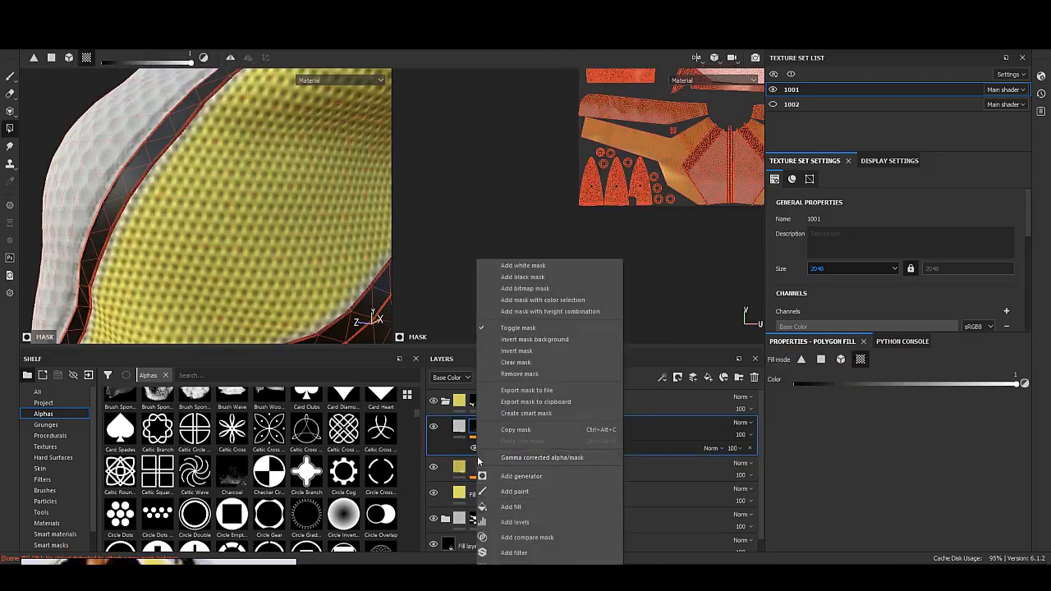
- Disable Fill layer 9's normal and roughness channels and lower its Height to -0.1304
{"action": "left_click", "coordinate": [575, 428]}
{"action": "left_click", "coordinate": [990, 392]}
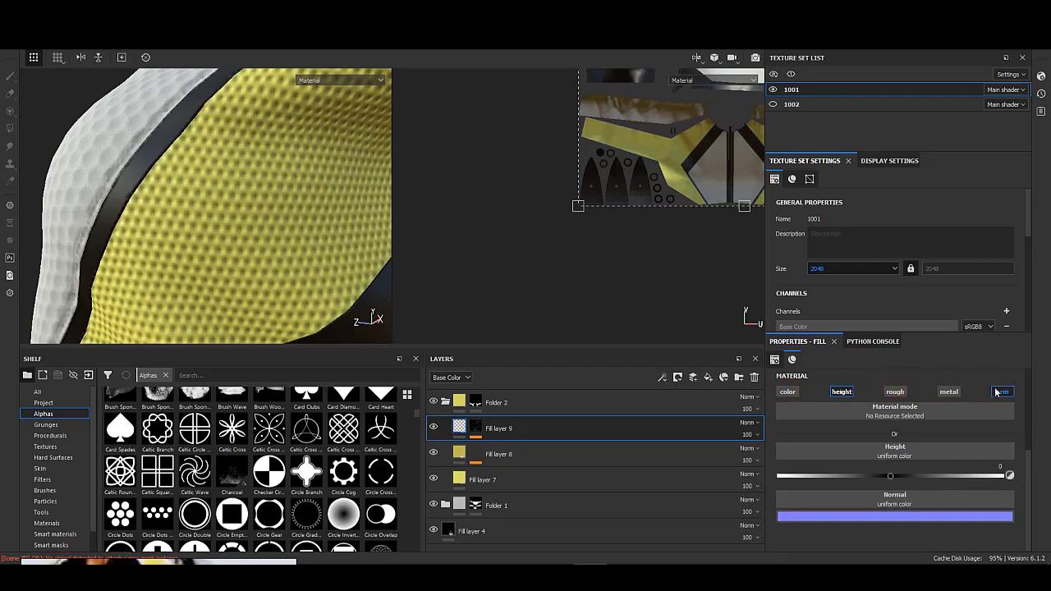
{"action": "left_click", "coordinate": [895, 392]}
{"action": "left_click_drag", "start_coordinate": [891, 475], "coordinate": [876, 476]}
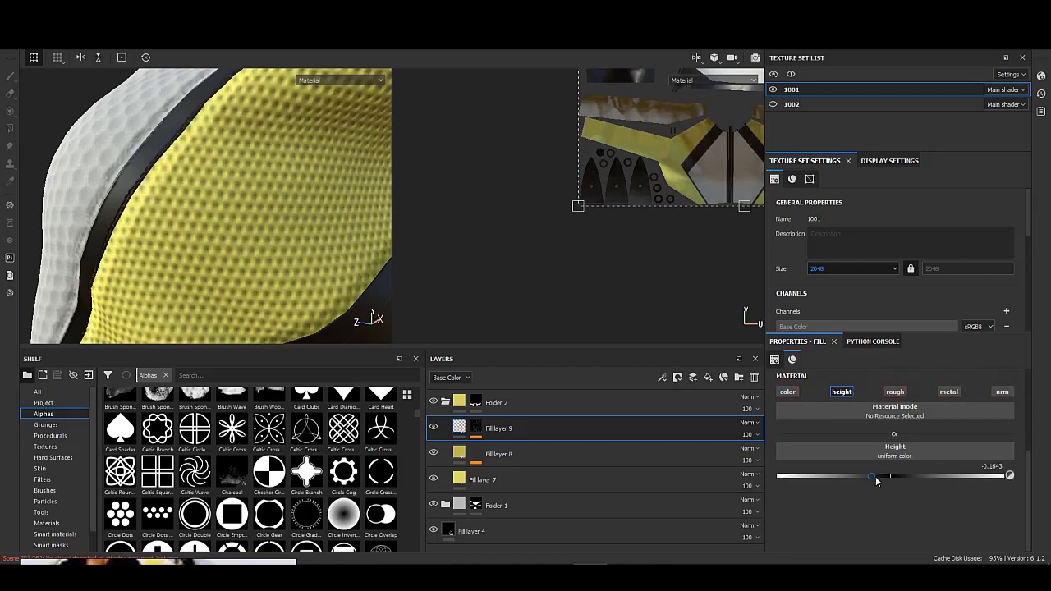
- Add a UV Border Distance effect and a 0.5 Blur filter to soften the seam mask
{"action": "right_click", "coordinate": [475, 428]}
{"action": "left_click", "coordinate": [530, 385]}
{"action": "left_click", "coordinate": [678, 378]}
{"action": "left_click", "coordinate": [927, 408]}
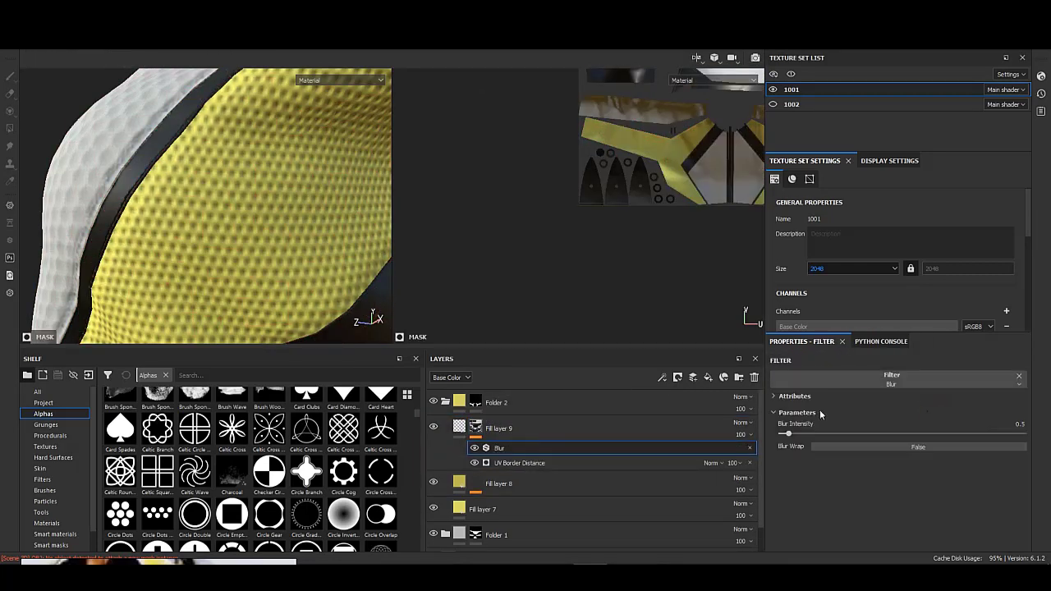
{"action": "mouse_move", "coordinate": [370, 255]}
{"action": "left_mouse_down", "text": "alt"}
{"action": "mouse_move", "coordinate": [335, 268]}
{"action": "mouse_move", "coordinate": [267, 256]}
{"action": "mouse_move", "coordinate": [305, 288]}
{"action": "mouse_move", "coordinate": [276, 235]}
{"action": "mouse_move", "coordinate": [213, 249]}
{"action": "mouse_move", "coordinate": [479, 383]}
{"action": "left_mouse_up", "text": "alt"}
{"action": "left_click", "coordinate": [475, 428]}
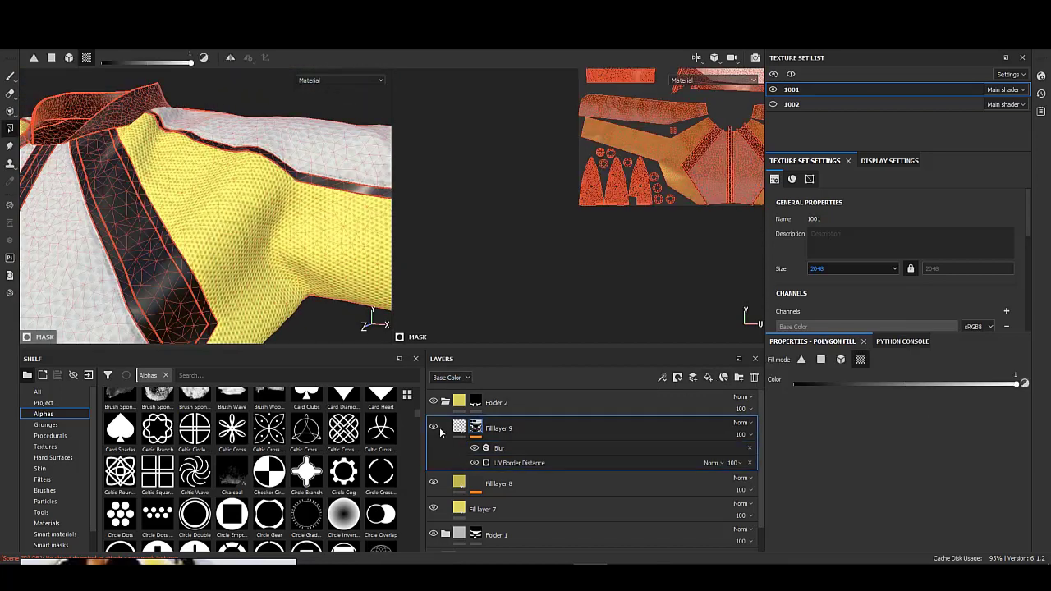
{"action": "left_click", "coordinate": [433, 483]}
- Add Fill layer 10 with a mask holding a Clouds 3 fill effect
{"action": "left_click", "coordinate": [708, 377]}
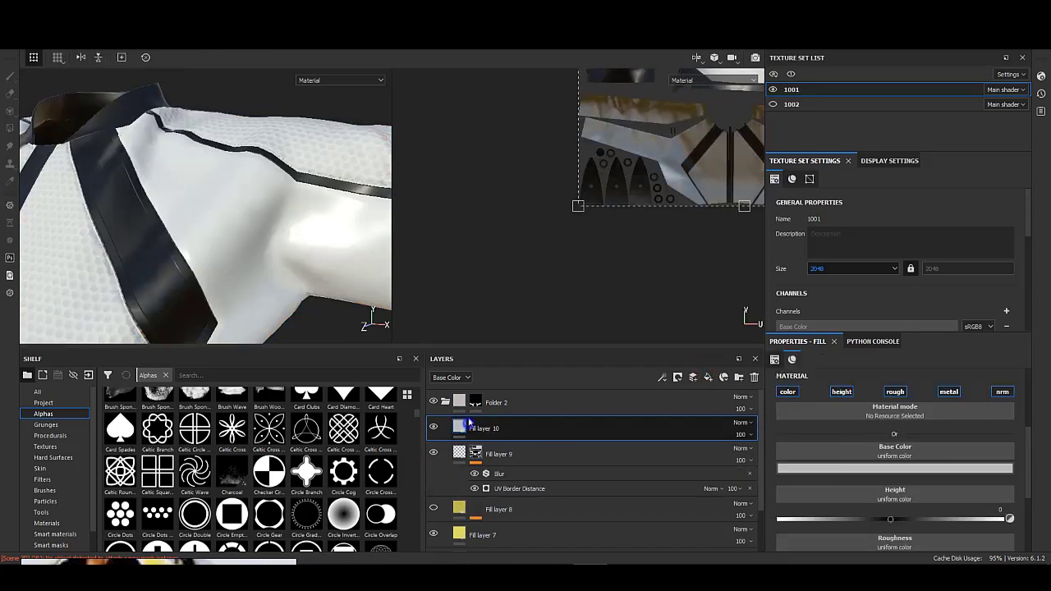
{"action": "right_click", "coordinate": [493, 428]}
{"action": "left_click", "coordinate": [483, 353]}
{"action": "right_click", "coordinate": [476, 428]}
{"action": "left_click", "coordinate": [522, 404]}
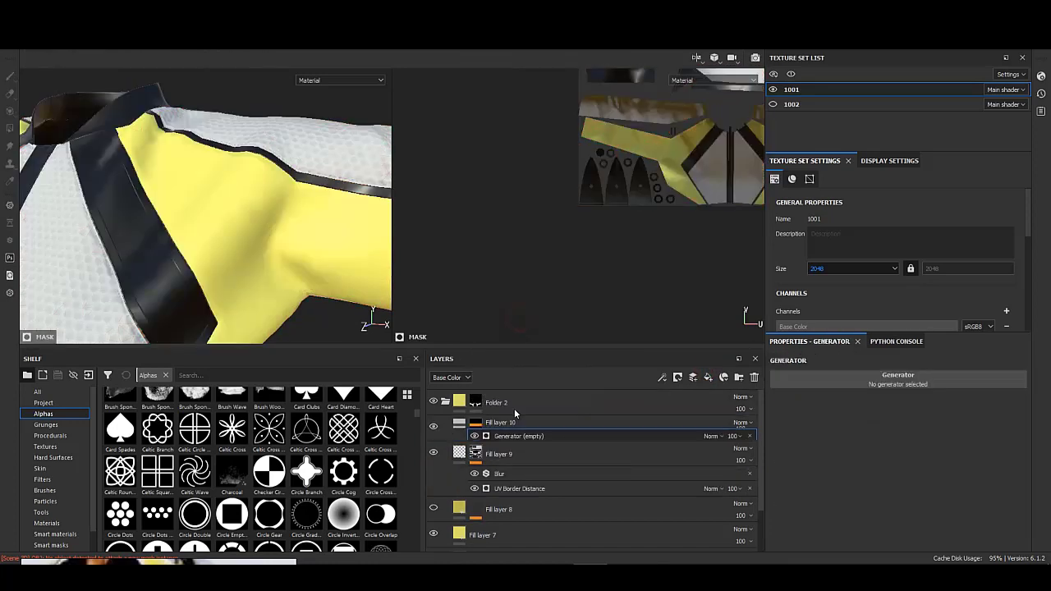
{"action": "right_click", "coordinate": [476, 428]}
{"action": "left_click", "coordinate": [521, 342]}
{"action": "left_click", "coordinate": [895, 393]}
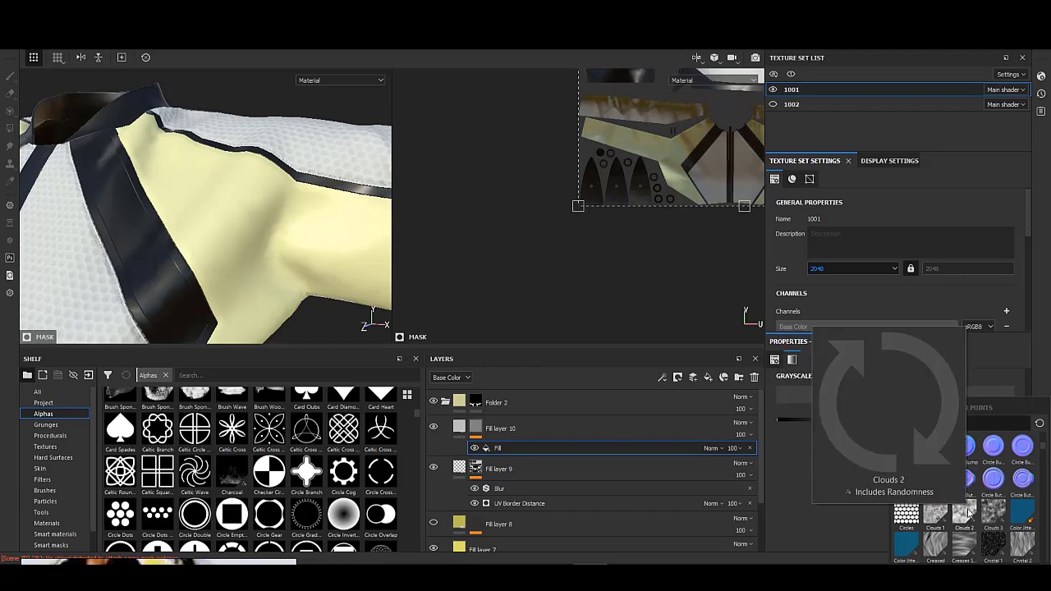
{"action": "left_click", "coordinate": [996, 513]}
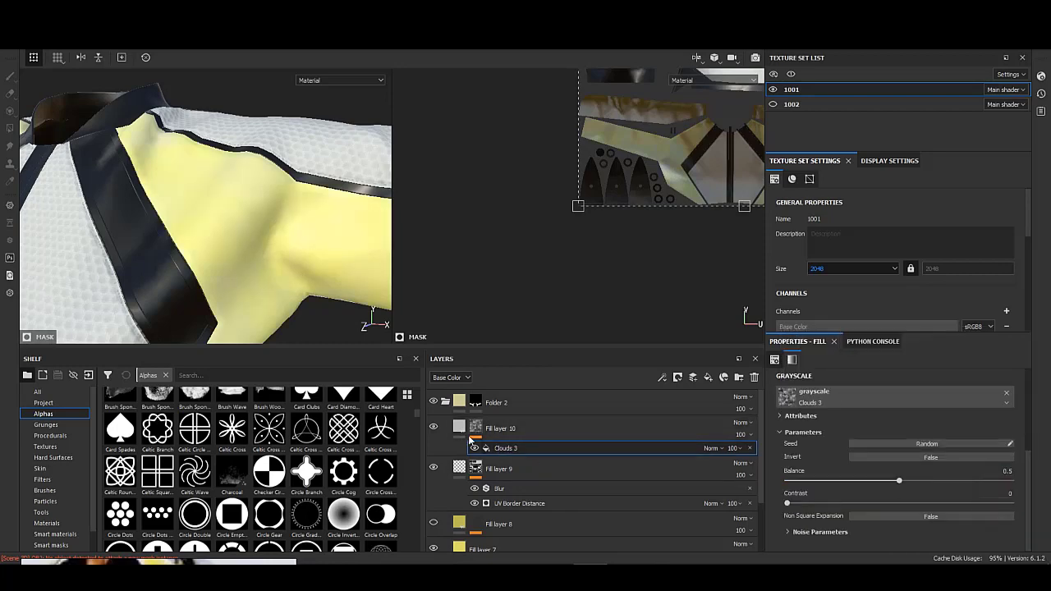
- Raise the Clouds 3 contrast and set its scale to 6 for a finer pattern
{"action": "left_click", "coordinate": [476, 428], "text": "alt"}
{"action": "left_click", "coordinate": [820, 531]}
{"action": "scroll", "coordinate": [846, 528], "scroll_direction": "down", "scroll_amount": 1}
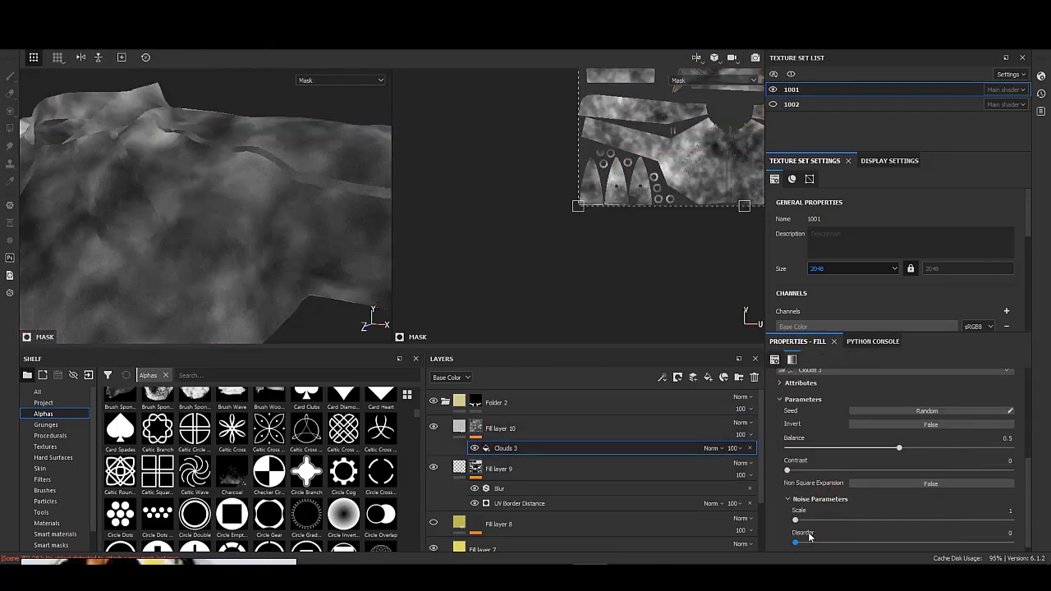
{"action": "left_click_drag", "start_coordinate": [797, 520], "coordinate": [895, 520]}
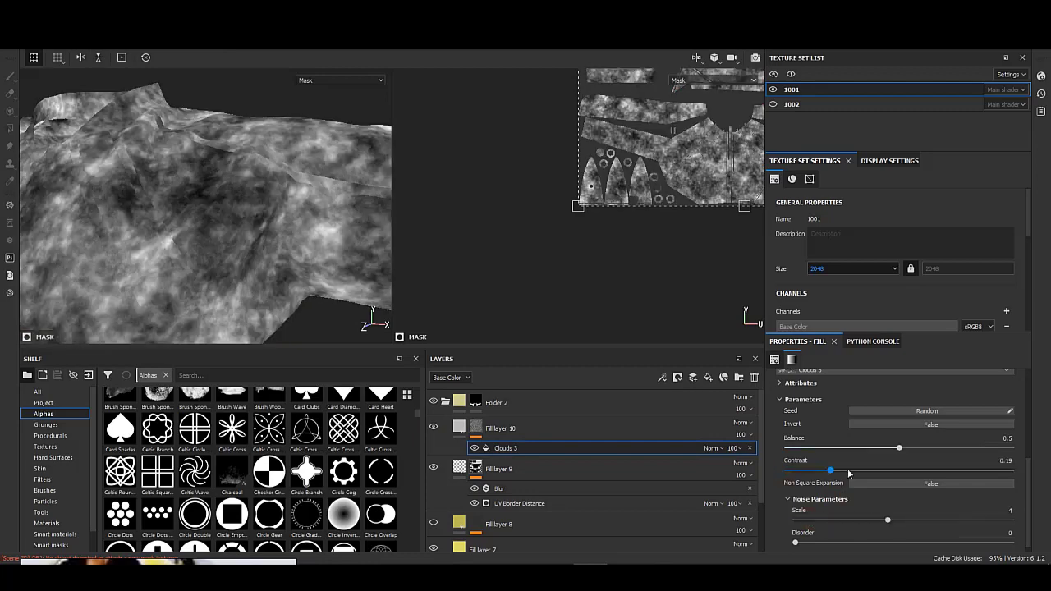
{"action": "left_click_drag", "start_coordinate": [849, 474], "coordinate": [897, 448]}
{"action": "left_click_drag", "start_coordinate": [887, 520], "coordinate": [953, 520]}
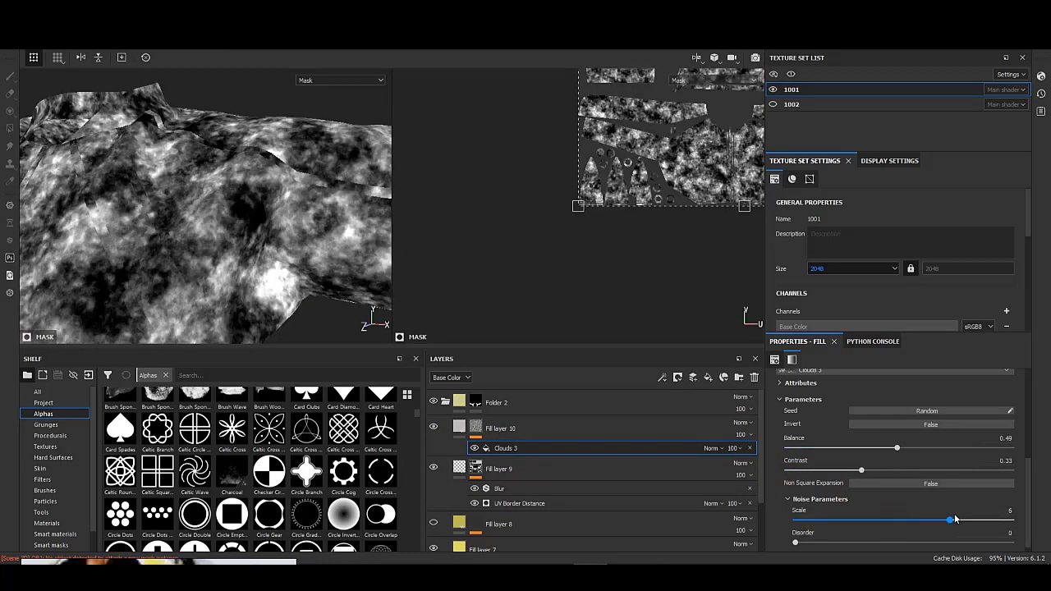
- Make Fill layer 10 roughness-only, with roughness at about 0.71
{"action": "left_click", "coordinate": [493, 428]}
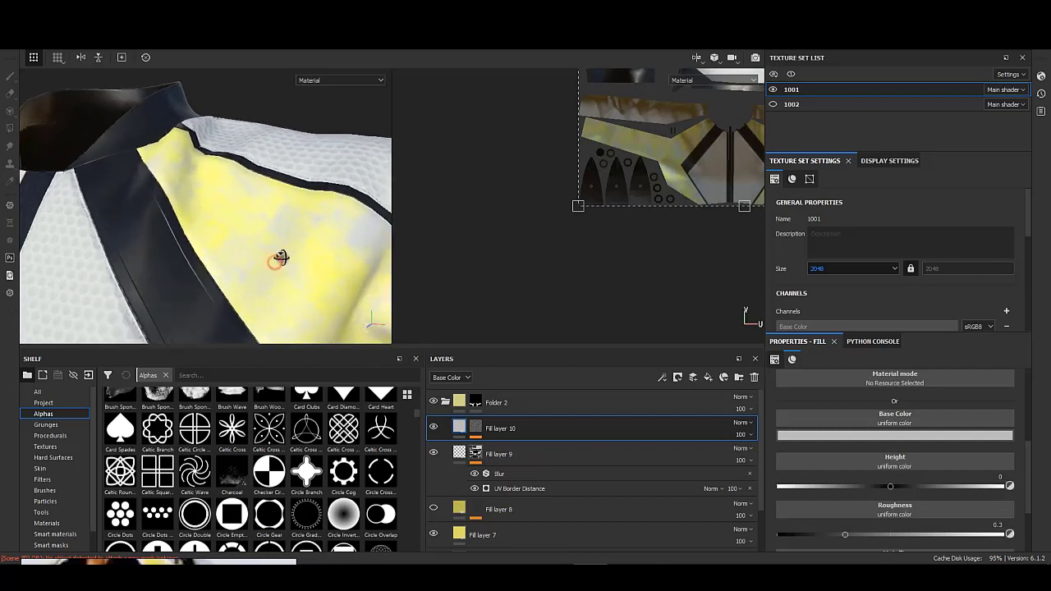
{"action": "scroll", "coordinate": [895, 460], "scroll_direction": "down", "scroll_amount": 3}
{"action": "left_click", "coordinate": [788, 458]}
{"action": "left_click", "coordinate": [842, 458]}
{"action": "left_click", "coordinate": [949, 457]}
{"action": "left_click", "coordinate": [1002, 458]}
{"action": "mouse_move", "coordinate": [296, 271]}
{"action": "left_mouse_down", "text": "alt"}
{"action": "mouse_move", "coordinate": [329, 294]}
{"action": "mouse_move", "coordinate": [221, 253]}
{"action": "mouse_move", "coordinate": [287, 252]}
{"action": "left_mouse_up", "text": "alt"}
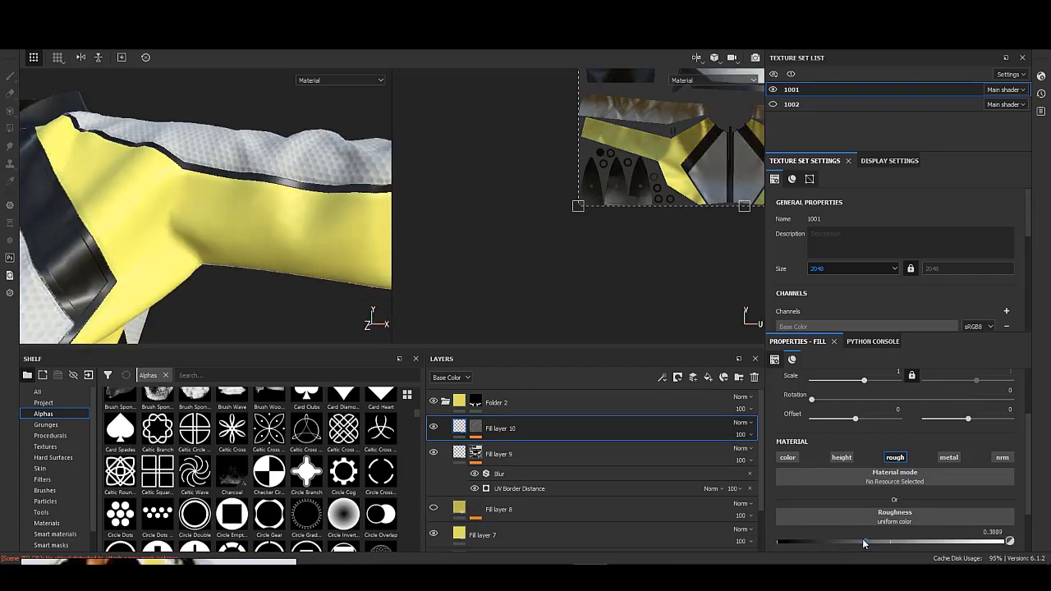
{"action": "mouse_move", "coordinate": [167, 239]}
{"action": "left_mouse_down", "text": "alt"}
{"action": "mouse_move", "coordinate": [206, 248]}
{"action": "mouse_move", "coordinate": [184, 248]}
{"action": "left_mouse_up", "text": "alt"}
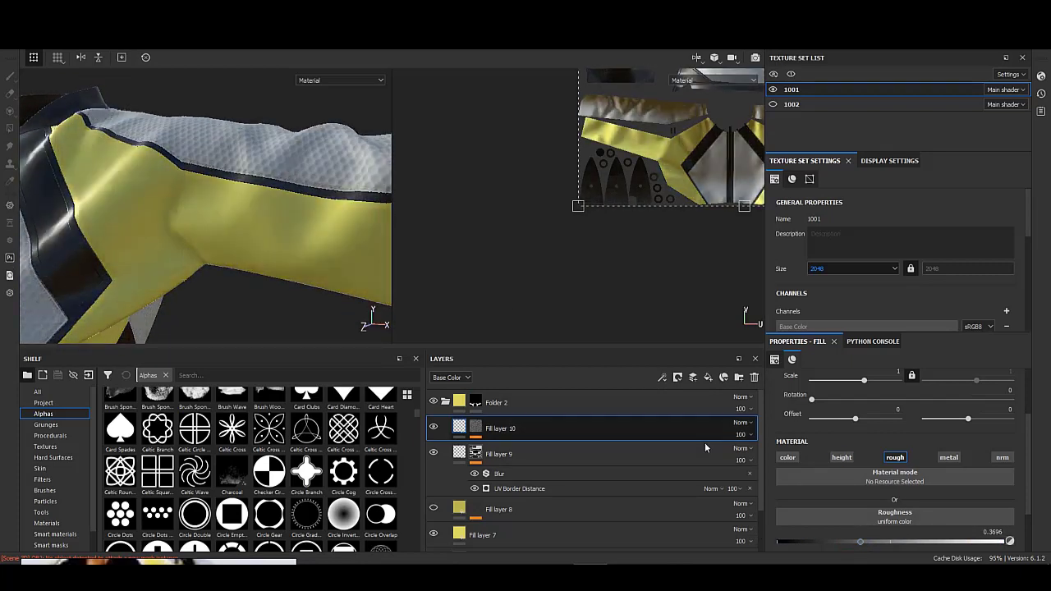
{"action": "left_click_drag", "start_coordinate": [1011, 542], "coordinate": [938, 541]}
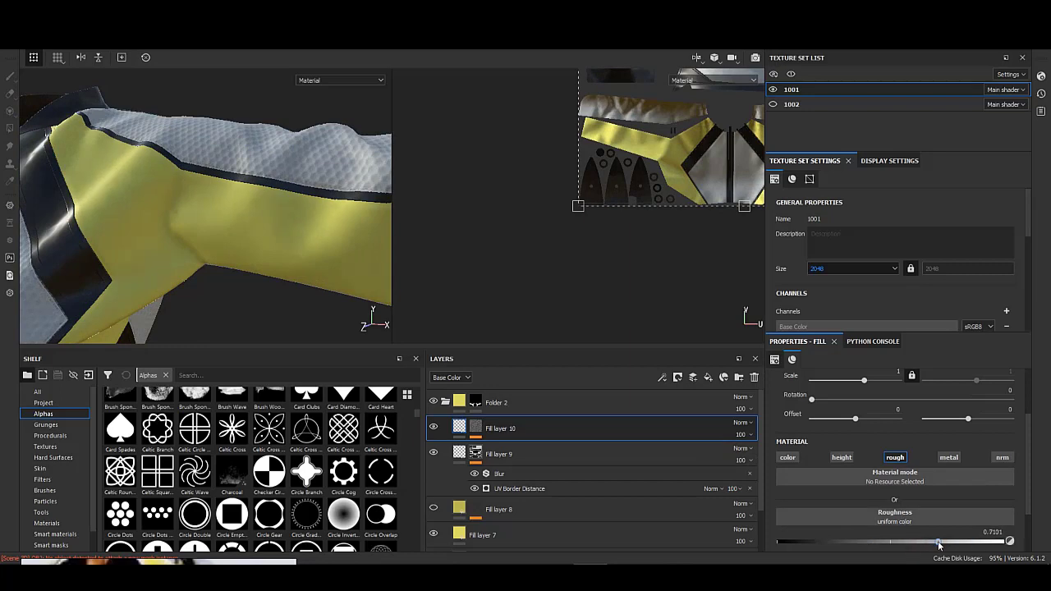
- Fine-tune the Clouds 3 mask effect settings and frame the whole jacket
{"action": "left_click", "coordinate": [476, 428]}
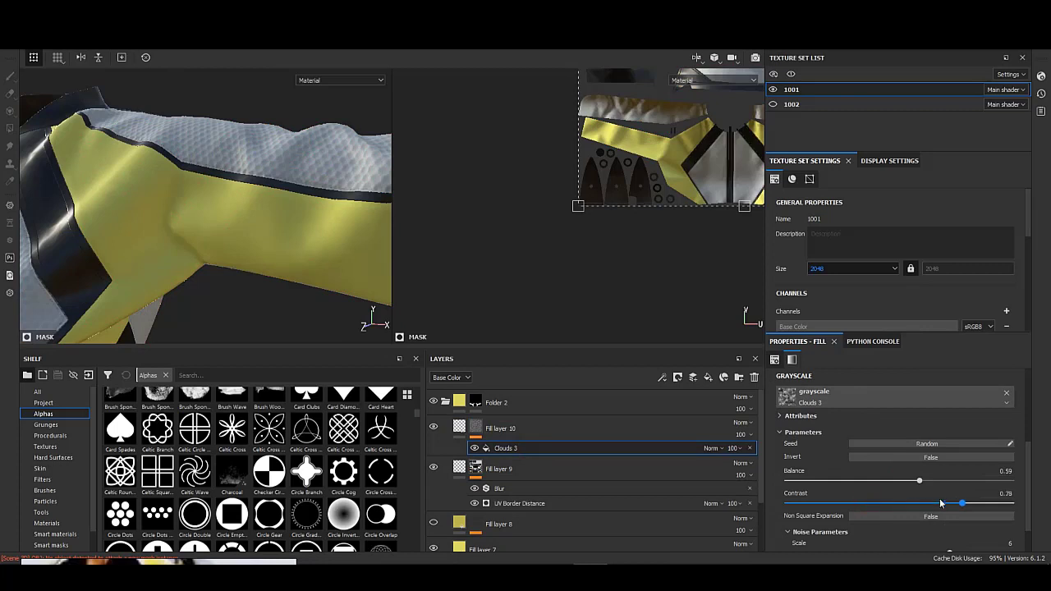
{"action": "scroll", "coordinate": [863, 507], "scroll_direction": "down", "scroll_amount": 1}
{"action": "mouse_move", "coordinate": [941, 503]}
{"action": "left_mouse_down"}
{"action": "mouse_move", "coordinate": [880, 504]}
{"action": "mouse_move", "coordinate": [888, 512]}
{"action": "left_mouse_up"}
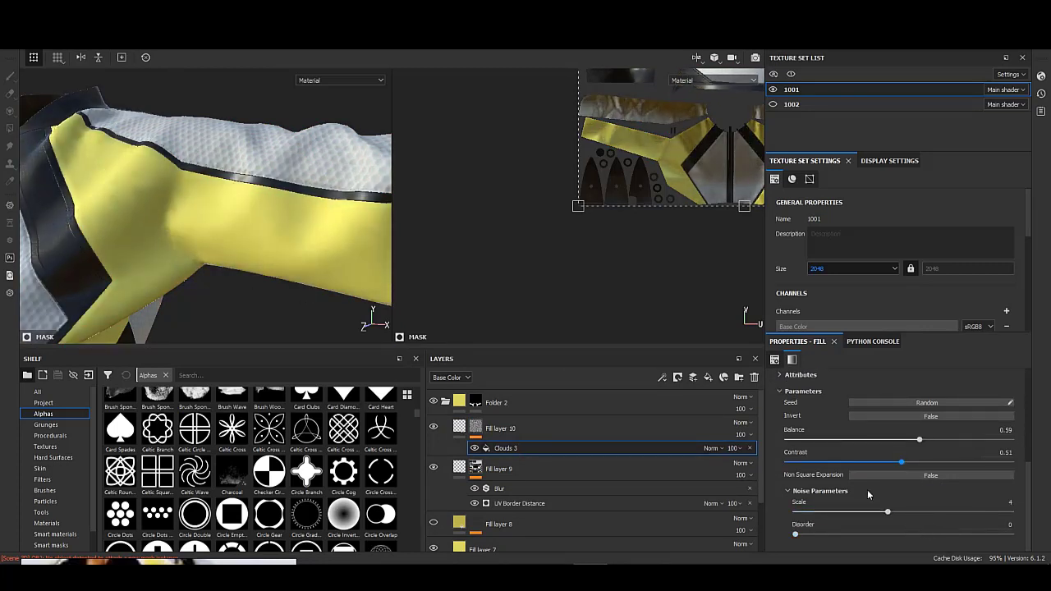
{"action": "key", "text": "f"}
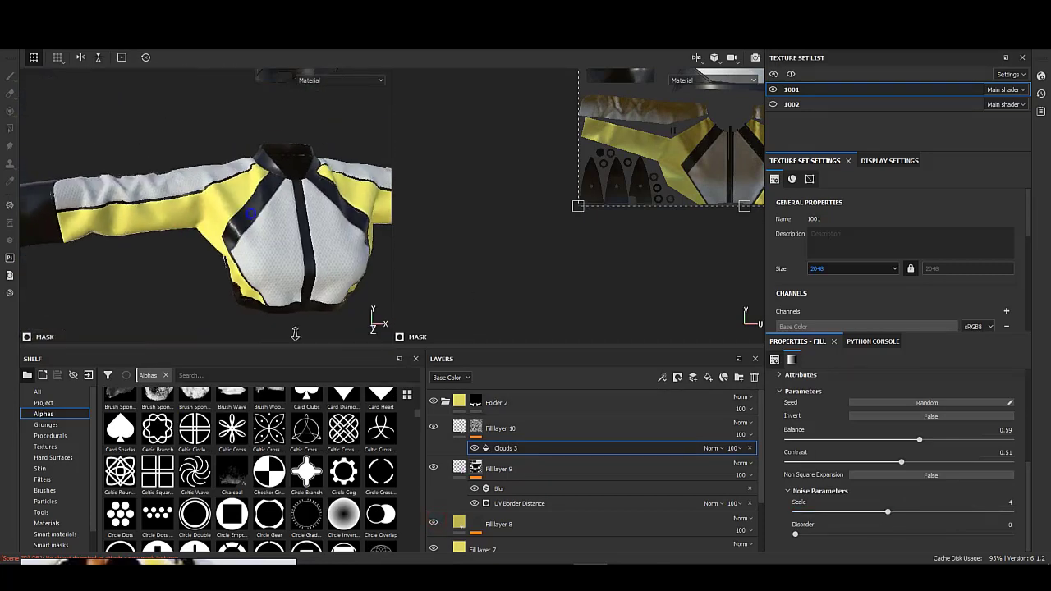
{"action": "scroll", "coordinate": [230, 211], "scroll_direction": "up", "scroll_amount": 5}
- Make Fill layer 8's dots slightly shallower with a Height of -0.0531
{"action": "right_click", "coordinate": [304, 254], "text": "ctrl+alt"}
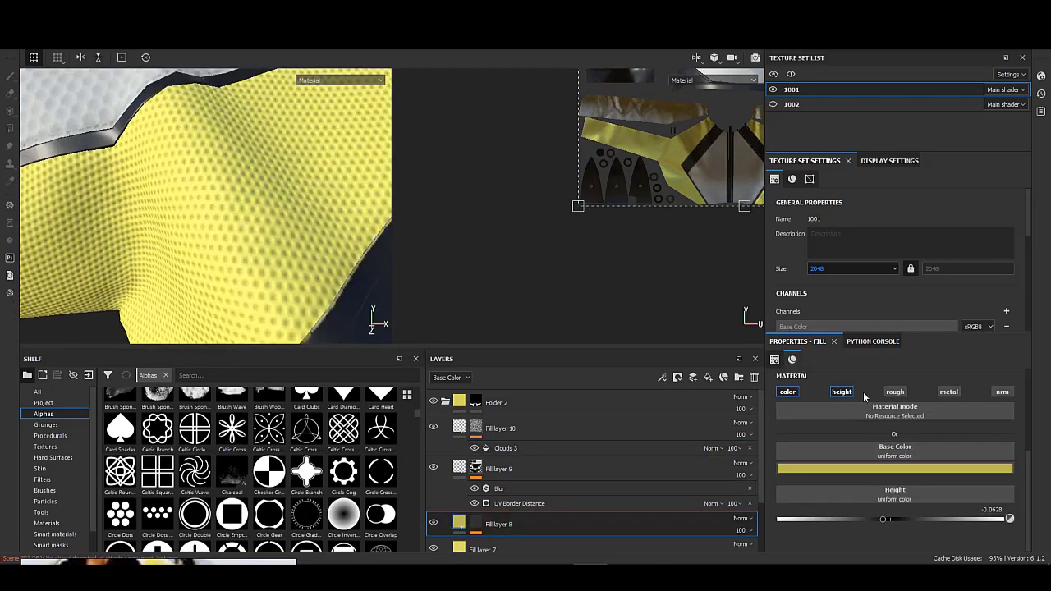
{"action": "left_click", "coordinate": [885, 520]}
{"action": "left_click_drag", "start_coordinate": [251, 237], "coordinate": [146, 189], "text": "alt"}
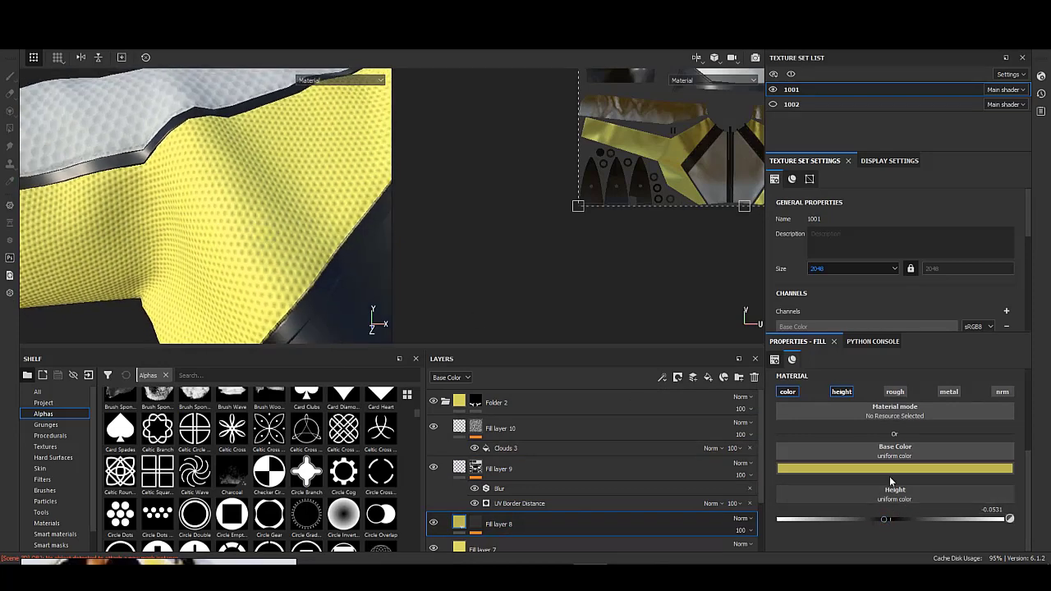
{"action": "left_click", "coordinate": [953, 468]}
{"action": "left_click", "coordinate": [817, 451]}
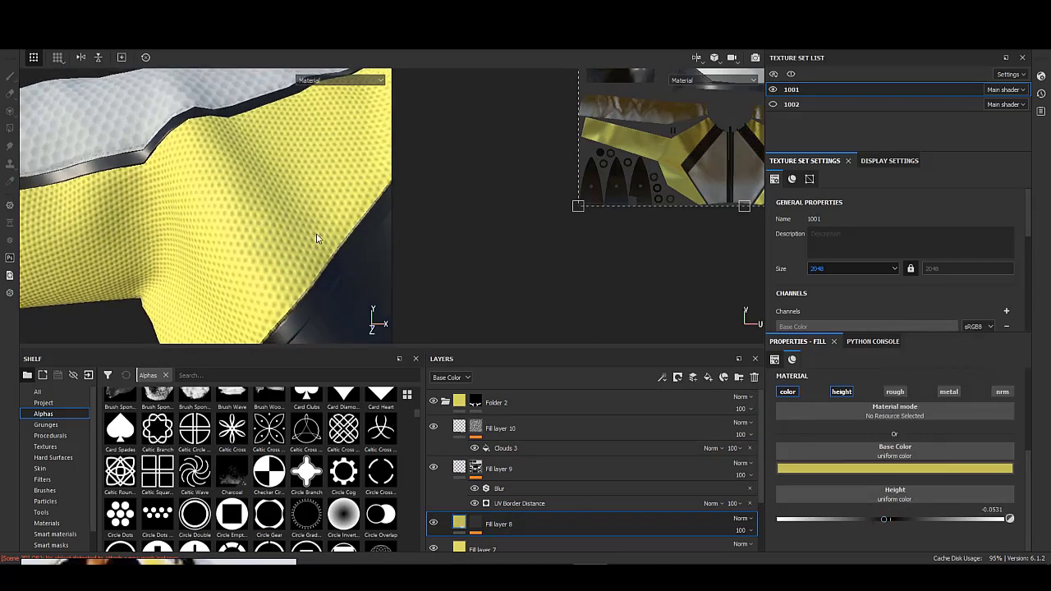
{"action": "mouse_move", "coordinate": [317, 235]}
{"action": "left_mouse_down", "text": "alt"}
{"action": "mouse_move", "coordinate": [232, 225]}
{"action": "mouse_move", "coordinate": [265, 205]}
{"action": "mouse_move", "coordinate": [291, 243]}
{"action": "mouse_move", "coordinate": [282, 181]}
{"action": "mouse_move", "coordinate": [369, 206]}
{"action": "mouse_move", "coordinate": [152, 202]}
{"action": "mouse_move", "coordinate": [246, 217]}
{"action": "mouse_move", "coordinate": [205, 205]}
{"action": "left_mouse_up", "text": "alt"}
- Add Fill layer 11 above Fill layer 10 with a black mask and a Fill effect
{"action": "key", "text": "f"}
{"action": "scroll", "coordinate": [205, 205], "scroll_direction": "up", "scroll_amount": 5}
{"action": "left_click", "coordinate": [625, 428]}
{"action": "left_click", "coordinate": [708, 378]}
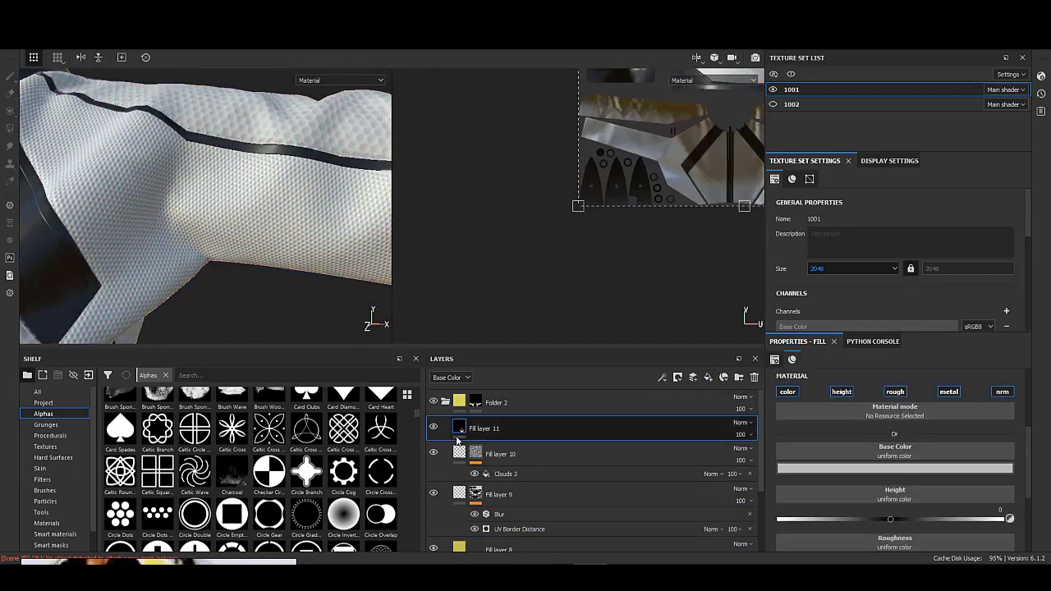
{"action": "right_click", "coordinate": [456, 428]}
{"action": "left_click", "coordinate": [528, 103]}
{"action": "right_click", "coordinate": [478, 425]}
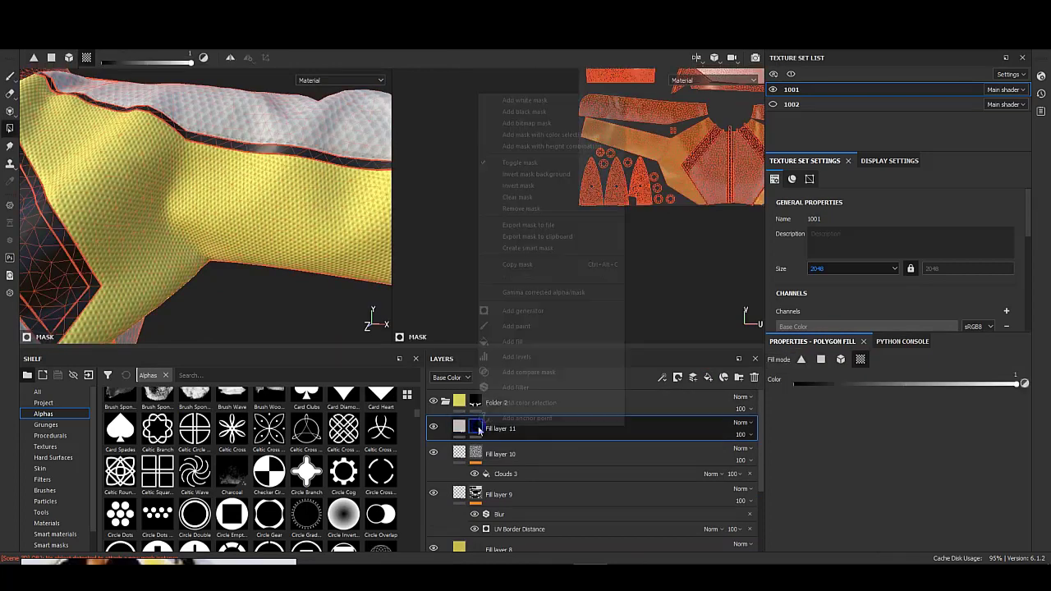
{"action": "left_click", "coordinate": [518, 341]}
- Browse the grayscale procedural textures for the Fill effect's pattern
{"action": "left_click", "coordinate": [895, 391]}
{"action": "scroll", "coordinate": [911, 491], "scroll_direction": "down", "scroll_amount": 5}
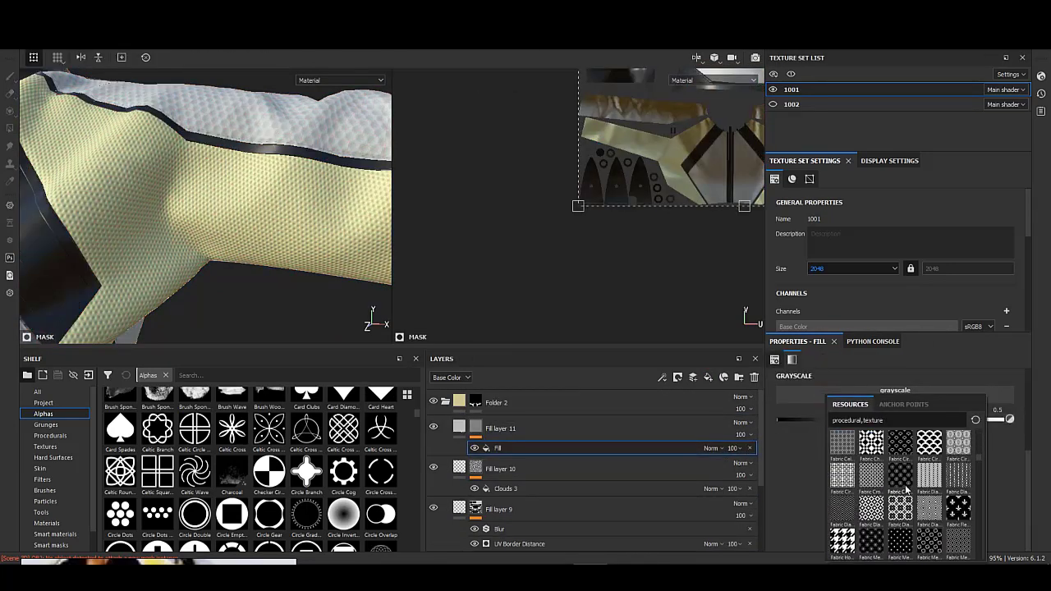
{"action": "scroll", "coordinate": [906, 491], "scroll_direction": "down", "scroll_amount": 1}
{"action": "scroll", "coordinate": [904, 497], "scroll_direction": "down", "scroll_amount": 1}
{"action": "scroll", "coordinate": [901, 502], "scroll_direction": "down", "scroll_amount": 1}
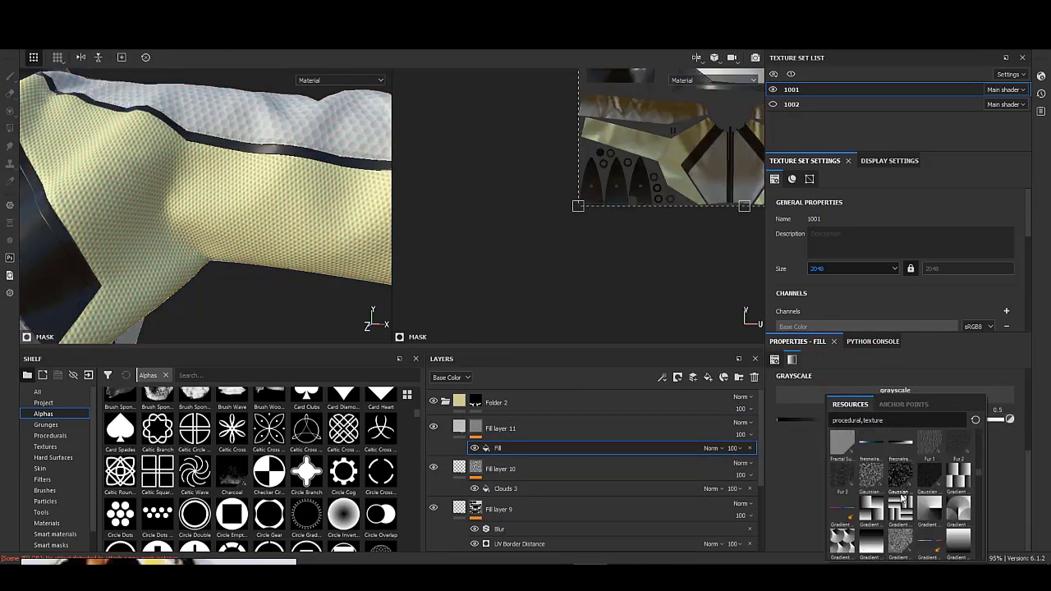
{"action": "scroll", "coordinate": [900, 510], "scroll_direction": "down", "scroll_amount": 1}
{"action": "scroll", "coordinate": [899, 507], "scroll_direction": "down", "scroll_amount": 1}
{"action": "scroll", "coordinate": [897, 508], "scroll_direction": "down", "scroll_amount": 2}
{"action": "scroll", "coordinate": [895, 509], "scroll_direction": "down", "scroll_amount": 1}
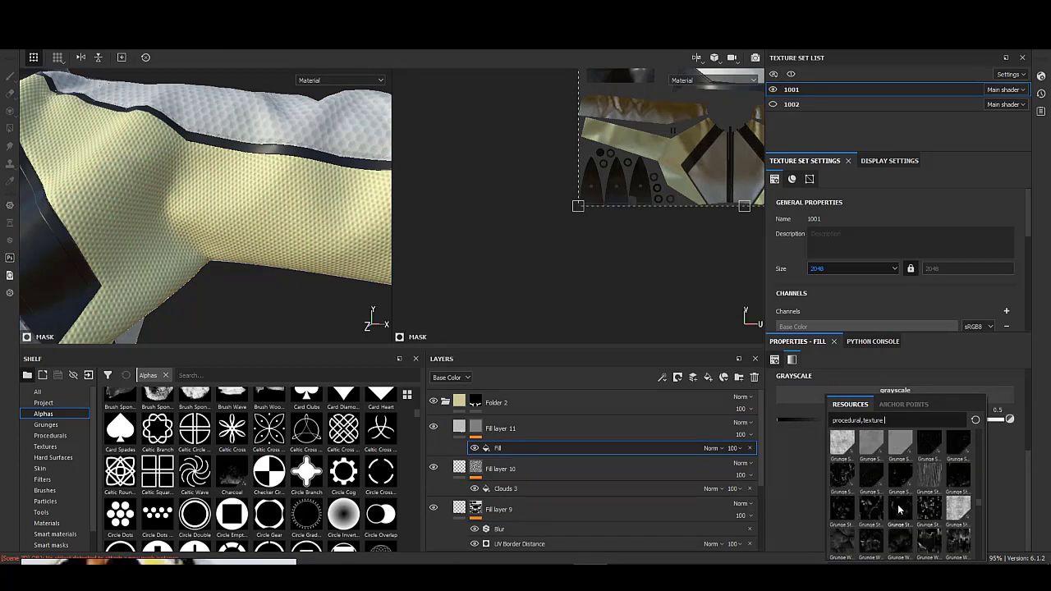
{"action": "scroll", "coordinate": [892, 510], "scroll_direction": "down", "scroll_amount": 1}
{"action": "scroll", "coordinate": [892, 510], "scroll_direction": "down", "scroll_amount": 1}
{"action": "scroll", "coordinate": [895, 510], "scroll_direction": "down", "scroll_amount": 2}
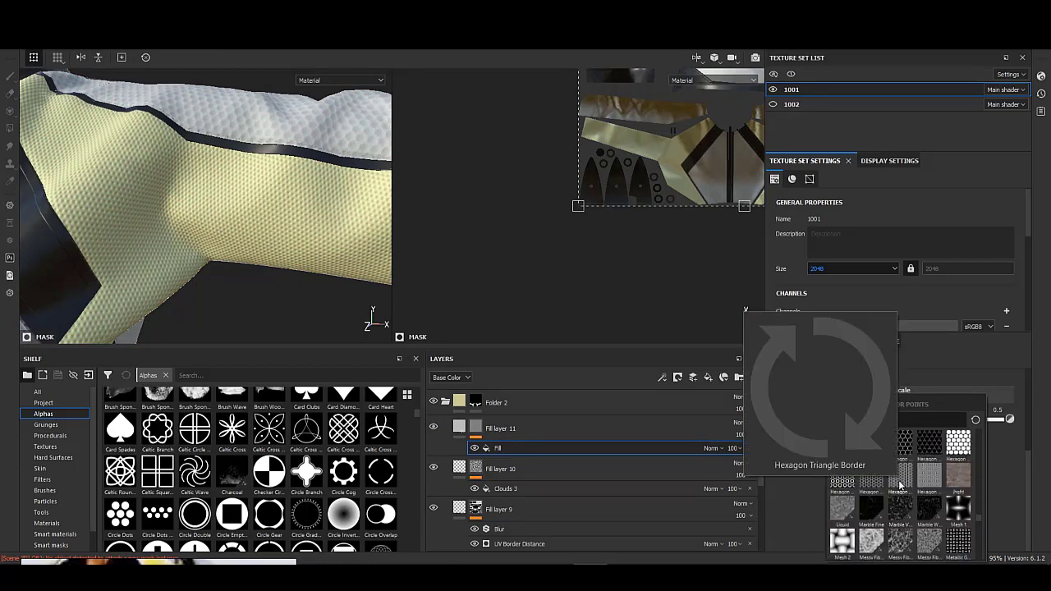
{"action": "scroll", "coordinate": [908, 485], "scroll_direction": "down", "scroll_amount": 5}
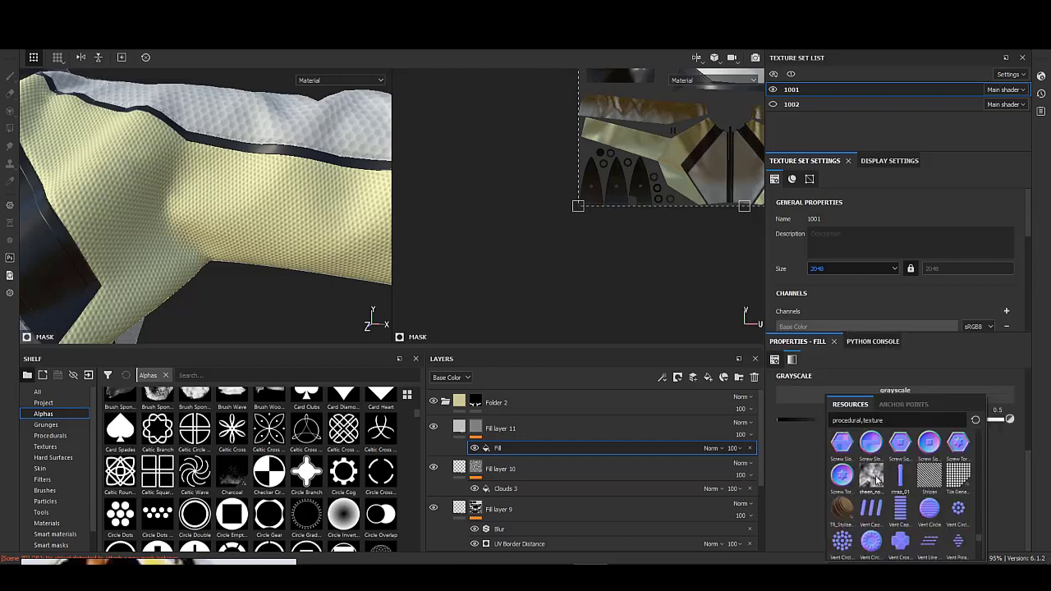
{"action": "scroll", "coordinate": [903, 488], "scroll_direction": "down", "scroll_amount": 2}
{"action": "scroll", "coordinate": [920, 488], "scroll_direction": "down", "scroll_amount": 2}
{"action": "scroll", "coordinate": [922, 501], "scroll_direction": "down", "scroll_amount": 2}
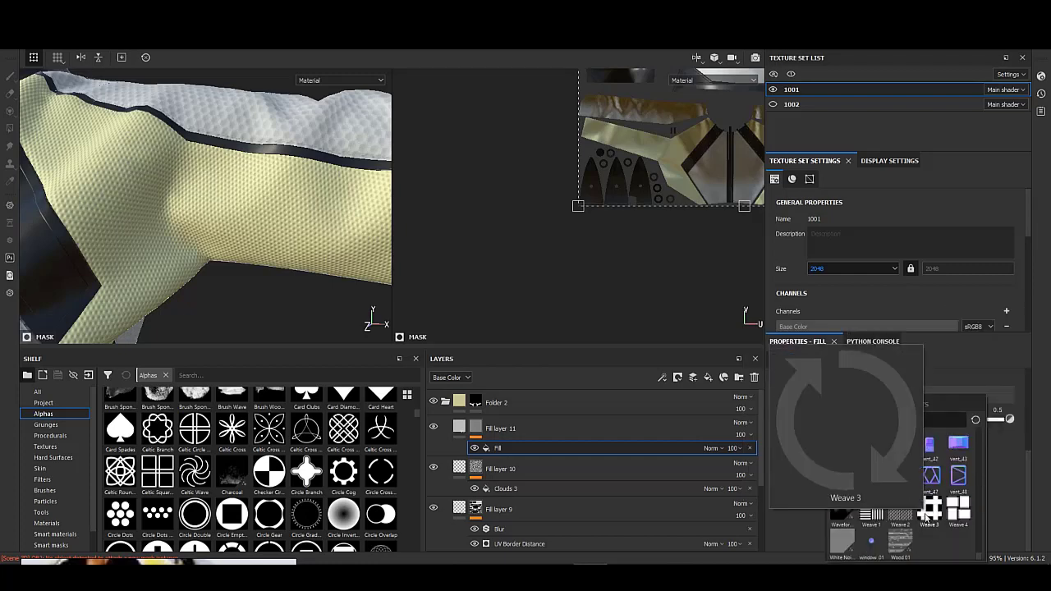
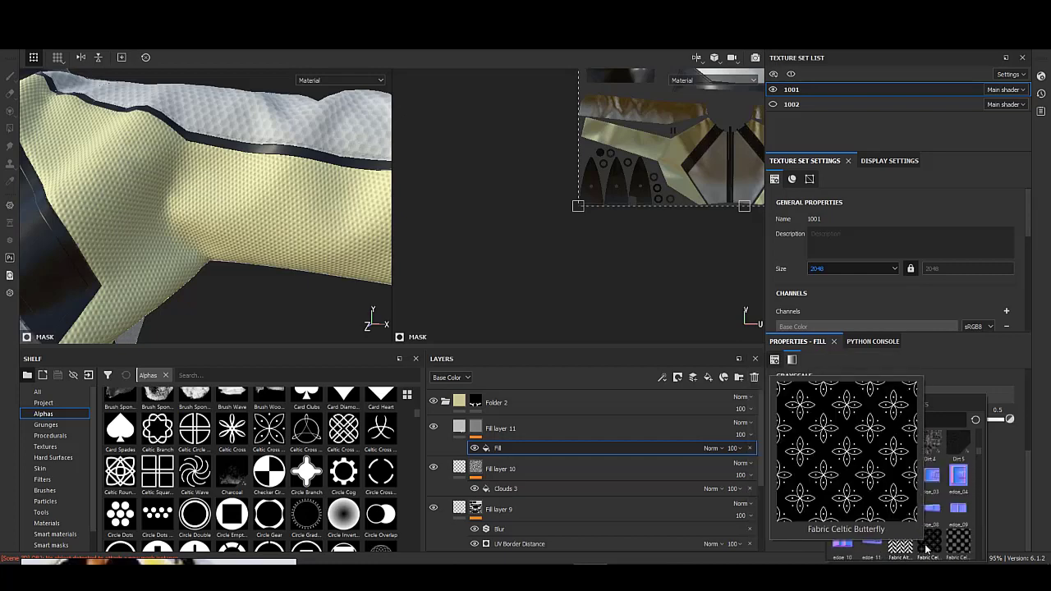
- Use Checker 2 as Fill layer 11's mask pattern, with Tiling 4 and Histogram position 0.42
{"action": "scroll", "coordinate": [899, 509], "scroll_direction": "down", "scroll_amount": 3}
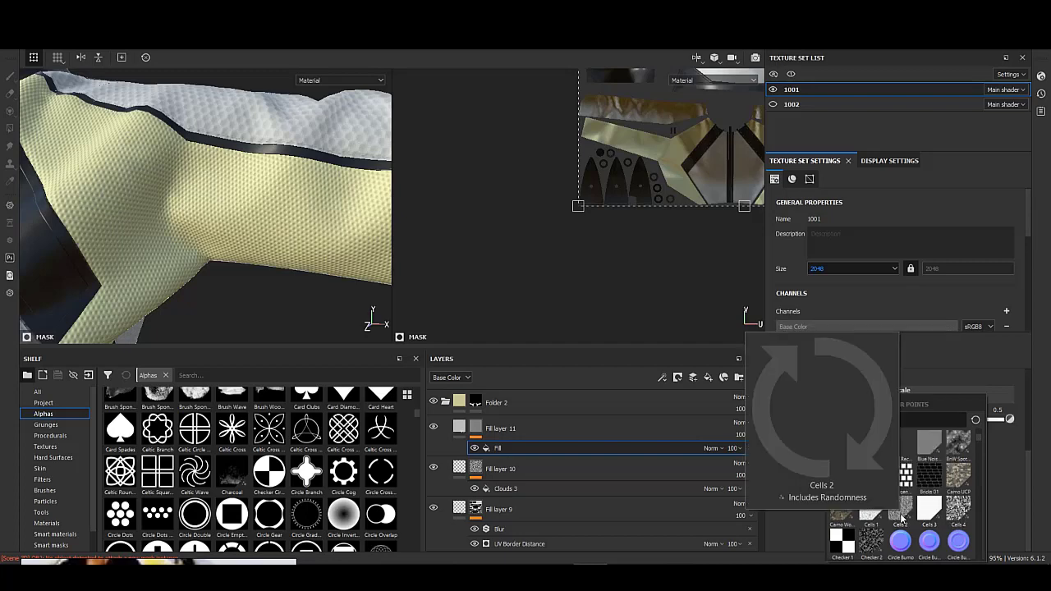
{"action": "mouse_move", "coordinate": [871, 509]}
{"action": "left_click", "coordinate": [871, 542]}
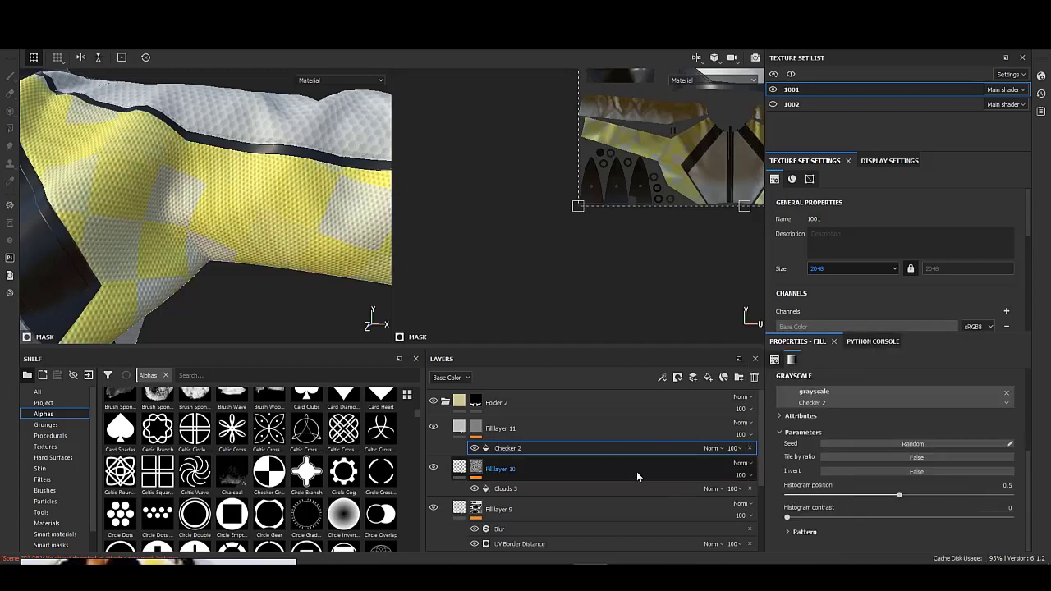
{"action": "left_click", "coordinate": [516, 449]}
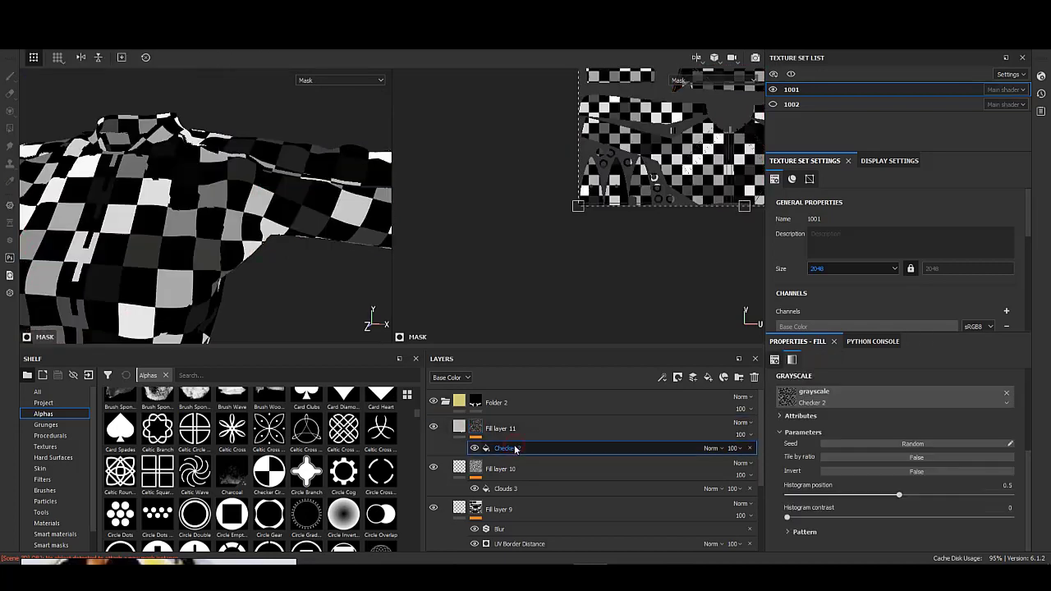
{"action": "left_click", "coordinate": [806, 533]}
{"action": "left_click_drag", "start_coordinate": [846, 490], "coordinate": [1015, 490]}
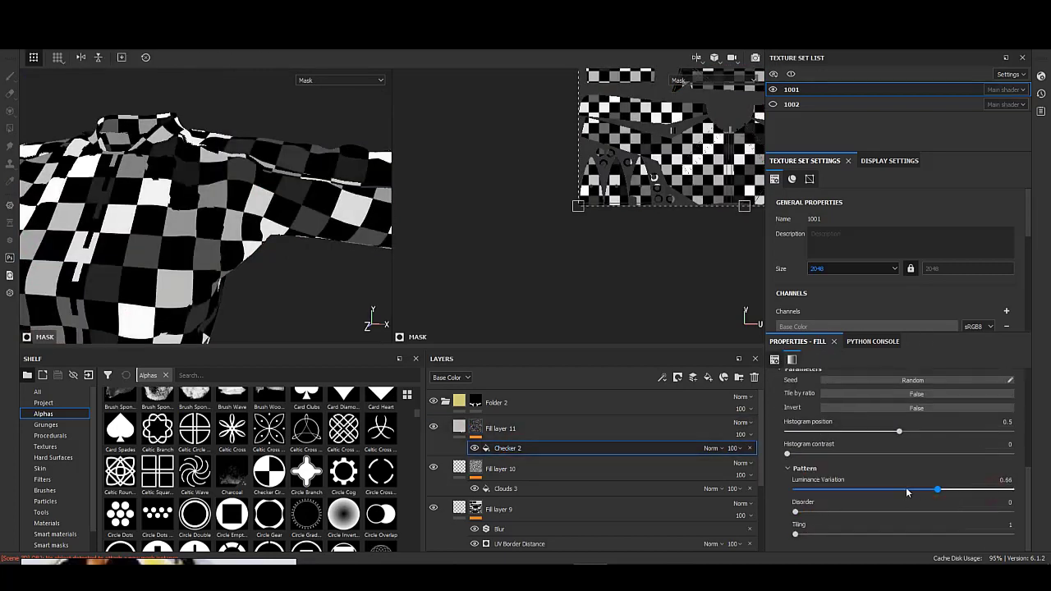
{"action": "mouse_move", "coordinate": [796, 534]}
{"action": "left_mouse_down"}
{"action": "mouse_move", "coordinate": [849, 533]}
{"action": "mouse_move", "coordinate": [839, 533]}
{"action": "left_mouse_up"}
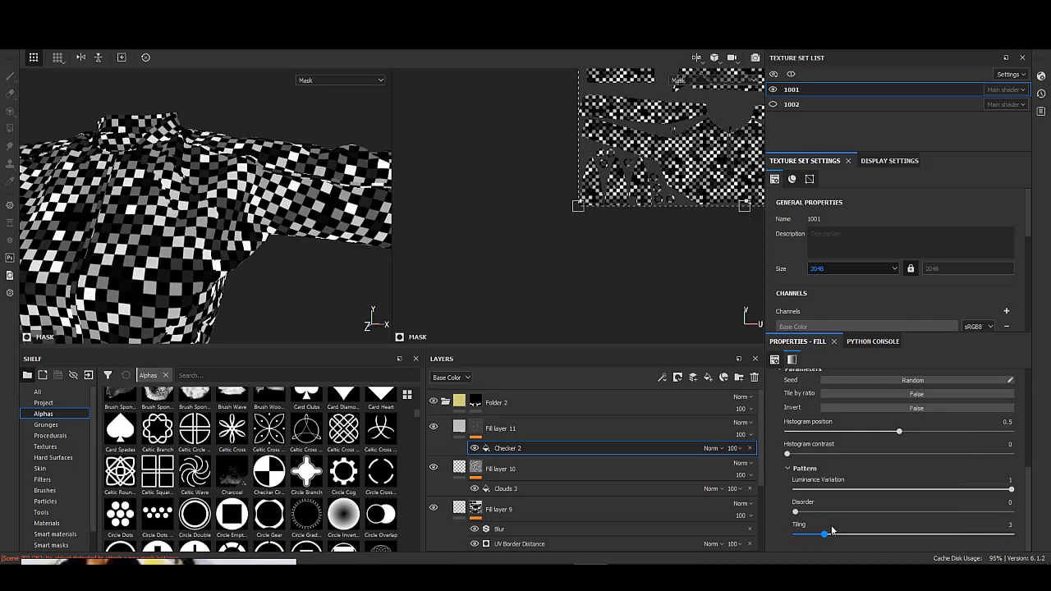
{"action": "left_click_drag", "start_coordinate": [898, 435], "coordinate": [896, 434]}
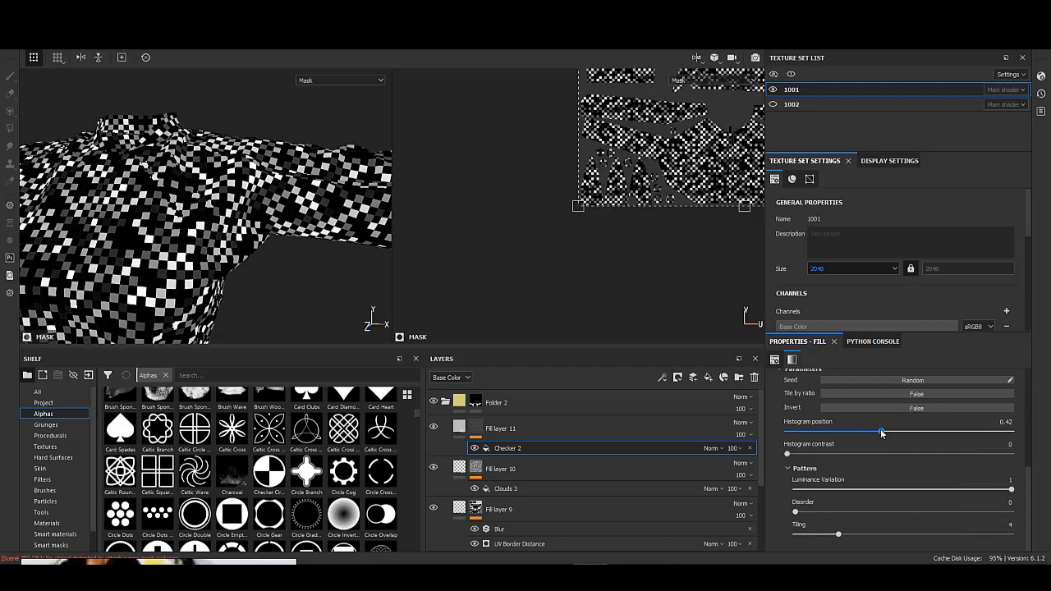
{"action": "left_click", "coordinate": [501, 428]}
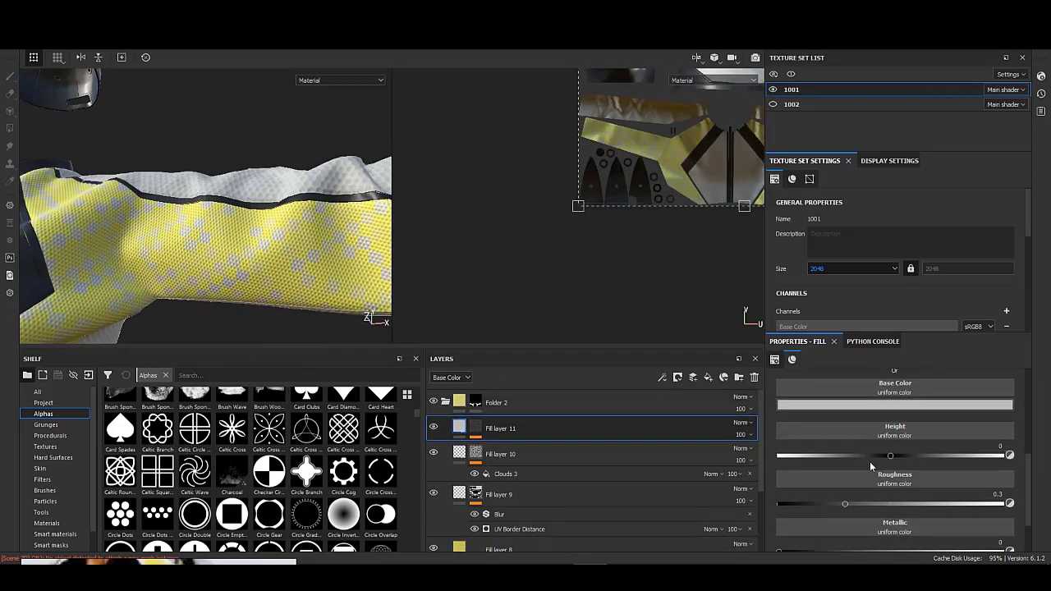
- Disable colour on Fill layer 11 so it adds only height, and add a Blur filter to its mask
{"action": "scroll", "coordinate": [869, 461], "scroll_direction": "up", "scroll_amount": 3}
{"action": "left_click", "coordinate": [790, 459]}
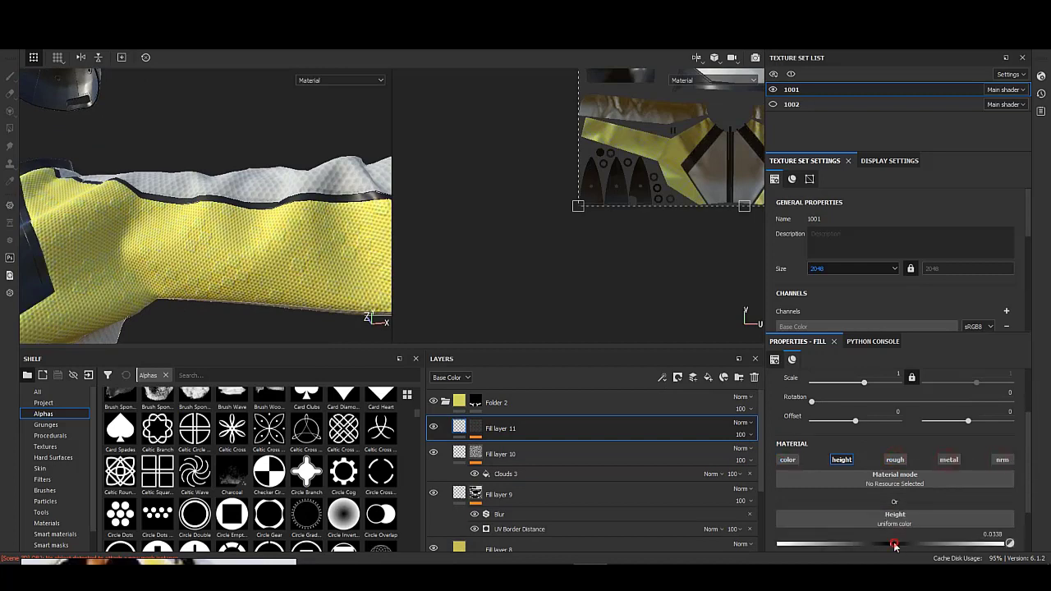
{"action": "mouse_move", "coordinate": [214, 246]}
{"action": "left_mouse_down", "text": "alt"}
{"action": "mouse_move", "coordinate": [116, 263]}
{"action": "mouse_move", "coordinate": [222, 239]}
{"action": "left_mouse_up", "text": "alt"}
{"action": "right_click", "coordinate": [476, 428]}
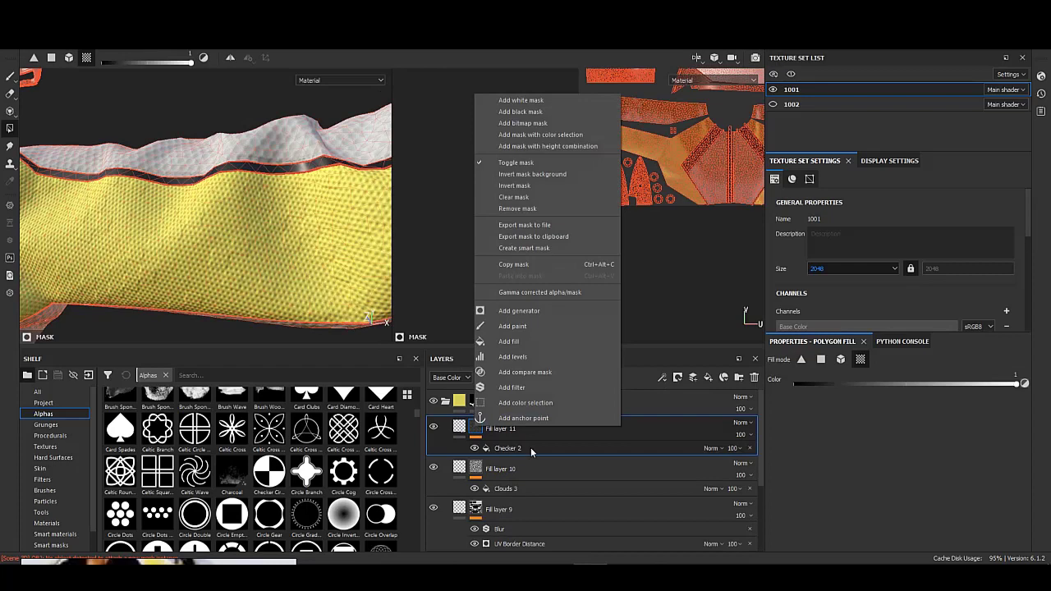
{"action": "left_click", "coordinate": [513, 387]}
{"action": "left_click", "coordinate": [838, 379]}
{"action": "left_click", "coordinate": [889, 407]}
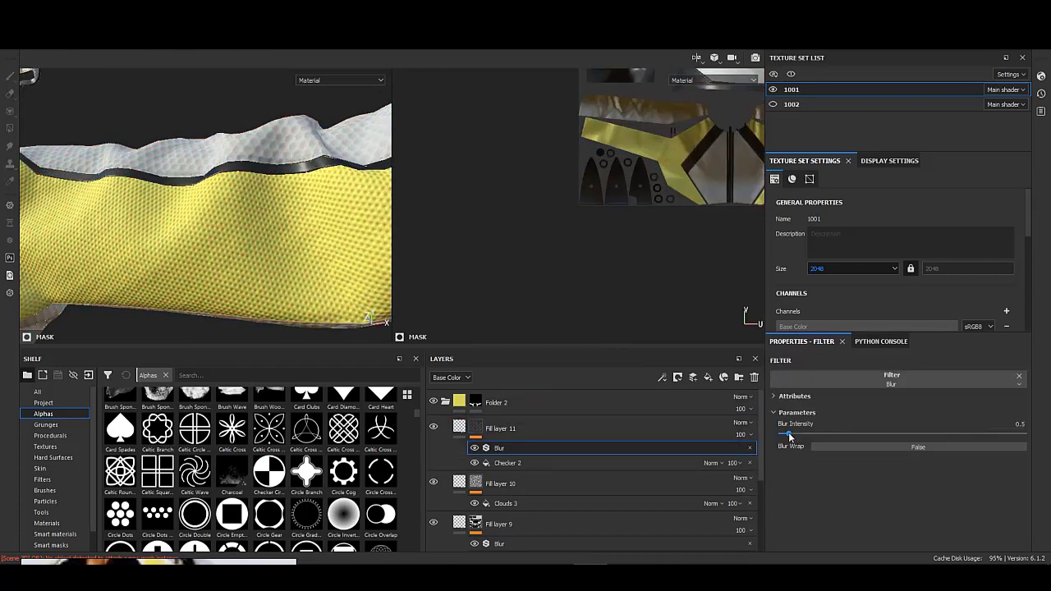
- Adjust the Checker 2 histogram position and add disorder to scatter the squares
{"action": "left_click", "coordinate": [508, 463]}
{"action": "left_click_drag", "start_coordinate": [835, 464], "coordinate": [899, 465]}
{"action": "scroll", "coordinate": [895, 495], "scroll_direction": "down", "scroll_amount": 1}
{"action": "left_click_drag", "start_coordinate": [873, 534], "coordinate": [840, 536]}
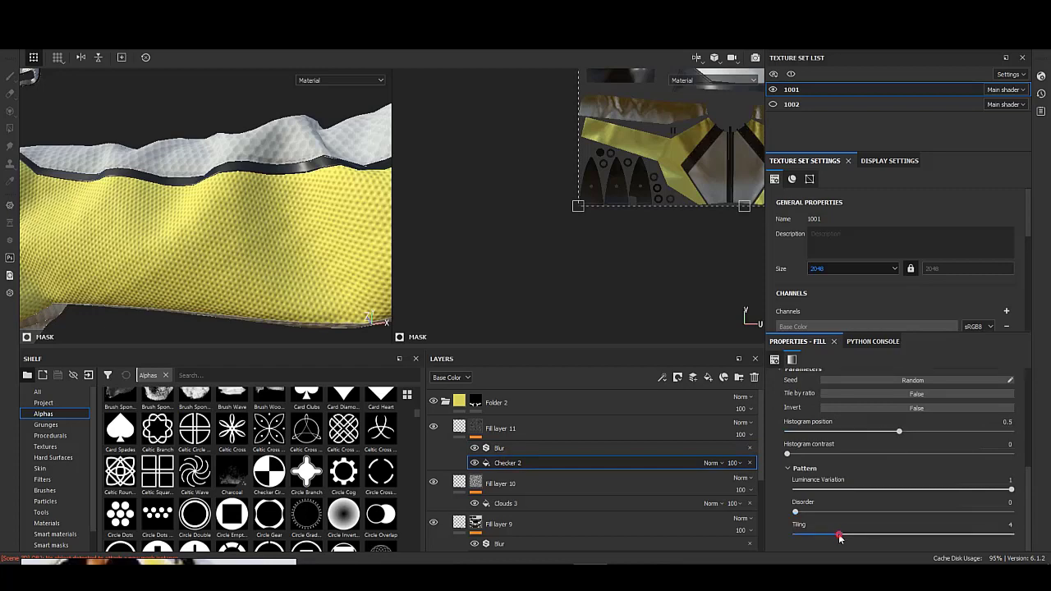
{"action": "key", "text": "4"}
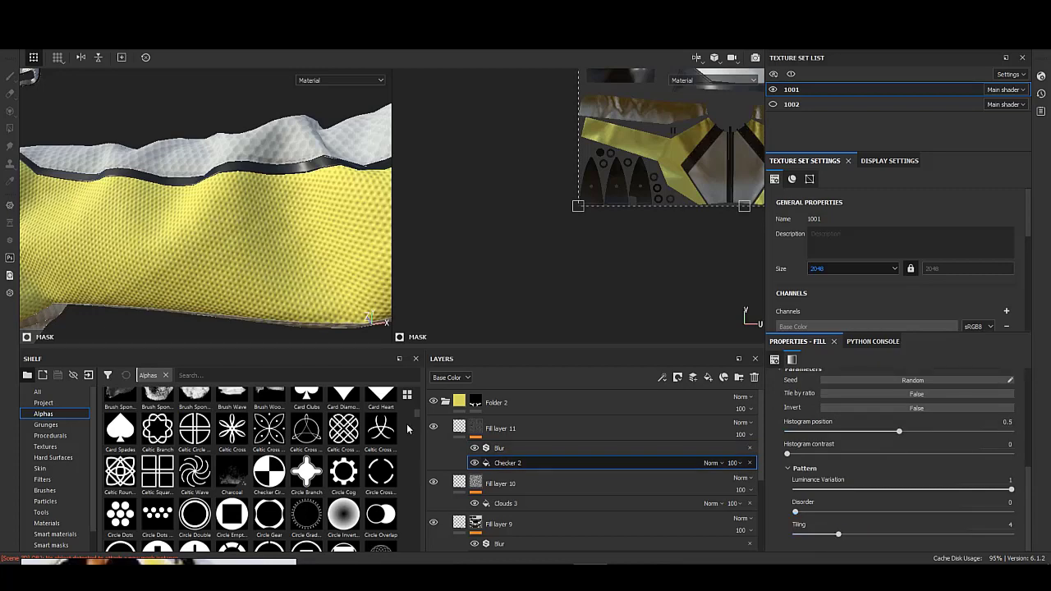
{"action": "left_click", "coordinate": [515, 464]}
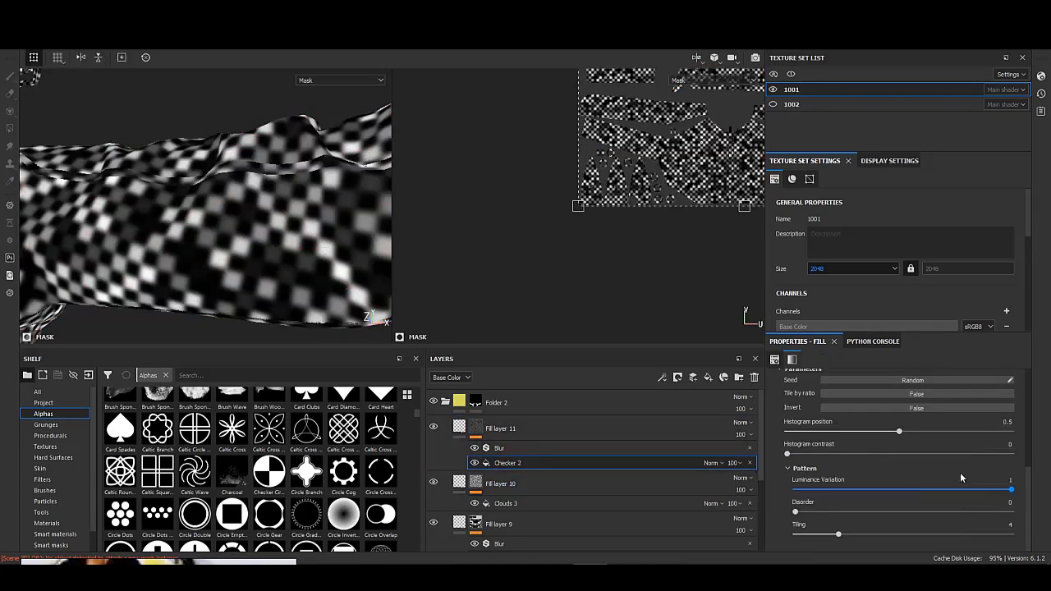
{"action": "mouse_move", "coordinate": [795, 512]}
{"action": "left_mouse_down"}
{"action": "mouse_move", "coordinate": [814, 513]}
{"action": "mouse_move", "coordinate": [792, 513]}
{"action": "mouse_move", "coordinate": [824, 535]}
{"action": "left_mouse_up"}
- Enable the Blur effect on the mask and set its intensity to about 1.01
{"action": "left_click", "coordinate": [450, 425]}
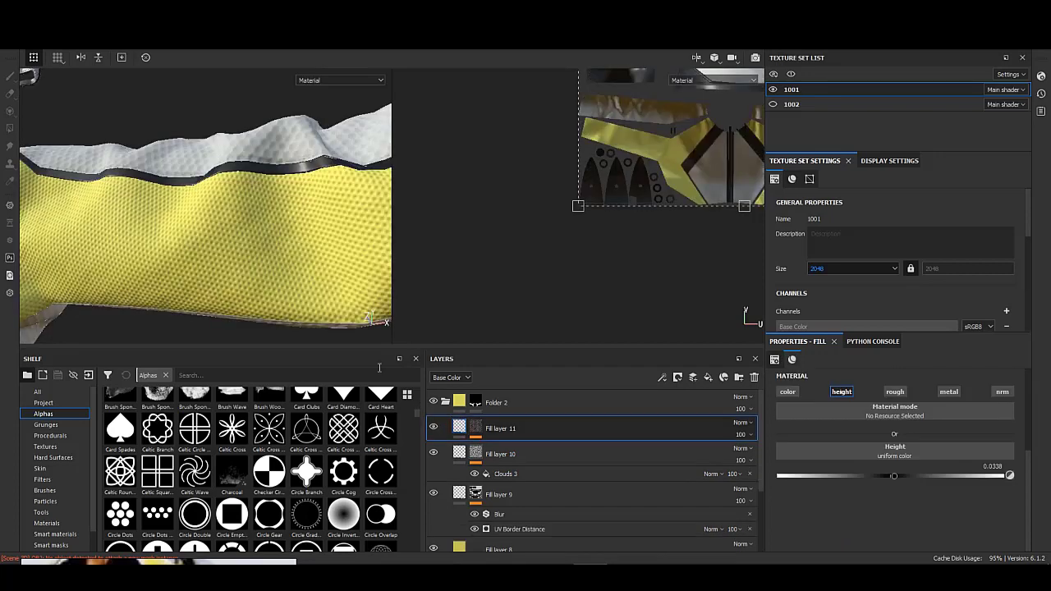
{"action": "mouse_move", "coordinate": [288, 244]}
{"action": "left_mouse_down", "text": "alt"}
{"action": "mouse_move", "coordinate": [178, 258]}
{"action": "mouse_move", "coordinate": [247, 238]}
{"action": "left_mouse_up", "text": "alt"}
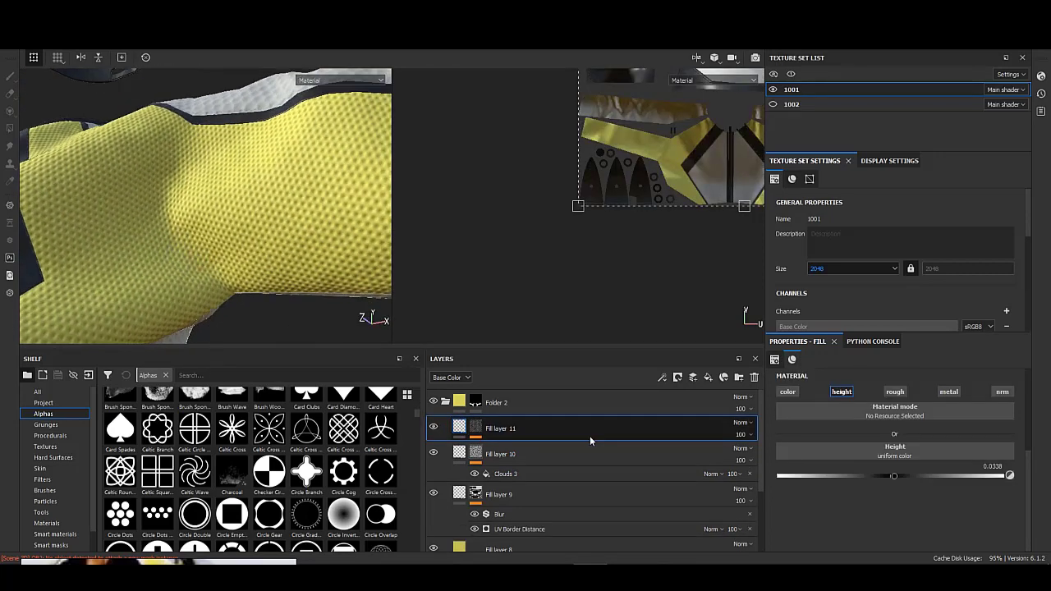
{"action": "left_click", "coordinate": [476, 426]}
{"action": "left_click", "coordinate": [474, 447]}
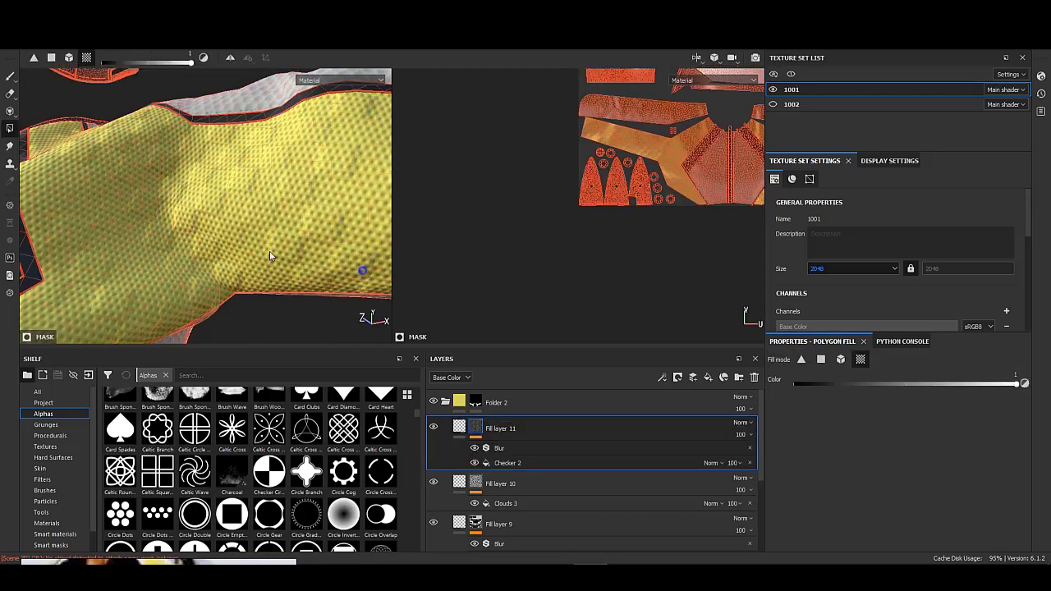
{"action": "left_click_drag", "start_coordinate": [271, 256], "coordinate": [180, 235], "text": "alt"}
{"action": "left_click", "coordinate": [499, 447]}
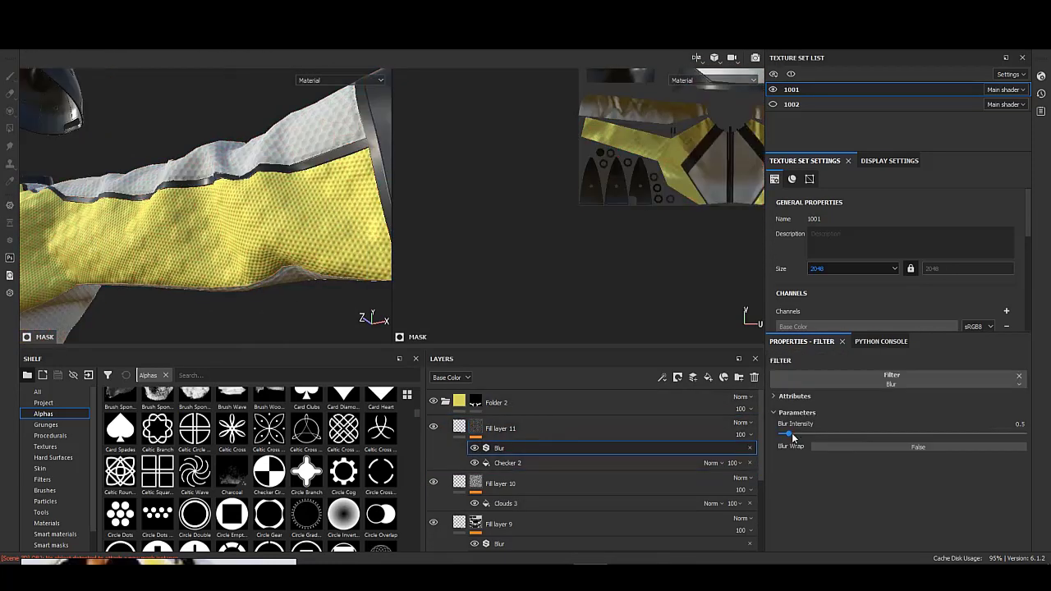
{"action": "left_click_drag", "start_coordinate": [796, 436], "coordinate": [796, 434]}
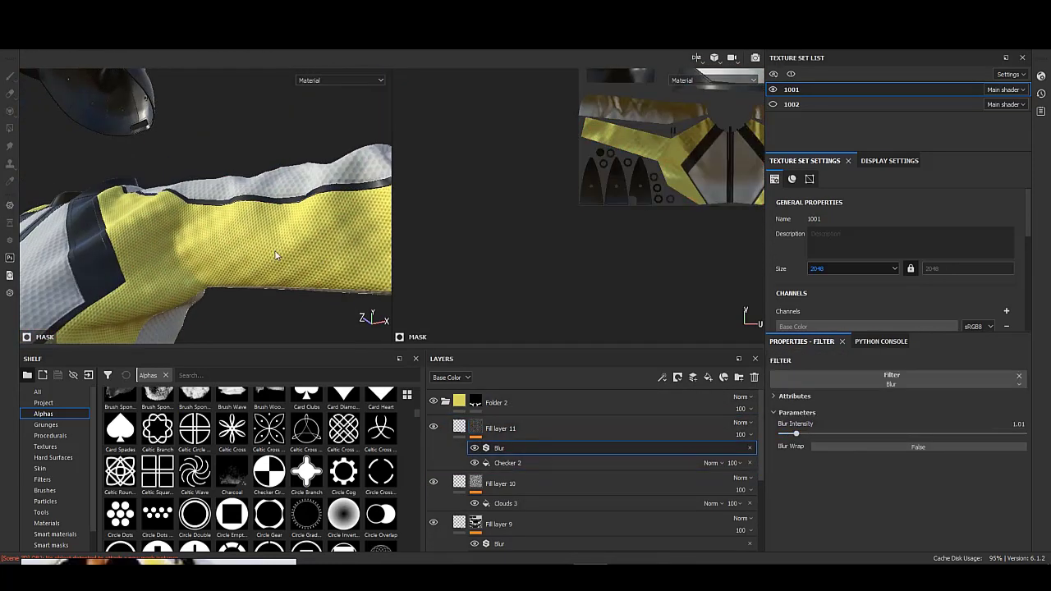
{"action": "left_click_drag", "start_coordinate": [270, 299], "coordinate": [254, 317], "text": "alt"}
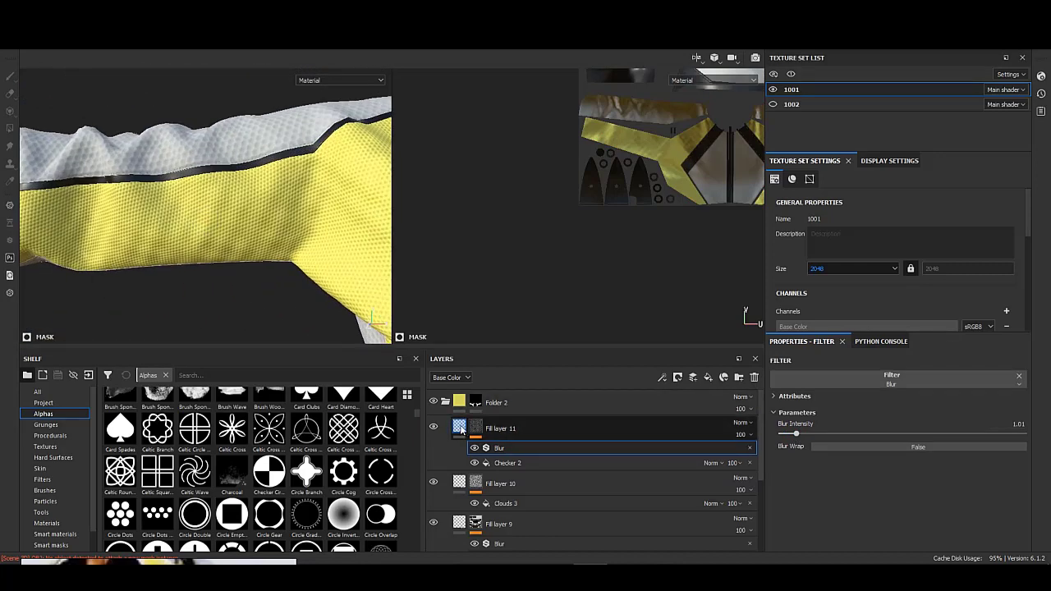
{"action": "left_click", "coordinate": [501, 428]}
{"action": "left_click_drag", "start_coordinate": [271, 246], "coordinate": [217, 262], "text": "alt"}
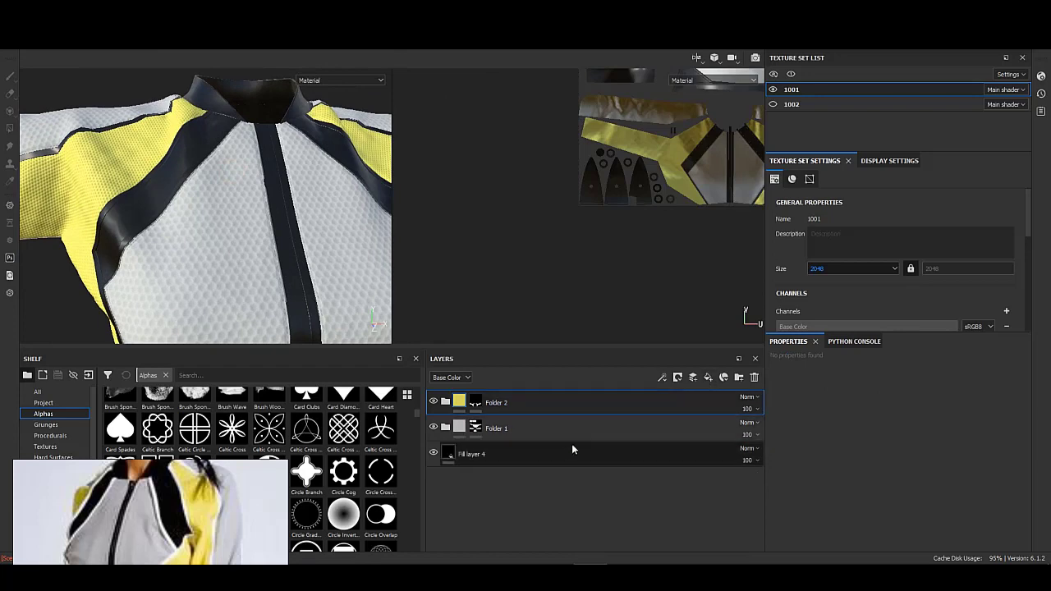
- Set Fill layer 4's base colour to near-white
{"action": "left_click", "coordinate": [573, 449]}
{"action": "left_click", "coordinate": [879, 472]}
{"action": "left_click", "coordinate": [887, 375]}
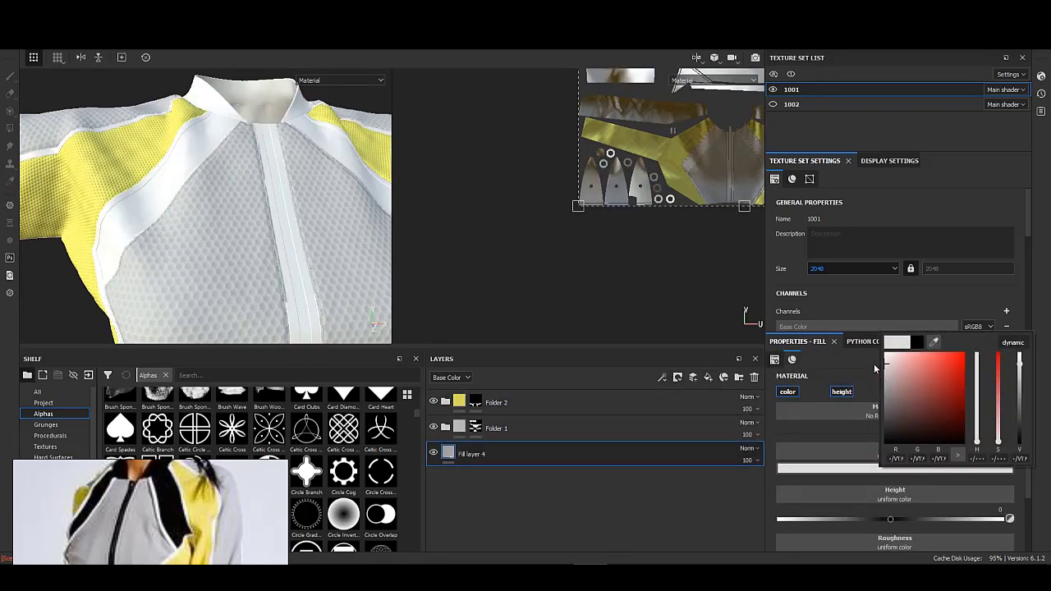
- Add a new fill layer and Folder 3, and give Fill layer 12 a dark base colour
{"action": "left_click", "coordinate": [709, 377]}
{"action": "left_click", "coordinate": [739, 377]}
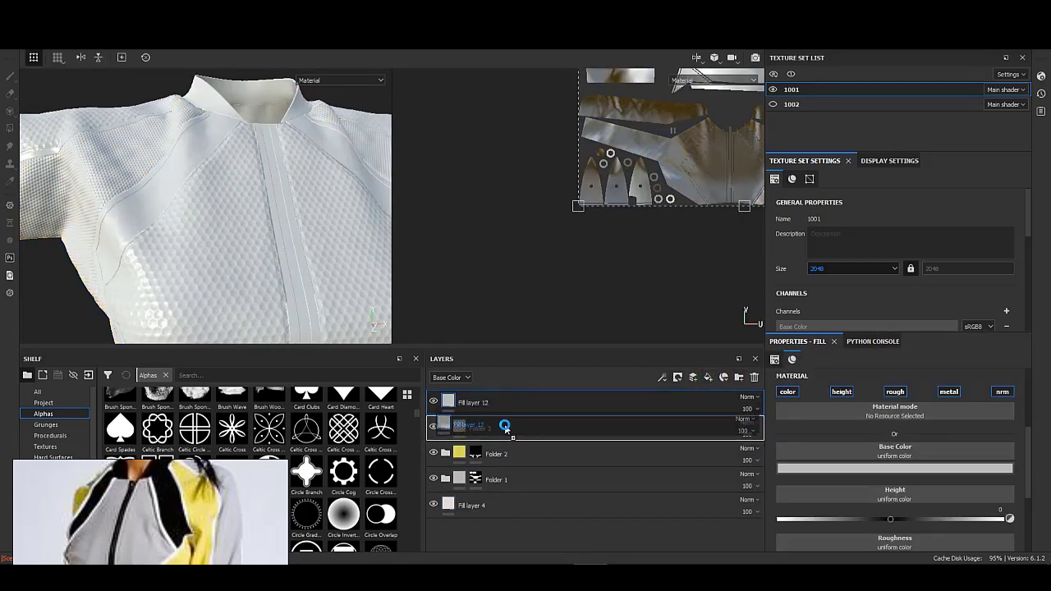
{"action": "right_click", "coordinate": [462, 401]}
{"action": "left_click", "coordinate": [496, 419]}
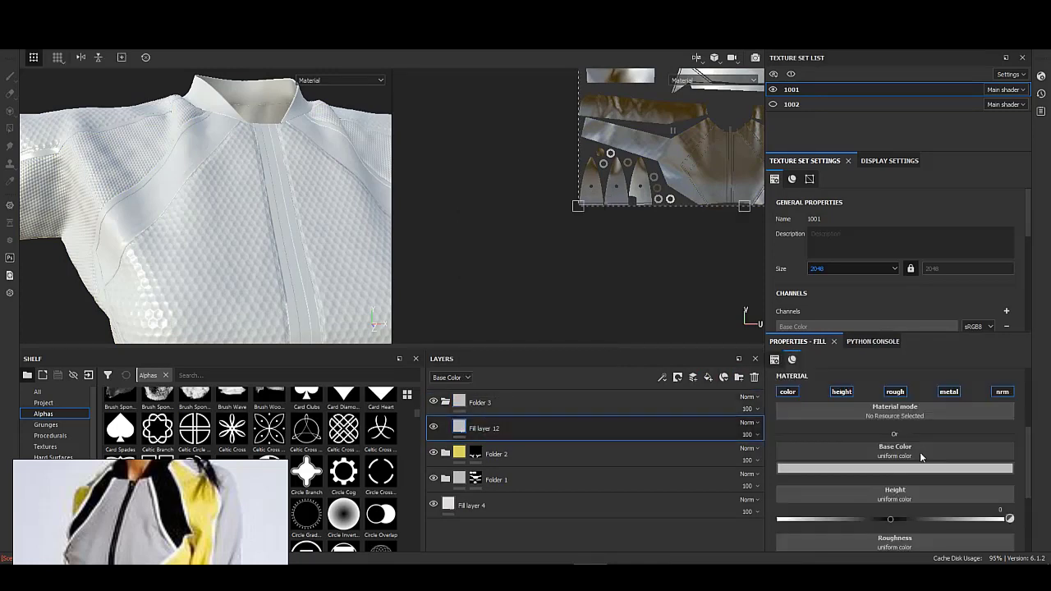
{"action": "left_click", "coordinate": [879, 464]}
{"action": "left_click", "coordinate": [912, 431]}
- Give Folder 3 a black mask and inspect the dark seam strip around the jacket
{"action": "left_click", "coordinate": [480, 404]}
{"action": "right_click", "coordinate": [481, 406]}
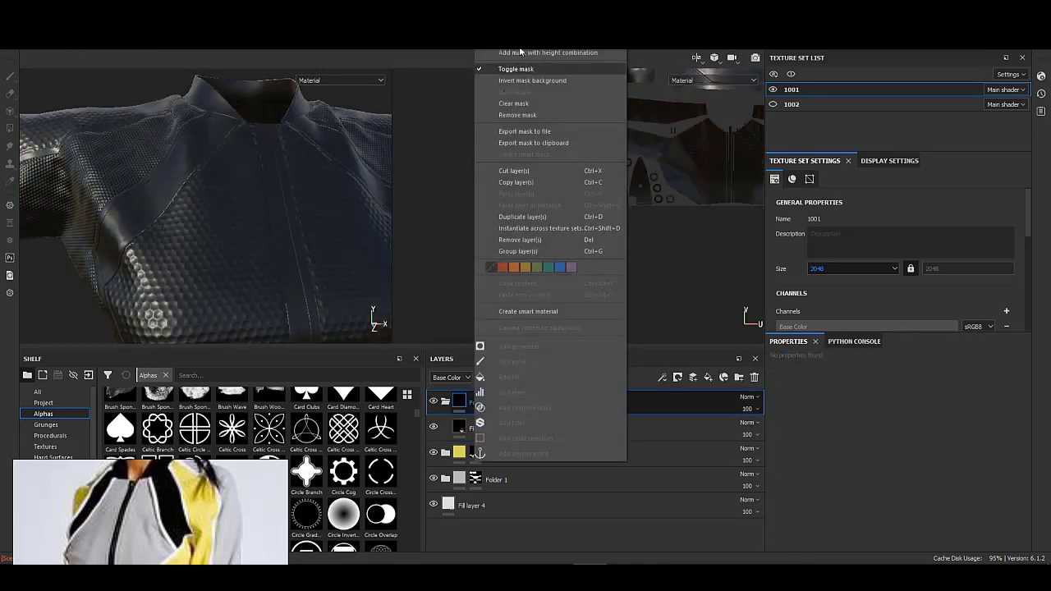
{"action": "left_click", "coordinate": [534, 70]}
{"action": "left_click", "coordinate": [175, 158]}
{"action": "left_click_drag", "start_coordinate": [175, 159], "coordinate": [254, 210], "text": "alt"}
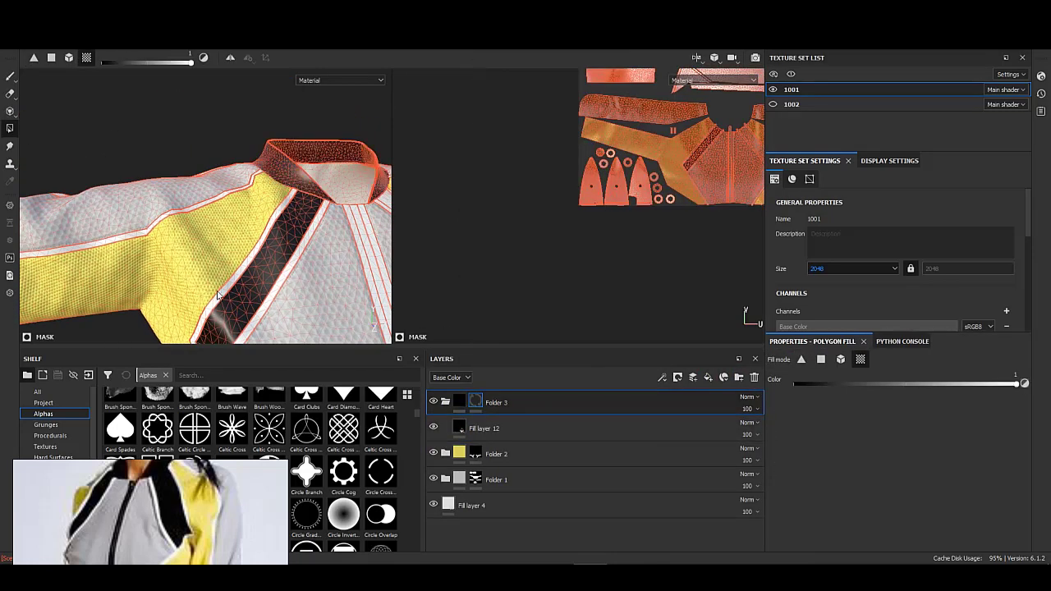
{"action": "mouse_move", "coordinate": [218, 296]}
{"action": "left_mouse_down", "text": "alt"}
{"action": "mouse_move", "coordinate": [180, 203]}
{"action": "mouse_move", "coordinate": [138, 263]}
{"action": "left_mouse_up", "text": "alt"}
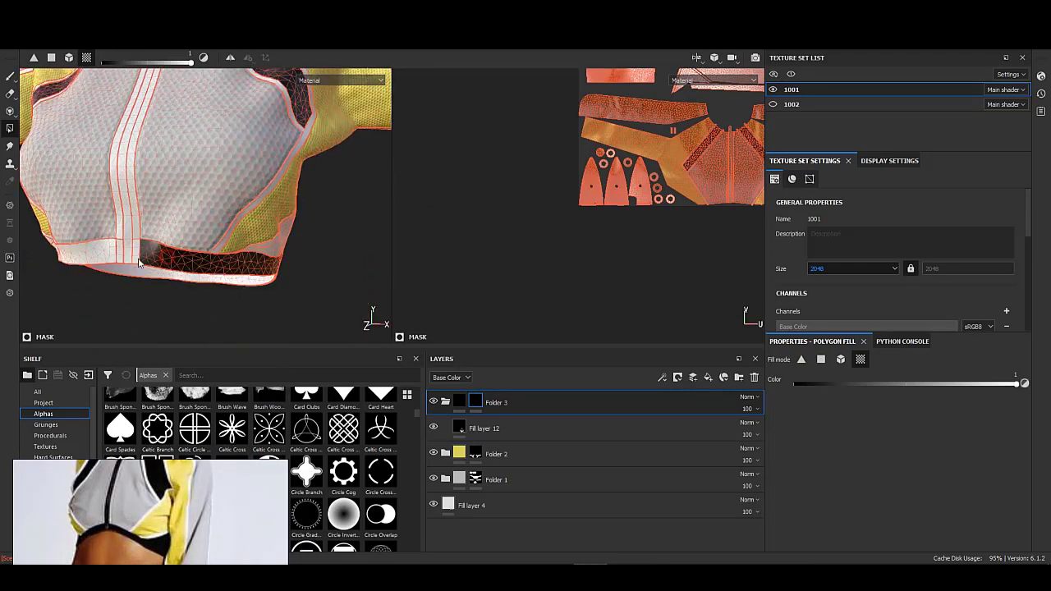
{"action": "right_click_drag", "start_coordinate": [107, 258], "coordinate": [147, 255], "text": "alt"}
{"action": "left_click_drag", "start_coordinate": [115, 250], "coordinate": [235, 216], "text": "alt"}
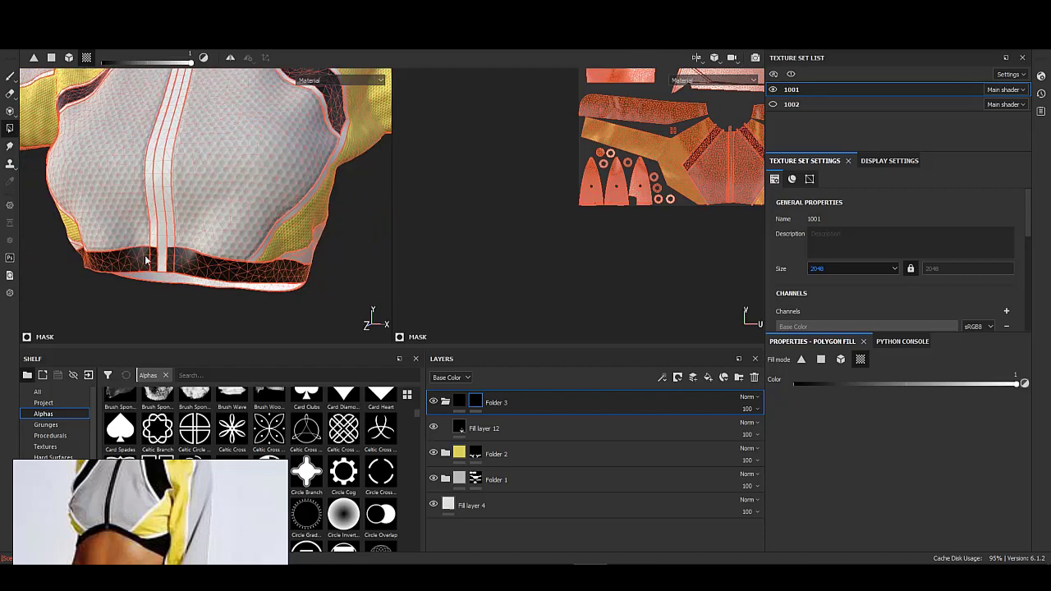
{"action": "mouse_move", "coordinate": [228, 301]}
{"action": "left_mouse_down", "text": "alt"}
{"action": "mouse_move", "coordinate": [263, 237]}
{"action": "mouse_move", "coordinate": [137, 178]}
{"action": "mouse_move", "coordinate": [136, 252]}
{"action": "mouse_move", "coordinate": [391, 212]}
{"action": "left_mouse_up", "text": "alt"}
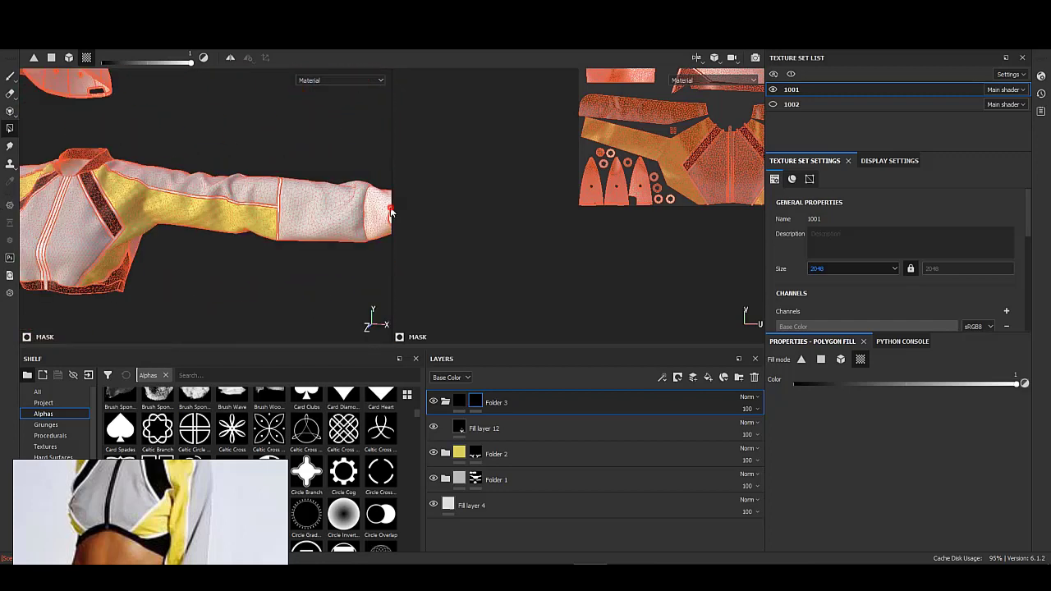
{"action": "left_click_drag", "start_coordinate": [281, 230], "coordinate": [175, 195], "text": "alt"}
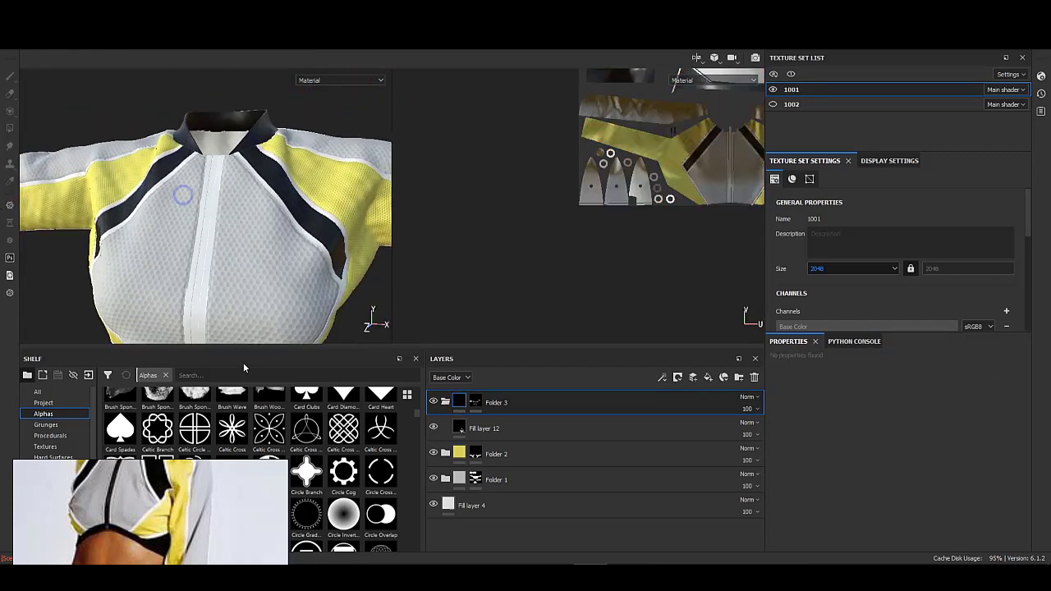
- Polygon-fill Folder 3's mask and set Fill layer 12's base colour to black
{"action": "left_click", "coordinate": [478, 402]}
{"action": "key", "text": "4"}
{"action": "scroll", "coordinate": [239, 274], "scroll_direction": "up", "scroll_amount": 3}
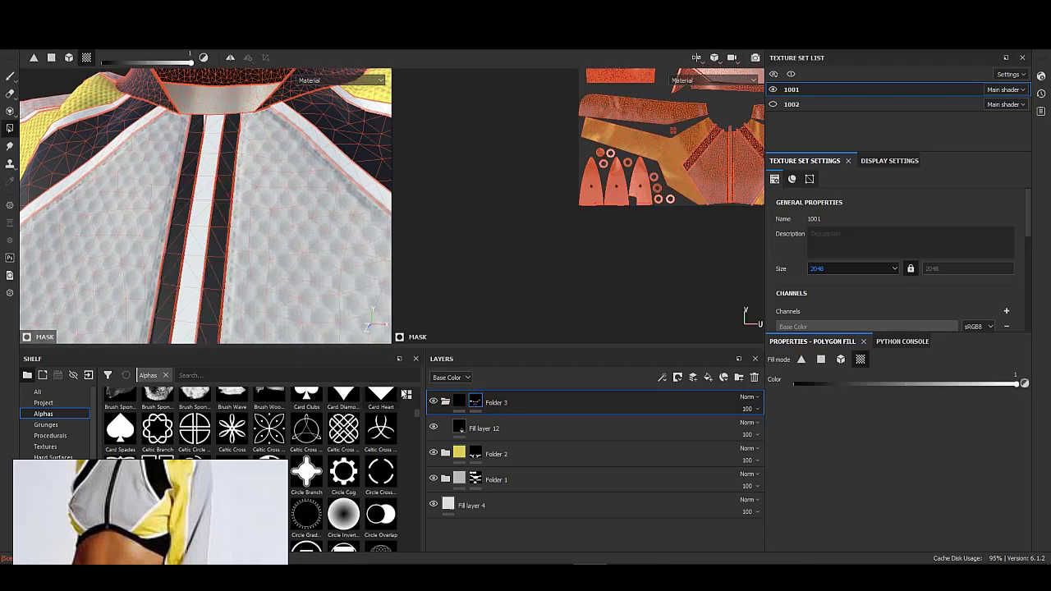
{"action": "left_click_drag", "start_coordinate": [239, 274], "coordinate": [288, 246], "text": "alt"}
{"action": "left_click", "coordinate": [459, 402]}
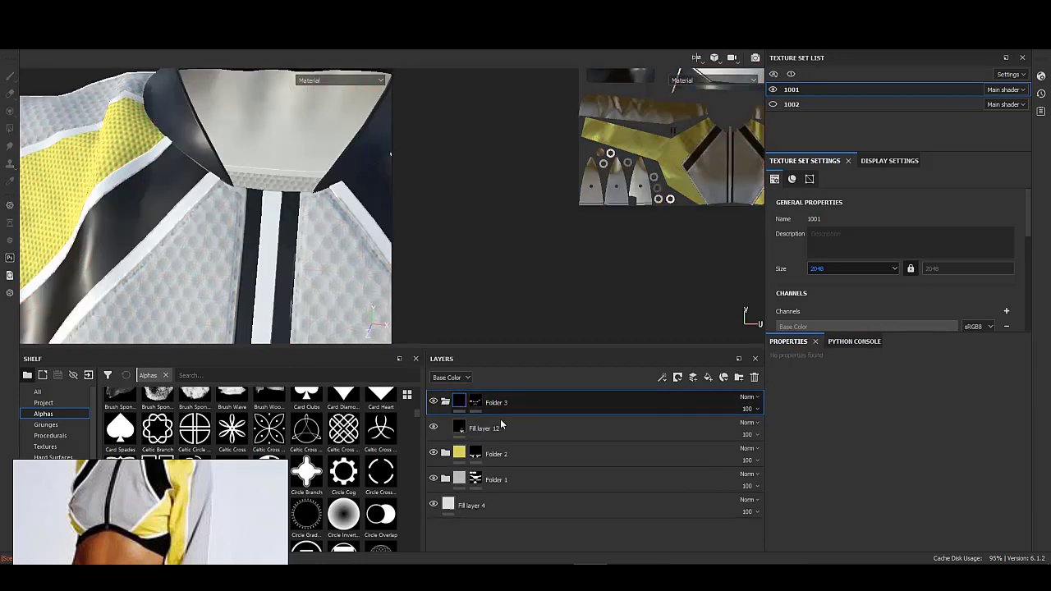
{"action": "left_click", "coordinate": [501, 424]}
{"action": "scroll", "coordinate": [913, 509], "scroll_direction": "down", "scroll_amount": 2}
{"action": "scroll", "coordinate": [929, 501], "scroll_direction": "up", "scroll_amount": 2}
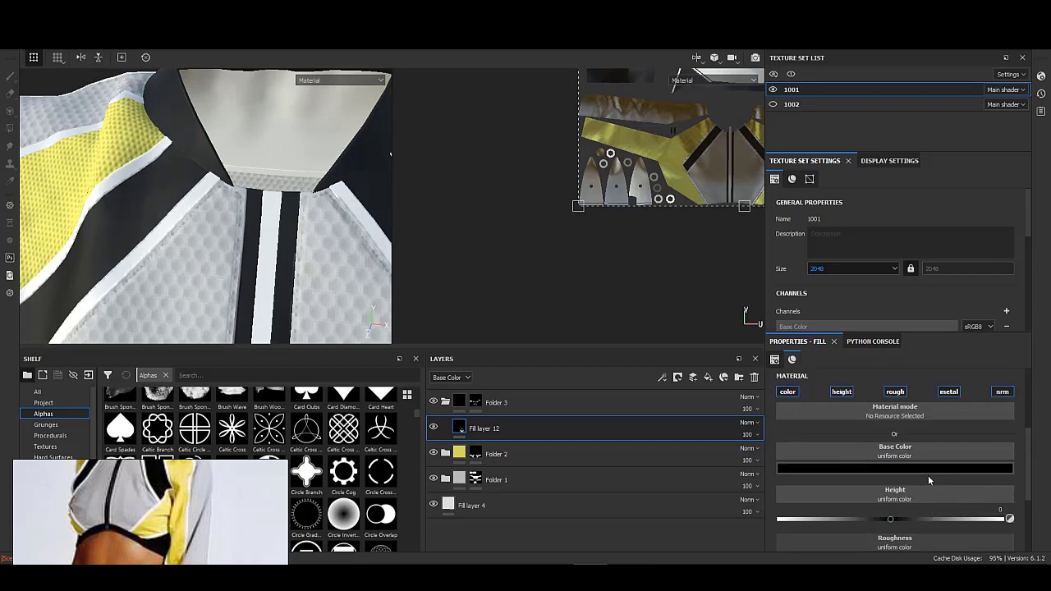
{"action": "left_click", "coordinate": [928, 470]}
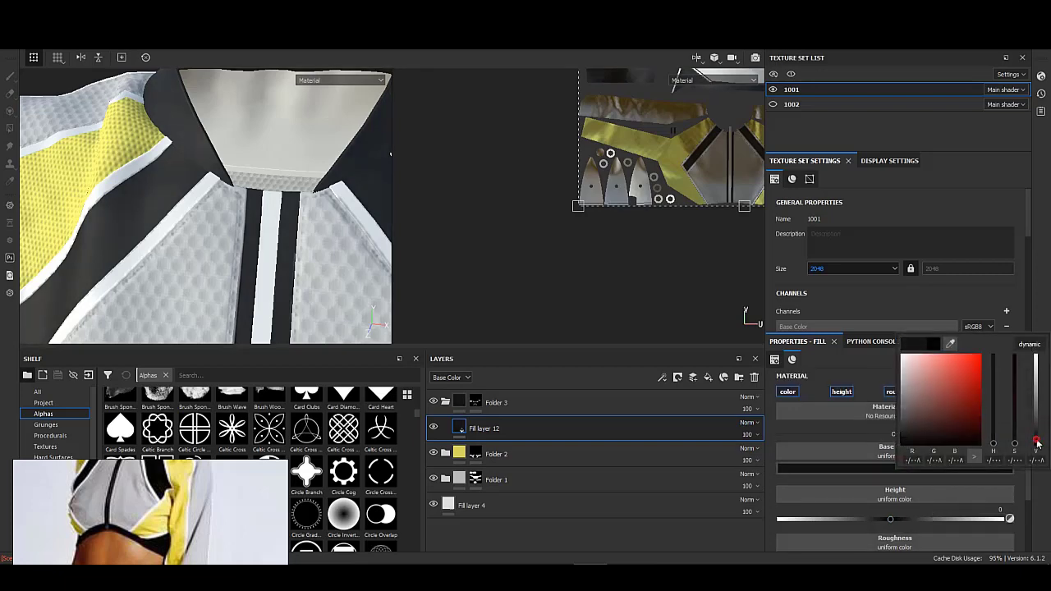
{"action": "left_click_drag", "start_coordinate": [50, 252], "coordinate": [263, 317], "text": "alt"}
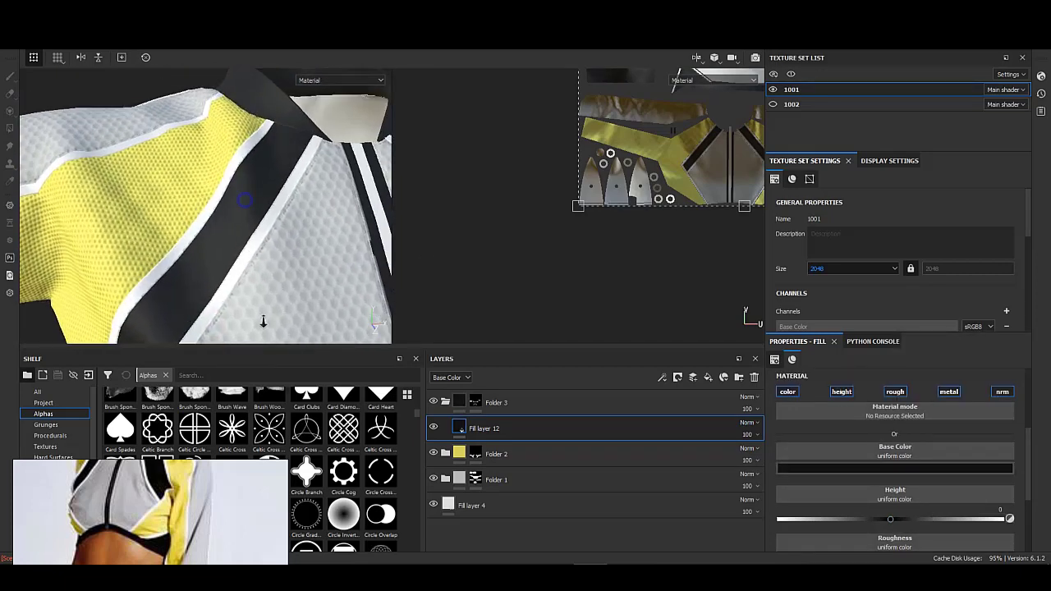
- Add Fill layer 13 above Fill layer 12 and give it a black mask
{"action": "left_click", "coordinate": [708, 377]}
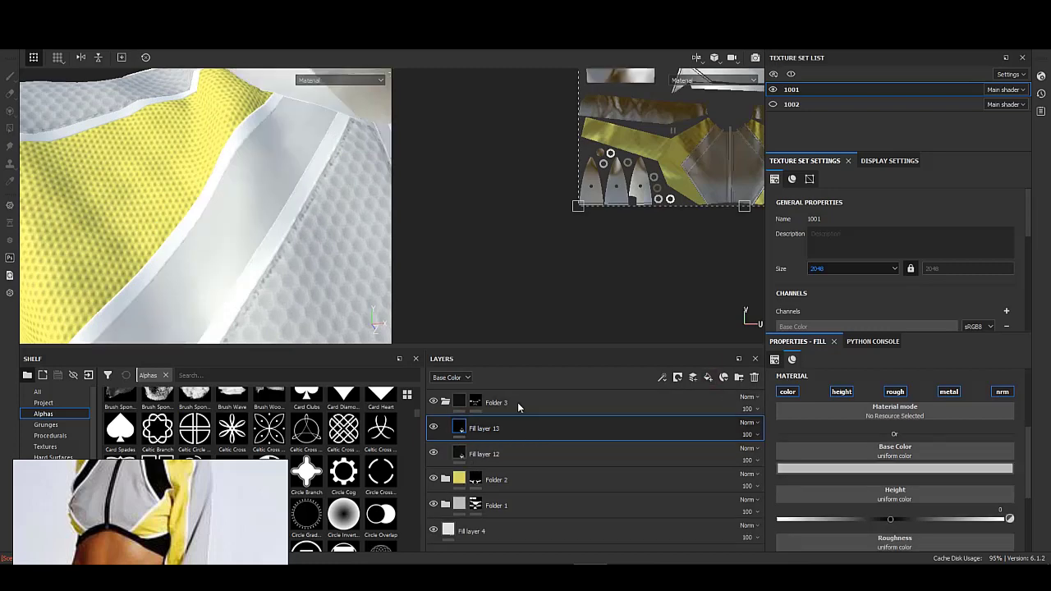
{"action": "right_click", "coordinate": [479, 427]}
{"action": "key", "text": "Escape"}
{"action": "key", "text": "4"}
- Add a fill effect to the mask and choose Gradient Linear 3 as its grayscale
{"action": "right_click", "coordinate": [476, 428]}
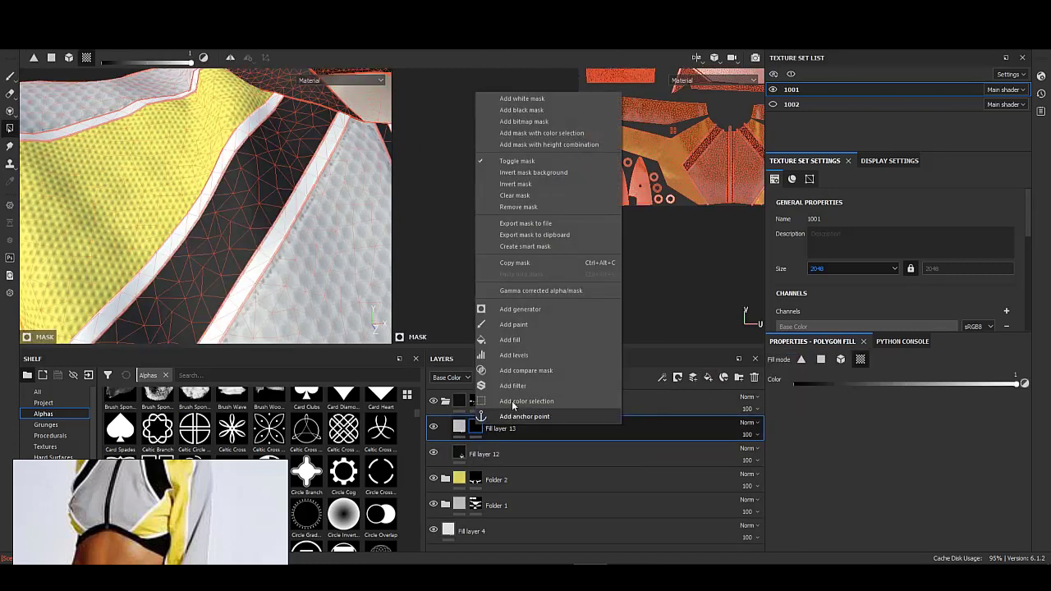
{"action": "key", "text": "Escape"}
{"action": "left_click", "coordinate": [809, 396]}
{"action": "scroll", "coordinate": [863, 497], "scroll_direction": "down", "scroll_amount": 3}
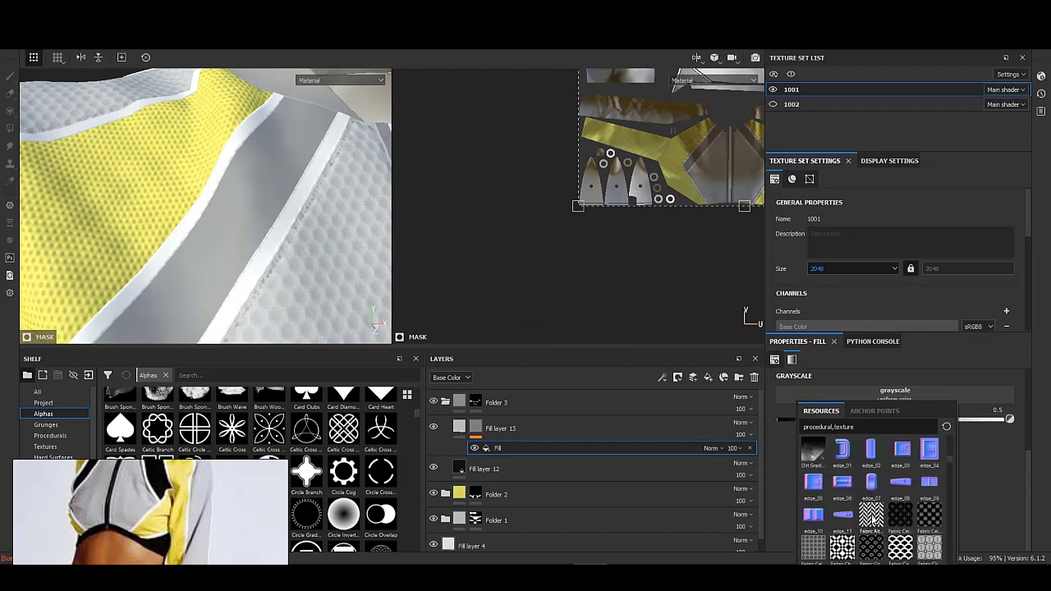
{"action": "scroll", "coordinate": [872, 515], "scroll_direction": "down", "scroll_amount": 3}
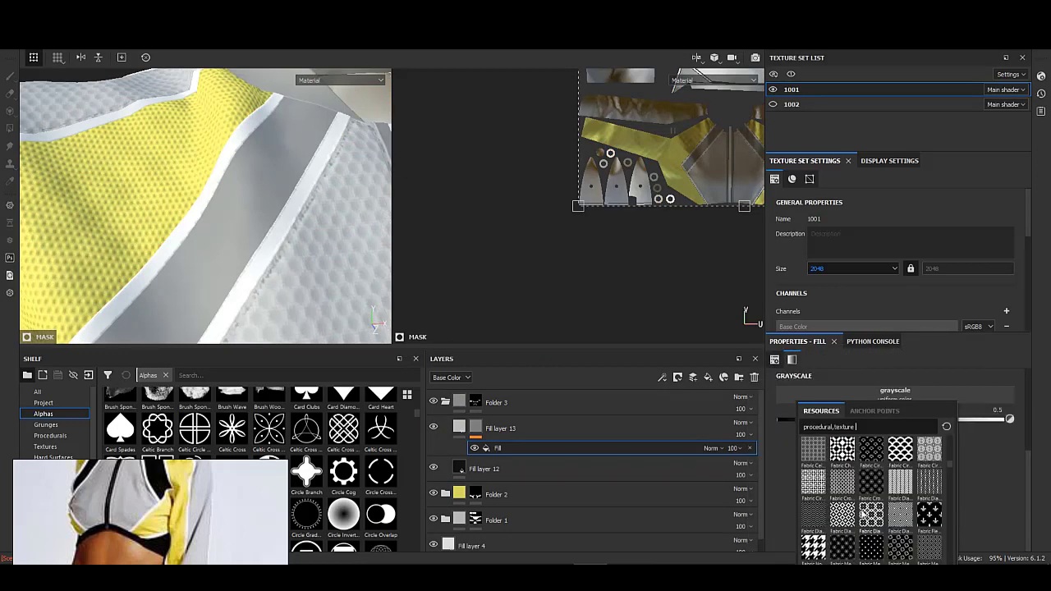
{"action": "scroll", "coordinate": [863, 487], "scroll_direction": "down", "scroll_amount": 3}
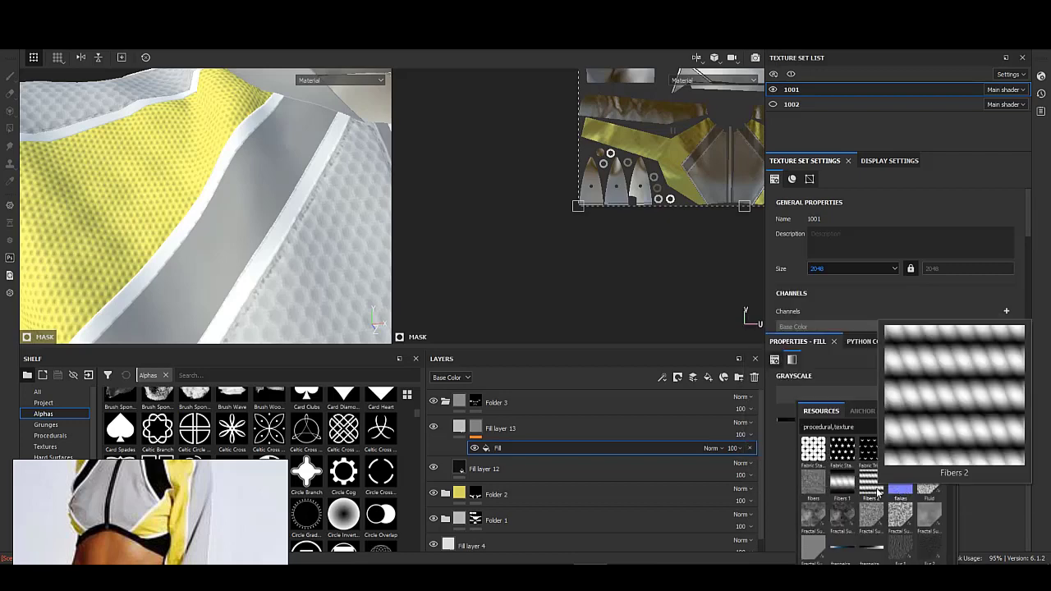
{"action": "scroll", "coordinate": [878, 492], "scroll_direction": "down", "scroll_amount": 3}
{"action": "scroll", "coordinate": [878, 491], "scroll_direction": "down", "scroll_amount": 3}
{"action": "scroll", "coordinate": [878, 491], "scroll_direction": "down", "scroll_amount": 3}
{"action": "scroll", "coordinate": [878, 491], "scroll_direction": "down", "scroll_amount": 3}
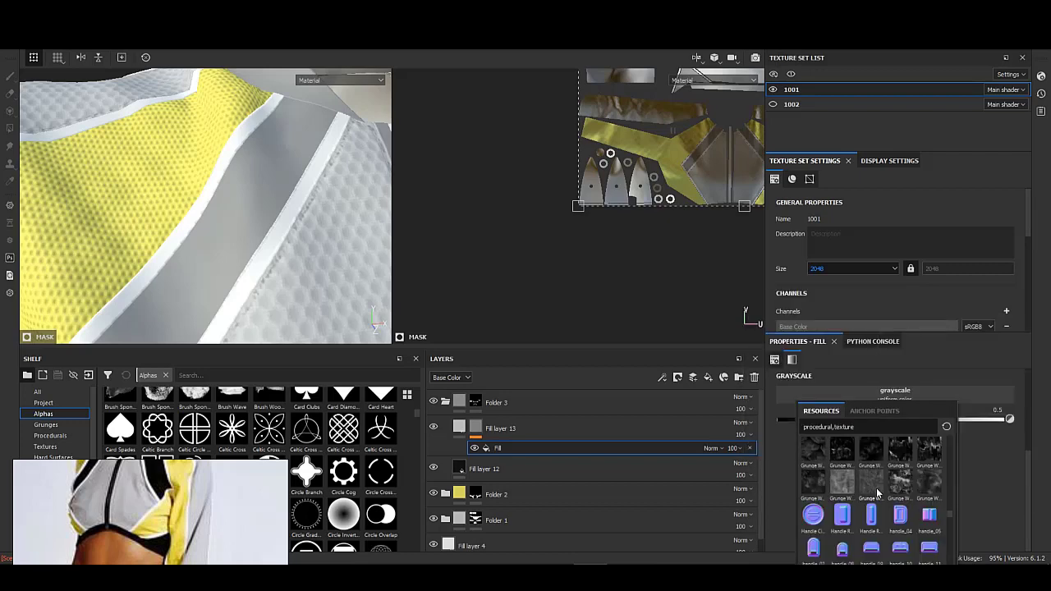
{"action": "scroll", "coordinate": [878, 491], "scroll_direction": "down", "scroll_amount": 3}
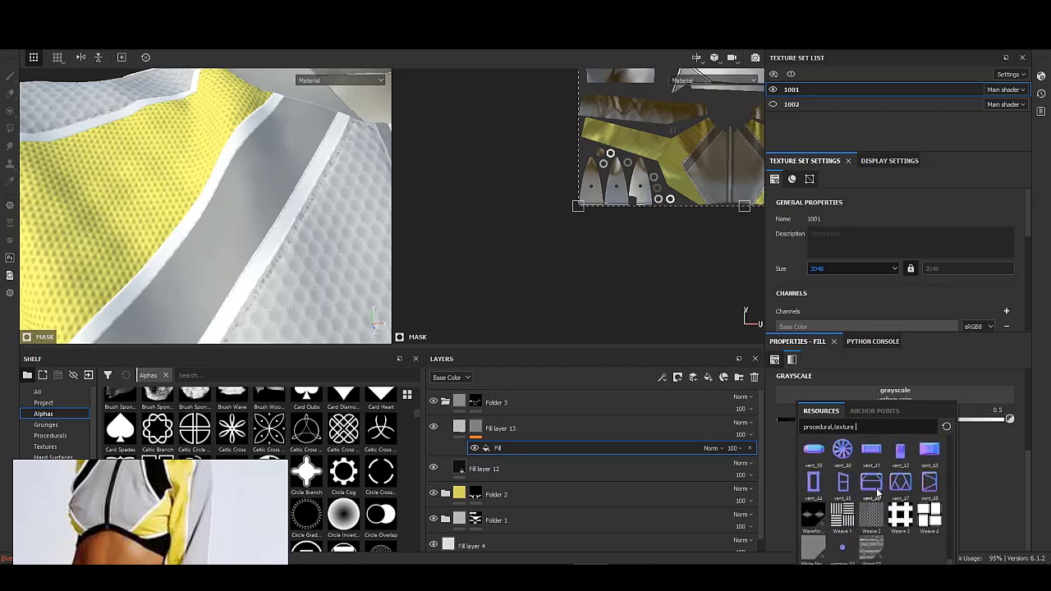
{"action": "scroll", "coordinate": [897, 528], "scroll_direction": "up", "scroll_amount": 3}
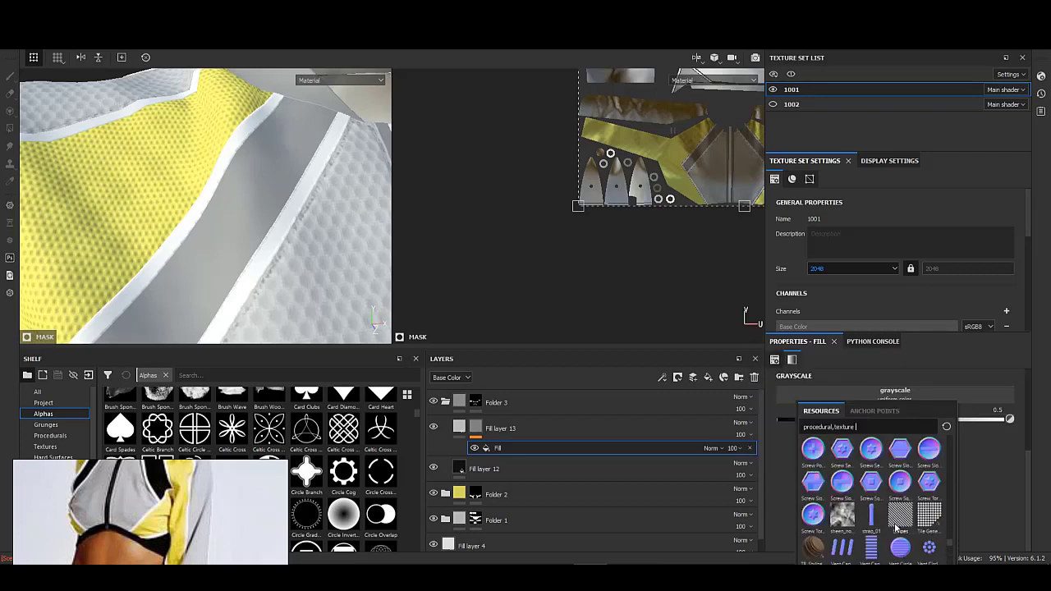
{"action": "scroll", "coordinate": [897, 511], "scroll_direction": "up", "scroll_amount": 2}
{"action": "scroll", "coordinate": [897, 511], "scroll_direction": "up", "scroll_amount": 2}
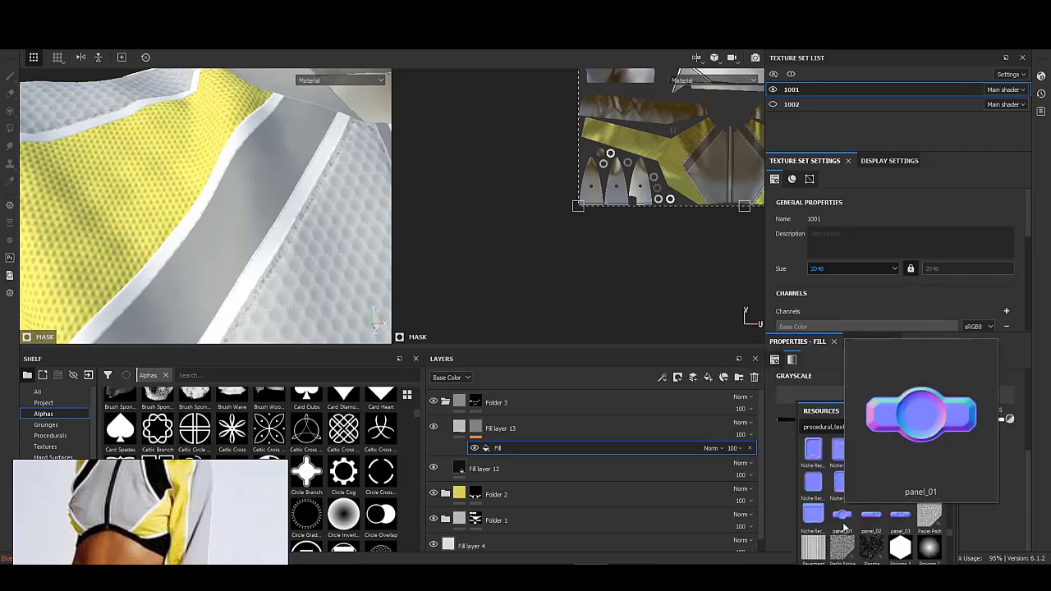
{"action": "scroll", "coordinate": [850, 546], "scroll_direction": "up", "scroll_amount": 2}
{"action": "scroll", "coordinate": [859, 534], "scroll_direction": "up", "scroll_amount": 2}
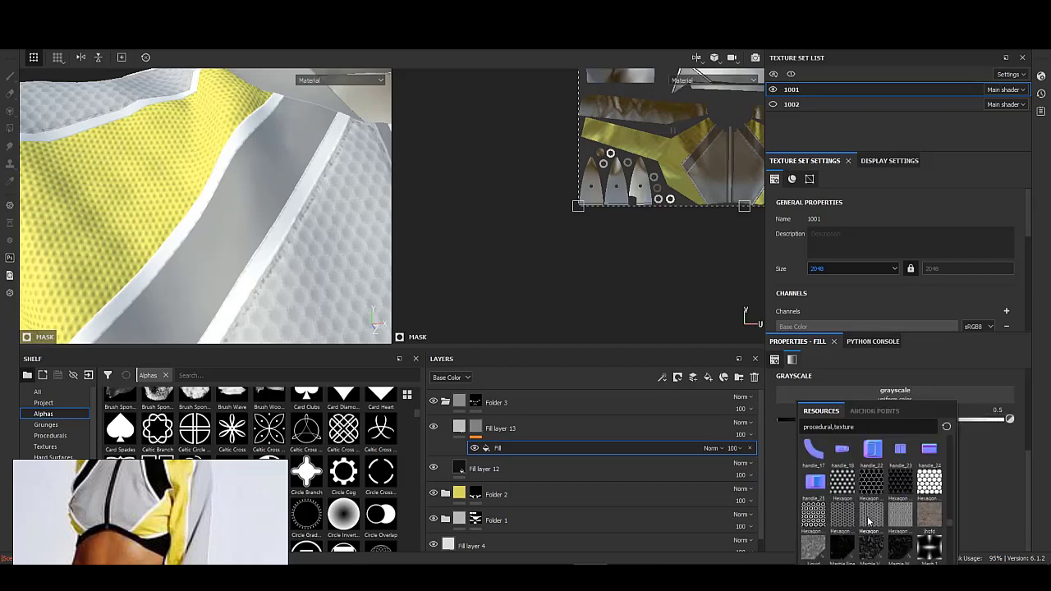
{"action": "scroll", "coordinate": [866, 526], "scroll_direction": "up", "scroll_amount": 2}
{"action": "scroll", "coordinate": [869, 521], "scroll_direction": "up", "scroll_amount": 2}
{"action": "scroll", "coordinate": [869, 521], "scroll_direction": "down", "scroll_amount": 6}
{"action": "scroll", "coordinate": [870, 520], "scroll_direction": "down", "scroll_amount": 5}
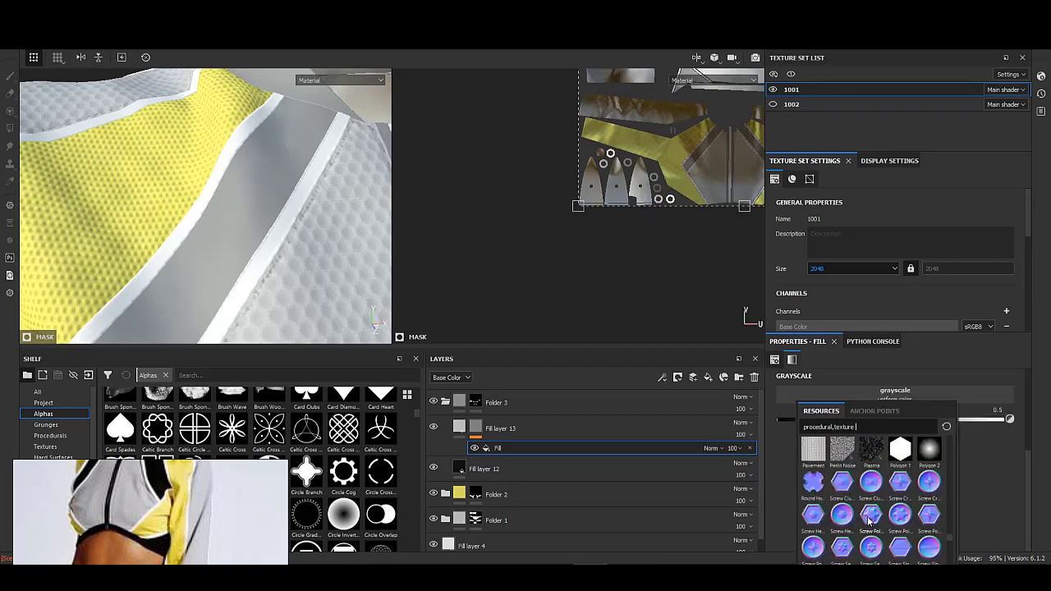
{"action": "scroll", "coordinate": [871, 520], "scroll_direction": "up", "scroll_amount": 3}
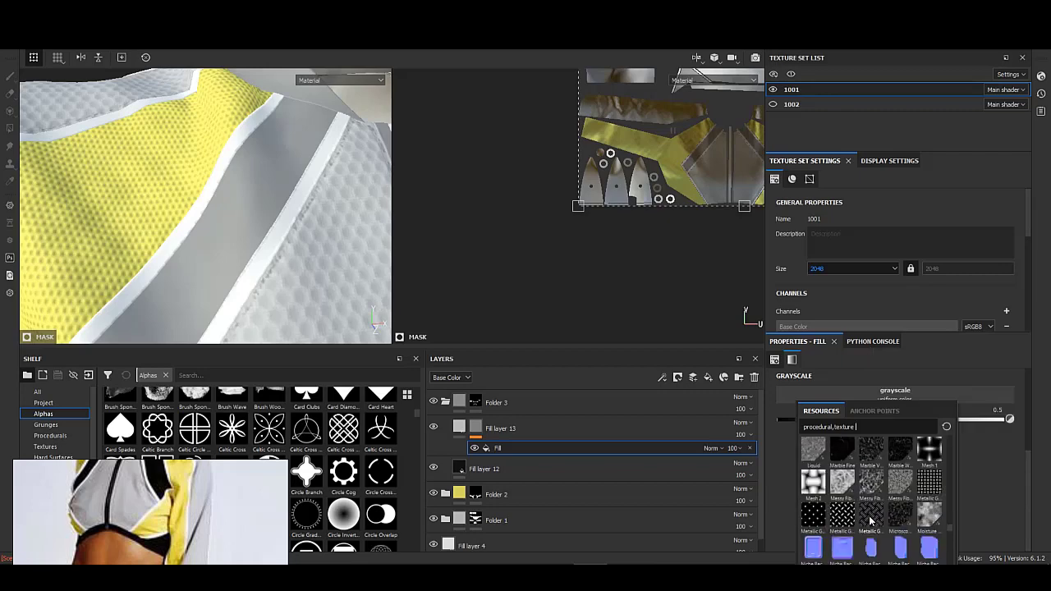
{"action": "scroll", "coordinate": [871, 520], "scroll_direction": "up", "scroll_amount": 2}
{"action": "scroll", "coordinate": [871, 520], "scroll_direction": "up", "scroll_amount": 1}
{"action": "scroll", "coordinate": [871, 520], "scroll_direction": "up", "scroll_amount": 2}
{"action": "scroll", "coordinate": [870, 520], "scroll_direction": "up", "scroll_amount": 2}
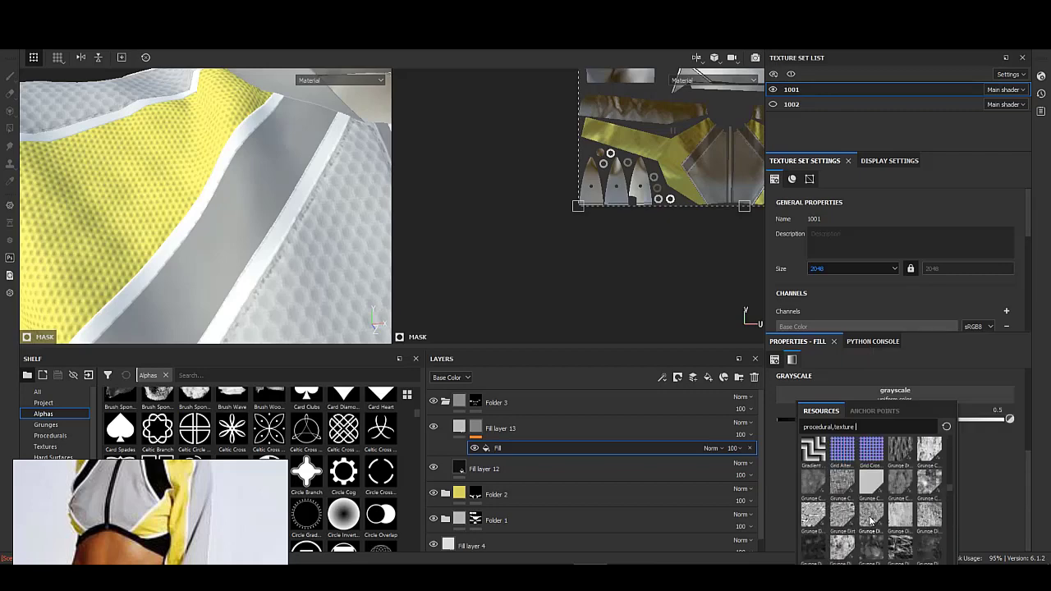
{"action": "scroll", "coordinate": [871, 520], "scroll_direction": "up", "scroll_amount": 2}
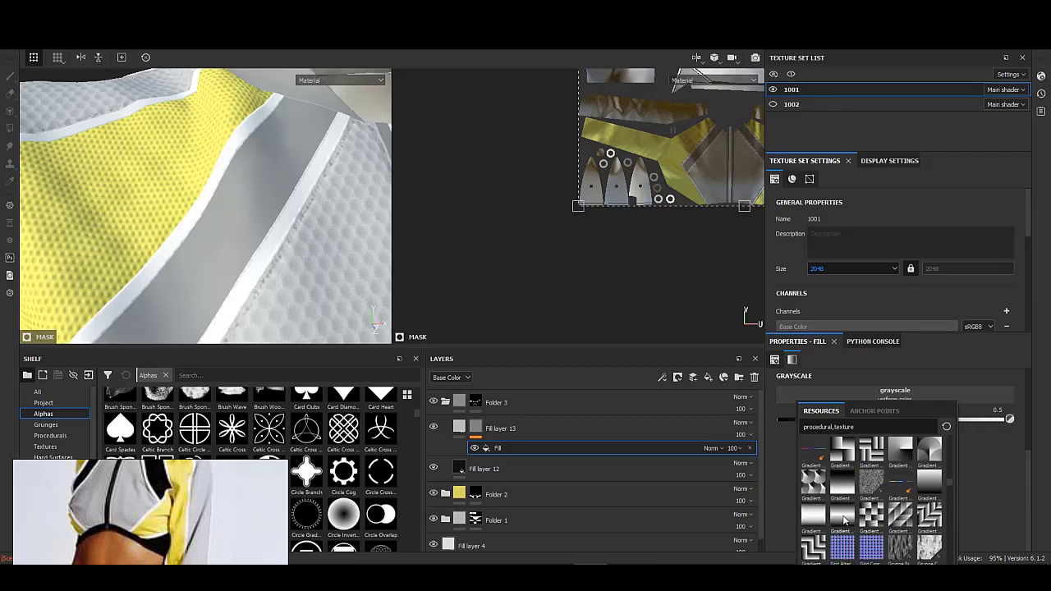
{"action": "left_click", "coordinate": [844, 520]}
- Set the Gradient Linear 3 Tiling to 15, Position to 1 and UV Scale to about 12.11
{"action": "key", "text": "4"}
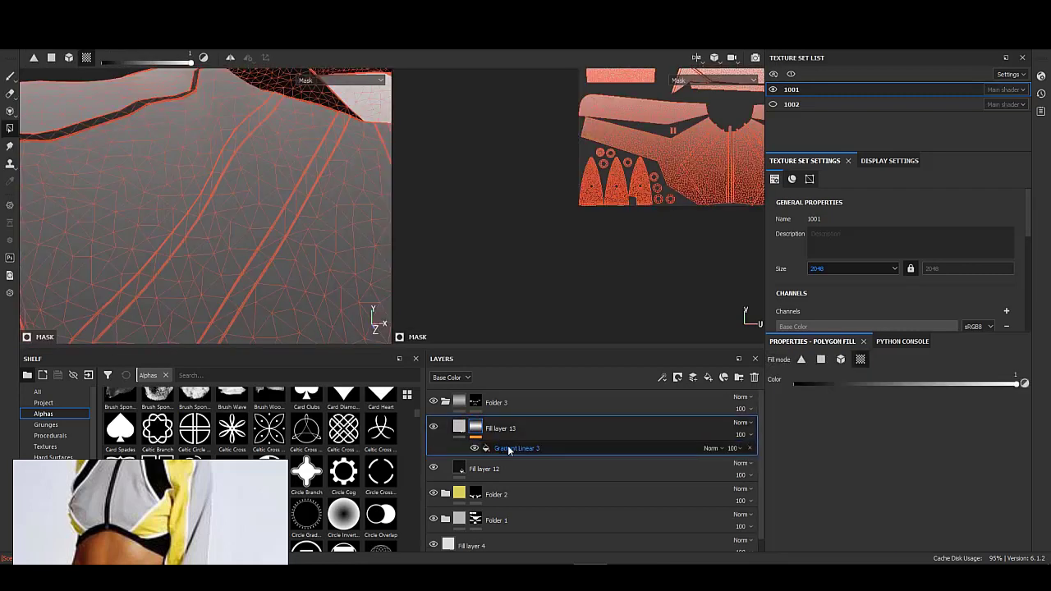
{"action": "left_click", "coordinate": [508, 449]}
{"action": "scroll", "coordinate": [887, 526], "scroll_direction": "down", "scroll_amount": 1}
{"action": "left_click_drag", "start_coordinate": [790, 497], "coordinate": [1012, 497]}
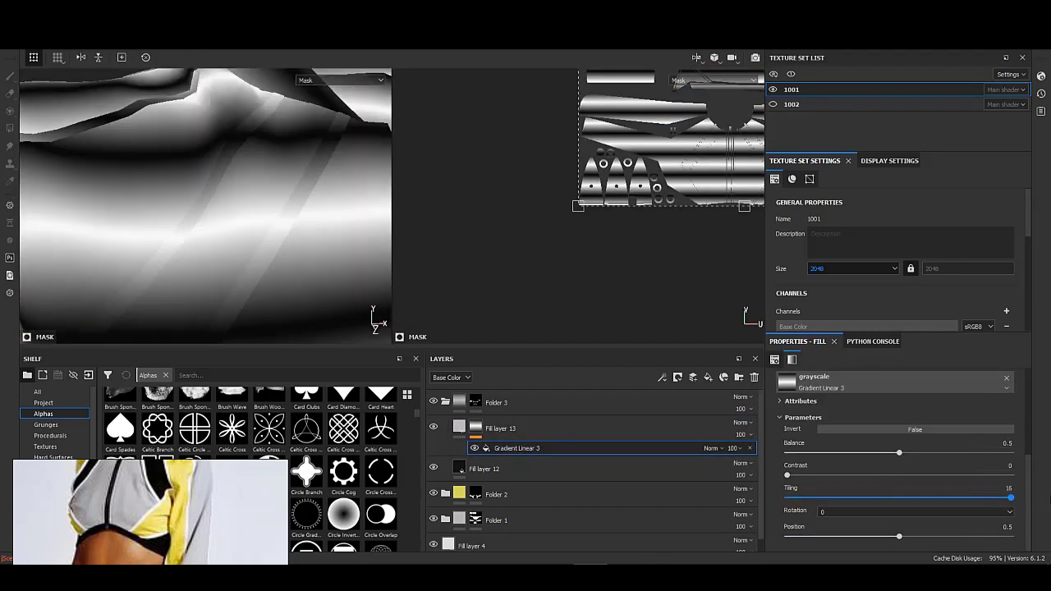
{"action": "left_click_drag", "start_coordinate": [822, 478], "coordinate": [786, 476]}
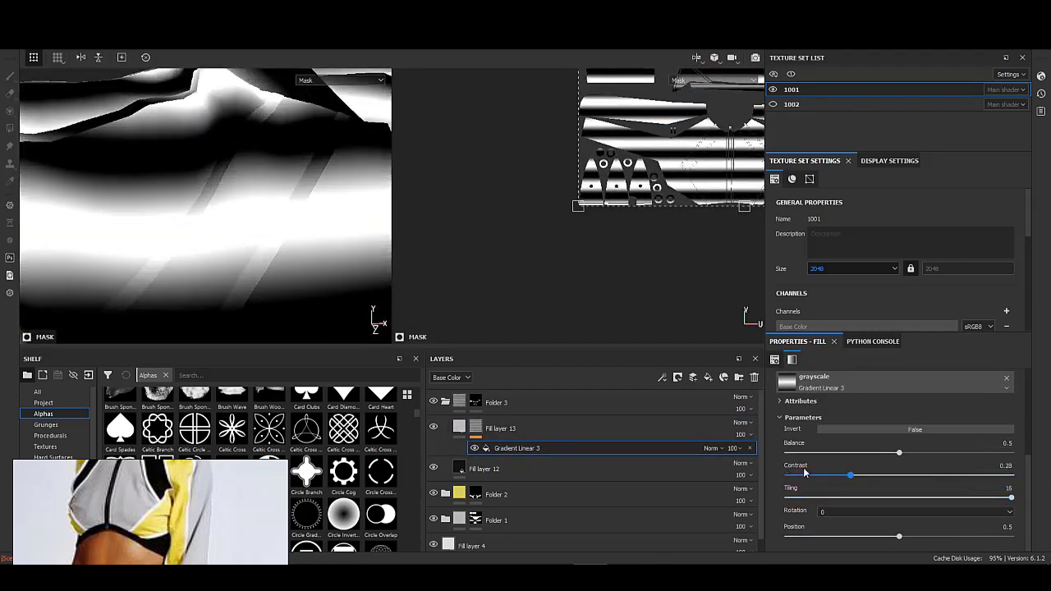
{"action": "left_click_drag", "start_coordinate": [897, 539], "coordinate": [993, 534]}
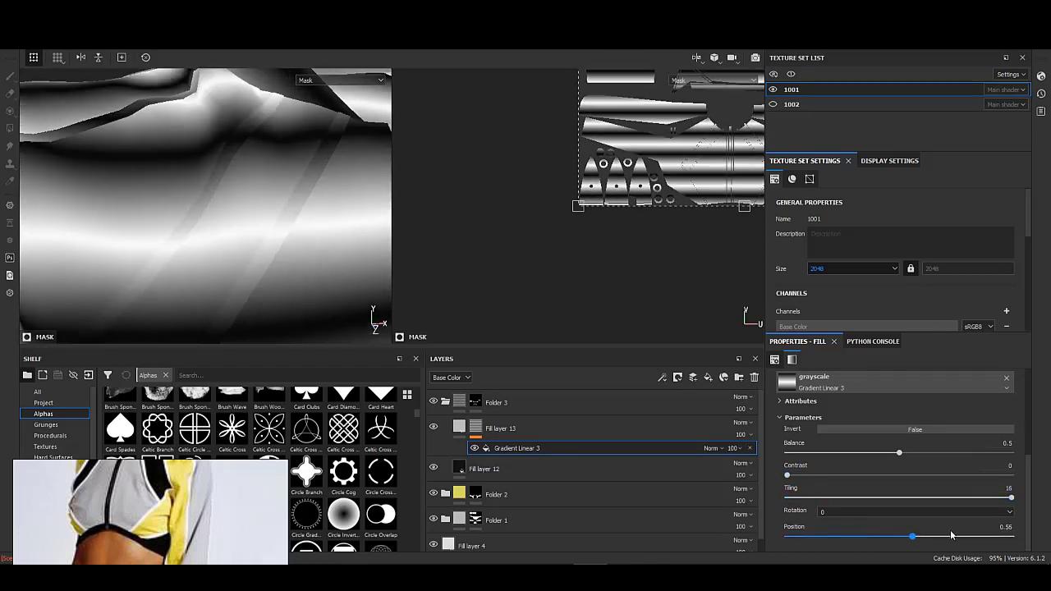
{"action": "left_click_drag", "start_coordinate": [226, 316], "coordinate": [218, 110], "text": "alt"}
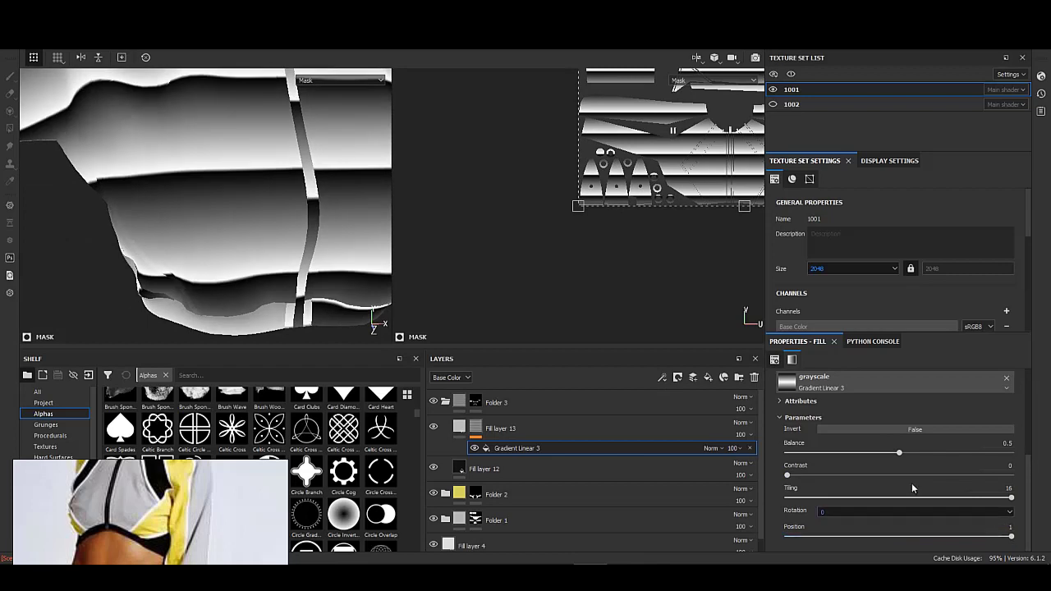
{"action": "scroll", "coordinate": [903, 468], "scroll_direction": "up", "scroll_amount": 3}
{"action": "scroll", "coordinate": [895, 452], "scroll_direction": "up", "scroll_amount": 1}
{"action": "left_click_drag", "start_coordinate": [821, 427], "coordinate": [872, 433]}
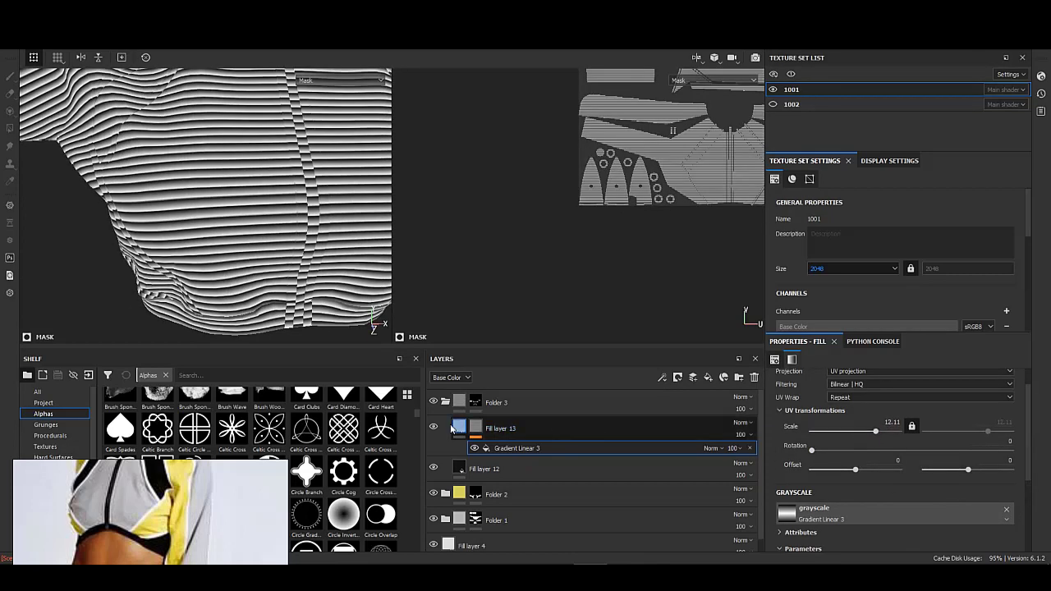
- Raise Fill layer 13's gradient UV Scale slightly, disable its colour channel and adjust its height
{"action": "left_click", "coordinate": [459, 427]}
{"action": "mouse_move", "coordinate": [368, 303]}
{"action": "left_mouse_down", "text": "alt"}
{"action": "mouse_move", "coordinate": [331, 346]}
{"action": "mouse_move", "coordinate": [285, 206]}
{"action": "left_mouse_up", "text": "alt"}
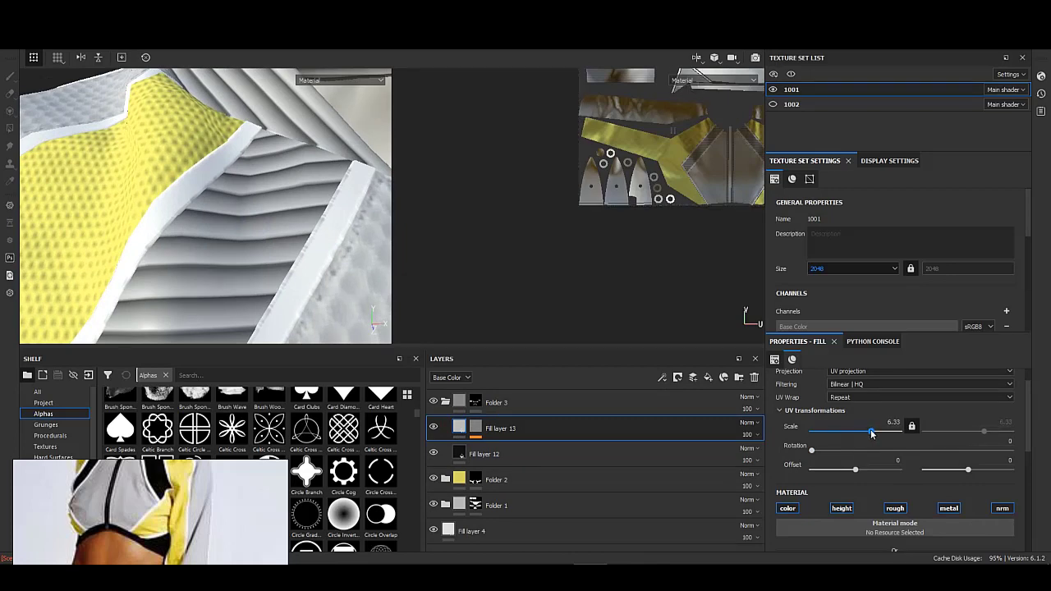
{"action": "left_click", "coordinate": [475, 427]}
{"action": "left_click", "coordinate": [518, 448]}
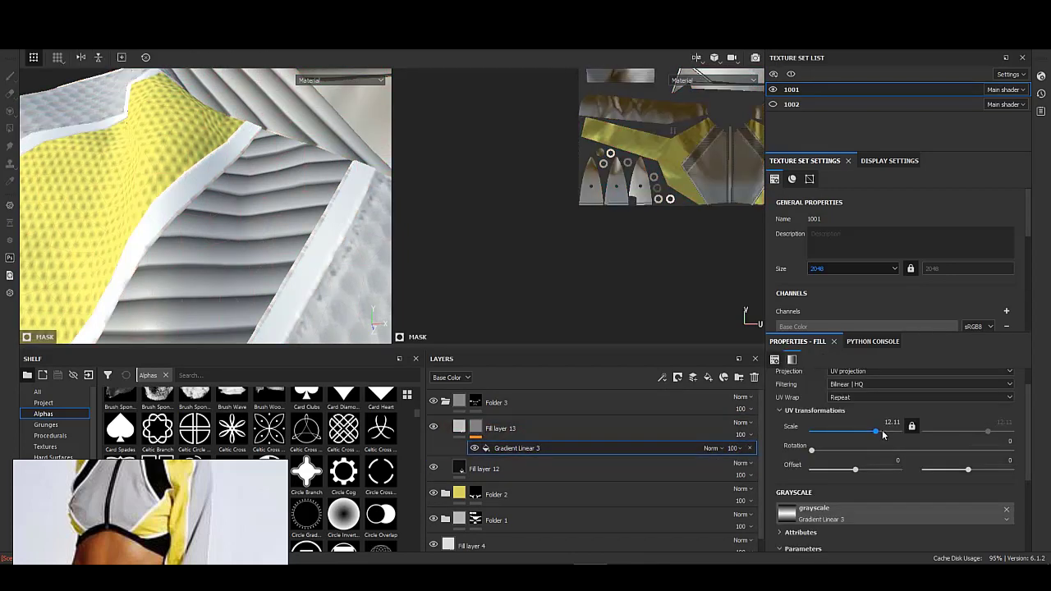
{"action": "left_click_drag", "start_coordinate": [871, 431], "coordinate": [882, 433]}
{"action": "left_click", "coordinate": [461, 430]}
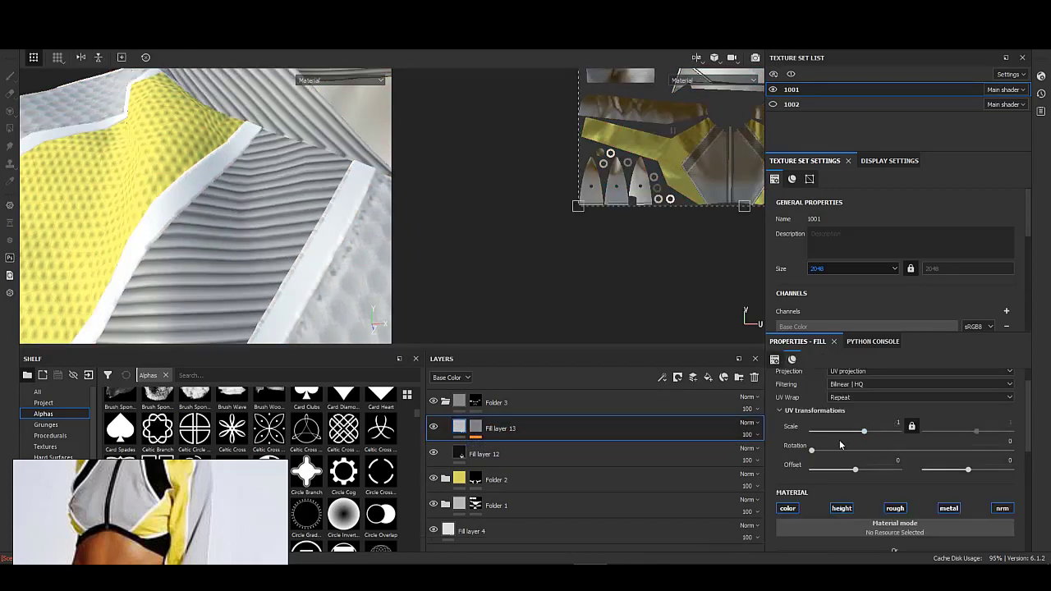
{"action": "left_click", "coordinate": [789, 510]}
{"action": "scroll", "coordinate": [872, 487], "scroll_direction": "down", "scroll_amount": 2}
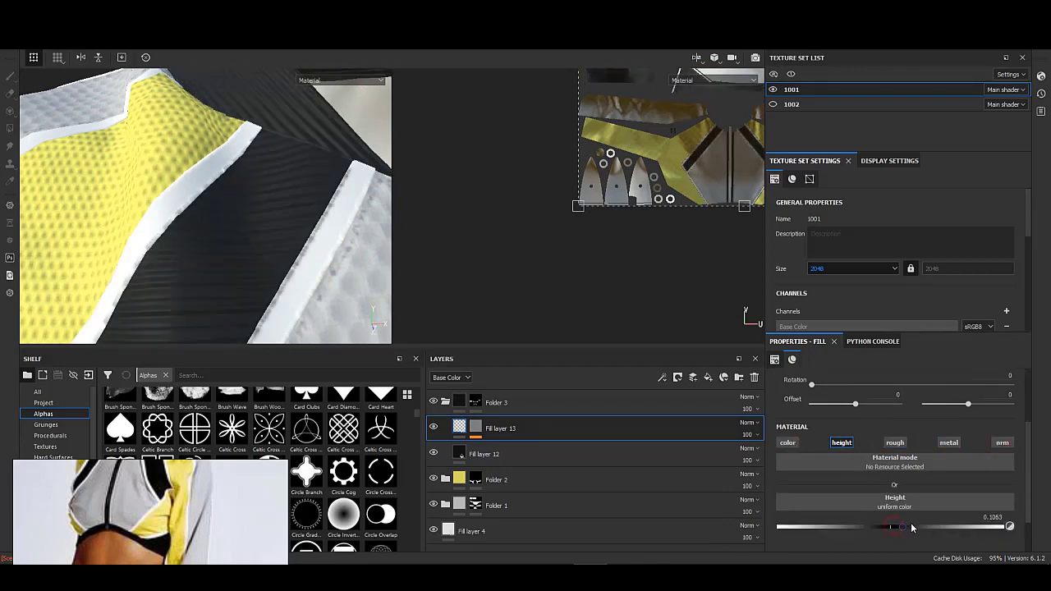
{"action": "mouse_move", "coordinate": [205, 140]}
{"action": "left_mouse_down", "text": "alt"}
{"action": "mouse_move", "coordinate": [293, 230]}
{"action": "mouse_move", "coordinate": [80, 167]}
{"action": "mouse_move", "coordinate": [296, 143]}
{"action": "left_mouse_up", "text": "alt"}
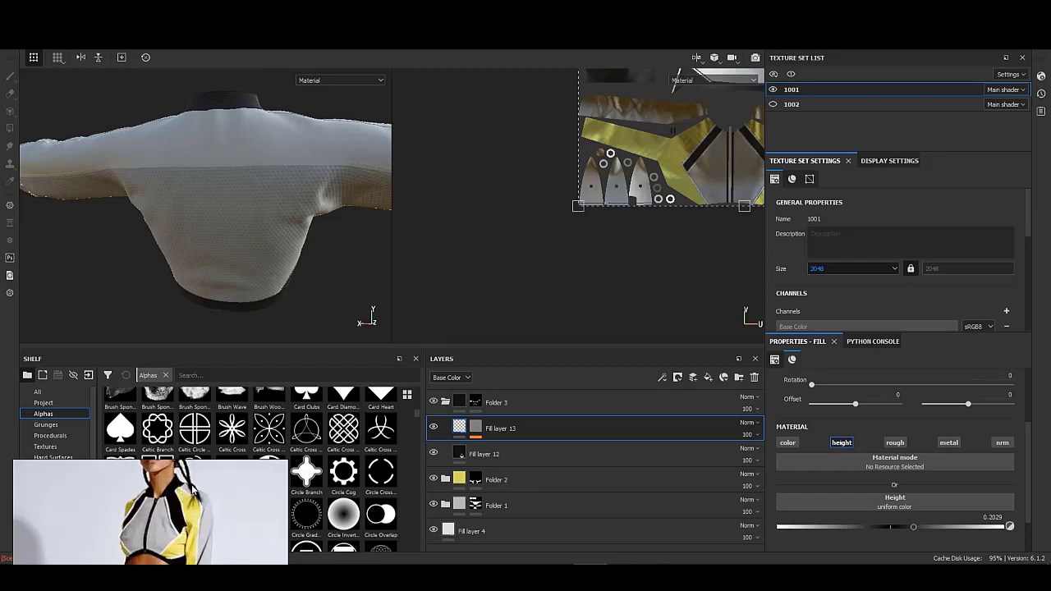
- Collapse Folder 3, select Folder 1, and view the jacket front close up
{"action": "left_click", "coordinate": [444, 402]}
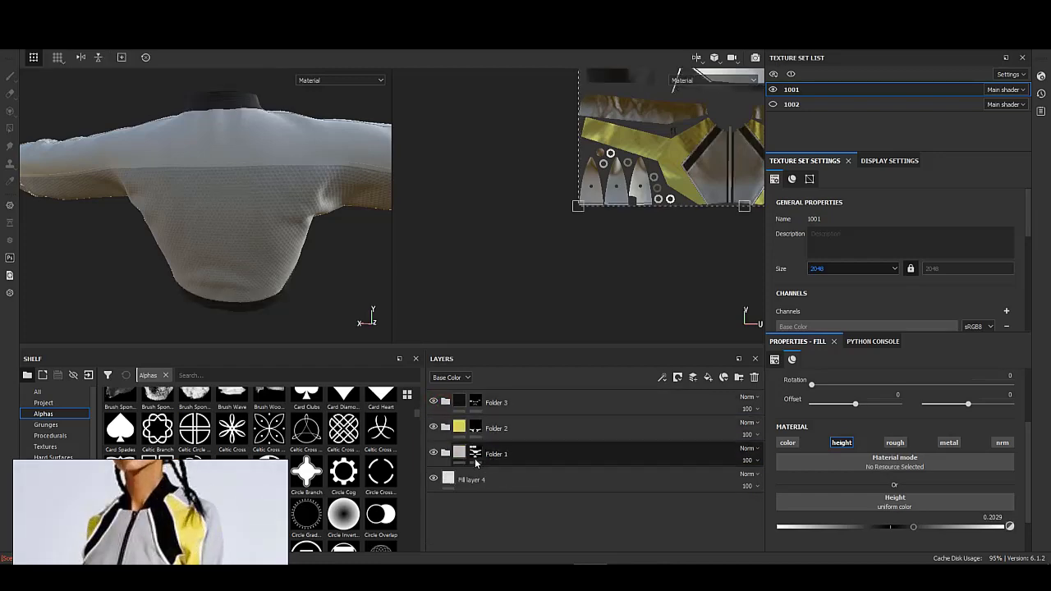
{"action": "left_click", "coordinate": [474, 453]}
{"action": "key", "text": "4"}
{"action": "left_click", "coordinate": [456, 457]}
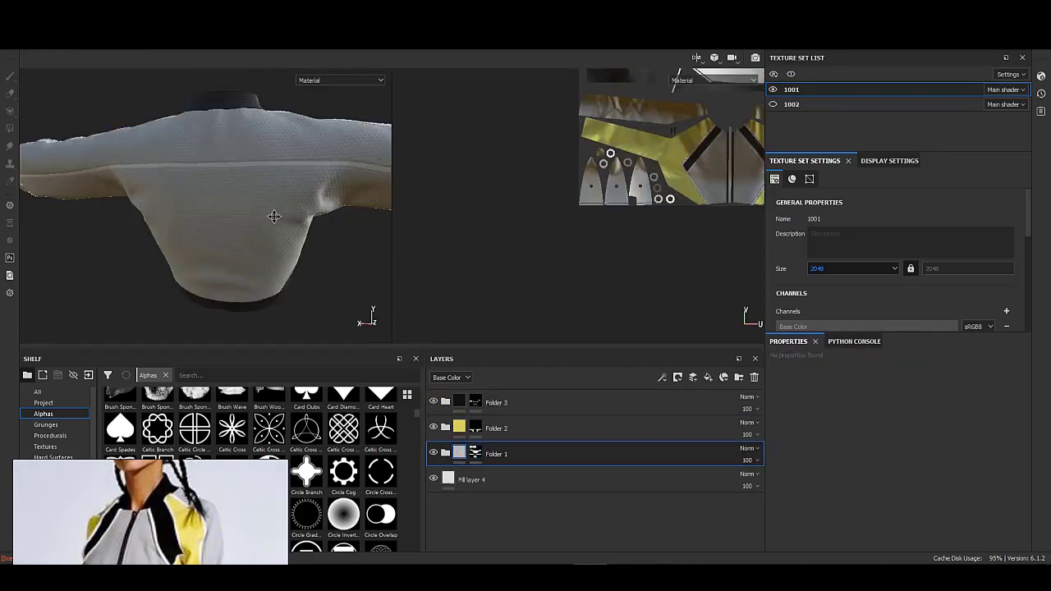
{"action": "mouse_move", "coordinate": [270, 218]}
{"action": "left_mouse_down", "text": "alt"}
{"action": "mouse_move", "coordinate": [110, 251]}
{"action": "mouse_move", "coordinate": [161, 221]}
{"action": "mouse_move", "coordinate": [129, 149]}
{"action": "left_mouse_up", "text": "alt"}
{"action": "mouse_move", "coordinate": [128, 149]}
{"action": "right_mouse_down", "text": "alt"}
{"action": "mouse_move", "coordinate": [251, 328]}
{"action": "mouse_move", "coordinate": [466, 384]}
{"action": "right_mouse_up", "text": "alt"}
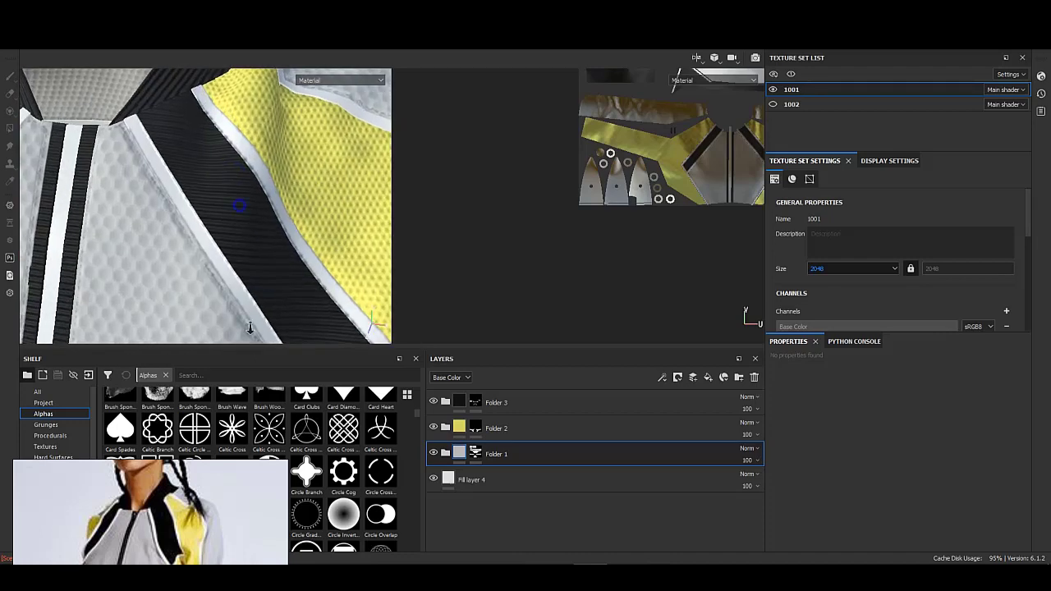
- Reduce the Gradient Linear 3 UV Scale to 7.73 and inspect the wider stripes on the chest
{"action": "left_click", "coordinate": [476, 403]}
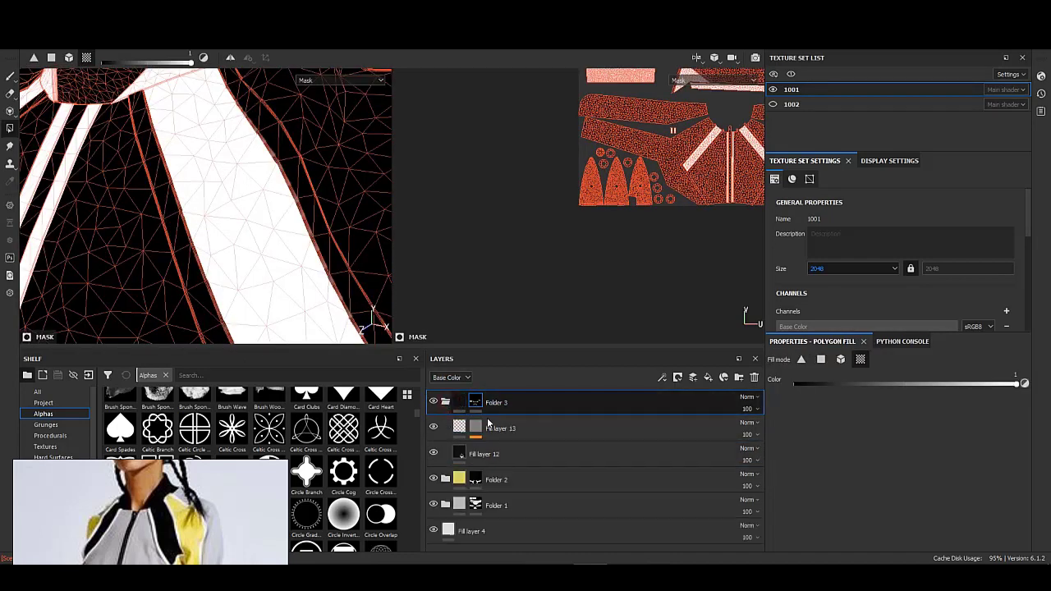
{"action": "left_click", "coordinate": [489, 423]}
{"action": "left_click", "coordinate": [491, 448]}
{"action": "scroll", "coordinate": [856, 469], "scroll_direction": "down", "scroll_amount": 2}
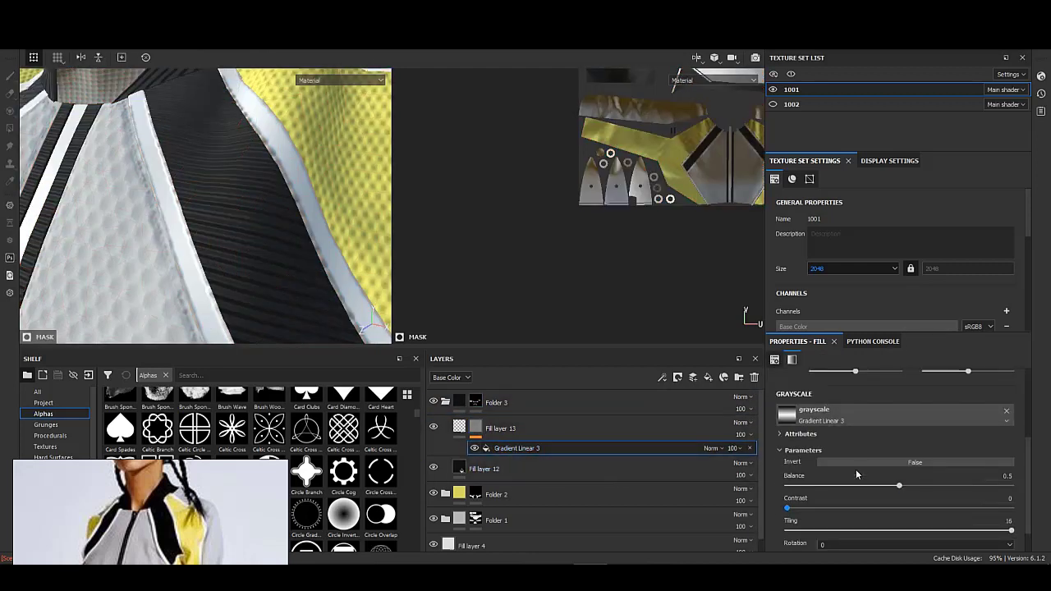
{"action": "scroll", "coordinate": [856, 469], "scroll_direction": "up", "scroll_amount": 2}
{"action": "left_click_drag", "start_coordinate": [876, 395], "coordinate": [872, 394]}
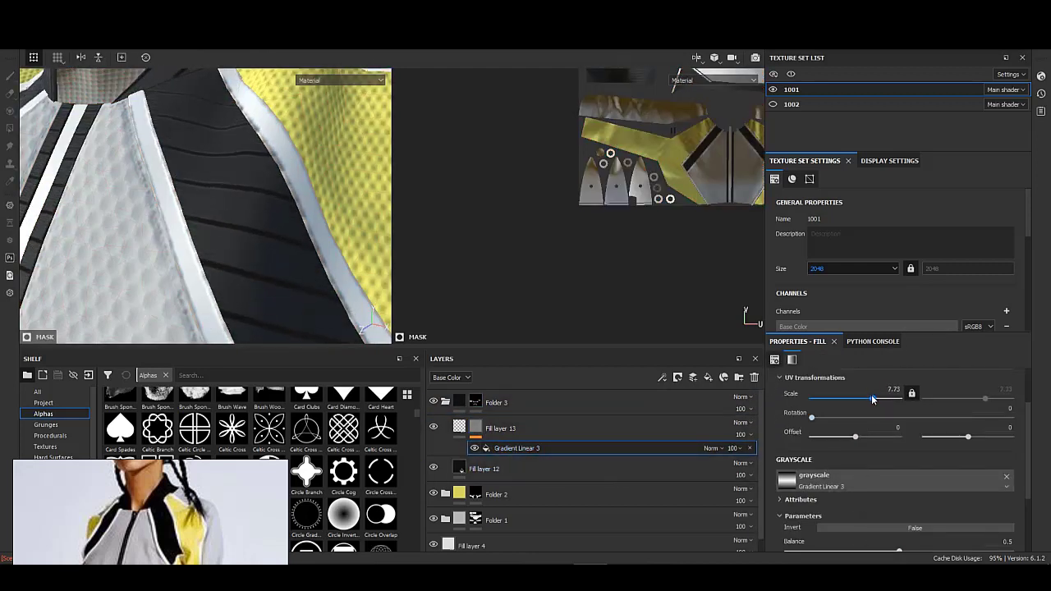
{"action": "mouse_move", "coordinate": [322, 282]}
{"action": "left_mouse_down", "text": "alt"}
{"action": "mouse_move", "coordinate": [230, 265]}
{"action": "mouse_move", "coordinate": [228, 175]}
{"action": "left_mouse_up", "text": "alt"}
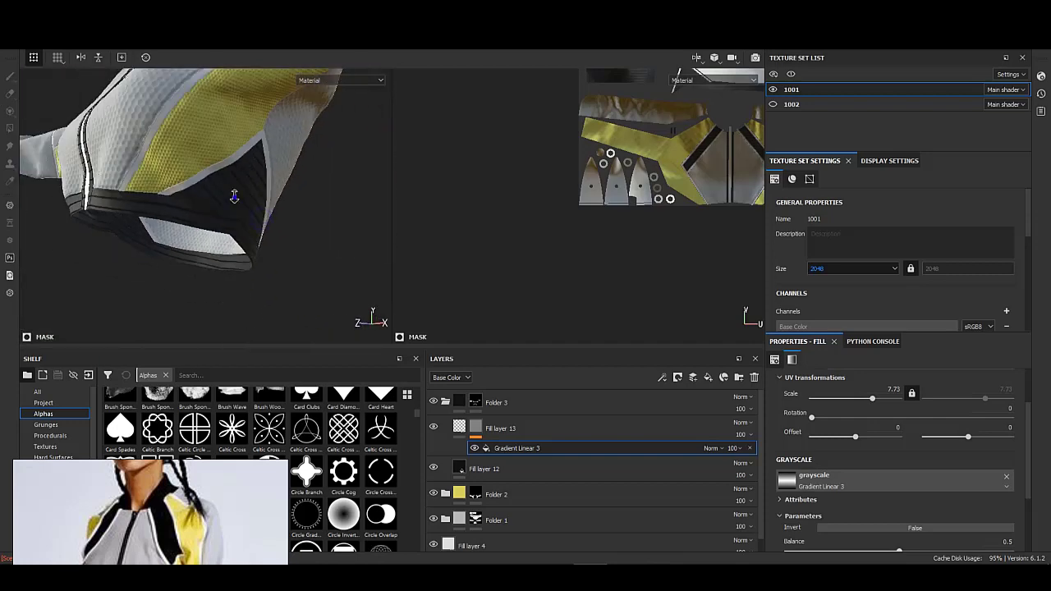
{"action": "mouse_move", "coordinate": [227, 170]}
{"action": "left_mouse_down", "text": "alt"}
{"action": "mouse_move", "coordinate": [263, 259]}
{"action": "mouse_move", "coordinate": [279, 247]}
{"action": "left_mouse_up", "text": "alt"}
{"action": "scroll", "coordinate": [808, 470], "scroll_direction": "down", "scroll_amount": 1}
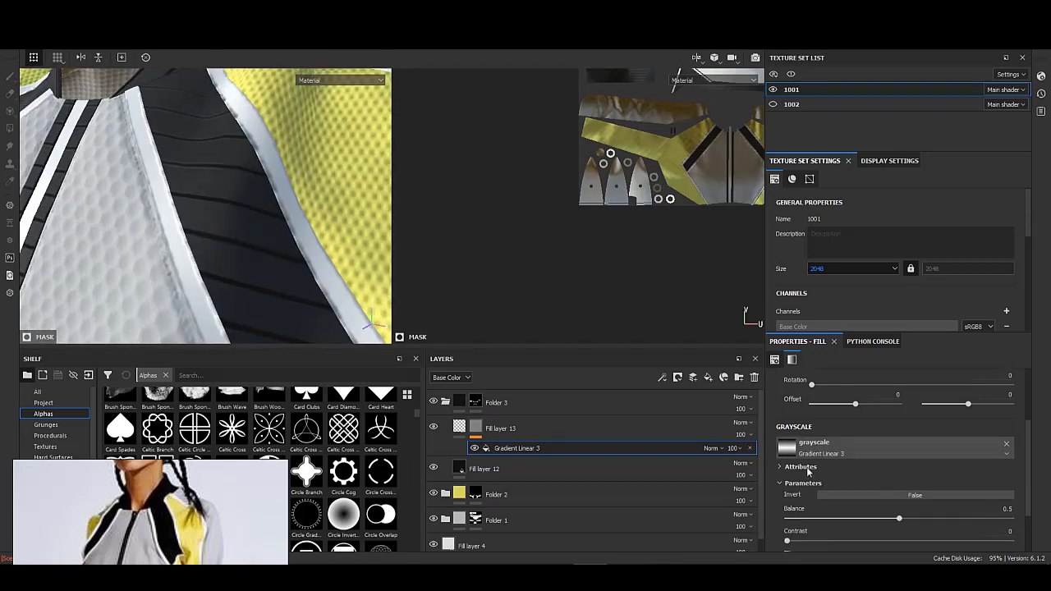
{"action": "left_click", "coordinate": [461, 427]}
- Lower the layer's height to about 0.39, then orbit to inspect the collar and chest
{"action": "left_click_drag", "start_coordinate": [928, 527], "coordinate": [934, 528]}
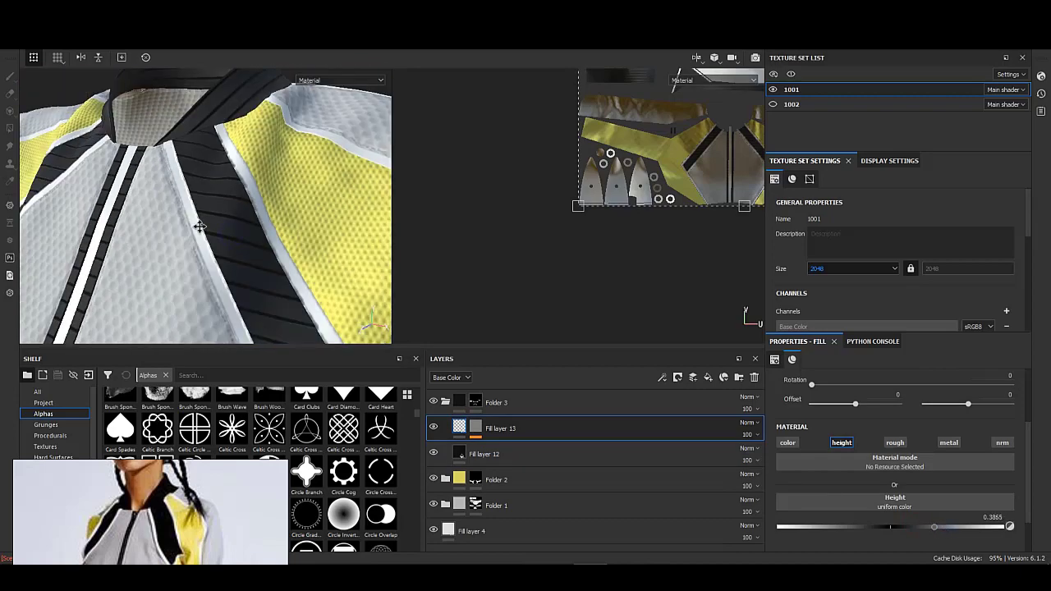
{"action": "mouse_move", "coordinate": [210, 234]}
{"action": "left_mouse_down", "text": "alt"}
{"action": "mouse_move", "coordinate": [298, 259]}
{"action": "mouse_move", "coordinate": [206, 187]}
{"action": "left_mouse_up", "text": "alt"}
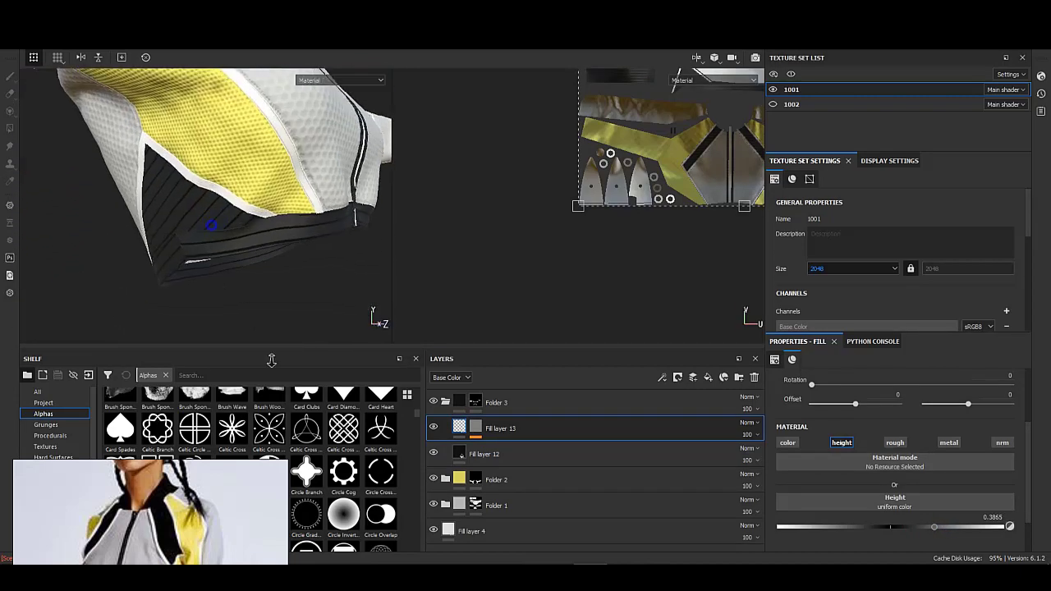
{"action": "mouse_move", "coordinate": [206, 187]}
{"action": "left_mouse_down", "text": "alt"}
{"action": "mouse_move", "coordinate": [152, 218]}
{"action": "mouse_move", "coordinate": [234, 177]}
{"action": "mouse_move", "coordinate": [386, 304]}
{"action": "left_mouse_up", "text": "alt"}
{"action": "scroll", "coordinate": [408, 309], "scroll_direction": "up", "scroll_amount": 3}
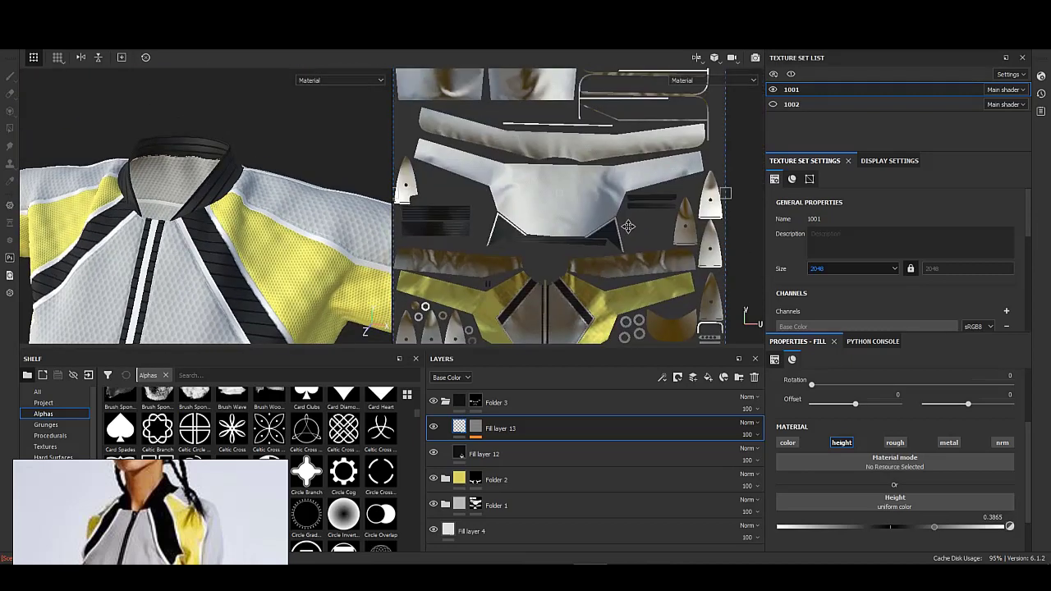
{"action": "scroll", "coordinate": [628, 226], "scroll_direction": "up", "scroll_amount": 2}
{"action": "scroll", "coordinate": [627, 226], "scroll_direction": "up", "scroll_amount": 2}
{"action": "scroll", "coordinate": [501, 268], "scroll_direction": "down", "scroll_amount": 3}
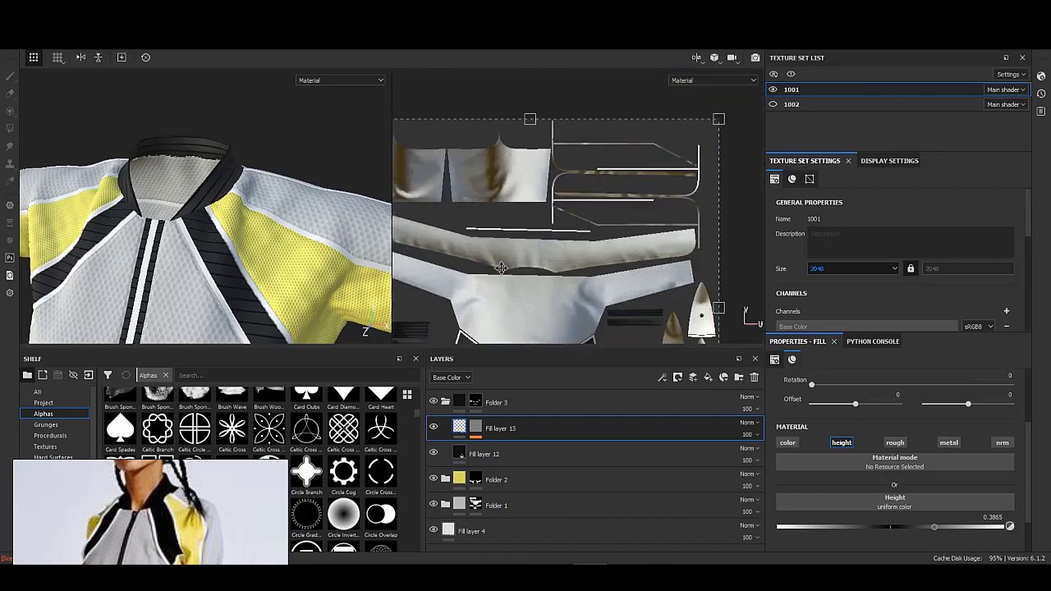
{"action": "mouse_move", "coordinate": [501, 268]}
{"action": "middle_mouse_down"}
{"action": "mouse_move", "coordinate": [567, 206]}
{"action": "mouse_move", "coordinate": [636, 220]}
{"action": "middle_mouse_up"}
{"action": "scroll", "coordinate": [615, 218], "scroll_direction": "up", "scroll_amount": 2}
{"action": "scroll", "coordinate": [568, 204], "scroll_direction": "up", "scroll_amount": 2}
{"action": "scroll", "coordinate": [638, 231], "scroll_direction": "up", "scroll_amount": 2}
{"action": "mouse_move", "coordinate": [280, 211]}
{"action": "left_mouse_down", "text": "alt"}
{"action": "mouse_move", "coordinate": [237, 226]}
{"action": "mouse_move", "coordinate": [270, 323]}
{"action": "left_mouse_up", "text": "alt"}
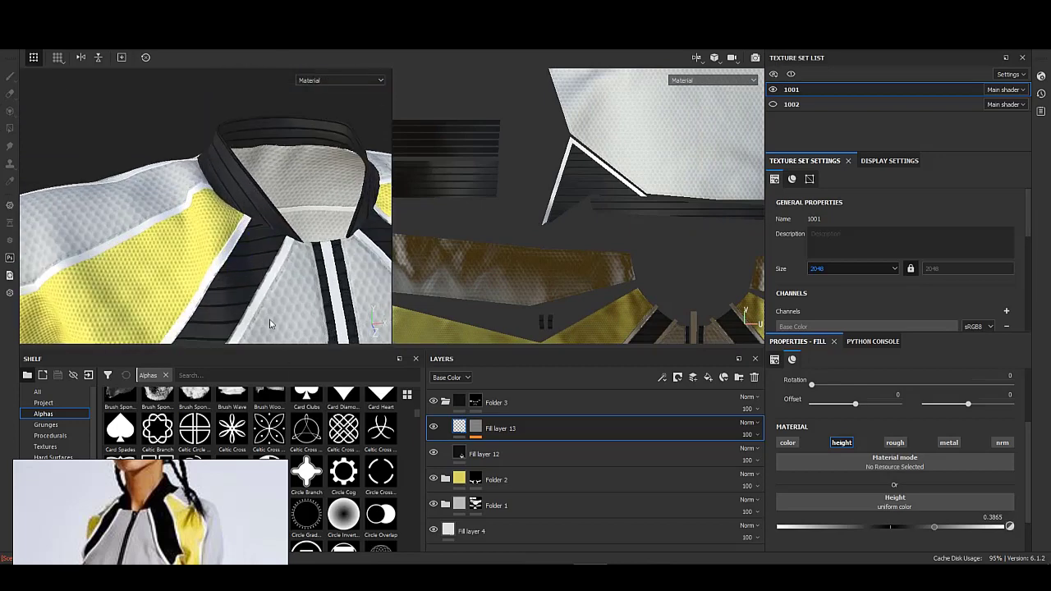
- Show Fill layer 13's striped Gradient Linear 3 mask in both viewports
{"action": "right_click", "coordinate": [128, 405]}
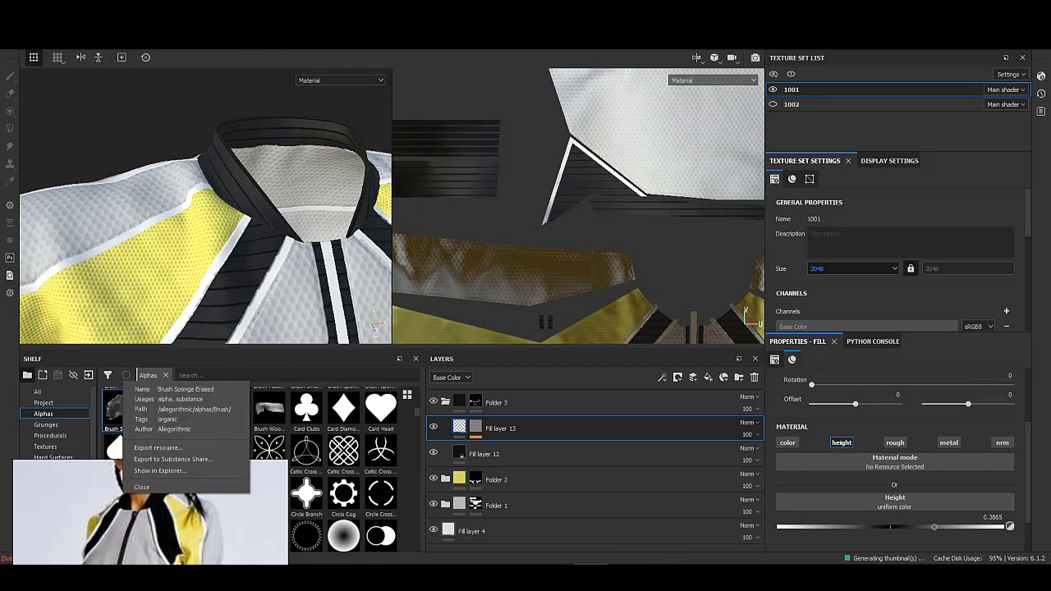
{"action": "key", "text": "Escape"}
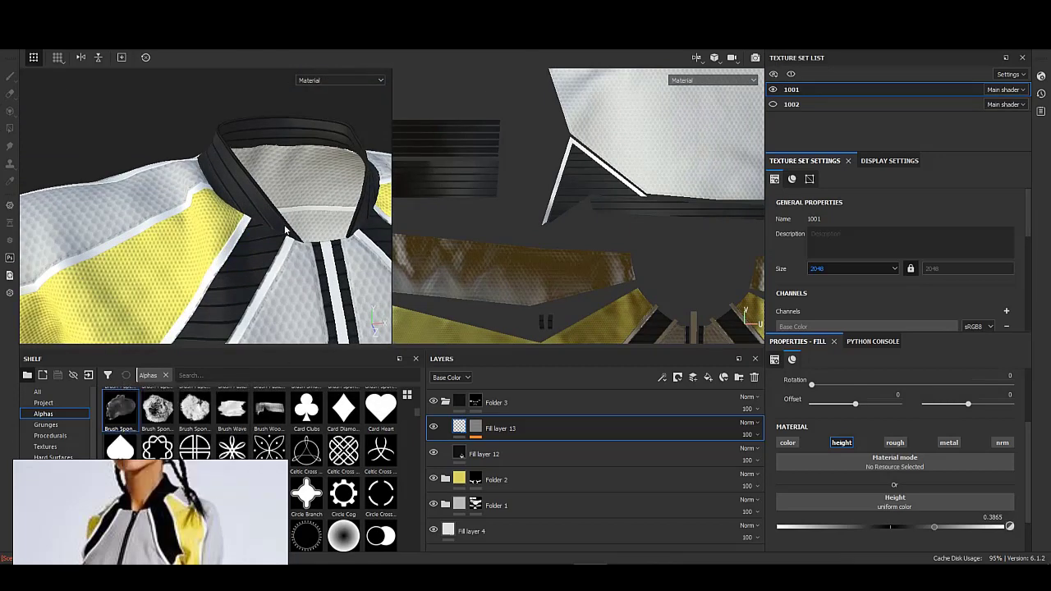
{"action": "scroll", "coordinate": [275, 290], "scroll_direction": "up", "scroll_amount": 3}
{"action": "scroll", "coordinate": [371, 308], "scroll_direction": "up", "scroll_amount": 2}
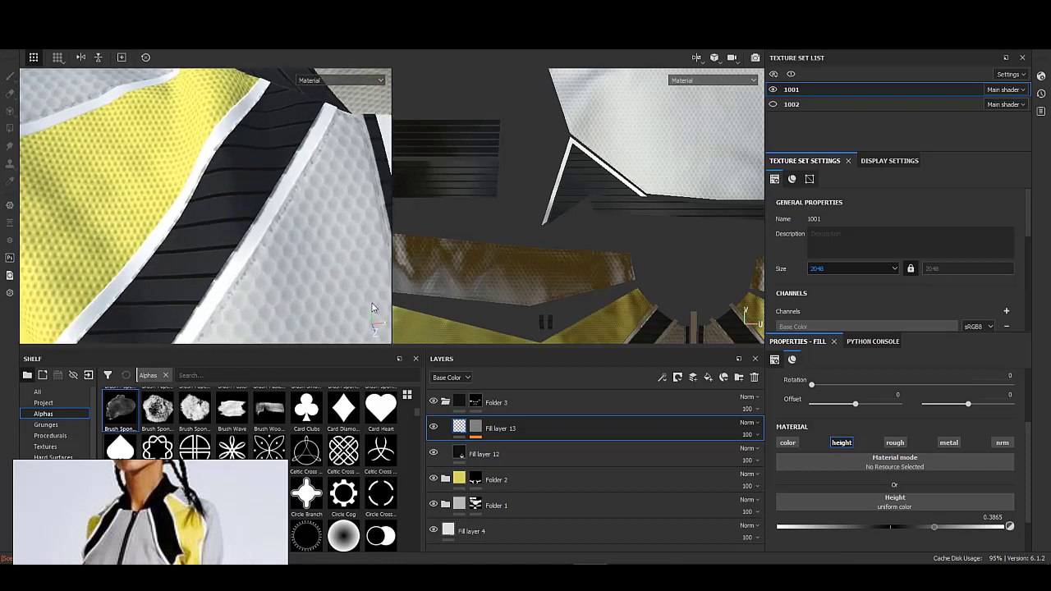
{"action": "left_click", "coordinate": [476, 423]}
- Undo a stray fill layer and add a grayscale fill effect above Gradient Linear 3 in the mask
{"action": "left_click", "coordinate": [708, 377]}
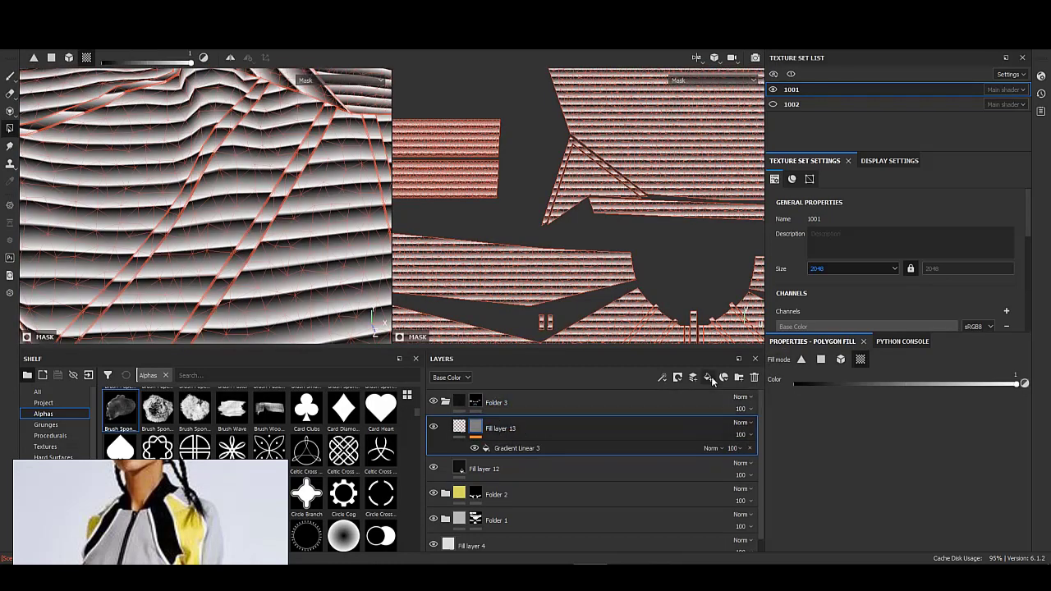
{"action": "key", "text": "ctrl+z"}
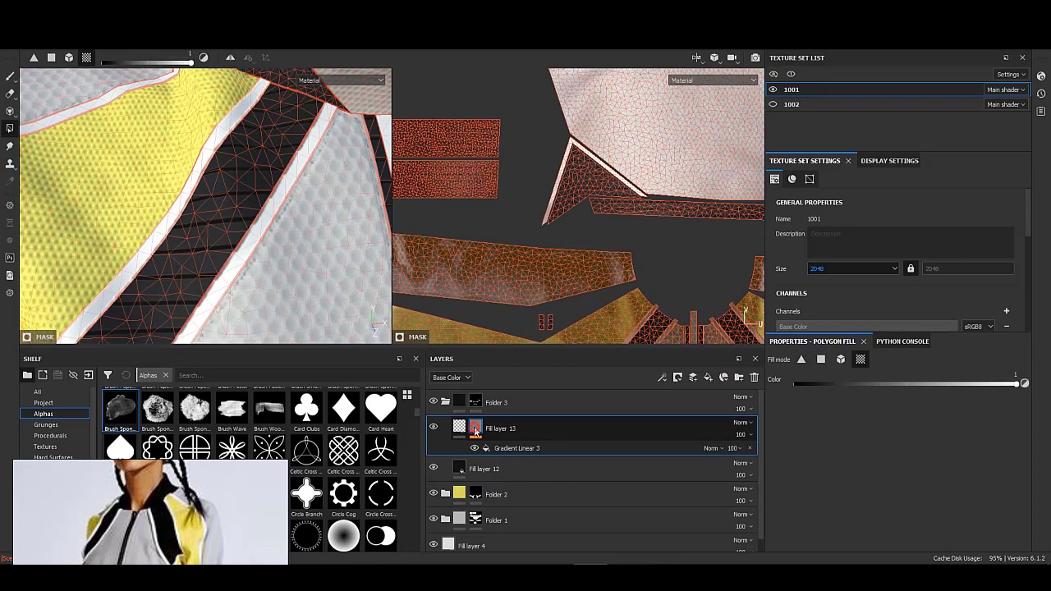
{"action": "left_click", "coordinate": [505, 448]}
{"action": "right_click", "coordinate": [513, 449]}
{"action": "left_click", "coordinate": [547, 484]}
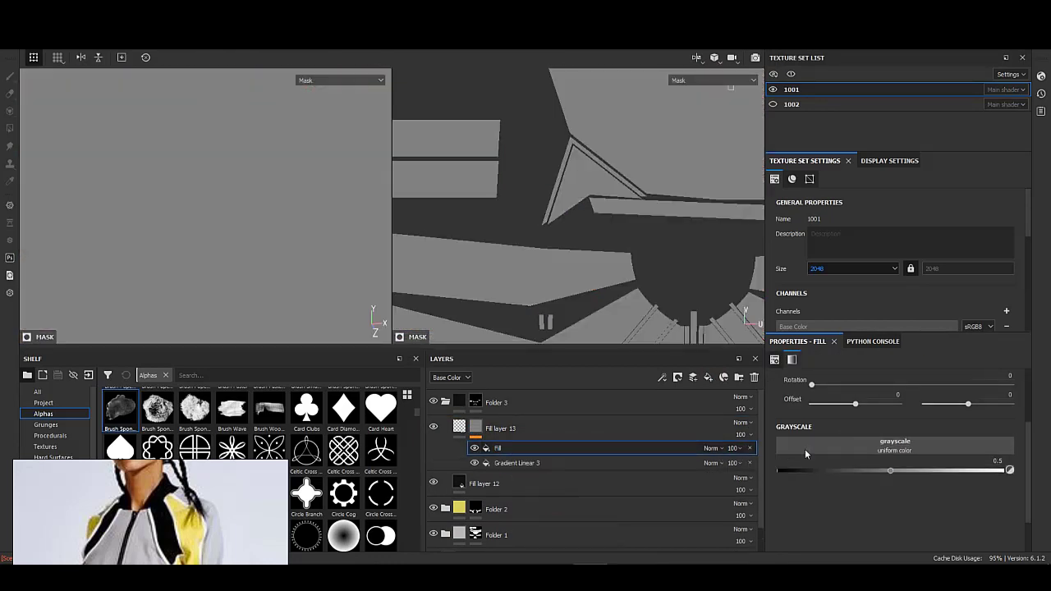
{"action": "left_click", "coordinate": [805, 449]}
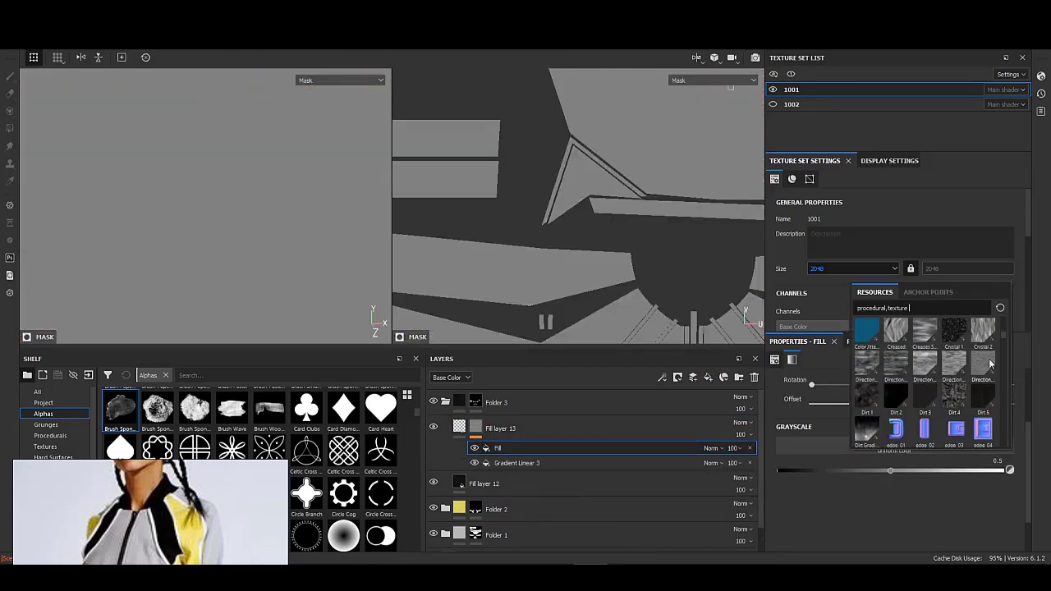
- Use Directional Scratches as the new fill's grayscale pattern
{"action": "scroll", "coordinate": [958, 396], "scroll_direction": "down", "scroll_amount": 3}
{"action": "scroll", "coordinate": [953, 398], "scroll_direction": "up", "scroll_amount": 5}
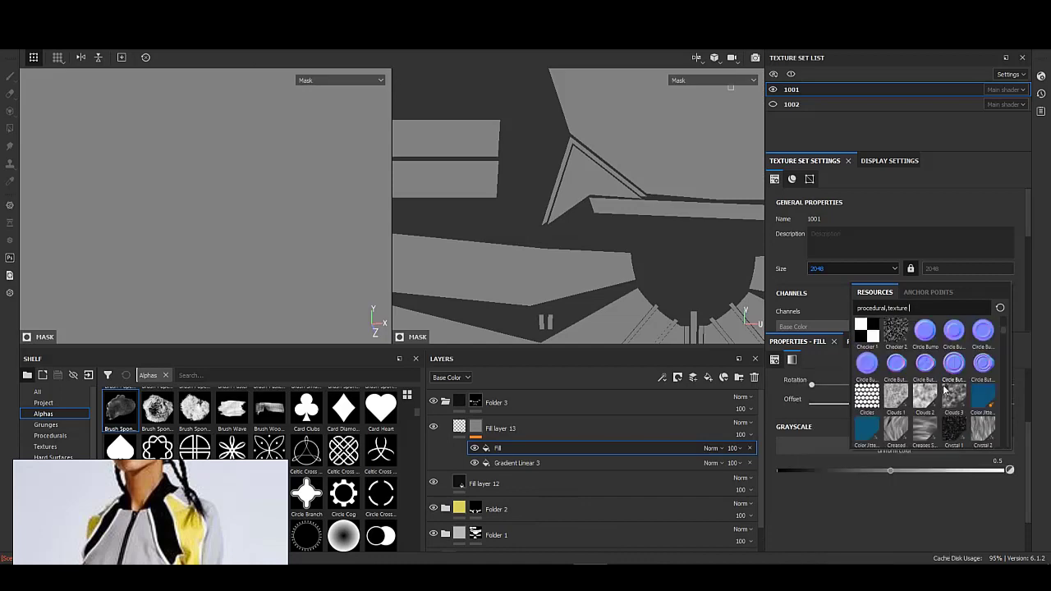
{"action": "scroll", "coordinate": [945, 407], "scroll_direction": "down", "scroll_amount": 2}
{"action": "scroll", "coordinate": [935, 413], "scroll_direction": "up", "scroll_amount": 2}
{"action": "scroll", "coordinate": [934, 413], "scroll_direction": "down", "scroll_amount": 1}
{"action": "scroll", "coordinate": [933, 410], "scroll_direction": "down", "scroll_amount": 2}
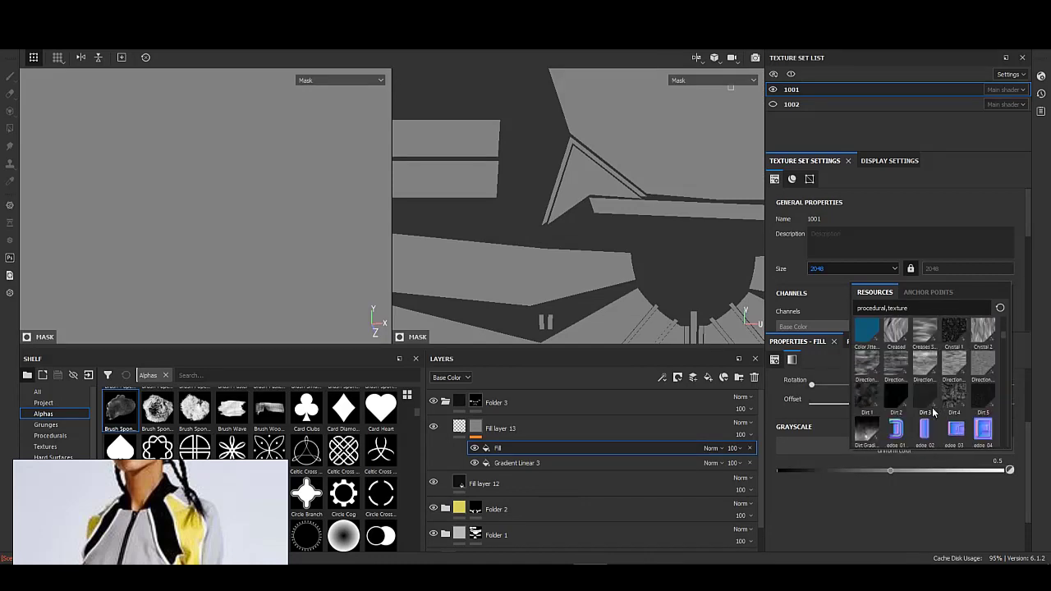
{"action": "left_click", "coordinate": [978, 370]}
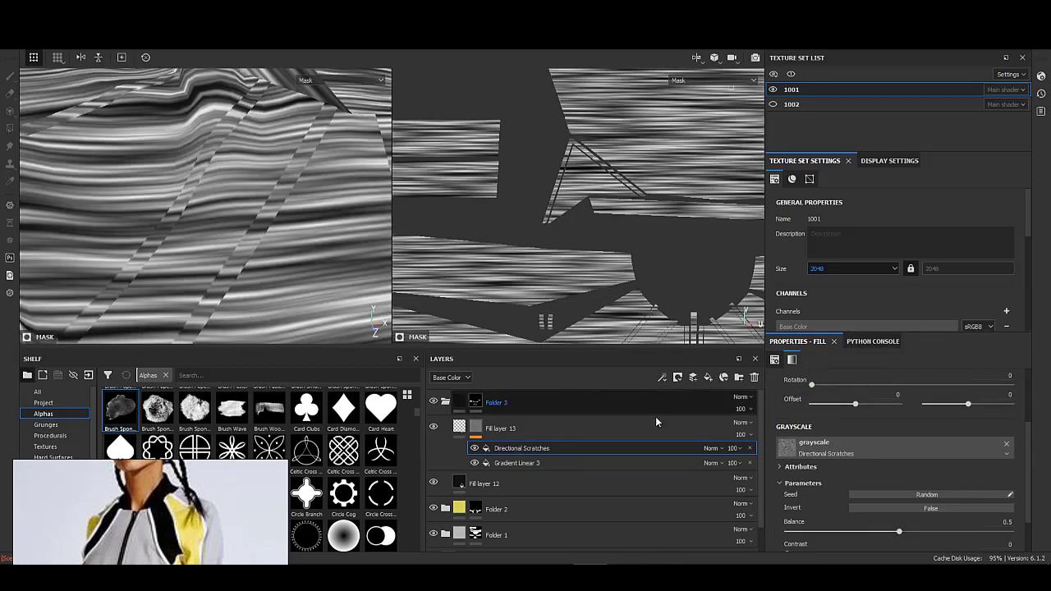
- Rotate the scratches to a 90° angle, with Pattern Size Y 2.65 and Random X 0
{"action": "scroll", "coordinate": [849, 459], "scroll_direction": "down", "scroll_amount": 1}
{"action": "left_click", "coordinate": [815, 532]}
{"action": "scroll", "coordinate": [837, 468], "scroll_direction": "down", "scroll_amount": 3}
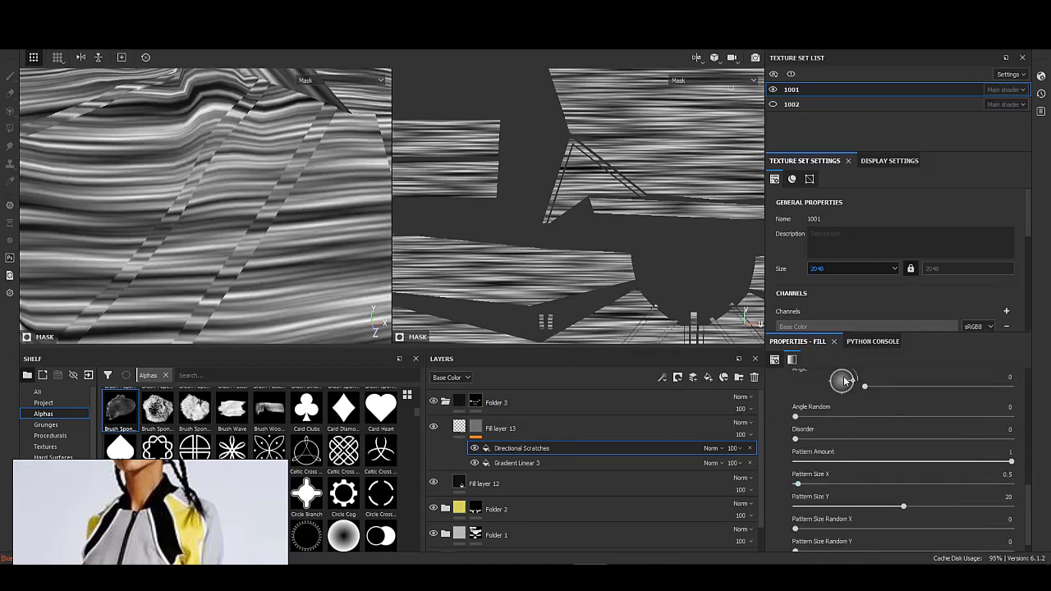
{"action": "left_click_drag", "start_coordinate": [844, 379], "coordinate": [842, 405]}
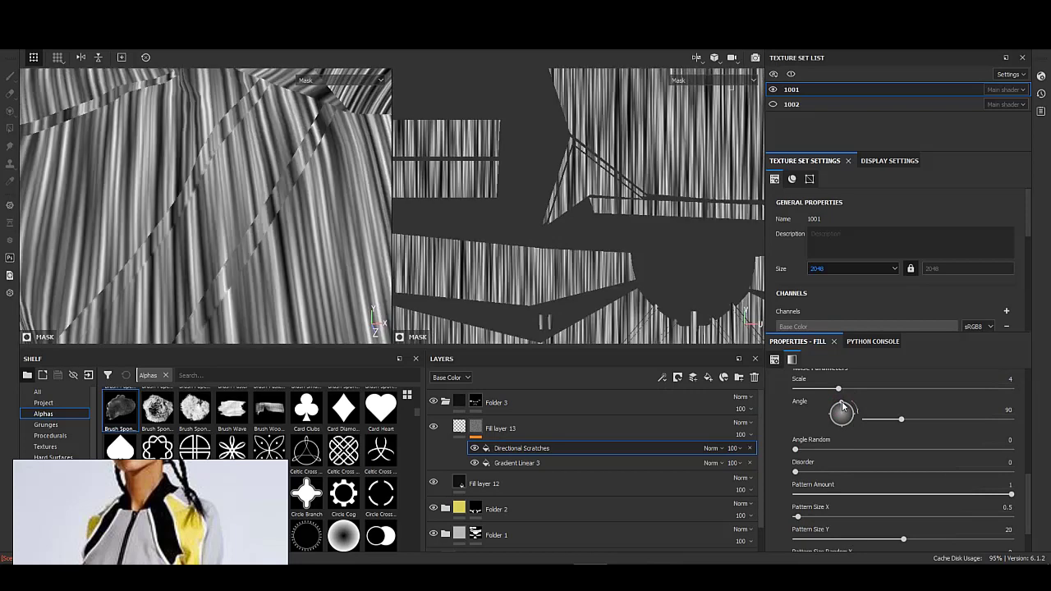
{"action": "left_click_drag", "start_coordinate": [399, 275], "coordinate": [642, 372], "text": "alt"}
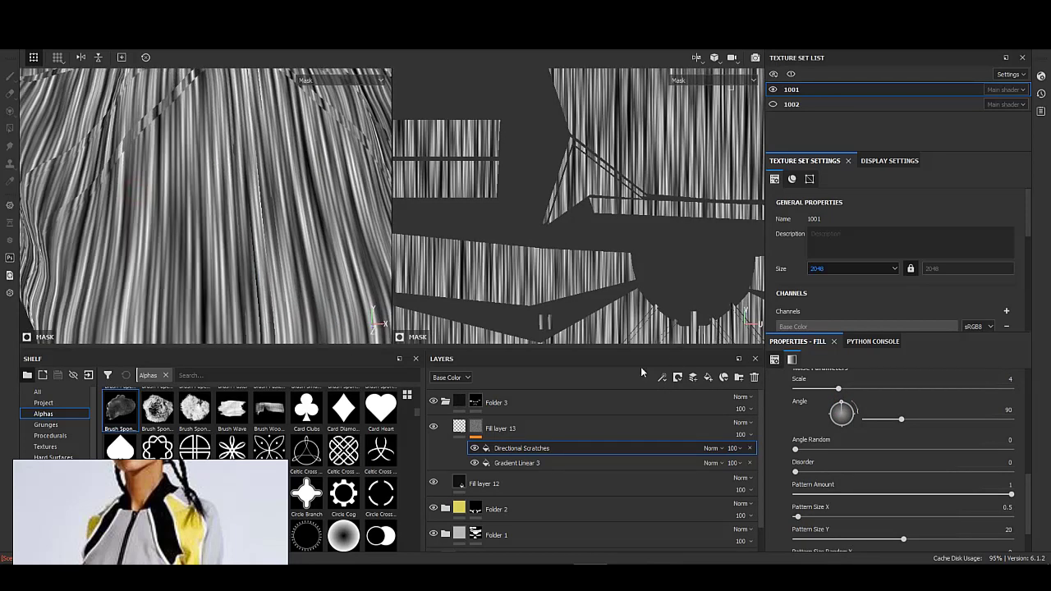
{"action": "scroll", "coordinate": [803, 472], "scroll_direction": "down", "scroll_amount": 2}
{"action": "left_click_drag", "start_coordinate": [859, 445], "coordinate": [991, 451]}
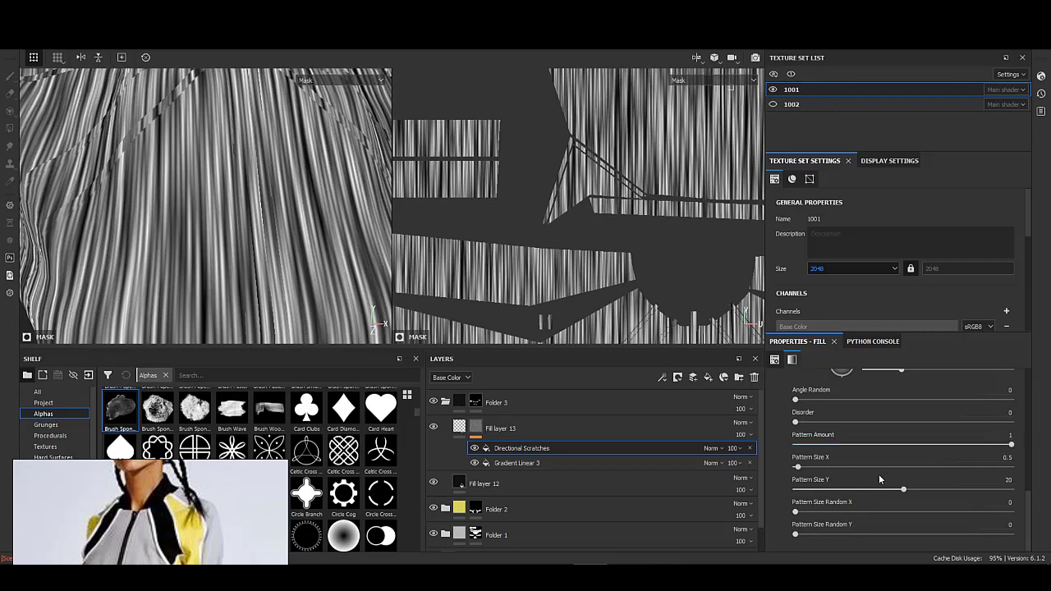
{"action": "mouse_move", "coordinate": [877, 488]}
{"action": "left_mouse_down"}
{"action": "mouse_move", "coordinate": [808, 486]}
{"action": "mouse_move", "coordinate": [797, 469]}
{"action": "left_mouse_up"}
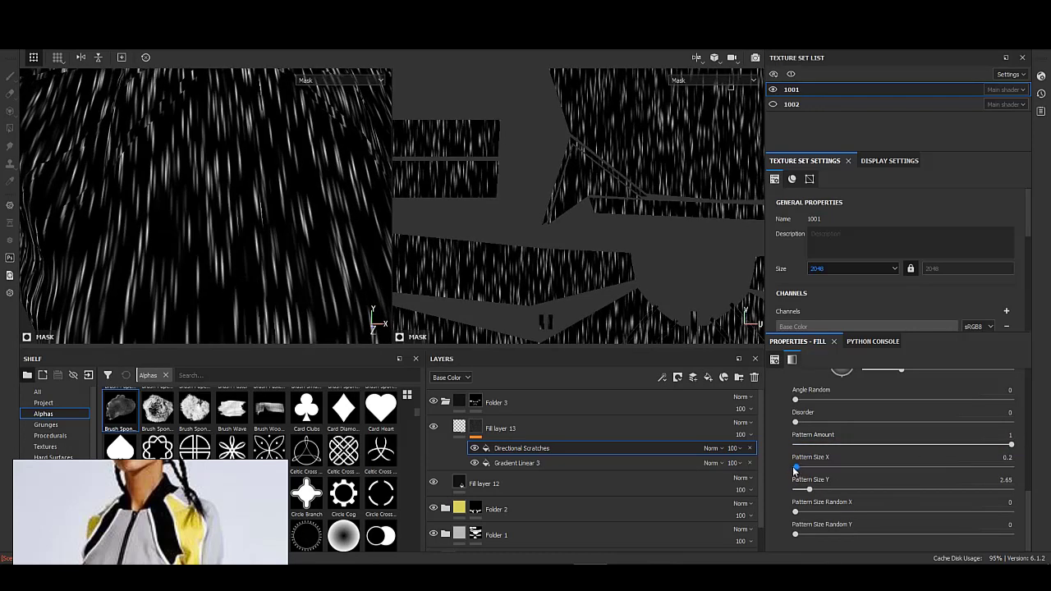
{"action": "mouse_move", "coordinate": [848, 512]}
{"action": "left_mouse_down"}
{"action": "mouse_move", "coordinate": [769, 510]}
{"action": "mouse_move", "coordinate": [887, 512]}
{"action": "left_mouse_up"}
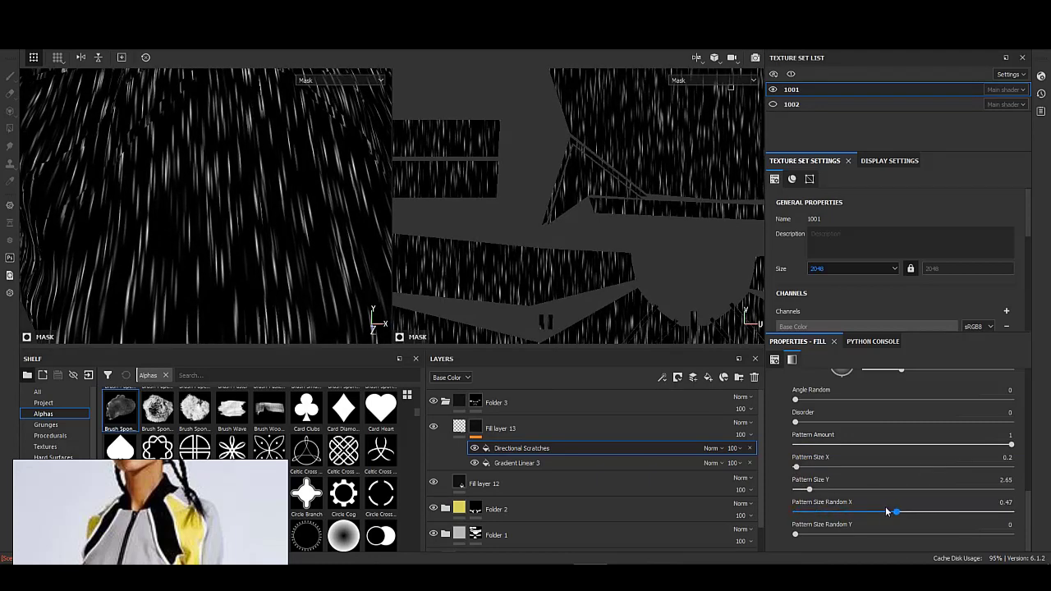
- Raise the scratches' Scale to 6, add Disorder 0.02, and reduce pattern amount to 0.93
{"action": "scroll", "coordinate": [880, 512], "scroll_direction": "up", "scroll_amount": 1}
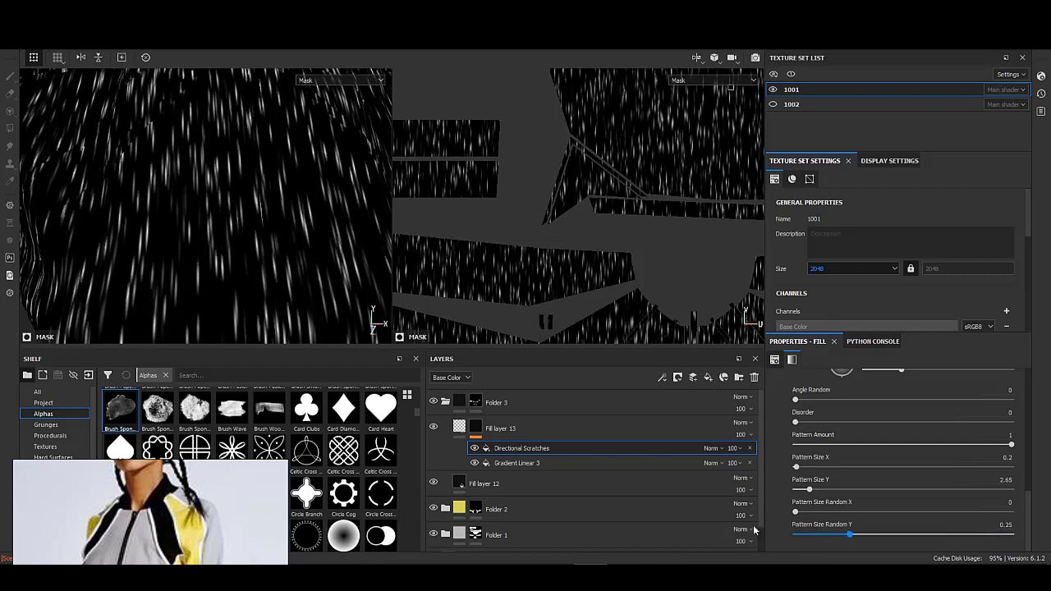
{"action": "left_click_drag", "start_coordinate": [879, 534], "coordinate": [795, 534]}
{"action": "scroll", "coordinate": [821, 476], "scroll_direction": "up", "scroll_amount": 1}
{"action": "mouse_move", "coordinate": [842, 409]}
{"action": "left_mouse_down"}
{"action": "mouse_move", "coordinate": [877, 410]}
{"action": "mouse_move", "coordinate": [867, 405]}
{"action": "left_mouse_up"}
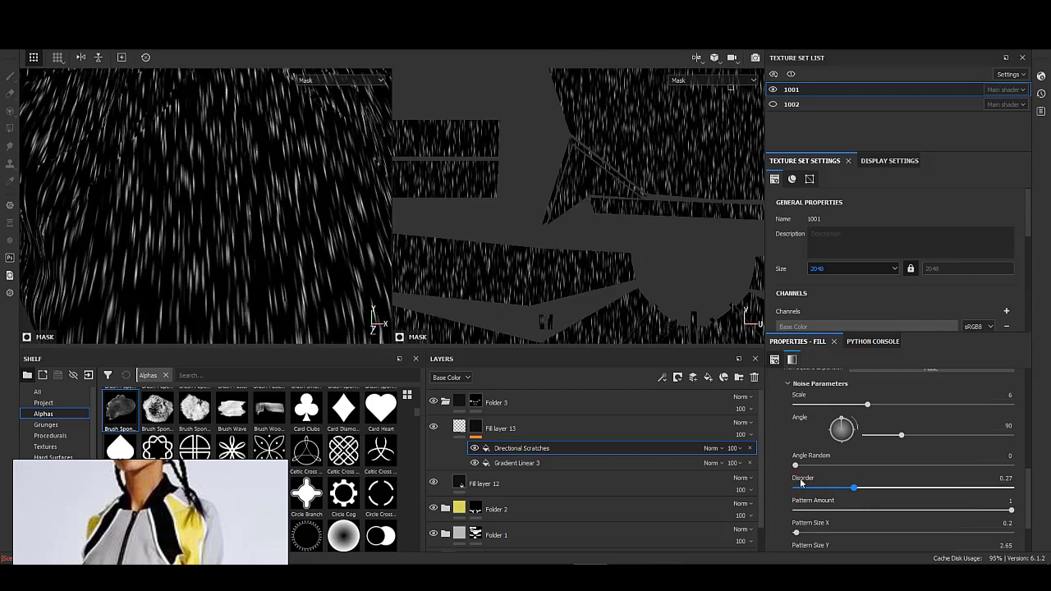
{"action": "left_click_drag", "start_coordinate": [796, 487], "coordinate": [799, 487]}
{"action": "left_click_drag", "start_coordinate": [1011, 510], "coordinate": [833, 505]}
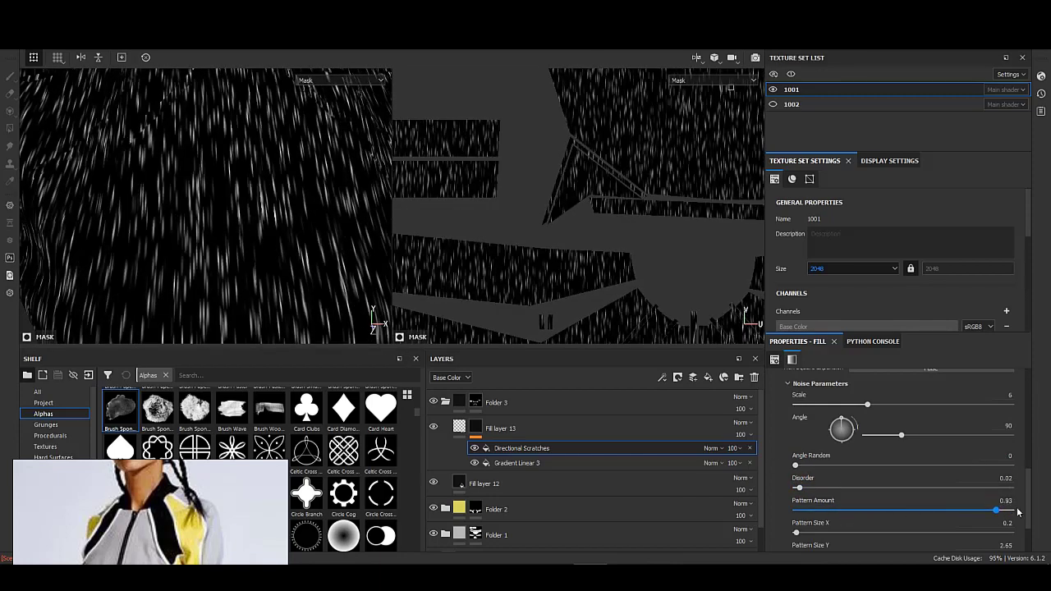
{"action": "scroll", "coordinate": [910, 496], "scroll_direction": "up", "scroll_amount": 1}
{"action": "scroll", "coordinate": [910, 497], "scroll_direction": "up", "scroll_amount": 2}
{"action": "left_click", "coordinate": [711, 449]}
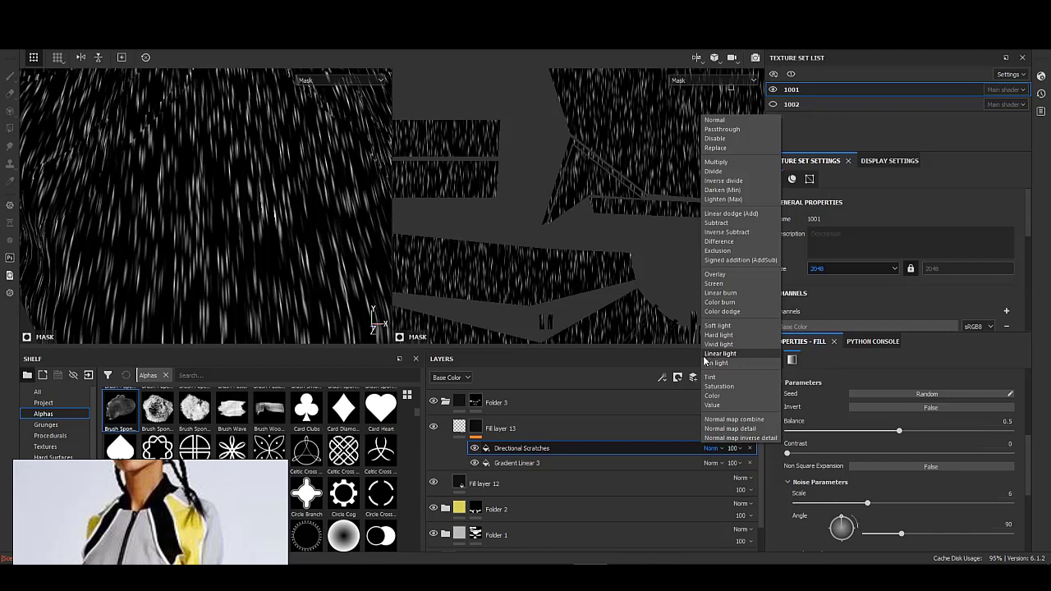
- Try Multiply, then Linear Dodge blending on the Directional Scratches effect
{"action": "left_click", "coordinate": [713, 162]}
{"action": "left_click_drag", "start_coordinate": [285, 213], "coordinate": [369, 247], "text": "alt"}
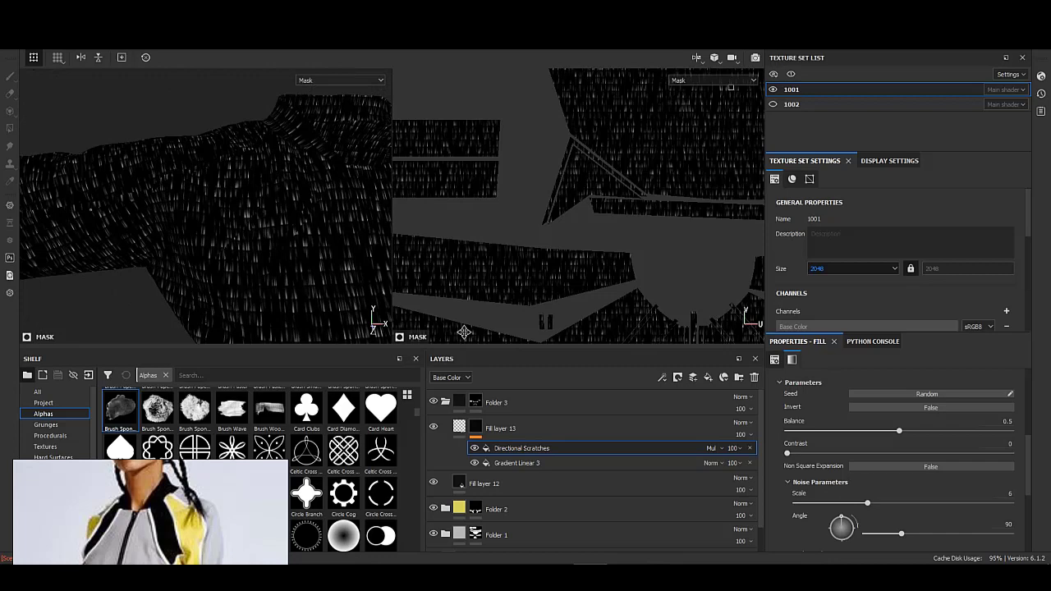
{"action": "left_click", "coordinate": [460, 428]}
{"action": "scroll", "coordinate": [275, 277], "scroll_direction": "up", "scroll_amount": 3}
{"action": "scroll", "coordinate": [287, 294], "scroll_direction": "up", "scroll_amount": 2}
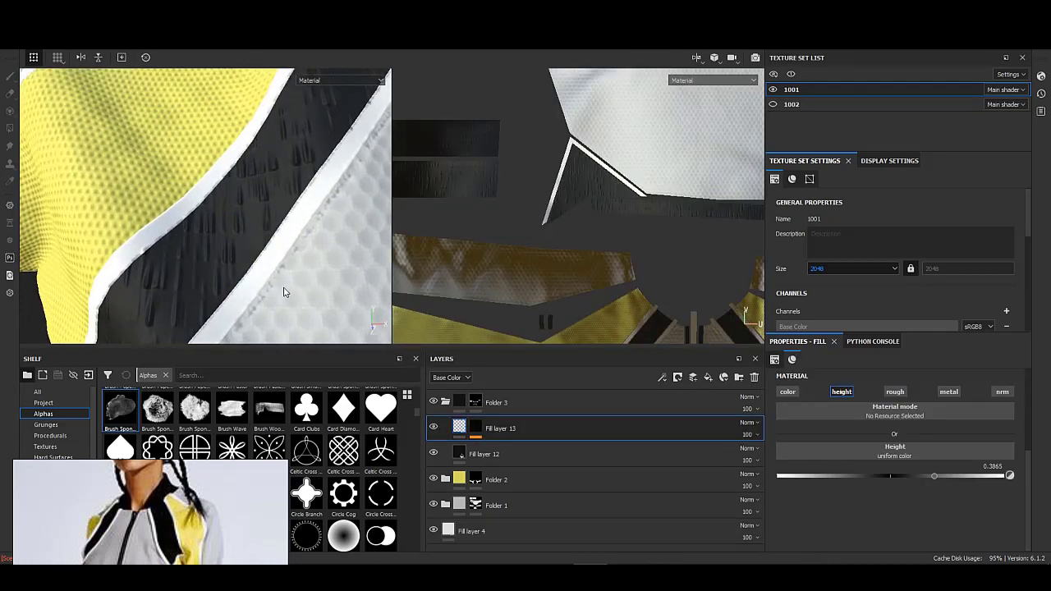
{"action": "left_click", "coordinate": [475, 428]}
{"action": "left_click", "coordinate": [526, 448]}
{"action": "left_click", "coordinate": [714, 448]}
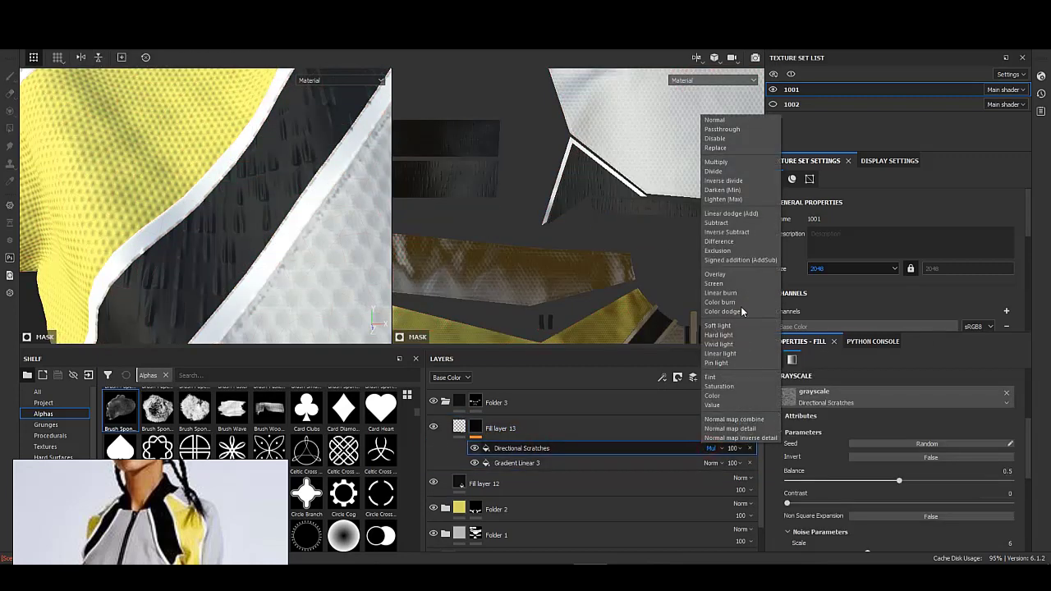
{"action": "left_click", "coordinate": [720, 213]}
{"action": "mouse_move", "coordinate": [255, 281]}
{"action": "left_mouse_down", "text": "alt"}
{"action": "mouse_move", "coordinate": [210, 249]}
{"action": "mouse_move", "coordinate": [251, 241]}
{"action": "left_mouse_up", "text": "alt"}
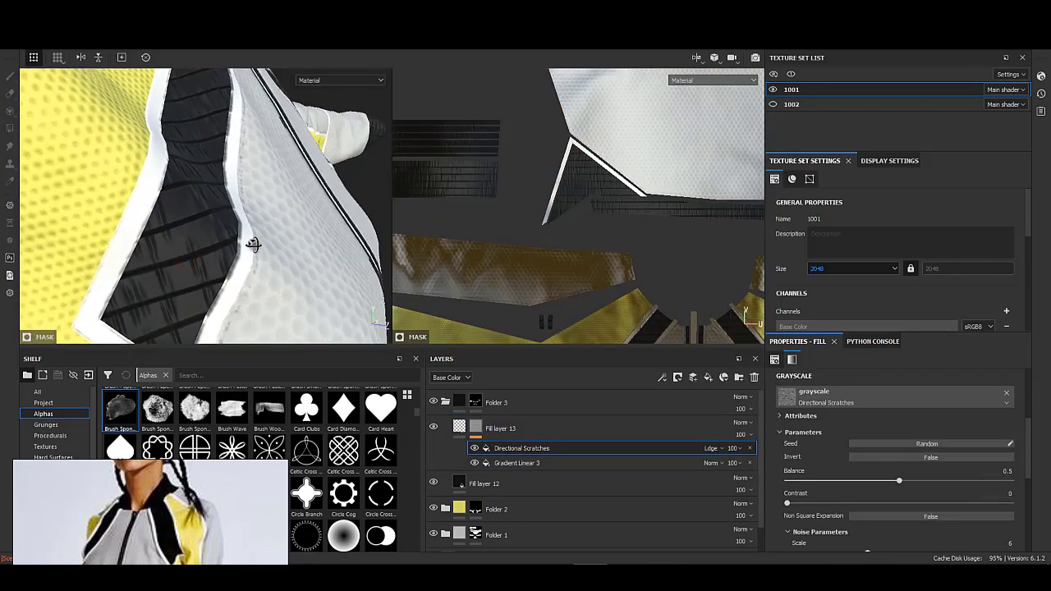
- Move Directional Scratches below Gradient Linear 3, set it to Normal, and add a Blur filter
{"action": "left_click", "coordinate": [475, 428]}
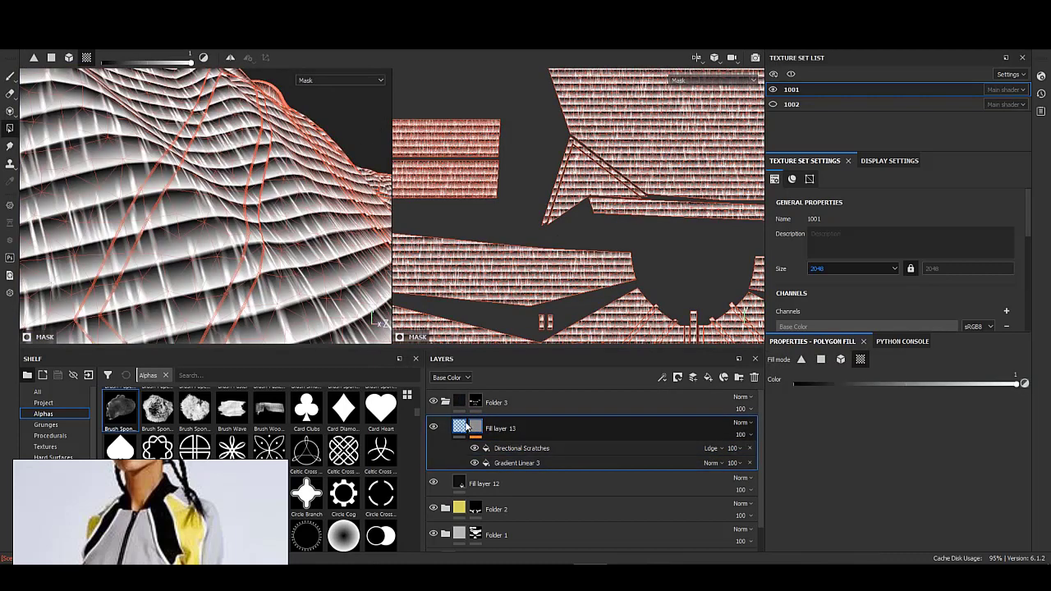
{"action": "left_click_drag", "start_coordinate": [511, 448], "coordinate": [513, 462]}
{"action": "left_click", "coordinate": [711, 463]}
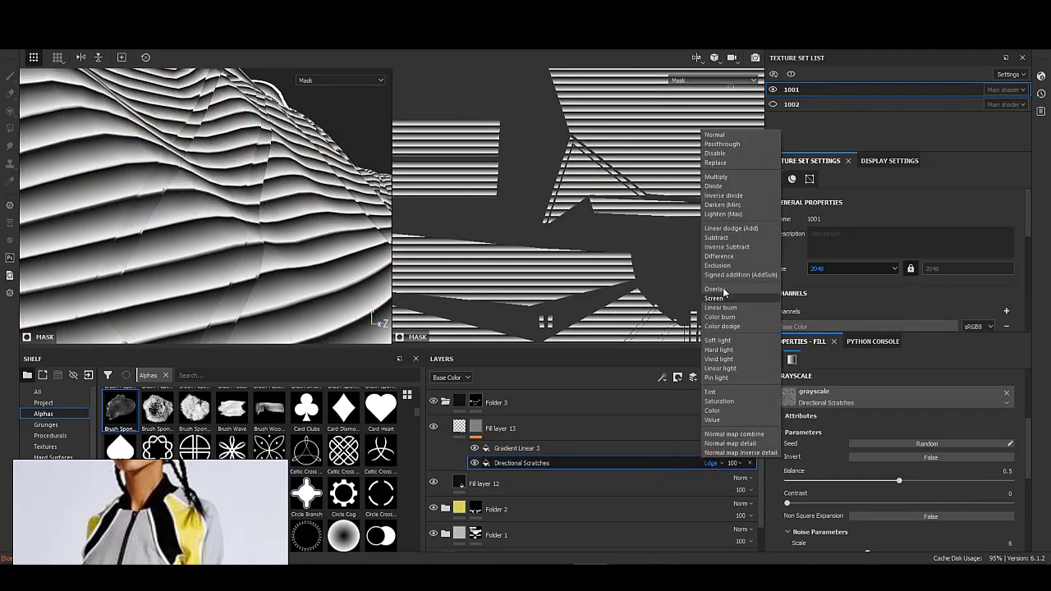
{"action": "left_click", "coordinate": [715, 135]}
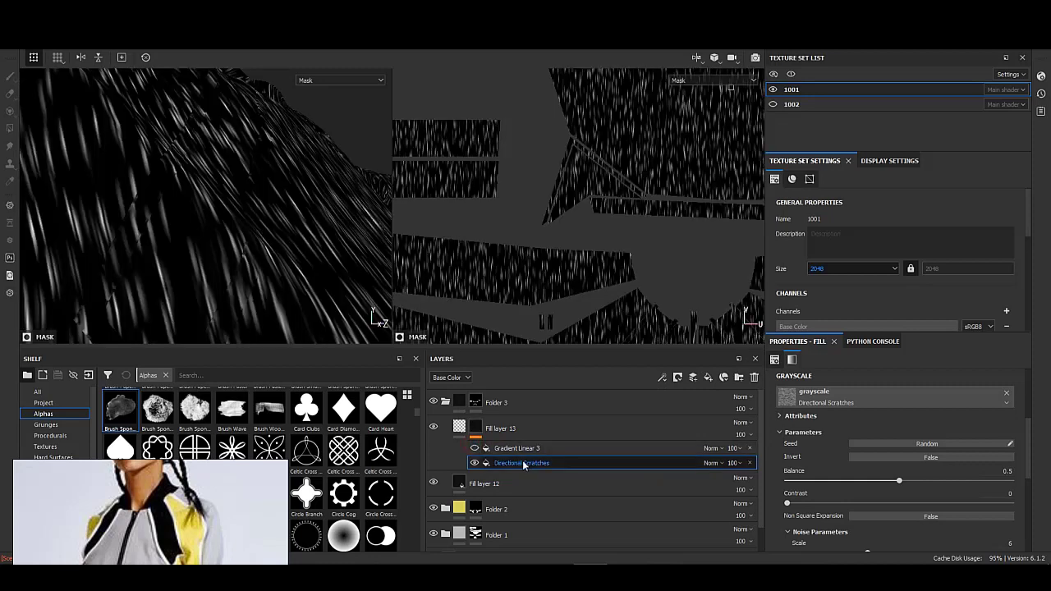
{"action": "right_click", "coordinate": [526, 461]}
{"action": "left_click", "coordinate": [563, 412]}
{"action": "left_click", "coordinate": [849, 383]}
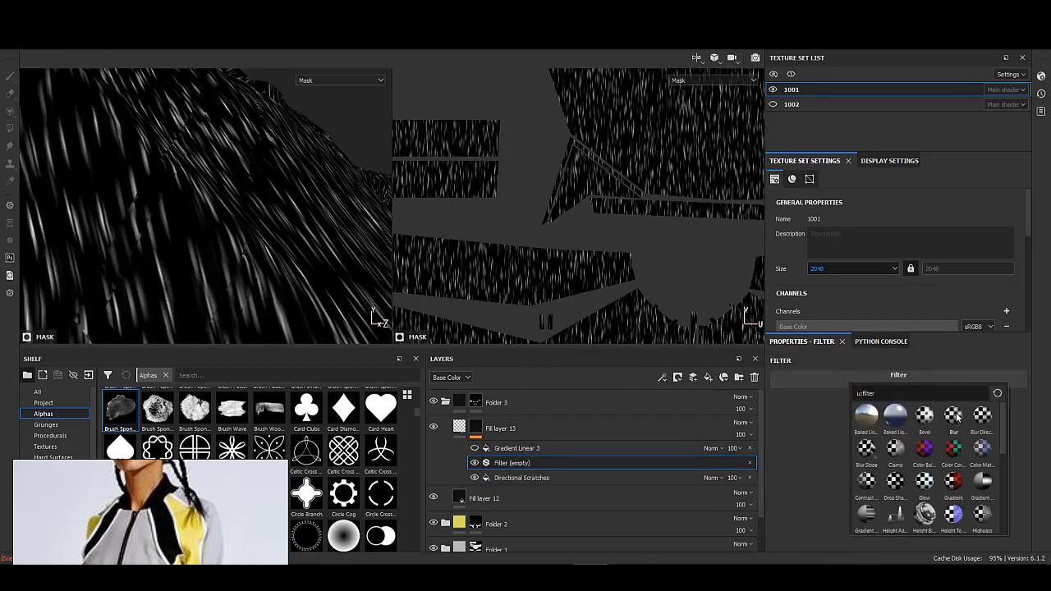
{"action": "left_click", "coordinate": [955, 414]}
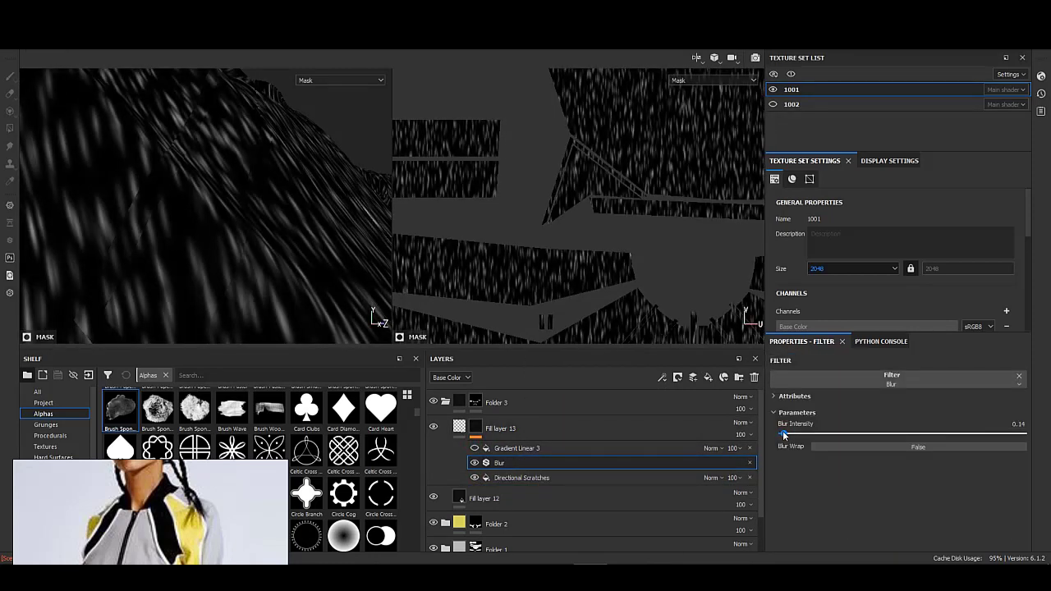
- Blend Gradient Linear 3 with Linear Dodge and inspect the collar ridges
{"action": "left_click", "coordinate": [534, 448]}
{"action": "left_click", "coordinate": [712, 448]}
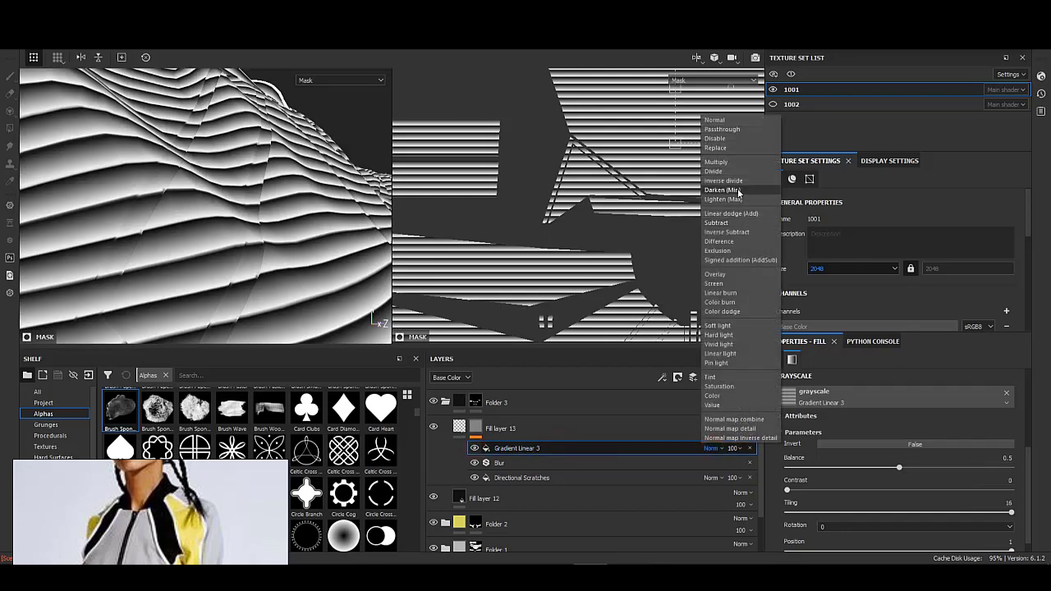
{"action": "left_click", "coordinate": [757, 211]}
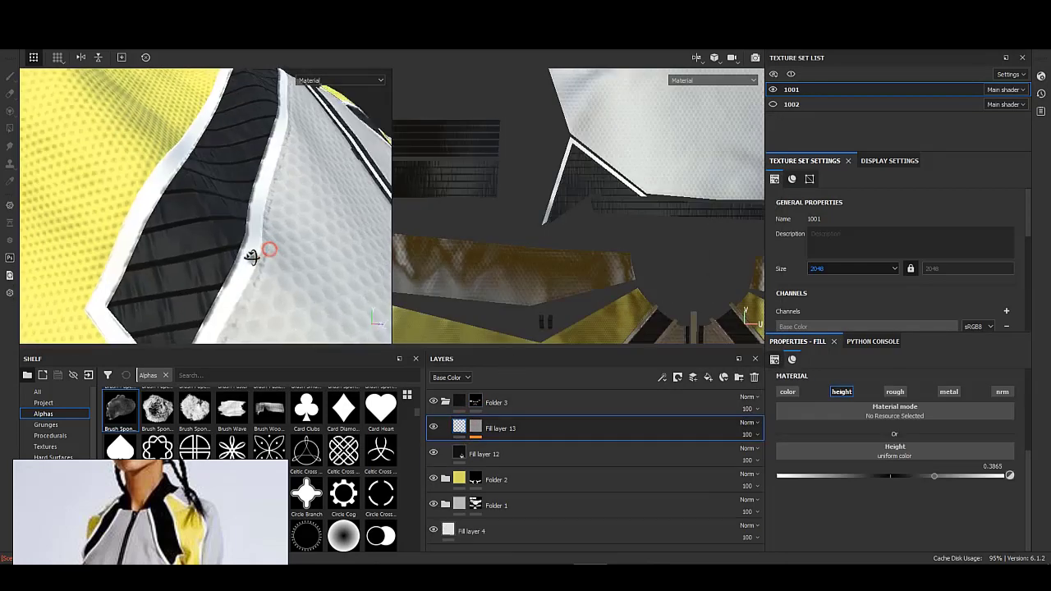
{"action": "scroll", "coordinate": [251, 238], "scroll_direction": "up", "scroll_amount": 2}
{"action": "scroll", "coordinate": [244, 230], "scroll_direction": "up", "scroll_amount": 2}
{"action": "scroll", "coordinate": [241, 197], "scroll_direction": "up", "scroll_amount": 2}
{"action": "mouse_move", "coordinate": [242, 194]}
{"action": "left_mouse_down", "text": "alt"}
{"action": "mouse_move", "coordinate": [145, 180]}
{"action": "mouse_move", "coordinate": [252, 189]}
{"action": "mouse_move", "coordinate": [206, 222]}
{"action": "mouse_move", "coordinate": [113, 209]}
{"action": "mouse_move", "coordinate": [164, 208]}
{"action": "mouse_move", "coordinate": [238, 271]}
{"action": "mouse_move", "coordinate": [207, 270]}
{"action": "mouse_move", "coordinate": [182, 150]}
{"action": "mouse_move", "coordinate": [272, 195]}
{"action": "mouse_move", "coordinate": [238, 225]}
{"action": "mouse_move", "coordinate": [275, 253]}
{"action": "mouse_move", "coordinate": [253, 206]}
{"action": "left_mouse_up", "text": "alt"}
{"action": "scroll", "coordinate": [883, 435], "scroll_direction": "up", "scroll_amount": 2}
{"action": "scroll", "coordinate": [883, 435], "scroll_direction": "up", "scroll_amount": 2}
{"action": "scroll", "coordinate": [793, 450], "scroll_direction": "down", "scroll_amount": 2}
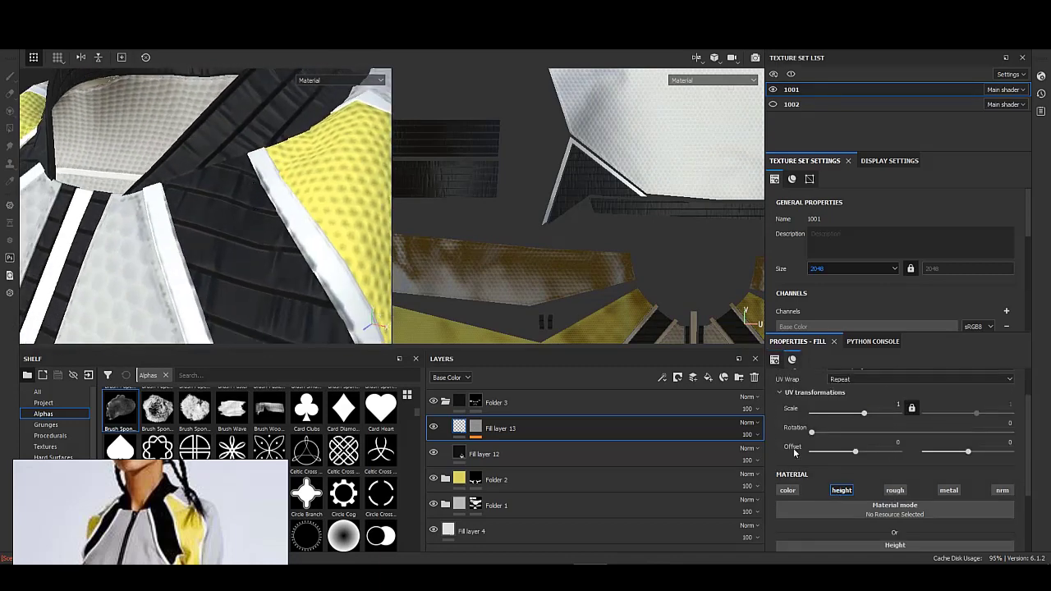
{"action": "left_click", "coordinate": [478, 426]}
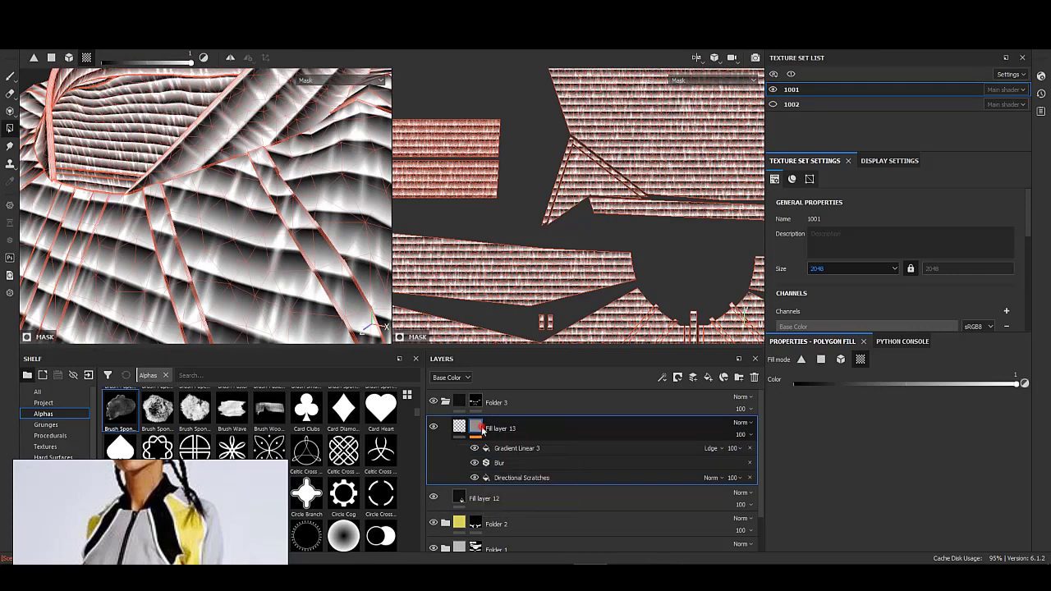
{"action": "left_click", "coordinate": [459, 427]}
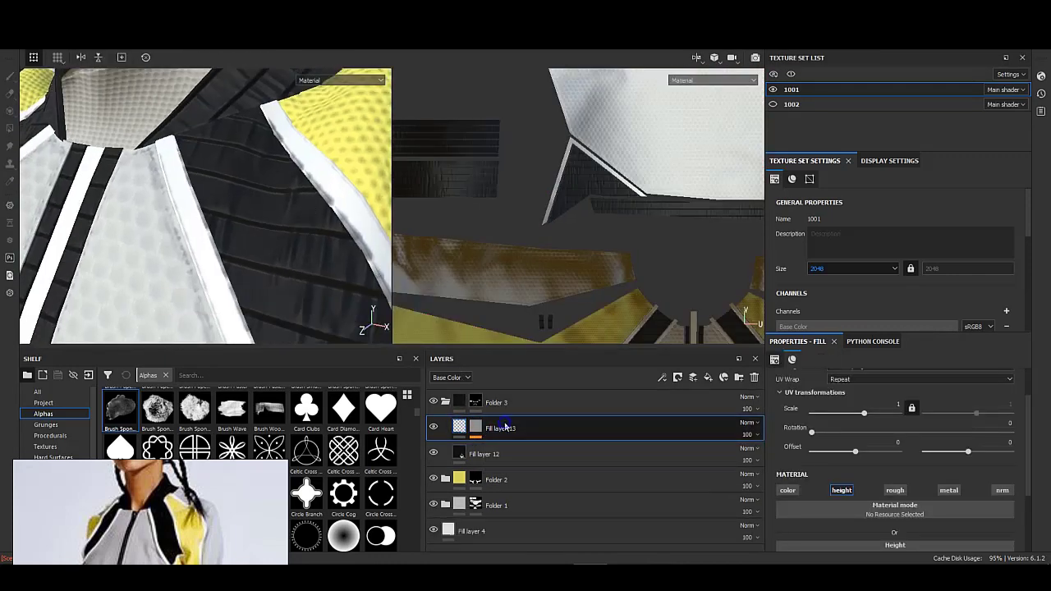
- Duplicate Fill layer 13 and delete the Blur effect from the copy's mask
{"action": "right_click", "coordinate": [504, 426]}
{"action": "left_click", "coordinate": [552, 217]}
{"action": "scroll", "coordinate": [779, 475], "scroll_direction": "down", "scroll_amount": 2}
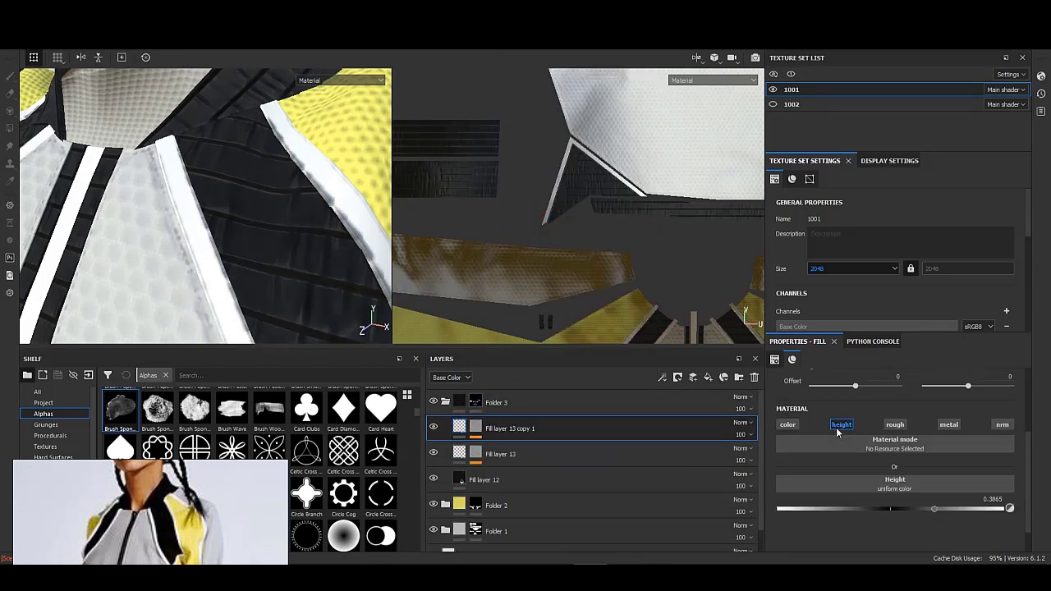
{"action": "left_click", "coordinate": [489, 428]}
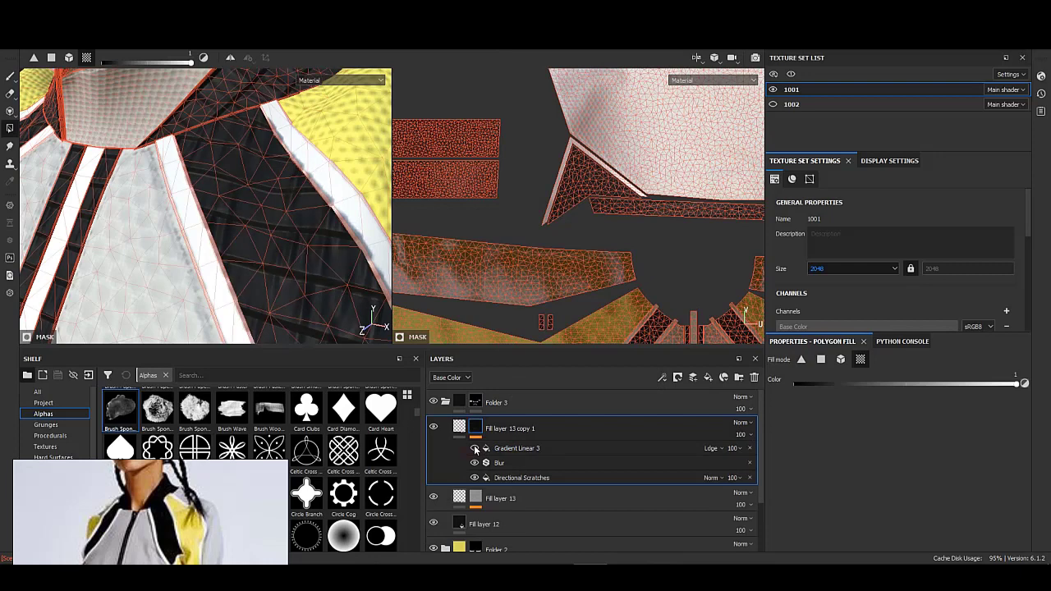
{"action": "left_click", "coordinate": [750, 464]}
{"action": "left_click", "coordinate": [660, 448]}
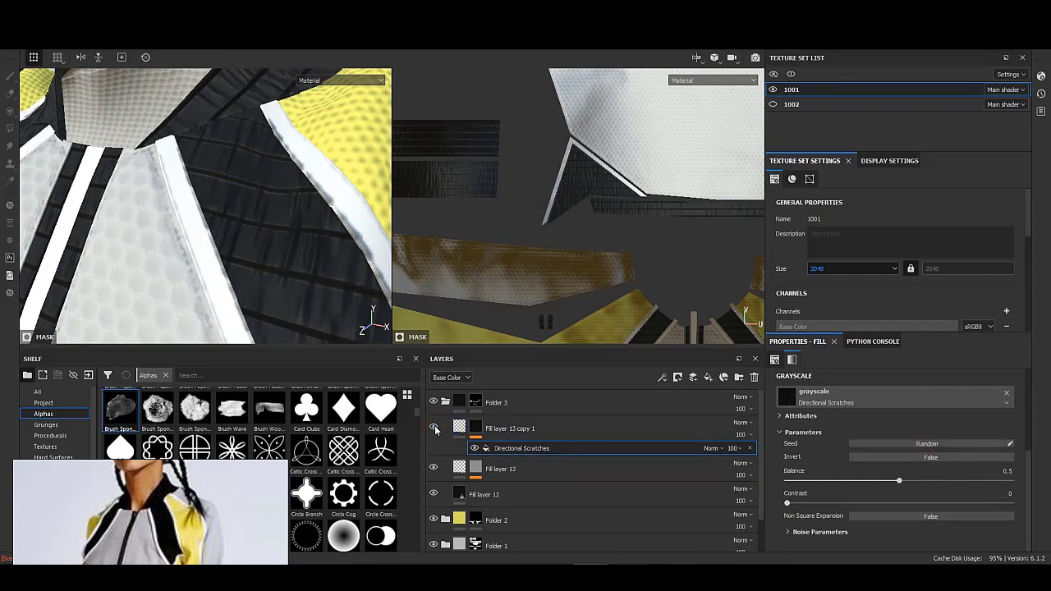
- Add a new Blur filter over the copy's Directional Scratches with intensity 0.33
{"action": "right_click", "coordinate": [513, 450]}
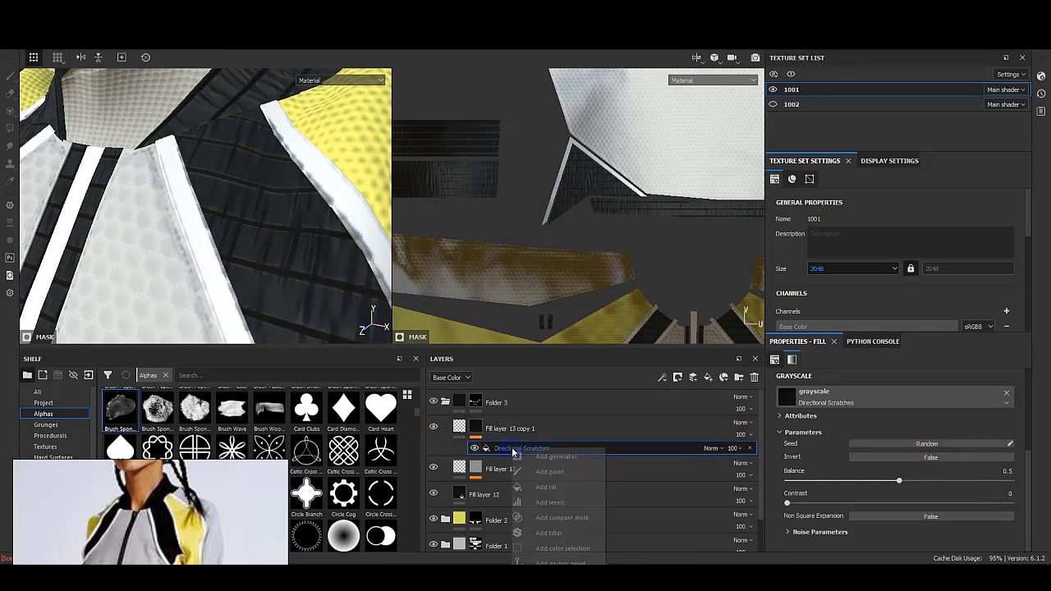
{"action": "left_click", "coordinate": [566, 533]}
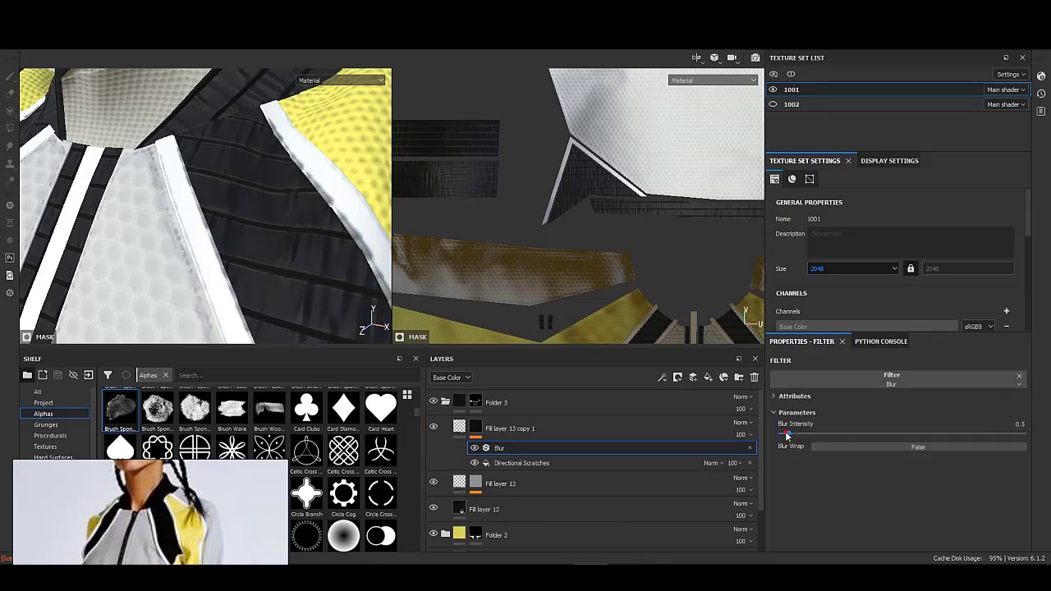
{"action": "left_click", "coordinate": [460, 428]}
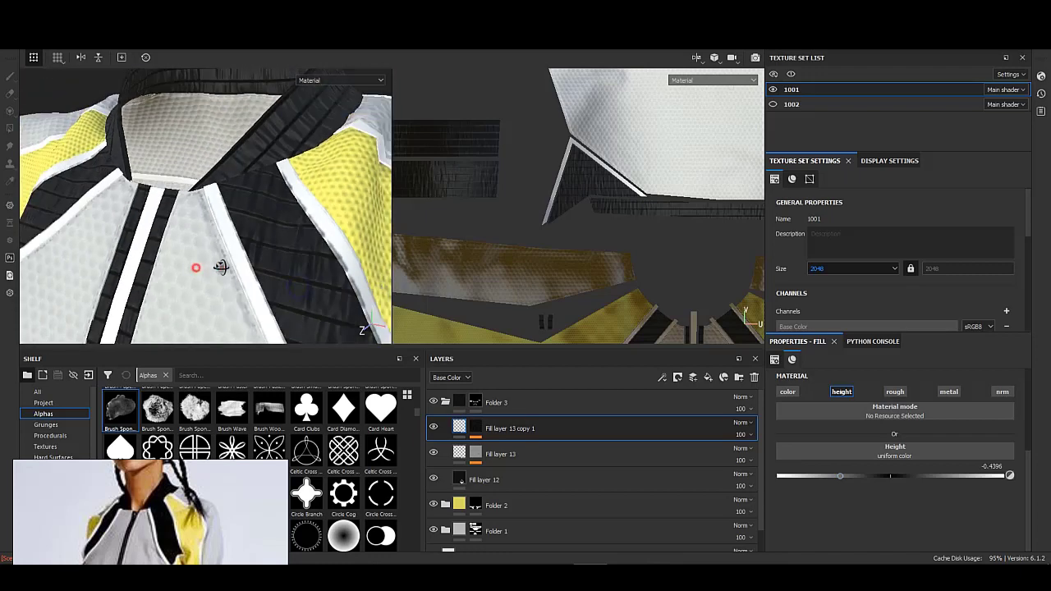
{"action": "left_click_drag", "start_coordinate": [200, 265], "coordinate": [257, 254], "text": "alt"}
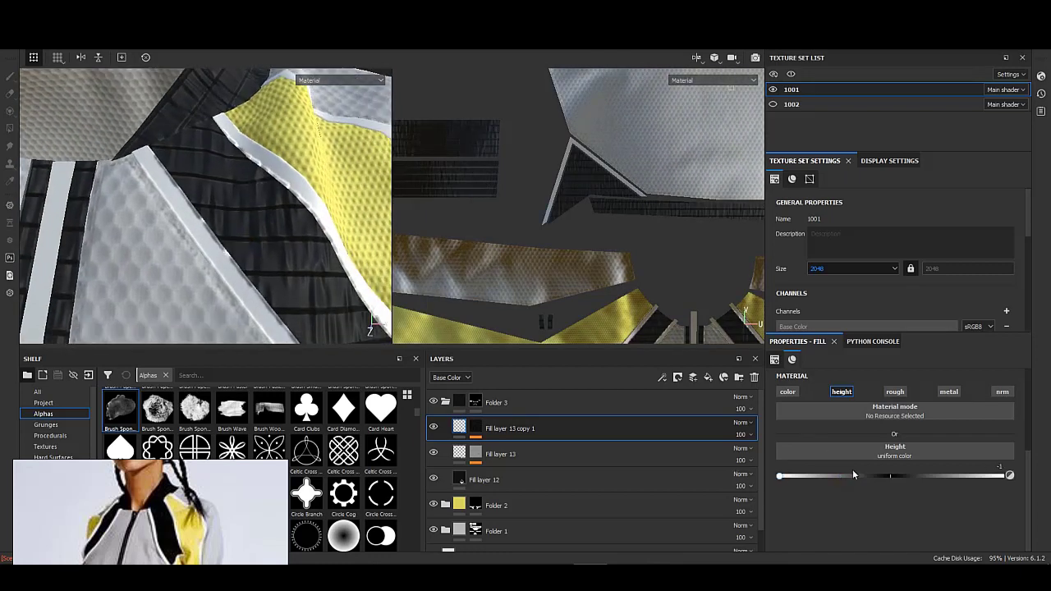
{"action": "left_click", "coordinate": [511, 442]}
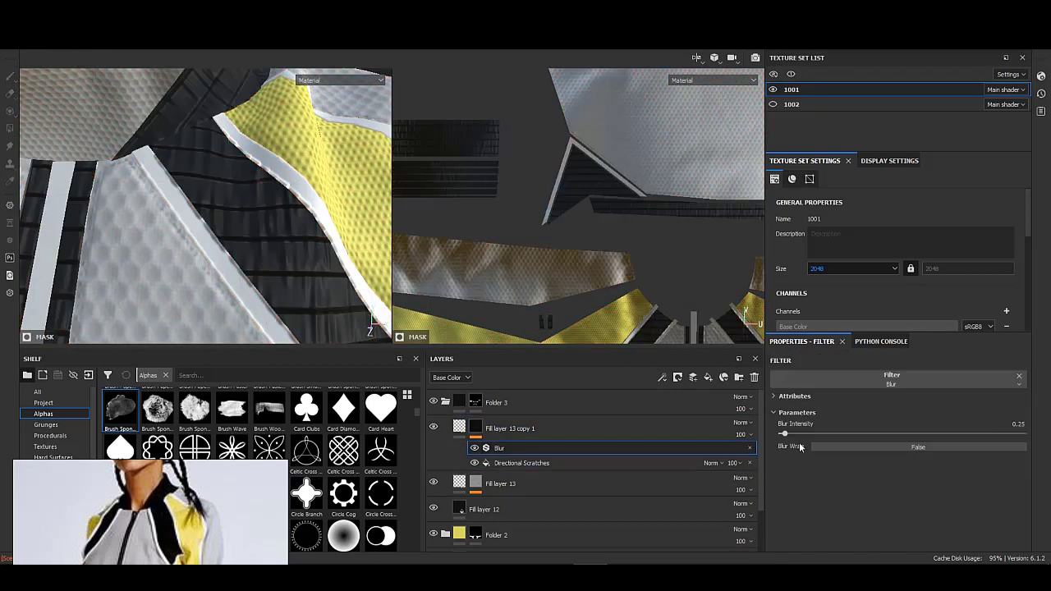
{"action": "left_click_drag", "start_coordinate": [791, 437], "coordinate": [786, 437]}
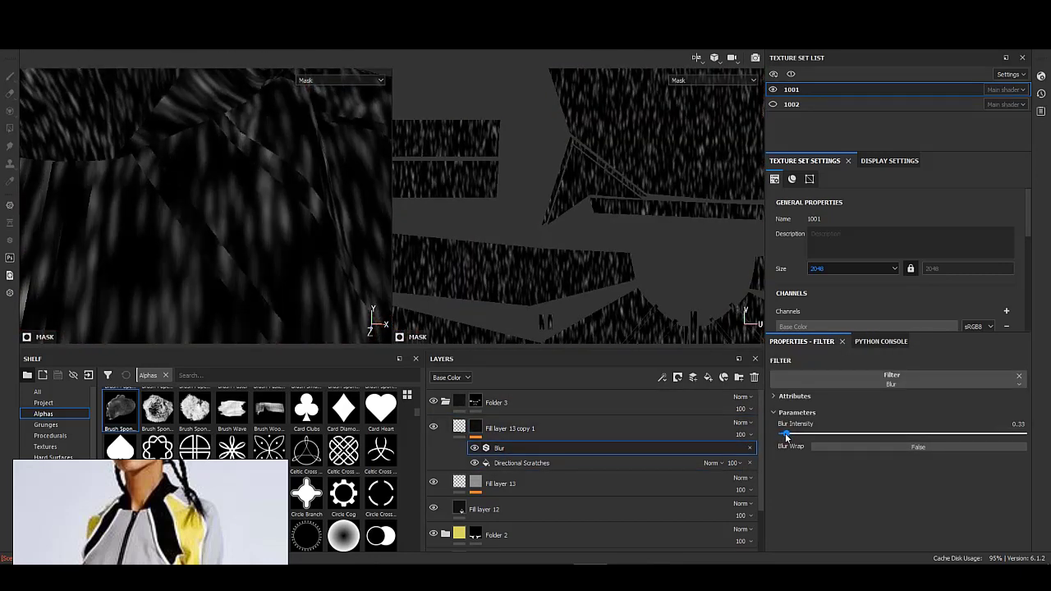
{"action": "left_click", "coordinate": [621, 432]}
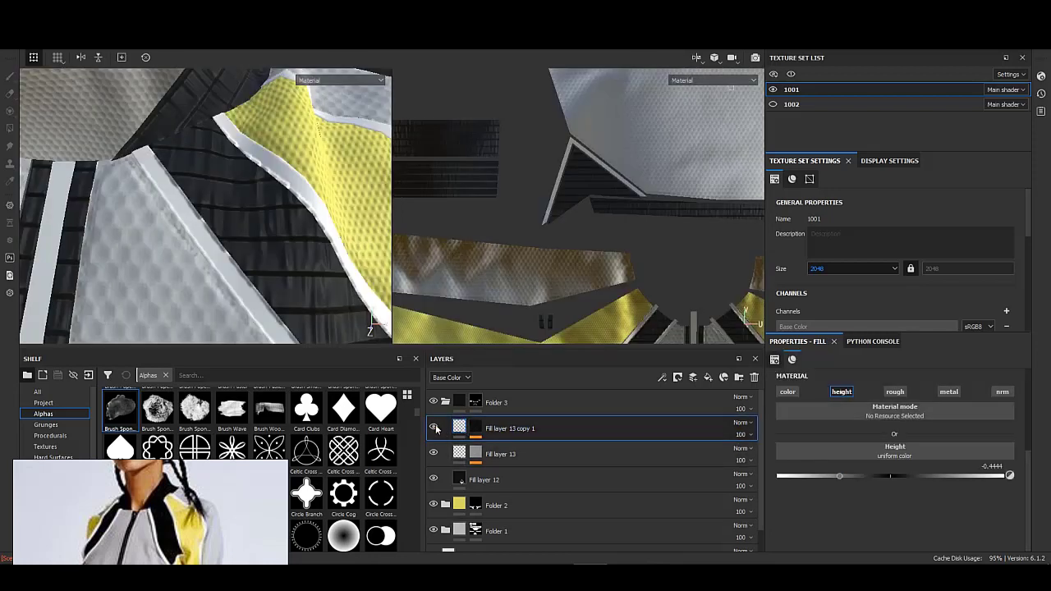
- Set Fill layer 13 copy 1's height to -0.4831
{"action": "left_click_drag", "start_coordinate": [841, 475], "coordinate": [836, 474]}
{"action": "mouse_move", "coordinate": [66, 252]}
{"action": "left_mouse_down", "text": "alt"}
{"action": "mouse_move", "coordinate": [194, 231]}
{"action": "mouse_move", "coordinate": [282, 247]}
{"action": "left_mouse_up", "text": "alt"}
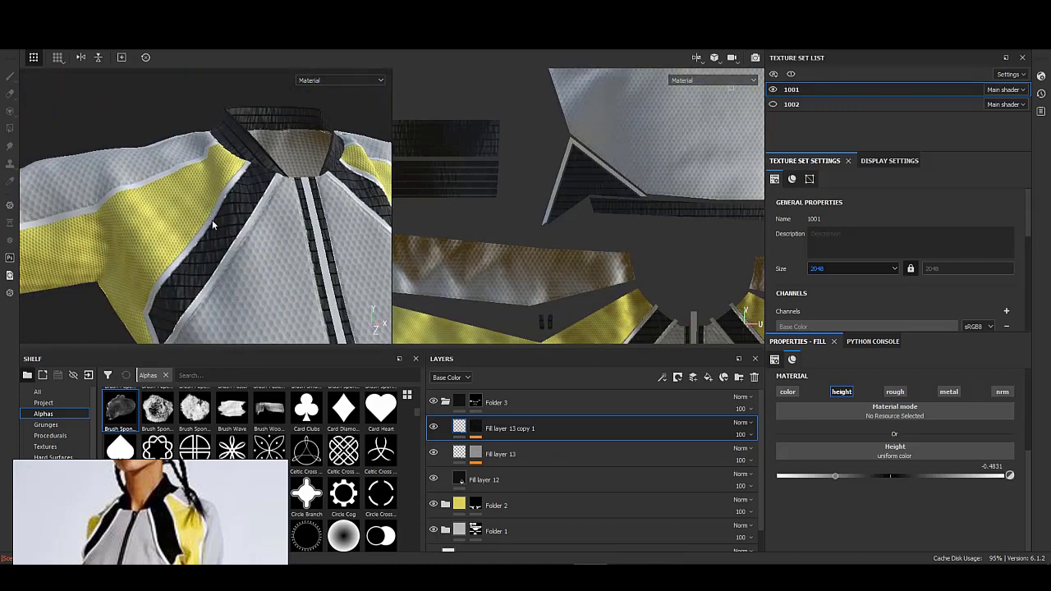
{"action": "scroll", "coordinate": [282, 246], "scroll_direction": "up", "scroll_amount": 3}
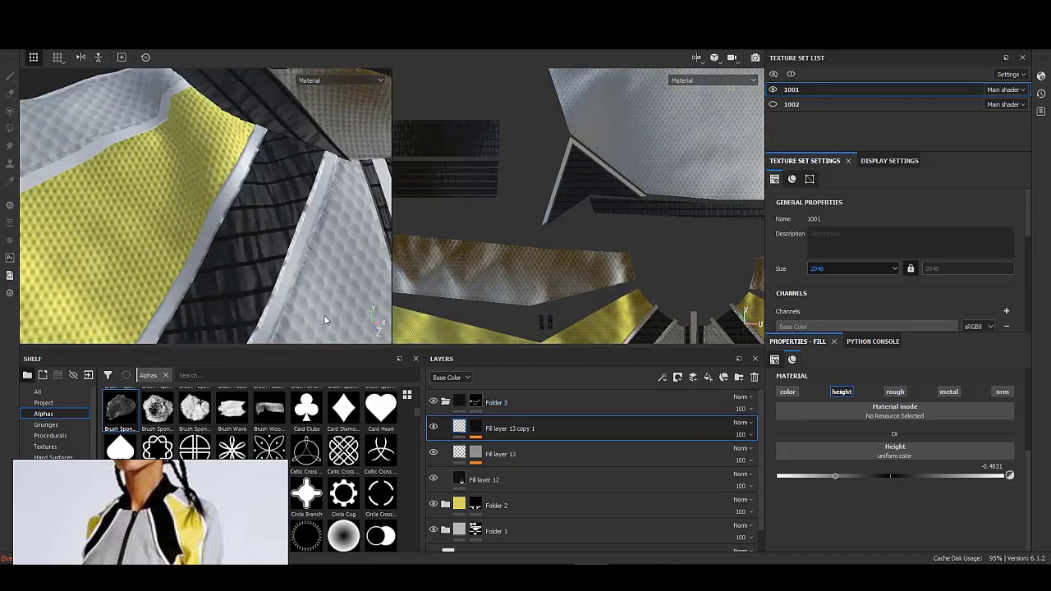
{"action": "scroll", "coordinate": [184, 195], "scroll_direction": "down", "scroll_amount": 5}
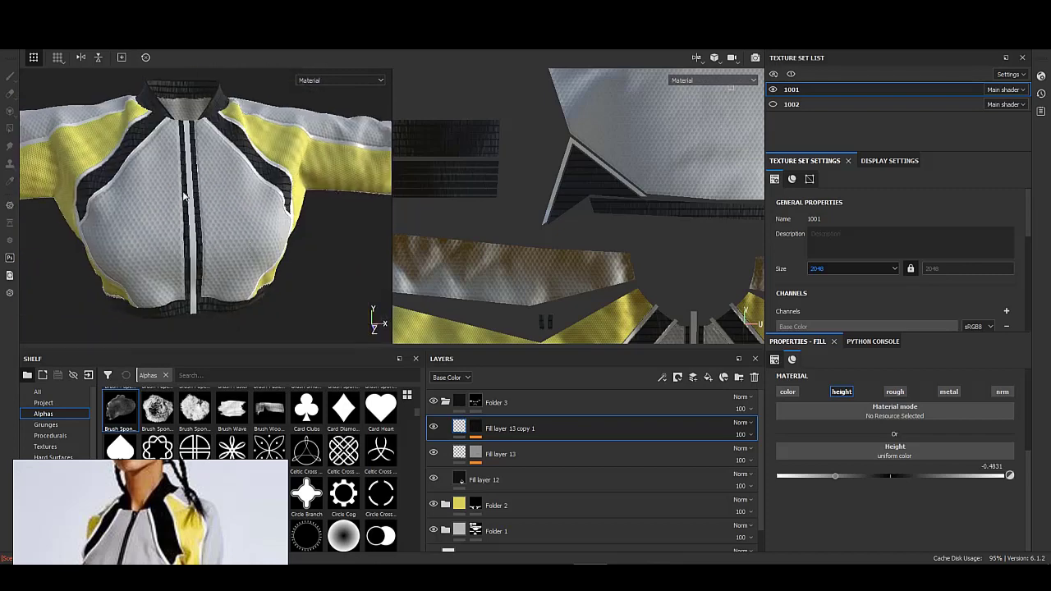
{"action": "scroll", "coordinate": [184, 196], "scroll_direction": "up", "scroll_amount": 3}
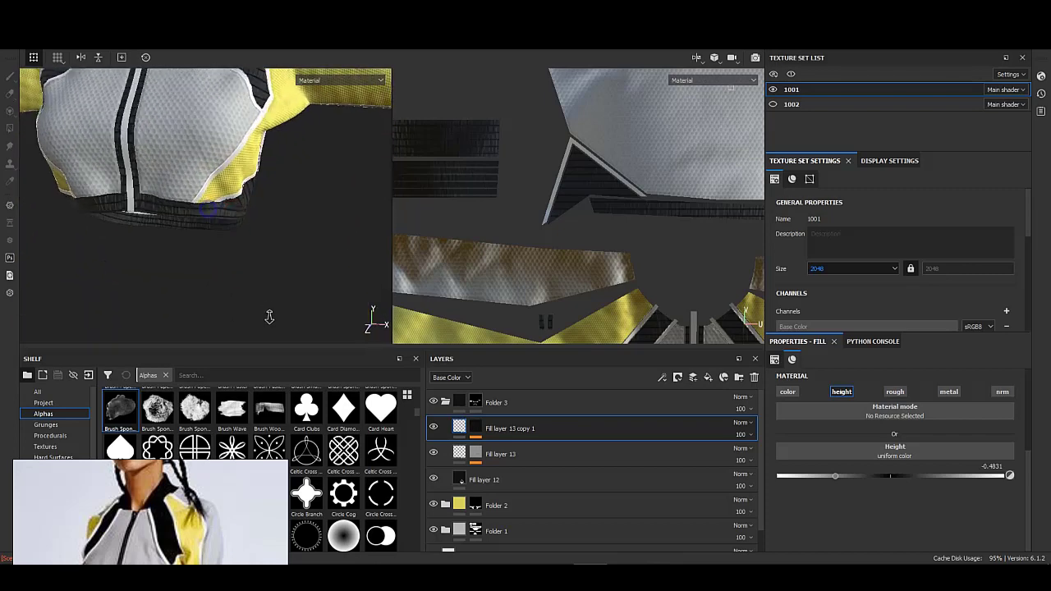
{"action": "mouse_move", "coordinate": [184, 196]}
{"action": "left_mouse_down", "text": "alt"}
{"action": "mouse_move", "coordinate": [200, 234]}
{"action": "mouse_move", "coordinate": [218, 219]}
{"action": "mouse_move", "coordinate": [269, 223]}
{"action": "mouse_move", "coordinate": [280, 238]}
{"action": "left_mouse_up", "text": "alt"}
- Lower Fill layer 12's roughness to about 0.74 for a glossier black panel
{"action": "left_click", "coordinate": [654, 488]}
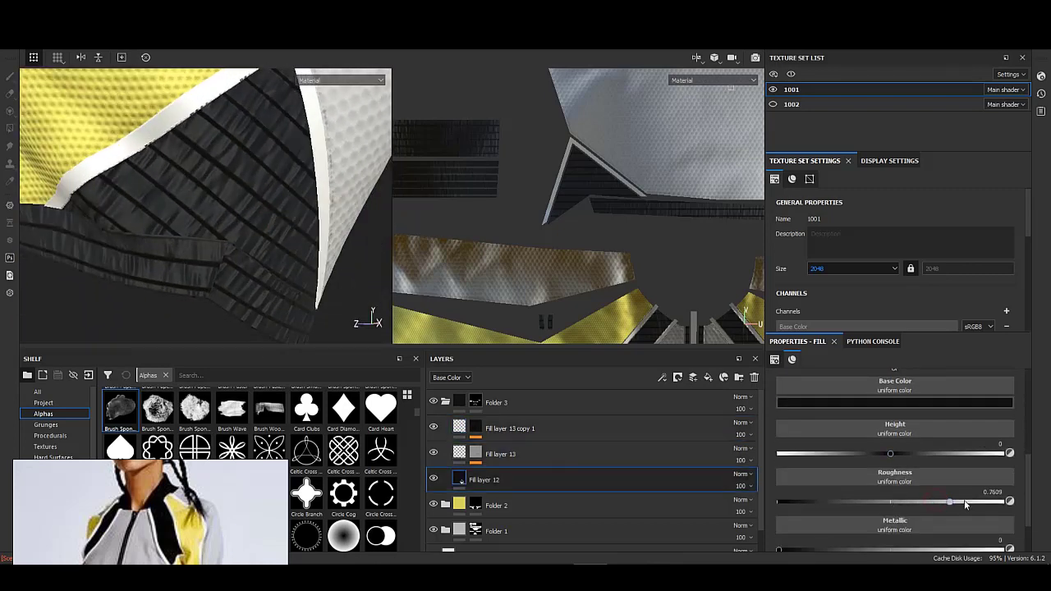
{"action": "left_click_drag", "start_coordinate": [1010, 502], "coordinate": [937, 503]}
{"action": "scroll", "coordinate": [912, 499], "scroll_direction": "down", "scroll_amount": 2}
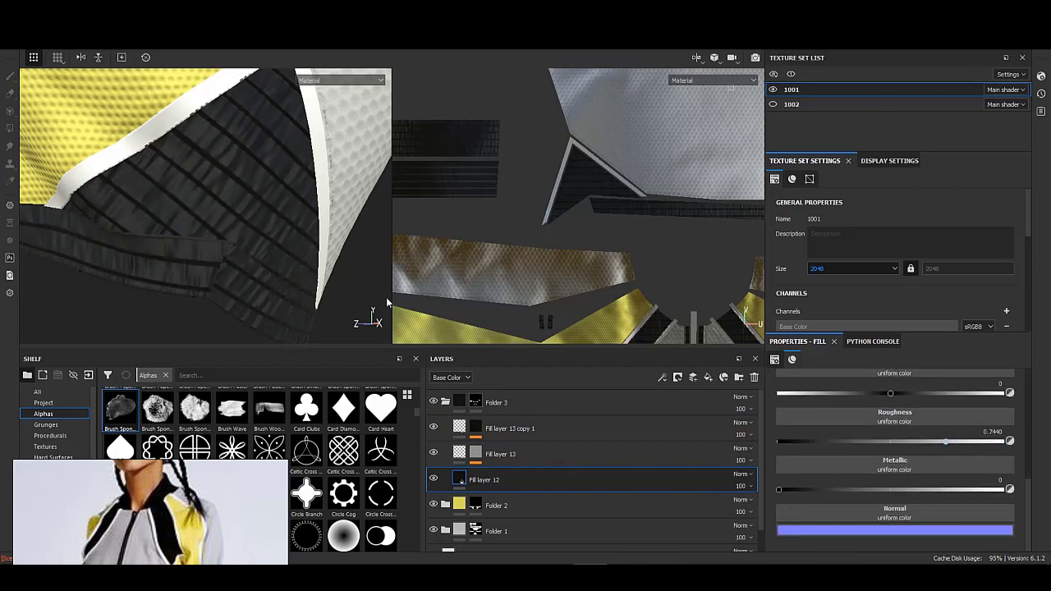
{"action": "mouse_move", "coordinate": [246, 247]}
{"action": "left_mouse_down", "text": "alt"}
{"action": "mouse_move", "coordinate": [218, 266]}
{"action": "mouse_move", "coordinate": [216, 183]}
{"action": "mouse_move", "coordinate": [287, 277]}
{"action": "mouse_move", "coordinate": [270, 211]}
{"action": "mouse_move", "coordinate": [207, 227]}
{"action": "mouse_move", "coordinate": [233, 172]}
{"action": "mouse_move", "coordinate": [246, 205]}
{"action": "mouse_move", "coordinate": [236, 214]}
{"action": "mouse_move", "coordinate": [242, 261]}
{"action": "mouse_move", "coordinate": [258, 223]}
{"action": "mouse_move", "coordinate": [249, 216]}
{"action": "mouse_move", "coordinate": [219, 257]}
{"action": "mouse_move", "coordinate": [256, 221]}
{"action": "mouse_move", "coordinate": [246, 216]}
{"action": "mouse_move", "coordinate": [262, 256]}
{"action": "mouse_move", "coordinate": [263, 244]}
{"action": "mouse_move", "coordinate": [201, 243]}
{"action": "mouse_move", "coordinate": [293, 230]}
{"action": "mouse_move", "coordinate": [247, 227]}
{"action": "mouse_move", "coordinate": [293, 219]}
{"action": "mouse_move", "coordinate": [313, 230]}
{"action": "mouse_move", "coordinate": [277, 235]}
{"action": "mouse_move", "coordinate": [285, 246]}
{"action": "mouse_move", "coordinate": [172, 251]}
{"action": "mouse_move", "coordinate": [300, 212]}
{"action": "mouse_move", "coordinate": [274, 192]}
{"action": "mouse_move", "coordinate": [235, 241]}
{"action": "mouse_move", "coordinate": [301, 206]}
{"action": "mouse_move", "coordinate": [247, 313]}
{"action": "mouse_move", "coordinate": [192, 324]}
{"action": "mouse_move", "coordinate": [178, 216]}
{"action": "mouse_move", "coordinate": [210, 173]}
{"action": "mouse_move", "coordinate": [473, 51]}
{"action": "left_mouse_up", "text": "alt"}
- Select Fill layer 13 copy 1 and orbit around the sleeve, collar and chest panels
{"action": "left_click", "coordinate": [523, 430]}
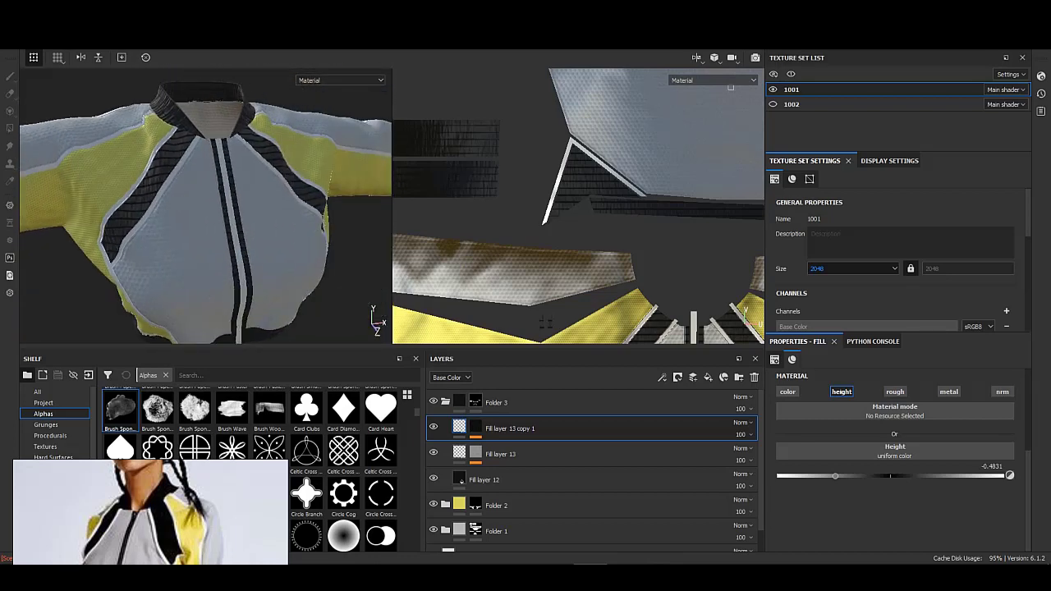
{"action": "left_click_drag", "start_coordinate": [252, 146], "coordinate": [103, 151], "text": "alt"}
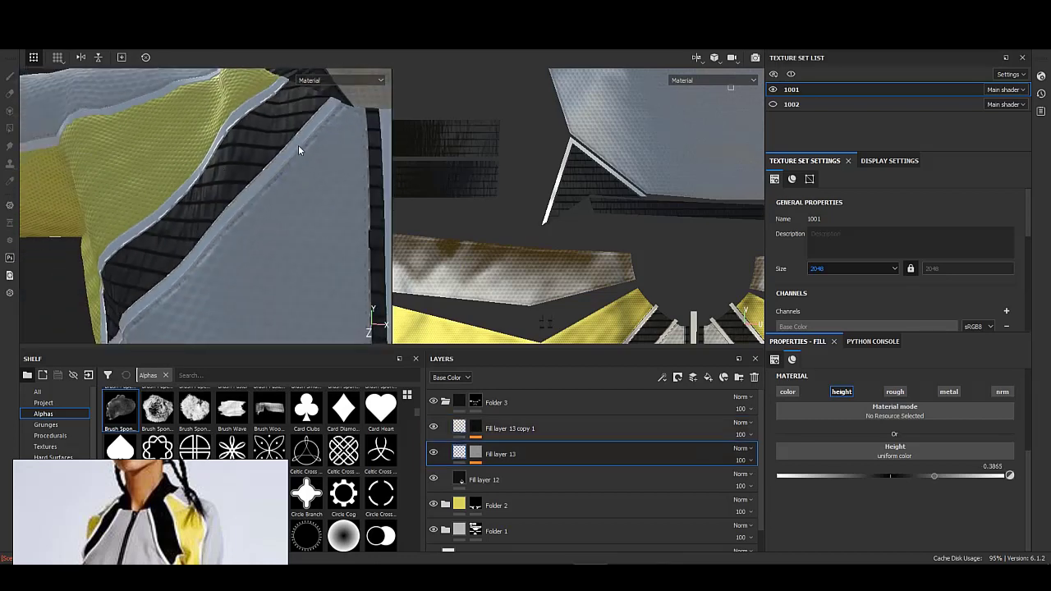
{"action": "mouse_move", "coordinate": [298, 151]}
{"action": "left_mouse_down", "text": "alt"}
{"action": "mouse_move", "coordinate": [253, 249]}
{"action": "mouse_move", "coordinate": [145, 175]}
{"action": "mouse_move", "coordinate": [252, 214]}
{"action": "mouse_move", "coordinate": [218, 164]}
{"action": "mouse_move", "coordinate": [259, 214]}
{"action": "mouse_move", "coordinate": [207, 184]}
{"action": "mouse_move", "coordinate": [204, 169]}
{"action": "mouse_move", "coordinate": [104, 136]}
{"action": "left_mouse_up", "text": "alt"}
{"action": "scroll", "coordinate": [208, 184], "scroll_direction": "up", "scroll_amount": 3}
{"action": "scroll", "coordinate": [252, 195], "scroll_direction": "up", "scroll_amount": 3}
{"action": "scroll", "coordinate": [228, 197], "scroll_direction": "up", "scroll_amount": 2}
{"action": "scroll", "coordinate": [255, 200], "scroll_direction": "up", "scroll_amount": 2}
{"action": "scroll", "coordinate": [103, 136], "scroll_direction": "down", "scroll_amount": 3}
{"action": "scroll", "coordinate": [197, 197], "scroll_direction": "up", "scroll_amount": 3}
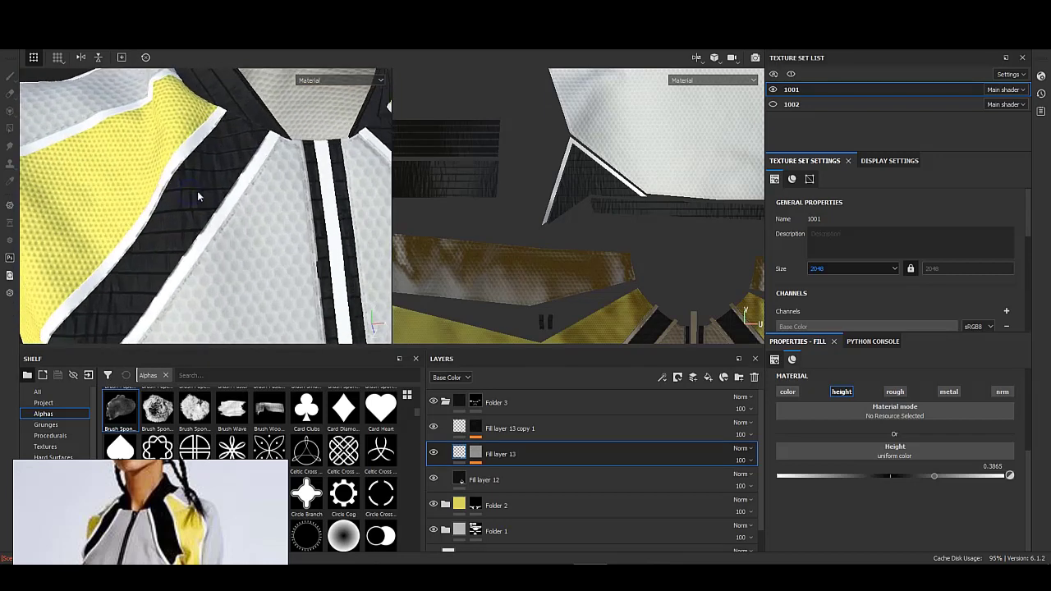
{"action": "mouse_move", "coordinate": [197, 197]}
{"action": "left_mouse_down", "text": "alt"}
{"action": "mouse_move", "coordinate": [200, 251]}
{"action": "mouse_move", "coordinate": [246, 212]}
{"action": "mouse_move", "coordinate": [269, 162]}
{"action": "left_mouse_up", "text": "alt"}
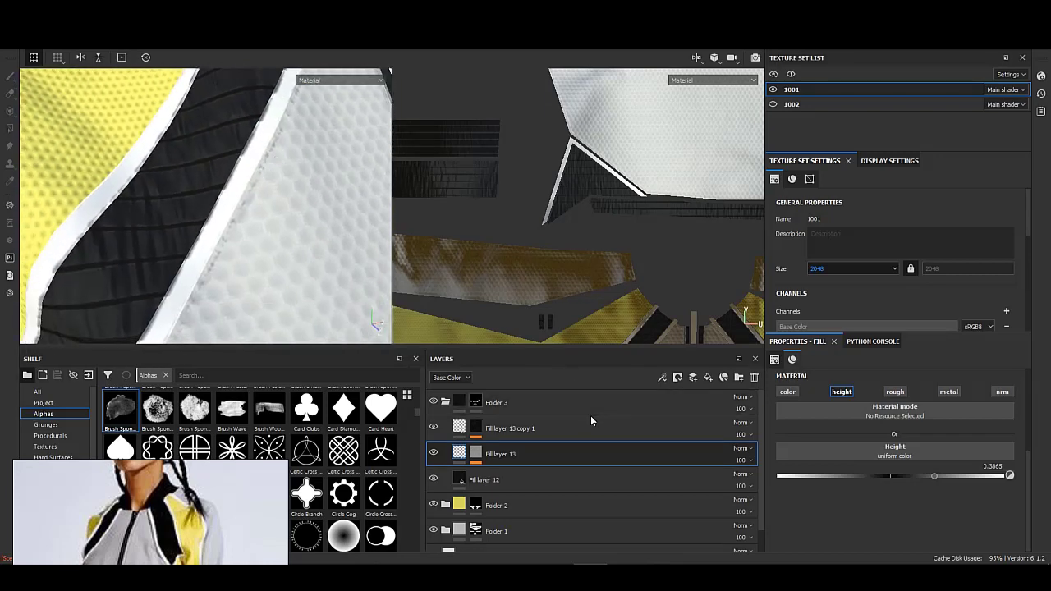
{"action": "left_click_drag", "start_coordinate": [402, 297], "coordinate": [301, 216], "text": "alt"}
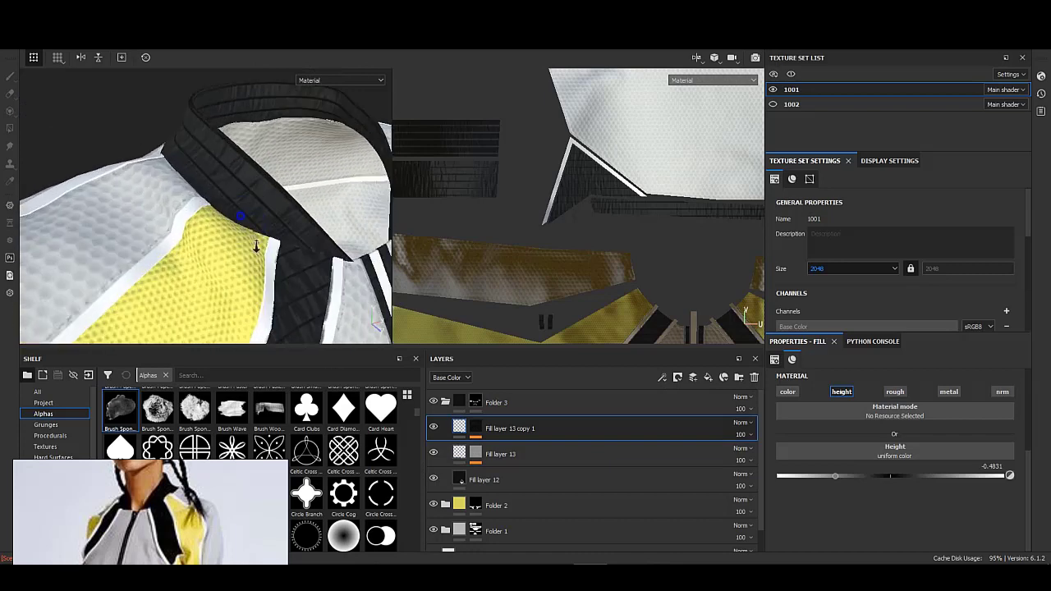
{"action": "left_click_drag", "start_coordinate": [300, 216], "coordinate": [440, 302], "text": "alt"}
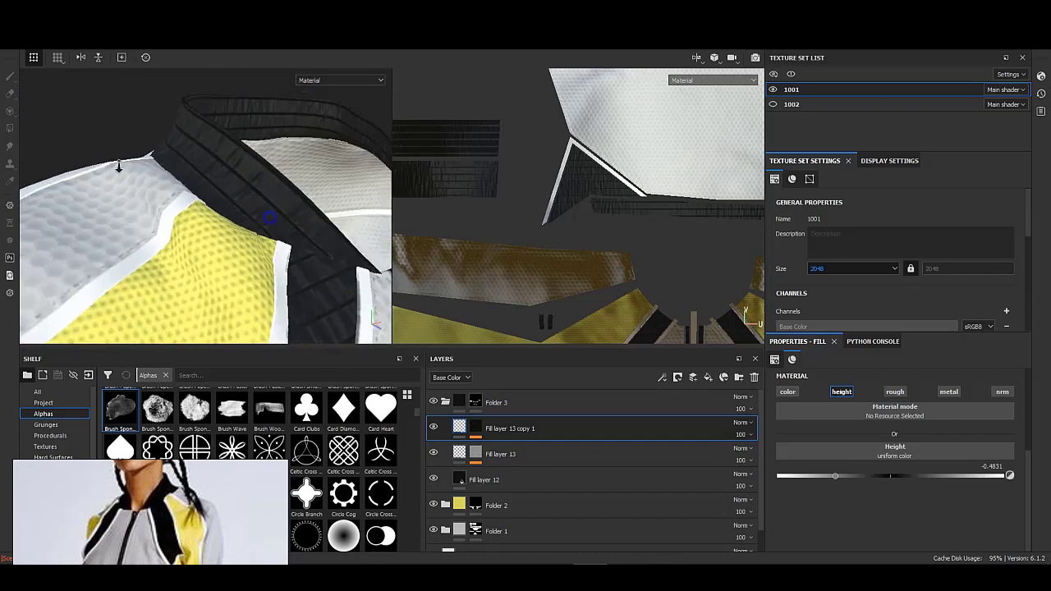
- Group the jacket layers into Folder 4, add Fill layer 14, and give Folder 4 a black mask
{"action": "left_click", "coordinate": [740, 377]}
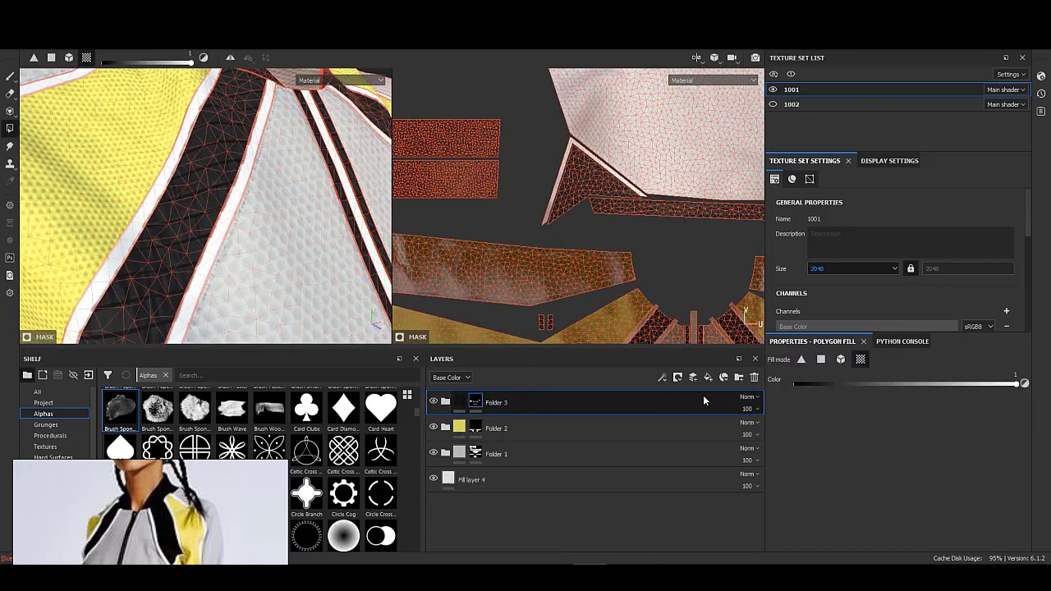
{"action": "left_click", "coordinate": [708, 377]}
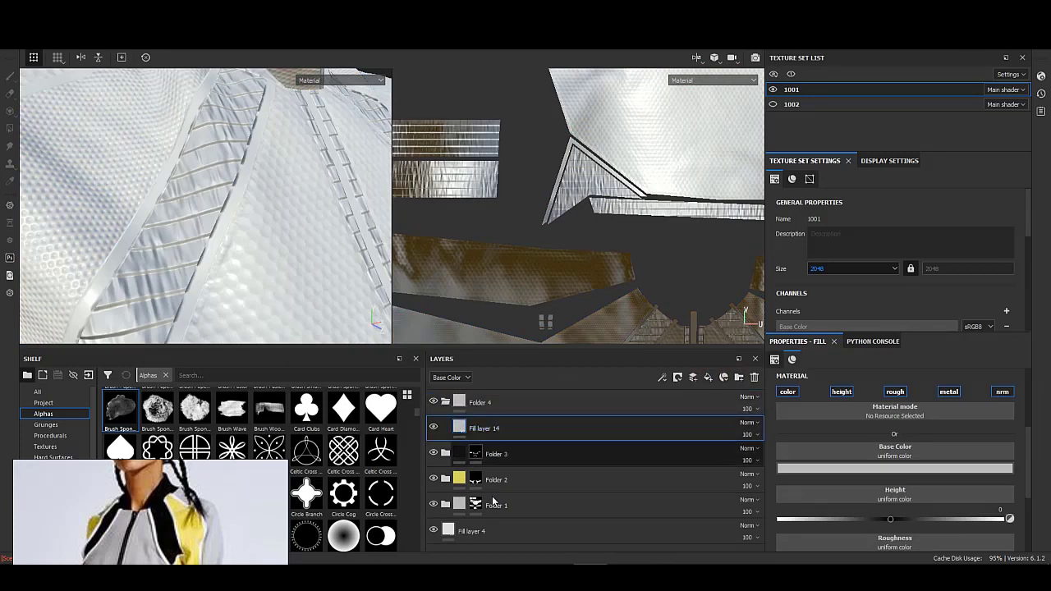
{"action": "left_click", "coordinate": [517, 528]}
{"action": "left_click", "coordinate": [821, 469]}
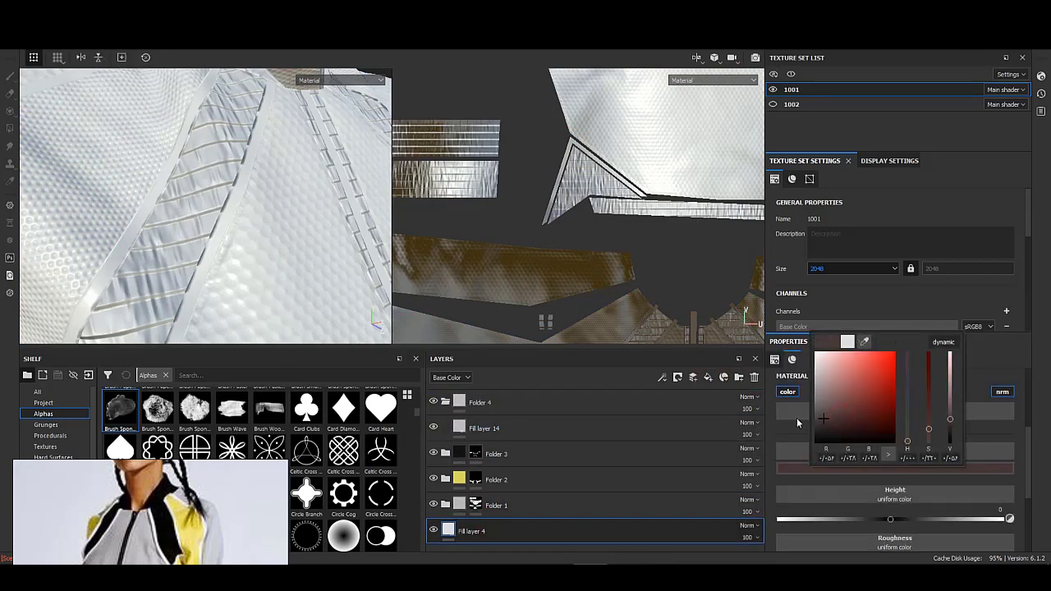
{"action": "right_click", "coordinate": [456, 402]}
{"action": "left_click", "coordinate": [493, 253]}
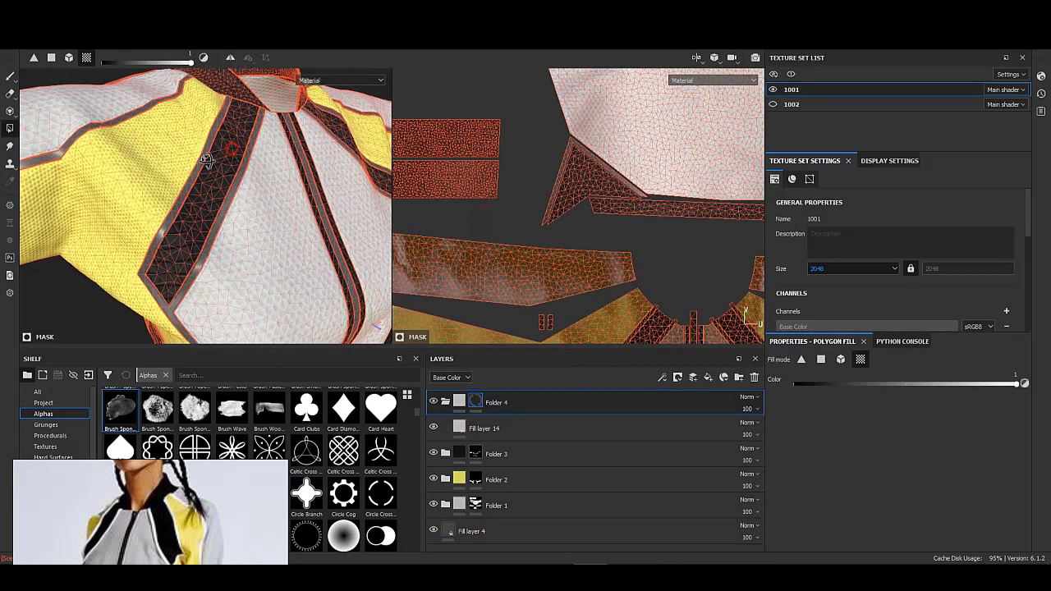
{"action": "mouse_move", "coordinate": [207, 160]}
{"action": "left_mouse_down", "text": "alt"}
{"action": "mouse_move", "coordinate": [224, 197]}
{"action": "mouse_move", "coordinate": [242, 166]}
{"action": "mouse_move", "coordinate": [330, 157]}
{"action": "mouse_move", "coordinate": [265, 174]}
{"action": "mouse_move", "coordinate": [241, 198]}
{"action": "mouse_move", "coordinate": [134, 172]}
{"action": "mouse_move", "coordinate": [129, 139]}
{"action": "mouse_move", "coordinate": [231, 202]}
{"action": "mouse_move", "coordinate": [216, 214]}
{"action": "mouse_move", "coordinate": [227, 192]}
{"action": "mouse_move", "coordinate": [258, 192]}
{"action": "mouse_move", "coordinate": [219, 191]}
{"action": "mouse_move", "coordinate": [212, 167]}
{"action": "mouse_move", "coordinate": [206, 177]}
{"action": "mouse_move", "coordinate": [225, 151]}
{"action": "mouse_move", "coordinate": [181, 194]}
{"action": "mouse_move", "coordinate": [263, 200]}
{"action": "mouse_move", "coordinate": [177, 211]}
{"action": "mouse_move", "coordinate": [202, 185]}
{"action": "mouse_move", "coordinate": [195, 204]}
{"action": "mouse_move", "coordinate": [180, 148]}
{"action": "mouse_move", "coordinate": [100, 165]}
{"action": "mouse_move", "coordinate": [216, 164]}
{"action": "mouse_move", "coordinate": [397, 285]}
{"action": "left_mouse_up", "text": "alt"}
- Set Fill layer 14's height to 0.1256 and roughness to 0.7246
{"action": "left_click", "coordinate": [484, 428]}
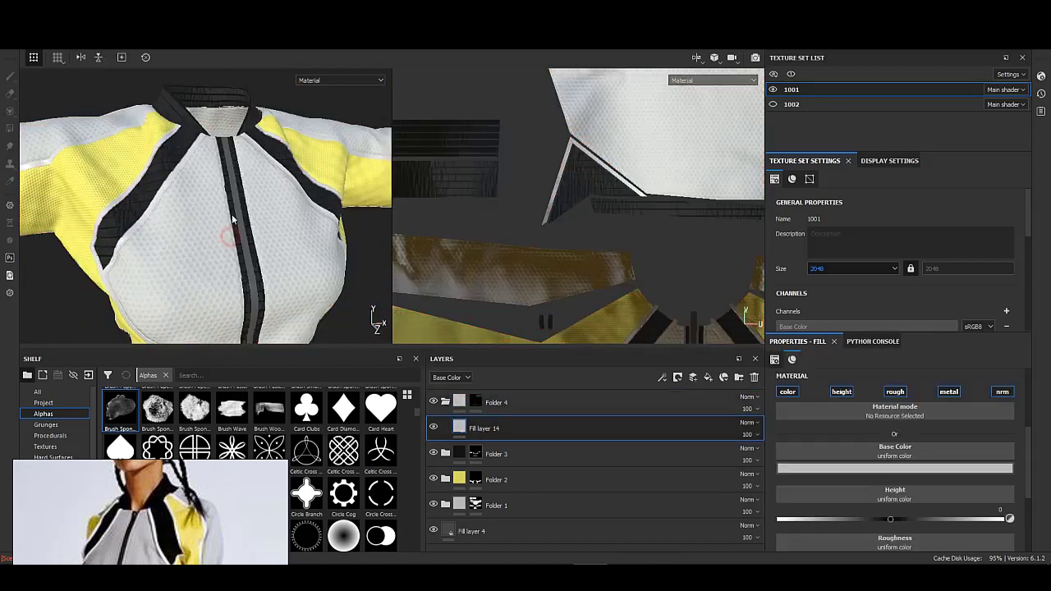
{"action": "scroll", "coordinate": [892, 493], "scroll_direction": "down", "scroll_amount": 3}
{"action": "scroll", "coordinate": [893, 508], "scroll_direction": "down", "scroll_amount": 2}
{"action": "scroll", "coordinate": [894, 514], "scroll_direction": "up", "scroll_amount": 1}
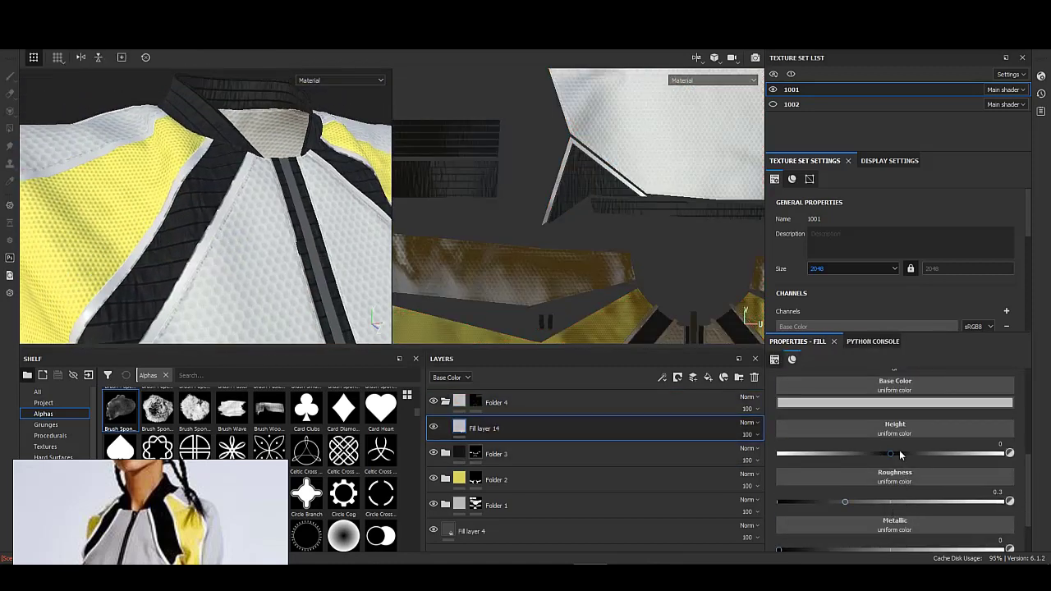
{"action": "left_click_drag", "start_coordinate": [917, 452], "coordinate": [915, 453]}
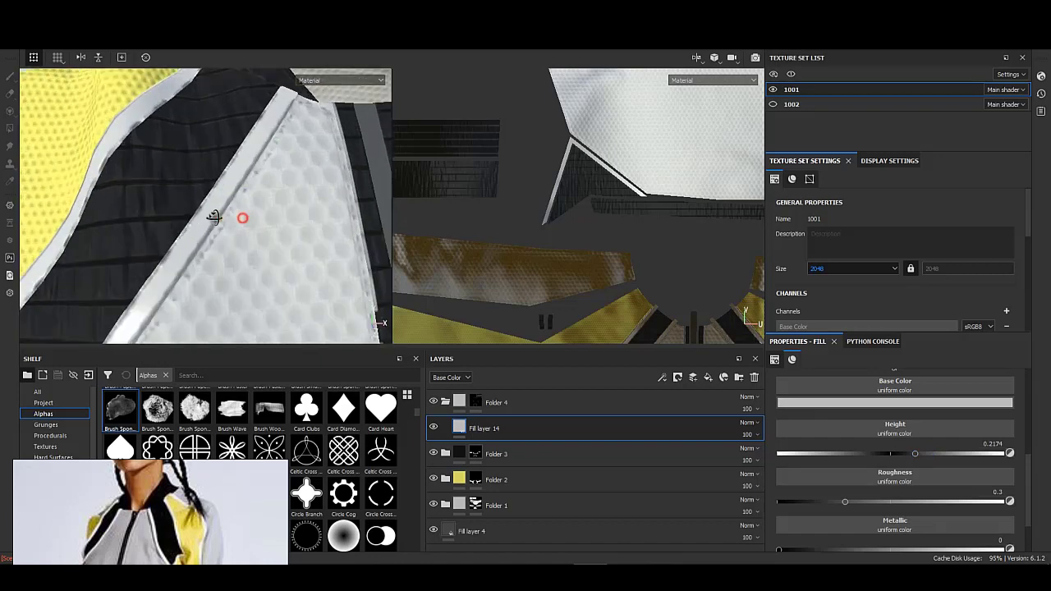
{"action": "mouse_move", "coordinate": [241, 219]}
{"action": "left_mouse_down", "text": "alt"}
{"action": "mouse_move", "coordinate": [173, 116]}
{"action": "mouse_move", "coordinate": [246, 183]}
{"action": "mouse_move", "coordinate": [225, 220]}
{"action": "mouse_move", "coordinate": [149, 270]}
{"action": "left_mouse_up", "text": "alt"}
{"action": "scroll", "coordinate": [197, 232], "scroll_direction": "up", "scroll_amount": 3}
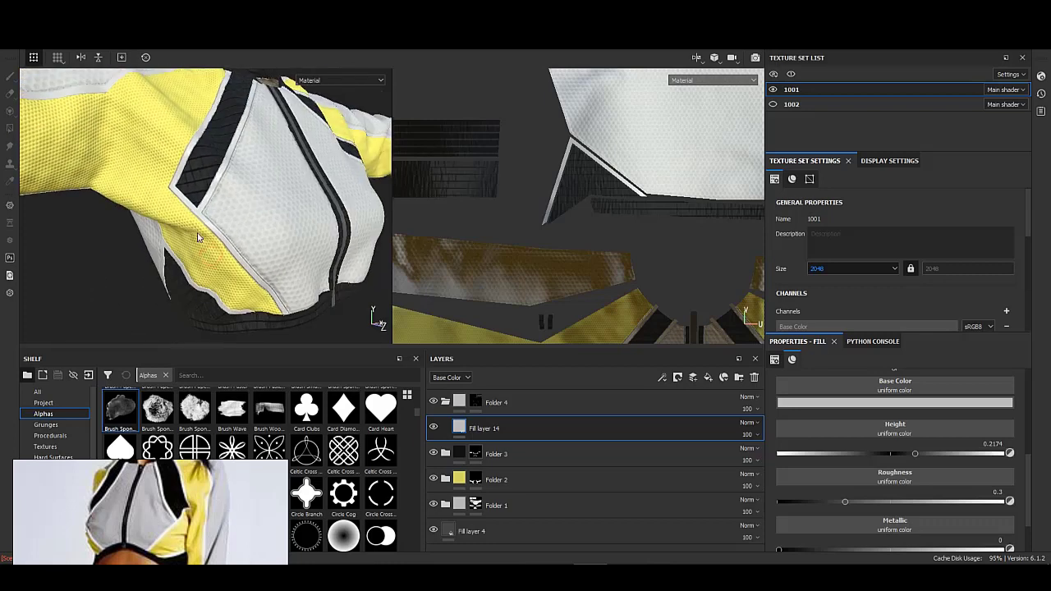
{"action": "scroll", "coordinate": [197, 232], "scroll_direction": "up", "scroll_amount": 2}
{"action": "scroll", "coordinate": [925, 468], "scroll_direction": "down", "scroll_amount": 1}
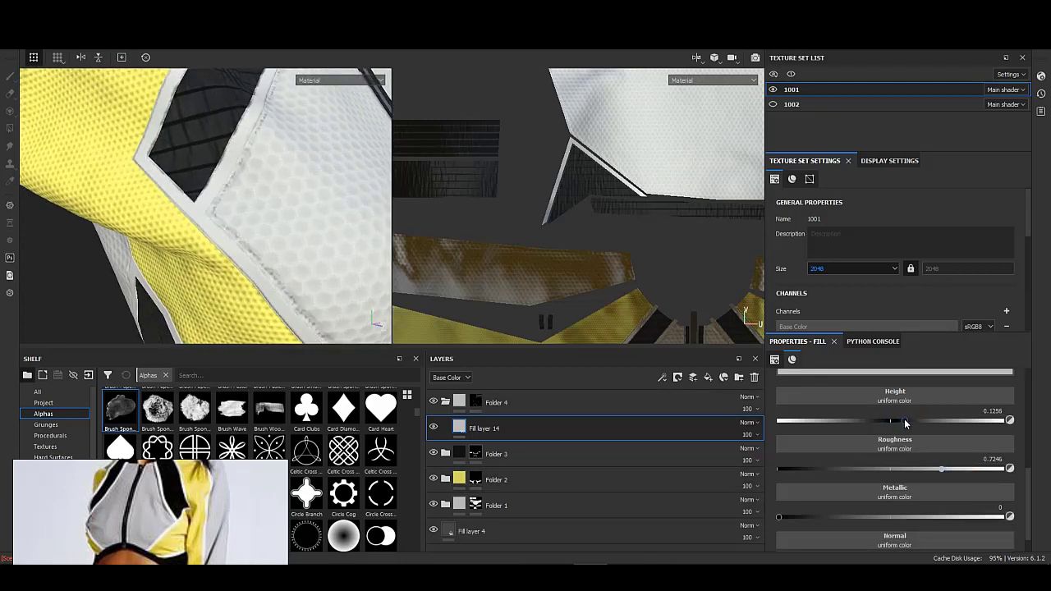
- Mask Fill layer 15 with a UV Border Distance generator, balance 0.04, distance 0.09
{"action": "right_click", "coordinate": [480, 457]}
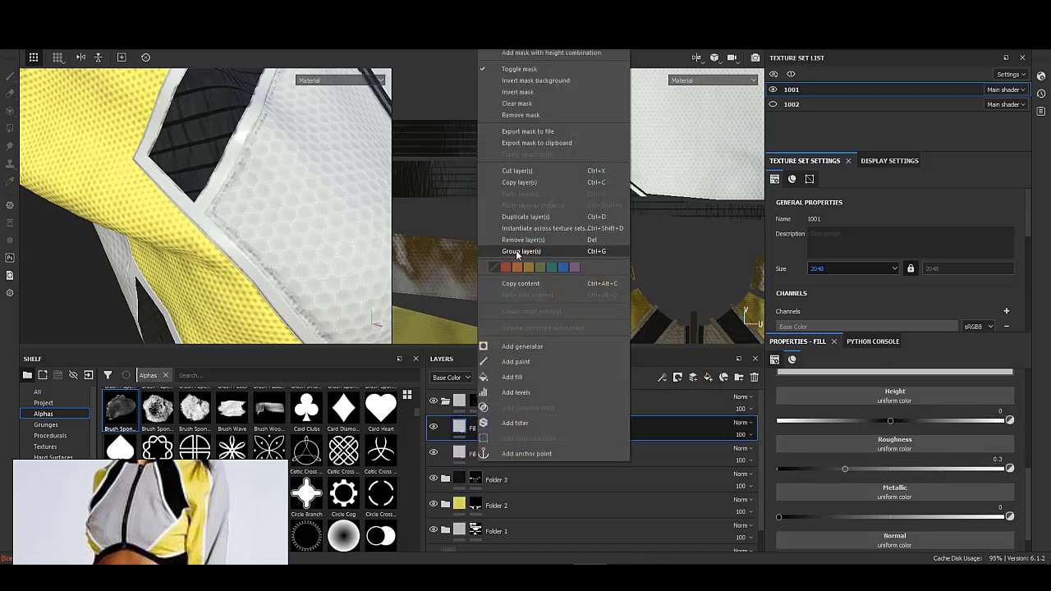
{"action": "key", "text": "Escape"}
{"action": "right_click", "coordinate": [480, 429]}
{"action": "left_click", "coordinate": [518, 328]}
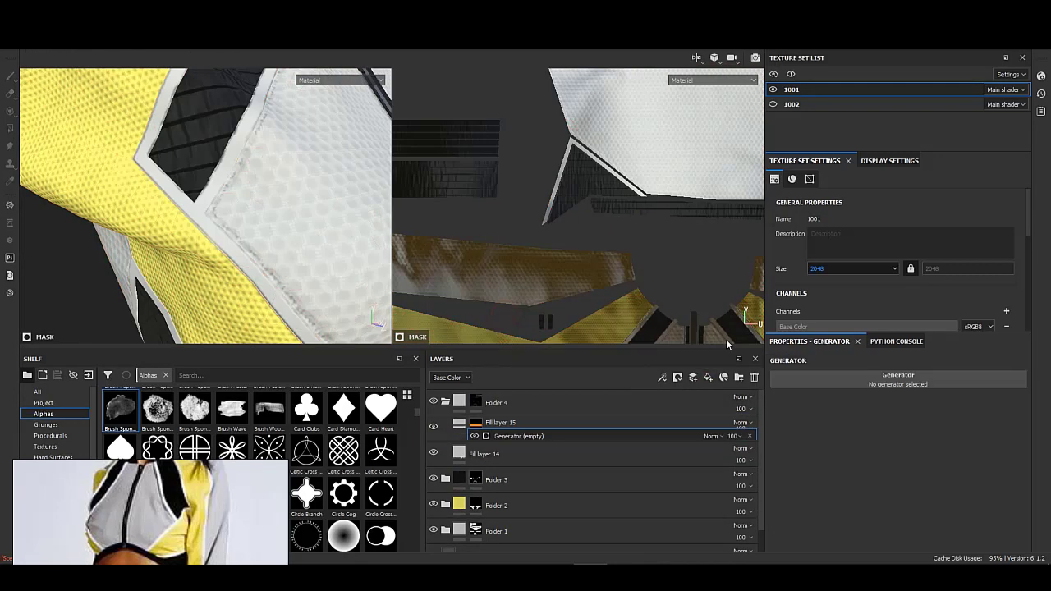
{"action": "left_click", "coordinate": [862, 378]}
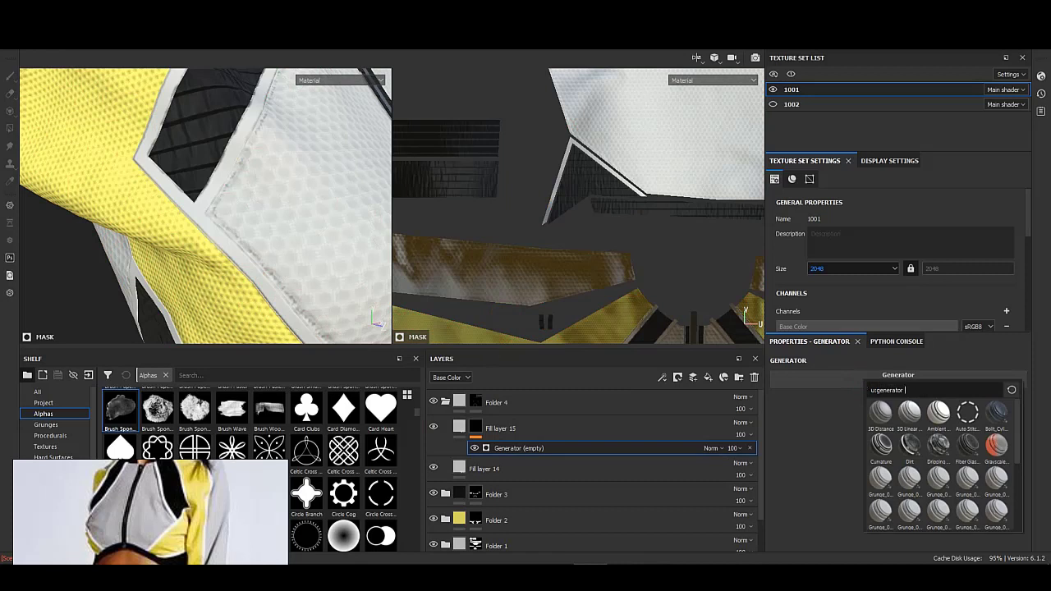
{"action": "key", "text": "Escape"}
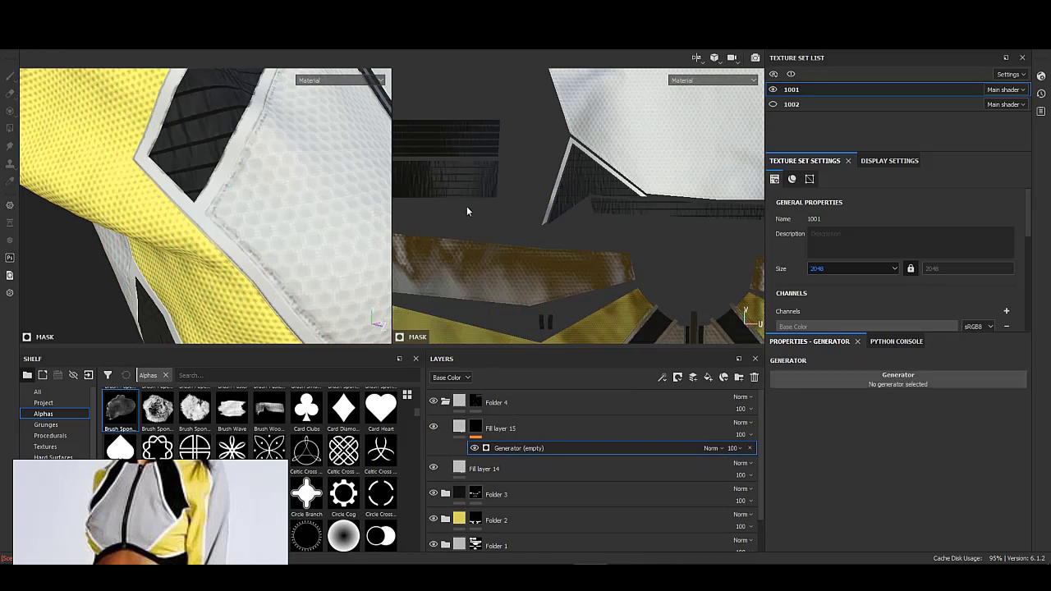
{"action": "left_click", "coordinate": [892, 386]}
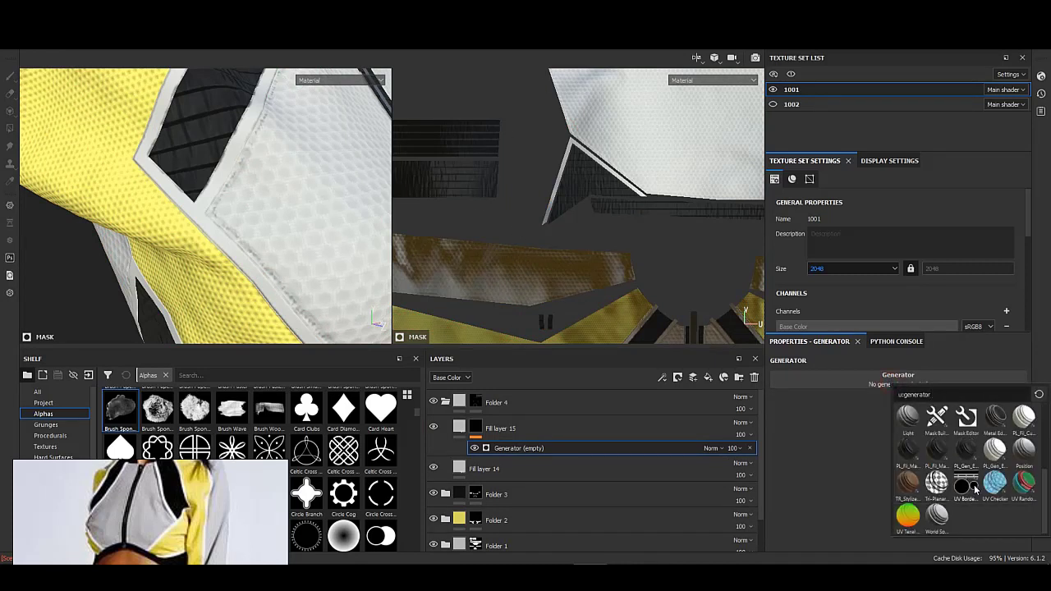
{"action": "left_click", "coordinate": [966, 478]}
{"action": "left_click", "coordinate": [476, 428], "text": "alt"}
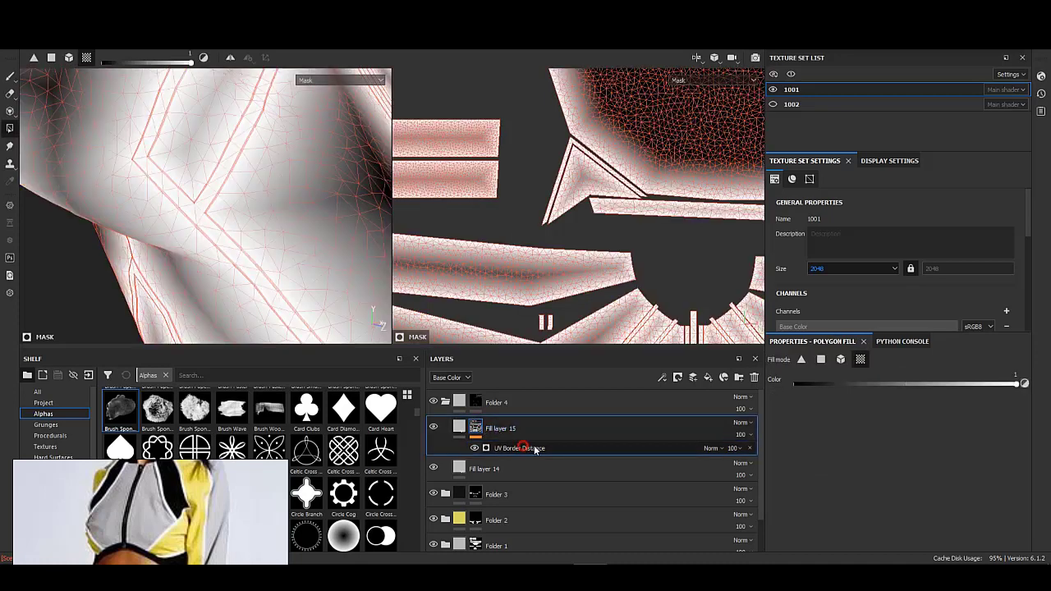
{"action": "left_click_drag", "start_coordinate": [903, 448], "coordinate": [793, 449]}
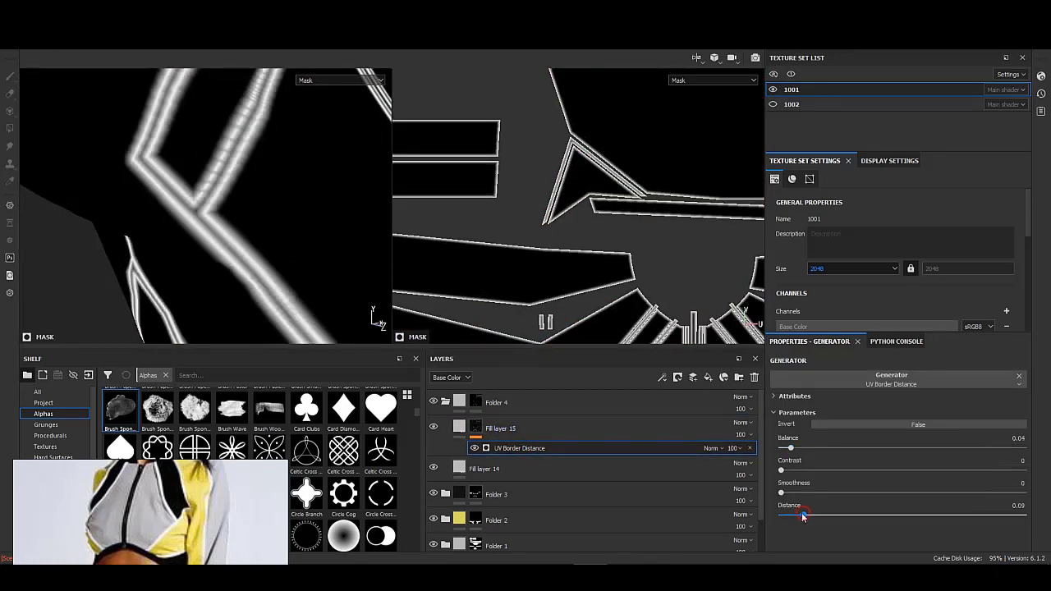
{"action": "left_click", "coordinate": [568, 428]}
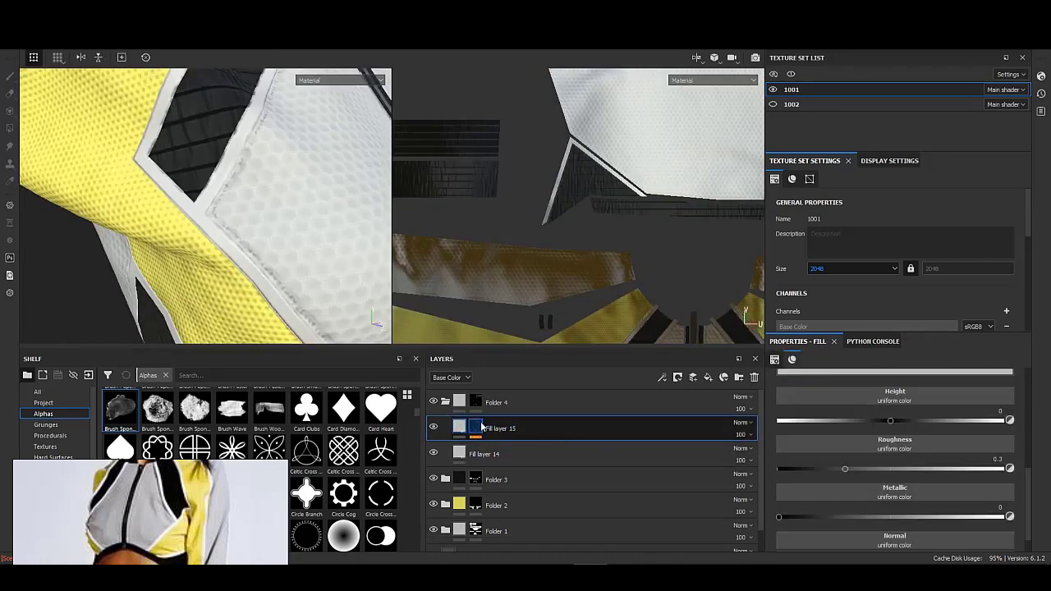
- Add a Blur filter of about 0.47 intensity to Fill layer 15's seam mask
{"action": "right_click", "coordinate": [482, 428]}
{"action": "left_click", "coordinate": [559, 386]}
{"action": "left_click", "coordinate": [966, 421]}
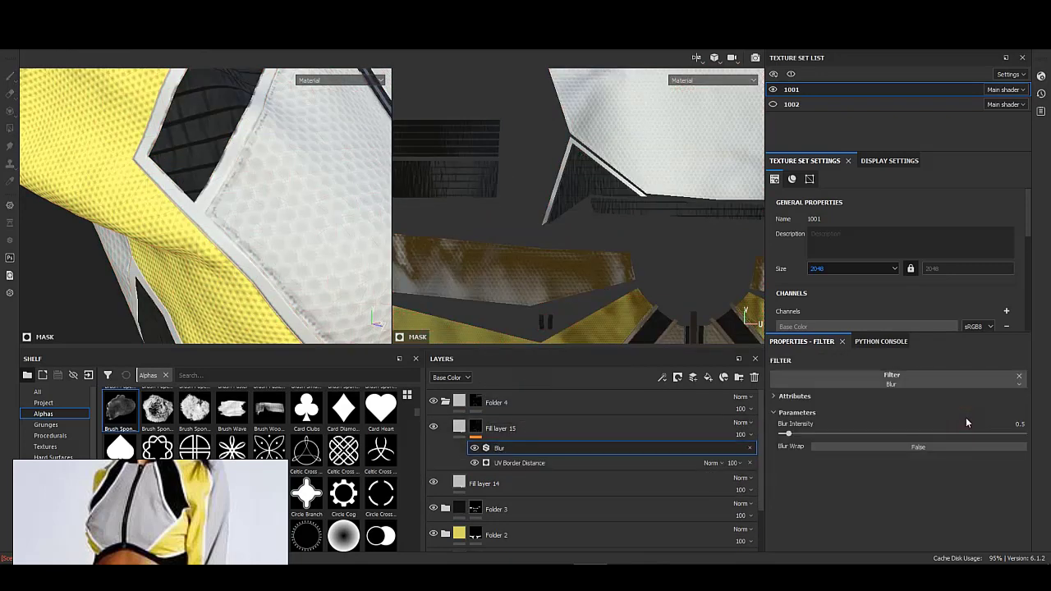
{"action": "left_click", "coordinate": [460, 427]}
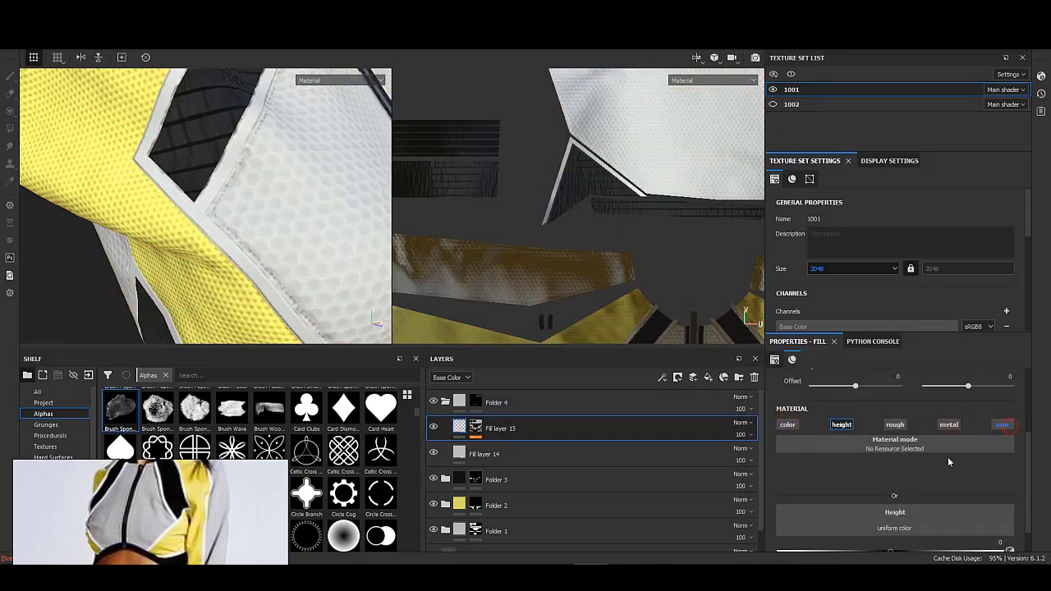
{"action": "mouse_move", "coordinate": [242, 235]}
{"action": "left_mouse_down", "text": "alt"}
{"action": "mouse_move", "coordinate": [220, 274]}
{"action": "mouse_move", "coordinate": [443, 376]}
{"action": "left_mouse_up", "text": "alt"}
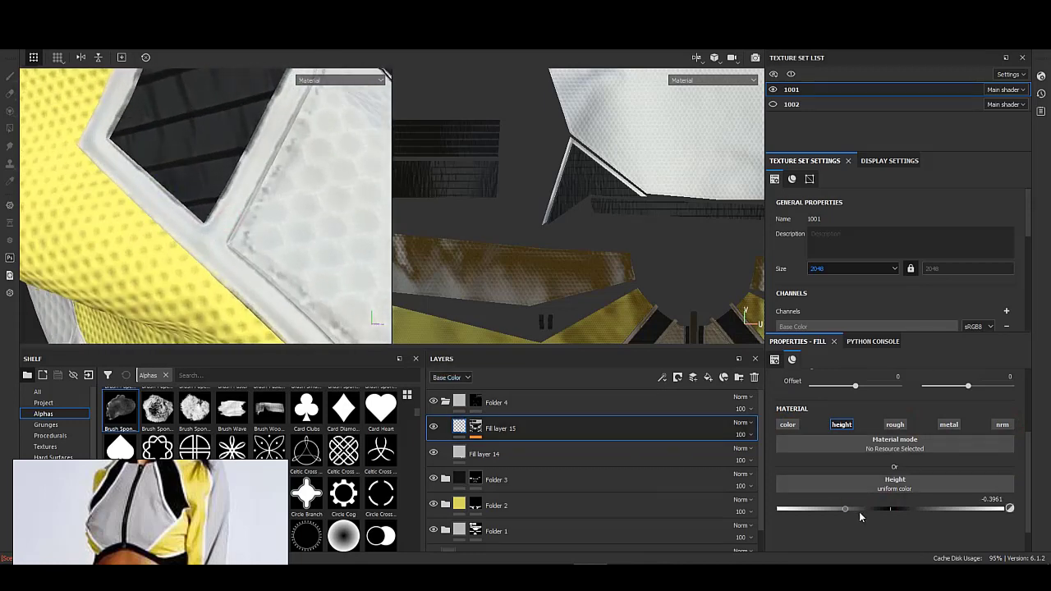
{"action": "left_click", "coordinate": [476, 427]}
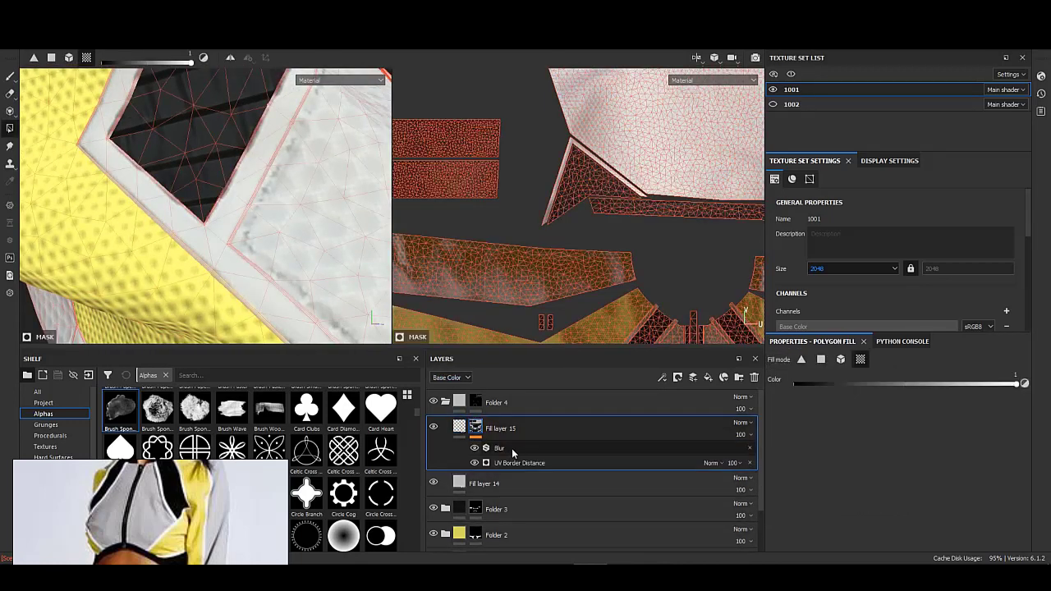
{"action": "left_click", "coordinate": [512, 449]}
{"action": "left_click", "coordinate": [475, 426]}
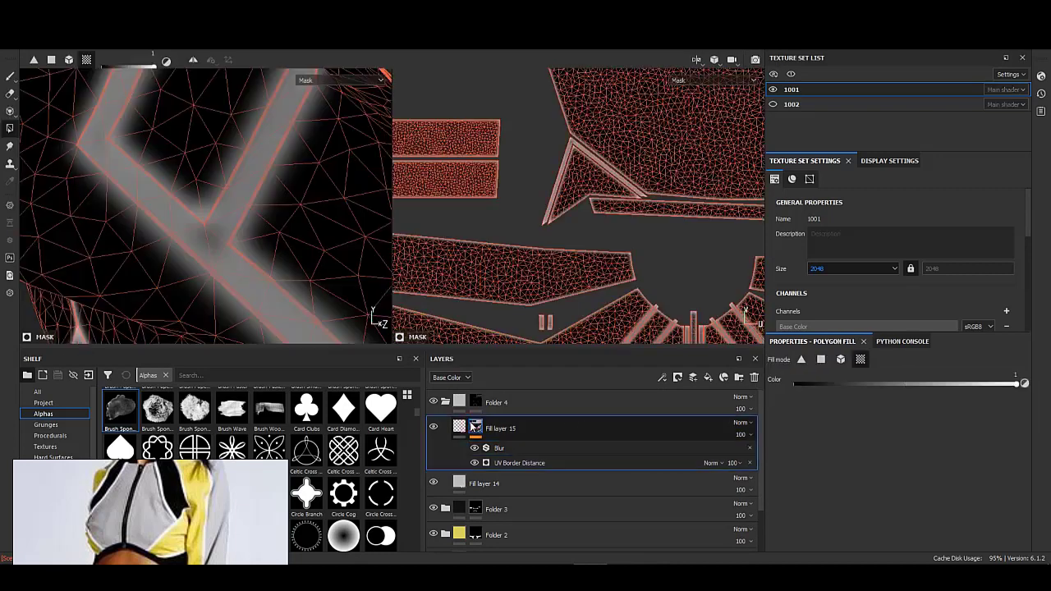
{"action": "left_click", "coordinate": [536, 443]}
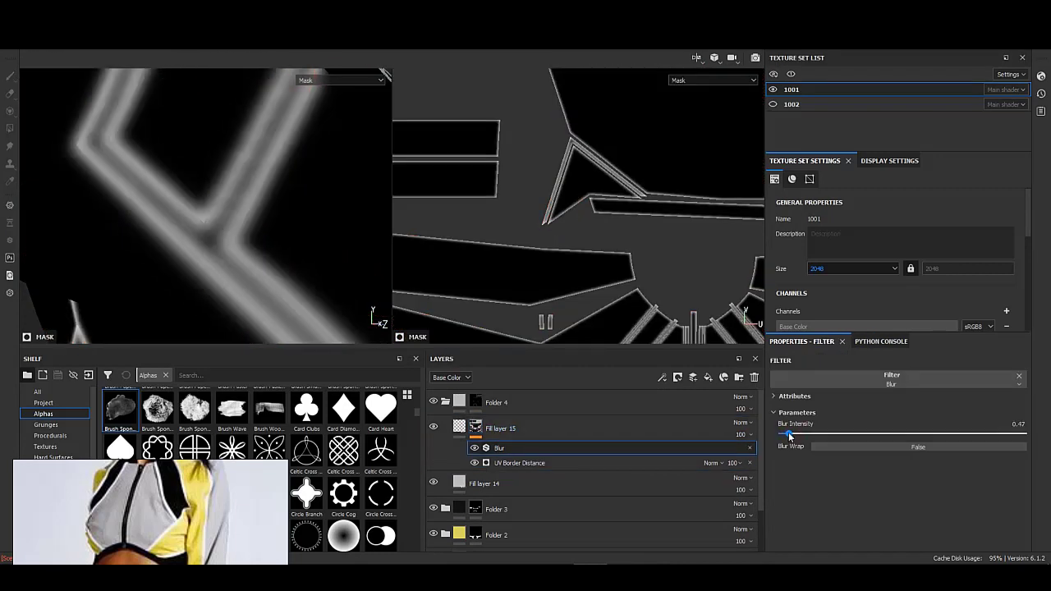
- Set Fill layer 15's height to -0.1256 so the seams sink in
{"action": "left_click", "coordinate": [502, 431]}
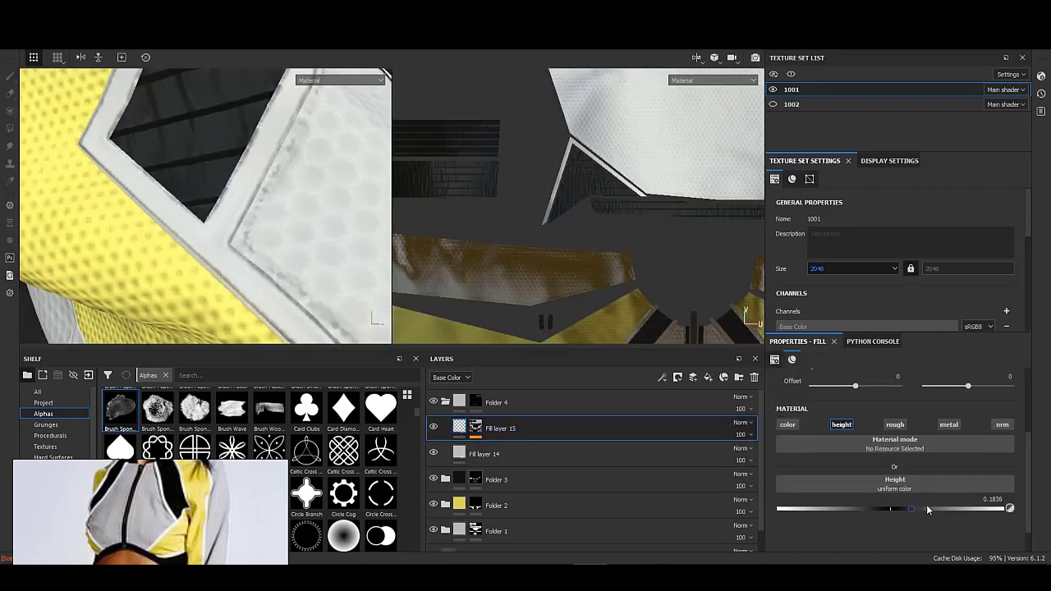
{"action": "left_click_drag", "start_coordinate": [861, 503], "coordinate": [877, 510]}
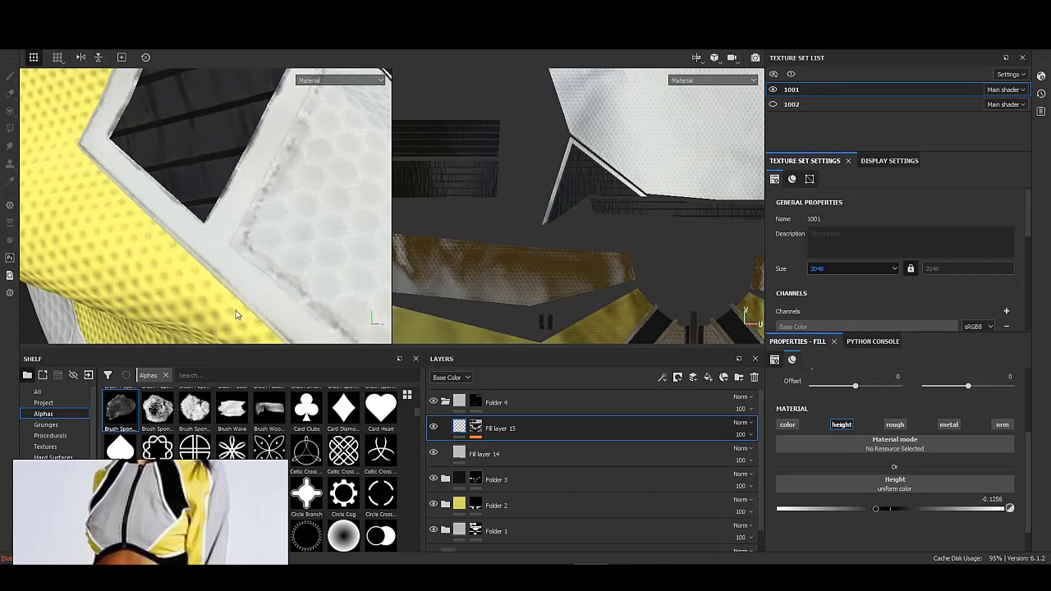
{"action": "mouse_move", "coordinate": [236, 314]}
{"action": "left_mouse_down", "text": "alt"}
{"action": "mouse_move", "coordinate": [258, 258]}
{"action": "mouse_move", "coordinate": [271, 271]}
{"action": "left_mouse_up", "text": "alt"}
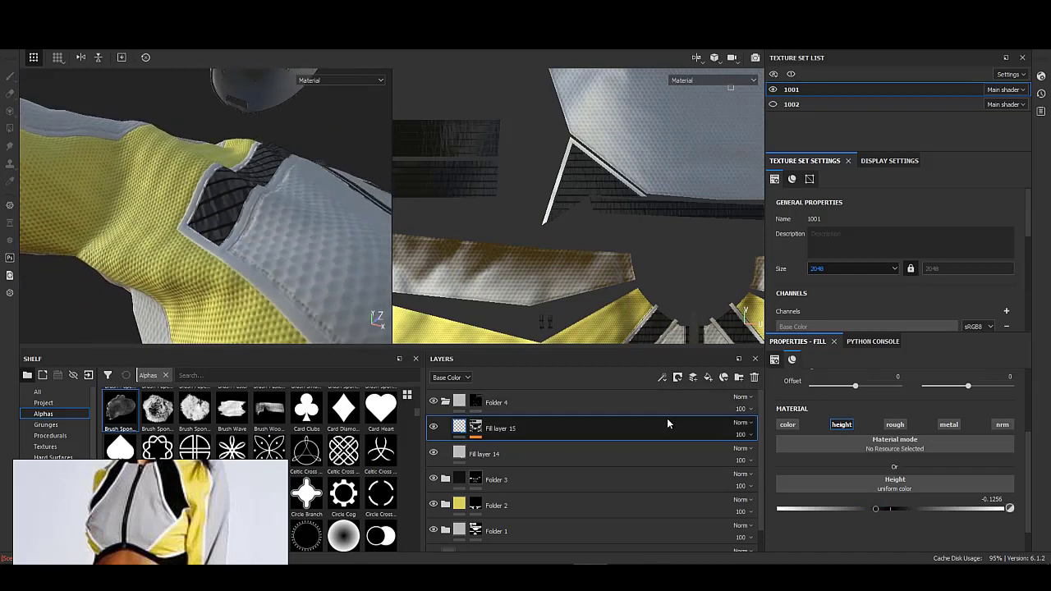
- Add Fill layer 16 with a black mask filled by the Weave 2 pattern at scale 4
{"action": "right_click", "coordinate": [469, 427]}
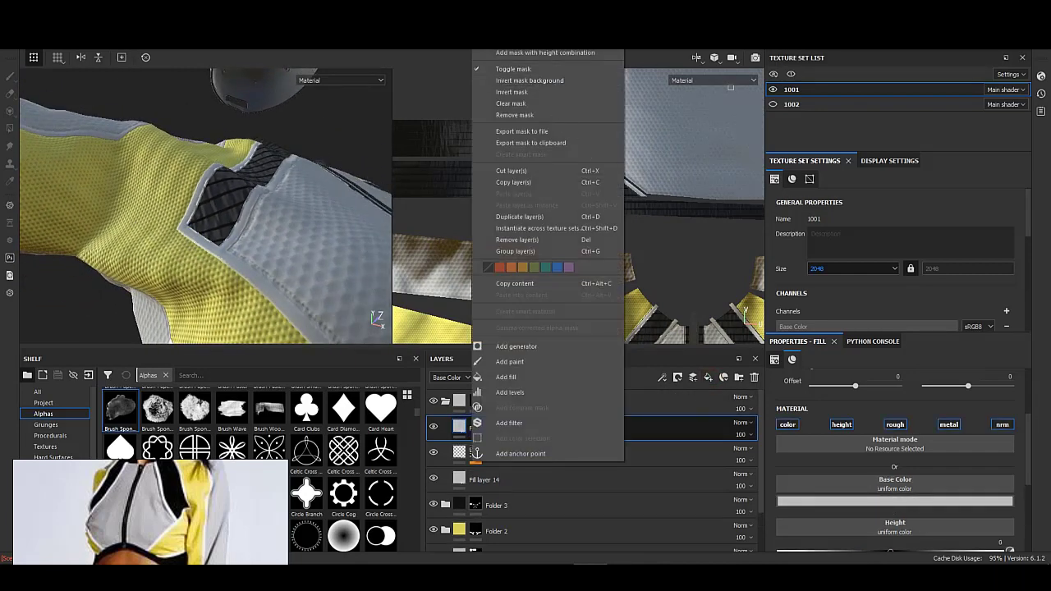
{"action": "left_click", "coordinate": [565, 49]}
{"action": "right_click", "coordinate": [474, 421]}
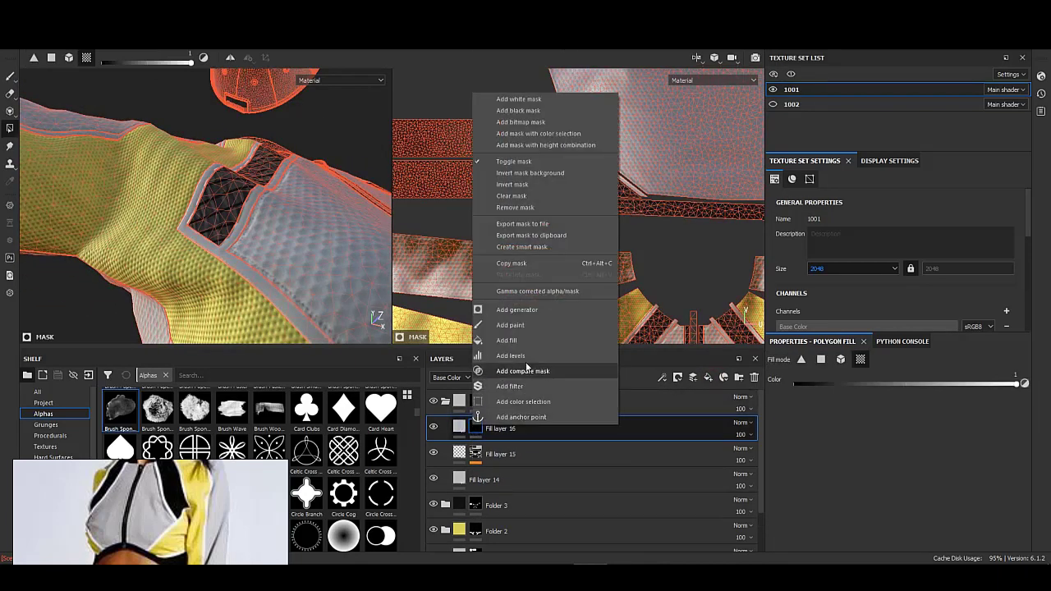
{"action": "left_click", "coordinate": [509, 368]}
{"action": "left_click", "coordinate": [887, 426]}
{"action": "scroll", "coordinate": [967, 401], "scroll_direction": "down", "scroll_amount": 10}
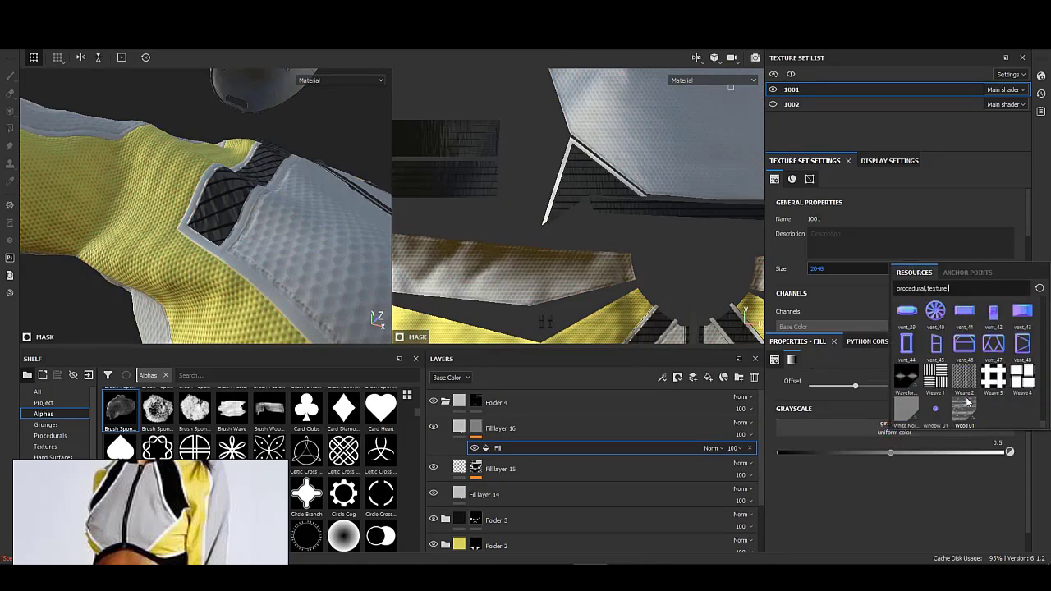
{"action": "left_click", "coordinate": [975, 385]}
{"action": "key", "text": "m"}
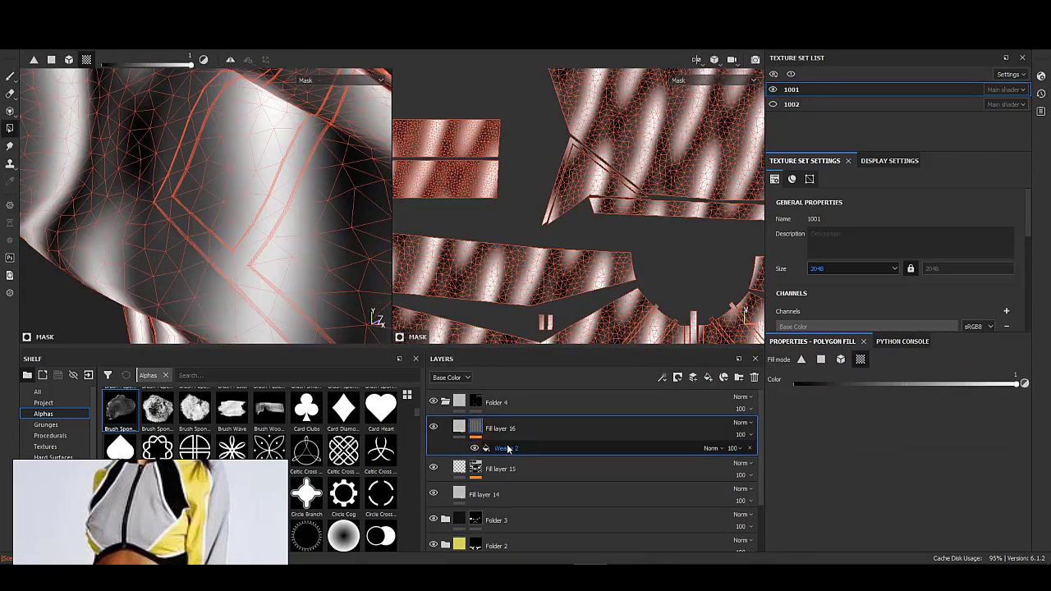
{"action": "scroll", "coordinate": [876, 470], "scroll_direction": "up", "scroll_amount": 3}
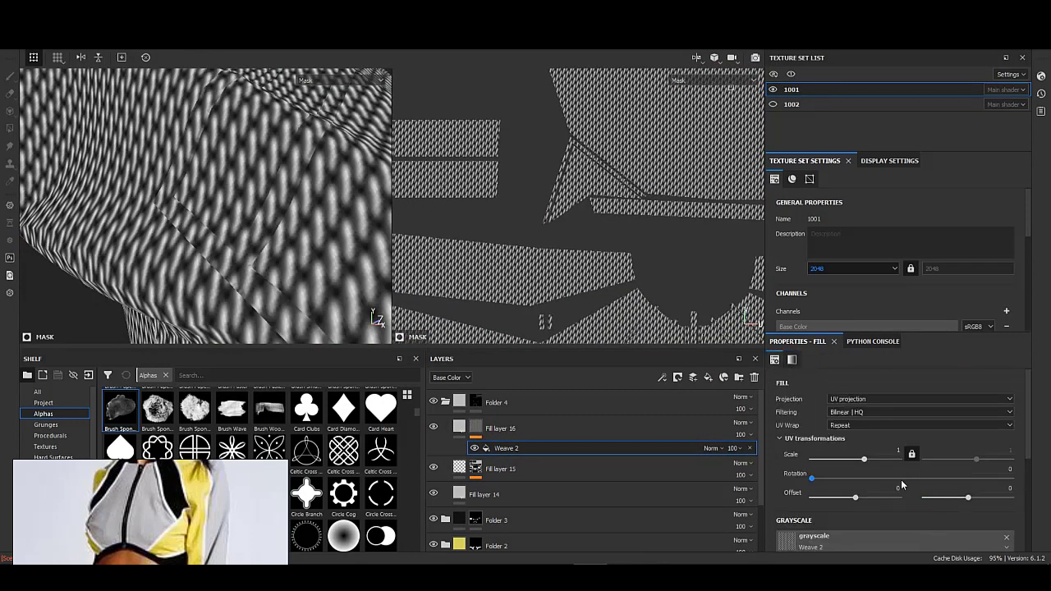
{"action": "left_click_drag", "start_coordinate": [901, 460], "coordinate": [871, 458]}
{"action": "left_click", "coordinate": [892, 450]}
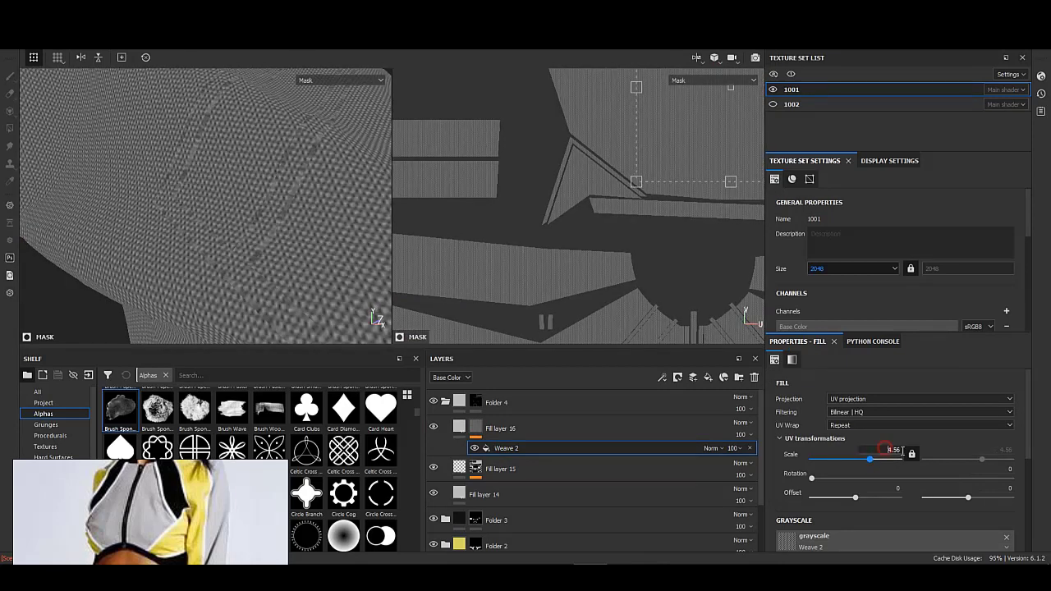
{"action": "key", "text": "Return"}
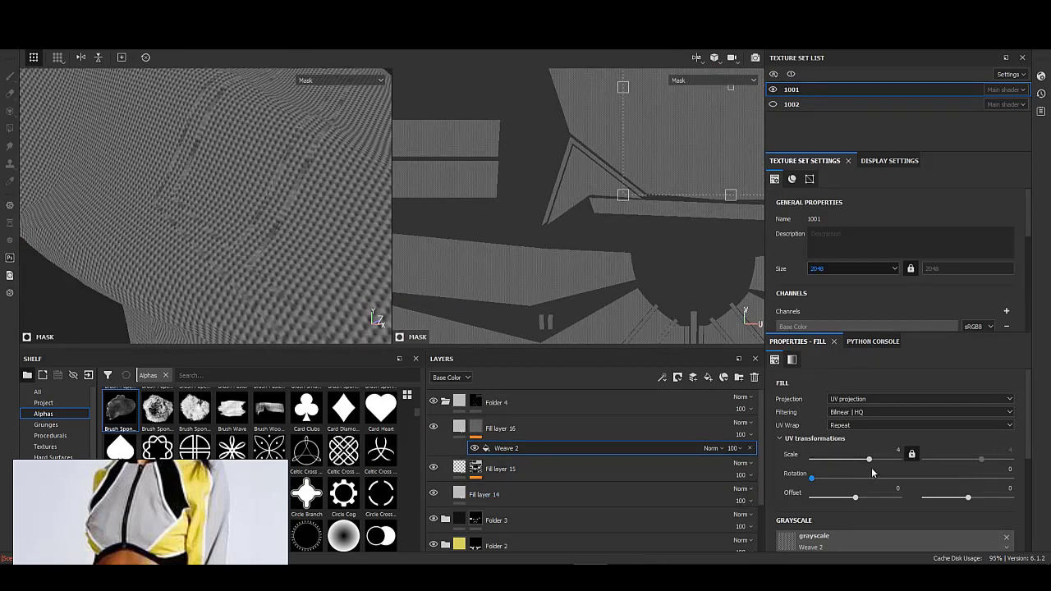
- Restrict Fill layer 16 to the height channel only and set its height value
{"action": "left_click", "coordinate": [501, 428]}
{"action": "scroll", "coordinate": [804, 496], "scroll_direction": "down", "scroll_amount": 2}
{"action": "left_click", "coordinate": [788, 438]}
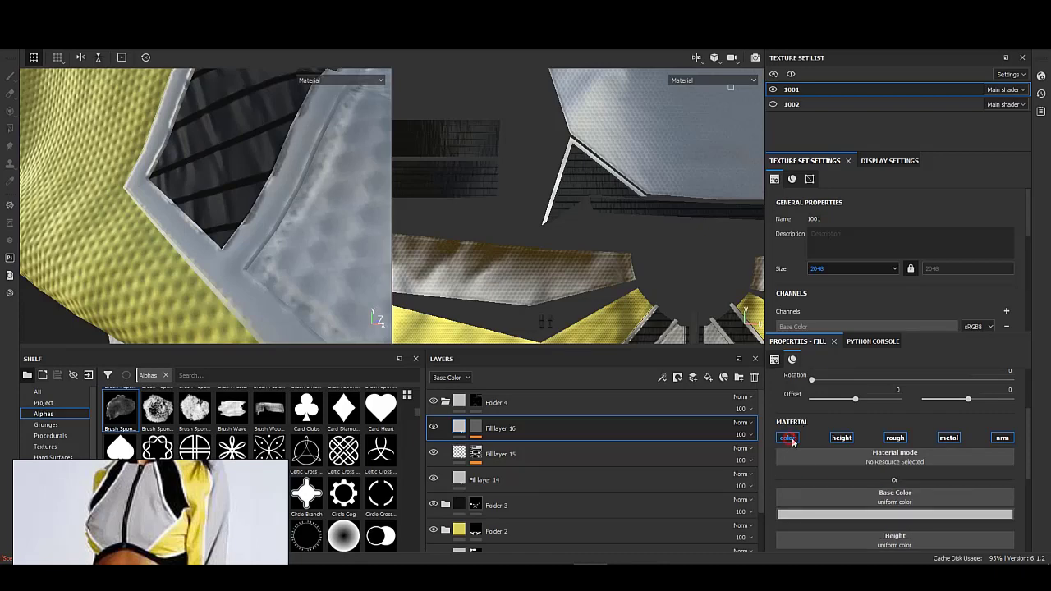
{"action": "left_click", "coordinate": [895, 438]}
{"action": "left_click", "coordinate": [948, 438]}
{"action": "left_click", "coordinate": [1003, 438]}
{"action": "left_click", "coordinate": [905, 477]}
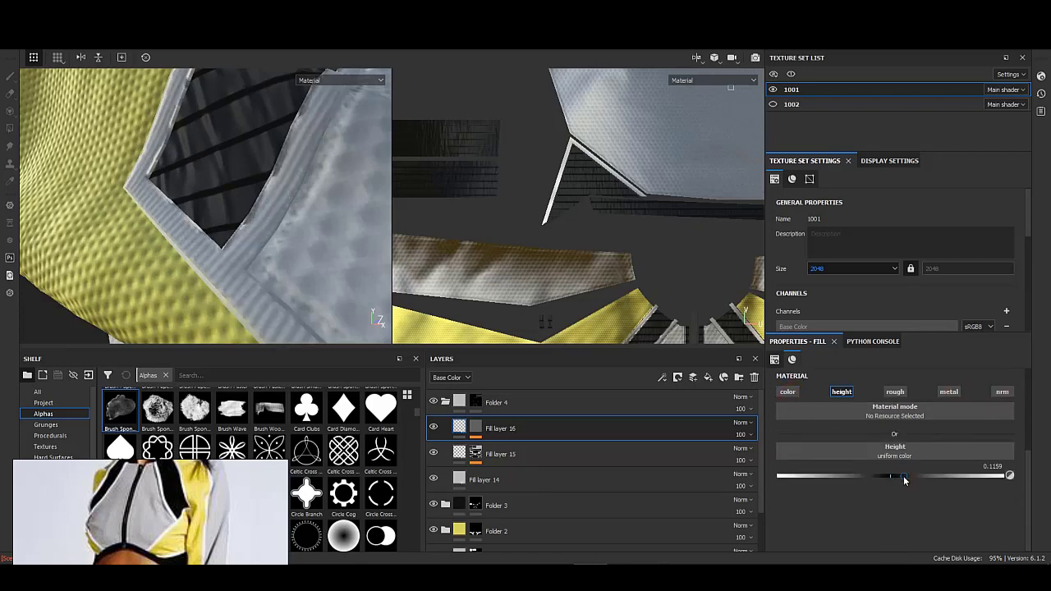
{"action": "mouse_move", "coordinate": [346, 257]}
{"action": "left_mouse_down", "text": "alt"}
{"action": "mouse_move", "coordinate": [214, 213]}
{"action": "mouse_move", "coordinate": [271, 234]}
{"action": "left_mouse_up", "text": "alt"}
- Turn off the Weave 2 mask's 45-degree rotation and set its scale to 3.8
{"action": "left_click", "coordinate": [475, 428]}
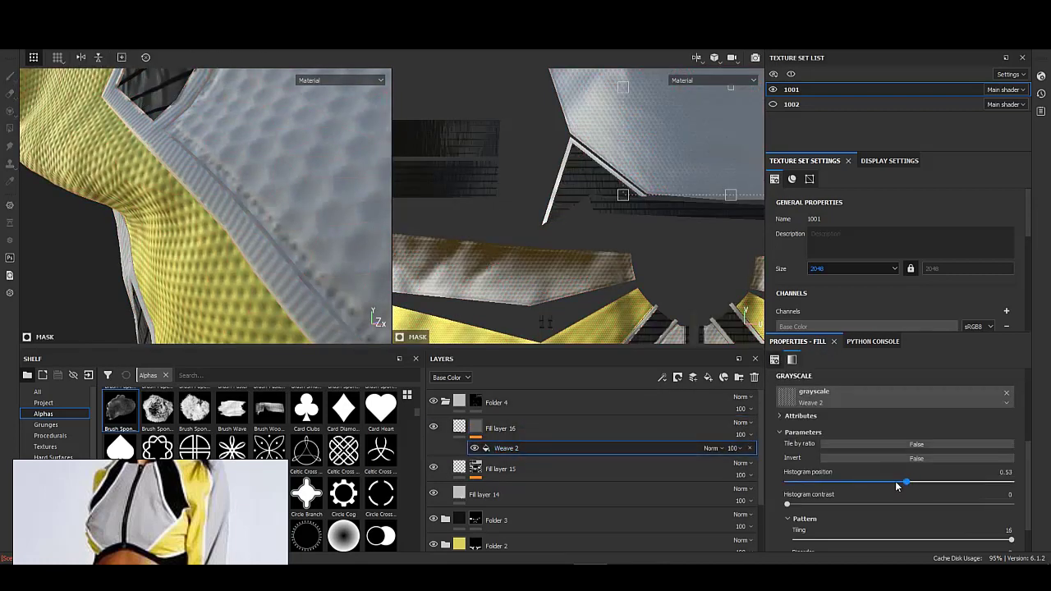
{"action": "scroll", "coordinate": [897, 487], "scroll_direction": "down", "scroll_amount": 2}
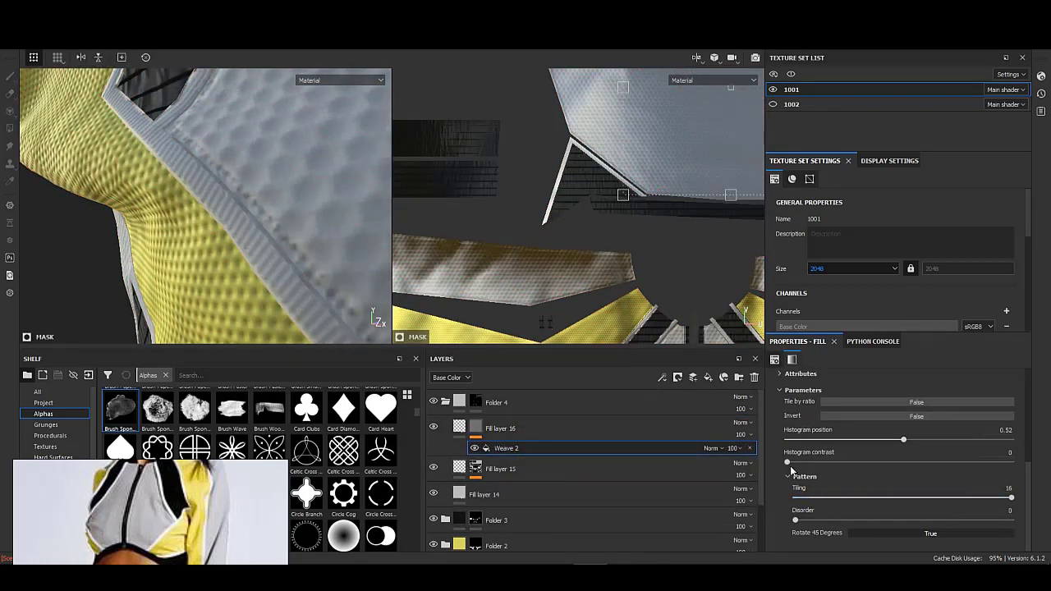
{"action": "left_click", "coordinate": [877, 534]}
{"action": "scroll", "coordinate": [864, 478], "scroll_direction": "up", "scroll_amount": 5}
{"action": "left_click", "coordinate": [892, 427]}
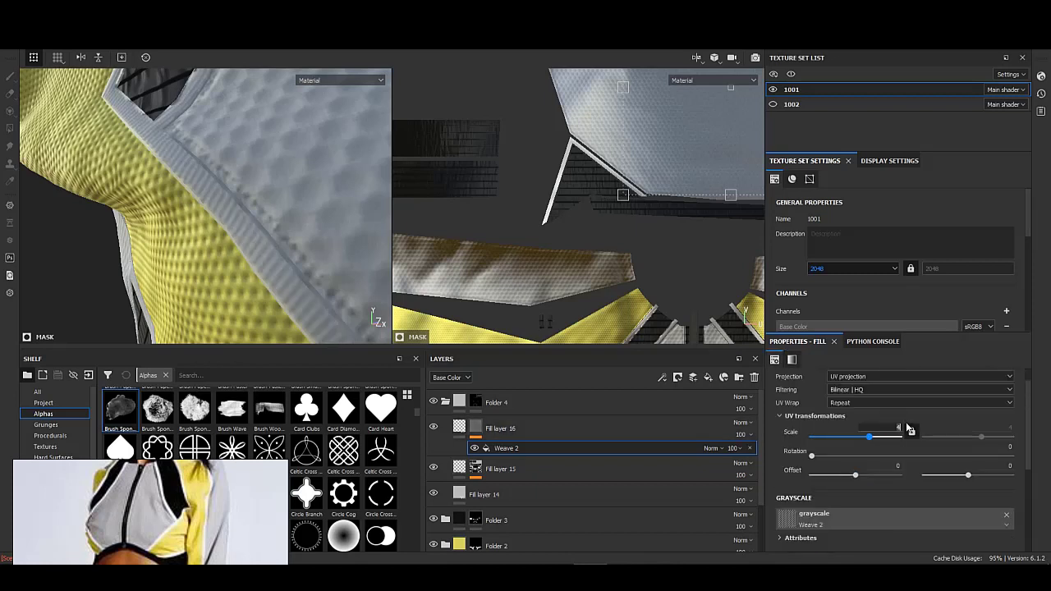
{"action": "key", "text": "Return"}
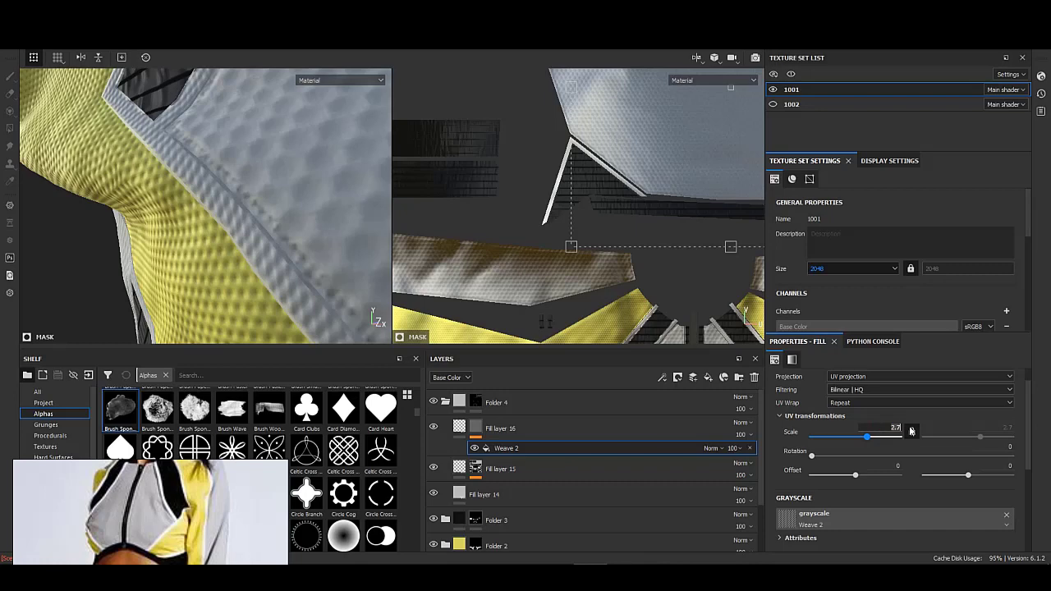
{"action": "type", "text": "8"}
{"action": "key", "text": "Return"}
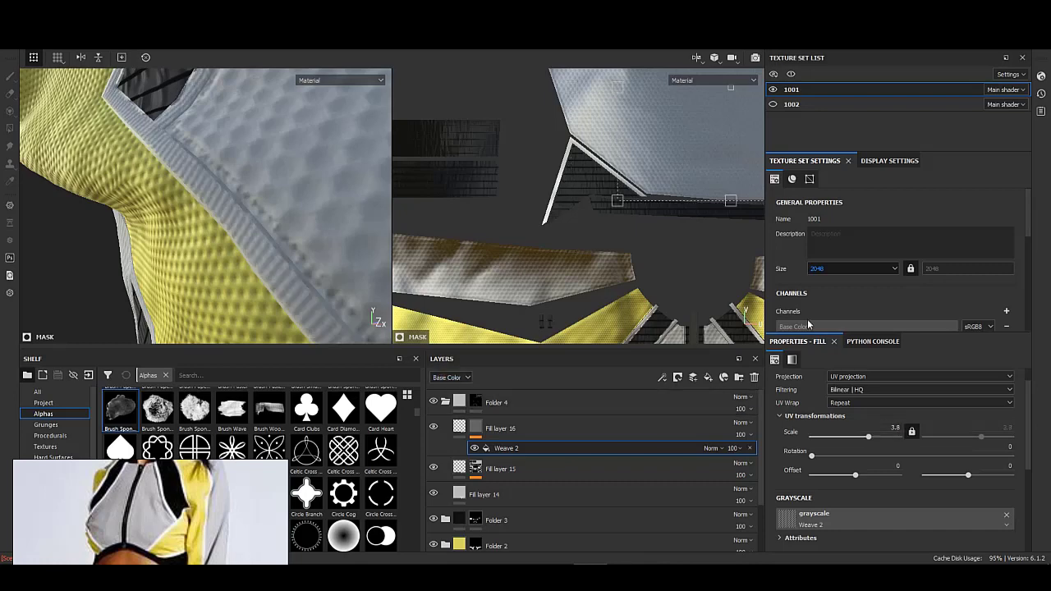
{"action": "mouse_move", "coordinate": [285, 263]}
{"action": "left_mouse_down", "text": "alt"}
{"action": "mouse_move", "coordinate": [271, 297]}
{"action": "mouse_move", "coordinate": [259, 238]}
{"action": "mouse_move", "coordinate": [298, 220]}
{"action": "left_mouse_up", "text": "alt"}
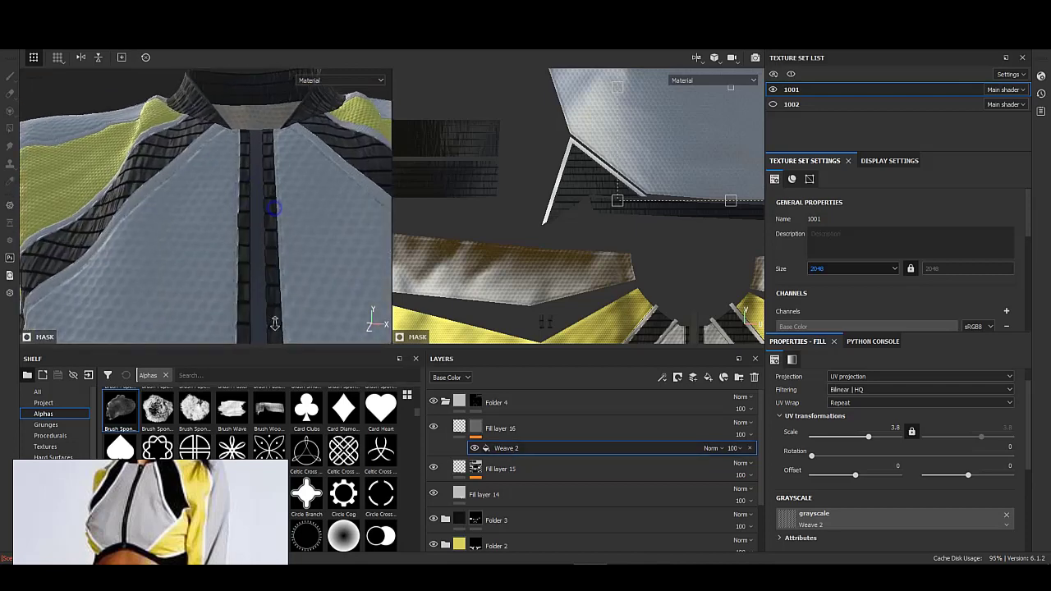
{"action": "left_click", "coordinate": [463, 401]}
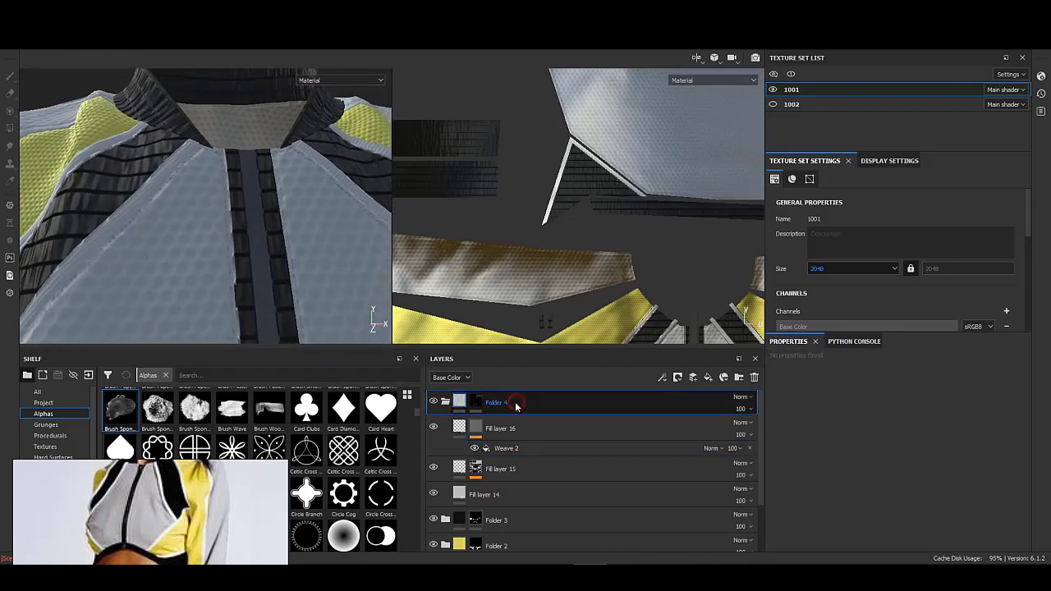
- Create Folder 5 holding Fill layer 17 with a black polygon-fill mask
{"action": "left_click", "coordinate": [739, 377]}
{"action": "left_click", "coordinate": [708, 377]}
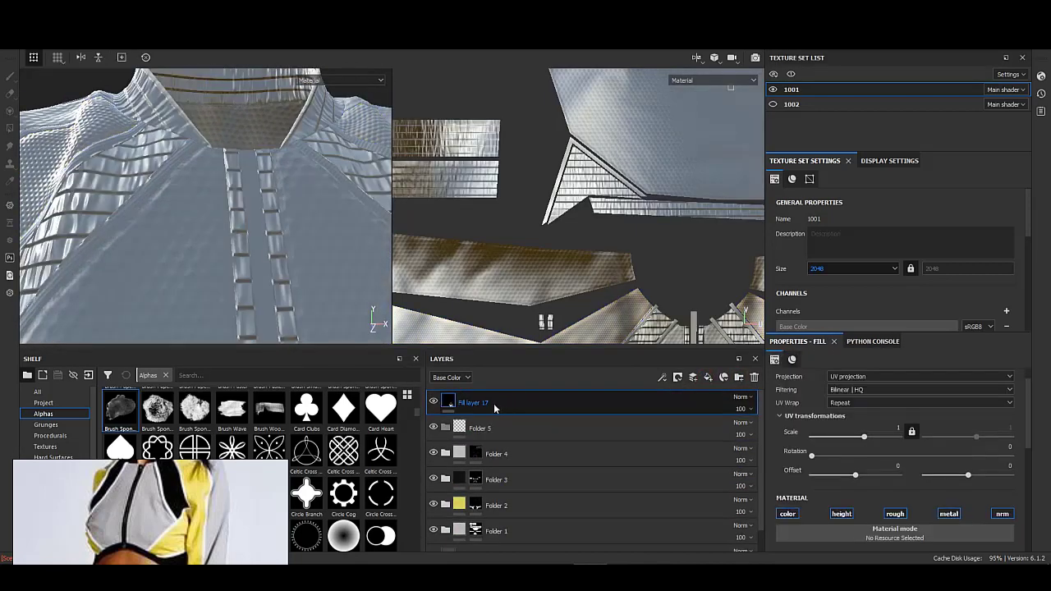
{"action": "left_click", "coordinate": [499, 427]}
{"action": "left_click_drag", "start_coordinate": [473, 403], "coordinate": [469, 428]}
{"action": "right_click", "coordinate": [465, 428]}
{"action": "left_click", "coordinate": [518, 111]}
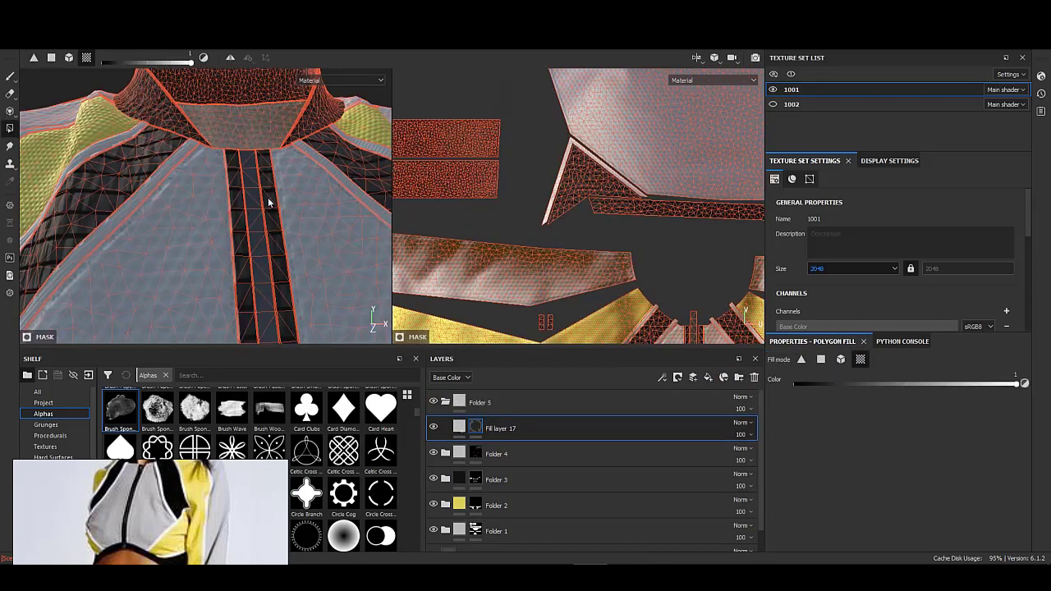
- Make Fill layer 17's base colour black with roughness about 0.7
{"action": "left_click", "coordinate": [460, 426]}
{"action": "scroll", "coordinate": [895, 452], "scroll_direction": "down", "scroll_amount": 2}
{"action": "left_click", "coordinate": [895, 523]}
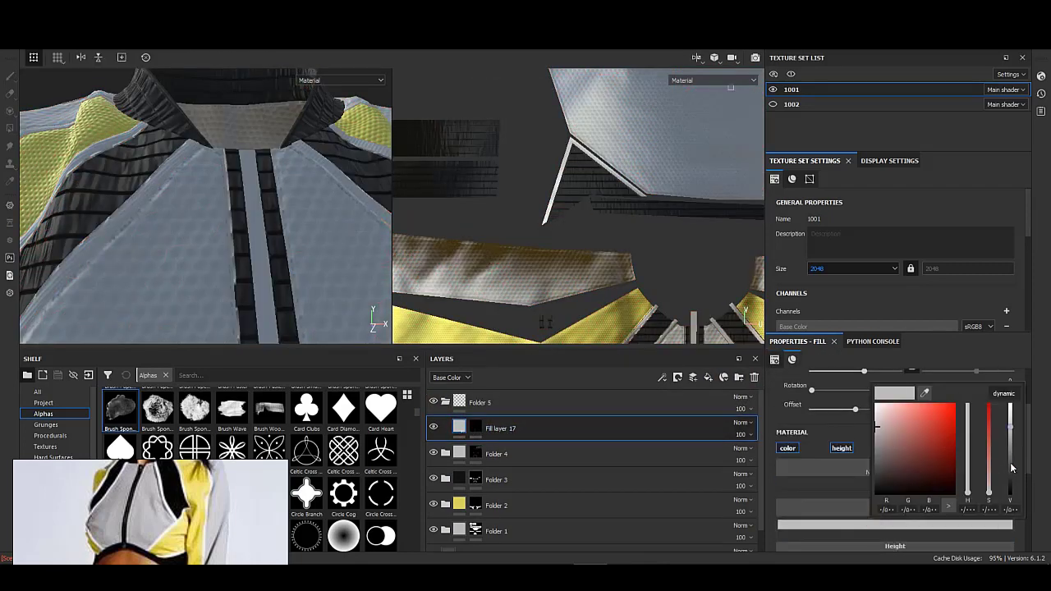
{"action": "left_click_drag", "start_coordinate": [1011, 410], "coordinate": [1017, 487]}
{"action": "scroll", "coordinate": [920, 519], "scroll_direction": "down", "scroll_amount": 3}
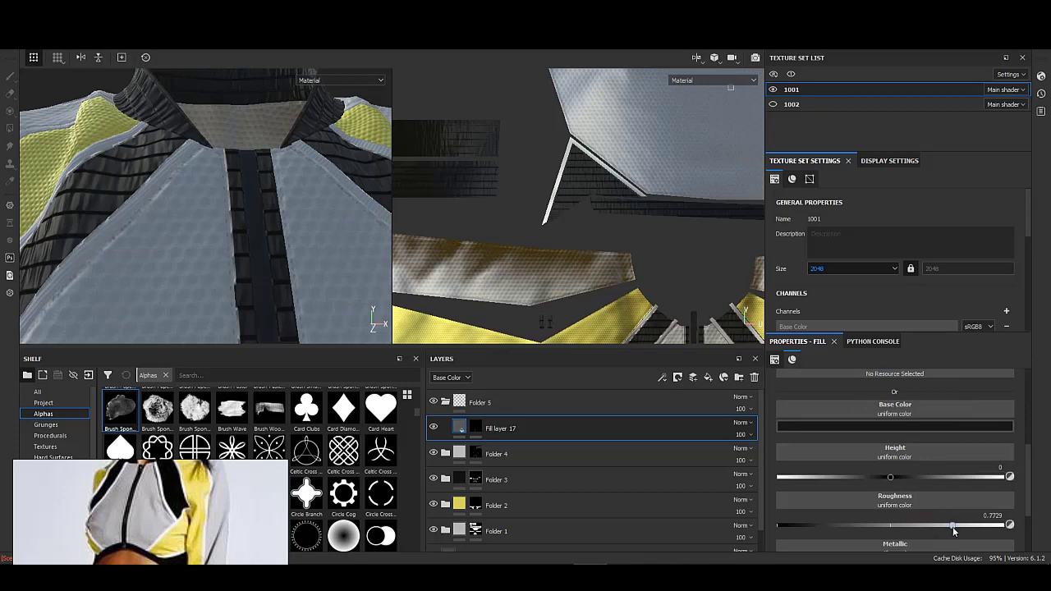
- Expand Folder 4 and bring up Fill layer 16's layer options
{"action": "left_click", "coordinate": [446, 453]}
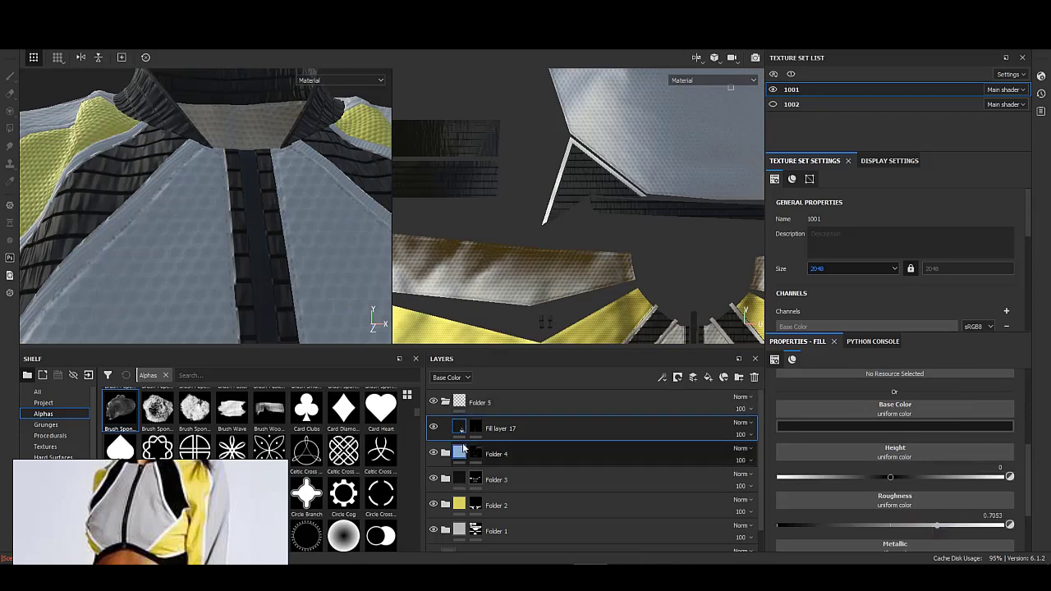
{"action": "left_click", "coordinate": [476, 480]}
{"action": "right_click", "coordinate": [475, 480]}
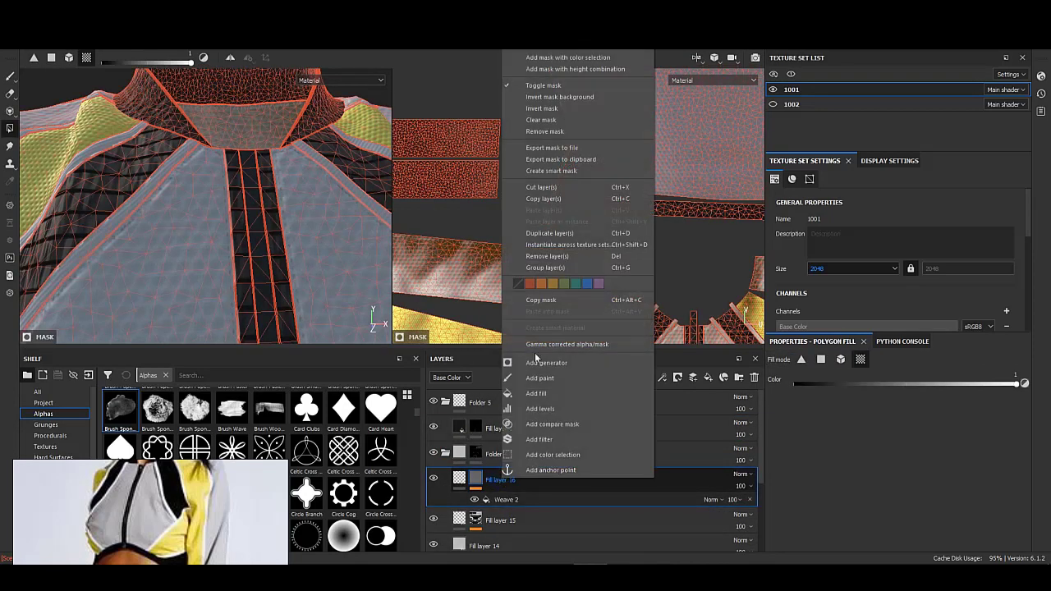
- Copy the weave height Fill layer 16 and paste it above Fill layer 17
{"action": "left_click", "coordinate": [542, 199]}
{"action": "right_click", "coordinate": [476, 426]}
{"action": "left_click", "coordinate": [544, 194]}
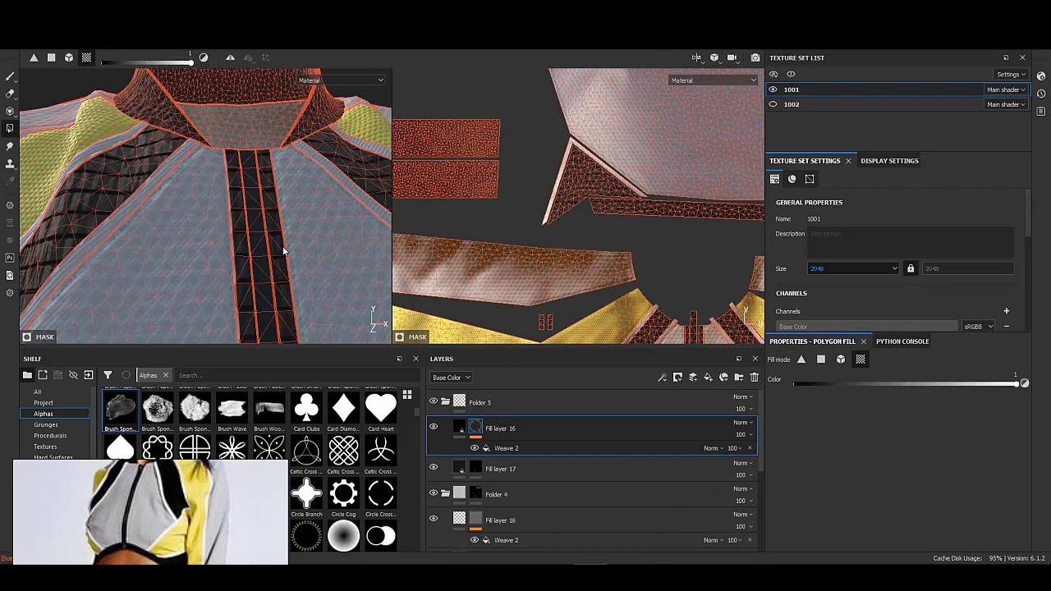
{"action": "scroll", "coordinate": [278, 275], "scroll_direction": "up", "scroll_amount": 2}
{"action": "scroll", "coordinate": [278, 275], "scroll_direction": "up", "scroll_amount": 2}
{"action": "mouse_move", "coordinate": [278, 275]}
{"action": "left_mouse_down", "text": "alt"}
{"action": "mouse_move", "coordinate": [229, 184]}
{"action": "mouse_move", "coordinate": [92, 168]}
{"action": "mouse_move", "coordinate": [221, 236]}
{"action": "left_mouse_up", "text": "alt"}
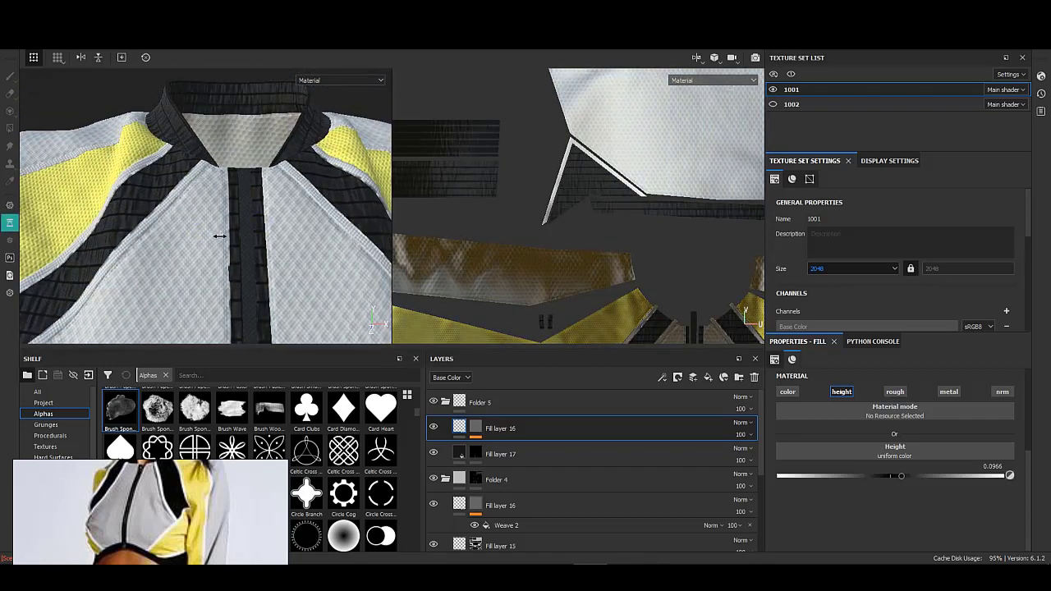
{"action": "left_click", "coordinate": [693, 377]}
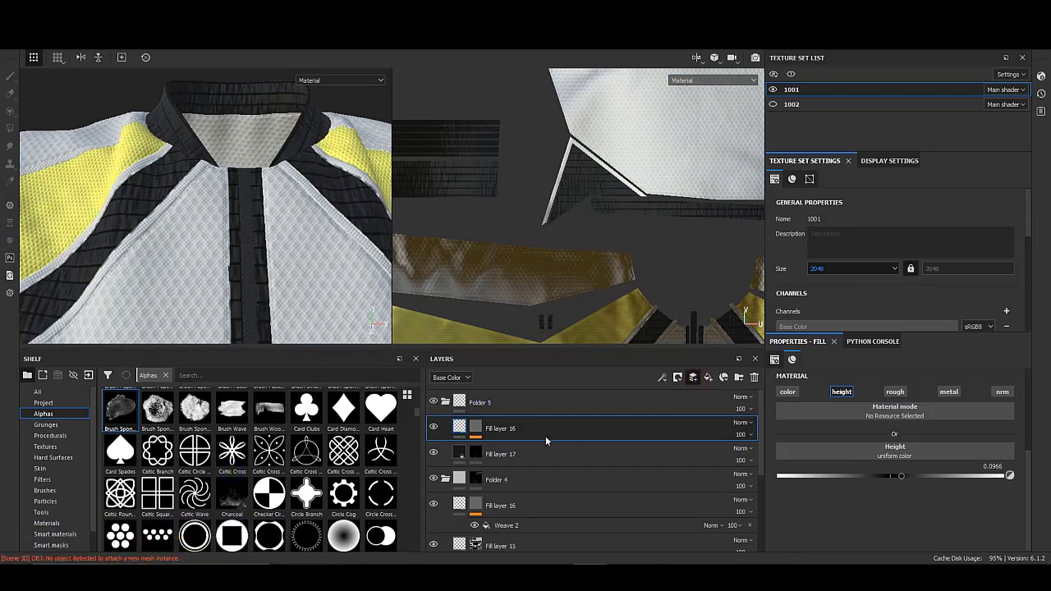
- Pick the Zipper brush preset from the shelf's Tools and select Folder 5
{"action": "left_click", "coordinate": [41, 512]}
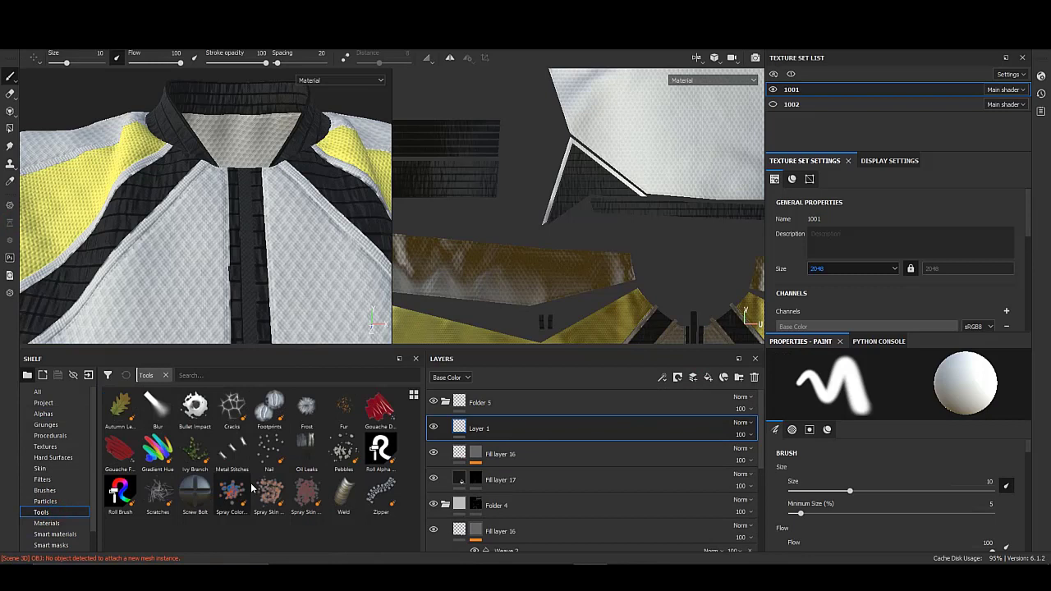
{"action": "left_click", "coordinate": [380, 501]}
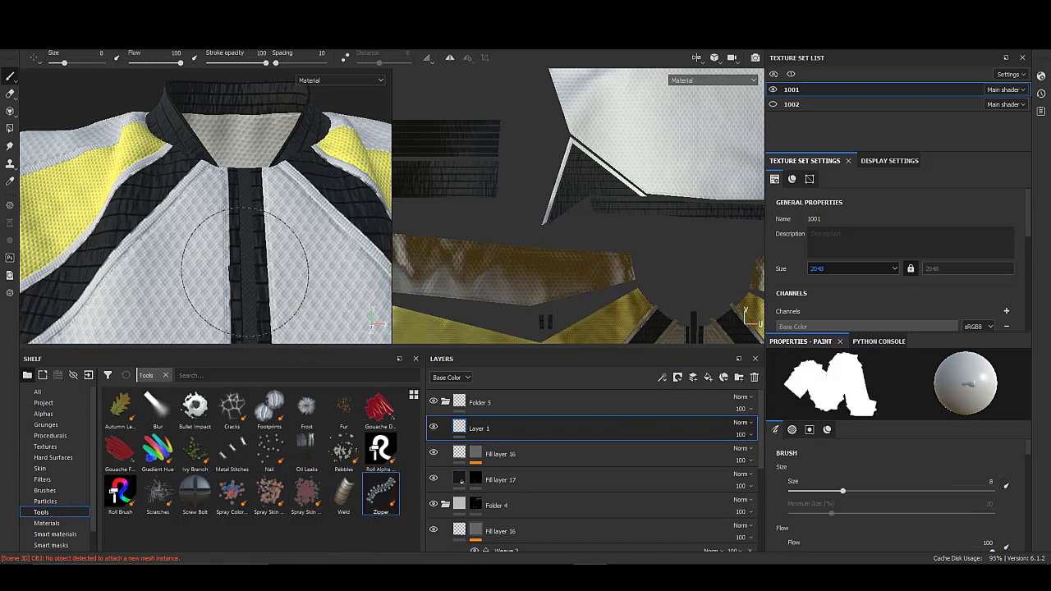
{"action": "left_click", "coordinate": [454, 406]}
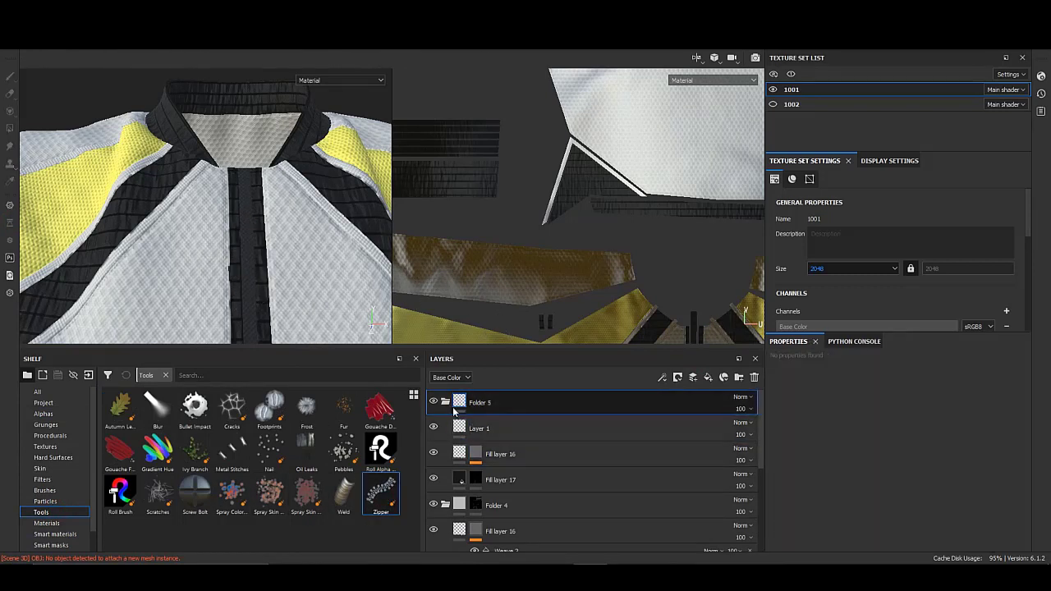
{"action": "scroll", "coordinate": [507, 426], "scroll_direction": "down", "scroll_amount": 1}
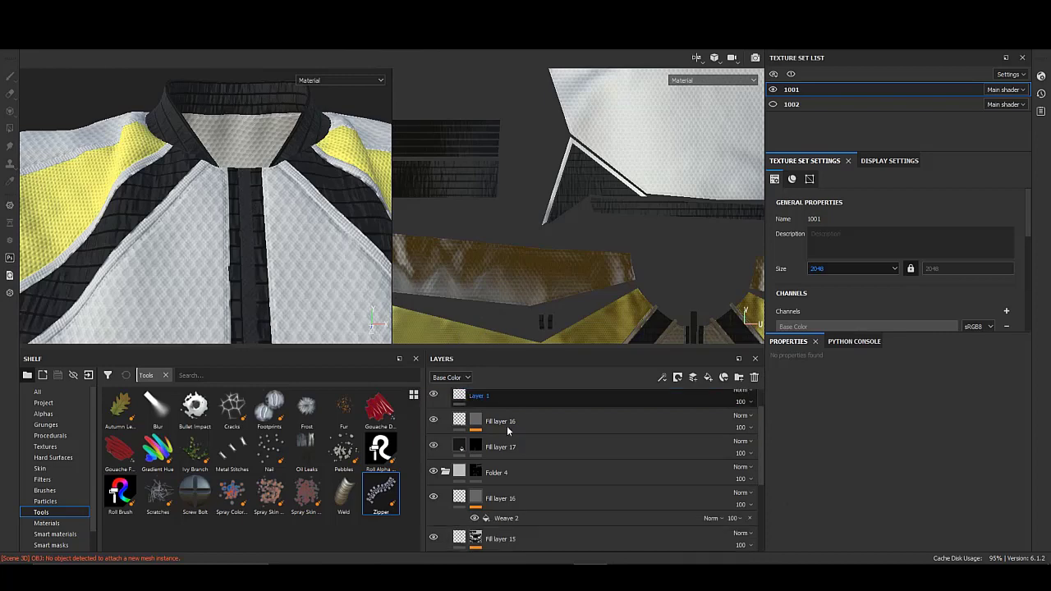
{"action": "scroll", "coordinate": [507, 426], "scroll_direction": "down", "scroll_amount": 1}
{"action": "scroll", "coordinate": [507, 426], "scroll_direction": "up", "scroll_amount": 2}
- Give Folder 5 a black polygon-fill mask, then check the masks of its layers
{"action": "right_click", "coordinate": [457, 405]}
{"action": "left_click", "coordinate": [506, 251]}
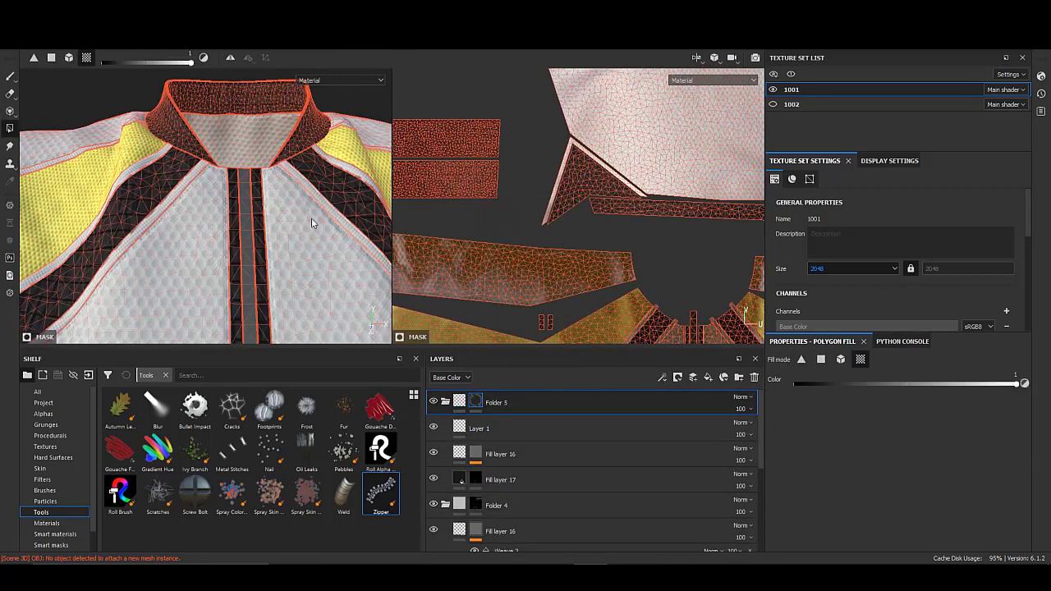
{"action": "left_click", "coordinate": [464, 453]}
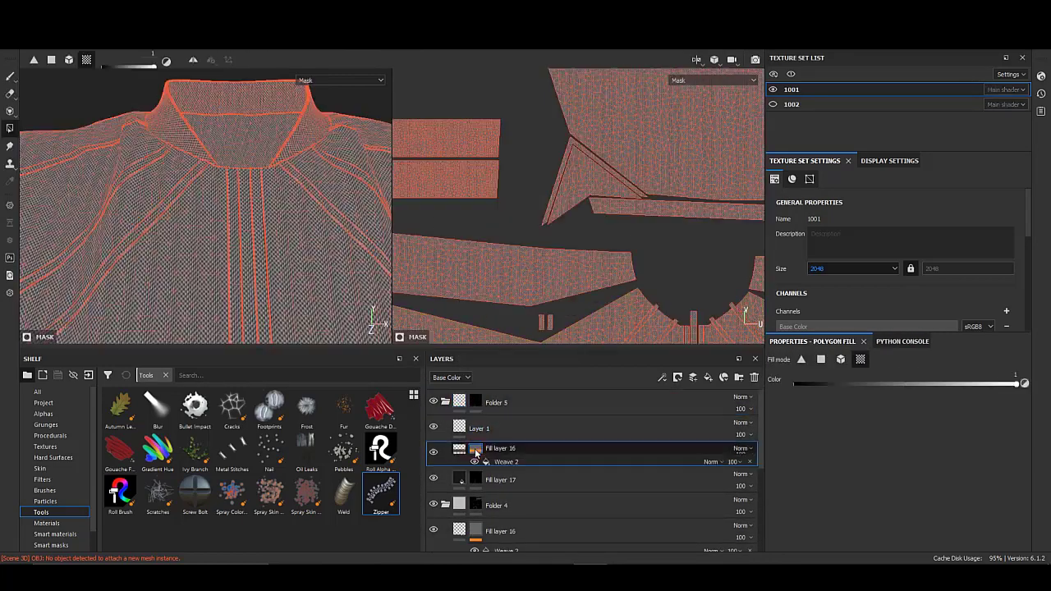
{"action": "left_click", "coordinate": [465, 411]}
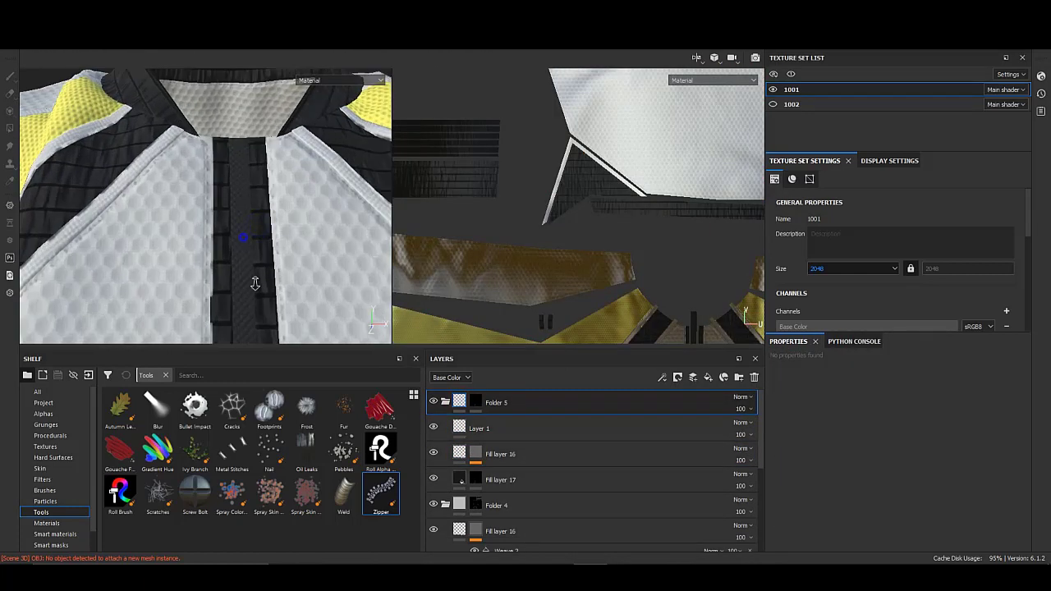
{"action": "left_click", "coordinate": [445, 402]}
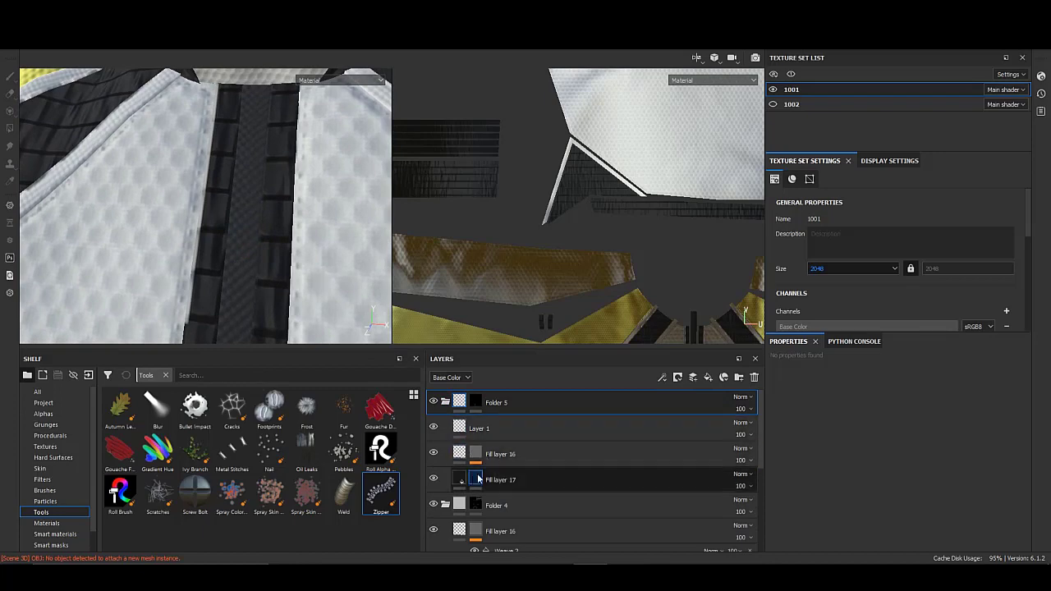
{"action": "left_click", "coordinate": [476, 480]}
{"action": "left_click", "coordinate": [475, 454]}
- Select Layer 1 inside Folder 5 and reload the Zipper brush preset
{"action": "left_click", "coordinate": [459, 454]}
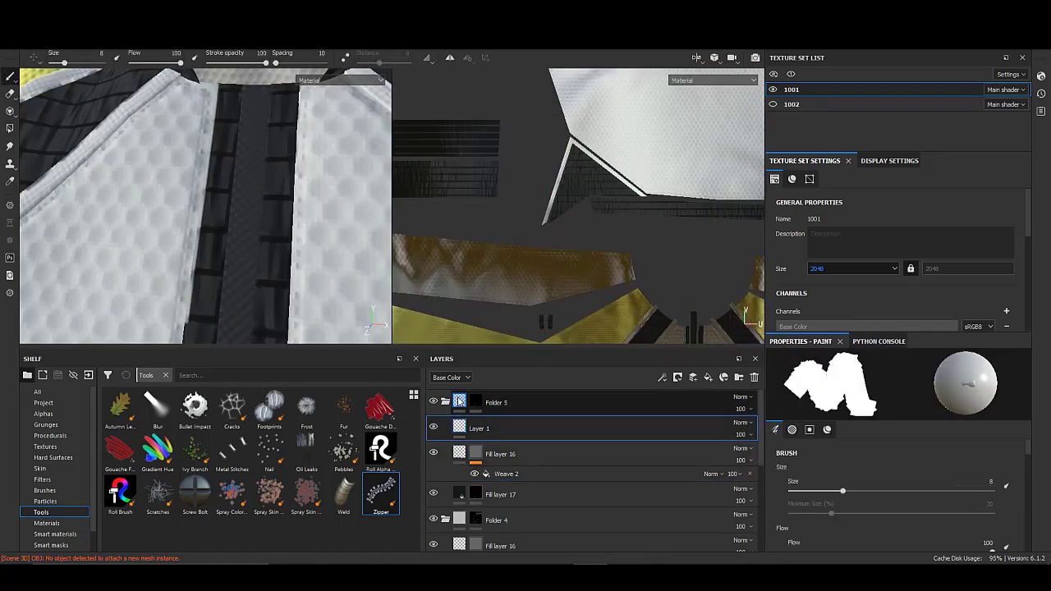
{"action": "left_click", "coordinate": [493, 403]}
{"action": "left_click", "coordinate": [493, 428]}
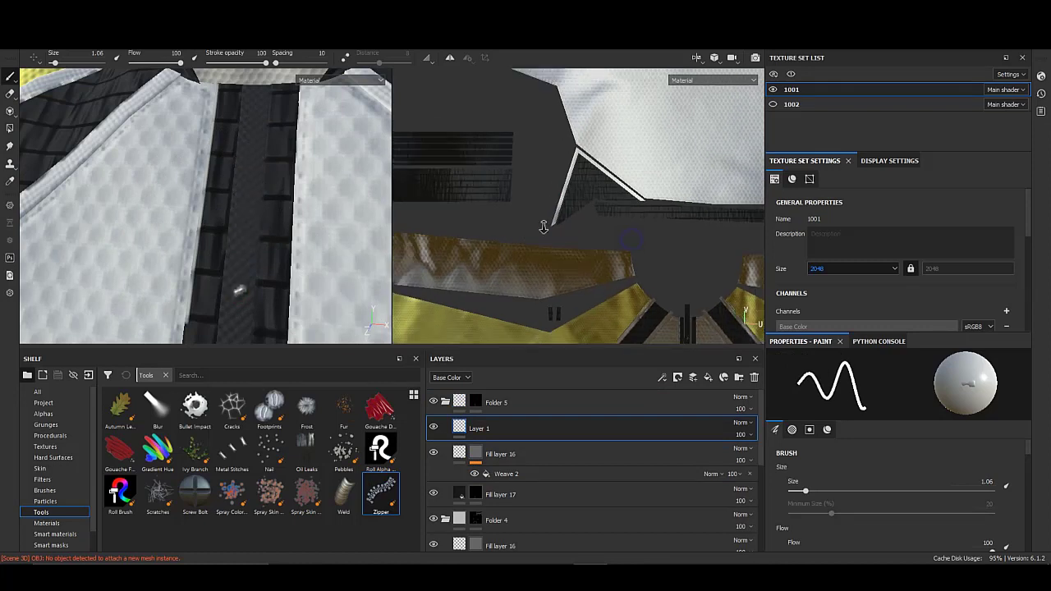
{"action": "scroll", "coordinate": [578, 206], "scroll_direction": "up", "scroll_amount": 5}
{"action": "scroll", "coordinate": [837, 470], "scroll_direction": "down", "scroll_amount": 3}
{"action": "scroll", "coordinate": [882, 462], "scroll_direction": "down", "scroll_amount": 2}
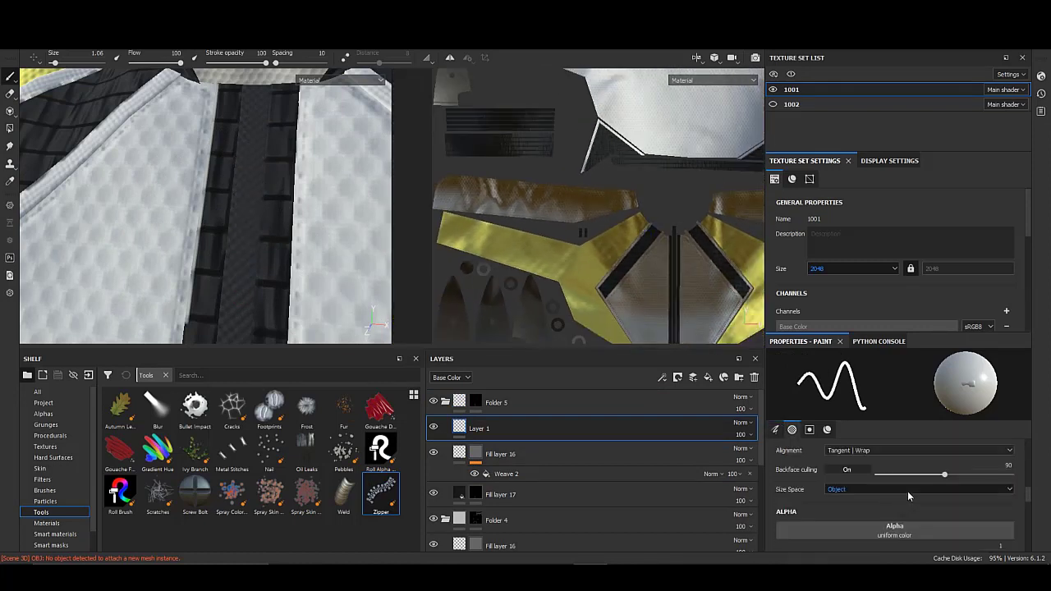
{"action": "scroll", "coordinate": [908, 492], "scroll_direction": "down", "scroll_amount": 3}
{"action": "scroll", "coordinate": [908, 495], "scroll_direction": "down", "scroll_amount": 3}
{"action": "scroll", "coordinate": [902, 500], "scroll_direction": "down", "scroll_amount": 3}
{"action": "scroll", "coordinate": [895, 493], "scroll_direction": "down", "scroll_amount": 3}
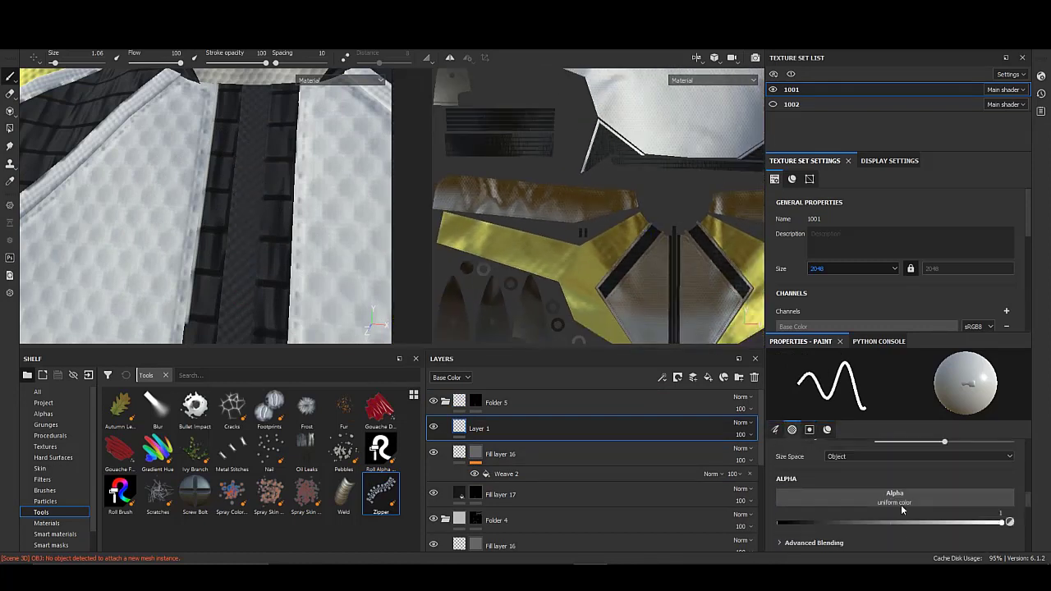
{"action": "scroll", "coordinate": [883, 489], "scroll_direction": "down", "scroll_amount": 2}
{"action": "left_click", "coordinate": [874, 484]}
{"action": "scroll", "coordinate": [872, 495], "scroll_direction": "up", "scroll_amount": 3}
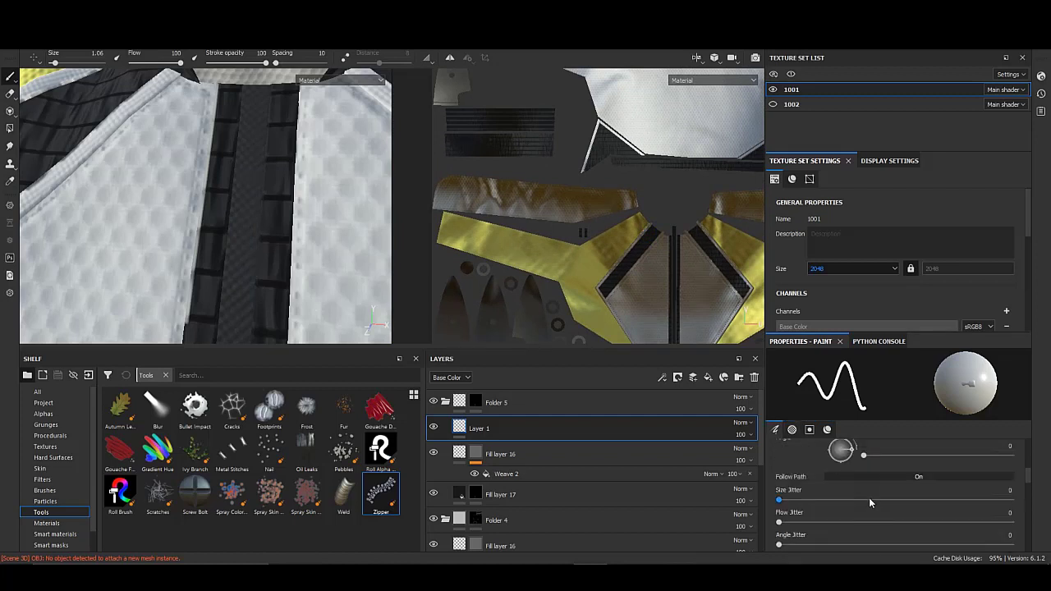
{"action": "left_click", "coordinate": [395, 490]}
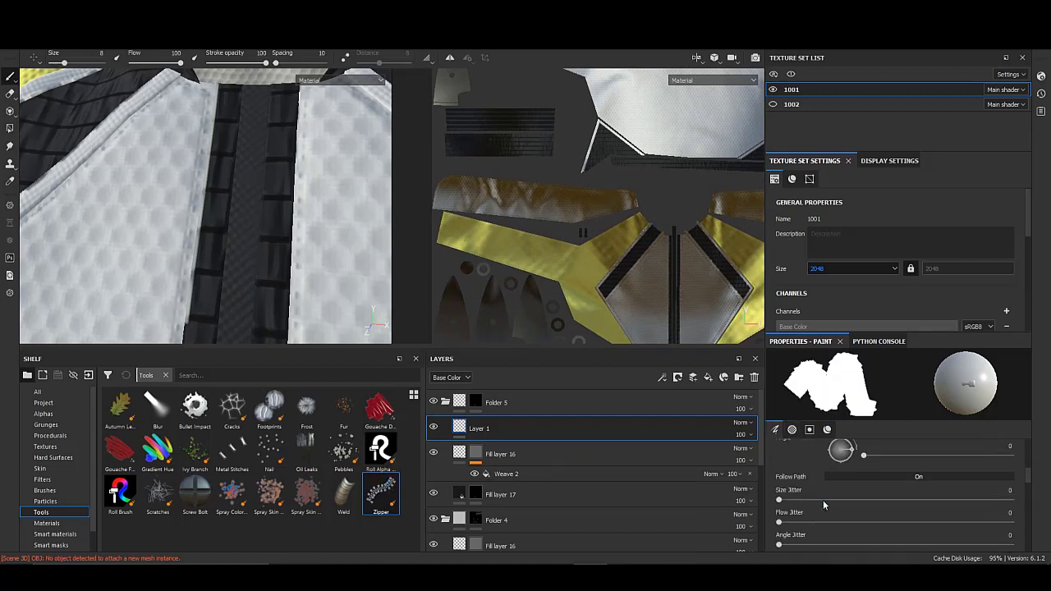
- Expand the zipper Pattern settings and shrink the brush to size 1.22, undoing the test stroke
{"action": "scroll", "coordinate": [826, 503], "scroll_direction": "down", "scroll_amount": 3}
{"action": "scroll", "coordinate": [838, 506], "scroll_direction": "down", "scroll_amount": 3}
{"action": "scroll", "coordinate": [847, 510], "scroll_direction": "down", "scroll_amount": 2}
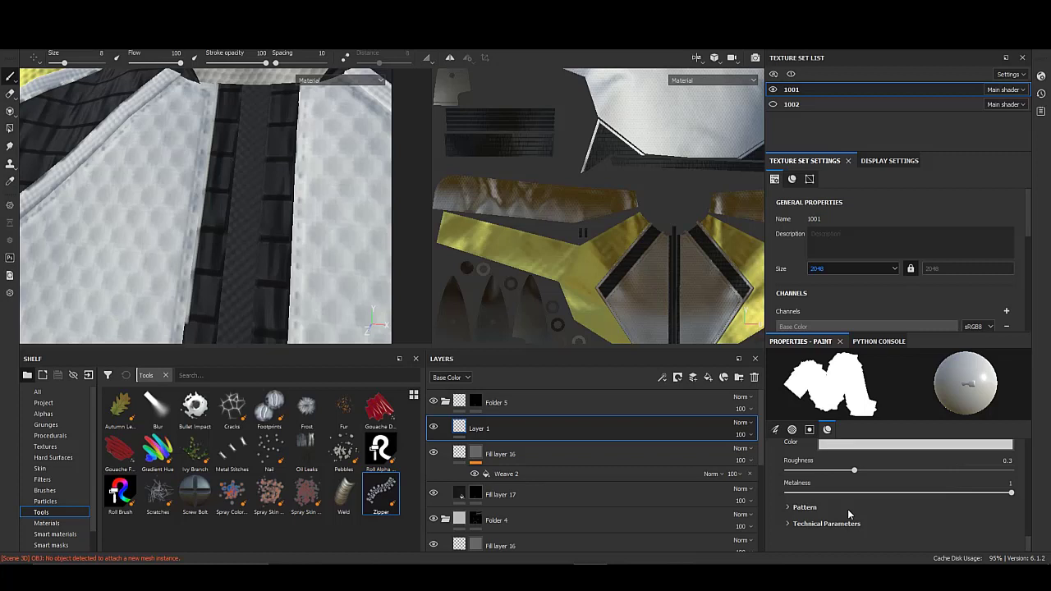
{"action": "left_click", "coordinate": [804, 510]}
{"action": "scroll", "coordinate": [898, 499], "scroll_direction": "down", "scroll_amount": 1}
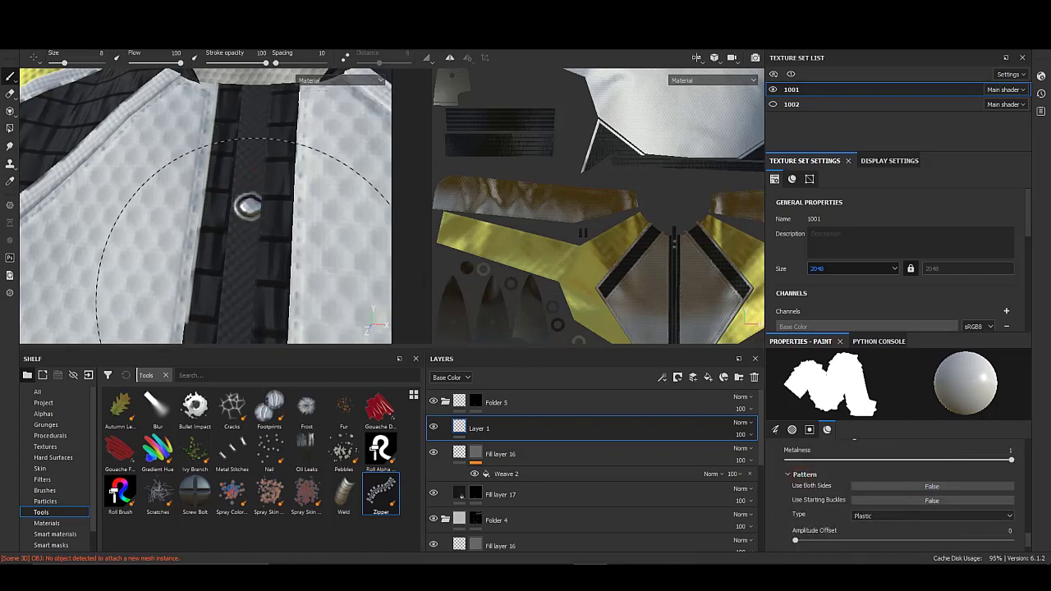
{"action": "right_click_drag", "start_coordinate": [247, 206], "coordinate": [257, 174], "text": "ctrl"}
{"action": "key", "text": "ctrl+z"}
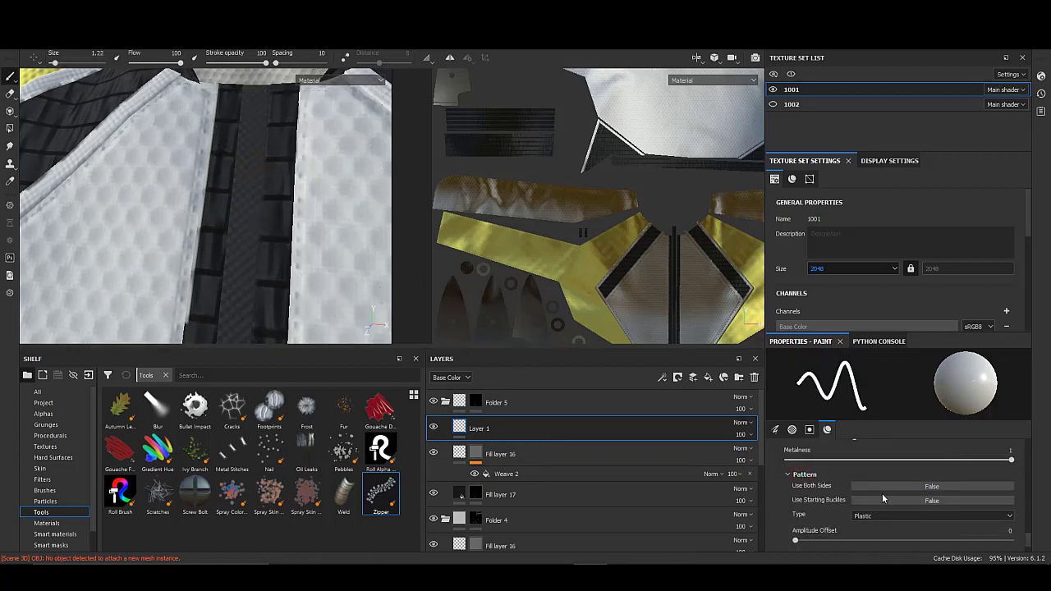
- Set the zipper pattern type to Metal and review the remaining zipper options
{"action": "left_click", "coordinate": [874, 518]}
{"action": "left_click", "coordinate": [875, 538]}
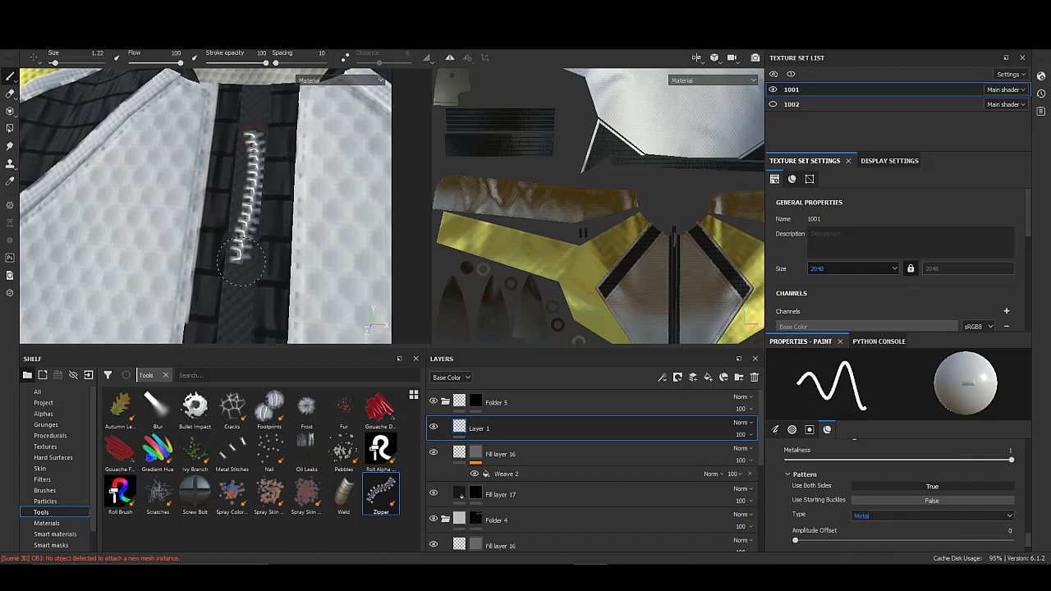
{"action": "scroll", "coordinate": [831, 525], "scroll_direction": "down", "scroll_amount": 1}
{"action": "scroll", "coordinate": [830, 528], "scroll_direction": "down", "scroll_amount": 2}
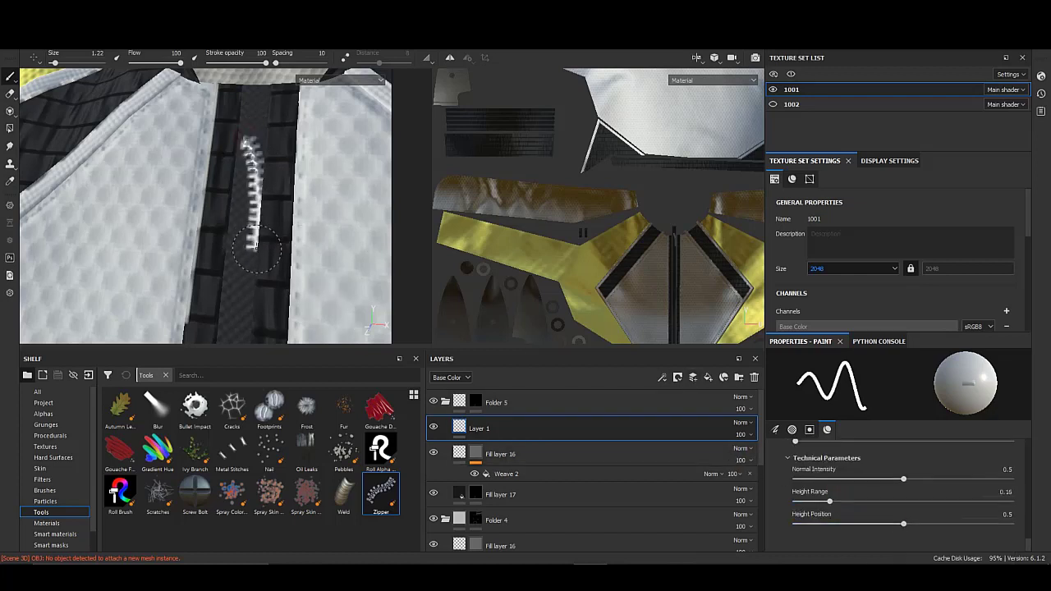
{"action": "scroll", "coordinate": [840, 517], "scroll_direction": "up", "scroll_amount": 3}
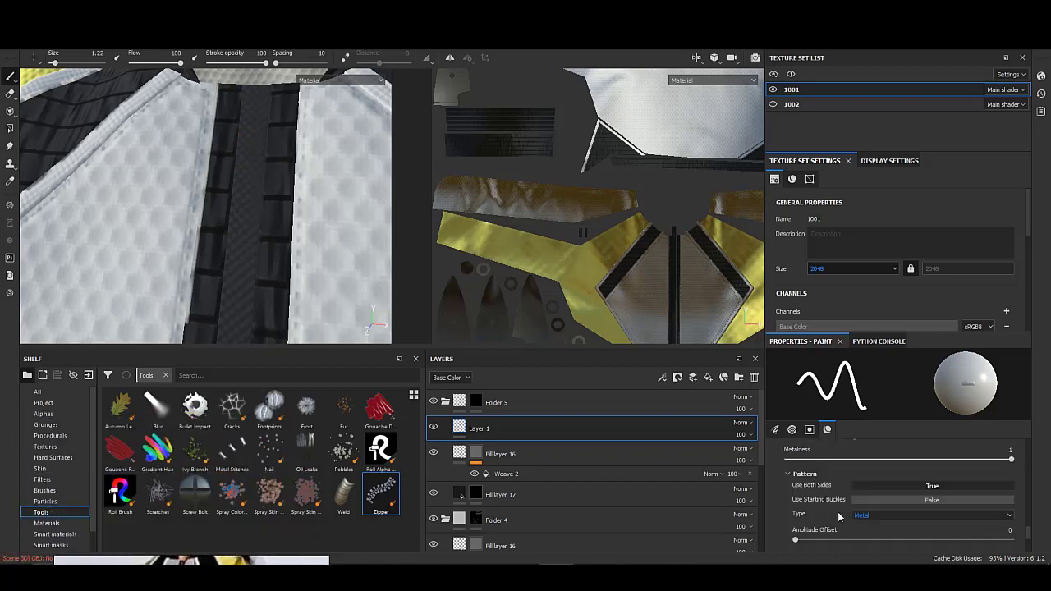
{"action": "scroll", "coordinate": [839, 517], "scroll_direction": "up", "scroll_amount": 2}
{"action": "left_click", "coordinate": [840, 507]}
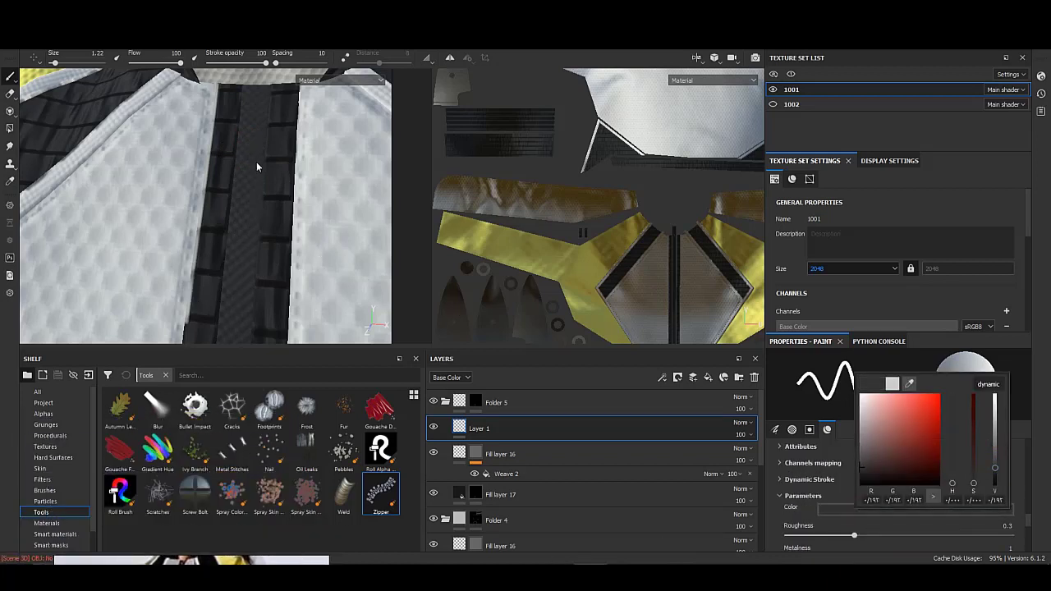
- Try grey zipper strokes down the dark centre strip, undoing each attempt
{"action": "left_click_drag", "start_coordinate": [257, 167], "coordinate": [238, 269]}
{"action": "left_click", "coordinate": [856, 509]}
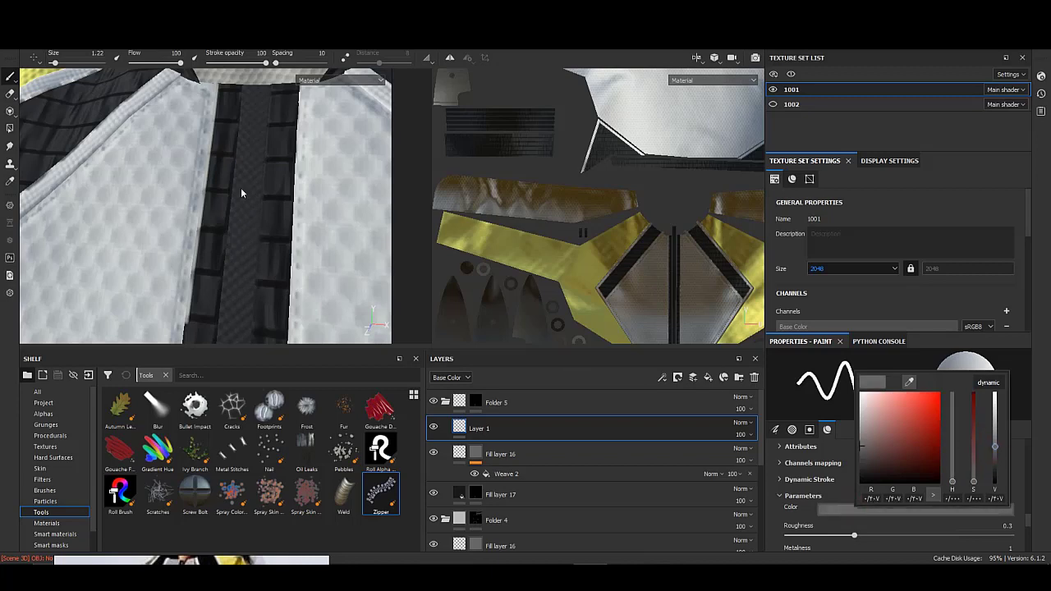
{"action": "key", "text": "ctrl+z"}
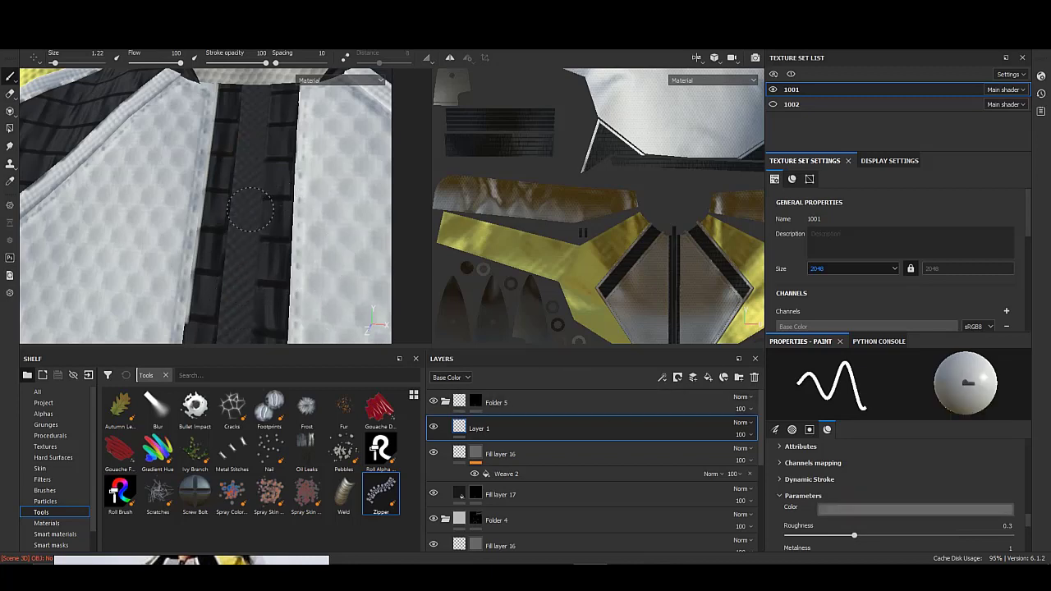
{"action": "scroll", "coordinate": [584, 281], "scroll_direction": "up", "scroll_amount": 2}
{"action": "scroll", "coordinate": [583, 282], "scroll_direction": "up", "scroll_amount": 2}
{"action": "scroll", "coordinate": [583, 282], "scroll_direction": "up", "scroll_amount": 2}
{"action": "scroll", "coordinate": [584, 174], "scroll_direction": "up", "scroll_amount": 1}
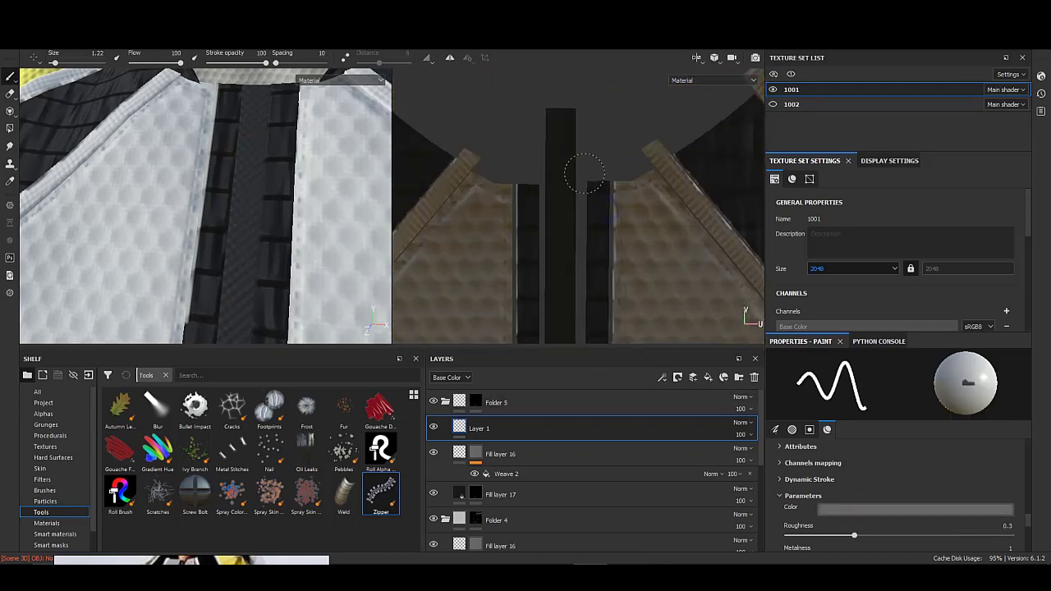
{"action": "left_click_drag", "start_coordinate": [561, 115], "coordinate": [561, 258]}
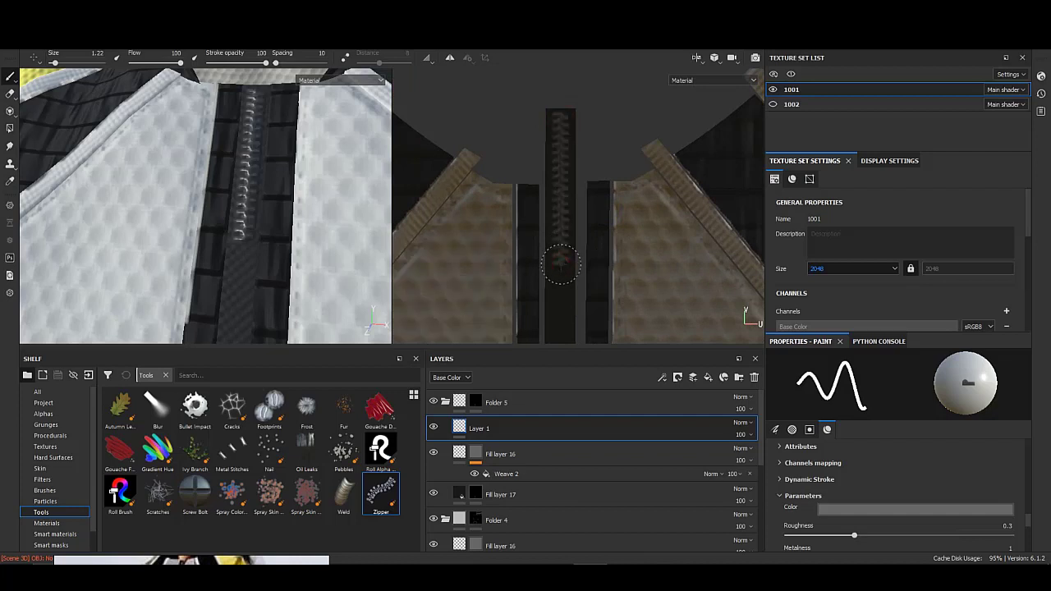
{"action": "key", "text": "ctrl+z"}
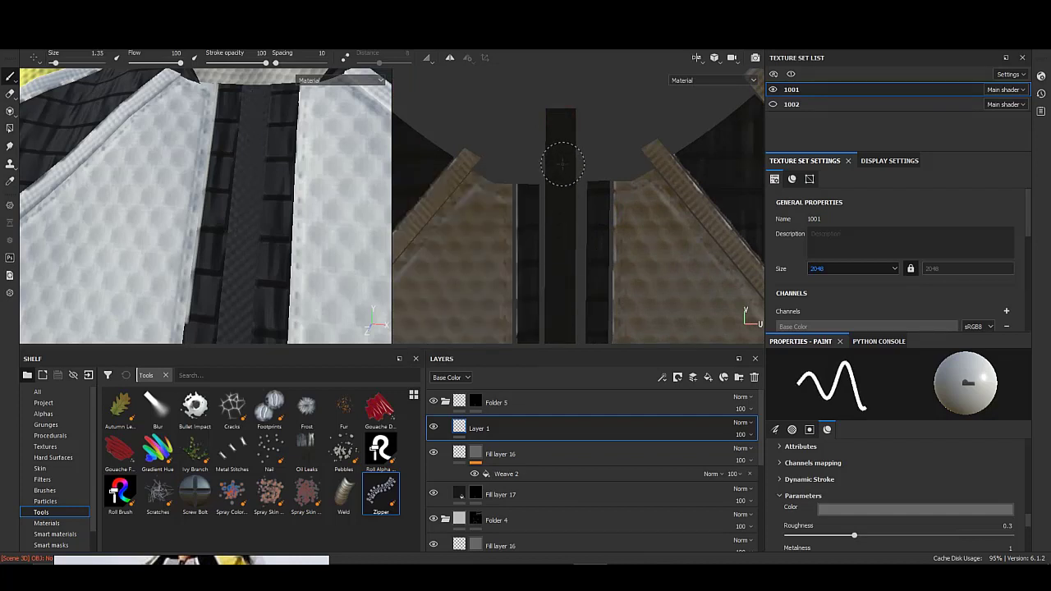
- Paint the zipper's start at the top of the strip and add starting buckles
{"action": "left_click", "coordinate": [555, 262], "text": "shift"}
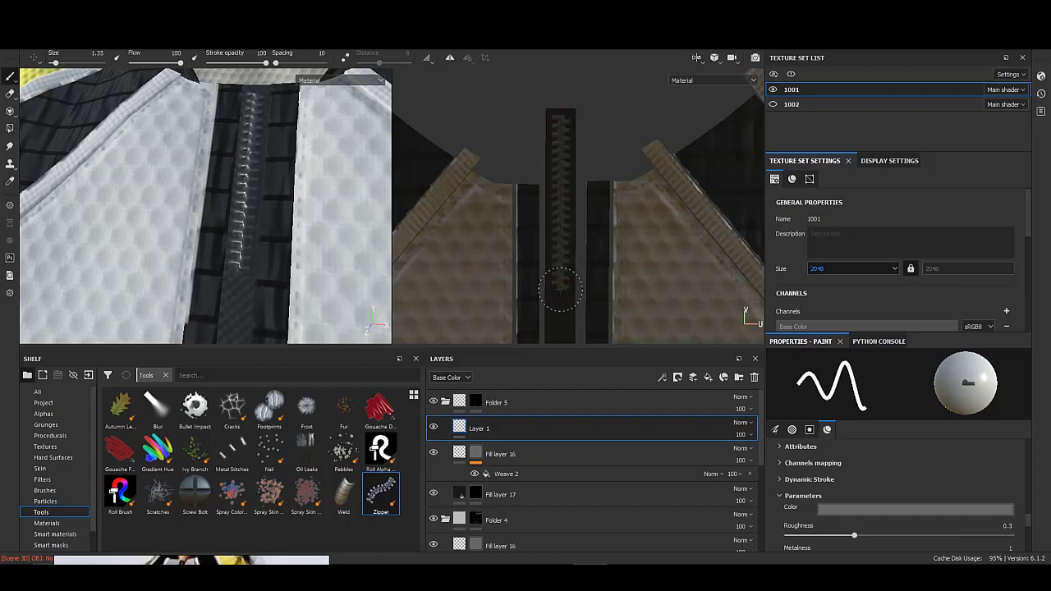
{"action": "middle_click_drag", "start_coordinate": [555, 262], "coordinate": [548, 185]}
{"action": "scroll", "coordinate": [854, 491], "scroll_direction": "down", "scroll_amount": 2}
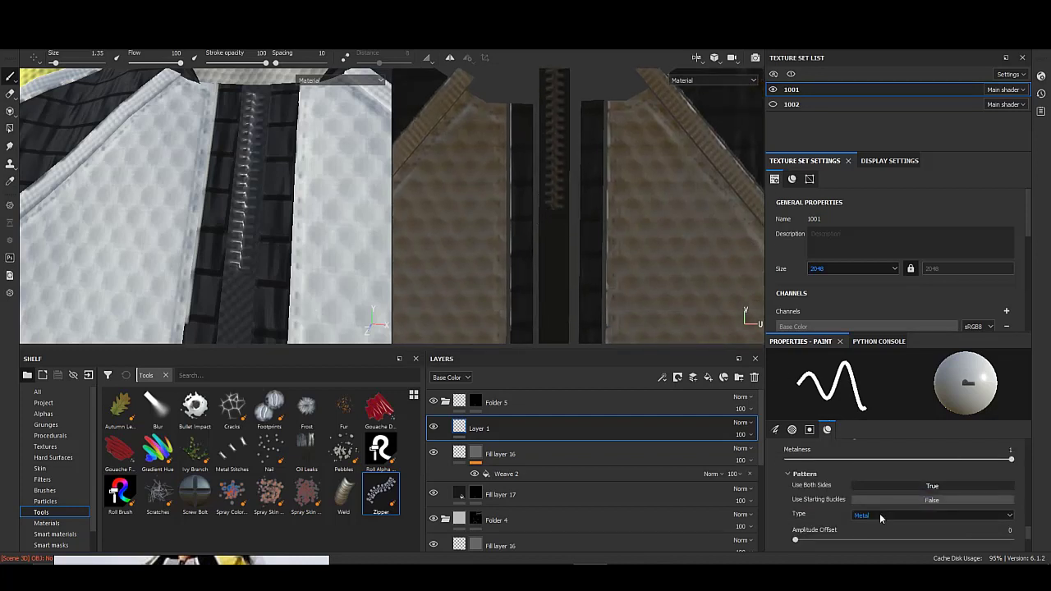
{"action": "left_click", "coordinate": [888, 500]}
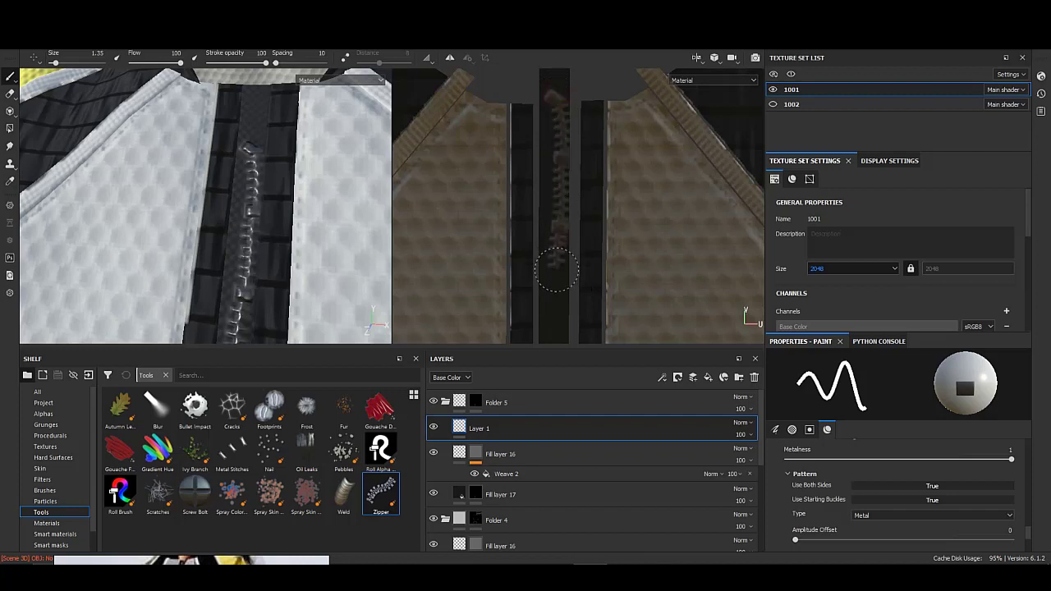
{"action": "scroll", "coordinate": [902, 504], "scroll_direction": "down", "scroll_amount": 1}
{"action": "scroll", "coordinate": [903, 505], "scroll_direction": "down", "scroll_amount": 1}
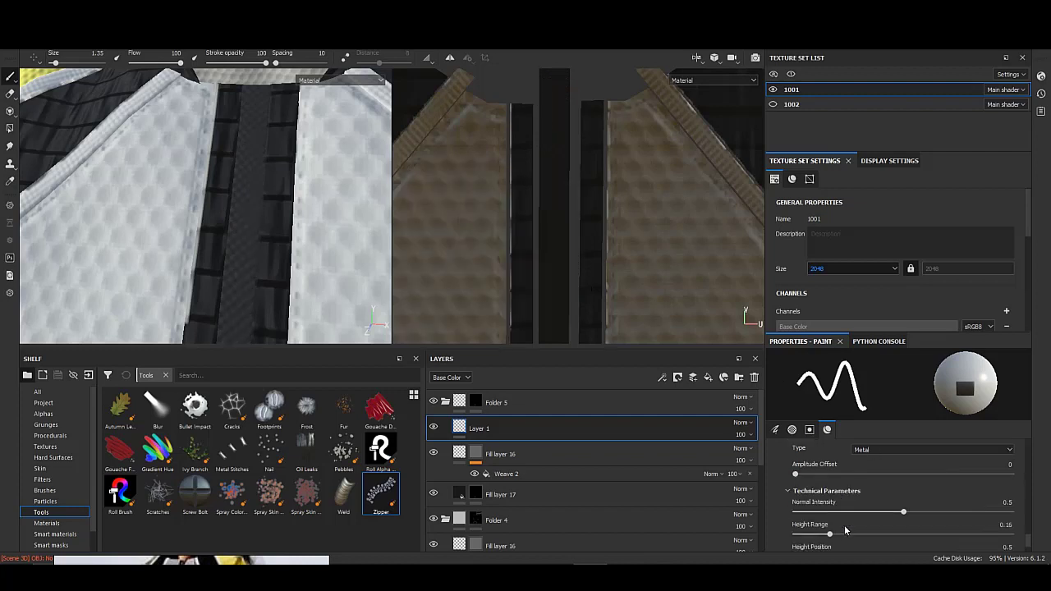
{"action": "scroll", "coordinate": [903, 504], "scroll_direction": "up", "scroll_amount": 2}
{"action": "scroll", "coordinate": [896, 504], "scroll_direction": "up", "scroll_amount": 2}
{"action": "scroll", "coordinate": [871, 505], "scroll_direction": "up", "scroll_amount": 2}
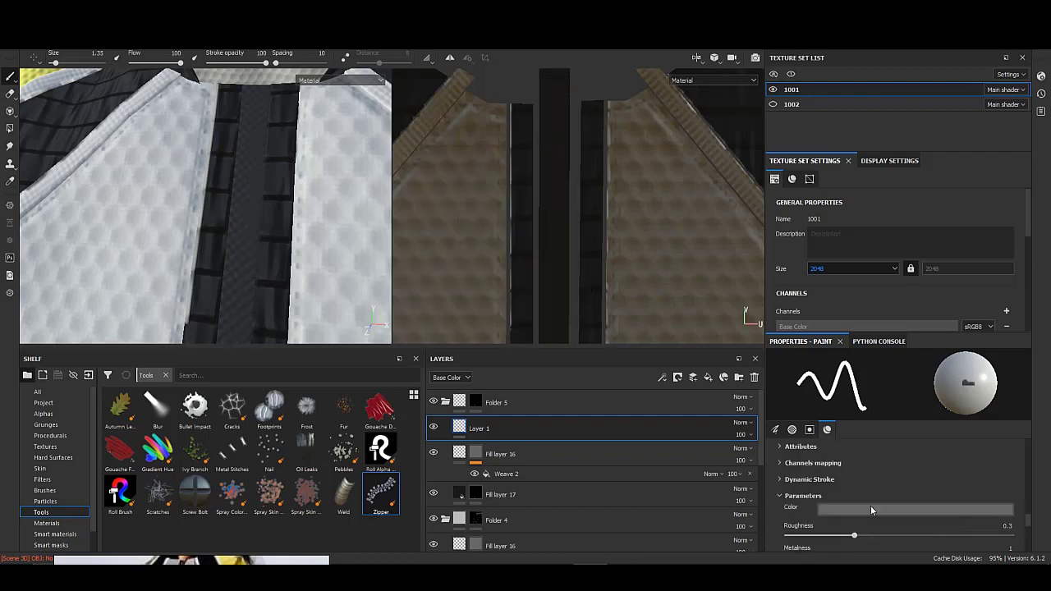
{"action": "scroll", "coordinate": [846, 507], "scroll_direction": "up", "scroll_amount": 1}
{"action": "scroll", "coordinate": [821, 510], "scroll_direction": "down", "scroll_amount": 1}
{"action": "scroll", "coordinate": [822, 501], "scroll_direction": "down", "scroll_amount": 1}
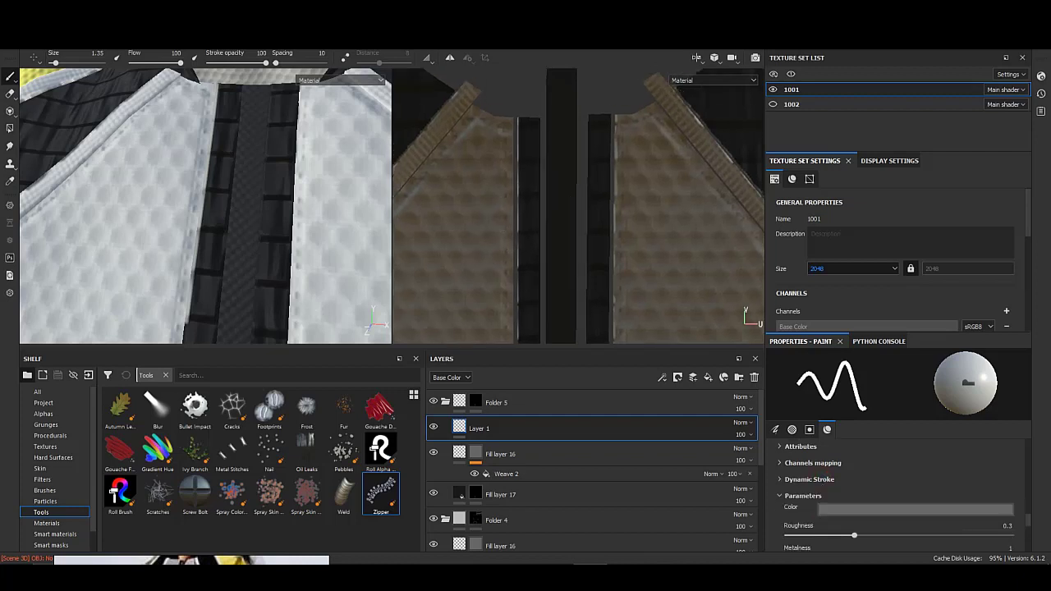
- Extend the zipper down the rest of the strip in straight Shift-drawn segments
{"action": "middle_click_drag", "start_coordinate": [563, 106], "coordinate": [551, 141]}
{"action": "key", "text": "shift"}
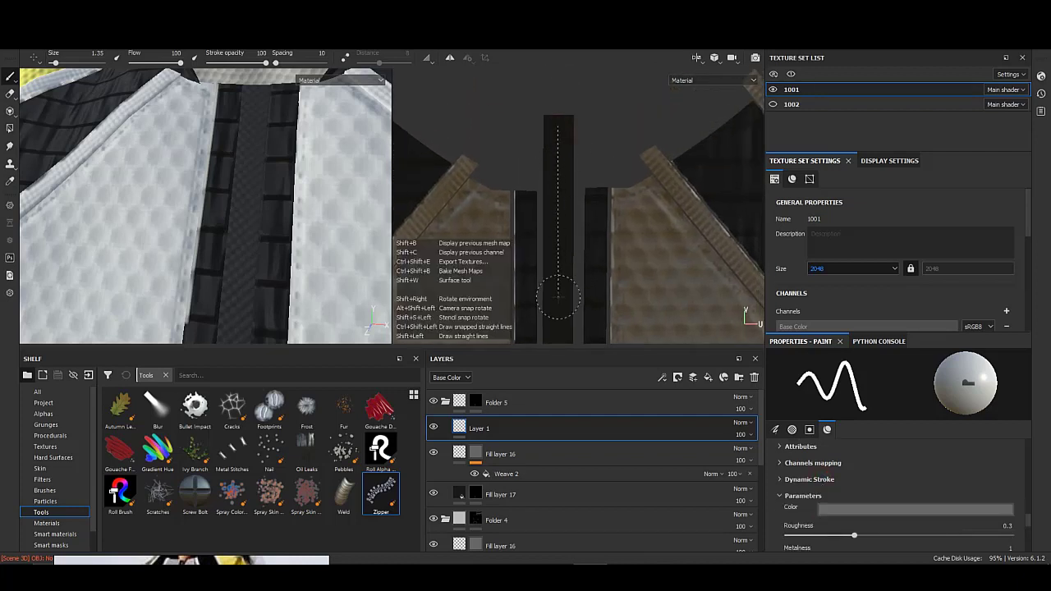
{"action": "left_click", "coordinate": [558, 311], "text": "shift"}
{"action": "middle_click_drag", "start_coordinate": [558, 303], "coordinate": [547, 218]}
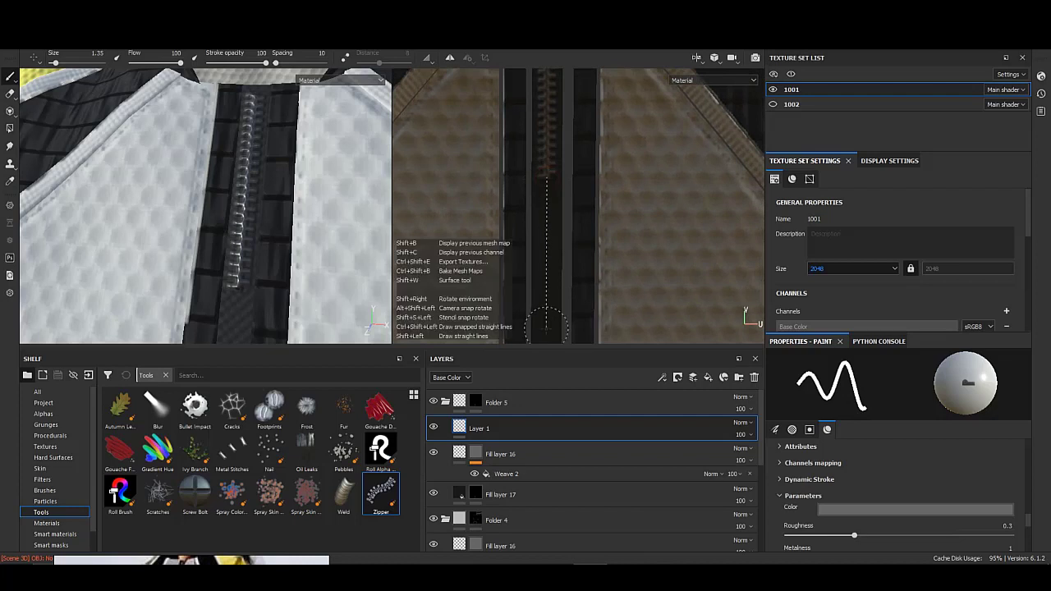
{"action": "key", "text": "shift"}
{"action": "middle_click_drag", "start_coordinate": [537, 299], "coordinate": [545, 174]}
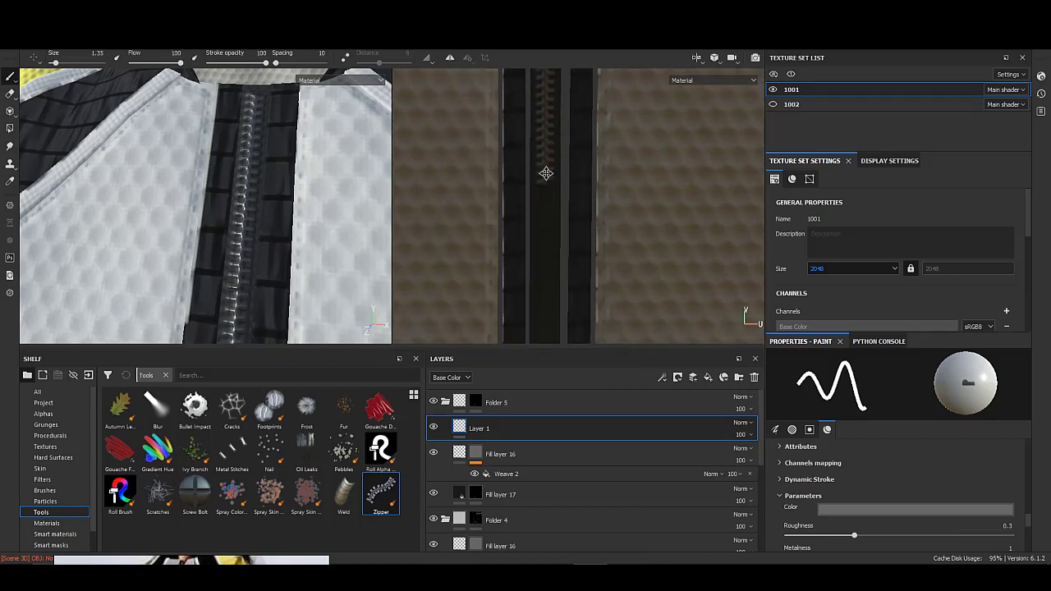
{"action": "left_click", "coordinate": [552, 320], "text": "shift"}
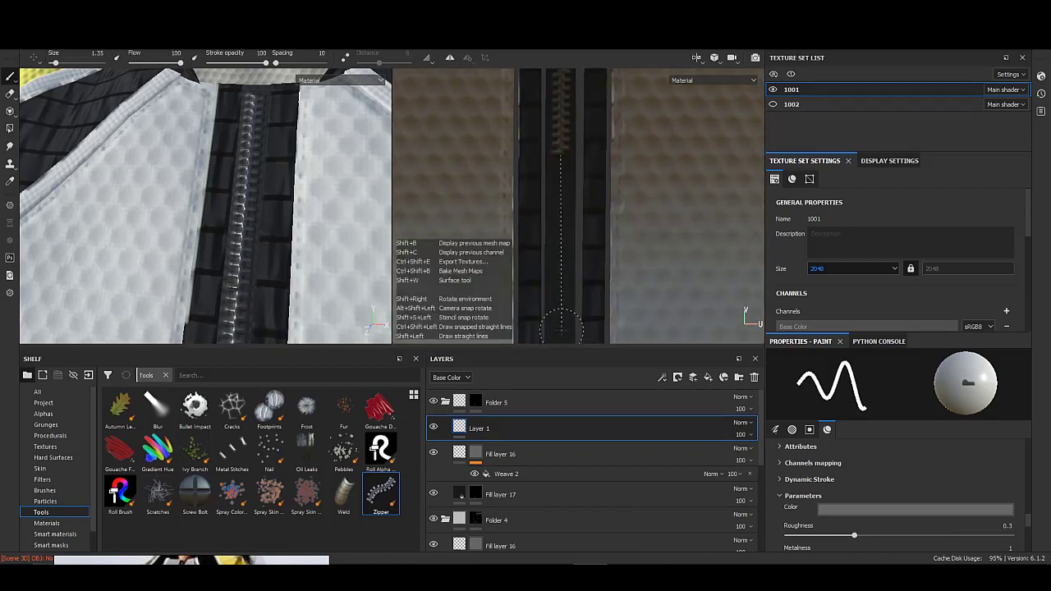
{"action": "left_click", "coordinate": [565, 283], "text": "shift"}
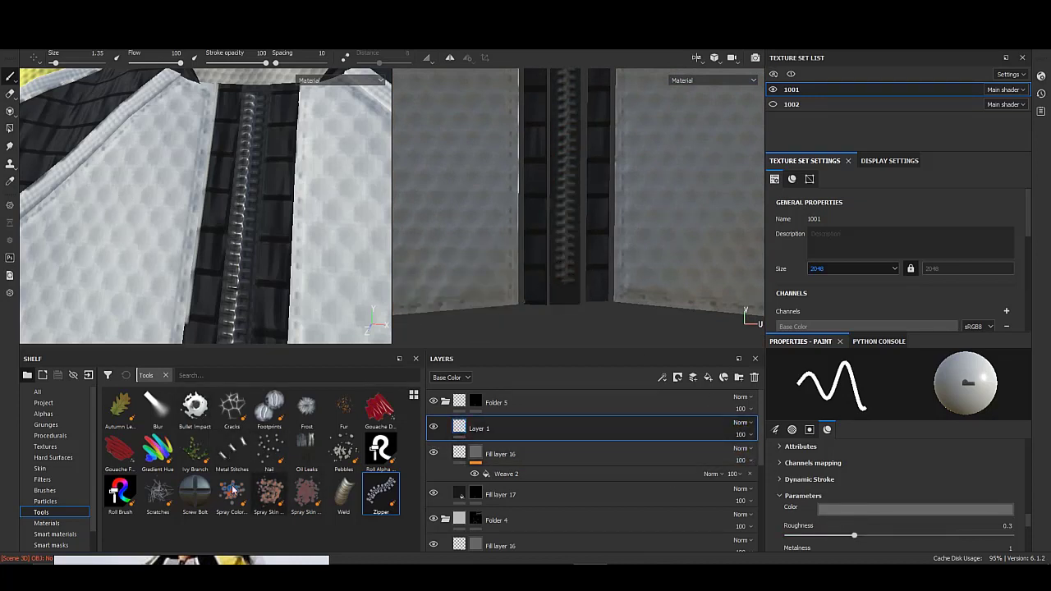
- Browse the shelf's filters, alphas and brushes, and load a new brush preset
{"action": "left_click", "coordinate": [49, 480]}
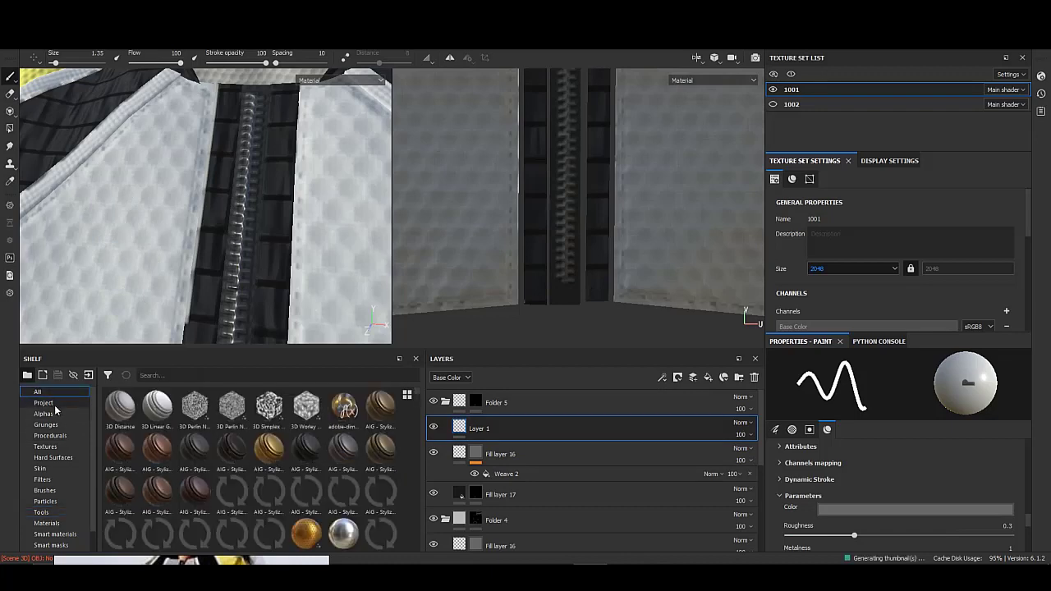
{"action": "left_click", "coordinate": [61, 512]}
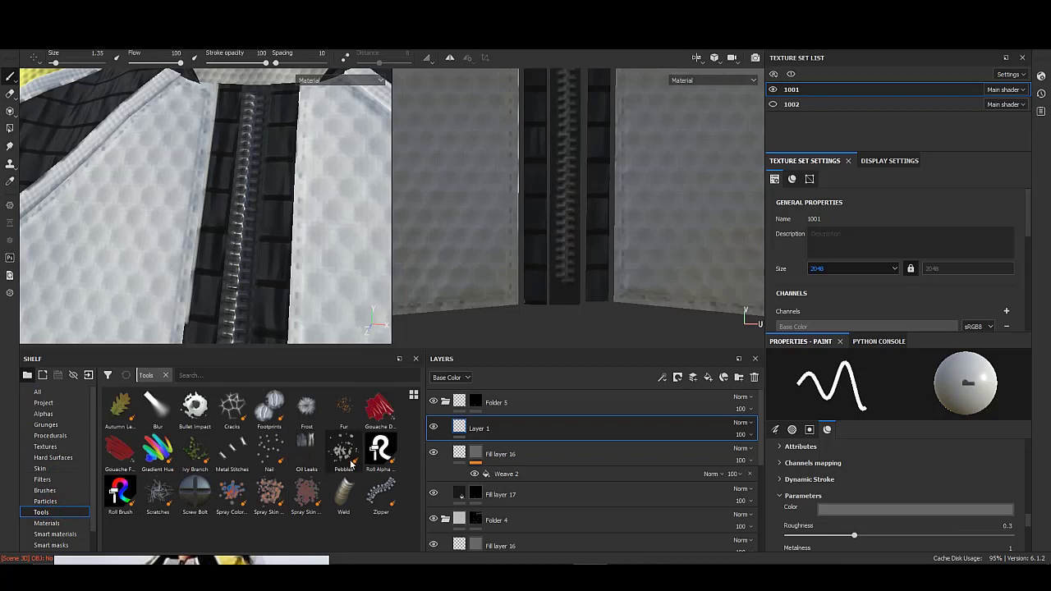
{"action": "left_click", "coordinate": [42, 413]}
{"action": "scroll", "coordinate": [257, 491], "scroll_direction": "down", "scroll_amount": 3}
{"action": "scroll", "coordinate": [257, 491], "scroll_direction": "down", "scroll_amount": 5}
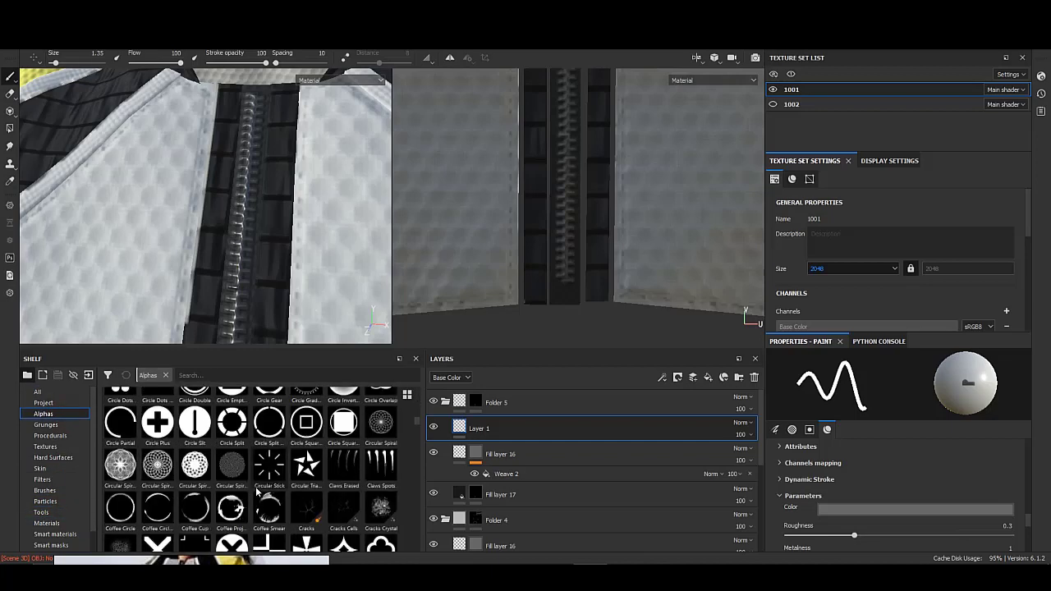
{"action": "scroll", "coordinate": [257, 491], "scroll_direction": "down", "scroll_amount": 5}
{"action": "scroll", "coordinate": [257, 491], "scroll_direction": "down", "scroll_amount": 5}
{"action": "scroll", "coordinate": [257, 491], "scroll_direction": "down", "scroll_amount": 5}
{"action": "scroll", "coordinate": [257, 491], "scroll_direction": "down", "scroll_amount": 5}
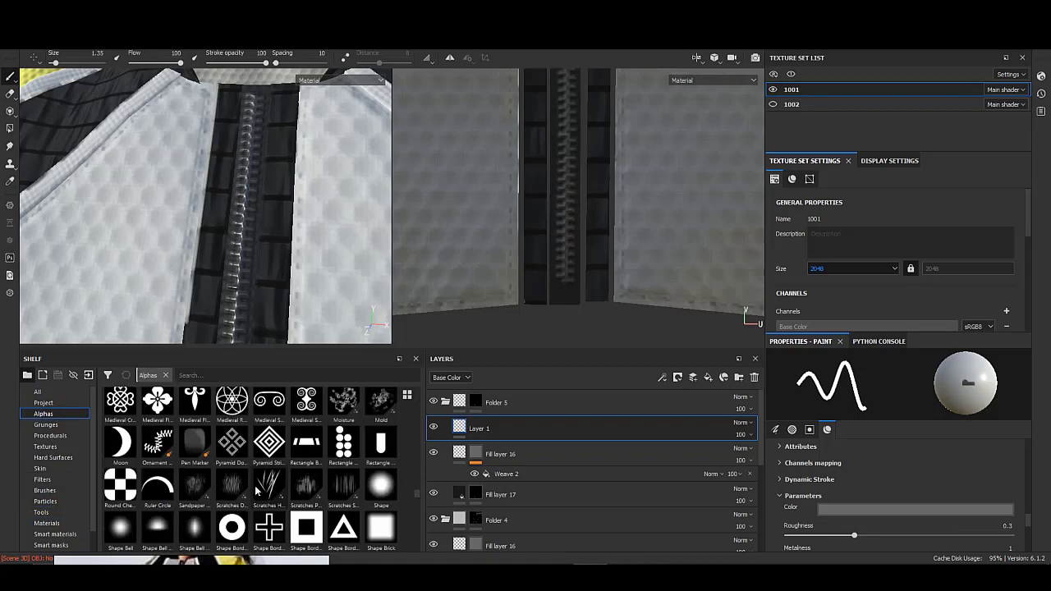
{"action": "scroll", "coordinate": [257, 491], "scroll_direction": "down", "scroll_amount": 3}
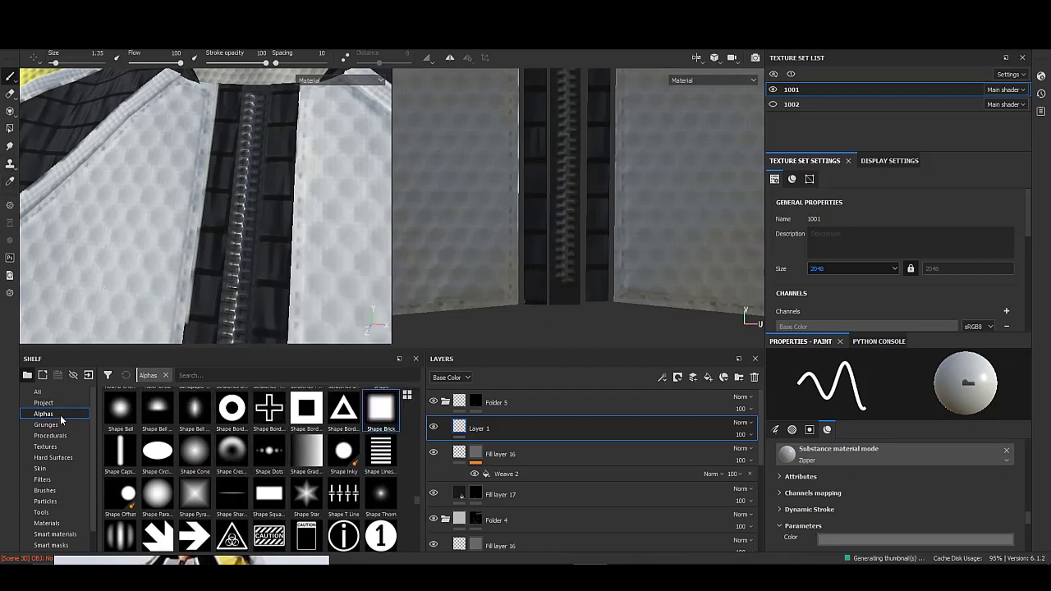
{"action": "left_click", "coordinate": [56, 490]}
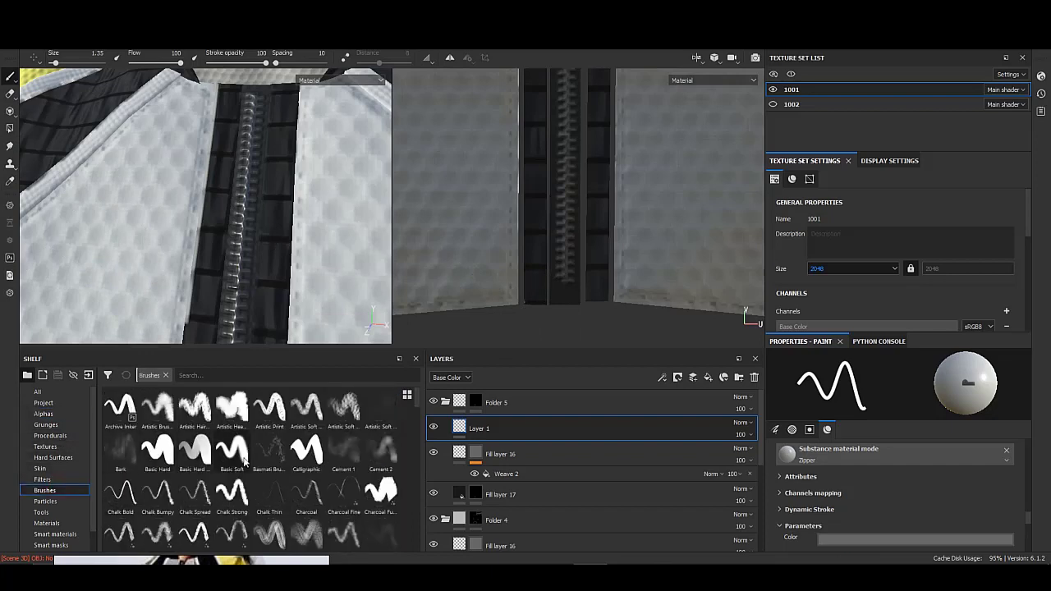
{"action": "scroll", "coordinate": [304, 470], "scroll_direction": "up", "scroll_amount": 1}
{"action": "scroll", "coordinate": [304, 469], "scroll_direction": "up", "scroll_amount": 2}
{"action": "scroll", "coordinate": [300, 475], "scroll_direction": "up", "scroll_amount": 2}
{"action": "scroll", "coordinate": [300, 474], "scroll_direction": "down", "scroll_amount": 3}
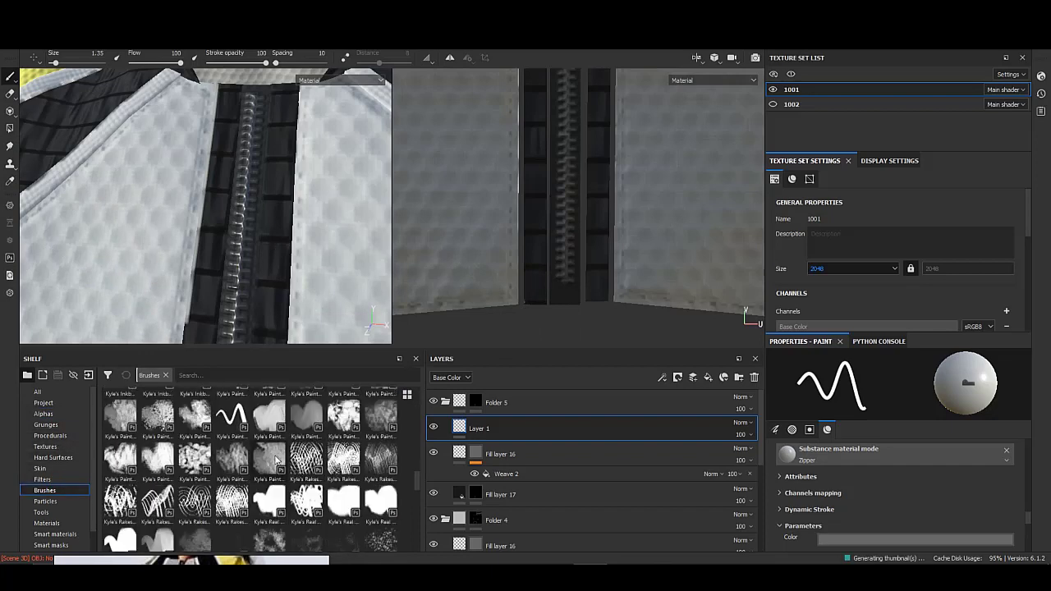
{"action": "left_click", "coordinate": [230, 419]}
{"action": "scroll", "coordinate": [189, 447], "scroll_direction": "down", "scroll_amount": 3}
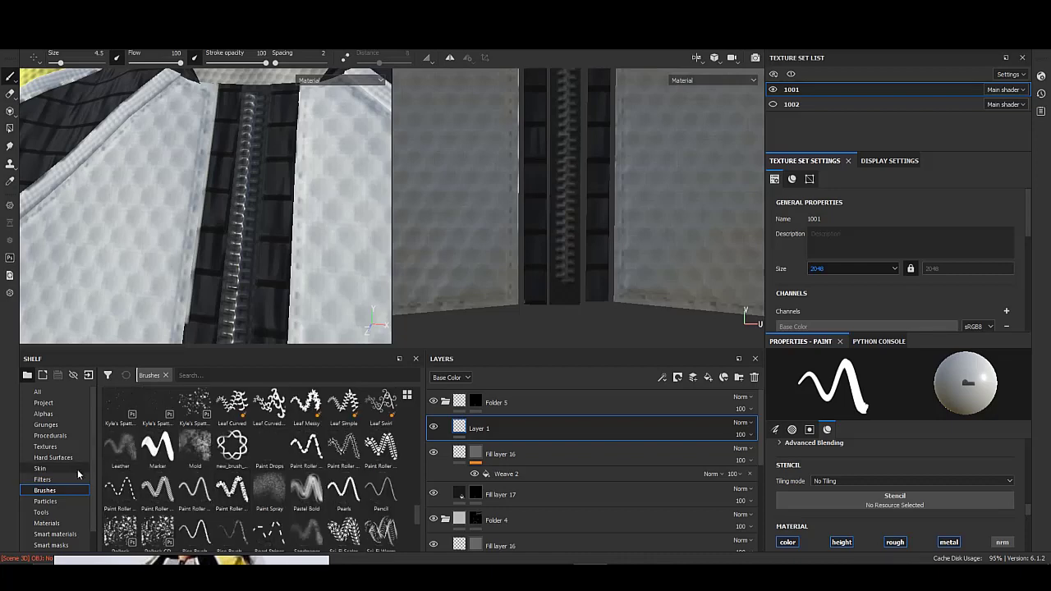
- Apply the Shape Brick alpha to the zipper brush
{"action": "left_click", "coordinate": [49, 415]}
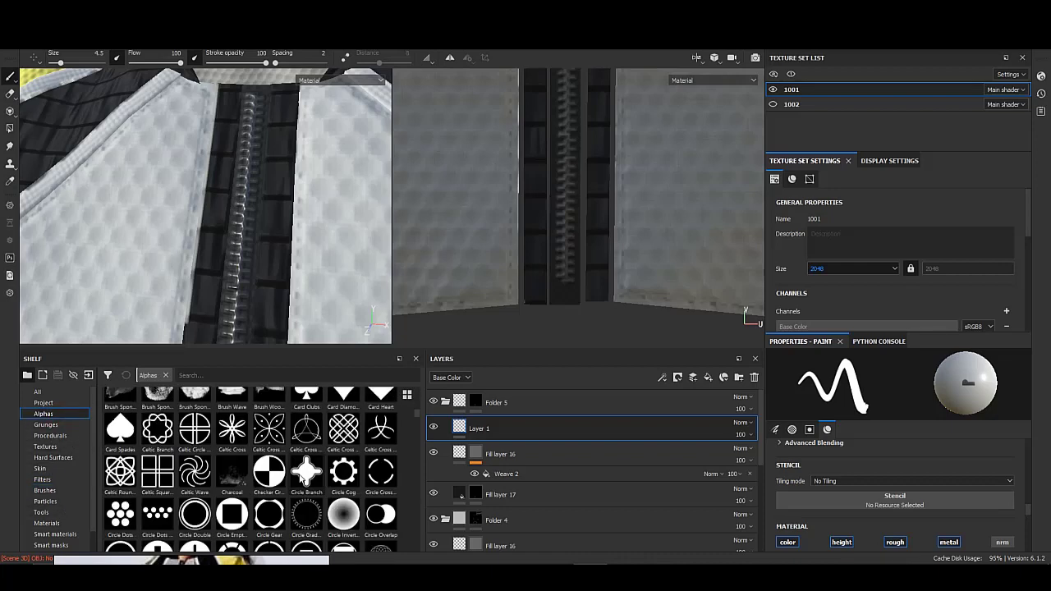
{"action": "scroll", "coordinate": [332, 489], "scroll_direction": "down", "scroll_amount": 3}
{"action": "scroll", "coordinate": [332, 489], "scroll_direction": "down", "scroll_amount": 3}
{"action": "scroll", "coordinate": [332, 490], "scroll_direction": "down", "scroll_amount": 3}
{"action": "scroll", "coordinate": [331, 489], "scroll_direction": "down", "scroll_amount": 3}
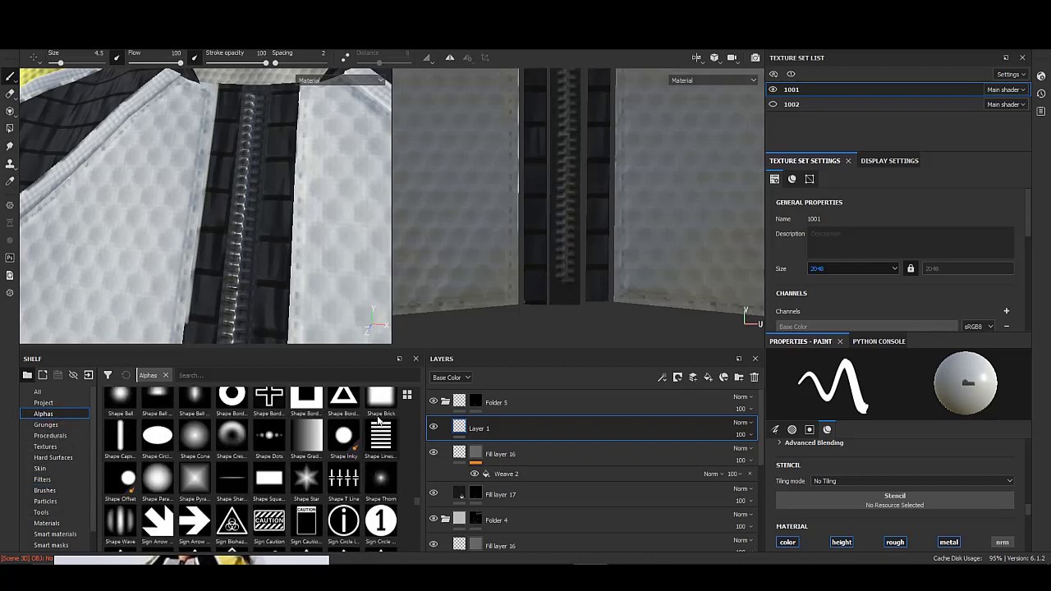
{"action": "left_click", "coordinate": [381, 406]}
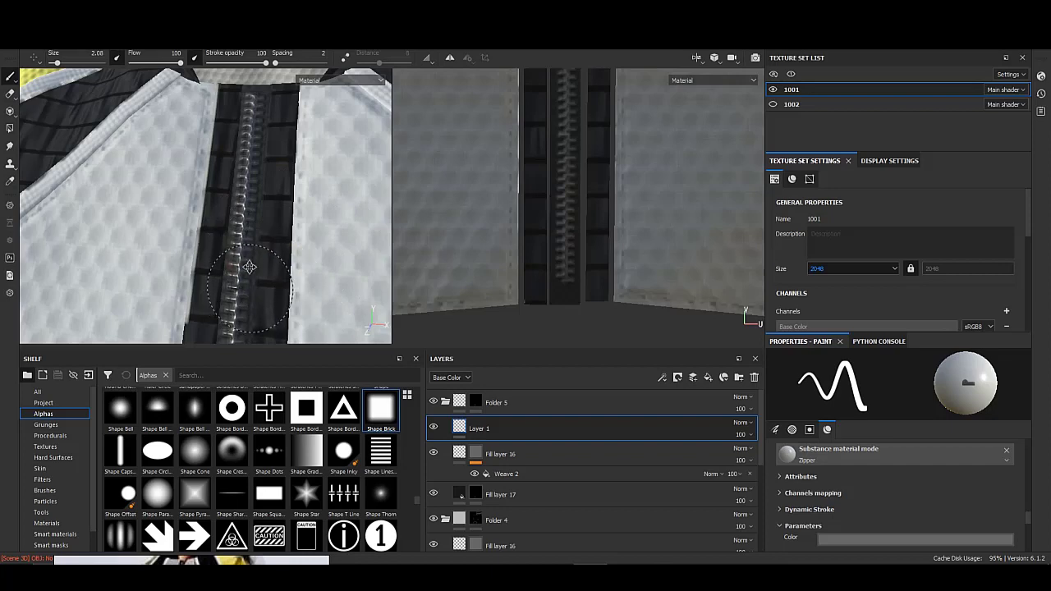
- Orbit around the jacket front to inspect the painted zipper
{"action": "left_click_drag", "start_coordinate": [249, 267], "coordinate": [328, 288], "text": "alt"}
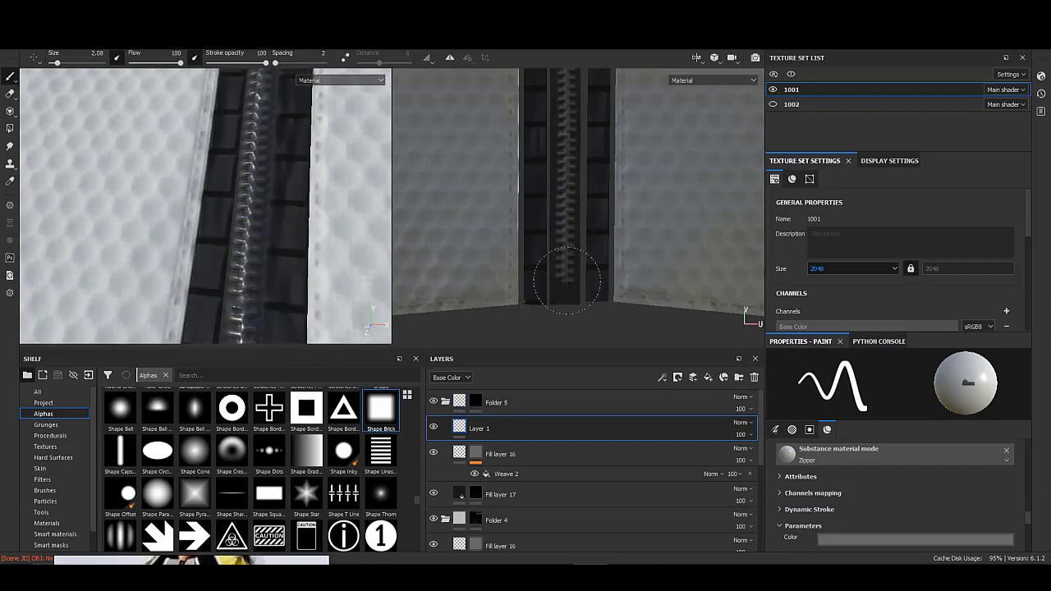
{"action": "scroll", "coordinate": [561, 297], "scroll_direction": "up", "scroll_amount": 2}
{"action": "scroll", "coordinate": [553, 305], "scroll_direction": "up", "scroll_amount": 1}
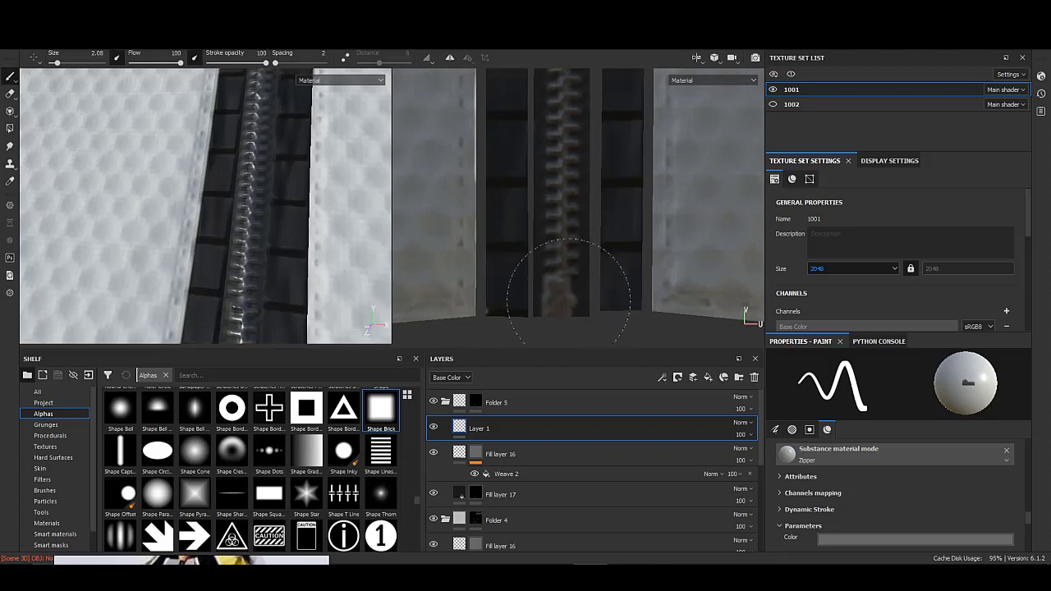
{"action": "scroll", "coordinate": [80, 206], "scroll_direction": "down", "scroll_amount": 3}
{"action": "scroll", "coordinate": [211, 188], "scroll_direction": "down", "scroll_amount": 2}
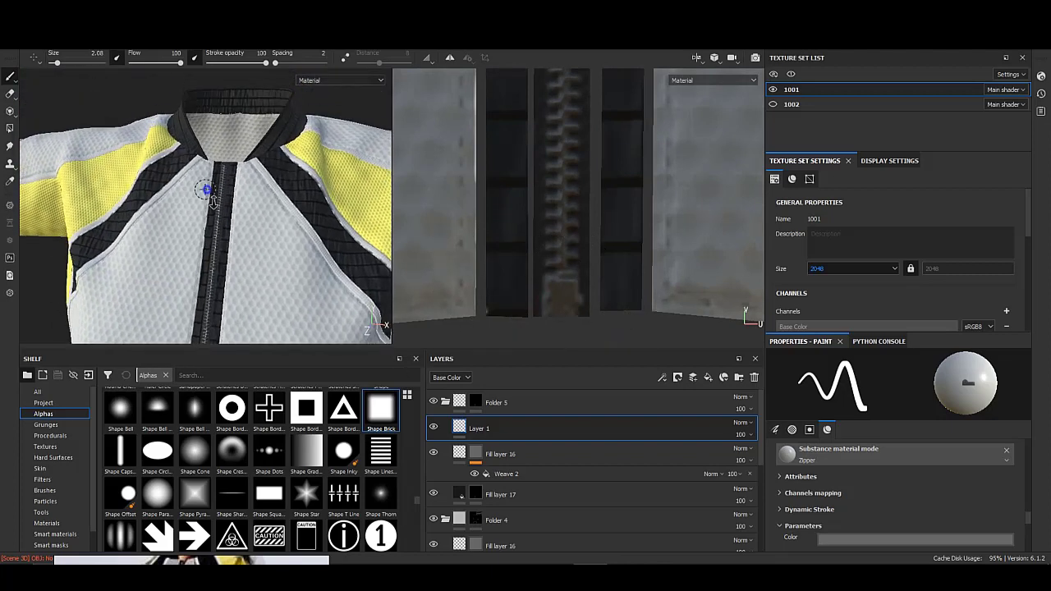
{"action": "left_click_drag", "start_coordinate": [211, 188], "coordinate": [254, 209], "text": "alt"}
{"action": "scroll", "coordinate": [280, 294], "scroll_direction": "up", "scroll_amount": 3}
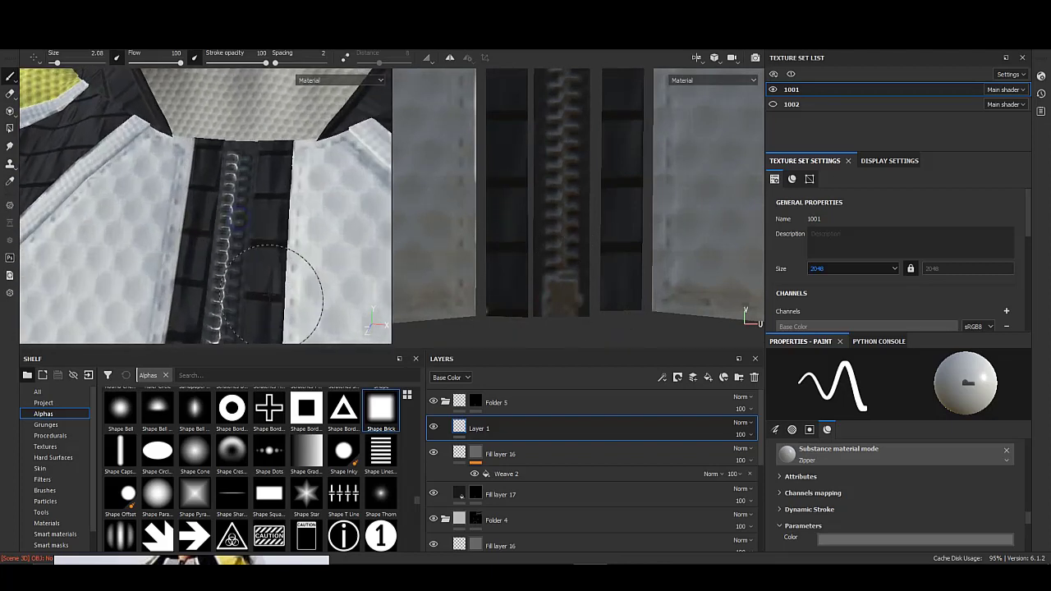
{"action": "mouse_move", "coordinate": [282, 296]}
{"action": "left_mouse_down", "text": "alt"}
{"action": "mouse_move", "coordinate": [300, 230]}
{"action": "mouse_move", "coordinate": [252, 225]}
{"action": "left_mouse_up", "text": "alt"}
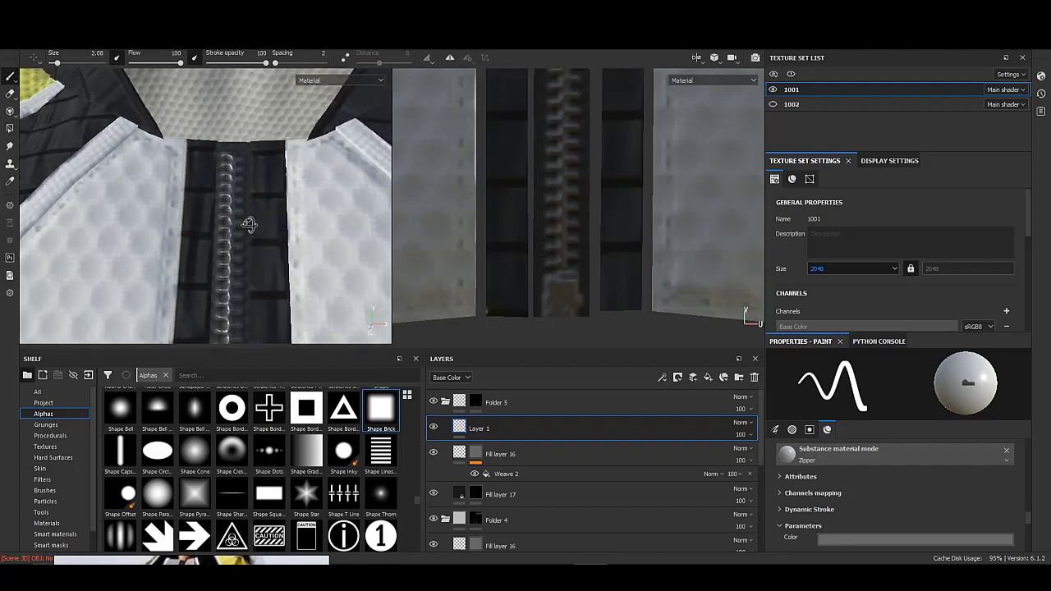
{"action": "scroll", "coordinate": [286, 427], "scroll_direction": "down", "scroll_amount": 3}
{"action": "scroll", "coordinate": [286, 427], "scroll_direction": "down", "scroll_amount": 3}
{"action": "scroll", "coordinate": [286, 427], "scroll_direction": "down", "scroll_amount": 5}
{"action": "left_click", "coordinate": [61, 404]}
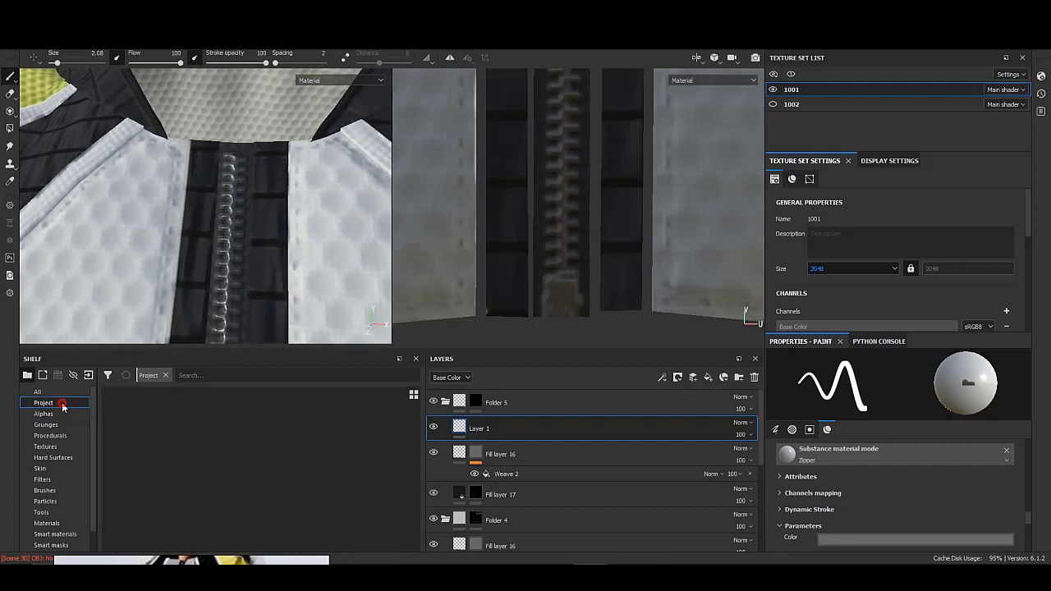
{"action": "left_click", "coordinate": [49, 414]}
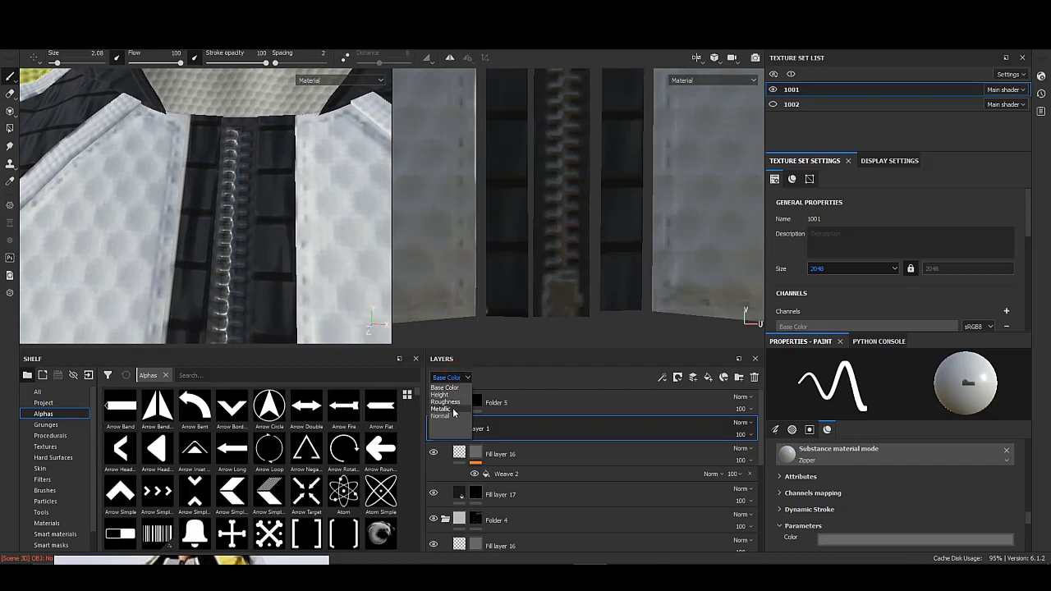
- Set Layer 1's metallic strength to 0 and its height strength to 33
{"action": "left_click", "coordinate": [453, 413]}
{"action": "mouse_move", "coordinate": [740, 435]}
{"action": "left_mouse_down"}
{"action": "mouse_move", "coordinate": [712, 456]}
{"action": "mouse_move", "coordinate": [751, 457]}
{"action": "mouse_move", "coordinate": [729, 453]}
{"action": "left_mouse_up"}
{"action": "left_click", "coordinate": [450, 396]}
{"action": "left_click", "coordinate": [741, 432]}
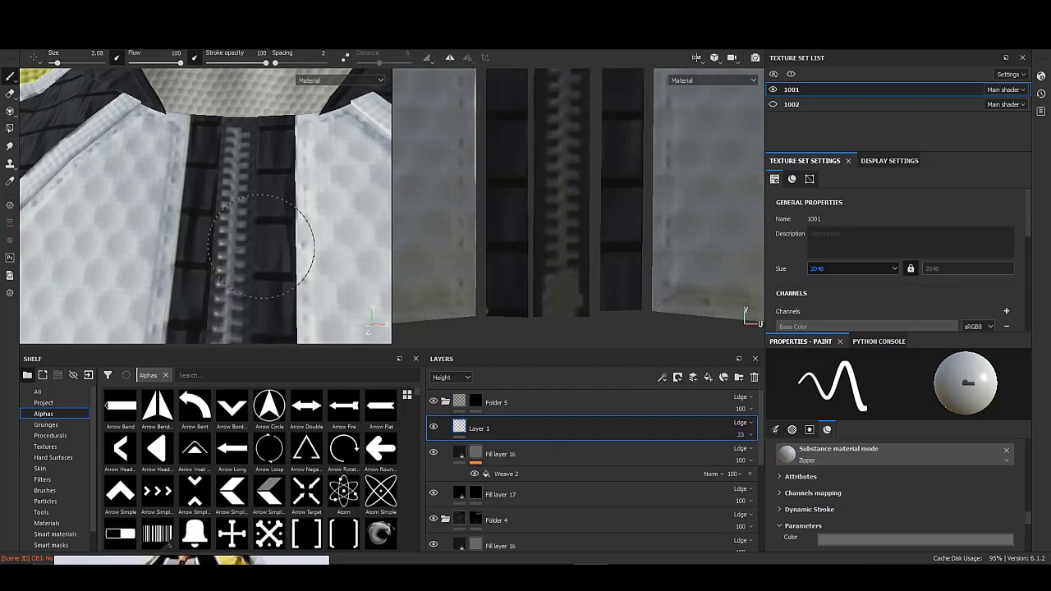
- Check the raised zipper from the side and sleeve, then move Layer 1 into Folder 5
{"action": "scroll", "coordinate": [260, 240], "scroll_direction": "down", "scroll_amount": 5}
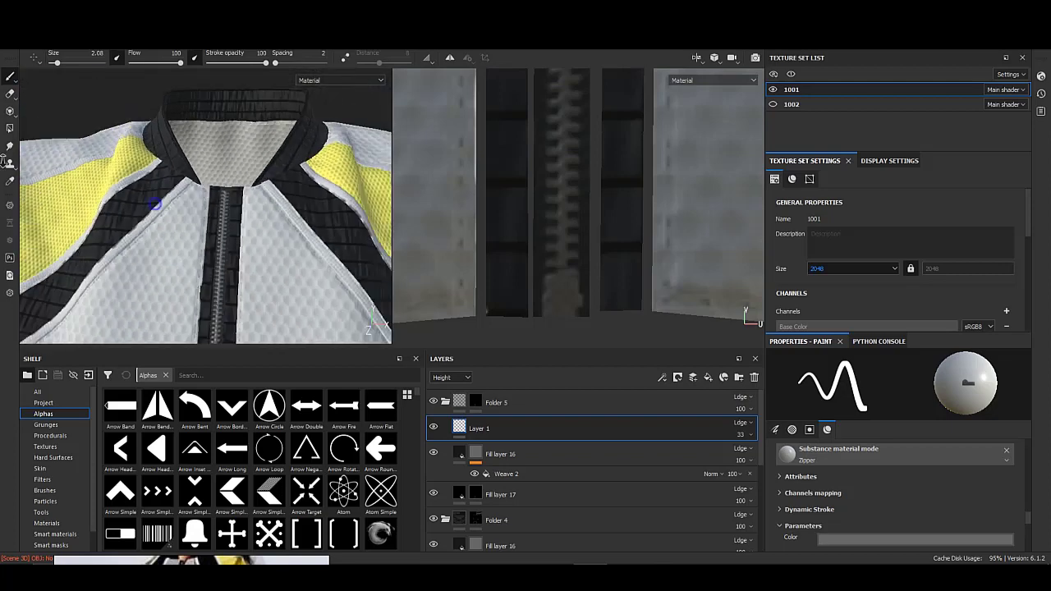
{"action": "scroll", "coordinate": [261, 239], "scroll_direction": "down", "scroll_amount": 3}
{"action": "left_click_drag", "start_coordinate": [227, 188], "coordinate": [70, 195], "text": "alt"}
{"action": "scroll", "coordinate": [71, 197], "scroll_direction": "up", "scroll_amount": 3}
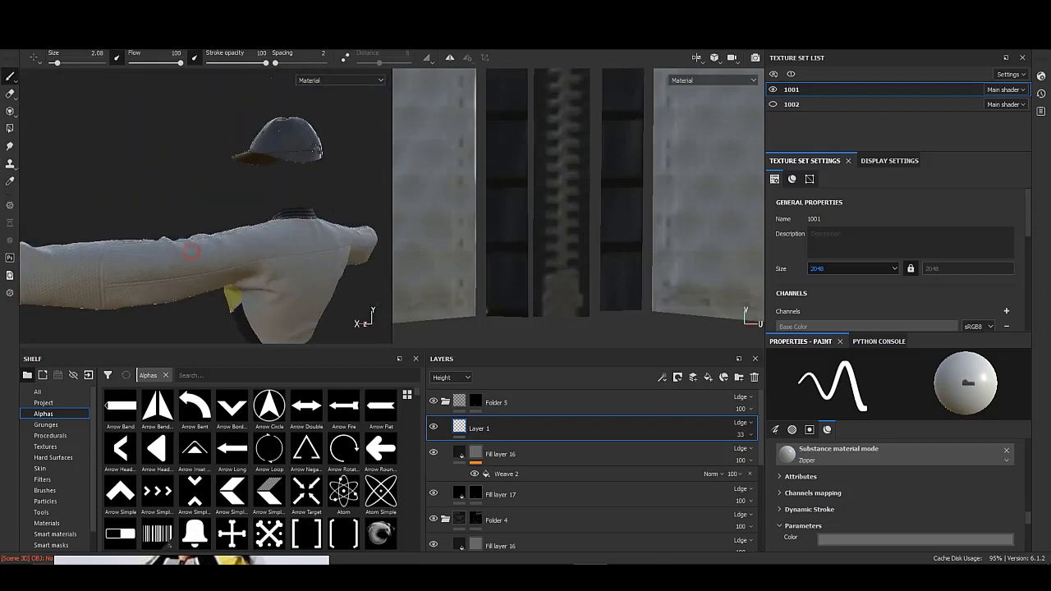
{"action": "scroll", "coordinate": [73, 202], "scroll_direction": "up", "scroll_amount": 3}
{"action": "scroll", "coordinate": [74, 207], "scroll_direction": "up", "scroll_amount": 3}
{"action": "scroll", "coordinate": [78, 215], "scroll_direction": "up", "scroll_amount": 2}
{"action": "scroll", "coordinate": [77, 215], "scroll_direction": "down", "scroll_amount": 5}
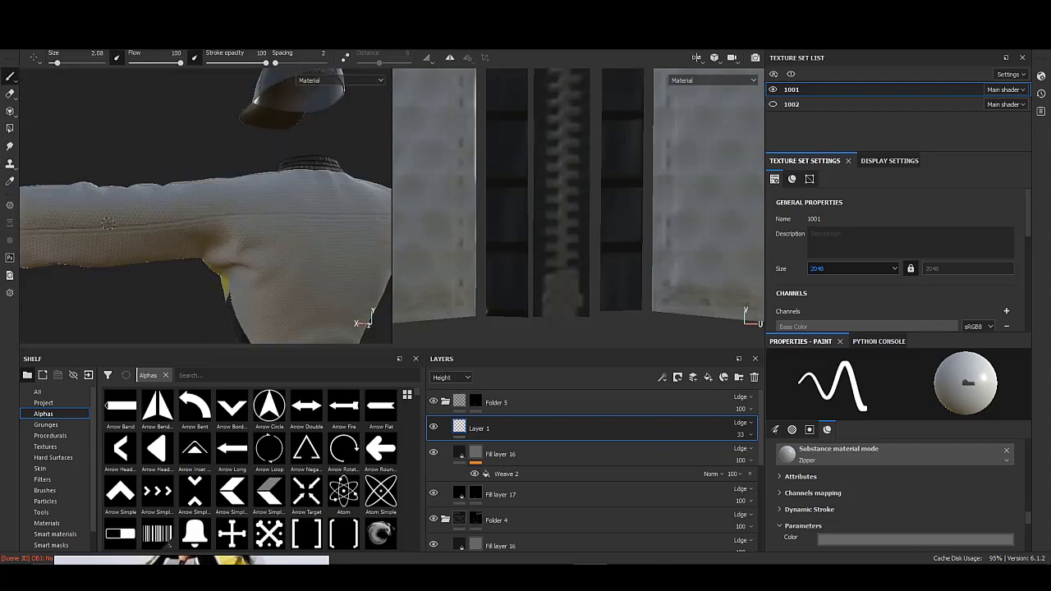
{"action": "mouse_move", "coordinate": [77, 216]}
{"action": "left_mouse_down", "text": "alt"}
{"action": "mouse_move", "coordinate": [10, 216]}
{"action": "mouse_move", "coordinate": [205, 226]}
{"action": "left_mouse_up", "text": "alt"}
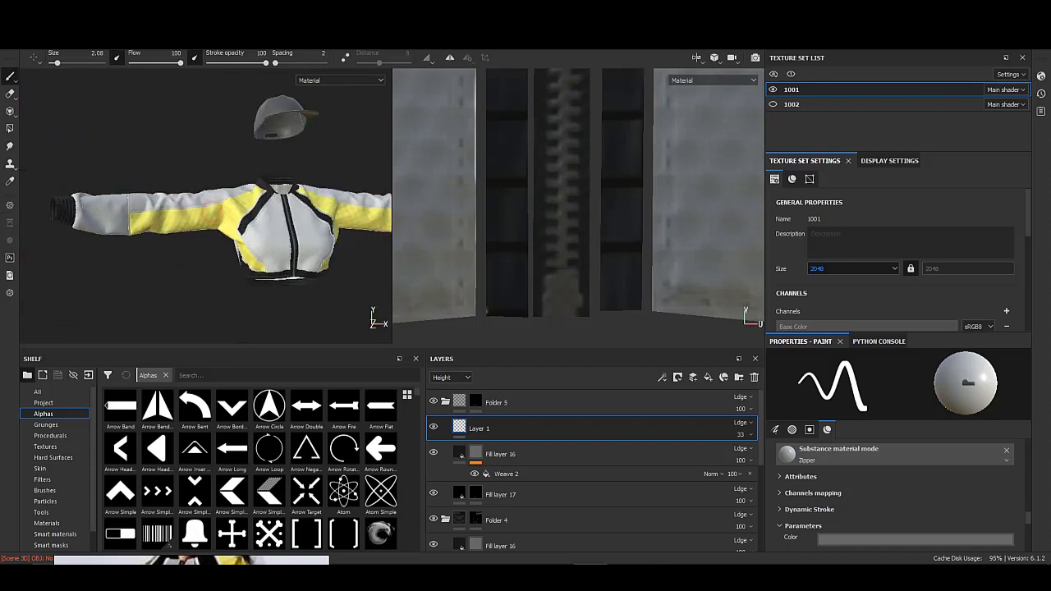
{"action": "left_click_drag", "start_coordinate": [458, 428], "coordinate": [450, 412]}
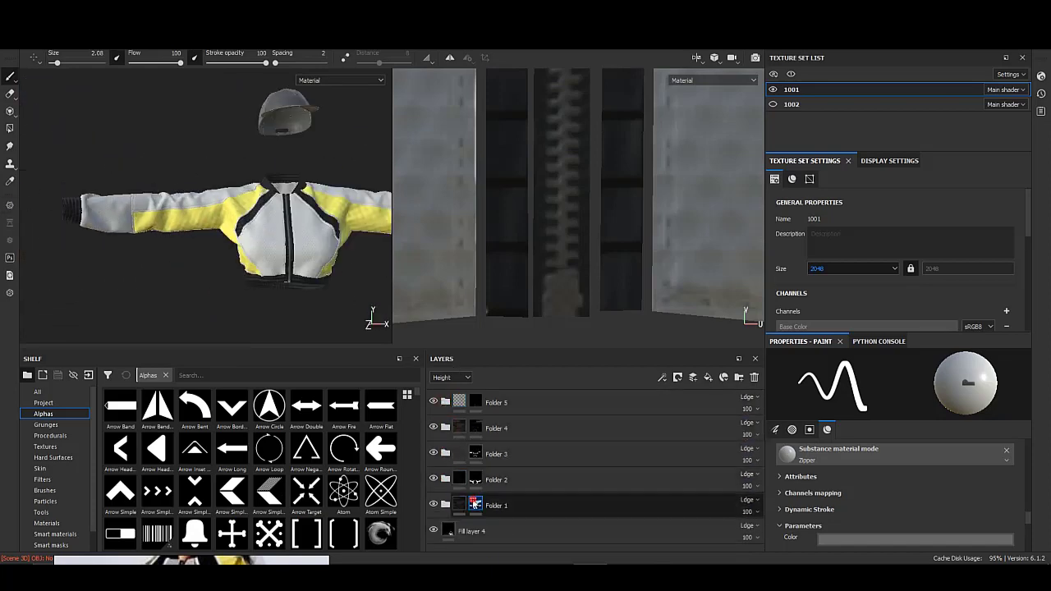
- Select Folders 1–4 together and copy them
{"action": "left_click", "coordinate": [475, 506]}
{"action": "left_click", "coordinate": [475, 479]}
{"action": "left_click", "coordinate": [474, 454]}
{"action": "left_click", "coordinate": [475, 429]}
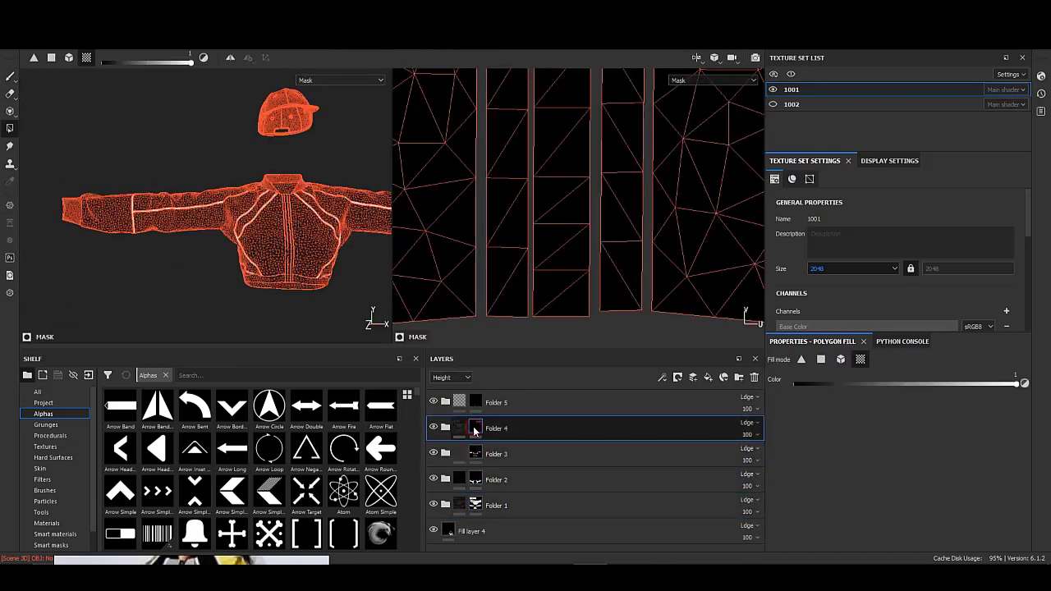
{"action": "left_click", "coordinate": [516, 505], "text": "shift"}
{"action": "right_click", "coordinate": [516, 505]}
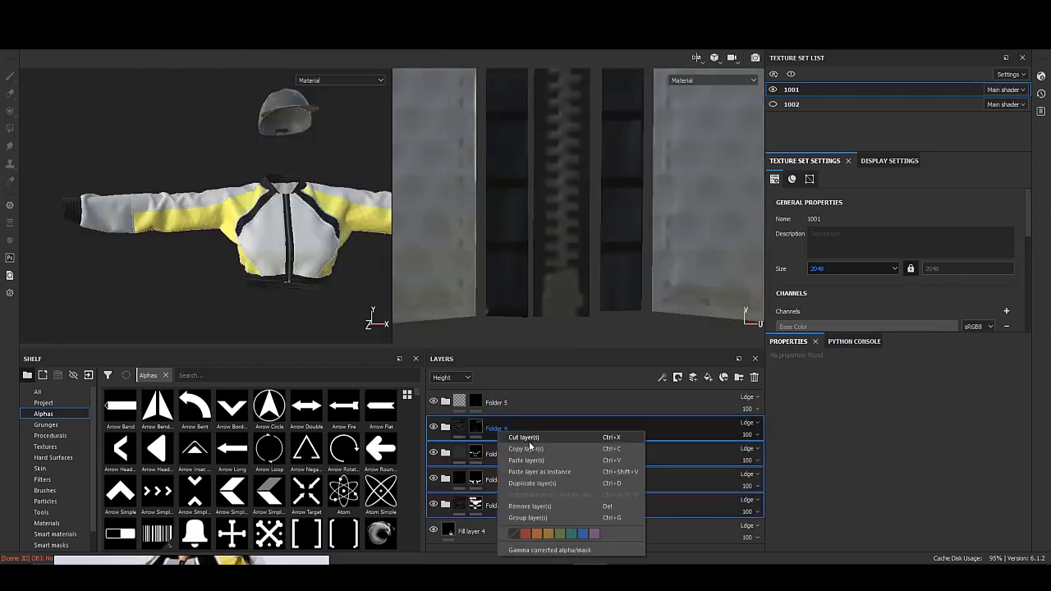
{"action": "left_click", "coordinate": [641, 326]}
- In texture set 1002, delete the default Layer 1 and paste the four folders
{"action": "left_click", "coordinate": [799, 104]}
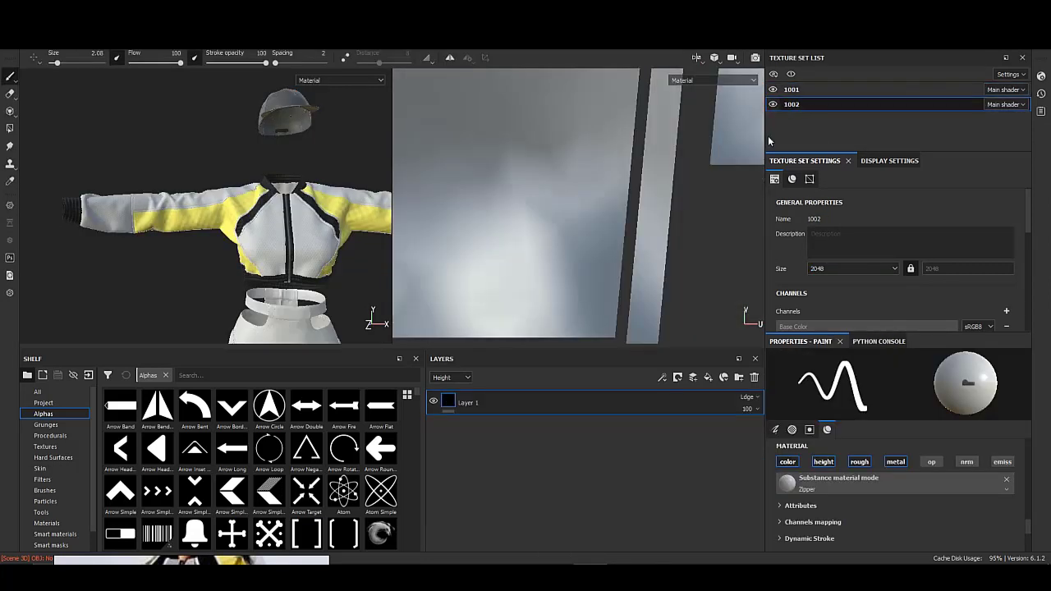
{"action": "left_click", "coordinate": [754, 377]}
{"action": "right_click", "coordinate": [521, 399]}
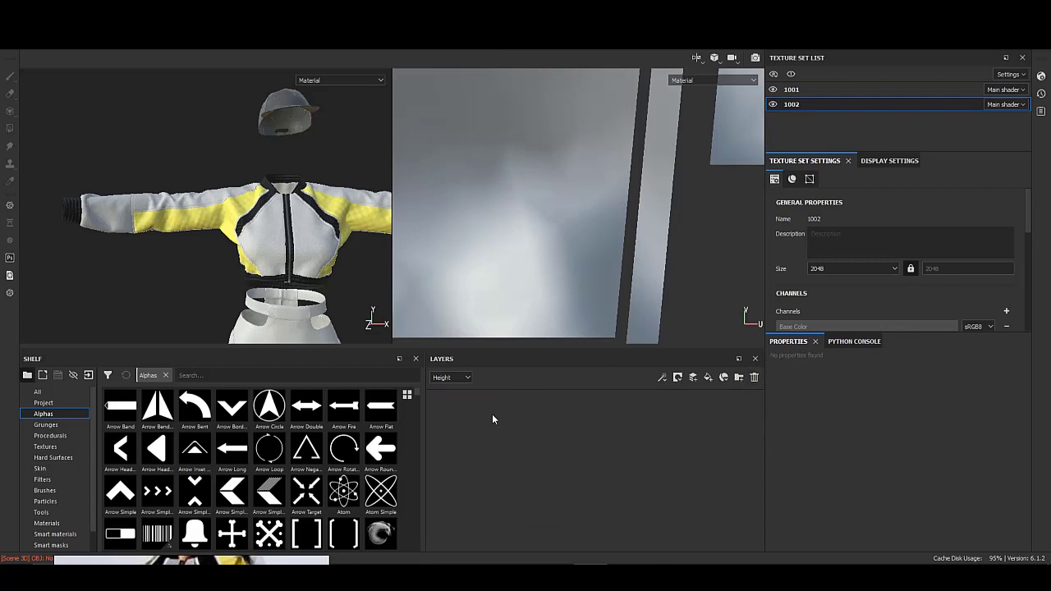
{"action": "key", "text": "ctrl+v"}
{"action": "middle_click_drag", "start_coordinate": [310, 310], "coordinate": [277, 230]}
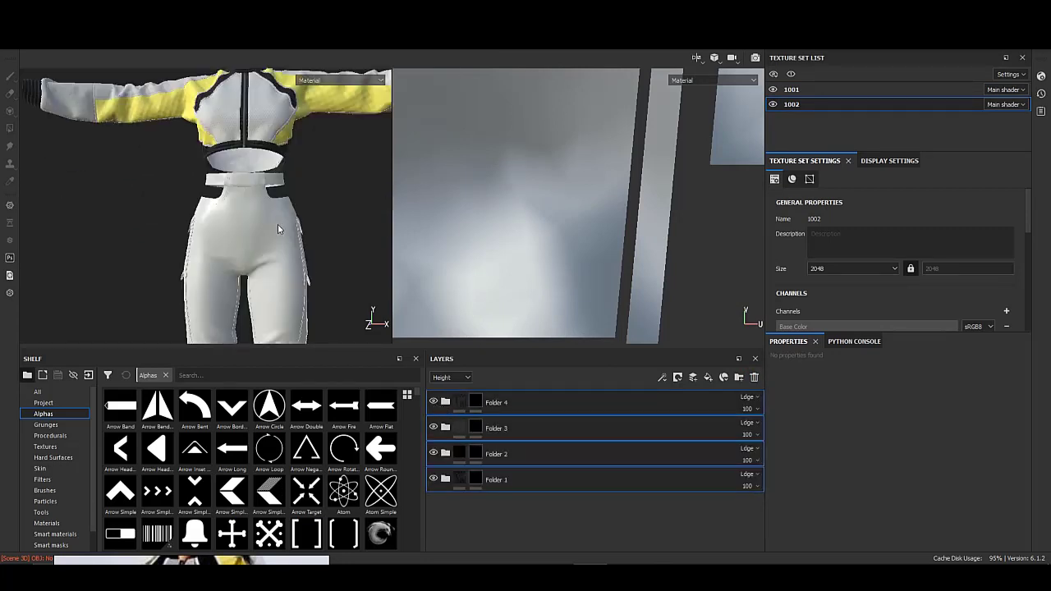
{"action": "left_click", "coordinate": [460, 395]}
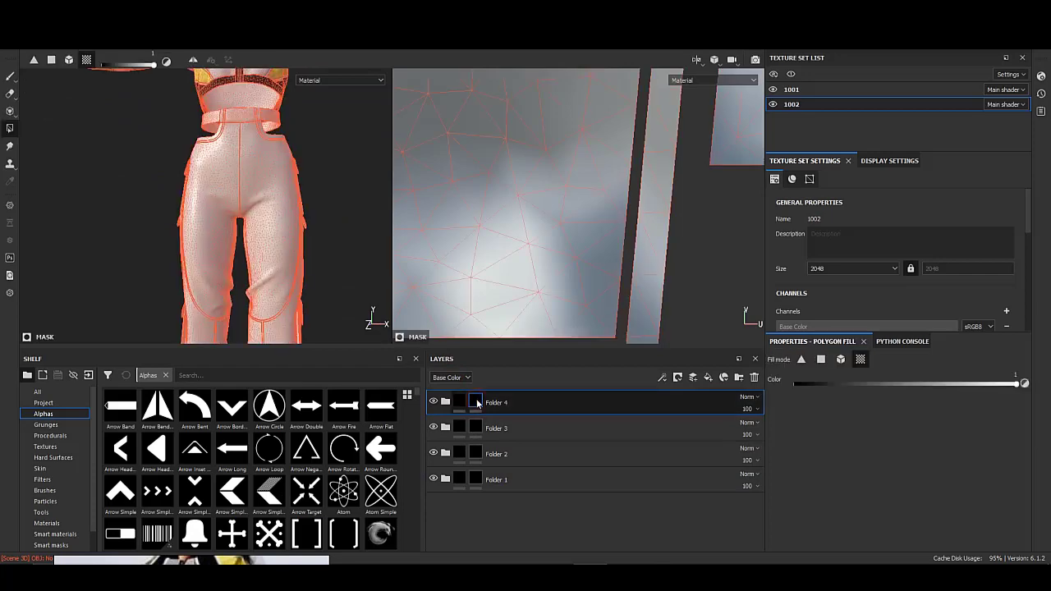
- Remove Folder 1's old mask and add a new mask in its place
{"action": "left_click", "coordinate": [476, 401], "text": "alt"}
{"action": "right_click", "coordinate": [479, 405]}
{"action": "left_click", "coordinate": [435, 450]}
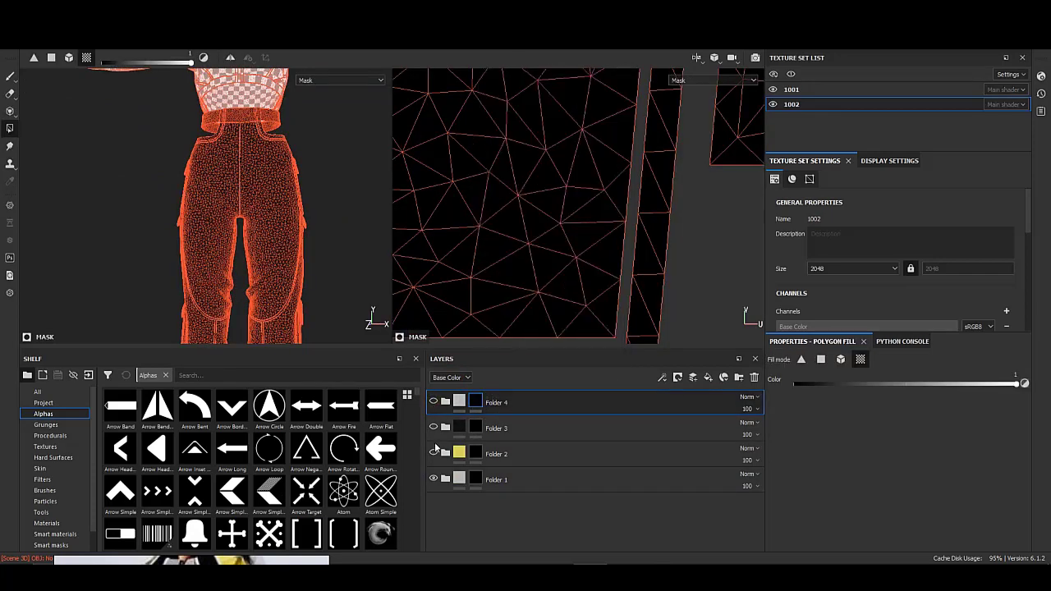
{"action": "right_click", "coordinate": [477, 480]}
{"action": "left_click", "coordinate": [518, 259]}
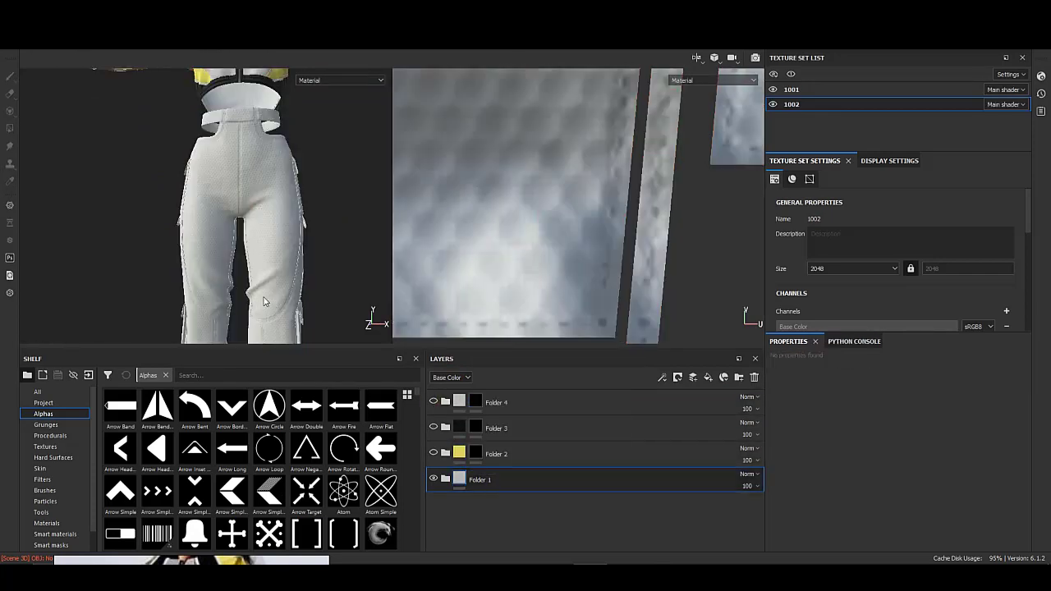
{"action": "scroll", "coordinate": [265, 235], "scroll_direction": "up", "scroll_amount": 2}
{"action": "scroll", "coordinate": [208, 238], "scroll_direction": "up", "scroll_amount": 3}
{"action": "scroll", "coordinate": [208, 238], "scroll_direction": "up", "scroll_amount": 2}
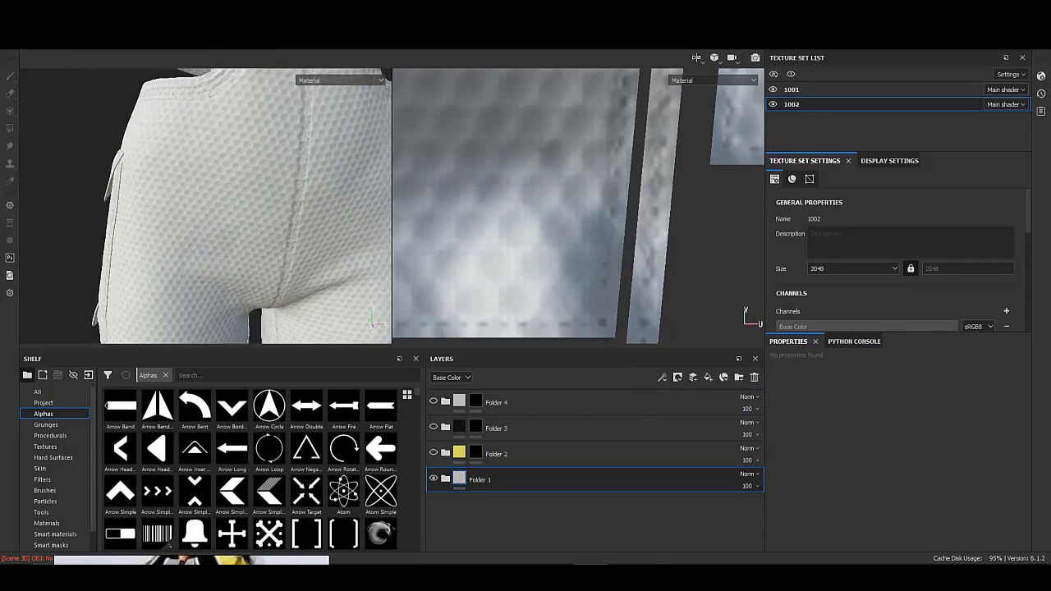
{"action": "right_click", "coordinate": [472, 485]}
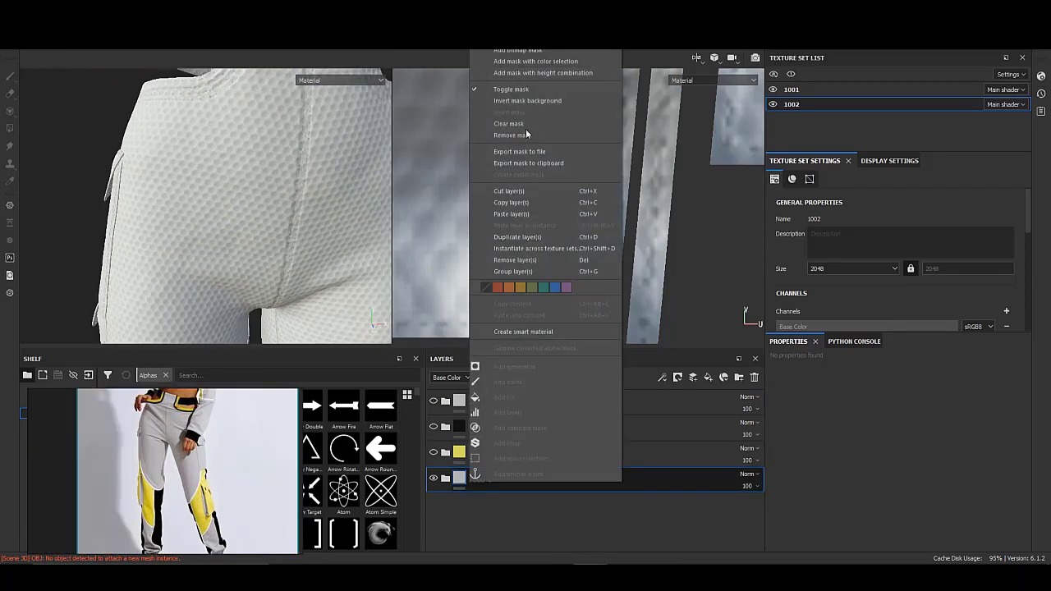
{"action": "left_click", "coordinate": [524, 50]}
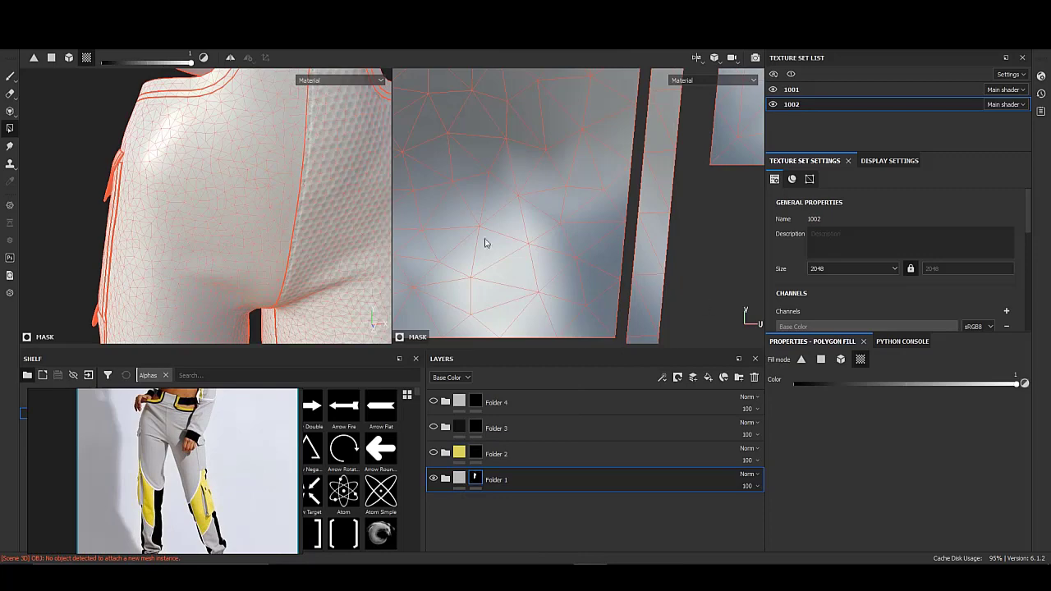
- Orbit around the pant legs, cuffs and knees, then preview Folder 1's mask alone
{"action": "scroll", "coordinate": [160, 190], "scroll_direction": "down", "scroll_amount": 3}
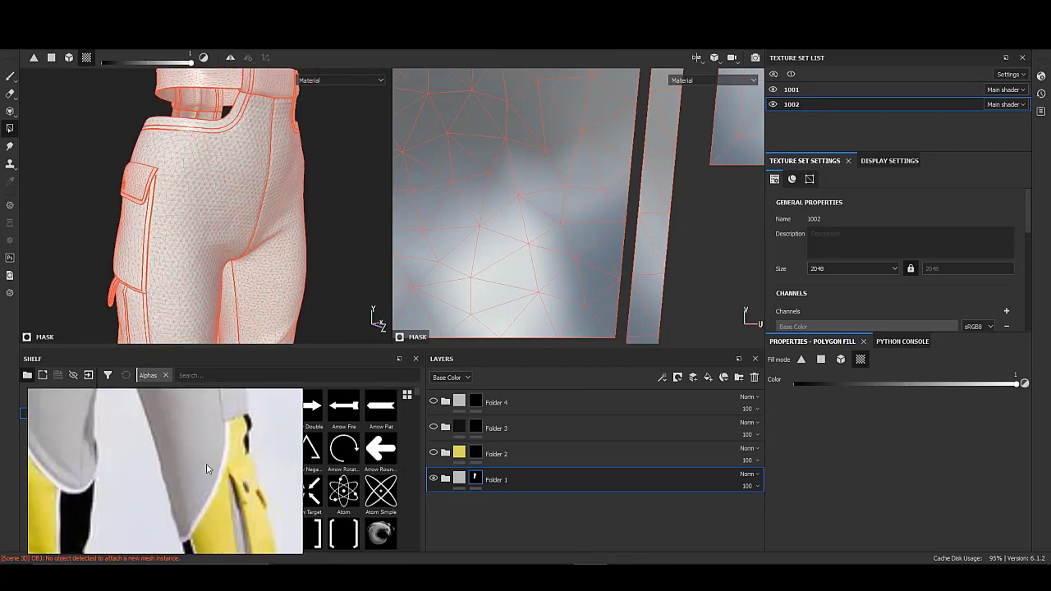
{"action": "mouse_move", "coordinate": [271, 271]}
{"action": "left_mouse_down", "text": "alt"}
{"action": "mouse_move", "coordinate": [218, 272]}
{"action": "mouse_move", "coordinate": [228, 222]}
{"action": "mouse_move", "coordinate": [129, 169]}
{"action": "mouse_move", "coordinate": [195, 218]}
{"action": "left_mouse_up", "text": "alt"}
{"action": "middle_click_drag", "start_coordinate": [196, 217], "coordinate": [186, 188], "text": "alt"}
{"action": "left_click_drag", "start_coordinate": [186, 189], "coordinate": [285, 228], "text": "alt"}
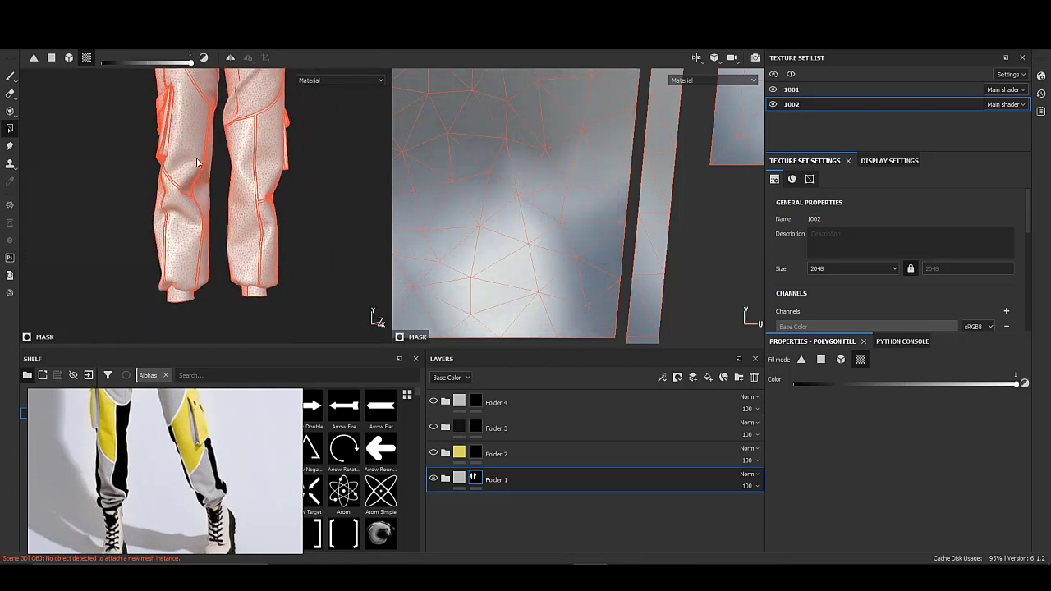
{"action": "scroll", "coordinate": [190, 288], "scroll_direction": "up", "scroll_amount": 5}
{"action": "scroll", "coordinate": [200, 247], "scroll_direction": "up", "scroll_amount": 3}
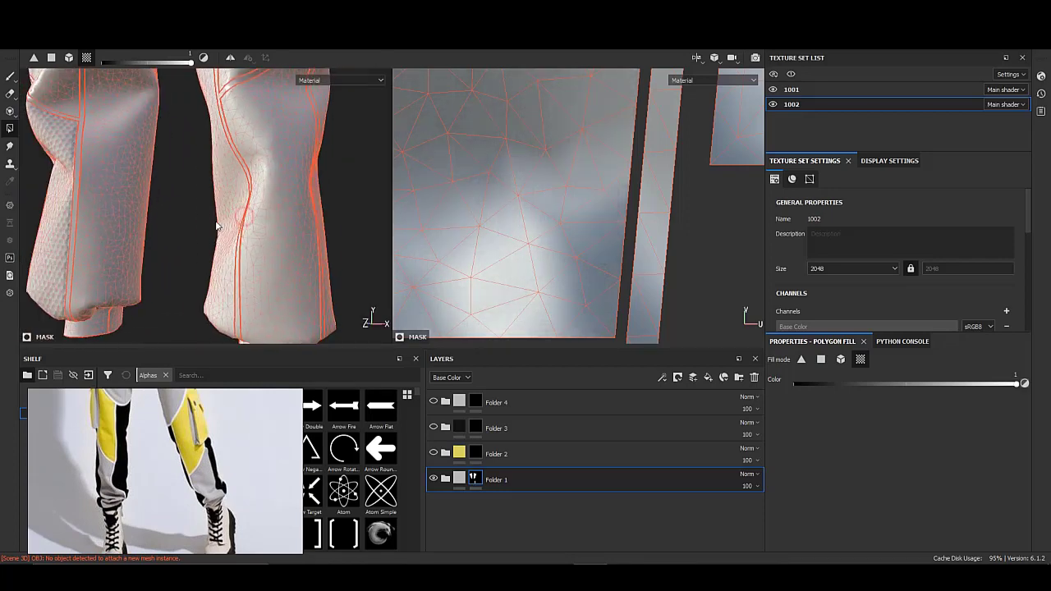
{"action": "mouse_move", "coordinate": [189, 181]}
{"action": "left_mouse_down", "text": "alt"}
{"action": "mouse_move", "coordinate": [281, 222]}
{"action": "mouse_move", "coordinate": [192, 239]}
{"action": "mouse_move", "coordinate": [218, 238]}
{"action": "mouse_move", "coordinate": [192, 240]}
{"action": "mouse_move", "coordinate": [233, 267]}
{"action": "left_mouse_up", "text": "alt"}
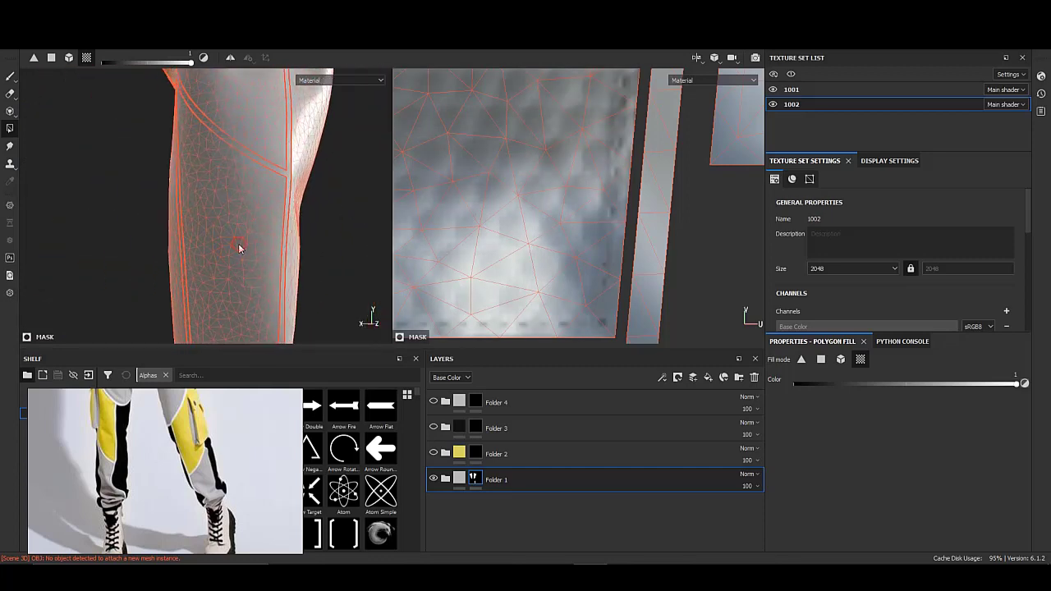
{"action": "mouse_move", "coordinate": [233, 223]}
{"action": "left_mouse_down", "text": "alt"}
{"action": "mouse_move", "coordinate": [301, 235]}
{"action": "mouse_move", "coordinate": [258, 216]}
{"action": "mouse_move", "coordinate": [257, 263]}
{"action": "mouse_move", "coordinate": [222, 203]}
{"action": "mouse_move", "coordinate": [293, 211]}
{"action": "mouse_move", "coordinate": [150, 159]}
{"action": "mouse_move", "coordinate": [321, 177]}
{"action": "mouse_move", "coordinate": [126, 245]}
{"action": "mouse_move", "coordinate": [123, 220]}
{"action": "mouse_move", "coordinate": [136, 239]}
{"action": "mouse_move", "coordinate": [273, 245]}
{"action": "mouse_move", "coordinate": [235, 255]}
{"action": "mouse_move", "coordinate": [77, 161]}
{"action": "mouse_move", "coordinate": [269, 202]}
{"action": "mouse_move", "coordinate": [186, 277]}
{"action": "mouse_move", "coordinate": [262, 228]}
{"action": "mouse_move", "coordinate": [217, 209]}
{"action": "mouse_move", "coordinate": [227, 175]}
{"action": "mouse_move", "coordinate": [121, 116]}
{"action": "mouse_move", "coordinate": [131, 266]}
{"action": "left_mouse_up", "text": "alt"}
{"action": "left_click", "coordinate": [475, 477], "text": "alt"}
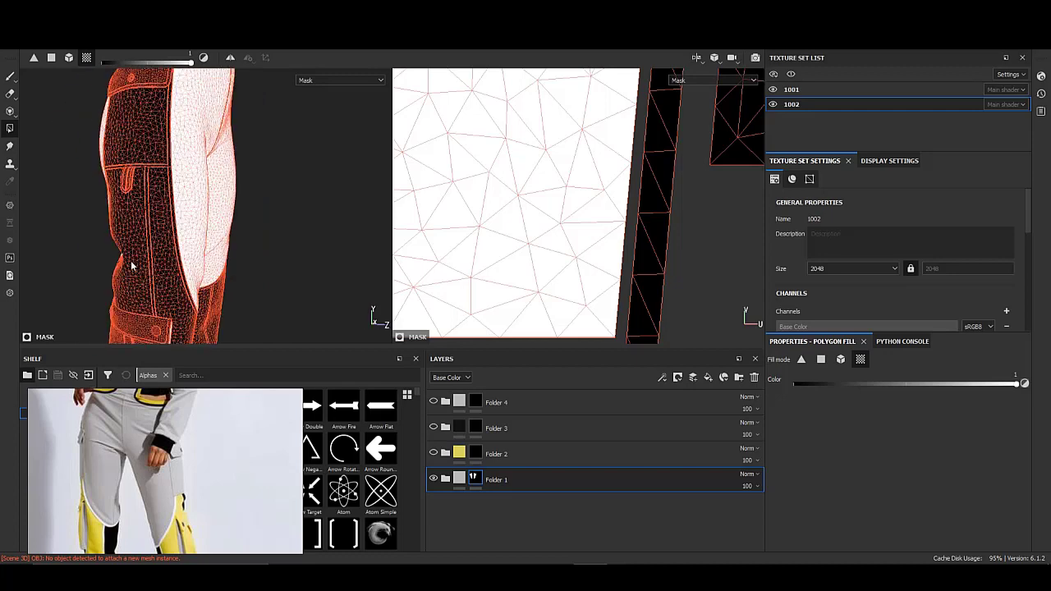
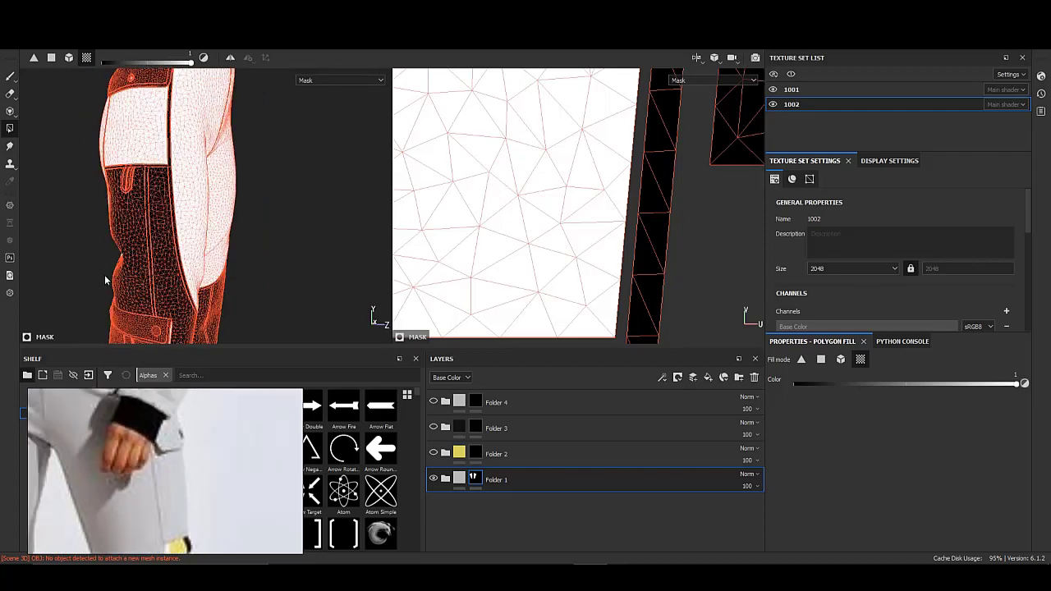
- Orbit around the pants and switch Folder 1 from its mask wireframe back to the shaded material
{"action": "mouse_move", "coordinate": [105, 274]}
{"action": "left_mouse_down", "text": "alt"}
{"action": "mouse_move", "coordinate": [186, 191]}
{"action": "mouse_move", "coordinate": [227, 296]}
{"action": "mouse_move", "coordinate": [134, 225]}
{"action": "mouse_move", "coordinate": [227, 209]}
{"action": "mouse_move", "coordinate": [165, 205]}
{"action": "mouse_move", "coordinate": [169, 234]}
{"action": "mouse_move", "coordinate": [166, 201]}
{"action": "mouse_move", "coordinate": [101, 219]}
{"action": "mouse_move", "coordinate": [165, 206]}
{"action": "mouse_move", "coordinate": [214, 246]}
{"action": "left_mouse_up", "text": "alt"}
{"action": "scroll", "coordinate": [174, 170], "scroll_direction": "down", "scroll_amount": 2}
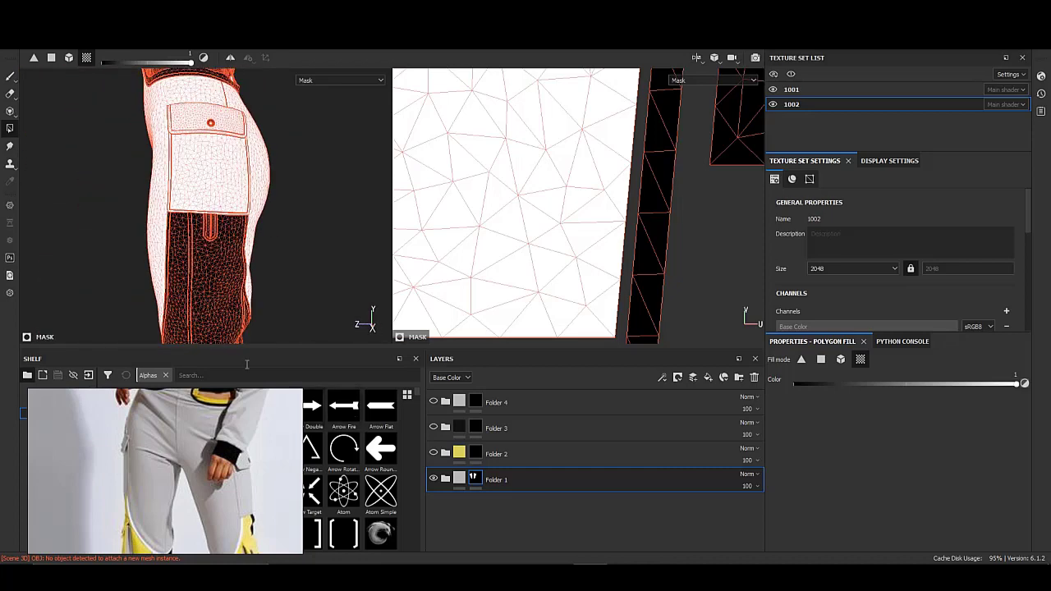
{"action": "left_click_drag", "start_coordinate": [239, 328], "coordinate": [206, 332], "text": "alt"}
{"action": "scroll", "coordinate": [205, 493], "scroll_direction": "down", "scroll_amount": 3}
{"action": "scroll", "coordinate": [210, 510], "scroll_direction": "up", "scroll_amount": 5}
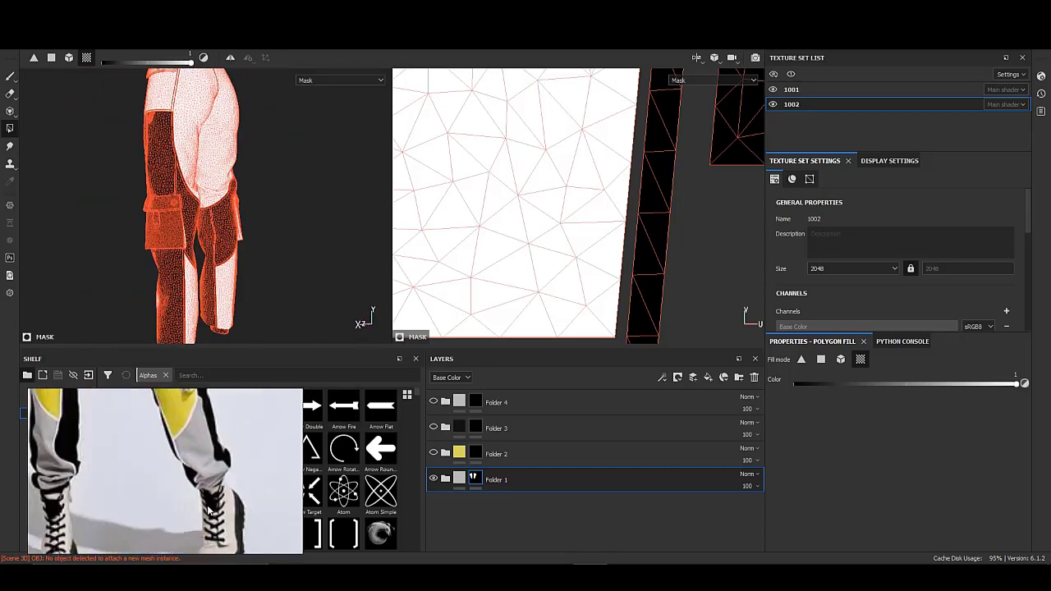
{"action": "scroll", "coordinate": [210, 474], "scroll_direction": "down", "scroll_amount": 2}
{"action": "left_click_drag", "start_coordinate": [188, 287], "coordinate": [238, 283], "text": "alt"}
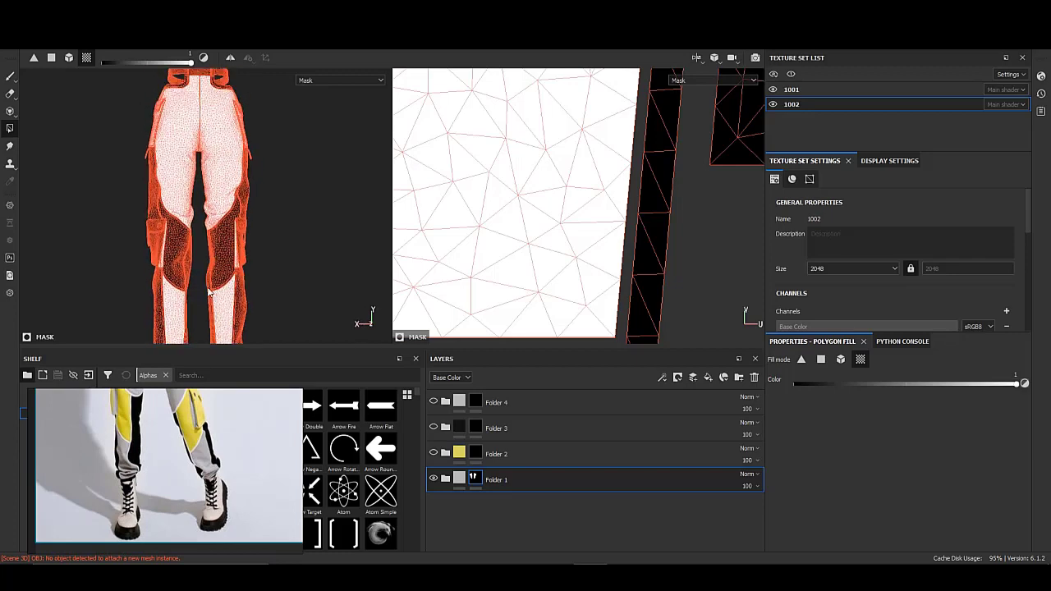
{"action": "left_click", "coordinate": [459, 478]}
{"action": "left_click_drag", "start_coordinate": [220, 234], "coordinate": [444, 402], "text": "alt"}
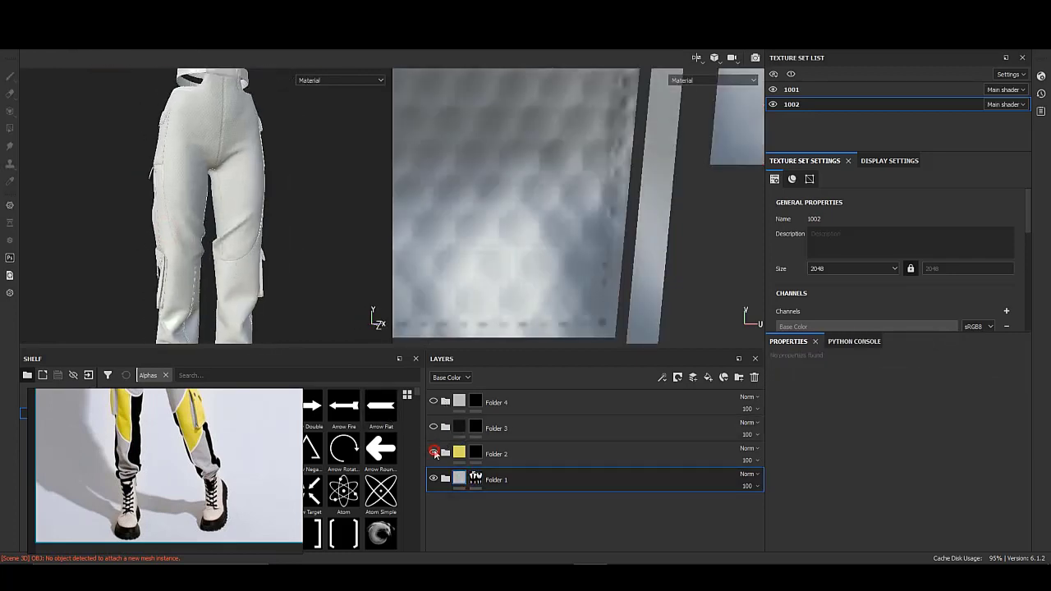
- Start polygon-fill editing on Folder 2's mask and add the front thigh panel
{"action": "right_click", "coordinate": [476, 454]}
{"action": "left_click", "coordinate": [514, 272]}
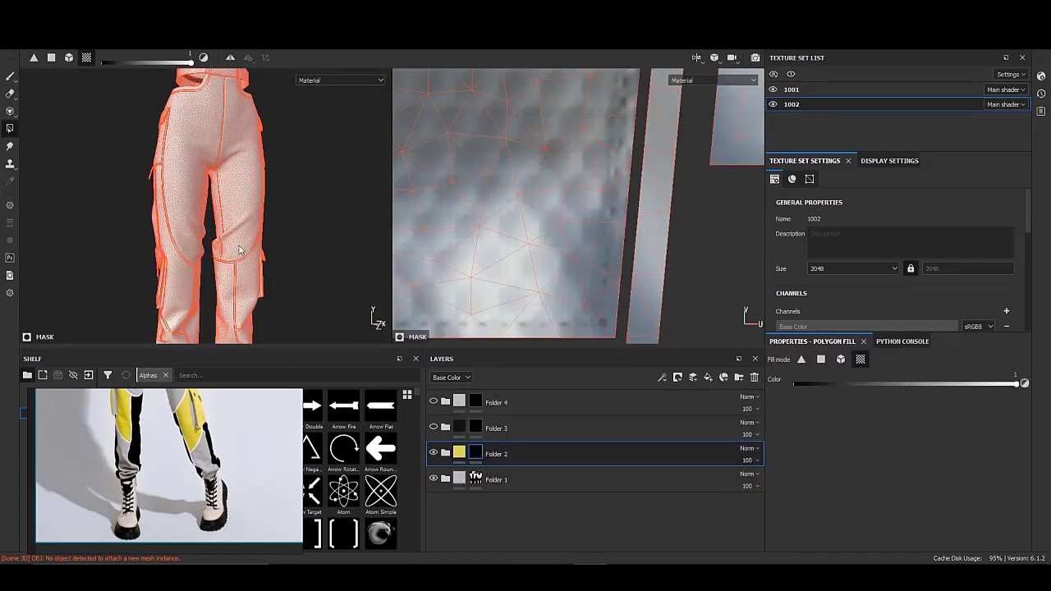
{"action": "mouse_move", "coordinate": [239, 249]}
{"action": "left_mouse_down", "text": "alt"}
{"action": "mouse_move", "coordinate": [272, 254]}
{"action": "mouse_move", "coordinate": [231, 345]}
{"action": "left_mouse_up", "text": "alt"}
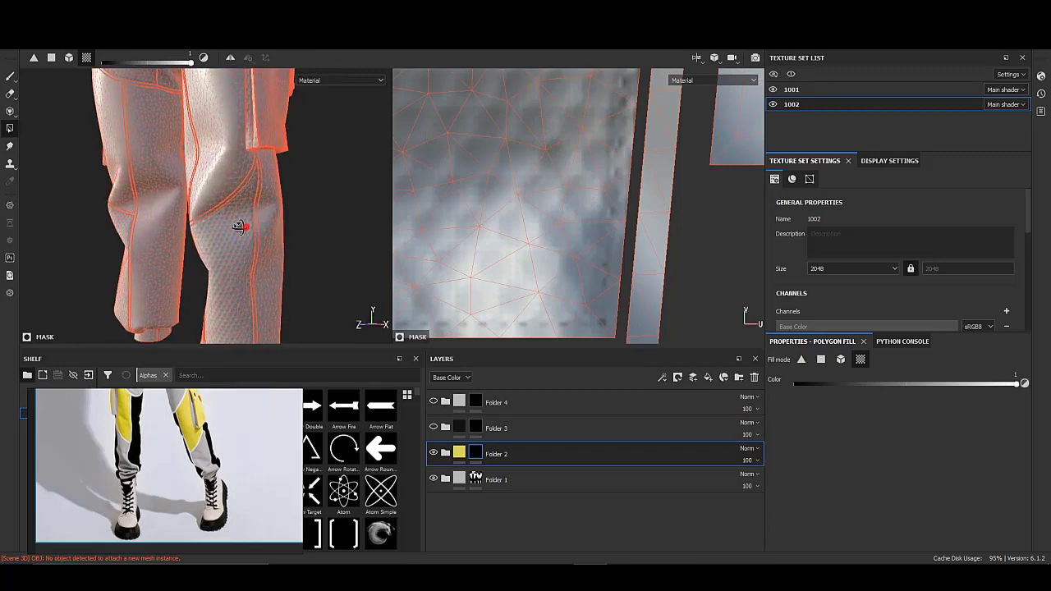
{"action": "left_click_drag", "start_coordinate": [248, 268], "coordinate": [211, 191], "text": "alt"}
{"action": "left_click", "coordinate": [263, 212]}
- Orbit around the pocket and legs to check the thigh panels on both sides
{"action": "mouse_move", "coordinate": [264, 213]}
{"action": "left_mouse_down", "text": "alt"}
{"action": "mouse_move", "coordinate": [220, 207]}
{"action": "mouse_move", "coordinate": [234, 198]}
{"action": "left_mouse_up", "text": "alt"}
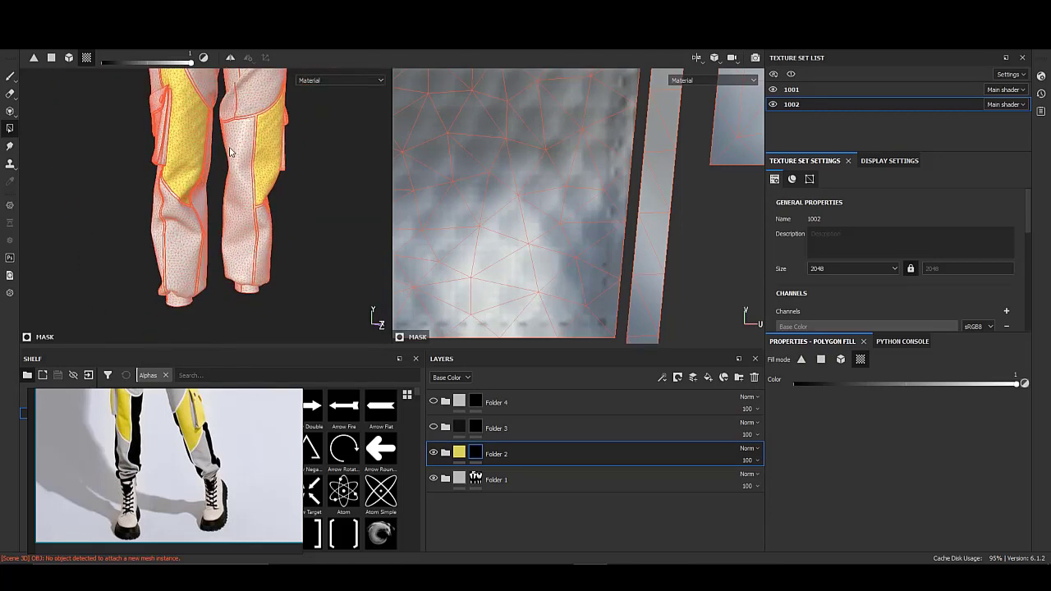
{"action": "mouse_move", "coordinate": [231, 152]}
{"action": "left_mouse_down", "text": "alt"}
{"action": "mouse_move", "coordinate": [205, 189]}
{"action": "mouse_move", "coordinate": [218, 210]}
{"action": "left_mouse_up", "text": "alt"}
{"action": "scroll", "coordinate": [189, 425], "scroll_direction": "down", "scroll_amount": 2}
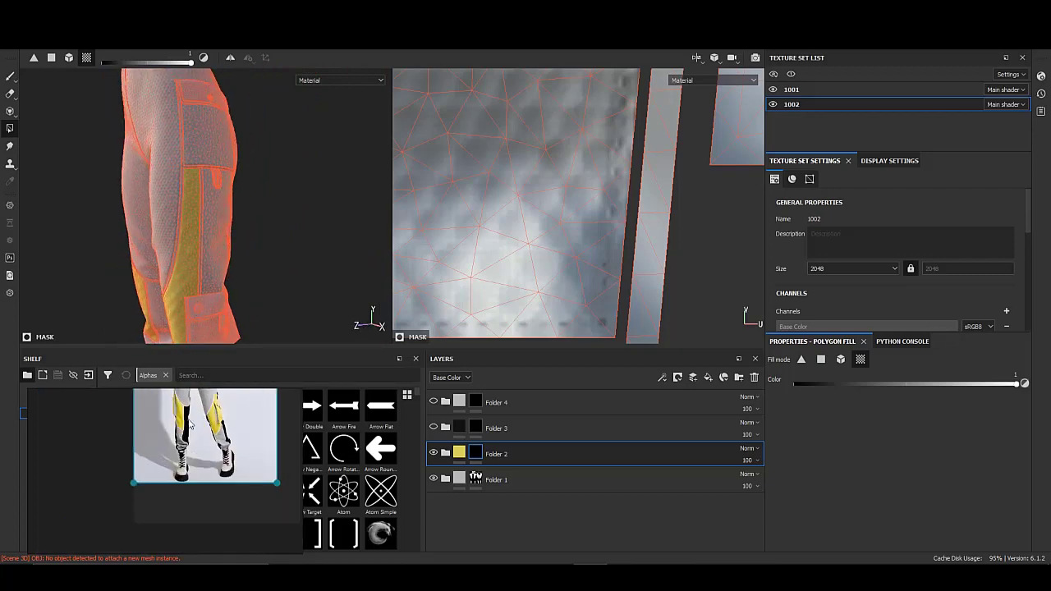
{"action": "scroll", "coordinate": [190, 424], "scroll_direction": "up", "scroll_amount": 2}
{"action": "scroll", "coordinate": [169, 498], "scroll_direction": "up", "scroll_amount": 1}
{"action": "scroll", "coordinate": [169, 498], "scroll_direction": "up", "scroll_amount": 1}
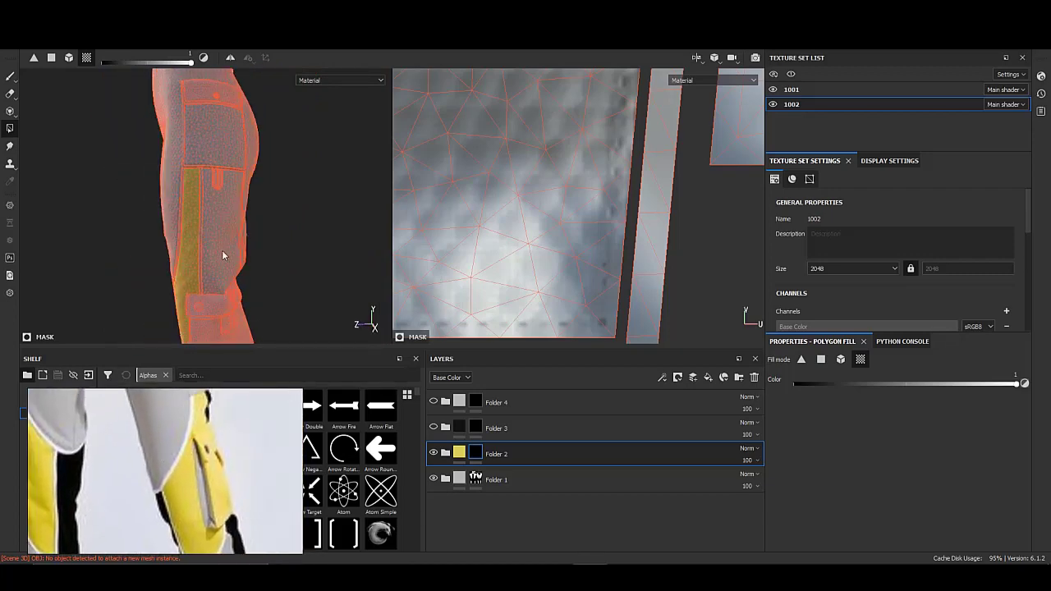
{"action": "left_click_drag", "start_coordinate": [218, 162], "coordinate": [243, 259], "text": "alt"}
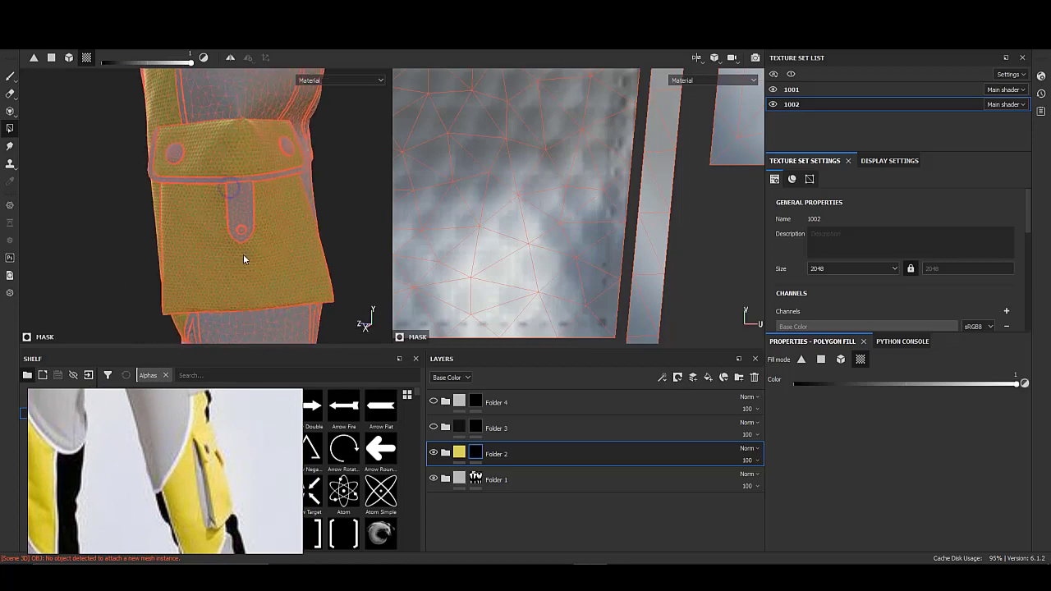
{"action": "mouse_move", "coordinate": [300, 222]}
{"action": "left_mouse_down", "text": "alt"}
{"action": "mouse_move", "coordinate": [175, 218]}
{"action": "mouse_move", "coordinate": [250, 248]}
{"action": "mouse_move", "coordinate": [173, 219]}
{"action": "mouse_move", "coordinate": [186, 216]}
{"action": "mouse_move", "coordinate": [200, 238]}
{"action": "mouse_move", "coordinate": [243, 218]}
{"action": "mouse_move", "coordinate": [113, 180]}
{"action": "mouse_move", "coordinate": [202, 160]}
{"action": "mouse_move", "coordinate": [151, 179]}
{"action": "mouse_move", "coordinate": [243, 190]}
{"action": "mouse_move", "coordinate": [246, 176]}
{"action": "left_mouse_up", "text": "alt"}
{"action": "scroll", "coordinate": [222, 178], "scroll_direction": "up", "scroll_amount": 3}
{"action": "scroll", "coordinate": [257, 188], "scroll_direction": "down", "scroll_amount": 2}
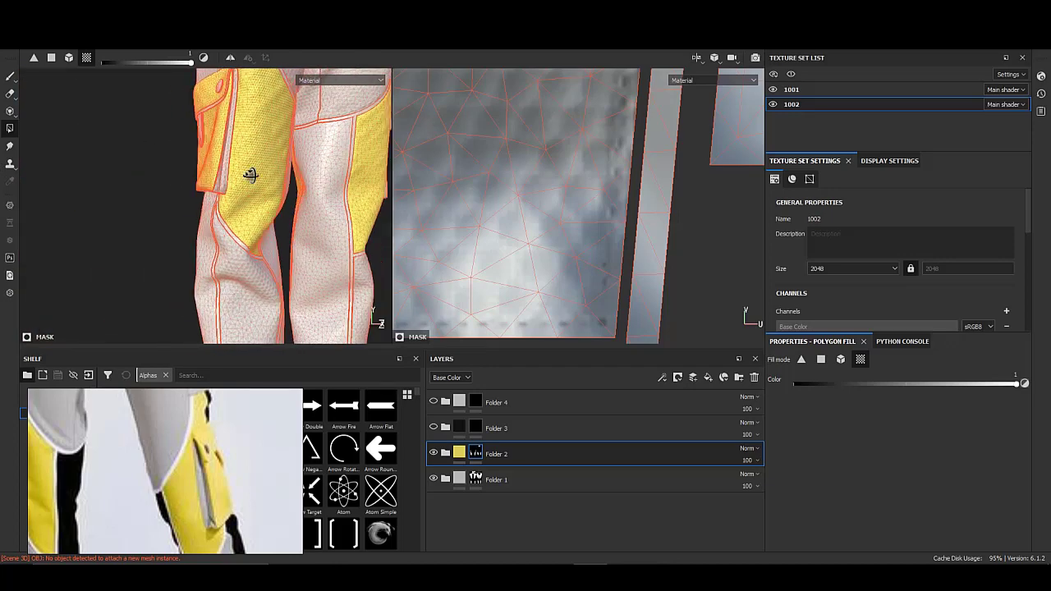
{"action": "scroll", "coordinate": [131, 279], "scroll_direction": "down", "scroll_amount": 2}
{"action": "mouse_move", "coordinate": [132, 278]}
{"action": "left_mouse_down", "text": "alt"}
{"action": "mouse_move", "coordinate": [264, 201]}
{"action": "mouse_move", "coordinate": [224, 174]}
{"action": "mouse_move", "coordinate": [263, 216]}
{"action": "mouse_move", "coordinate": [210, 222]}
{"action": "left_mouse_up", "text": "alt"}
{"action": "scroll", "coordinate": [210, 222], "scroll_direction": "up", "scroll_amount": 3}
{"action": "mouse_move", "coordinate": [287, 228]}
{"action": "left_mouse_down", "text": "alt"}
{"action": "mouse_move", "coordinate": [218, 219]}
{"action": "mouse_move", "coordinate": [298, 229]}
{"action": "mouse_move", "coordinate": [154, 259]}
{"action": "mouse_move", "coordinate": [203, 232]}
{"action": "mouse_move", "coordinate": [216, 187]}
{"action": "mouse_move", "coordinate": [255, 159]}
{"action": "mouse_move", "coordinate": [245, 198]}
{"action": "mouse_move", "coordinate": [222, 189]}
{"action": "left_mouse_up", "text": "alt"}
{"action": "mouse_move", "coordinate": [222, 188]}
{"action": "right_mouse_down", "text": "alt"}
{"action": "mouse_move", "coordinate": [219, 204]}
{"action": "mouse_move", "coordinate": [411, 319]}
{"action": "right_mouse_up", "text": "alt"}
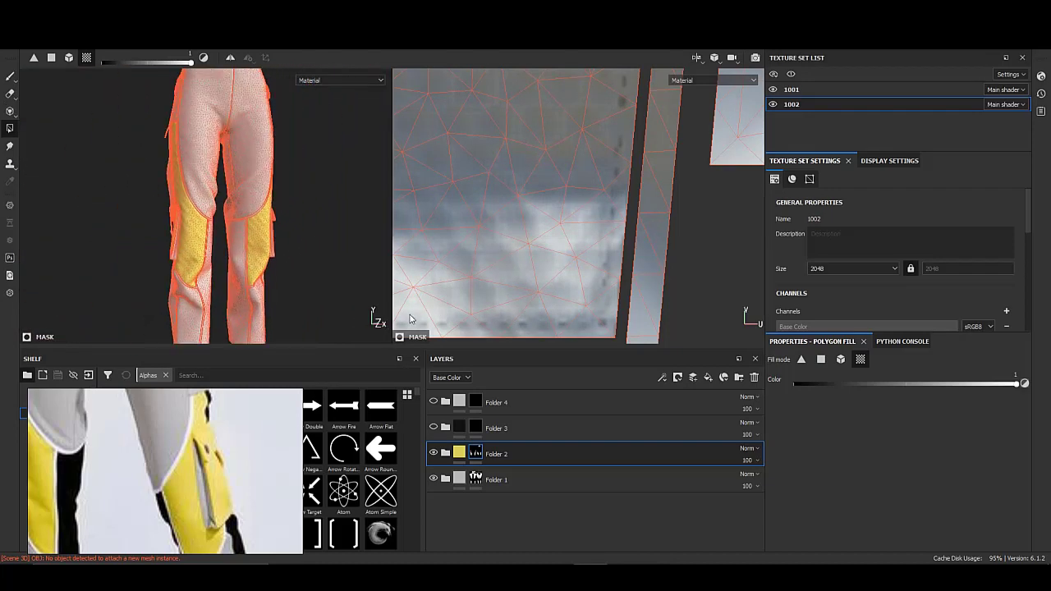
- Open Folder 3's mask for polygon-fill editing and close in on one leg
{"action": "right_click", "coordinate": [476, 428]}
{"action": "left_click", "coordinate": [523, 114]}
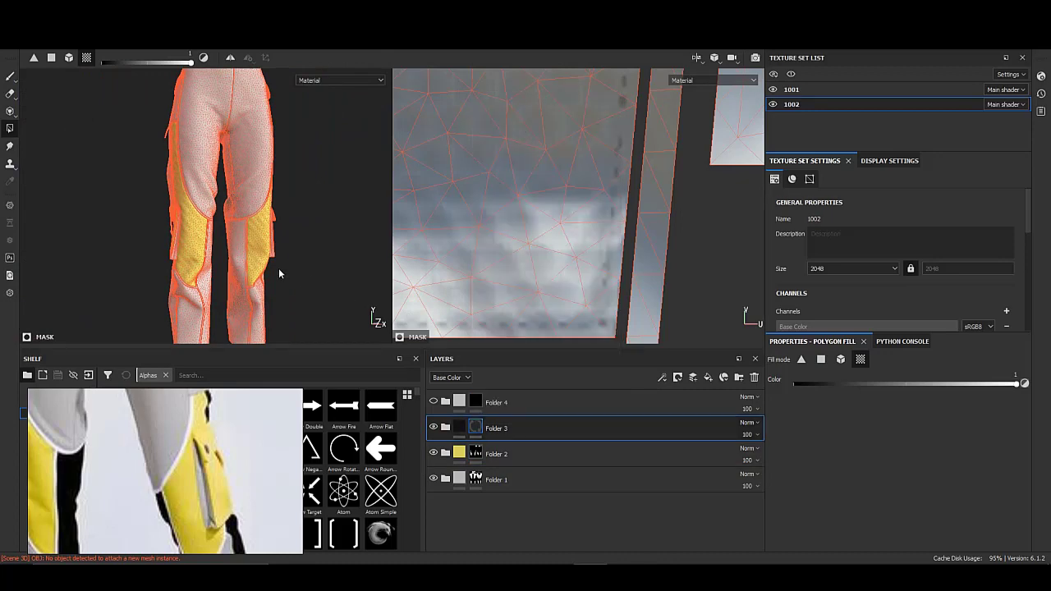
{"action": "right_click_drag", "start_coordinate": [212, 179], "coordinate": [170, 216], "text": "alt"}
{"action": "mouse_move", "coordinate": [170, 216]}
{"action": "left_mouse_down", "text": "alt"}
{"action": "mouse_move", "coordinate": [312, 219]}
{"action": "mouse_move", "coordinate": [182, 216]}
{"action": "mouse_move", "coordinate": [195, 228]}
{"action": "mouse_move", "coordinate": [192, 205]}
{"action": "mouse_move", "coordinate": [225, 188]}
{"action": "mouse_move", "coordinate": [213, 240]}
{"action": "mouse_move", "coordinate": [188, 205]}
{"action": "mouse_move", "coordinate": [216, 205]}
{"action": "mouse_move", "coordinate": [235, 235]}
{"action": "mouse_move", "coordinate": [216, 228]}
{"action": "left_mouse_up", "text": "alt"}
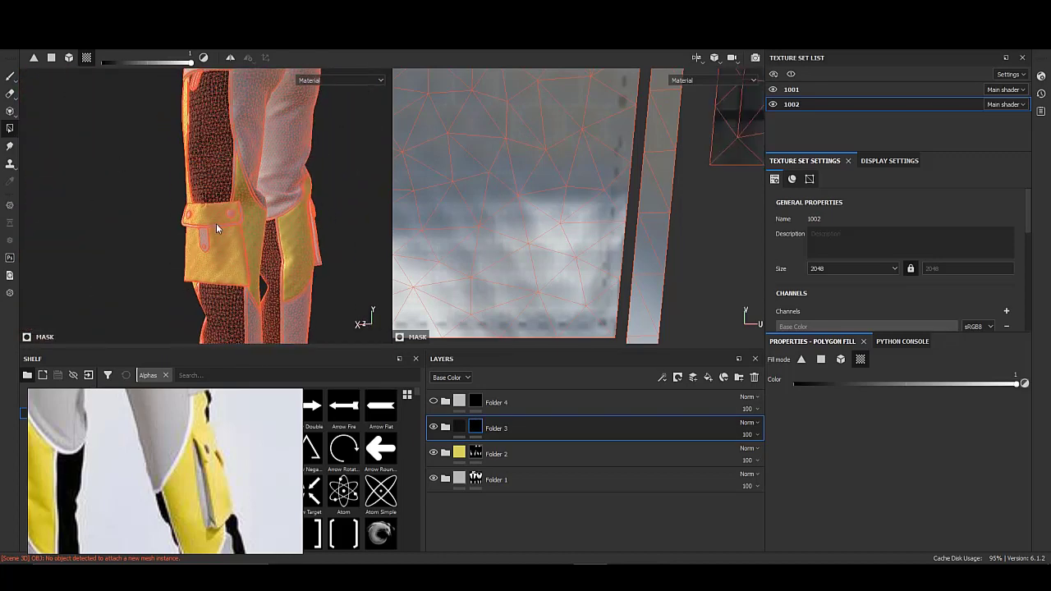
{"action": "mouse_move", "coordinate": [164, 205]}
{"action": "left_mouse_down", "text": "alt"}
{"action": "mouse_move", "coordinate": [134, 169]}
{"action": "mouse_move", "coordinate": [151, 246]}
{"action": "mouse_move", "coordinate": [263, 229]}
{"action": "left_mouse_up", "text": "alt"}
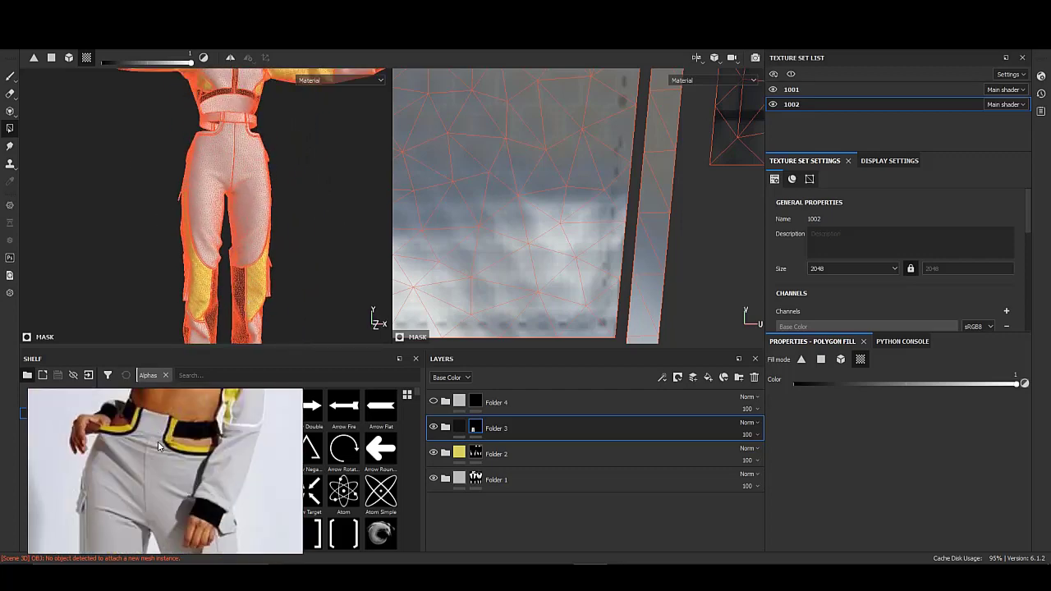
- Inspect the waistband and side pocket, undoing the pocket piping from Folder 3's mask
{"action": "middle_click_drag", "start_coordinate": [205, 271], "coordinate": [215, 324], "text": "alt"}
{"action": "mouse_move", "coordinate": [215, 271]}
{"action": "right_mouse_down", "text": "alt"}
{"action": "mouse_move", "coordinate": [257, 247]}
{"action": "mouse_move", "coordinate": [260, 272]}
{"action": "right_mouse_up", "text": "alt"}
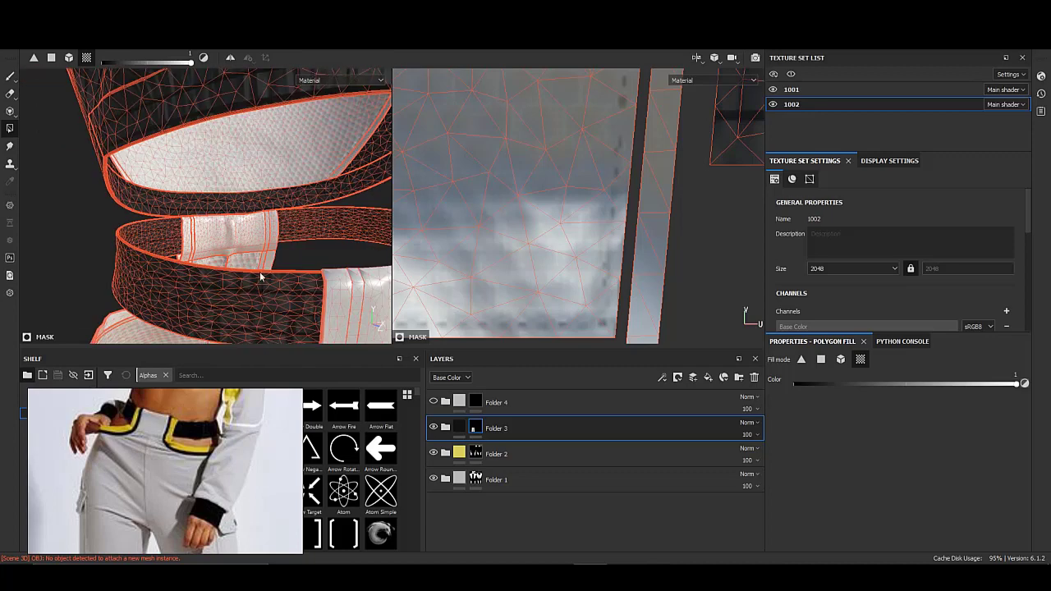
{"action": "mouse_move", "coordinate": [260, 272]}
{"action": "left_mouse_down", "text": "alt"}
{"action": "mouse_move", "coordinate": [188, 152]}
{"action": "mouse_move", "coordinate": [180, 215]}
{"action": "left_mouse_up", "text": "alt"}
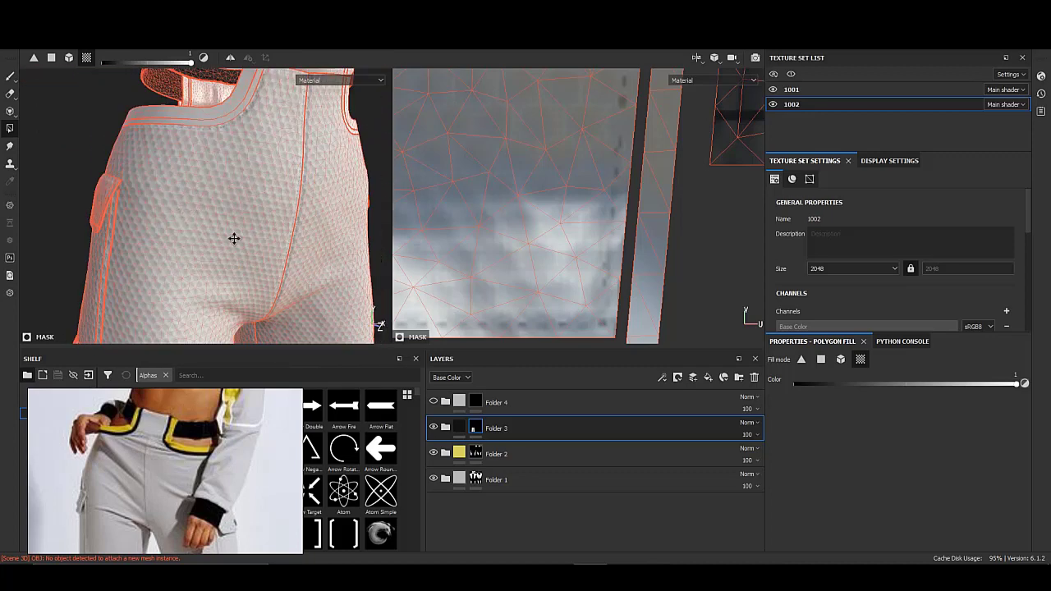
{"action": "mouse_move", "coordinate": [234, 238]}
{"action": "left_mouse_down", "text": "alt"}
{"action": "mouse_move", "coordinate": [247, 176]}
{"action": "mouse_move", "coordinate": [234, 219]}
{"action": "mouse_move", "coordinate": [181, 230]}
{"action": "mouse_move", "coordinate": [324, 249]}
{"action": "mouse_move", "coordinate": [344, 201]}
{"action": "left_mouse_up", "text": "alt"}
{"action": "right_click_drag", "start_coordinate": [343, 201], "coordinate": [299, 225], "text": "alt"}
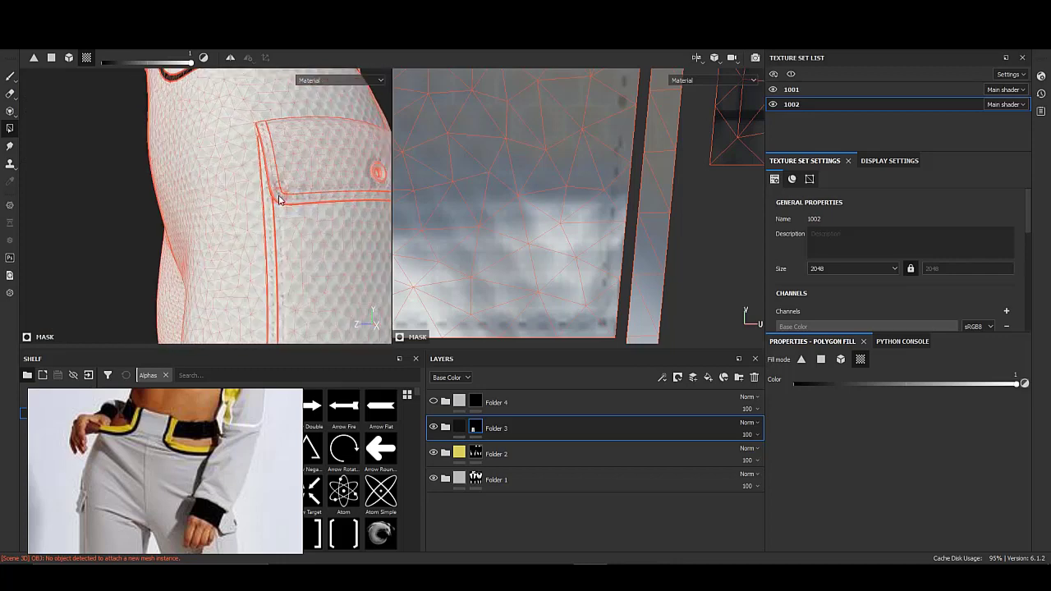
{"action": "key", "text": "ctrl+z"}
{"action": "mouse_move", "coordinate": [256, 233]}
{"action": "left_mouse_down", "text": "alt"}
{"action": "mouse_move", "coordinate": [251, 216]}
{"action": "mouse_move", "coordinate": [226, 255]}
{"action": "left_mouse_up", "text": "alt"}
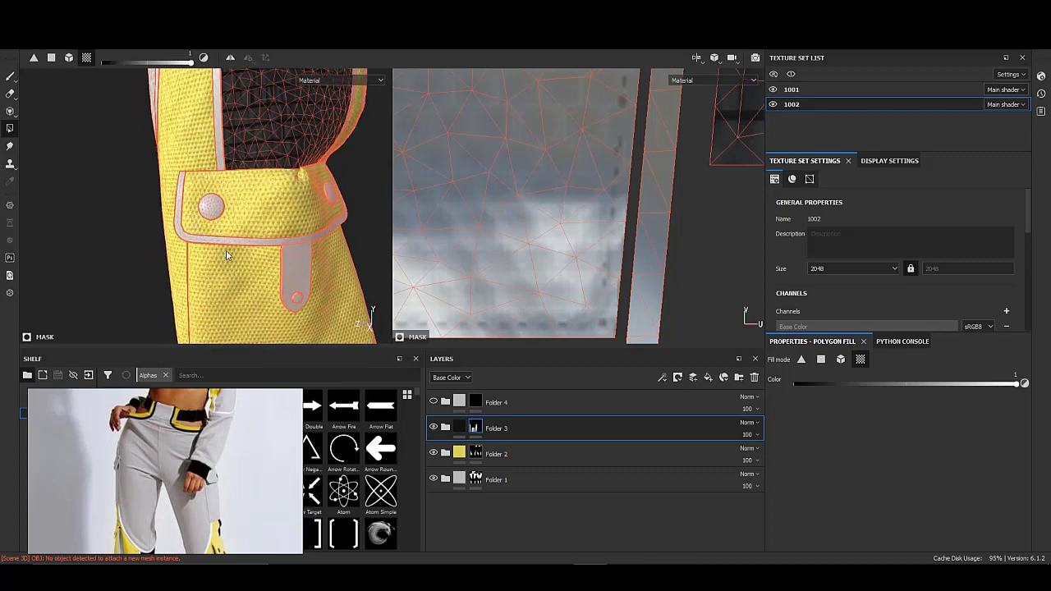
{"action": "mouse_move", "coordinate": [294, 277]}
{"action": "left_mouse_down", "text": "alt"}
{"action": "mouse_move", "coordinate": [258, 173]}
{"action": "mouse_move", "coordinate": [261, 204]}
{"action": "mouse_move", "coordinate": [229, 276]}
{"action": "mouse_move", "coordinate": [210, 261]}
{"action": "mouse_move", "coordinate": [272, 188]}
{"action": "mouse_move", "coordinate": [202, 257]}
{"action": "left_mouse_up", "text": "alt"}
- Return Folder 3 to material view and check Folder 1's mask on the waistband
{"action": "left_click_drag", "start_coordinate": [227, 219], "coordinate": [247, 246], "text": "alt"}
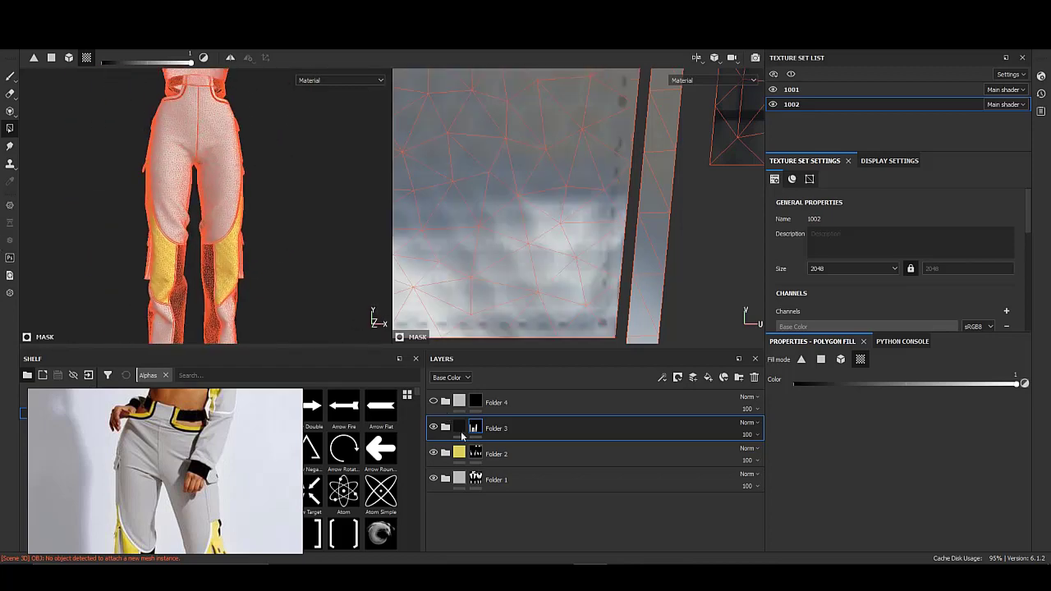
{"action": "left_click", "coordinate": [459, 428]}
{"action": "scroll", "coordinate": [265, 287], "scroll_direction": "up", "scroll_amount": 5}
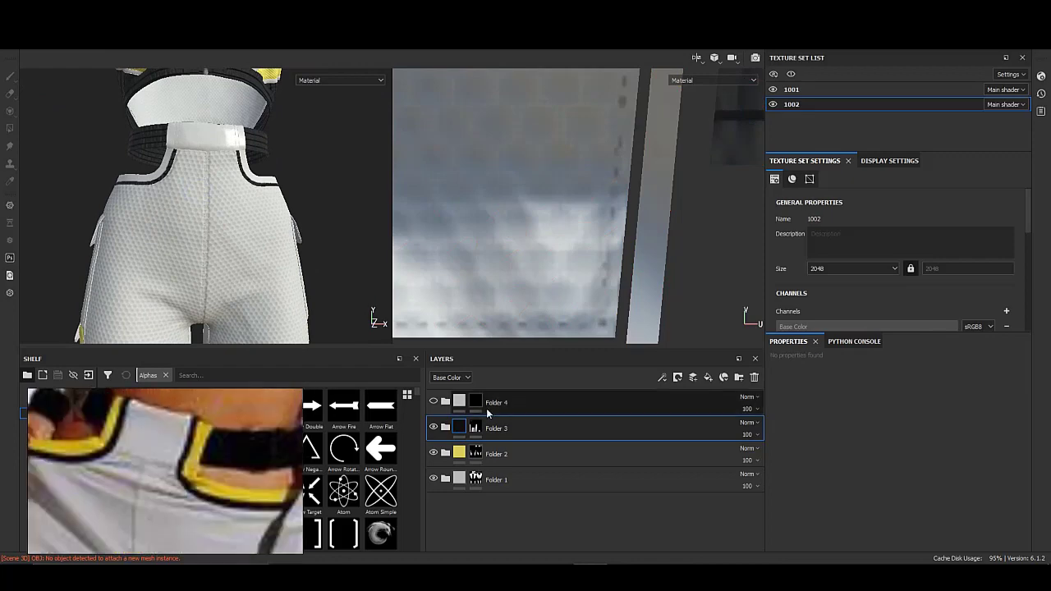
{"action": "left_click", "coordinate": [475, 479]}
{"action": "mouse_move", "coordinate": [238, 204]}
{"action": "left_mouse_down", "text": "alt"}
{"action": "mouse_move", "coordinate": [223, 211]}
{"action": "mouse_move", "coordinate": [314, 255]}
{"action": "left_mouse_up", "text": "alt"}
{"action": "scroll", "coordinate": [208, 207], "scroll_direction": "up", "scroll_amount": 3}
{"action": "left_click", "coordinate": [461, 478]}
{"action": "scroll", "coordinate": [270, 199], "scroll_direction": "down", "scroll_amount": 2}
- Work on Folder 2's mask around the front waist-pocket trims, then view the material
{"action": "left_click", "coordinate": [474, 454]}
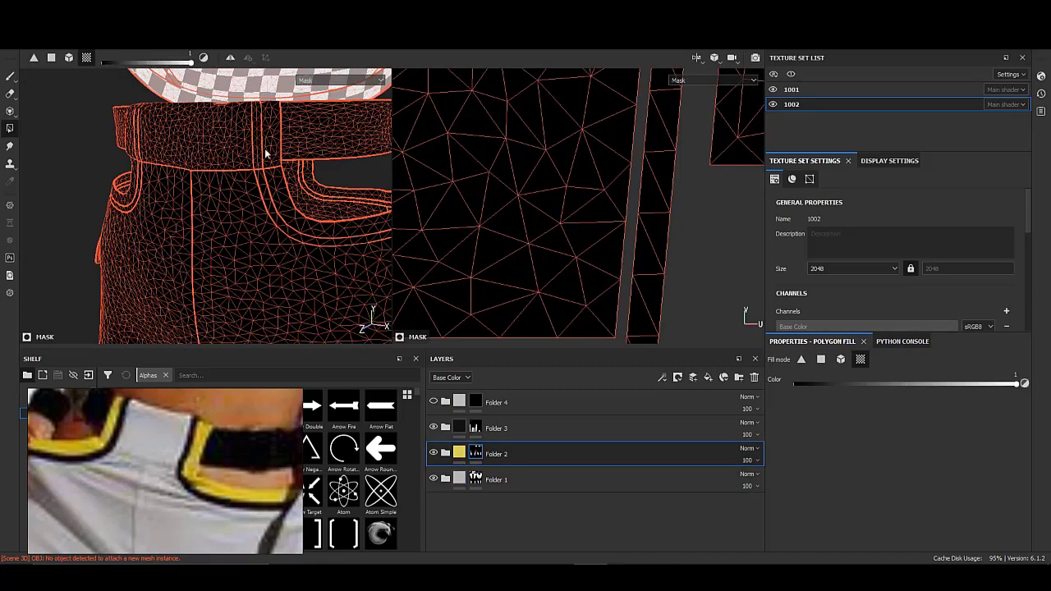
{"action": "mouse_move", "coordinate": [277, 175]}
{"action": "left_mouse_down", "text": "alt"}
{"action": "mouse_move", "coordinate": [184, 198]}
{"action": "mouse_move", "coordinate": [248, 167]}
{"action": "left_mouse_up", "text": "alt"}
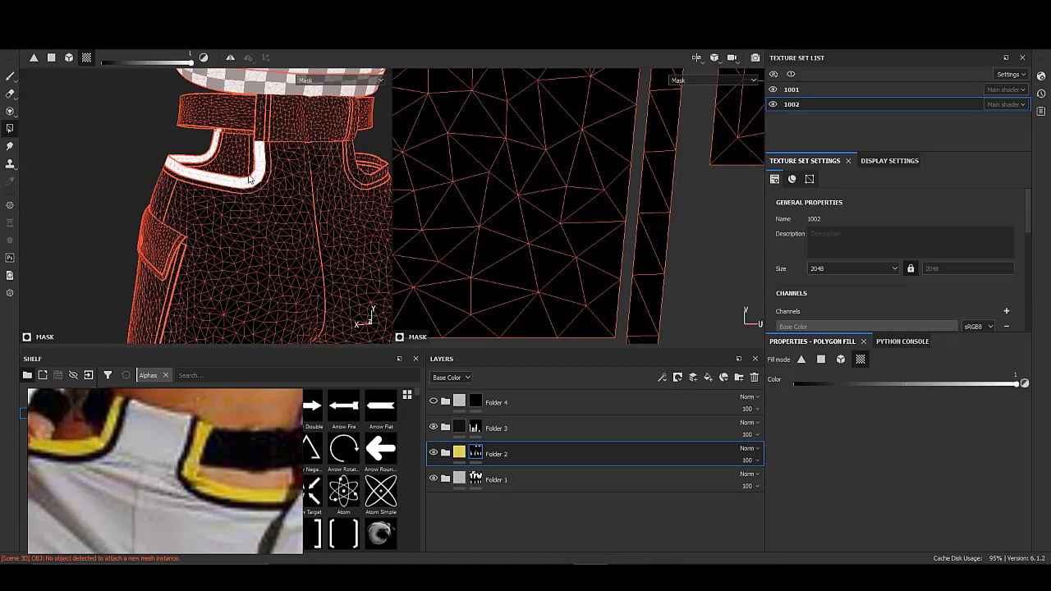
{"action": "mouse_move", "coordinate": [243, 129]}
{"action": "left_mouse_down", "text": "alt"}
{"action": "mouse_move", "coordinate": [121, 194]}
{"action": "mouse_move", "coordinate": [216, 184]}
{"action": "left_mouse_up", "text": "alt"}
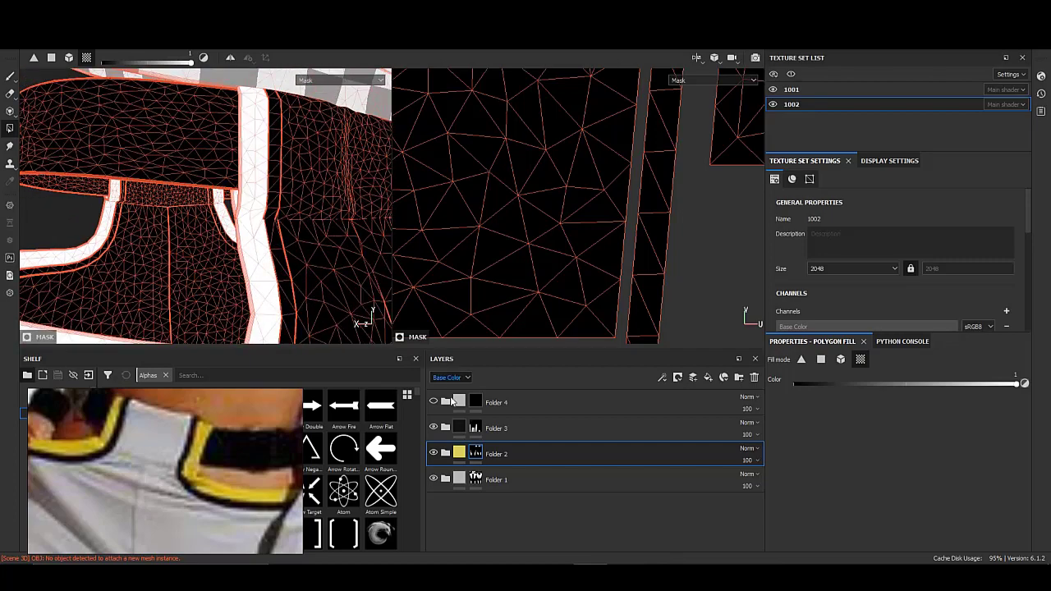
{"action": "left_click", "coordinate": [453, 457]}
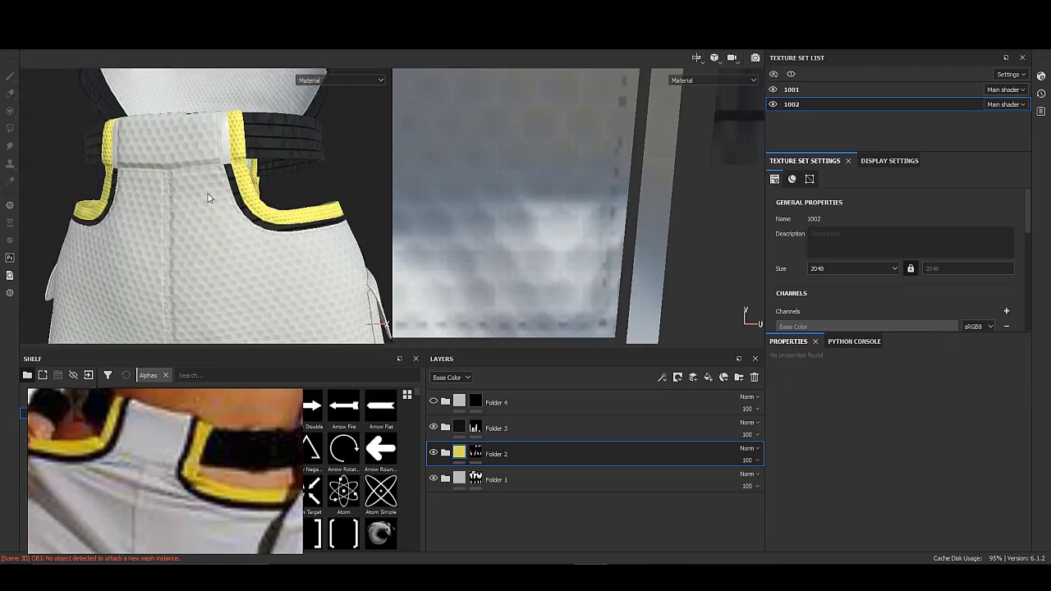
- Check Folder 3's mask on the waistband, then bring up Folder 4's mask
{"action": "left_click_drag", "start_coordinate": [174, 180], "coordinate": [249, 204], "text": "alt"}
{"action": "left_click", "coordinate": [475, 428]}
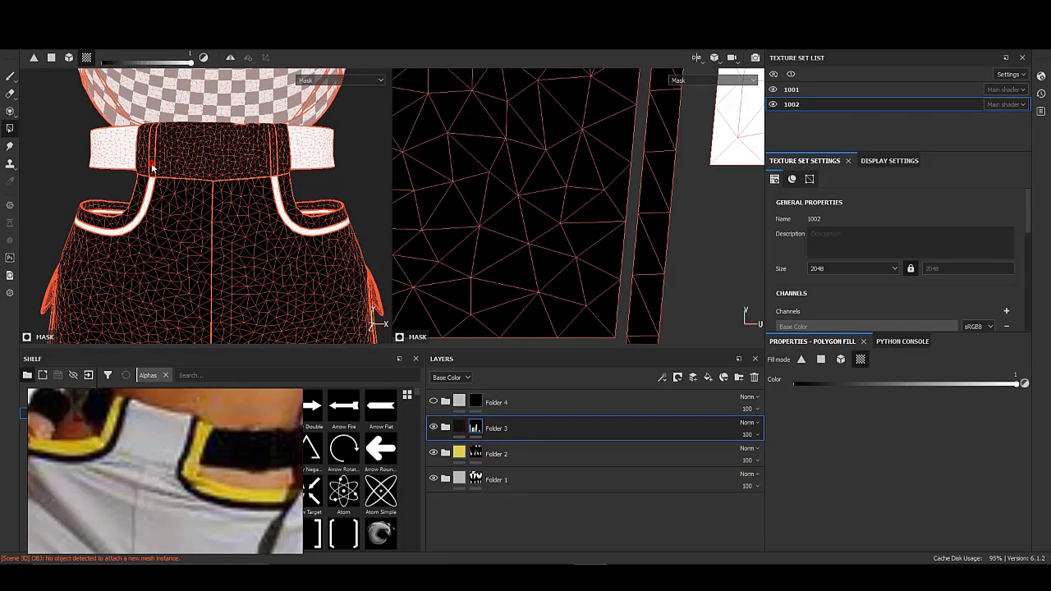
{"action": "mouse_move", "coordinate": [275, 160]}
{"action": "left_mouse_down", "text": "alt"}
{"action": "mouse_move", "coordinate": [363, 321]}
{"action": "mouse_move", "coordinate": [253, 194]}
{"action": "mouse_move", "coordinate": [211, 205]}
{"action": "mouse_move", "coordinate": [231, 221]}
{"action": "left_mouse_up", "text": "alt"}
{"action": "left_click", "coordinate": [459, 428]}
{"action": "scroll", "coordinate": [211, 204], "scroll_direction": "down", "scroll_amount": 5}
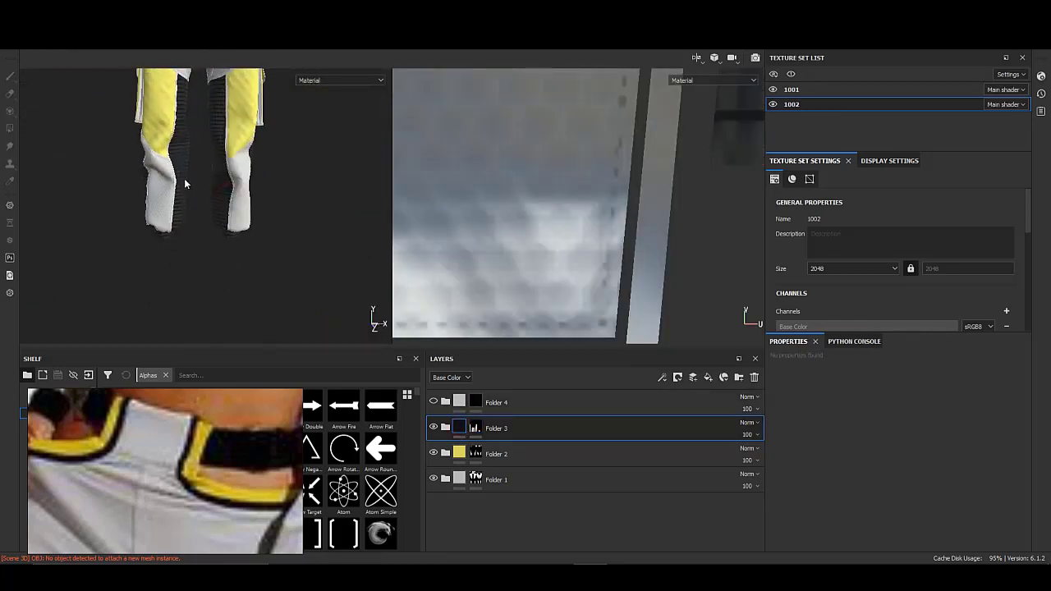
{"action": "left_click", "coordinate": [475, 402]}
{"action": "right_click", "coordinate": [476, 403]}
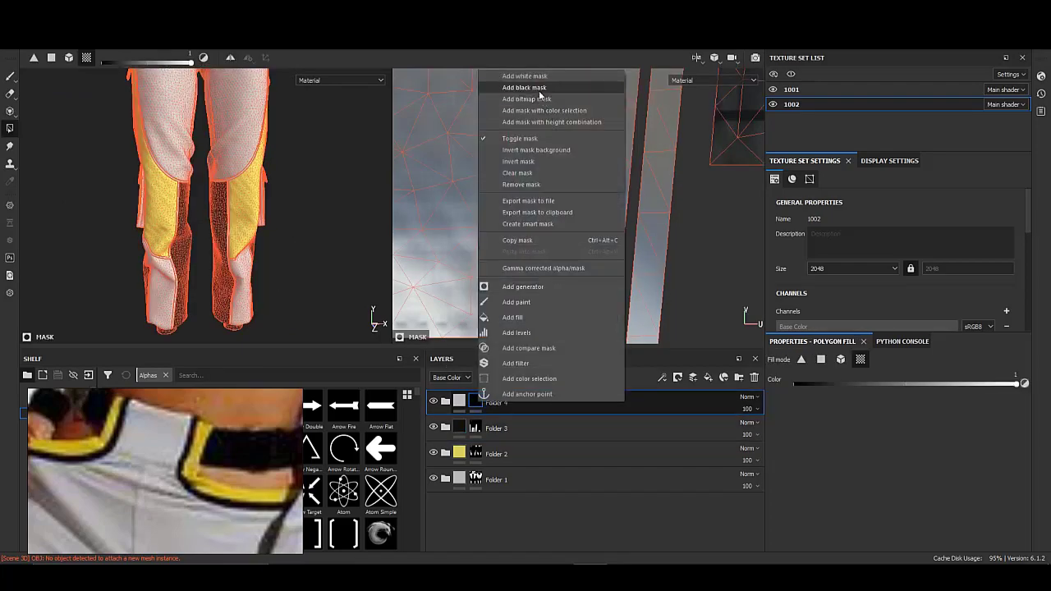
{"action": "key", "text": "Escape"}
{"action": "scroll", "coordinate": [267, 216], "scroll_direction": "up", "scroll_amount": 4}
{"action": "mouse_move", "coordinate": [254, 192]}
{"action": "left_mouse_down", "text": "alt"}
{"action": "mouse_move", "coordinate": [270, 257]}
{"action": "mouse_move", "coordinate": [371, 209]}
{"action": "mouse_move", "coordinate": [235, 194]}
{"action": "mouse_move", "coordinate": [209, 208]}
{"action": "mouse_move", "coordinate": [250, 216]}
{"action": "mouse_move", "coordinate": [199, 233]}
{"action": "mouse_move", "coordinate": [176, 176]}
{"action": "mouse_move", "coordinate": [253, 229]}
{"action": "left_mouse_up", "text": "alt"}
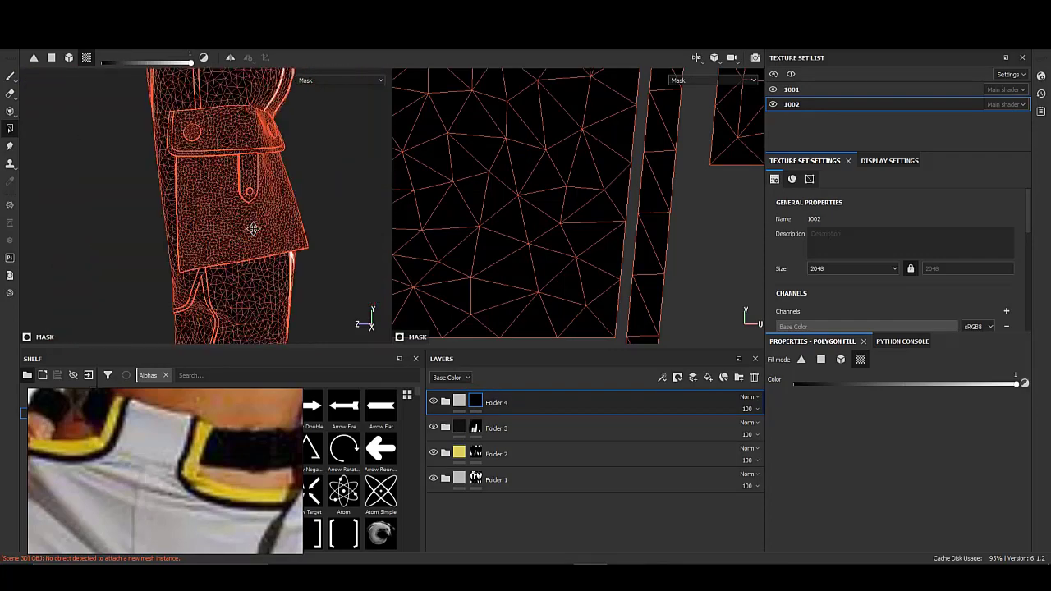
{"action": "middle_click_drag", "start_coordinate": [253, 229], "coordinate": [212, 199]}
{"action": "scroll", "coordinate": [258, 197], "scroll_direction": "down", "scroll_amount": 3}
{"action": "left_click_drag", "start_coordinate": [258, 197], "coordinate": [198, 276], "text": "alt"}
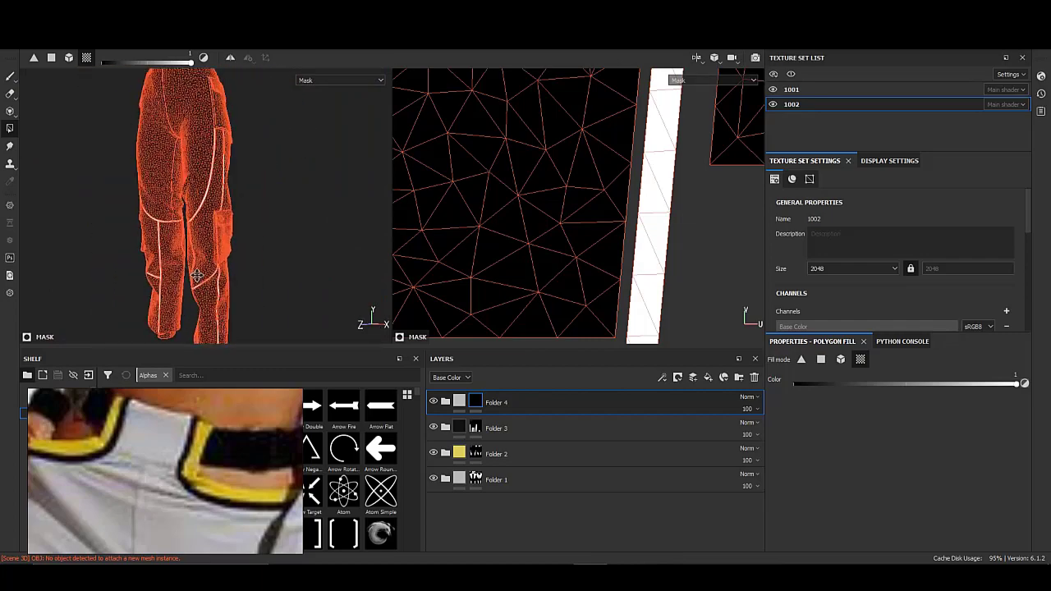
{"action": "left_click_drag", "start_coordinate": [184, 202], "coordinate": [205, 204], "text": "alt"}
{"action": "left_click", "coordinate": [459, 401]}
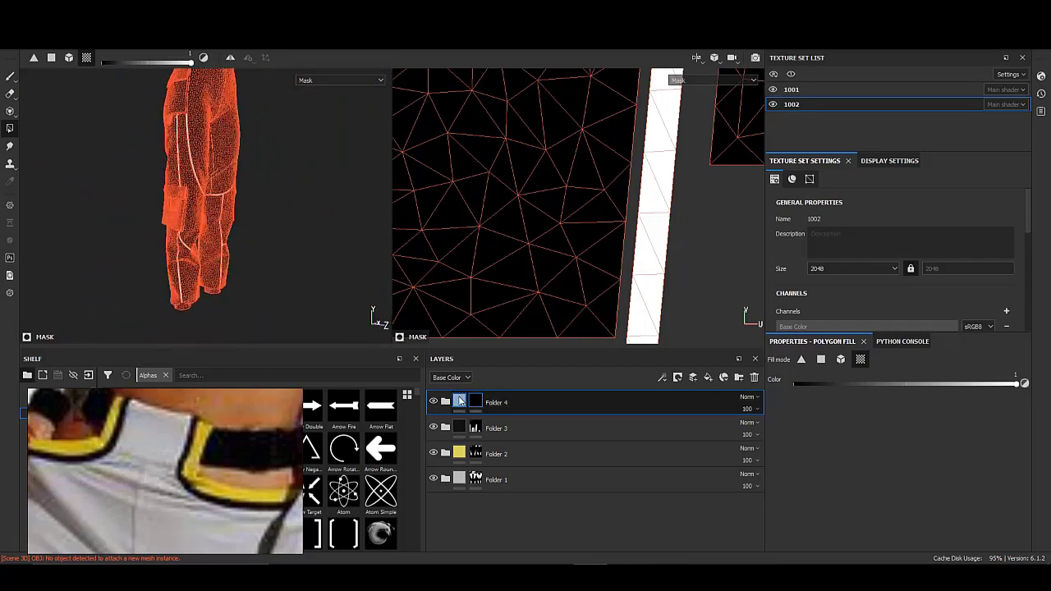
{"action": "left_click_drag", "start_coordinate": [379, 201], "coordinate": [132, 205], "text": "alt"}
{"action": "scroll", "coordinate": [131, 204], "scroll_direction": "up", "scroll_amount": 2}
{"action": "scroll", "coordinate": [181, 264], "scroll_direction": "up", "scroll_amount": 2}
{"action": "scroll", "coordinate": [181, 264], "scroll_direction": "up", "scroll_amount": 2}
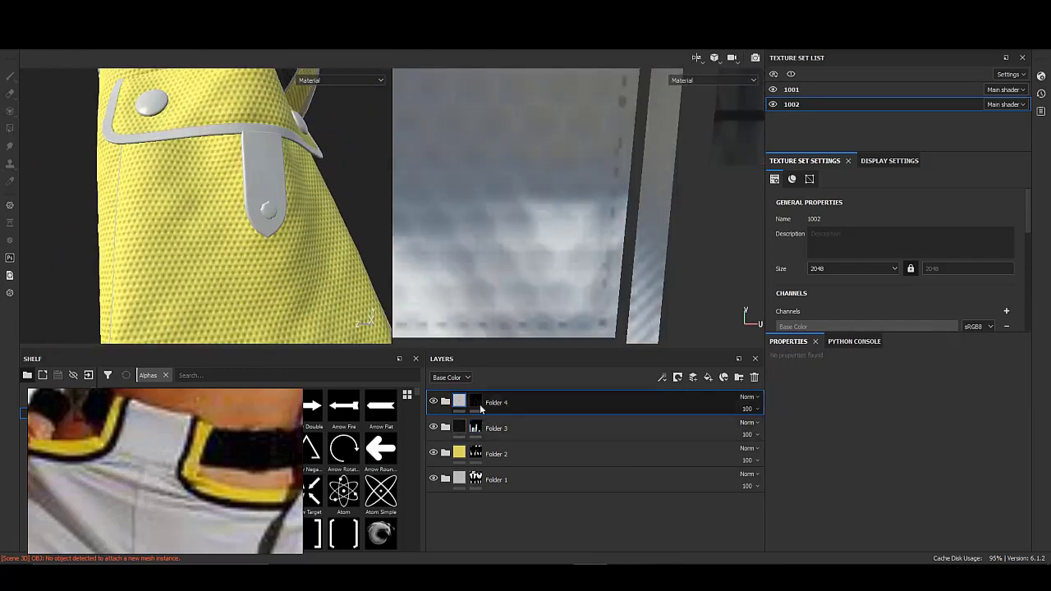
{"action": "mouse_move", "coordinate": [279, 195]}
{"action": "left_mouse_down", "text": "alt"}
{"action": "mouse_move", "coordinate": [10, 172]}
{"action": "mouse_move", "coordinate": [147, 208]}
{"action": "mouse_move", "coordinate": [175, 177]}
{"action": "mouse_move", "coordinate": [182, 213]}
{"action": "left_mouse_up", "text": "alt"}
{"action": "scroll", "coordinate": [182, 214], "scroll_direction": "up", "scroll_amount": 2}
{"action": "scroll", "coordinate": [213, 265], "scroll_direction": "up", "scroll_amount": 3}
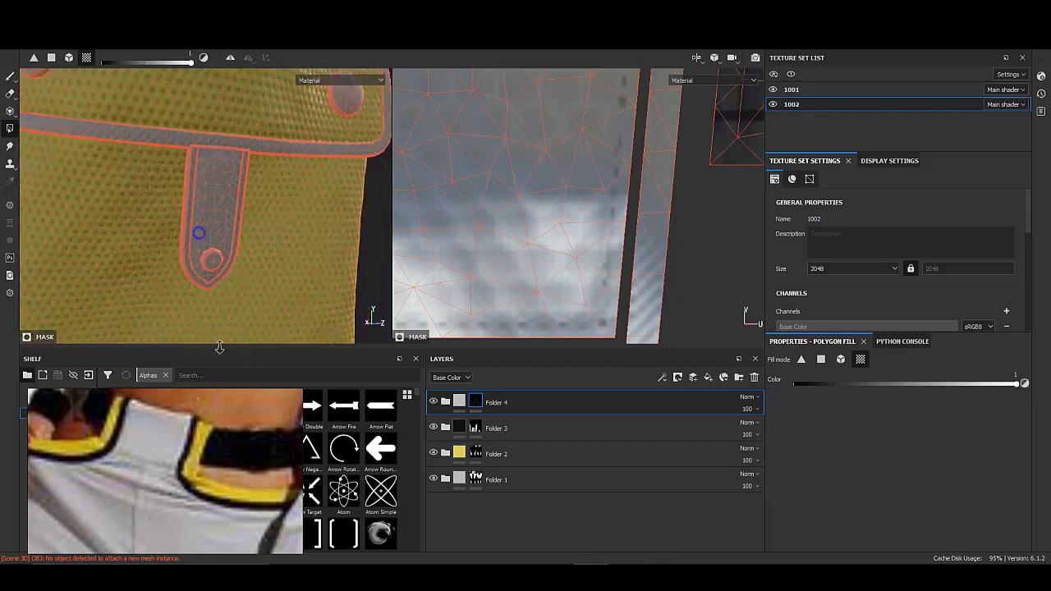
{"action": "scroll", "coordinate": [197, 246], "scroll_direction": "up", "scroll_amount": 3}
{"action": "mouse_move", "coordinate": [179, 234]}
{"action": "left_mouse_down", "text": "alt"}
{"action": "mouse_move", "coordinate": [243, 236]}
{"action": "mouse_move", "coordinate": [143, 234]}
{"action": "mouse_move", "coordinate": [258, 223]}
{"action": "mouse_move", "coordinate": [181, 258]}
{"action": "mouse_move", "coordinate": [206, 205]}
{"action": "mouse_move", "coordinate": [82, 229]}
{"action": "mouse_move", "coordinate": [178, 223]}
{"action": "mouse_move", "coordinate": [216, 205]}
{"action": "mouse_move", "coordinate": [51, 155]}
{"action": "mouse_move", "coordinate": [173, 238]}
{"action": "mouse_move", "coordinate": [237, 175]}
{"action": "mouse_move", "coordinate": [164, 192]}
{"action": "left_mouse_up", "text": "alt"}
{"action": "scroll", "coordinate": [164, 193], "scroll_direction": "up", "scroll_amount": 3}
{"action": "scroll", "coordinate": [176, 218], "scroll_direction": "up", "scroll_amount": 3}
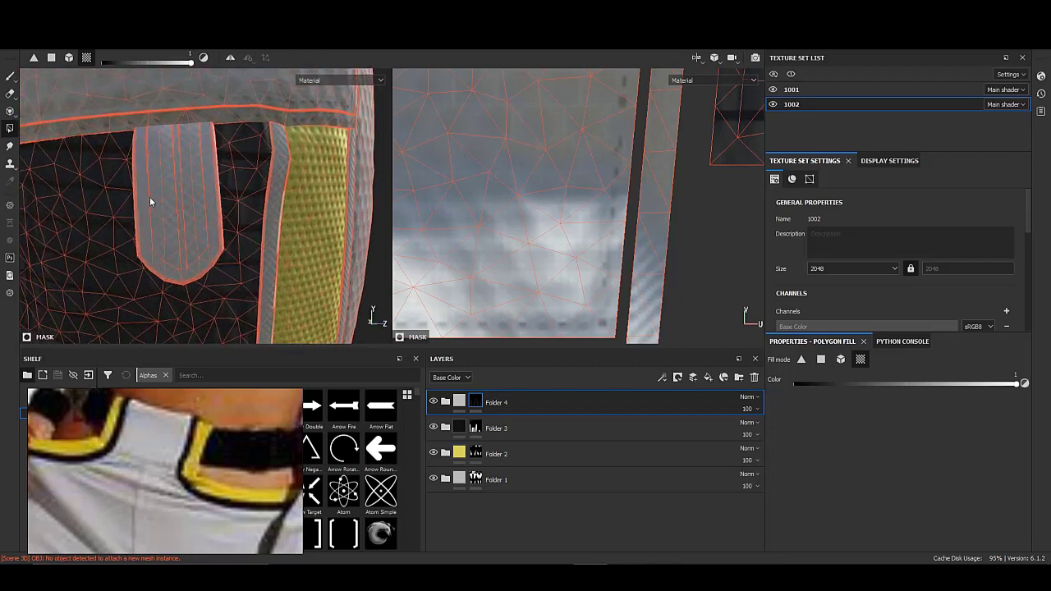
{"action": "left_click", "coordinate": [475, 427]}
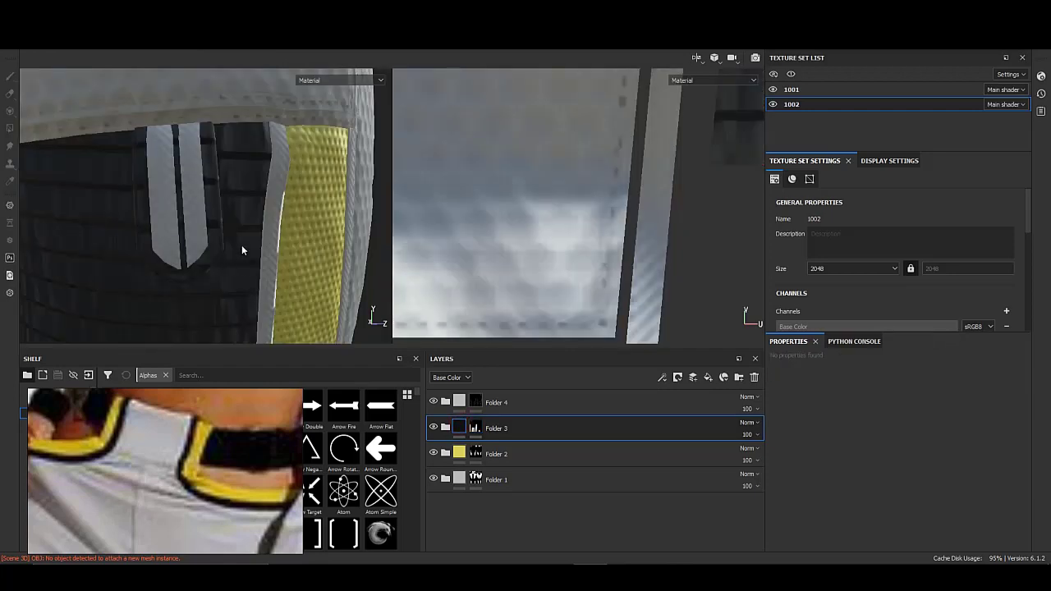
{"action": "left_click_drag", "start_coordinate": [242, 245], "coordinate": [195, 206], "text": "alt"}
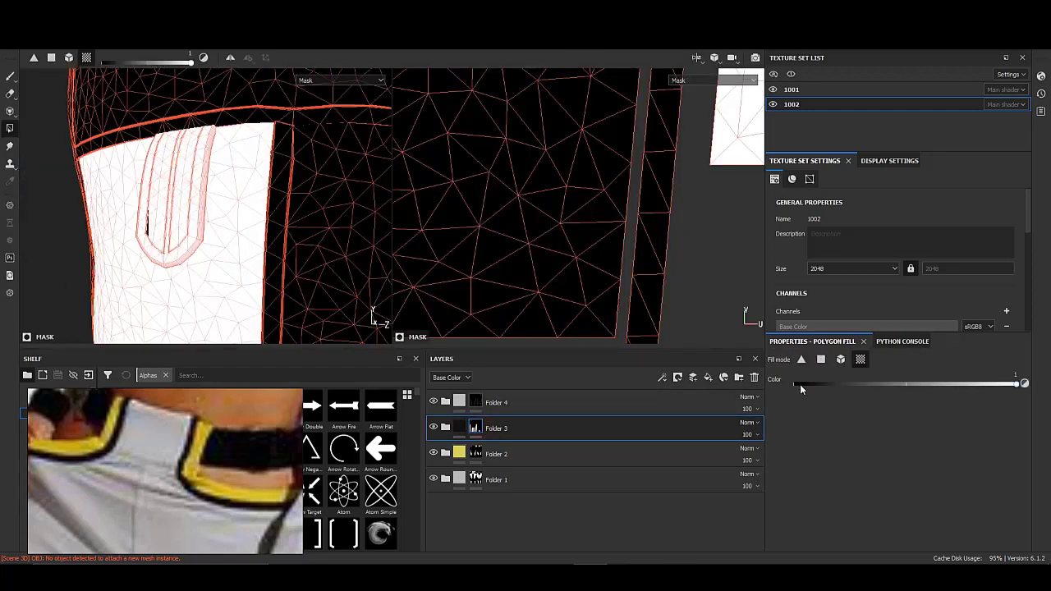
{"action": "left_click", "coordinate": [491, 411]}
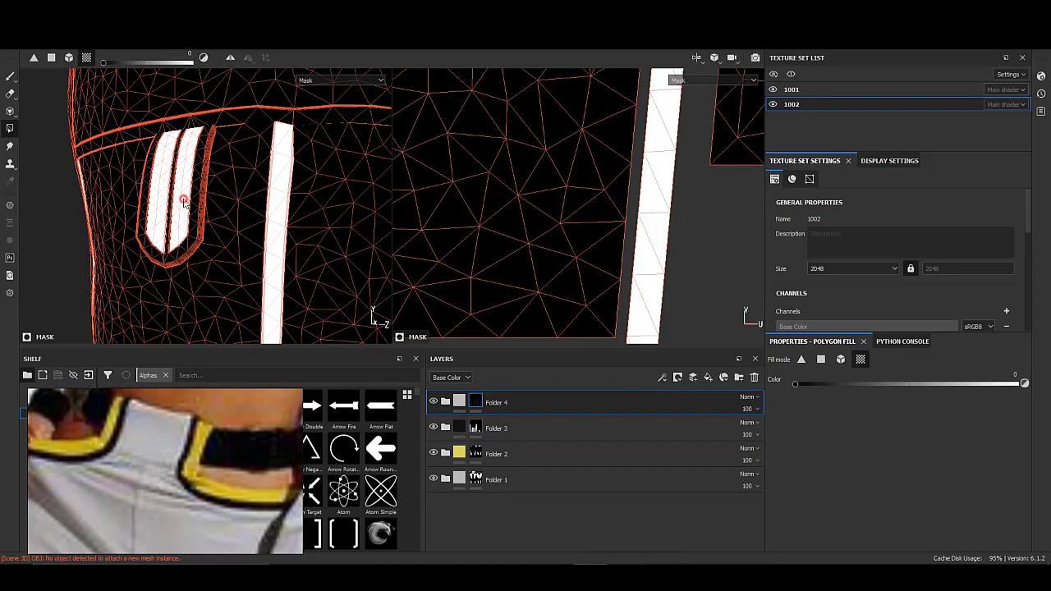
{"action": "mouse_move", "coordinate": [194, 242]}
{"action": "left_mouse_down", "text": "alt"}
{"action": "mouse_move", "coordinate": [298, 230]}
{"action": "mouse_move", "coordinate": [262, 199]}
{"action": "left_mouse_up", "text": "alt"}
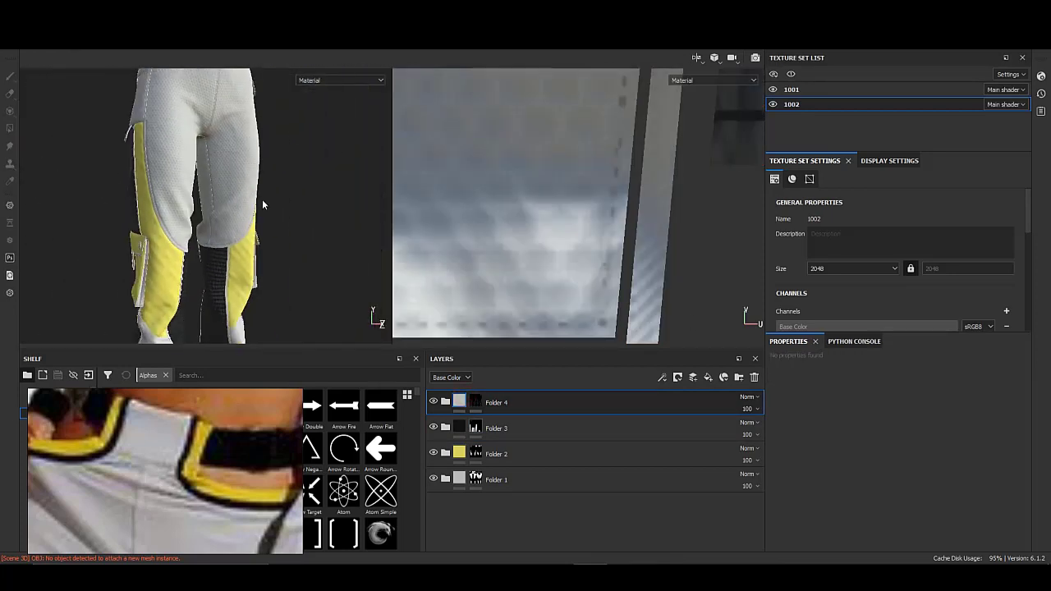
- Add a new fill layer above Folder 4 and give it a black mask
{"action": "left_click", "coordinate": [555, 401]}
{"action": "left_click", "coordinate": [724, 377]}
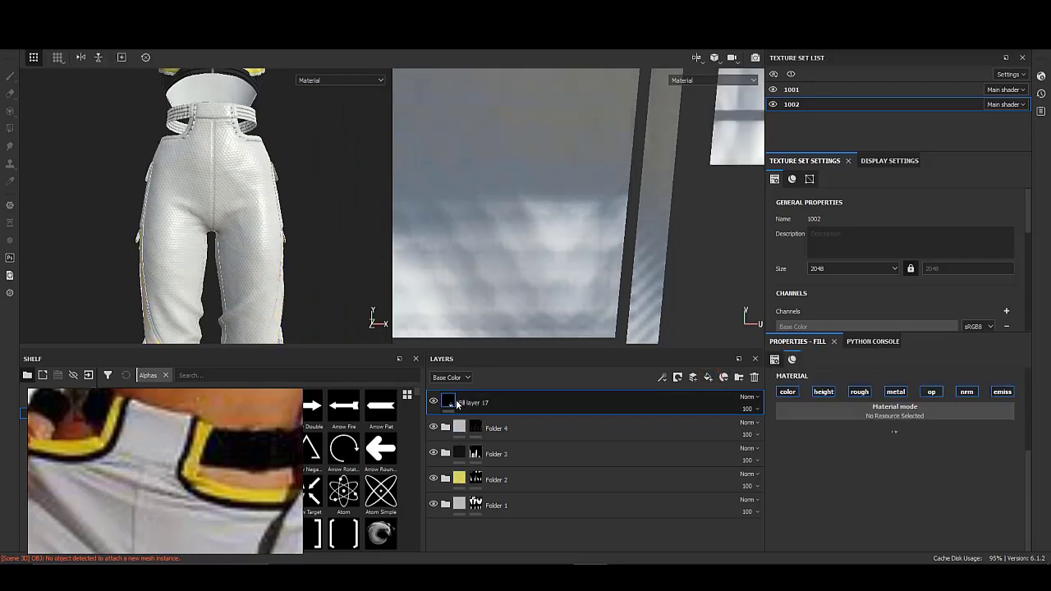
{"action": "right_click", "coordinate": [447, 403]}
{"action": "left_click", "coordinate": [517, 103]}
- Set the new fill's metallic value to about 0.27
{"action": "left_click", "coordinate": [895, 468]}
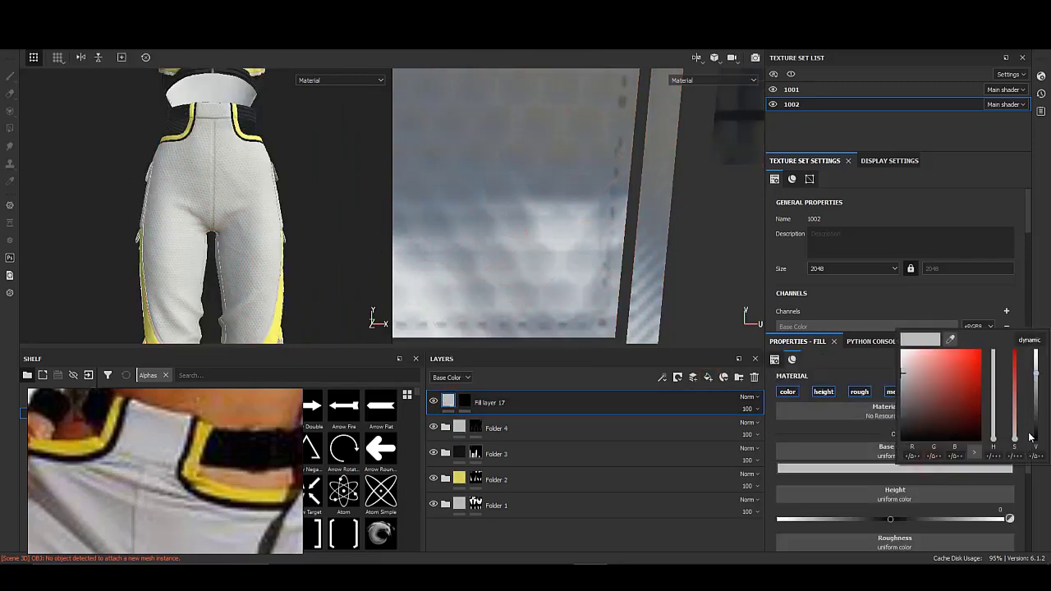
{"action": "scroll", "coordinate": [873, 455], "scroll_direction": "down", "scroll_amount": 2}
{"action": "left_click", "coordinate": [837, 484]}
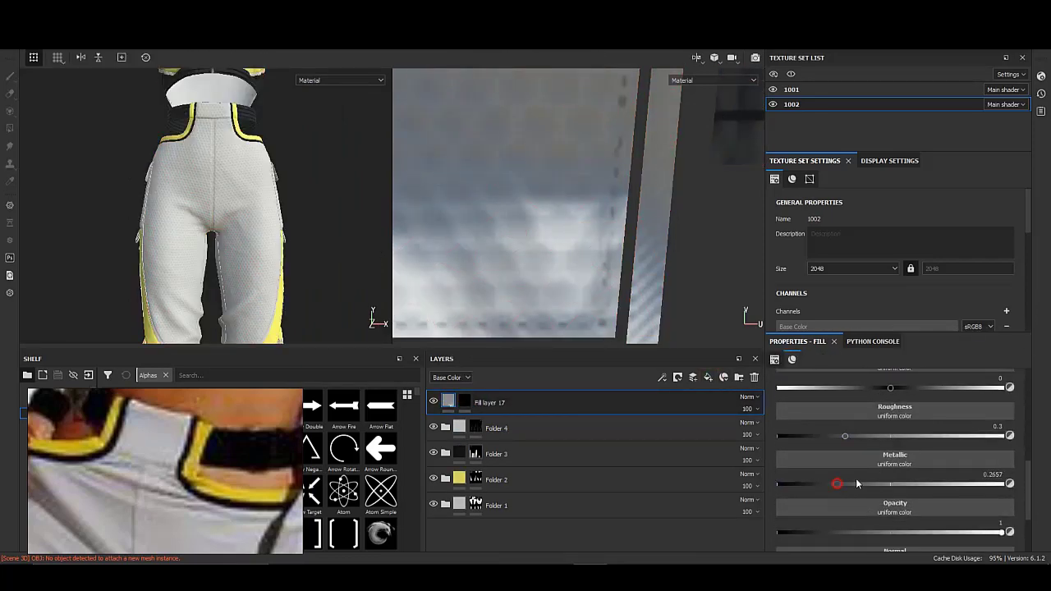
- Polygon-fill the side pocket button into the new fill layer's mask
{"action": "left_click", "coordinate": [464, 403]}
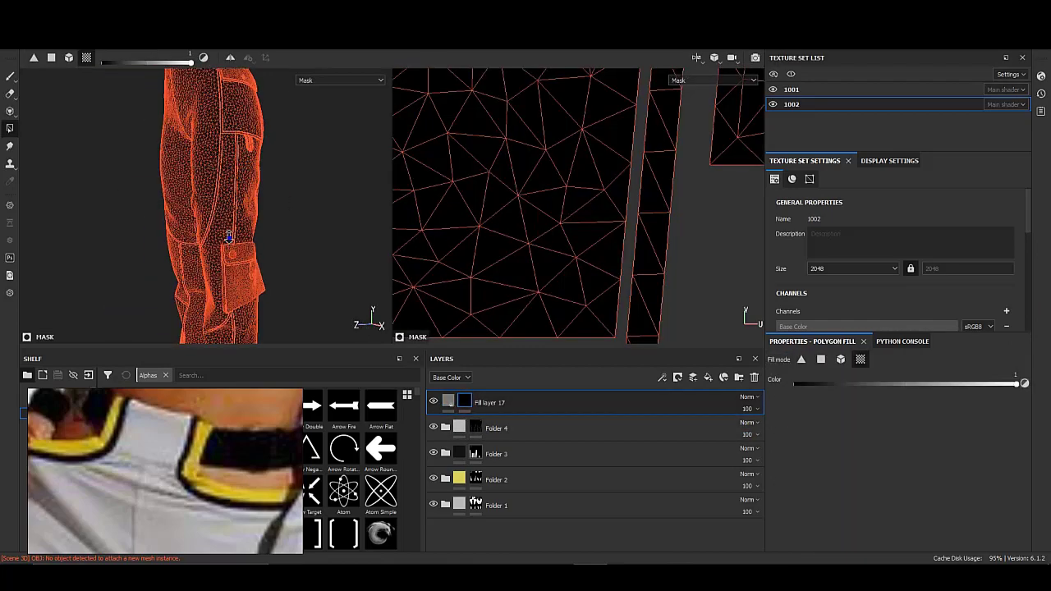
{"action": "mouse_move", "coordinate": [214, 261]}
{"action": "left_mouse_down", "text": "alt"}
{"action": "mouse_move", "coordinate": [222, 244]}
{"action": "mouse_move", "coordinate": [190, 204]}
{"action": "left_mouse_up", "text": "alt"}
{"action": "left_click", "coordinate": [175, 188]}
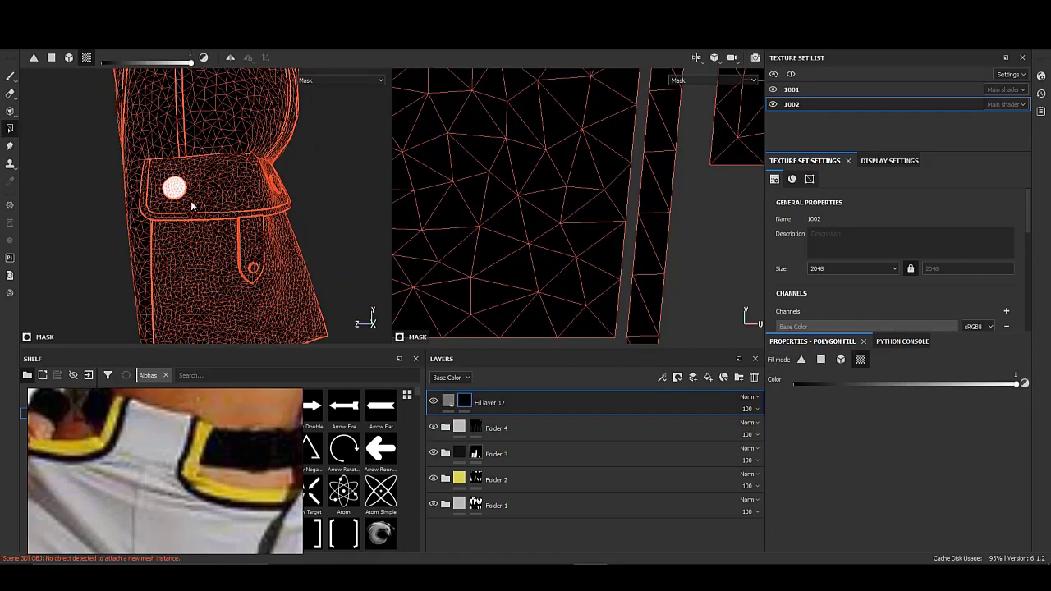
{"action": "scroll", "coordinate": [509, 206], "scroll_direction": "down", "scroll_amount": 3}
{"action": "scroll", "coordinate": [598, 247], "scroll_direction": "down", "scroll_amount": 2}
{"action": "scroll", "coordinate": [575, 253], "scroll_direction": "down", "scroll_amount": 2}
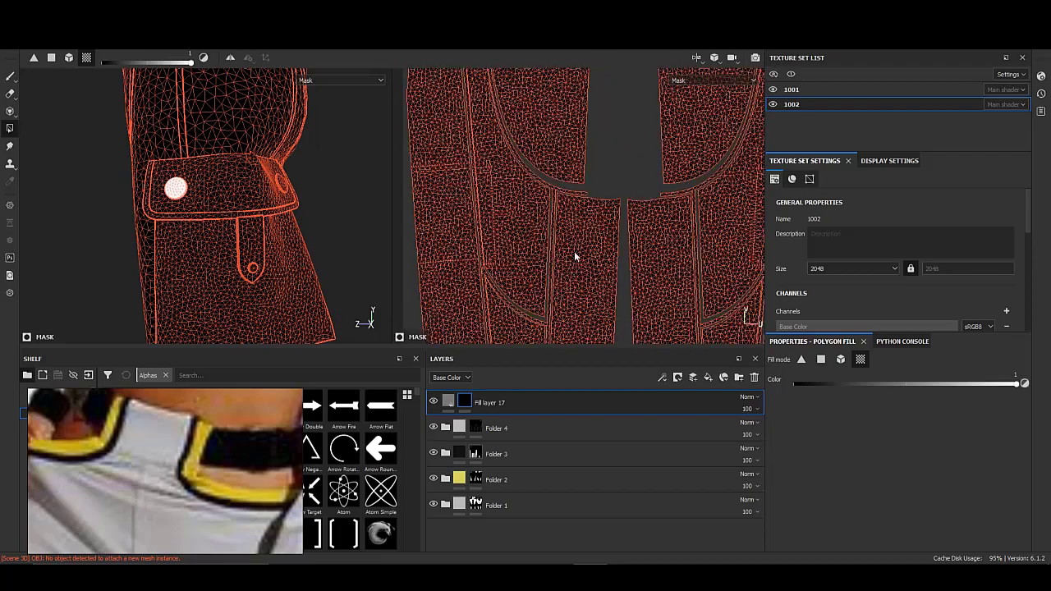
{"action": "scroll", "coordinate": [575, 247], "scroll_direction": "down", "scroll_amount": 3}
{"action": "scroll", "coordinate": [576, 209], "scroll_direction": "down", "scroll_amount": 2}
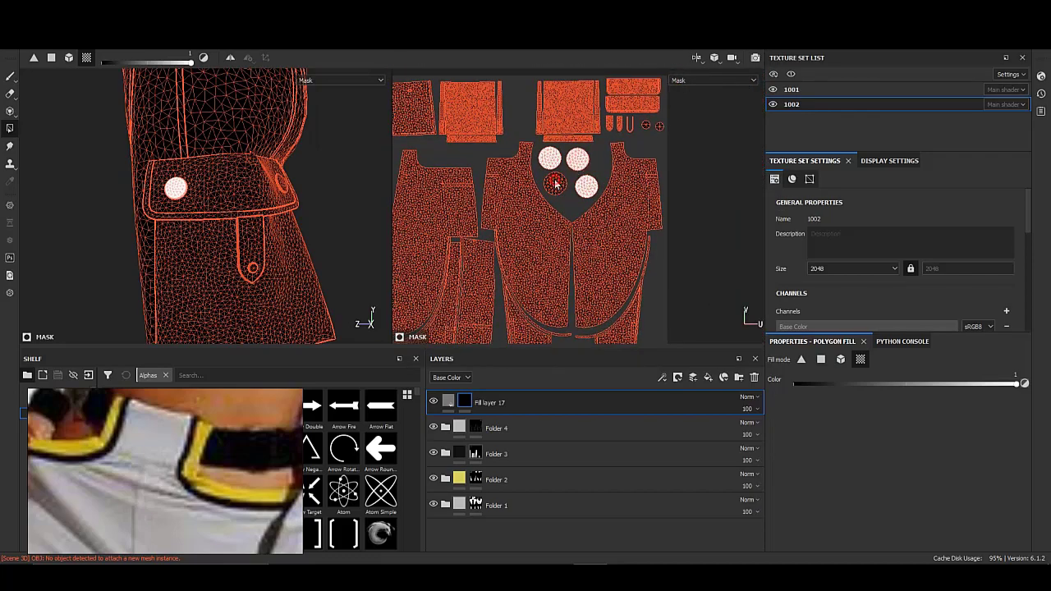
{"action": "mouse_move", "coordinate": [637, 190]}
{"action": "middle_mouse_down"}
{"action": "mouse_move", "coordinate": [534, 174]}
{"action": "mouse_move", "coordinate": [703, 202]}
{"action": "mouse_move", "coordinate": [641, 271]}
{"action": "middle_mouse_up"}
{"action": "scroll", "coordinate": [641, 247], "scroll_direction": "up", "scroll_amount": 2}
{"action": "scroll", "coordinate": [601, 216], "scroll_direction": "up", "scroll_amount": 2}
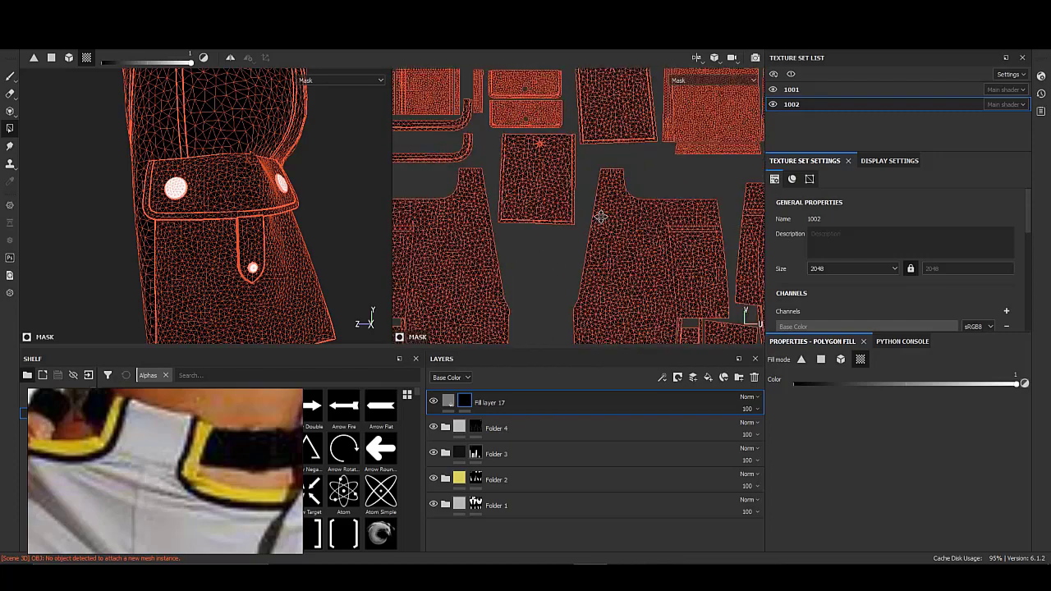
{"action": "scroll", "coordinate": [602, 216], "scroll_direction": "down", "scroll_amount": 2}
- Back in the fill's material settings, adjust its base colour for a shiny metal button look
{"action": "left_click", "coordinate": [448, 403]}
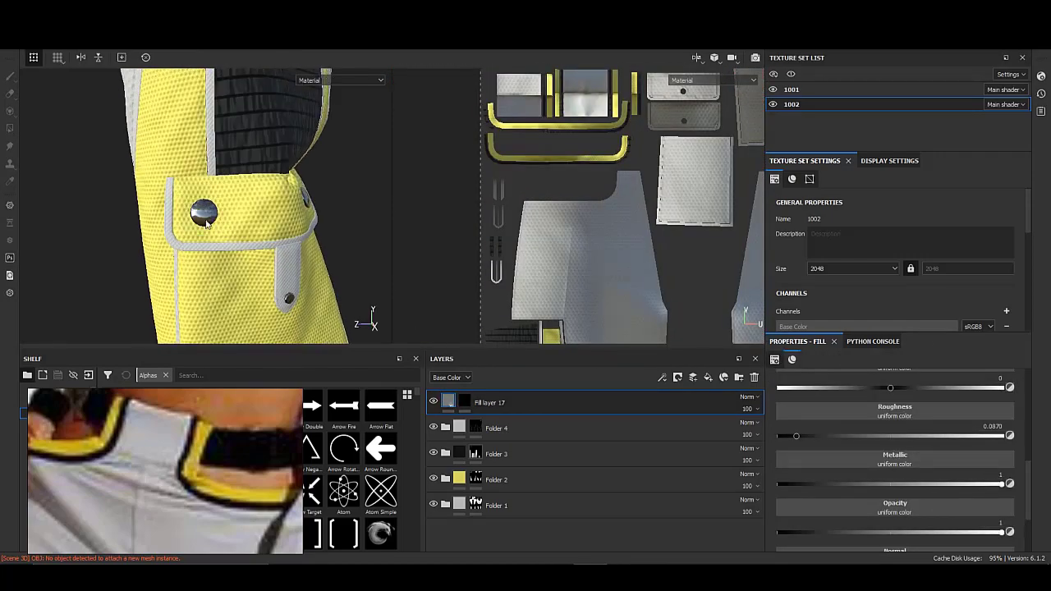
{"action": "scroll", "coordinate": [246, 234], "scroll_direction": "down", "scroll_amount": 2}
{"action": "left_click_drag", "start_coordinate": [291, 243], "coordinate": [493, 288], "text": "alt"}
{"action": "scroll", "coordinate": [942, 449], "scroll_direction": "up", "scroll_amount": 3}
{"action": "left_click", "coordinate": [941, 435]}
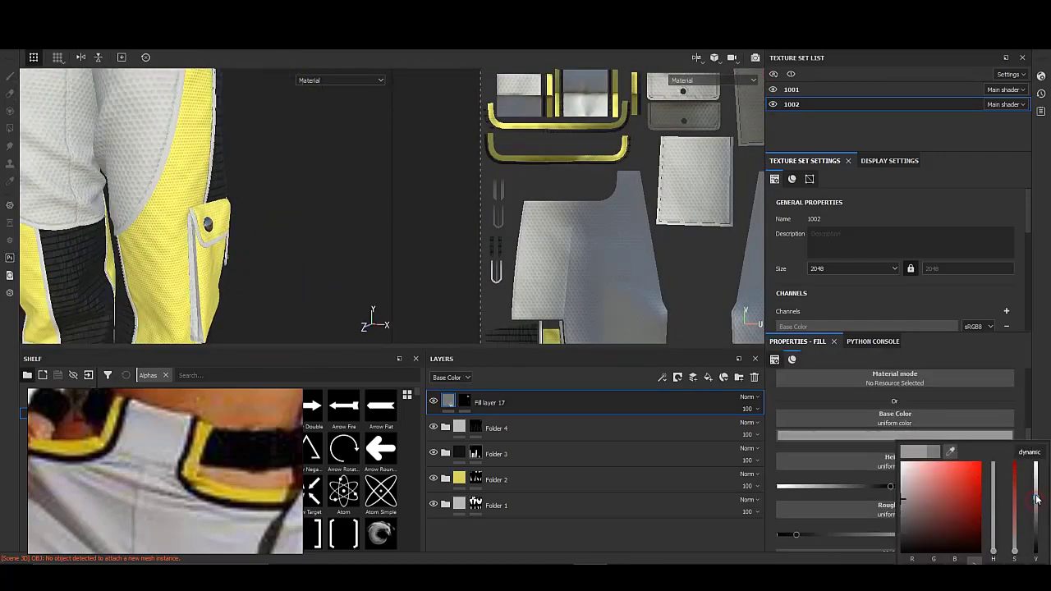
{"action": "scroll", "coordinate": [807, 498], "scroll_direction": "down", "scroll_amount": 2}
{"action": "mouse_move", "coordinate": [205, 206]}
{"action": "left_mouse_down", "text": "alt"}
{"action": "mouse_move", "coordinate": [26, 158]}
{"action": "mouse_move", "coordinate": [278, 281]}
{"action": "mouse_move", "coordinate": [244, 175]}
{"action": "mouse_move", "coordinate": [263, 219]}
{"action": "left_mouse_up", "text": "alt"}
{"action": "scroll", "coordinate": [246, 222], "scroll_direction": "up", "scroll_amount": 3}
{"action": "scroll", "coordinate": [235, 227], "scroll_direction": "up", "scroll_amount": 2}
- Compare Folder 4's and Folder 3's masks around the pants pocket
{"action": "left_click", "coordinate": [477, 425]}
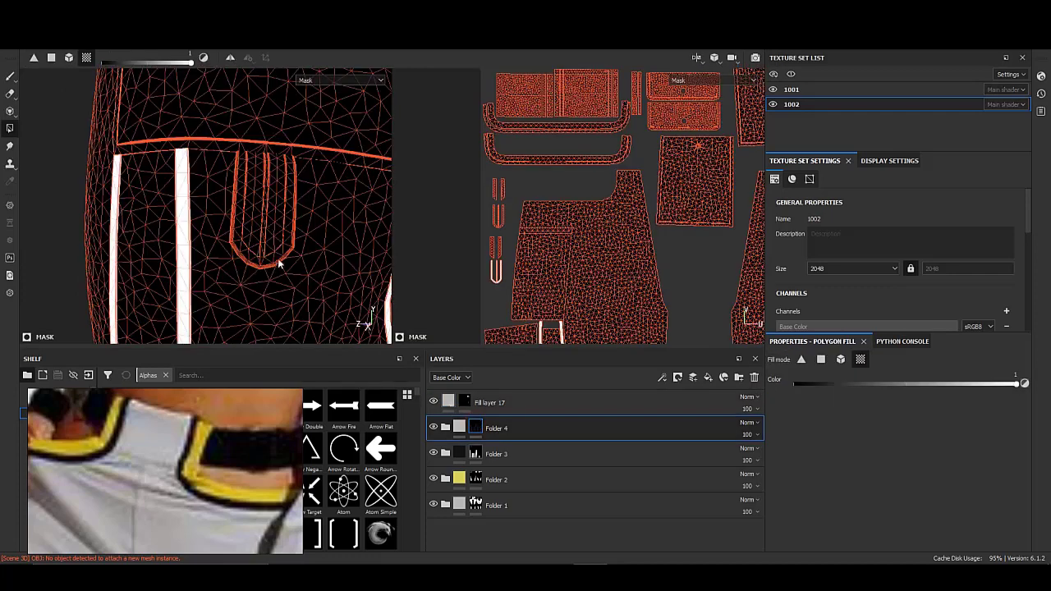
{"action": "left_click", "coordinate": [475, 454]}
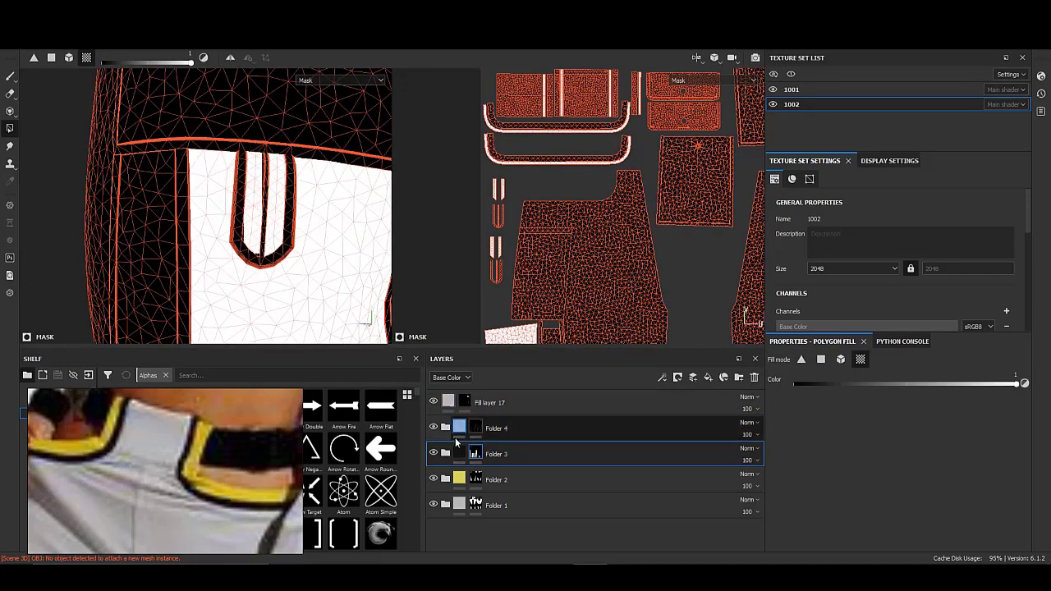
{"action": "left_click", "coordinate": [459, 453]}
{"action": "scroll", "coordinate": [62, 161], "scroll_direction": "down", "scroll_amount": 3}
{"action": "mouse_move", "coordinate": [82, 145]}
{"action": "left_mouse_down", "text": "alt"}
{"action": "mouse_move", "coordinate": [239, 172]}
{"action": "mouse_move", "coordinate": [301, 206]}
{"action": "mouse_move", "coordinate": [262, 225]}
{"action": "mouse_move", "coordinate": [262, 262]}
{"action": "left_mouse_up", "text": "alt"}
{"action": "right_click_drag", "start_coordinate": [262, 263], "coordinate": [247, 205], "text": "alt"}
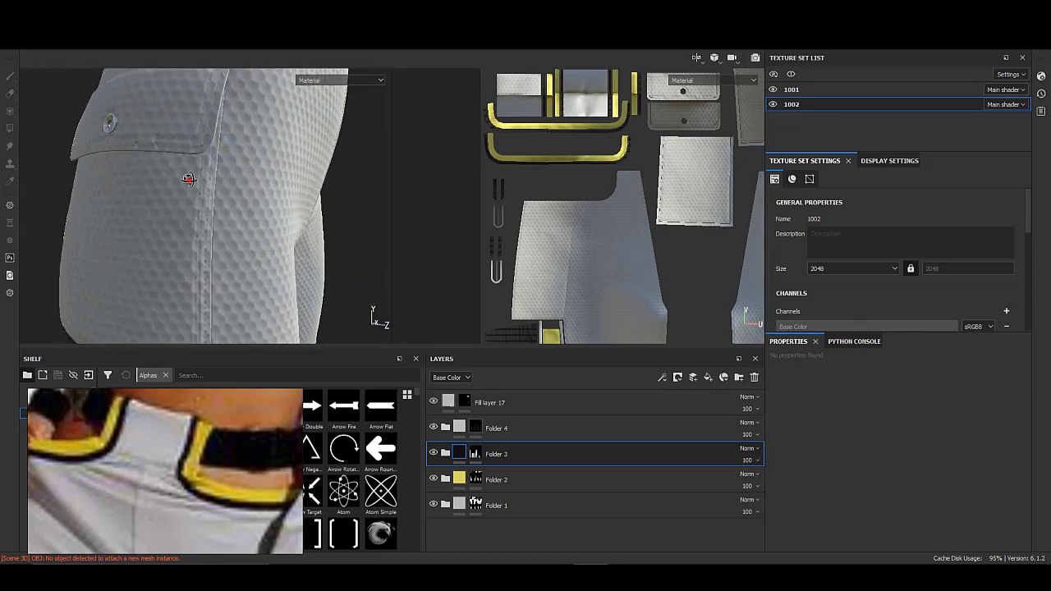
{"action": "mouse_move", "coordinate": [246, 205]}
{"action": "left_mouse_down", "text": "alt"}
{"action": "mouse_move", "coordinate": [240, 182]}
{"action": "mouse_move", "coordinate": [271, 247]}
{"action": "mouse_move", "coordinate": [255, 299]}
{"action": "mouse_move", "coordinate": [246, 202]}
{"action": "mouse_move", "coordinate": [272, 214]}
{"action": "left_mouse_up", "text": "alt"}
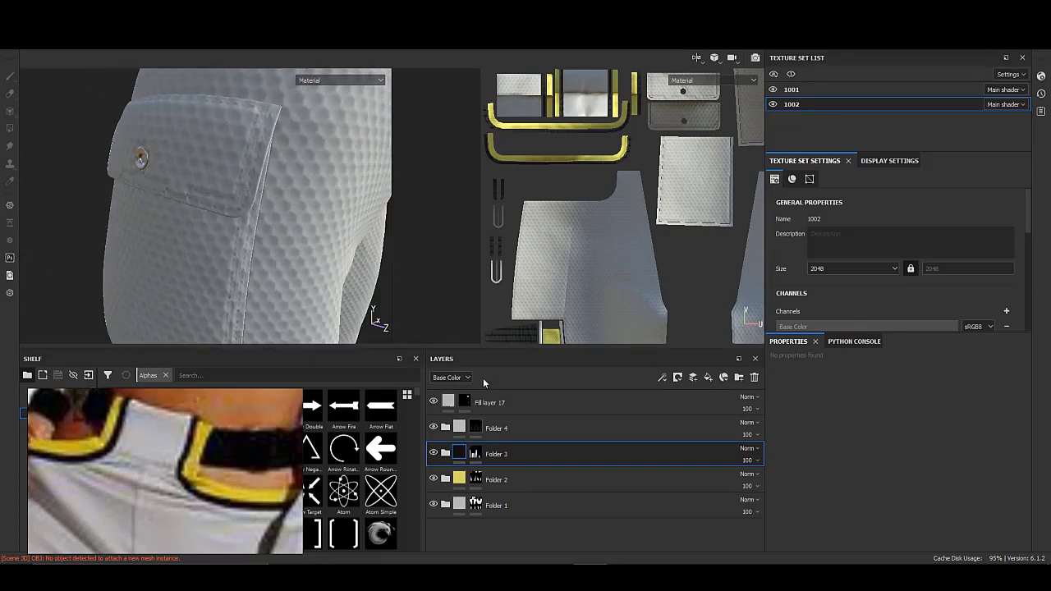
- Toggle Folder 4 between mask and material views on the side of the pocket
{"action": "left_click", "coordinate": [475, 428]}
{"action": "scroll", "coordinate": [255, 446], "scroll_direction": "down", "scroll_amount": 3}
{"action": "scroll", "coordinate": [252, 524], "scroll_direction": "up", "scroll_amount": 2}
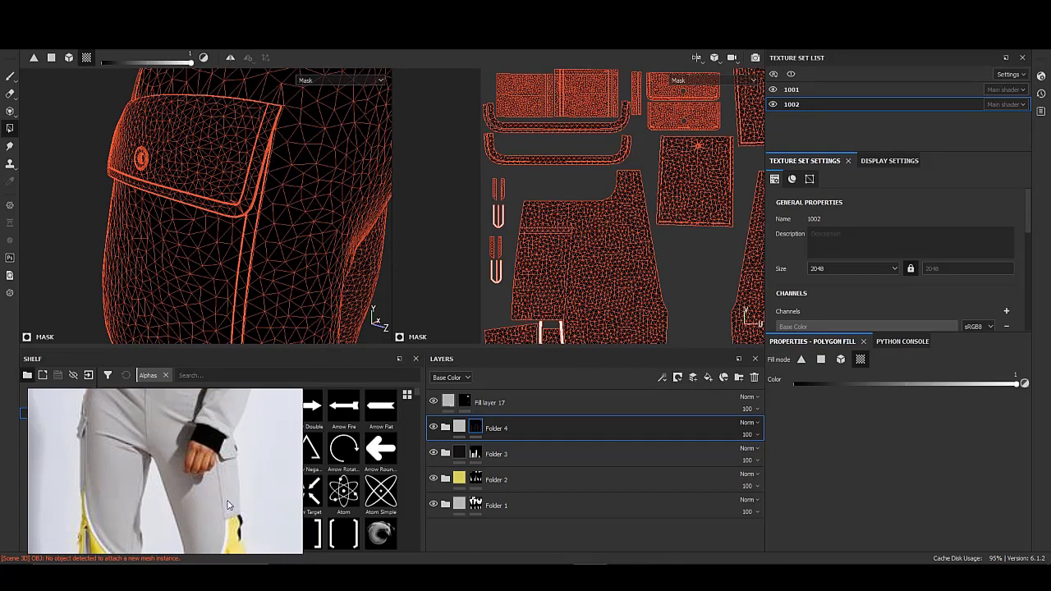
{"action": "scroll", "coordinate": [228, 495], "scroll_direction": "up", "scroll_amount": 2}
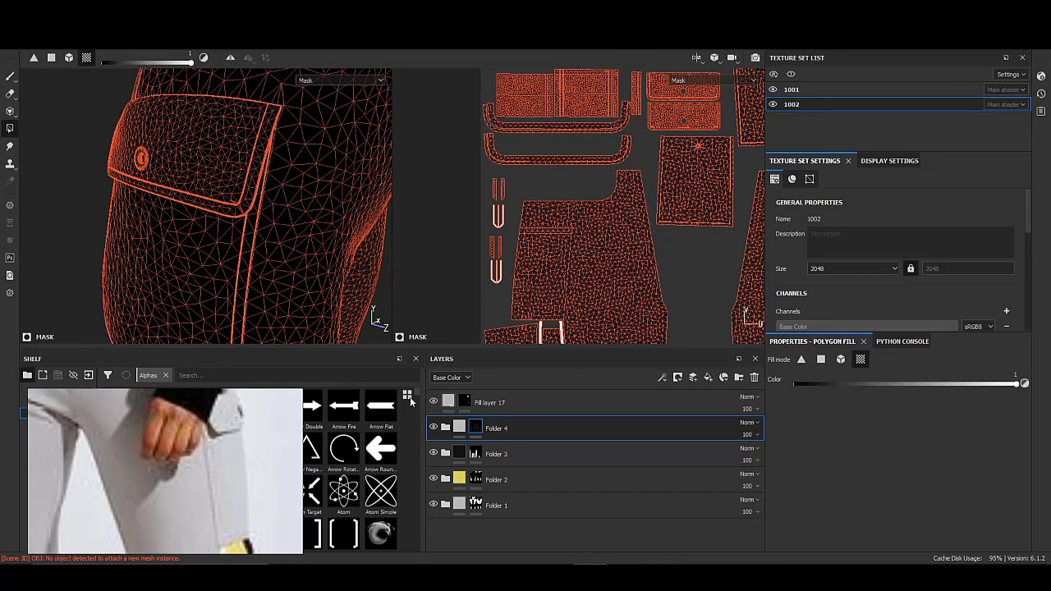
{"action": "left_click", "coordinate": [457, 431]}
{"action": "mouse_move", "coordinate": [282, 234]}
{"action": "left_mouse_down", "text": "alt"}
{"action": "mouse_move", "coordinate": [206, 199]}
{"action": "mouse_move", "coordinate": [247, 205]}
{"action": "left_mouse_up", "text": "alt"}
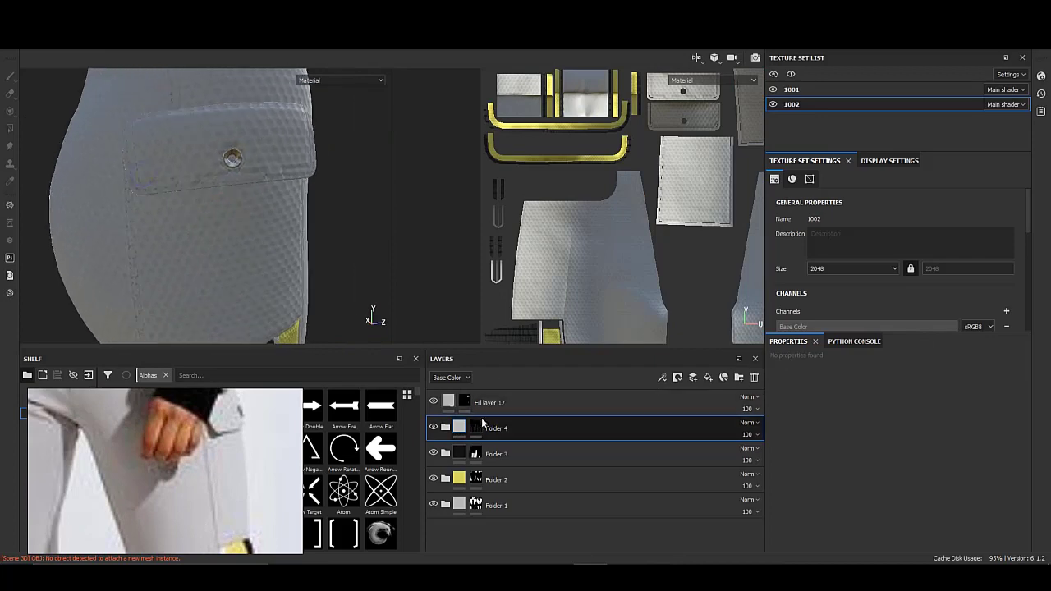
{"action": "left_click", "coordinate": [477, 427]}
- Check Folder 1's mask on the pocket, then return it to material view
{"action": "left_click", "coordinate": [477, 503]}
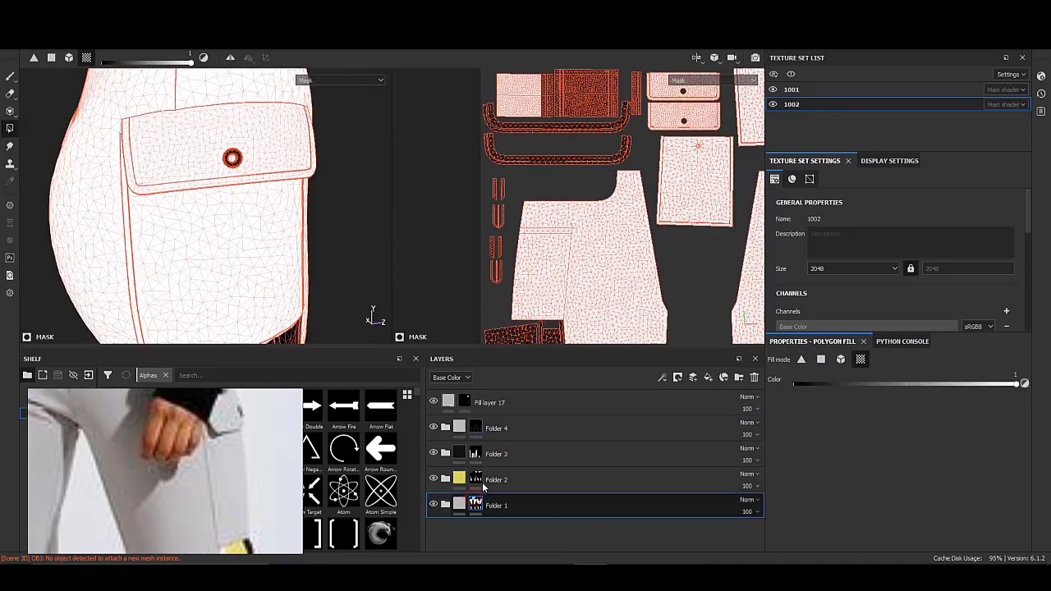
{"action": "left_click_drag", "start_coordinate": [173, 223], "coordinate": [184, 224], "text": "alt"}
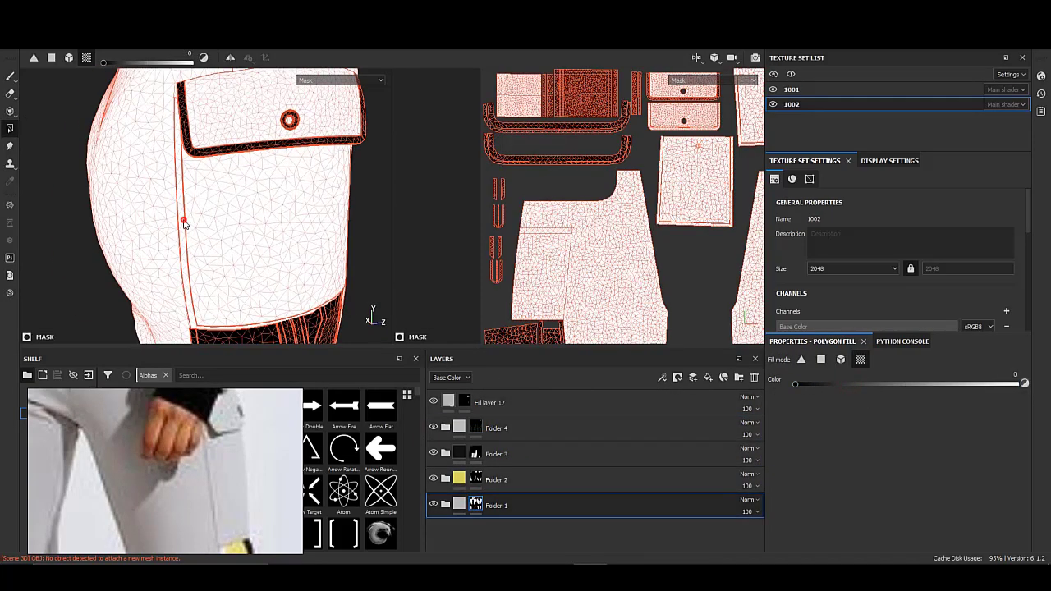
{"action": "left_click_drag", "start_coordinate": [241, 243], "coordinate": [146, 218], "text": "alt"}
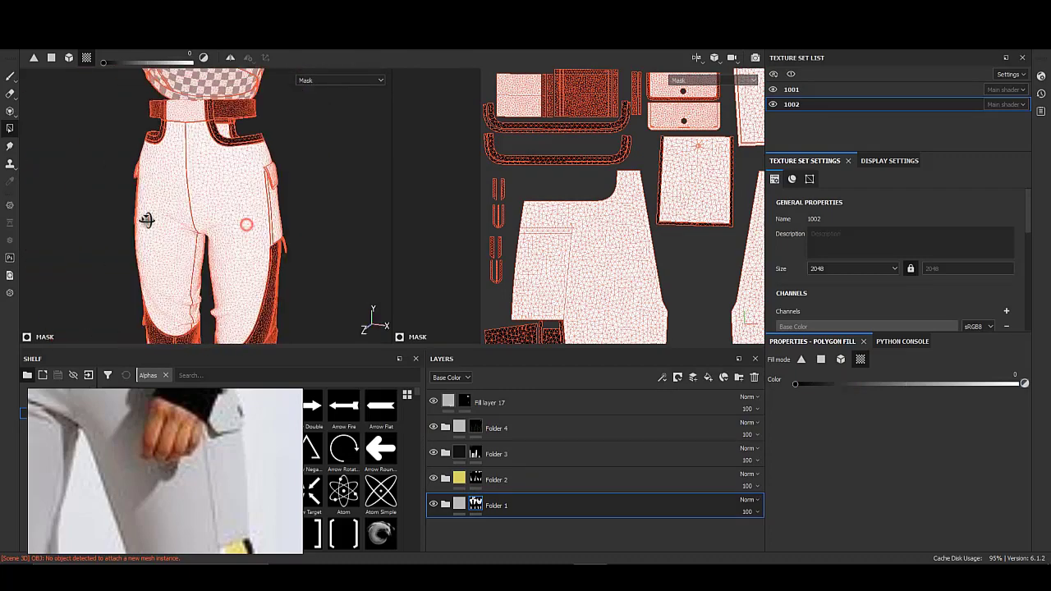
{"action": "scroll", "coordinate": [246, 205], "scroll_direction": "up", "scroll_amount": 5}
{"action": "left_click", "coordinate": [459, 504]}
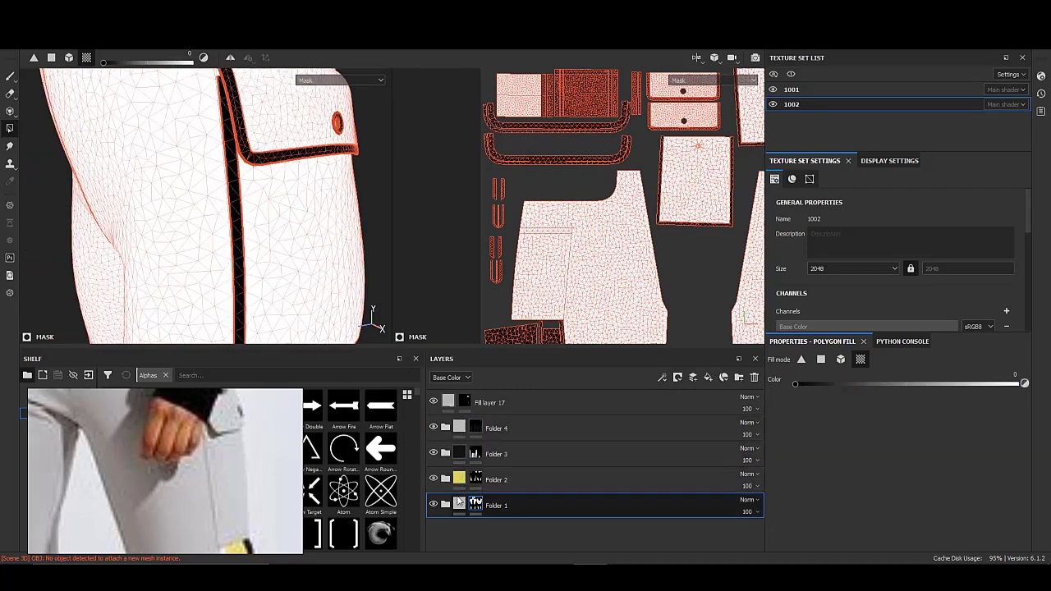
{"action": "left_click_drag", "start_coordinate": [258, 212], "coordinate": [214, 210], "text": "alt"}
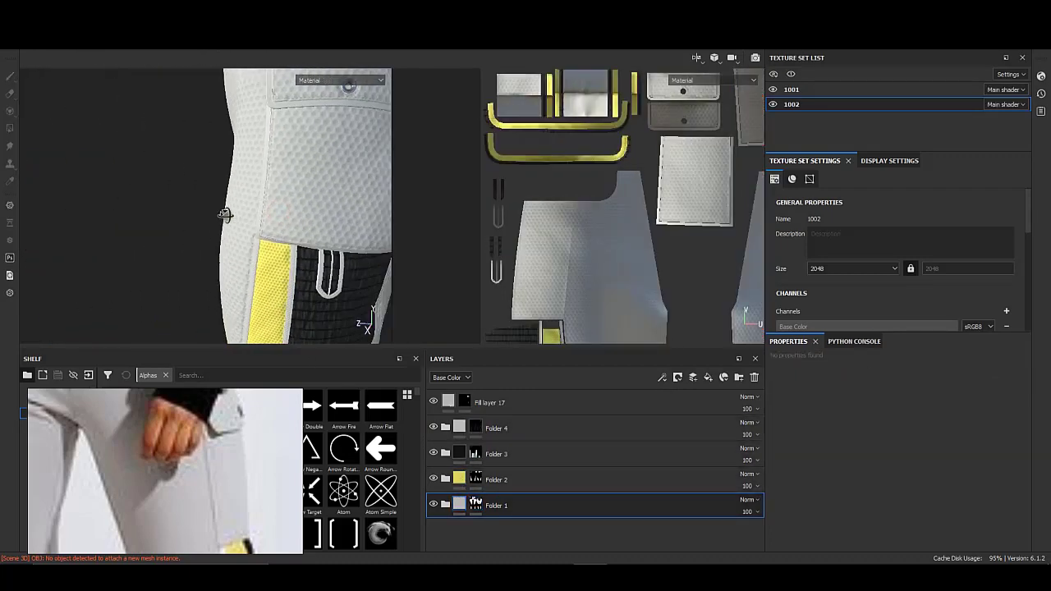
- Recheck Folder 4's and Folder 3's masks around the back of the pocket
{"action": "left_click", "coordinate": [475, 426]}
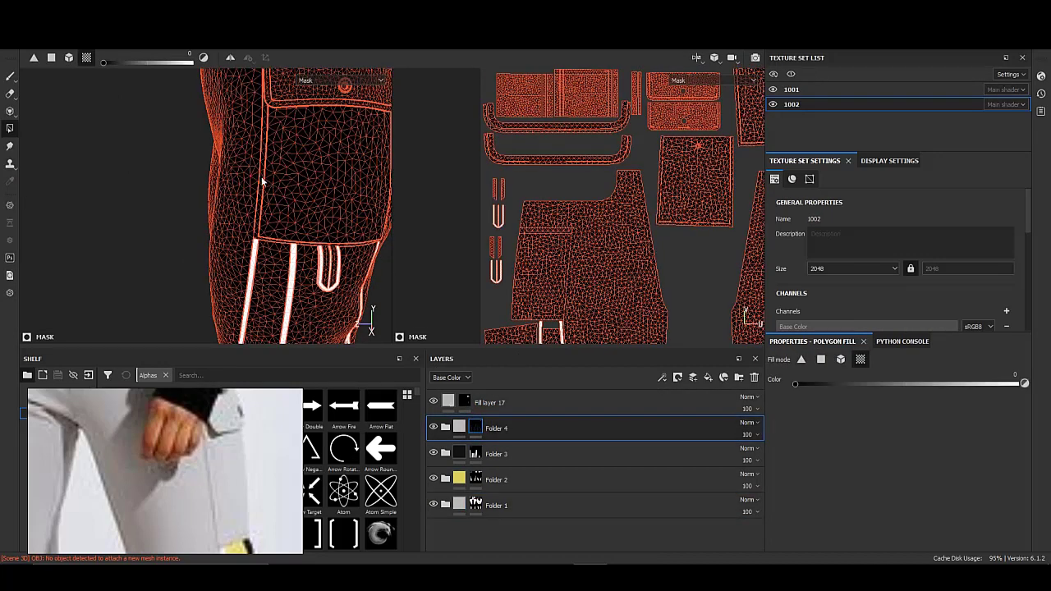
{"action": "left_click_drag", "start_coordinate": [263, 182], "coordinate": [272, 195], "text": "alt"}
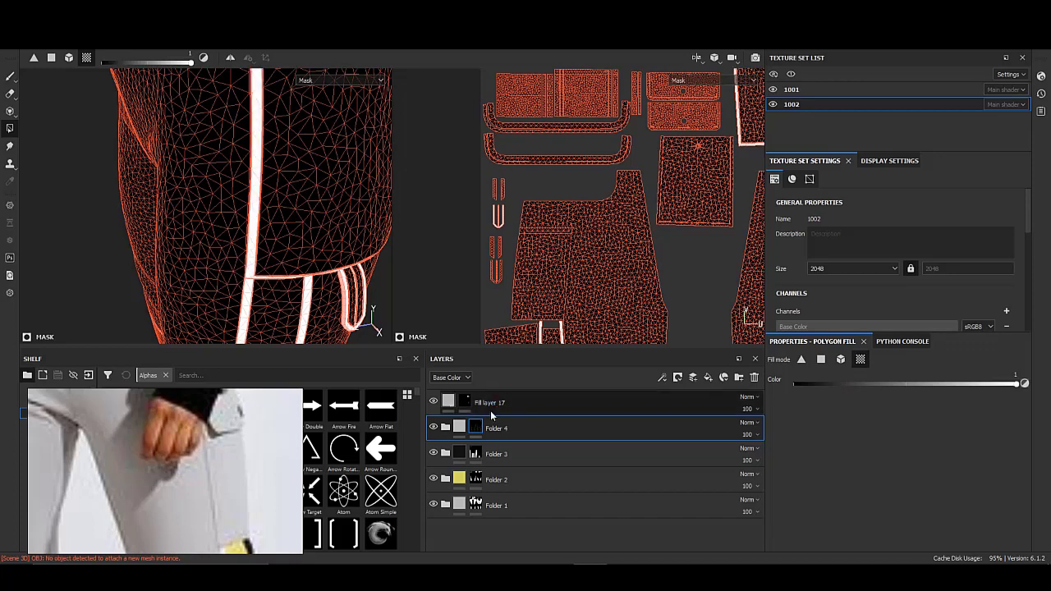
{"action": "left_click", "coordinate": [459, 427]}
{"action": "left_click_drag", "start_coordinate": [271, 230], "coordinate": [316, 309], "text": "alt"}
{"action": "left_click", "coordinate": [476, 454]}
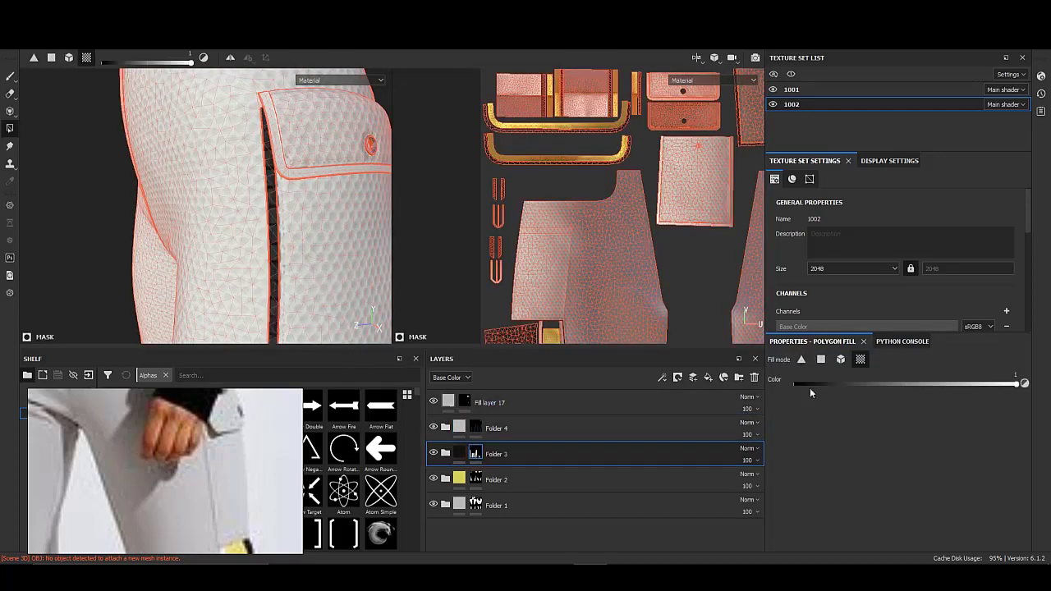
{"action": "left_click", "coordinate": [459, 453]}
{"action": "mouse_move", "coordinate": [301, 270]}
{"action": "left_mouse_down", "text": "alt"}
{"action": "mouse_move", "coordinate": [159, 199]}
{"action": "mouse_move", "coordinate": [192, 235]}
{"action": "mouse_move", "coordinate": [182, 193]}
{"action": "left_mouse_up", "text": "alt"}
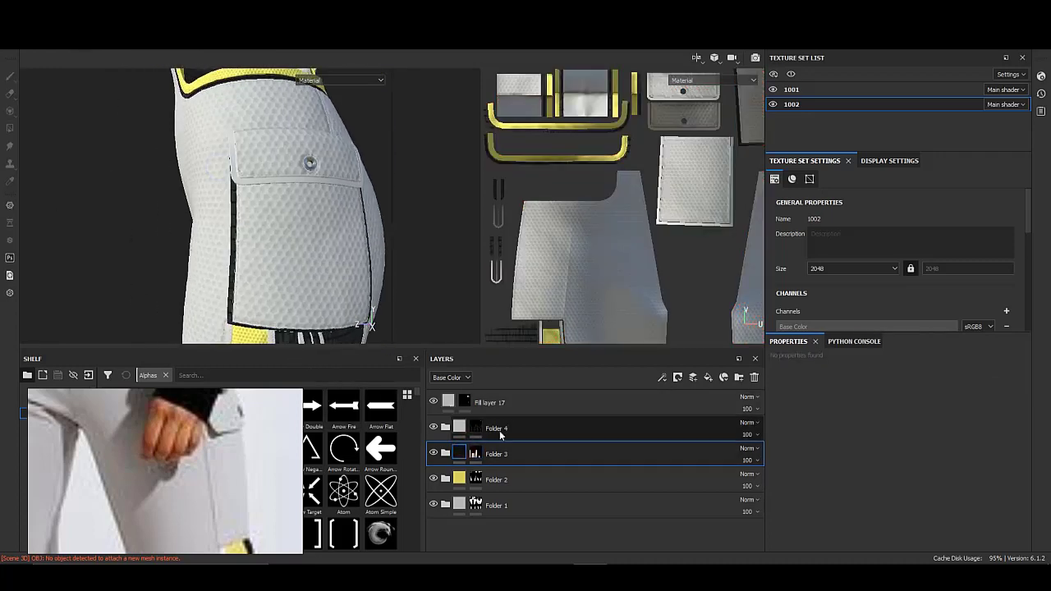
{"action": "left_click", "coordinate": [476, 453]}
{"action": "left_click", "coordinate": [456, 452]}
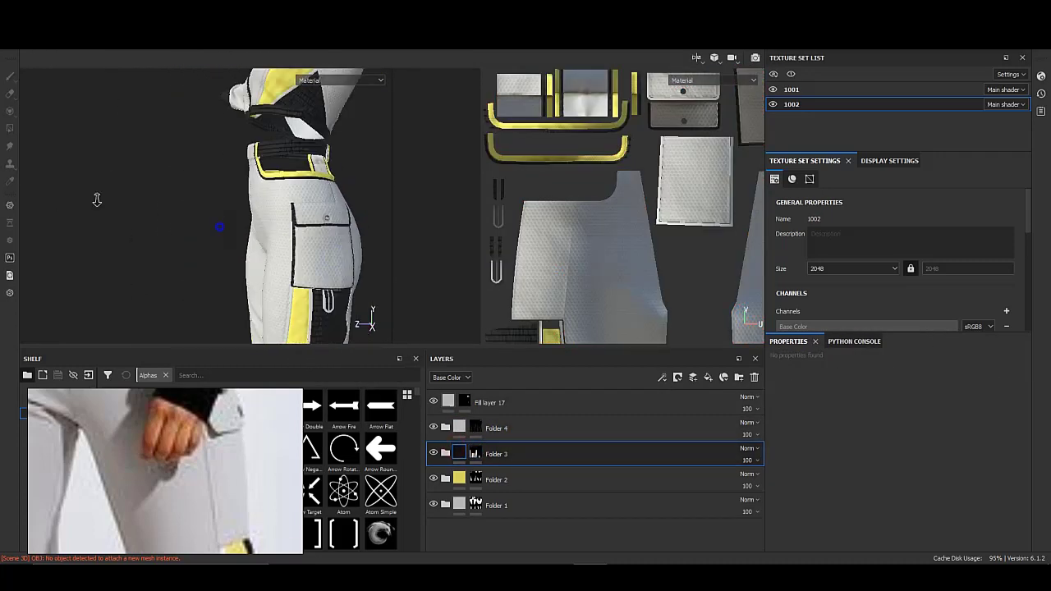
- Show Folder 4's mask on the pocket flap, then expand Folder 4 and select Fill layer 16
{"action": "mouse_move", "coordinate": [97, 199]}
{"action": "left_mouse_down", "text": "alt"}
{"action": "mouse_move", "coordinate": [197, 240]}
{"action": "mouse_move", "coordinate": [198, 257]}
{"action": "left_mouse_up", "text": "alt"}
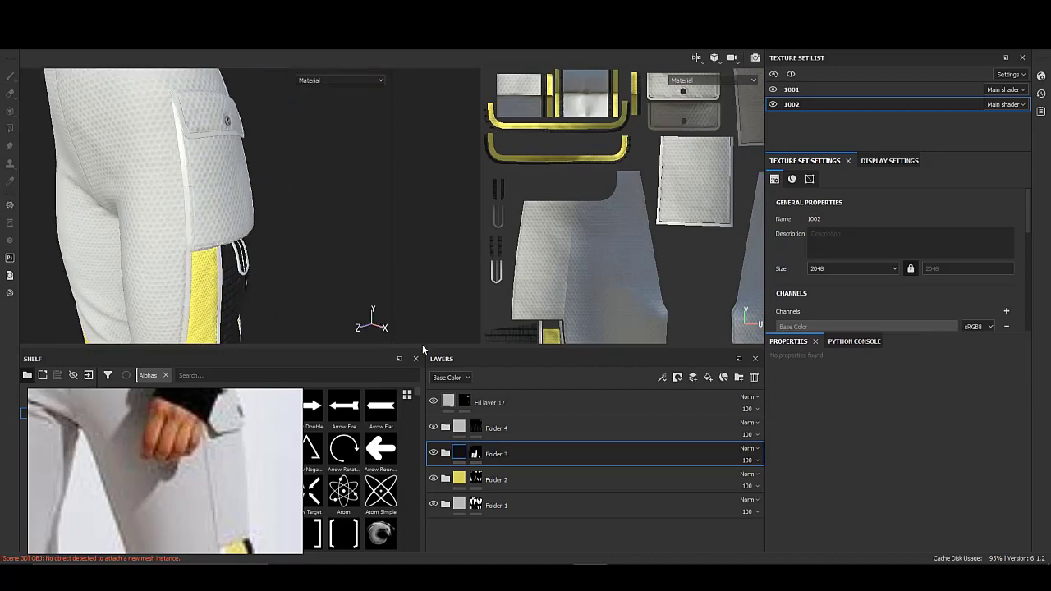
{"action": "left_click", "coordinate": [476, 428]}
{"action": "scroll", "coordinate": [204, 162], "scroll_direction": "up", "scroll_amount": 2}
{"action": "left_click_drag", "start_coordinate": [209, 124], "coordinate": [276, 201], "text": "alt"}
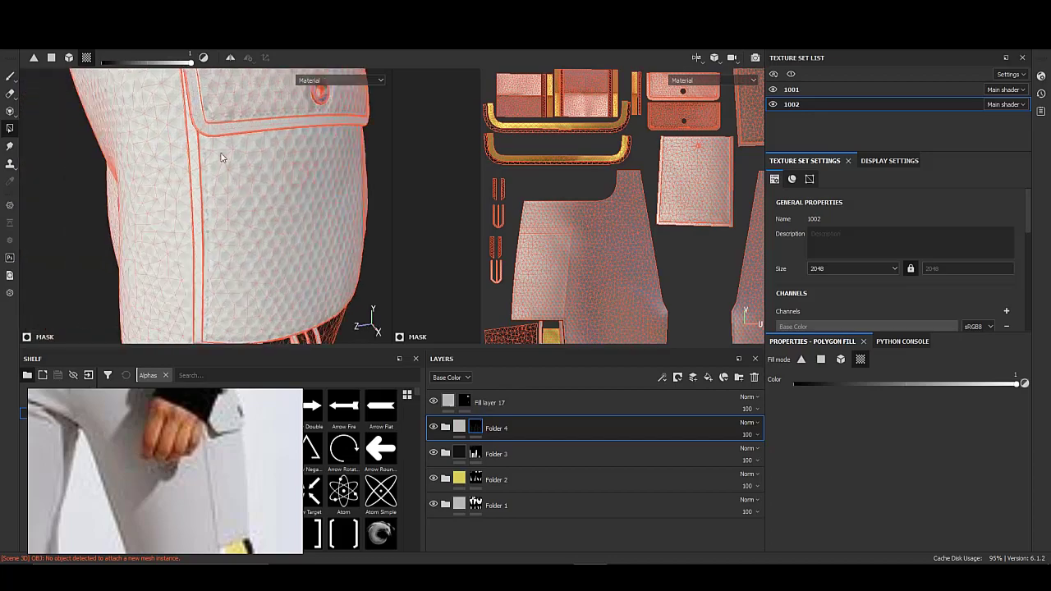
{"action": "key", "text": "m"}
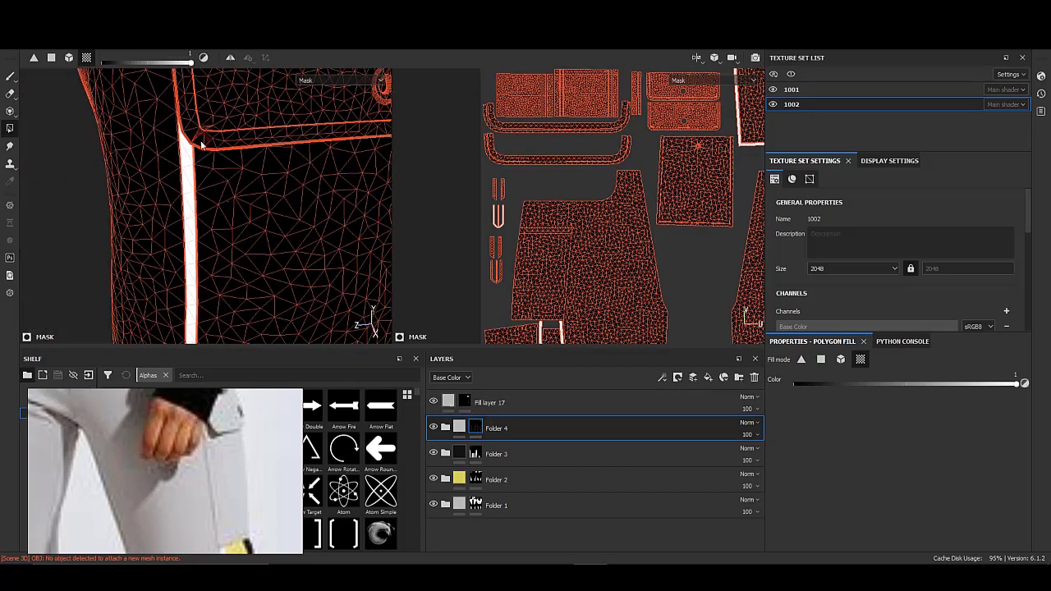
{"action": "scroll", "coordinate": [126, 208], "scroll_direction": "down", "scroll_amount": 3}
{"action": "mouse_move", "coordinate": [126, 209]}
{"action": "left_mouse_down", "text": "alt"}
{"action": "mouse_move", "coordinate": [250, 166]}
{"action": "mouse_move", "coordinate": [336, 216]}
{"action": "mouse_move", "coordinate": [235, 216]}
{"action": "mouse_move", "coordinate": [288, 279]}
{"action": "left_mouse_up", "text": "alt"}
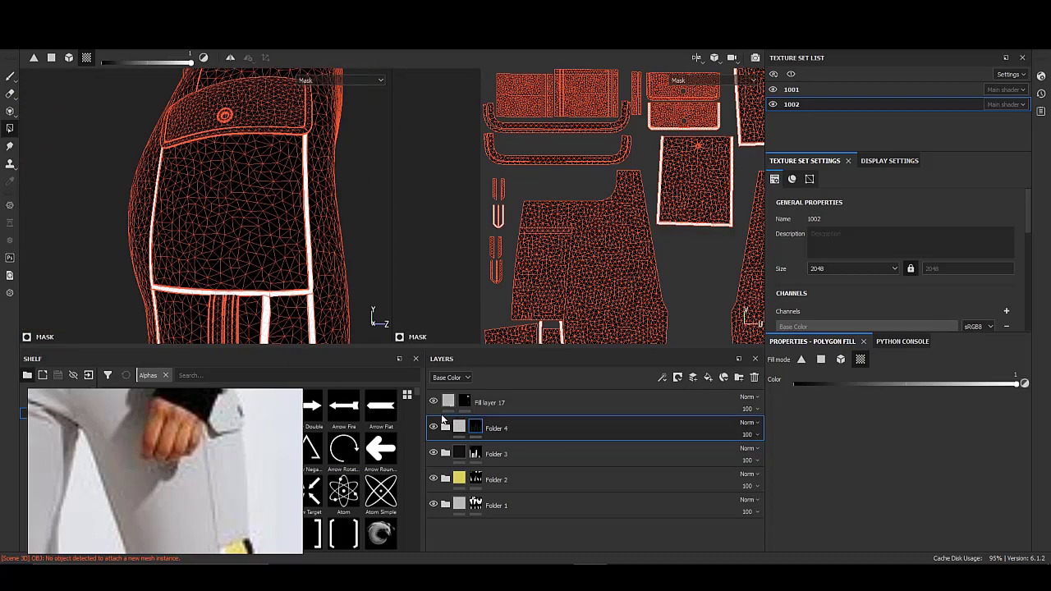
{"action": "left_click", "coordinate": [446, 428]}
{"action": "left_click", "coordinate": [462, 446]}
- Enable Fill layer 16's colour channel and slightly darken its weave base colour
{"action": "scroll", "coordinate": [317, 295], "scroll_direction": "up", "scroll_amount": 3}
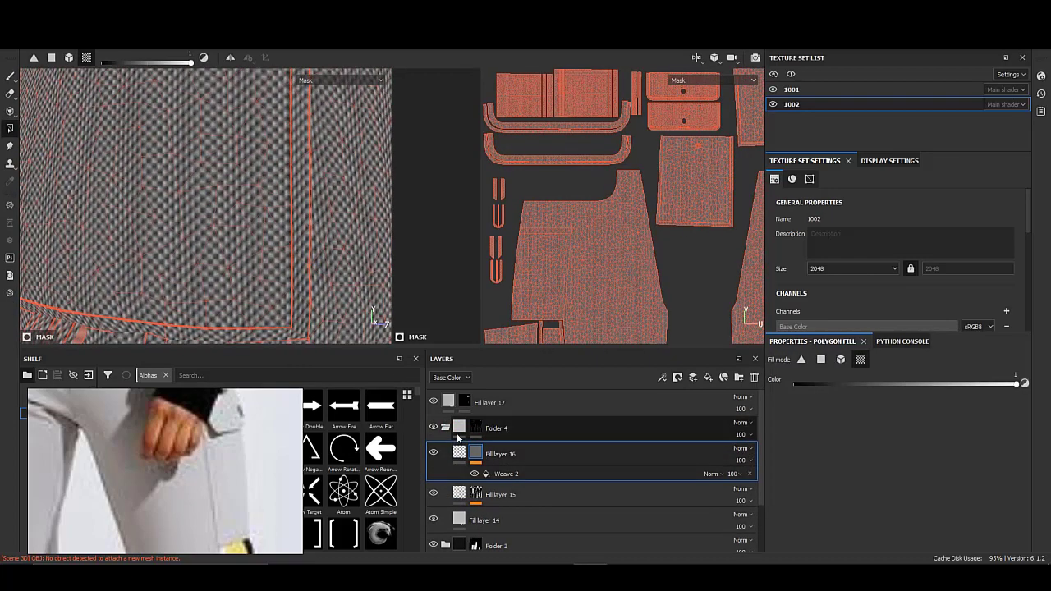
{"action": "left_click", "coordinate": [787, 391]}
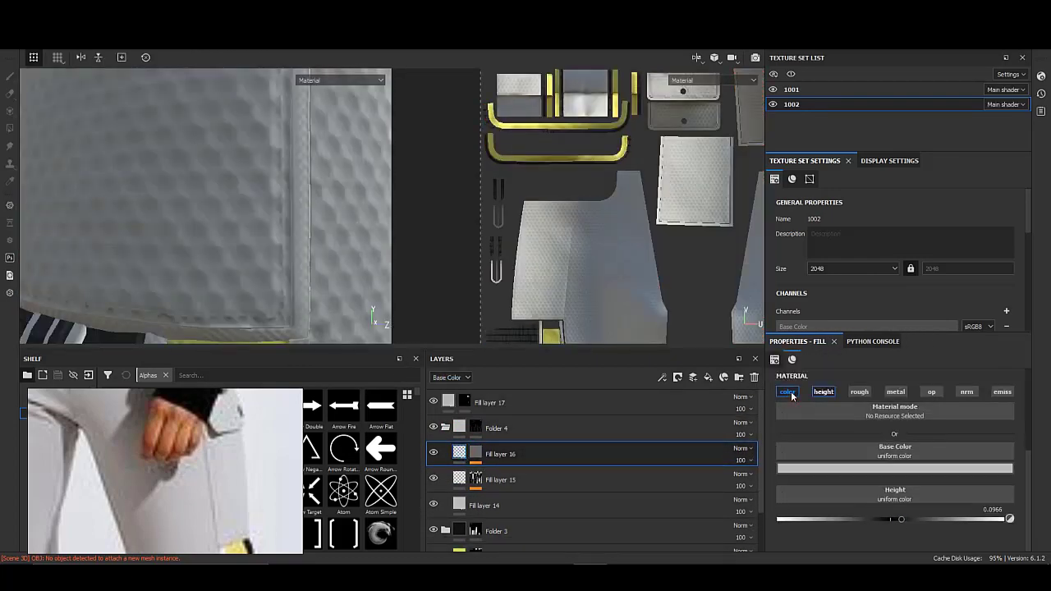
{"action": "left_click", "coordinate": [895, 468]}
{"action": "left_click_drag", "start_coordinate": [1020, 411], "coordinate": [1020, 409]}
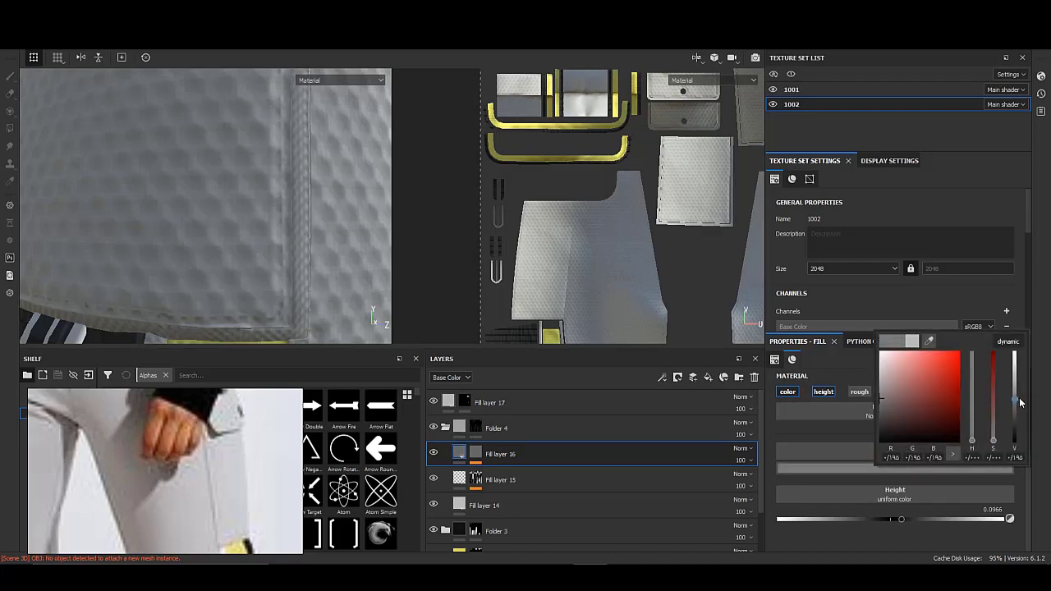
{"action": "scroll", "coordinate": [298, 252], "scroll_direction": "down", "scroll_amount": 5}
{"action": "mouse_move", "coordinate": [298, 252]}
{"action": "left_mouse_down", "text": "alt"}
{"action": "mouse_move", "coordinate": [263, 266]}
{"action": "mouse_move", "coordinate": [533, 436]}
{"action": "left_mouse_up", "text": "alt"}
{"action": "left_click", "coordinate": [462, 429]}
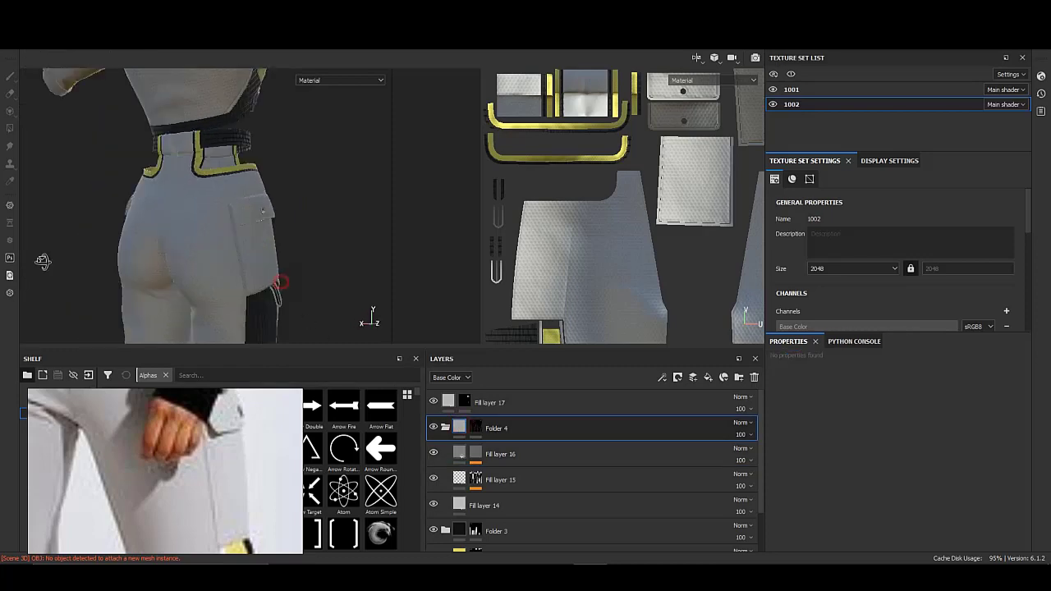
{"action": "right_click_drag", "start_coordinate": [282, 282], "coordinate": [229, 265], "text": "alt"}
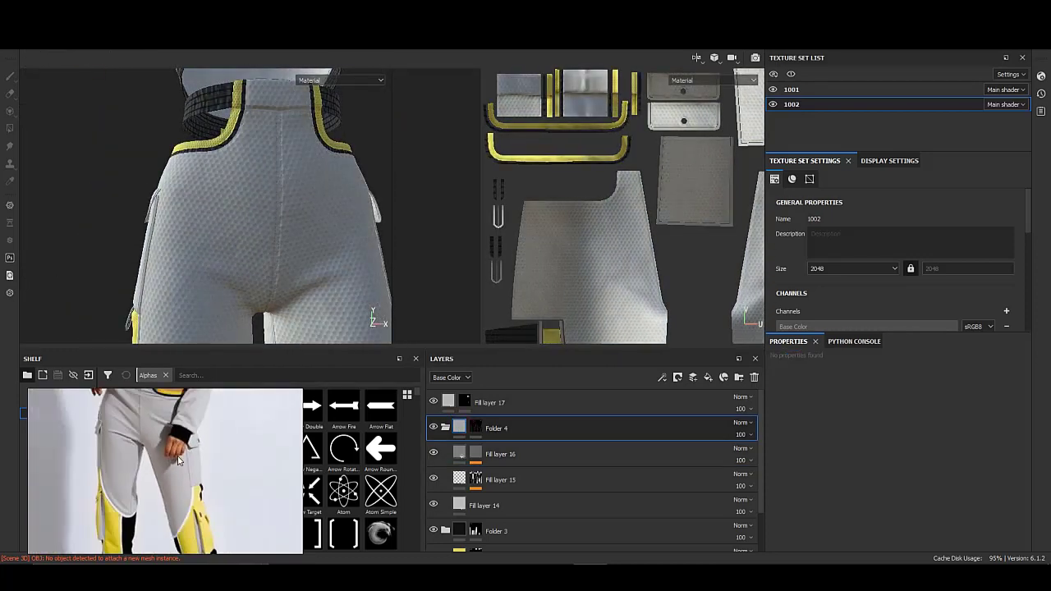
- Revisit the base colour pickers of Fill layers 14 and 16
{"action": "left_click", "coordinate": [538, 454]}
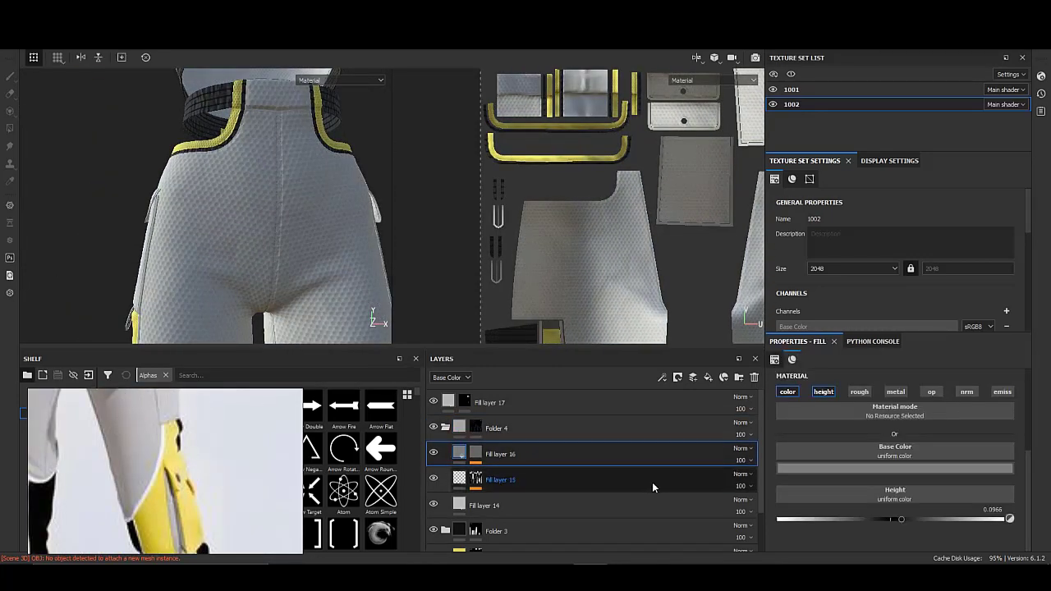
{"action": "left_click", "coordinate": [562, 500]}
{"action": "left_click", "coordinate": [852, 469]}
{"action": "left_click_drag", "start_coordinate": [295, 291], "coordinate": [200, 265], "text": "alt"}
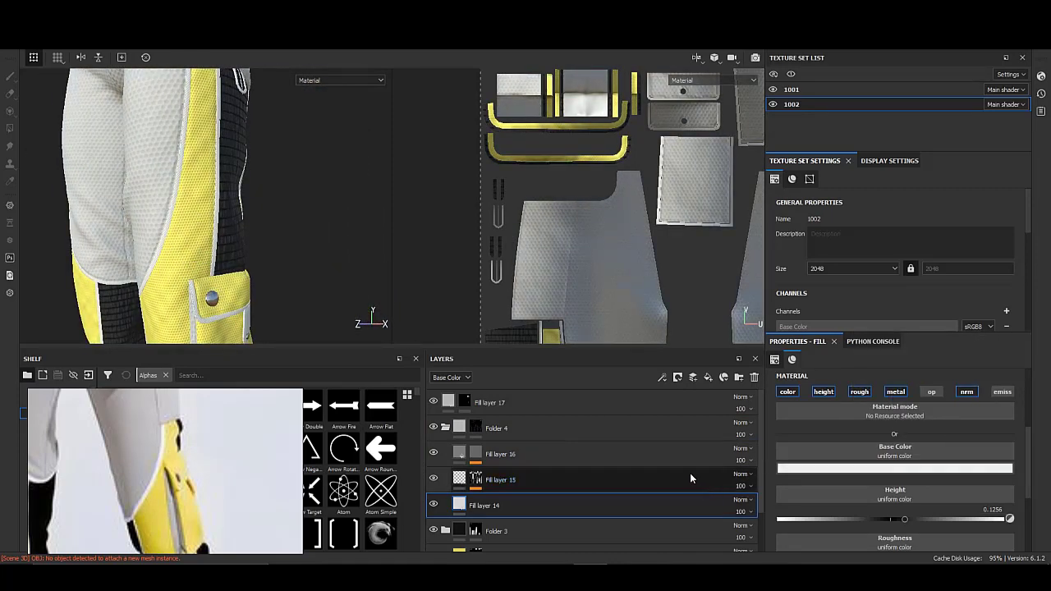
{"action": "left_click", "coordinate": [657, 454]}
{"action": "left_click", "coordinate": [1006, 468]}
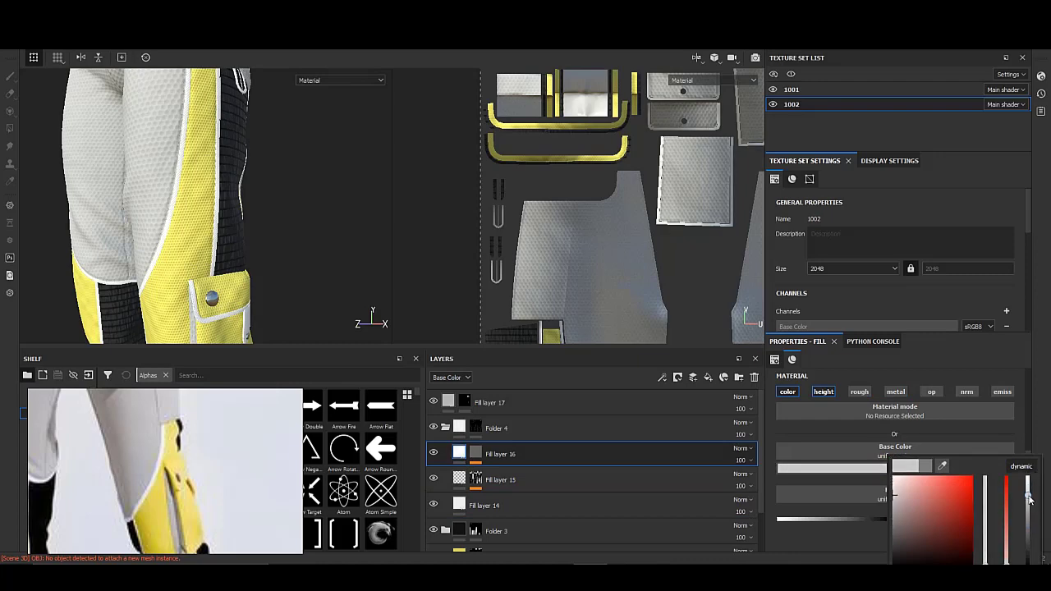
- Brighten Fill layer 14's base colour to white
{"action": "left_click_drag", "start_coordinate": [246, 203], "coordinate": [262, 296], "text": "alt"}
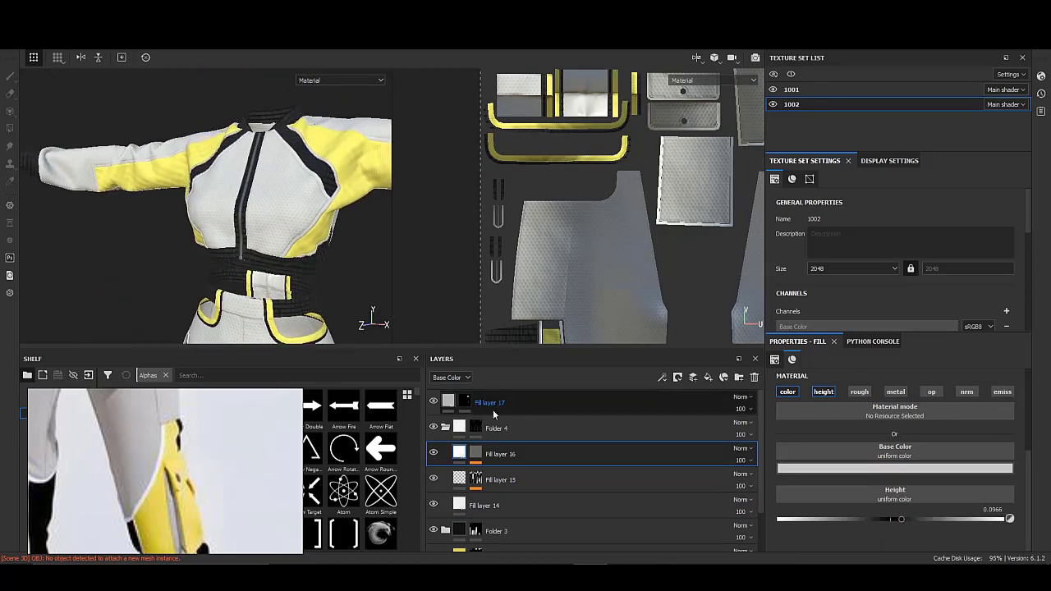
{"action": "left_click", "coordinate": [445, 428]}
{"action": "left_click", "coordinate": [496, 428]}
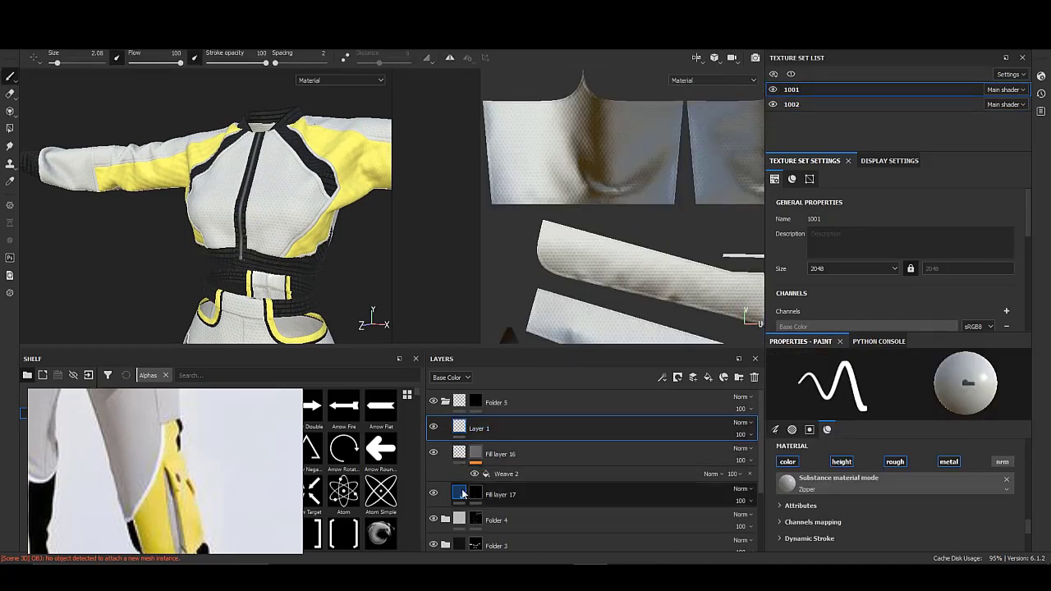
{"action": "left_click_drag", "start_coordinate": [473, 433], "coordinate": [492, 403]}
{"action": "left_click", "coordinate": [493, 520]}
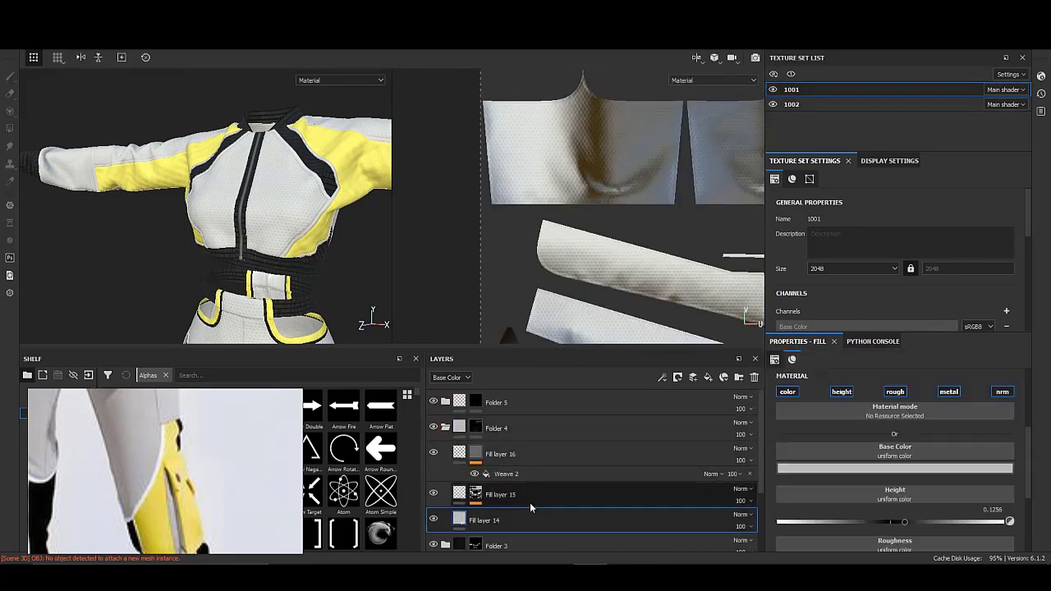
{"action": "left_click", "coordinate": [895, 468]}
{"action": "left_click", "coordinate": [1022, 359]}
- Re-enable Fill layer 16's colour channel, adjust its base colour, and change texture set
{"action": "left_click", "coordinate": [526, 457]}
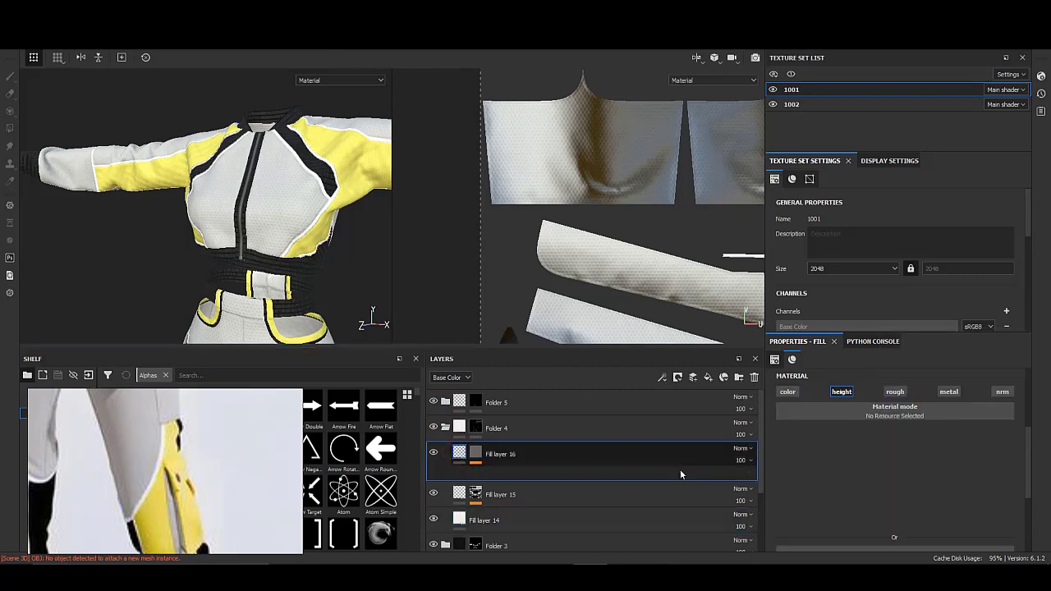
{"action": "left_click", "coordinate": [789, 392]}
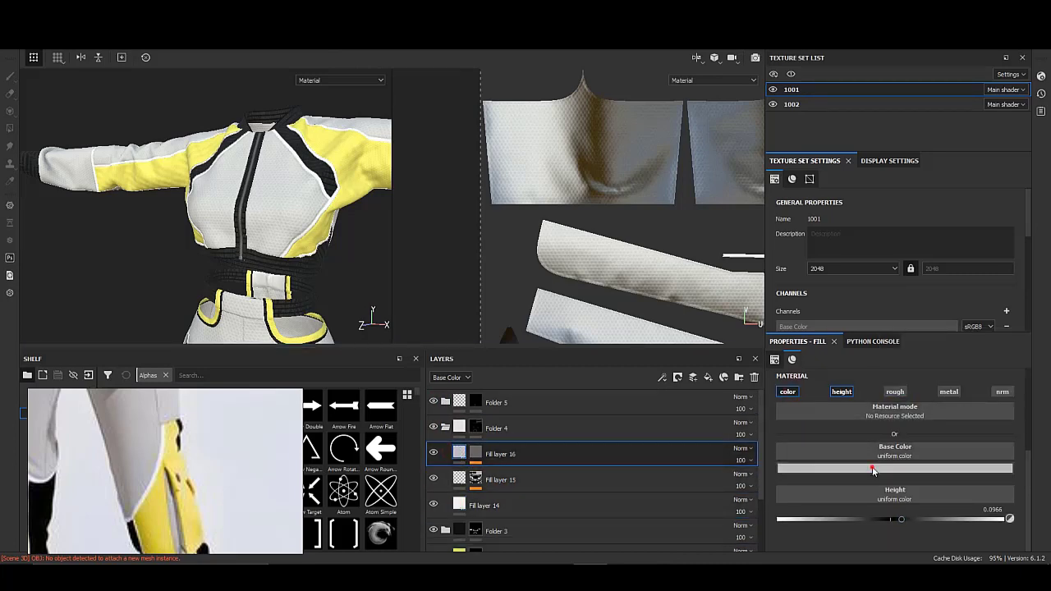
{"action": "left_click", "coordinate": [896, 468]}
{"action": "mouse_move", "coordinate": [329, 265]}
{"action": "left_mouse_down", "text": "alt"}
{"action": "mouse_move", "coordinate": [184, 240]}
{"action": "mouse_move", "coordinate": [244, 282]}
{"action": "mouse_move", "coordinate": [279, 271]}
{"action": "left_mouse_up", "text": "alt"}
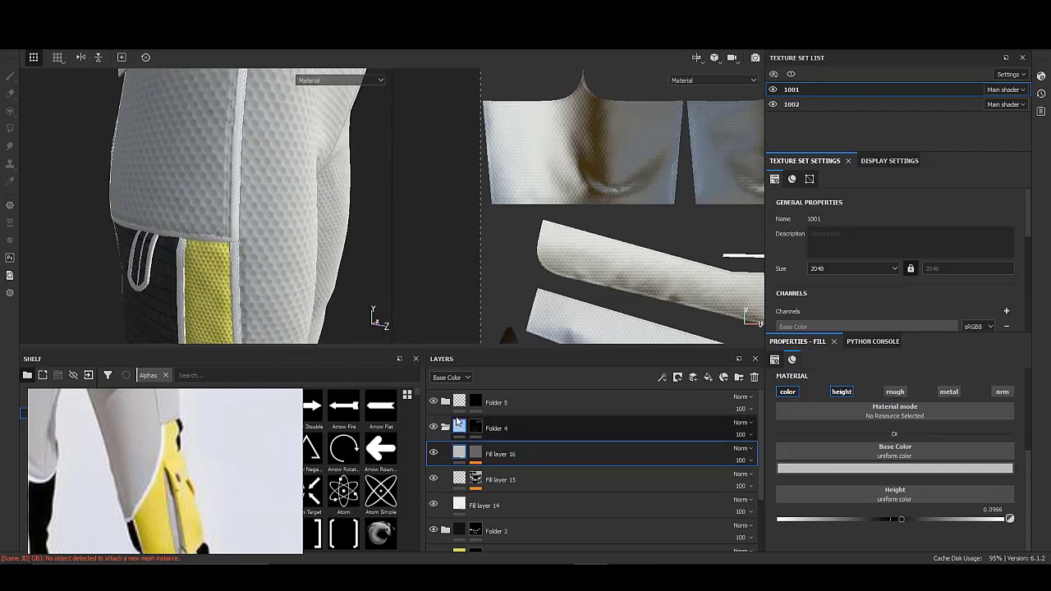
{"action": "left_click", "coordinate": [801, 106]}
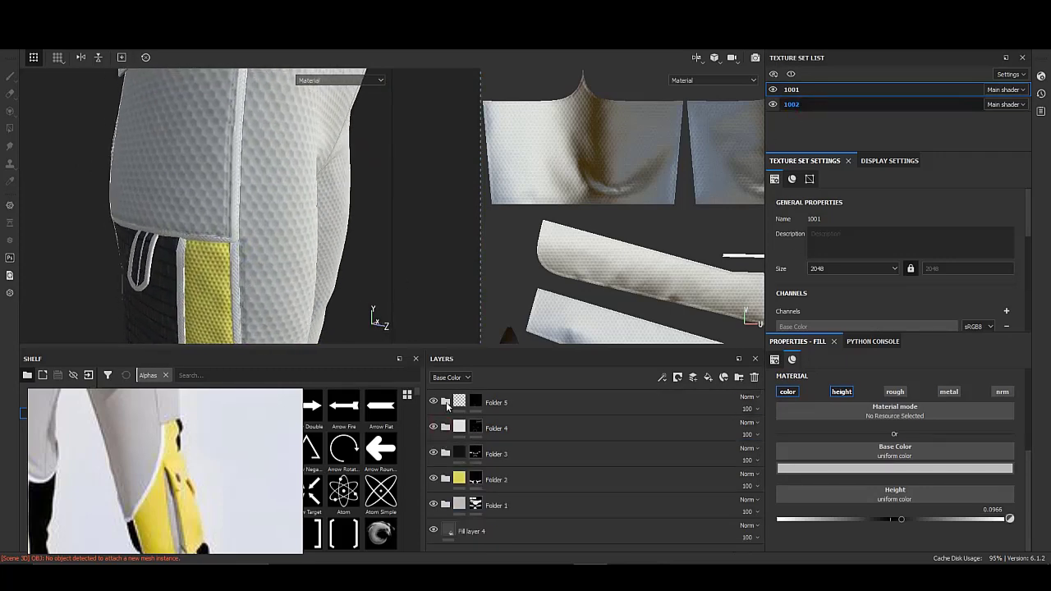
- Check Folder 4's mask in polygon-fill mode on the trouser pocket
{"action": "left_click", "coordinate": [475, 428]}
{"action": "key", "text": "4"}
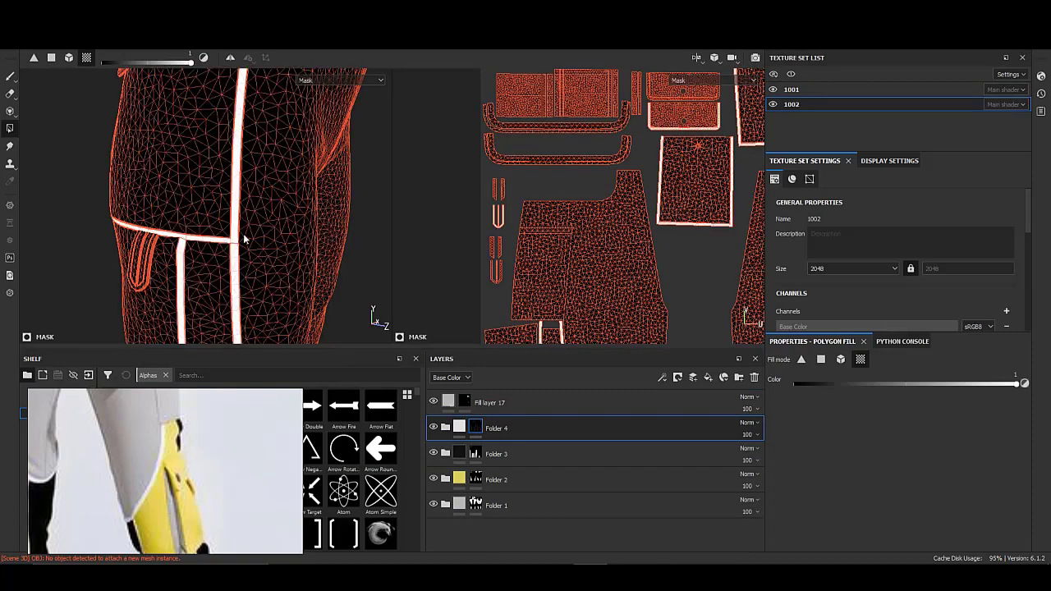
{"action": "mouse_move", "coordinate": [243, 243]}
{"action": "left_mouse_down", "text": "alt"}
{"action": "mouse_move", "coordinate": [289, 181]}
{"action": "mouse_move", "coordinate": [205, 250]}
{"action": "left_mouse_up", "text": "alt"}
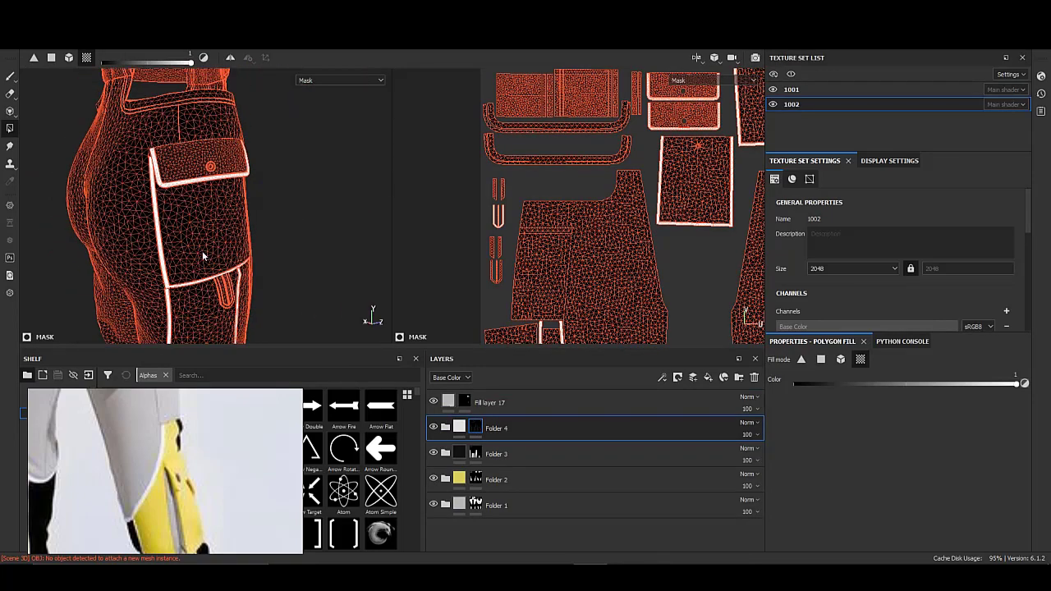
{"action": "scroll", "coordinate": [208, 455], "scroll_direction": "down", "scroll_amount": 3}
{"action": "scroll", "coordinate": [207, 454], "scroll_direction": "up", "scroll_amount": 3}
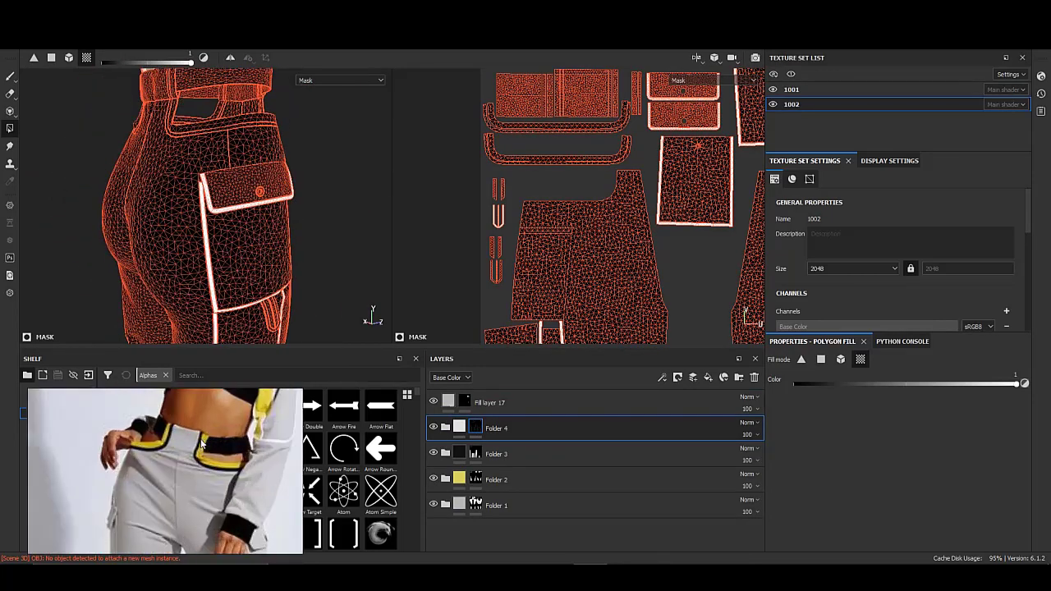
{"action": "scroll", "coordinate": [208, 454], "scroll_direction": "up", "scroll_amount": 2}
{"action": "left_click", "coordinate": [458, 427]}
{"action": "mouse_move", "coordinate": [246, 246]}
{"action": "left_mouse_down", "text": "alt"}
{"action": "mouse_move", "coordinate": [270, 260]}
{"action": "mouse_move", "coordinate": [211, 244]}
{"action": "left_mouse_up", "text": "alt"}
{"action": "scroll", "coordinate": [252, 319], "scroll_direction": "down", "scroll_amount": 3}
{"action": "scroll", "coordinate": [252, 319], "scroll_direction": "up", "scroll_amount": 3}
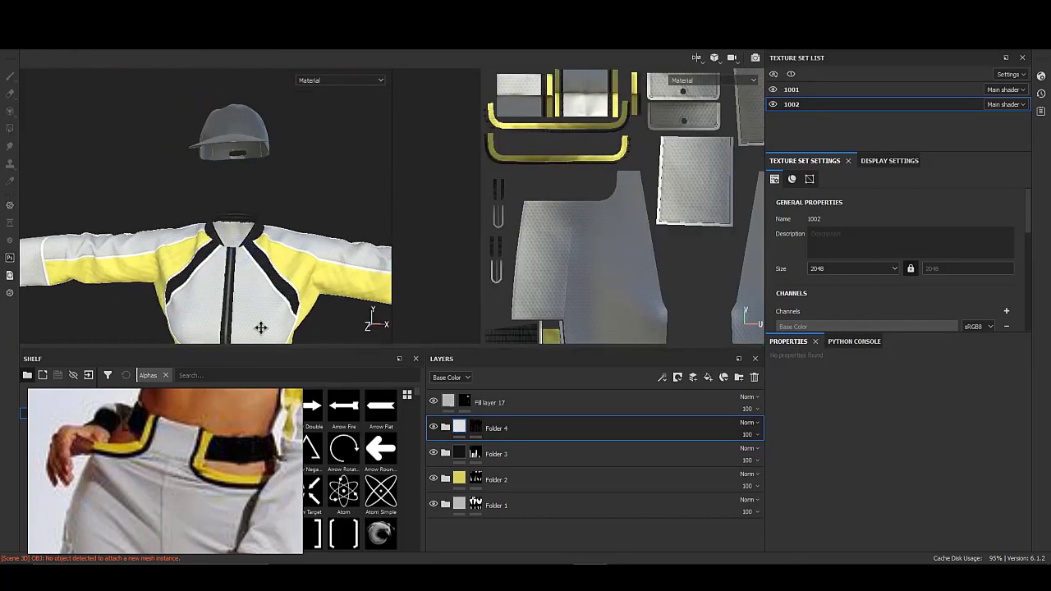
{"action": "mouse_move", "coordinate": [252, 319]}
{"action": "left_mouse_down", "text": "alt"}
{"action": "mouse_move", "coordinate": [164, 270]}
{"action": "mouse_move", "coordinate": [231, 255]}
{"action": "left_mouse_up", "text": "alt"}
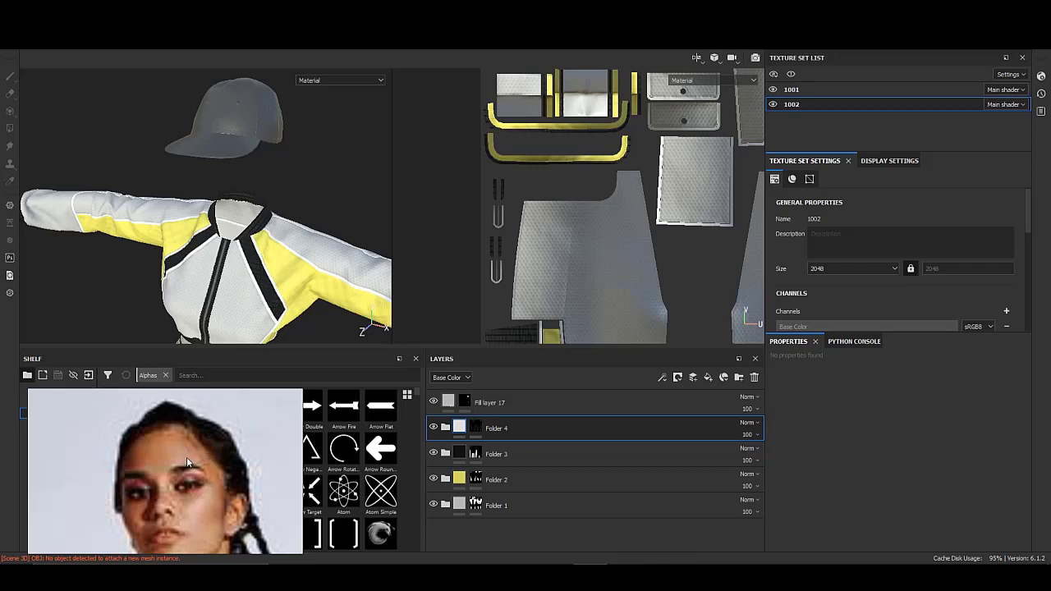
- Review the jacket and cap, then copy Folders 1–4 with Copy layer(s)
{"action": "left_click_drag", "start_coordinate": [143, 328], "coordinate": [160, 198], "text": "alt"}
{"action": "right_click_drag", "start_coordinate": [160, 203], "coordinate": [209, 234], "text": "alt"}
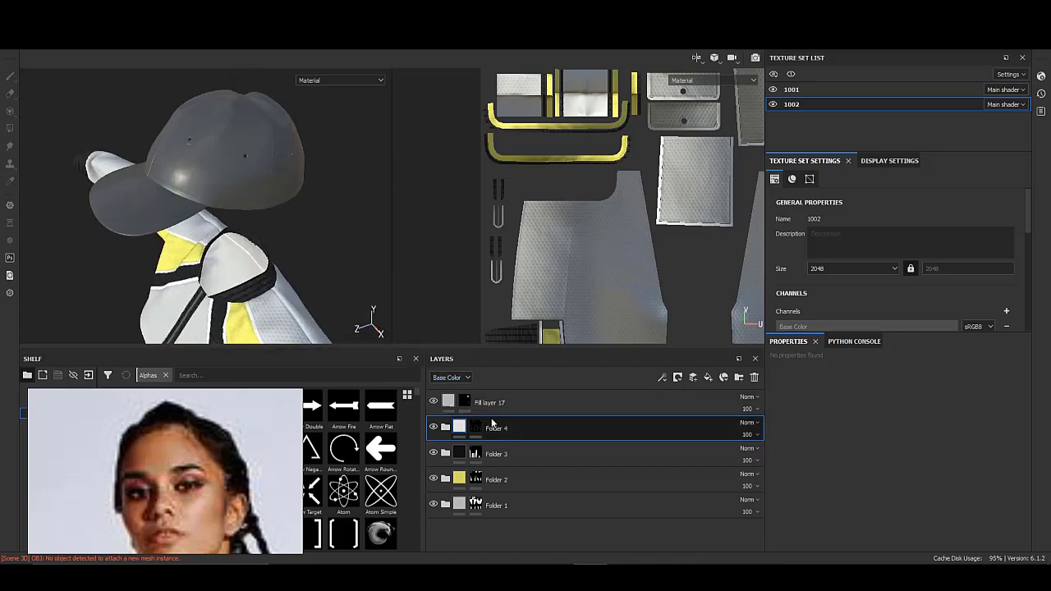
{"action": "left_click_drag", "start_coordinate": [251, 264], "coordinate": [214, 259], "text": "alt"}
{"action": "scroll", "coordinate": [181, 254], "scroll_direction": "up", "scroll_amount": 3}
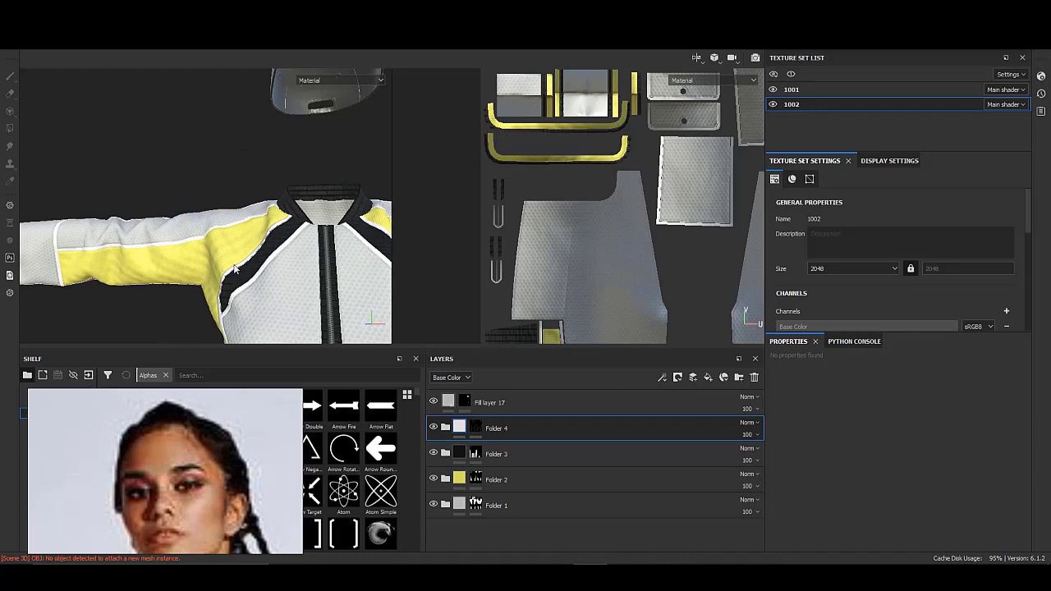
{"action": "middle_click_drag", "start_coordinate": [236, 269], "coordinate": [275, 182], "text": "alt"}
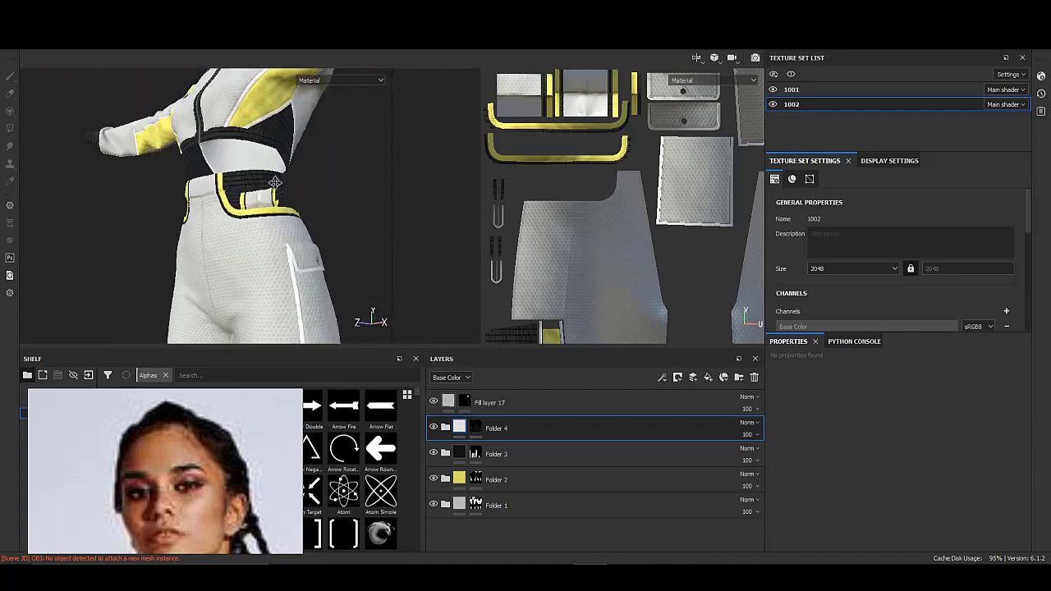
{"action": "left_click_drag", "start_coordinate": [275, 182], "coordinate": [460, 312], "text": "alt"}
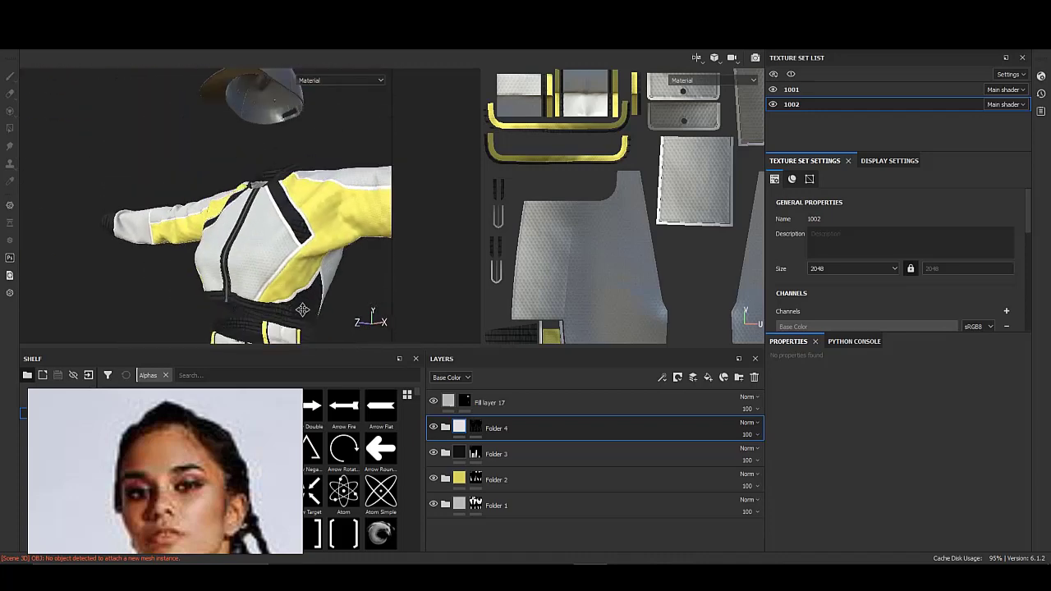
{"action": "left_click", "coordinate": [501, 505], "text": "shift"}
{"action": "right_click", "coordinate": [510, 427]}
{"action": "left_click", "coordinate": [544, 448]}
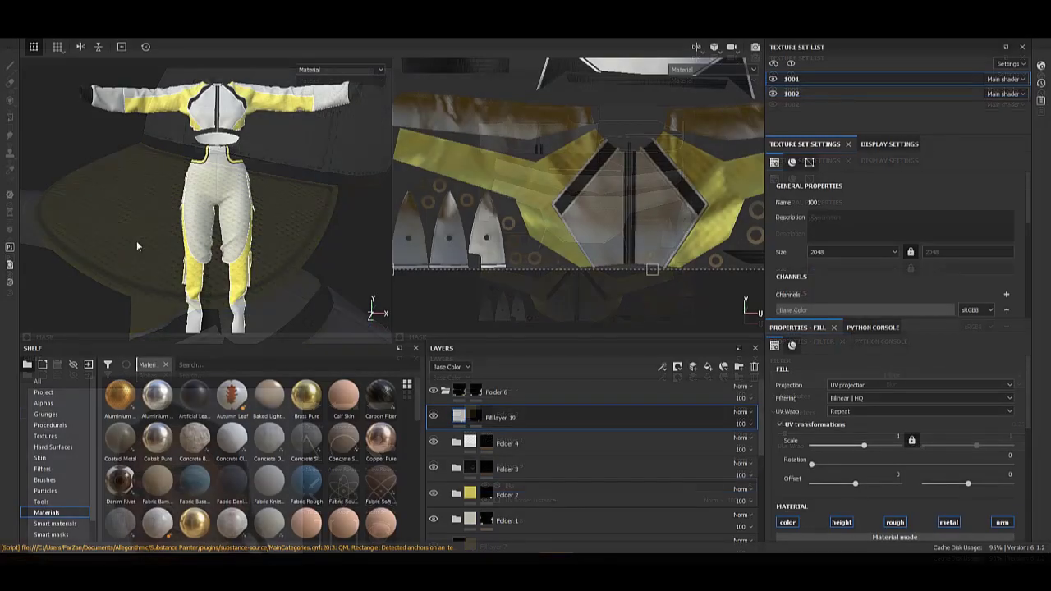
- Bring up File > Export Textures
{"action": "scroll", "coordinate": [265, 185], "scroll_direction": "down", "scroll_amount": 3}
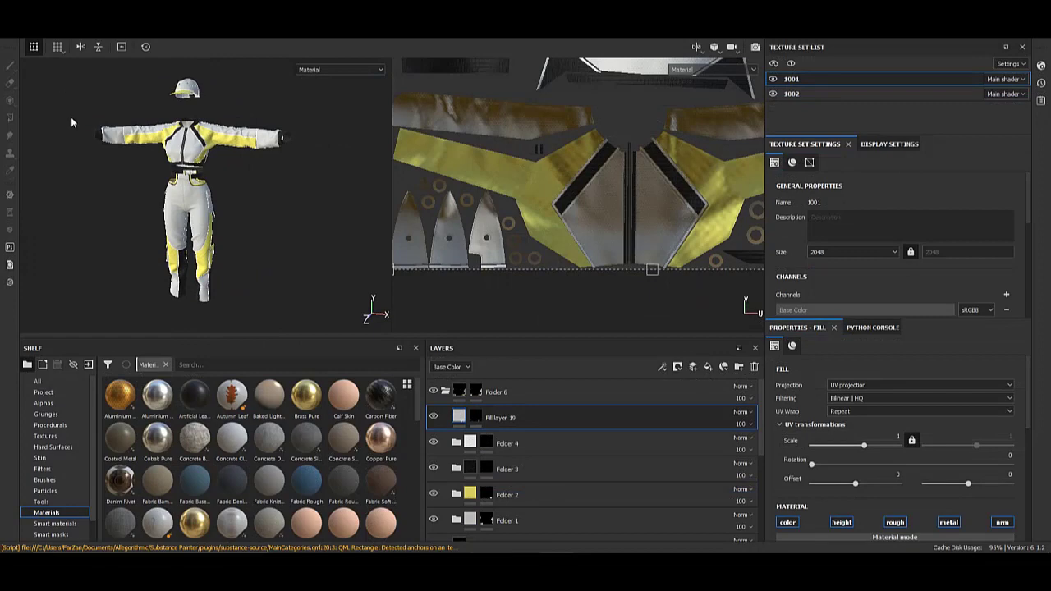
{"action": "left_click", "coordinate": [15, 26]}
{"action": "left_click", "coordinate": [37, 206]}
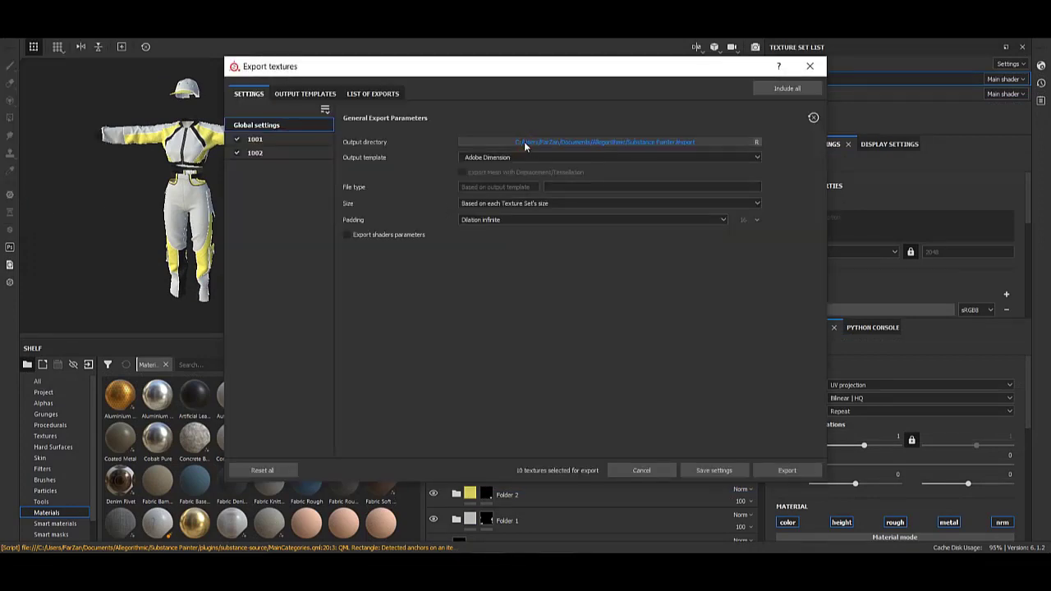
- Create a new Textures folder in hiphop as the export output directory
{"action": "left_click", "coordinate": [524, 141]}
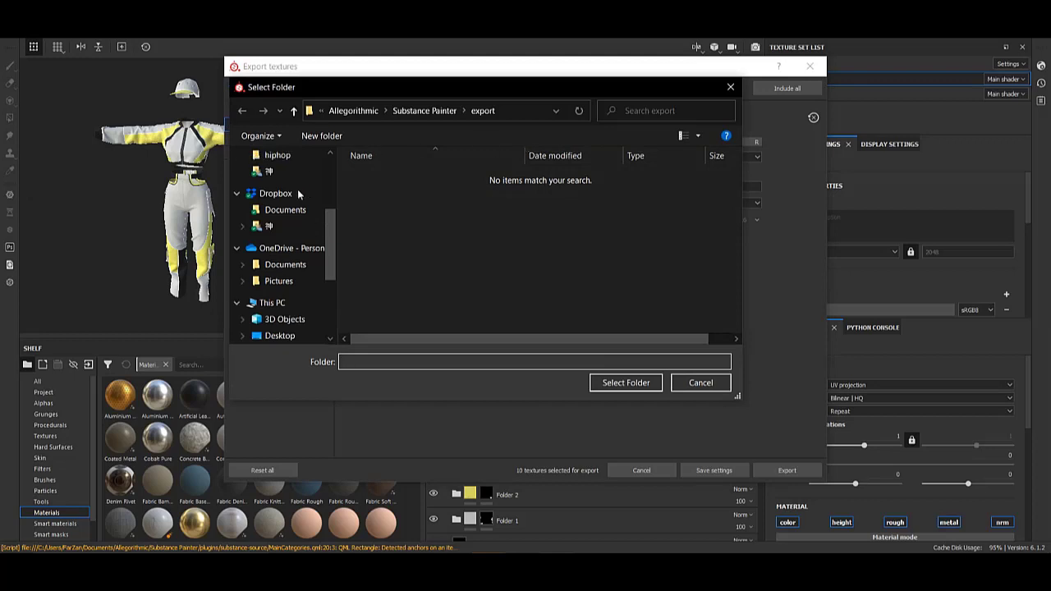
{"action": "scroll", "coordinate": [299, 213], "scroll_direction": "up", "scroll_amount": 3}
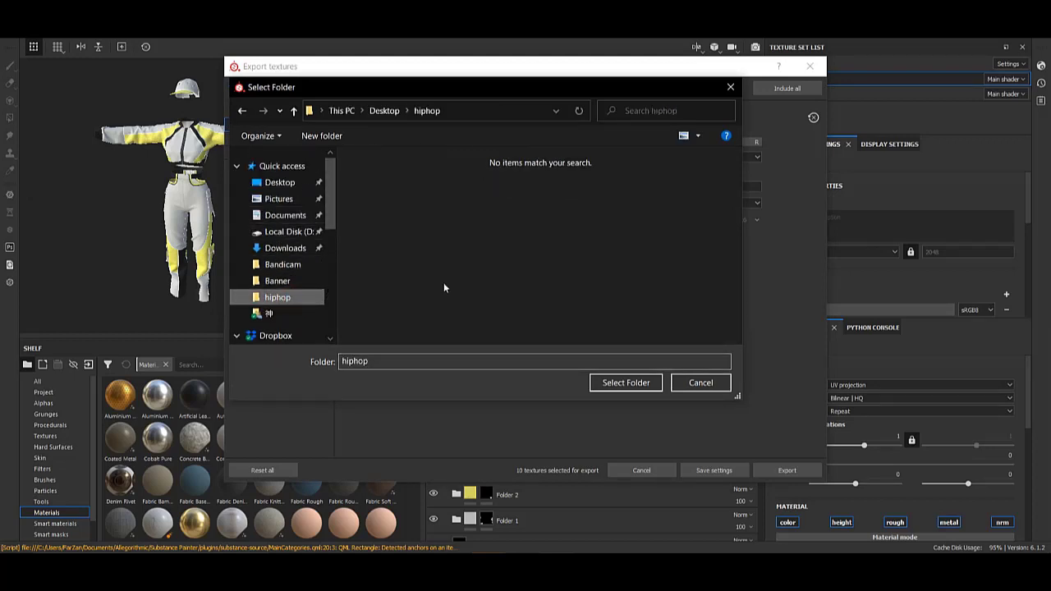
{"action": "right_click", "coordinate": [444, 287]}
{"action": "left_click", "coordinate": [470, 442]}
{"action": "type", "text": "Textures"}
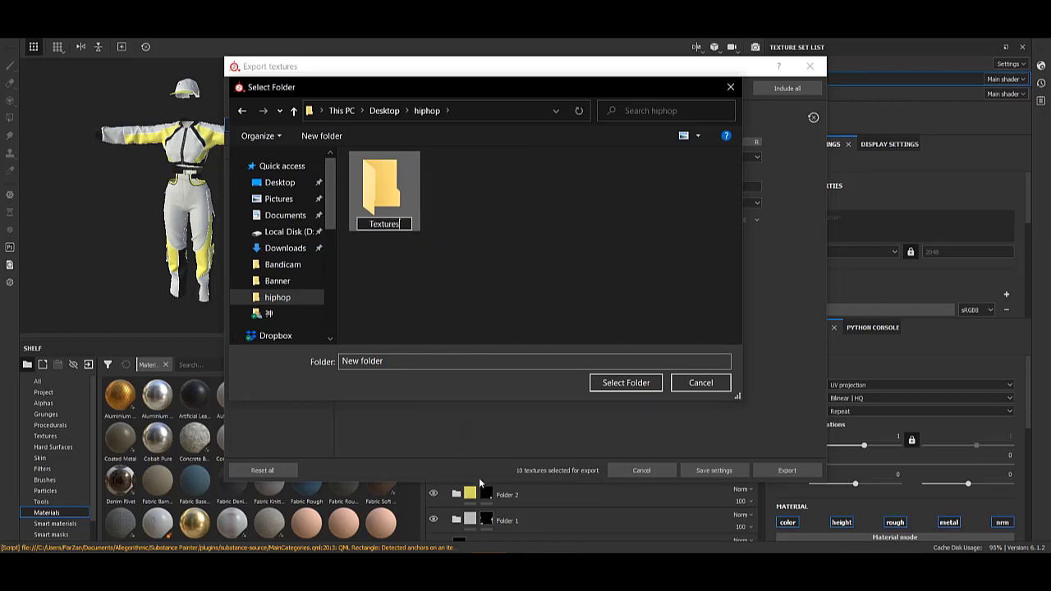
{"action": "key", "text": "Return"}
{"action": "key", "text": "Return"}
{"action": "left_click", "coordinate": [626, 383]}
- Export with the Arnold UDIM (AiStandard) template as exr at size 4096
{"action": "left_click", "coordinate": [493, 157]}
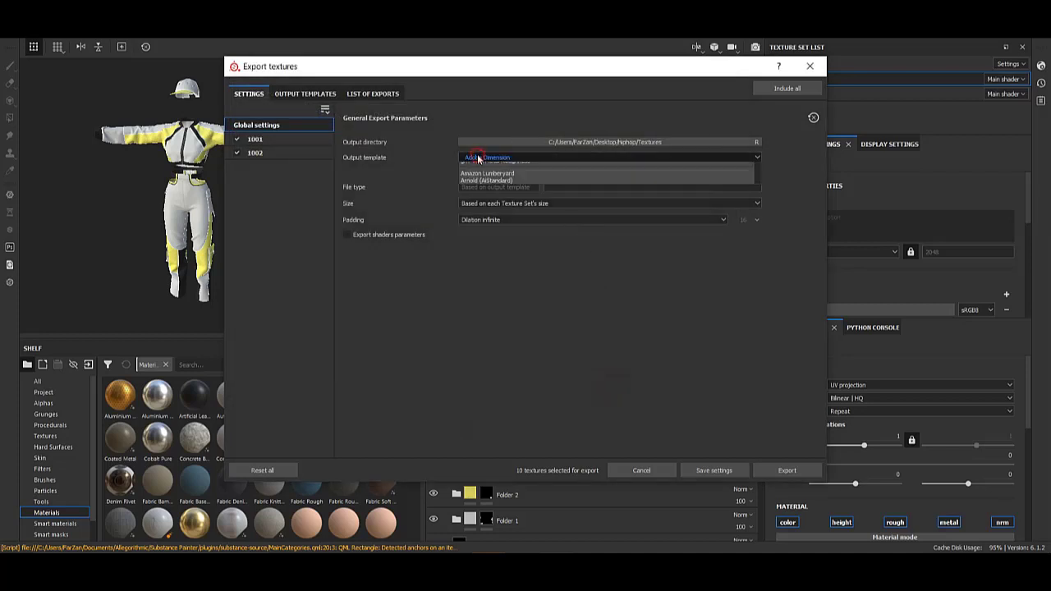
{"action": "left_click", "coordinate": [490, 225]}
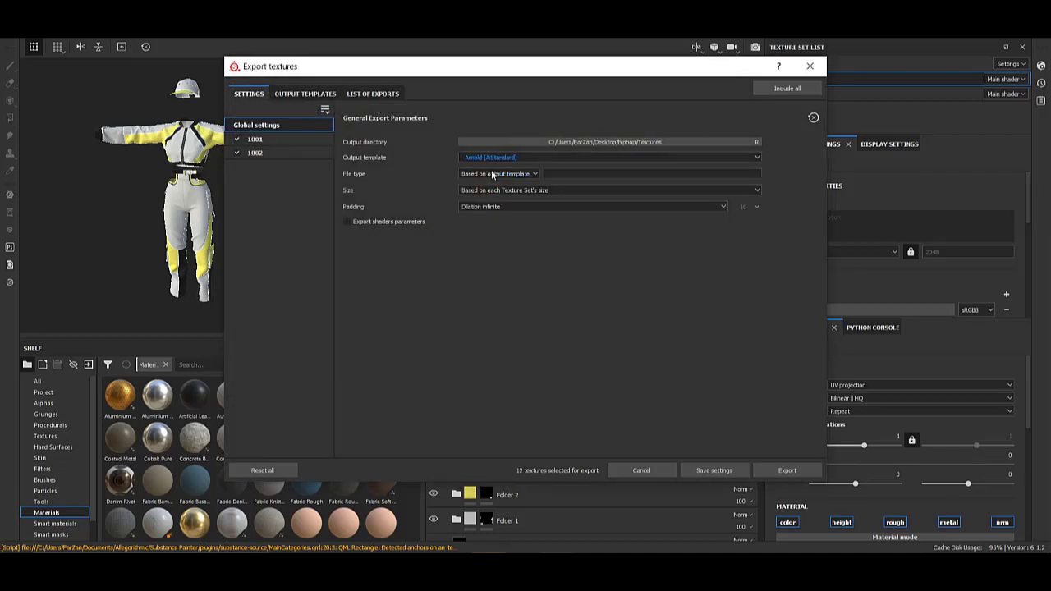
{"action": "left_click", "coordinate": [491, 158]}
{"action": "left_click", "coordinate": [495, 203]}
{"action": "left_click", "coordinate": [498, 173]}
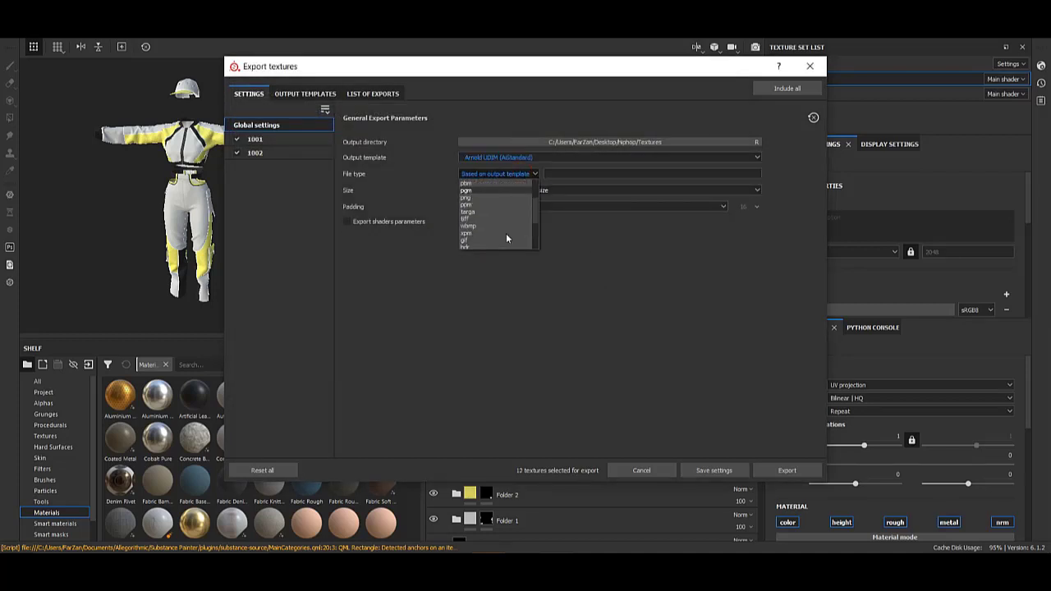
{"action": "left_click", "coordinate": [473, 212]}
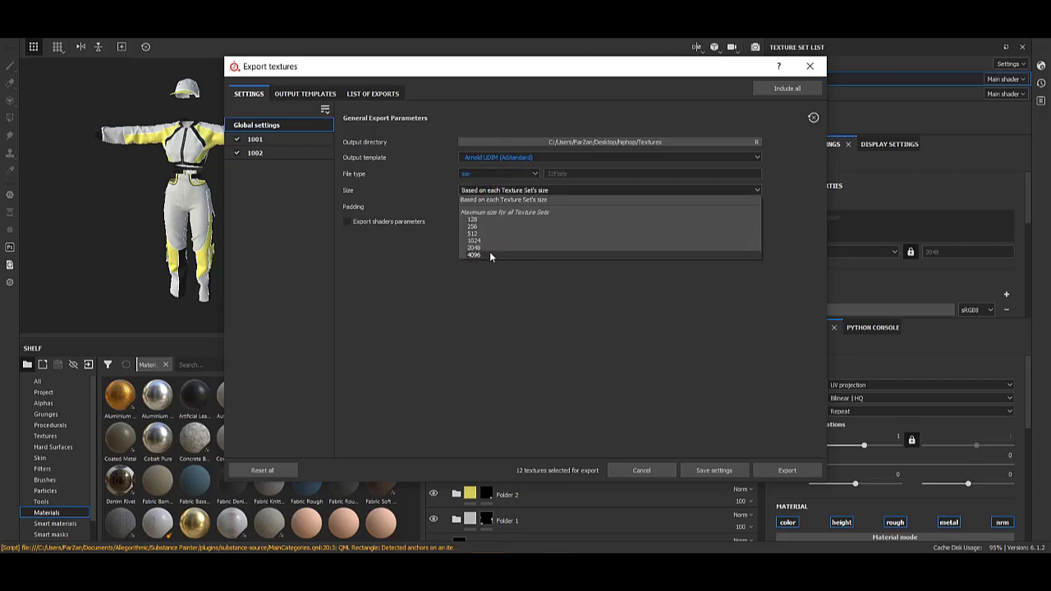
{"action": "left_click", "coordinate": [490, 251]}
{"action": "left_click", "coordinate": [314, 94]}
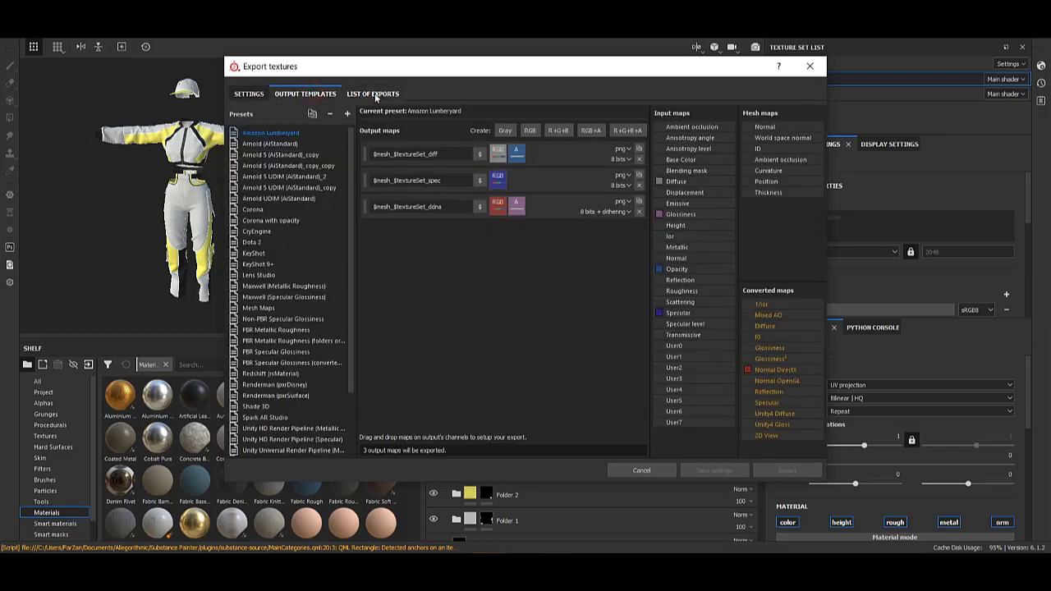
{"action": "left_click", "coordinate": [376, 97]}
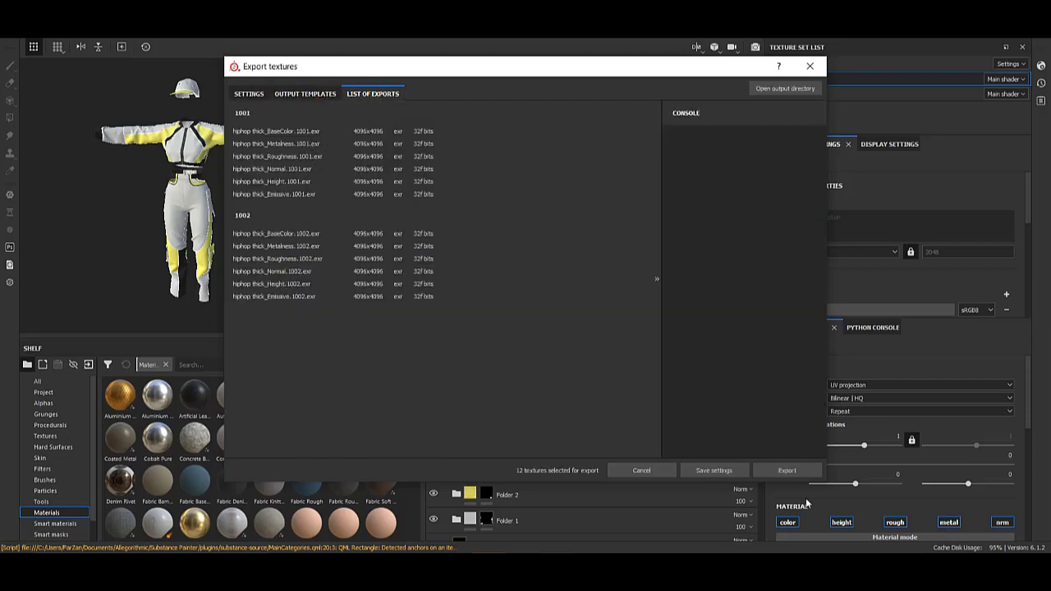
{"action": "left_click", "coordinate": [786, 471]}
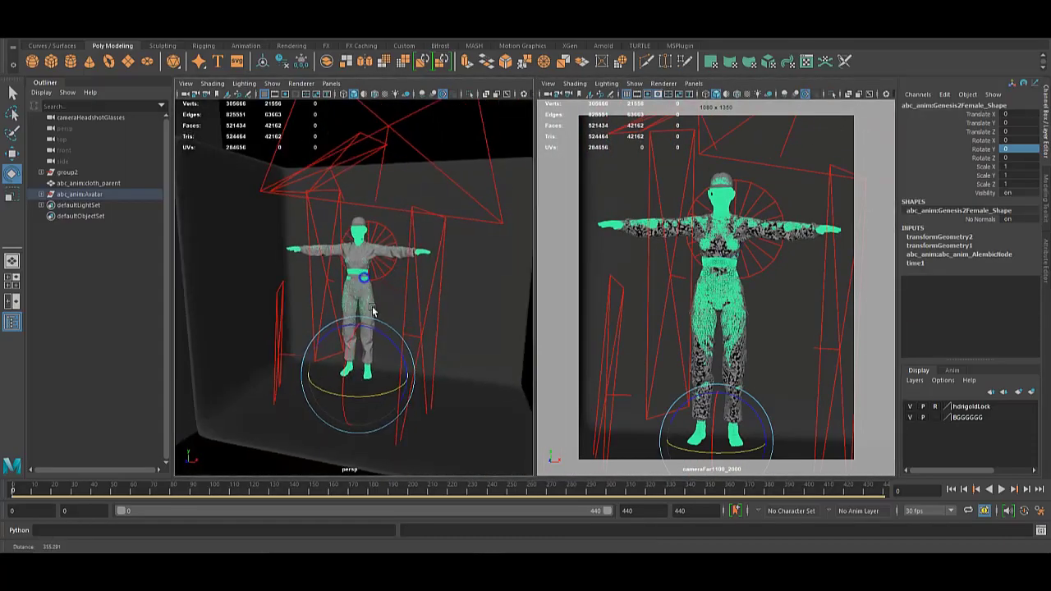
- Maximize the persp view and create two aiStandardSurface shaders in Hypershade
{"action": "key", "text": "space"}
{"action": "key", "text": "shift+t"}
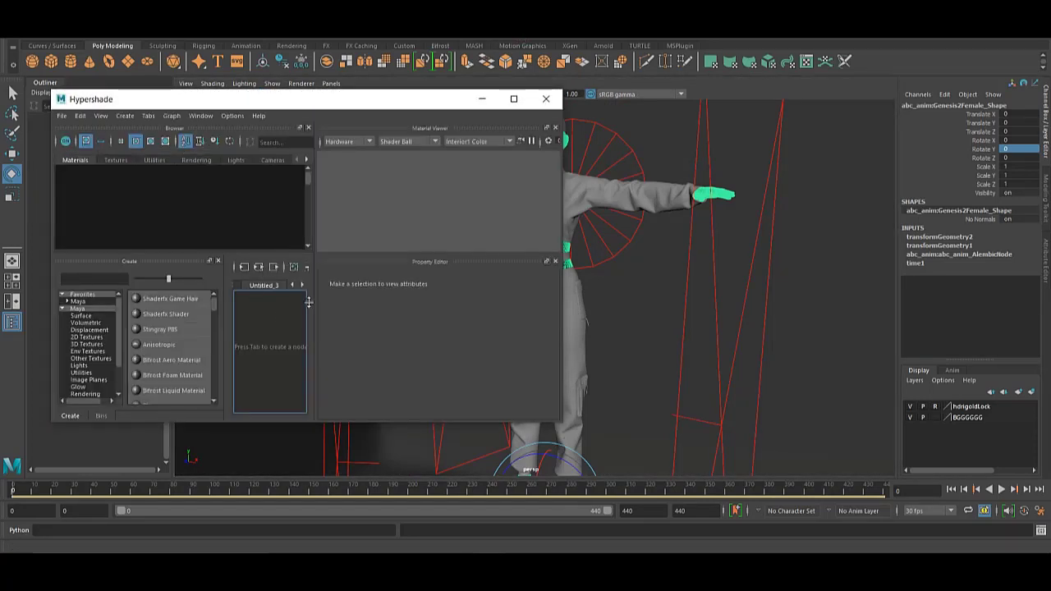
{"action": "left_click", "coordinate": [555, 128]}
{"action": "left_click", "coordinate": [555, 128]}
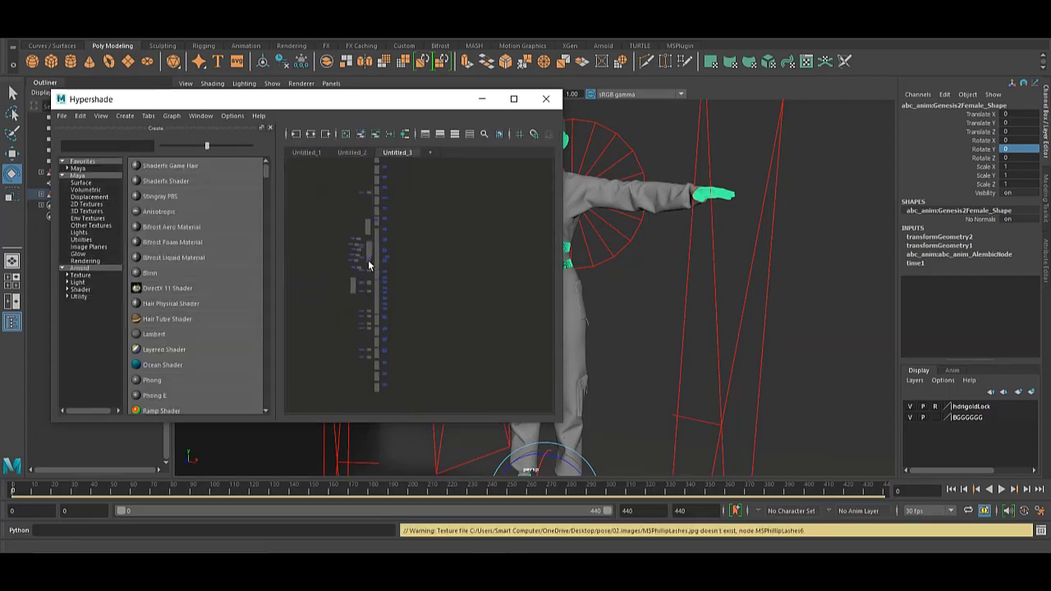
{"action": "scroll", "coordinate": [187, 283], "scroll_direction": "down", "scroll_amount": 6}
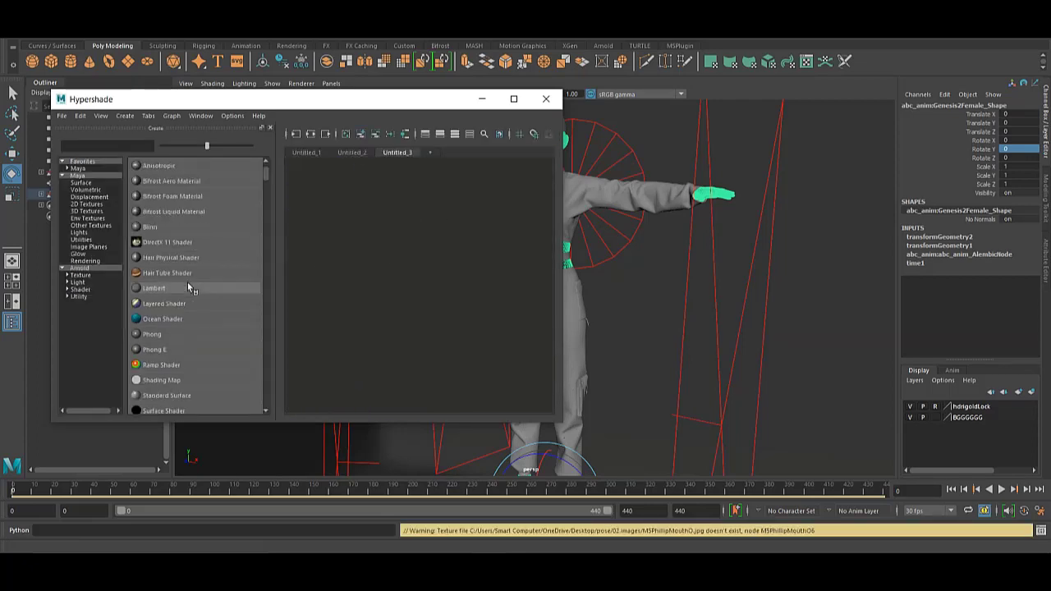
{"action": "left_click", "coordinate": [80, 268]}
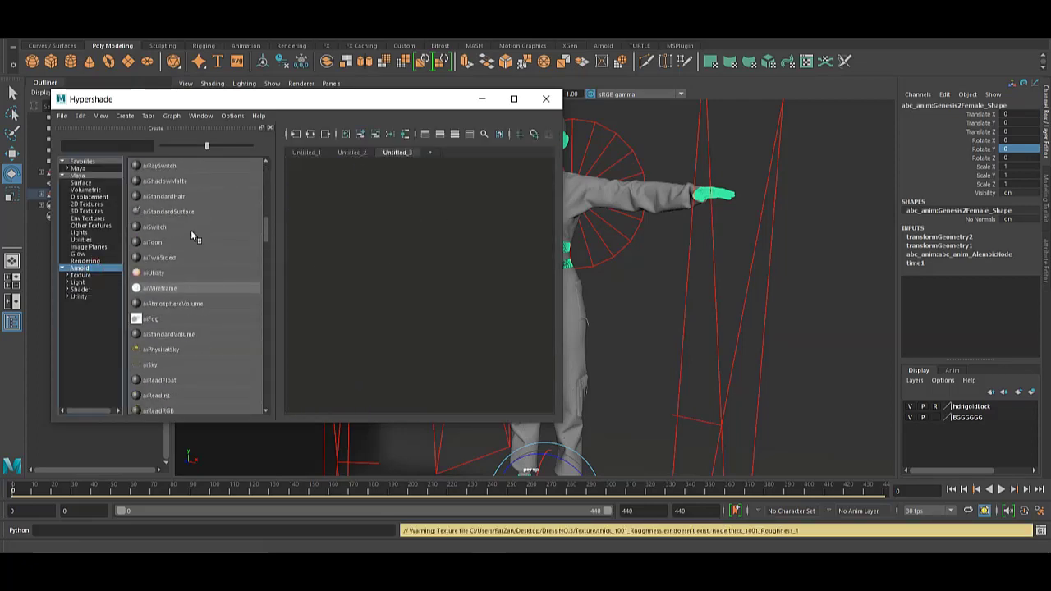
{"action": "left_click", "coordinate": [168, 211]}
{"action": "key", "text": "ctrl+d"}
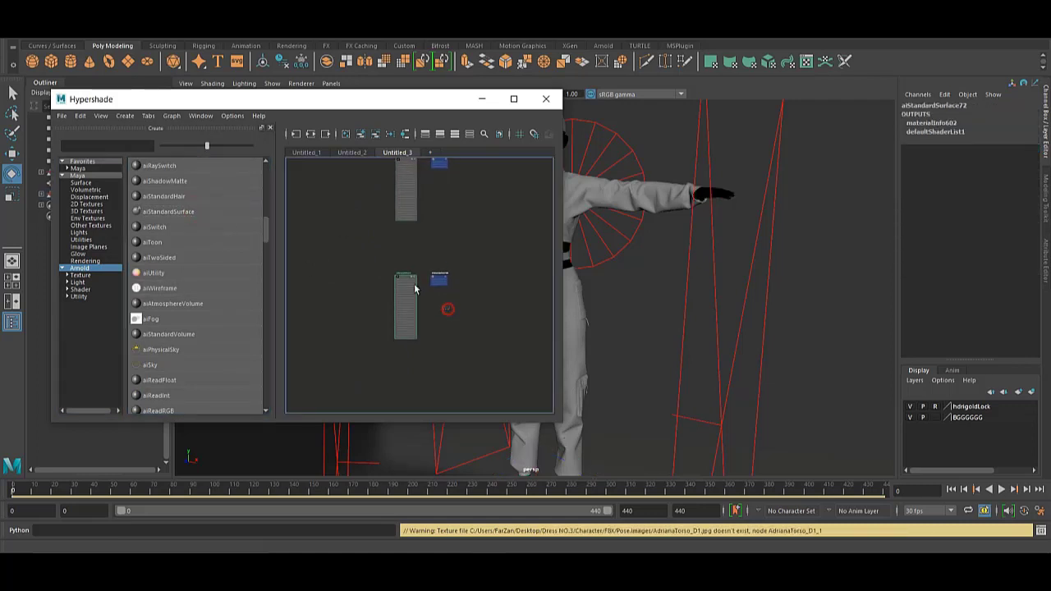
{"action": "middle_click_drag", "start_coordinate": [408, 264], "coordinate": [440, 336]}
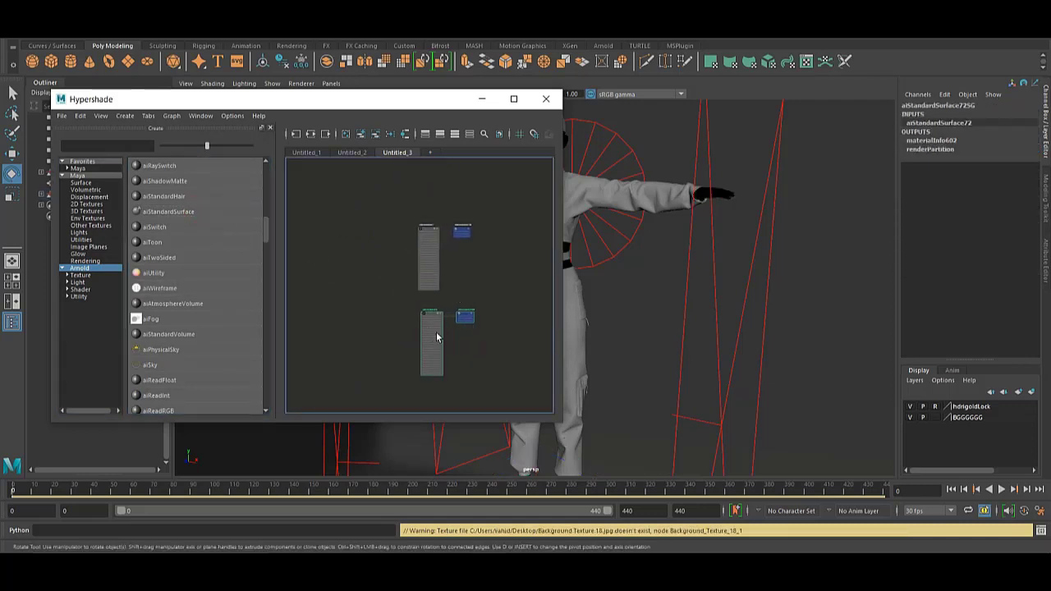
- Assign aiStandardSurface72 to the character's body and switch to the Textures folder
{"action": "left_click", "coordinate": [713, 208]}
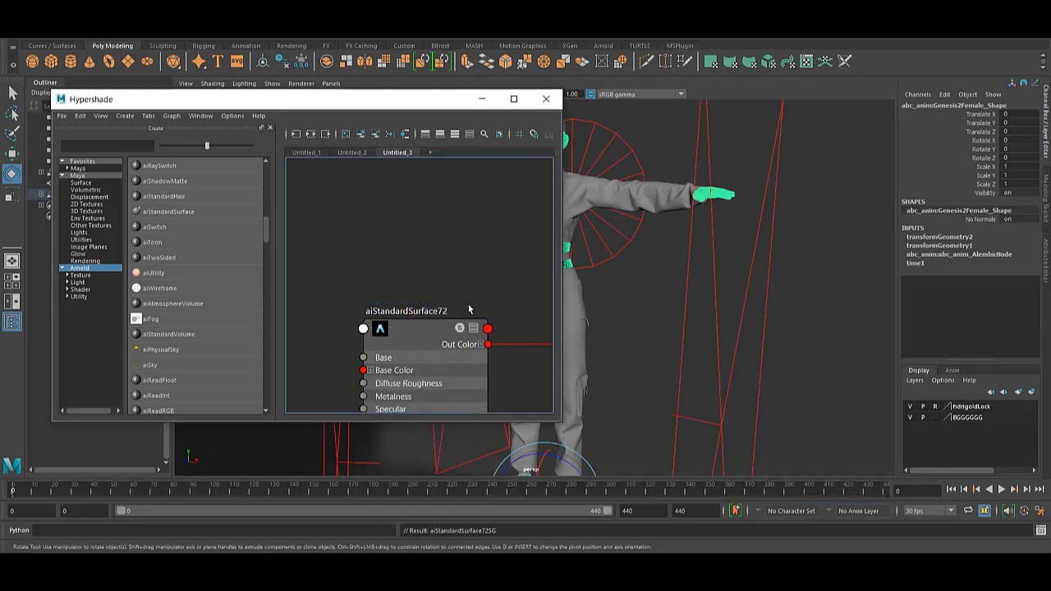
{"action": "middle_click_drag", "start_coordinate": [460, 337], "coordinate": [571, 295]}
{"action": "left_click", "coordinate": [570, 296]}
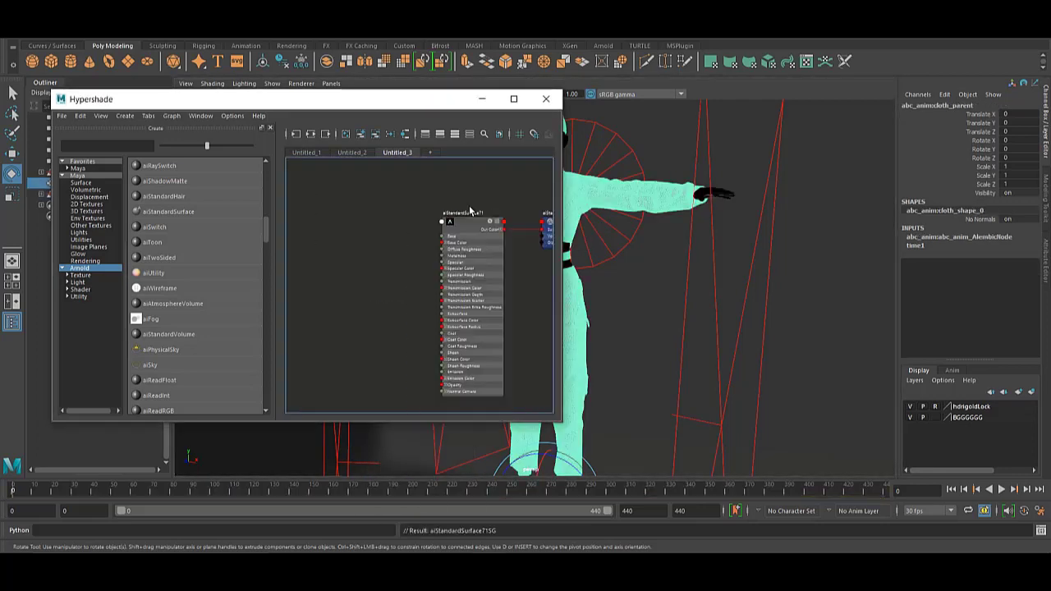
{"action": "key", "text": "alt+Tab"}
- Import BaseColor, Height, Metalness, Normal and Roughness EXRs into Hypershade as file nodes
{"action": "double_click", "coordinate": [290, 134]}
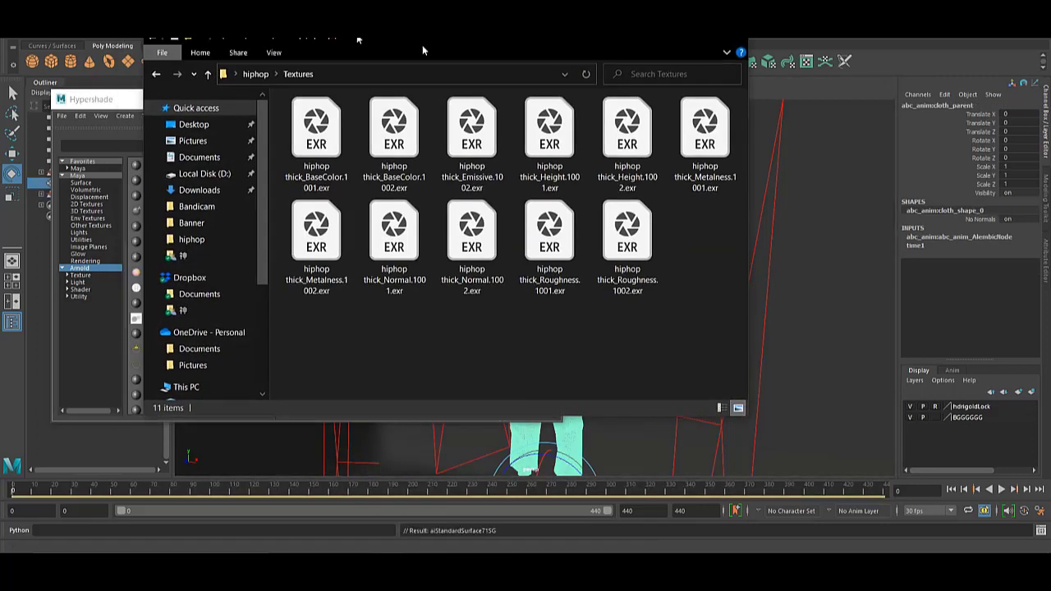
{"action": "left_click", "coordinate": [892, 435]}
{"action": "mouse_move", "coordinate": [481, 72]}
{"action": "left_mouse_down"}
{"action": "mouse_move", "coordinate": [609, 104]}
{"action": "mouse_move", "coordinate": [685, 103]}
{"action": "left_mouse_up"}
{"action": "left_click_drag", "start_coordinate": [715, 175], "coordinate": [374, 215]}
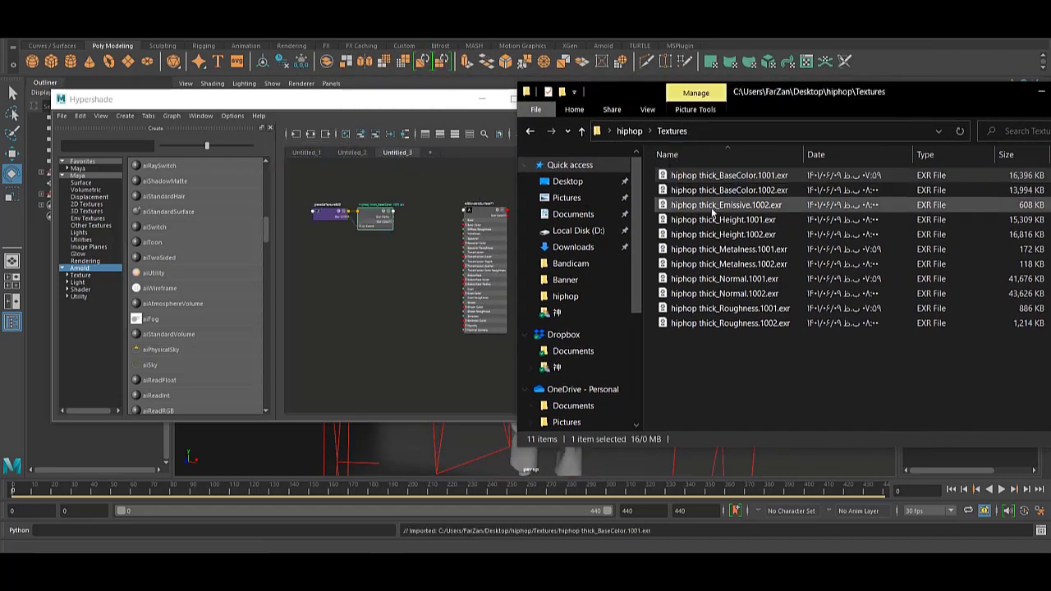
{"action": "left_click_drag", "start_coordinate": [690, 220], "coordinate": [328, 376]}
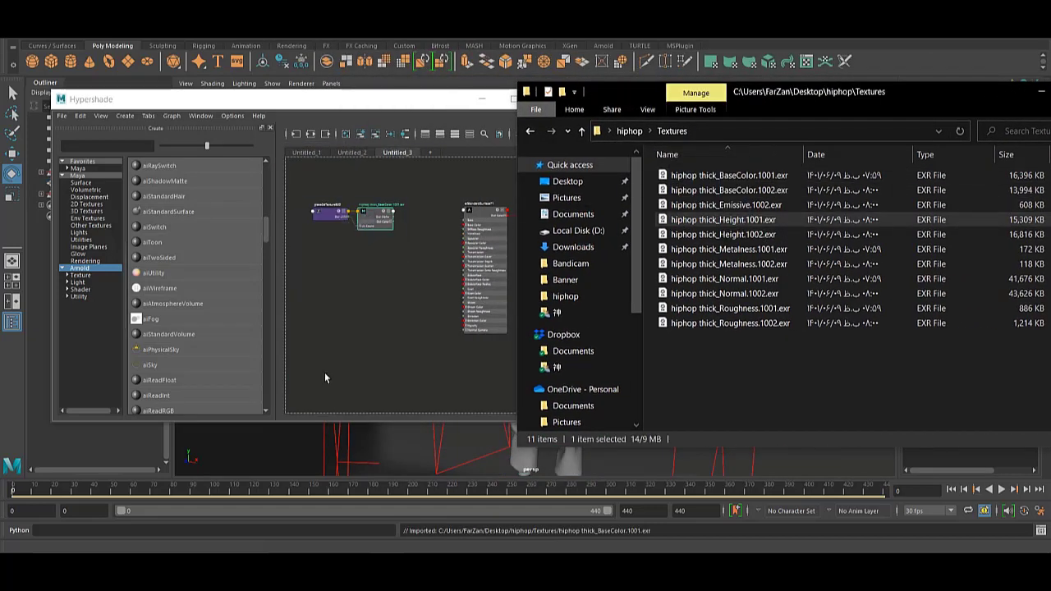
{"action": "left_click", "coordinate": [696, 250]}
{"action": "left_click_drag", "start_coordinate": [696, 251], "coordinate": [345, 246]}
{"action": "left_click", "coordinate": [697, 279]}
{"action": "left_click_drag", "start_coordinate": [696, 279], "coordinate": [347, 349]}
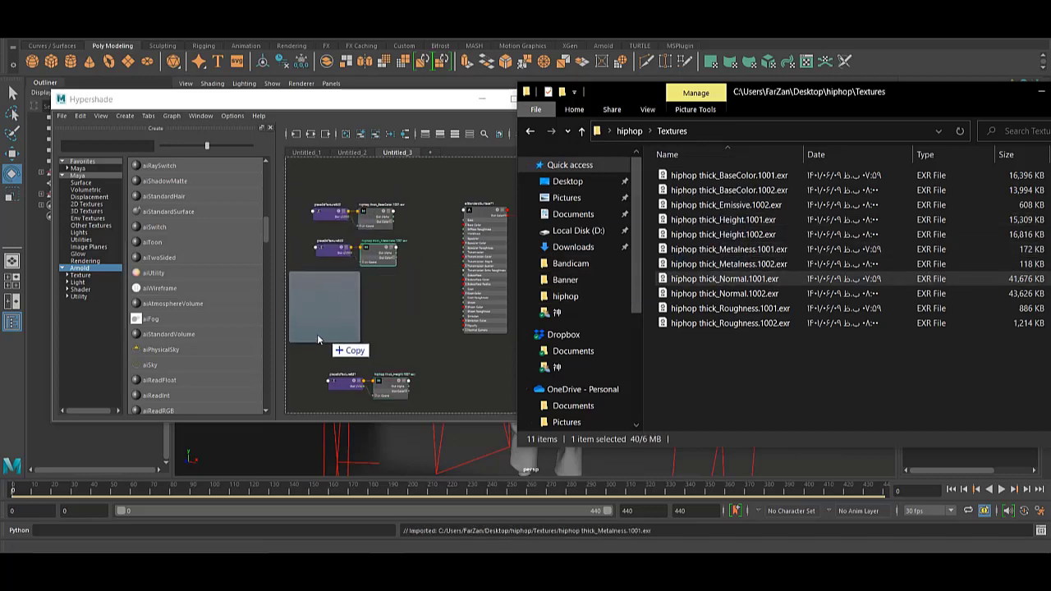
{"action": "left_click", "coordinate": [713, 323]}
{"action": "left_click_drag", "start_coordinate": [670, 321], "coordinate": [312, 258]}
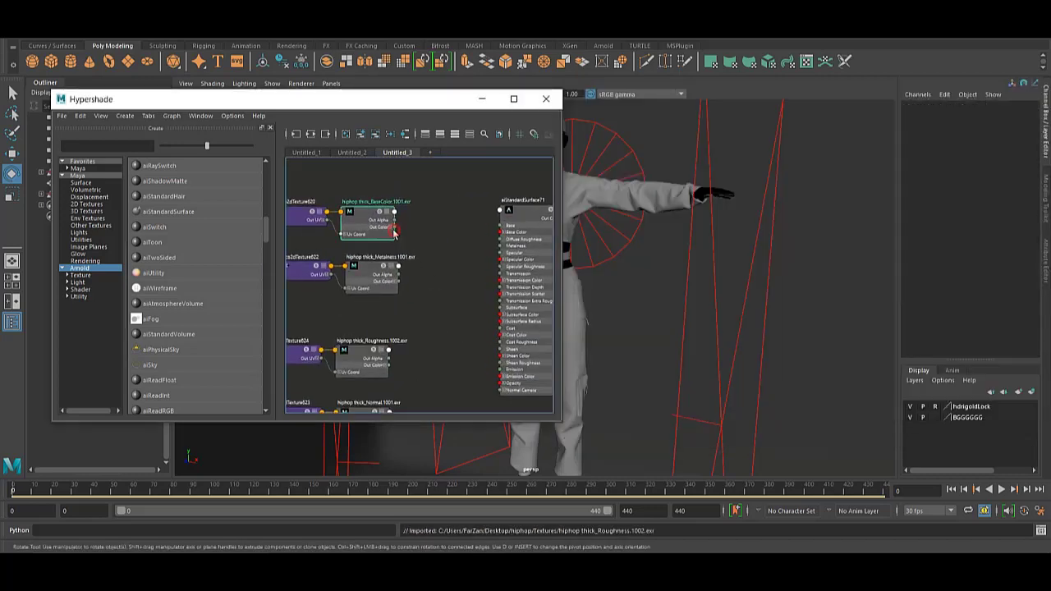
- Connect Metalness outColorR to metalness and Roughness outColorR to specular roughness
{"action": "scroll", "coordinate": [397, 296], "scroll_direction": "up", "scroll_amount": 3}
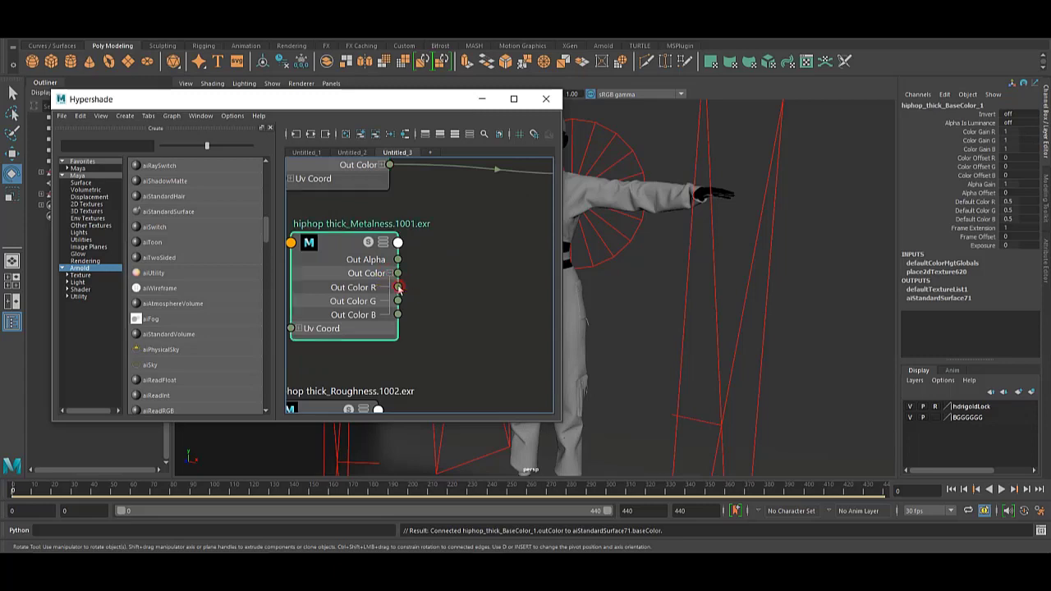
{"action": "scroll", "coordinate": [403, 291], "scroll_direction": "down", "scroll_amount": 3}
{"action": "scroll", "coordinate": [469, 232], "scroll_direction": "up", "scroll_amount": 3}
{"action": "left_click_drag", "start_coordinate": [399, 288], "coordinate": [469, 233]}
{"action": "scroll", "coordinate": [427, 271], "scroll_direction": "down", "scroll_amount": 3}
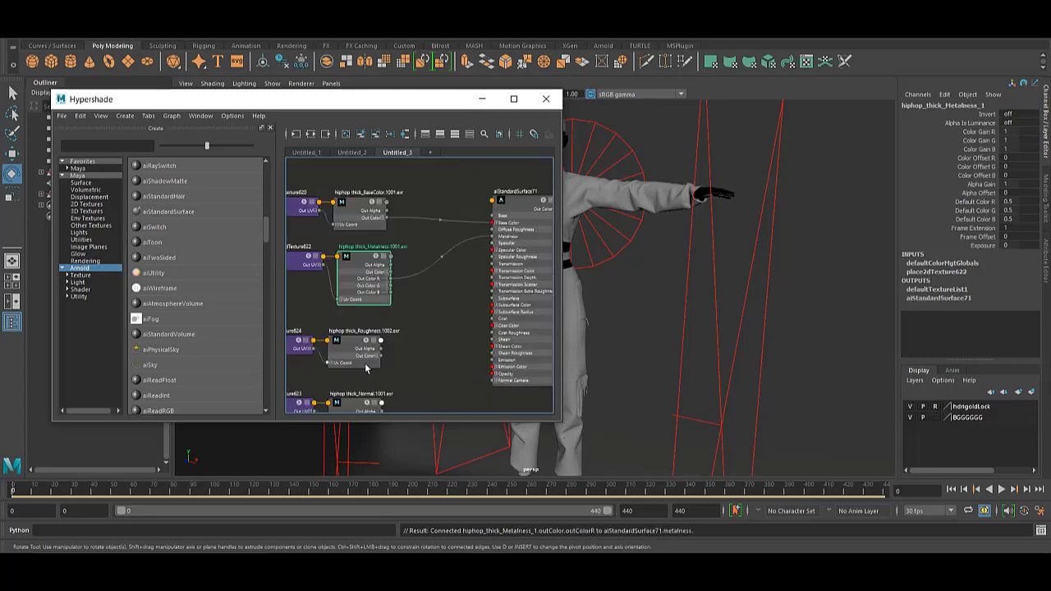
{"action": "scroll", "coordinate": [388, 350], "scroll_direction": "up", "scroll_amount": 3}
{"action": "scroll", "coordinate": [388, 351], "scroll_direction": "down", "scroll_amount": 3}
{"action": "scroll", "coordinate": [427, 287], "scroll_direction": "up", "scroll_amount": 3}
{"action": "left_click_drag", "start_coordinate": [306, 246], "coordinate": [515, 238]}
{"action": "scroll", "coordinate": [443, 347], "scroll_direction": "down", "scroll_amount": 3}
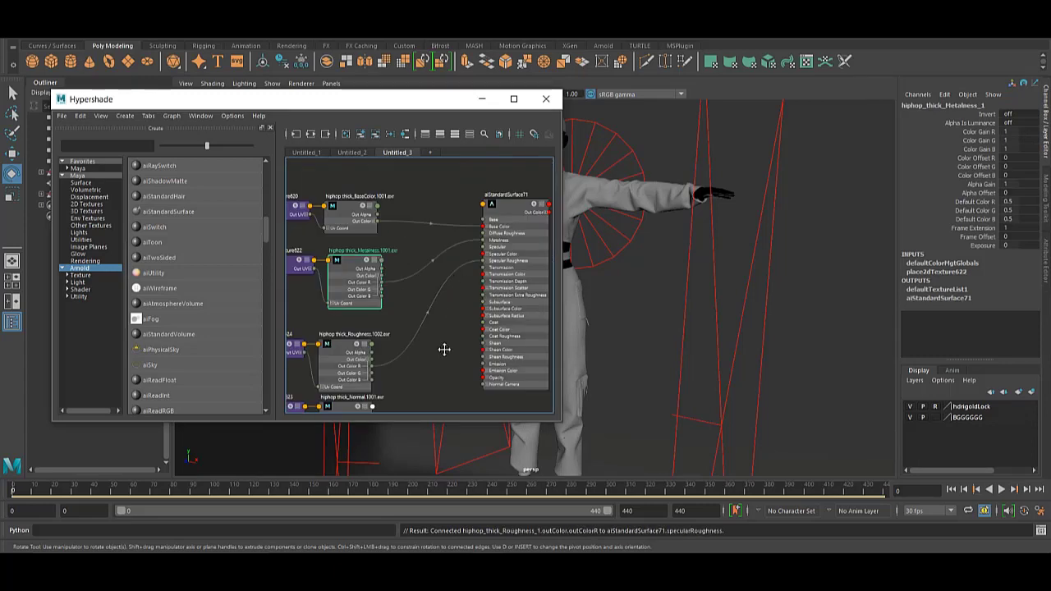
- Add an aiNormalMap node (aiNormalMap6) beside the Normal texture
{"action": "left_click", "coordinate": [452, 279]}
{"action": "key", "text": "Tab"}
{"action": "type", "text": "o"}
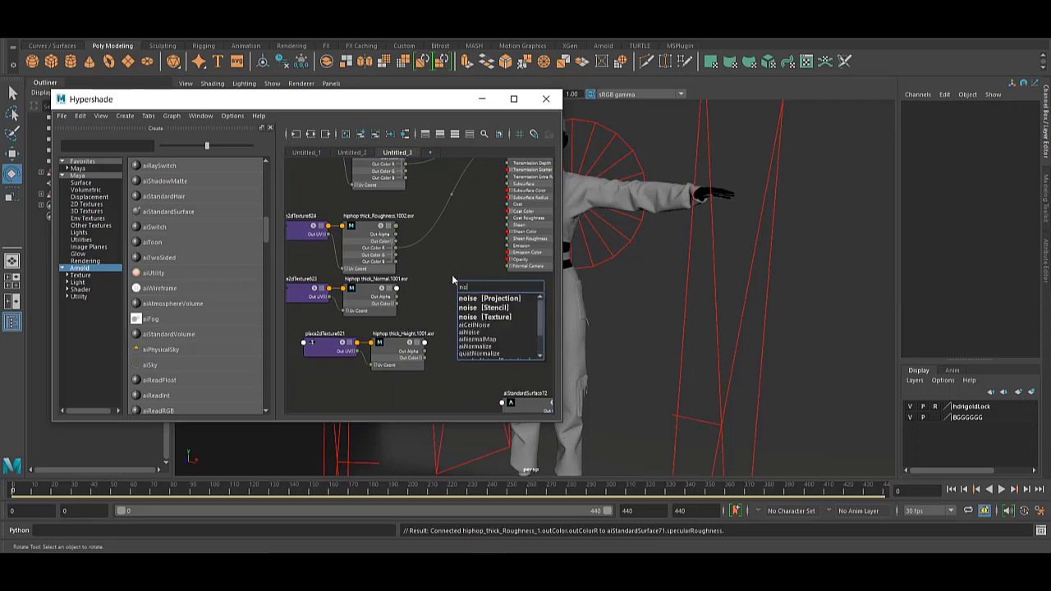
{"action": "left_click", "coordinate": [483, 297]}
{"action": "left_click_drag", "start_coordinate": [464, 312], "coordinate": [427, 272]}
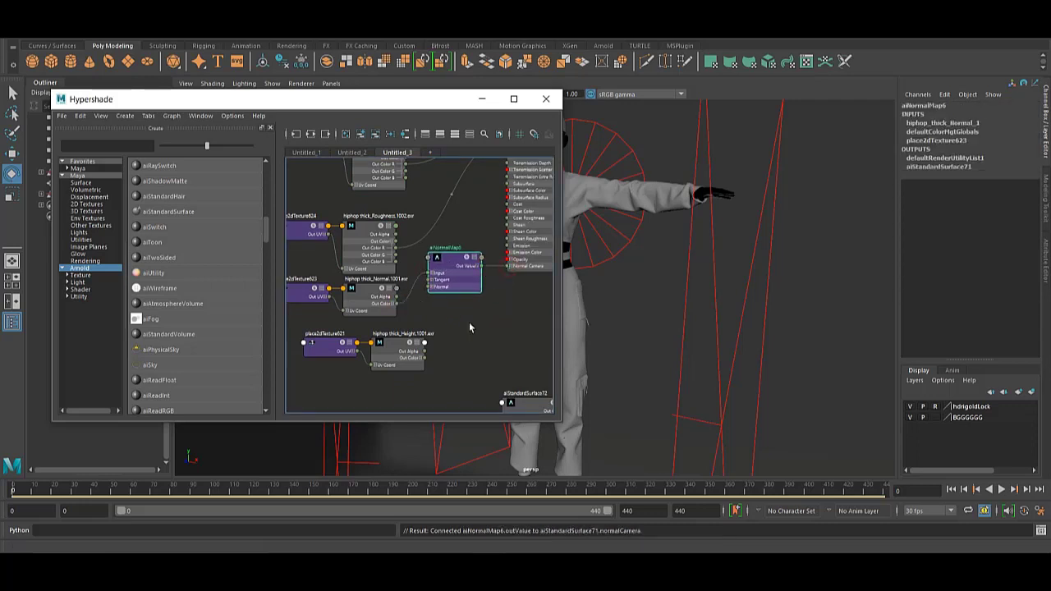
{"action": "scroll", "coordinate": [423, 305], "scroll_direction": "down", "scroll_amount": 3}
{"action": "scroll", "coordinate": [491, 222], "scroll_direction": "down", "scroll_amount": 2}
{"action": "left_click", "coordinate": [1047, 245]}
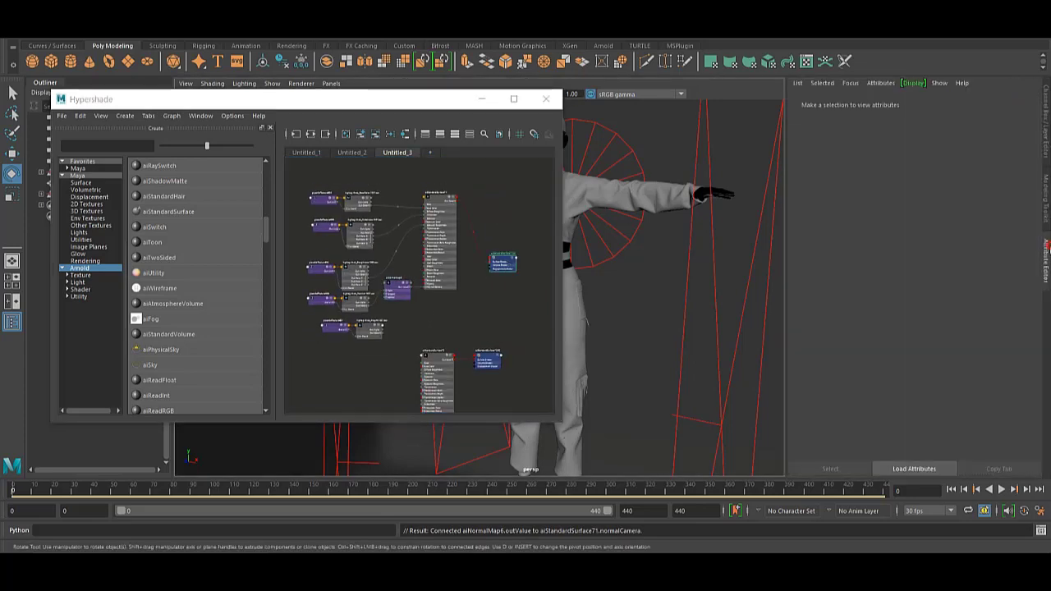
- Connect the Height texture's red channel to the displacement shader
{"action": "scroll", "coordinate": [387, 320], "scroll_direction": "up", "scroll_amount": 5}
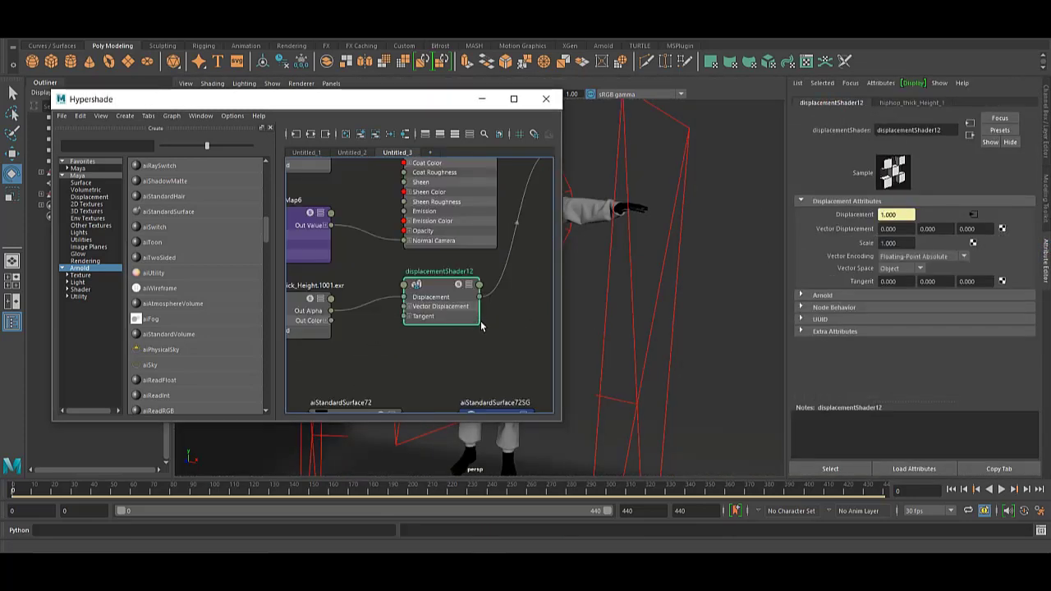
{"action": "left_click", "coordinate": [328, 345]}
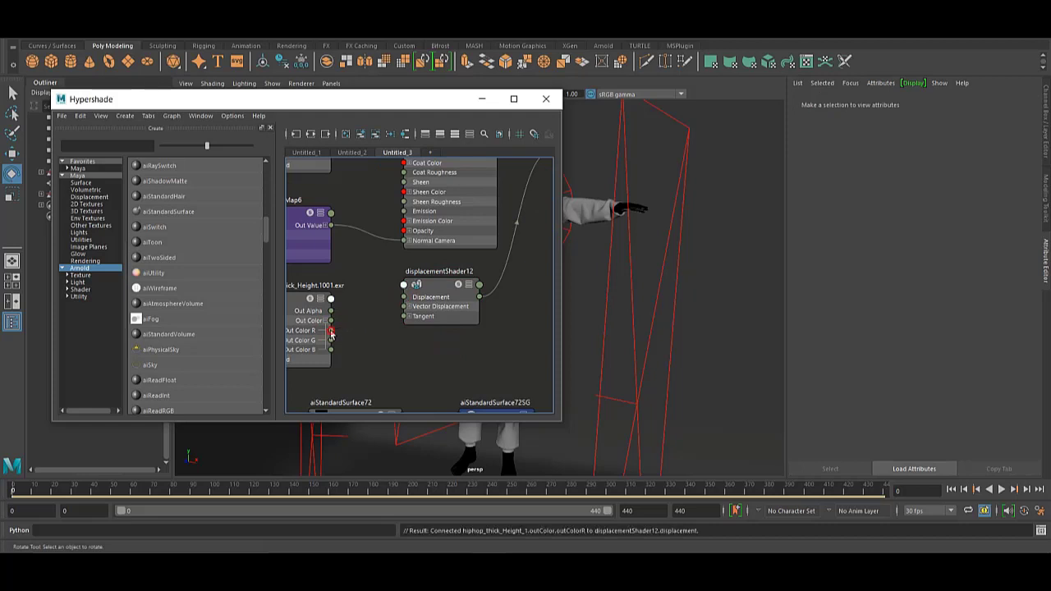
{"action": "middle_click_drag", "start_coordinate": [331, 334], "coordinate": [427, 377]}
{"action": "left_click", "coordinate": [408, 362]}
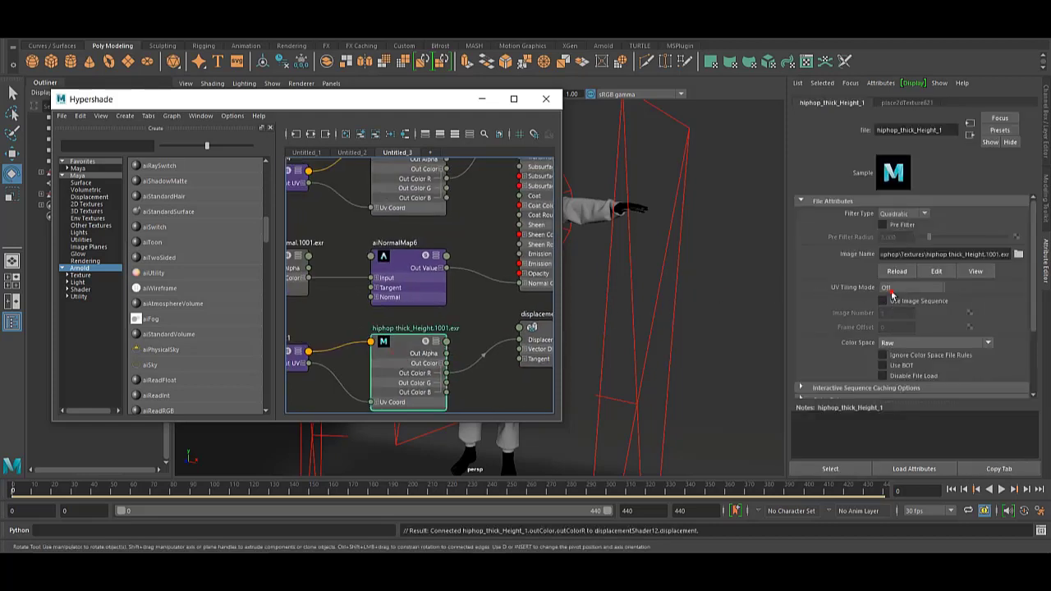
- Set UV Tiling Mode to UDIM (Mari) on the Height, Normal and Roughness file nodes
{"action": "left_click", "coordinate": [892, 290]}
{"action": "left_click", "coordinate": [897, 332]}
{"action": "left_click", "coordinate": [914, 288]}
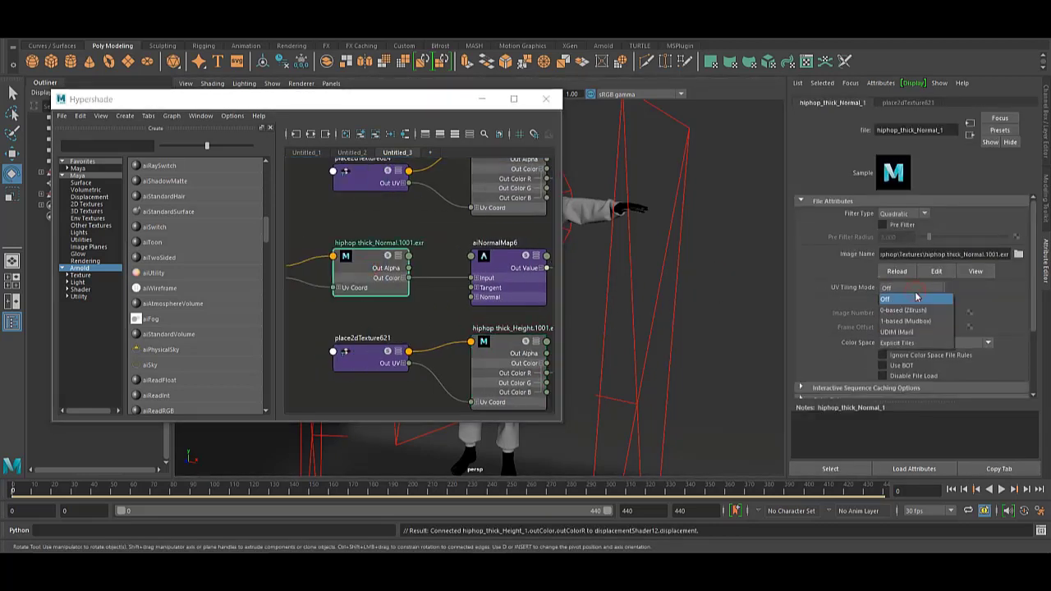
{"action": "left_click", "coordinate": [897, 332]}
{"action": "middle_click_drag", "start_coordinate": [411, 246], "coordinate": [383, 303]}
{"action": "left_click", "coordinate": [484, 234]}
{"action": "left_click", "coordinate": [914, 288]}
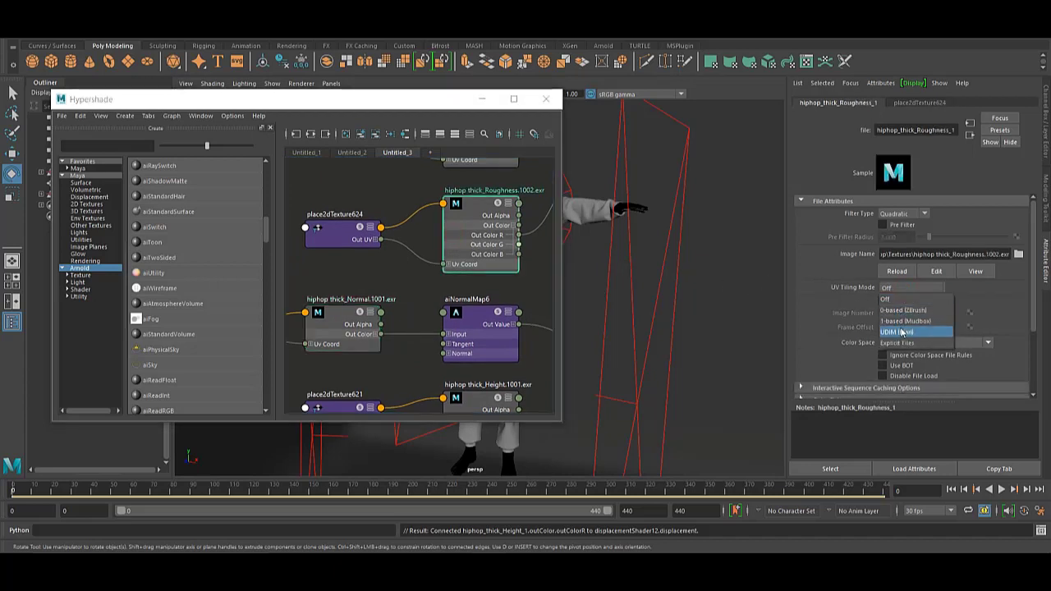
{"action": "left_click", "coordinate": [901, 332]}
- Set UV Tiling Mode to UDIM (Mari) on the Metalness and BaseColor file nodes
{"action": "middle_click_drag", "start_coordinate": [460, 247], "coordinate": [434, 372]}
{"action": "left_click", "coordinate": [465, 238]}
{"action": "left_click", "coordinate": [914, 288]}
{"action": "left_click", "coordinate": [897, 331]}
{"action": "middle_click_drag", "start_coordinate": [467, 163], "coordinate": [458, 285]}
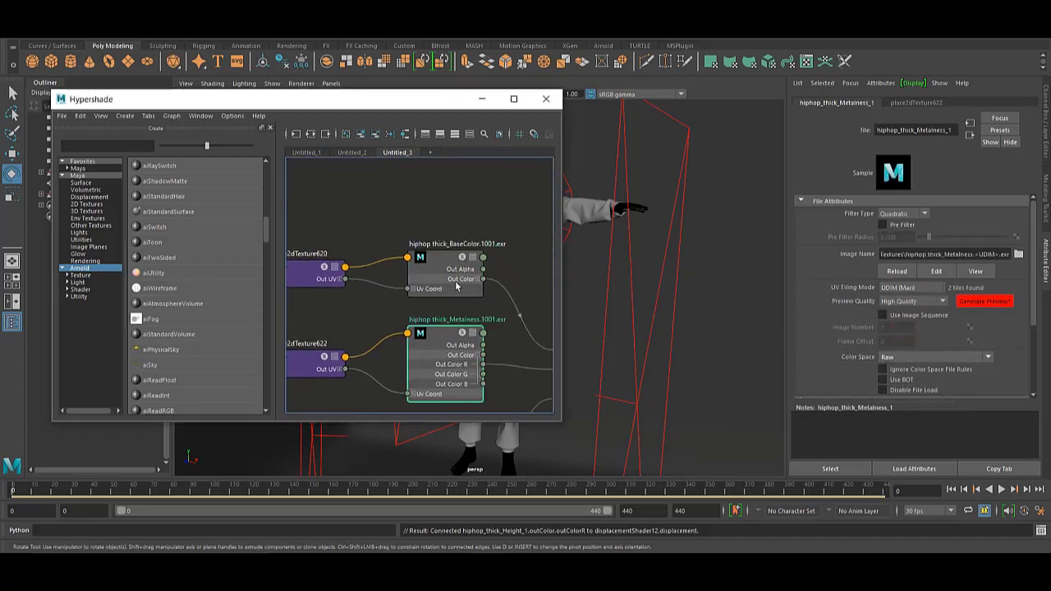
{"action": "left_click", "coordinate": [458, 285]}
{"action": "left_click", "coordinate": [913, 288]}
{"action": "left_click", "coordinate": [897, 332]}
{"action": "middle_click_drag", "start_coordinate": [376, 276], "coordinate": [255, 277]}
{"action": "left_click", "coordinate": [460, 310]}
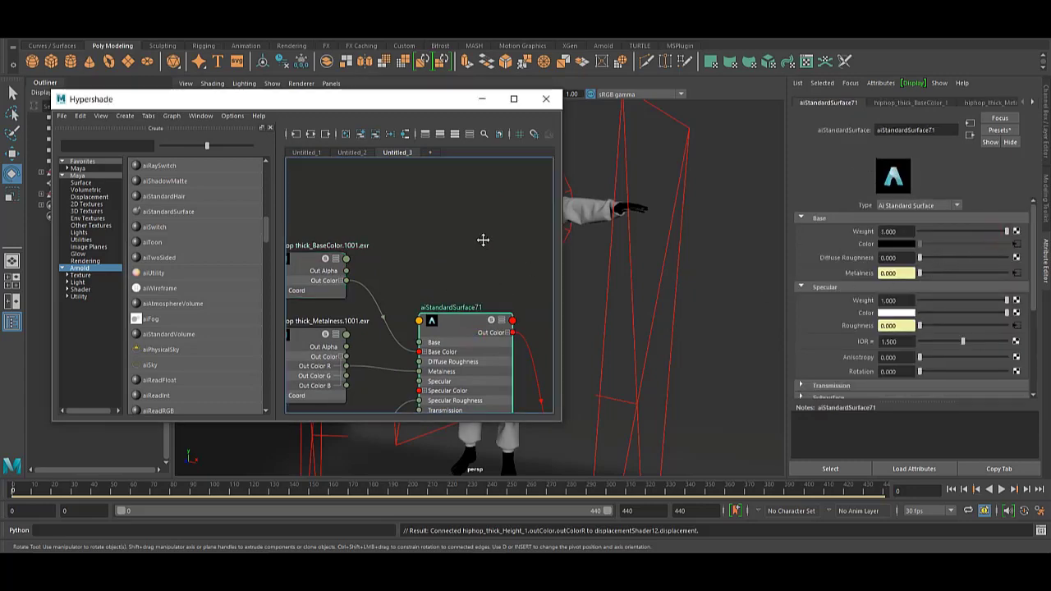
{"action": "middle_click_drag", "start_coordinate": [481, 239], "coordinate": [521, 156]}
{"action": "left_click", "coordinate": [349, 187]}
- Switch the viewport to textured shading (6) so the outfit shows its Substance textures
{"action": "left_click_drag", "start_coordinate": [328, 98], "coordinate": [192, 111]}
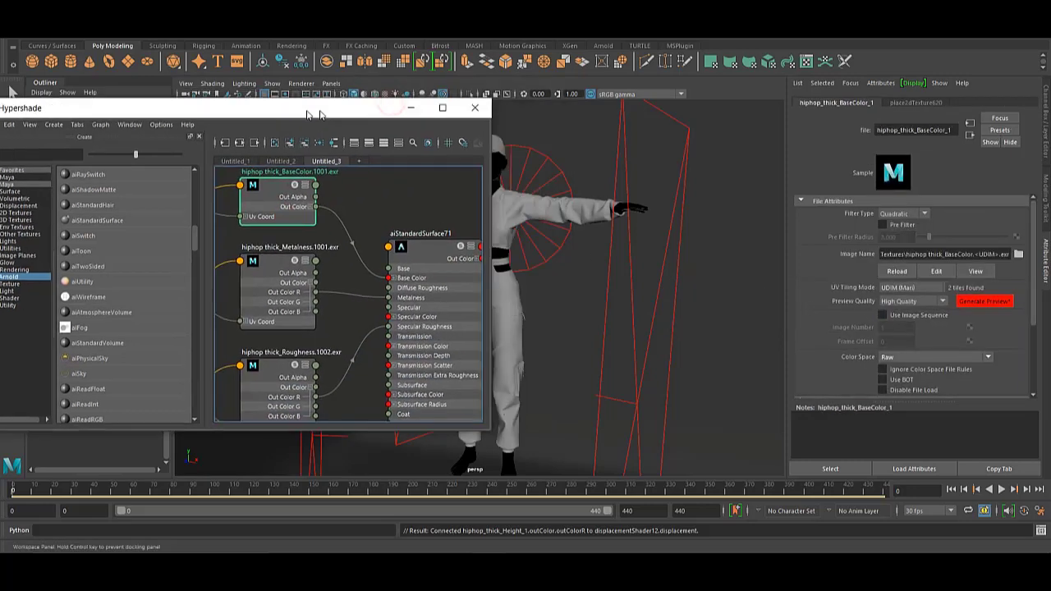
{"action": "right_click_drag", "start_coordinate": [510, 298], "coordinate": [555, 297], "text": "alt"}
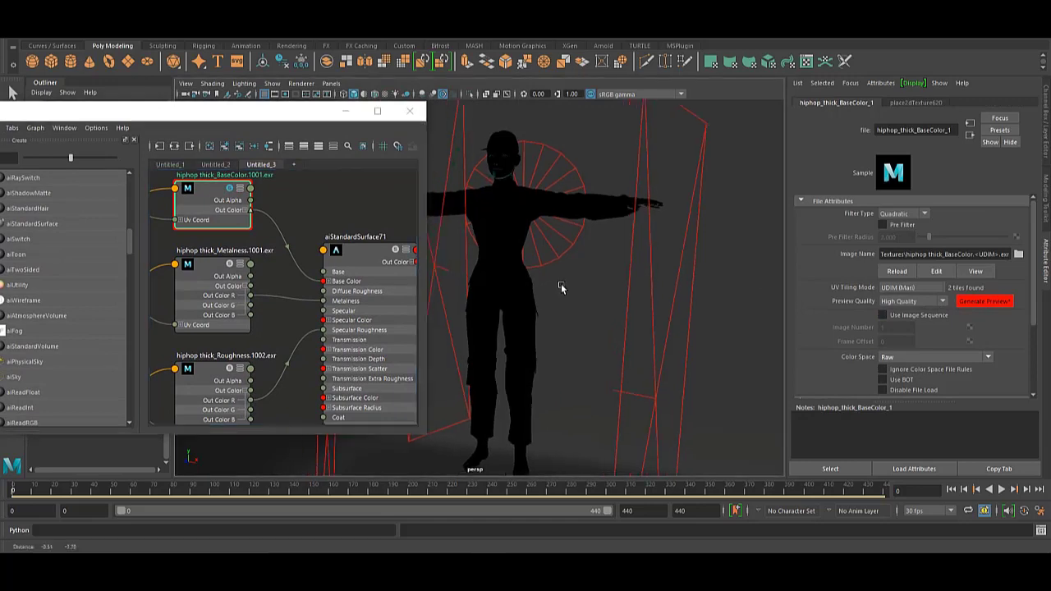
{"action": "left_click", "coordinate": [595, 299]}
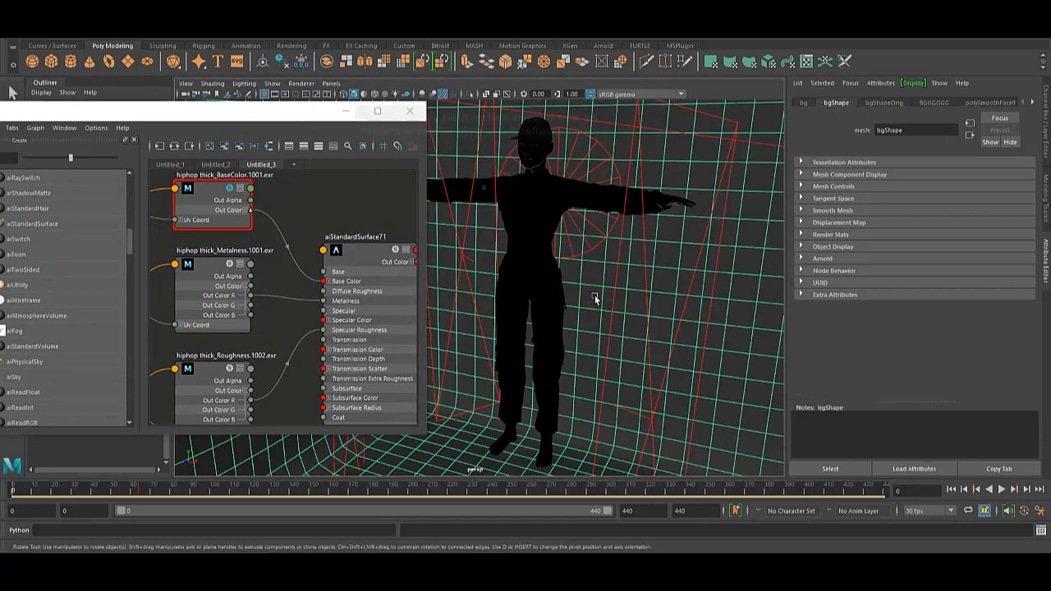
{"action": "key", "text": "6"}
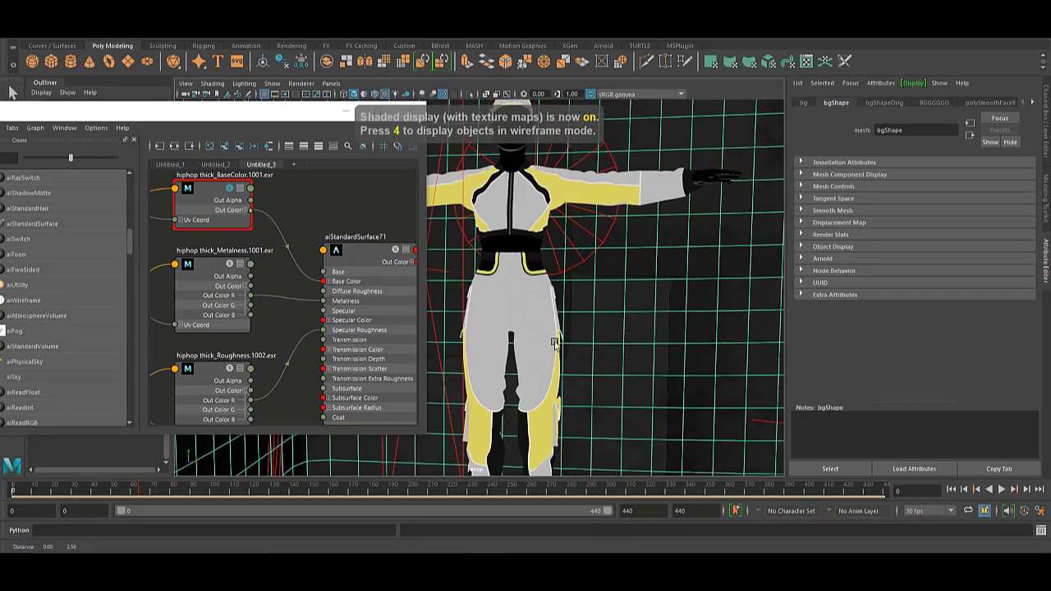
{"action": "right_click_drag", "start_coordinate": [550, 320], "coordinate": [591, 296], "text": "alt"}
{"action": "middle_click_drag", "start_coordinate": [592, 295], "coordinate": [586, 258], "text": "alt"}
{"action": "right_click_drag", "start_coordinate": [586, 258], "coordinate": [420, 242], "text": "alt"}
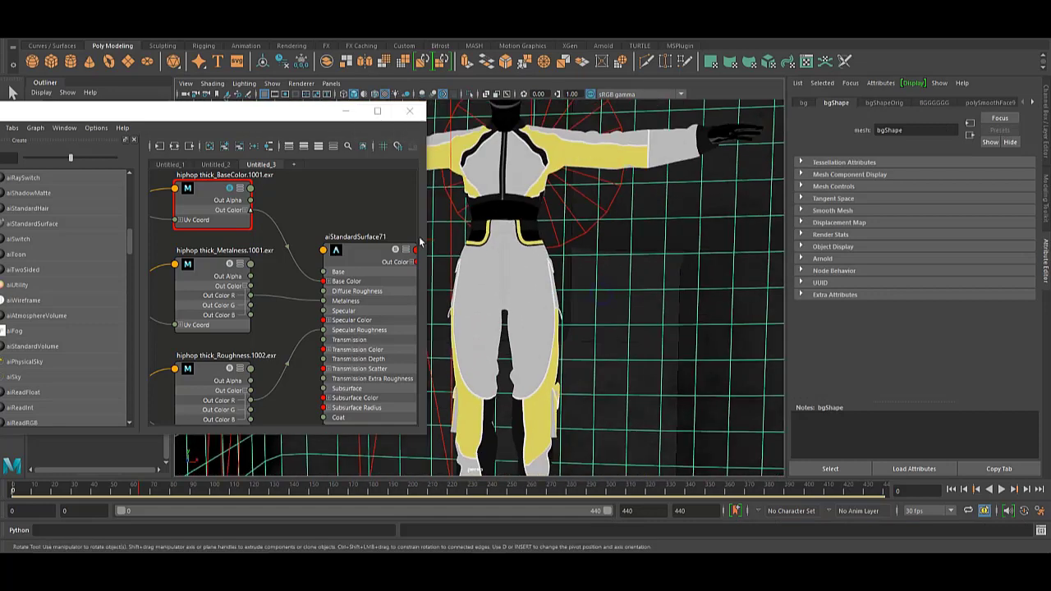
{"action": "left_click", "coordinate": [236, 194]}
- Show persp and cameraFar side by side, set the animation end to frame 460, and play
{"action": "key", "text": "space"}
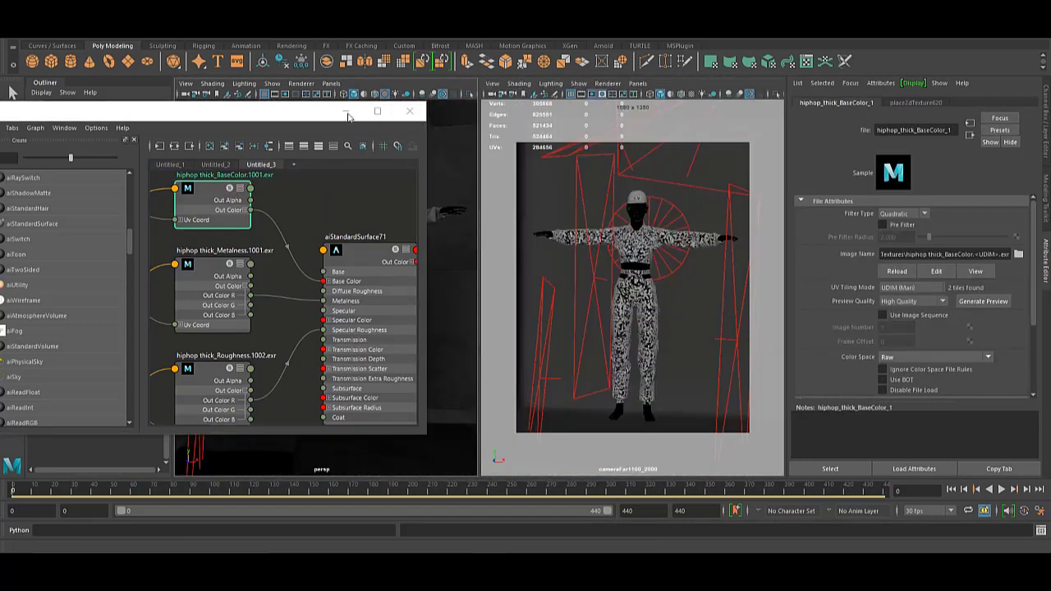
{"action": "left_click", "coordinate": [345, 111]}
{"action": "scroll", "coordinate": [403, 235], "scroll_direction": "down", "scroll_amount": 2}
{"action": "scroll", "coordinate": [626, 277], "scroll_direction": "down", "scroll_amount": 1}
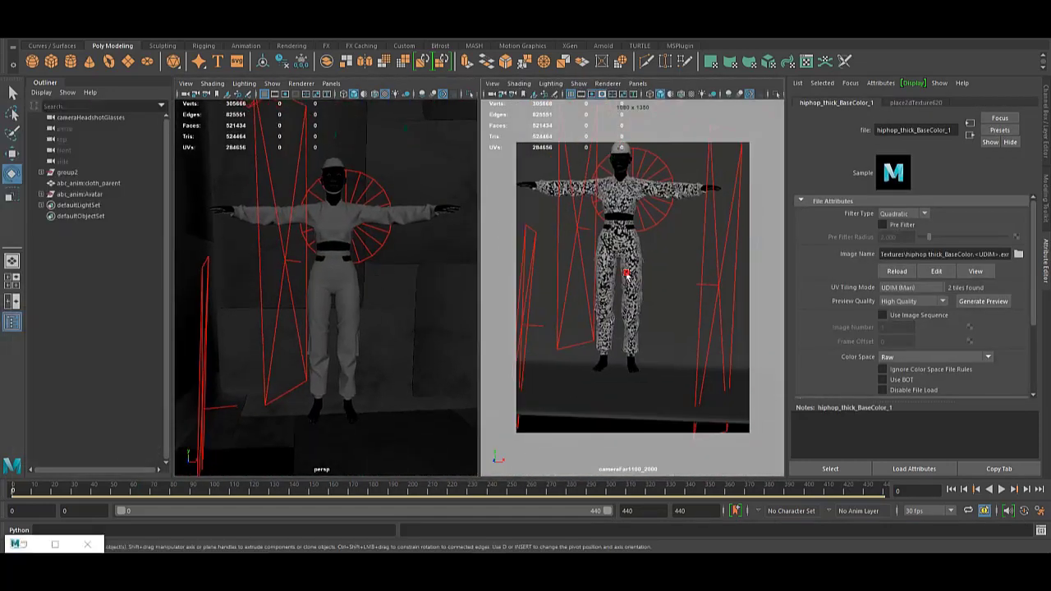
{"action": "left_click", "coordinate": [626, 277]}
{"action": "scroll", "coordinate": [664, 317], "scroll_direction": "up", "scroll_amount": 2}
{"action": "scroll", "coordinate": [664, 317], "scroll_direction": "down", "scroll_amount": 2}
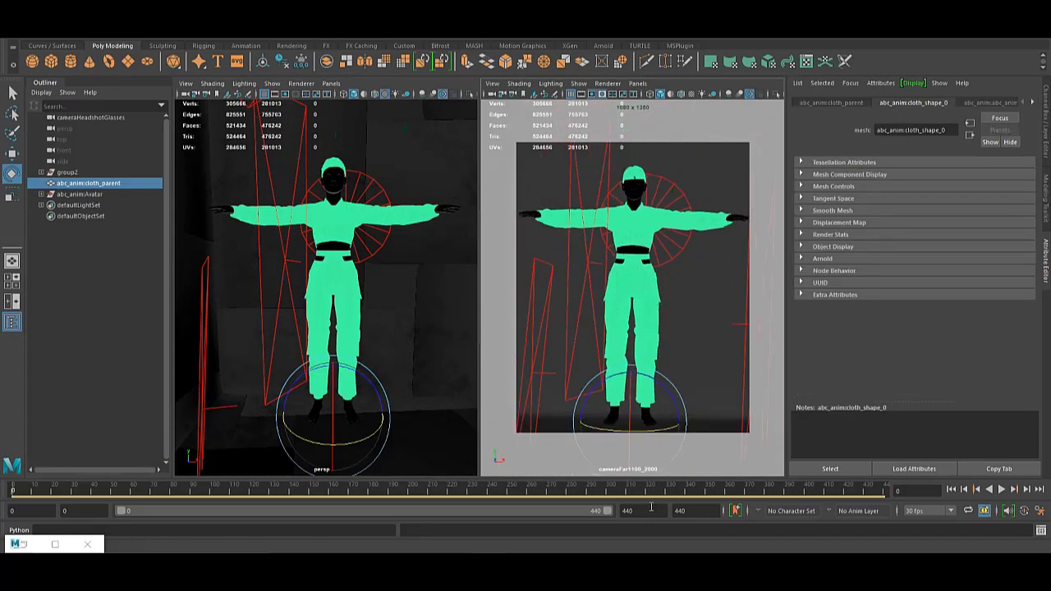
{"action": "type", "text": "460"}
{"action": "key", "text": "Return"}
{"action": "key", "text": "alt+v"}
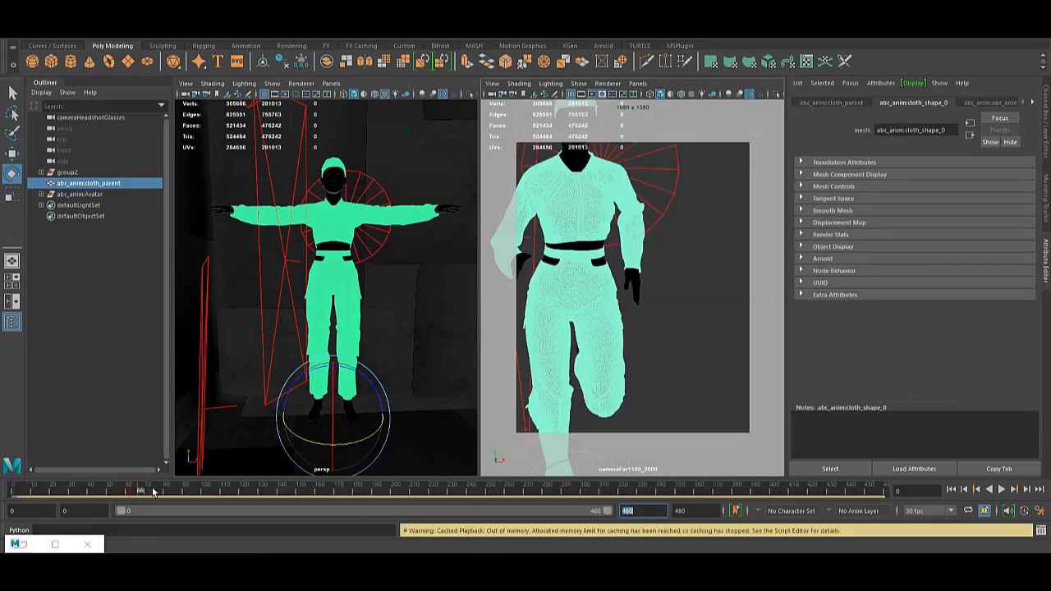
- Stop playback and move the room group group2 forward along Z around the character
{"action": "key", "text": "alt+v"}
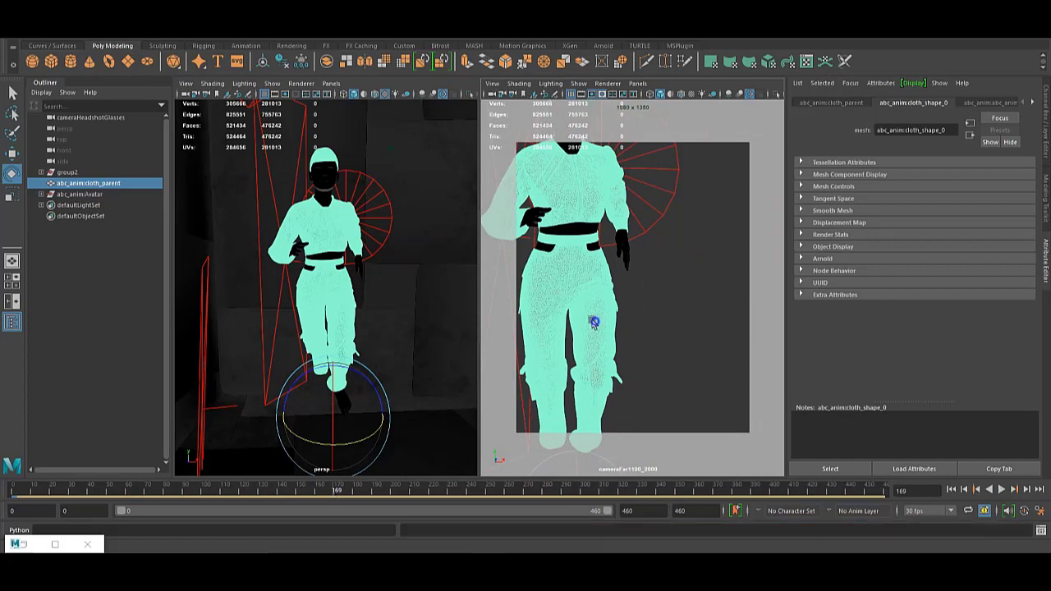
{"action": "scroll", "coordinate": [600, 353], "scroll_direction": "down", "scroll_amount": 2}
{"action": "scroll", "coordinate": [599, 353], "scroll_direction": "down", "scroll_amount": 1}
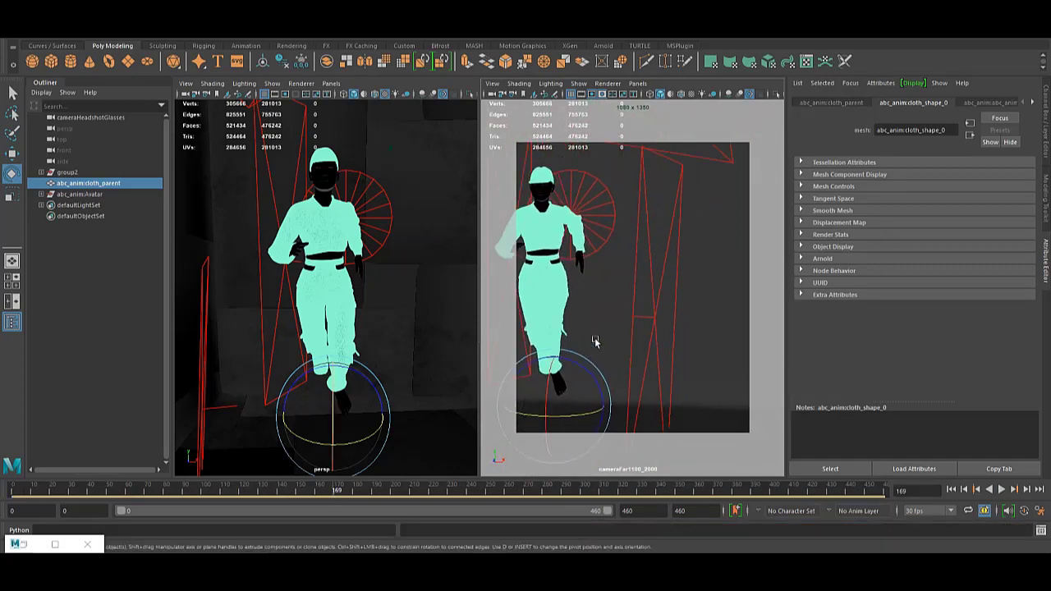
{"action": "left_click", "coordinate": [67, 171]}
{"action": "mouse_move", "coordinate": [333, 279]}
{"action": "left_mouse_down", "text": "alt"}
{"action": "mouse_move", "coordinate": [351, 389]}
{"action": "mouse_move", "coordinate": [349, 320]}
{"action": "mouse_move", "coordinate": [295, 372]}
{"action": "left_mouse_up", "text": "alt"}
{"action": "key", "text": "w"}
{"action": "key", "text": "ctrl+h"}
- Inspect the rim3onlylegs, rim3LeftWindowLightfeeling and hair lights, then stop playback at frame 199
{"action": "left_click", "coordinate": [285, 321]}
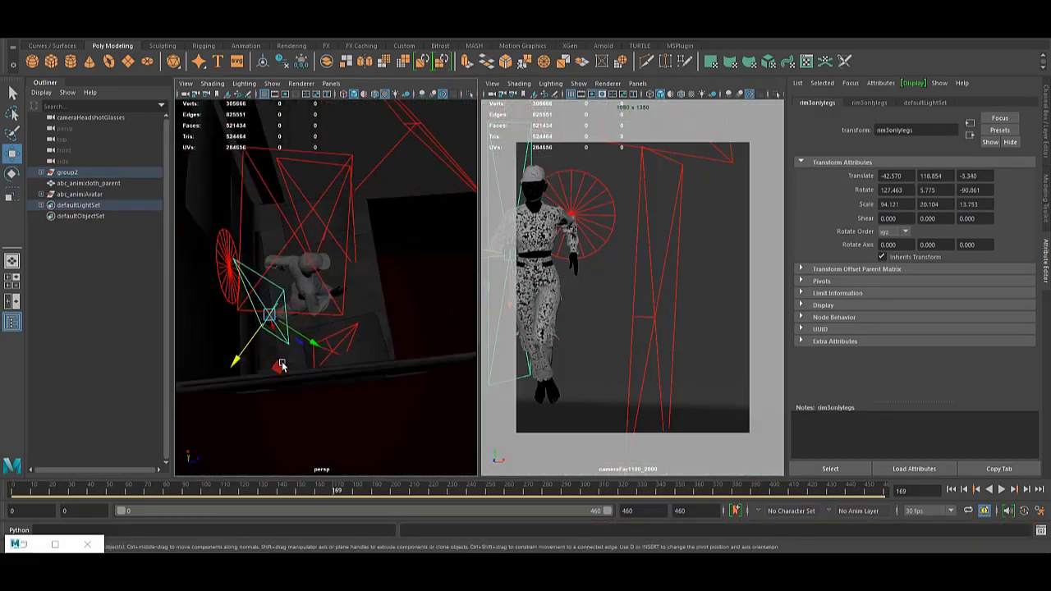
{"action": "mouse_move", "coordinate": [345, 337]}
{"action": "left_mouse_down", "text": "alt"}
{"action": "mouse_move", "coordinate": [454, 341]}
{"action": "mouse_move", "coordinate": [313, 174]}
{"action": "mouse_move", "coordinate": [297, 170]}
{"action": "mouse_move", "coordinate": [333, 316]}
{"action": "mouse_move", "coordinate": [297, 425]}
{"action": "left_mouse_up", "text": "alt"}
{"action": "left_click", "coordinate": [345, 340]}
{"action": "left_click", "coordinate": [454, 341]}
{"action": "left_click", "coordinate": [313, 174]}
{"action": "key", "text": "alt+v"}
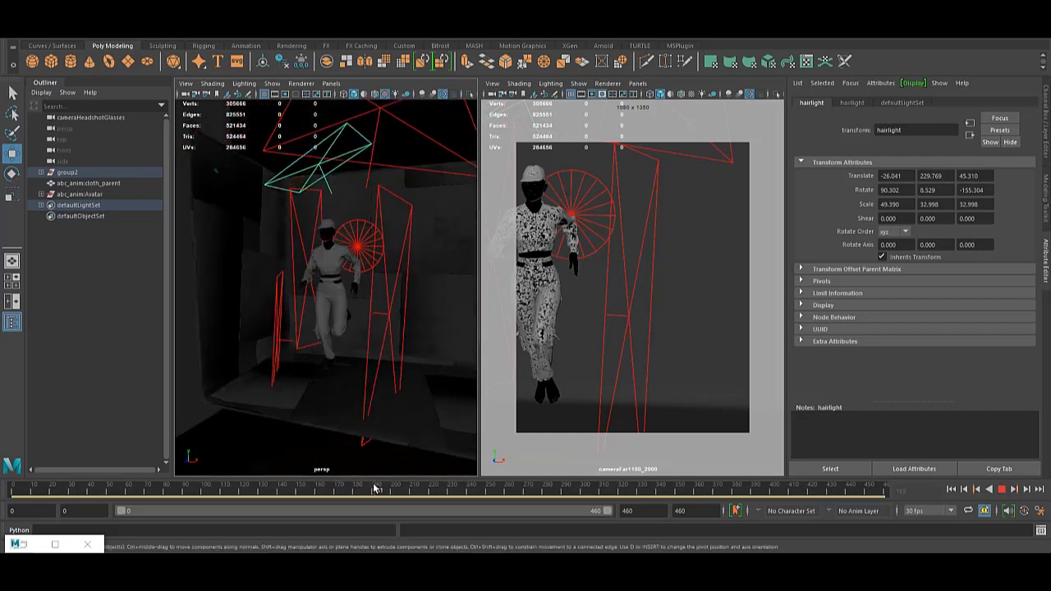
{"action": "left_click", "coordinate": [393, 489]}
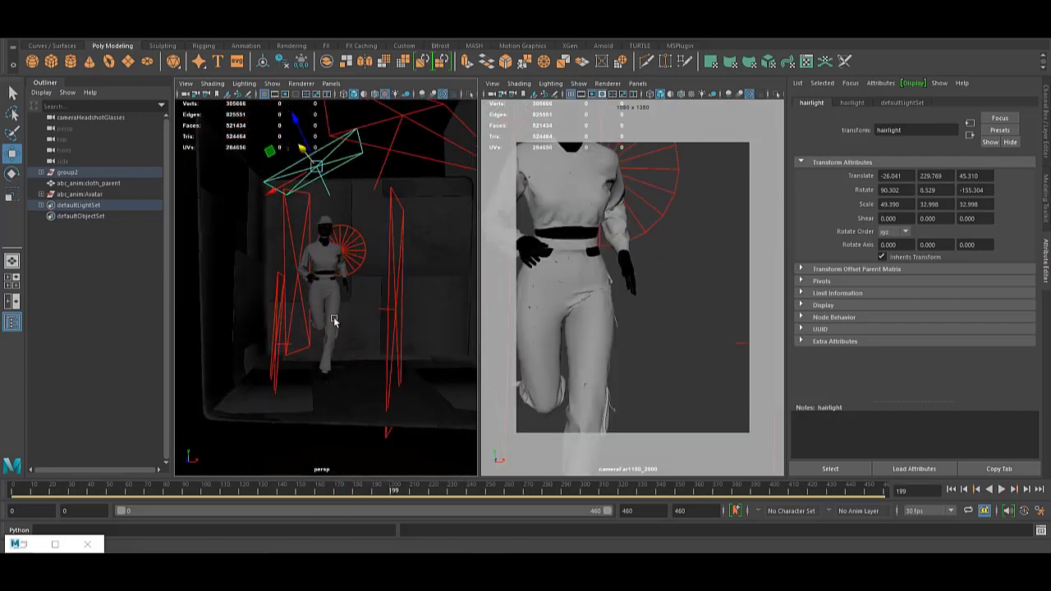
- Check the room group2 placement against the character's clothing mesh
{"action": "left_click", "coordinate": [595, 302]}
{"action": "scroll", "coordinate": [624, 320], "scroll_direction": "down", "scroll_amount": 3}
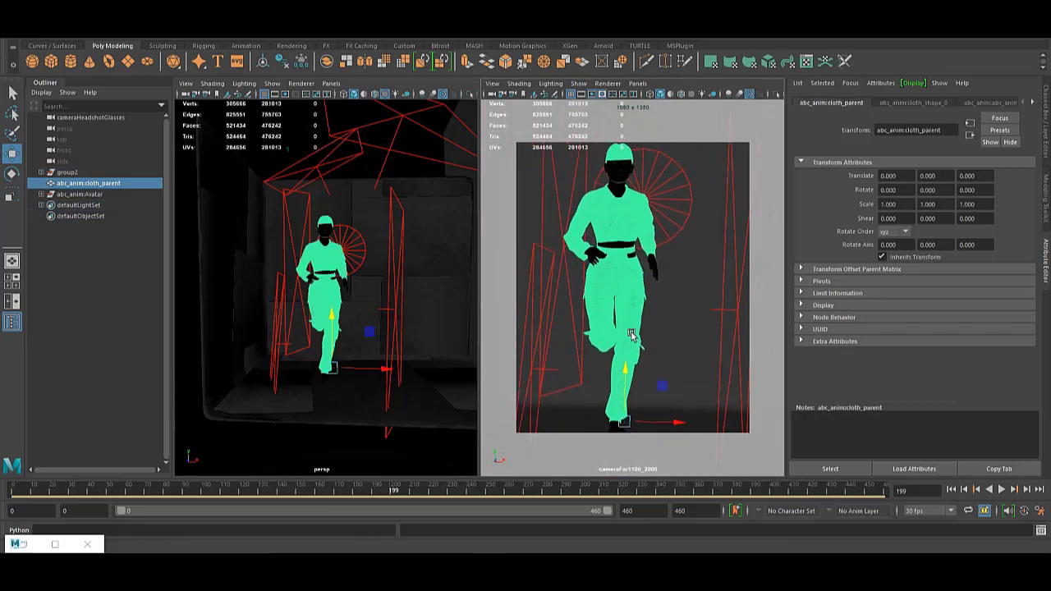
{"action": "scroll", "coordinate": [632, 331], "scroll_direction": "up", "scroll_amount": 2}
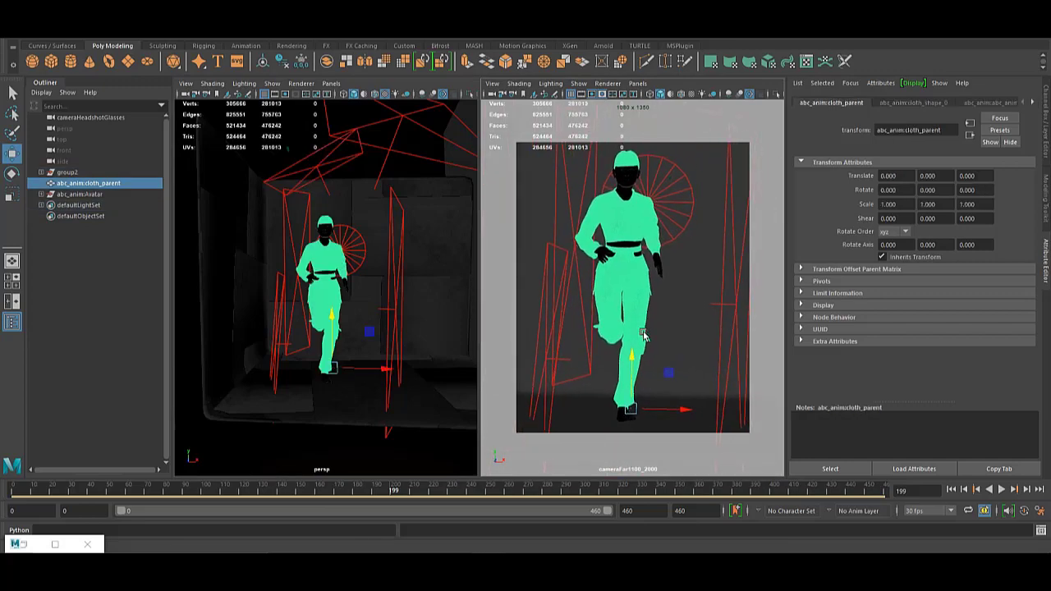
{"action": "left_click", "coordinate": [67, 172]}
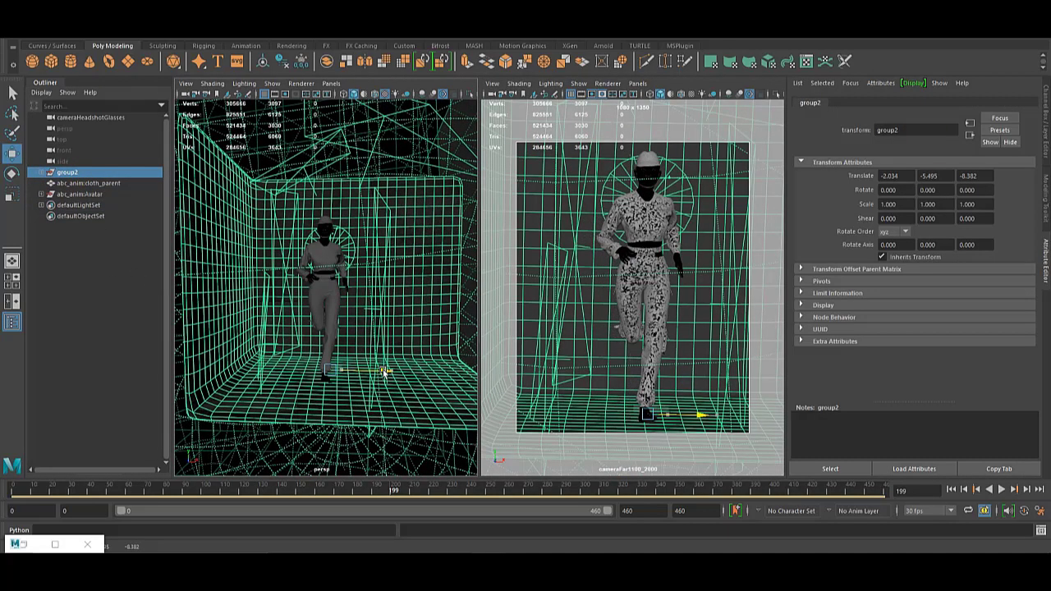
{"action": "left_click", "coordinate": [663, 295]}
{"action": "scroll", "coordinate": [665, 324], "scroll_direction": "up", "scroll_amount": 1}
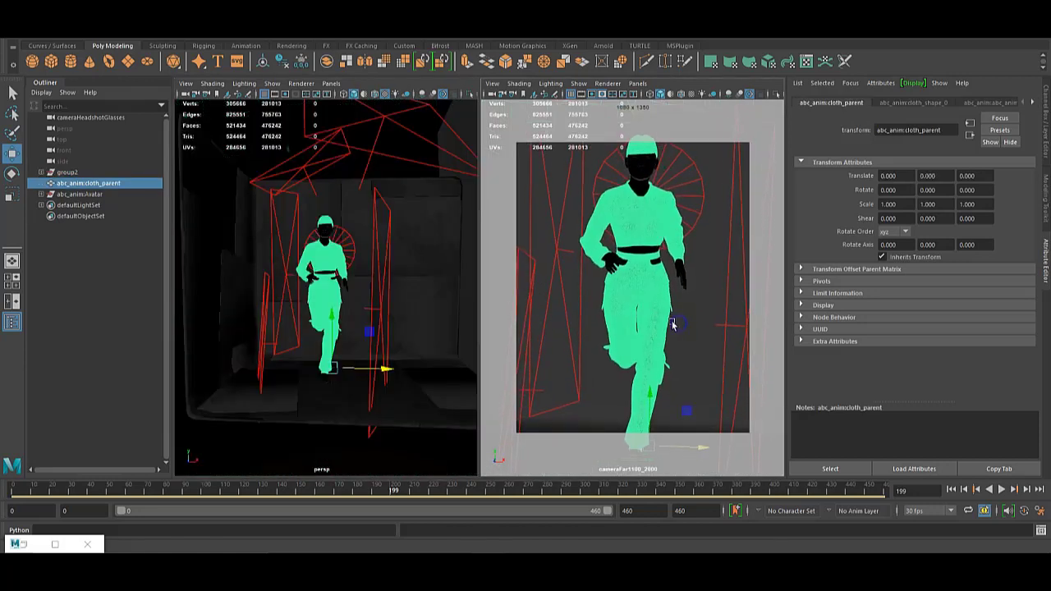
{"action": "scroll", "coordinate": [665, 328], "scroll_direction": "down", "scroll_amount": 1}
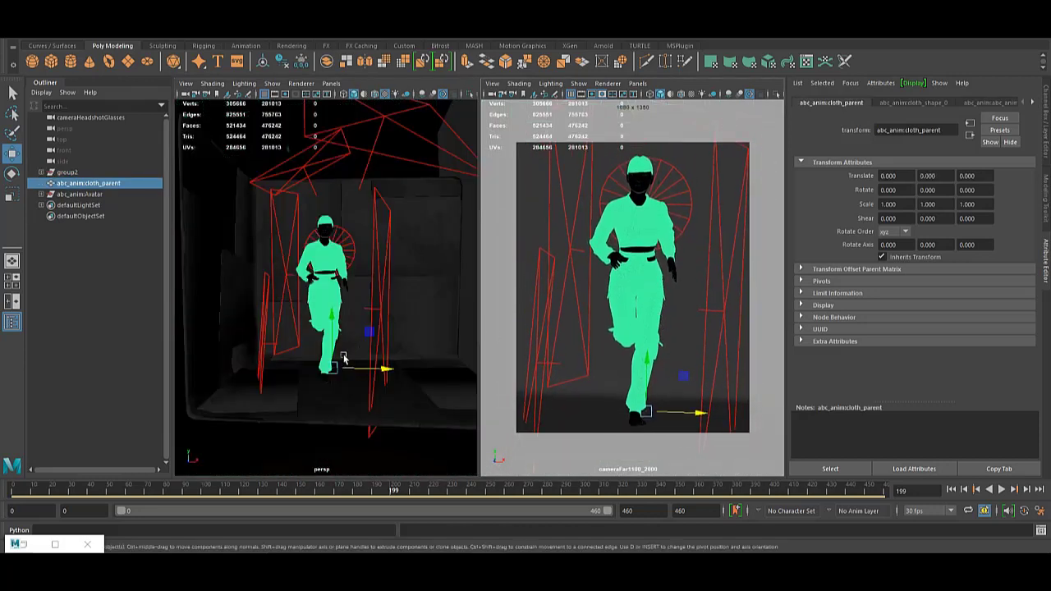
{"action": "scroll", "coordinate": [357, 441], "scroll_direction": "up", "scroll_amount": 3}
{"action": "scroll", "coordinate": [357, 441], "scroll_direction": "up", "scroll_amount": 2}
- At frame 200, raise the bg backdrop to Translate Y -0.718
{"action": "left_click", "coordinate": [375, 403]}
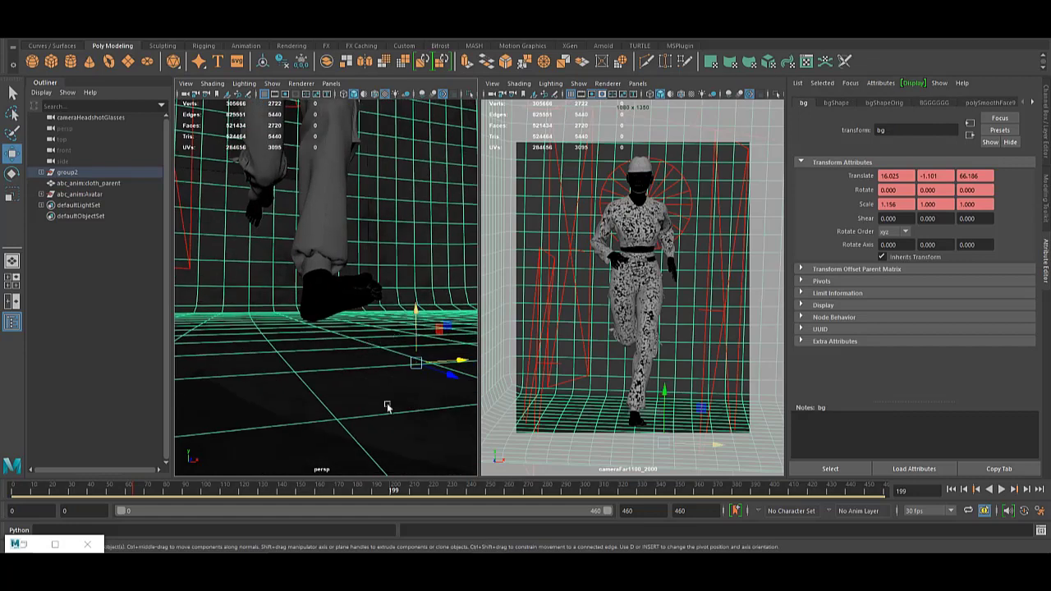
{"action": "left_click_drag", "start_coordinate": [397, 493], "coordinate": [402, 494]}
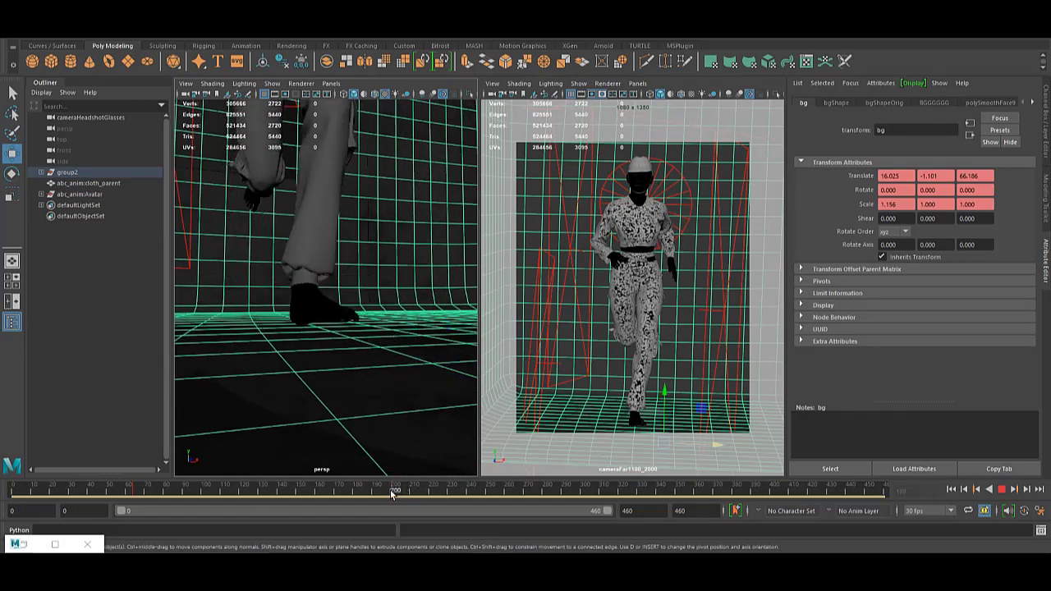
{"action": "left_click_drag", "start_coordinate": [402, 494], "coordinate": [395, 493]}
{"action": "mouse_move", "coordinate": [410, 436]}
{"action": "left_mouse_down", "text": "alt"}
{"action": "mouse_move", "coordinate": [357, 366]}
{"action": "mouse_move", "coordinate": [373, 342]}
{"action": "mouse_move", "coordinate": [315, 328]}
{"action": "mouse_move", "coordinate": [352, 370]}
{"action": "left_mouse_up", "text": "alt"}
{"action": "right_click_drag", "start_coordinate": [352, 371], "coordinate": [371, 305], "text": "alt"}
{"action": "mouse_move", "coordinate": [370, 305]}
{"action": "left_mouse_down", "text": "alt"}
{"action": "mouse_move", "coordinate": [383, 385]}
{"action": "mouse_move", "coordinate": [386, 321]}
{"action": "left_mouse_up", "text": "alt"}
- Angle the view for a frontal full-body shot of the character and open the render options
{"action": "left_click", "coordinate": [637, 324]}
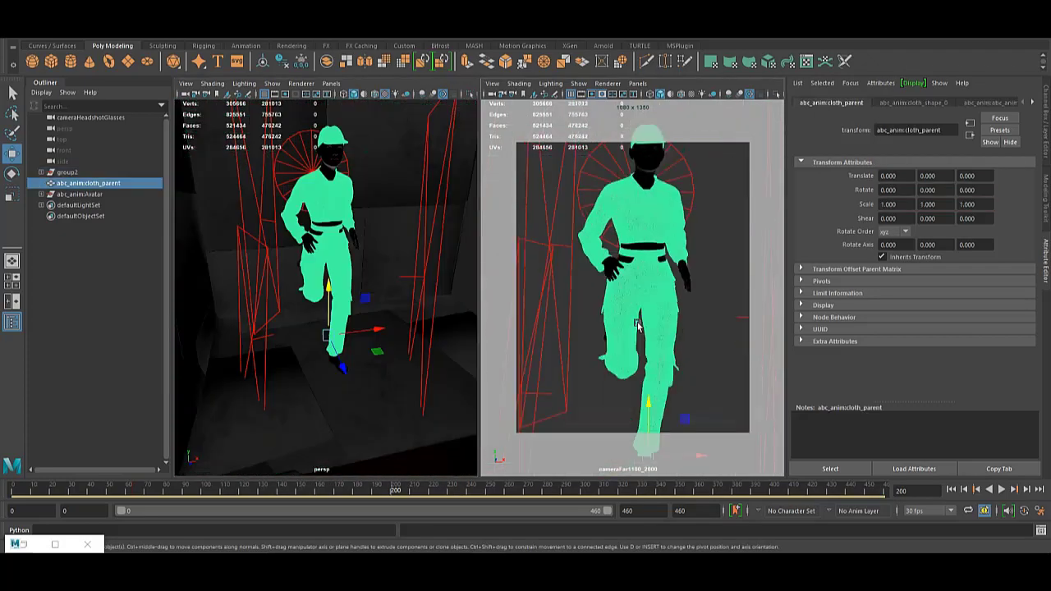
{"action": "left_click_drag", "start_coordinate": [637, 324], "coordinate": [645, 323], "text": "alt"}
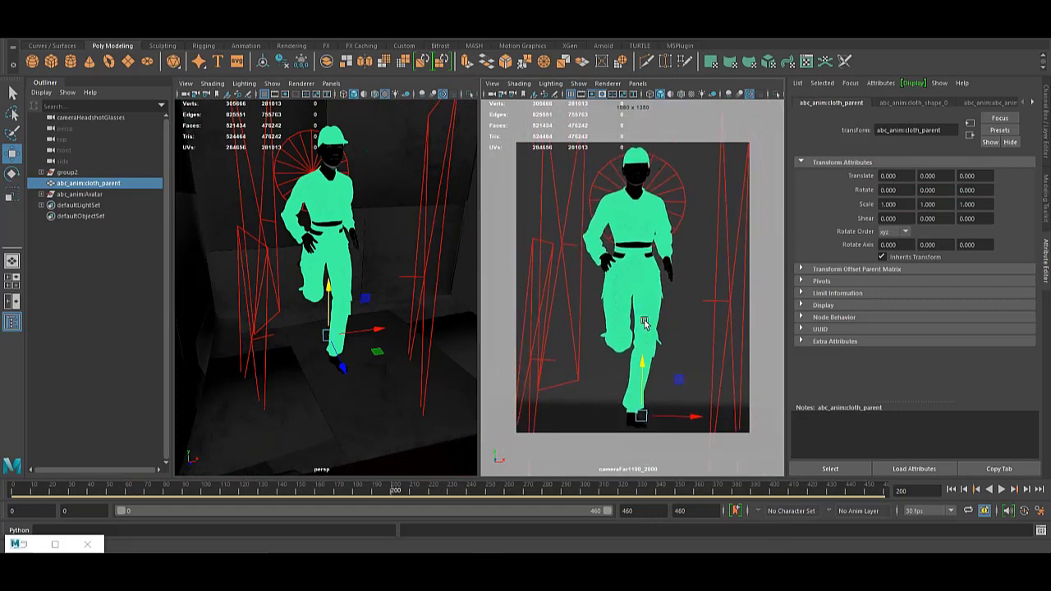
{"action": "left_click", "coordinate": [493, 33]}
- Start an interactive Arnold render and set the aiStandardSurface71 base colour to black
{"action": "left_click", "coordinate": [517, 72]}
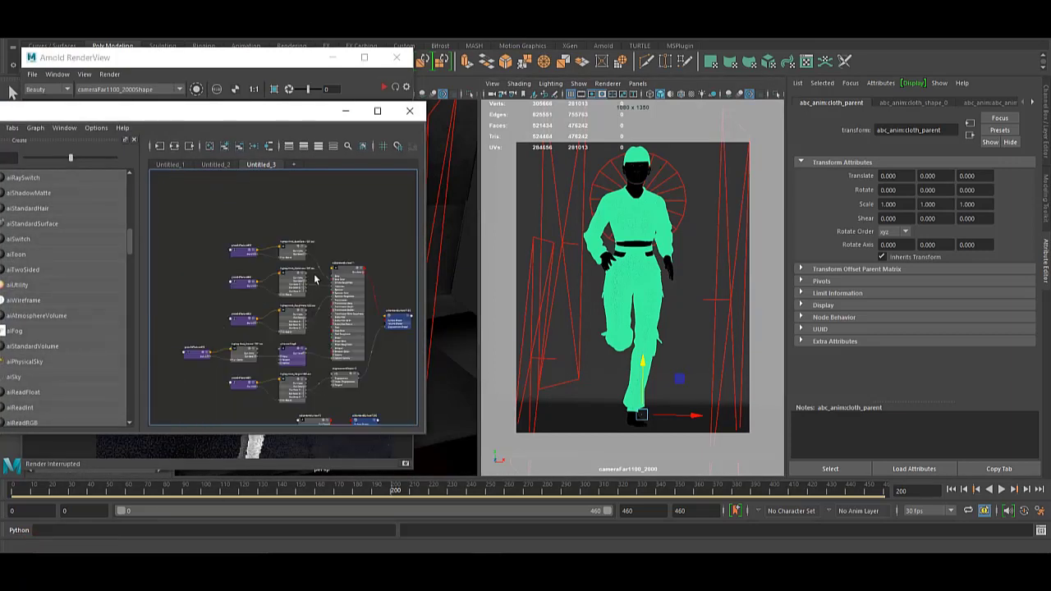
{"action": "left_click_drag", "start_coordinate": [941, 250], "coordinate": [909, 252]}
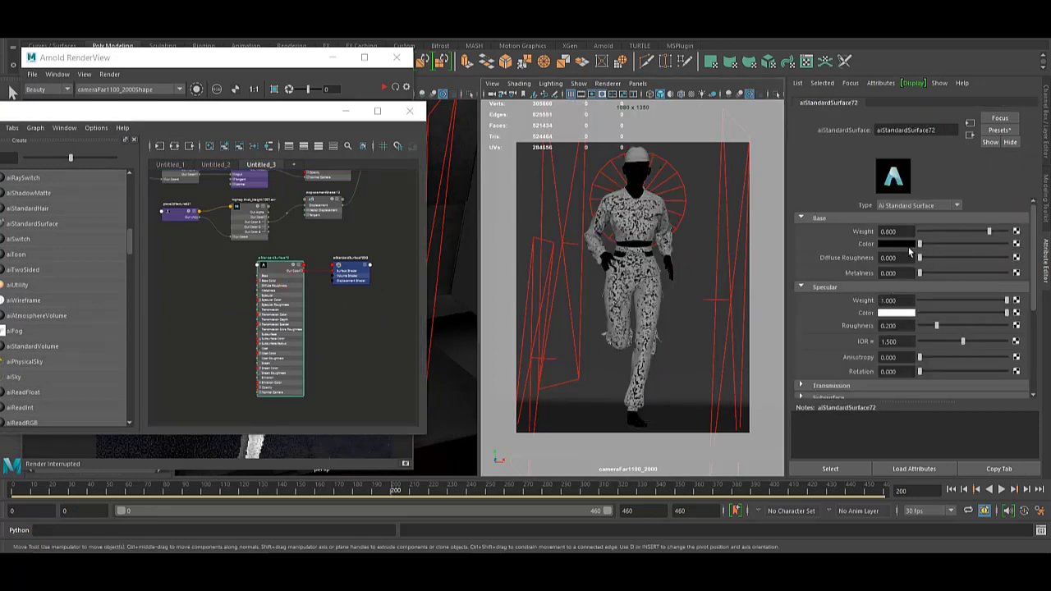
{"action": "left_click", "coordinate": [295, 58]}
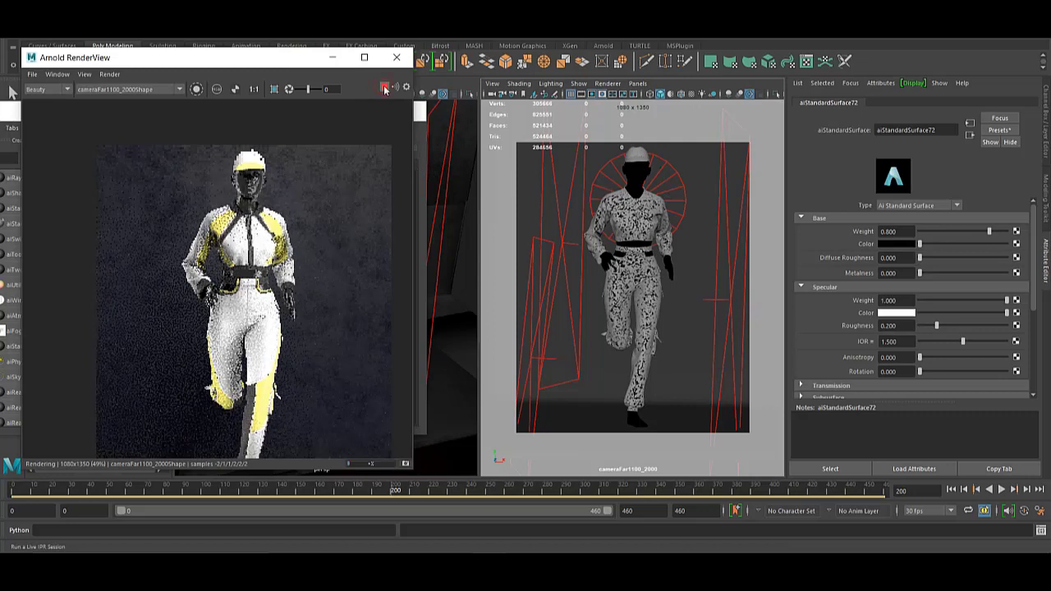
{"action": "left_click", "coordinate": [416, 134]}
{"action": "left_click", "coordinate": [329, 254]}
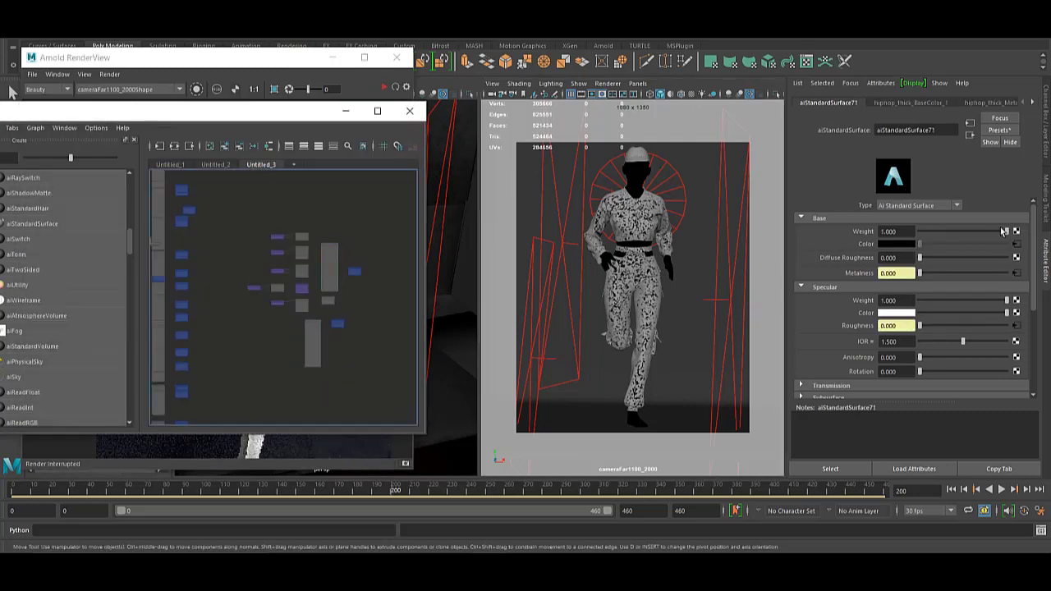
{"action": "left_click", "coordinate": [216, 62]}
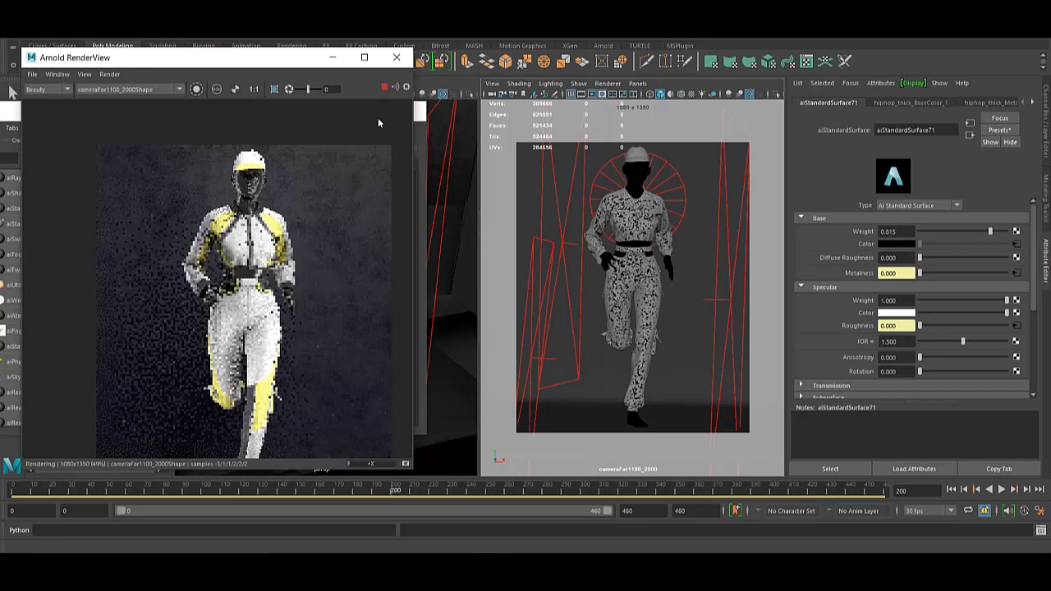
- Zoom around the render to inspect the jacket, then move the RenderView right and minimize Hypershade
{"action": "scroll", "coordinate": [280, 312], "scroll_direction": "up", "scroll_amount": 3}
{"action": "scroll", "coordinate": [271, 345], "scroll_direction": "up", "scroll_amount": 2}
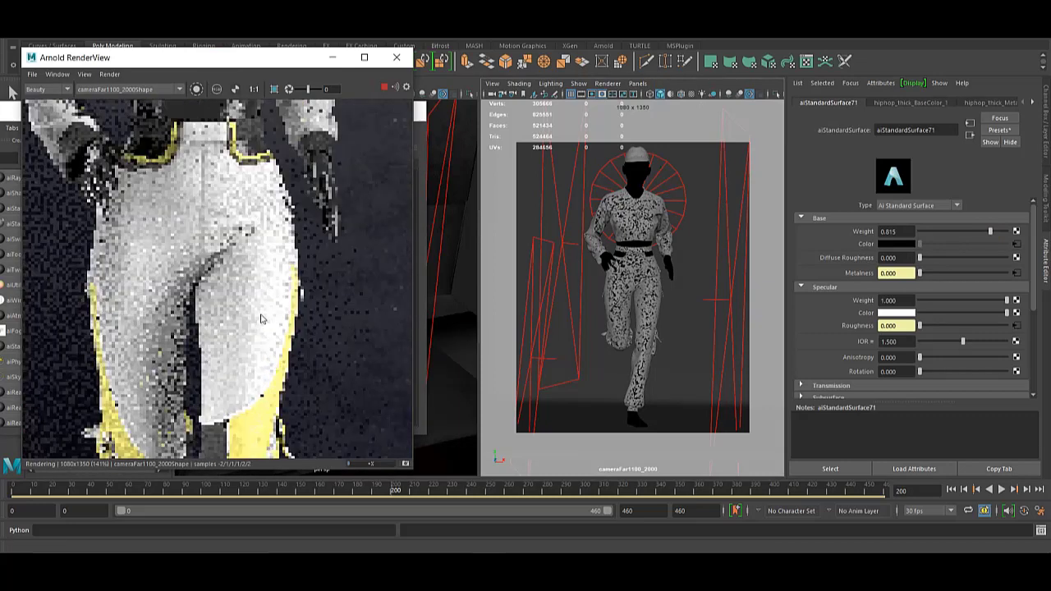
{"action": "scroll", "coordinate": [263, 353], "scroll_direction": "down", "scroll_amount": 2}
{"action": "scroll", "coordinate": [258, 359], "scroll_direction": "down", "scroll_amount": 2}
{"action": "scroll", "coordinate": [259, 359], "scroll_direction": "up", "scroll_amount": 3}
{"action": "scroll", "coordinate": [250, 329], "scroll_direction": "up", "scroll_amount": 1}
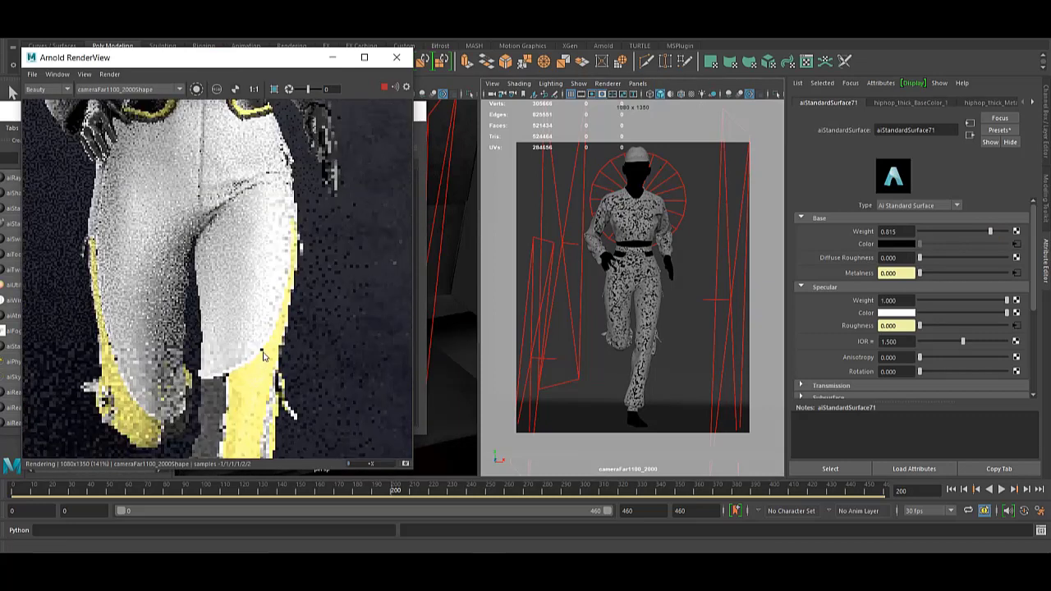
{"action": "scroll", "coordinate": [242, 288], "scroll_direction": "down", "scroll_amount": 4}
{"action": "scroll", "coordinate": [231, 233], "scroll_direction": "up", "scroll_amount": 3}
{"action": "scroll", "coordinate": [231, 232], "scroll_direction": "down", "scroll_amount": 1}
{"action": "scroll", "coordinate": [238, 240], "scroll_direction": "up", "scroll_amount": 1}
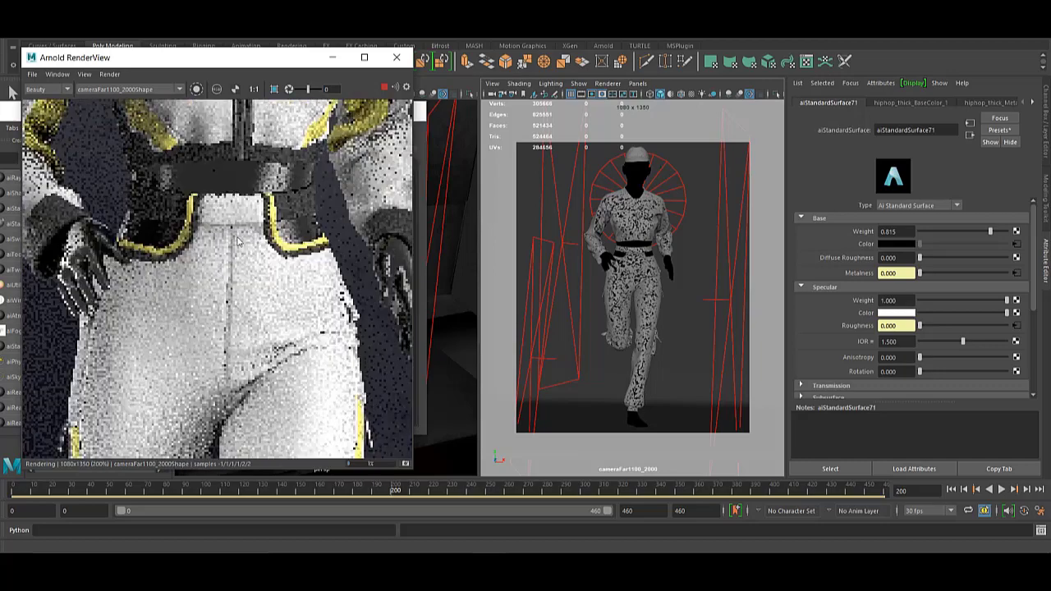
{"action": "scroll", "coordinate": [238, 240], "scroll_direction": "up", "scroll_amount": 1}
{"action": "scroll", "coordinate": [247, 255], "scroll_direction": "down", "scroll_amount": 2}
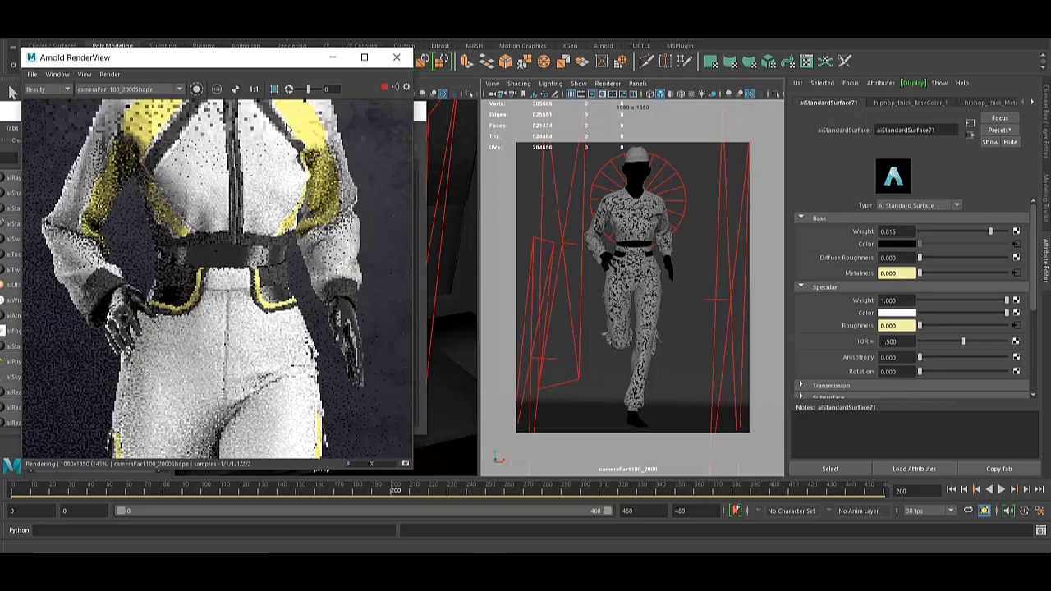
{"action": "middle_click_drag", "start_coordinate": [298, 239], "coordinate": [298, 288]}
{"action": "scroll", "coordinate": [299, 289], "scroll_direction": "up", "scroll_amount": 3}
{"action": "scroll", "coordinate": [246, 304], "scroll_direction": "down", "scroll_amount": 3}
{"action": "scroll", "coordinate": [181, 320], "scroll_direction": "down", "scroll_amount": 1}
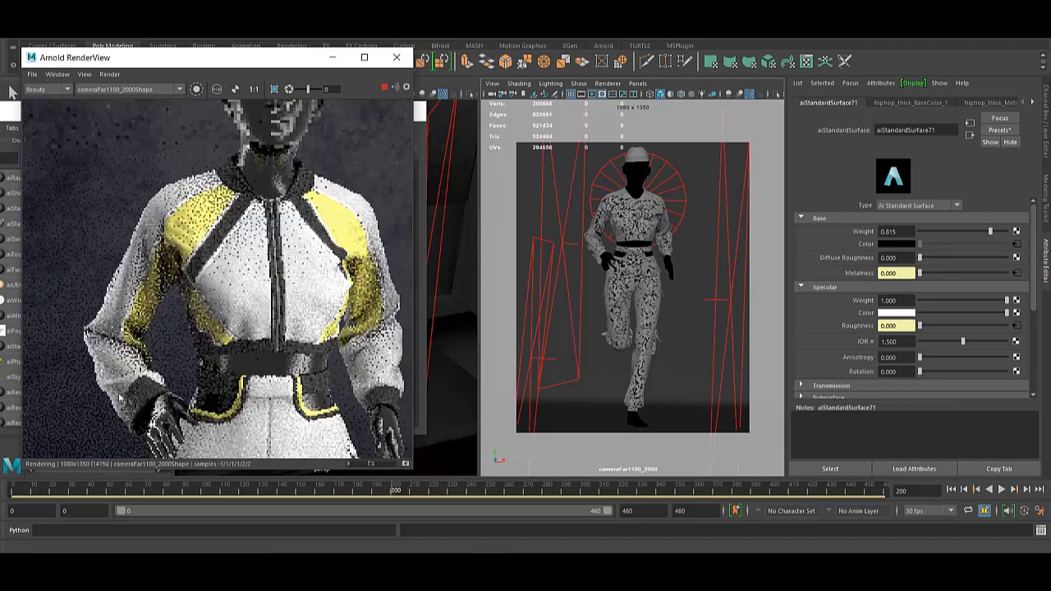
{"action": "scroll", "coordinate": [115, 331], "scroll_direction": "up", "scroll_amount": 4}
{"action": "scroll", "coordinate": [115, 331], "scroll_direction": "down", "scroll_amount": 3}
{"action": "scroll", "coordinate": [115, 331], "scroll_direction": "down", "scroll_amount": 1}
{"action": "scroll", "coordinate": [115, 331], "scroll_direction": "up", "scroll_amount": 2}
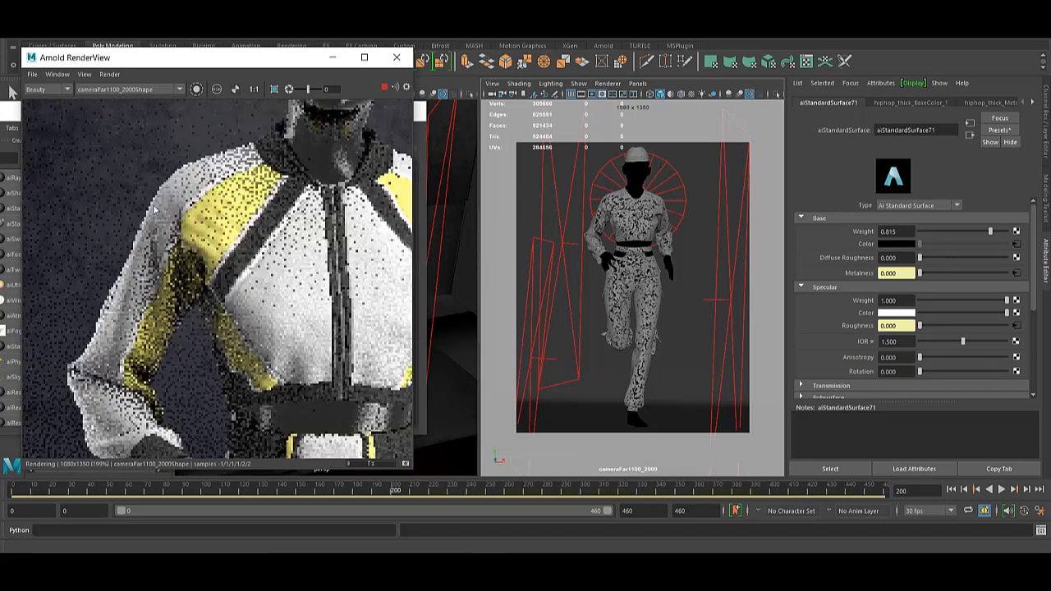
{"action": "scroll", "coordinate": [115, 331], "scroll_direction": "down", "scroll_amount": 2}
{"action": "scroll", "coordinate": [220, 210], "scroll_direction": "up", "scroll_amount": 2}
{"action": "scroll", "coordinate": [222, 246], "scroll_direction": "up", "scroll_amount": 1}
{"action": "scroll", "coordinate": [224, 295], "scroll_direction": "down", "scroll_amount": 3}
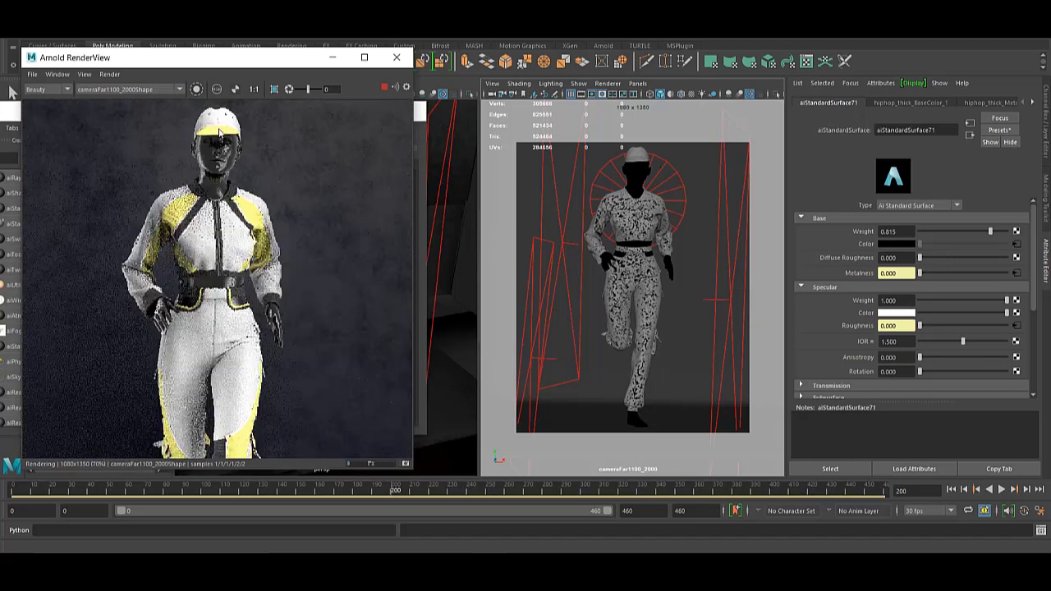
{"action": "scroll", "coordinate": [226, 347], "scroll_direction": "down", "scroll_amount": 3}
{"action": "scroll", "coordinate": [226, 346], "scroll_direction": "up", "scroll_amount": 3}
{"action": "scroll", "coordinate": [217, 367], "scroll_direction": "down", "scroll_amount": 3}
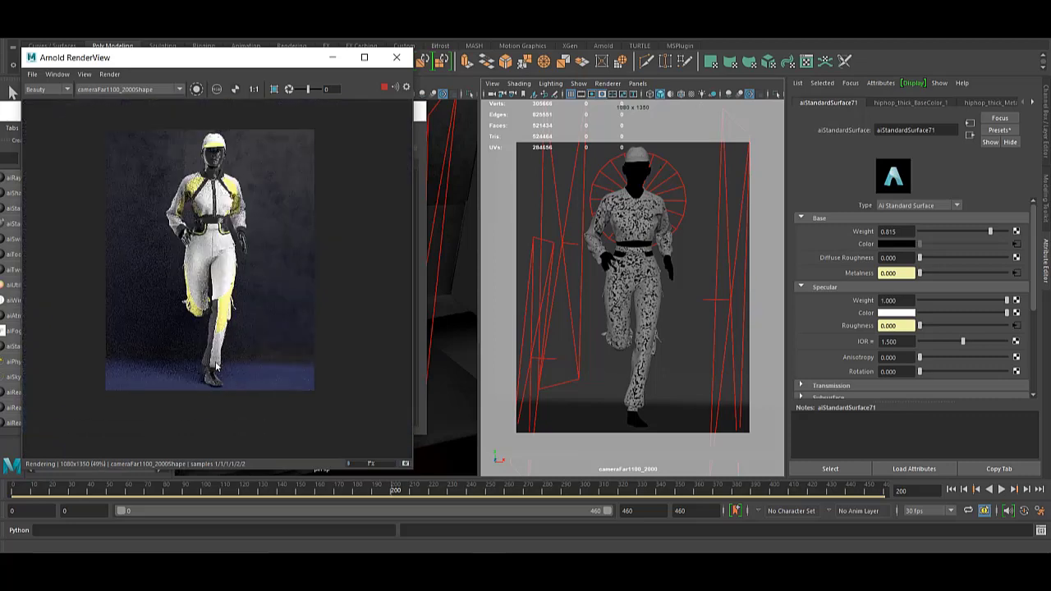
{"action": "scroll", "coordinate": [239, 288], "scroll_direction": "down", "scroll_amount": 1}
{"action": "scroll", "coordinate": [245, 284], "scroll_direction": "up", "scroll_amount": 1}
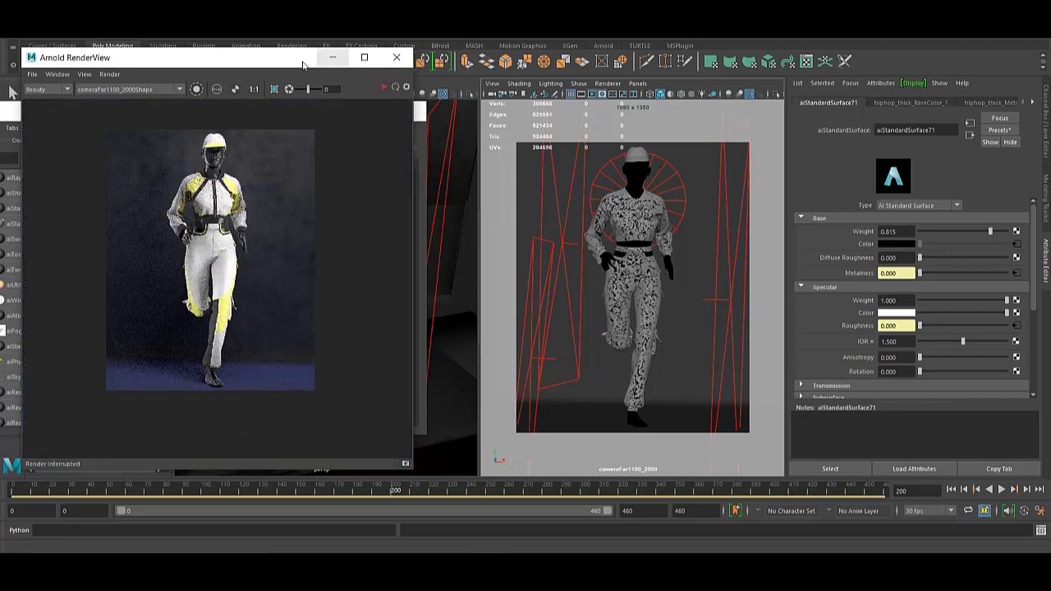
{"action": "left_click_drag", "start_coordinate": [302, 64], "coordinate": [696, 67]}
{"action": "left_click", "coordinate": [379, 87]}
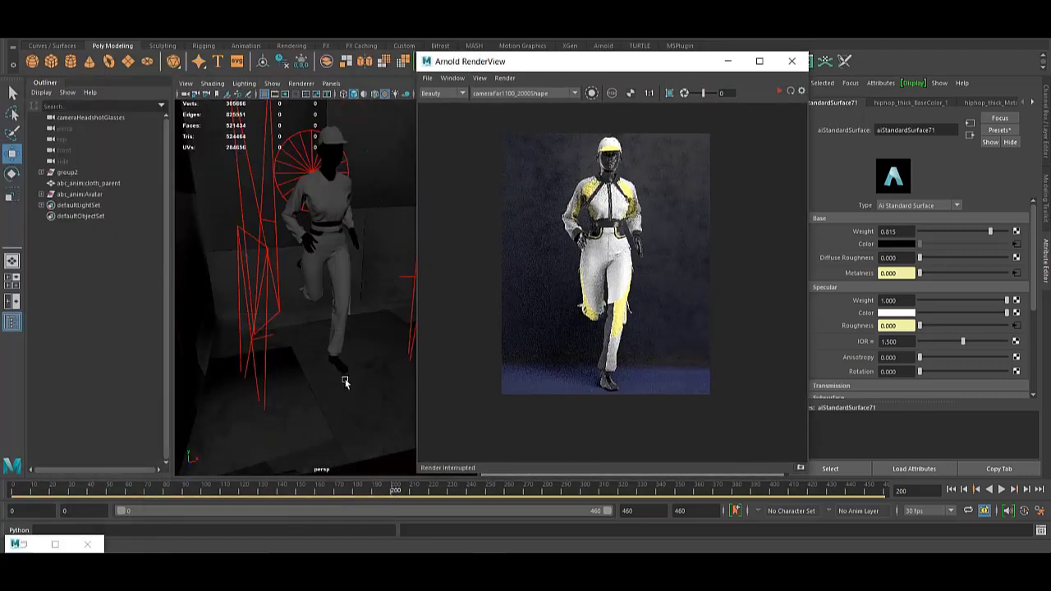
- Adjust the persp view and scrub the time slider to frame 199
{"action": "right_click_drag", "start_coordinate": [344, 382], "coordinate": [359, 445], "text": "alt"}
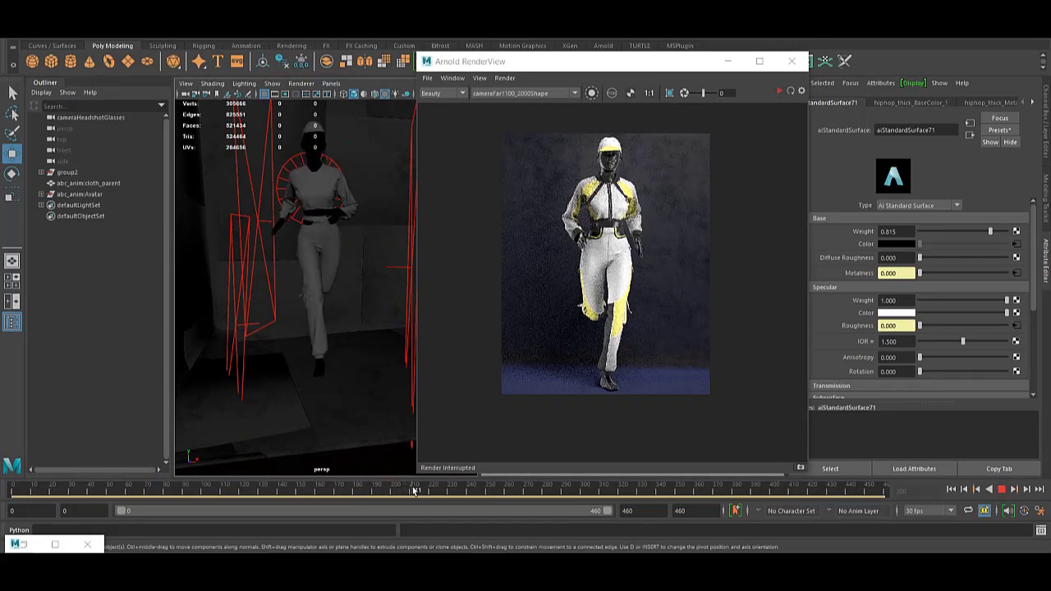
{"action": "right_click_drag", "start_coordinate": [303, 333], "coordinate": [295, 318], "text": "alt"}
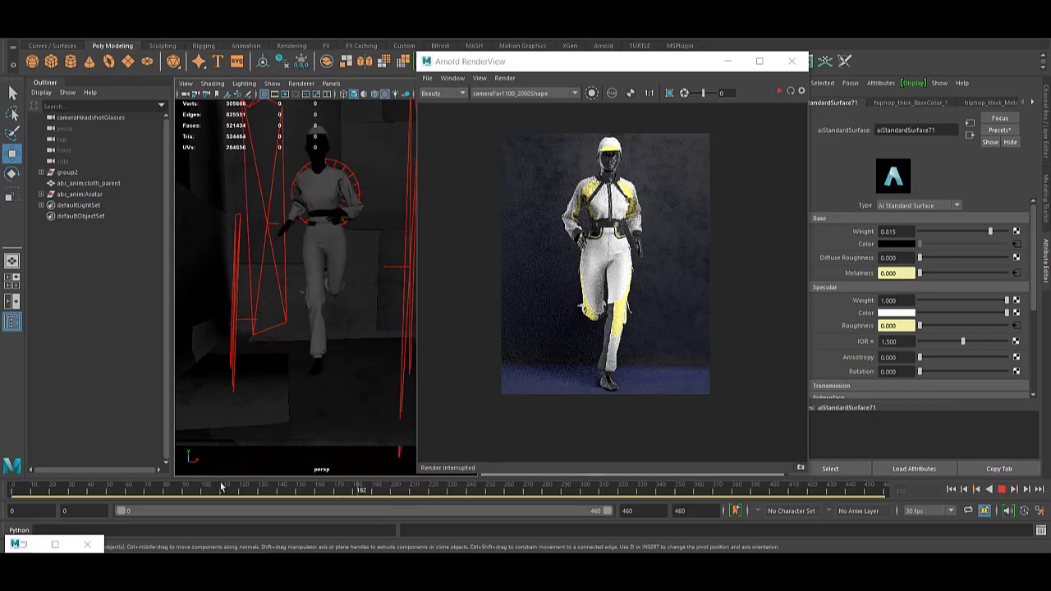
{"action": "left_click_drag", "start_coordinate": [69, 488], "coordinate": [81, 486]}
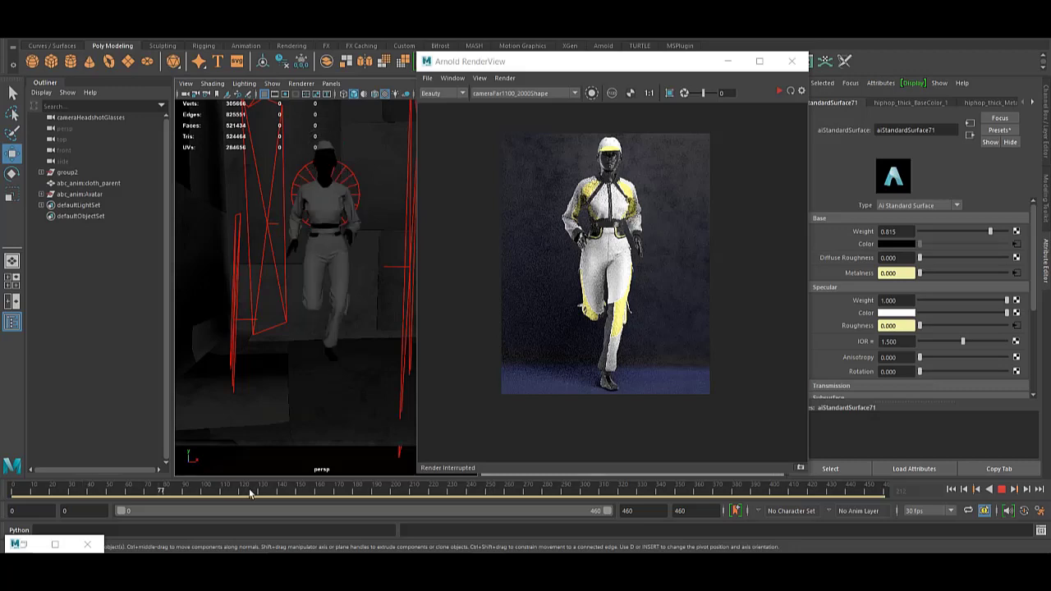
{"action": "left_click_drag", "start_coordinate": [399, 493], "coordinate": [393, 494]}
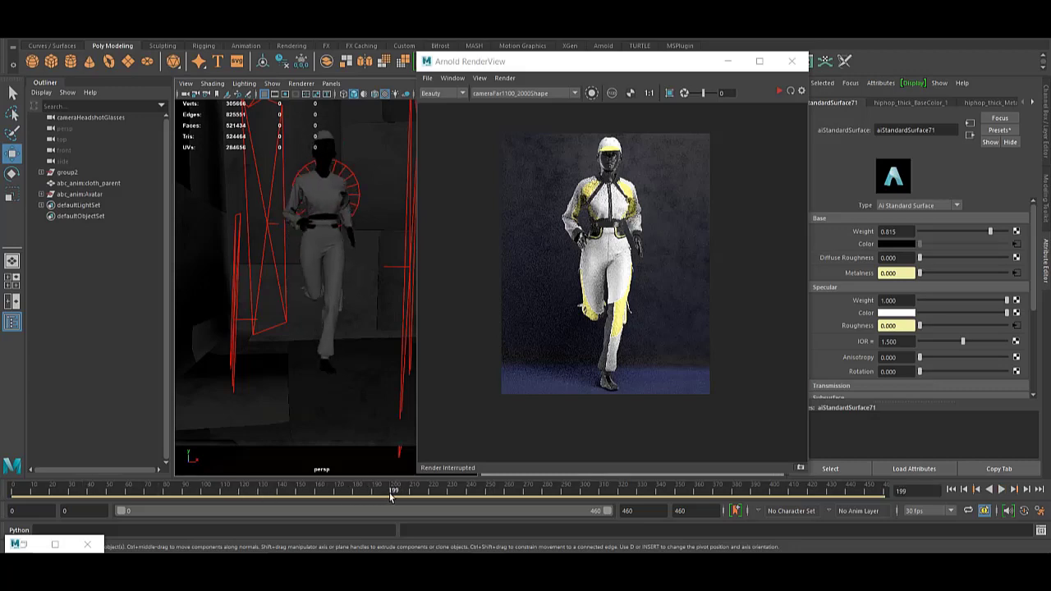
- Frame the character and lights, then select the rim3LeftWindowLightfeeling area light
{"action": "mouse_move", "coordinate": [657, 62]}
{"action": "left_mouse_down"}
{"action": "mouse_move", "coordinate": [143, 169]}
{"action": "mouse_move", "coordinate": [145, 159]}
{"action": "left_mouse_up"}
{"action": "left_click", "coordinate": [624, 209]}
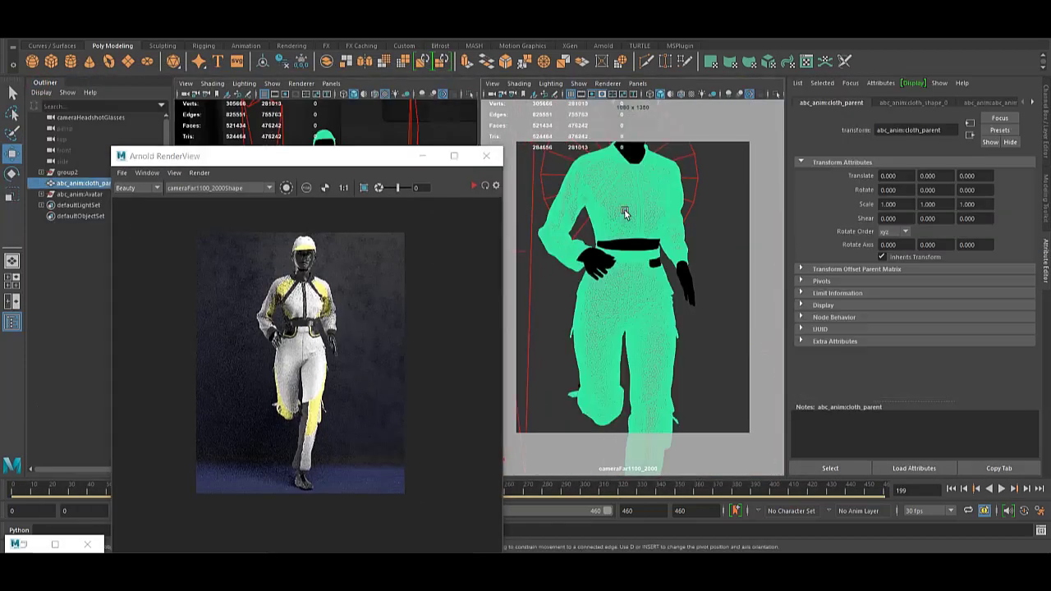
{"action": "left_click_drag", "start_coordinate": [624, 212], "coordinate": [657, 240], "text": "alt"}
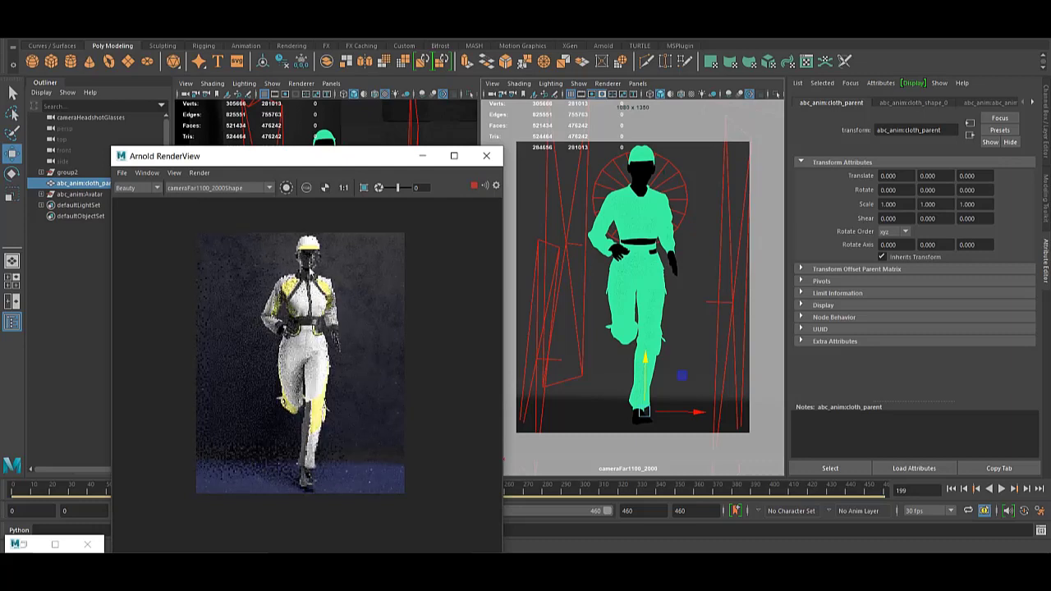
{"action": "scroll", "coordinate": [309, 272], "scroll_direction": "up", "scroll_amount": 3}
{"action": "scroll", "coordinate": [309, 272], "scroll_direction": "down", "scroll_amount": 2}
{"action": "scroll", "coordinate": [372, 256], "scroll_direction": "up", "scroll_amount": 2}
{"action": "scroll", "coordinate": [372, 255], "scroll_direction": "up", "scroll_amount": 2}
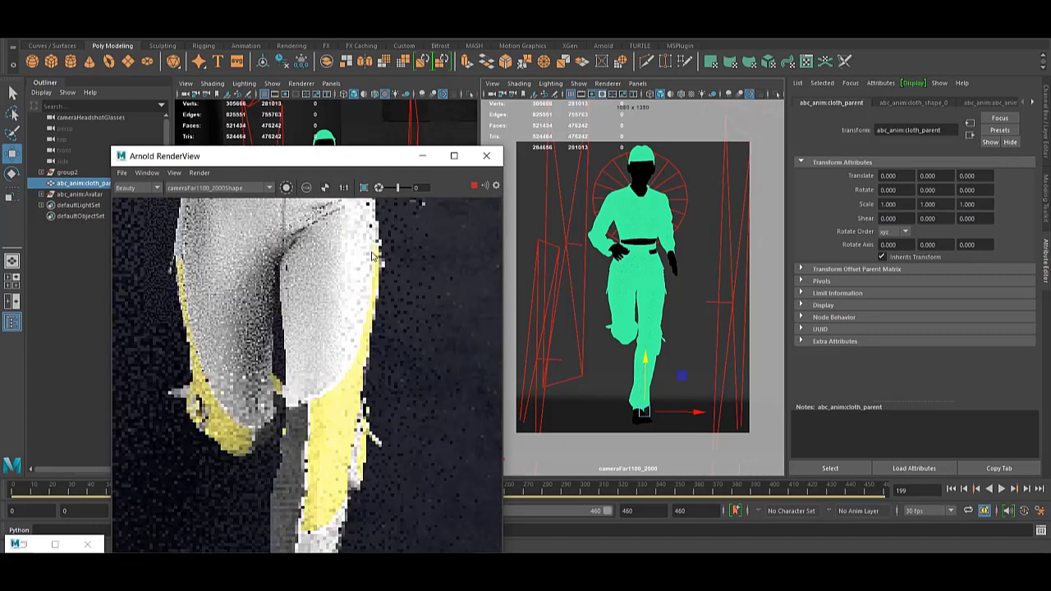
{"action": "scroll", "coordinate": [367, 260], "scroll_direction": "down", "scroll_amount": 3}
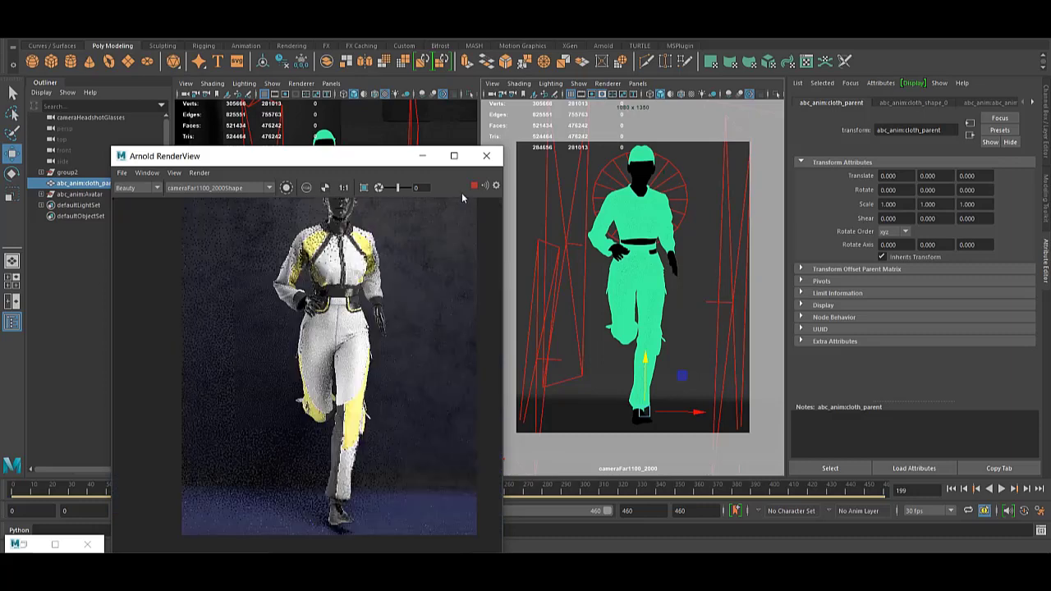
{"action": "left_click_drag", "start_coordinate": [366, 158], "coordinate": [772, 114]}
{"action": "left_click_drag", "start_coordinate": [363, 227], "coordinate": [371, 289], "text": "alt"}
{"action": "left_click", "coordinate": [373, 296]}
- Review the rim light's aiAreaLight tab, frame mainlightsolo, and minimize the Arnold RenderView
{"action": "left_click_drag", "start_coordinate": [698, 120], "coordinate": [592, 121]}
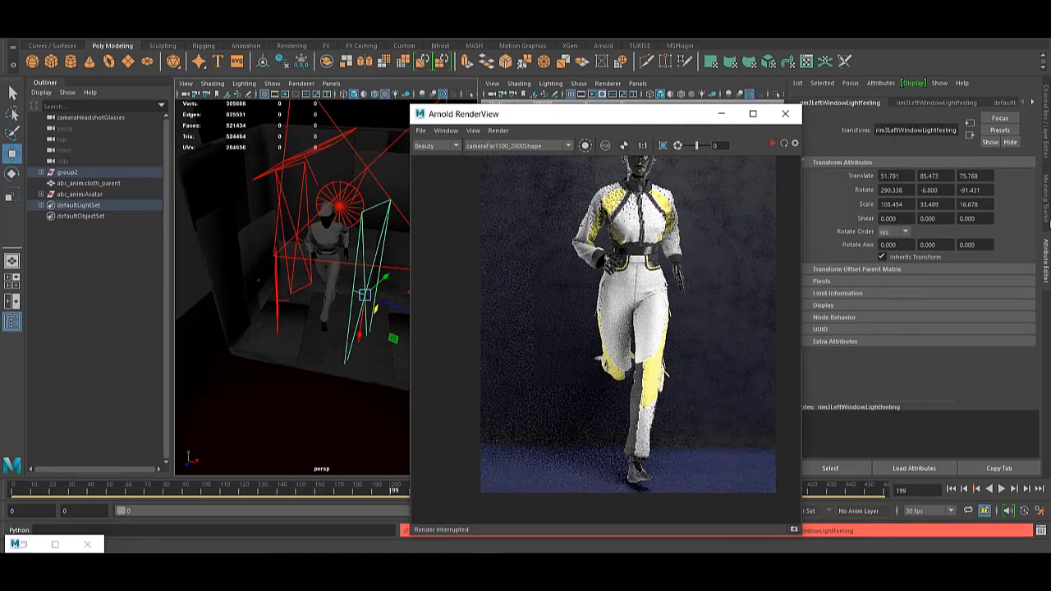
{"action": "left_click", "coordinate": [937, 103]}
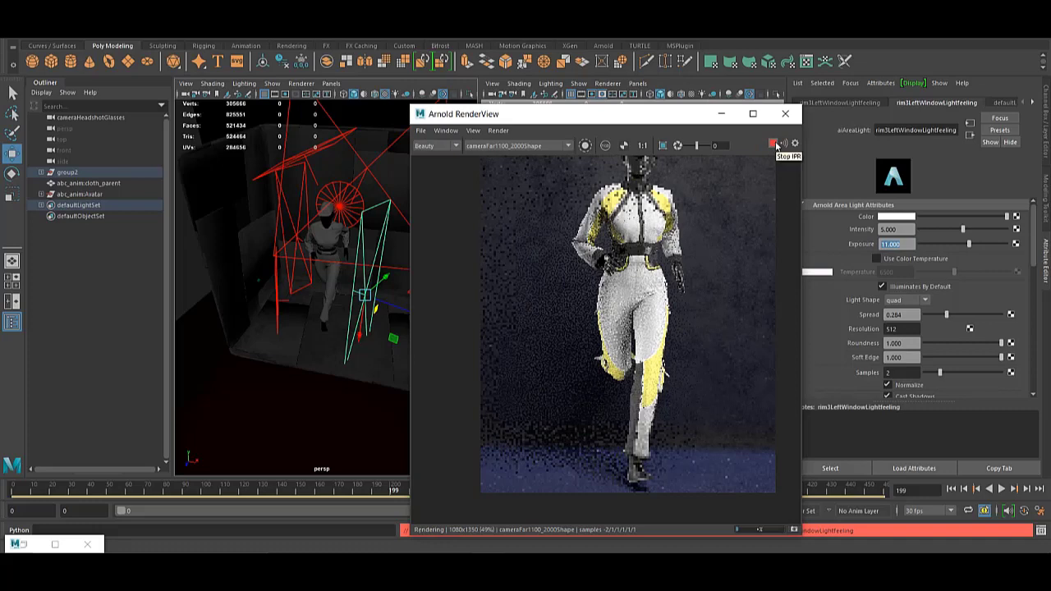
{"action": "left_click_drag", "start_coordinate": [341, 237], "coordinate": [382, 325], "text": "alt"}
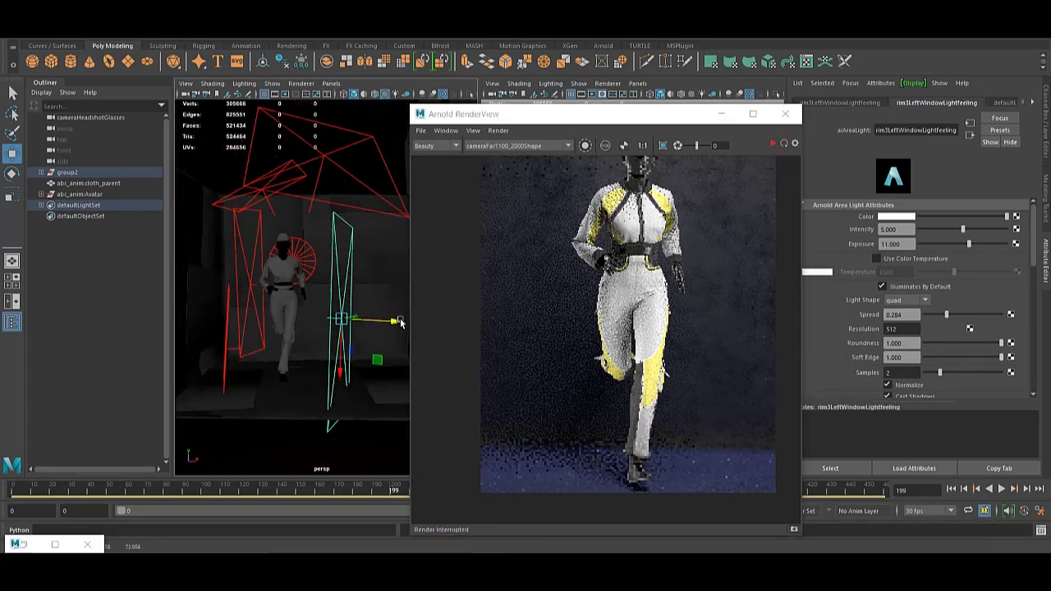
{"action": "left_click", "coordinate": [318, 160]}
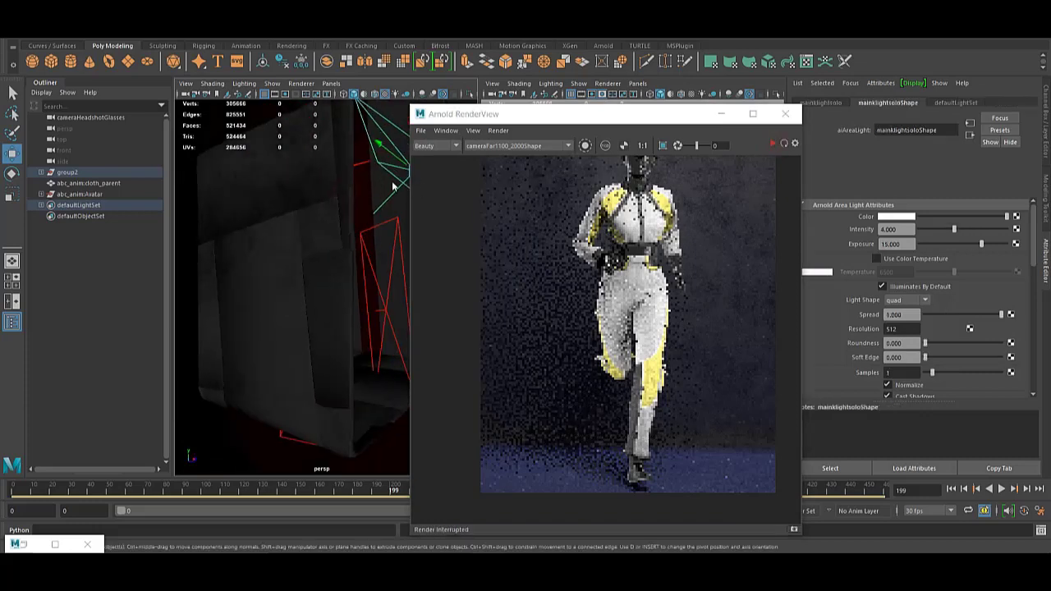
{"action": "key", "text": "f"}
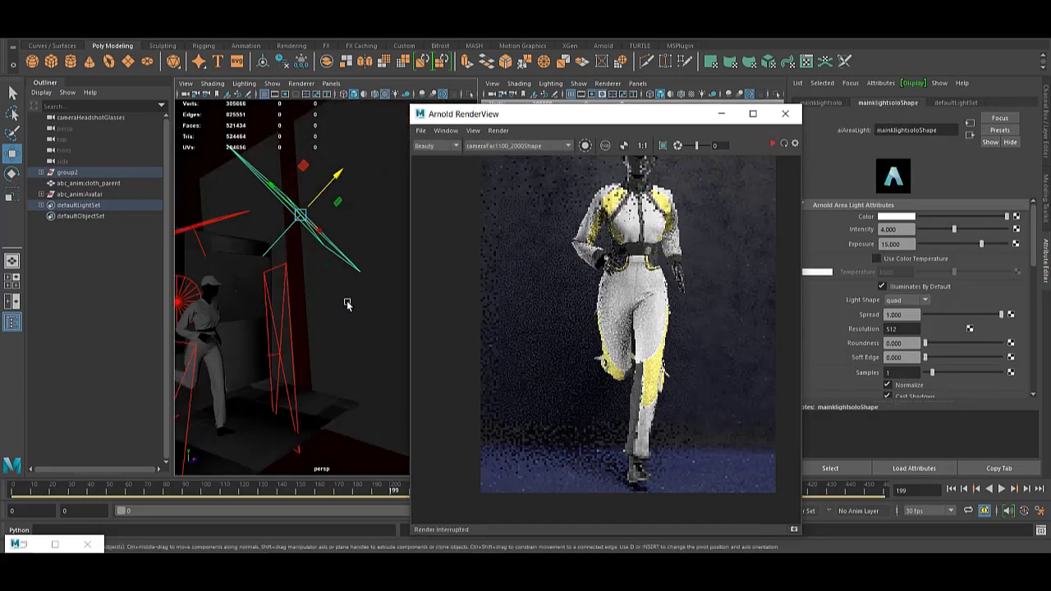
{"action": "left_click_drag", "start_coordinate": [347, 305], "coordinate": [366, 353], "text": "alt"}
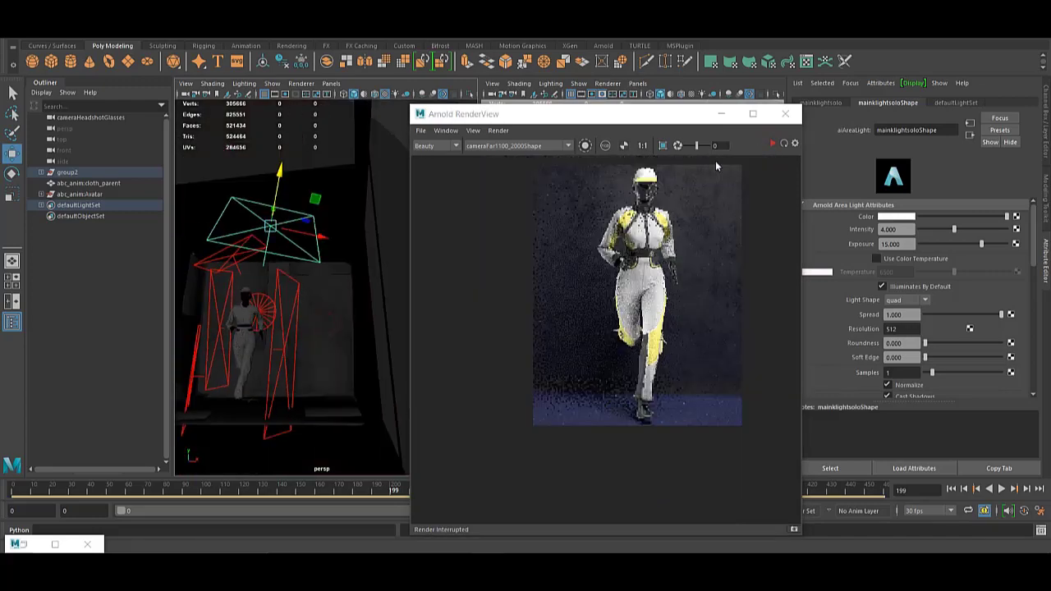
{"action": "left_click", "coordinate": [722, 114]}
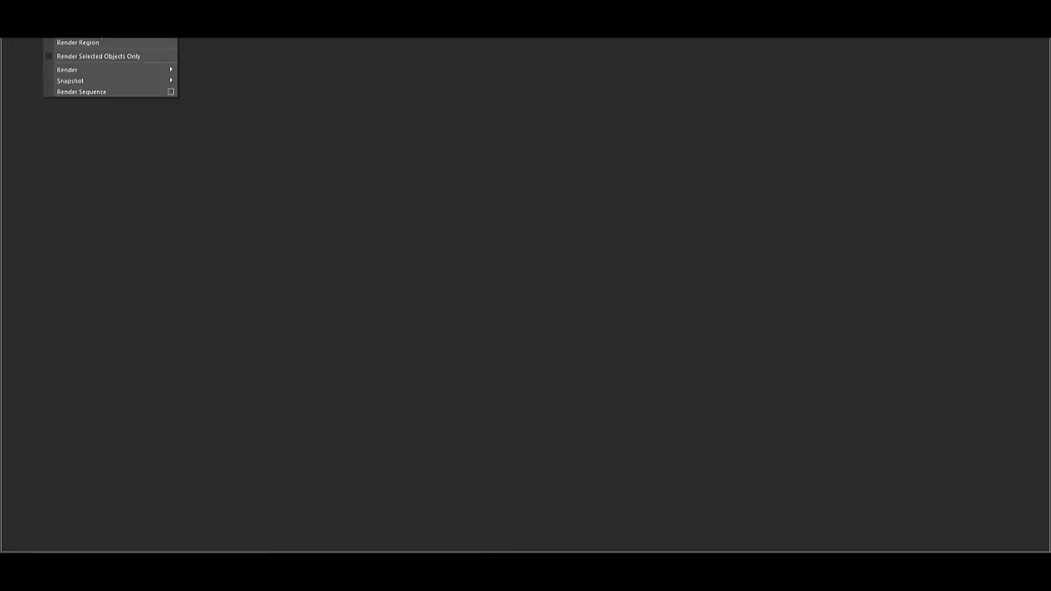
- Dismiss the Render menu and zoom over the finished 1080 x 1350 Arnold render of frame 199
{"action": "left_click", "coordinate": [252, 94]}
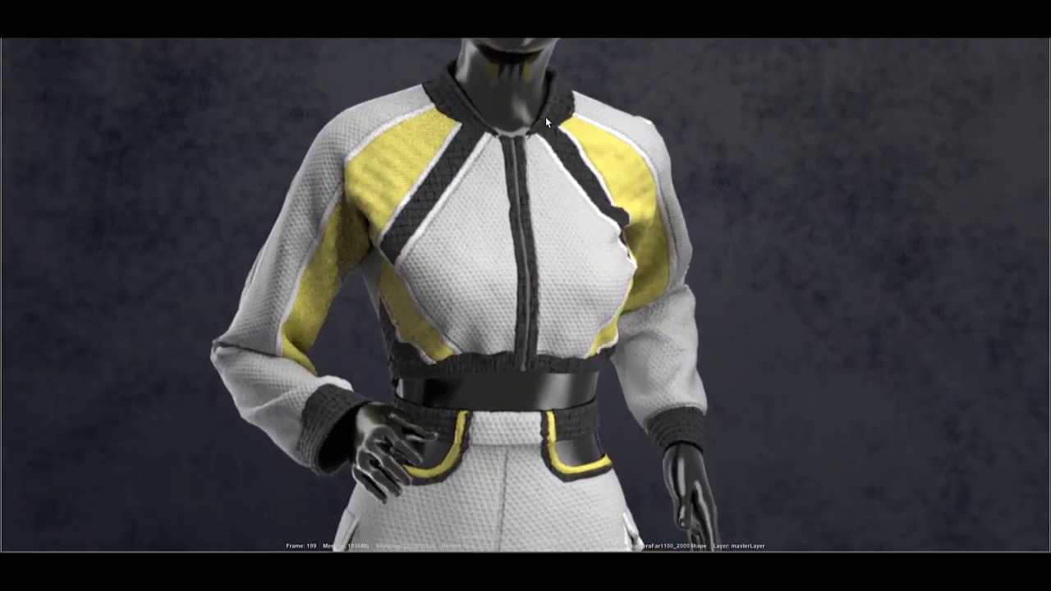
{"action": "scroll", "coordinate": [534, 272], "scroll_direction": "up", "scroll_amount": 3}
{"action": "scroll", "coordinate": [528, 167], "scroll_direction": "down", "scroll_amount": 3}
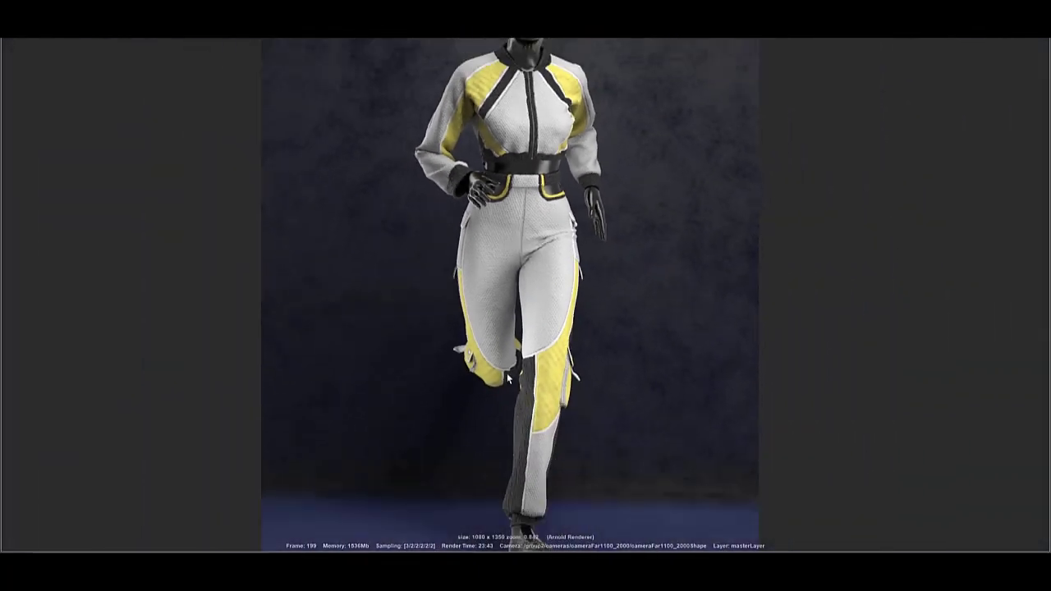
{"action": "scroll", "coordinate": [532, 492], "scroll_direction": "up", "scroll_amount": 4}
{"action": "scroll", "coordinate": [530, 234], "scroll_direction": "down", "scroll_amount": 3}
{"action": "scroll", "coordinate": [588, 472], "scroll_direction": "down", "scroll_amount": 3}
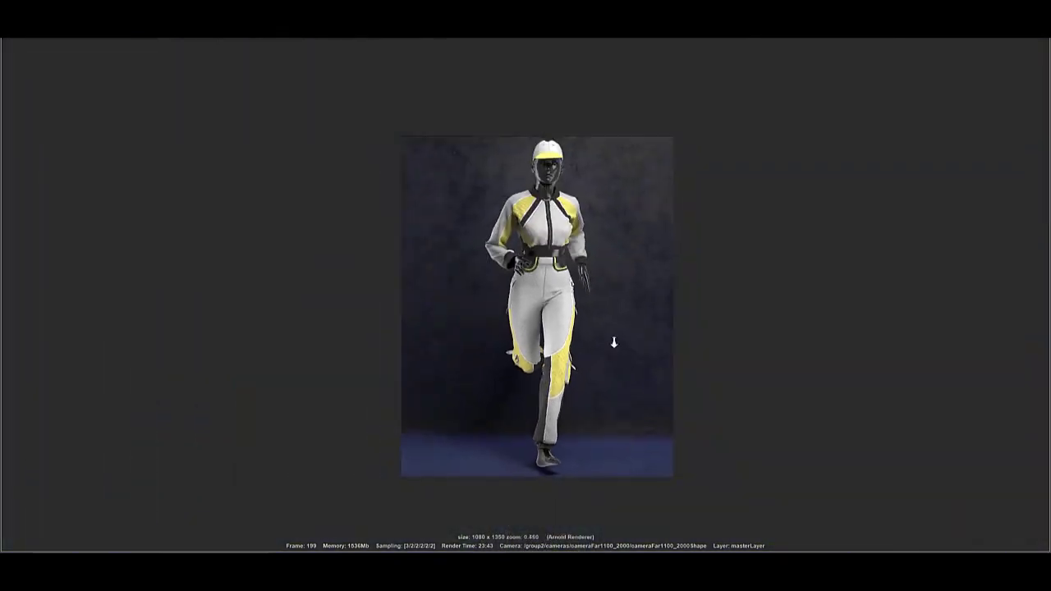